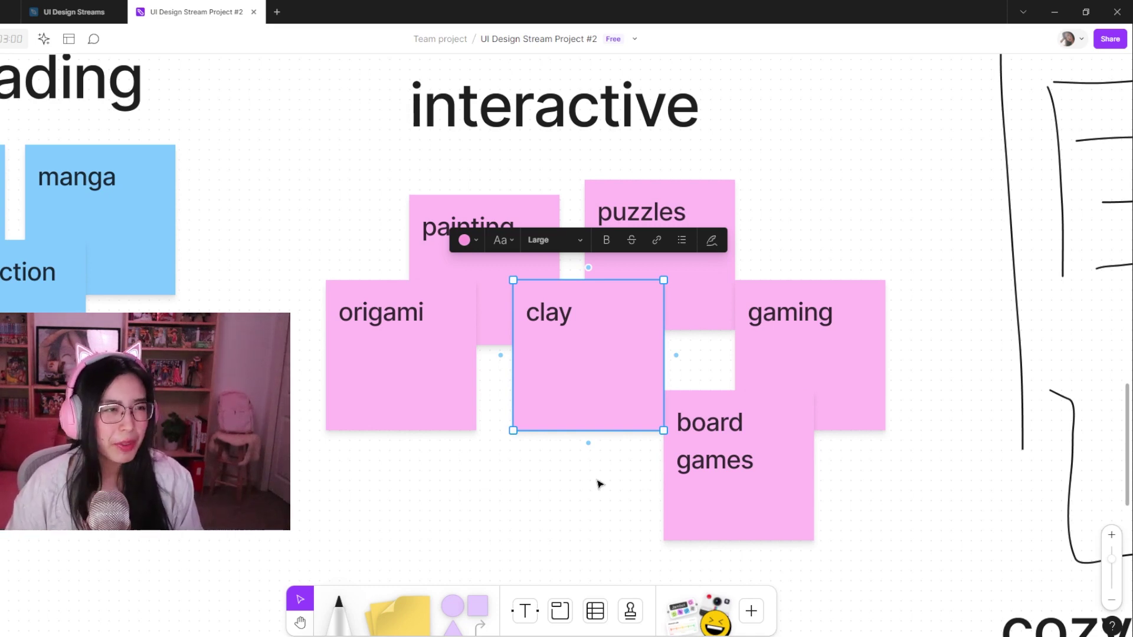
- Review the puzzles, gaming and board games sticky notes in the interactive group
{"action": "left_click", "coordinate": [552, 505]}
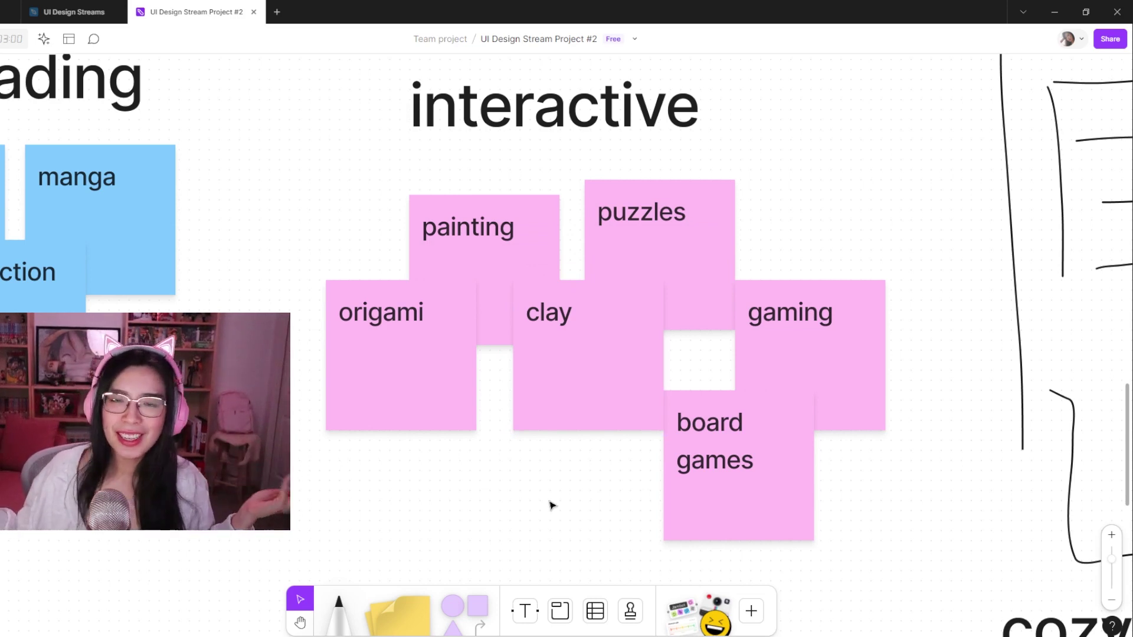
{"action": "left_click", "coordinate": [716, 236]}
{"action": "left_click", "coordinate": [830, 338]}
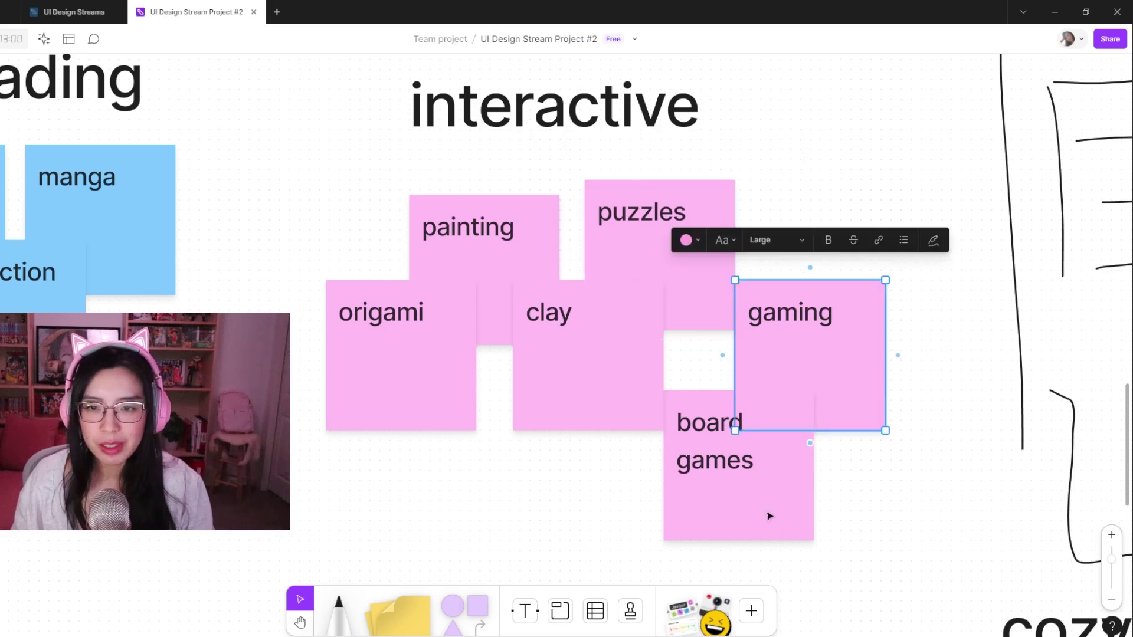
{"action": "left_click", "coordinate": [748, 499]}
{"action": "left_click", "coordinate": [551, 521]}
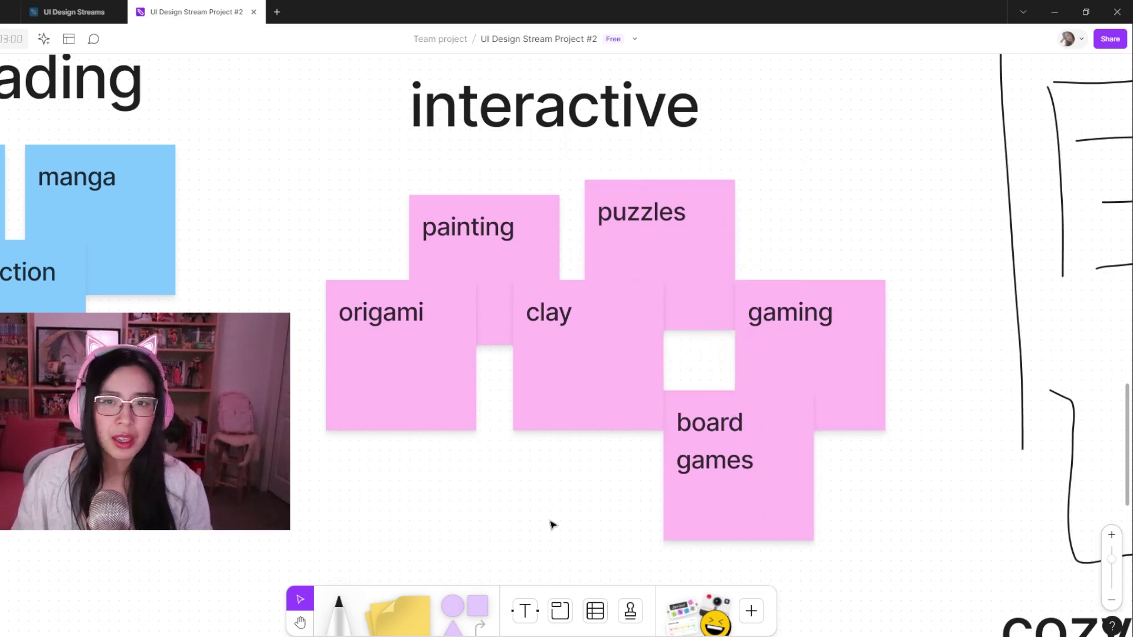
- Look over the iPad docking app sketch and the User Stories area of the board
{"action": "scroll", "coordinate": [552, 525], "scroll_direction": "down", "scroll_amount": 5}
{"action": "scroll", "coordinate": [741, 468], "scroll_direction": "up", "scroll_amount": 3}
{"action": "key", "text": "h"}
{"action": "left_click_drag", "start_coordinate": [682, 354], "coordinate": [549, 371]}
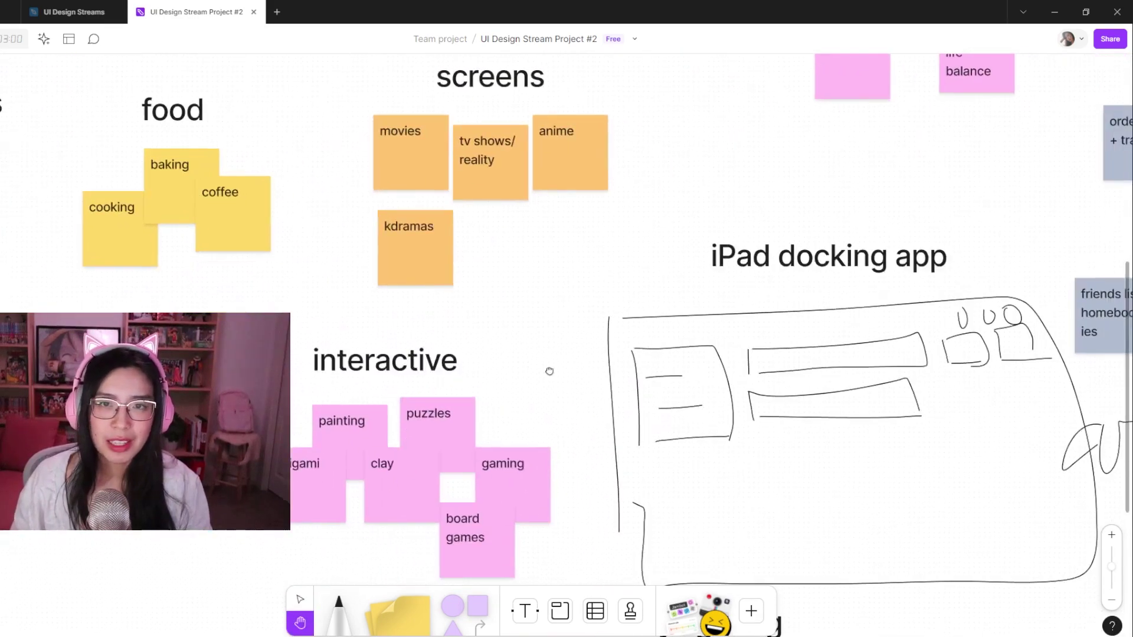
{"action": "key", "text": "v"}
{"action": "scroll", "coordinate": [741, 419], "scroll_direction": "down", "scroll_amount": 3}
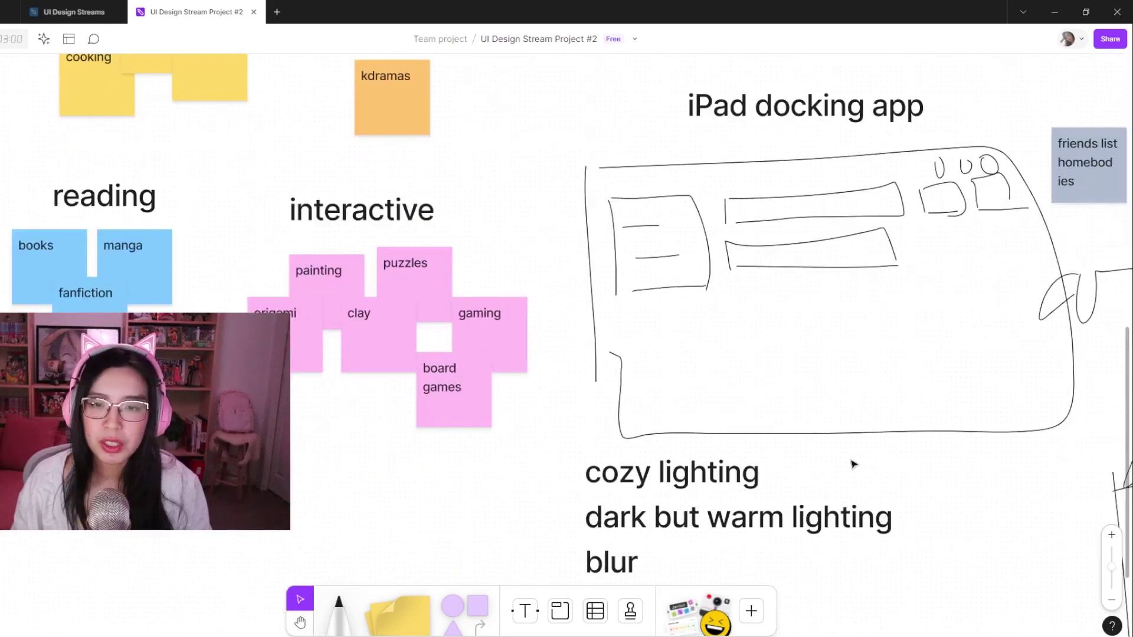
{"action": "key", "text": "h"}
{"action": "left_click_drag", "start_coordinate": [873, 436], "coordinate": [717, 173]}
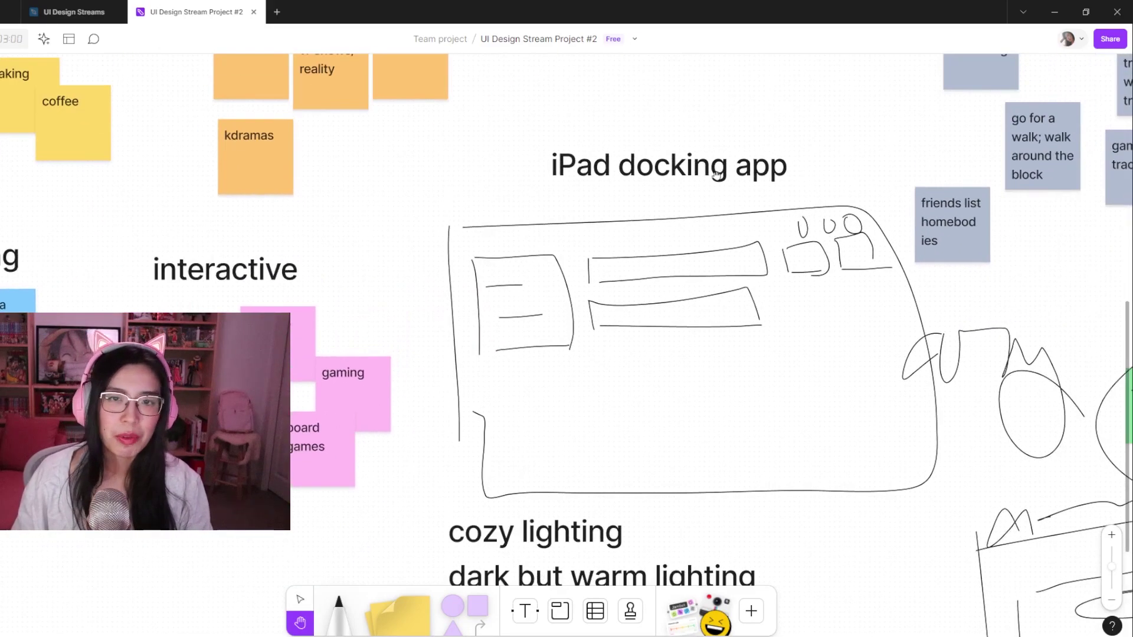
{"action": "left_click_drag", "start_coordinate": [833, 278], "coordinate": [794, 502]}
{"action": "key", "text": "ctrl+minus"}
{"action": "left_click_drag", "start_coordinate": [768, 303], "coordinate": [721, 479]}
{"action": "key", "text": "v"}
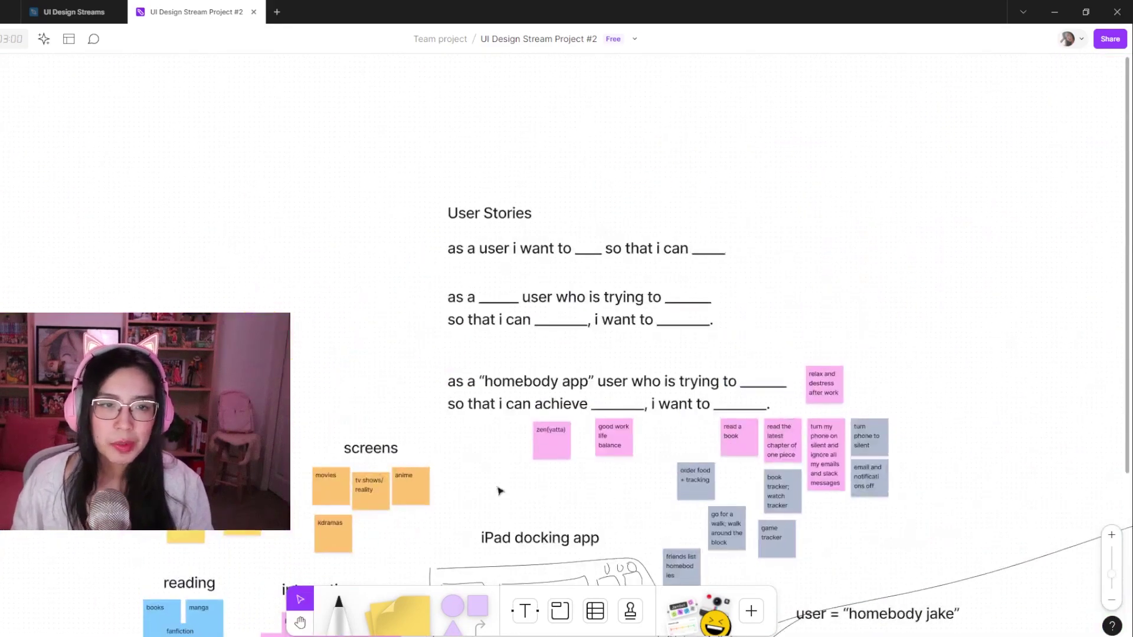
- Review the Homebody brainstorm groups, including food, screens, reading and interactive
{"action": "key", "text": "h"}
{"action": "left_click_drag", "start_coordinate": [178, 593], "coordinate": [339, 384]}
{"action": "scroll", "coordinate": [224, 430], "scroll_direction": "up", "scroll_amount": 3}
{"action": "key", "text": "v"}
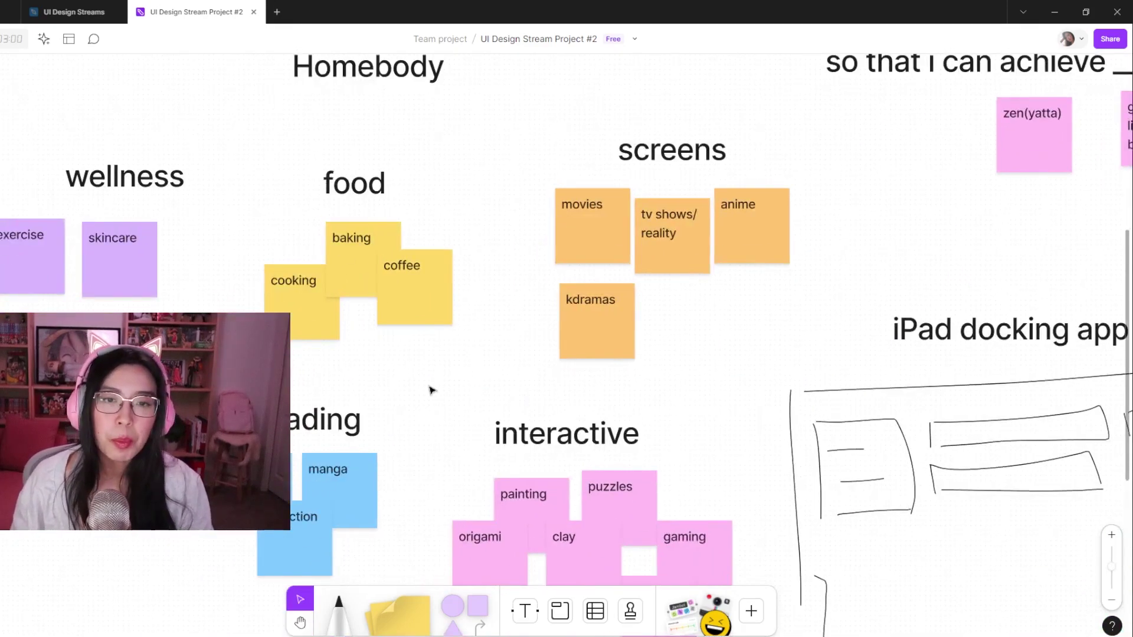
{"action": "key", "text": "ctrl+minus"}
{"action": "scroll", "coordinate": [519, 370], "scroll_direction": "up", "scroll_amount": 2}
{"action": "scroll", "coordinate": [519, 371], "scroll_direction": "right", "scroll_amount": 2}
{"action": "key", "text": "h"}
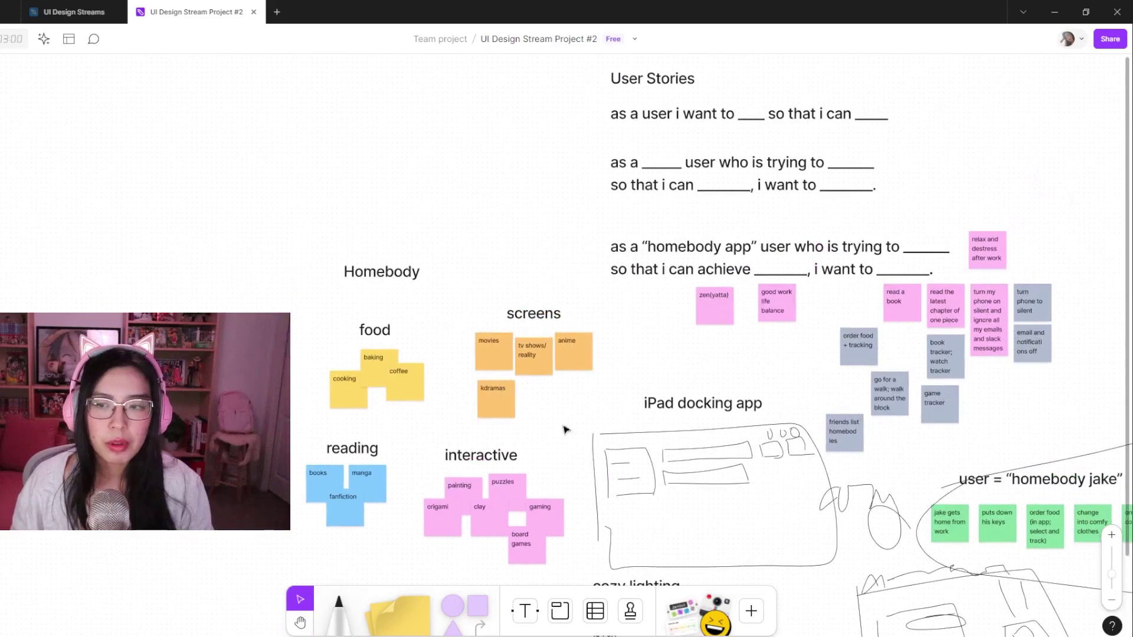
- Examine the User Stories heading and the first template, "as a user i want to ____ so that i can ____"
{"action": "scroll", "coordinate": [637, 354], "scroll_direction": "up", "scroll_amount": 4}
{"action": "scroll", "coordinate": [637, 354], "scroll_direction": "right", "scroll_amount": 4}
{"action": "key", "text": "v"}
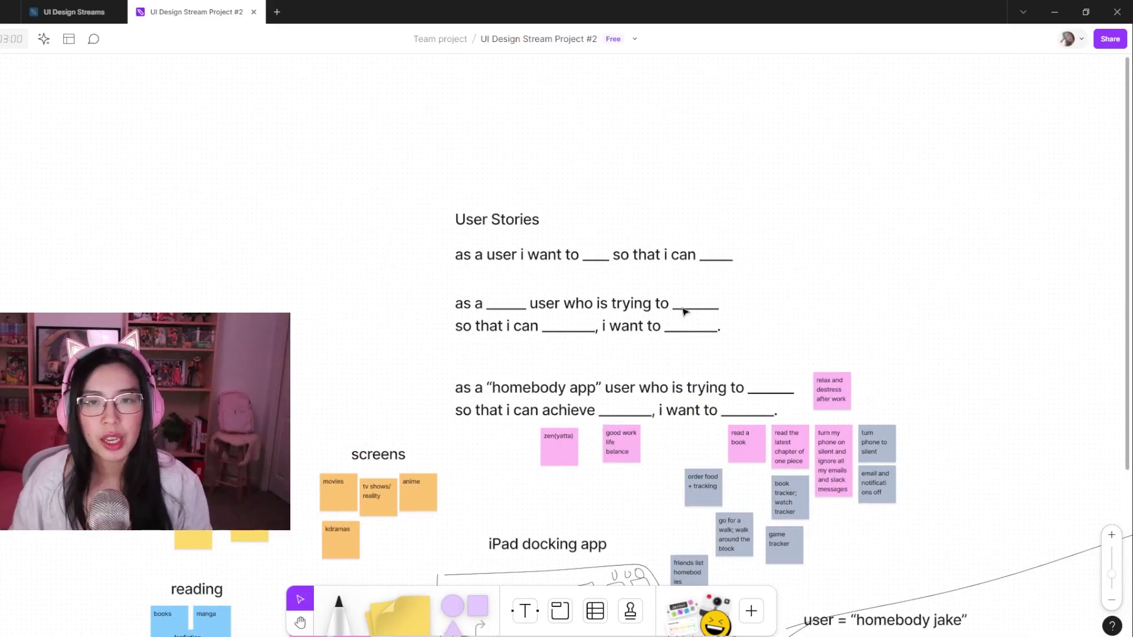
{"action": "scroll", "coordinate": [740, 283], "scroll_direction": "up", "scroll_amount": 3}
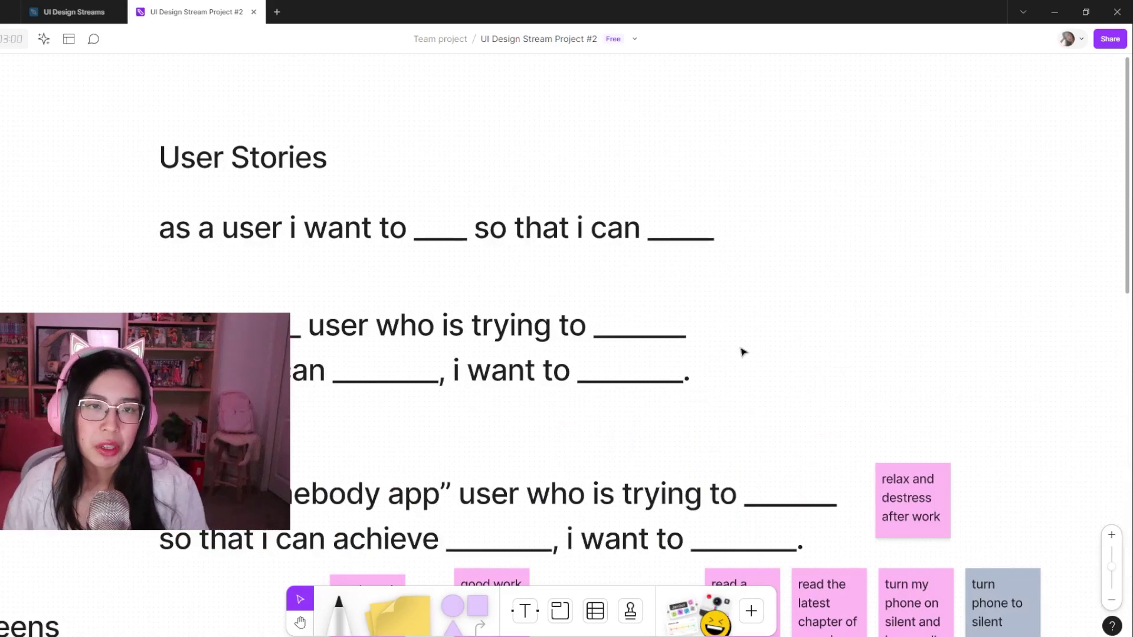
{"action": "left_click_drag", "start_coordinate": [126, 208], "coordinate": [825, 275]}
{"action": "left_click", "coordinate": [825, 275]}
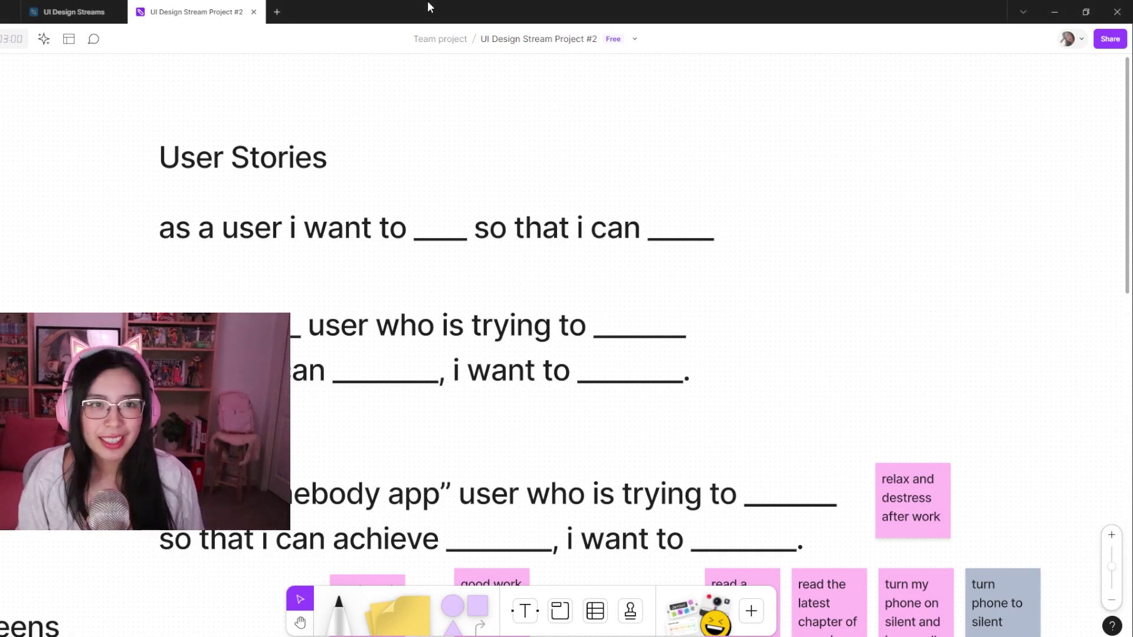
- Examine the blanks in the second user story template, "as a ____ user who is trying to ____", without changing its text
{"action": "left_click", "coordinate": [447, 326]}
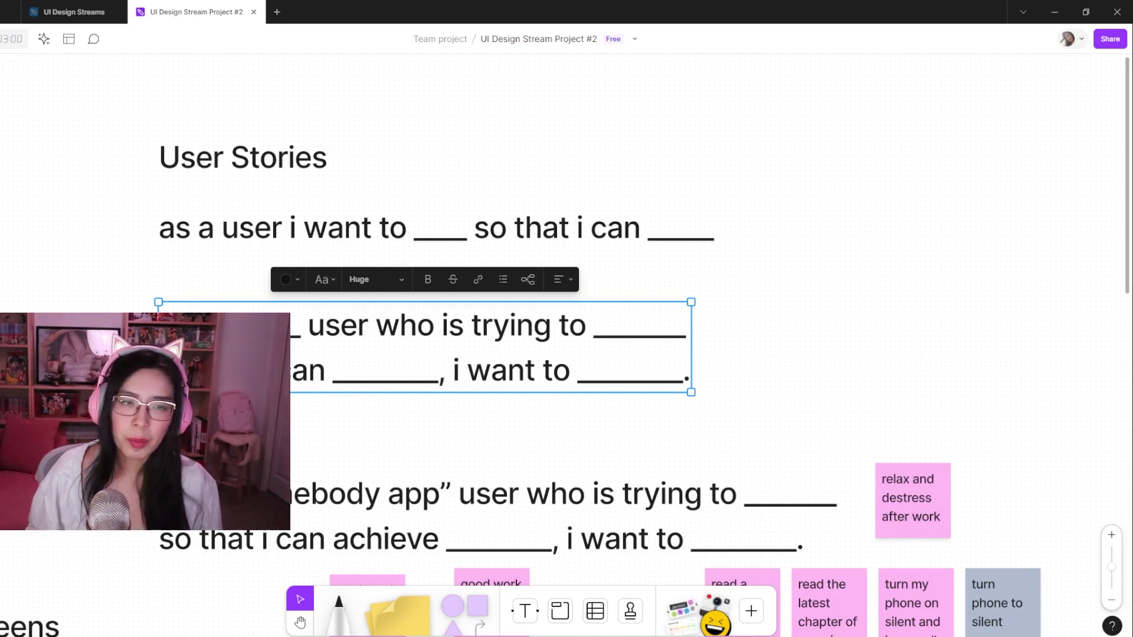
{"action": "key", "text": "Return"}
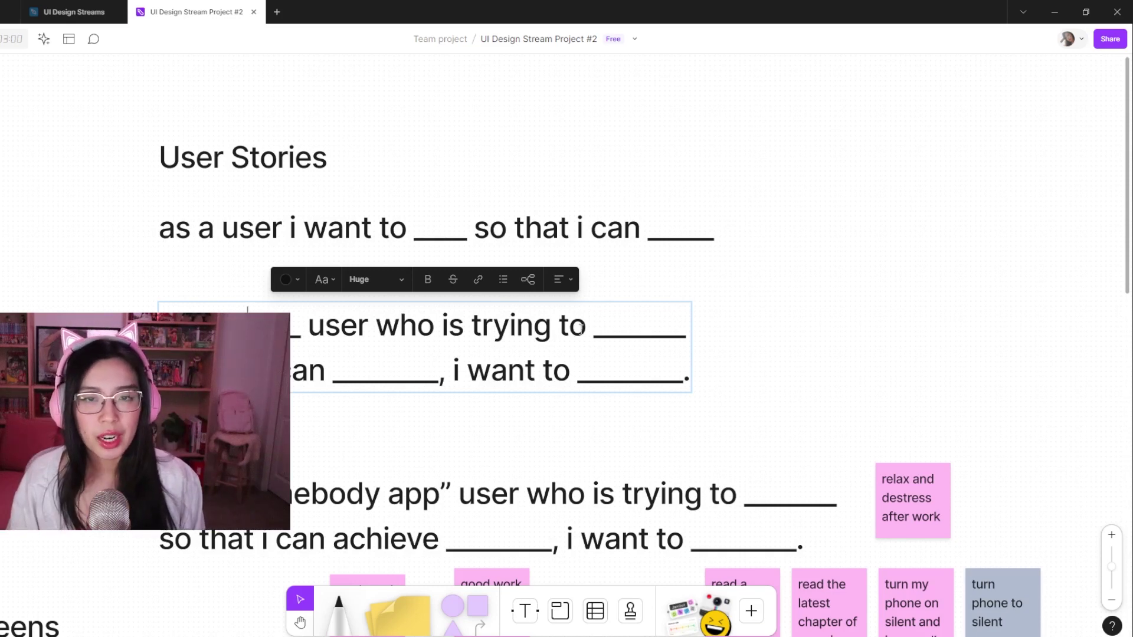
{"action": "left_click_drag", "start_coordinate": [598, 340], "coordinate": [768, 353]}
{"action": "left_click", "coordinate": [775, 358]}
{"action": "double_click", "coordinate": [334, 370]}
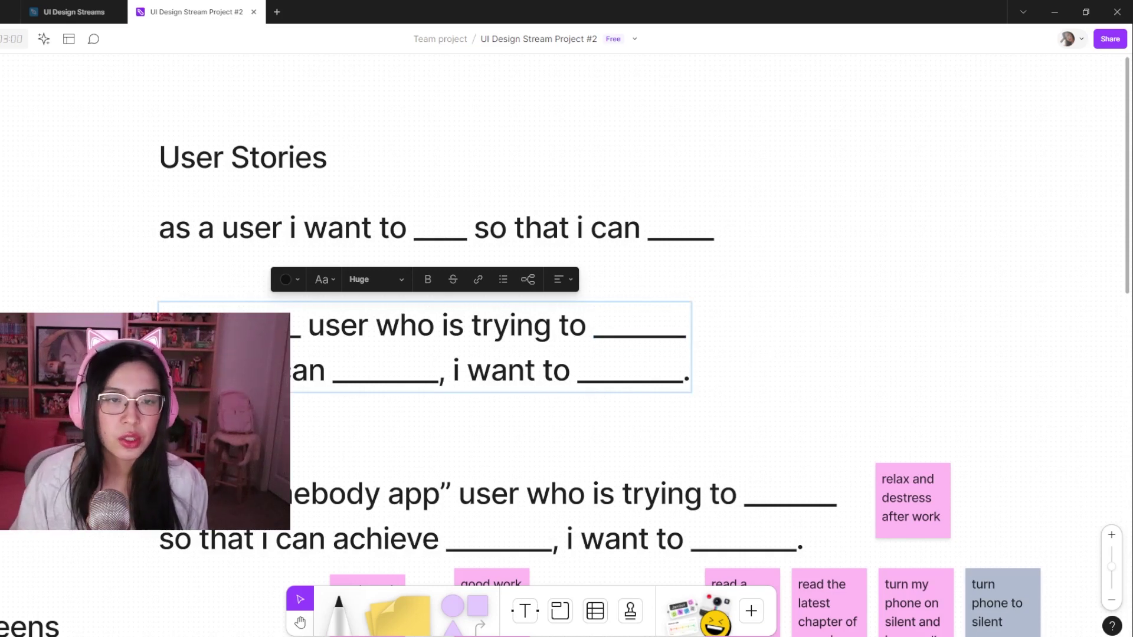
{"action": "left_click_drag", "start_coordinate": [332, 372], "coordinate": [445, 384]}
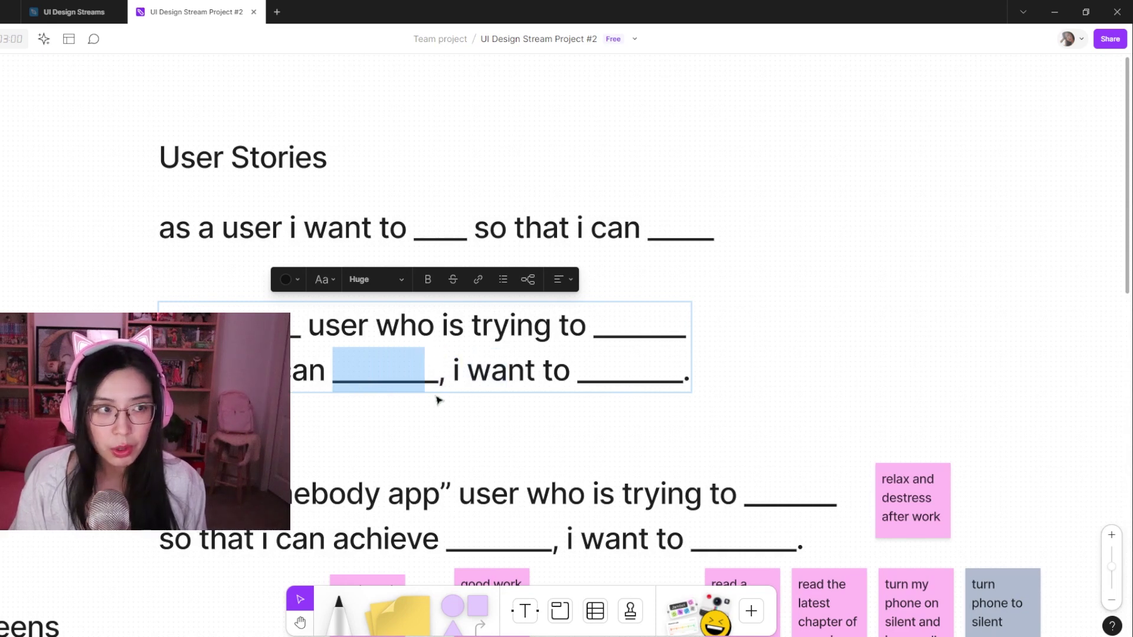
{"action": "left_click", "coordinate": [590, 378]}
{"action": "double_click", "coordinate": [558, 372]}
{"action": "left_click", "coordinate": [507, 372]}
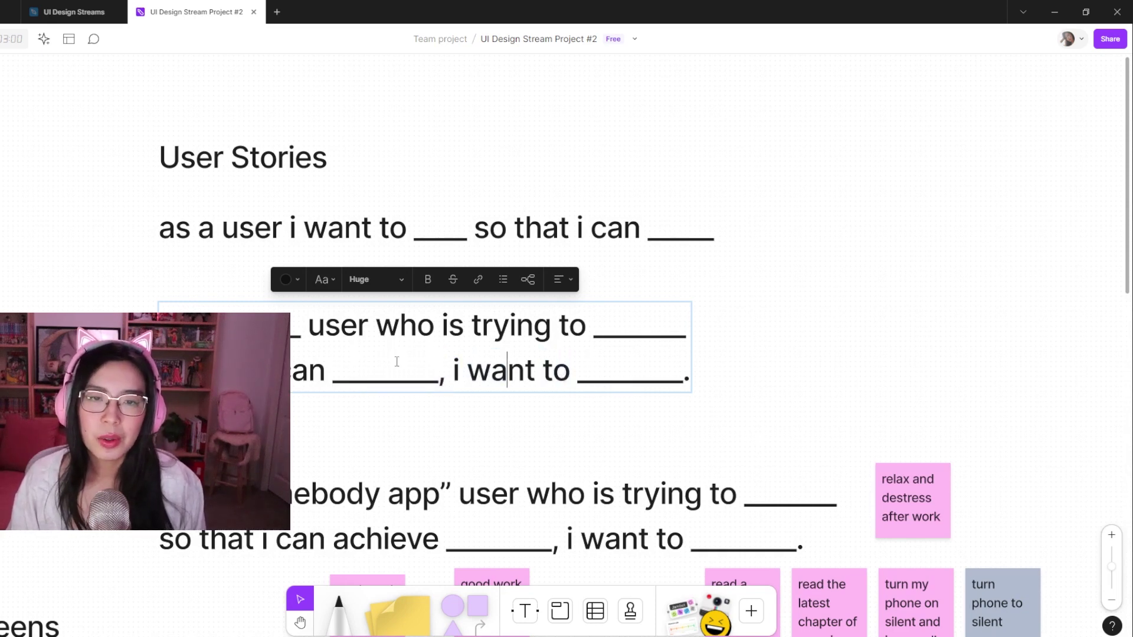
{"action": "left_click_drag", "start_coordinate": [579, 380], "coordinate": [683, 384]}
{"action": "left_click", "coordinate": [646, 380]}
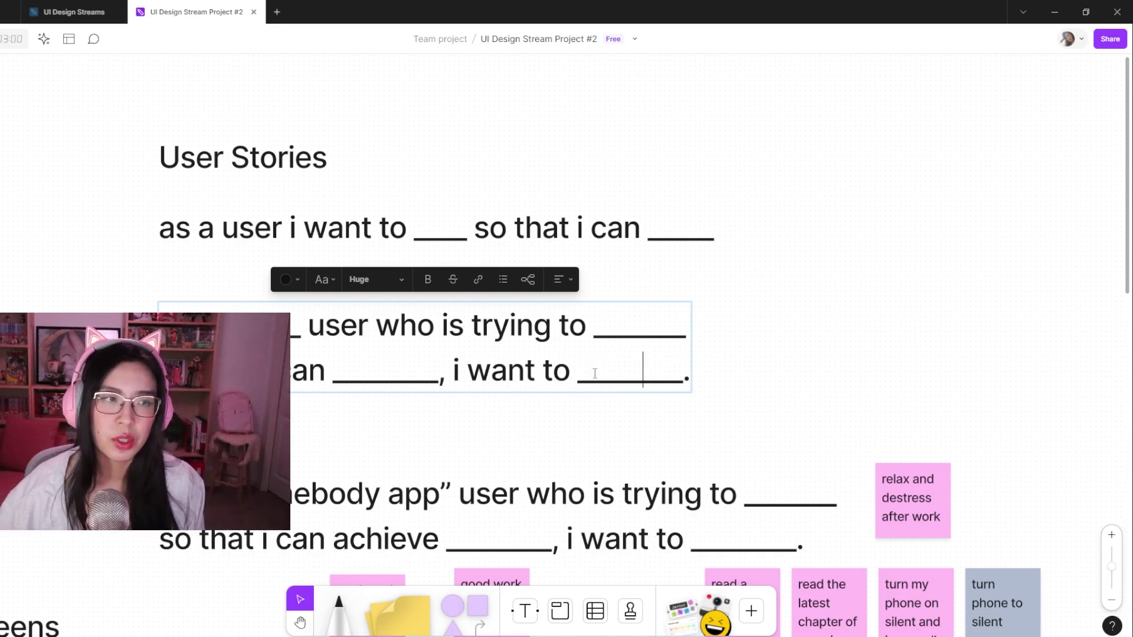
{"action": "key", "text": "Escape"}
{"action": "scroll", "coordinate": [612, 488], "scroll_direction": "down", "scroll_amount": 3}
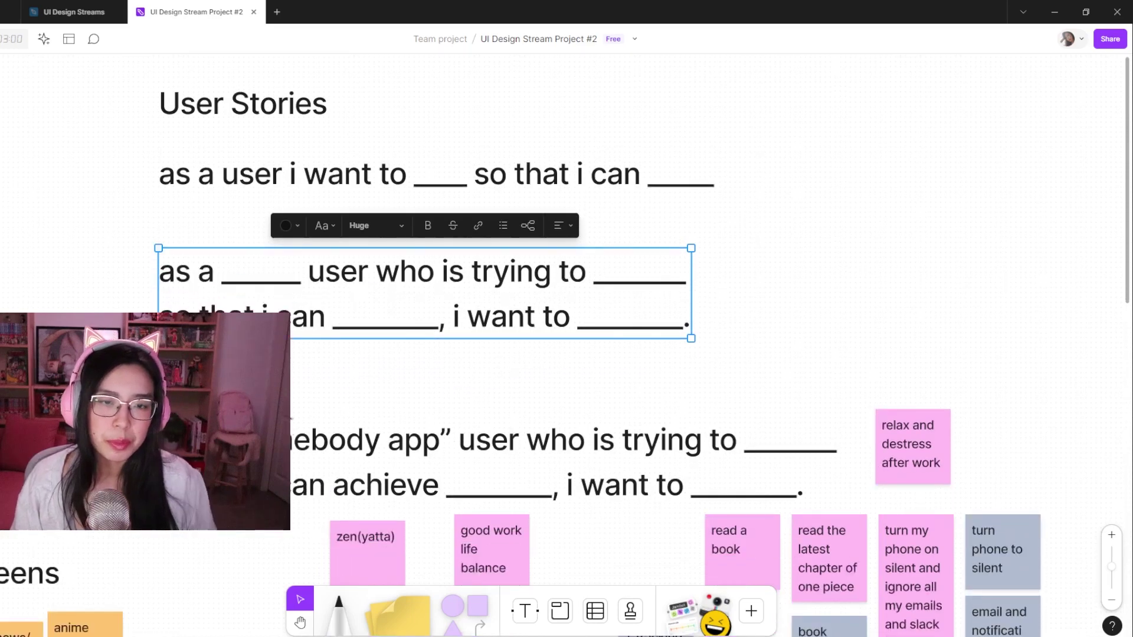
- Review the "turn phone to silent" and "email and notifications off" notes beside the "homebody app" user story
{"action": "key", "text": "Escape"}
{"action": "scroll", "coordinate": [620, 533], "scroll_direction": "down", "scroll_amount": 3}
{"action": "scroll", "coordinate": [620, 534], "scroll_direction": "right", "scroll_amount": 2}
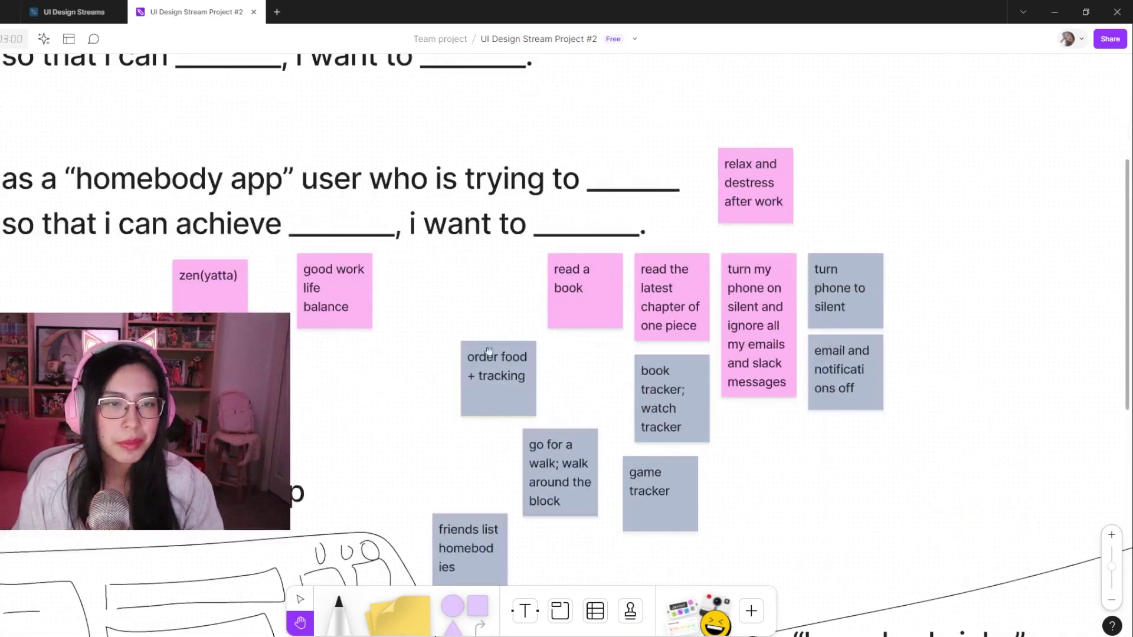
{"action": "left_click", "coordinate": [834, 260]}
{"action": "left_click", "coordinate": [800, 357]}
{"action": "left_click", "coordinate": [902, 360]}
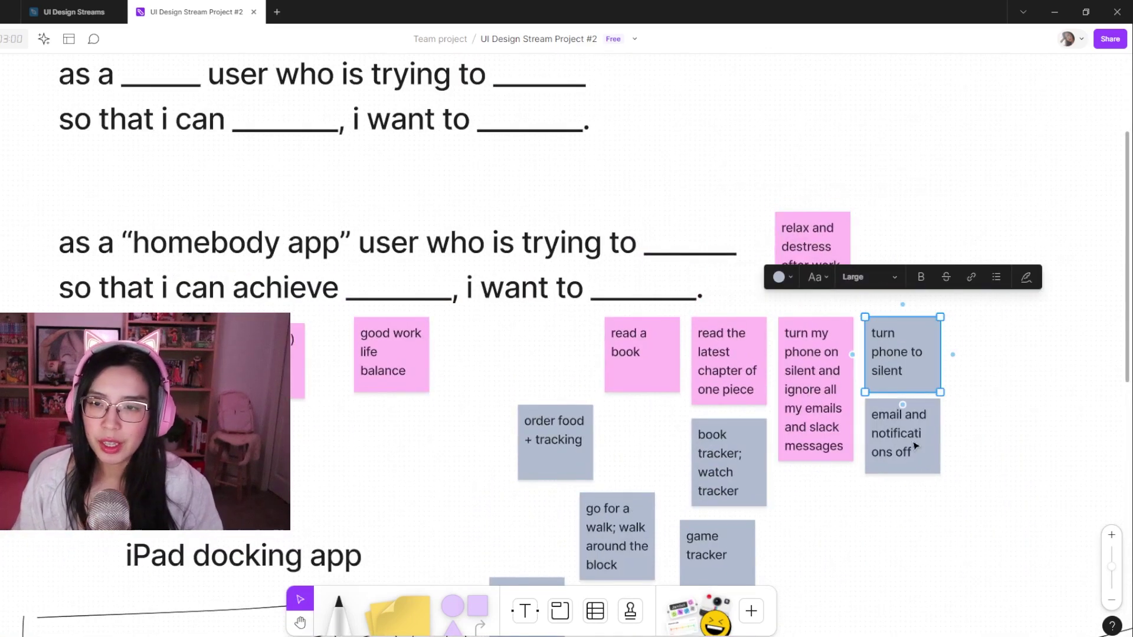
{"action": "left_click", "coordinate": [915, 447]}
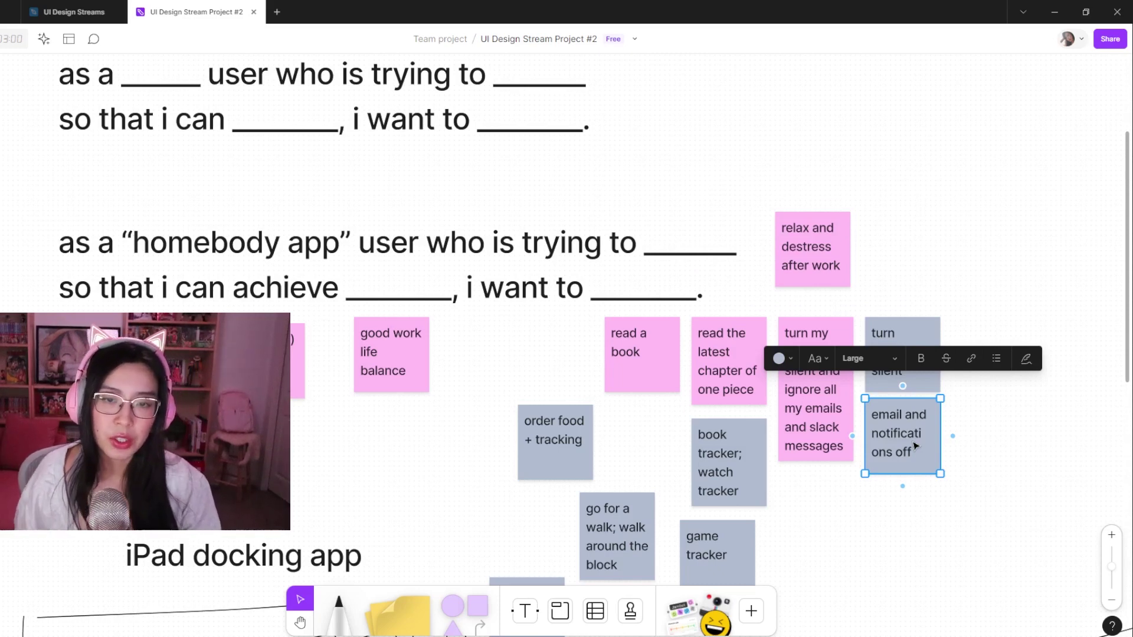
{"action": "left_click", "coordinate": [948, 544]}
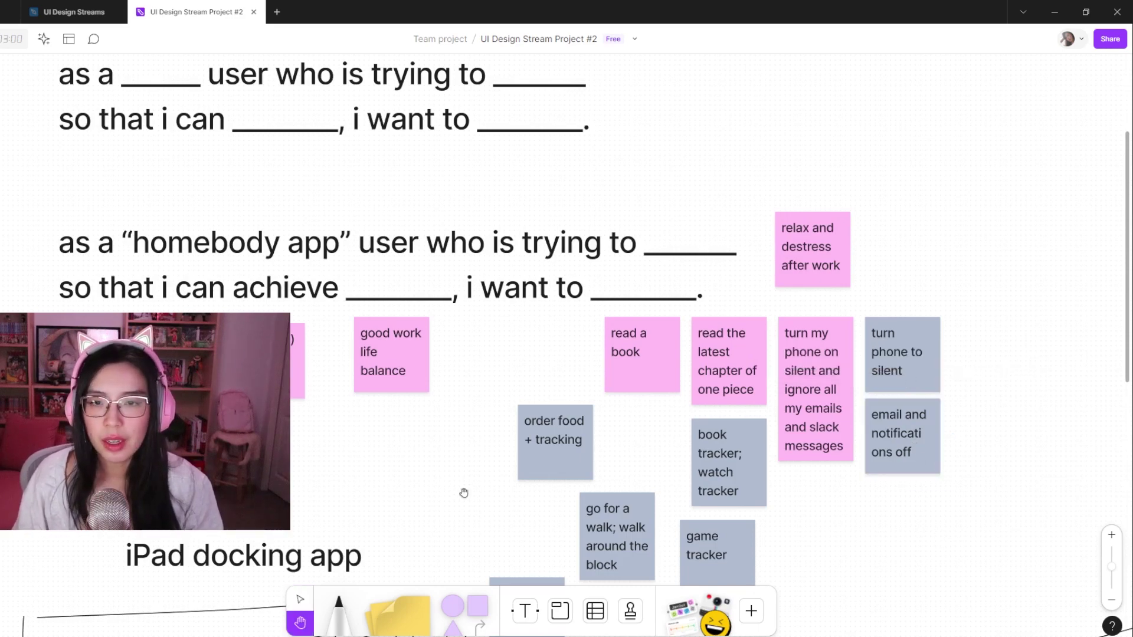
- Review the pink notes under the "homebody app" story about reading a book, the latest One Piece chapter and silencing the phone
{"action": "scroll", "coordinate": [577, 488], "scroll_direction": "down", "scroll_amount": 3}
{"action": "scroll", "coordinate": [577, 487], "scroll_direction": "left", "scroll_amount": 2}
{"action": "scroll", "coordinate": [571, 438], "scroll_direction": "up", "scroll_amount": 3}
{"action": "scroll", "coordinate": [571, 437], "scroll_direction": "left", "scroll_amount": 2}
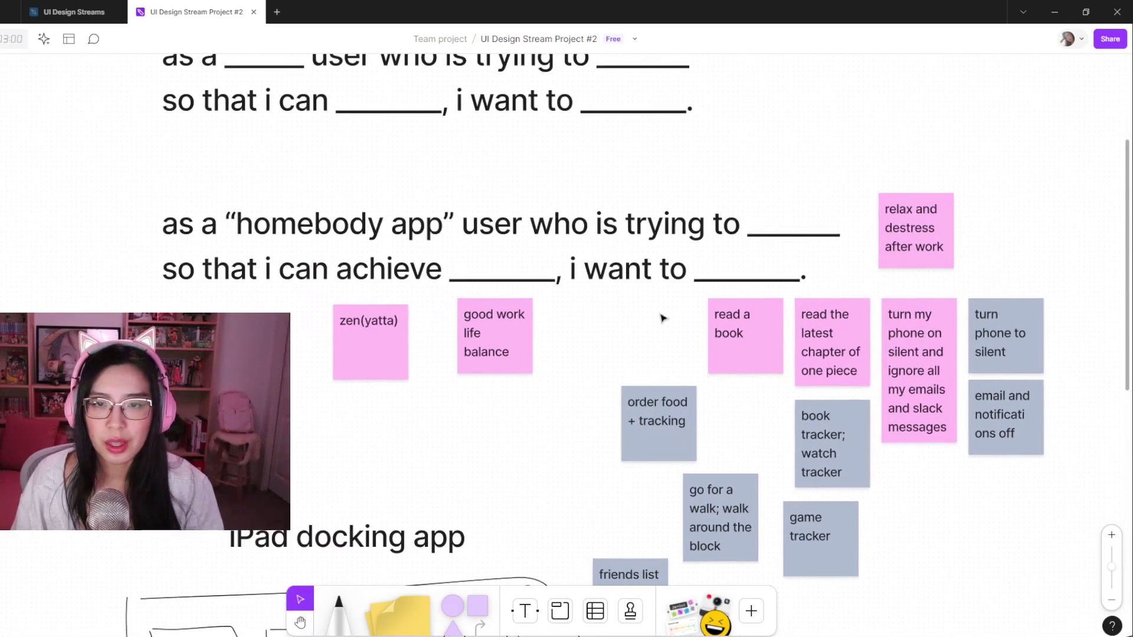
{"action": "left_click", "coordinate": [727, 332]}
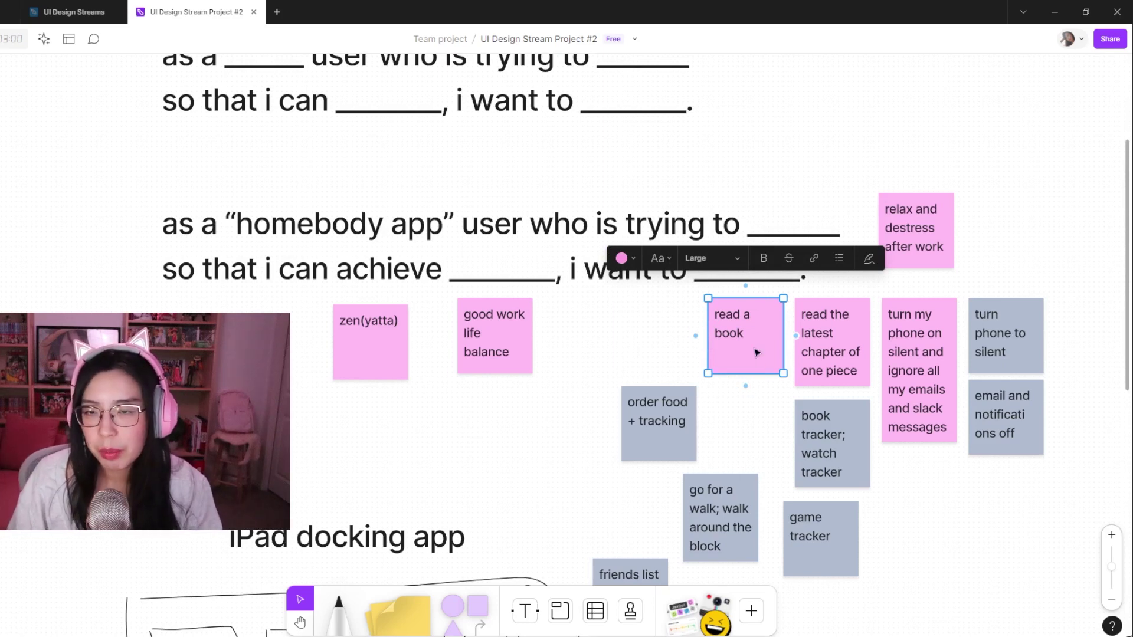
{"action": "left_click", "coordinate": [840, 341]}
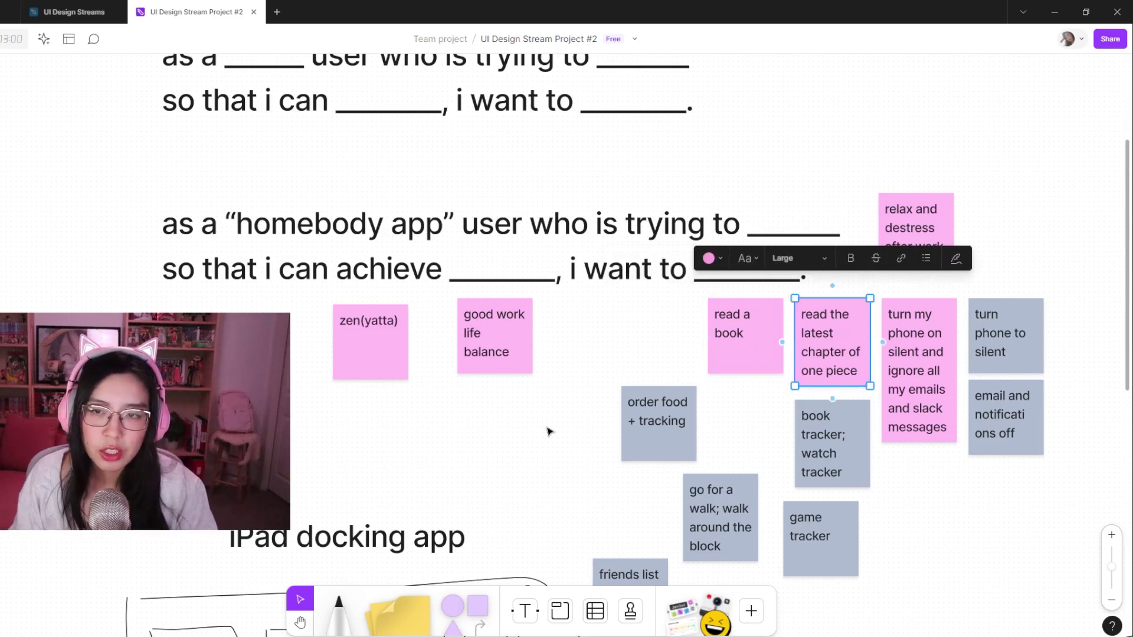
{"action": "double_click", "coordinate": [837, 369]}
{"action": "triple_click", "coordinate": [841, 366]}
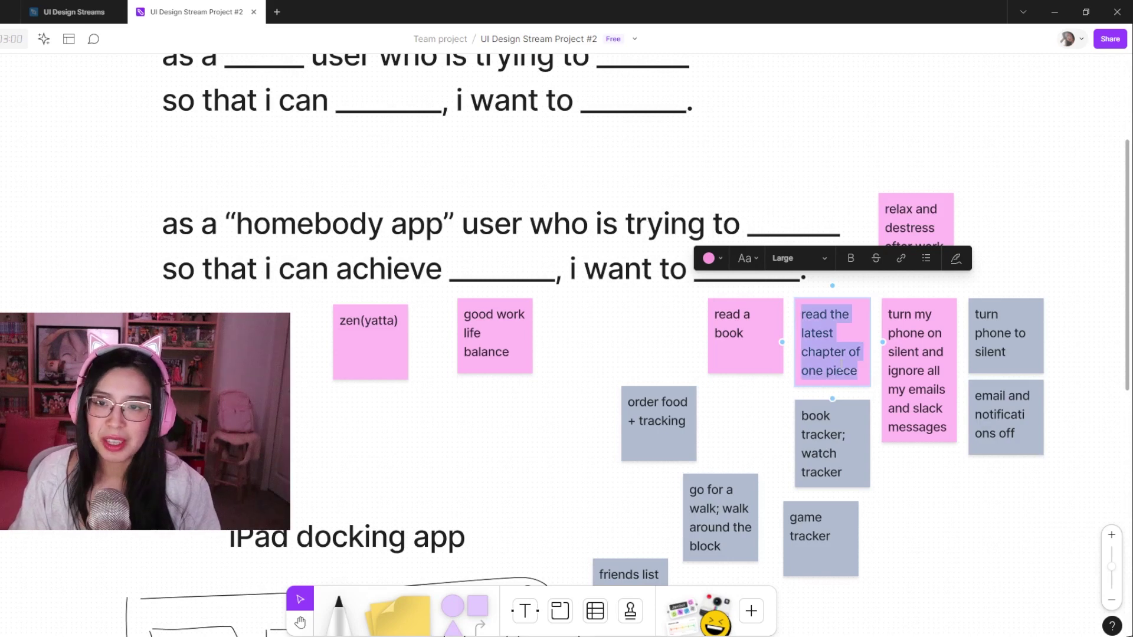
{"action": "left_click", "coordinate": [742, 458]}
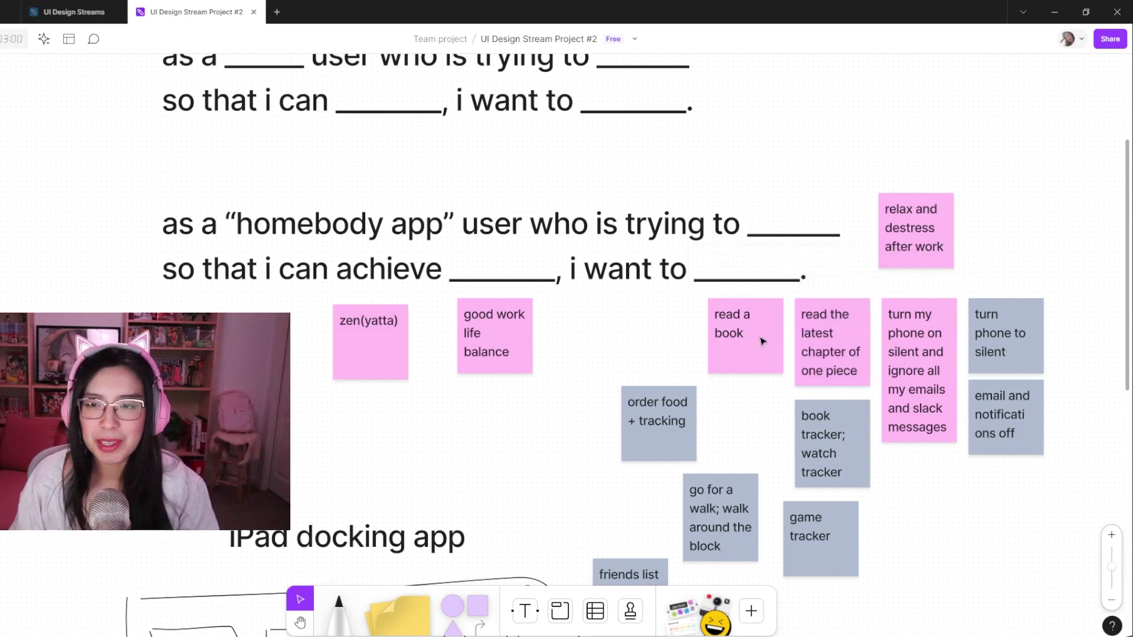
{"action": "left_click", "coordinate": [938, 400]}
{"action": "left_click", "coordinate": [969, 519]}
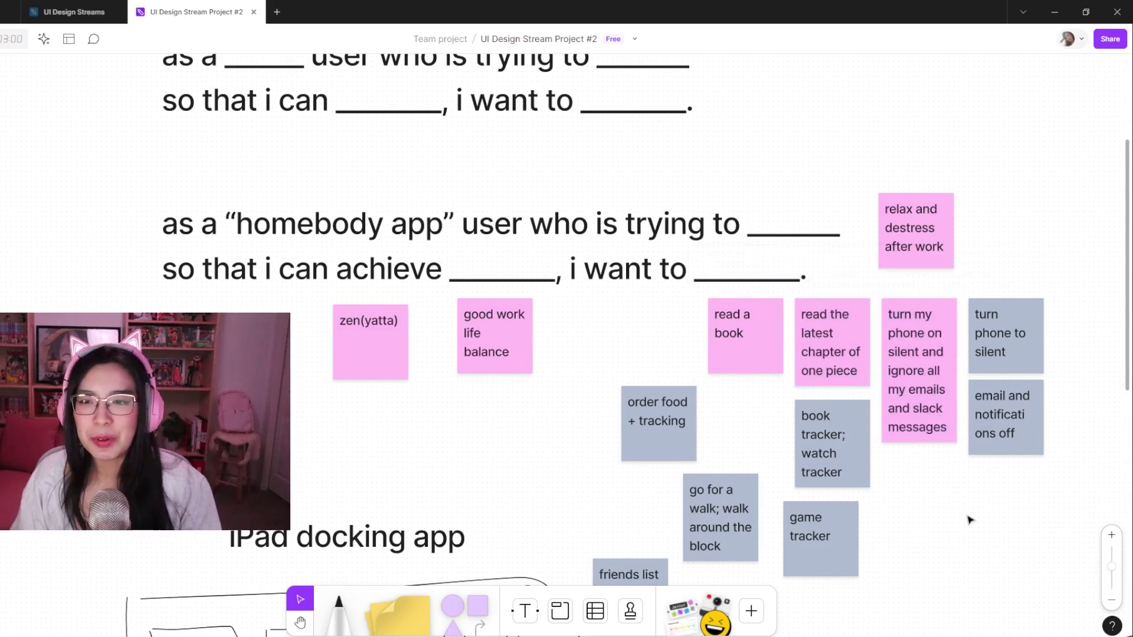
- Review the grey feature notes for the homebodies friends list, the game tracker, and email and notifications off
{"action": "left_click_drag", "start_coordinate": [916, 541], "coordinate": [799, 477]}
{"action": "key", "text": "v"}
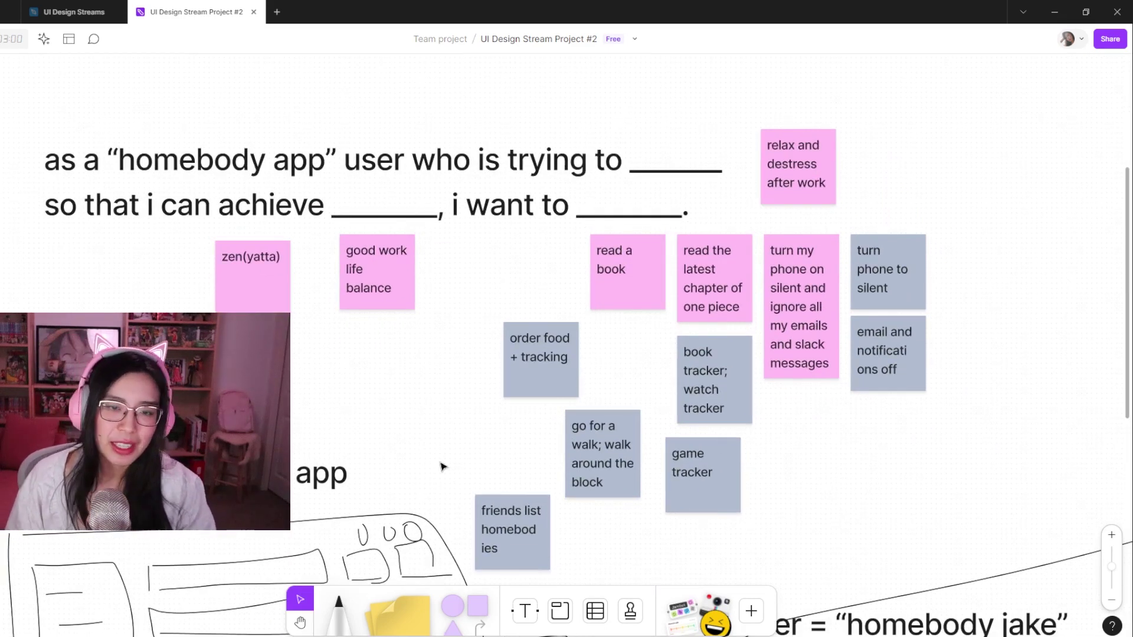
{"action": "left_click", "coordinate": [546, 548]}
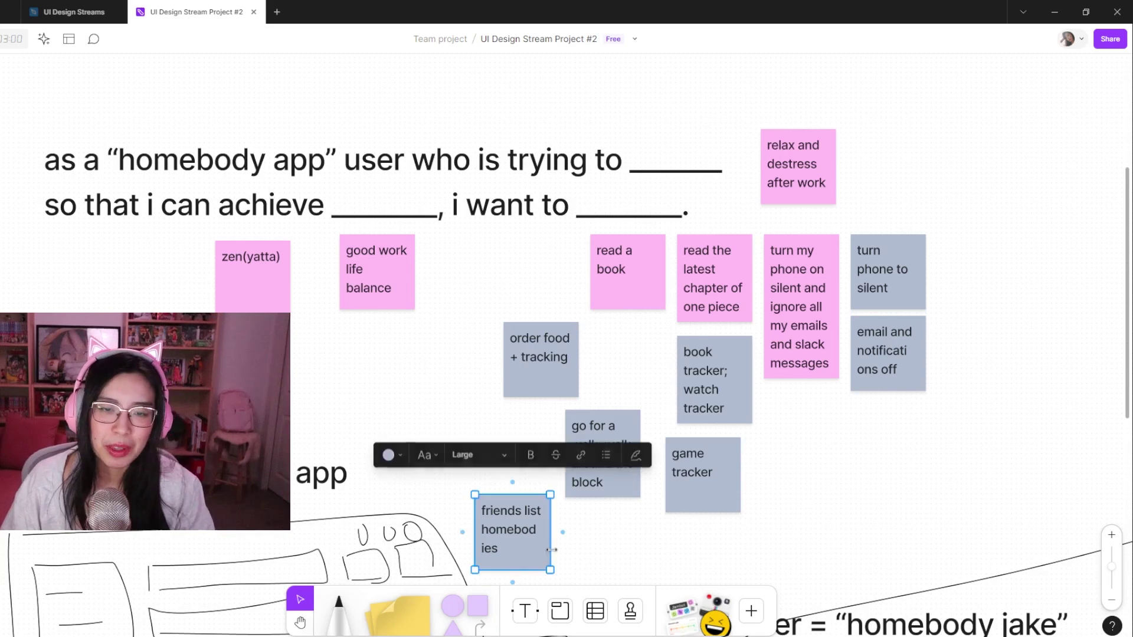
{"action": "mouse_move", "coordinate": [551, 550]}
{"action": "left_mouse_down"}
{"action": "mouse_move", "coordinate": [607, 548]}
{"action": "mouse_move", "coordinate": [554, 548]}
{"action": "left_mouse_up"}
{"action": "left_click", "coordinate": [856, 540]}
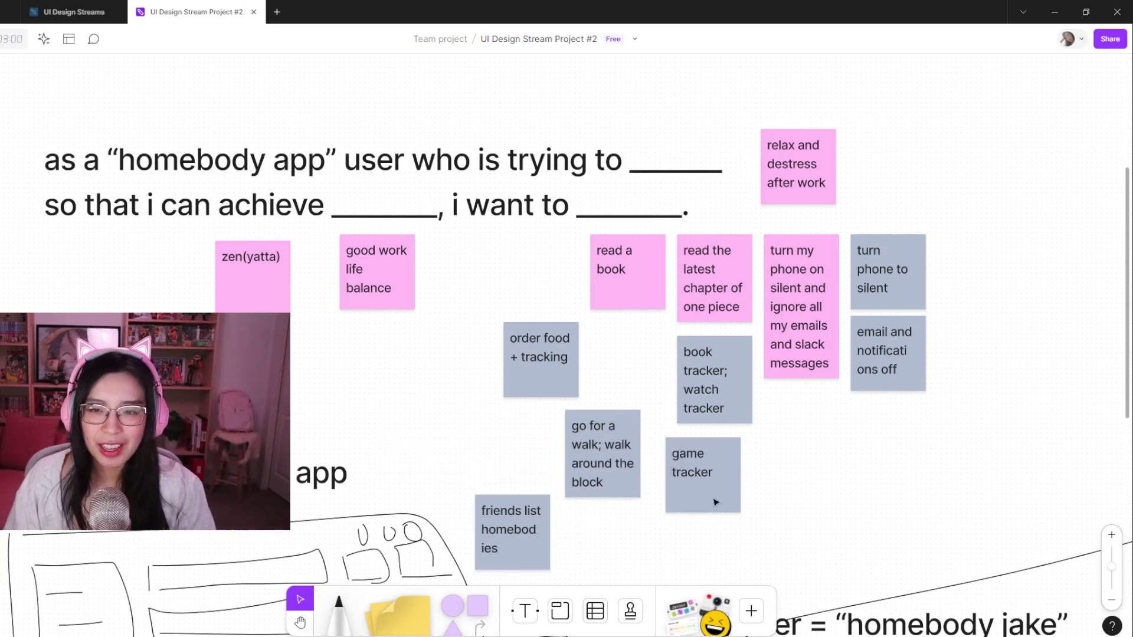
{"action": "left_click", "coordinate": [697, 482]}
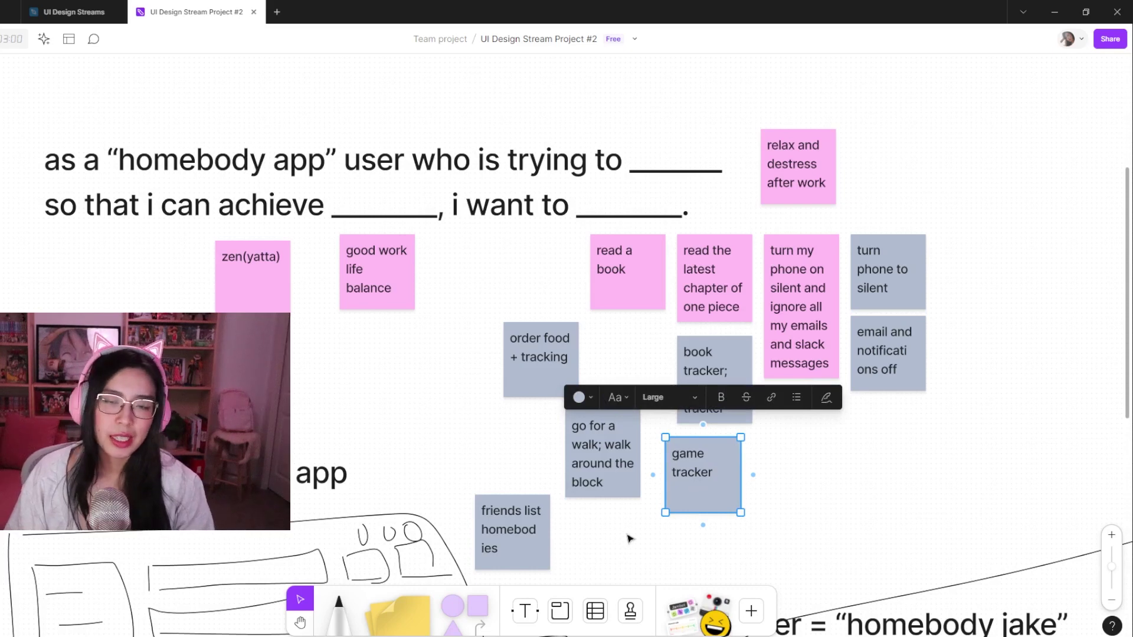
{"action": "left_click", "coordinate": [578, 533]}
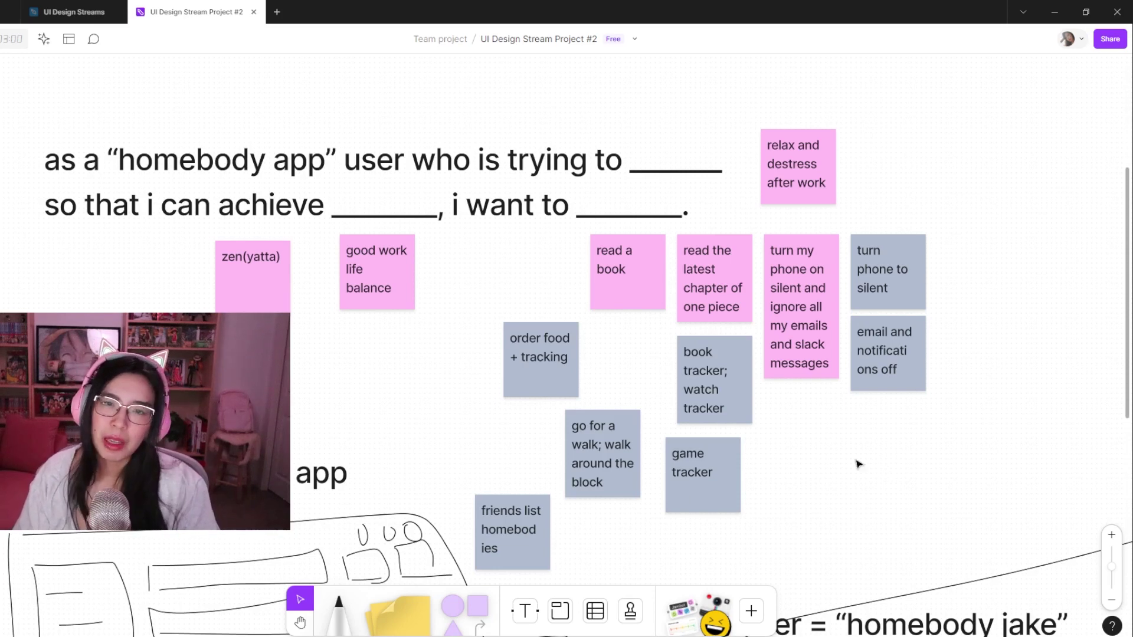
{"action": "left_click", "coordinate": [916, 331]}
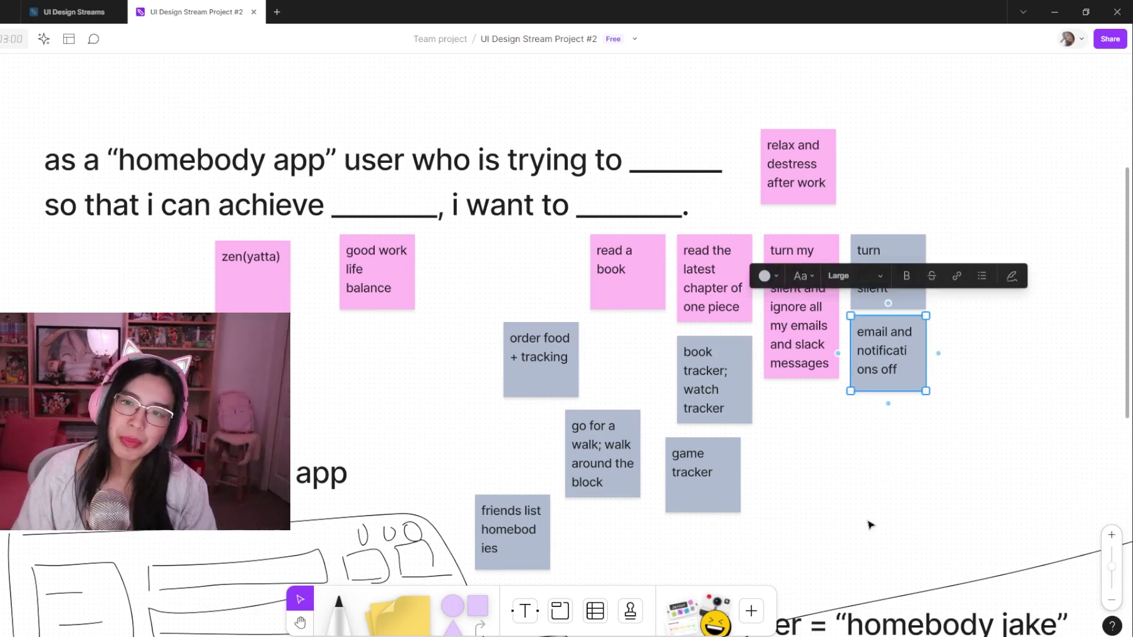
- Go over the "turn phone to silent" and "email and notifications off" notes without changing their text
{"action": "left_click", "coordinate": [938, 236]}
{"action": "left_click", "coordinate": [903, 277]}
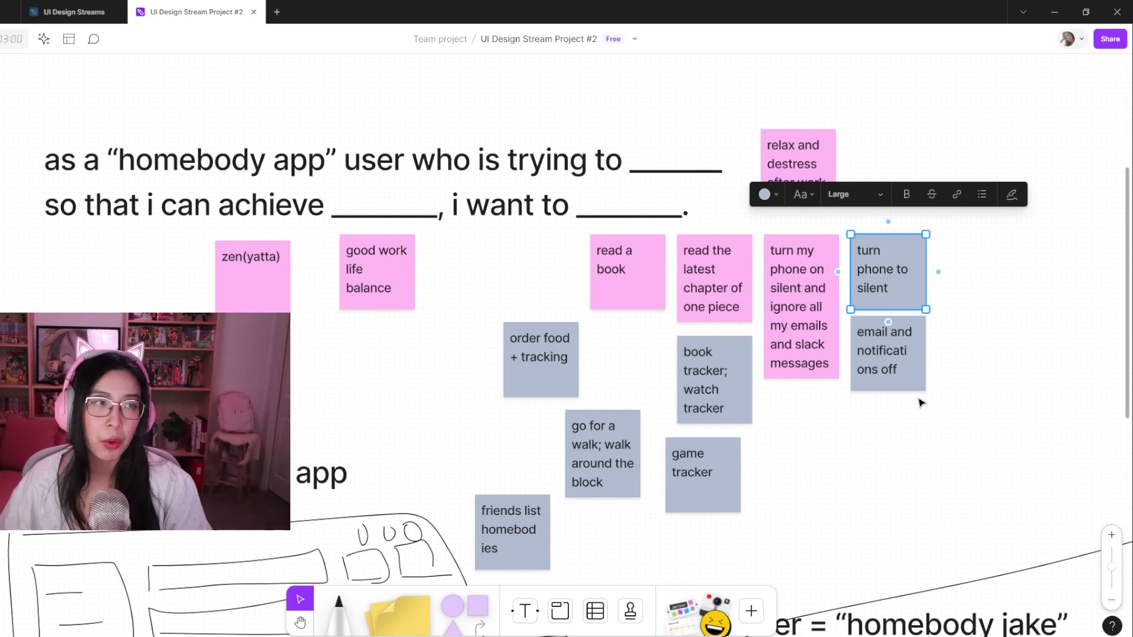
{"action": "double_click", "coordinate": [888, 286]}
{"action": "double_click", "coordinate": [874, 288]}
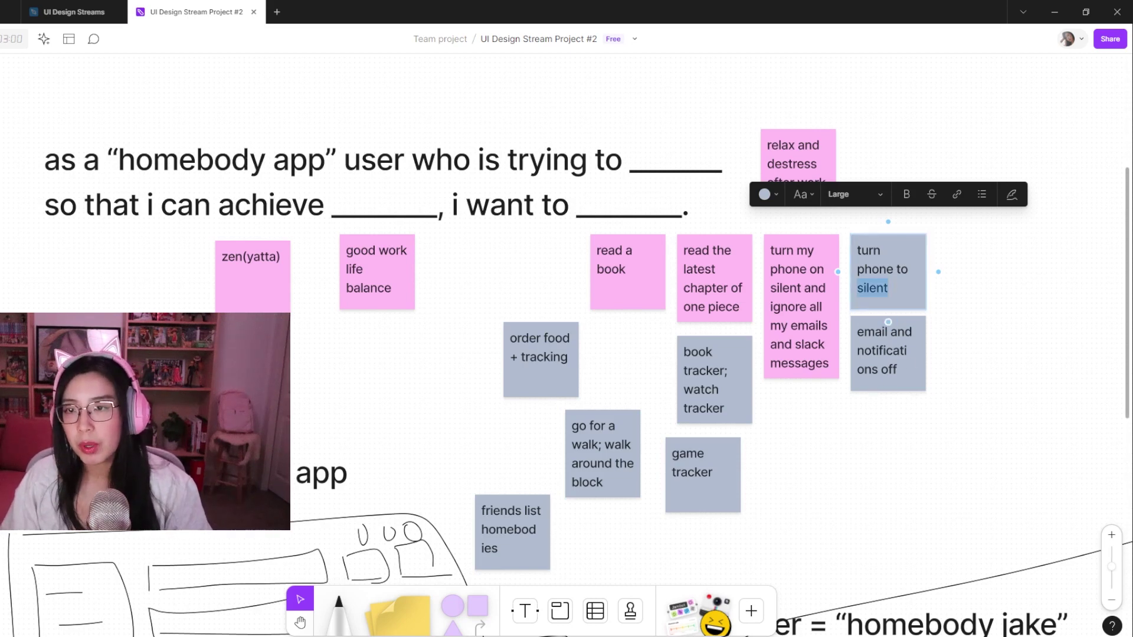
{"action": "left_click", "coordinate": [879, 270]}
{"action": "left_click", "coordinate": [872, 464]}
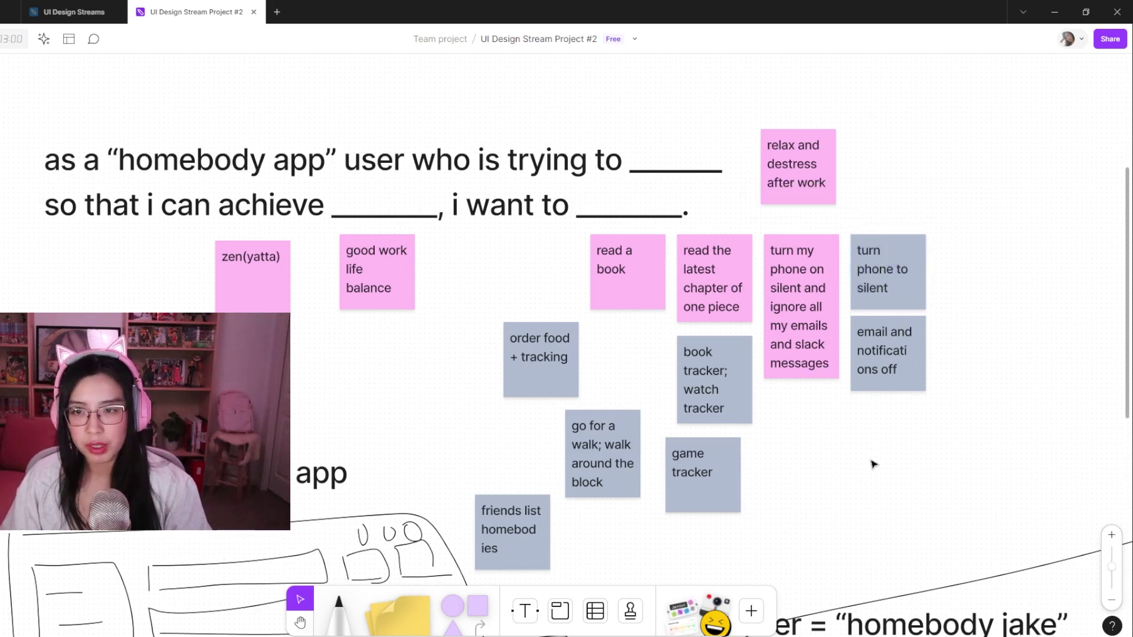
{"action": "left_click", "coordinate": [885, 347]}
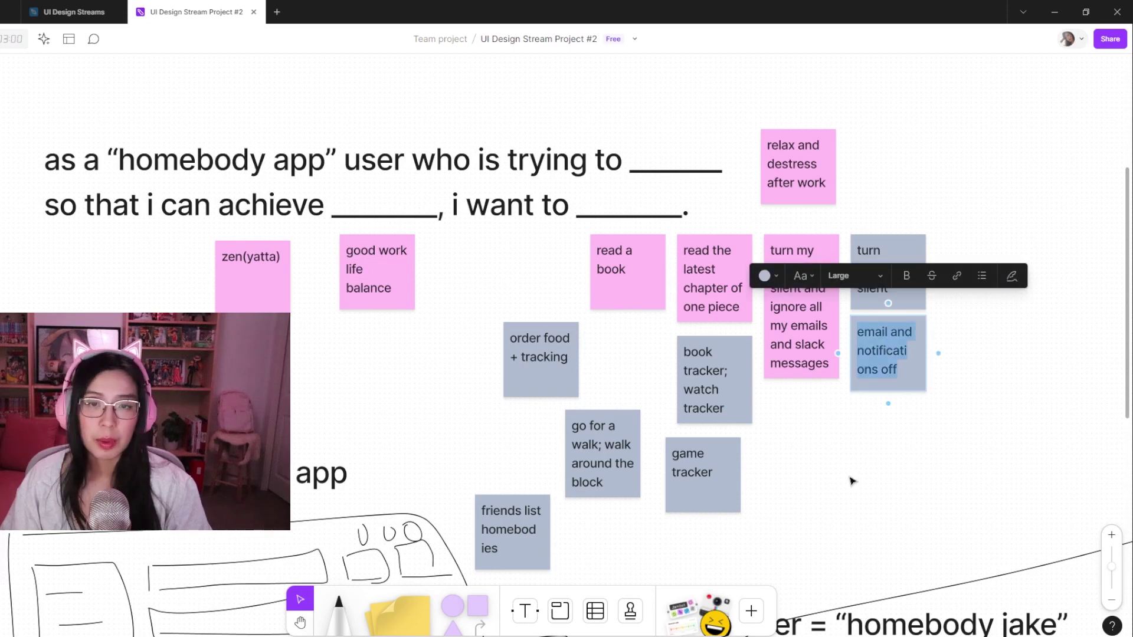
{"action": "left_click", "coordinate": [911, 556]}
- Move the "order food + tracking" note to the right of the "email and notifications off" note
{"action": "left_click_drag", "start_coordinate": [555, 357], "coordinate": [983, 401]}
{"action": "left_click", "coordinate": [922, 387]}
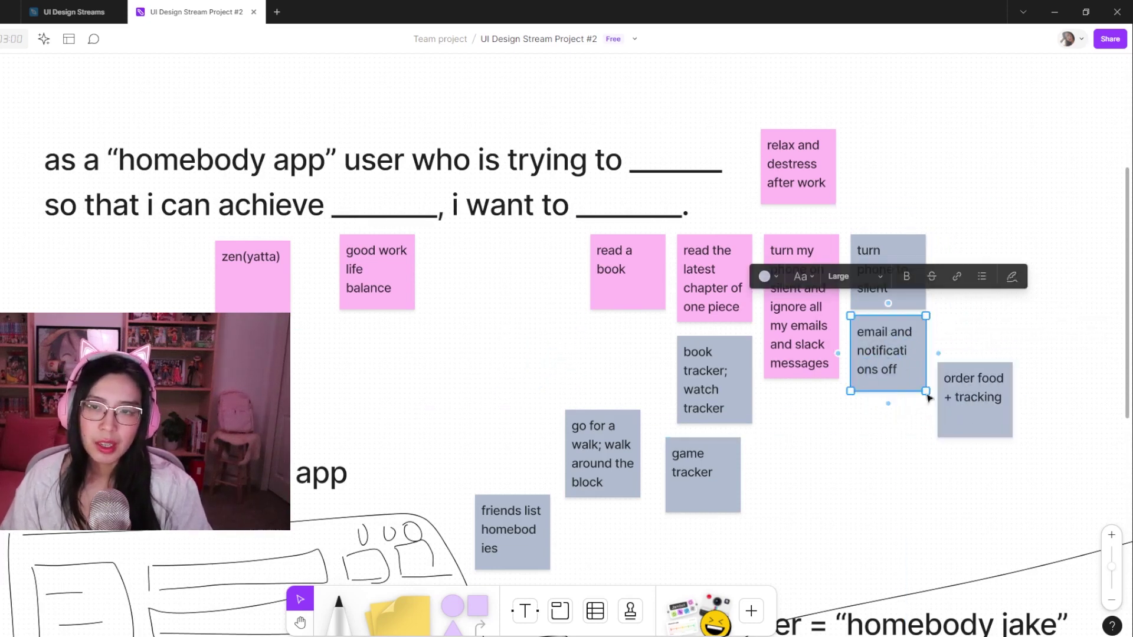
{"action": "double_click", "coordinate": [887, 368]}
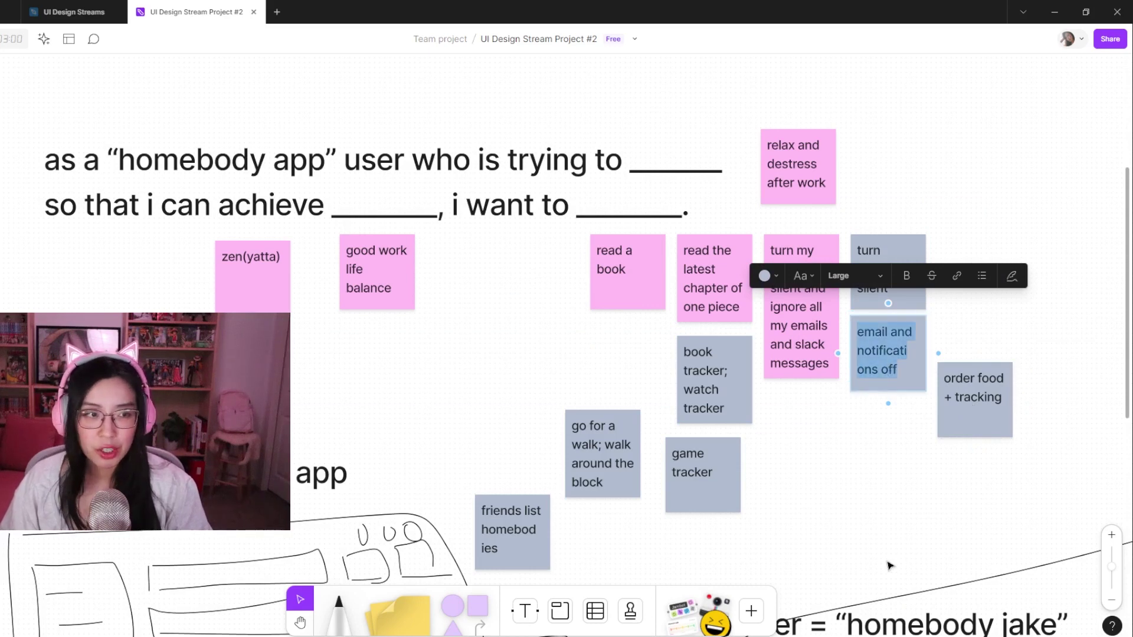
{"action": "left_click", "coordinate": [970, 397]}
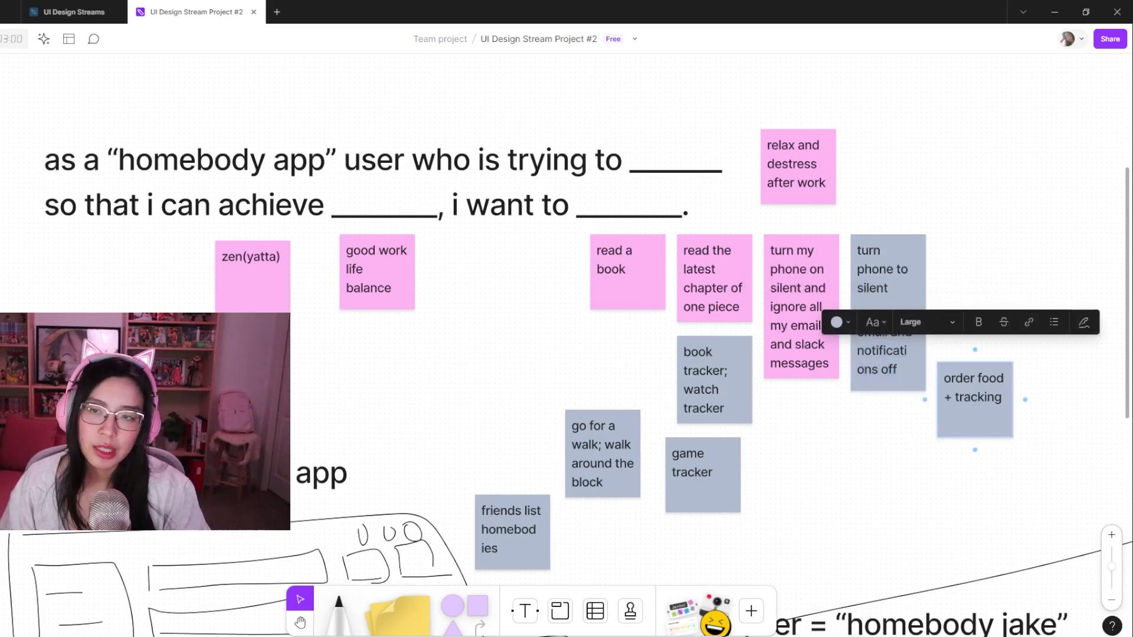
{"action": "left_click_drag", "start_coordinate": [954, 378], "coordinate": [1003, 398]}
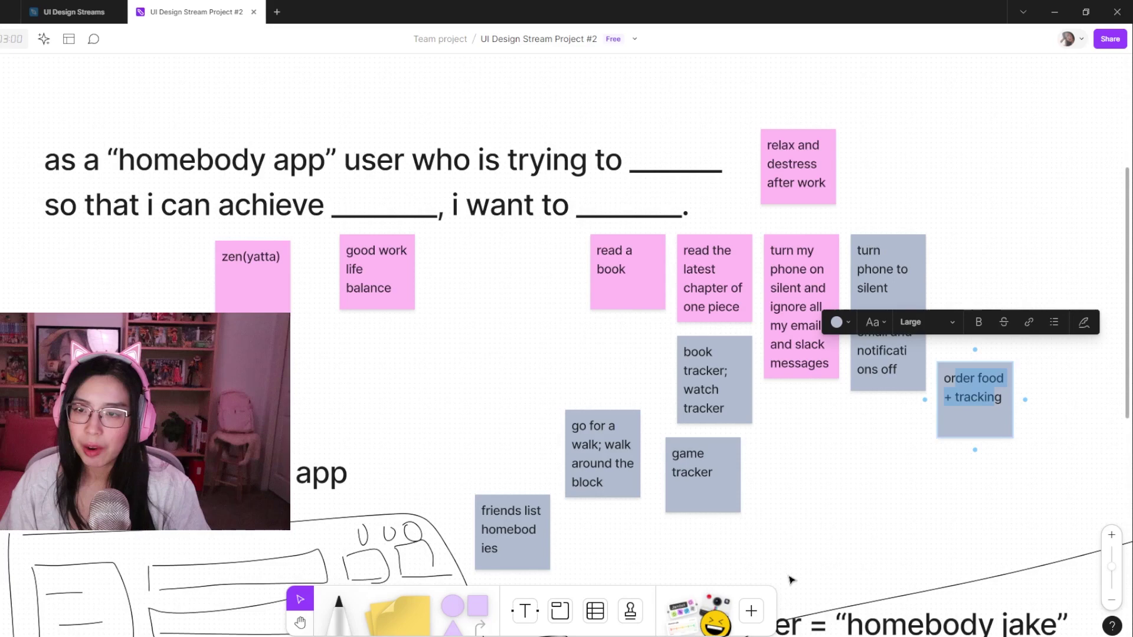
{"action": "left_click", "coordinate": [855, 466]}
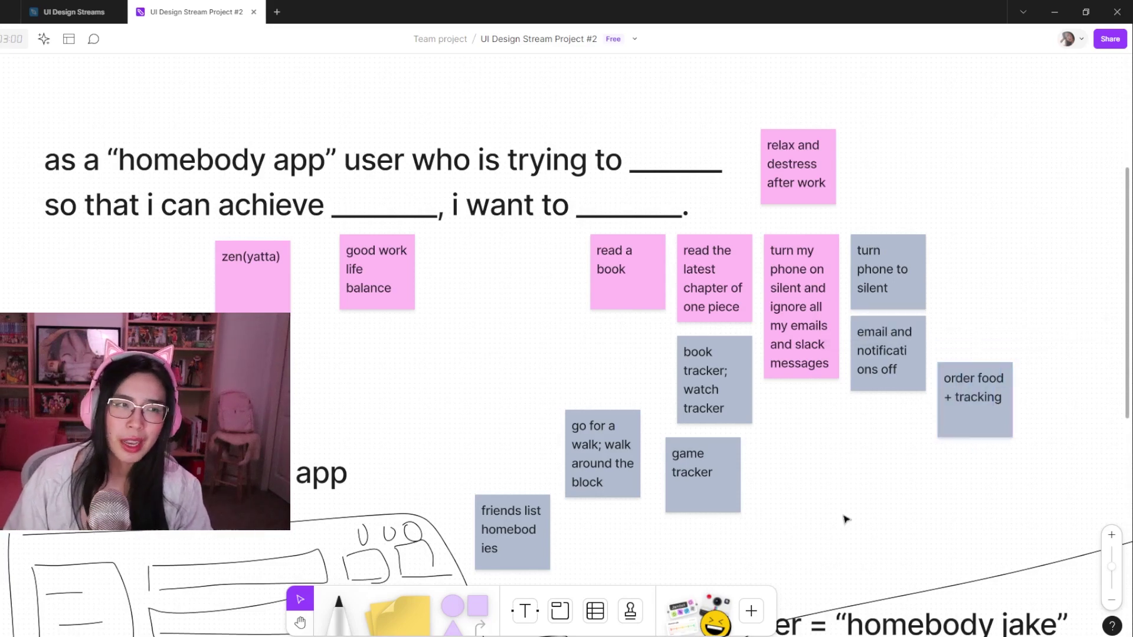
{"action": "scroll", "coordinate": [845, 513], "scroll_direction": "down", "scroll_amount": 4}
{"action": "scroll", "coordinate": [820, 402], "scroll_direction": "up", "scroll_amount": 3}
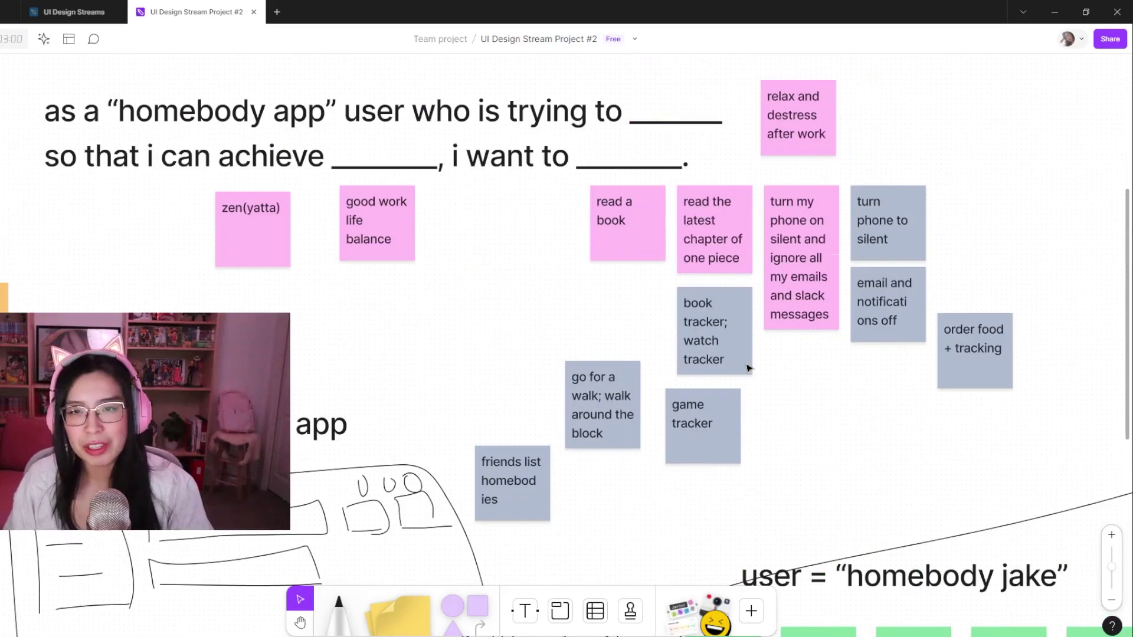
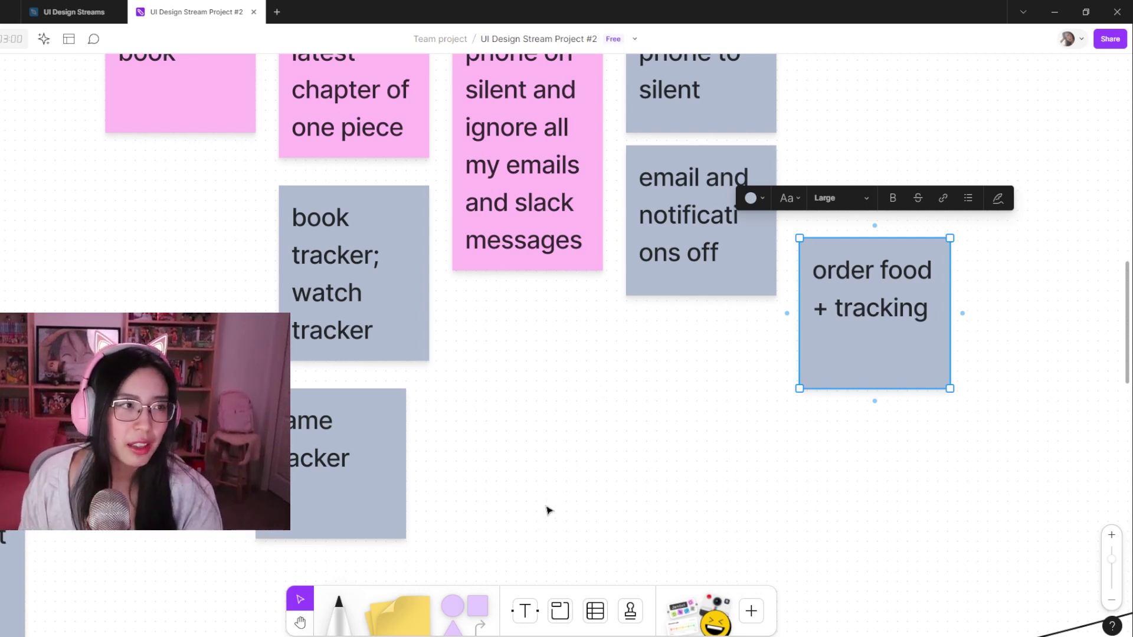
- Move the "iPad docking app" heading slightly down and to the right, closer to the sketch beneath it
{"action": "left_click", "coordinate": [580, 446]}
{"action": "scroll", "coordinate": [598, 457], "scroll_direction": "down", "scroll_amount": 5}
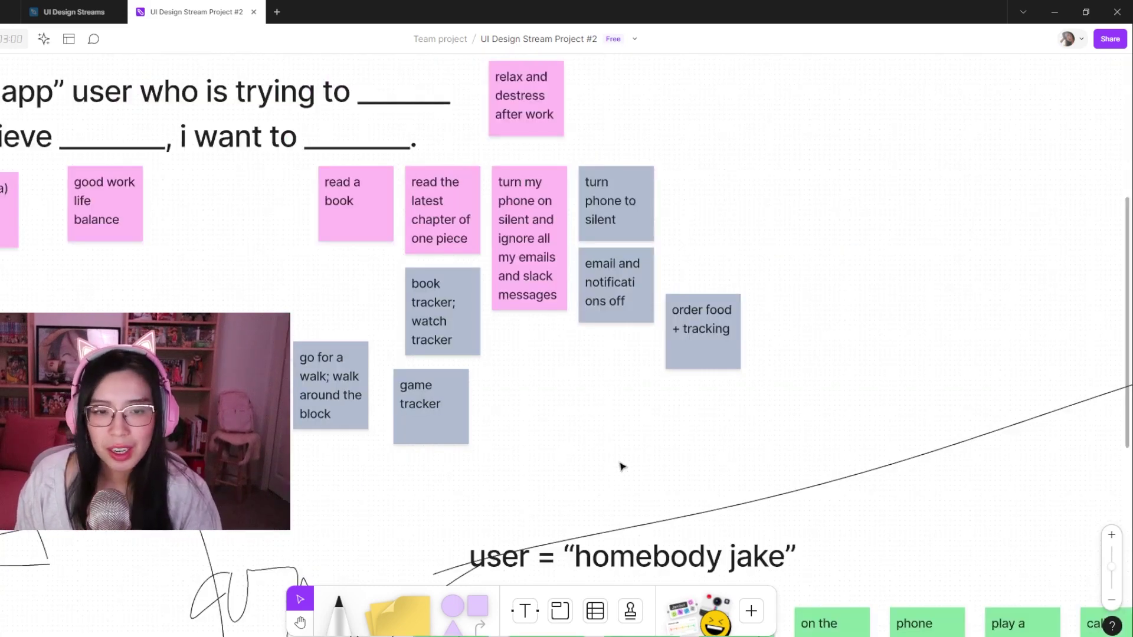
{"action": "key", "text": "h"}
{"action": "left_click_drag", "start_coordinate": [562, 493], "coordinate": [808, 322]}
{"action": "left_click_drag", "start_coordinate": [508, 427], "coordinate": [736, 381]}
{"action": "key", "text": "v"}
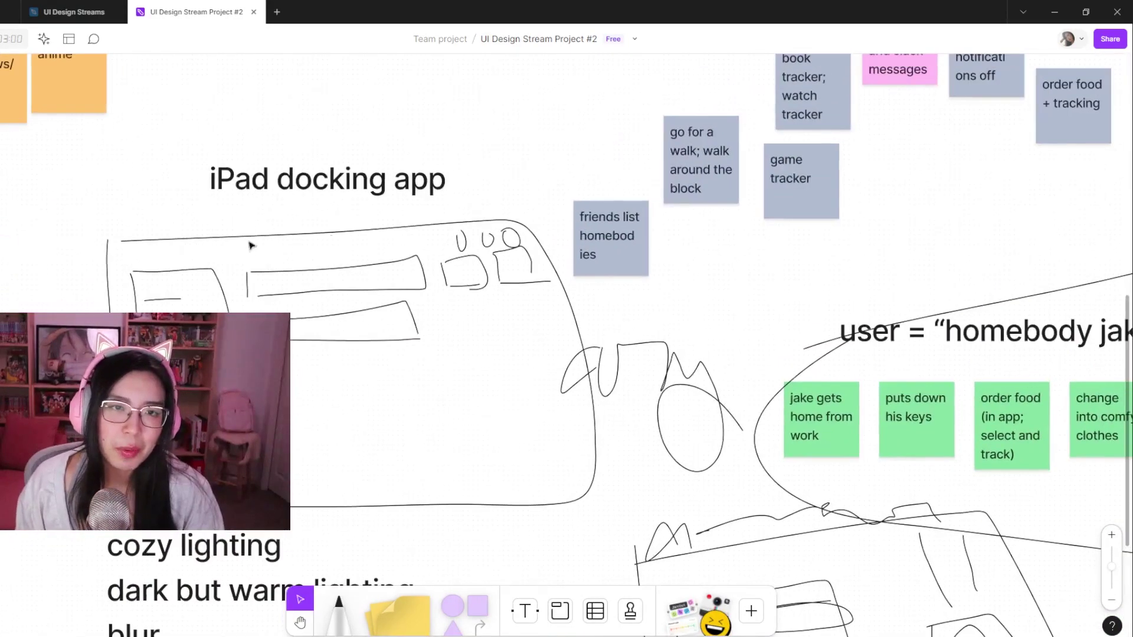
{"action": "left_click", "coordinate": [304, 182]}
{"action": "mouse_move", "coordinate": [303, 182]}
{"action": "left_mouse_down"}
{"action": "mouse_move", "coordinate": [299, 205]}
{"action": "mouse_move", "coordinate": [314, 193]}
{"action": "left_mouse_up"}
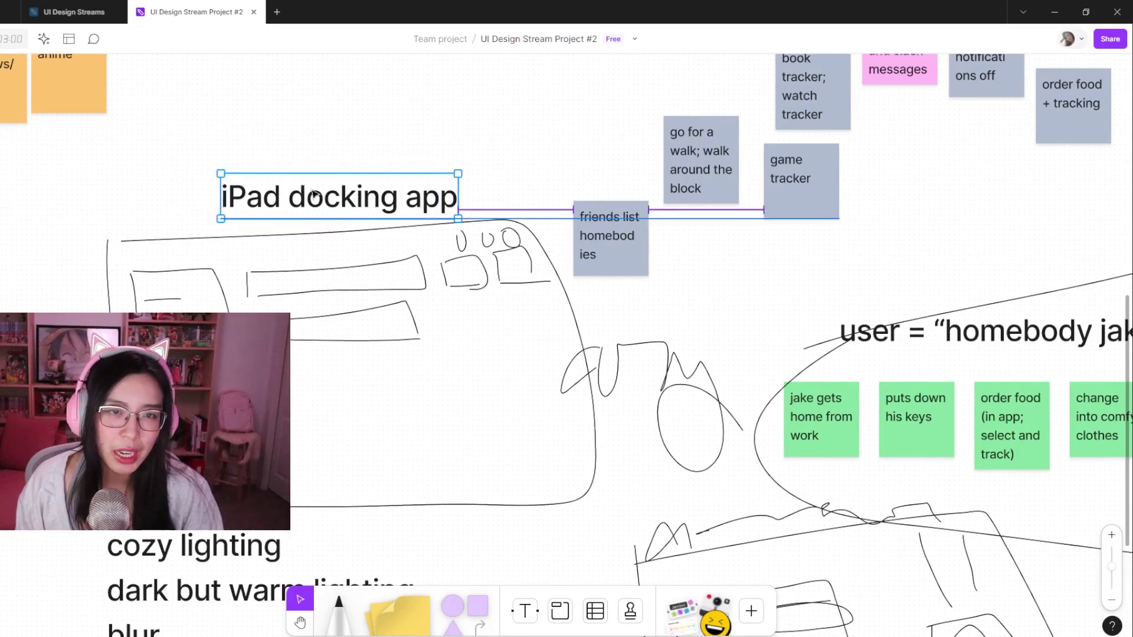
{"action": "left_click", "coordinate": [376, 147]}
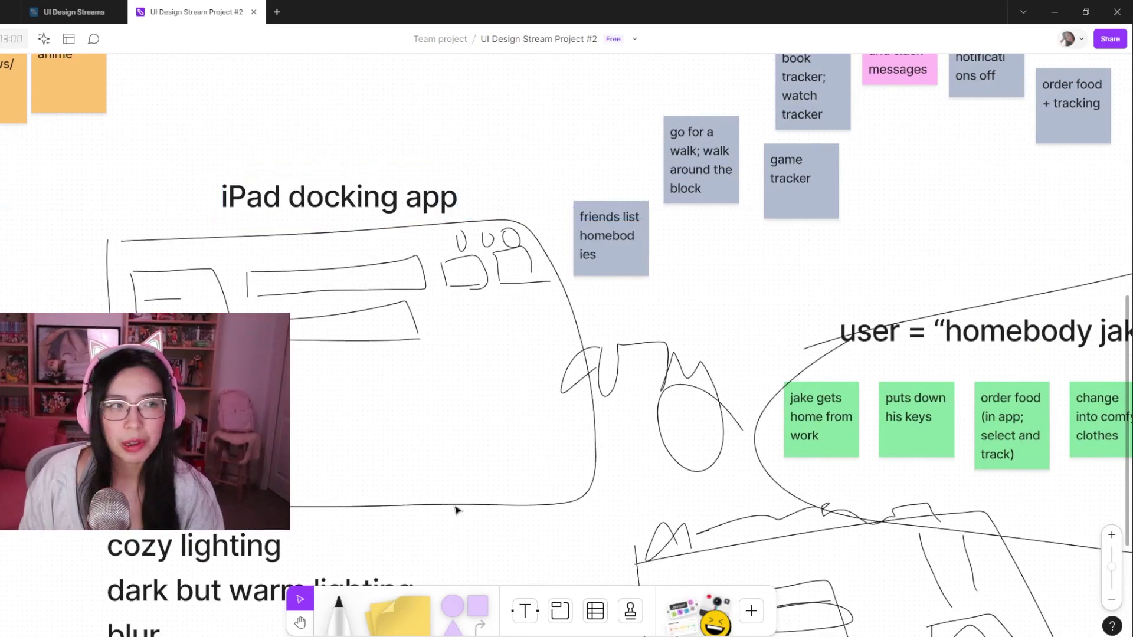
- Look over the iPad docking app sketch and the lighting notes below it
{"action": "scroll", "coordinate": [559, 526], "scroll_direction": "down", "scroll_amount": 2}
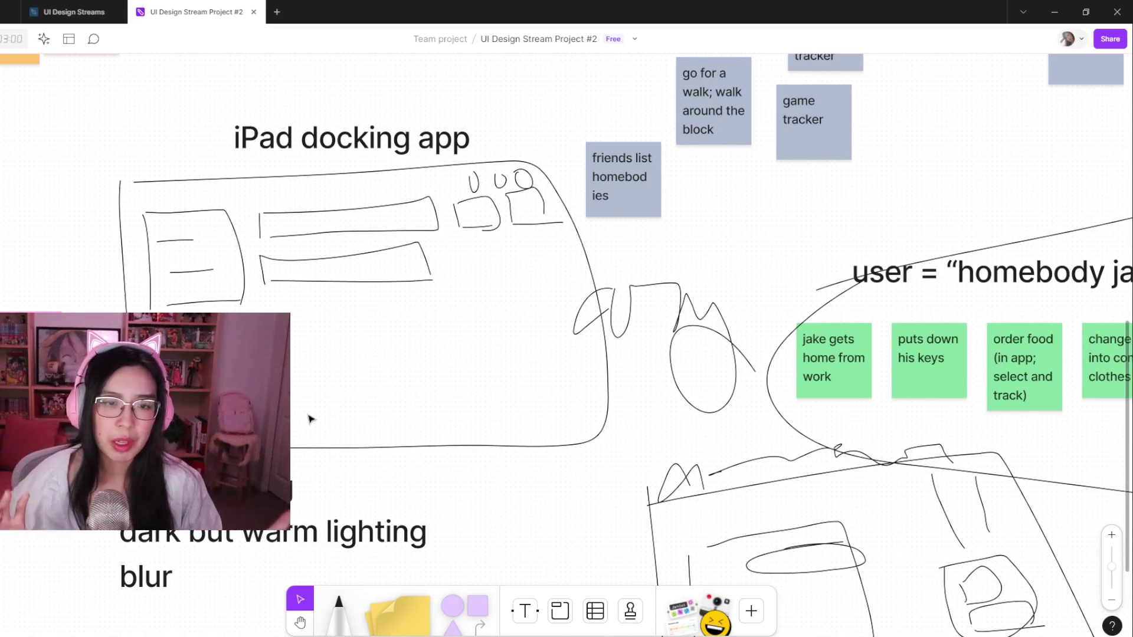
{"action": "scroll", "coordinate": [531, 357], "scroll_direction": "down", "scroll_amount": 5}
{"action": "scroll", "coordinate": [468, 366], "scroll_direction": "up", "scroll_amount": 5}
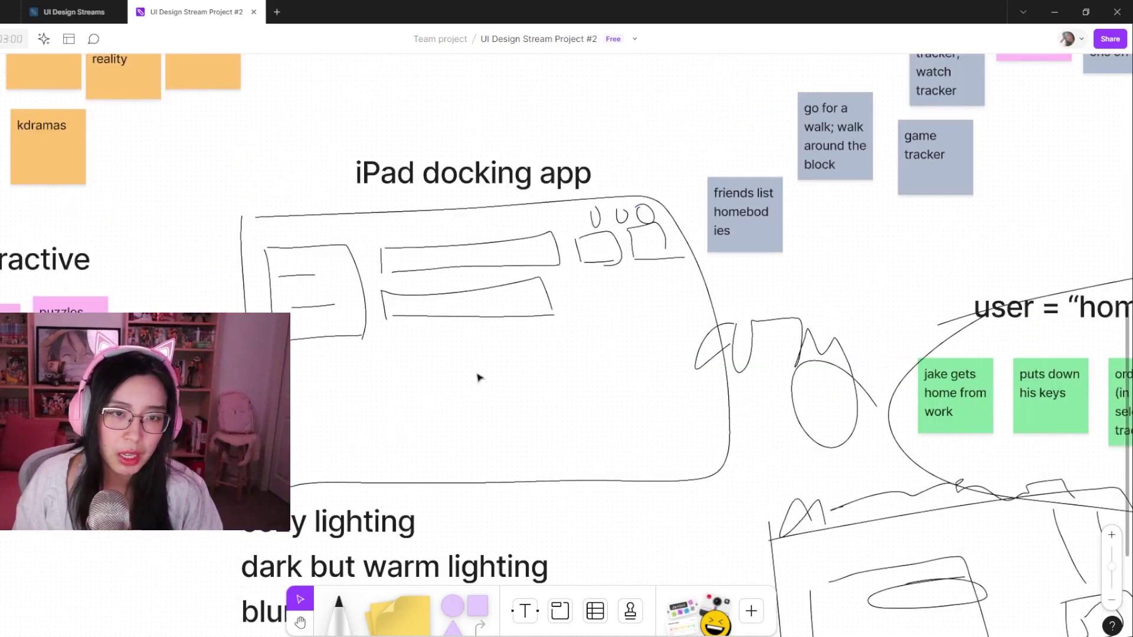
{"action": "key", "text": "h"}
{"action": "left_click_drag", "start_coordinate": [436, 300], "coordinate": [443, 419]}
{"action": "scroll", "coordinate": [449, 407], "scroll_direction": "down", "scroll_amount": 3}
{"action": "key", "text": "v"}
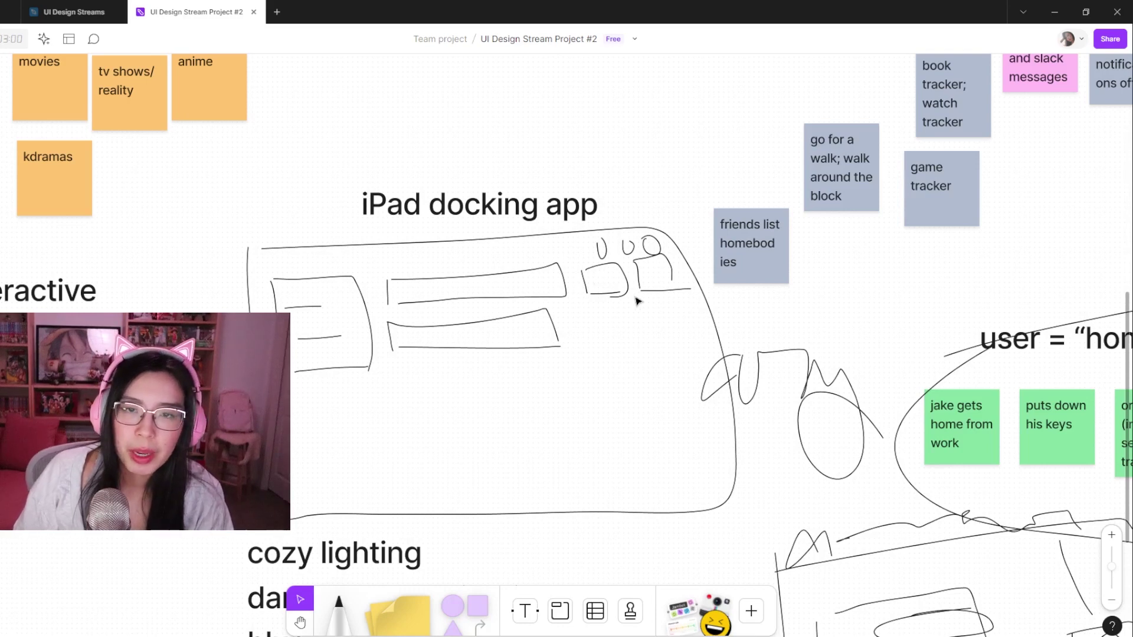
- Inspect the small boxes and round shapes in the upper right corner of the iPad docking app sketch
{"action": "left_click", "coordinate": [606, 282]}
{"action": "left_click", "coordinate": [620, 285]}
{"action": "left_click", "coordinate": [620, 292]}
{"action": "left_click", "coordinate": [646, 317]}
{"action": "scroll", "coordinate": [607, 277], "scroll_direction": "up", "scroll_amount": 5}
{"action": "left_click", "coordinate": [557, 276]}
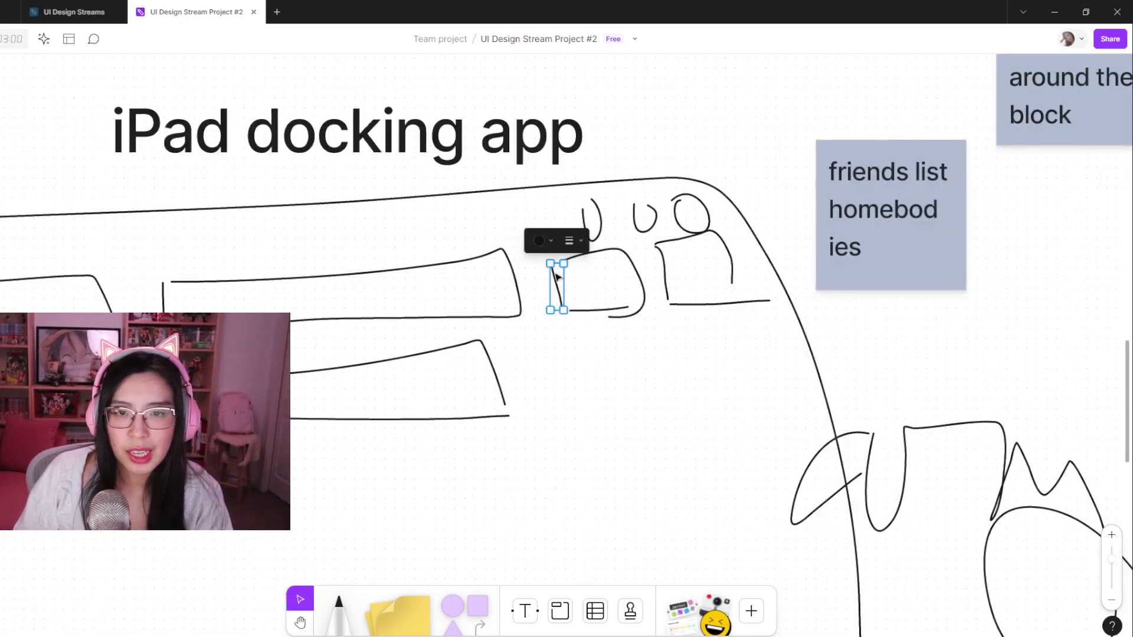
{"action": "left_click", "coordinate": [587, 259]}
{"action": "left_click", "coordinate": [655, 230]}
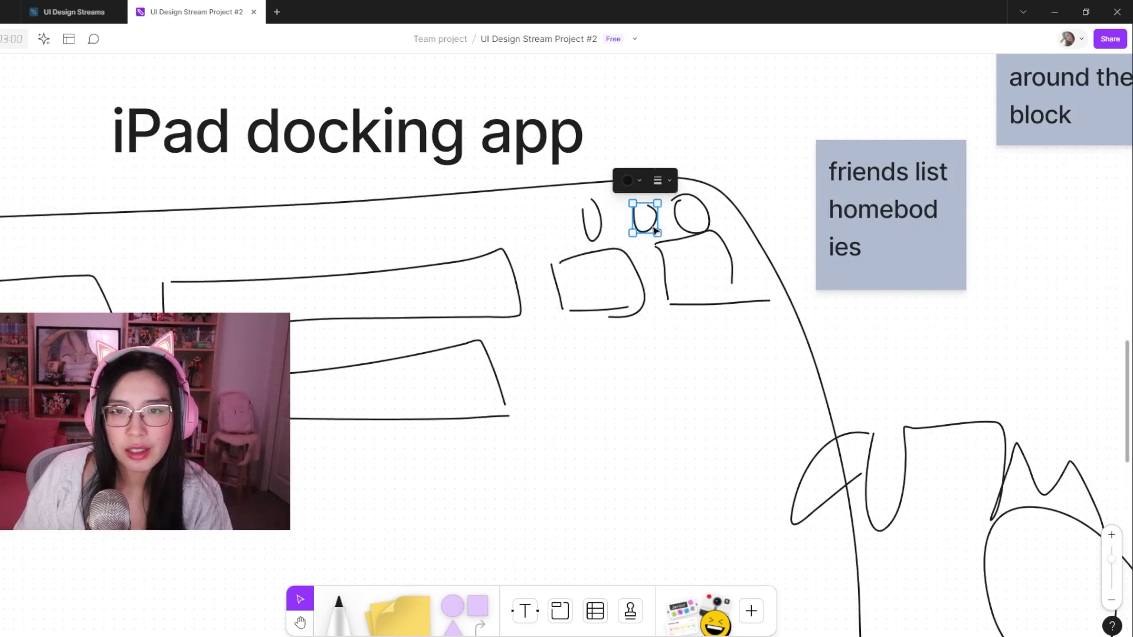
{"action": "left_click", "coordinate": [706, 229]}
{"action": "left_click", "coordinate": [708, 234]}
{"action": "left_click", "coordinate": [695, 303]}
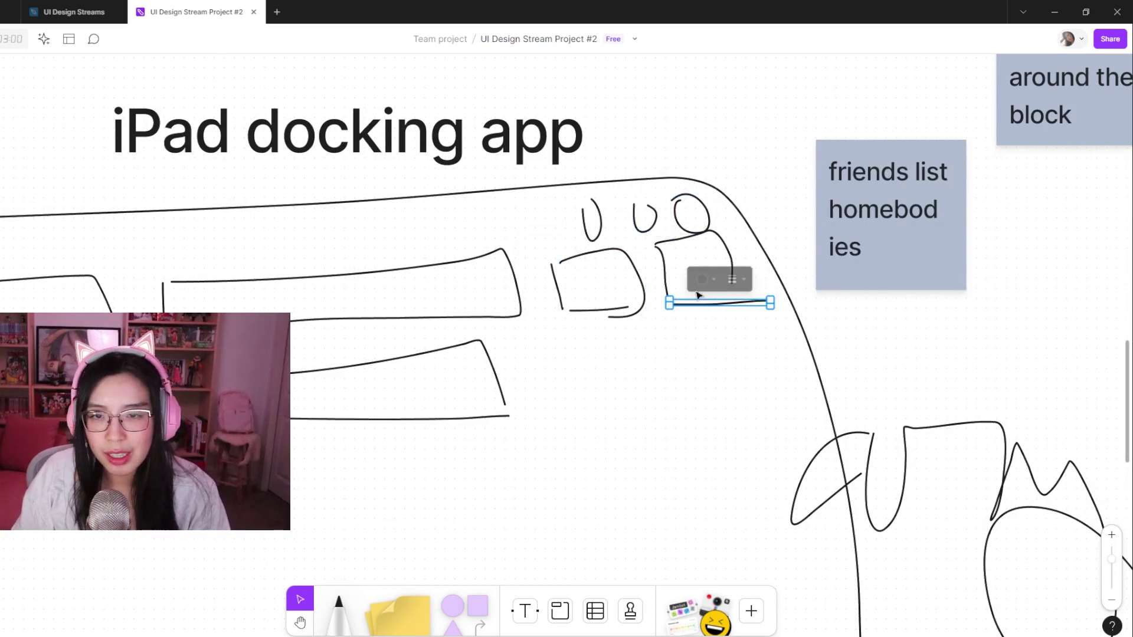
- Examine the left panel and the two wide bars in the iPad docking app sketch
{"action": "left_click", "coordinate": [577, 409]}
{"action": "left_click_drag", "start_coordinate": [421, 456], "coordinate": [513, 405]}
{"action": "key", "text": "v"}
{"action": "left_click", "coordinate": [672, 295]}
{"action": "left_click", "coordinate": [601, 425]}
{"action": "left_click", "coordinate": [182, 286]}
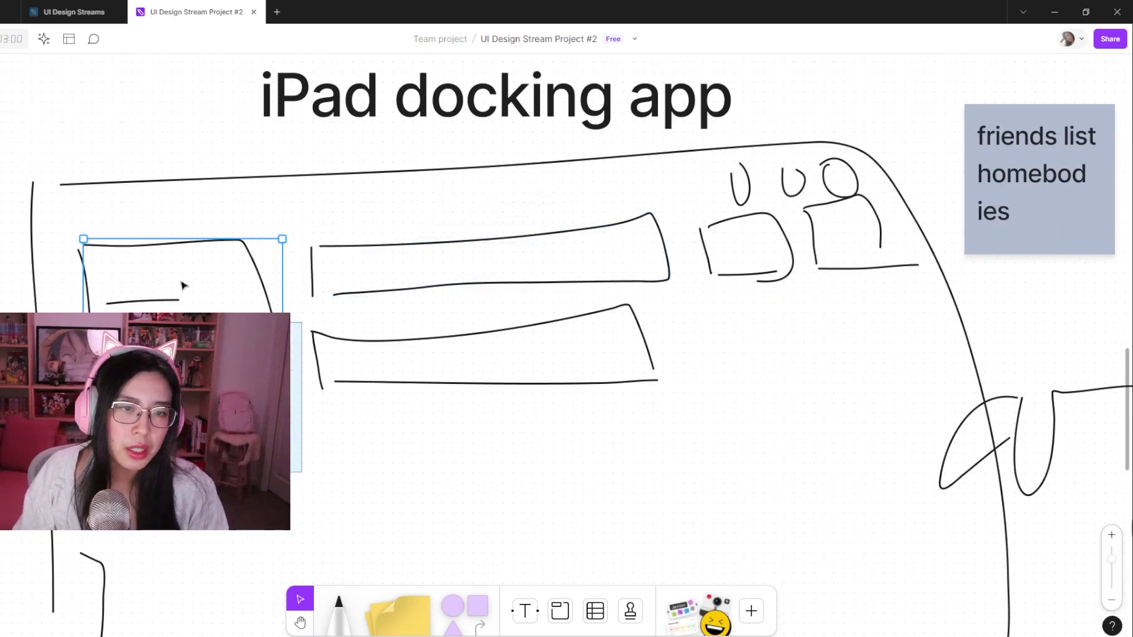
{"action": "left_click", "coordinate": [719, 479]}
{"action": "scroll", "coordinate": [719, 480], "scroll_direction": "down", "scroll_amount": 5}
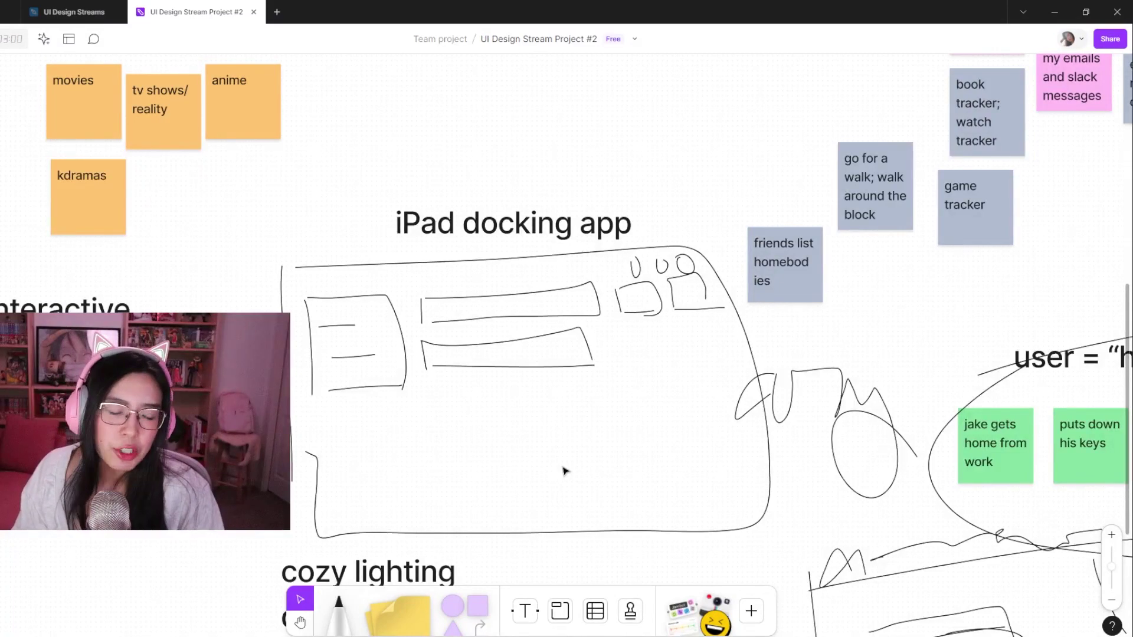
- Switch to the browser, open the "Noname. stock photo website" shot on Dribbble and look through it
{"action": "mouse_move", "coordinate": [392, 627]}
{"action": "left_click", "coordinate": [525, 590]}
{"action": "left_click", "coordinate": [148, 254]}
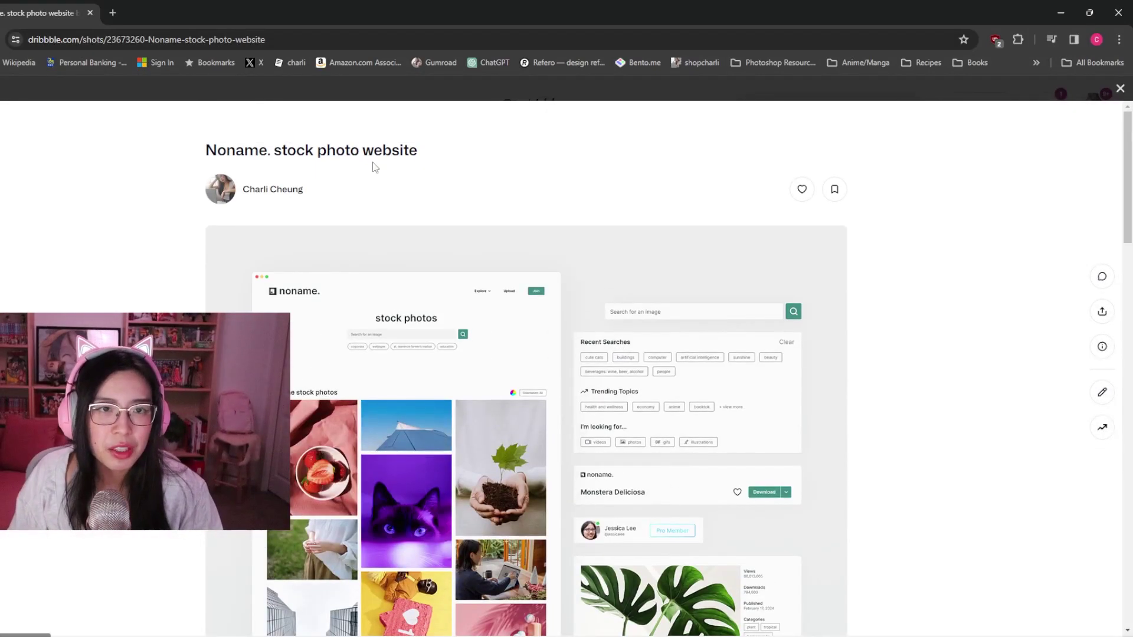
{"action": "scroll", "coordinate": [391, 342], "scroll_direction": "down", "scroll_amount": 3}
{"action": "scroll", "coordinate": [391, 342], "scroll_direction": "up", "scroll_amount": 2}
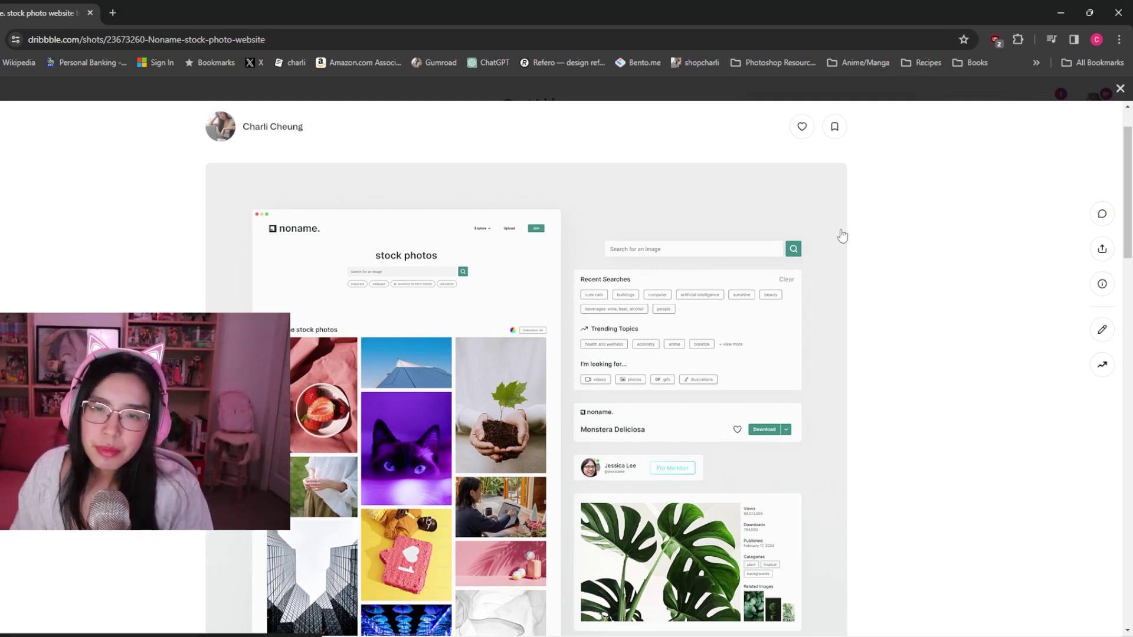
{"action": "scroll", "coordinate": [724, 388], "scroll_direction": "down", "scroll_amount": 10}
{"action": "scroll", "coordinate": [723, 387], "scroll_direction": "up", "scroll_amount": 12}
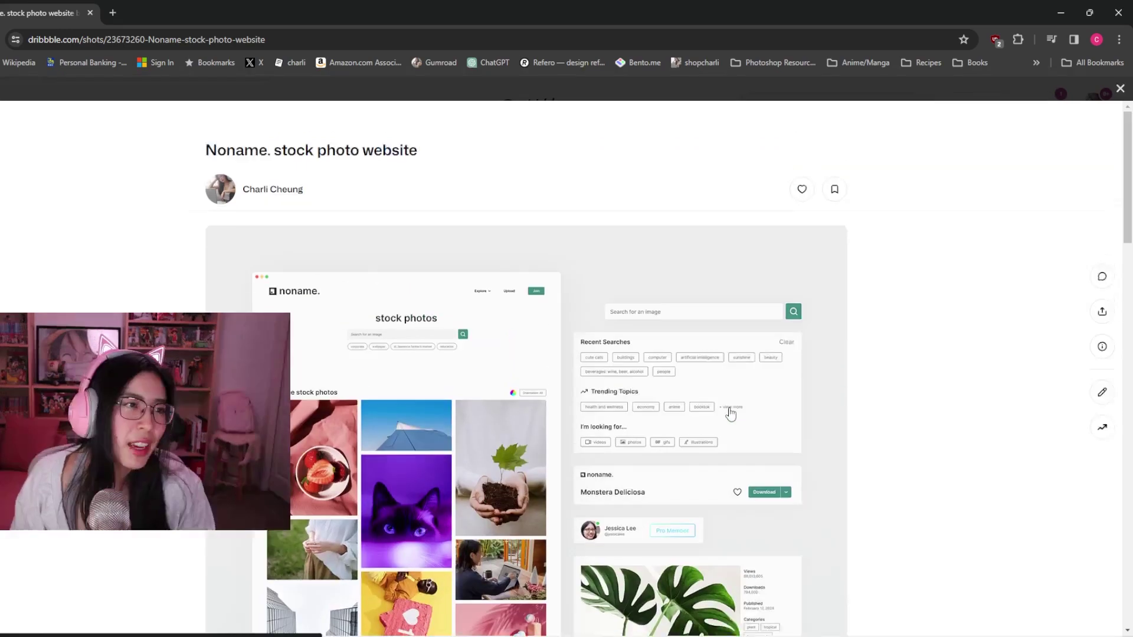
- Examine the search, download and profile components in the stock photo shot, and return to the FigJam board
{"action": "scroll", "coordinate": [703, 329], "scroll_direction": "down", "scroll_amount": 3}
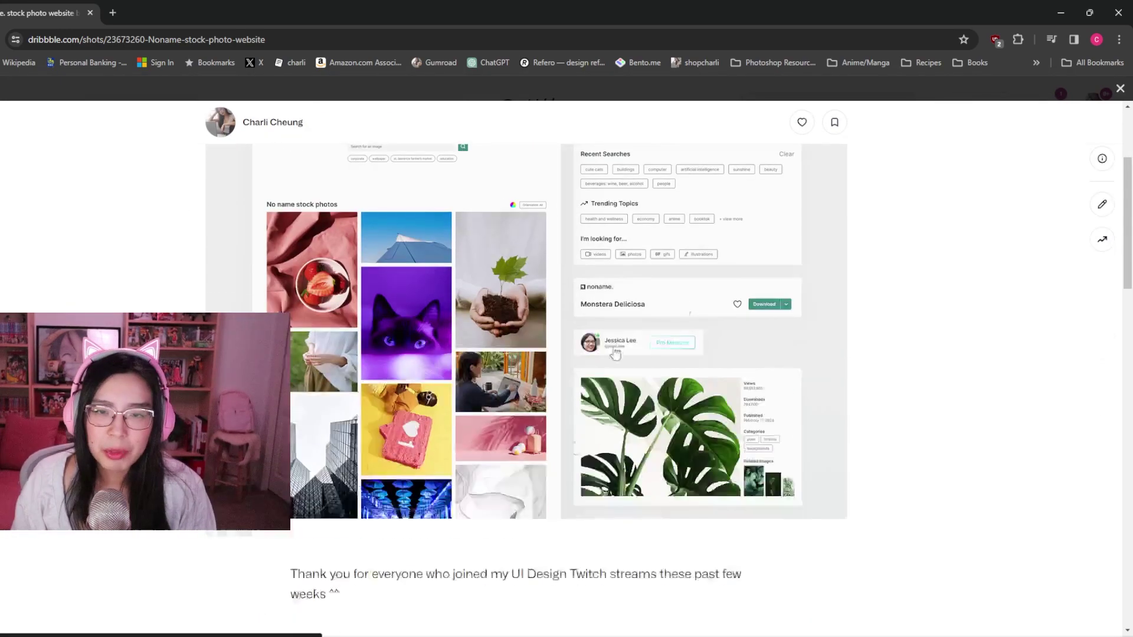
{"action": "scroll", "coordinate": [619, 442], "scroll_direction": "up", "scroll_amount": 2}
{"action": "scroll", "coordinate": [632, 430], "scroll_direction": "down", "scroll_amount": 1}
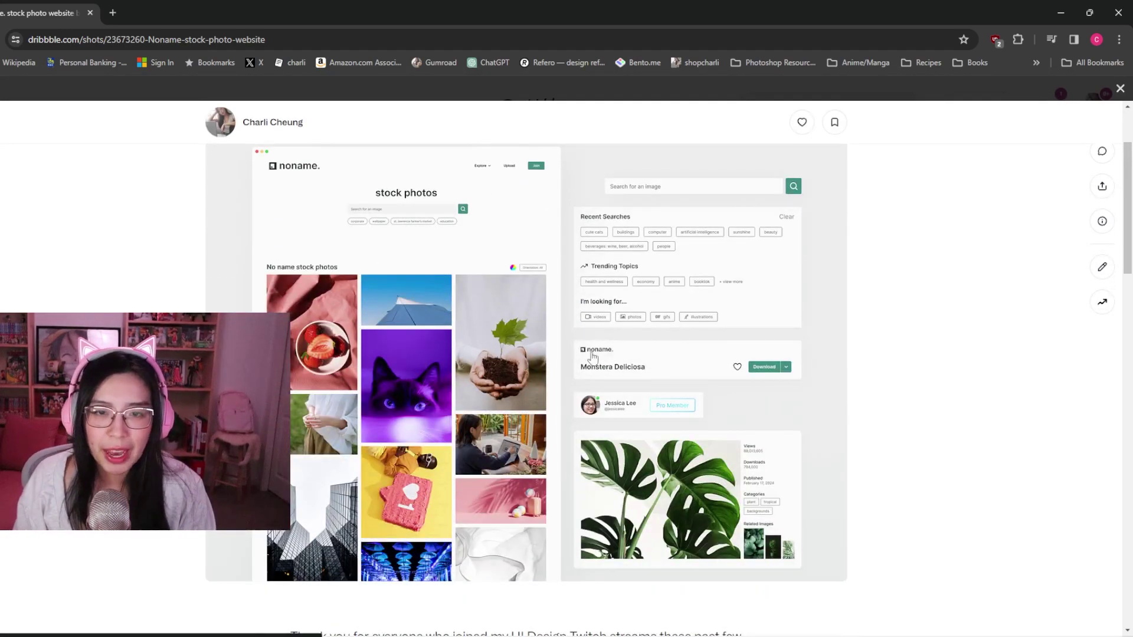
{"action": "scroll", "coordinate": [703, 354], "scroll_direction": "down", "scroll_amount": 1}
{"action": "scroll", "coordinate": [643, 331], "scroll_direction": "up", "scroll_amount": 2}
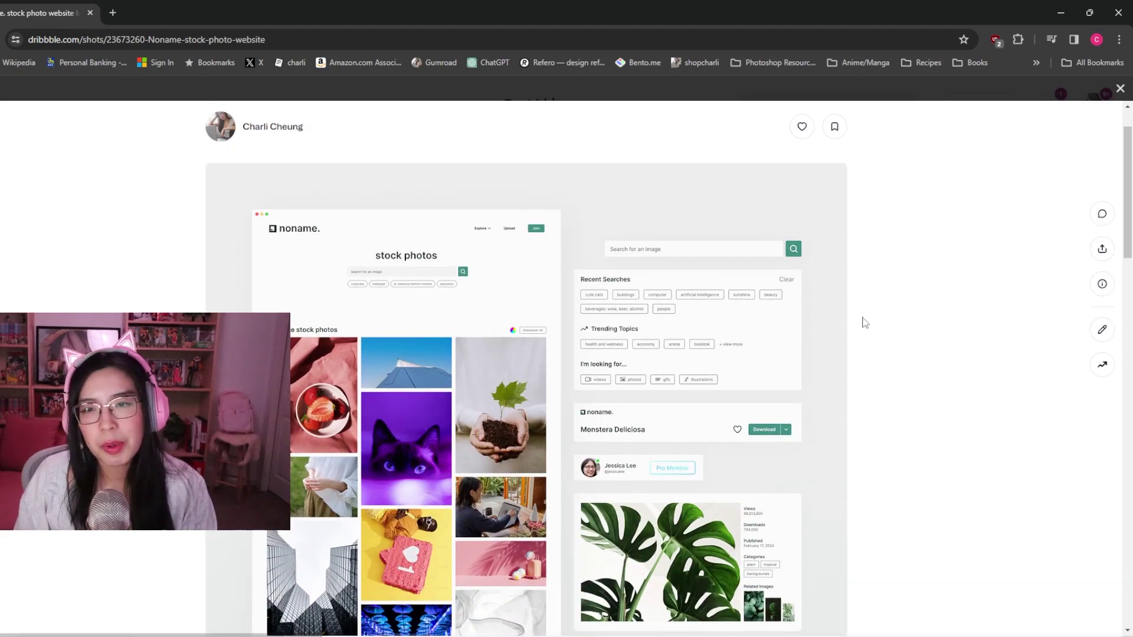
{"action": "left_click", "coordinate": [1120, 88]}
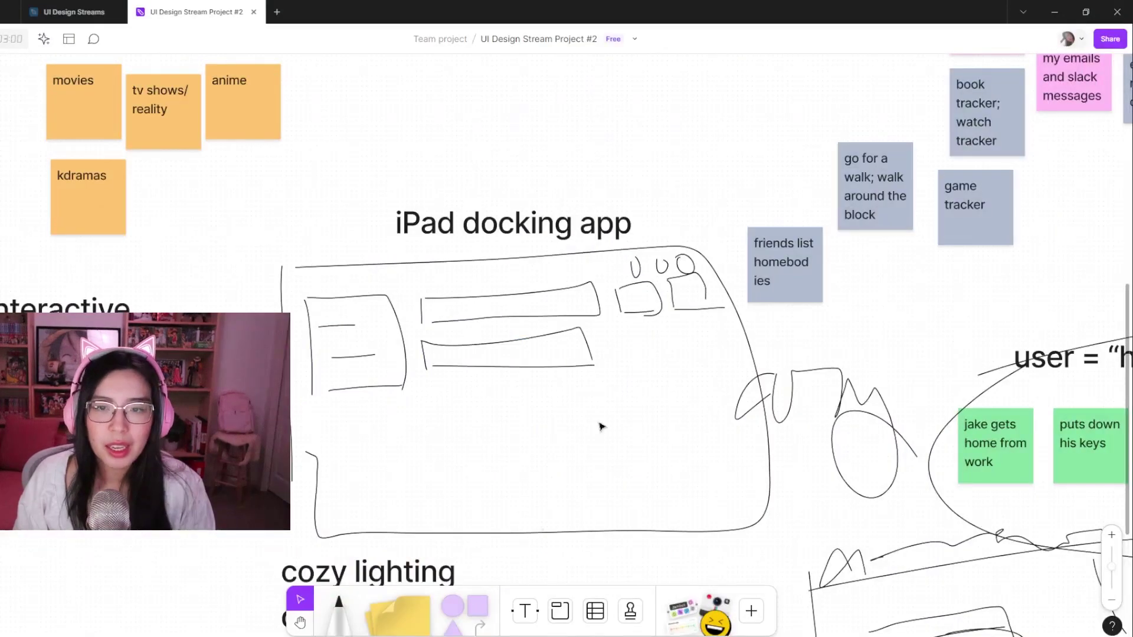
- Find the homebody persona's user journey on the board and check its first green note about getting home from work
{"action": "scroll", "coordinate": [864, 387], "scroll_direction": "right", "scroll_amount": 10}
{"action": "scroll", "coordinate": [864, 387], "scroll_direction": "down", "scroll_amount": 3}
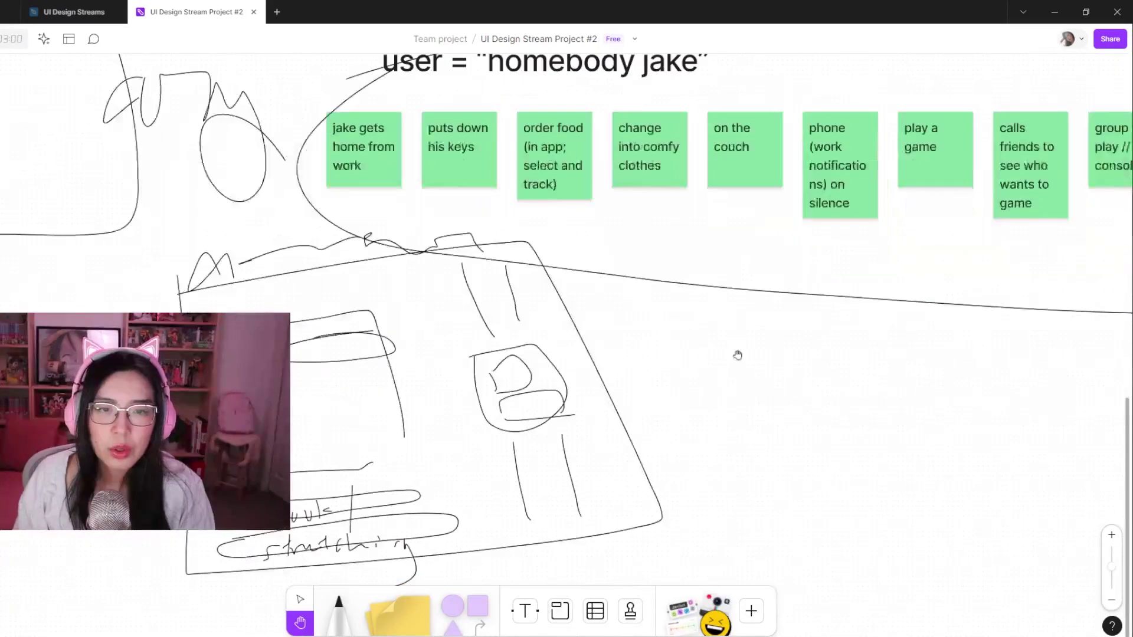
{"action": "key", "text": "h"}
{"action": "scroll", "coordinate": [590, 466], "scroll_direction": "right", "scroll_amount": 2}
{"action": "key", "text": "v"}
{"action": "left_click", "coordinate": [189, 282]}
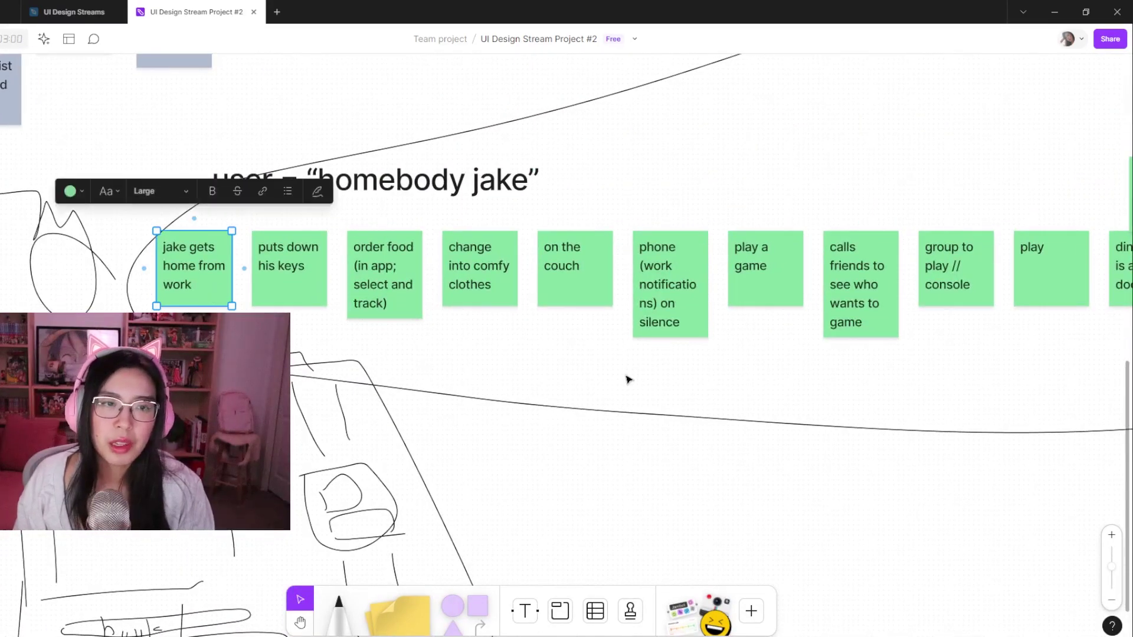
{"action": "left_click", "coordinate": [606, 460]}
- Review the persona's first two journey notes, about getting home from work and putting down his keys
{"action": "scroll", "coordinate": [685, 447], "scroll_direction": "right", "scroll_amount": 2}
{"action": "scroll", "coordinate": [685, 448], "scroll_direction": "up", "scroll_amount": 1}
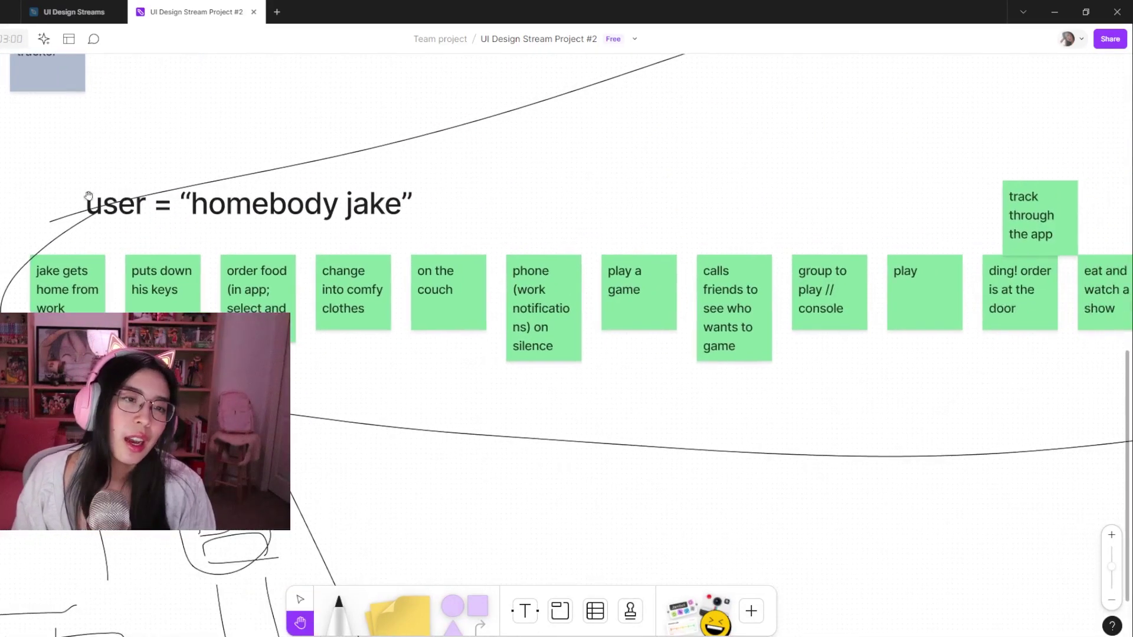
{"action": "left_click", "coordinate": [68, 284]}
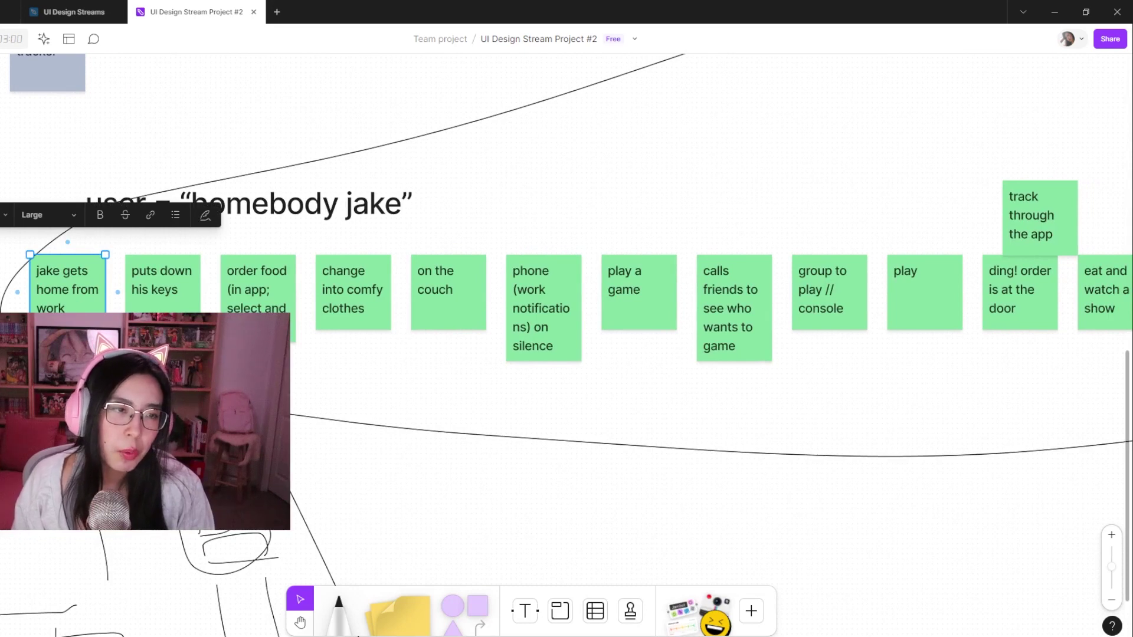
{"action": "left_click", "coordinate": [167, 313]}
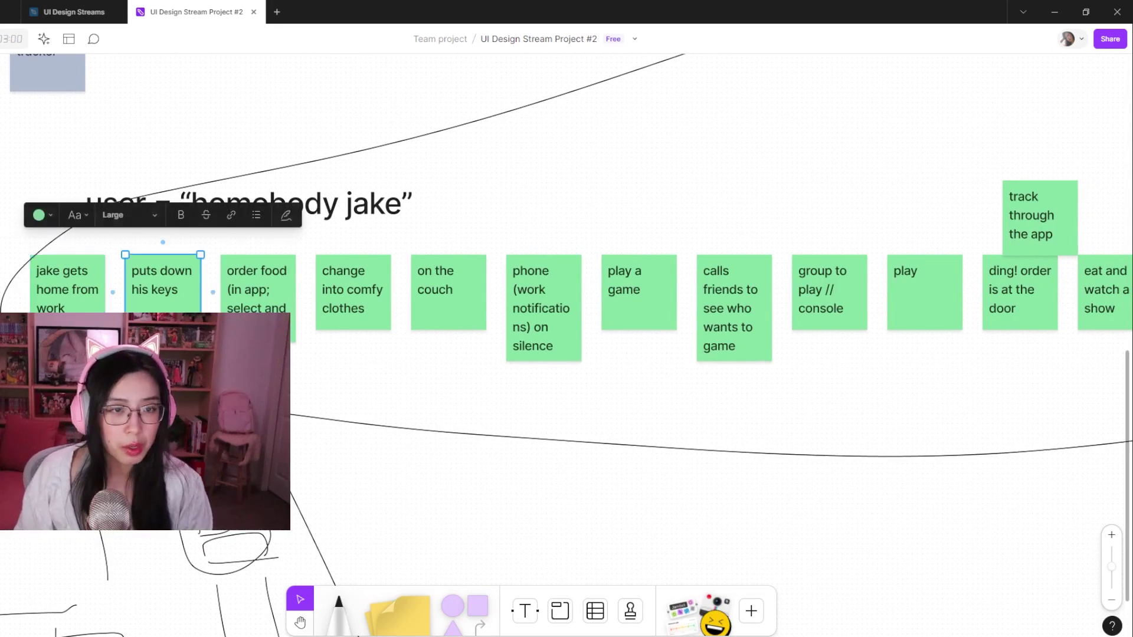
- Review the persona's journey notes from ordering food through silencing the phone and playing a game to calling friends
{"action": "left_click", "coordinate": [265, 307]}
{"action": "left_click", "coordinate": [354, 320]}
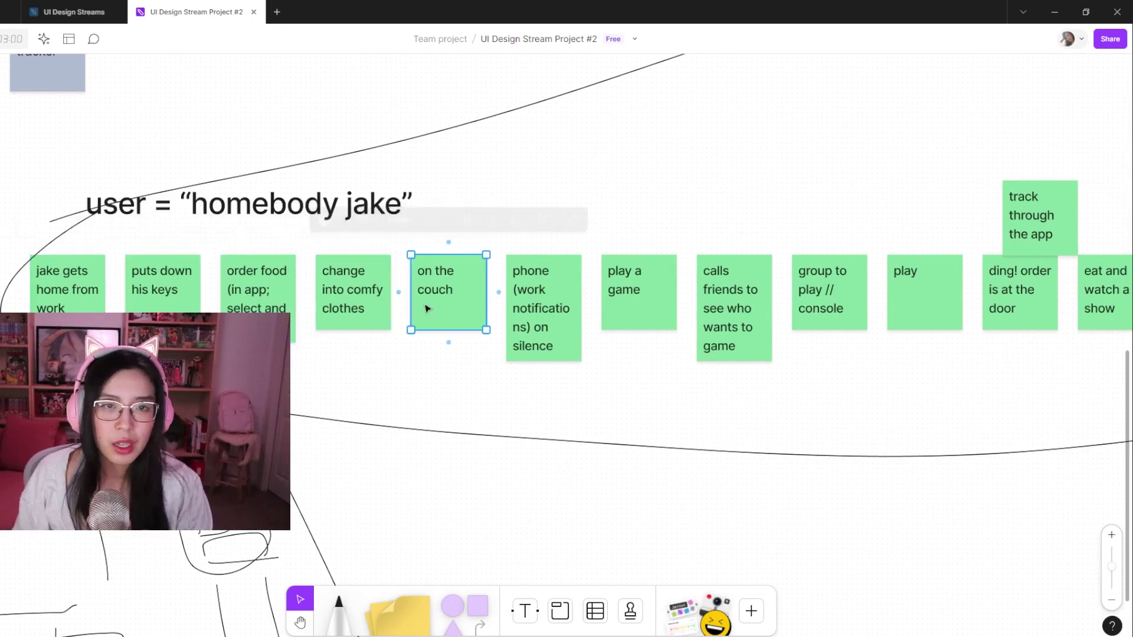
{"action": "left_click", "coordinate": [543, 312]}
{"action": "scroll", "coordinate": [649, 378], "scroll_direction": "right", "scroll_amount": 3}
{"action": "left_click", "coordinate": [440, 304]}
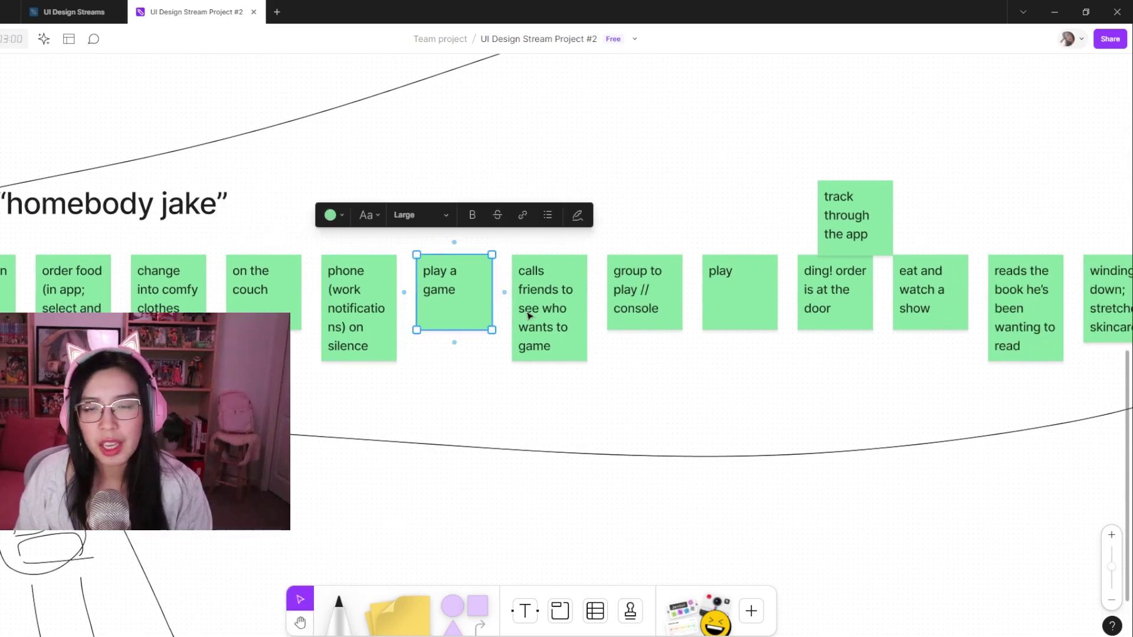
{"action": "left_click", "coordinate": [548, 319]}
- Review the remaining journey notes, from playing and the order arriving to reading a book and winding down
{"action": "scroll", "coordinate": [822, 329], "scroll_direction": "right", "scroll_amount": 4}
{"action": "left_click", "coordinate": [469, 295]}
{"action": "left_click", "coordinate": [549, 313]}
{"action": "left_click", "coordinate": [643, 305]}
{"action": "left_click", "coordinate": [788, 305]}
{"action": "left_click", "coordinate": [844, 306]}
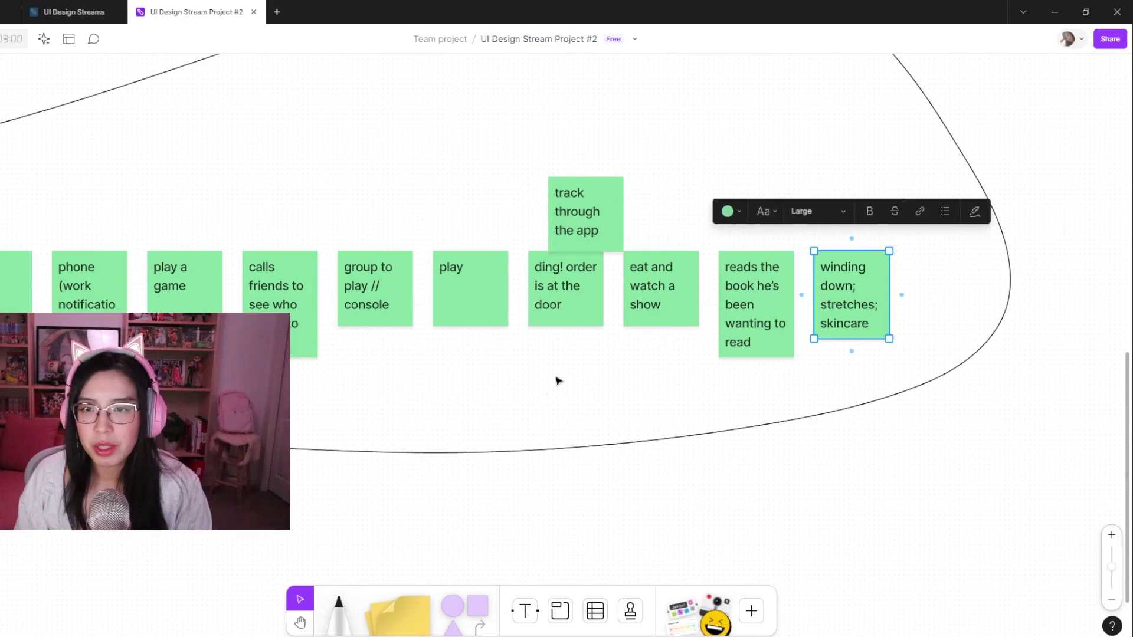
- View the persona's whole user journey beside the sketches and mark out its full row of green notes
{"action": "key", "text": "ctrl+minus"}
{"action": "key", "text": "space"}
{"action": "left_click_drag", "start_coordinate": [419, 411], "coordinate": [680, 368]}
{"action": "left_click_drag", "start_coordinate": [547, 426], "coordinate": [615, 438]}
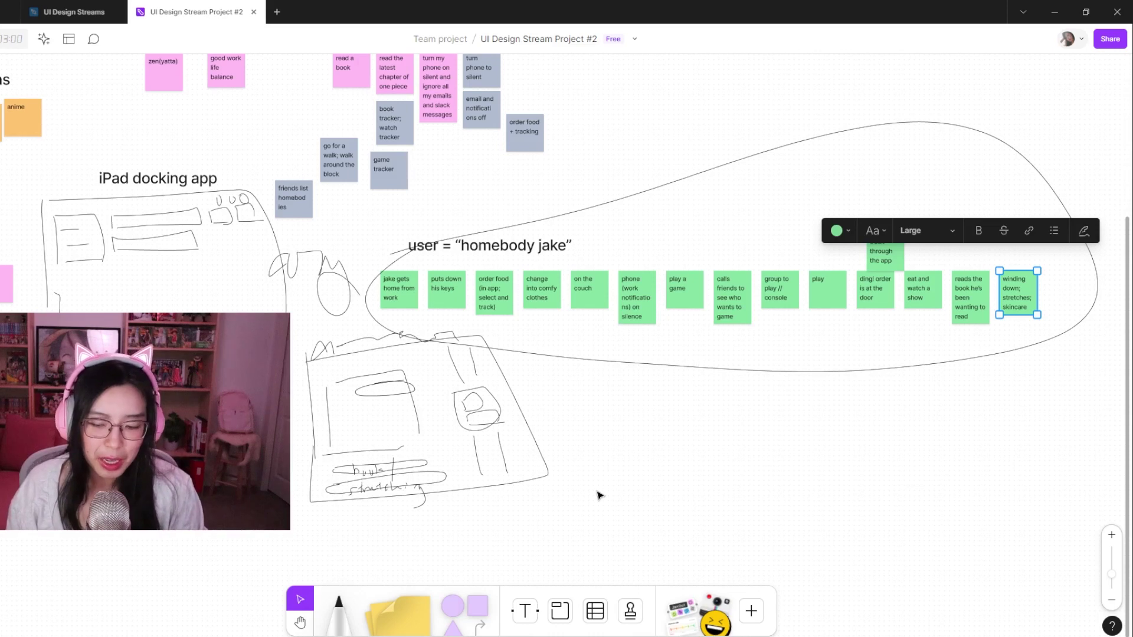
{"action": "left_click", "coordinate": [626, 471]}
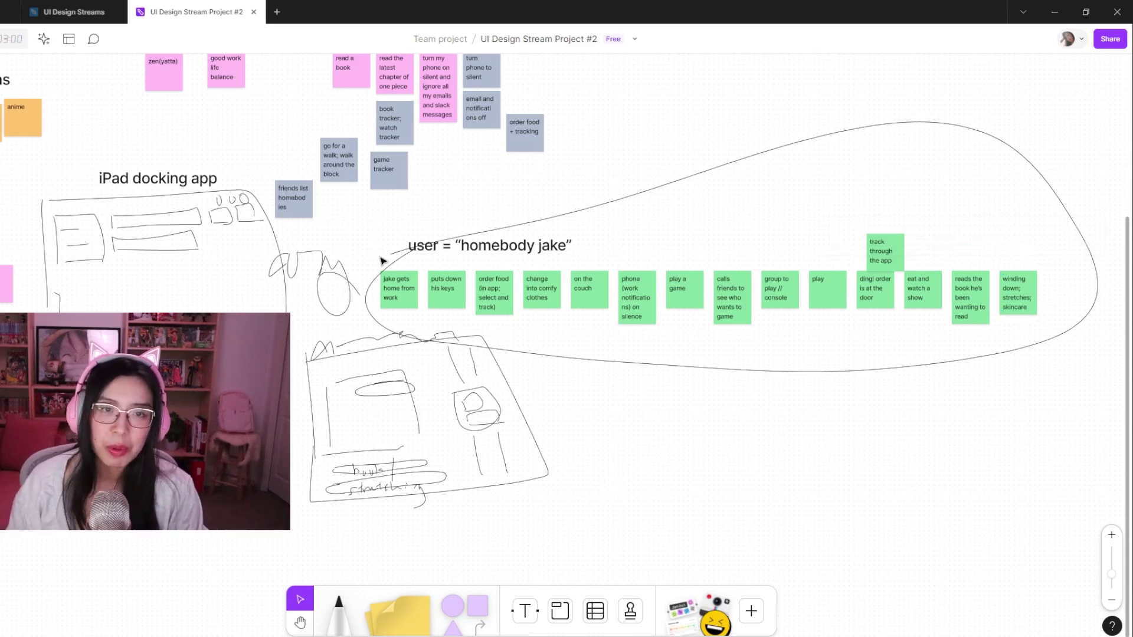
{"action": "mouse_move", "coordinate": [375, 270]}
{"action": "left_mouse_down"}
{"action": "mouse_move", "coordinate": [943, 309]}
{"action": "mouse_move", "coordinate": [1024, 341]}
{"action": "left_mouse_up"}
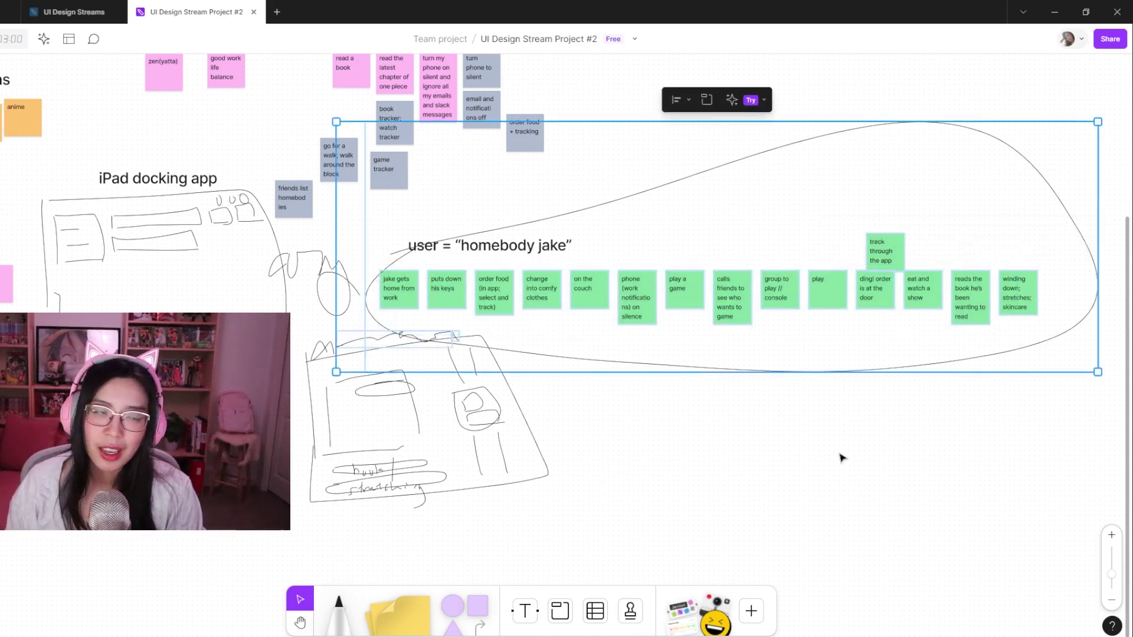
{"action": "left_click", "coordinate": [839, 455]}
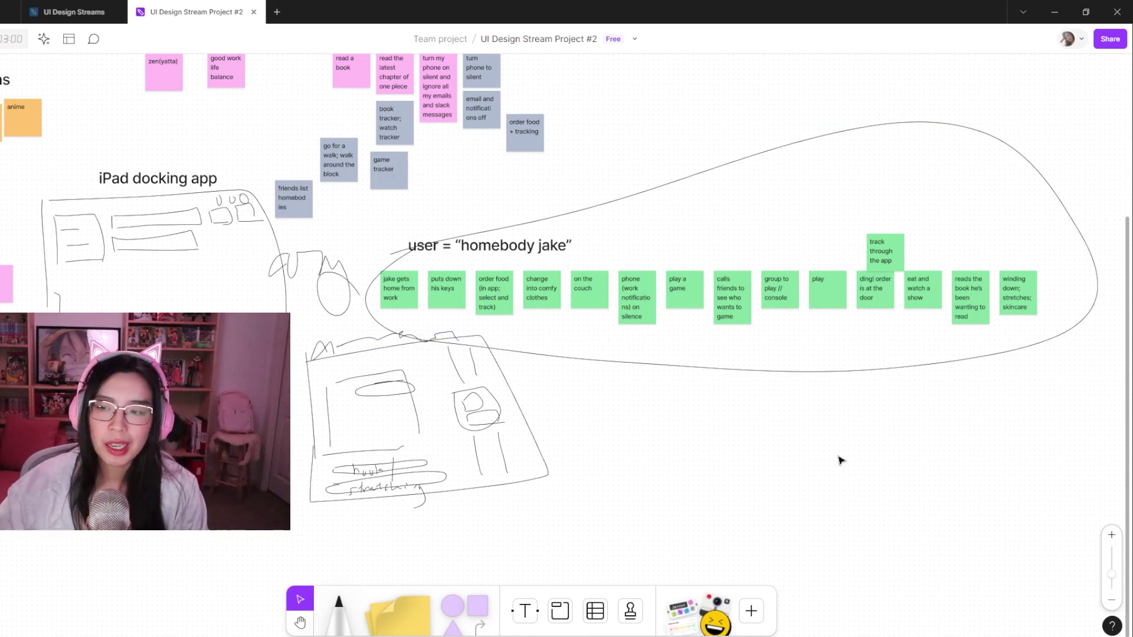
{"action": "left_click_drag", "start_coordinate": [422, 320], "coordinate": [1076, 271]}
{"action": "left_click", "coordinate": [912, 415]}
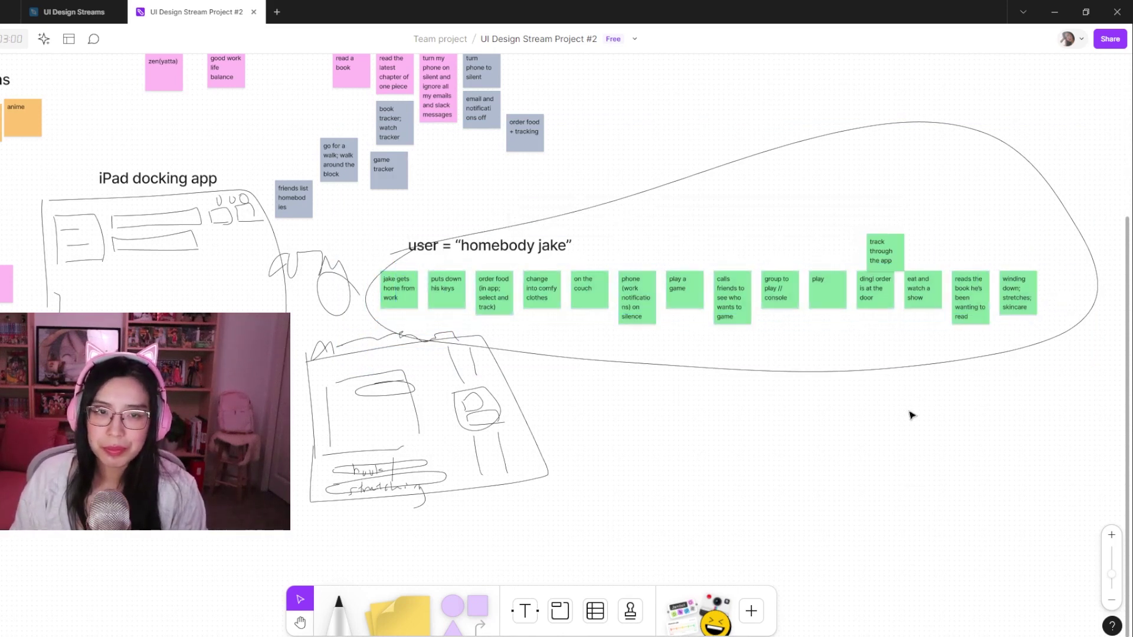
- Switch to the UI Design Streams file and look over its activity category notes and the homebody app sketch
{"action": "left_click", "coordinate": [75, 13]}
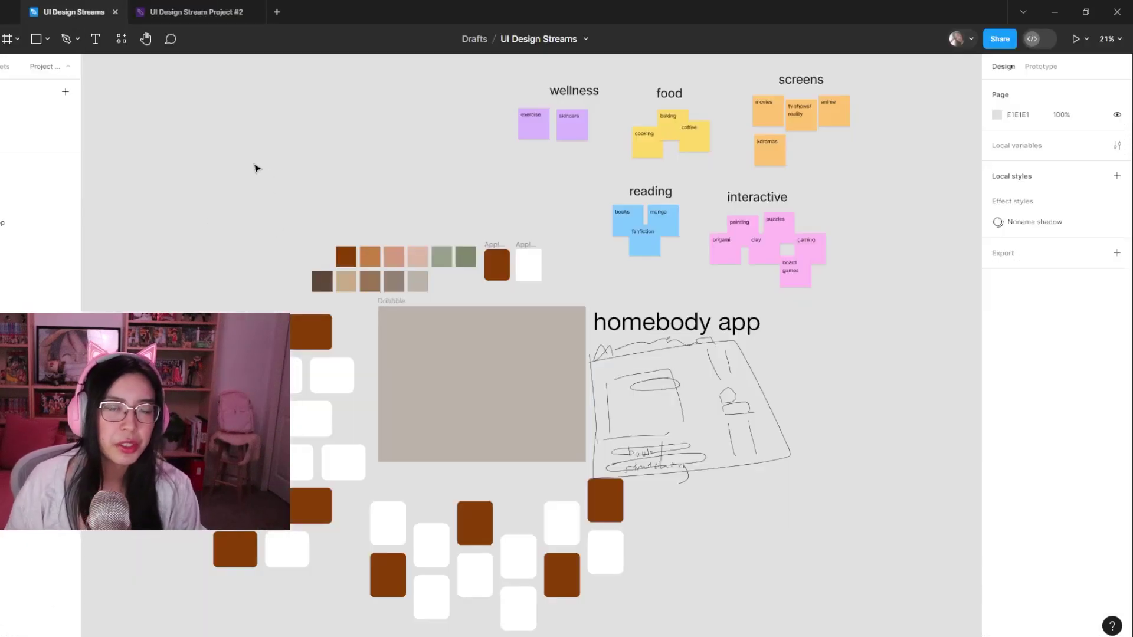
{"action": "left_click_drag", "start_coordinate": [489, 72], "coordinate": [905, 297]}
{"action": "left_click", "coordinate": [831, 346]}
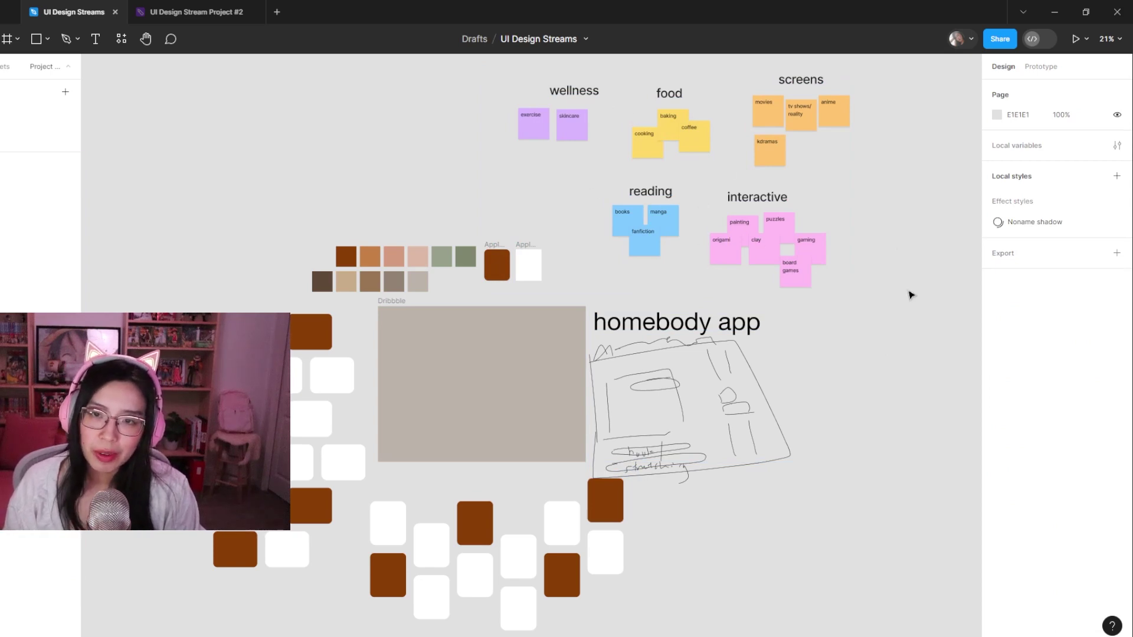
{"action": "left_click_drag", "start_coordinate": [834, 464], "coordinate": [598, 353]}
{"action": "left_click", "coordinate": [751, 494]}
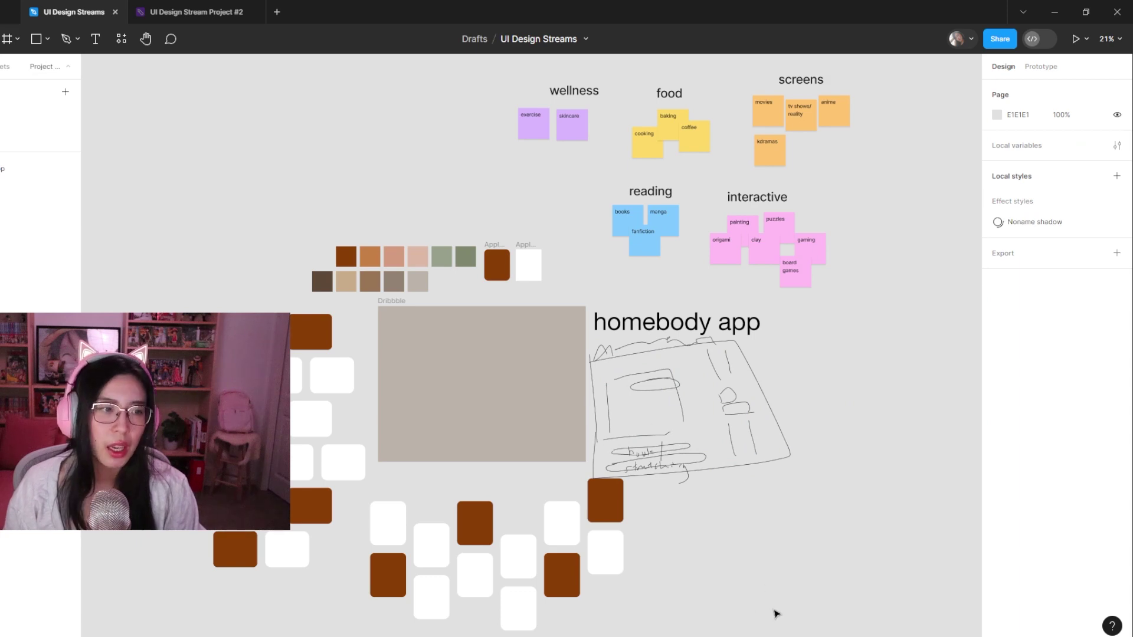
- Check the fill of the tall brown and white card image and inspect the brown Apple Watch frame
{"action": "scroll", "coordinate": [494, 453], "scroll_direction": "up", "scroll_amount": 5}
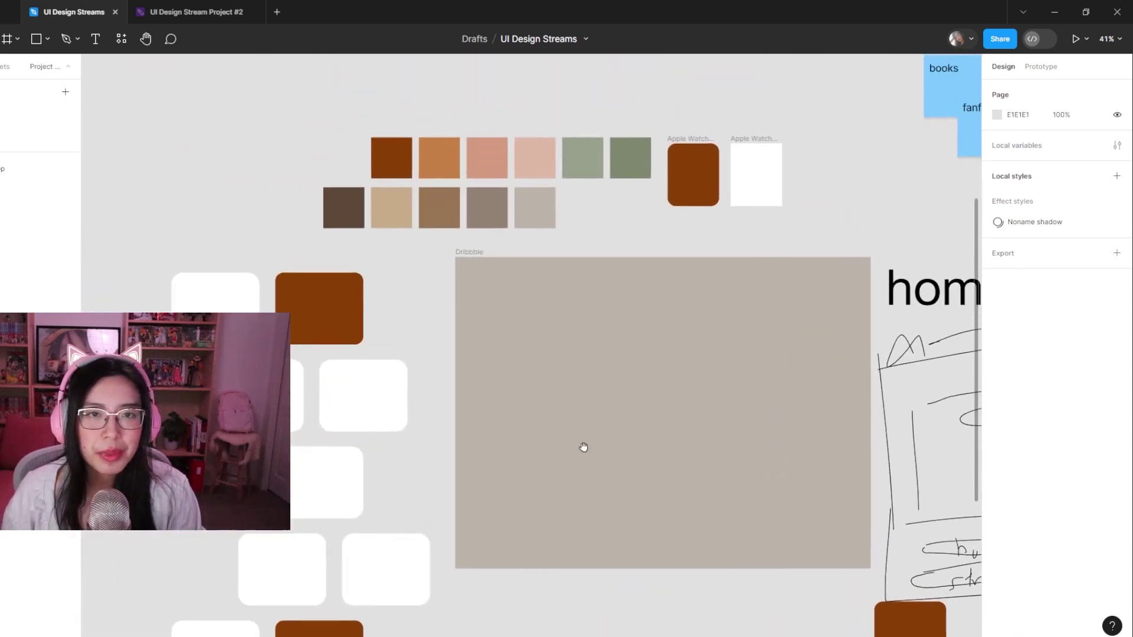
{"action": "double_click", "coordinate": [219, 311]}
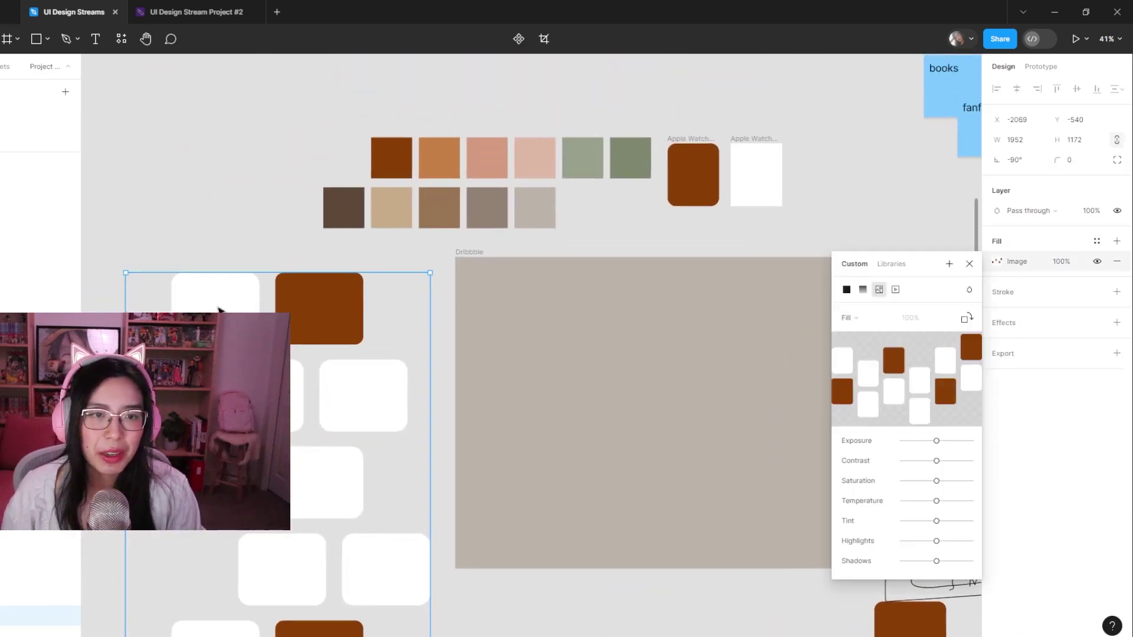
{"action": "left_click", "coordinate": [966, 261]}
{"action": "left_click", "coordinate": [698, 155]}
{"action": "key", "text": "Escape"}
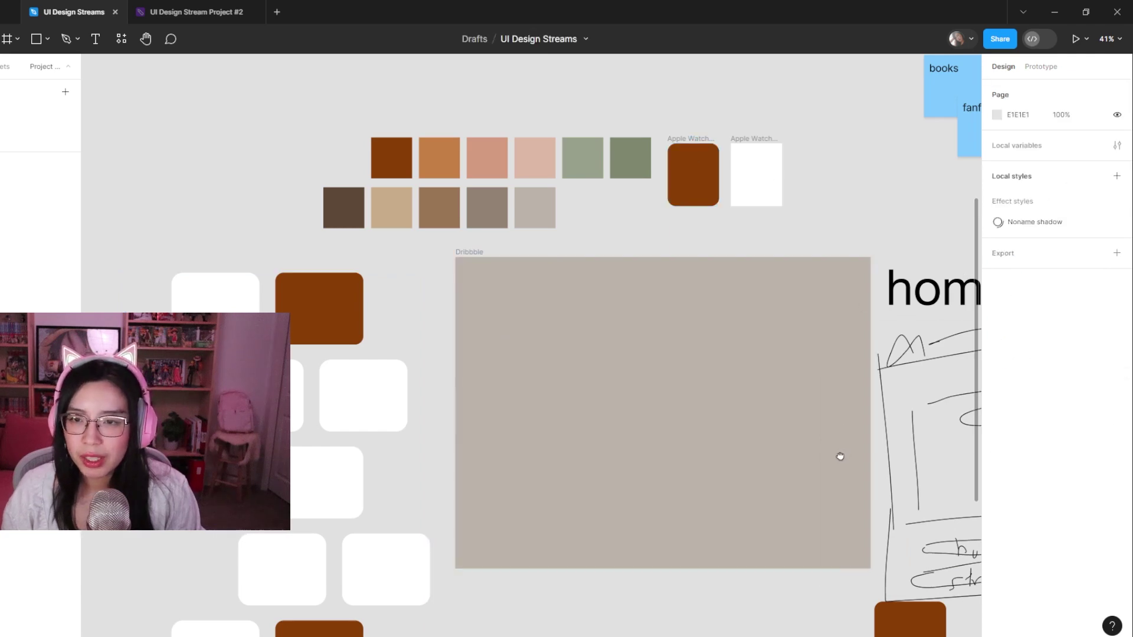
{"action": "scroll", "coordinate": [840, 456], "scroll_direction": "down", "scroll_amount": 1}
{"action": "scroll", "coordinate": [840, 456], "scroll_direction": "right", "scroll_amount": 1}
{"action": "scroll", "coordinate": [651, 160], "scroll_direction": "up", "scroll_amount": 2}
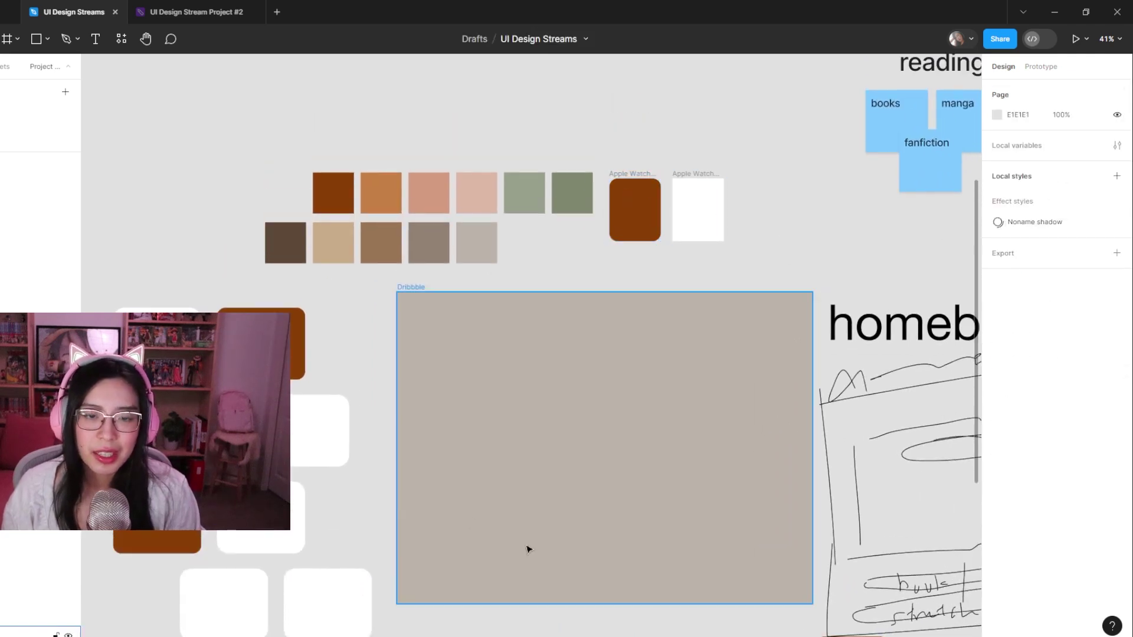
- Inspect the individual brown and white watch screen cards below the Dribbble frame one after another
{"action": "scroll", "coordinate": [539, 536], "scroll_direction": "down", "scroll_amount": 3}
{"action": "scroll", "coordinate": [561, 434], "scroll_direction": "down", "scroll_amount": 1}
{"action": "scroll", "coordinate": [561, 435], "scroll_direction": "right", "scroll_amount": 1}
{"action": "scroll", "coordinate": [649, 472], "scroll_direction": "down", "scroll_amount": 1}
{"action": "scroll", "coordinate": [649, 472], "scroll_direction": "right", "scroll_amount": 1}
{"action": "left_click", "coordinate": [649, 501]}
{"action": "left_click", "coordinate": [689, 468]}
{"action": "left_click", "coordinate": [681, 424]}
{"action": "key", "text": "Tab"}
{"action": "key", "text": "Tab"}
{"action": "key", "text": "Tab"}
{"action": "key", "text": "Tab"}
{"action": "key", "text": "Tab"}
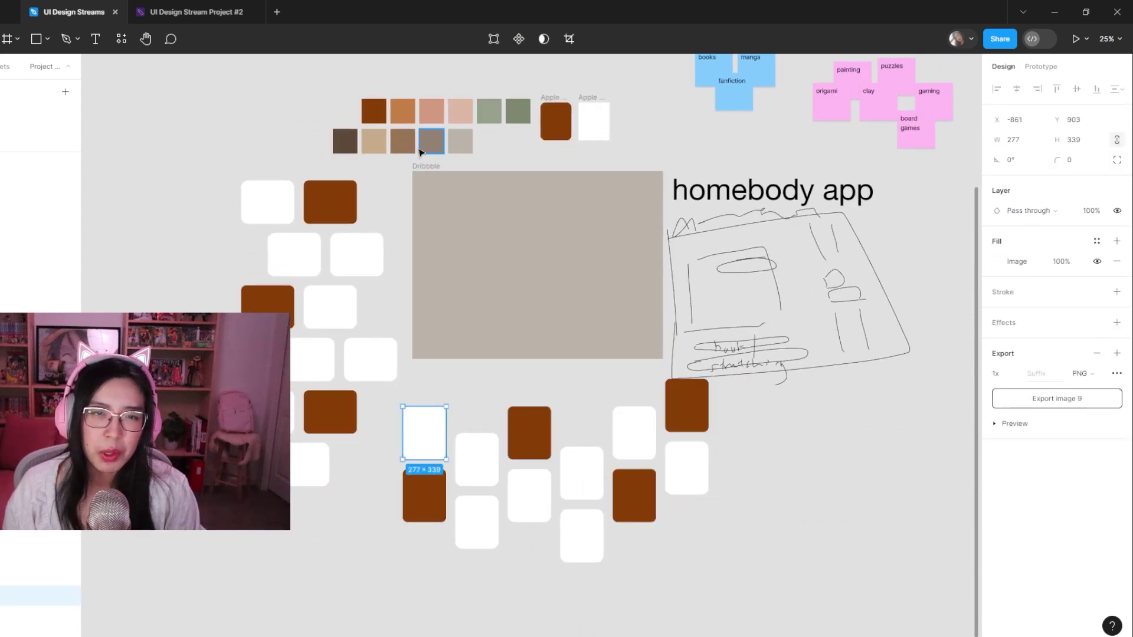
- Check the brown and light grey-beige swatches in the lower row of the colour palette, then clear the selection
{"action": "left_click", "coordinate": [403, 142]}
{"action": "left_click", "coordinate": [460, 141]}
{"action": "left_click", "coordinate": [518, 146]}
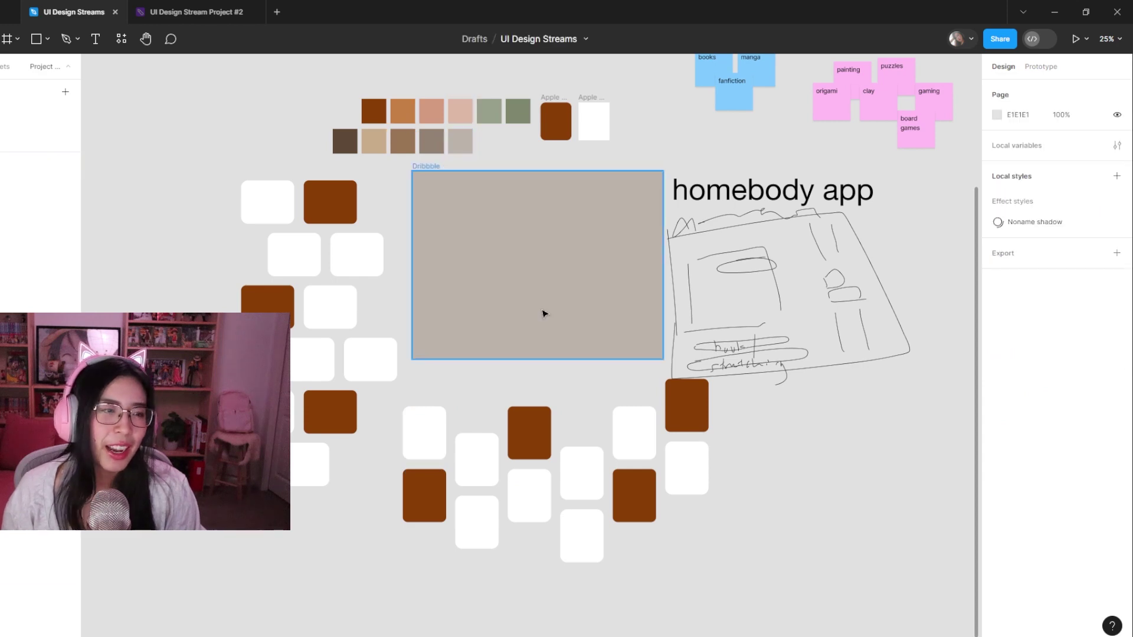
- Switch to Dribbble in the browser and search its inspiration shots for "apple watch"
{"action": "mouse_move", "coordinate": [395, 635]}
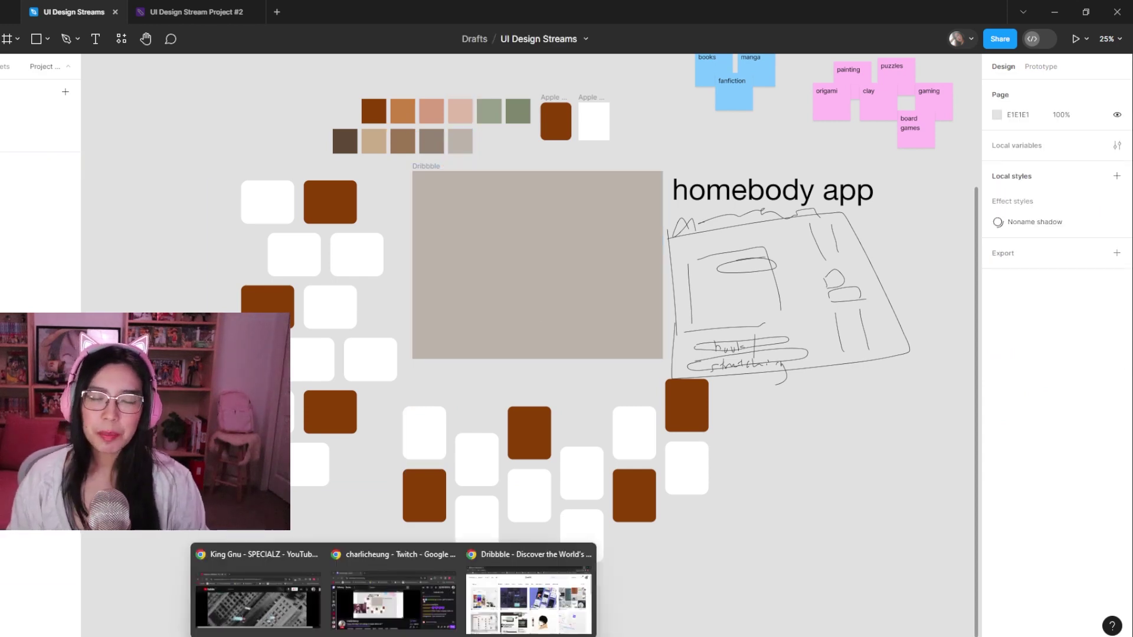
{"action": "left_click", "coordinate": [555, 611]}
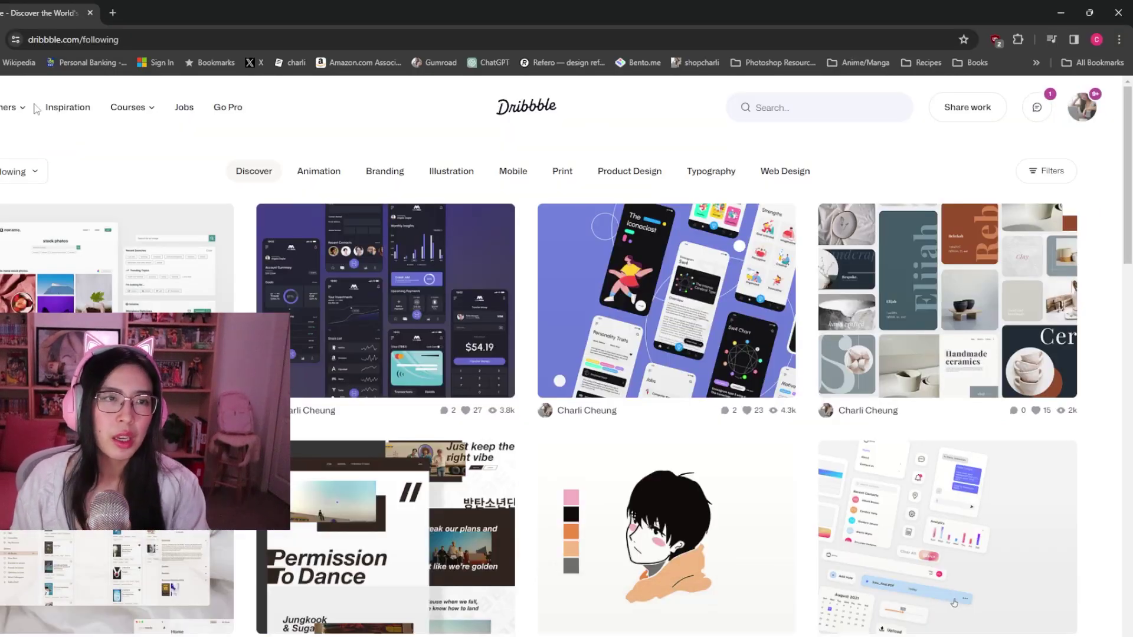
{"action": "left_click", "coordinate": [68, 111]}
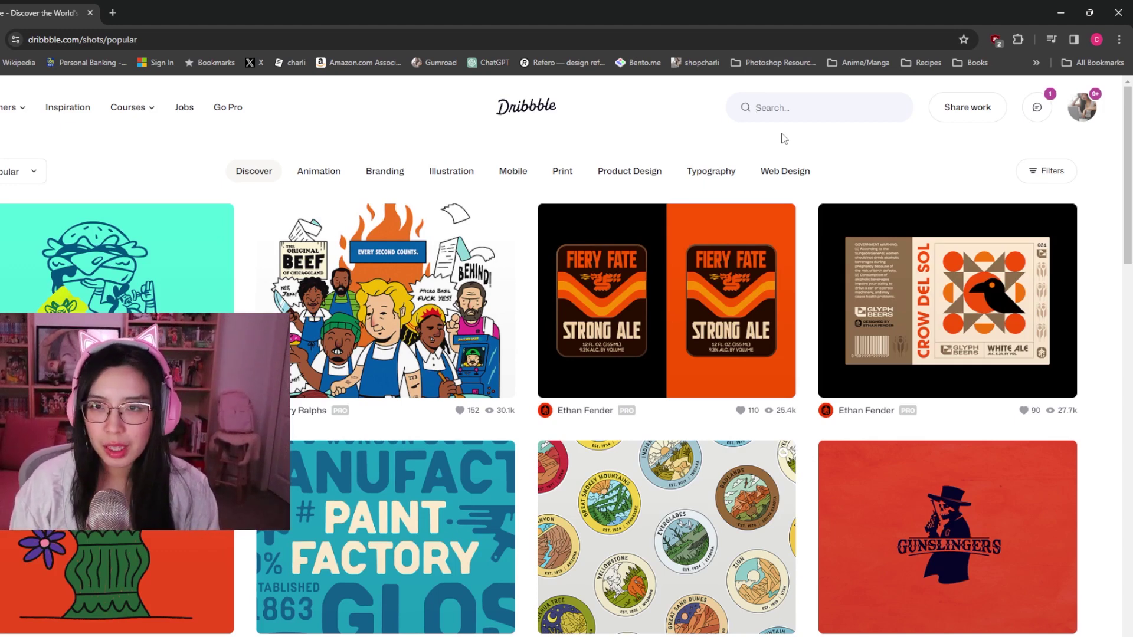
{"action": "type", "text": "apple watch"}
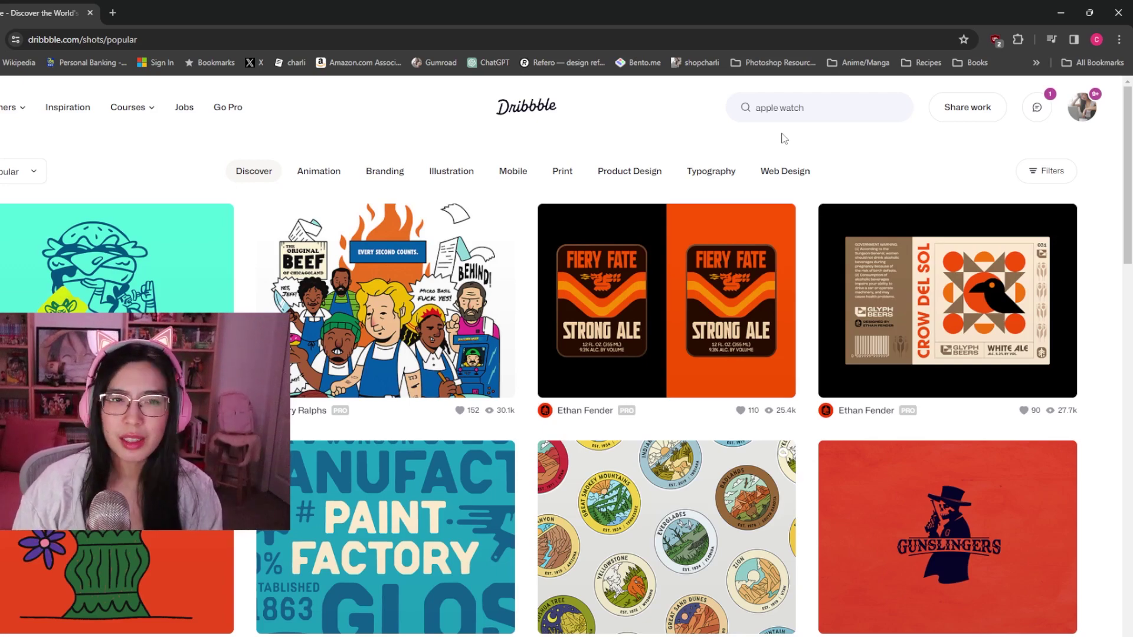
{"action": "key", "text": "Return"}
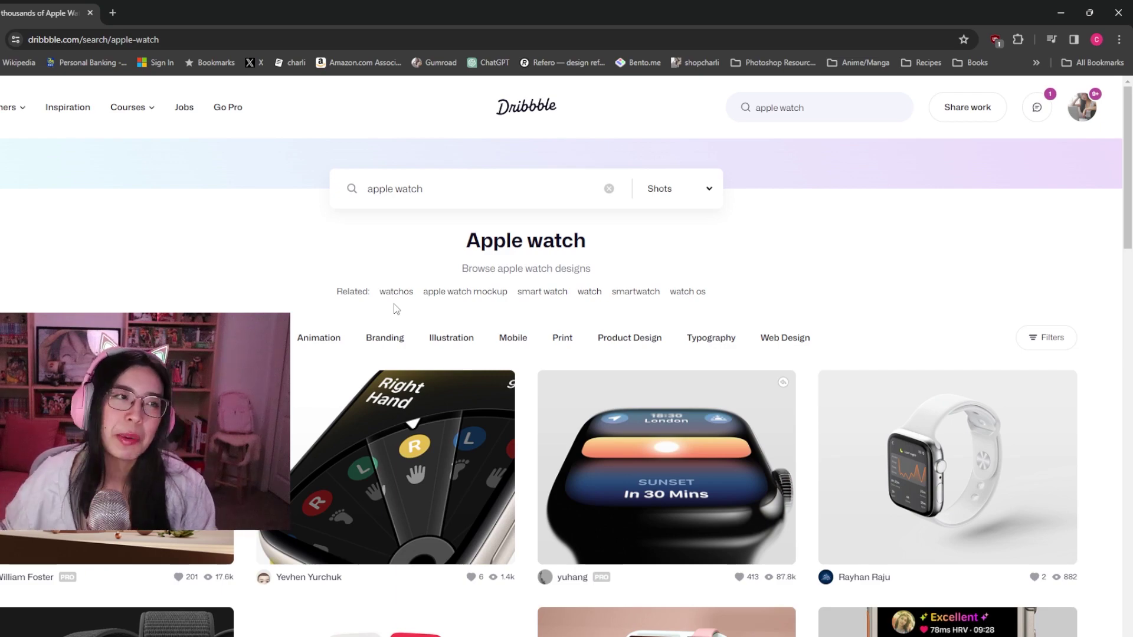
- Browse the Apple Watch shots for interface design inspiration
{"action": "scroll", "coordinate": [324, 264], "scroll_direction": "down", "scroll_amount": 4}
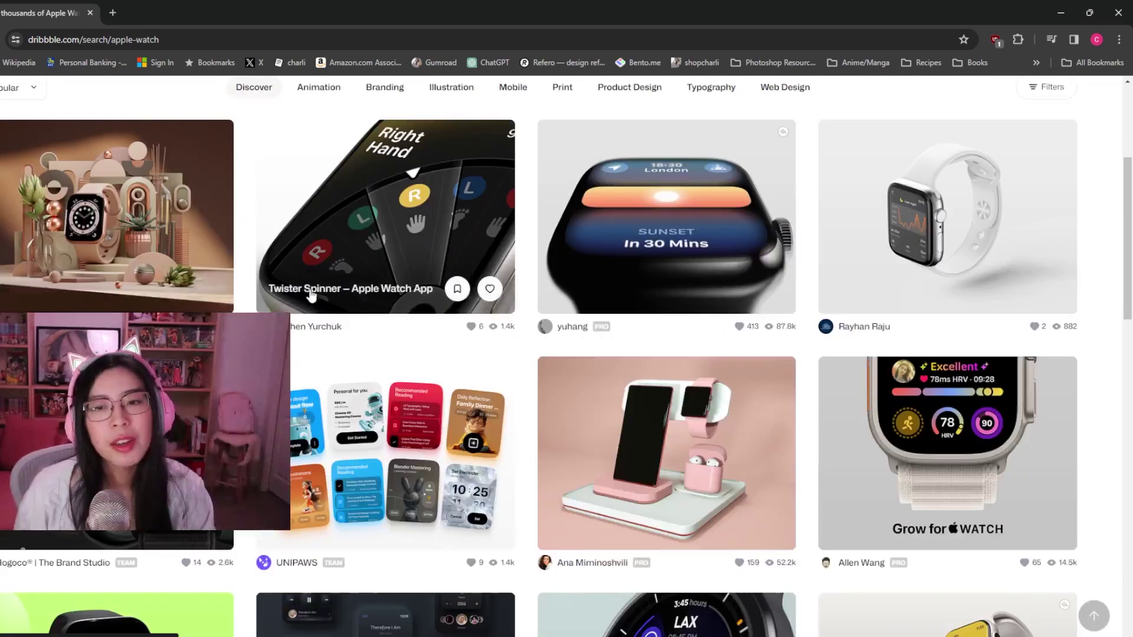
{"action": "scroll", "coordinate": [324, 263], "scroll_direction": "down", "scroll_amount": 1}
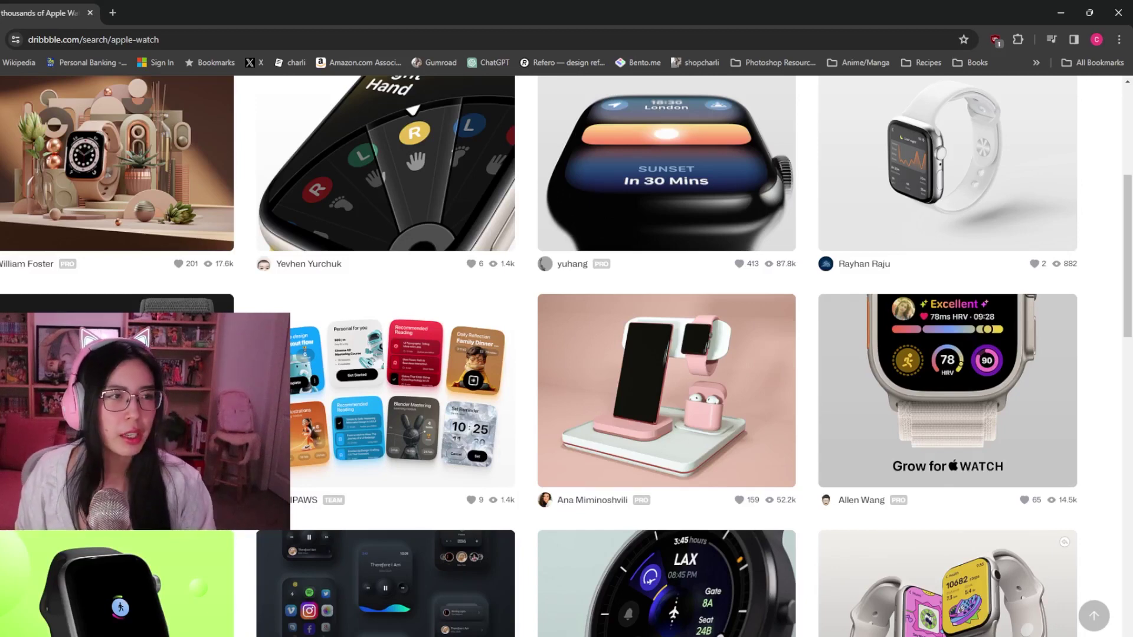
{"action": "mouse_move", "coordinate": [305, 371]}
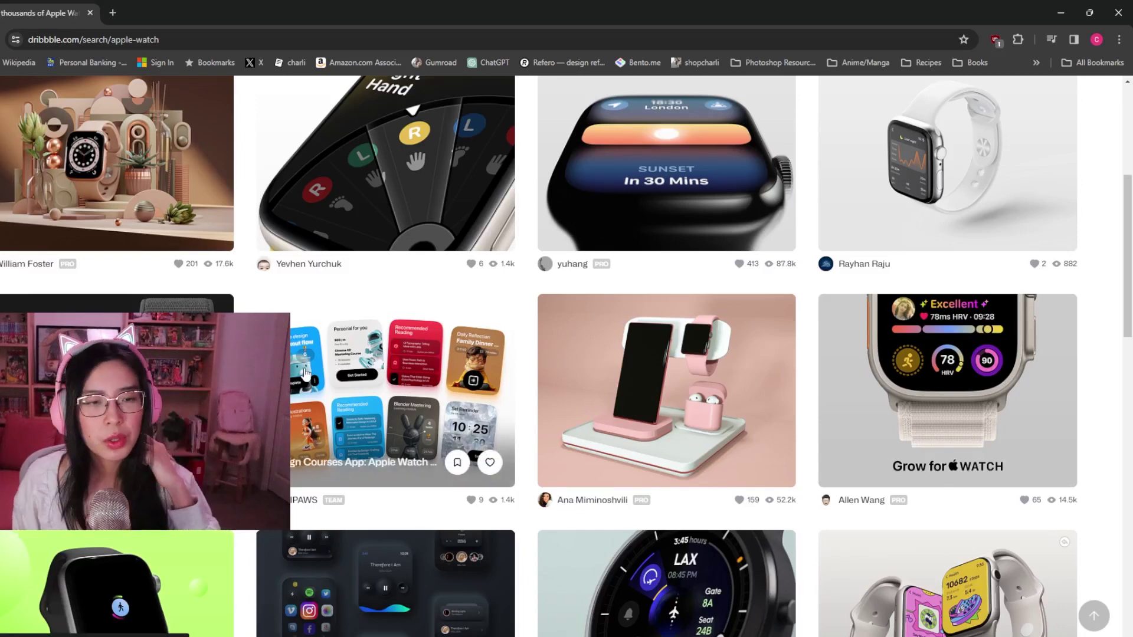
{"action": "scroll", "coordinate": [305, 372], "scroll_direction": "down", "scroll_amount": 2}
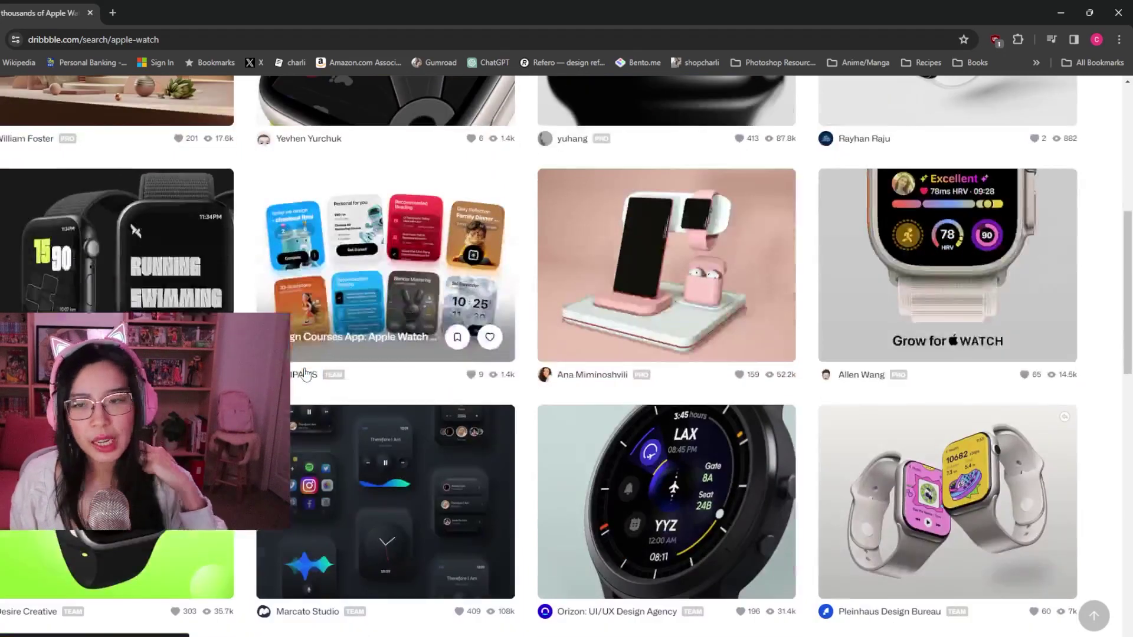
- Open Pinterest in a new browser tab and search for "sailor moon"
{"action": "left_click", "coordinate": [111, 15]}
{"action": "type", "text": "pin"}
{"action": "key", "text": "Return"}
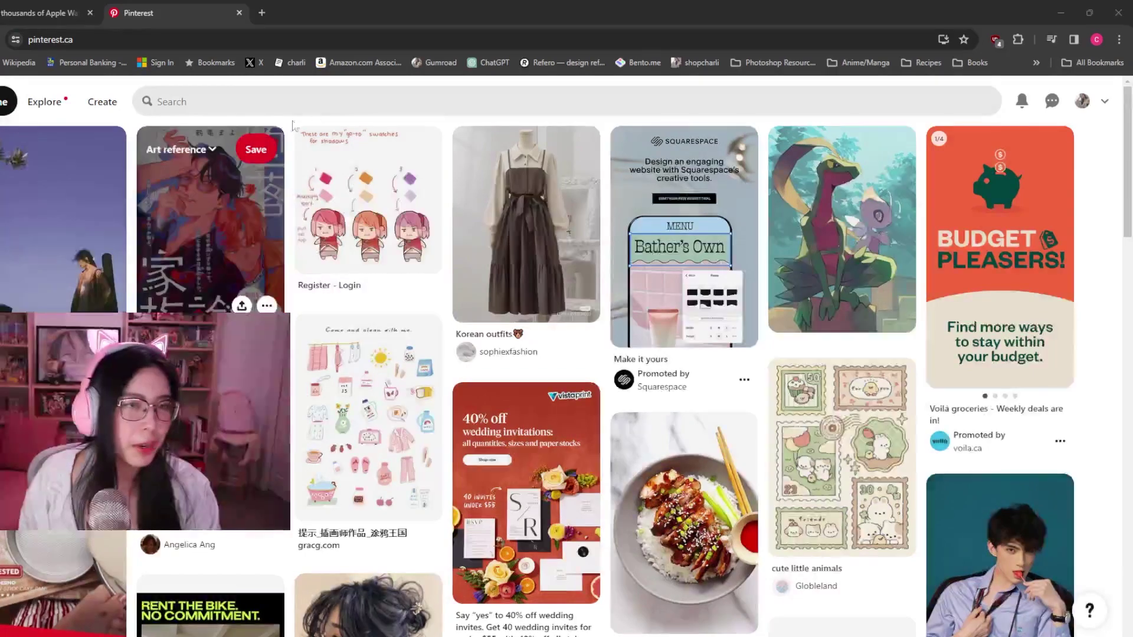
{"action": "left_click", "coordinate": [314, 104]}
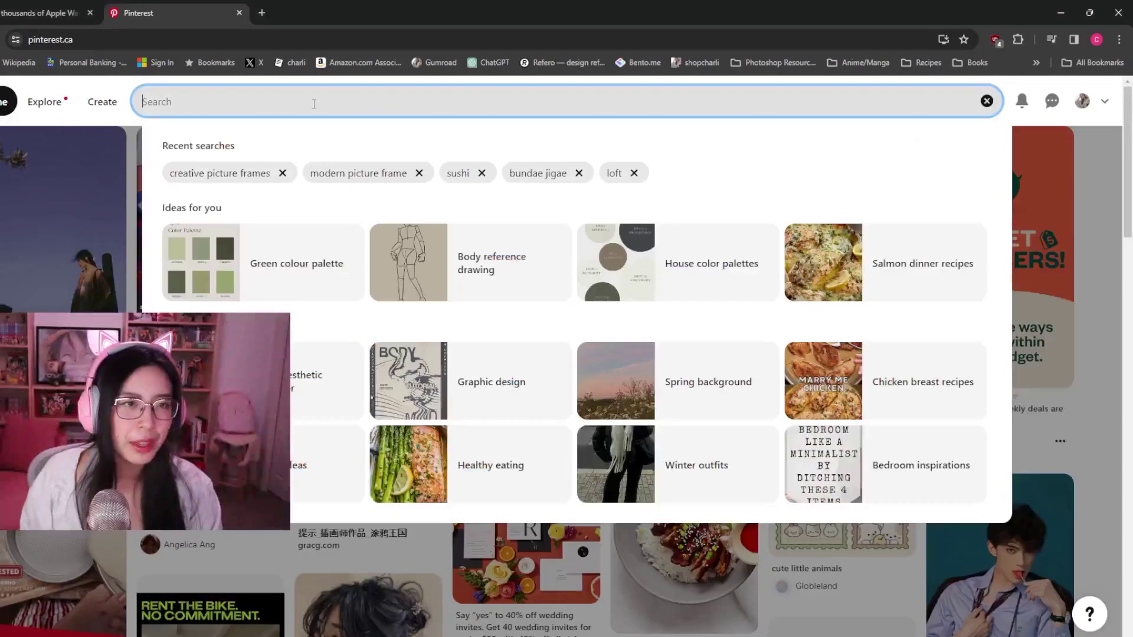
{"action": "type", "text": "sail"}
{"action": "type", "text": "moon"}
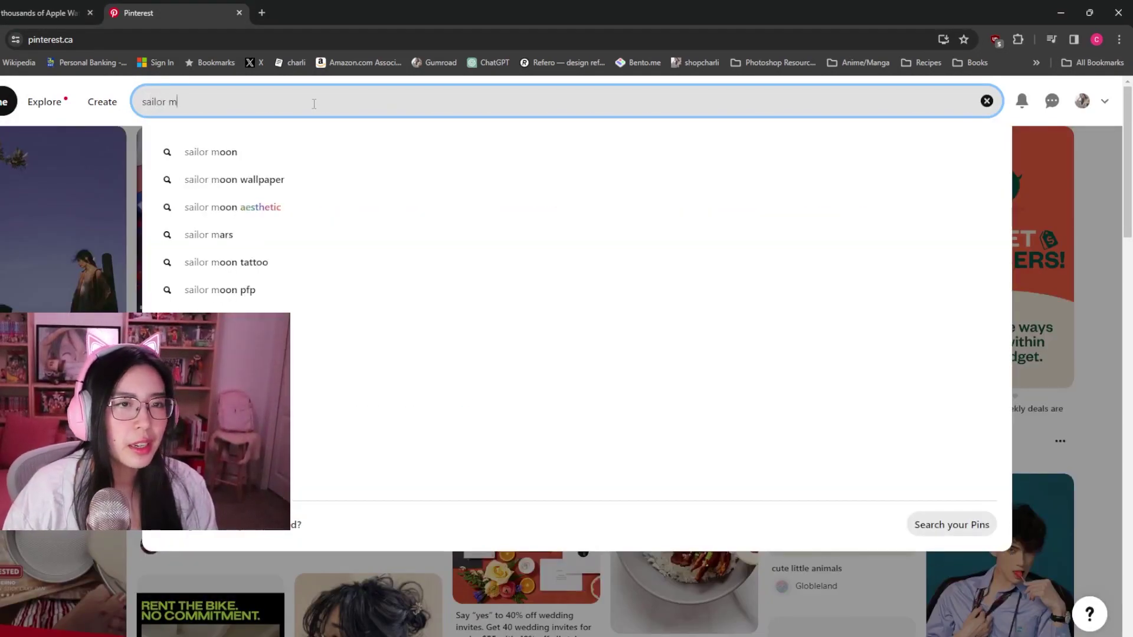
{"action": "key", "text": "Return"}
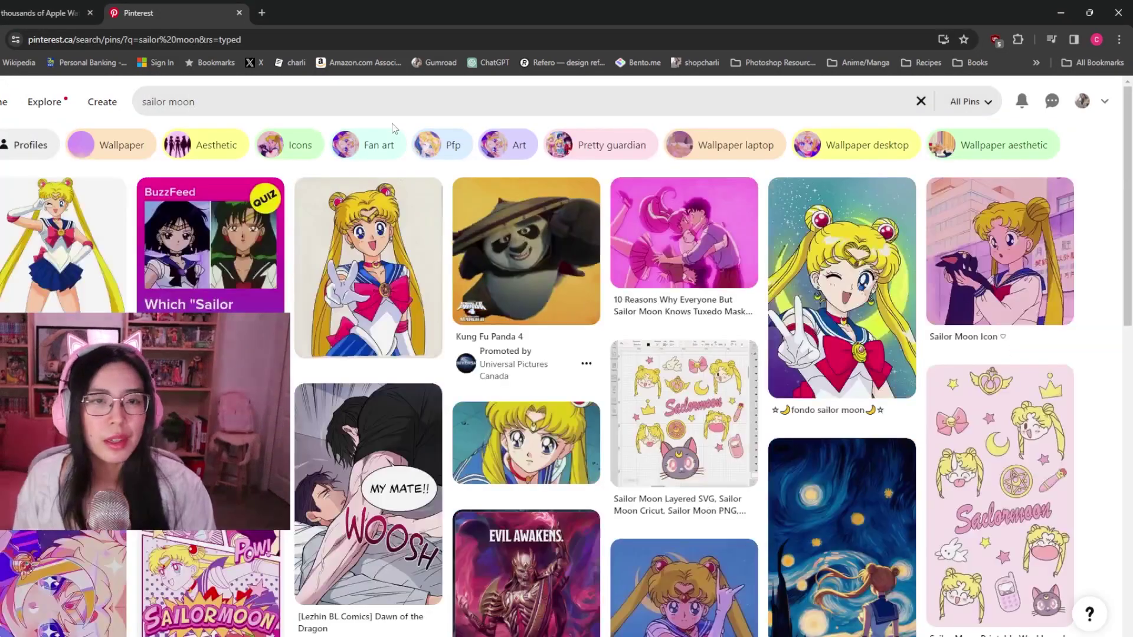
- Look through the Sailor Moon pins for visual inspiration and return to the Dribbble apple watch results
{"action": "scroll", "coordinate": [366, 265], "scroll_direction": "down", "scroll_amount": 3}
{"action": "scroll", "coordinate": [365, 295], "scroll_direction": "down", "scroll_amount": 5}
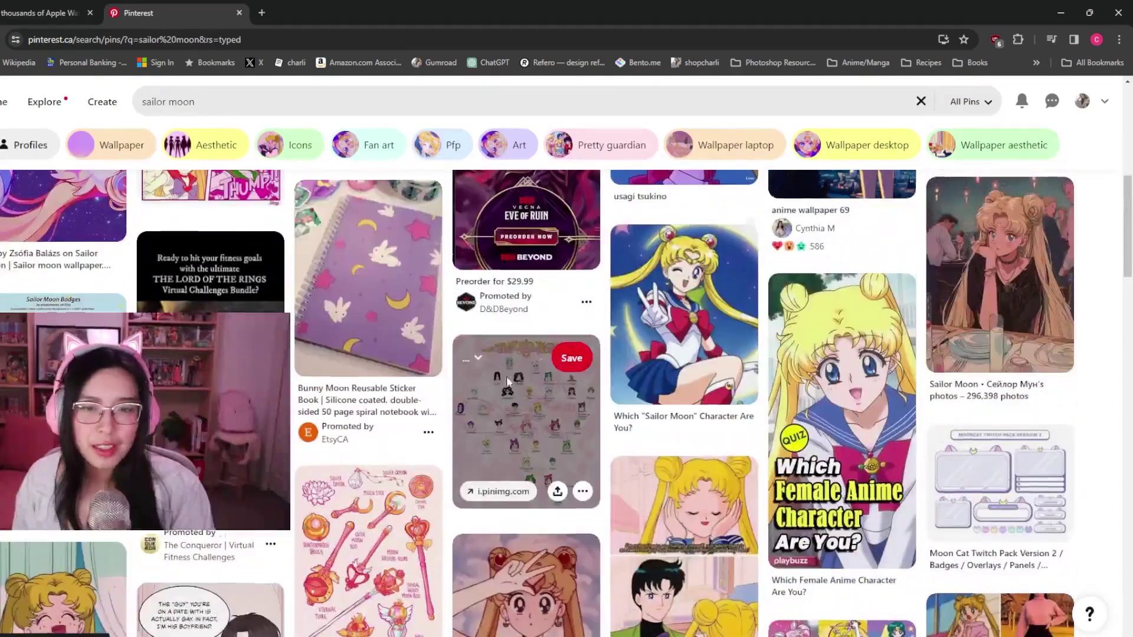
{"action": "scroll", "coordinate": [389, 301], "scroll_direction": "down", "scroll_amount": 3}
{"action": "scroll", "coordinate": [441, 315], "scroll_direction": "down", "scroll_amount": 6}
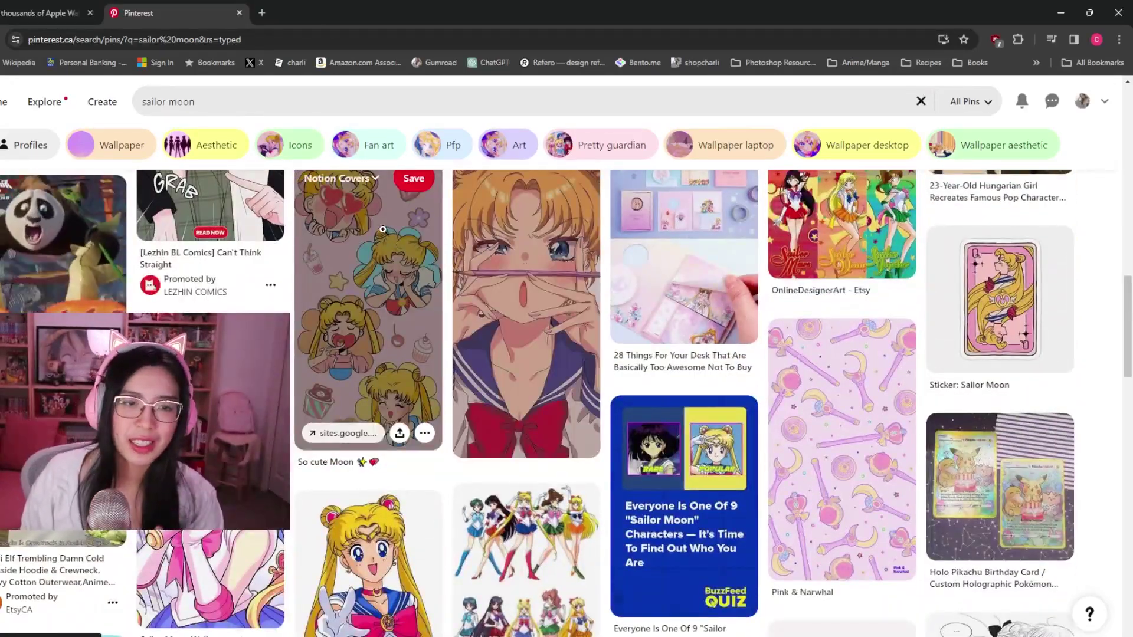
{"action": "scroll", "coordinate": [397, 236], "scroll_direction": "down", "scroll_amount": 6}
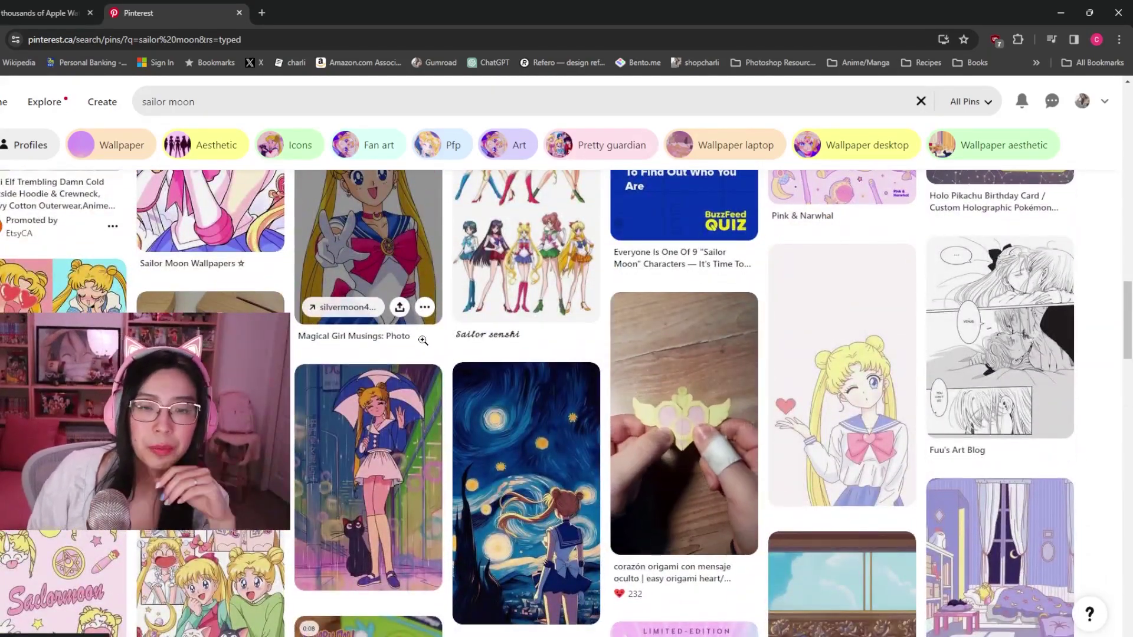
{"action": "scroll", "coordinate": [337, 444], "scroll_direction": "down", "scroll_amount": 4}
{"action": "scroll", "coordinate": [337, 444], "scroll_direction": "down", "scroll_amount": 4}
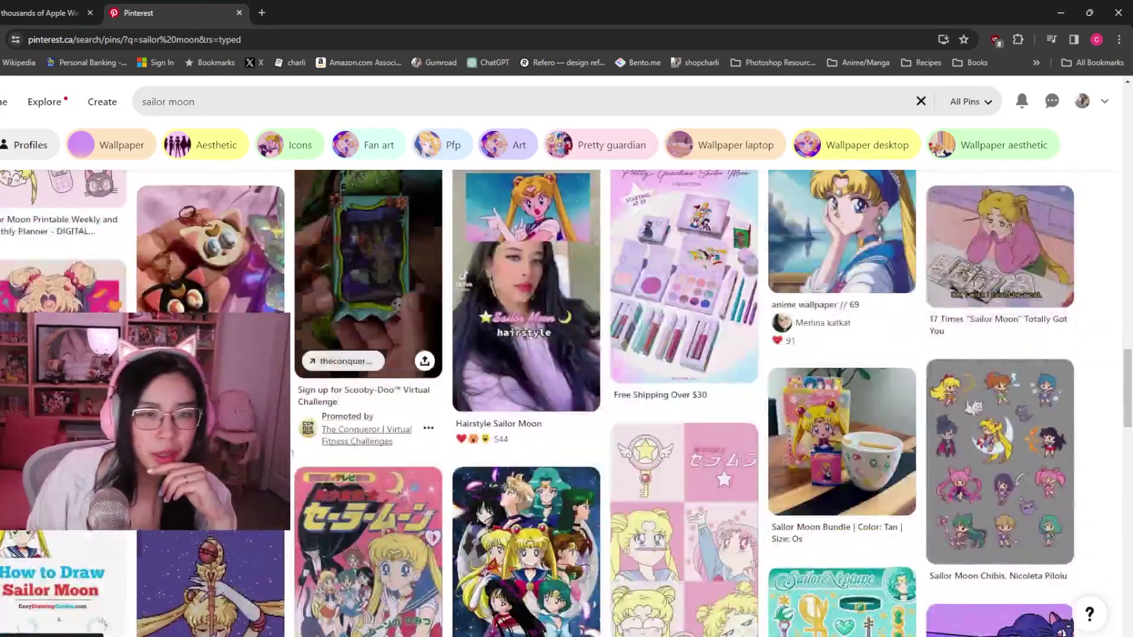
{"action": "scroll", "coordinate": [337, 444], "scroll_direction": "down", "scroll_amount": 2}
{"action": "left_click", "coordinate": [71, 12]}
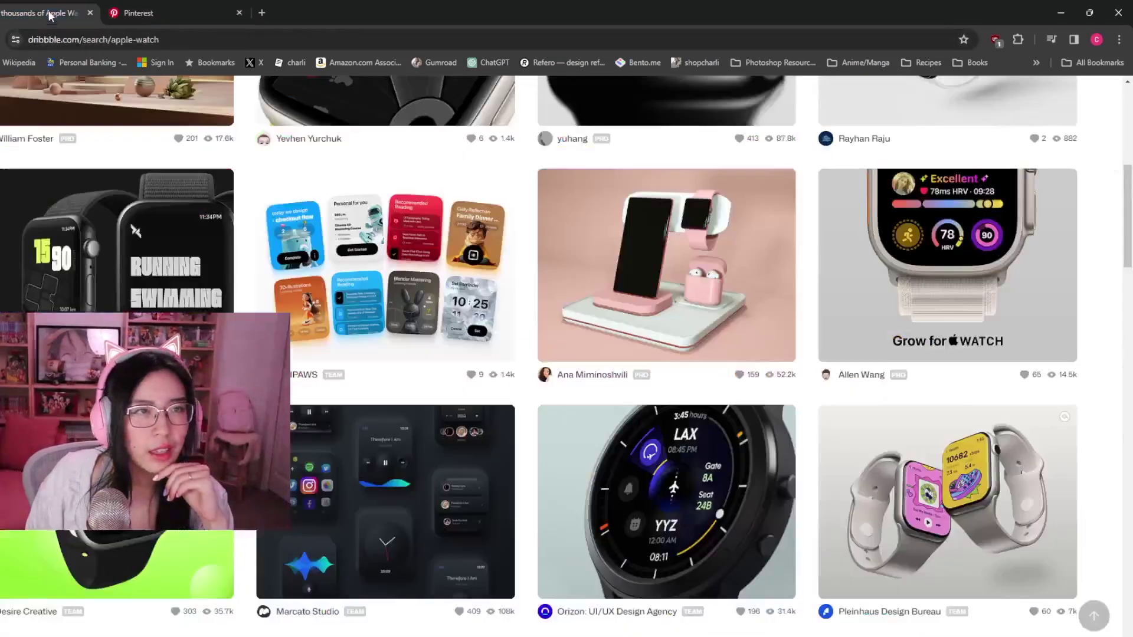
- Browse more of the Apple Watch shots on Dribbble, finishing back in the Figma design file
{"action": "scroll", "coordinate": [584, 383], "scroll_direction": "down", "scroll_amount": 5}
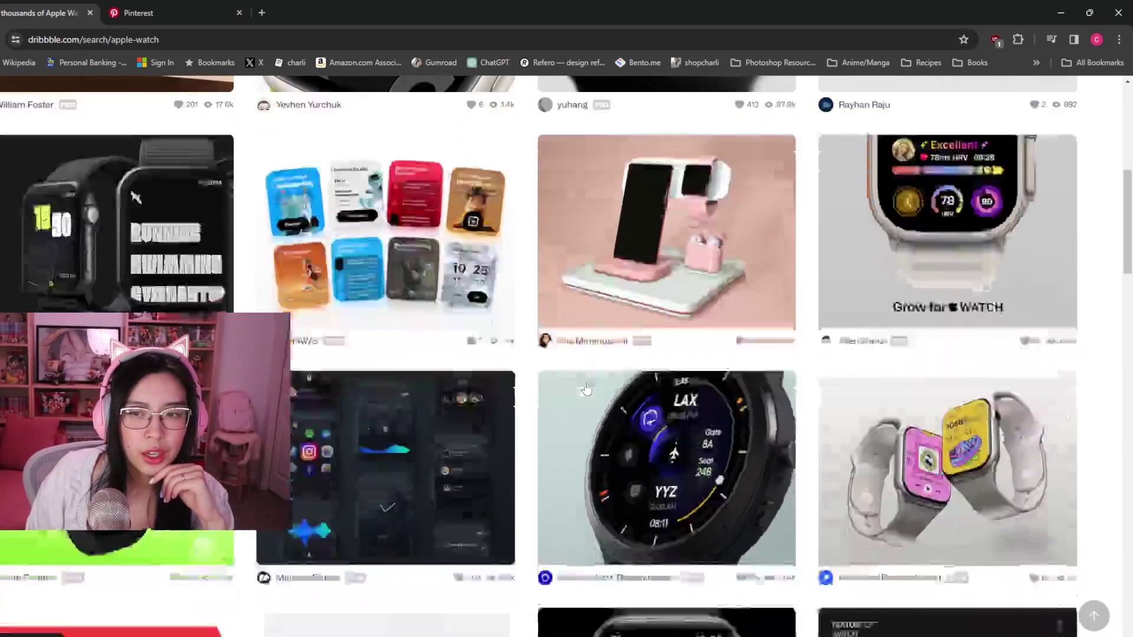
{"action": "scroll", "coordinate": [590, 466], "scroll_direction": "down", "scroll_amount": 3}
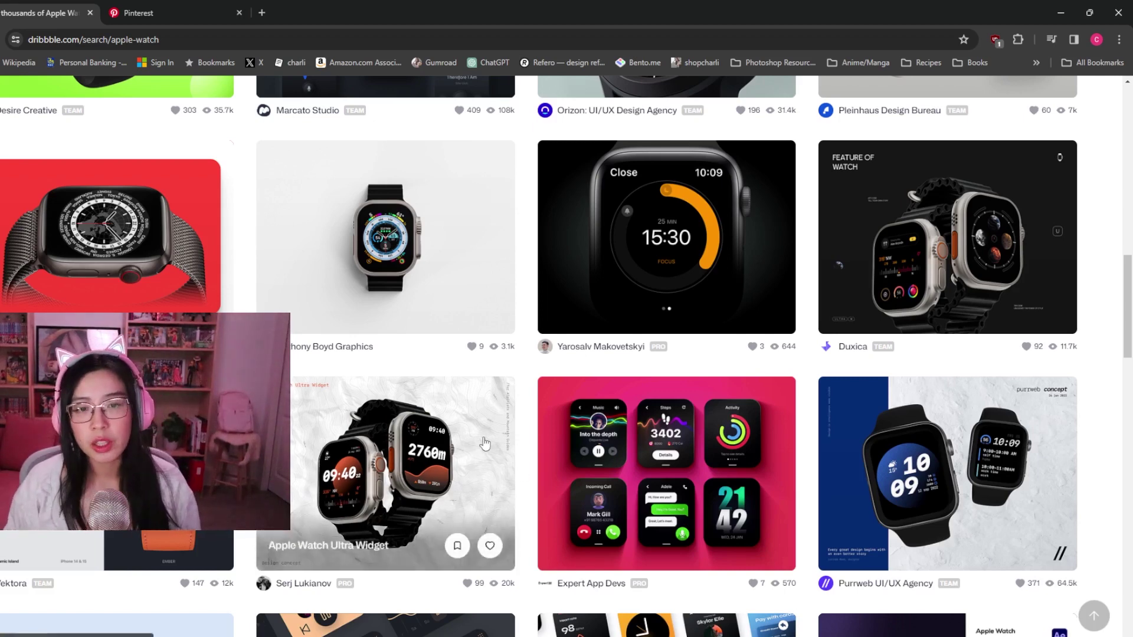
{"action": "scroll", "coordinate": [389, 561], "scroll_direction": "down", "scroll_amount": 4}
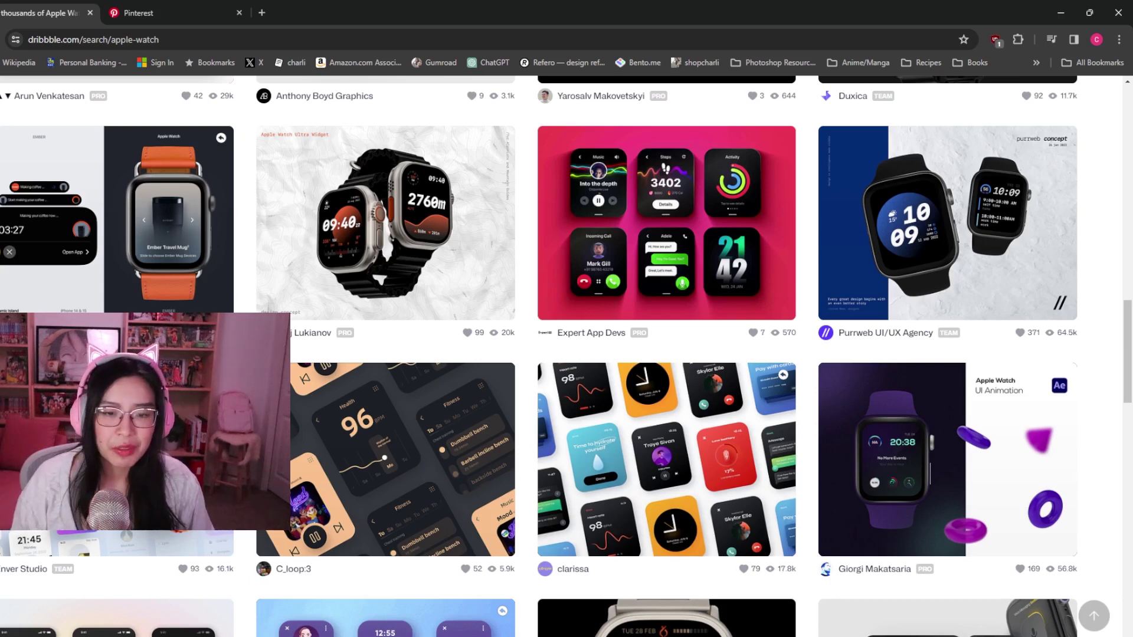
{"action": "left_click", "coordinate": [696, 590]}
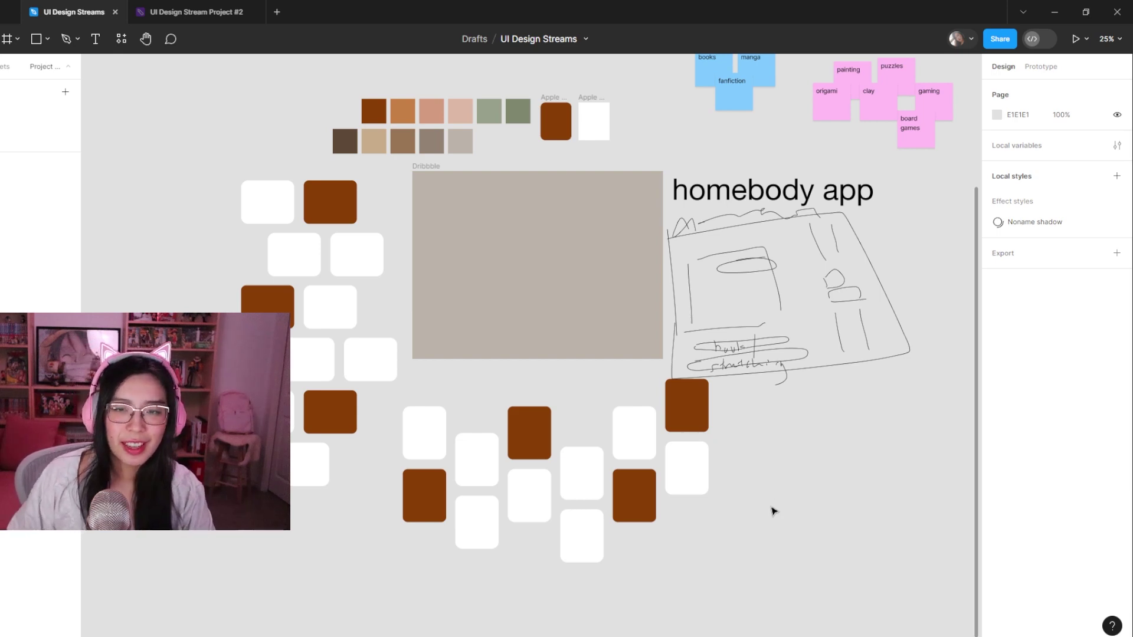
- Move the whole hand-drawn layout sketch below the homebody app heading farther right, away from the Dribbble frame
{"action": "mouse_move", "coordinate": [931, 366]}
{"action": "left_mouse_down"}
{"action": "mouse_move", "coordinate": [831, 359]}
{"action": "mouse_move", "coordinate": [708, 260]}
{"action": "mouse_move", "coordinate": [671, 213]}
{"action": "left_mouse_up"}
{"action": "left_click_drag", "start_coordinate": [743, 313], "coordinate": [810, 326]}
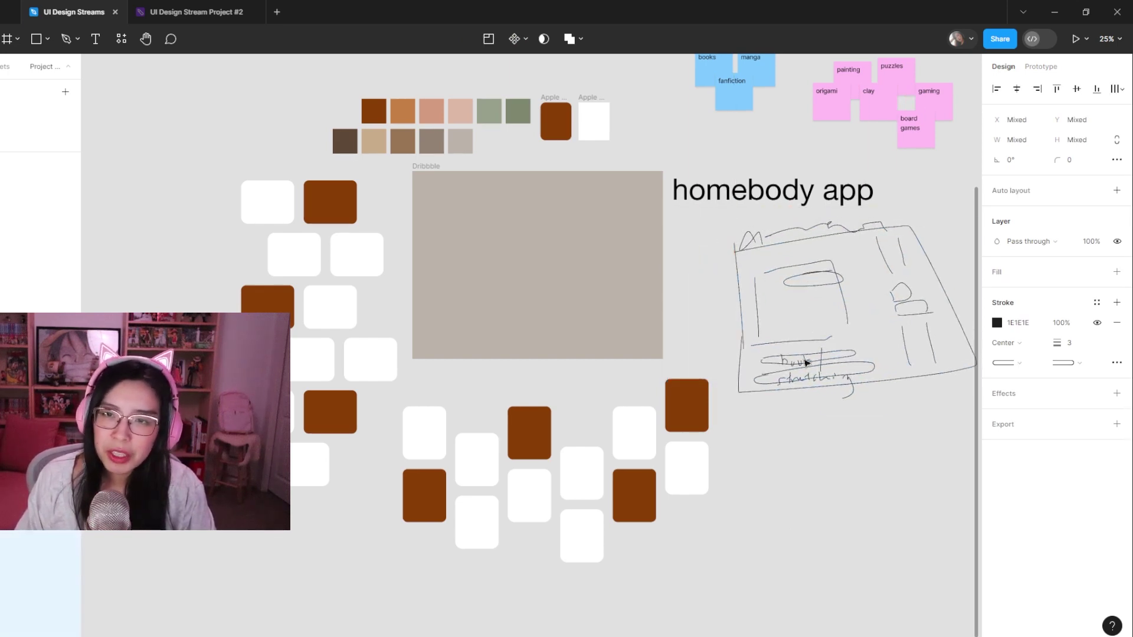
{"action": "left_click", "coordinate": [809, 468]}
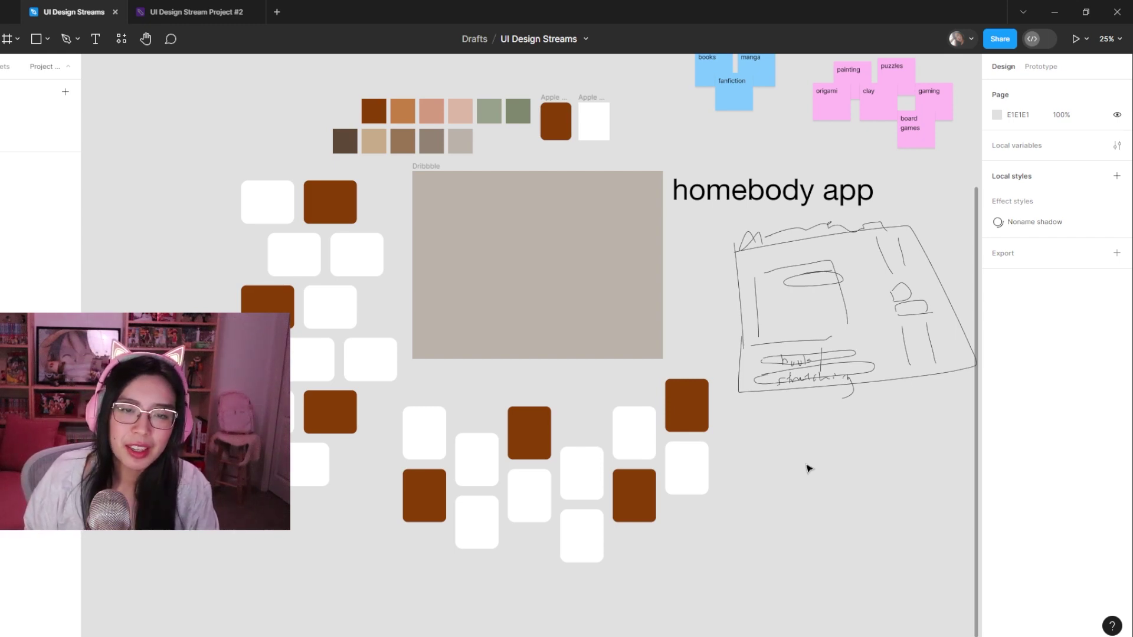
{"action": "key", "text": "t"}
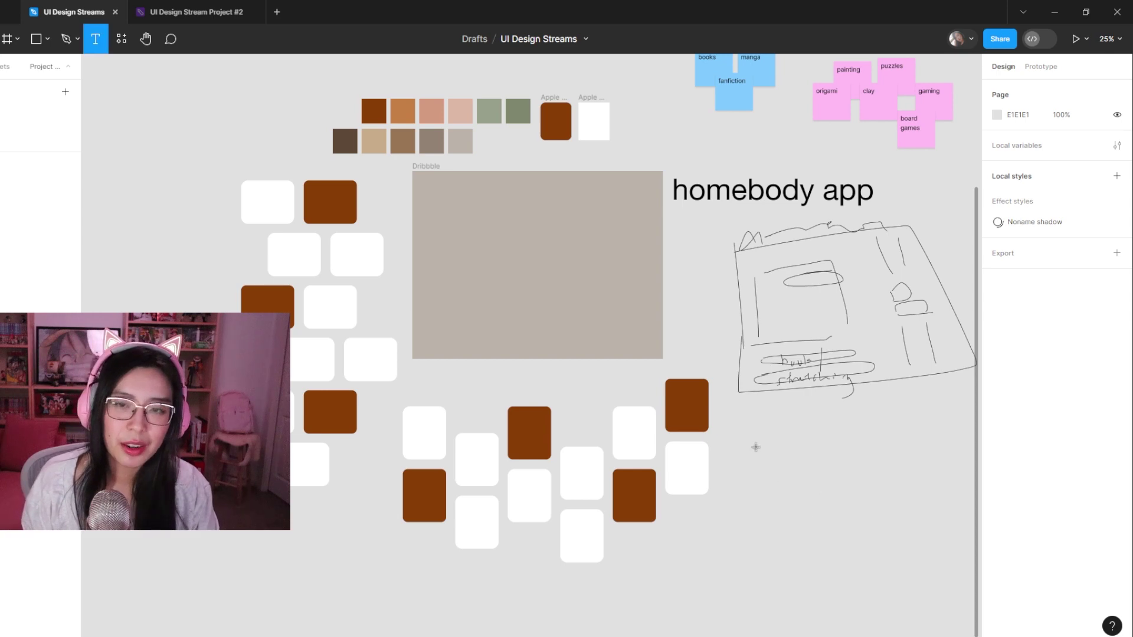
{"action": "key", "text": "Escape"}
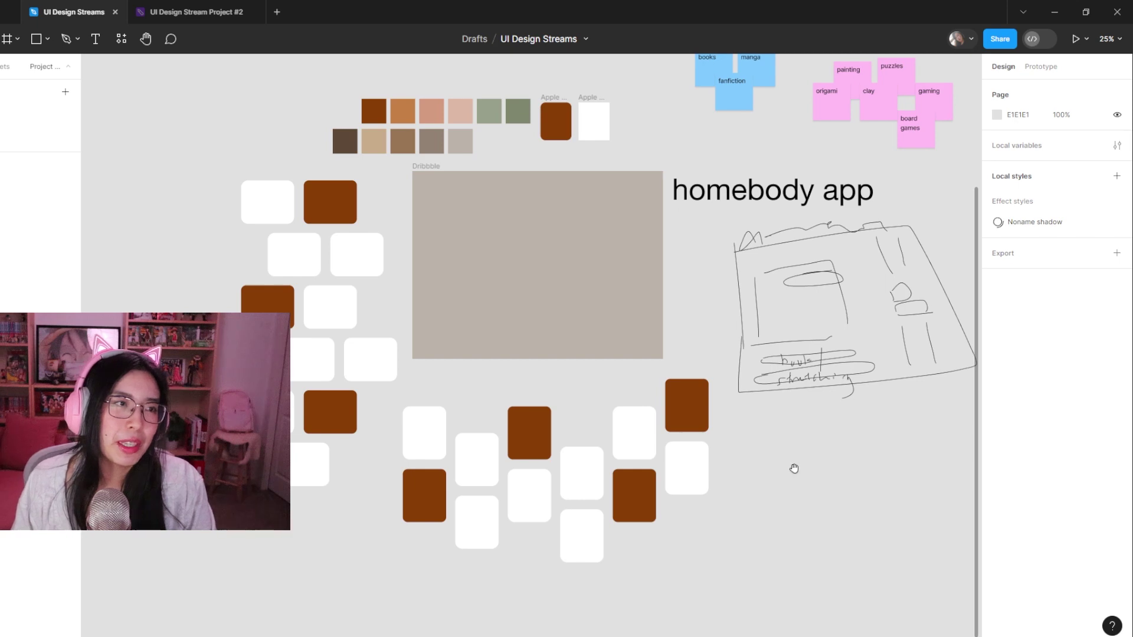
- Nudge the Dribbble frame slightly down, to X -820 and Y -546
{"action": "left_click_drag", "start_coordinate": [794, 468], "coordinate": [746, 509]}
{"action": "scroll", "coordinate": [743, 504], "scroll_direction": "down", "scroll_amount": 1}
{"action": "left_click_drag", "start_coordinate": [390, 209], "coordinate": [387, 218]}
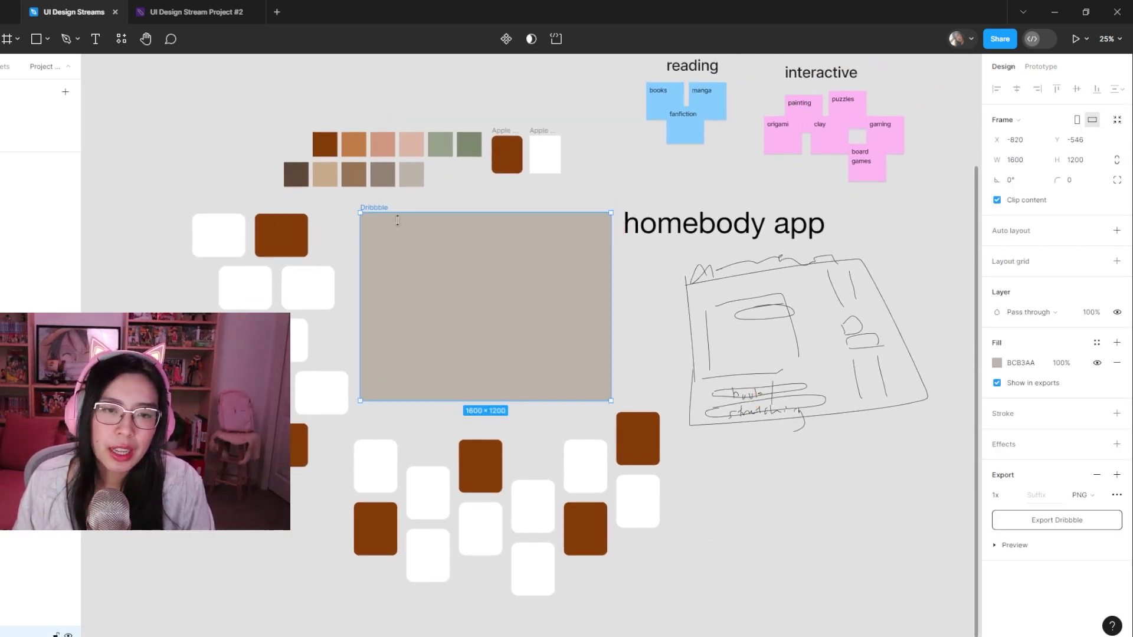
{"action": "left_click", "coordinate": [669, 309]}
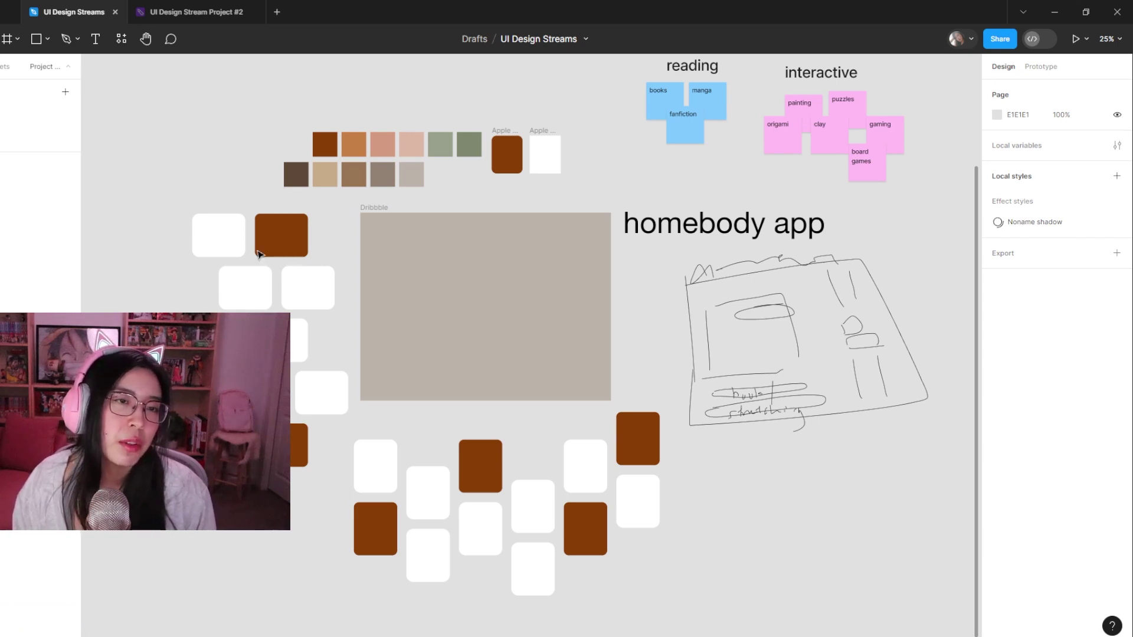
- Nudge the homebody app heading slightly right and the hand-drawn sketch beneath it slightly left
{"action": "mouse_move", "coordinate": [708, 224]}
{"action": "left_mouse_down"}
{"action": "mouse_move", "coordinate": [946, 413]}
{"action": "mouse_move", "coordinate": [956, 443]}
{"action": "mouse_move", "coordinate": [912, 395]}
{"action": "mouse_move", "coordinate": [689, 261]}
{"action": "left_mouse_up"}
{"action": "key", "text": "Escape"}
{"action": "left_click_drag", "start_coordinate": [776, 397], "coordinate": [768, 398]}
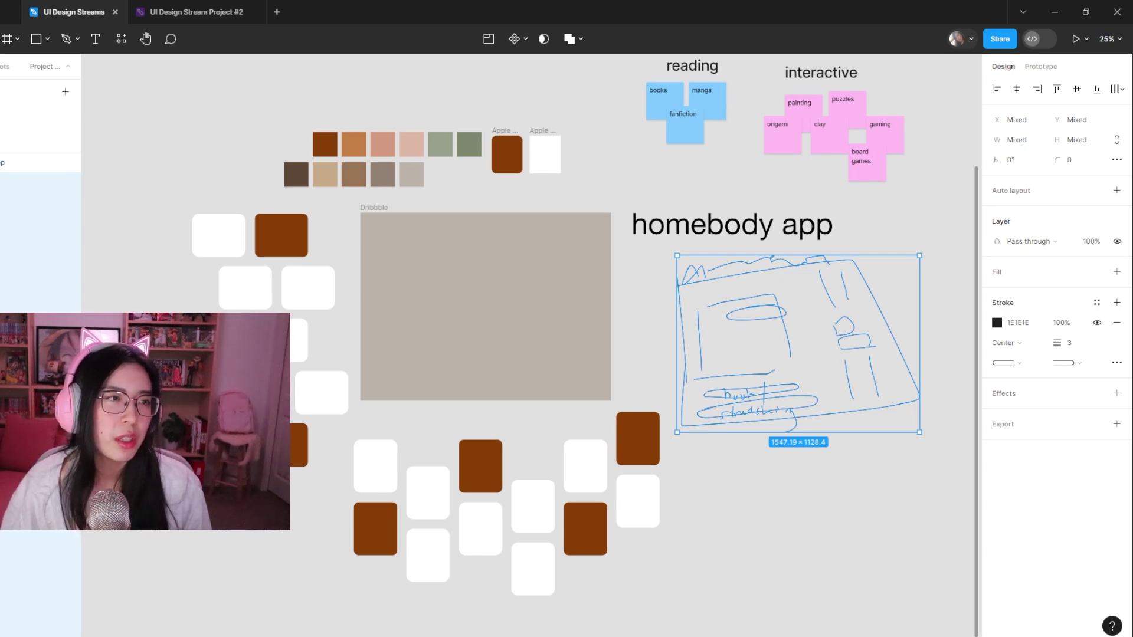
{"action": "left_click", "coordinate": [854, 508]}
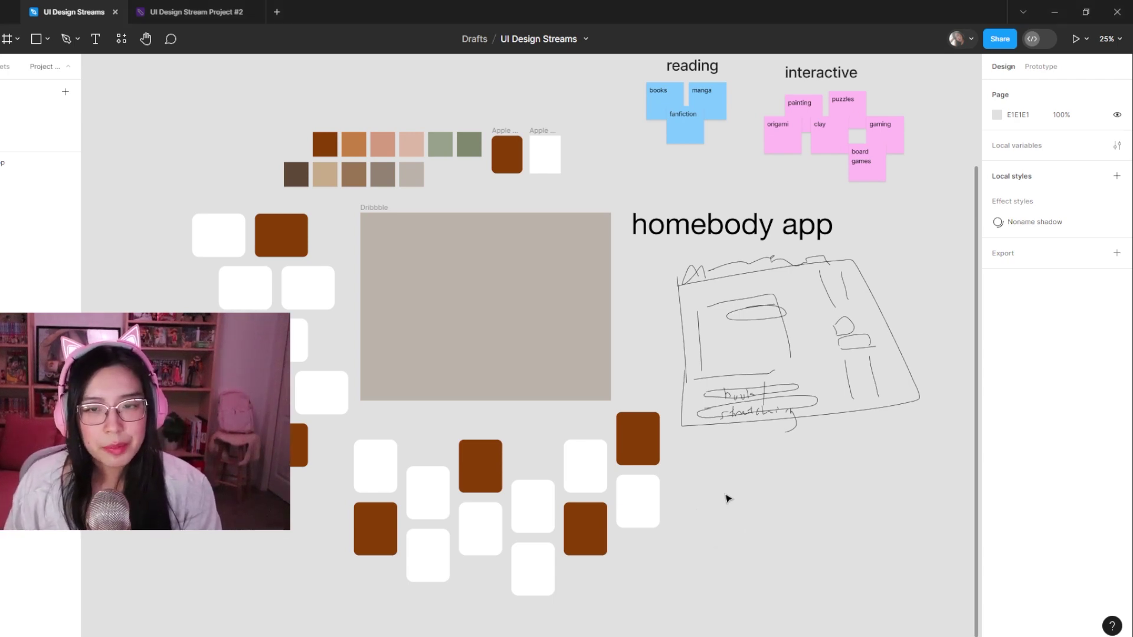
{"action": "left_click_drag", "start_coordinate": [757, 542], "coordinate": [728, 539]}
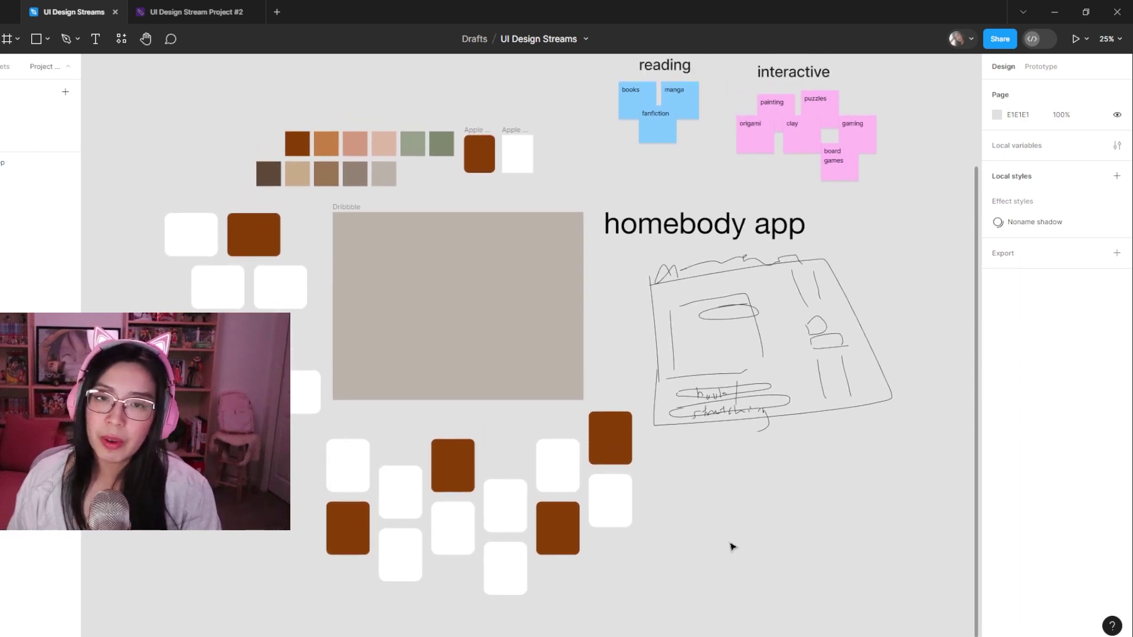
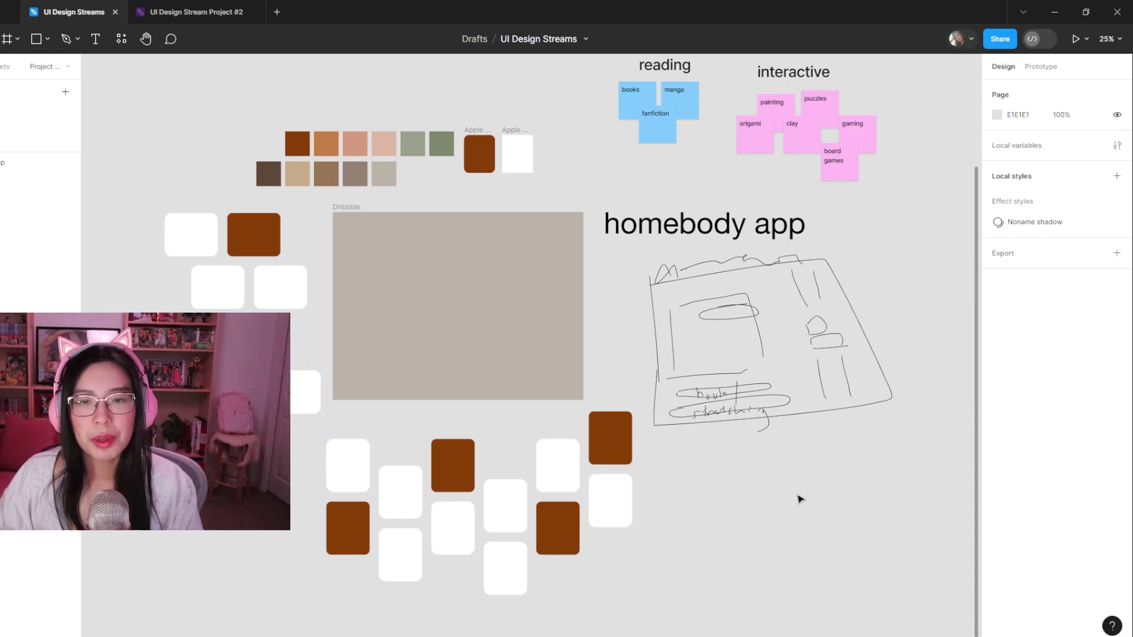
{"action": "left_click", "coordinate": [609, 441]}
{"action": "left_click", "coordinate": [729, 500]}
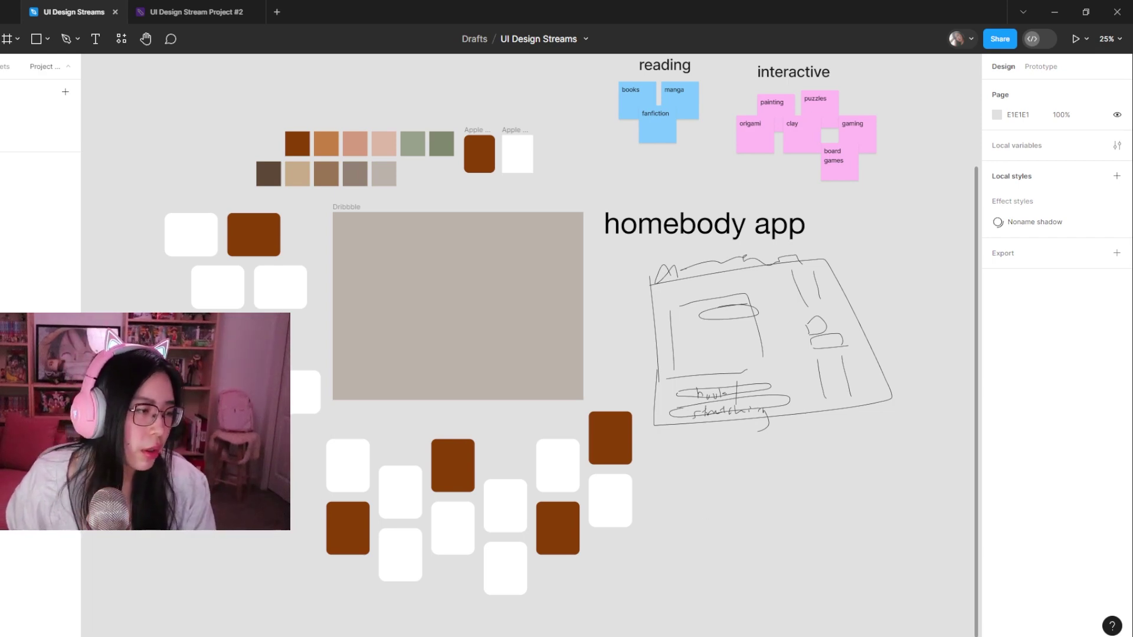
- Switch to Dribbble in the browser and examine the pink and purple "Apple Watch | UI design" shot among the apple watch results
{"action": "key", "text": "alt+Tab"}
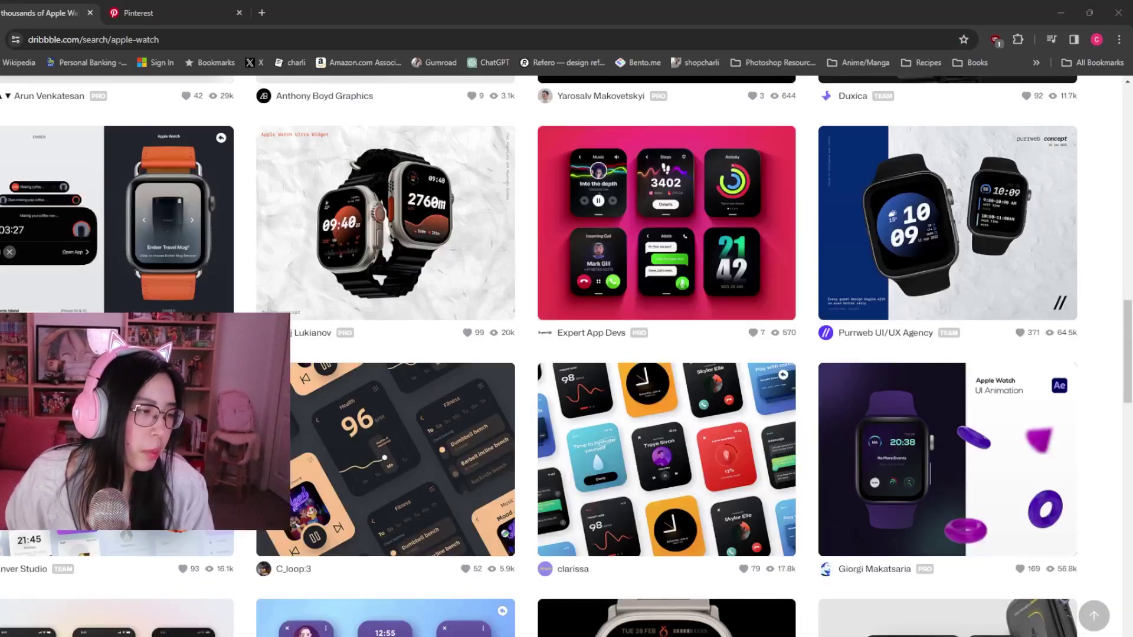
{"action": "scroll", "coordinate": [440, 342], "scroll_direction": "down", "scroll_amount": 3}
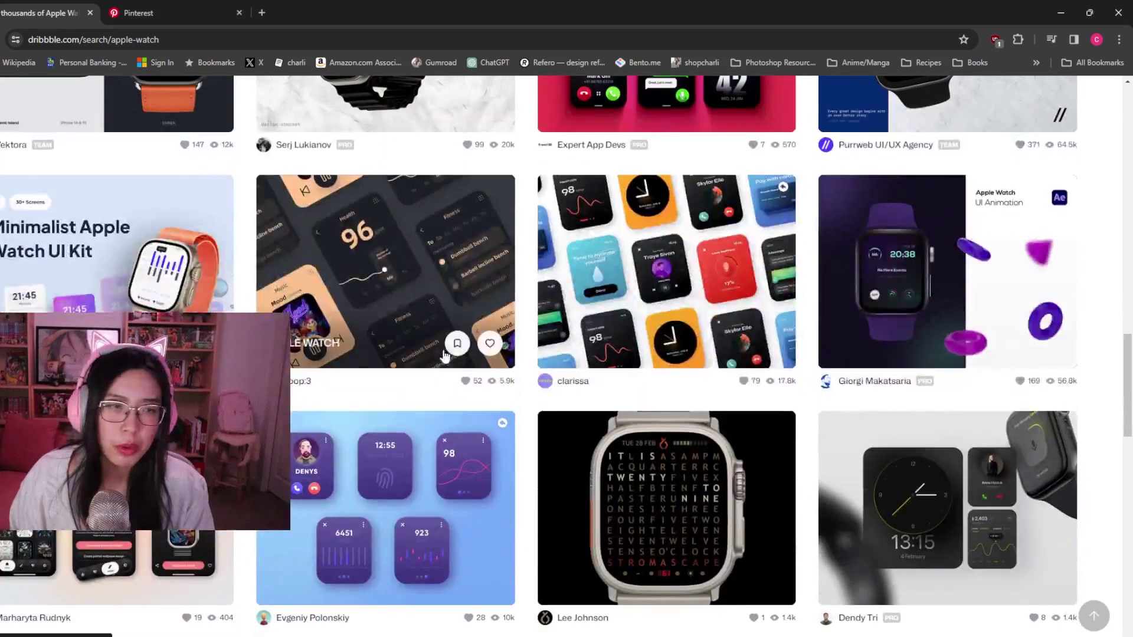
{"action": "scroll", "coordinate": [465, 421], "scroll_direction": "down", "scroll_amount": 6}
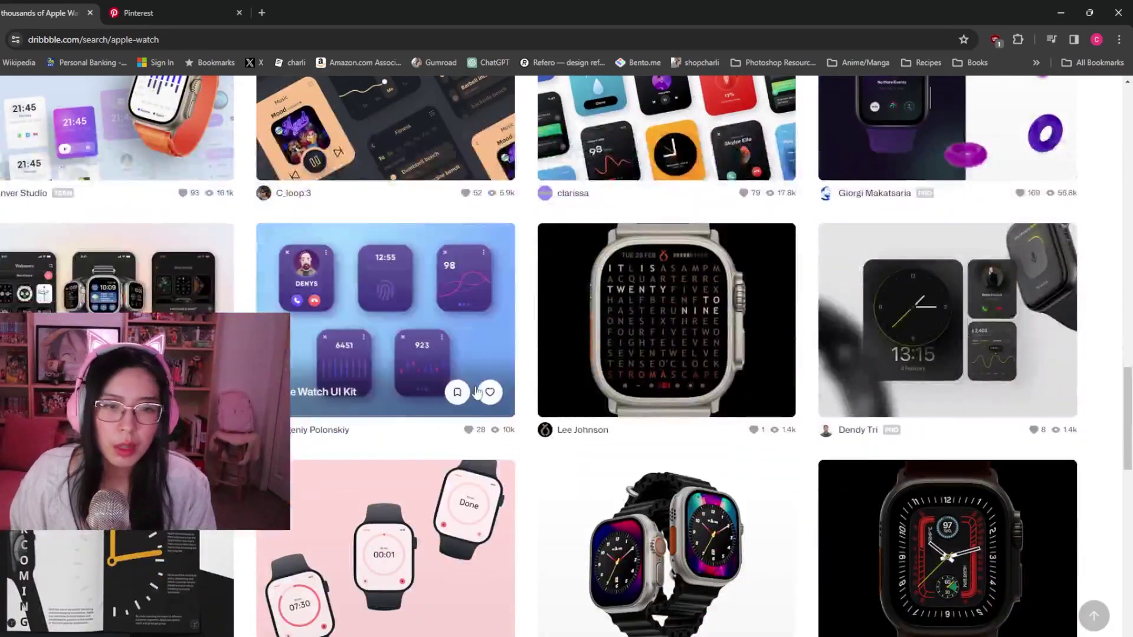
{"action": "scroll", "coordinate": [424, 356], "scroll_direction": "down", "scroll_amount": 6}
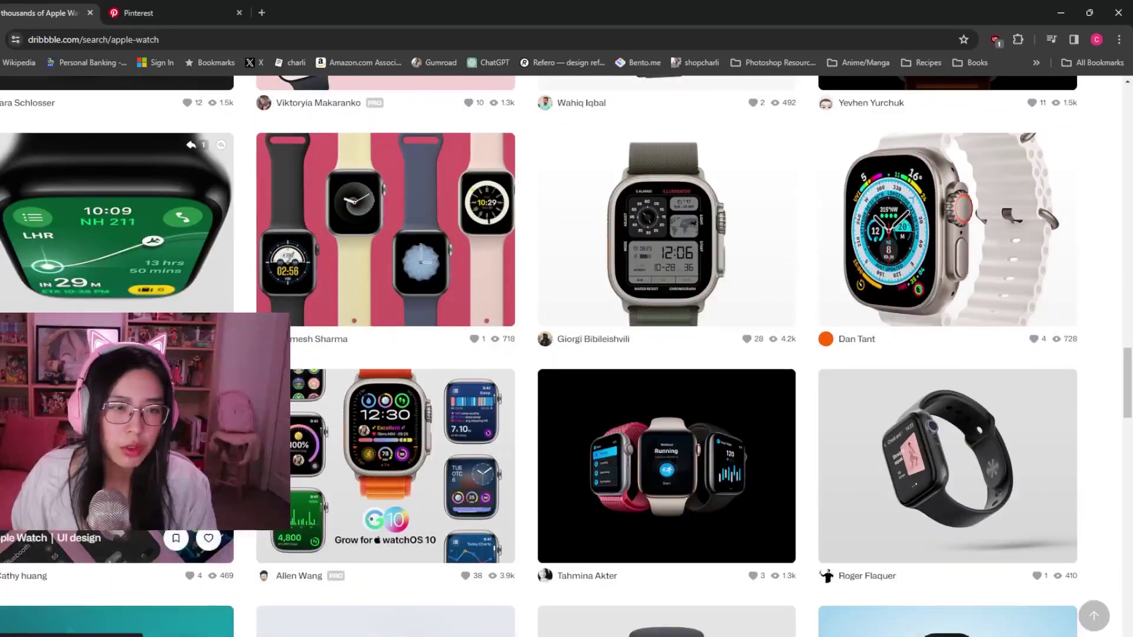
{"action": "left_click", "coordinate": [148, 460]}
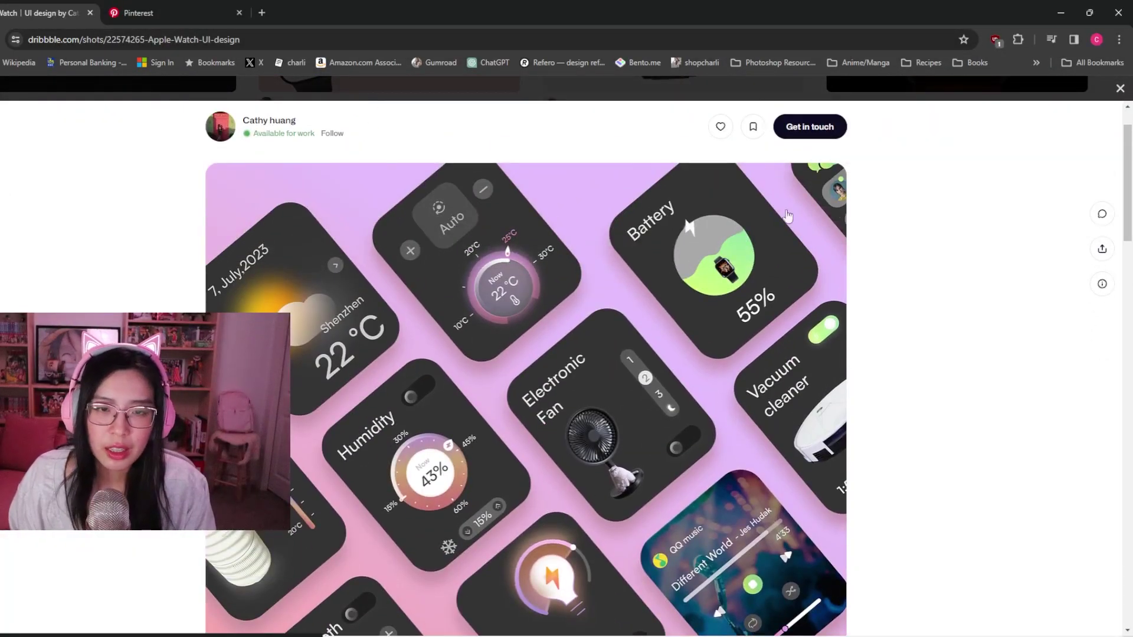
{"action": "scroll", "coordinate": [628, 272], "scroll_direction": "down", "scroll_amount": 1}
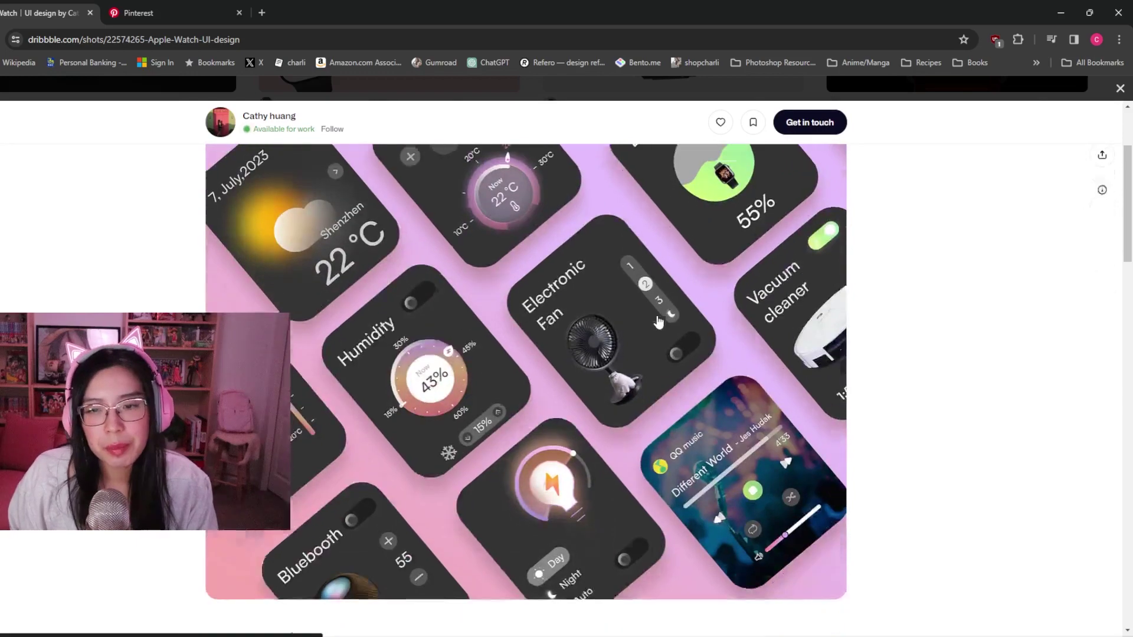
{"action": "scroll", "coordinate": [658, 321], "scroll_direction": "up", "scroll_amount": 2}
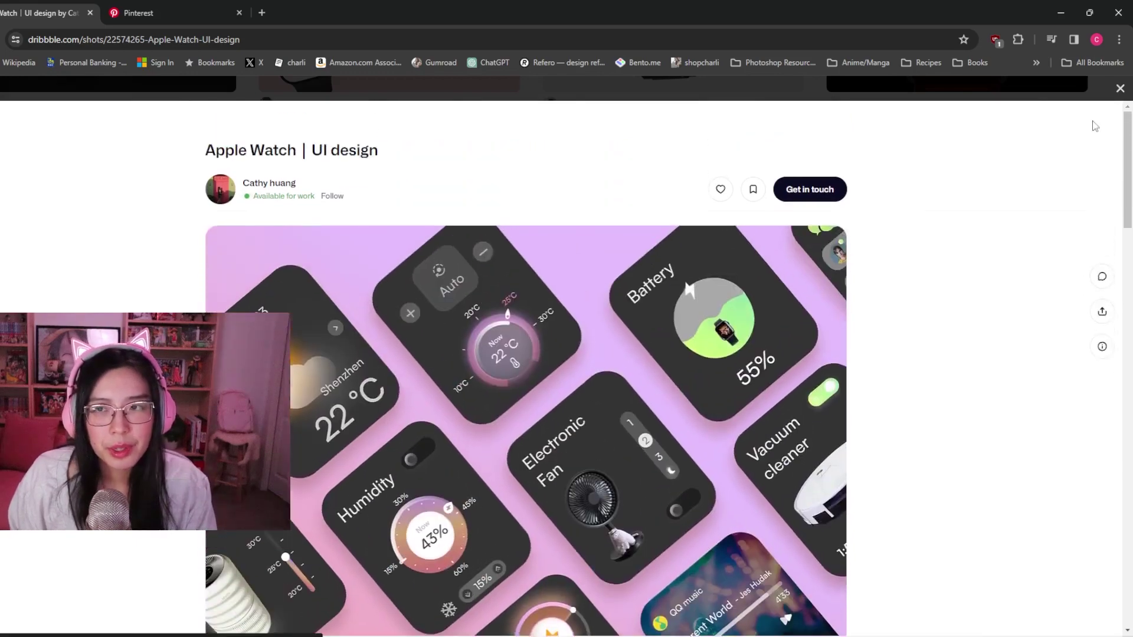
{"action": "left_click", "coordinate": [1121, 90]}
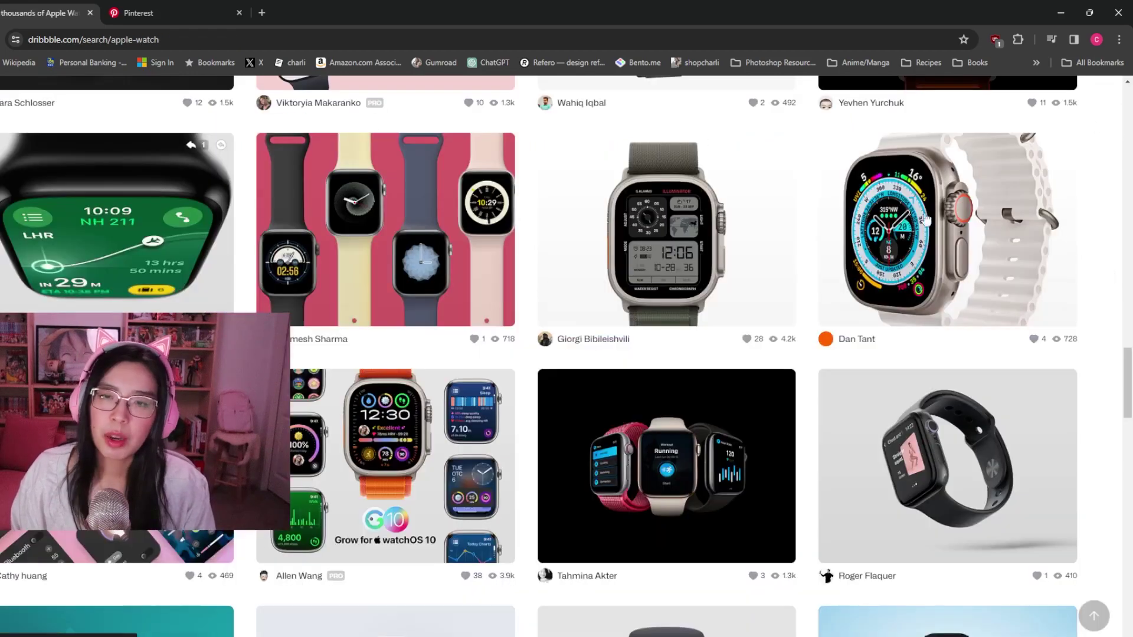
- Browse further Apple Watch shots and examine the white and purple "Apple Watch UI Kit" shot from Nija Works
{"action": "scroll", "coordinate": [603, 355], "scroll_direction": "down", "scroll_amount": 3}
{"action": "scroll", "coordinate": [557, 380], "scroll_direction": "down", "scroll_amount": 10}
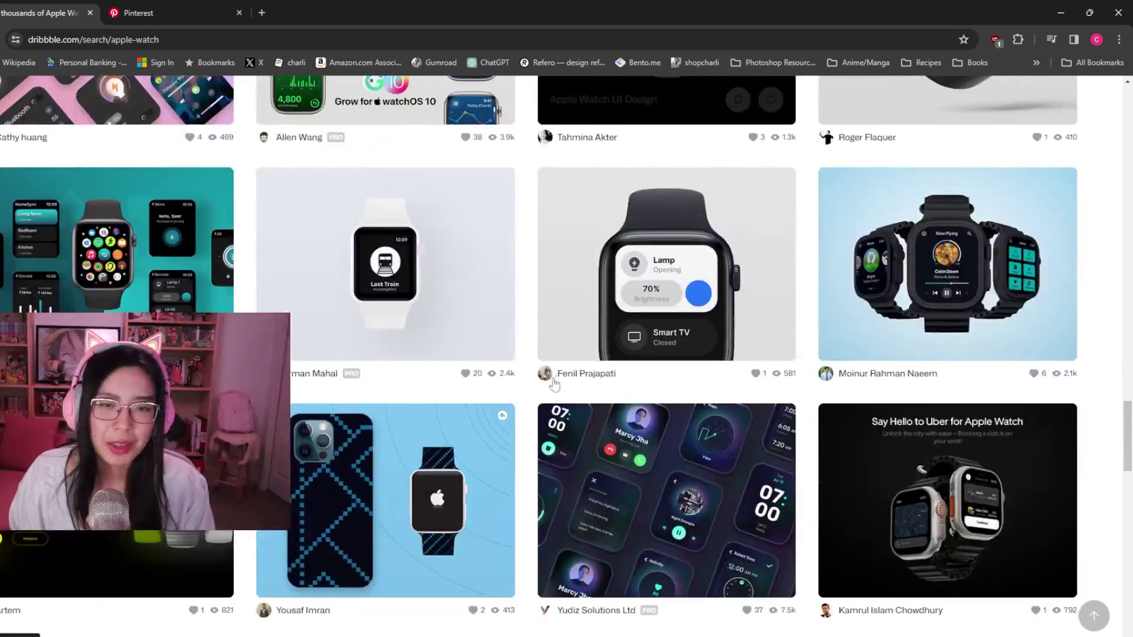
{"action": "scroll", "coordinate": [322, 453], "scroll_direction": "down", "scroll_amount": 4}
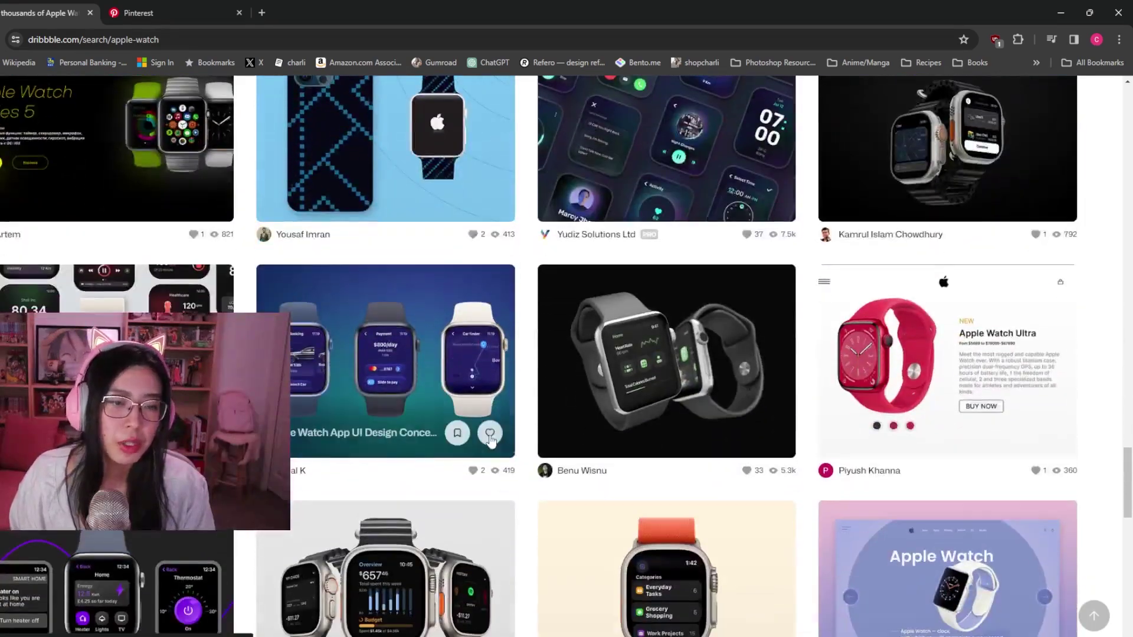
{"action": "scroll", "coordinate": [519, 426], "scroll_direction": "down", "scroll_amount": 3}
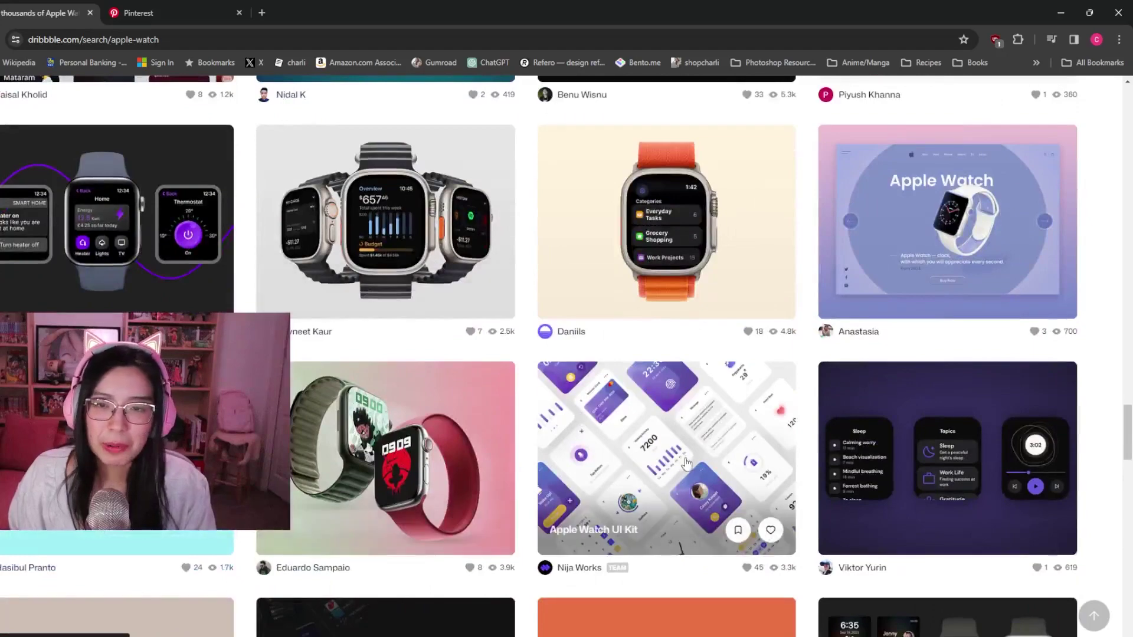
{"action": "left_click", "coordinate": [665, 439]}
{"action": "scroll", "coordinate": [445, 377], "scroll_direction": "down", "scroll_amount": 3}
{"action": "scroll", "coordinate": [445, 378], "scroll_direction": "up", "scroll_amount": 3}
{"action": "scroll", "coordinate": [598, 209], "scroll_direction": "down", "scroll_amount": 2}
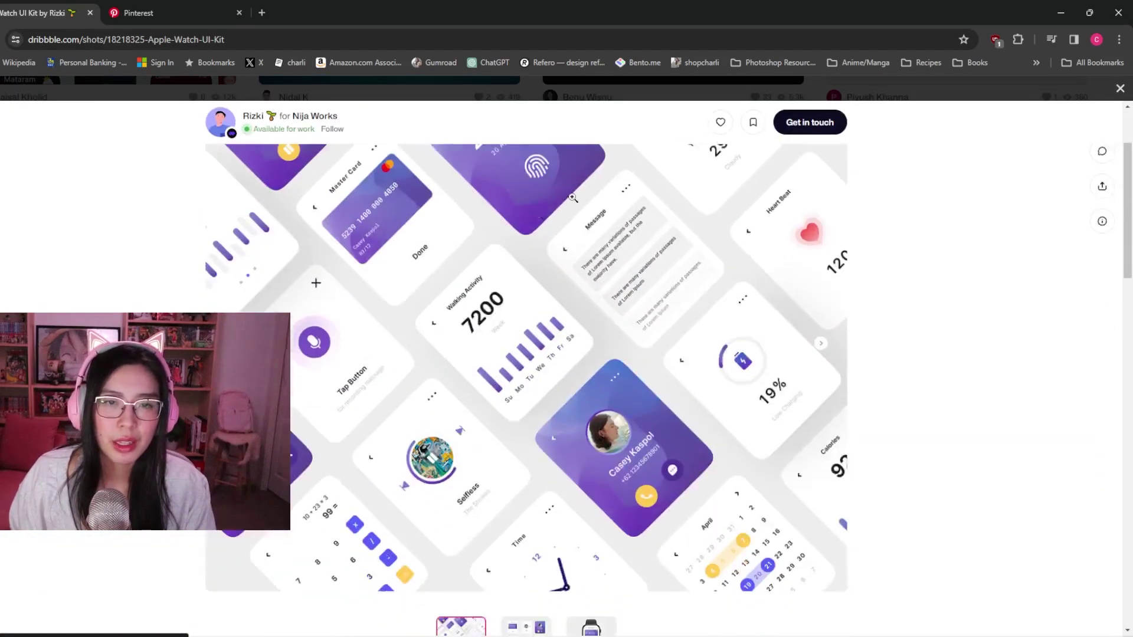
{"action": "scroll", "coordinate": [497, 223], "scroll_direction": "up", "scroll_amount": 1}
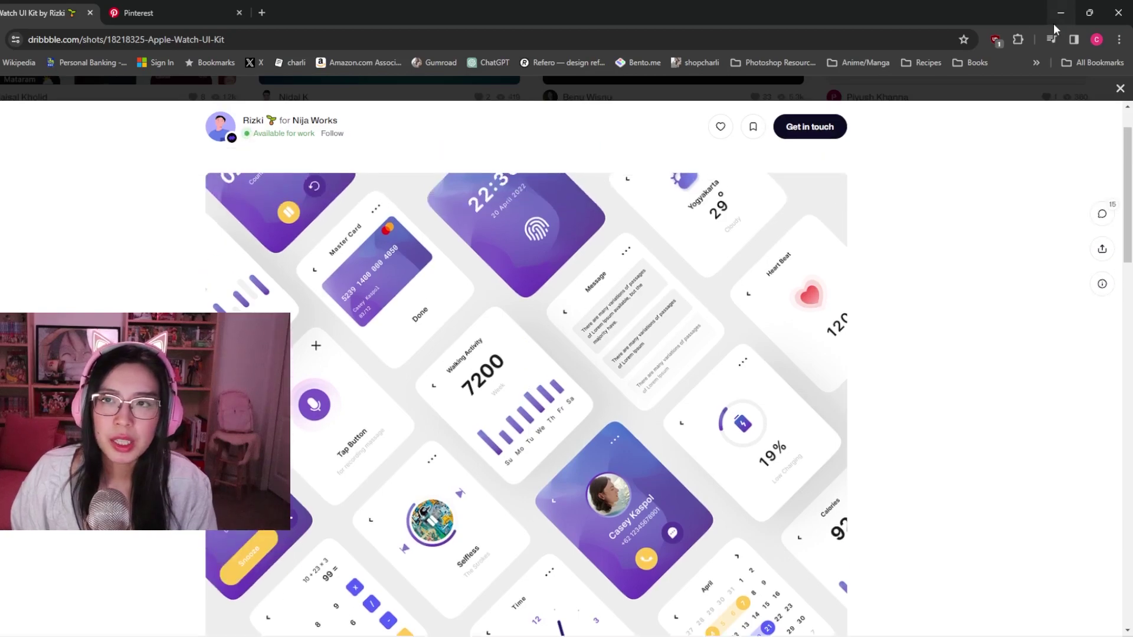
{"action": "left_click", "coordinate": [1120, 88]}
- Open the signed-in account's Dribbble profile in a new tab and examine its "Enneagram 5w4" shot
{"action": "left_click_drag", "start_coordinate": [1118, 124], "coordinate": [1127, 94]}
{"action": "middle_click", "coordinate": [1082, 109]}
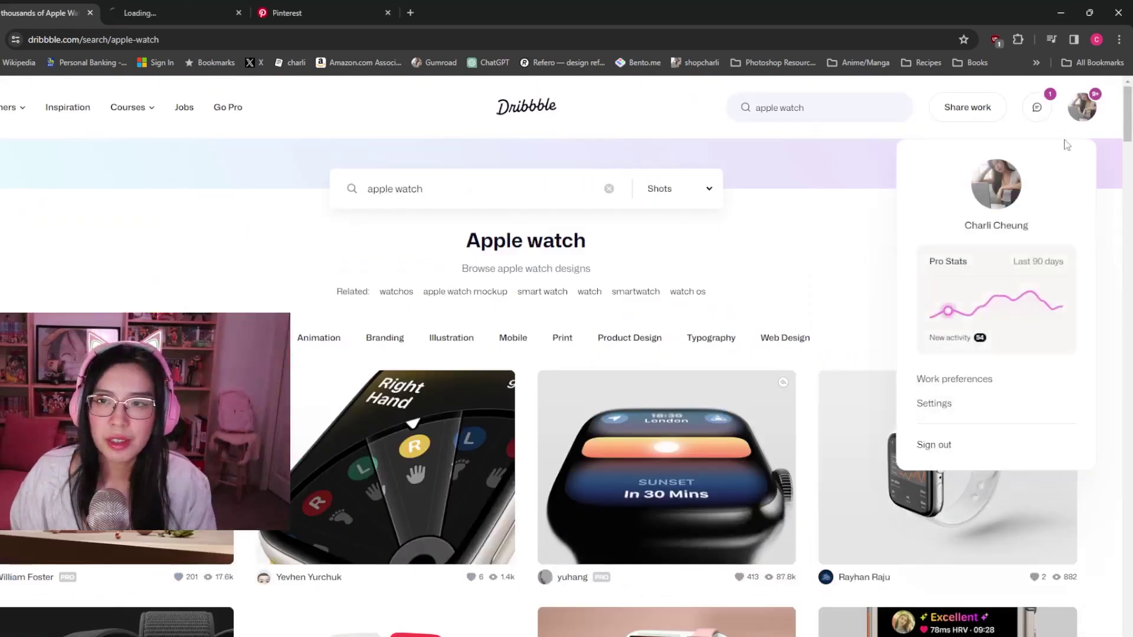
{"action": "left_click", "coordinate": [193, 8]}
{"action": "scroll", "coordinate": [639, 373], "scroll_direction": "down", "scroll_amount": 4}
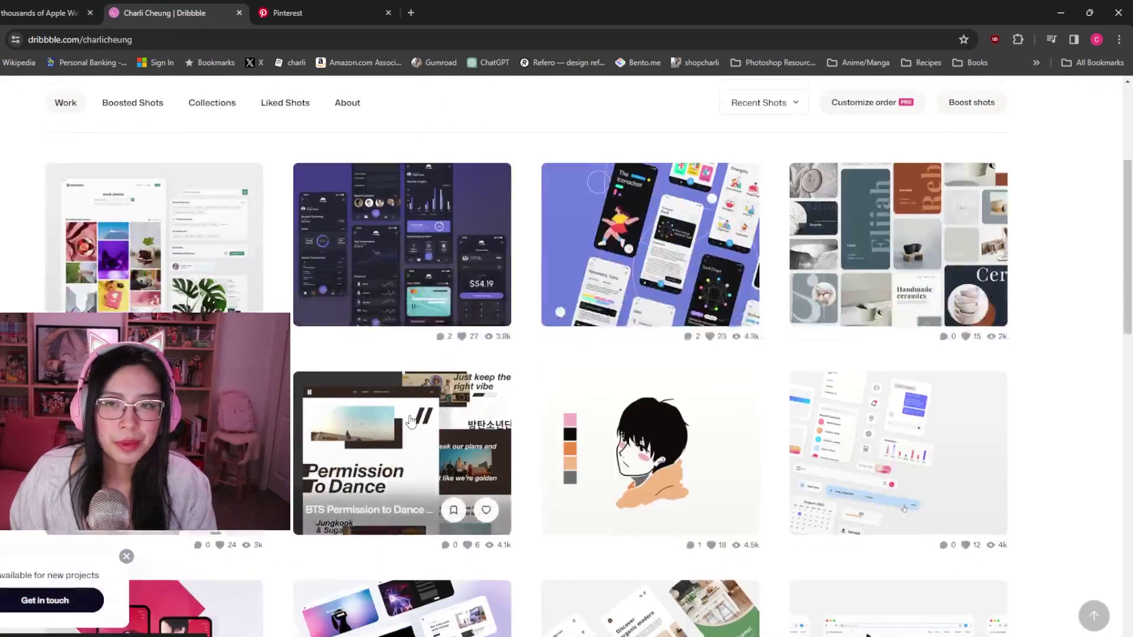
{"action": "scroll", "coordinate": [639, 373], "scroll_direction": "up", "scroll_amount": 2}
{"action": "left_click", "coordinate": [639, 373]}
{"action": "scroll", "coordinate": [471, 267], "scroll_direction": "down", "scroll_amount": 1}
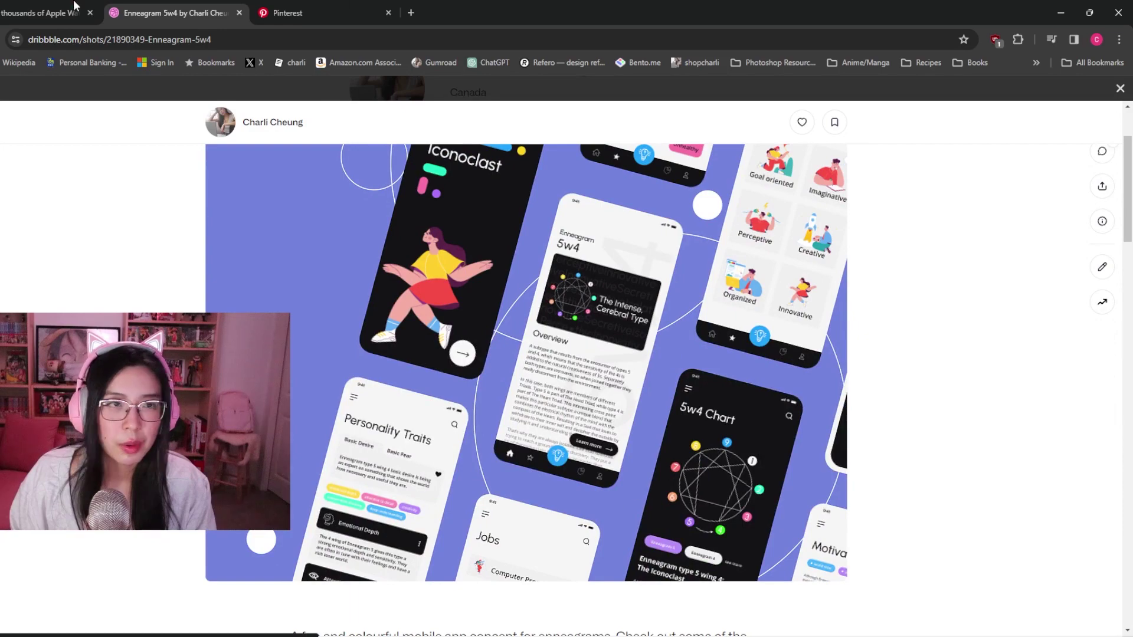
- Revisit the Dribbble apple watch results and switch back to the Figma design file
{"action": "left_click", "coordinate": [34, 6]}
{"action": "scroll", "coordinate": [413, 519], "scroll_direction": "down", "scroll_amount": 4}
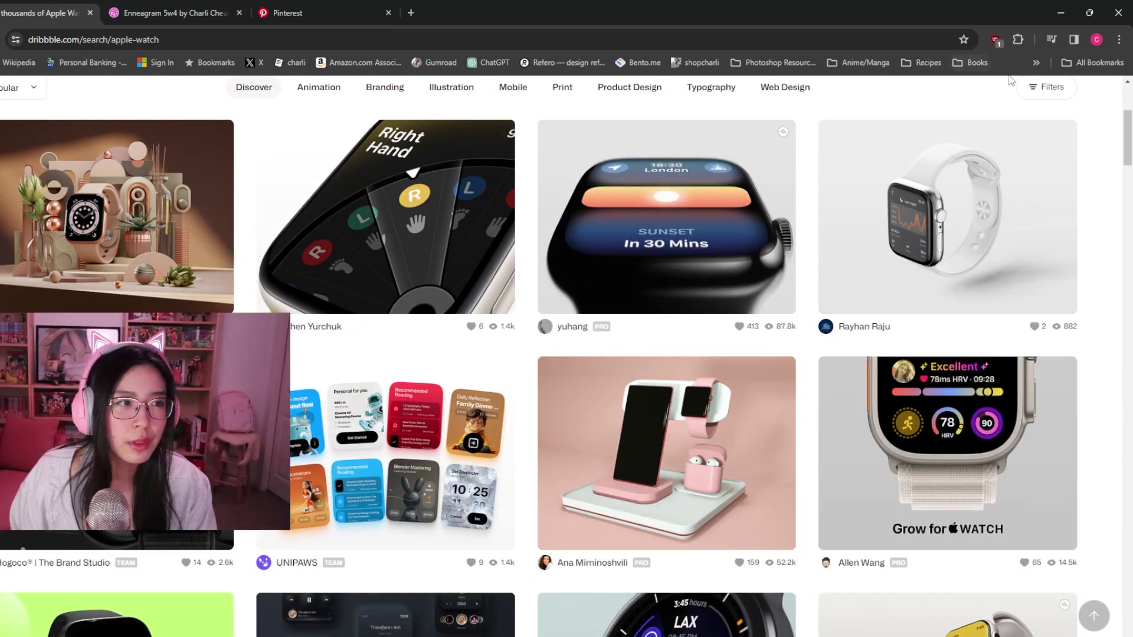
{"action": "left_click", "coordinate": [1058, 15]}
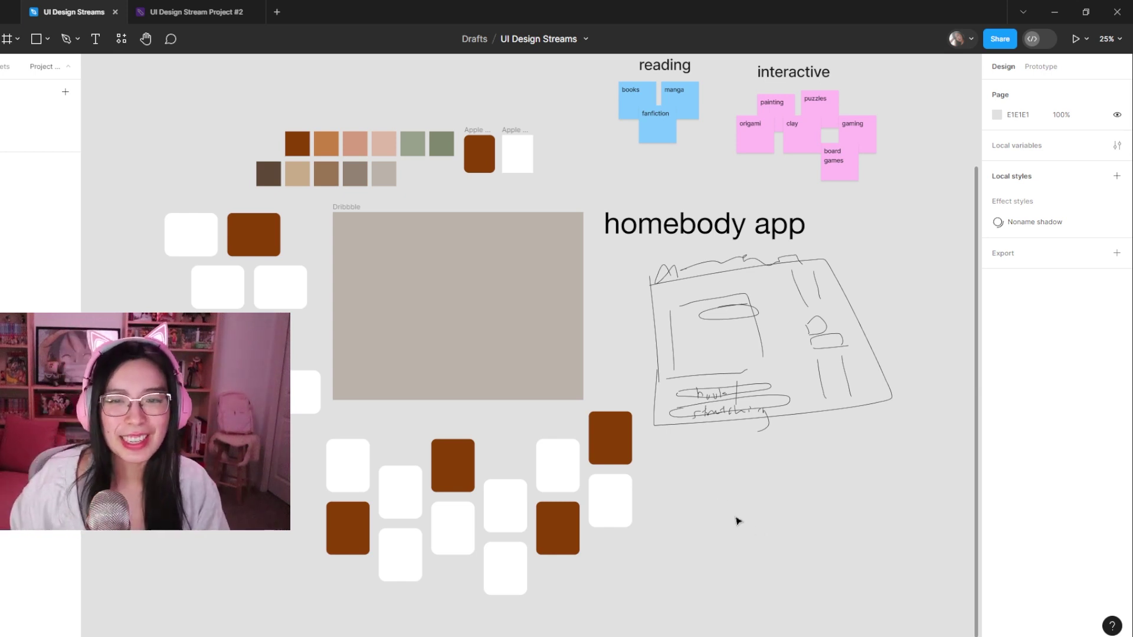
- Duplicate a brown card to the head of the fourth column and a white card above the first column
{"action": "left_click", "coordinate": [622, 447]}
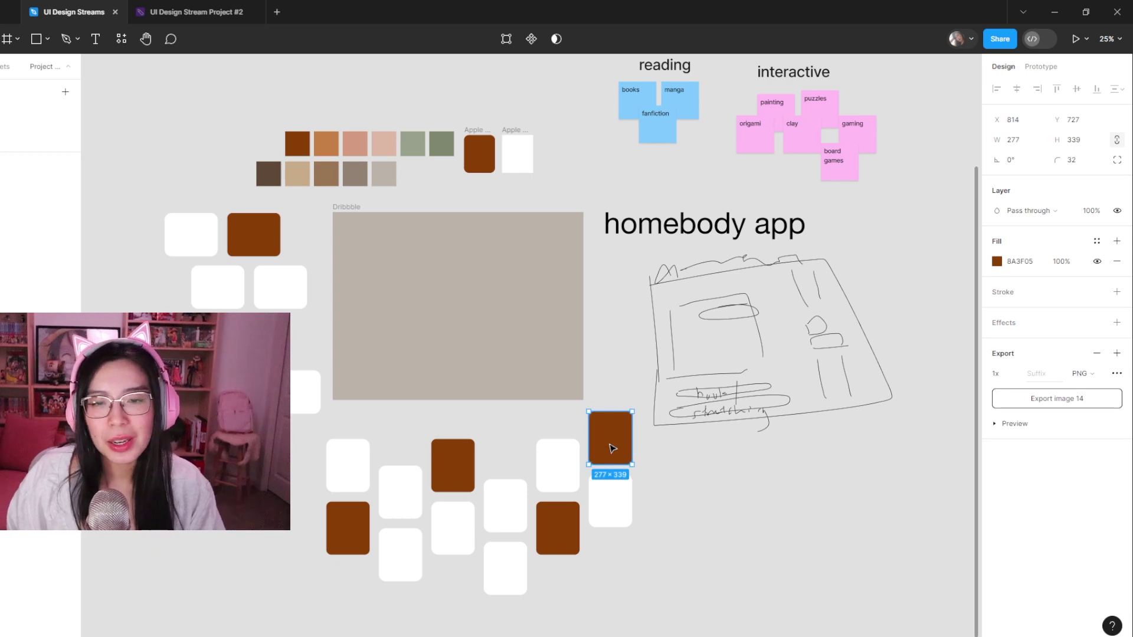
{"action": "left_click_drag", "start_coordinate": [616, 449], "coordinate": [511, 448]}
{"action": "left_click", "coordinate": [347, 466]}
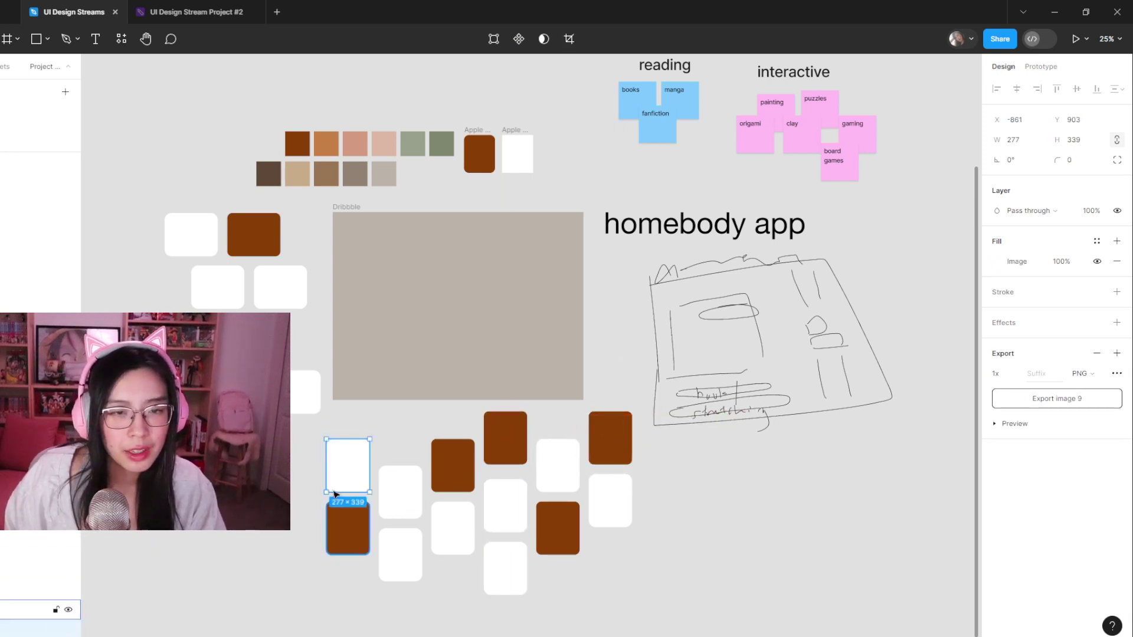
{"action": "left_click_drag", "start_coordinate": [346, 470], "coordinate": [353, 416]}
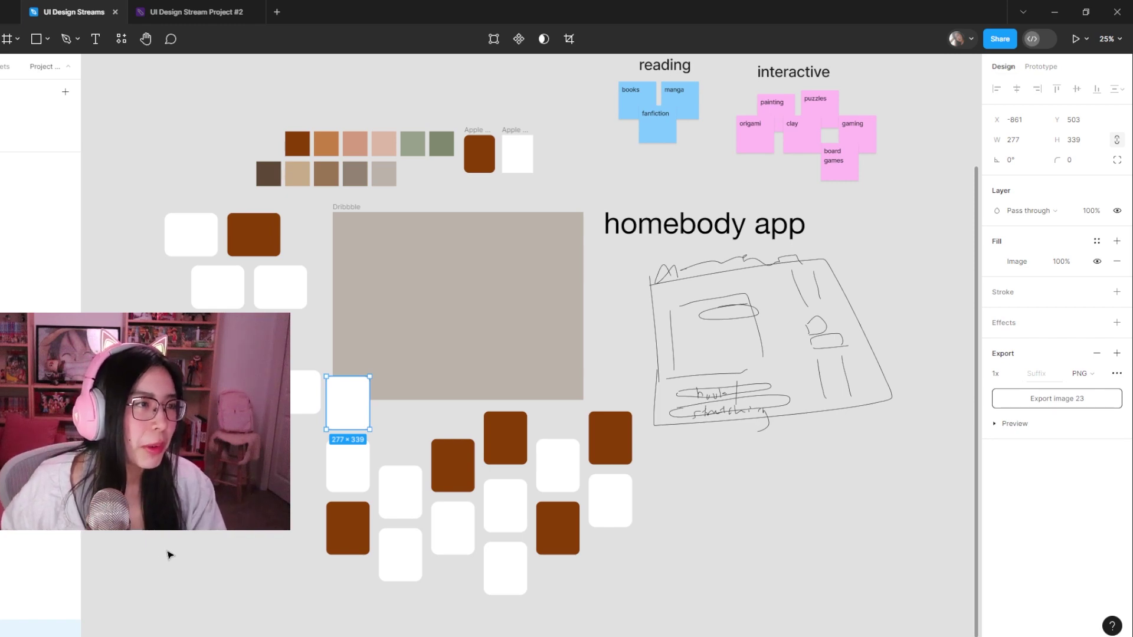
{"action": "left_click", "coordinate": [655, 518]}
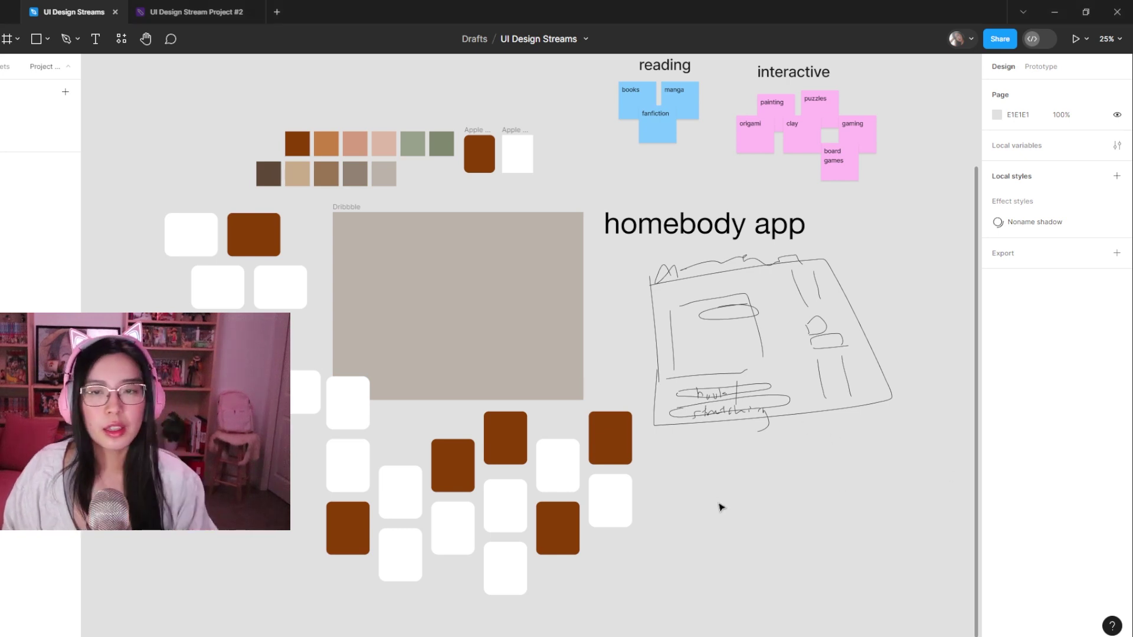
- Select all the upright cards and move them down clear of the Dribbble frame, in line with its left edge
{"action": "left_click", "coordinate": [355, 408]}
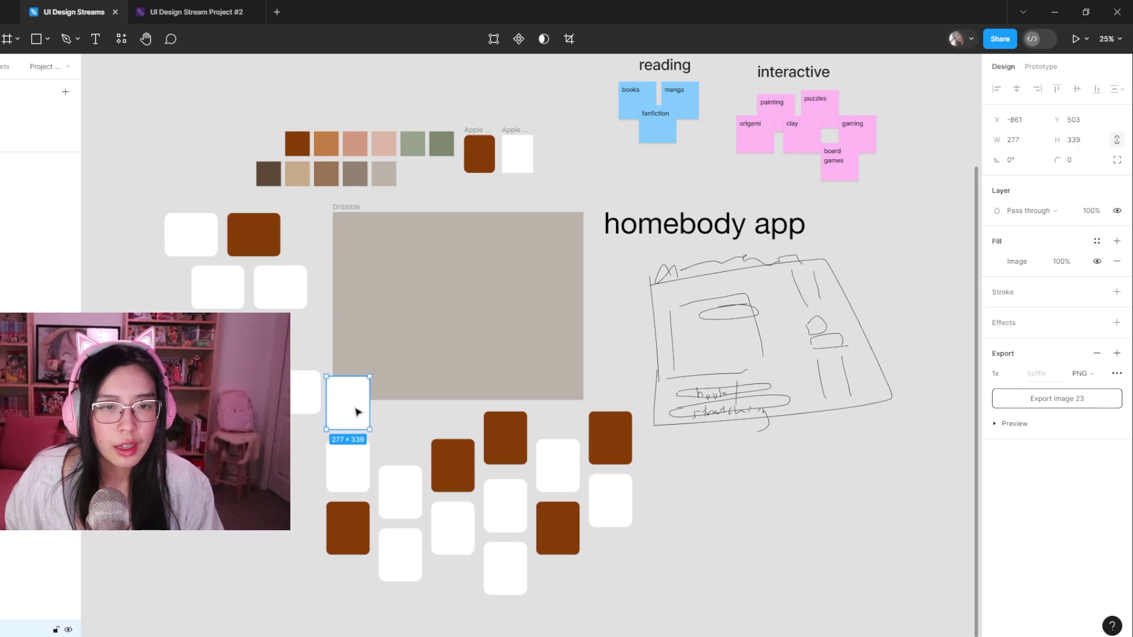
{"action": "left_click", "coordinate": [317, 425]}
{"action": "left_click", "coordinate": [618, 597]}
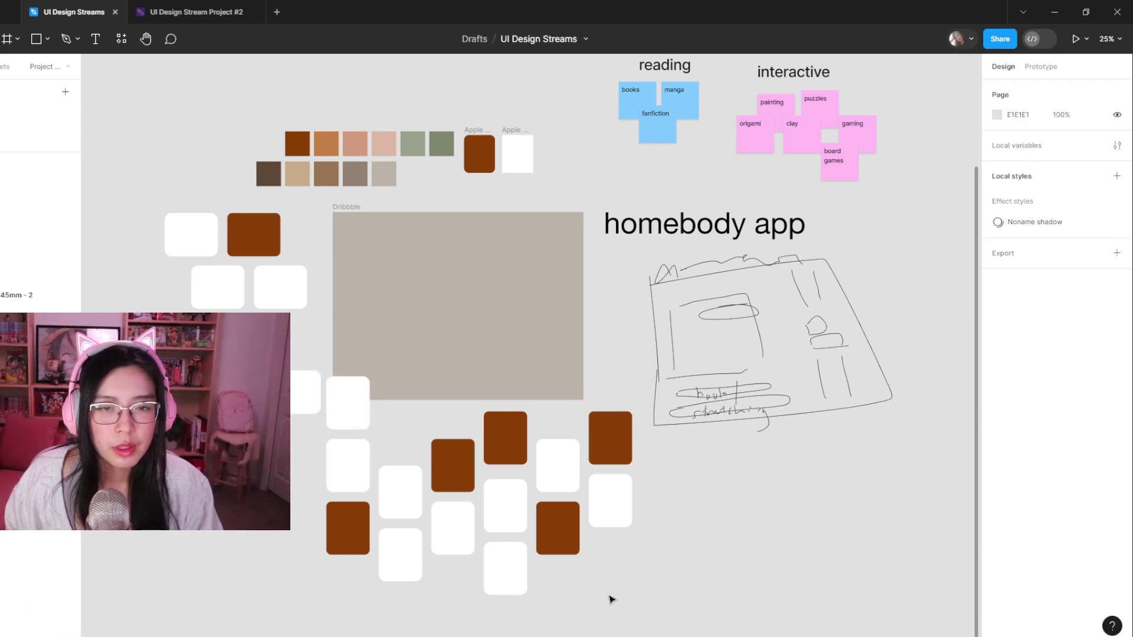
{"action": "left_click_drag", "start_coordinate": [642, 594], "coordinate": [323, 327]}
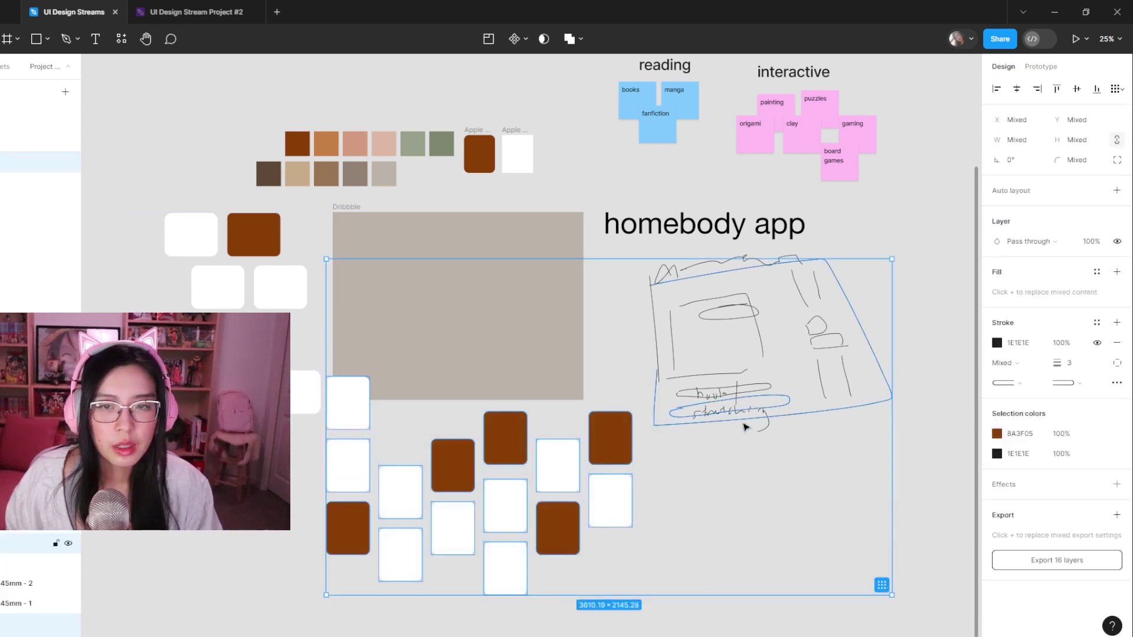
{"action": "left_click", "coordinate": [683, 527]}
{"action": "left_click_drag", "start_coordinate": [634, 613], "coordinate": [324, 380]}
{"action": "mouse_move", "coordinate": [423, 530]}
{"action": "left_mouse_down"}
{"action": "mouse_move", "coordinate": [445, 369]}
{"action": "mouse_move", "coordinate": [478, 516]}
{"action": "mouse_move", "coordinate": [436, 538]}
{"action": "left_mouse_up"}
{"action": "scroll", "coordinate": [405, 354], "scroll_direction": "up", "scroll_amount": 5}
{"action": "scroll", "coordinate": [464, 372], "scroll_direction": "up", "scroll_amount": 2}
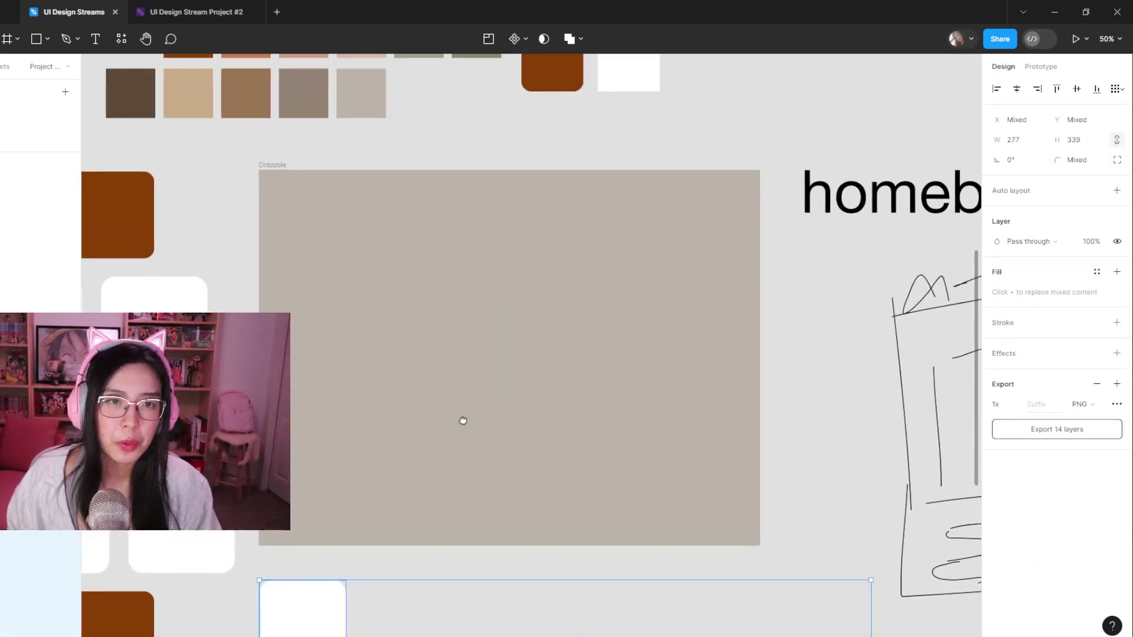
{"action": "left_click", "coordinate": [866, 155]}
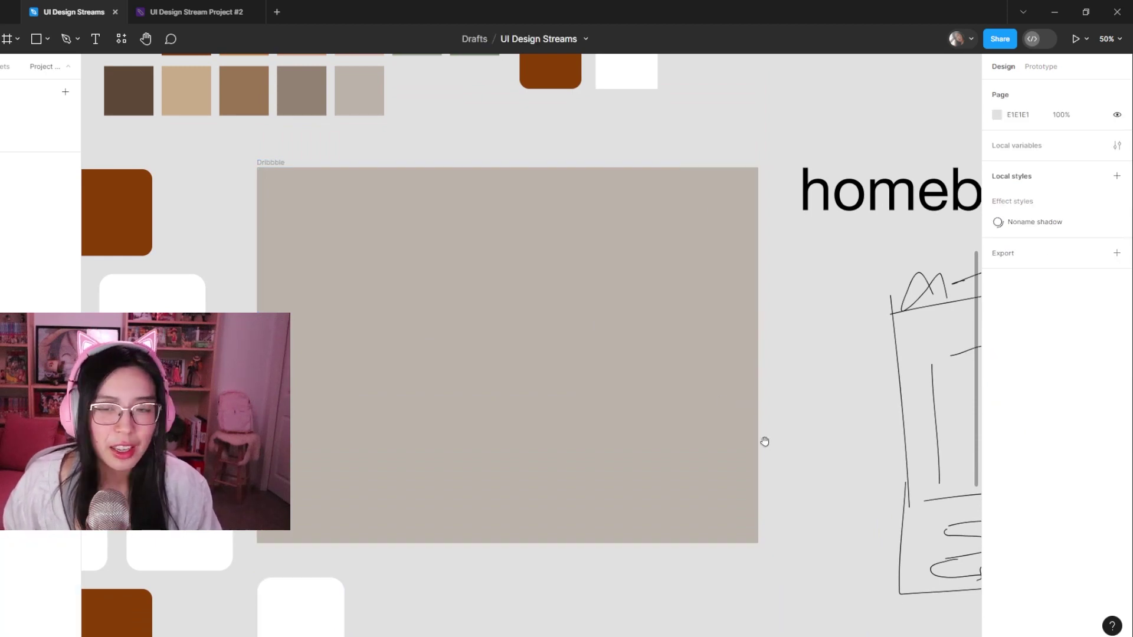
- Move the white card above the first column into the Dribbble frame's upper-left area and rotate it 15°
{"action": "left_click_drag", "start_coordinate": [756, 425], "coordinate": [715, 339]}
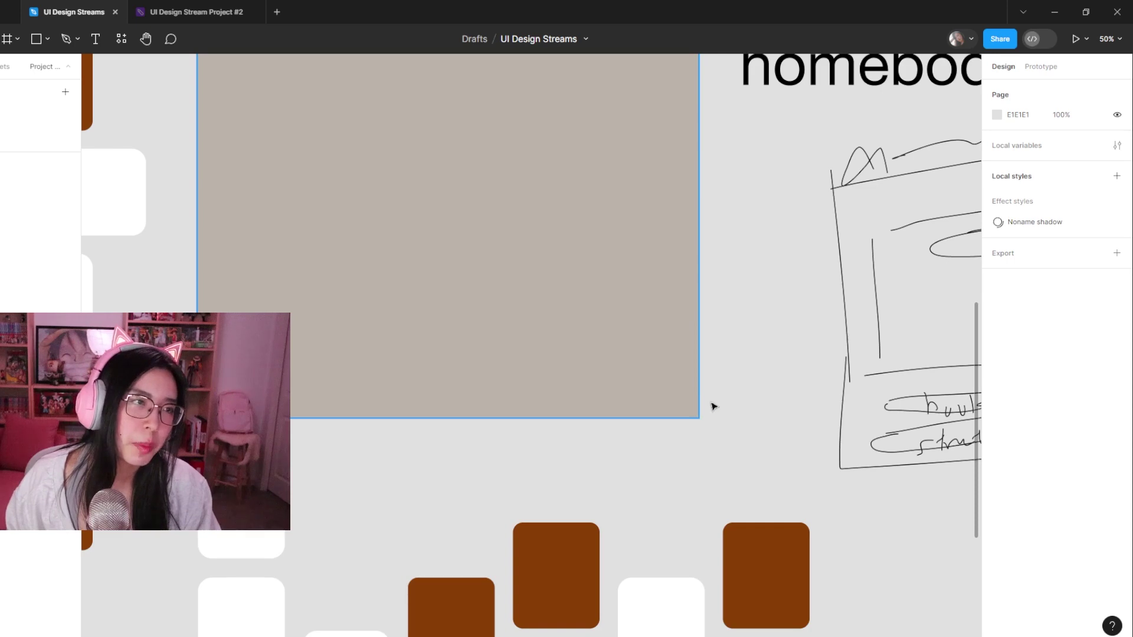
{"action": "left_click_drag", "start_coordinate": [668, 501], "coordinate": [703, 374]}
{"action": "scroll", "coordinate": [716, 397], "scroll_direction": "up", "scroll_amount": 3}
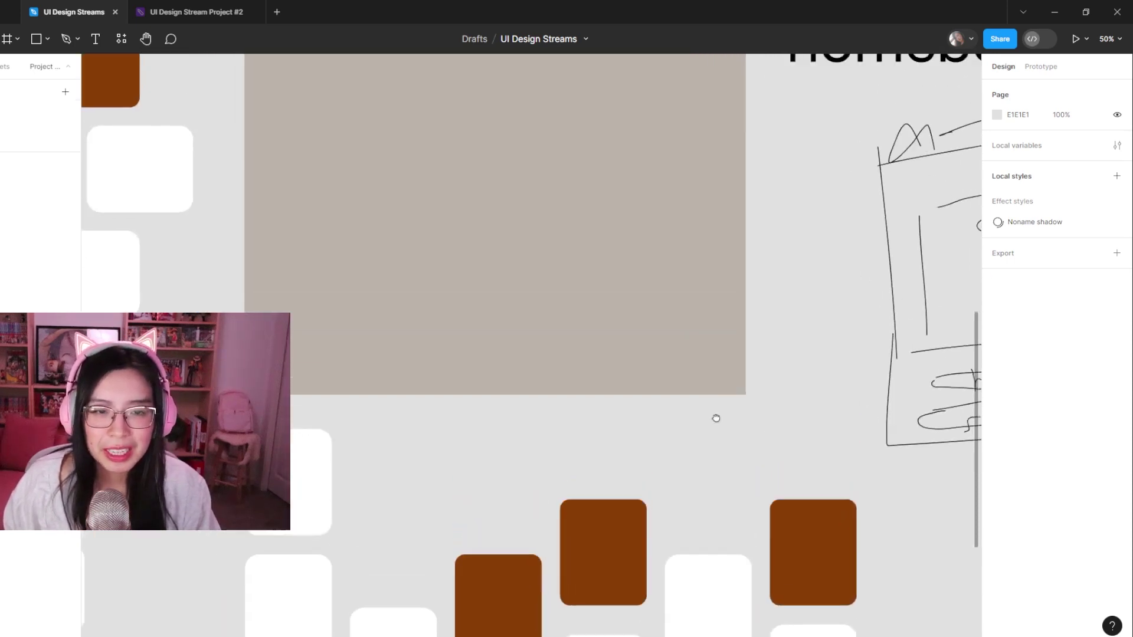
{"action": "left_click", "coordinate": [325, 541]}
{"action": "left_click_drag", "start_coordinate": [325, 541], "coordinate": [350, 186]}
{"action": "left_click_drag", "start_coordinate": [429, 225], "coordinate": [462, 364]}
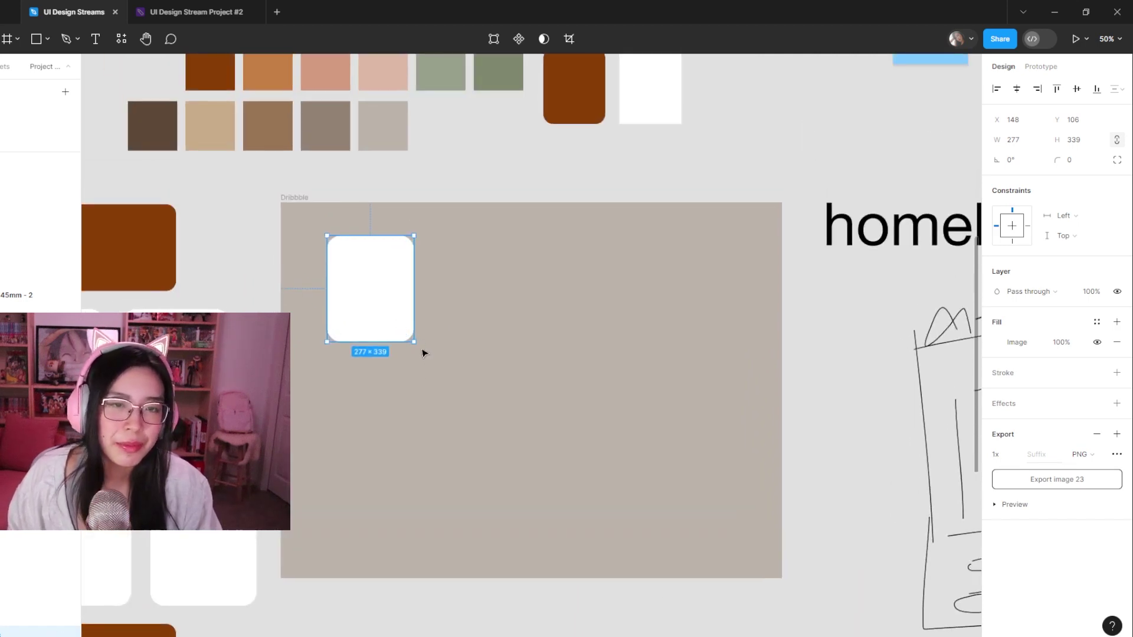
{"action": "left_click_drag", "start_coordinate": [429, 331], "coordinate": [431, 330]}
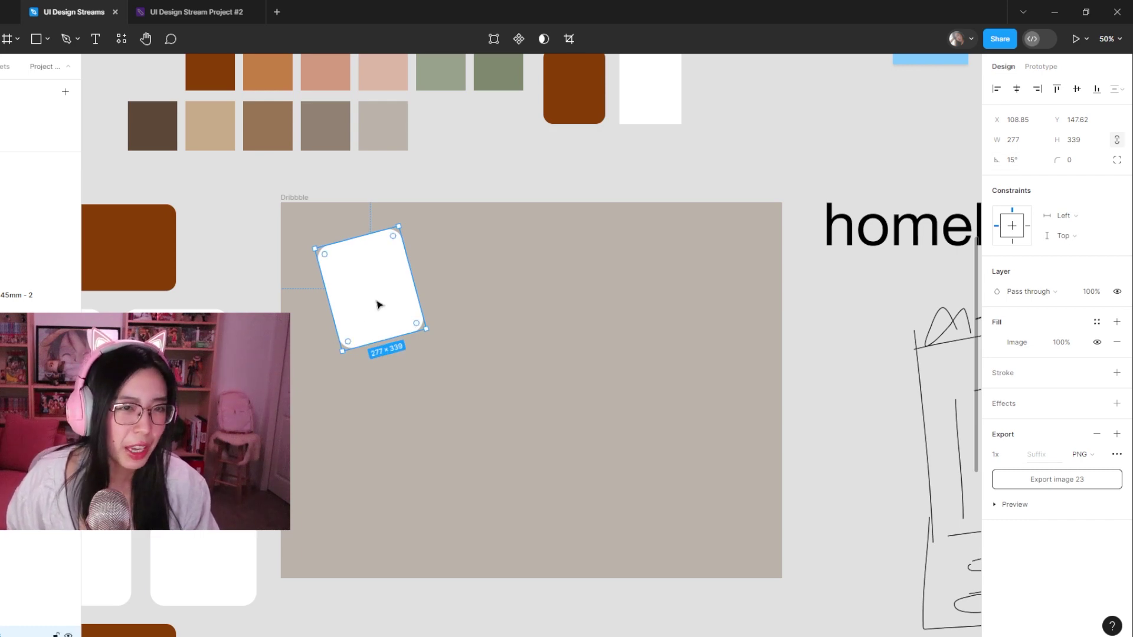
- Duplicate the tilted white card to its upper right and set the horizontal spacing between the two to 0
{"action": "left_click_drag", "start_coordinate": [399, 311], "coordinate": [429, 295]}
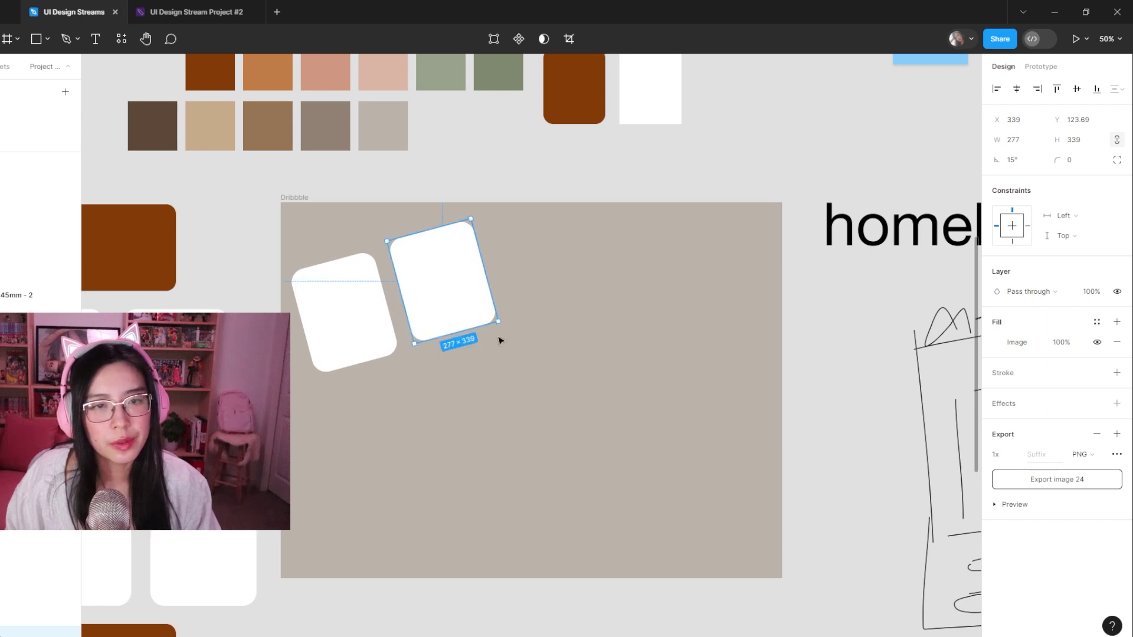
{"action": "key", "text": "ctrl+a"}
{"action": "left_click", "coordinate": [1017, 183]}
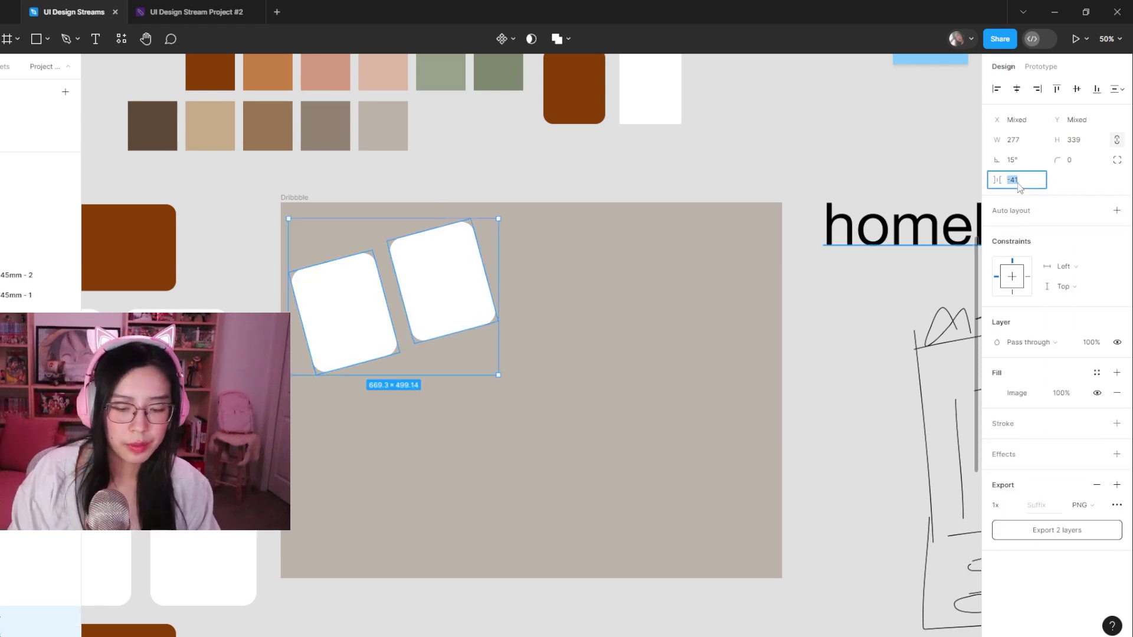
{"action": "type", "text": "0"}
{"action": "key", "text": "Return"}
- Set both white cards' rotation to 0° and place them level, closer together in the Dribbble frame
{"action": "left_click", "coordinate": [1033, 165]}
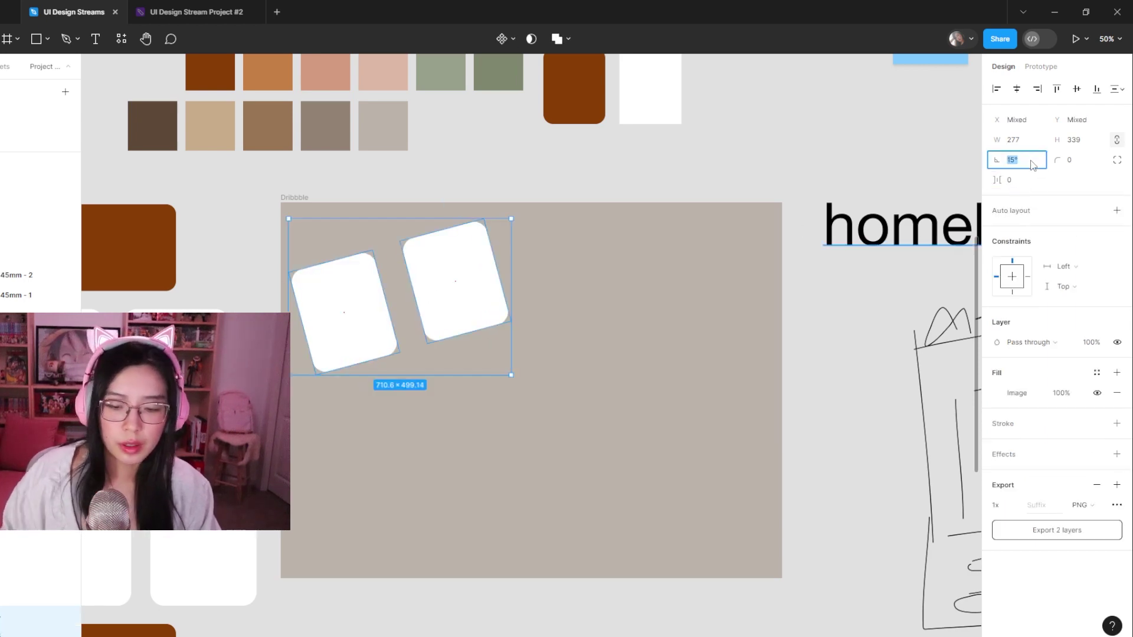
{"action": "type", "text": "0"}
{"action": "key", "text": "Return"}
{"action": "mouse_move", "coordinate": [452, 326]}
{"action": "left_mouse_down"}
{"action": "mouse_move", "coordinate": [447, 362]}
{"action": "mouse_move", "coordinate": [387, 460]}
{"action": "mouse_move", "coordinate": [445, 331]}
{"action": "left_mouse_up"}
- Delete the two white cards from the Dribbble frame
{"action": "left_click", "coordinate": [375, 336]}
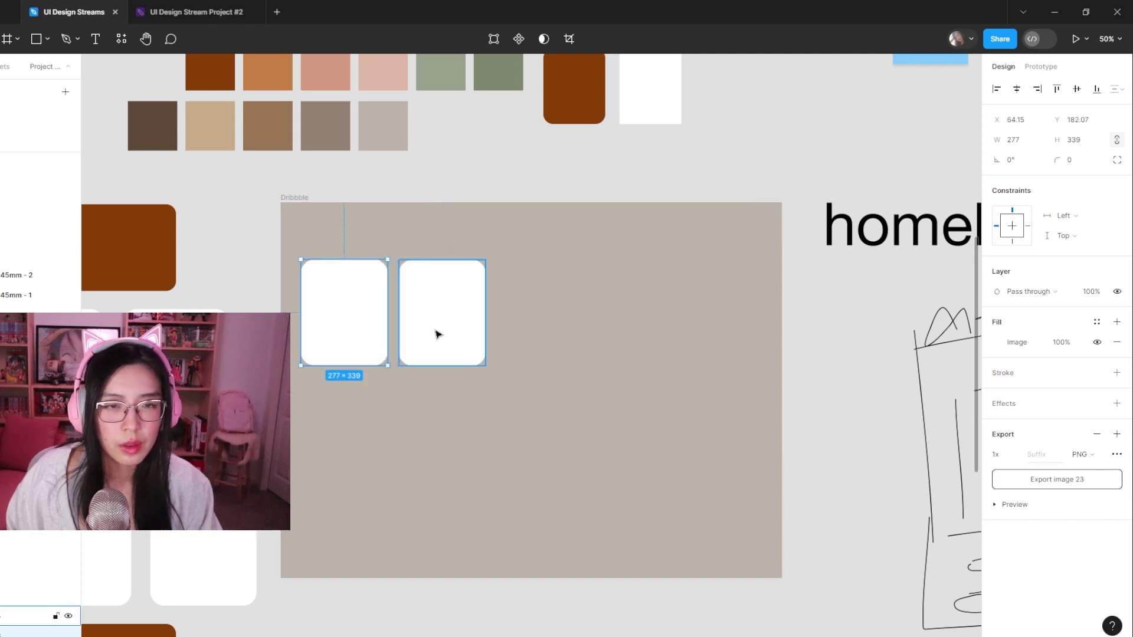
{"action": "left_click", "coordinate": [434, 331], "text": "shift"}
{"action": "key", "text": "Delete"}
- Place a copy of the first column's white card and the second column's upper white card side by side above the card grid
{"action": "key", "text": "minus"}
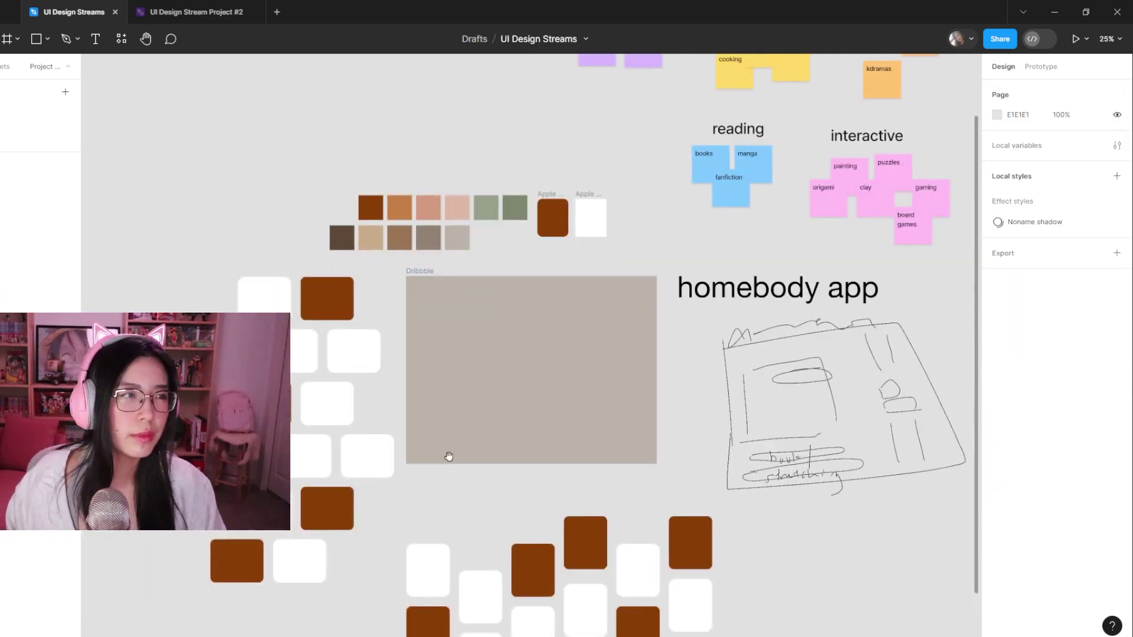
{"action": "scroll", "coordinate": [448, 455], "scroll_direction": "down", "scroll_amount": 5}
{"action": "left_click", "coordinate": [472, 381]}
{"action": "scroll", "coordinate": [501, 465], "scroll_direction": "up", "scroll_amount": 2}
{"action": "scroll", "coordinate": [501, 465], "scroll_direction": "left", "scroll_amount": 1}
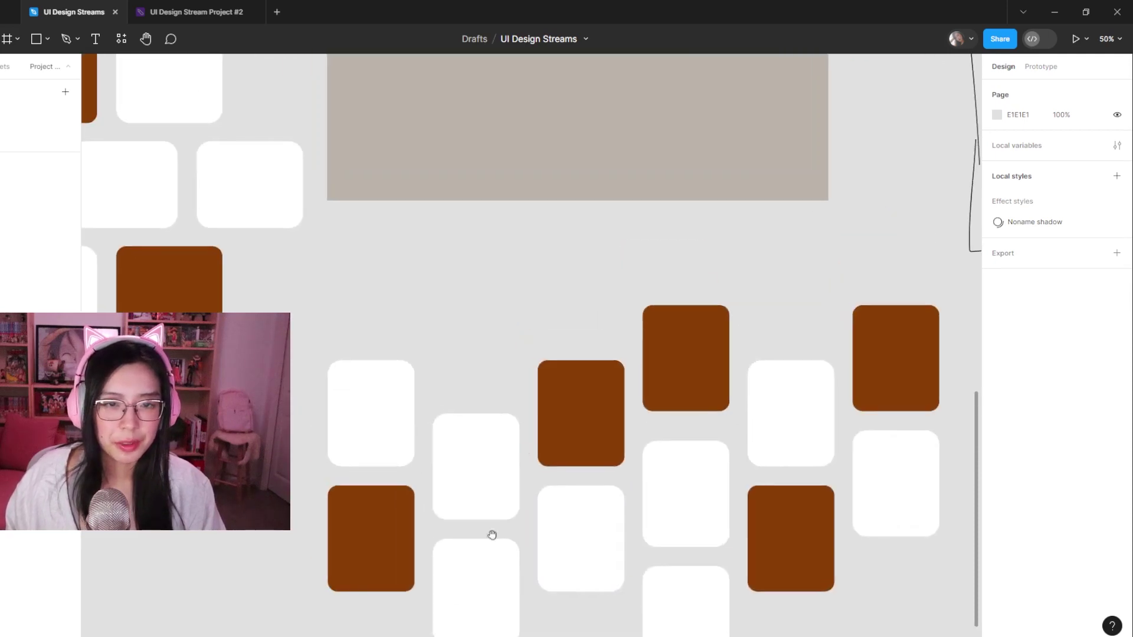
{"action": "left_click", "coordinate": [374, 405]}
{"action": "key", "text": "ctrl+v"}
{"action": "left_click", "coordinate": [483, 497]}
{"action": "left_click_drag", "start_coordinate": [466, 472], "coordinate": [468, 308]}
- Adjust the horizontal gap between the two white cards below the Dribbble frame to 32
{"action": "key", "text": "alt"}
{"action": "key", "text": "alt"}
{"action": "key", "text": "Right"}
{"action": "key", "text": "Right"}
{"action": "key", "text": "Right"}
{"action": "key", "text": "Right"}
{"action": "key", "text": "Right"}
{"action": "key", "text": "Right"}
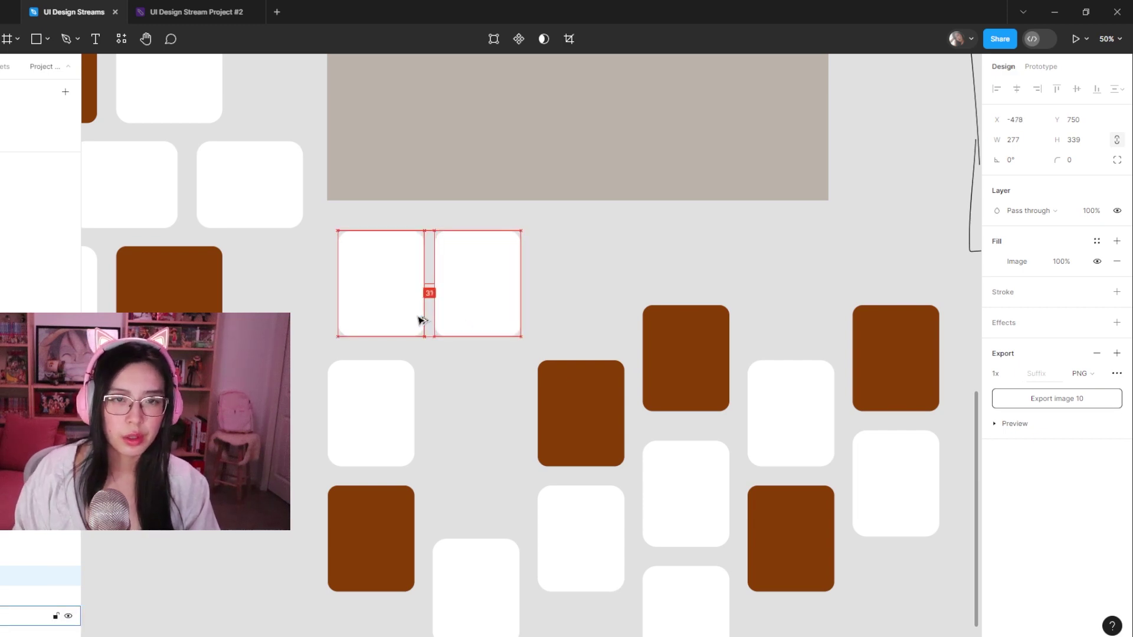
{"action": "left_click_drag", "start_coordinate": [607, 285], "coordinate": [557, 506]}
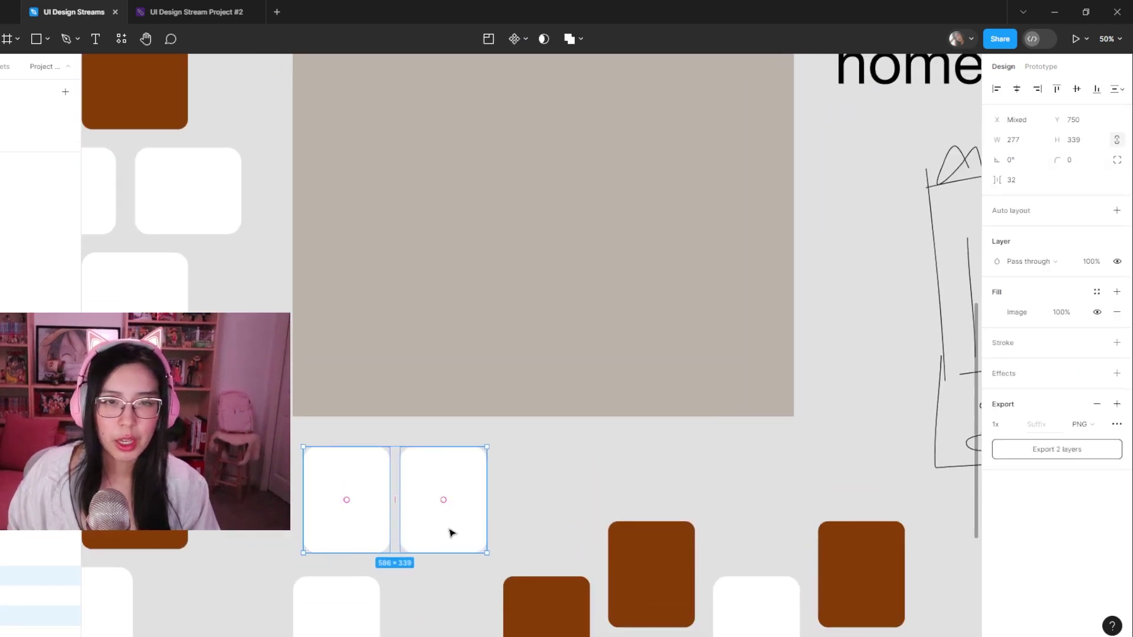
{"action": "left_click", "coordinate": [510, 526]}
- Delete the landscape cards beside the Dribbble frame and the old upright card grid, keeping the two spaced white cards
{"action": "left_click_drag", "start_coordinate": [459, 583], "coordinate": [408, 303]}
{"action": "left_click_drag", "start_coordinate": [201, 360], "coordinate": [136, 212]}
{"action": "key", "text": "Delete"}
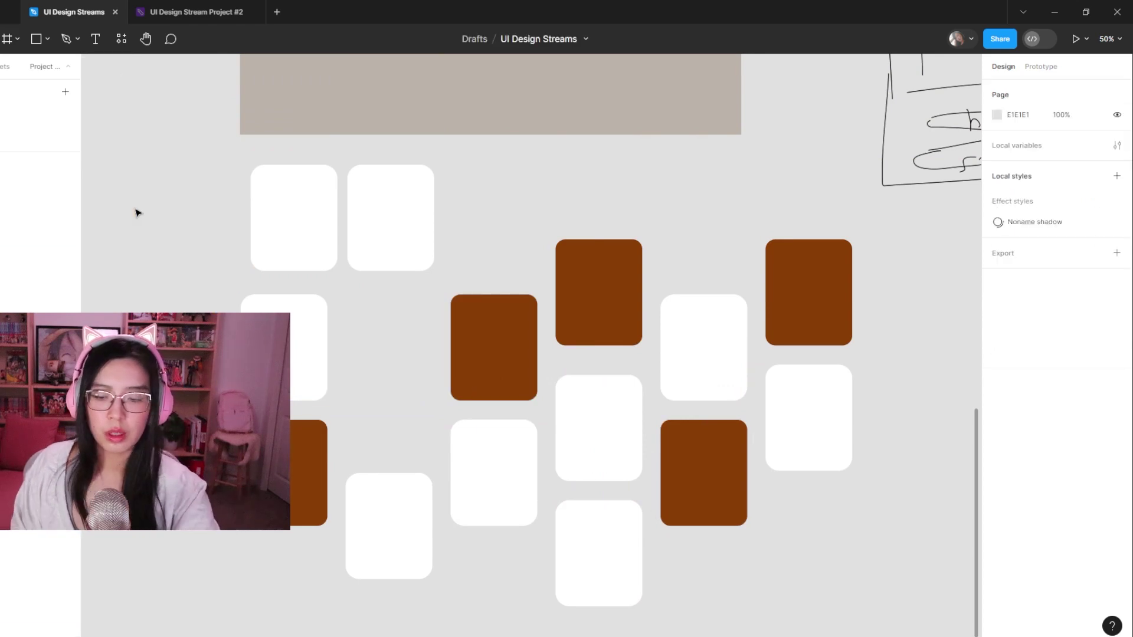
{"action": "left_click_drag", "start_coordinate": [144, 329], "coordinate": [907, 567]}
{"action": "key", "text": "Delete"}
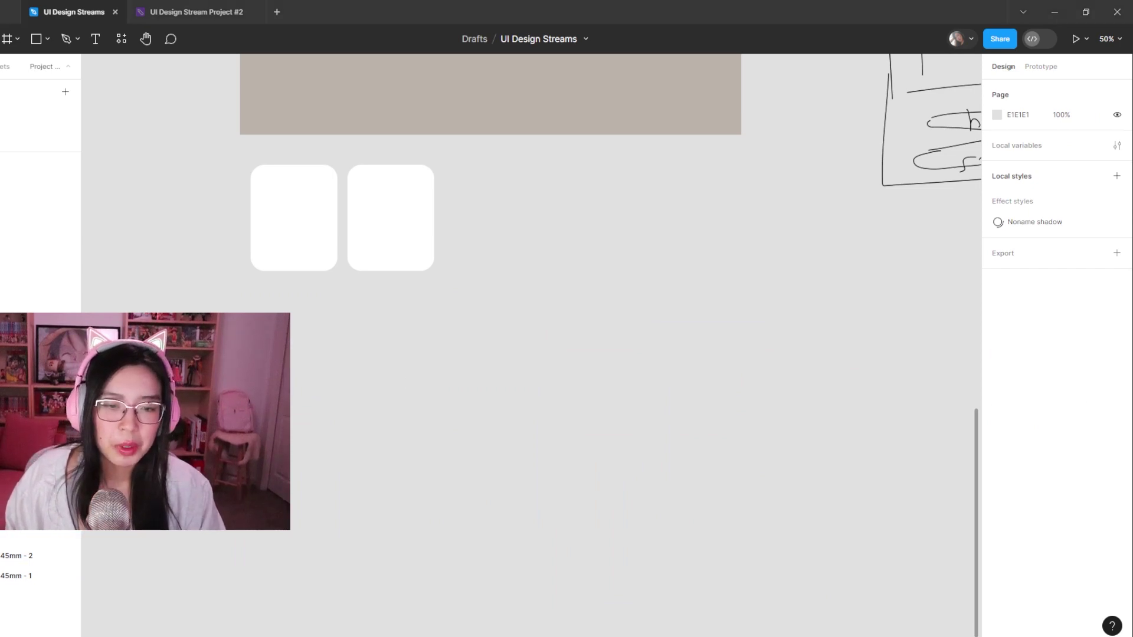
- Switch to the Dribbble apple watch results in the browser and examine the shots for ways to arrange watch screens
{"action": "mouse_move", "coordinate": [394, 631]}
{"action": "left_click", "coordinate": [525, 608]}
{"action": "scroll", "coordinate": [485, 509], "scroll_direction": "up", "scroll_amount": 4}
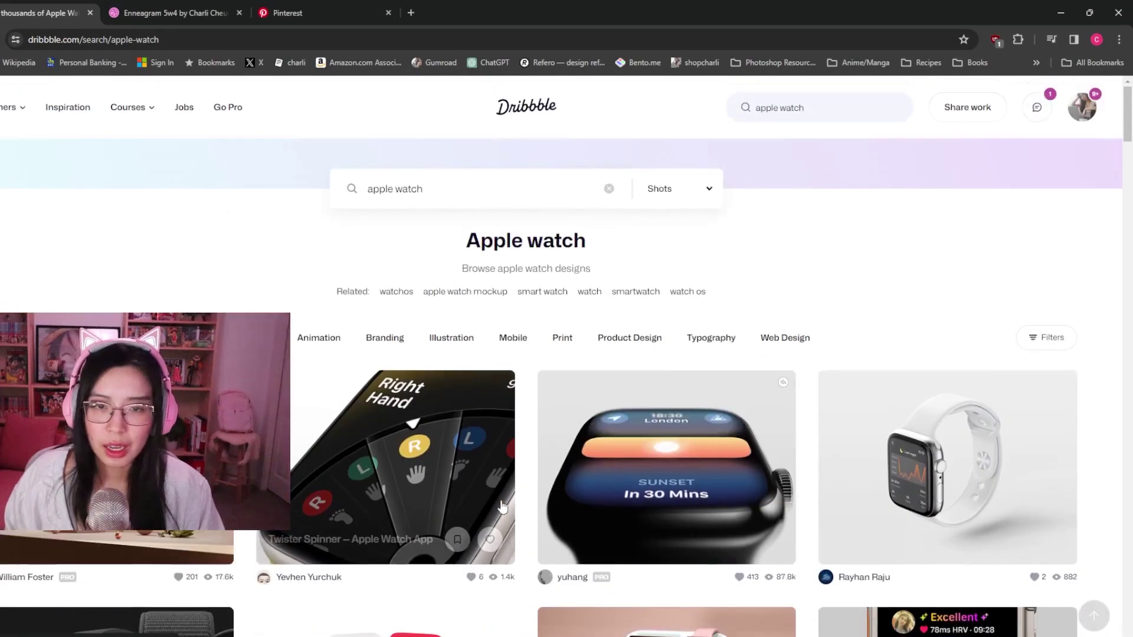
{"action": "scroll", "coordinate": [495, 507], "scroll_direction": "down", "scroll_amount": 15}
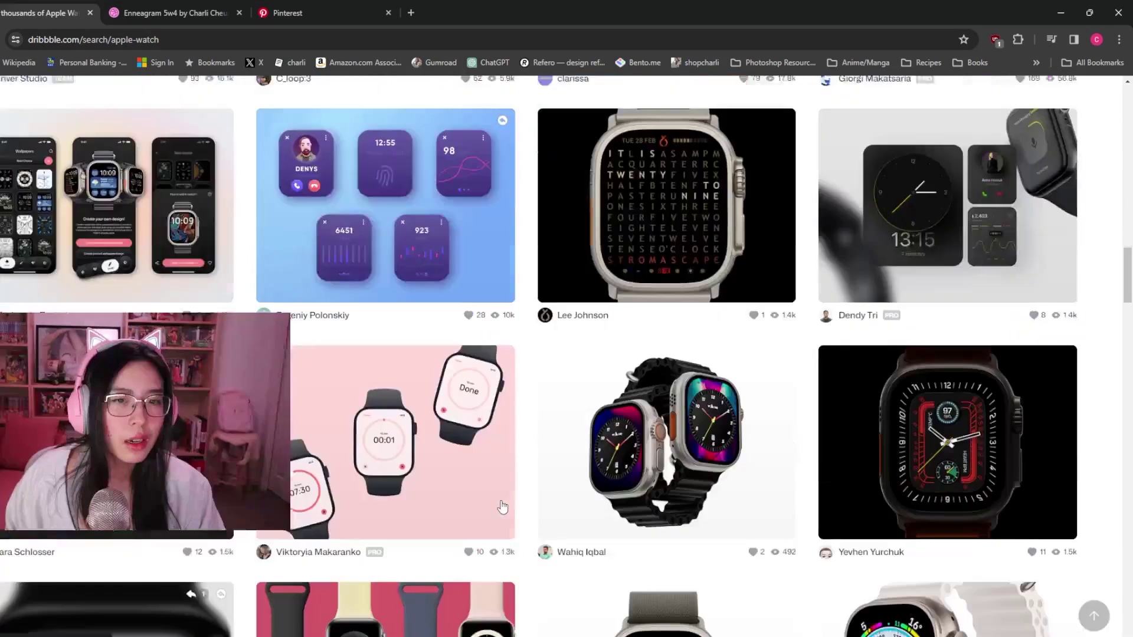
{"action": "scroll", "coordinate": [502, 507], "scroll_direction": "up", "scroll_amount": 4}
{"action": "scroll", "coordinate": [502, 508], "scroll_direction": "down", "scroll_amount": 13}
{"action": "mouse_move", "coordinate": [502, 507]}
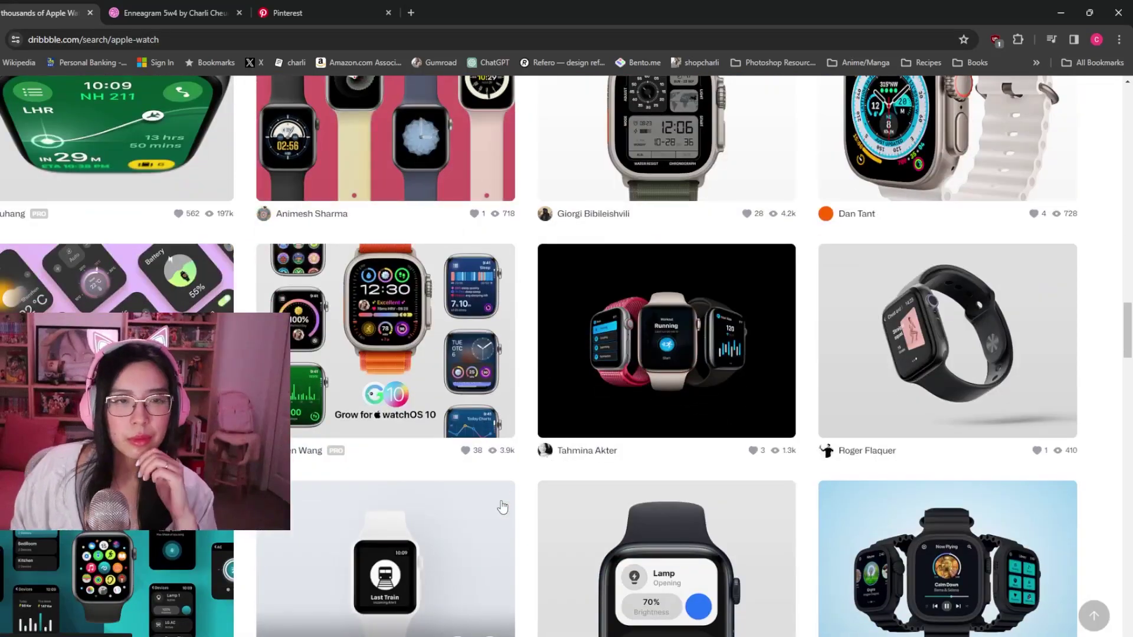
{"action": "scroll", "coordinate": [503, 507], "scroll_direction": "down", "scroll_amount": 10}
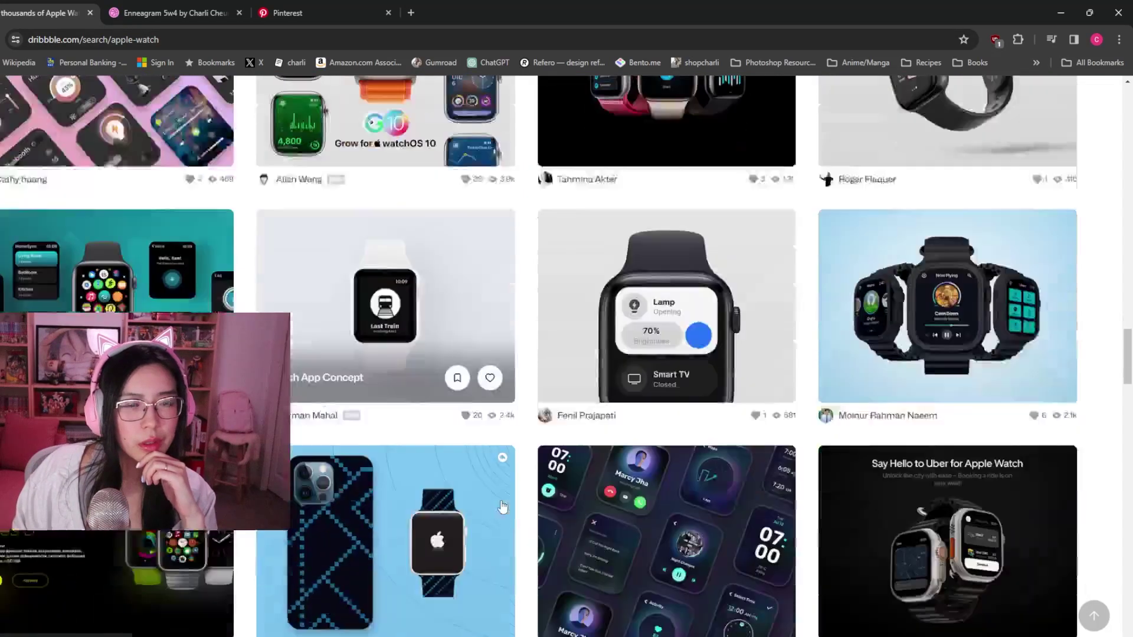
{"action": "scroll", "coordinate": [502, 508], "scroll_direction": "down", "scroll_amount": 7}
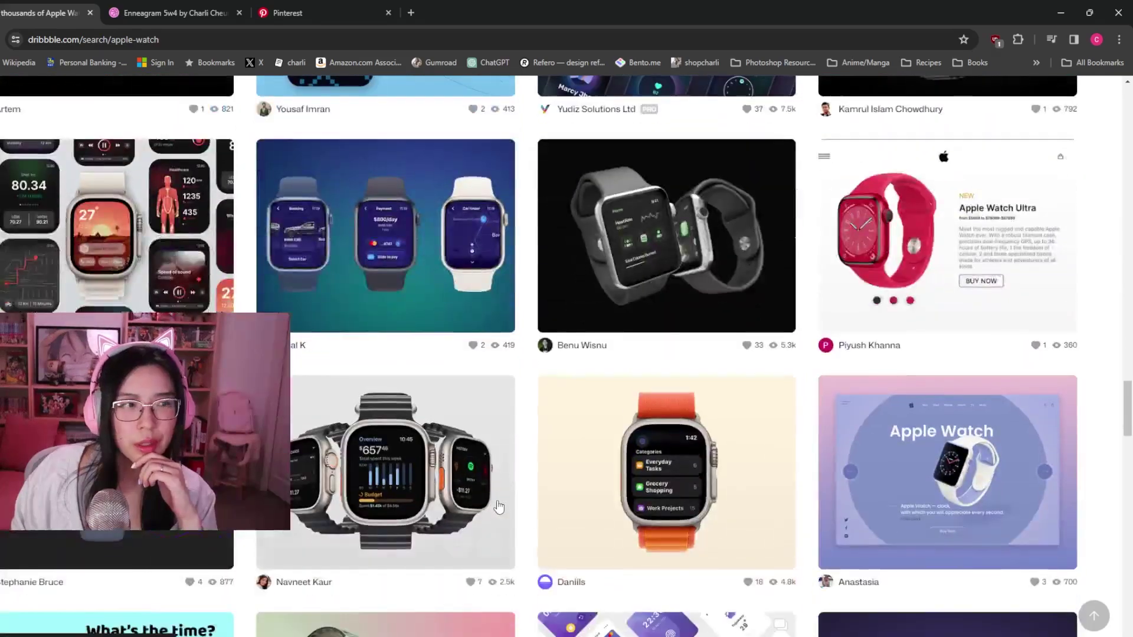
{"action": "scroll", "coordinate": [498, 506], "scroll_direction": "down", "scroll_amount": 1}
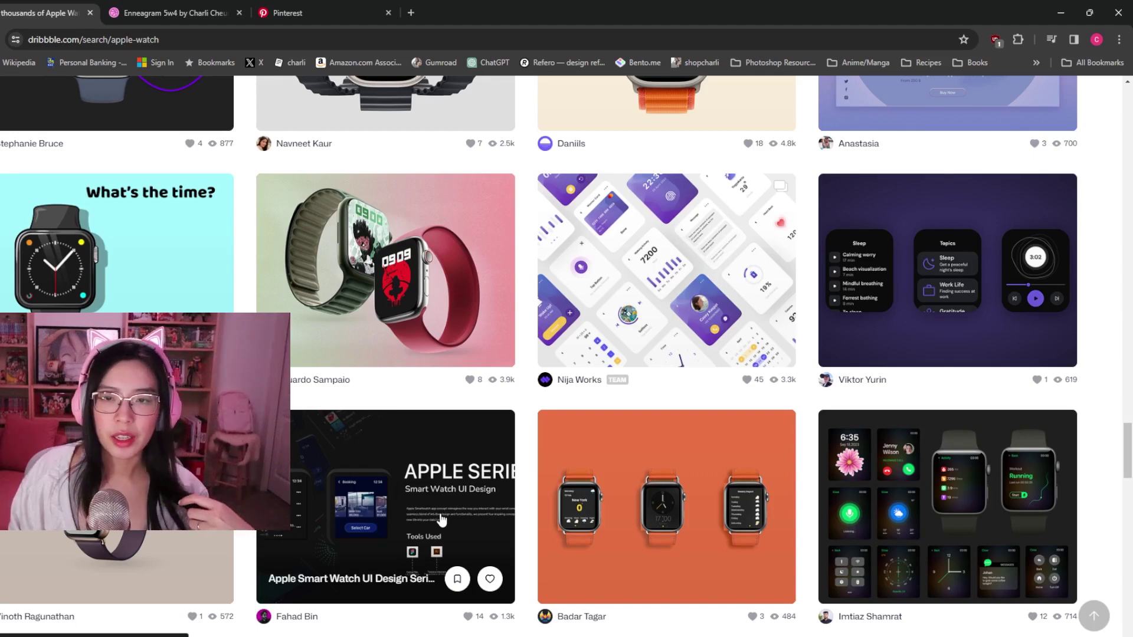
{"action": "scroll", "coordinate": [444, 516], "scroll_direction": "down", "scroll_amount": 4}
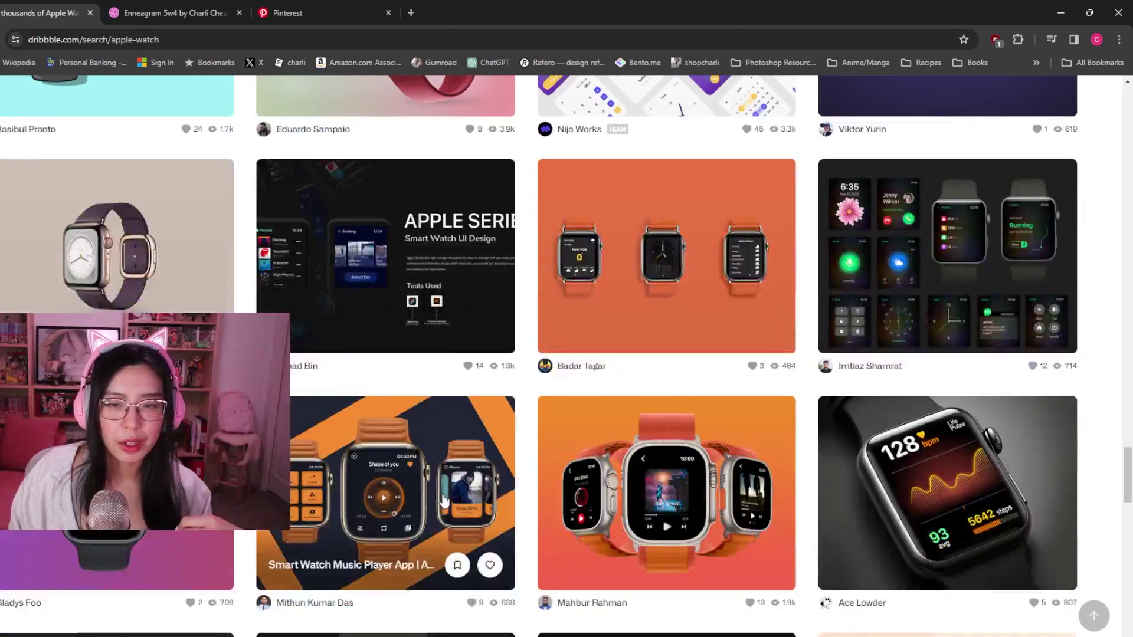
{"action": "scroll", "coordinate": [445, 511], "scroll_direction": "up", "scroll_amount": 4}
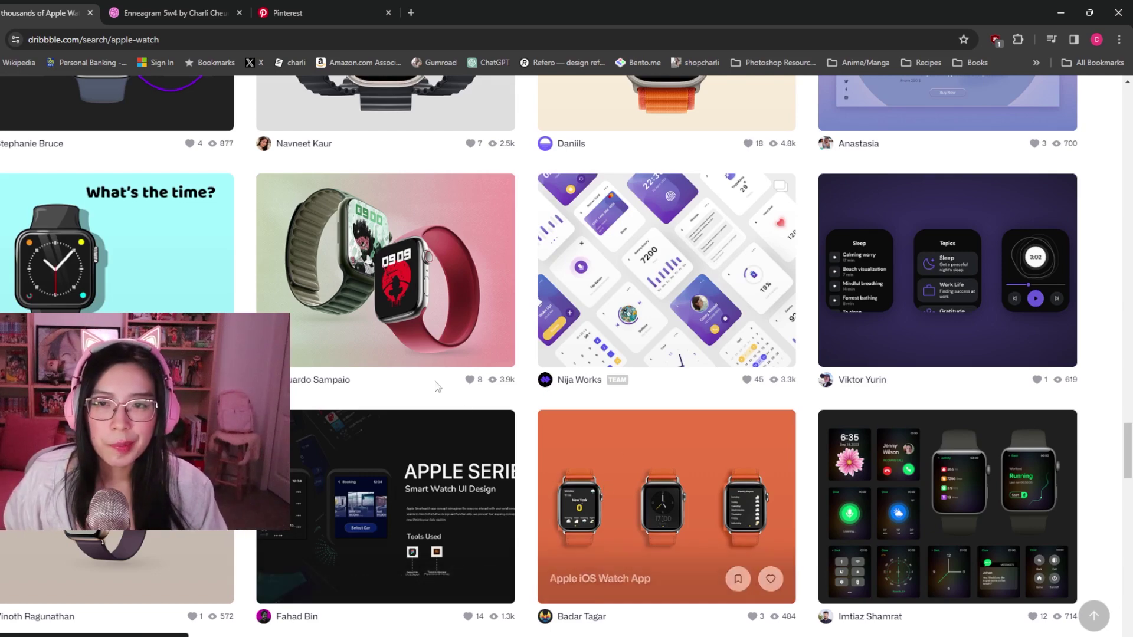
- Open the "Apple Watch UI Kit" shot from Nija Works to view its other images, and return to the "Enneagram 5w4" shot
{"action": "left_click", "coordinate": [615, 329]}
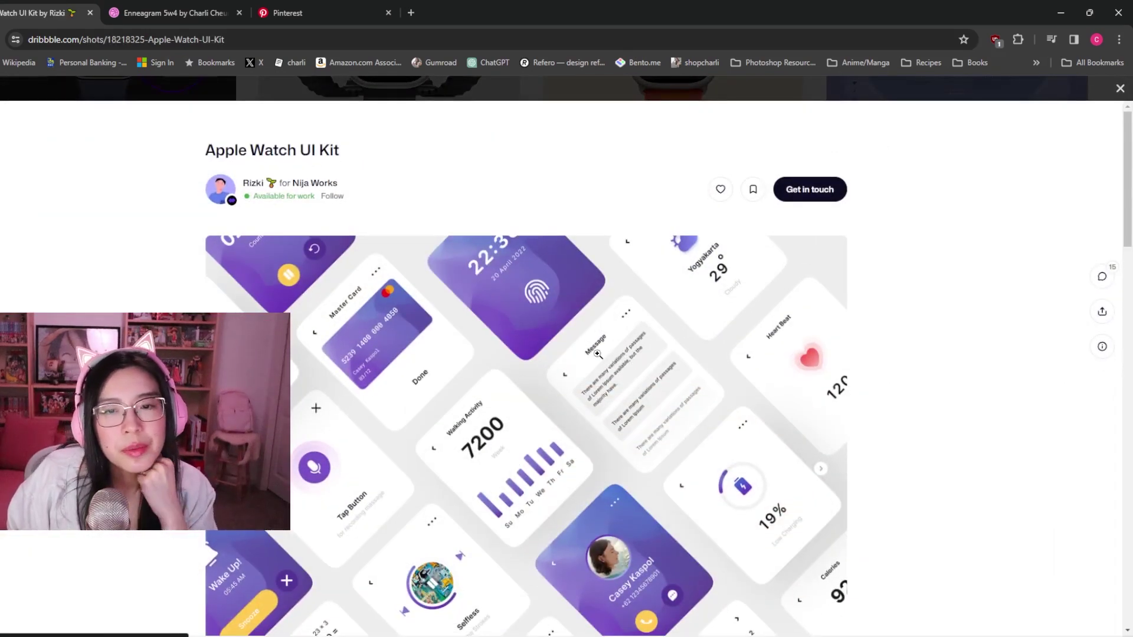
{"action": "scroll", "coordinate": [590, 345], "scroll_direction": "down", "scroll_amount": 2}
{"action": "left_click", "coordinate": [820, 344]}
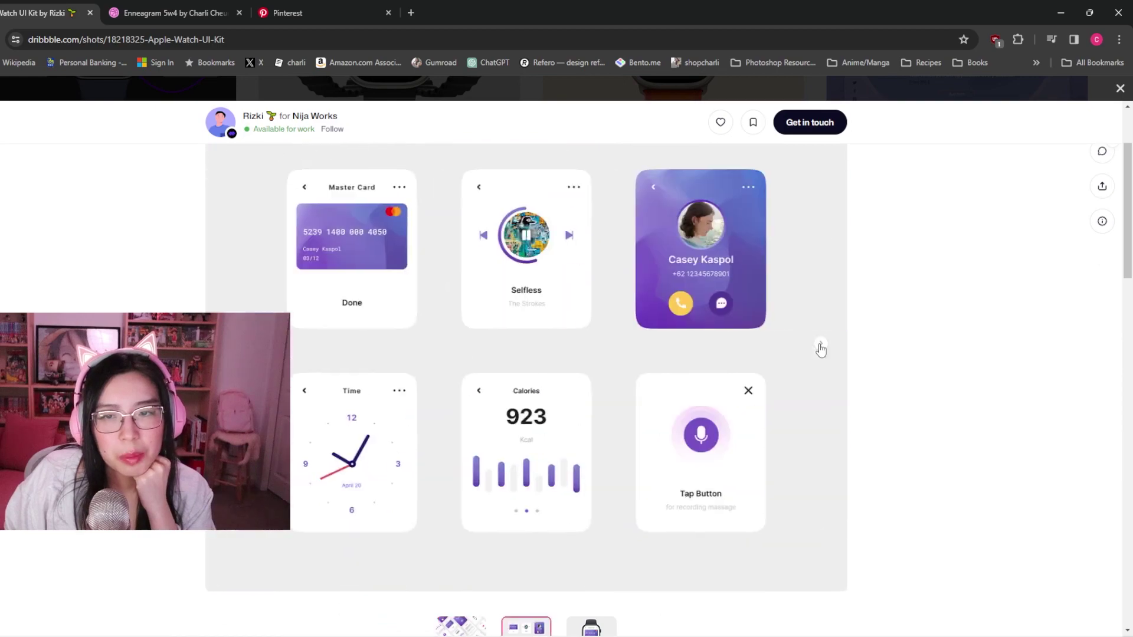
{"action": "left_click", "coordinate": [821, 345]}
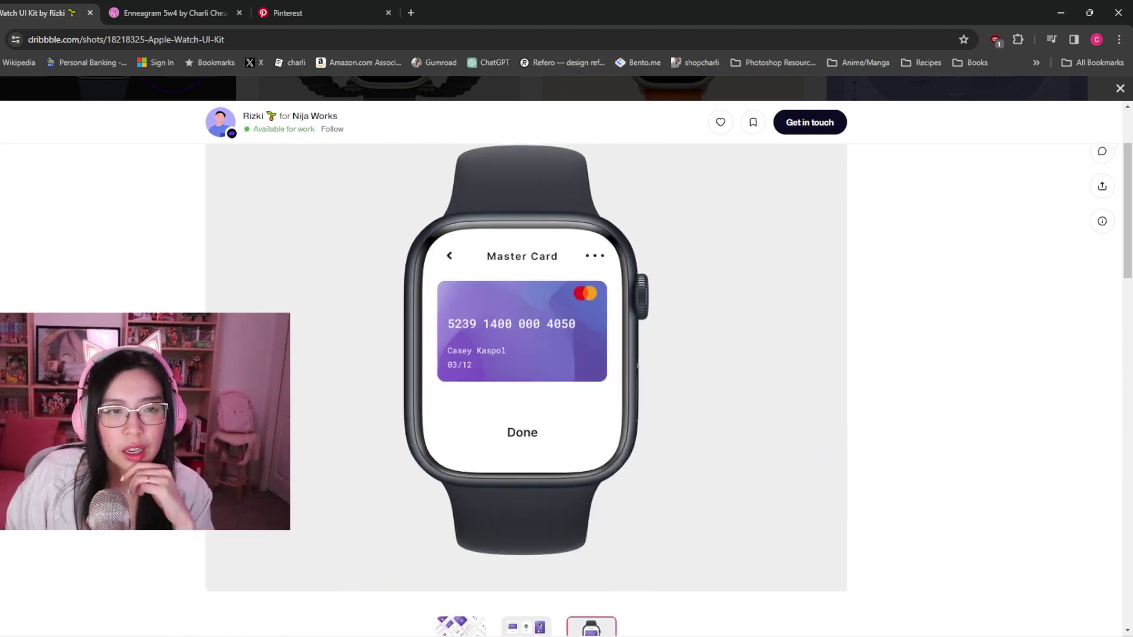
{"action": "key", "text": "ctrl+Tab"}
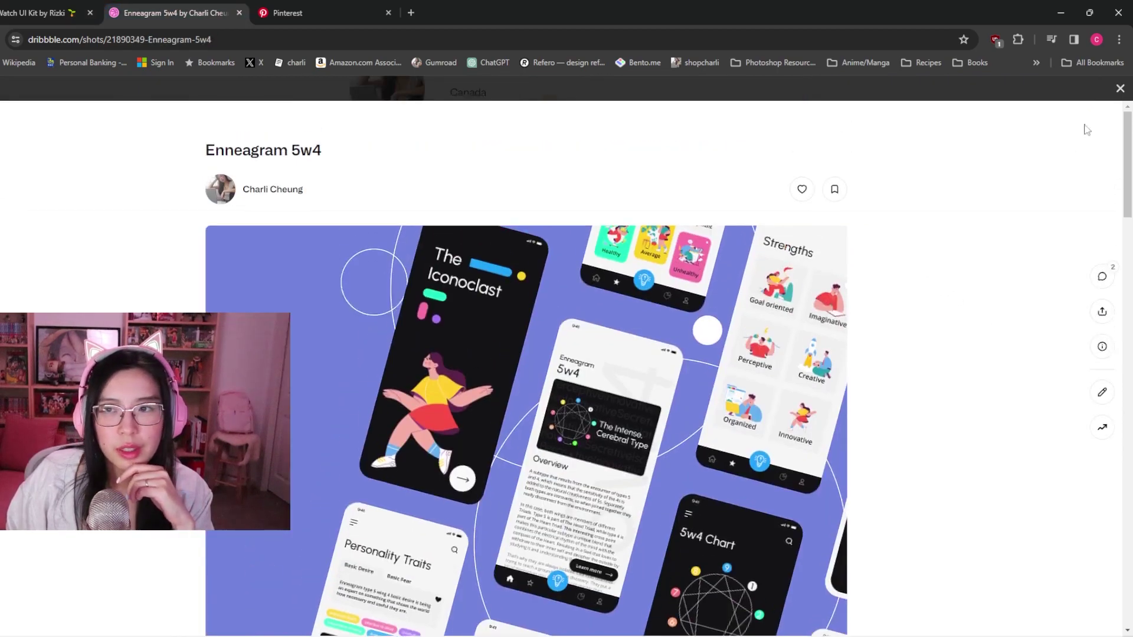
- Close the "Enneagram 5w4" shot and look through the profile's other shots for presentation layout ideas
{"action": "left_click", "coordinate": [1118, 91]}
{"action": "scroll", "coordinate": [495, 354], "scroll_direction": "down", "scroll_amount": 5}
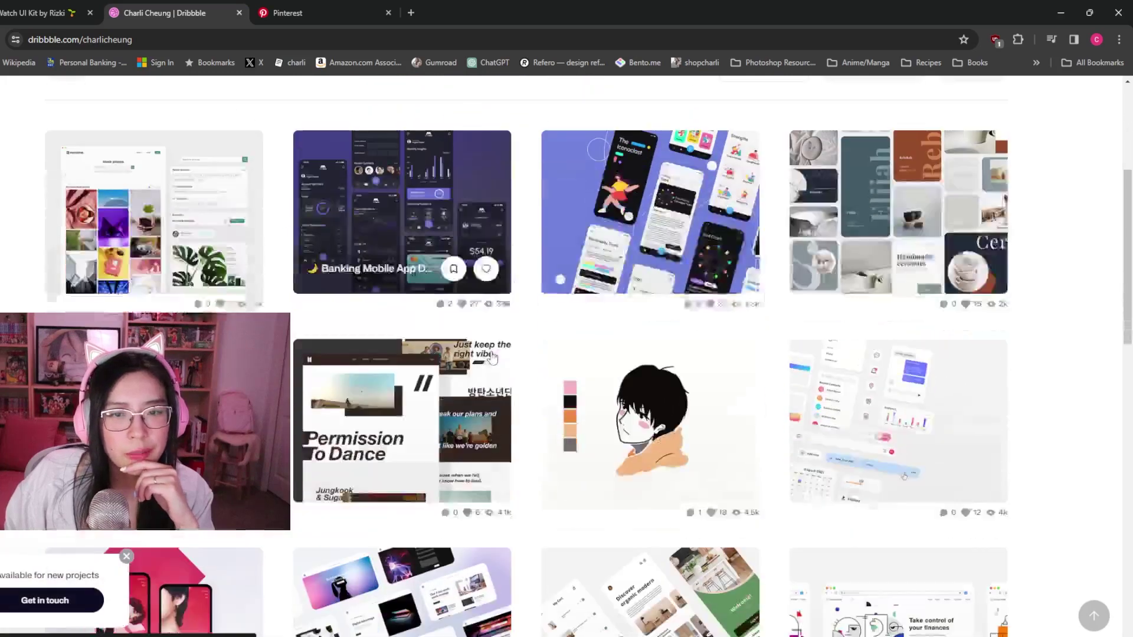
{"action": "scroll", "coordinate": [492, 354], "scroll_direction": "up", "scroll_amount": 4}
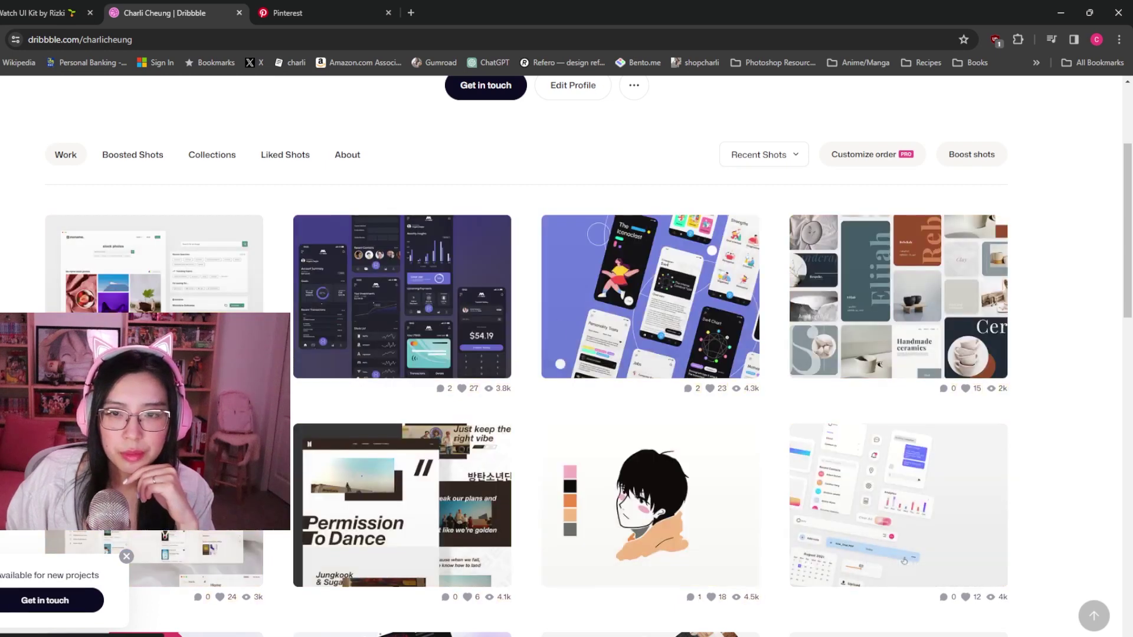
{"action": "mouse_move", "coordinate": [830, 497]}
{"action": "scroll", "coordinate": [1054, 354], "scroll_direction": "up", "scroll_amount": 2}
{"action": "scroll", "coordinate": [1054, 354], "scroll_direction": "down", "scroll_amount": 2}
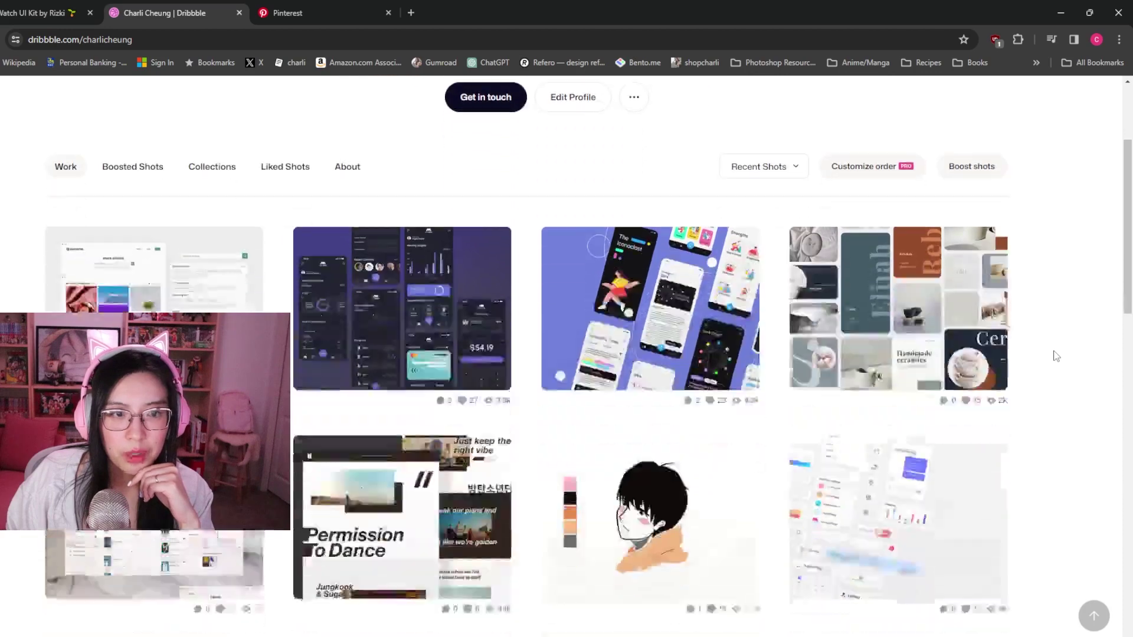
{"action": "scroll", "coordinate": [544, 210], "scroll_direction": "up", "scroll_amount": 2}
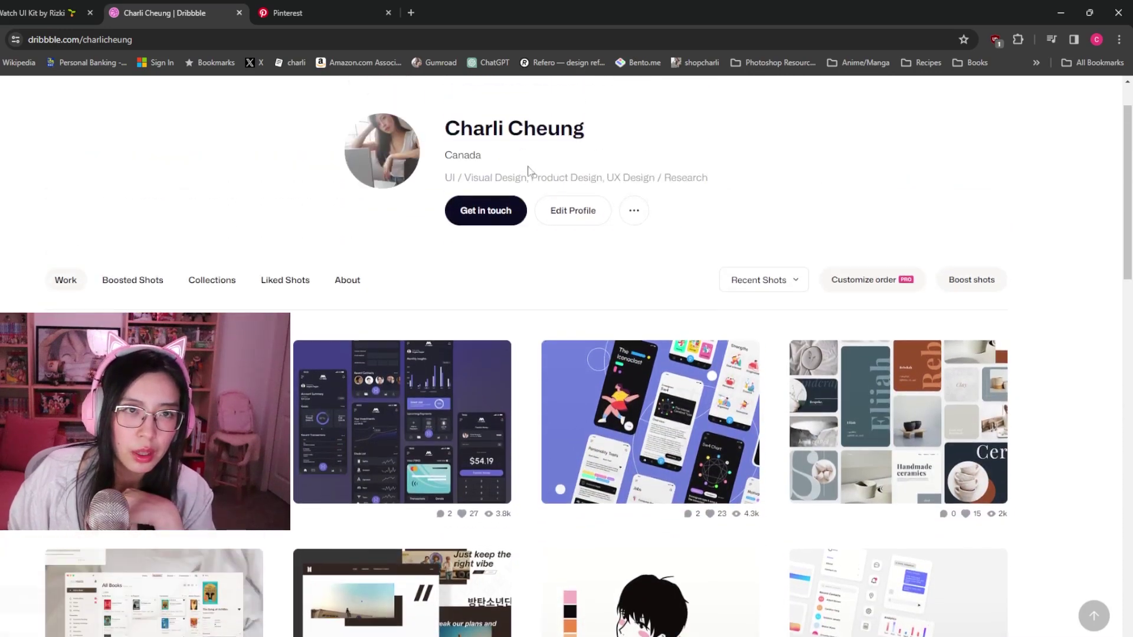
- Switch to Pinterest and search for "yellow colour palette"
{"action": "left_click", "coordinate": [288, 13]}
{"action": "left_click", "coordinate": [336, 103]}
{"action": "type", "text": "y"}
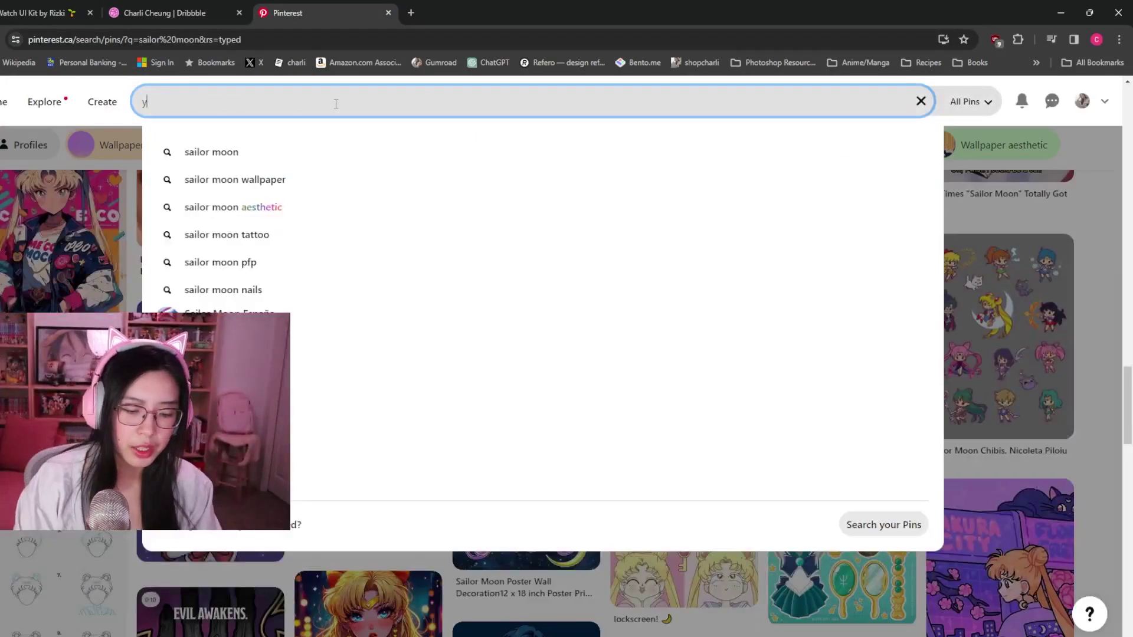
{"action": "type", "text": "ellow colour pale"}
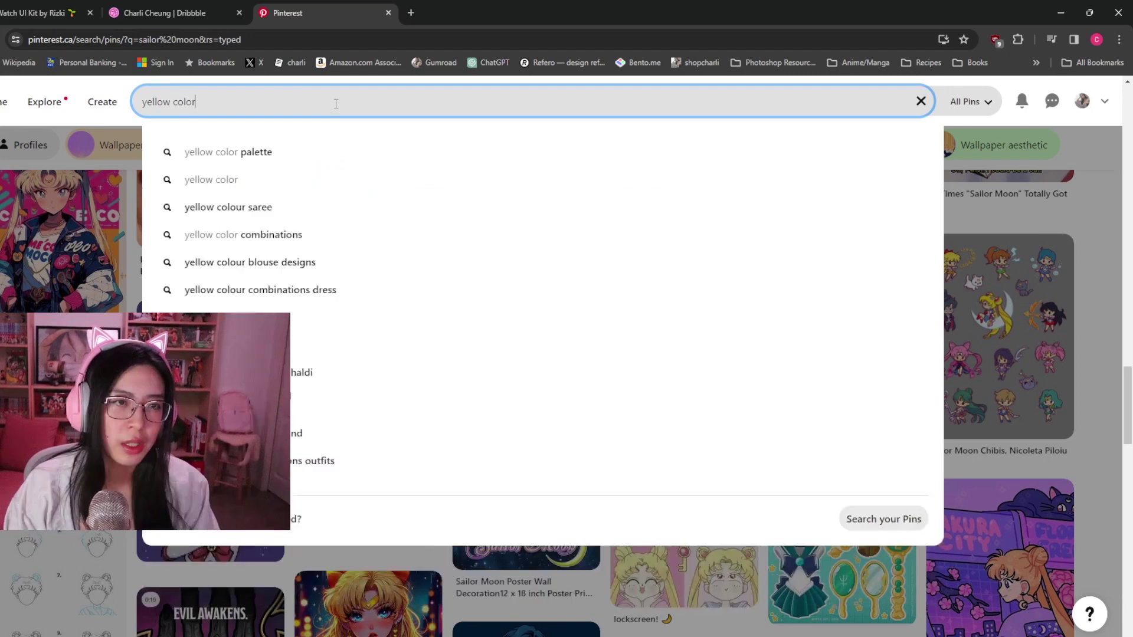
{"action": "type", "text": "tte"}
{"action": "key", "text": "Return"}
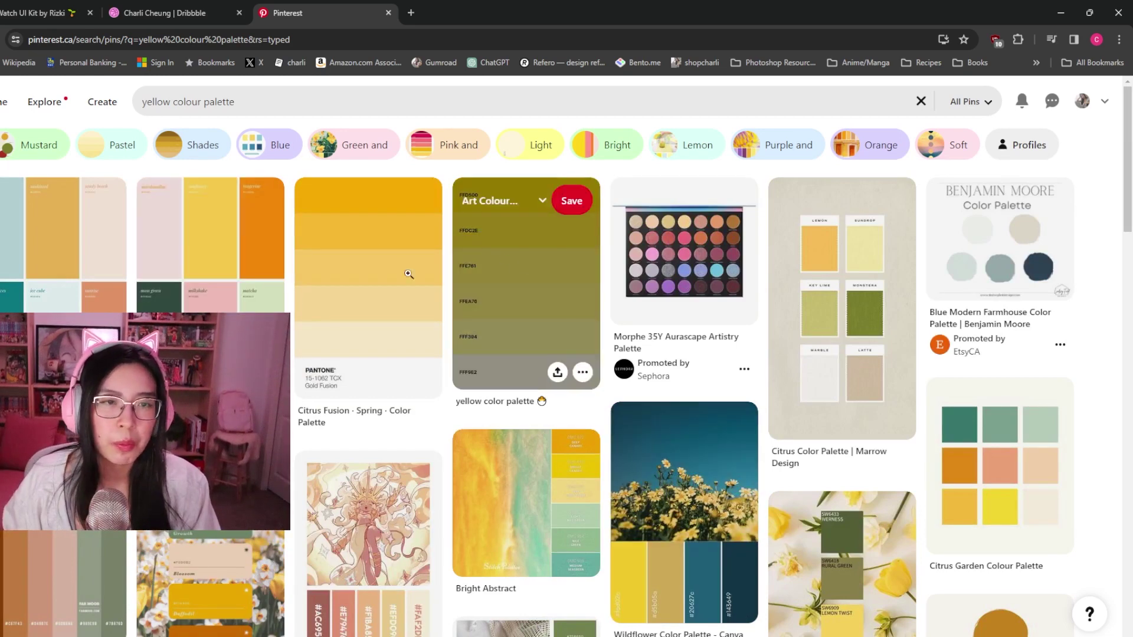
- Copy the "Bright Orange & Yellow Color Palette: Retro and Playful" pin image and paste it into the Figma file below the white cards
{"action": "left_click", "coordinate": [234, 292]}
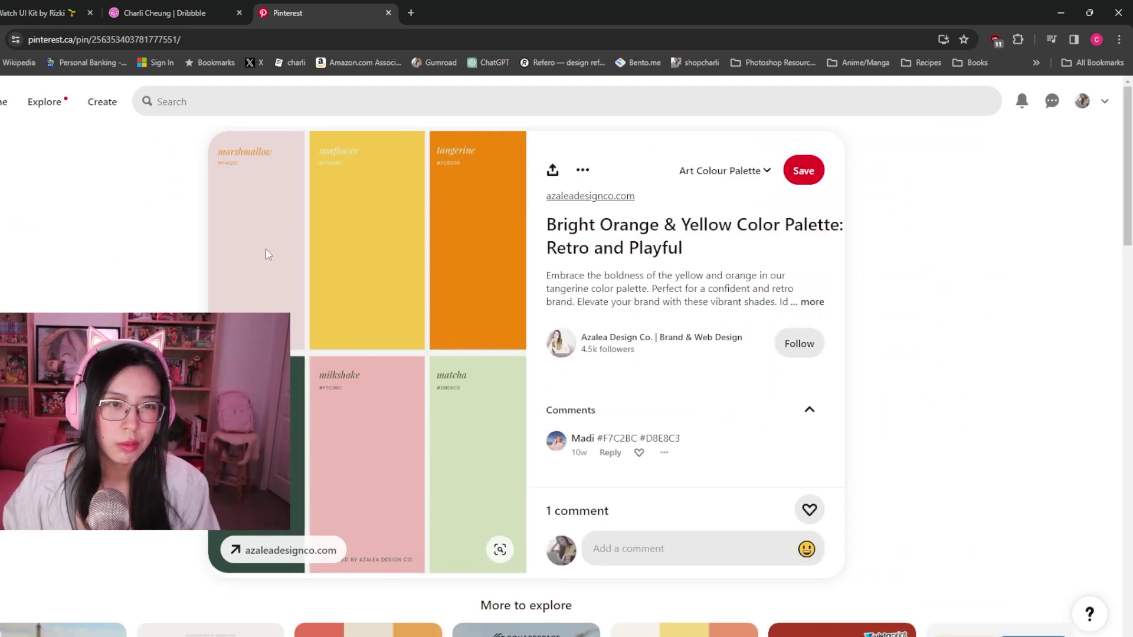
{"action": "right_click", "coordinate": [291, 256]}
{"action": "left_click", "coordinate": [341, 306]}
{"action": "left_click", "coordinate": [1060, 12]}
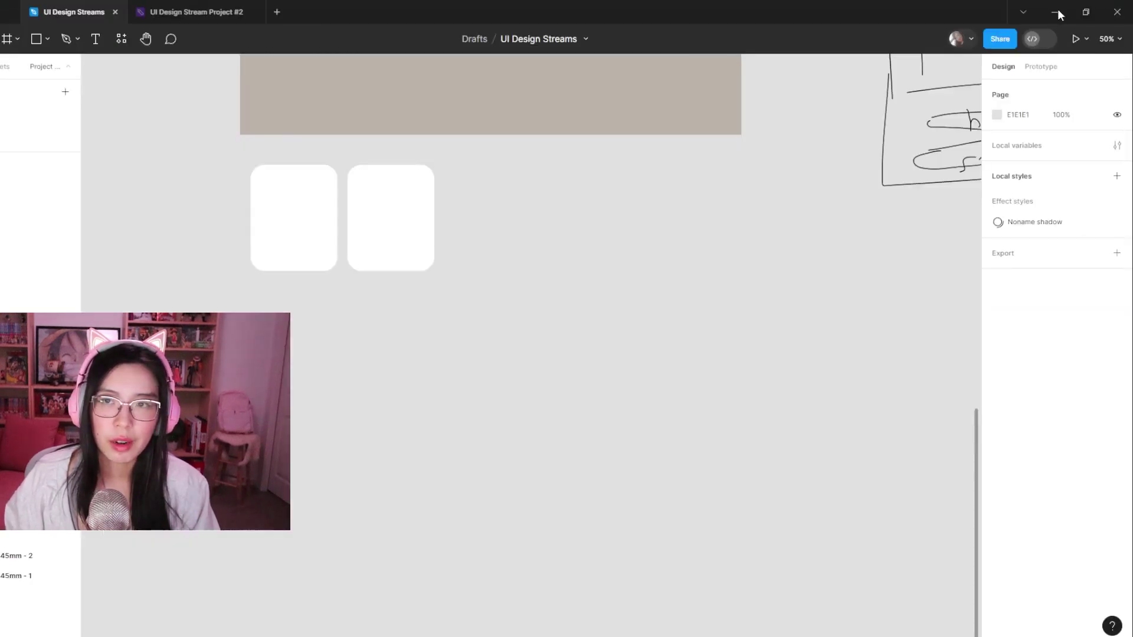
{"action": "key", "text": "ctrl+v"}
{"action": "left_click", "coordinate": [628, 405]}
- Draw a 400 × 400 square beside the white cards and fill it with the palette's sunflower yellow, FFD04E
{"action": "key", "text": "r"}
{"action": "left_click_drag", "start_coordinate": [467, 241], "coordinate": [541, 315]}
{"action": "left_click_drag", "start_coordinate": [588, 366], "coordinate": [591, 366]}
{"action": "left_click", "coordinate": [997, 262]}
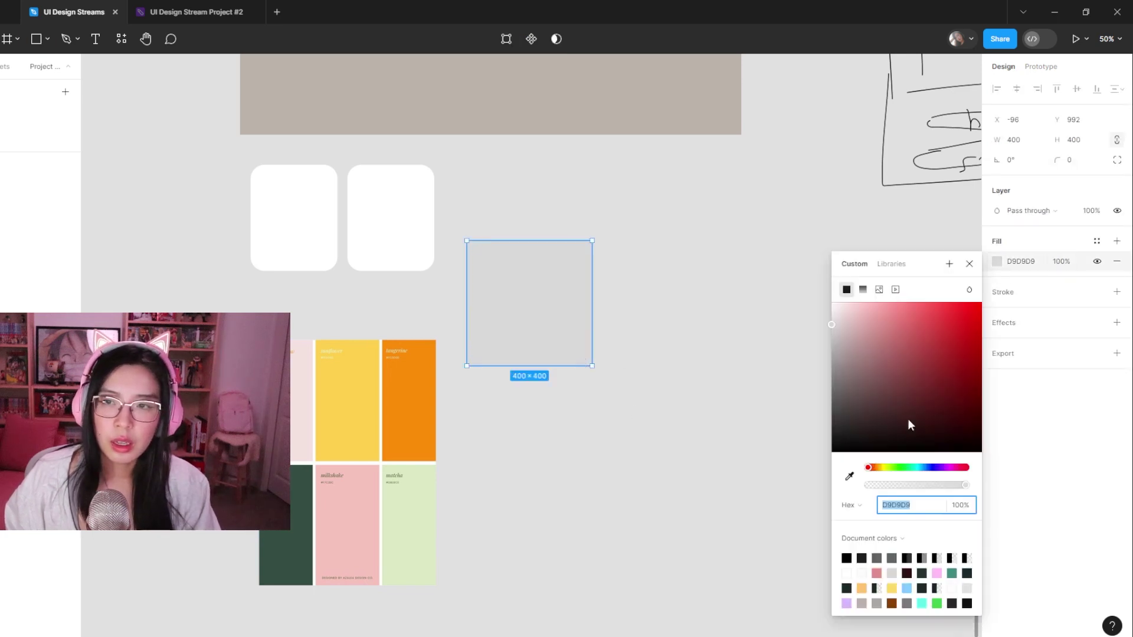
{"action": "left_click", "coordinate": [849, 476]}
{"action": "left_click", "coordinate": [359, 414]}
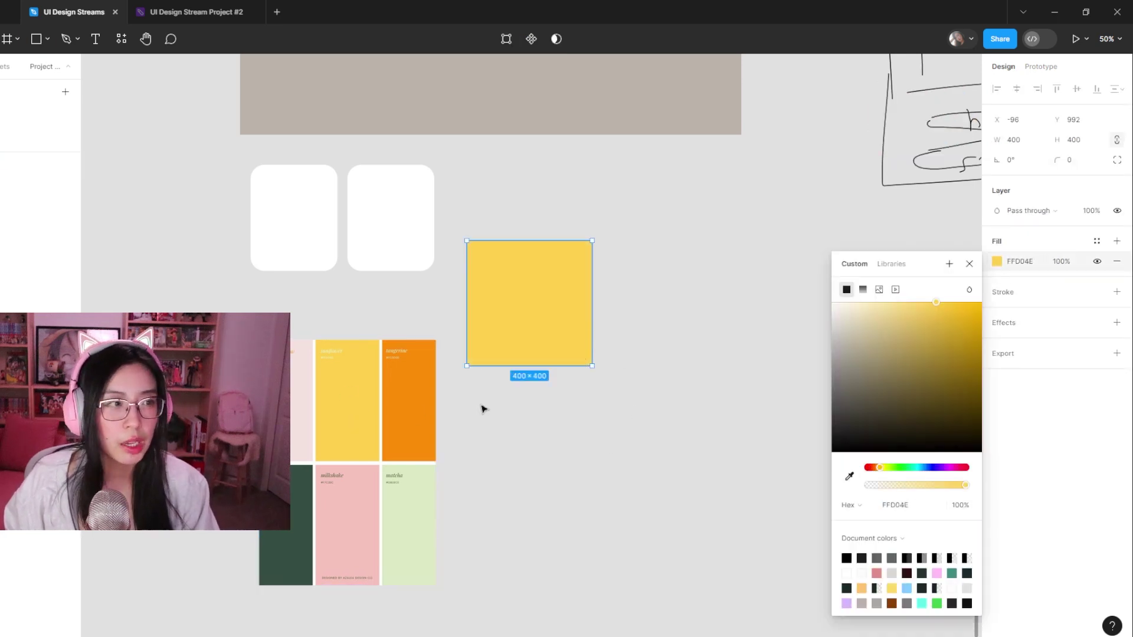
{"action": "left_click", "coordinate": [650, 473]}
- Fill the Dribbble frame with the yellow sampled from the new square
{"action": "scroll", "coordinate": [630, 463], "scroll_direction": "up", "scroll_amount": 5}
{"action": "scroll", "coordinate": [607, 389], "scroll_direction": "down", "scroll_amount": 5}
{"action": "left_click_drag", "start_coordinate": [519, 416], "coordinate": [505, 464]}
{"action": "left_click", "coordinate": [505, 464]}
{"action": "left_click", "coordinate": [376, 204]}
{"action": "left_click", "coordinate": [996, 362]}
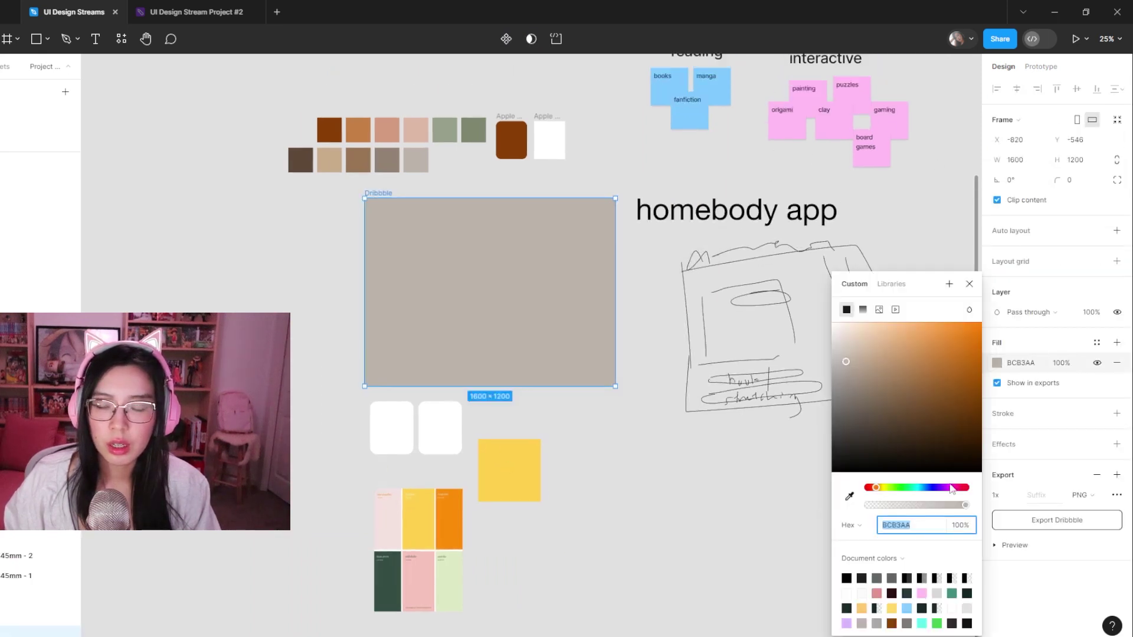
{"action": "left_click", "coordinate": [850, 496]}
{"action": "left_click", "coordinate": [510, 470]}
{"action": "left_click", "coordinate": [637, 468]}
- Delete the old brown and green colour swatches above the Dribbble frame
{"action": "scroll", "coordinate": [637, 468], "scroll_direction": "down", "scroll_amount": 3}
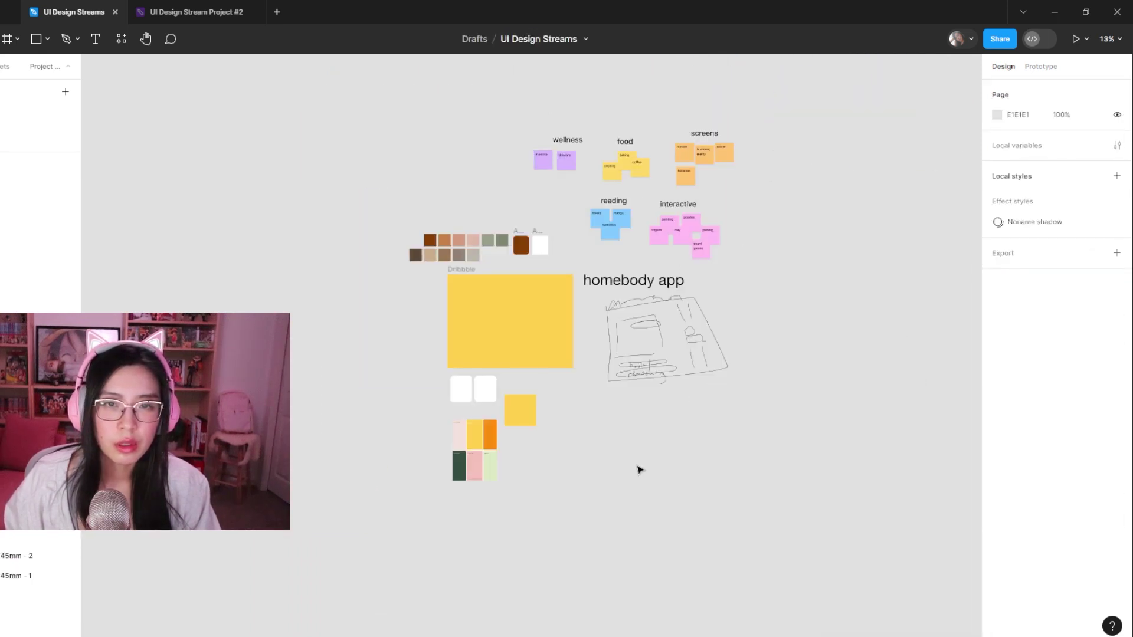
{"action": "scroll", "coordinate": [582, 453], "scroll_direction": "up", "scroll_amount": 2}
{"action": "left_click_drag", "start_coordinate": [371, 273], "coordinate": [490, 312]}
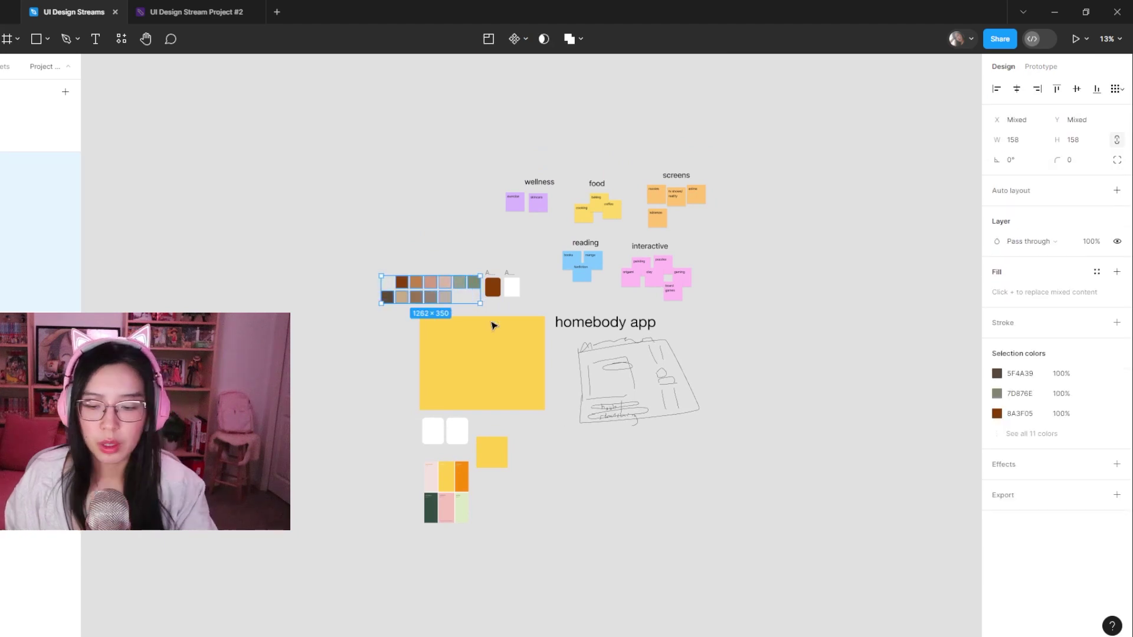
{"action": "key", "text": "Delete"}
{"action": "left_click", "coordinate": [491, 286]}
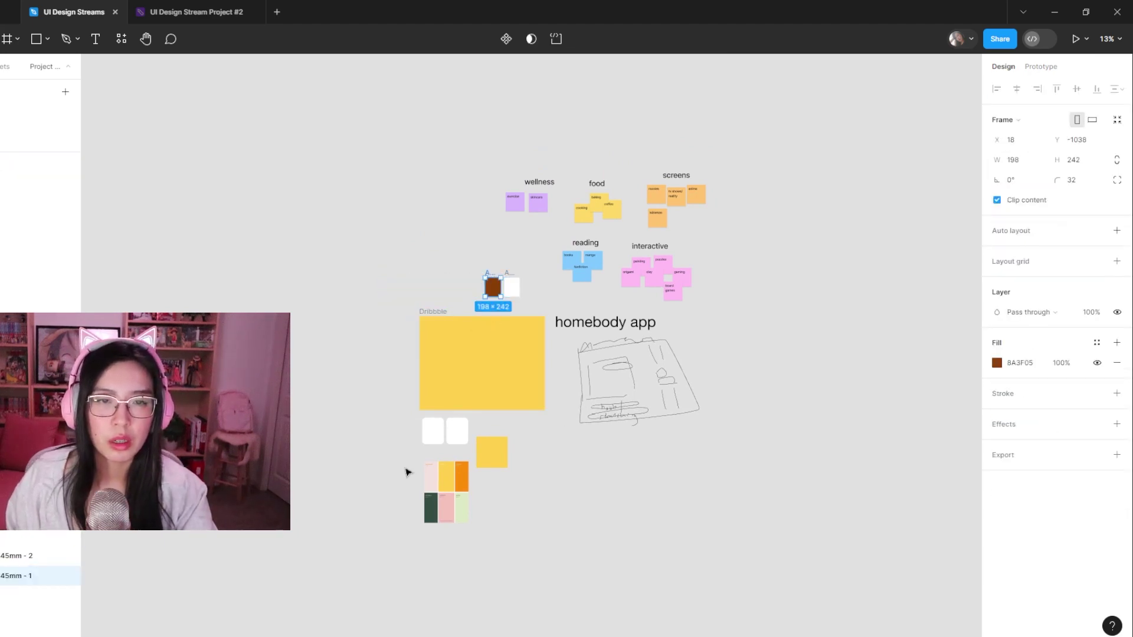
{"action": "left_click", "coordinate": [435, 437]}
{"action": "left_click", "coordinate": [457, 431]}
{"action": "left_click", "coordinate": [433, 431]}
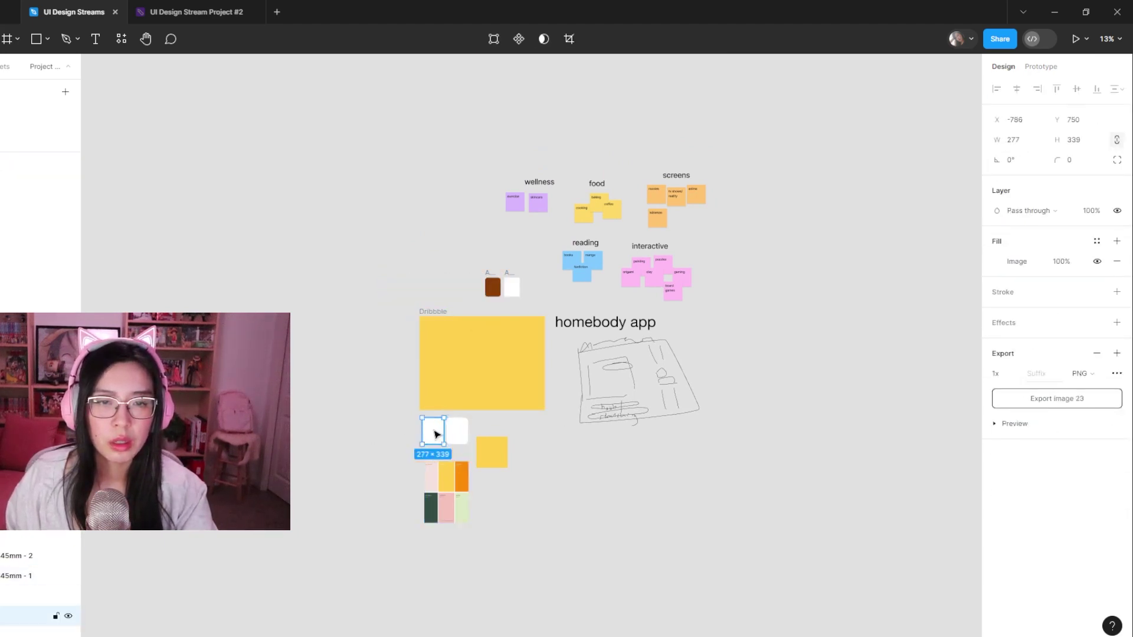
{"action": "left_click", "coordinate": [405, 434]}
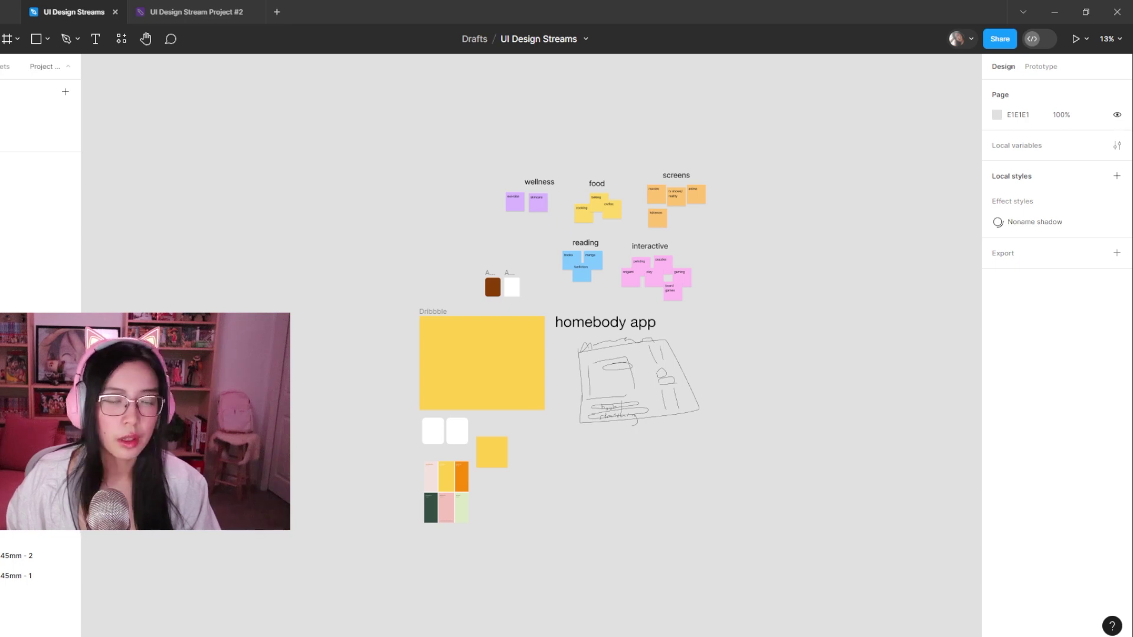
{"action": "scroll", "coordinate": [462, 384], "scroll_direction": "up", "scroll_amount": 3, "text": "ctrl"}
{"action": "scroll", "coordinate": [413, 484], "scroll_direction": "right", "scroll_amount": 2}
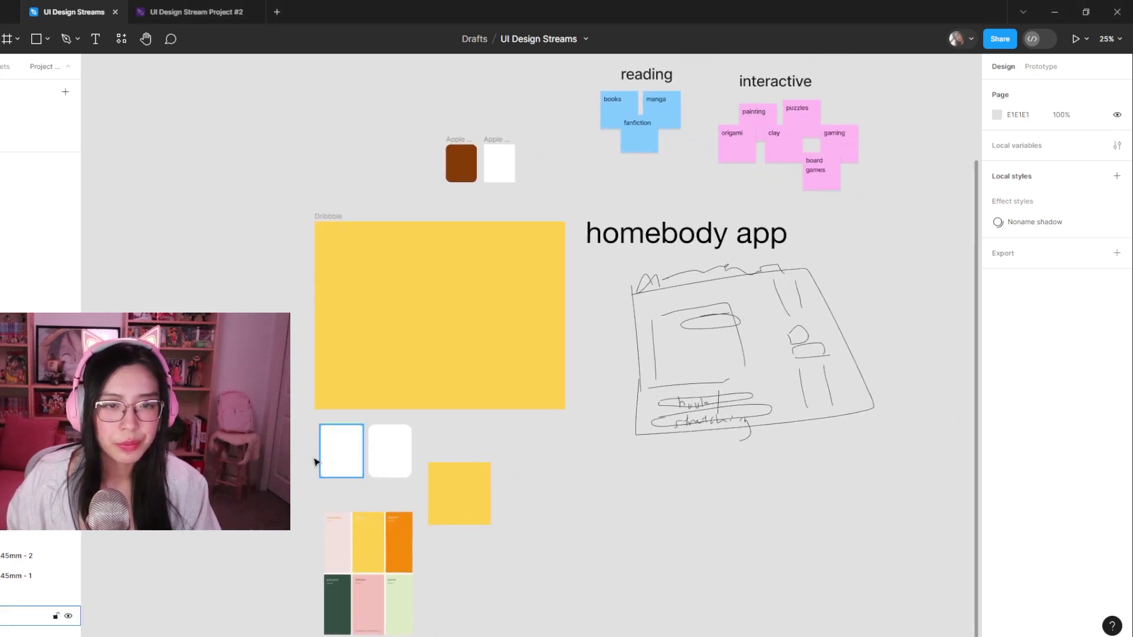
{"action": "left_click_drag", "start_coordinate": [292, 452], "coordinate": [413, 466]}
{"action": "left_click", "coordinate": [389, 452]}
{"action": "left_click", "coordinate": [447, 456]}
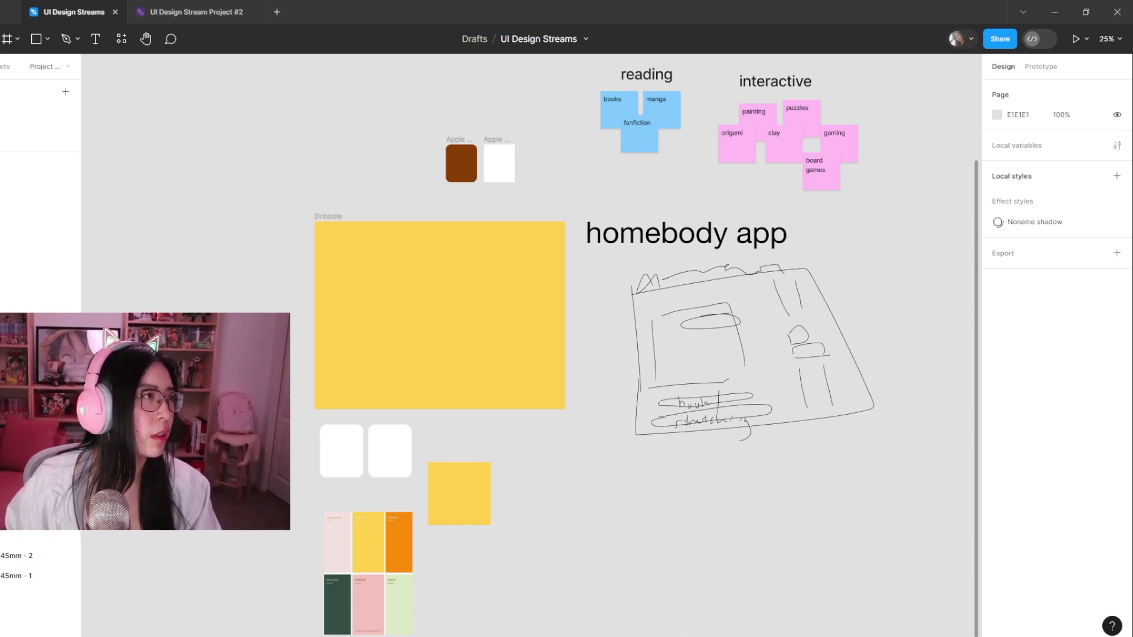
- Switch to the browser and search Google for "what is minimum wage in alberta yearly"
{"action": "key", "text": "alt+Tab"}
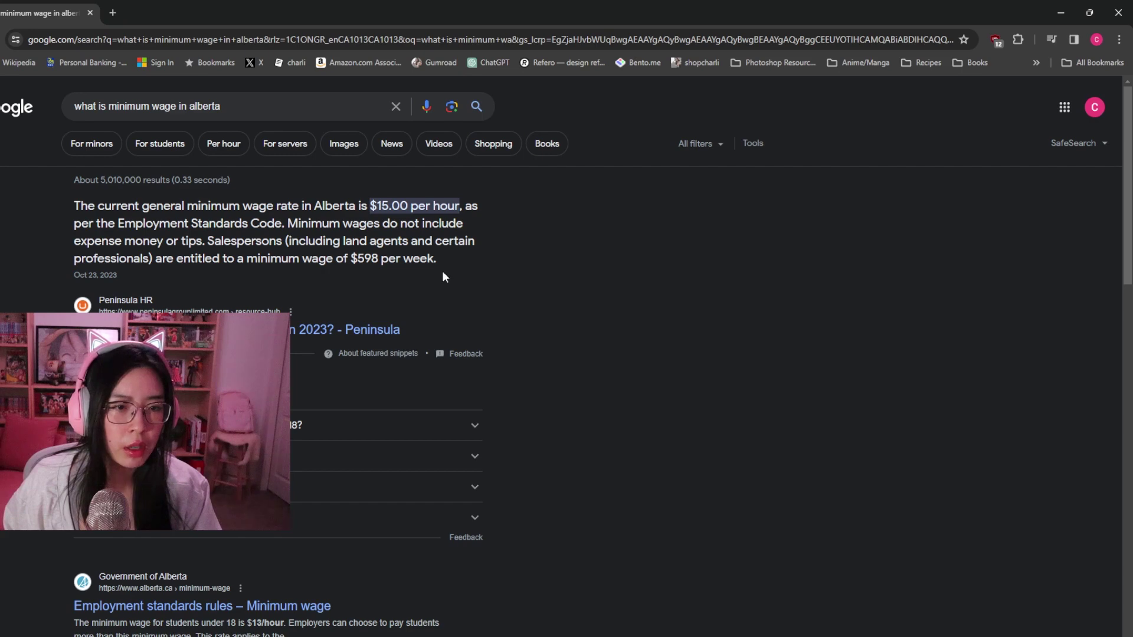
{"action": "left_click", "coordinate": [235, 112]}
{"action": "type", "text": "yearyl"}
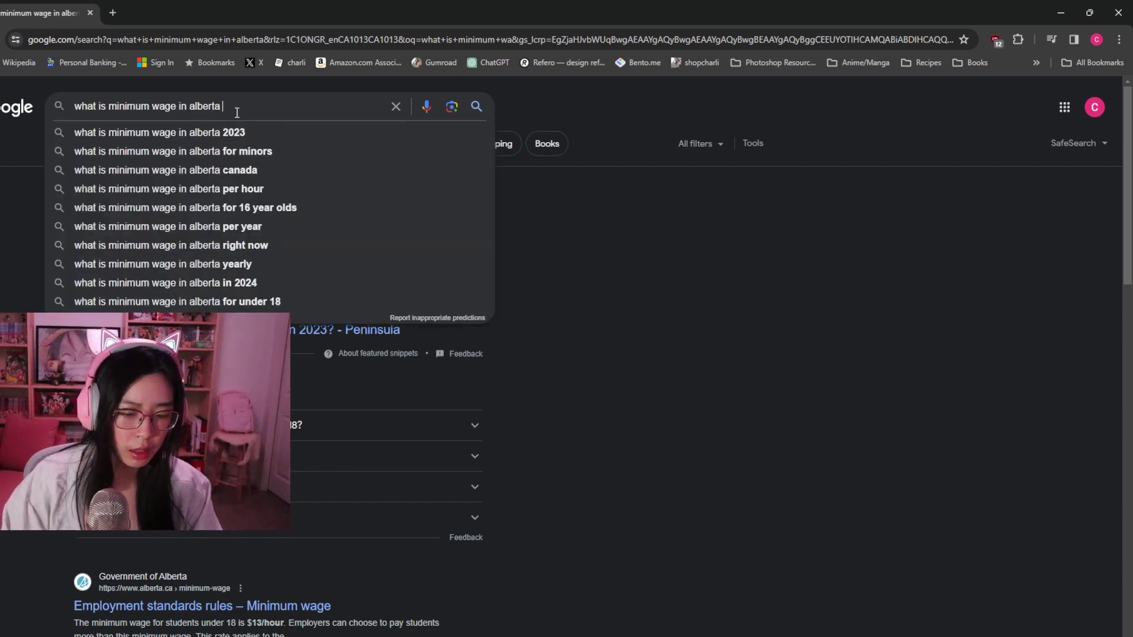
{"action": "key", "text": "BackSpace"}
{"action": "key", "text": "BackSpace"}
{"action": "type", "text": "ly"}
{"action": "key", "text": "Return"}
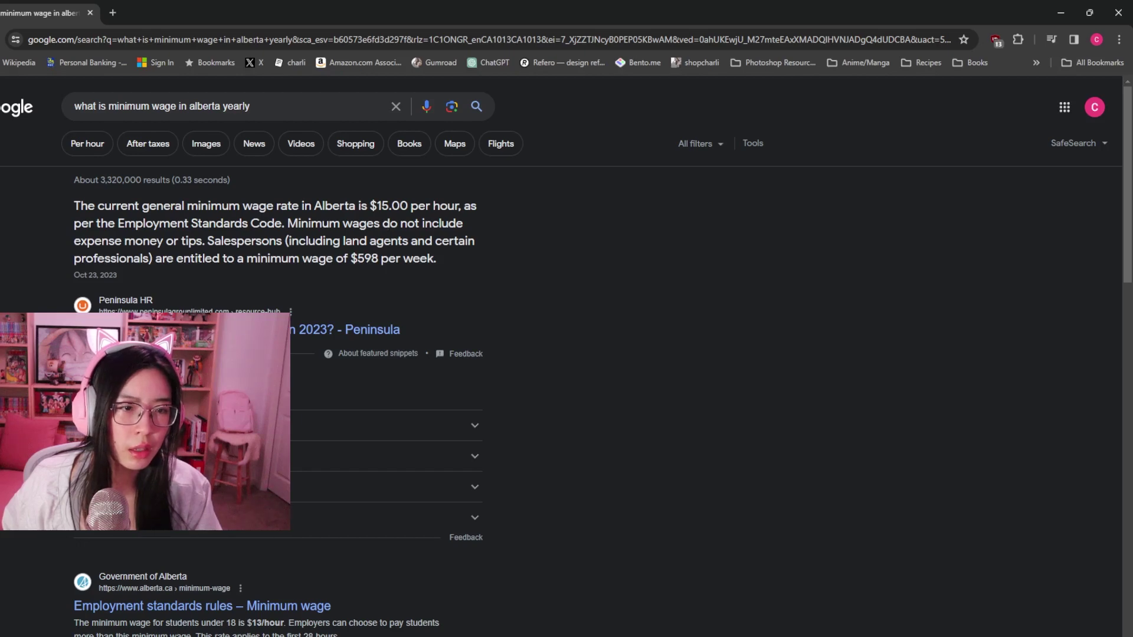
- Read the related answers on Alberta's yearly minimum wage and annual pay at $15 an hour, and return to the Figma file
{"action": "left_click", "coordinate": [302, 437]}
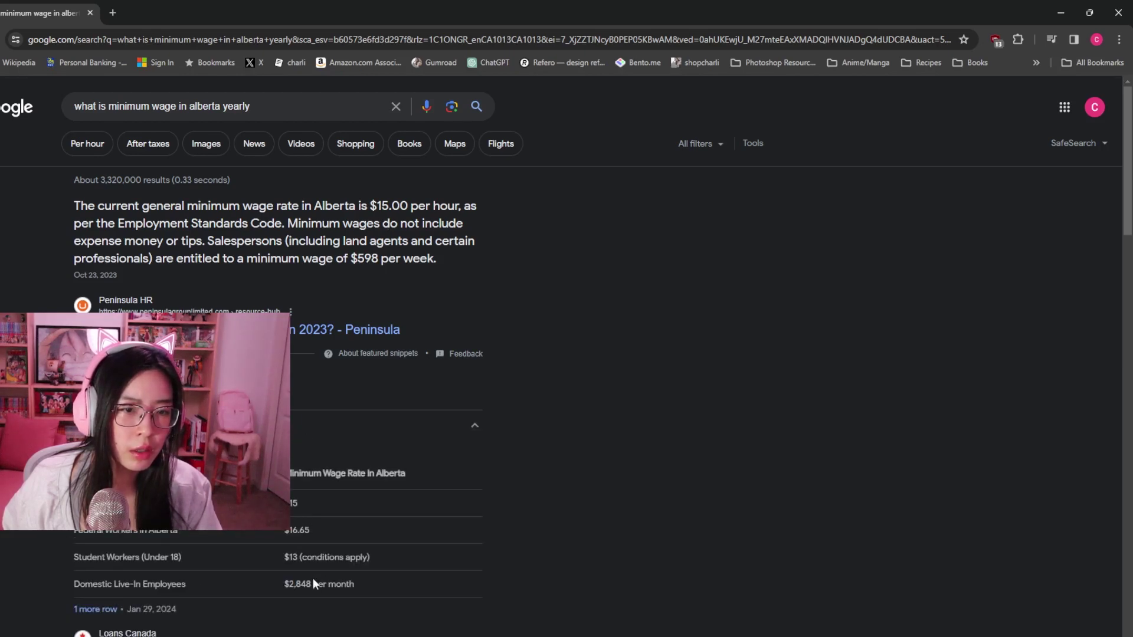
{"action": "scroll", "coordinate": [361, 549], "scroll_direction": "down", "scroll_amount": 4}
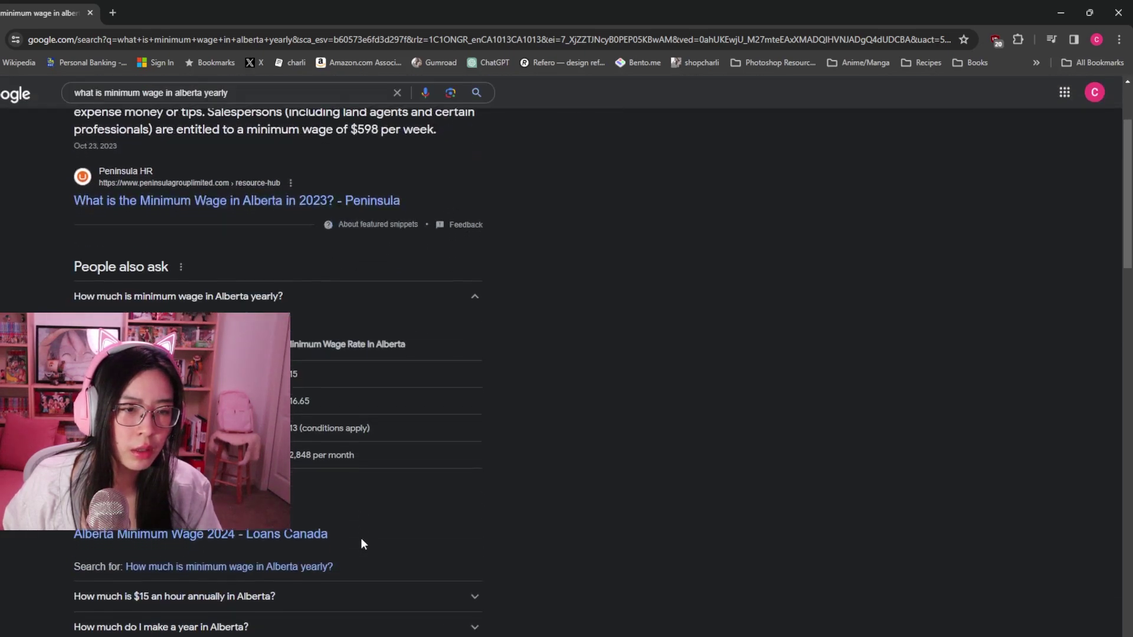
{"action": "left_click", "coordinate": [316, 486]}
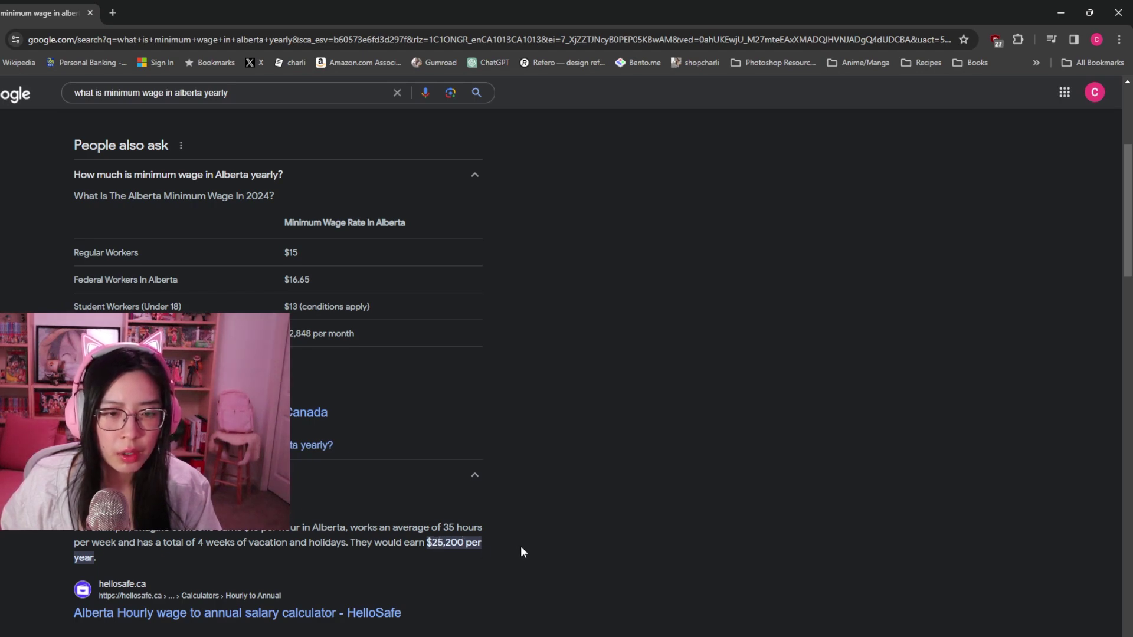
{"action": "scroll", "coordinate": [458, 520], "scroll_direction": "down", "scroll_amount": 3}
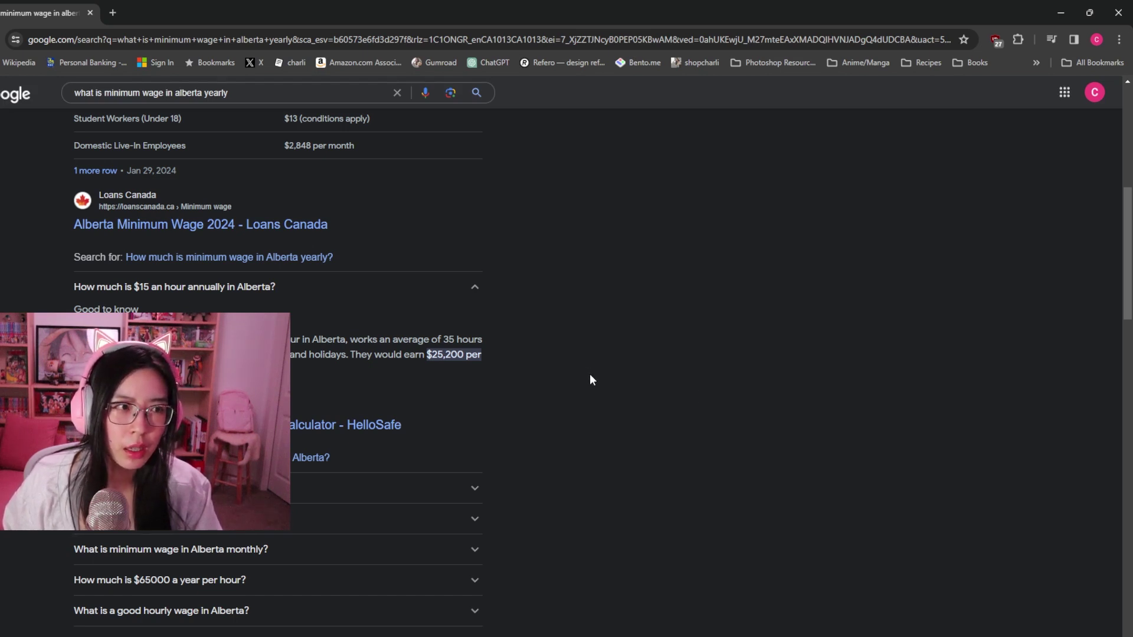
{"action": "scroll", "coordinate": [590, 374], "scroll_direction": "down", "scroll_amount": 3}
{"action": "scroll", "coordinate": [592, 379], "scroll_direction": "down", "scroll_amount": 4}
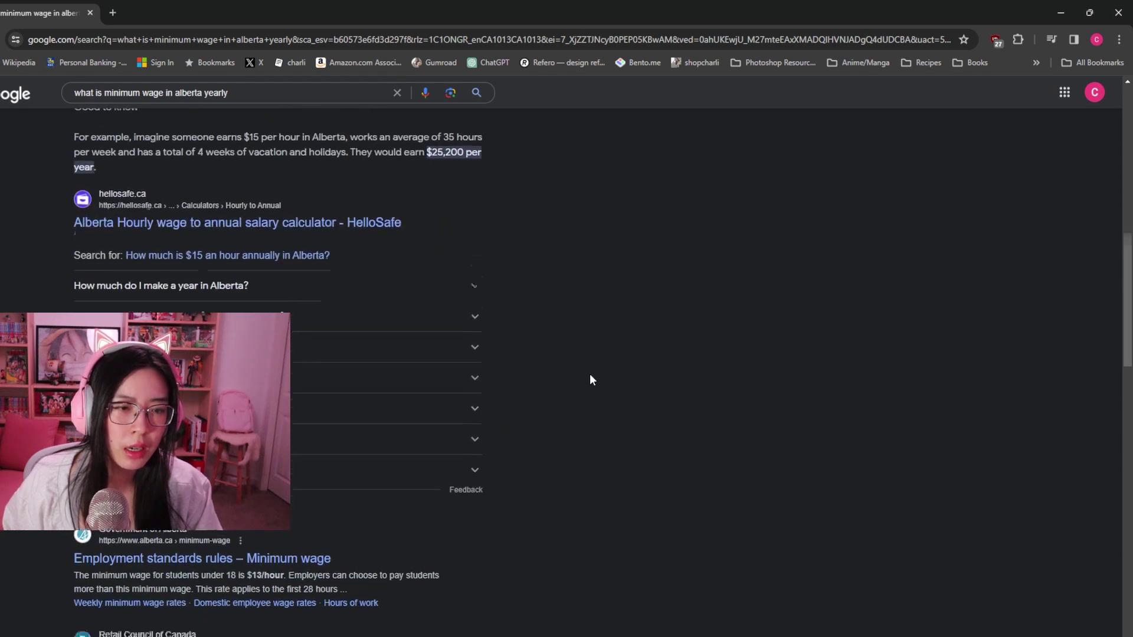
{"action": "scroll", "coordinate": [636, 440], "scroll_direction": "up", "scroll_amount": 10}
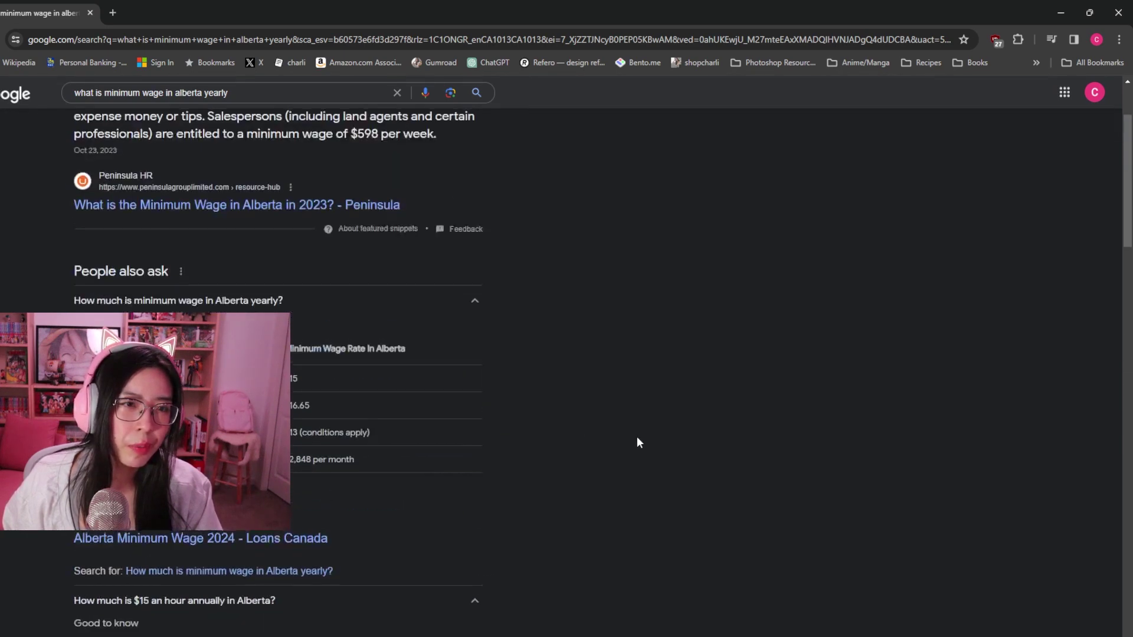
{"action": "left_click", "coordinate": [1118, 12]}
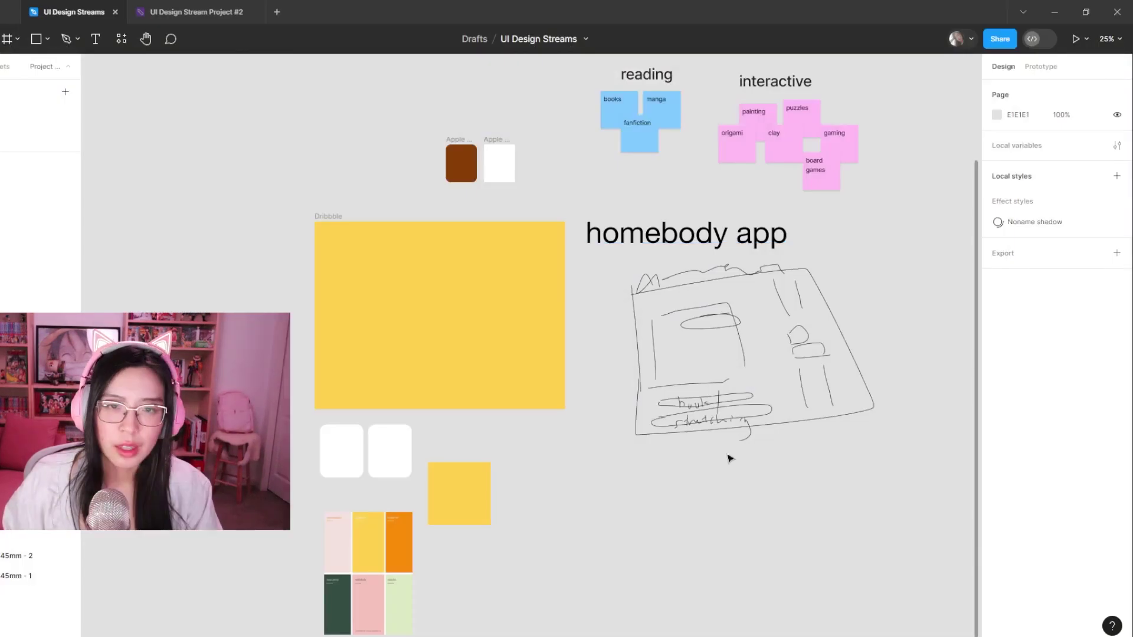
- Align the left white card with the Dribbble frame's left edge and place the right card level beside it at X -501, Y 745
{"action": "left_click", "coordinate": [349, 450]}
{"action": "left_click_drag", "start_coordinate": [347, 459], "coordinate": [345, 458]}
{"action": "left_click", "coordinate": [378, 459]}
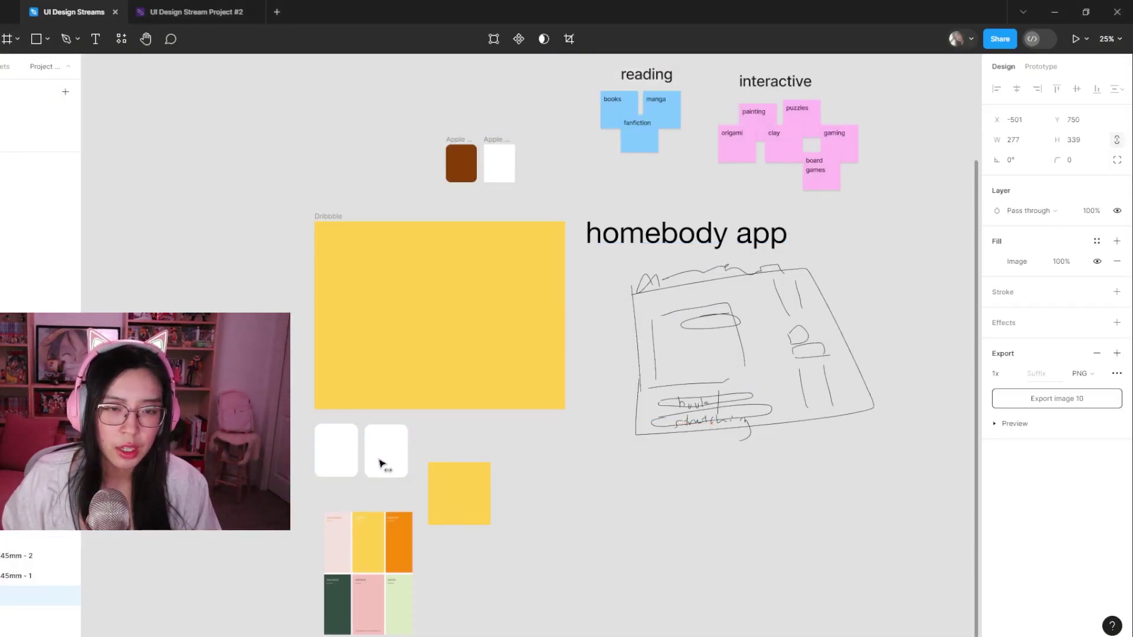
{"action": "left_click", "coordinate": [434, 450]}
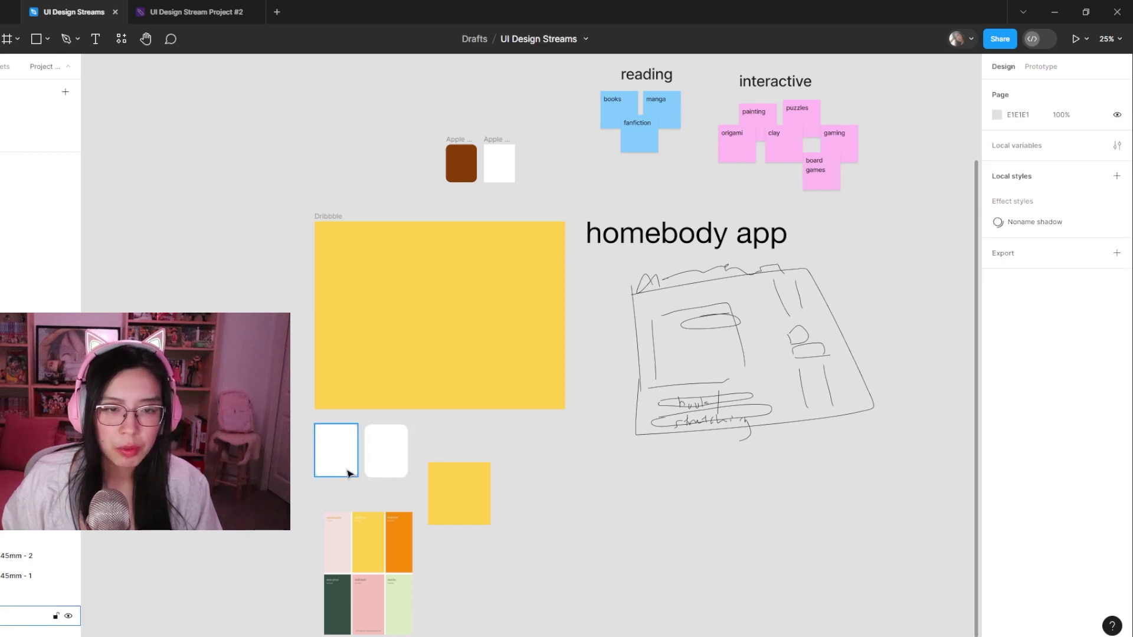
{"action": "scroll", "coordinate": [339, 458], "scroll_direction": "up", "scroll_amount": 3}
{"action": "left_click", "coordinate": [465, 474]}
{"action": "left_click_drag", "start_coordinate": [427, 490], "coordinate": [427, 486]}
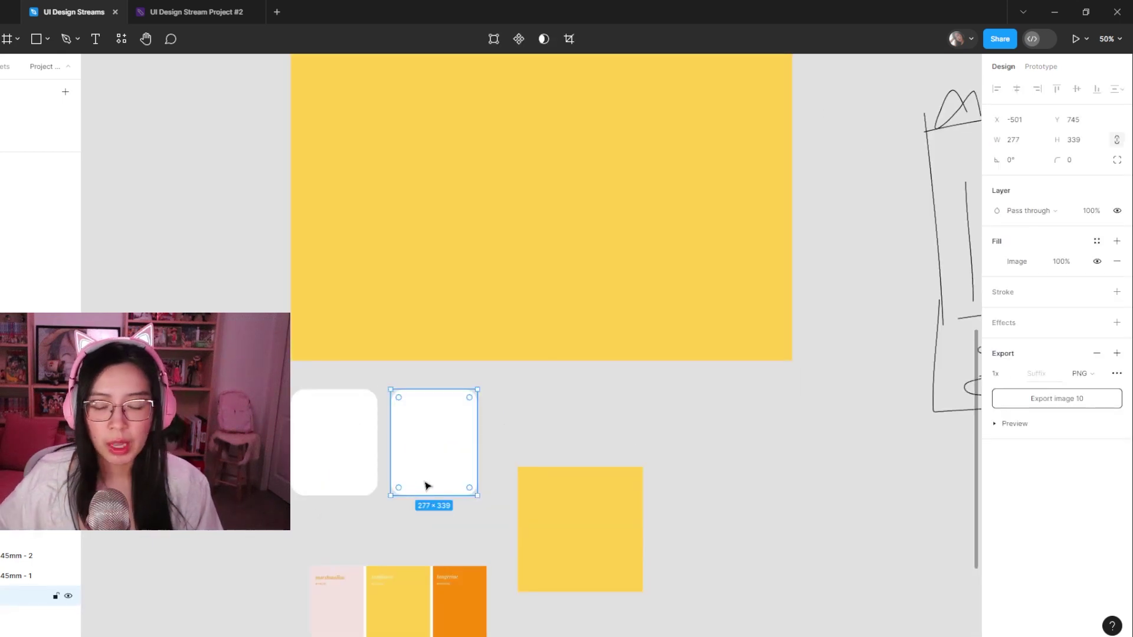
- Measure the horizontal gap between the two white cards below the Dribbble frame
{"action": "left_click", "coordinate": [528, 432]}
{"action": "left_click", "coordinate": [402, 447]}
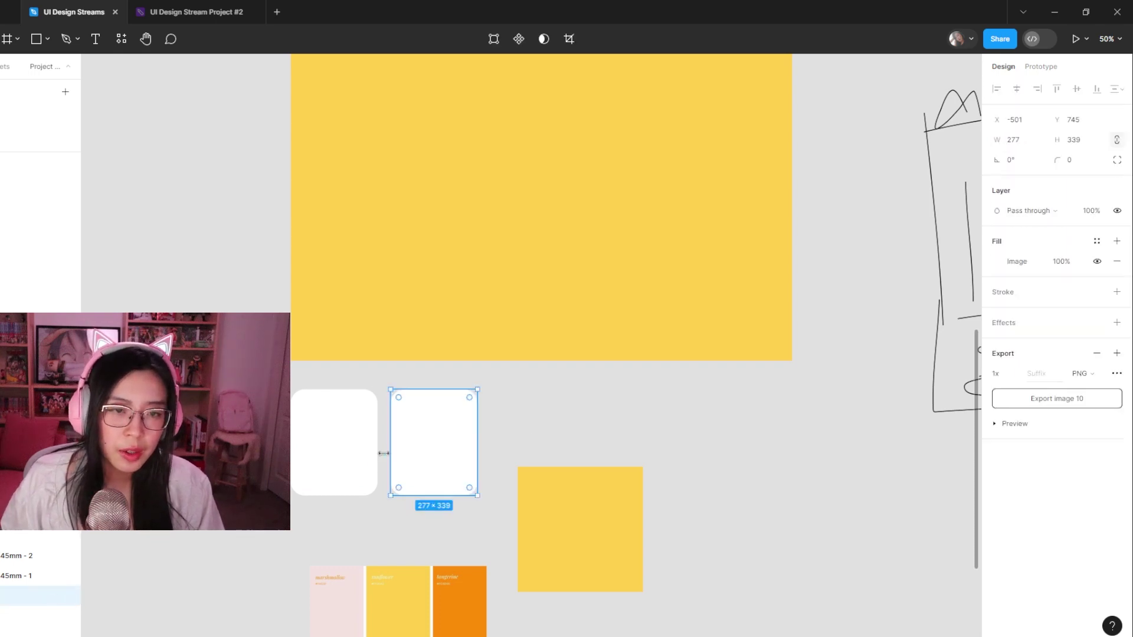
{"action": "left_click", "coordinate": [363, 538]}
{"action": "left_click", "coordinate": [370, 463]}
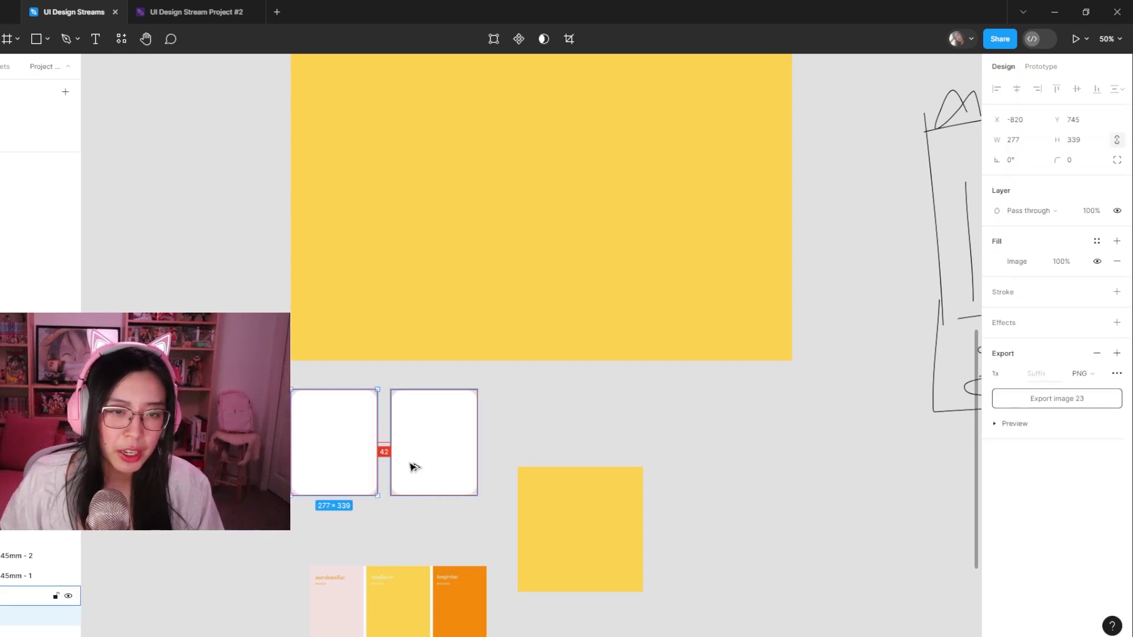
{"action": "left_click", "coordinate": [403, 490]}
{"action": "key", "text": "alt"}
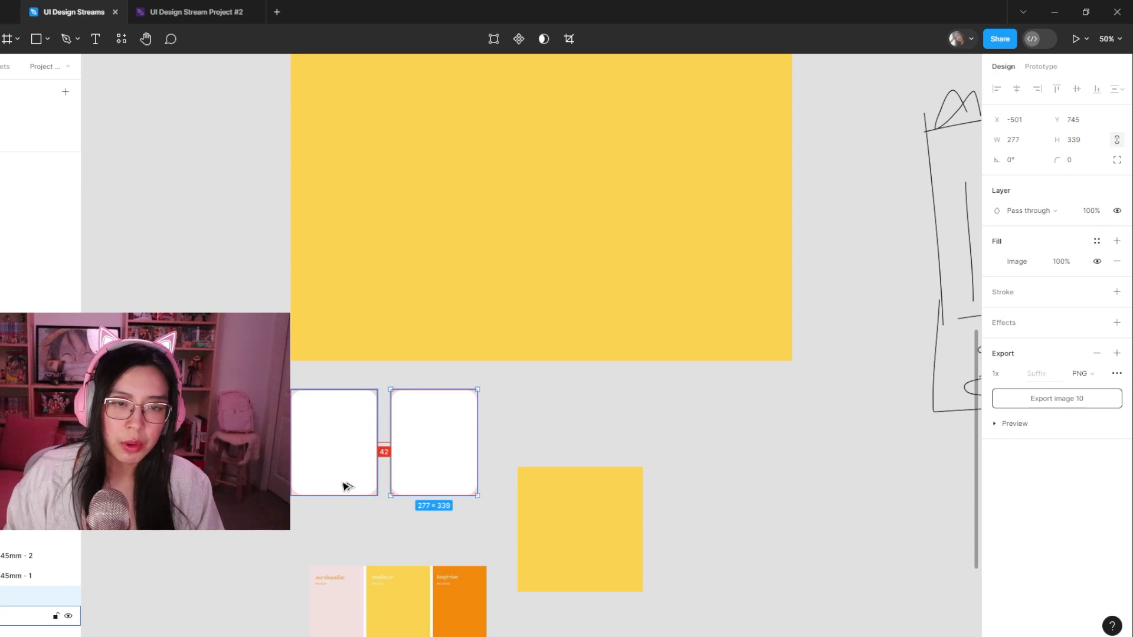
- Nudge the right white card below the Dribbble frame closer to its neighbour, to X -503
{"action": "key", "text": "Left"}
{"action": "key", "text": "Left"}
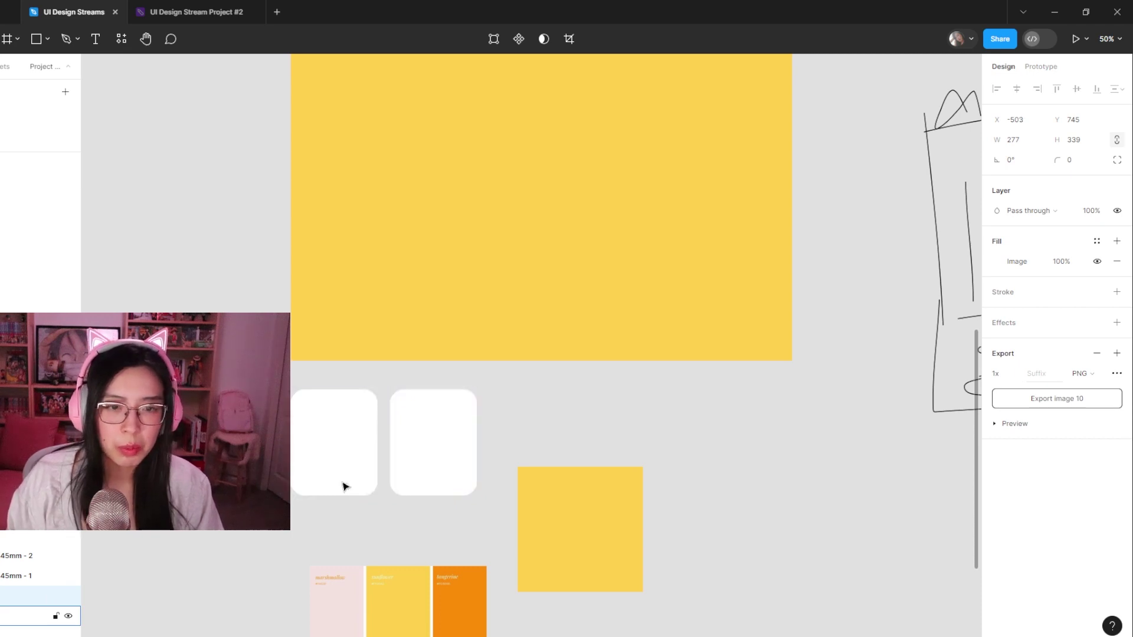
{"action": "left_click_drag", "start_coordinate": [268, 446], "coordinate": [486, 474]}
{"action": "left_click", "coordinate": [556, 404]}
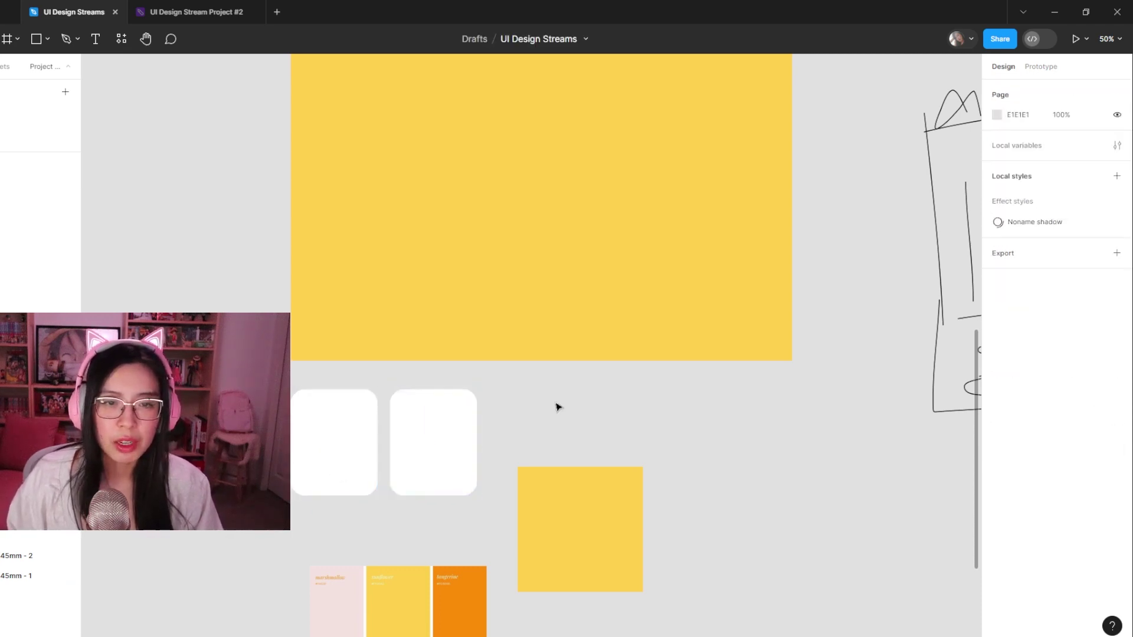
- Place copies of the two white cards side by side in the upper part of the Dribbble frame
{"action": "left_click", "coordinate": [439, 472]}
{"action": "left_click", "coordinate": [337, 472]}
{"action": "left_click_drag", "start_coordinate": [271, 484], "coordinate": [445, 334]}
{"action": "left_click_drag", "start_coordinate": [293, 379], "coordinate": [307, 390]}
{"action": "key", "text": "ctrl+z"}
{"action": "left_click", "coordinate": [529, 519]}
- Move the left card inside the Dribbble frame slightly up and left, and widen the gap to the right card
{"action": "left_click", "coordinate": [330, 307]}
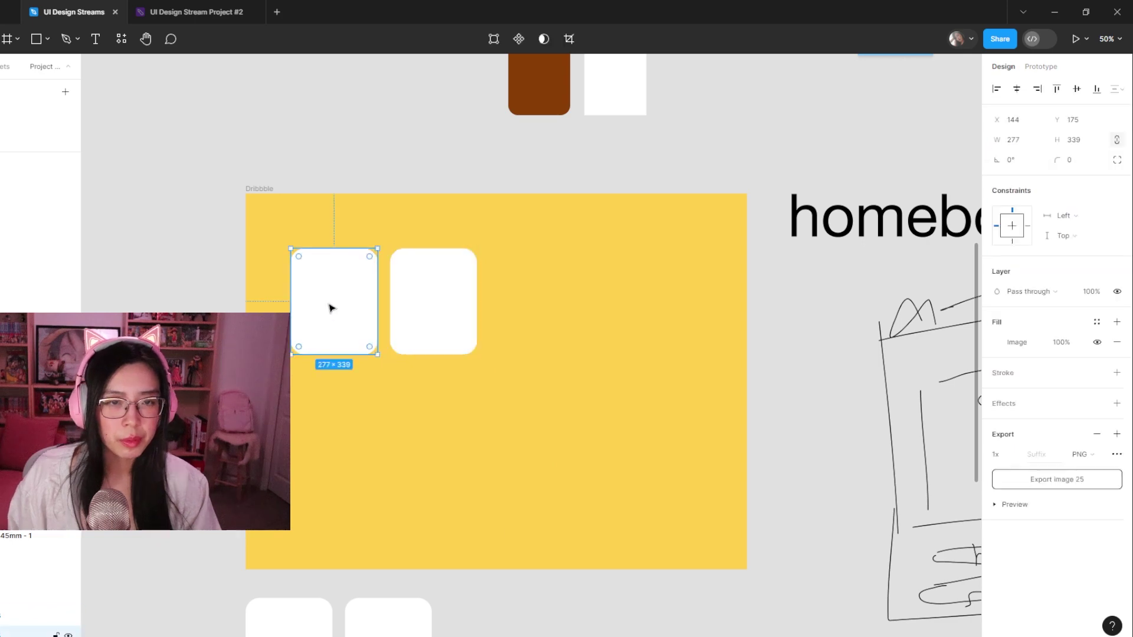
{"action": "left_click_drag", "start_coordinate": [346, 329], "coordinate": [339, 321]}
{"action": "left_click_drag", "start_coordinate": [413, 321], "coordinate": [426, 321]}
{"action": "key", "text": "alt"}
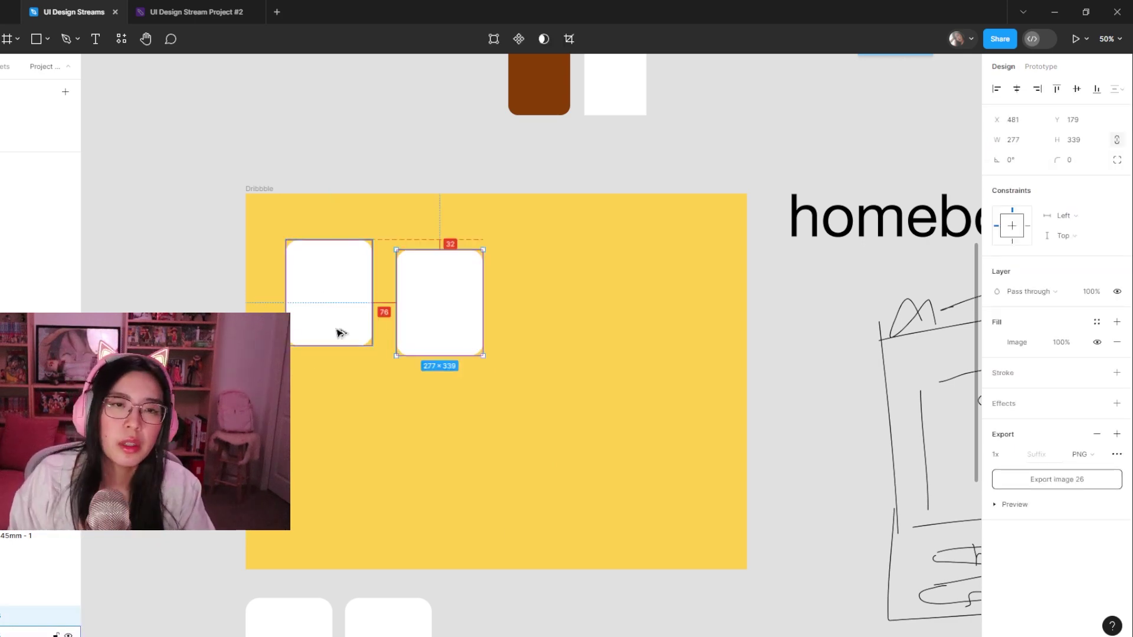
{"action": "key", "text": "Right"}
{"action": "key", "text": "Right"}
{"action": "key", "text": "Right"}
{"action": "key", "text": "Right"}
{"action": "key", "text": "Right"}
{"action": "key", "text": "Right"}
{"action": "key", "text": "Right"}
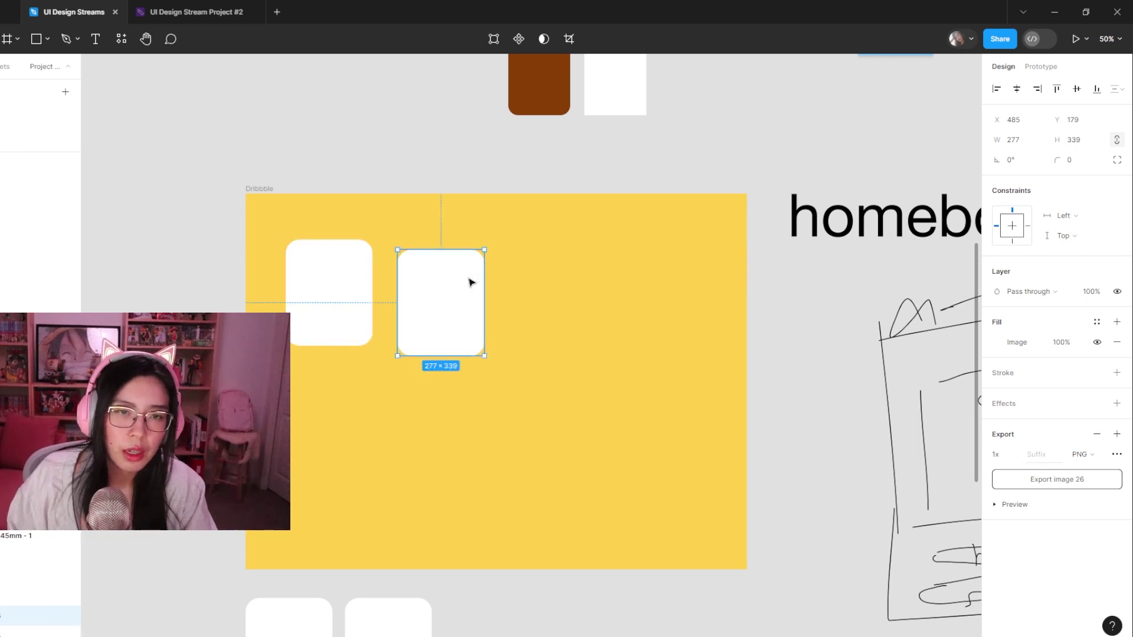
- Level the right card with the left one by placing it at X 485, Y 147
{"action": "key", "text": "shift+Up"}
{"action": "key", "text": "shift+Up"}
{"action": "key", "text": "shift+Up"}
{"action": "key", "text": "Up"}
{"action": "key", "text": "Up"}
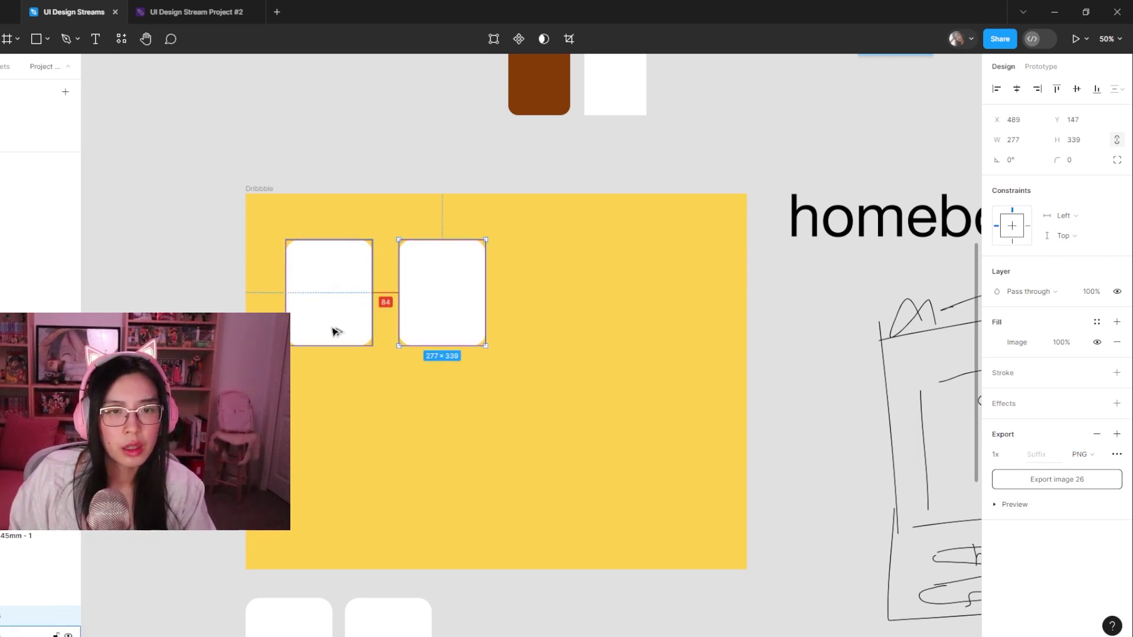
{"action": "key", "text": "Left"}
{"action": "key", "text": "Left"}
{"action": "key", "text": "Left"}
- Duplicate the second card in the Dribbble frame and place the copy as the third in the row with equal spacing
{"action": "key", "text": "ctrl+d"}
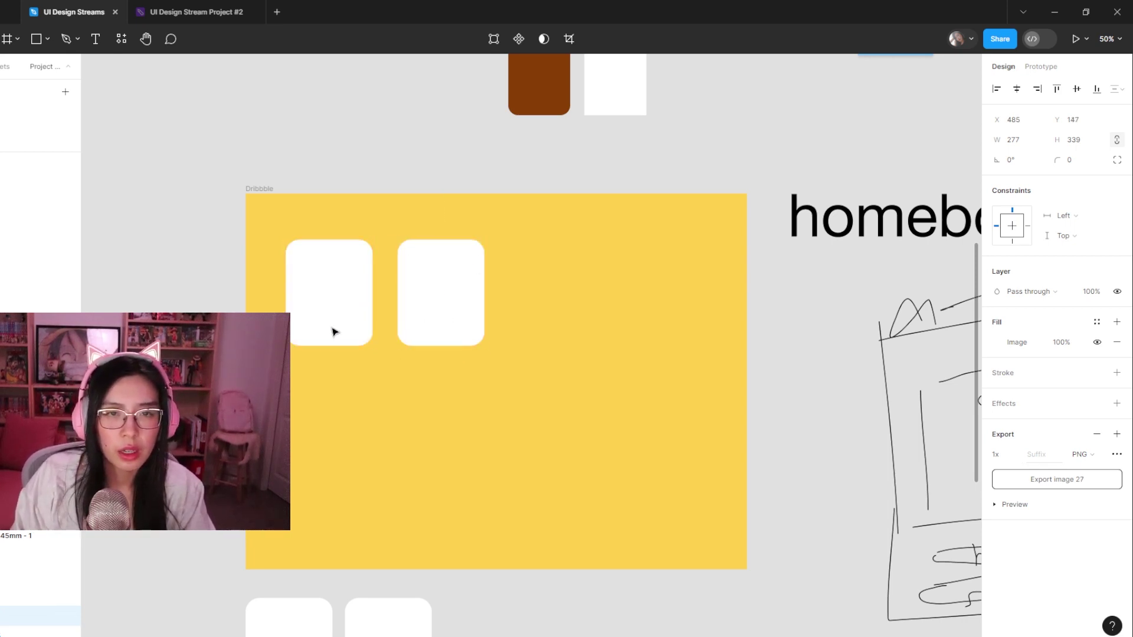
{"action": "left_click", "coordinate": [355, 321], "text": "shift"}
{"action": "left_click_drag", "start_coordinate": [355, 320], "coordinate": [612, 330]}
{"action": "key", "text": "ctrl+z"}
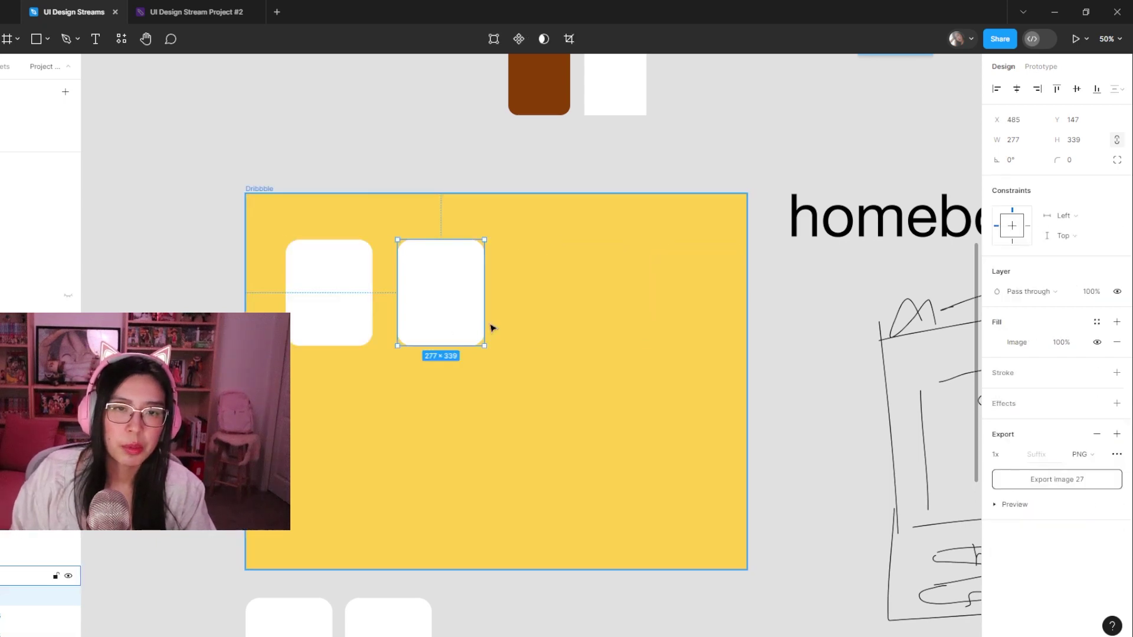
{"action": "left_click_drag", "start_coordinate": [452, 319], "coordinate": [562, 320]}
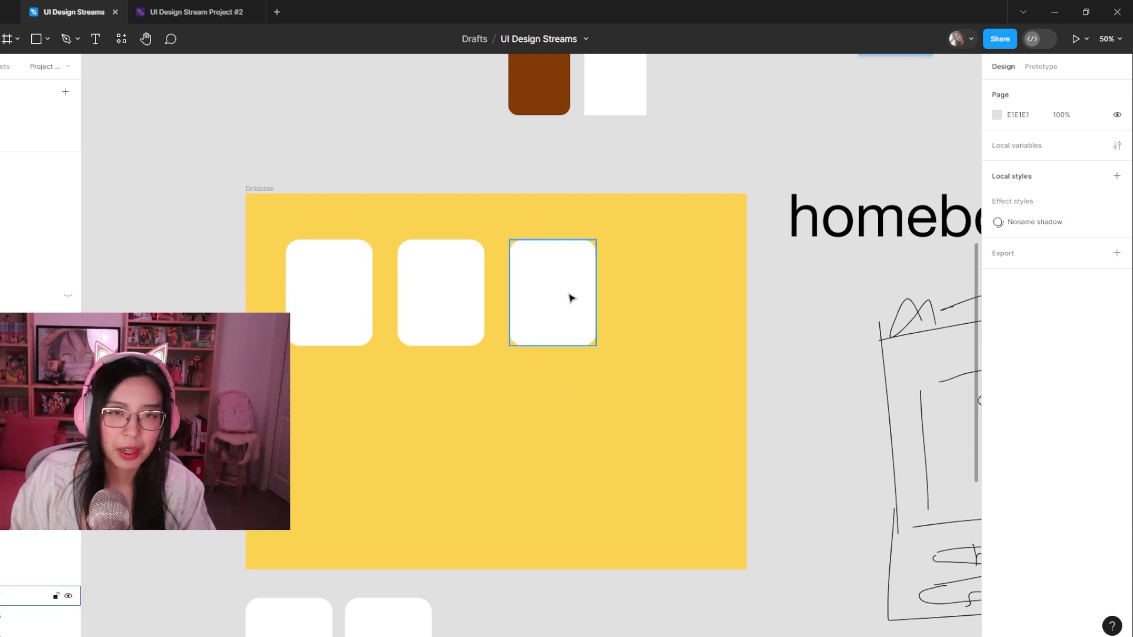
- Extend the row with fourth and fifth card copies at X 1199 and X 1556, keeping the 80 px gaps
{"action": "left_click", "coordinate": [564, 314]}
{"action": "left_click_drag", "start_coordinate": [564, 313], "coordinate": [677, 324]}
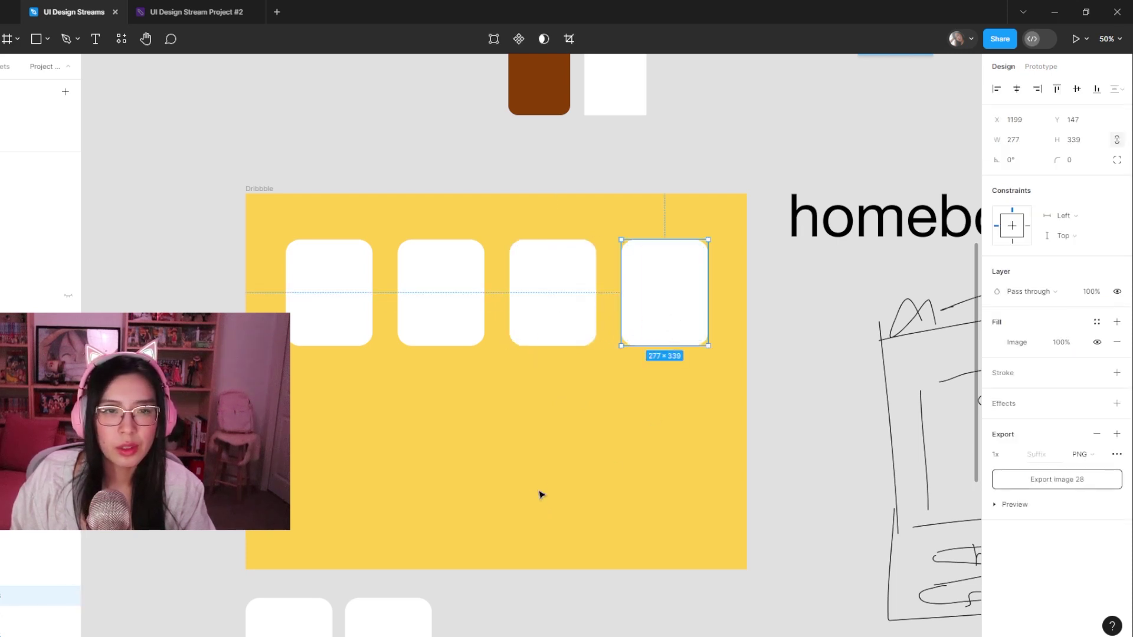
{"action": "left_click", "coordinate": [617, 455]}
{"action": "left_click", "coordinate": [687, 332]}
{"action": "left_click_drag", "start_coordinate": [643, 313], "coordinate": [746, 307]}
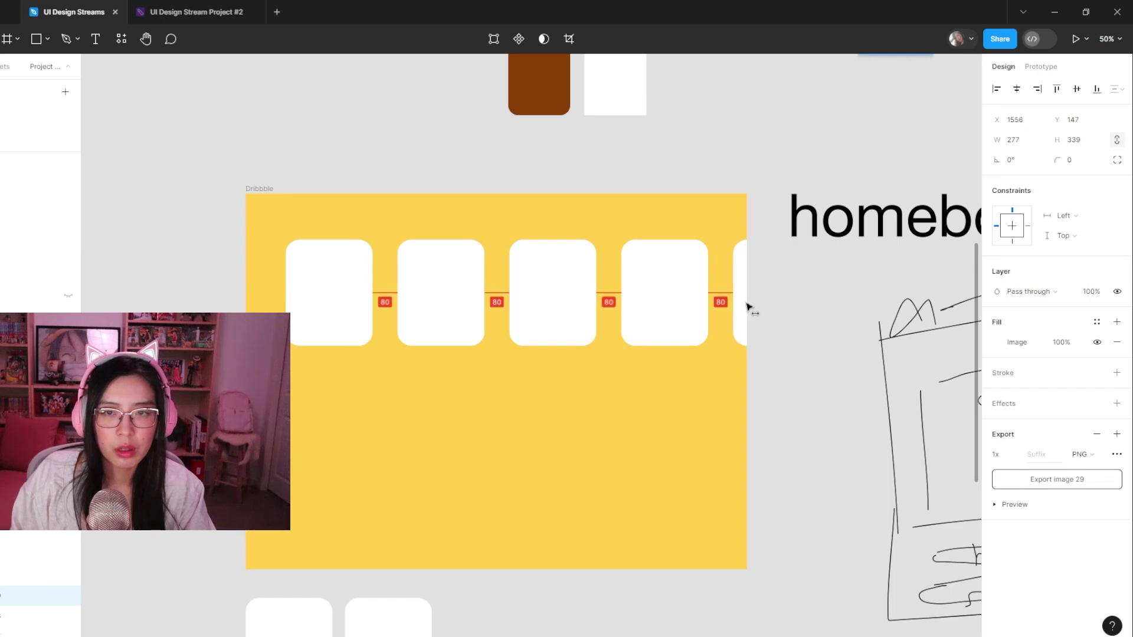
- Select all five cards, shift the row slightly left and copy it below at Y 566 with an 80 px gap
{"action": "left_click", "coordinate": [700, 306], "text": "shift"}
{"action": "left_click", "coordinate": [546, 307], "text": "shift"}
{"action": "left_click", "coordinate": [442, 306], "text": "shift"}
{"action": "left_click", "coordinate": [347, 309], "text": "shift"}
{"action": "left_click_drag", "start_coordinate": [460, 328], "coordinate": [445, 446]}
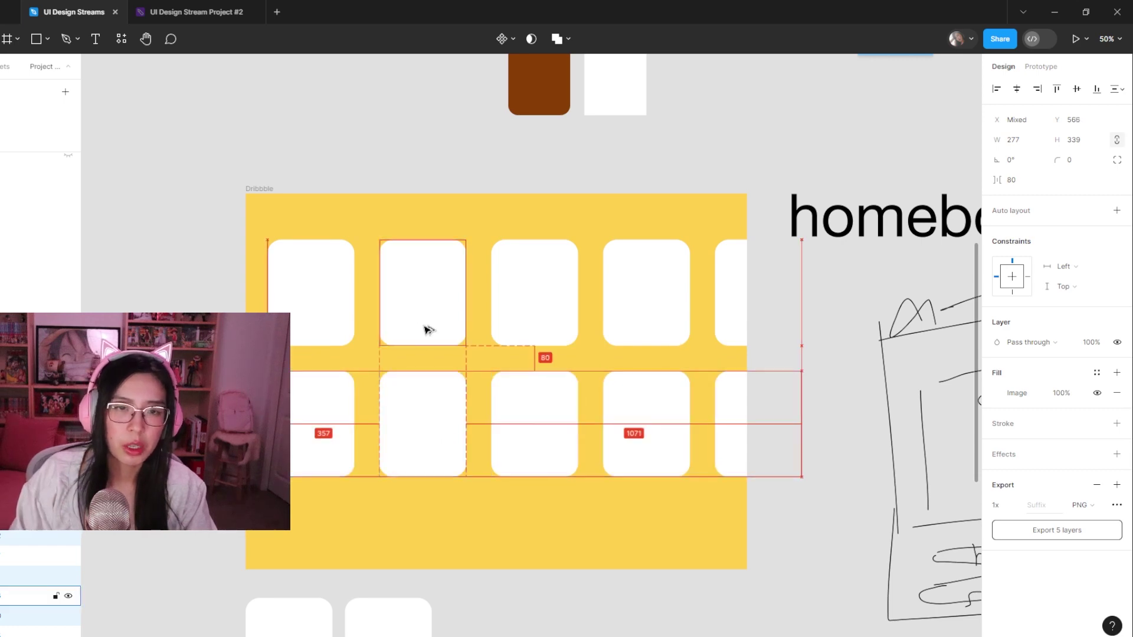
{"action": "left_click", "coordinate": [471, 511]}
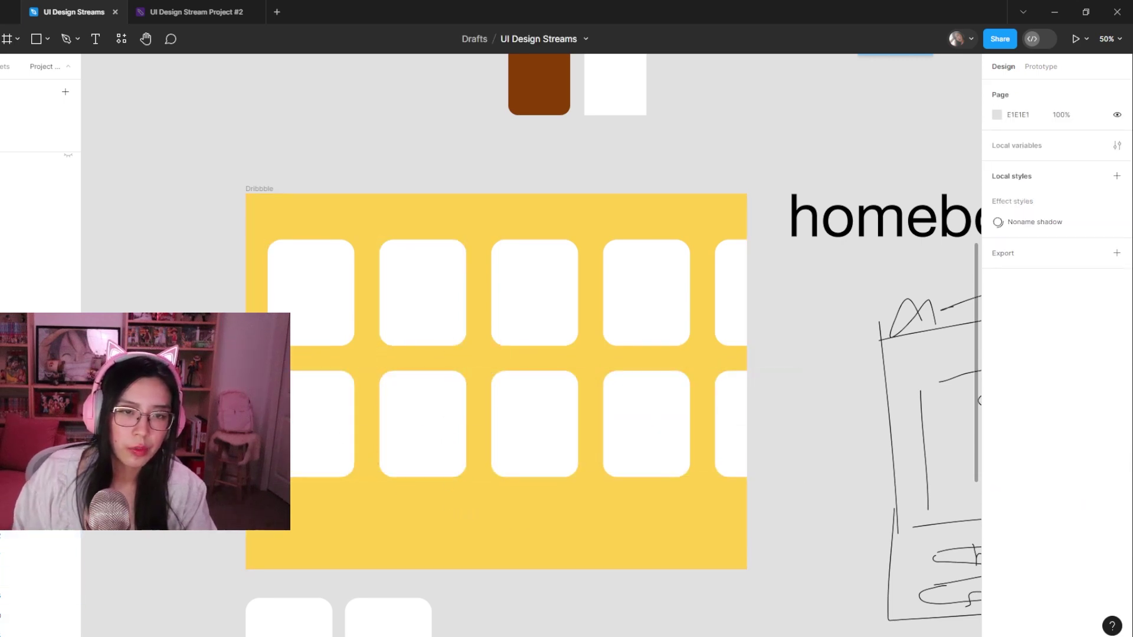
- Copy the second row of cards below itself as a third row at Y 985
{"action": "left_click_drag", "start_coordinate": [343, 484], "coordinate": [767, 448]}
{"action": "left_click_drag", "start_coordinate": [561, 387], "coordinate": [577, 506]}
{"action": "left_click", "coordinate": [831, 456]}
- Shift the second and fourth card columns upward so they stagger against the others and run past the frame's upper edge
{"action": "left_click", "coordinate": [423, 549]}
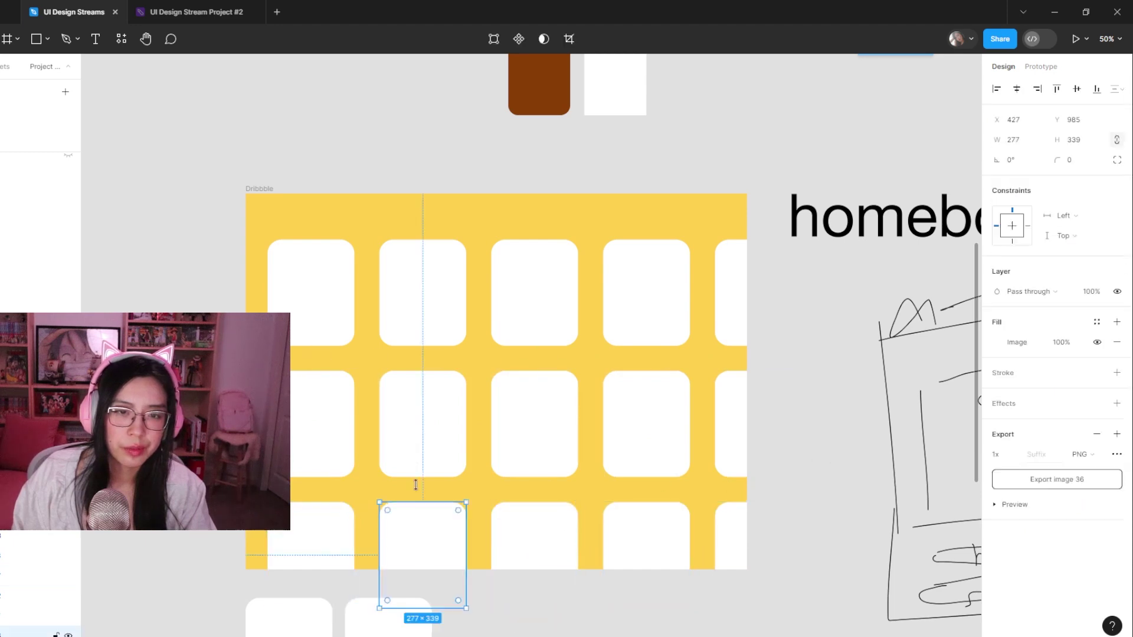
{"action": "left_click", "coordinate": [423, 424], "text": "shift"}
{"action": "left_click", "coordinate": [425, 278], "text": "shift"}
{"action": "left_click", "coordinate": [665, 342], "text": "shift"}
{"action": "left_click", "coordinate": [658, 425], "text": "shift"}
{"action": "left_click", "coordinate": [653, 516], "text": "shift"}
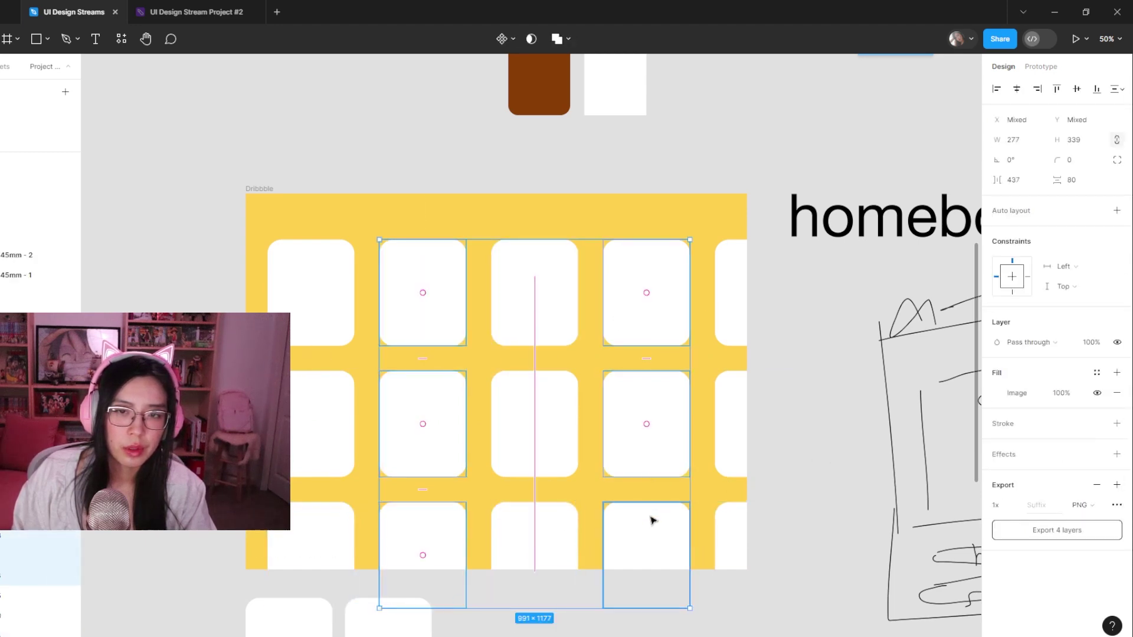
{"action": "left_click_drag", "start_coordinate": [626, 463], "coordinate": [616, 386]}
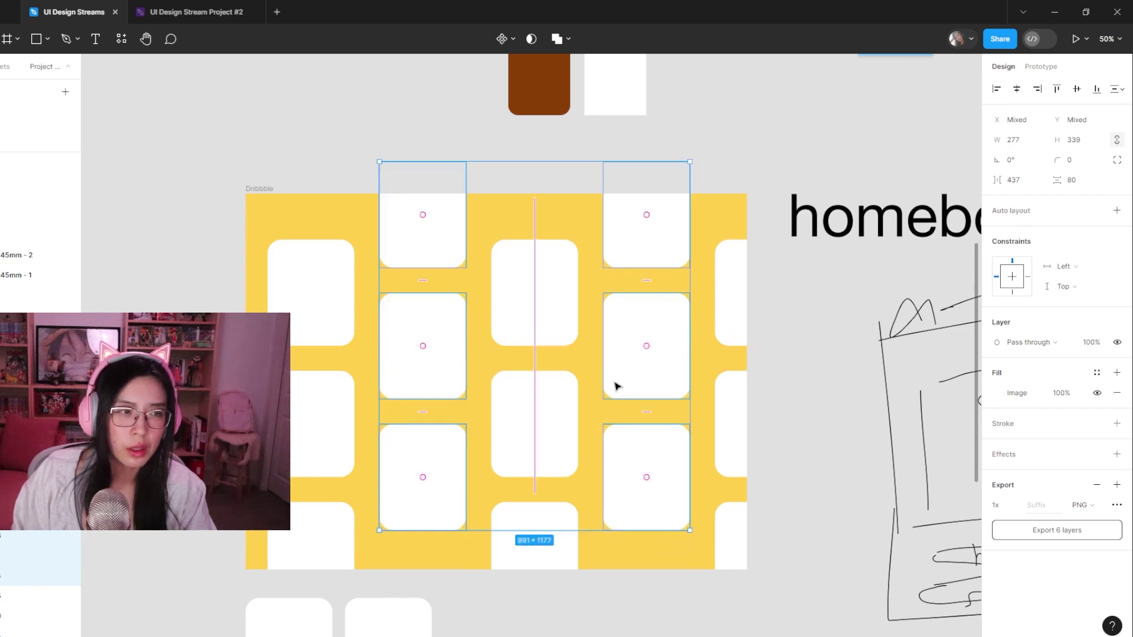
{"action": "key", "text": "Escape"}
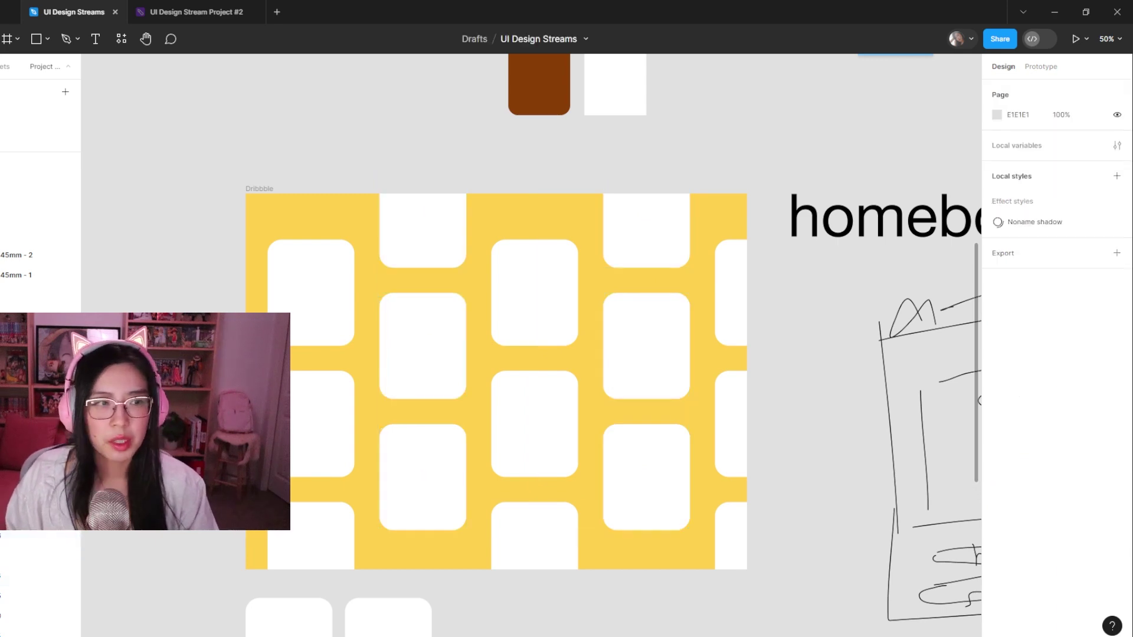
{"action": "scroll", "coordinate": [503, 397], "scroll_direction": "up", "scroll_amount": 3, "text": "ctrl"}
{"action": "scroll", "coordinate": [508, 462], "scroll_direction": "down", "scroll_amount": 3, "text": "ctrl"}
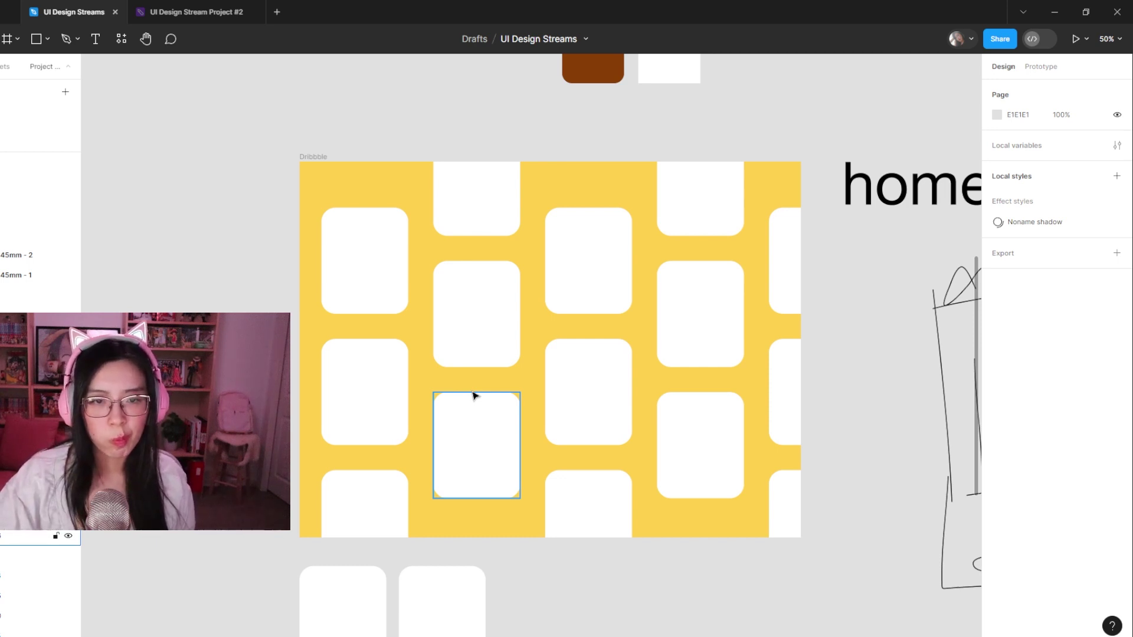
- Group all fifteen cards, rotate them 15° and reposition them within the Dribbble frame
{"action": "scroll", "coordinate": [600, 501], "scroll_direction": "right", "scroll_amount": 3}
{"action": "left_click_drag", "start_coordinate": [757, 533], "coordinate": [236, 218]}
{"action": "left_click", "coordinate": [759, 214], "text": "shift"}
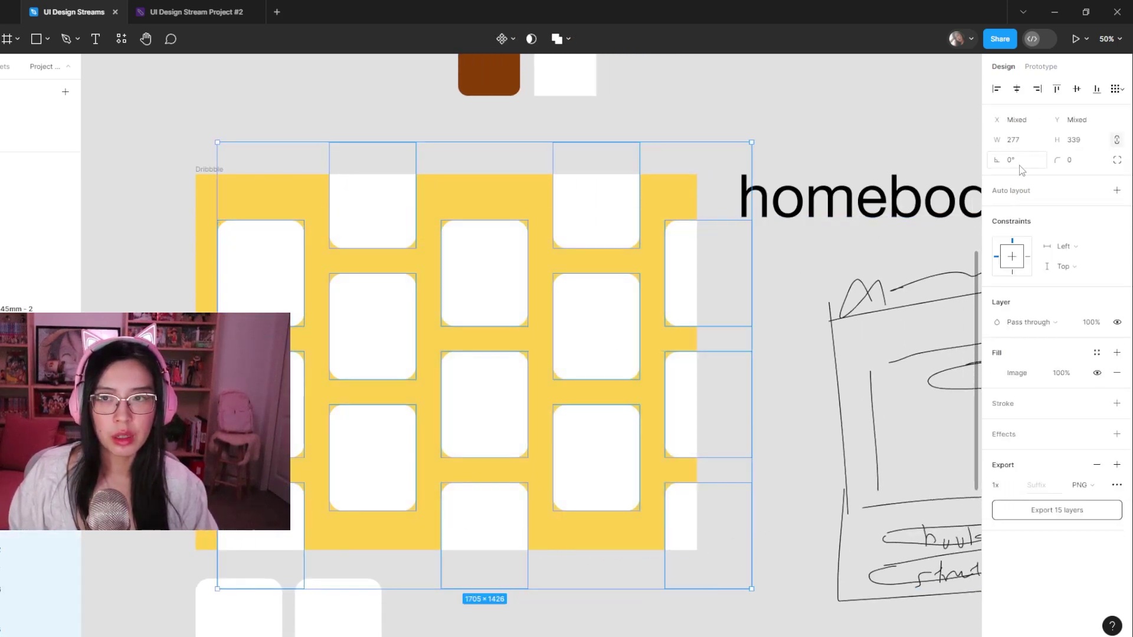
{"action": "left_click", "coordinate": [1023, 182]}
{"action": "type", "text": "15"}
{"action": "key", "text": "Return"}
{"action": "mouse_move", "coordinate": [425, 371]}
{"action": "left_mouse_down"}
{"action": "mouse_move", "coordinate": [443, 370]}
{"action": "mouse_move", "coordinate": [432, 369]}
{"action": "left_mouse_up"}
{"action": "key", "text": "Escape"}
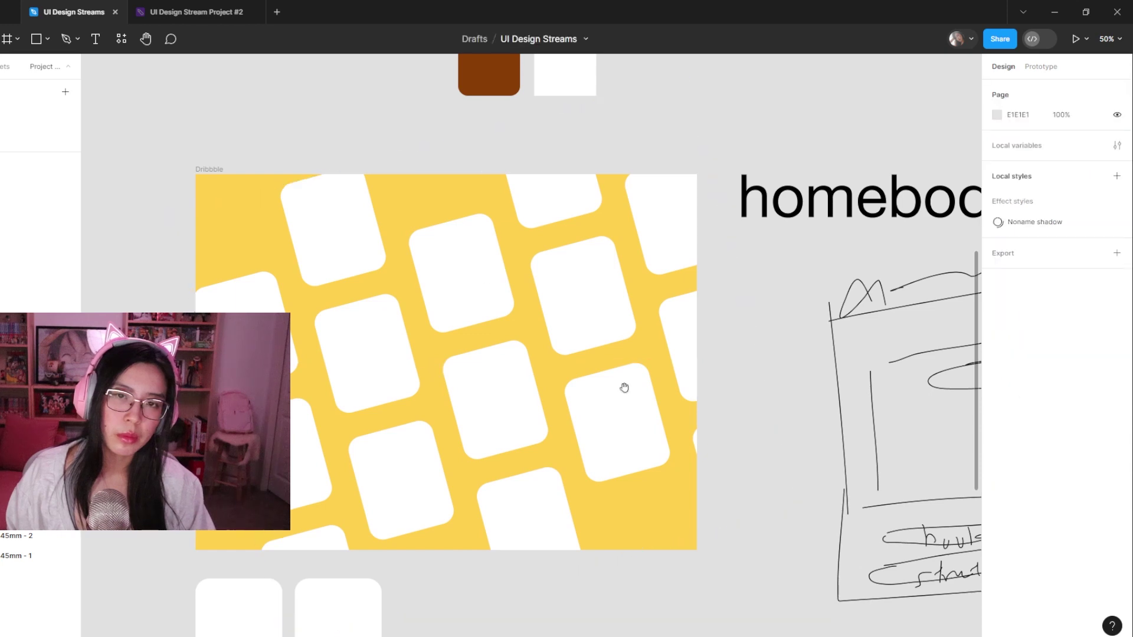
- Fill the empty lower-right corner of the tilted grid with a card copy at X 1277, Y 1054.69
{"action": "scroll", "coordinate": [614, 358], "scroll_direction": "down", "scroll_amount": 1}
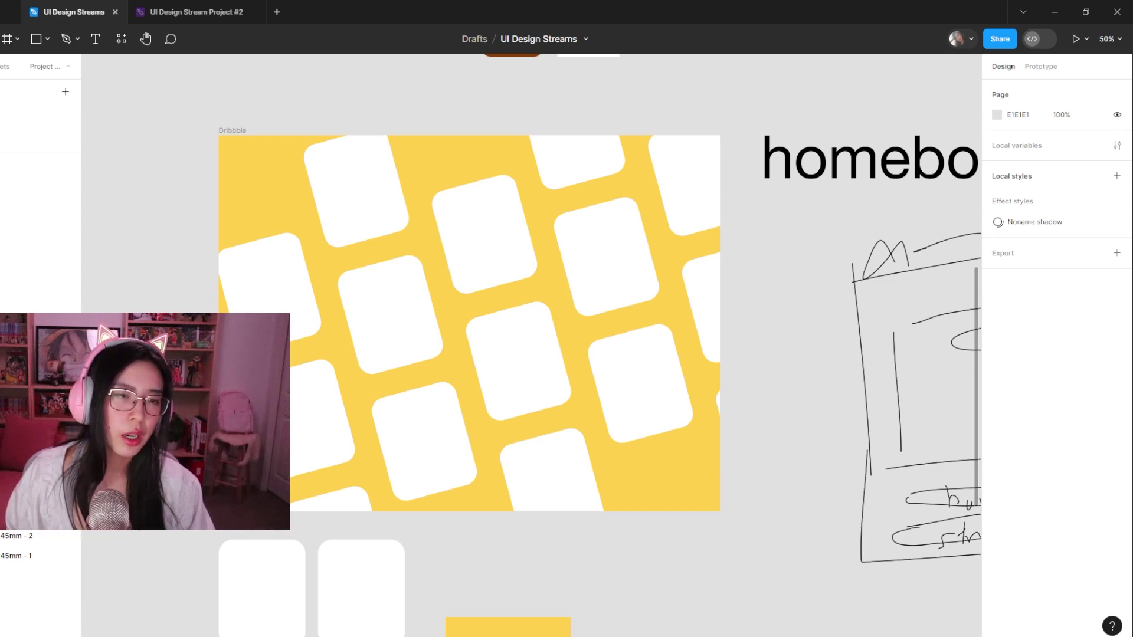
{"action": "left_click", "coordinate": [36, 632]}
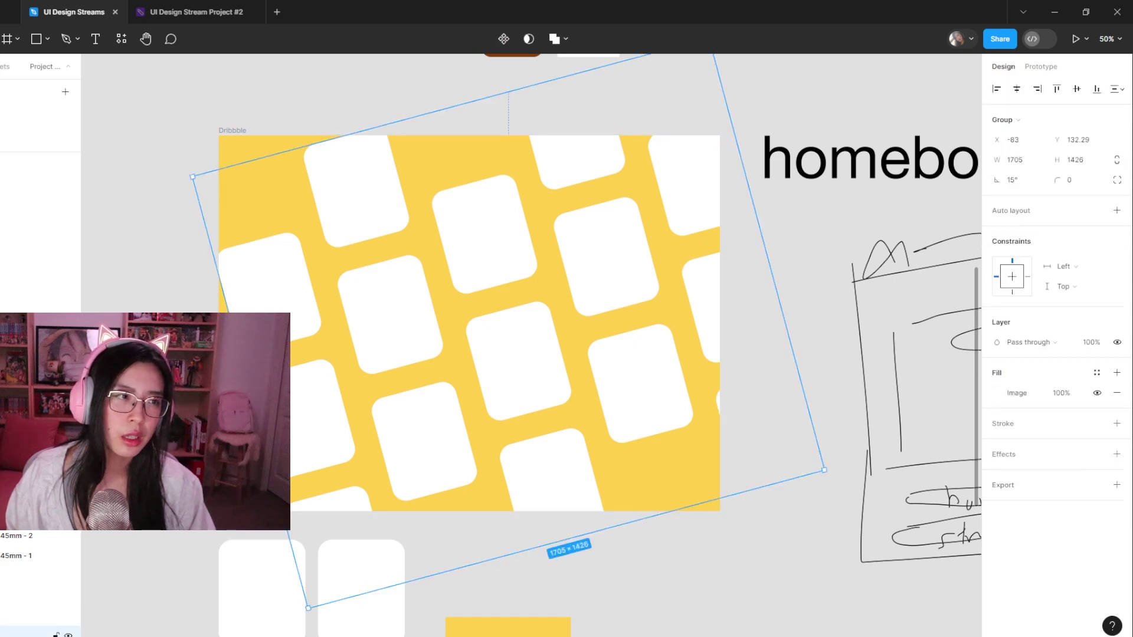
{"action": "left_click", "coordinate": [649, 443]}
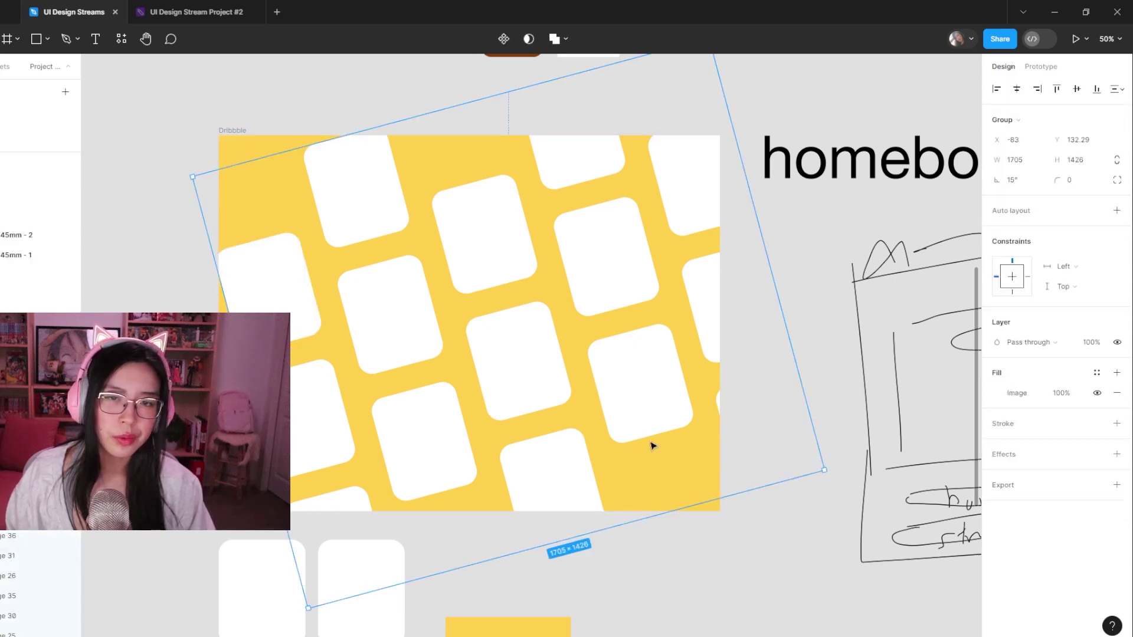
{"action": "double_click", "coordinate": [649, 418]}
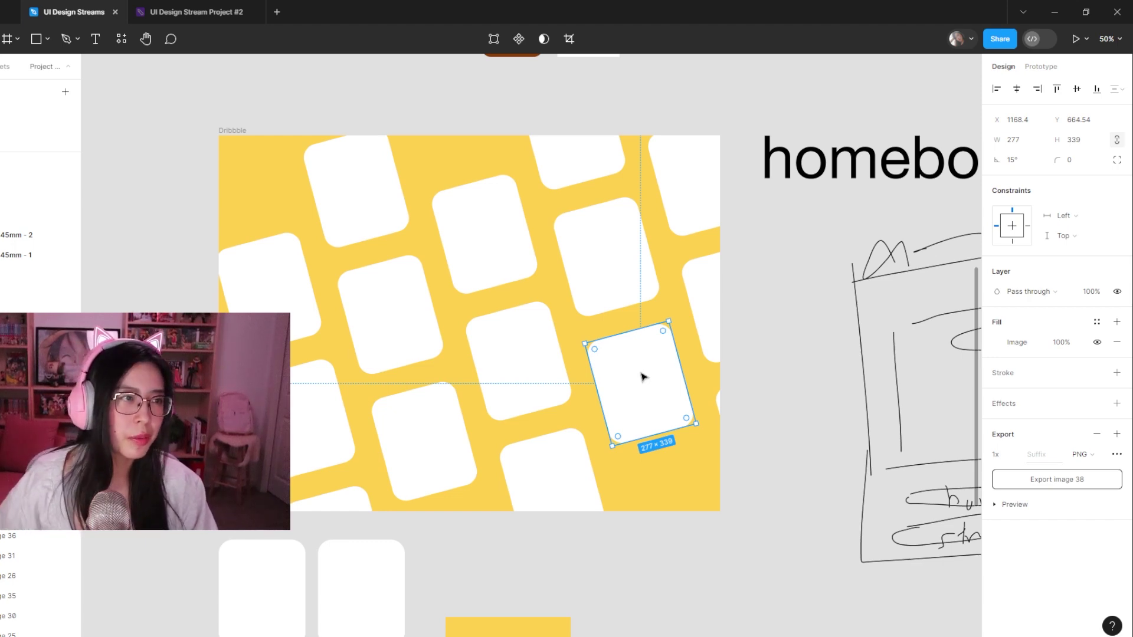
{"action": "left_click", "coordinate": [693, 501]}
{"action": "left_click", "coordinate": [659, 383]}
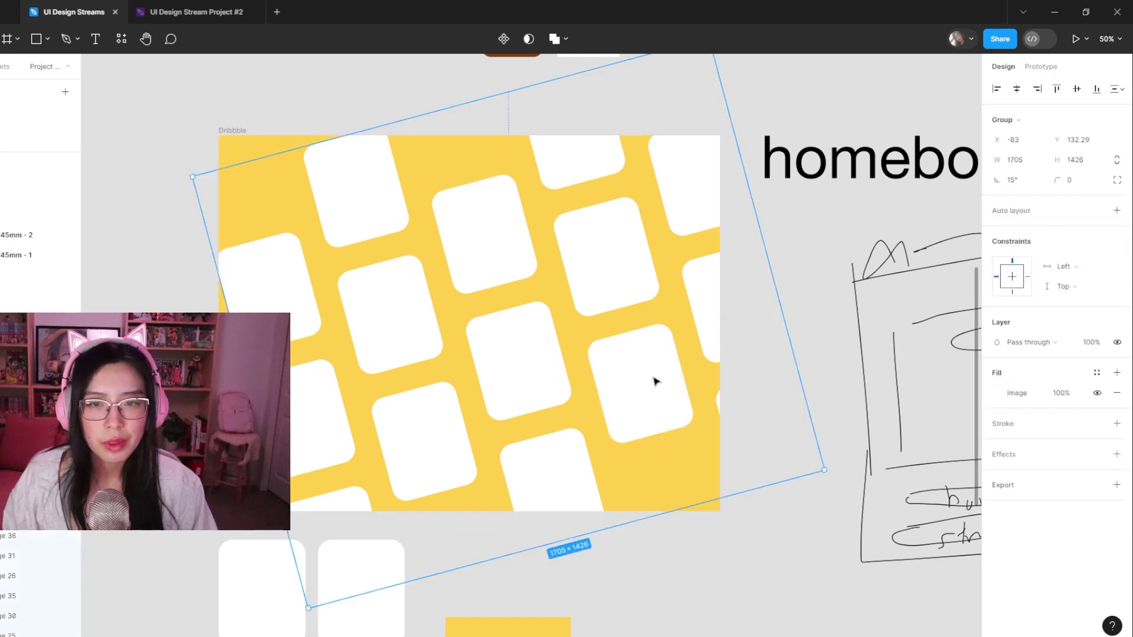
{"action": "left_click", "coordinate": [644, 376]}
{"action": "left_click_drag", "start_coordinate": [633, 359], "coordinate": [670, 488]}
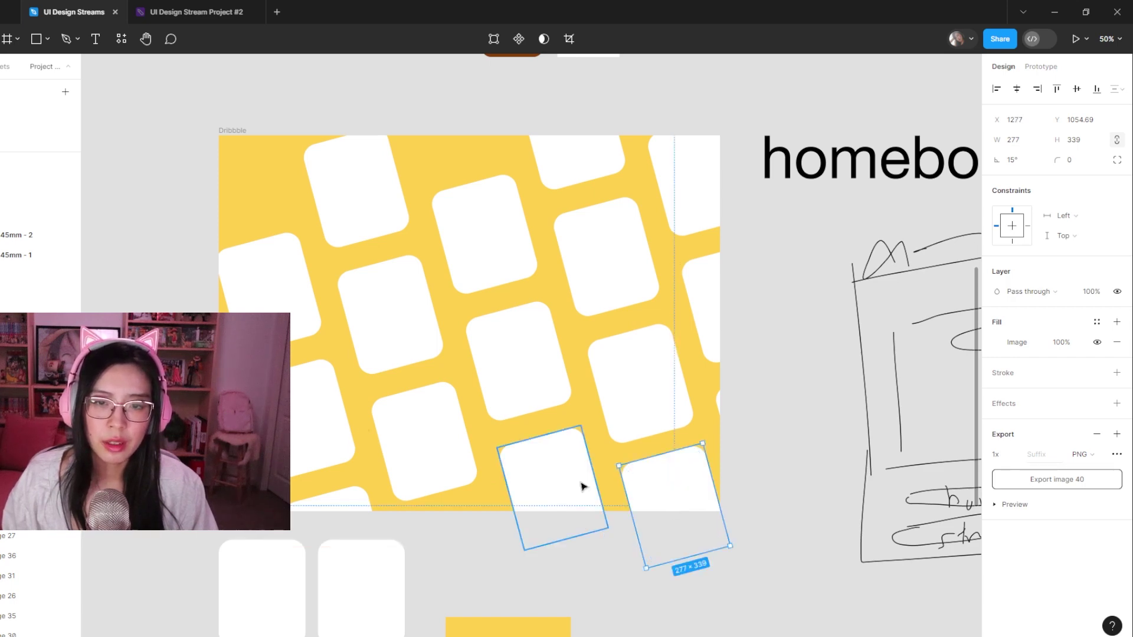
{"action": "left_click", "coordinate": [584, 485], "text": "shift"}
{"action": "left_click", "coordinate": [328, 499], "text": "shift"}
{"action": "left_click", "coordinate": [400, 319]}
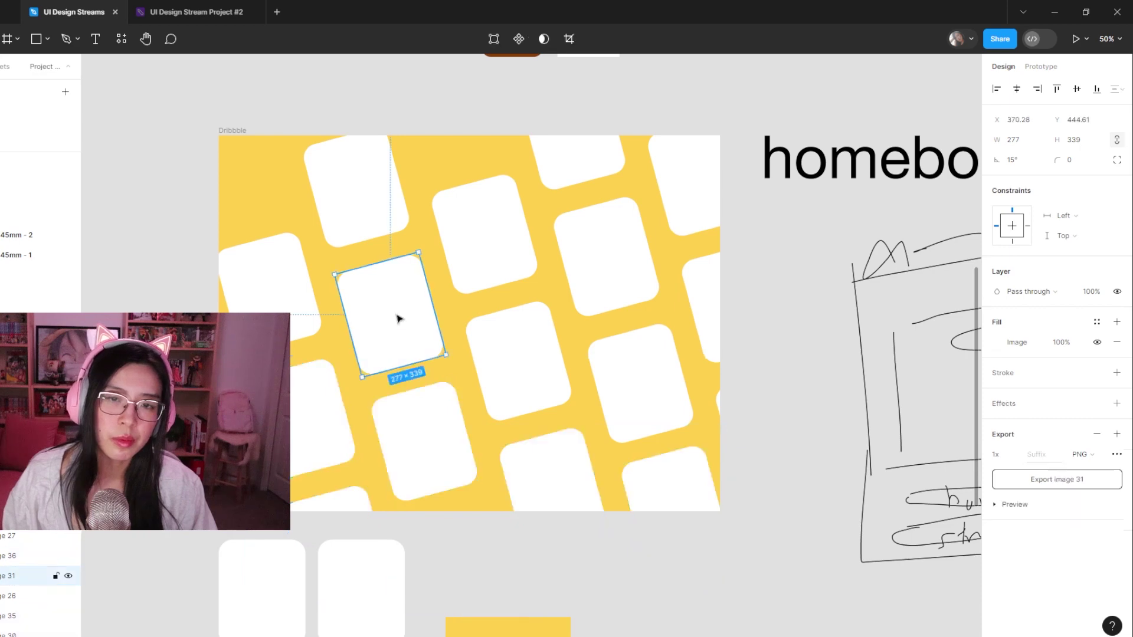
{"action": "left_click", "coordinate": [824, 488]}
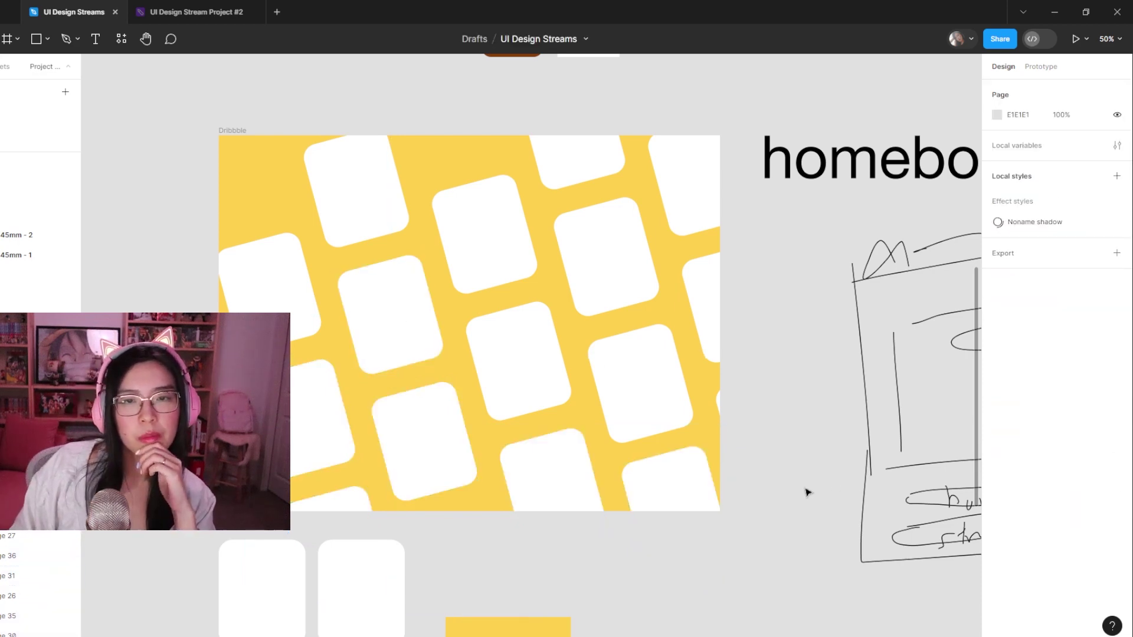
- Switch to the browser, close the Pinterest palette pin, and view the Apple Watch UI Kit shot before returning to the search results
{"action": "left_click", "coordinate": [526, 601]}
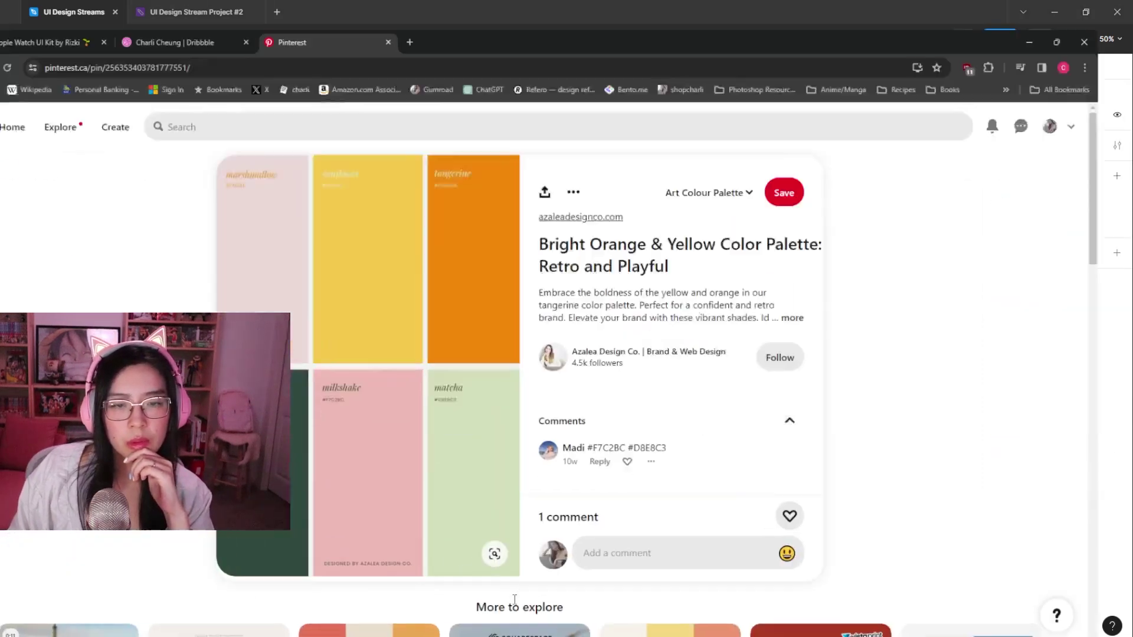
{"action": "left_click", "coordinate": [388, 12]}
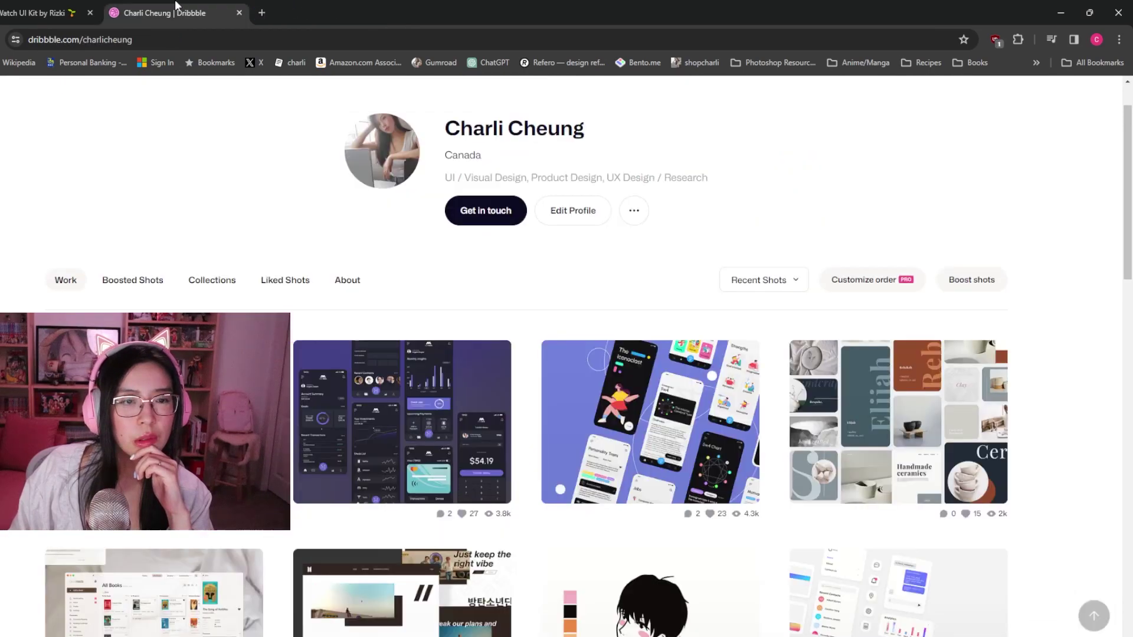
{"action": "left_click", "coordinate": [35, 12]}
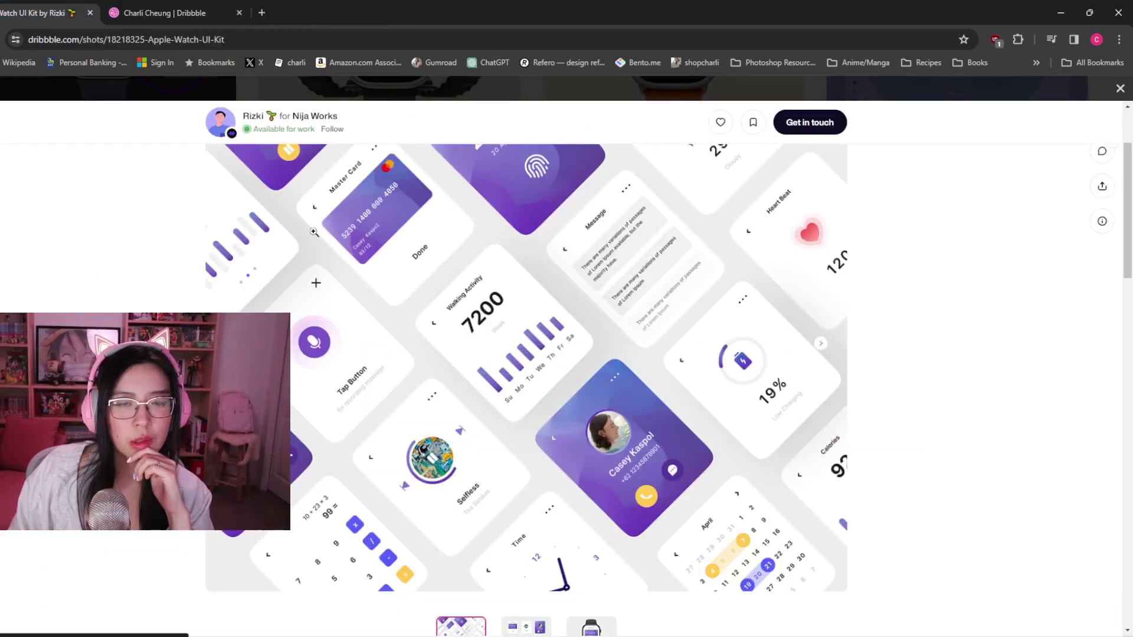
{"action": "left_click", "coordinate": [1120, 89]}
- Browse Dribbble's Apple Watch search results for examples of how watch screens are presented
{"action": "scroll", "coordinate": [458, 368], "scroll_direction": "down", "scroll_amount": 3}
{"action": "scroll", "coordinate": [458, 368], "scroll_direction": "down", "scroll_amount": 15}
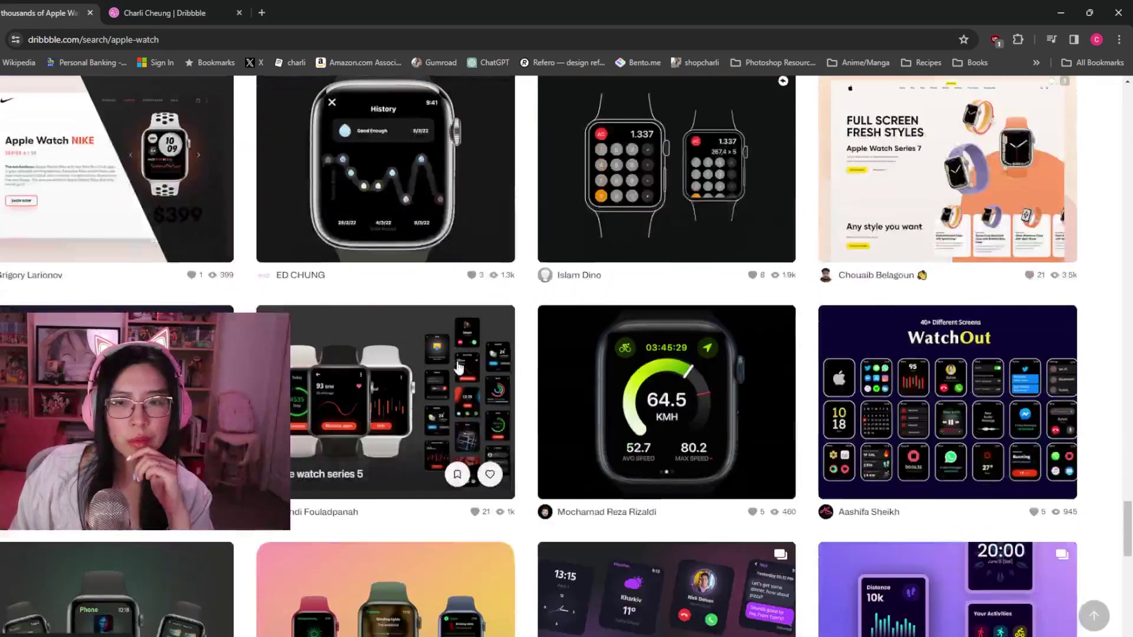
{"action": "scroll", "coordinate": [458, 368], "scroll_direction": "down", "scroll_amount": 4}
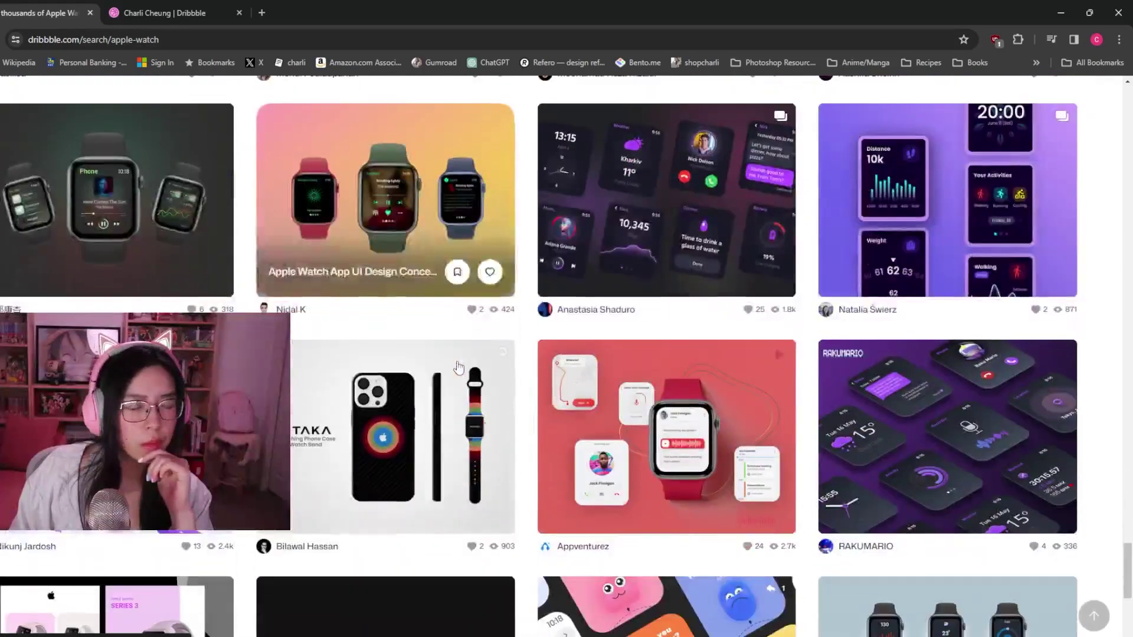
{"action": "scroll", "coordinate": [459, 367], "scroll_direction": "down", "scroll_amount": 4}
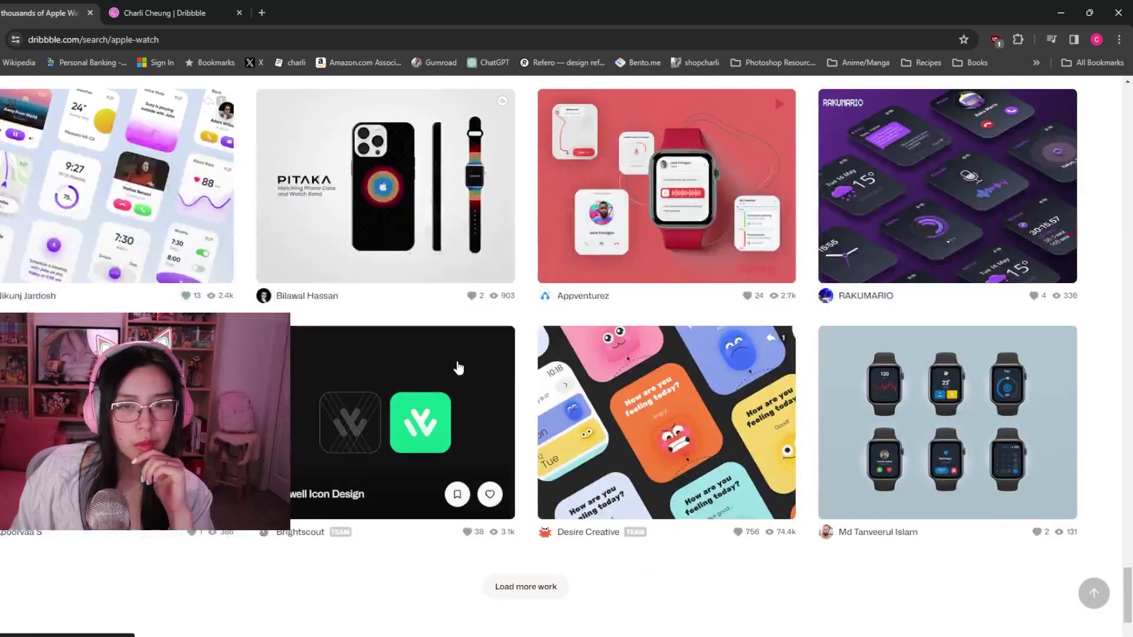
{"action": "scroll", "coordinate": [459, 367], "scroll_direction": "down", "scroll_amount": 2}
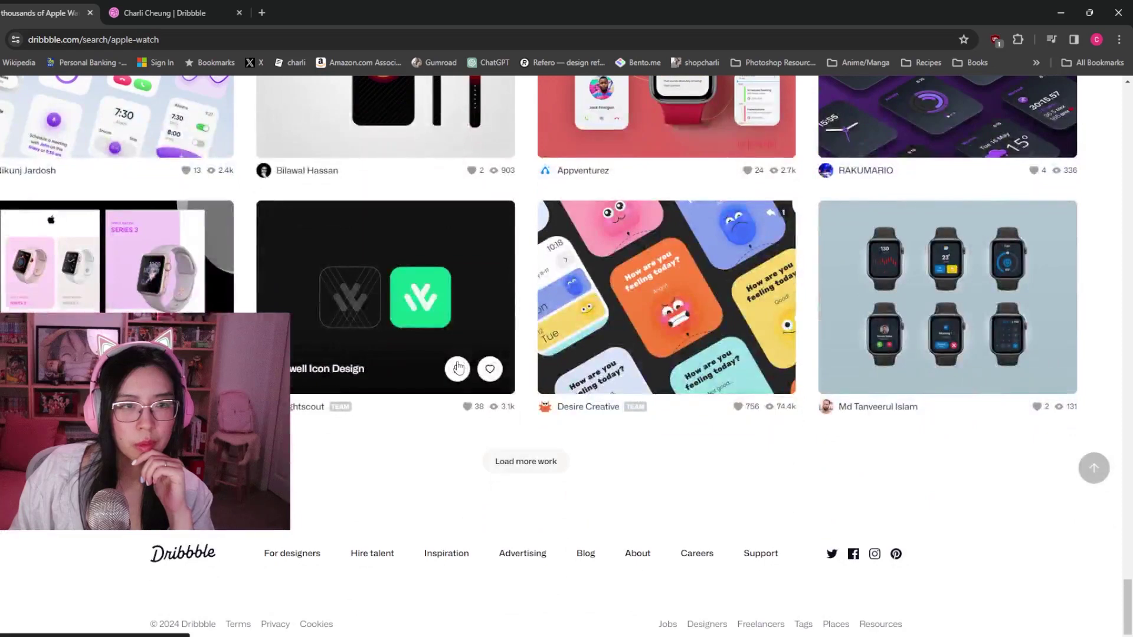
- Open the Emotion Tracker shot, examine its tilted card layout and colour palette, and return to the Apple Watch search results
{"action": "left_click", "coordinate": [659, 296]}
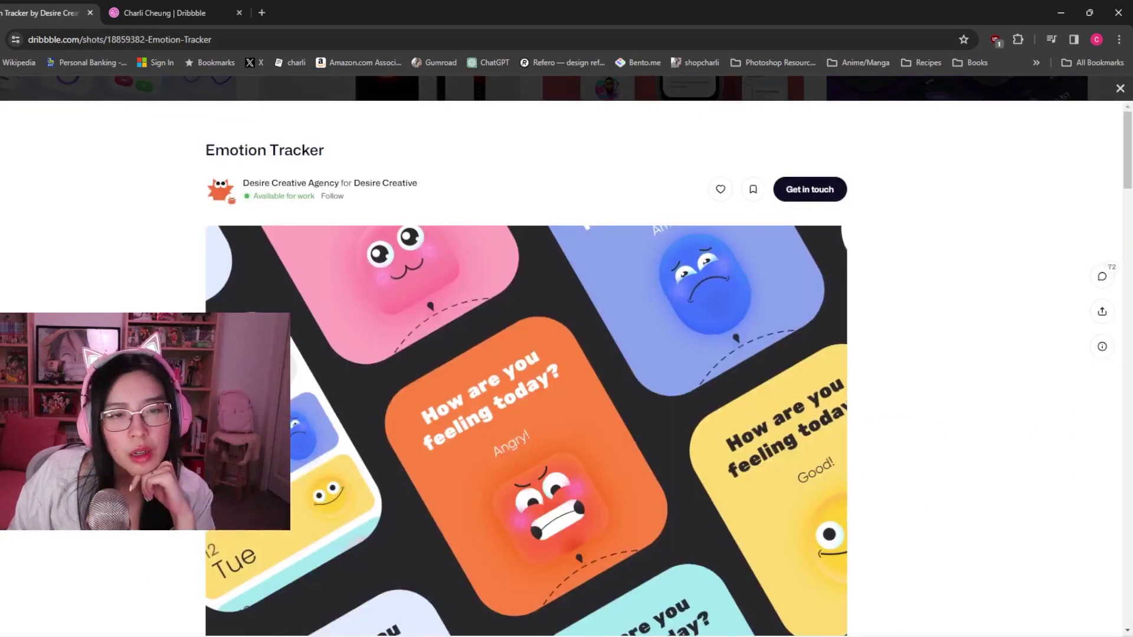
{"action": "scroll", "coordinate": [659, 295], "scroll_direction": "down", "scroll_amount": 4}
{"action": "scroll", "coordinate": [867, 400], "scroll_direction": "up", "scroll_amount": 3}
{"action": "scroll", "coordinate": [944, 407], "scroll_direction": "down", "scroll_amount": 6}
{"action": "scroll", "coordinate": [979, 401], "scroll_direction": "down", "scroll_amount": 10}
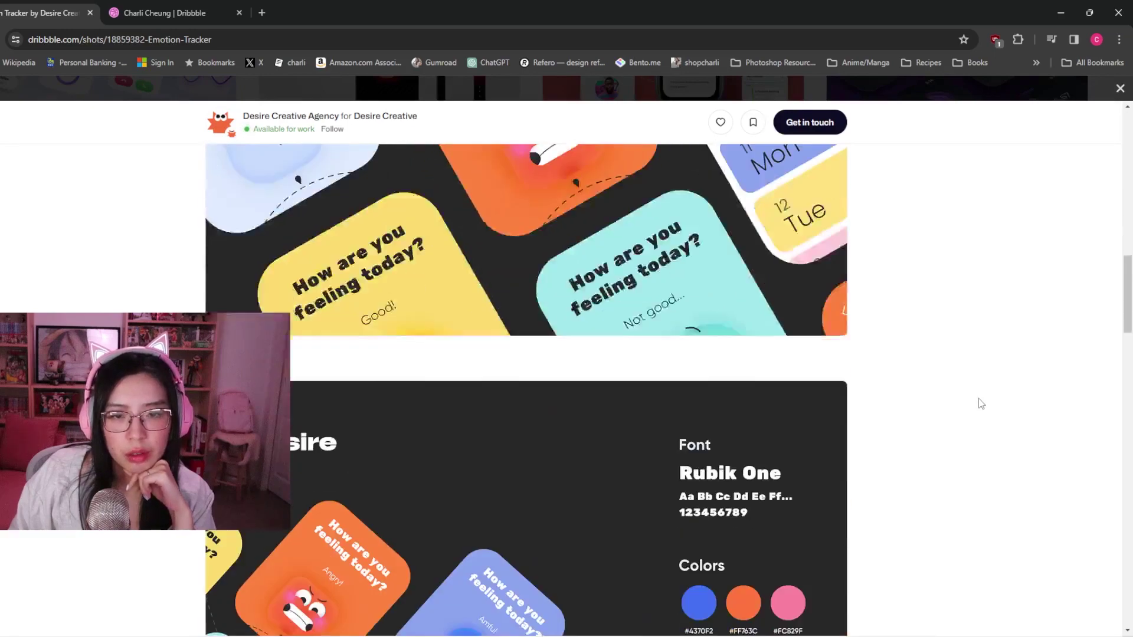
{"action": "scroll", "coordinate": [978, 398], "scroll_direction": "down", "scroll_amount": 2}
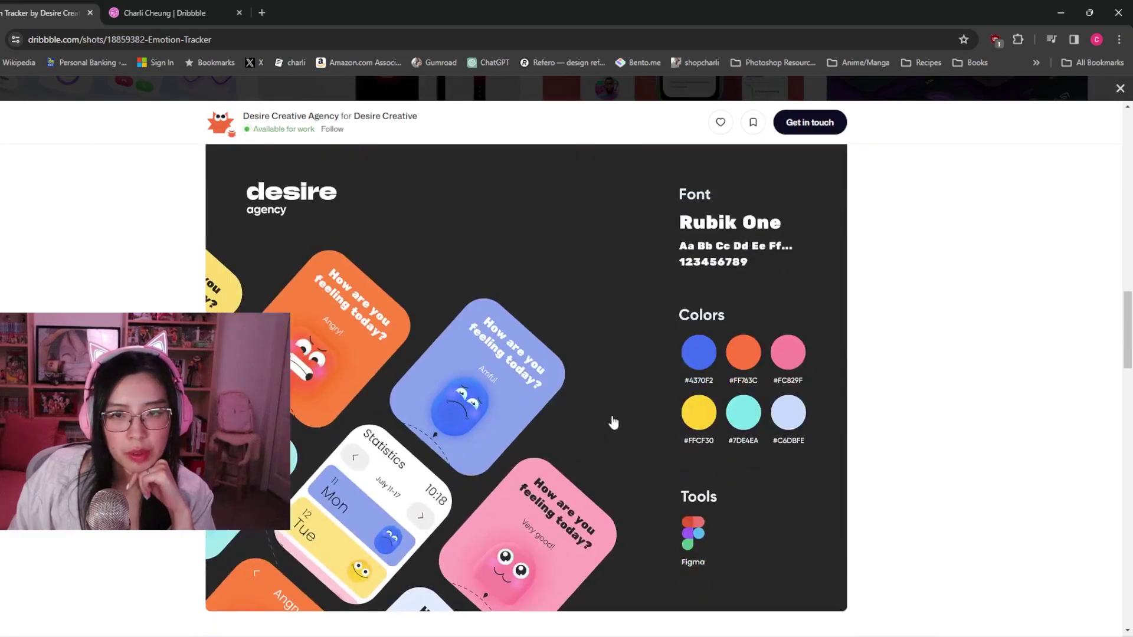
{"action": "scroll", "coordinate": [977, 339], "scroll_direction": "down", "scroll_amount": 12}
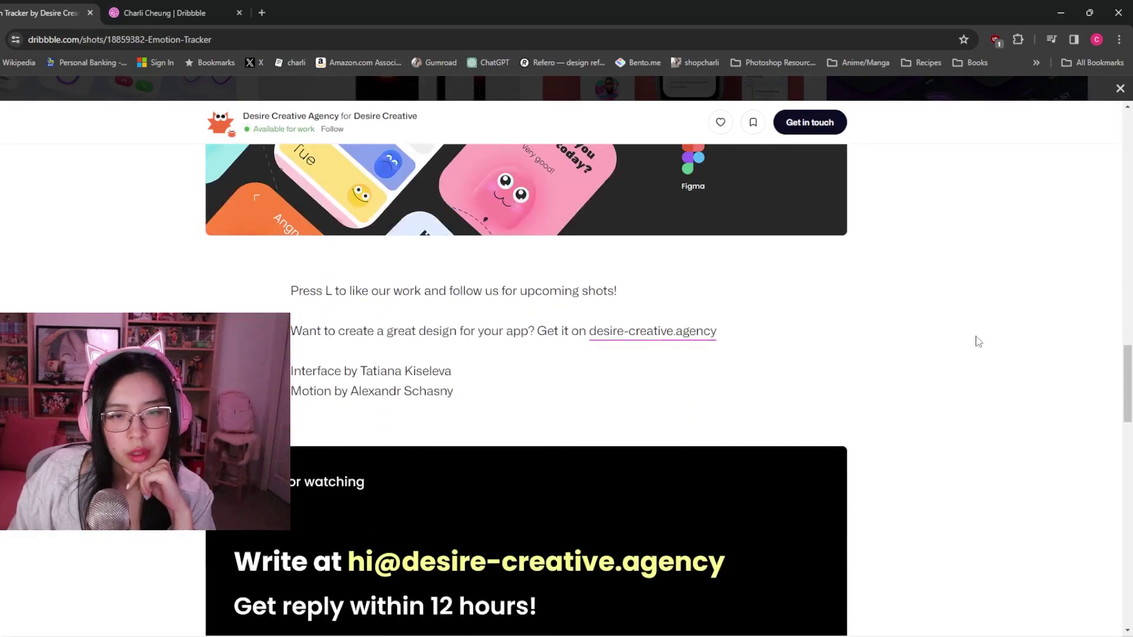
{"action": "key", "text": "Escape"}
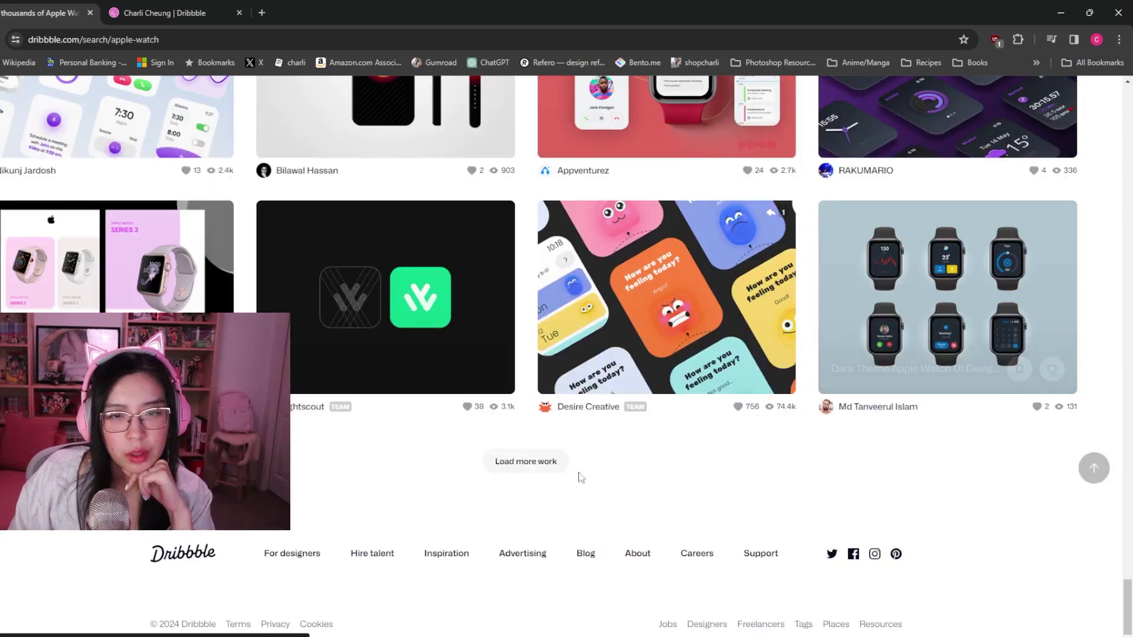
- Load more Apple Watch search results on Dribbble and examine how other designers arrange their watch screens
{"action": "left_click", "coordinate": [546, 461]}
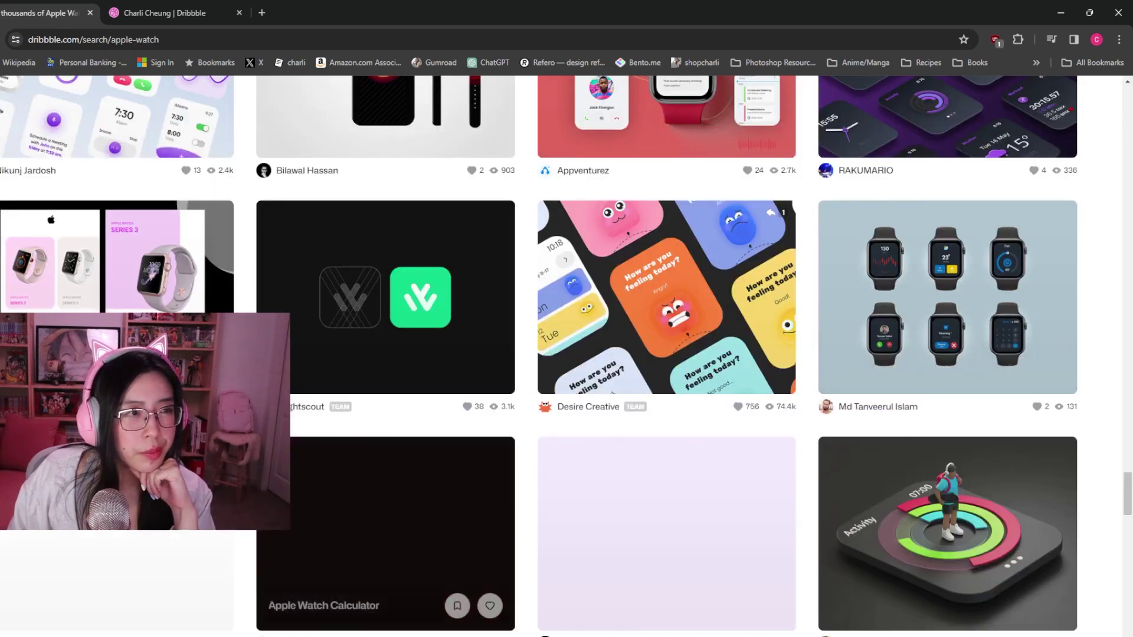
{"action": "mouse_move", "coordinate": [273, 297]}
{"action": "scroll", "coordinate": [273, 296], "scroll_direction": "down", "scroll_amount": 1}
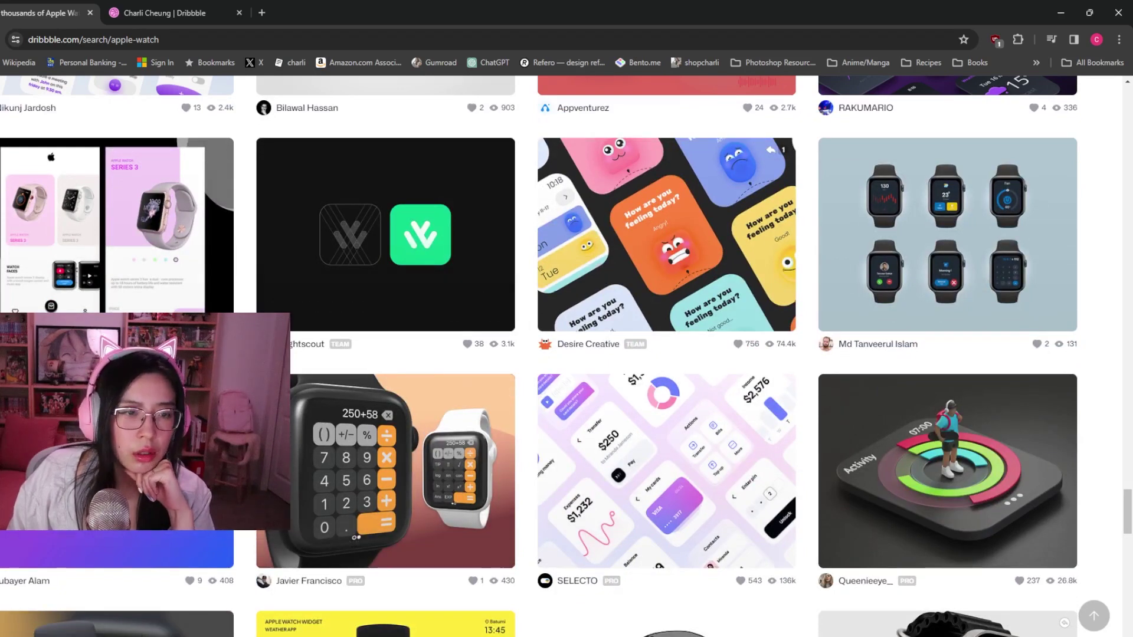
{"action": "scroll", "coordinate": [383, 472], "scroll_direction": "down", "scroll_amount": 4}
{"action": "scroll", "coordinate": [567, 354], "scroll_direction": "down", "scroll_amount": 2}
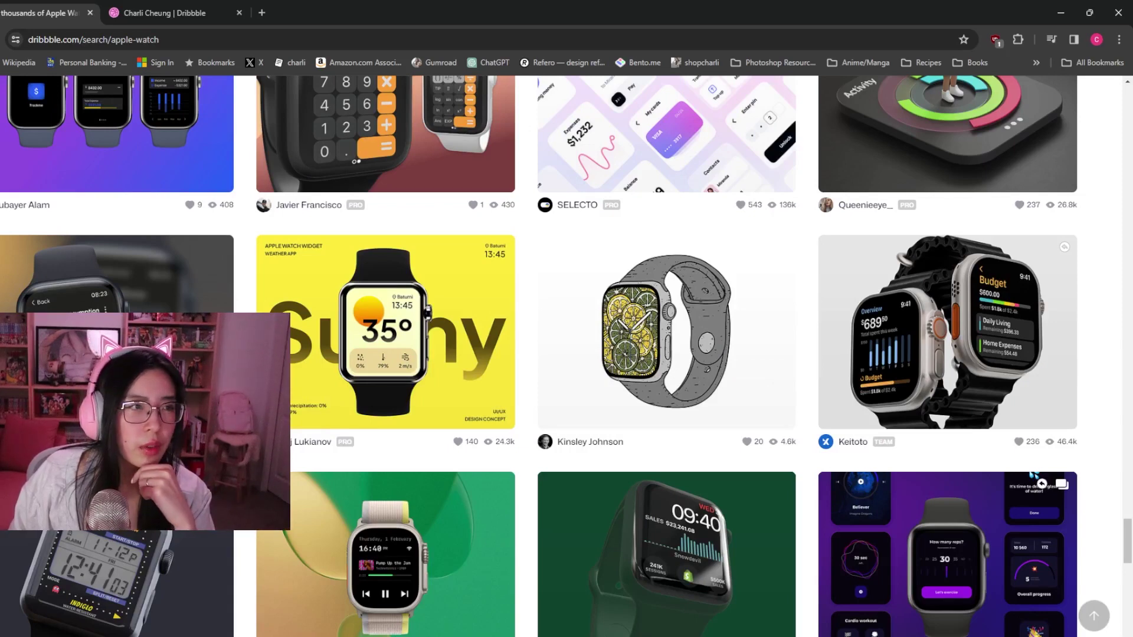
{"action": "scroll", "coordinate": [567, 354], "scroll_direction": "down", "scroll_amount": 1}
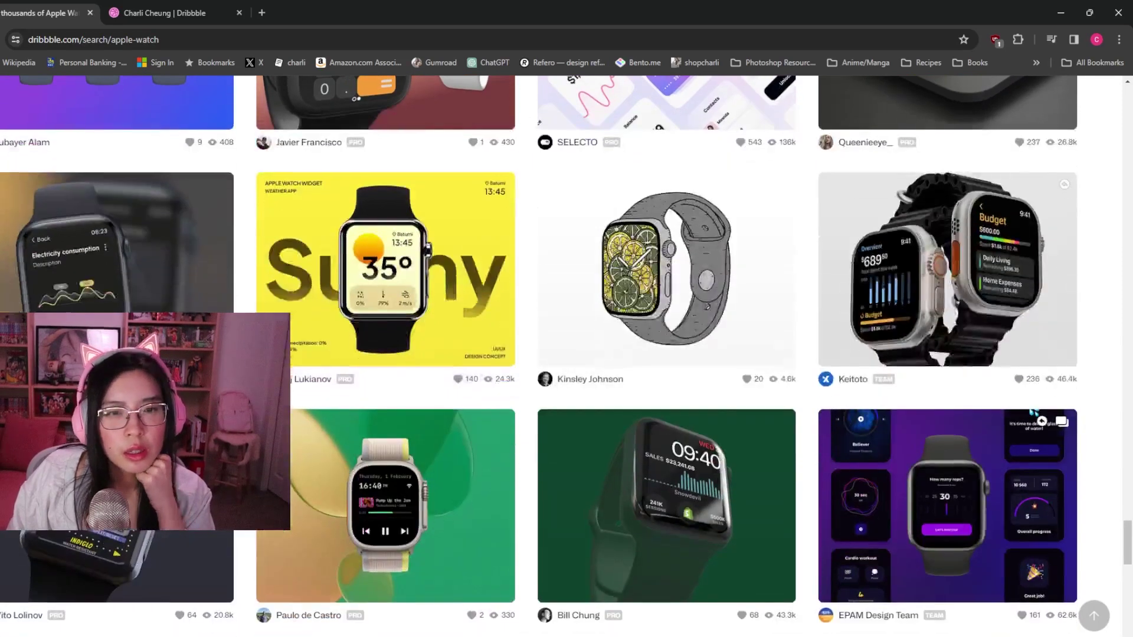
{"action": "scroll", "coordinate": [566, 354], "scroll_direction": "down", "scroll_amount": 2}
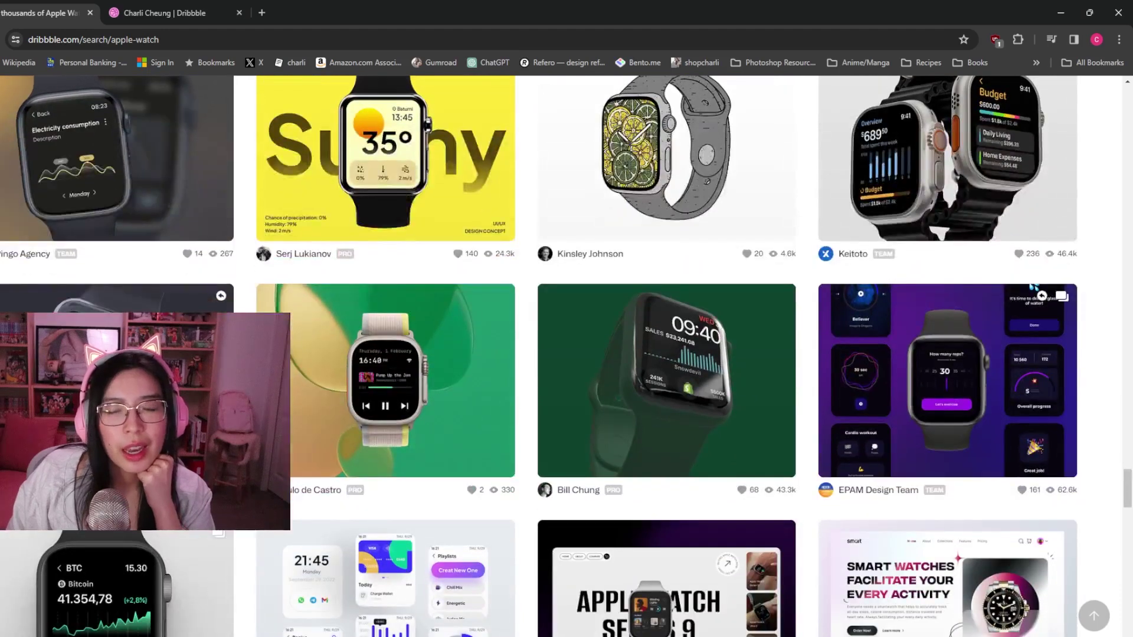
{"action": "scroll", "coordinate": [566, 354], "scroll_direction": "down", "scroll_amount": 5}
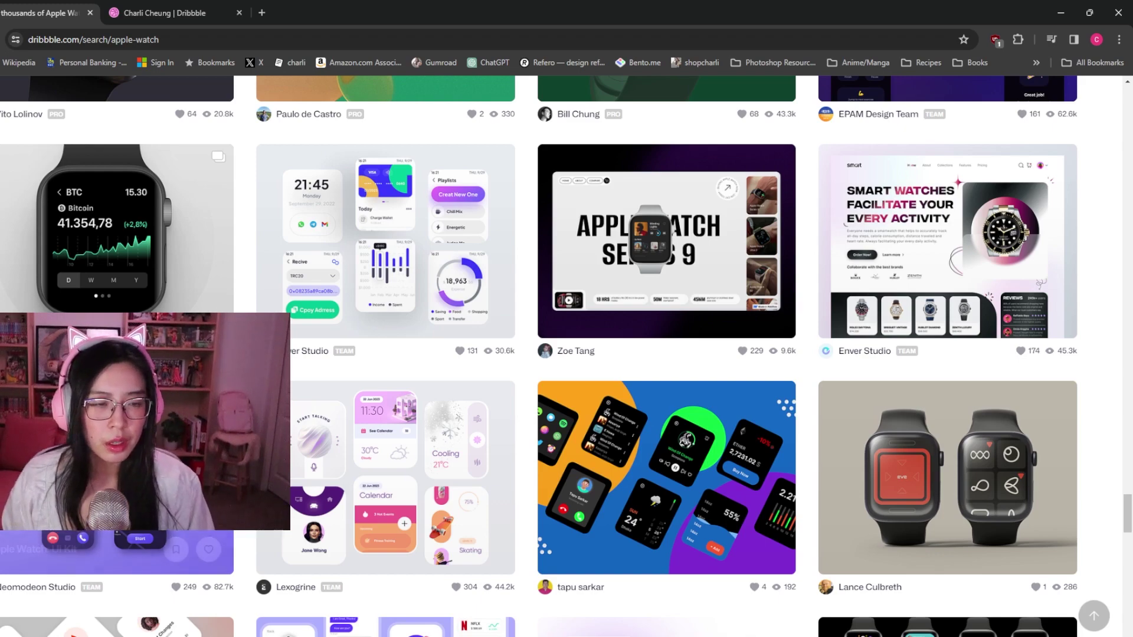
{"action": "scroll", "coordinate": [540, 355], "scroll_direction": "down", "scroll_amount": 5}
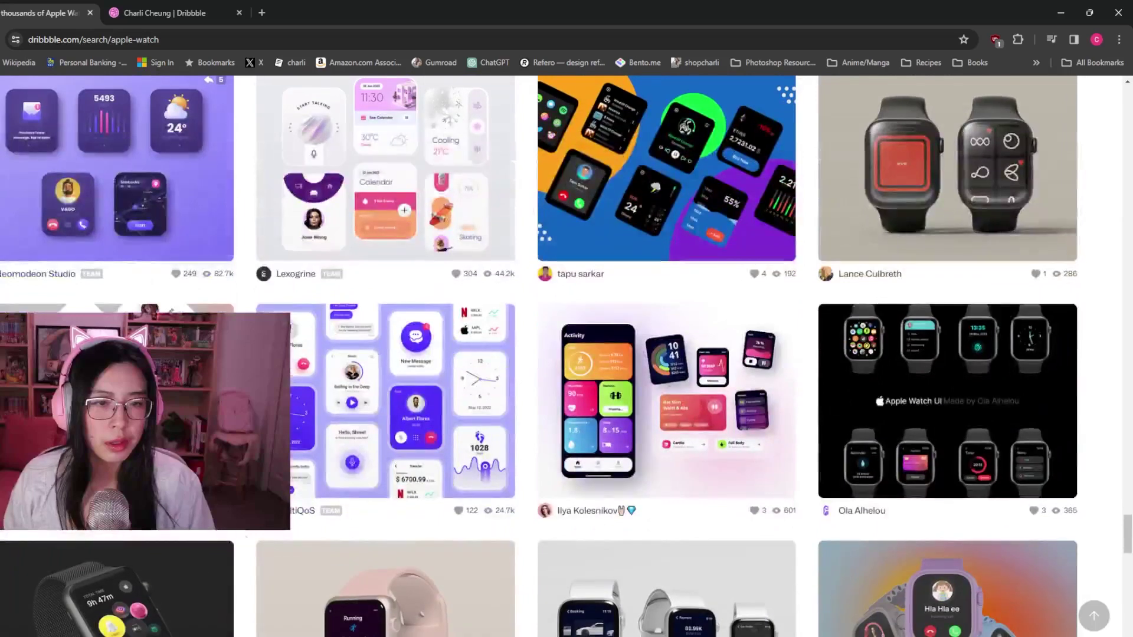
{"action": "scroll", "coordinate": [301, 454], "scroll_direction": "down", "scroll_amount": 1}
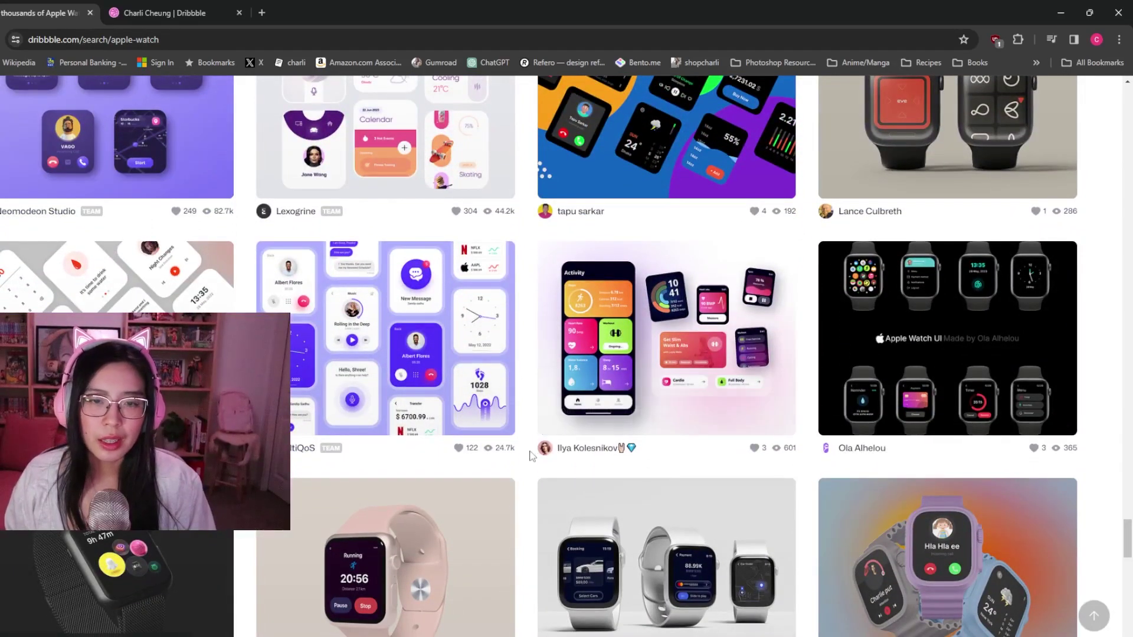
{"action": "mouse_move", "coordinate": [510, 430]}
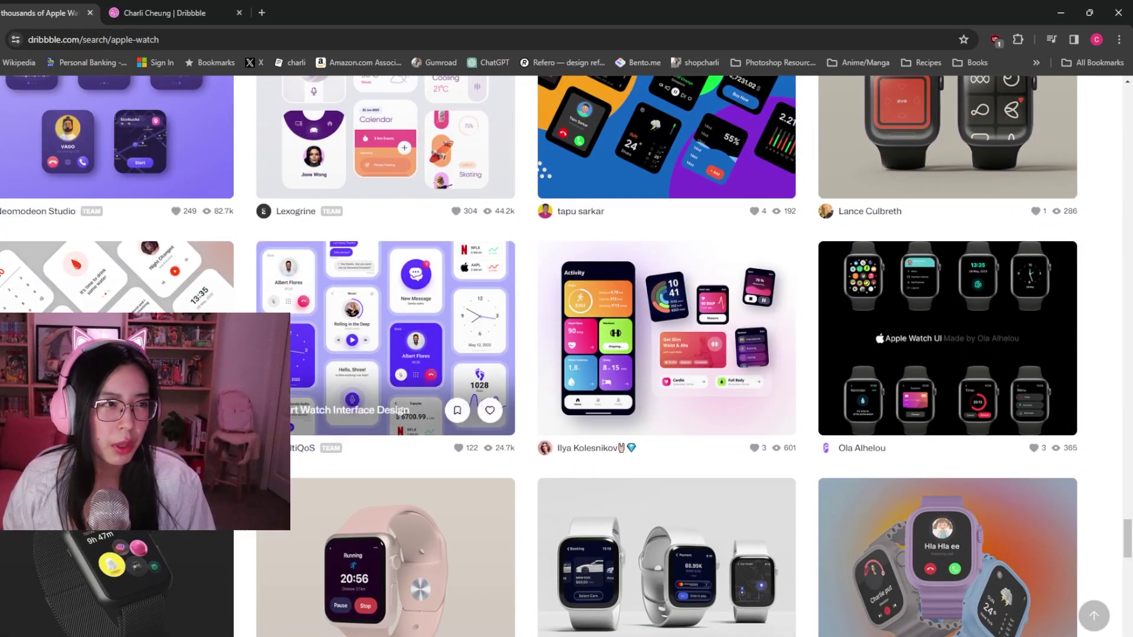
{"action": "scroll", "coordinate": [539, 356], "scroll_direction": "down", "scroll_amount": 2}
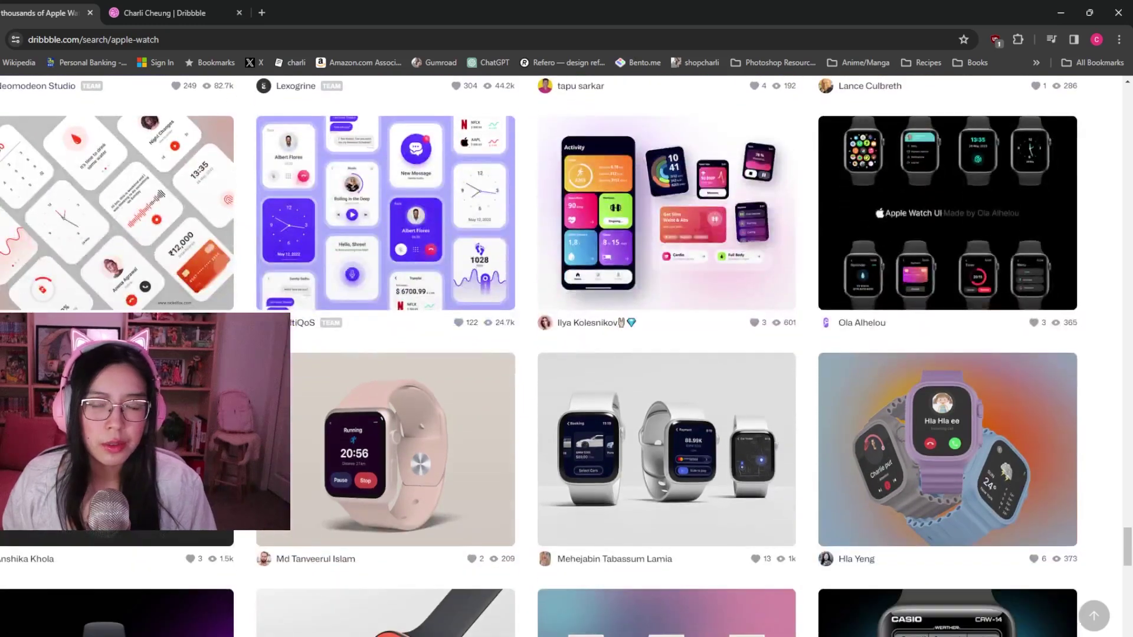
{"action": "scroll", "coordinate": [528, 436], "scroll_direction": "down", "scroll_amount": 3}
{"action": "scroll", "coordinate": [527, 438], "scroll_direction": "down", "scroll_amount": 5}
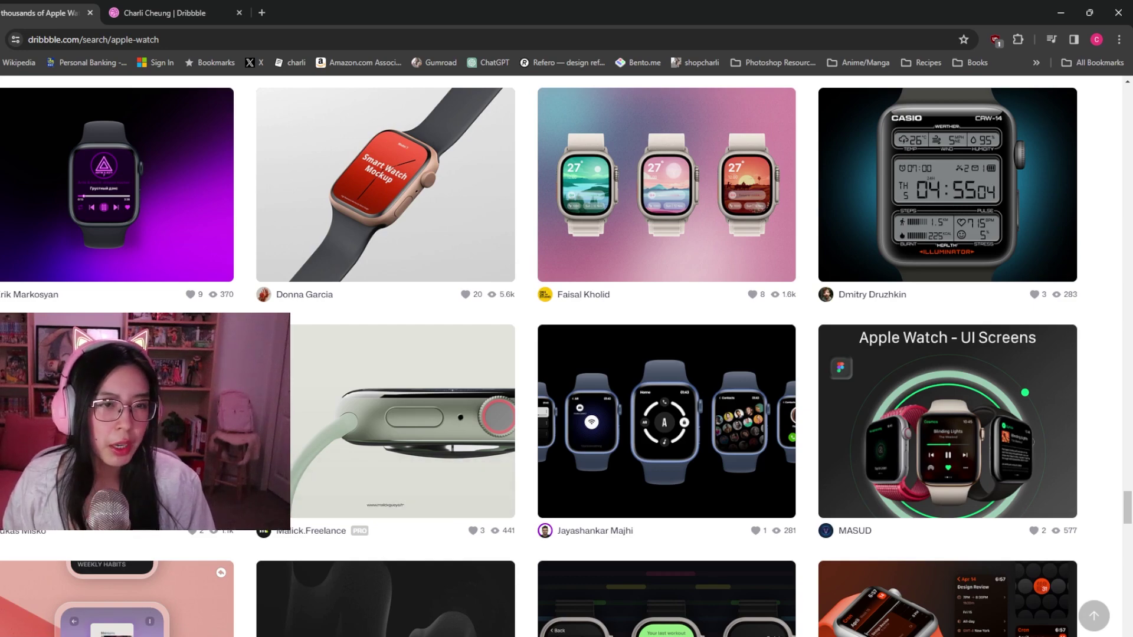
{"action": "scroll", "coordinate": [306, 364], "scroll_direction": "down", "scroll_amount": 2}
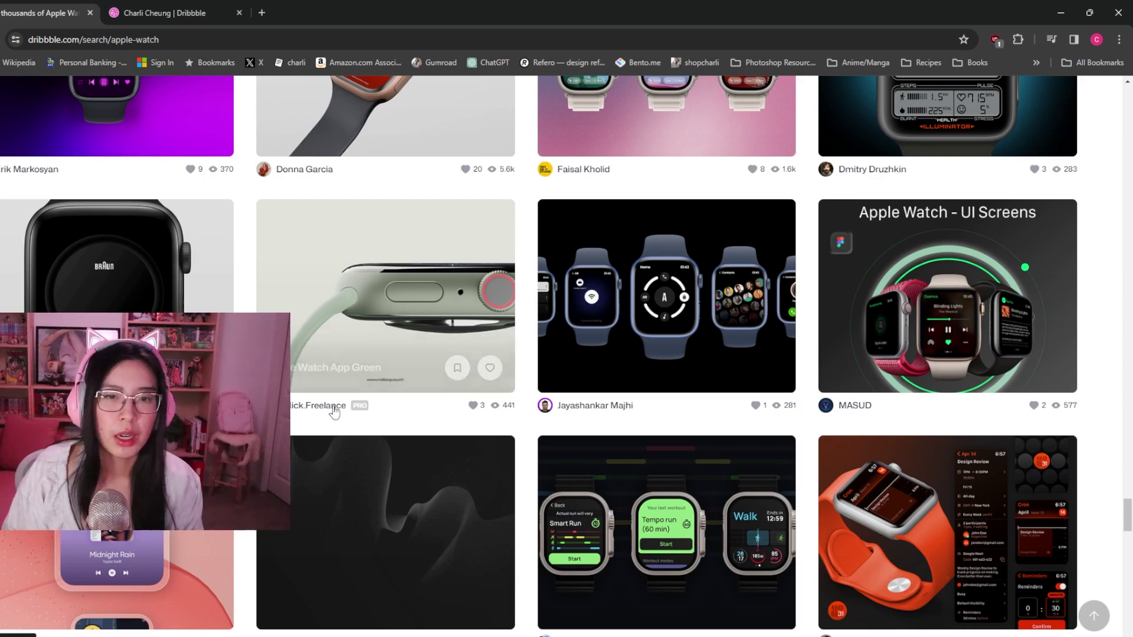
{"action": "scroll", "coordinate": [574, 311], "scroll_direction": "down", "scroll_amount": 3}
{"action": "scroll", "coordinate": [574, 312], "scroll_direction": "down", "scroll_amount": 12}
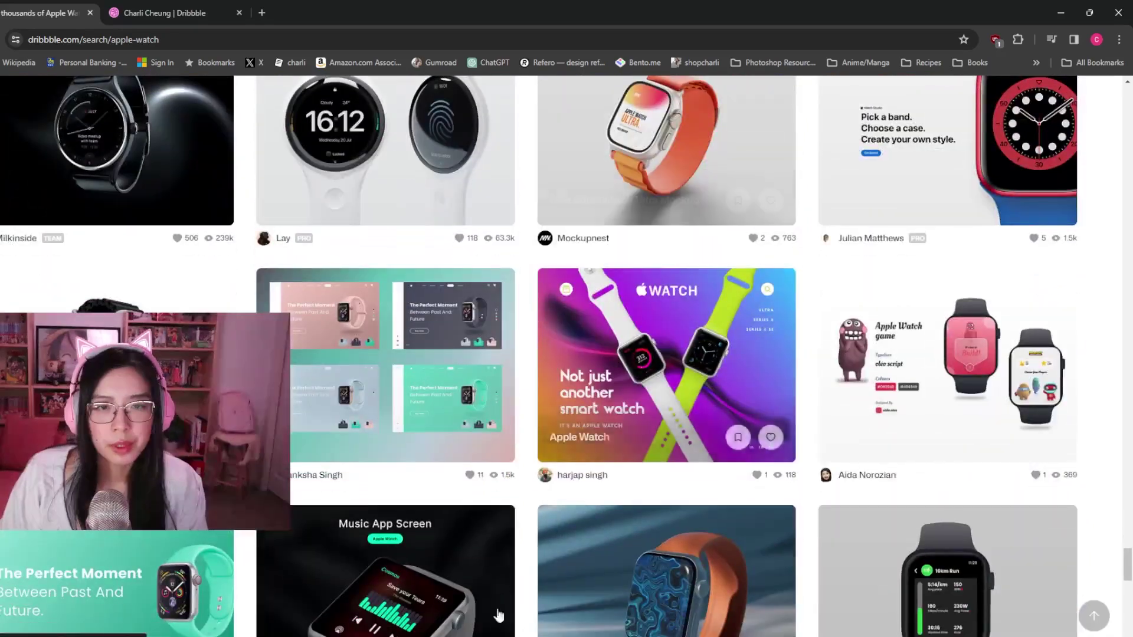
- Switch back to Figma and straighten the card group in the Dribbble frame to a rotation of 0°
{"action": "key", "text": "alt+Tab"}
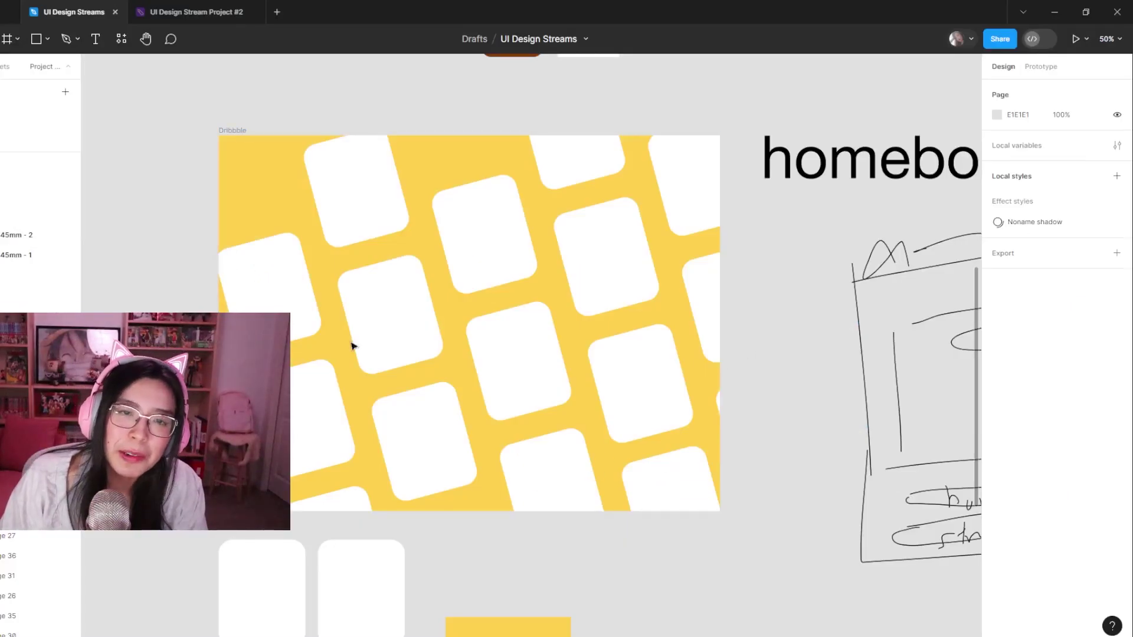
{"action": "left_click", "coordinate": [653, 491]}
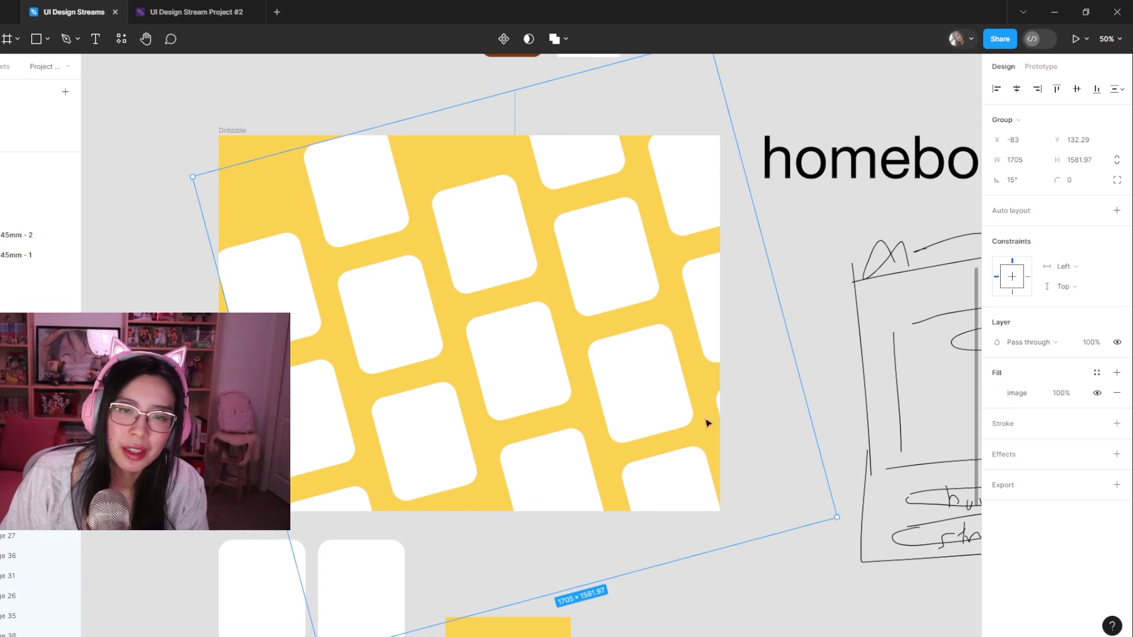
{"action": "left_click_drag", "start_coordinate": [844, 524], "coordinate": [758, 584]}
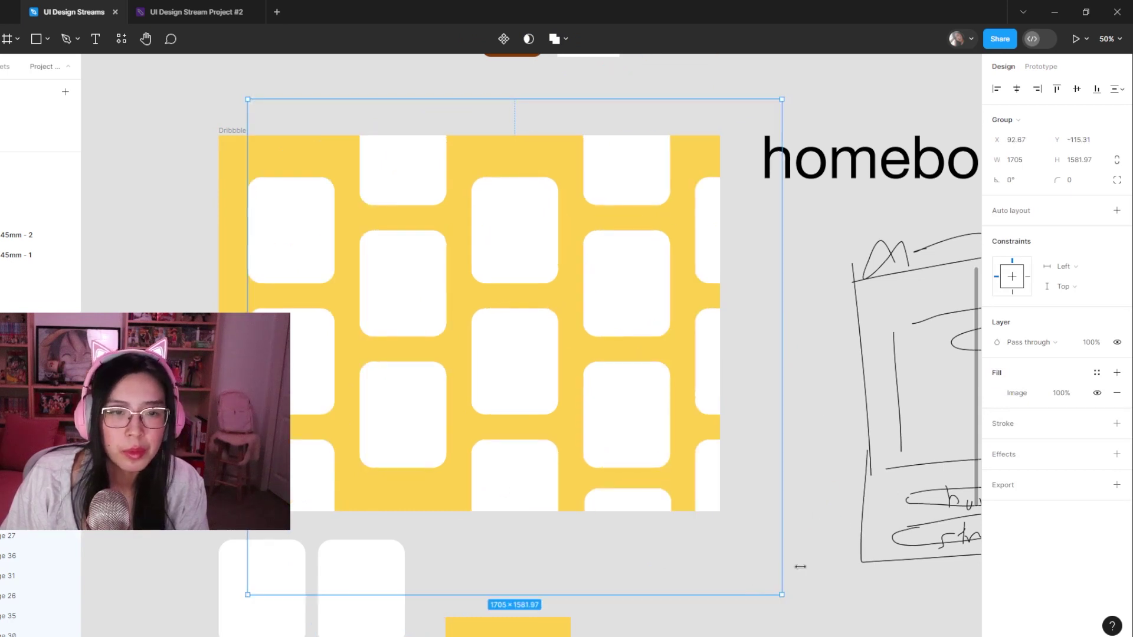
- Select all fifteen cards, scale them up proportionally to about 342 × 420 each, and reposition them within the Dribbble frame
{"action": "double_click", "coordinate": [506, 484]}
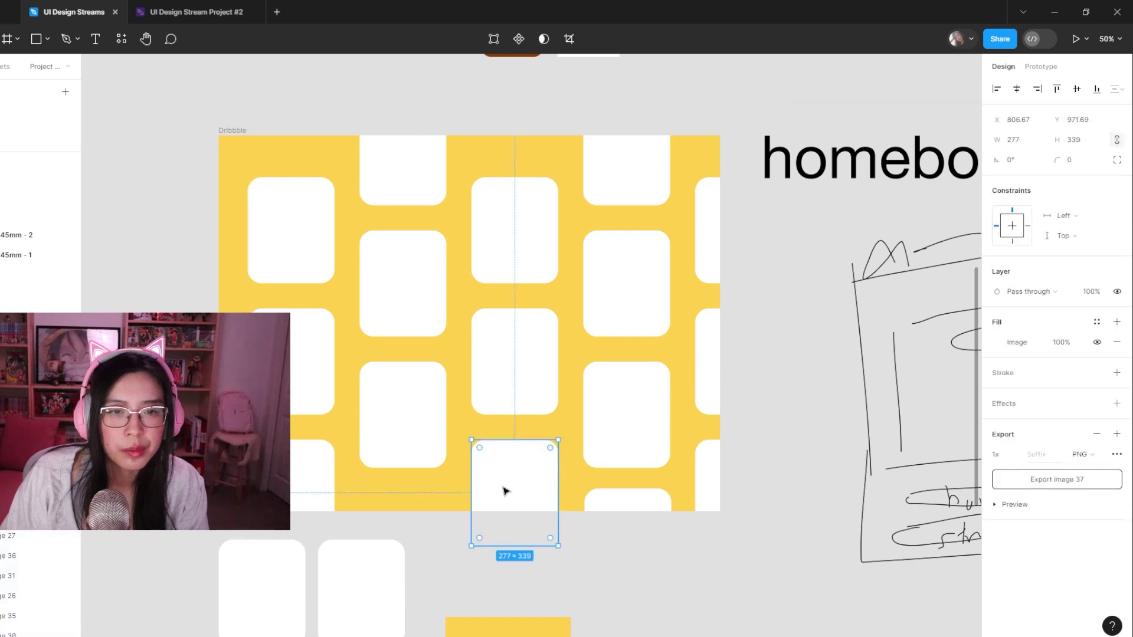
{"action": "left_click", "coordinate": [265, 232]}
{"action": "left_click", "coordinate": [403, 283], "text": "shift"}
{"action": "left_click", "coordinate": [313, 361], "text": "shift"}
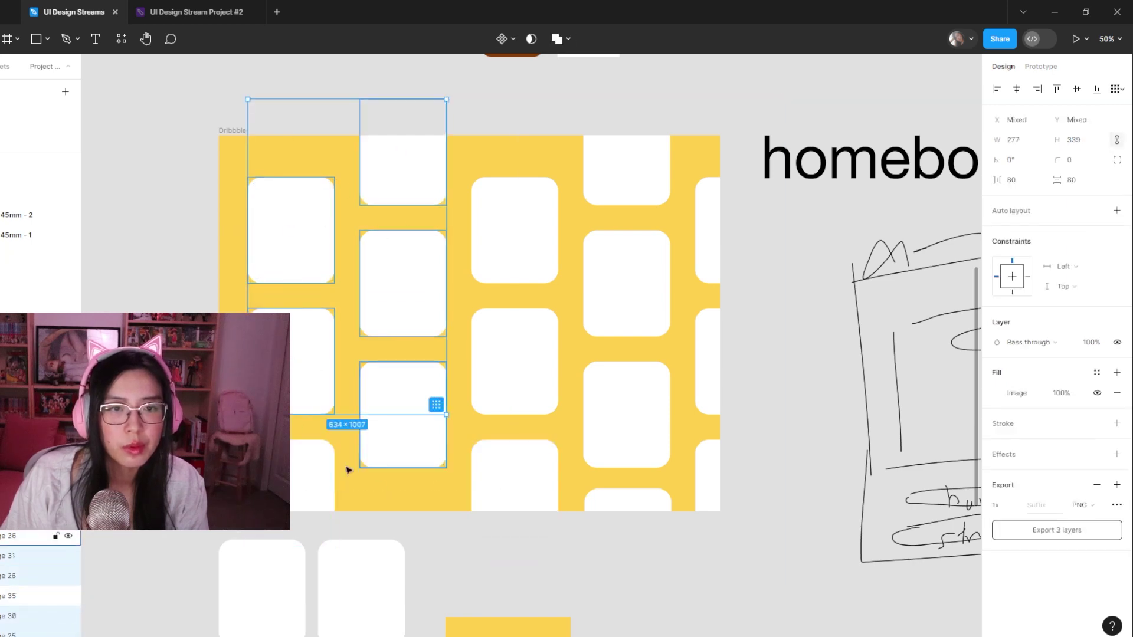
{"action": "left_click", "coordinate": [313, 492], "text": "shift"}
{"action": "left_click", "coordinate": [380, 445], "text": "shift"}
{"action": "left_click", "coordinate": [516, 480], "text": "shift"}
{"action": "left_click", "coordinate": [515, 361], "text": "shift"}
{"action": "left_click", "coordinate": [541, 238], "text": "shift"}
{"action": "left_click", "coordinate": [619, 177], "text": "shift"}
{"action": "left_click", "coordinate": [620, 291], "text": "shift"}
{"action": "left_click", "coordinate": [622, 413], "text": "shift"}
{"action": "left_click", "coordinate": [625, 514], "text": "shift"}
{"action": "left_click", "coordinate": [699, 472], "text": "shift"}
{"action": "left_click", "coordinate": [698, 385], "text": "shift"}
{"action": "left_click", "coordinate": [708, 228], "text": "shift"}
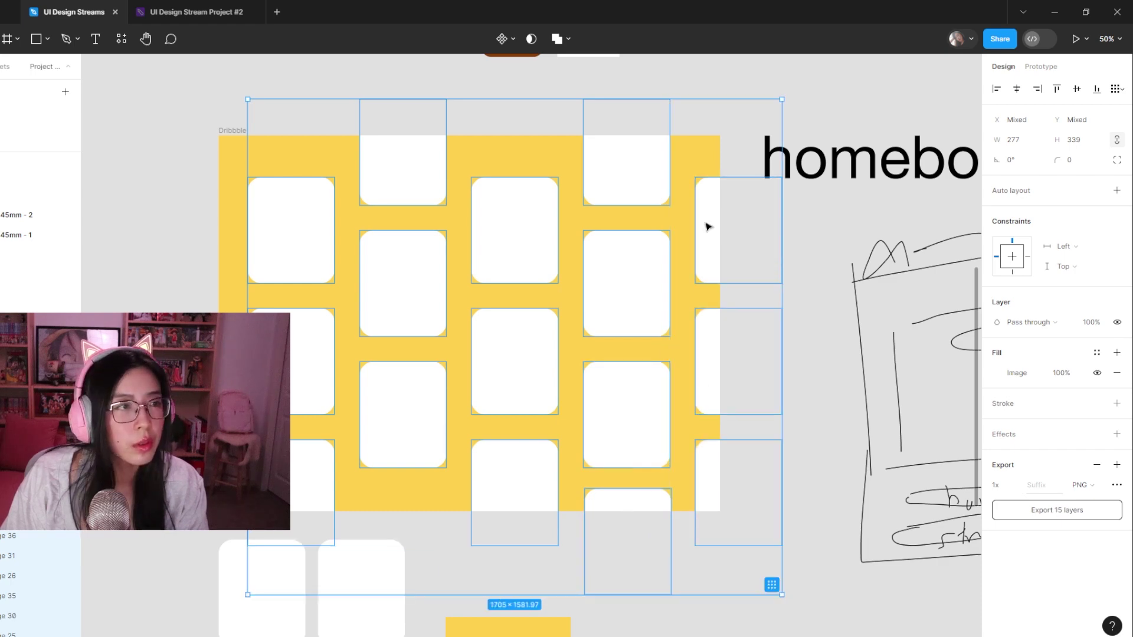
{"action": "left_click_drag", "start_coordinate": [782, 99], "coordinate": [849, 41]}
{"action": "scroll", "coordinate": [584, 413], "scroll_direction": "down", "scroll_amount": 3}
{"action": "left_click_drag", "start_coordinate": [578, 333], "coordinate": [619, 308]}
{"action": "key", "text": "Escape"}
- Duplicate a card in the third column and shift that column's cards vertically into a staggered layout with 99 px gaps
{"action": "left_click", "coordinate": [612, 298]}
{"action": "double_click", "coordinate": [614, 302]}
{"action": "left_click", "coordinate": [615, 468], "text": "shift"}
{"action": "left_click", "coordinate": [619, 315]}
{"action": "left_click", "coordinate": [612, 175], "text": "shift"}
{"action": "key", "text": "ctrl+d"}
{"action": "left_click_drag", "start_coordinate": [615, 177], "coordinate": [603, 424]}
{"action": "left_click_drag", "start_coordinate": [606, 343], "coordinate": [607, 406]}
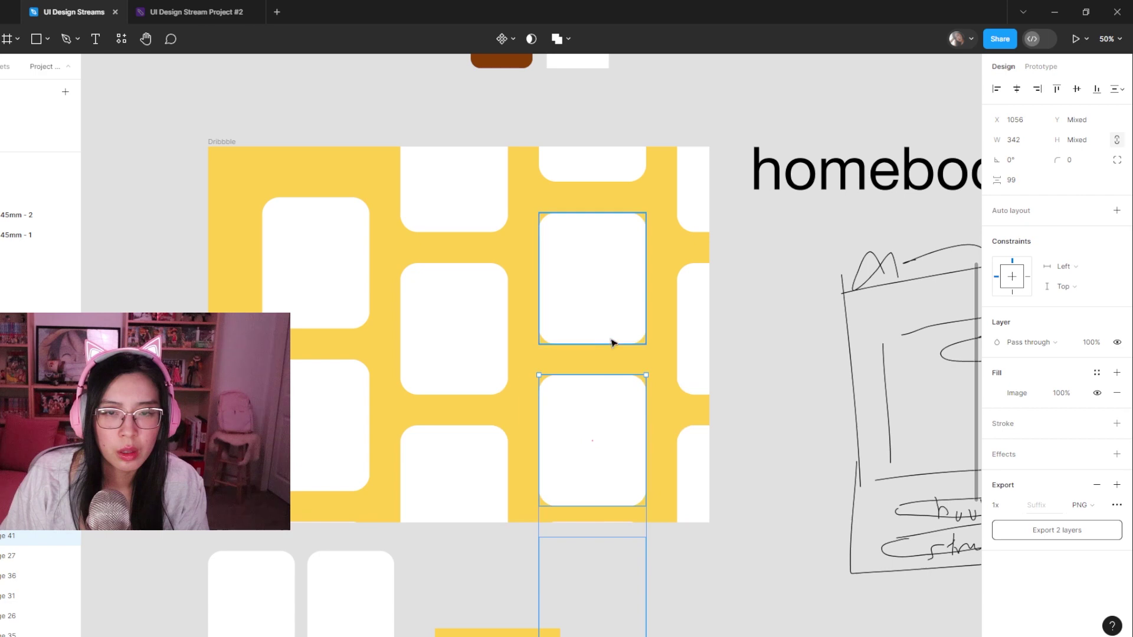
- Adjust the vertical spacing by moving the first column's second card to Y 679 and the second column's top card to Y -145
{"action": "left_click", "coordinate": [489, 368]}
{"action": "left_click", "coordinate": [624, 413]}
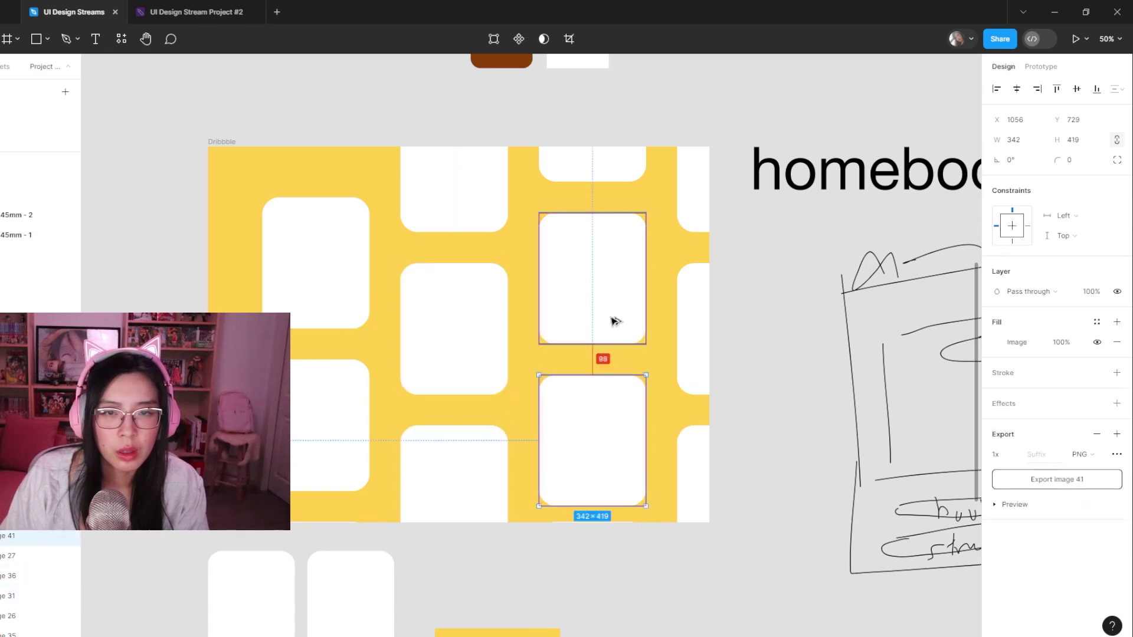
{"action": "left_click", "coordinate": [719, 567]}
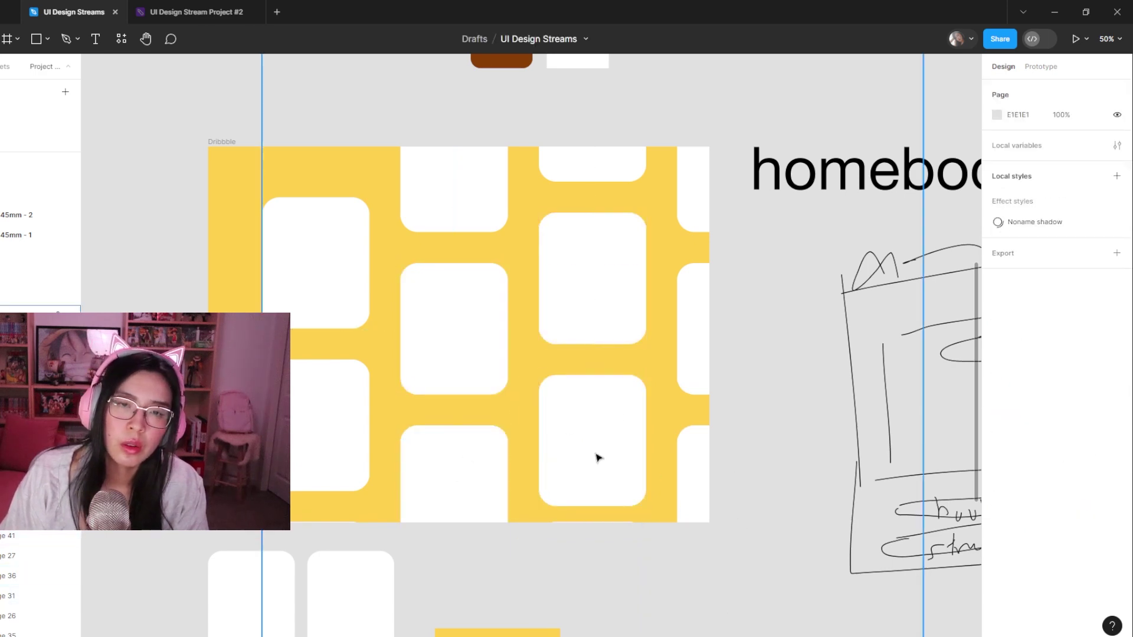
{"action": "left_click", "coordinate": [362, 384]}
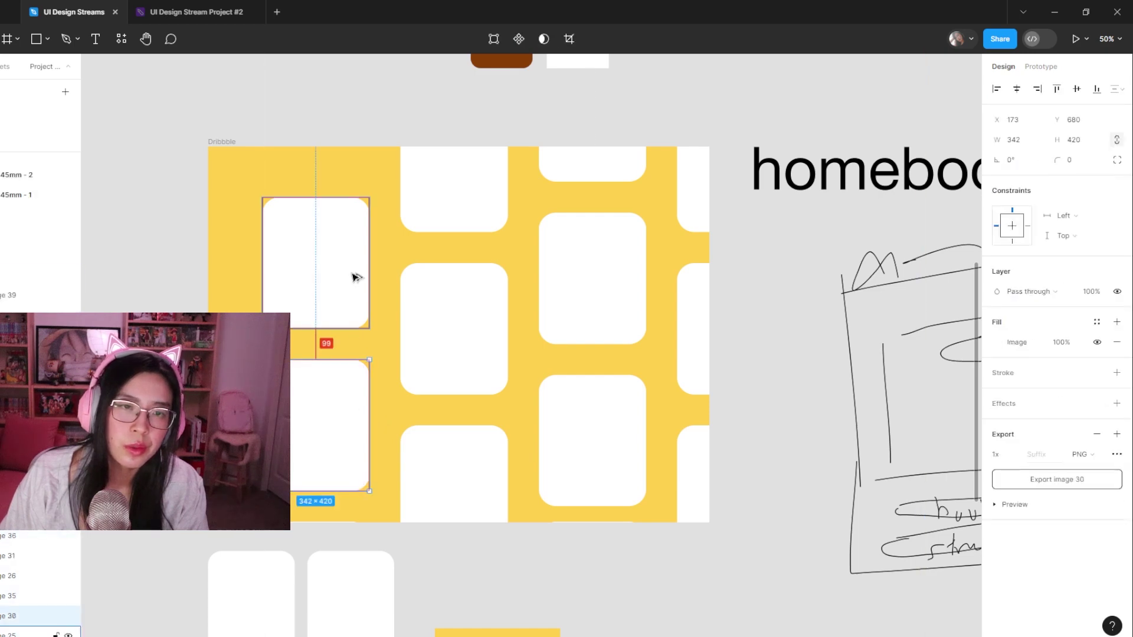
{"action": "key", "text": "Up"}
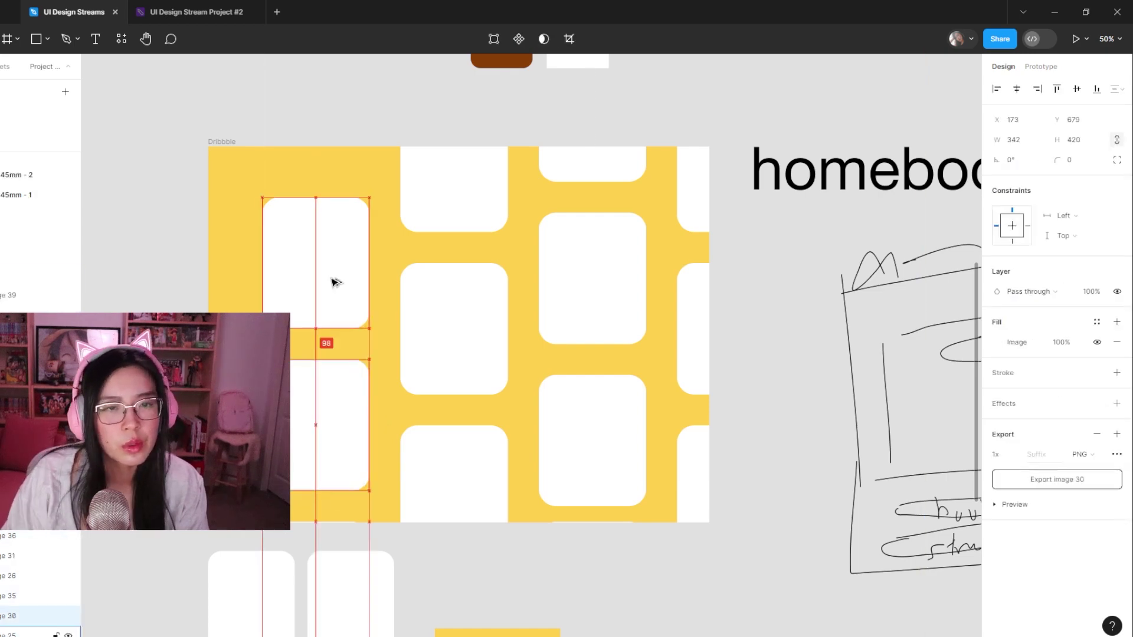
{"action": "left_click_drag", "start_coordinate": [455, 460], "coordinate": [424, 197]}
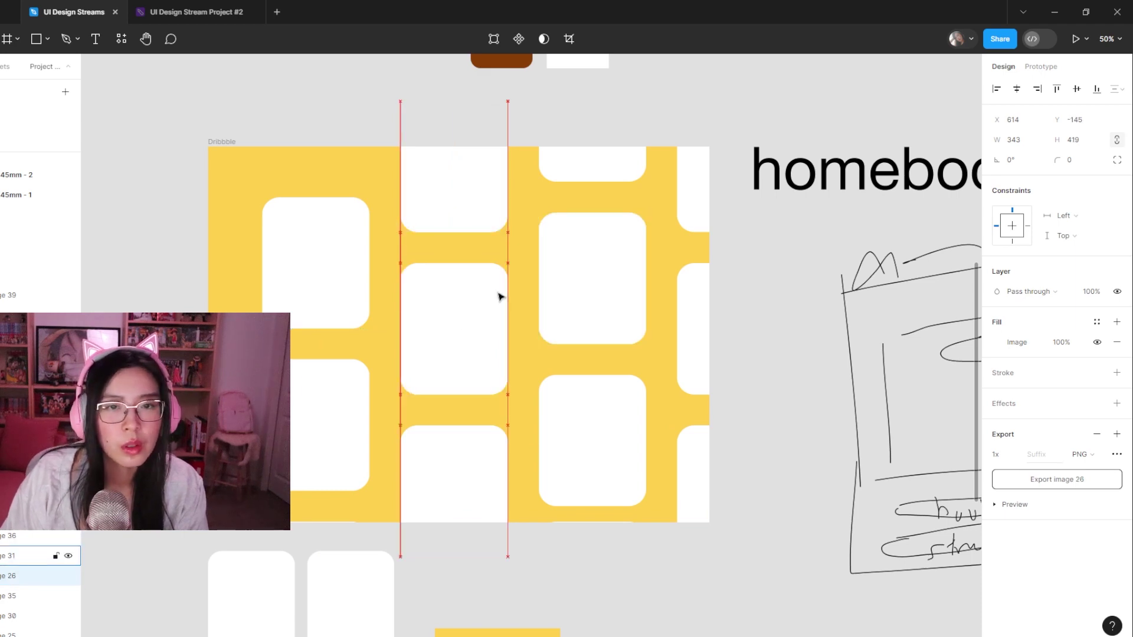
- Check the vertical gaps between the cards in the third and fourth columns
{"action": "left_click", "coordinate": [588, 230]}
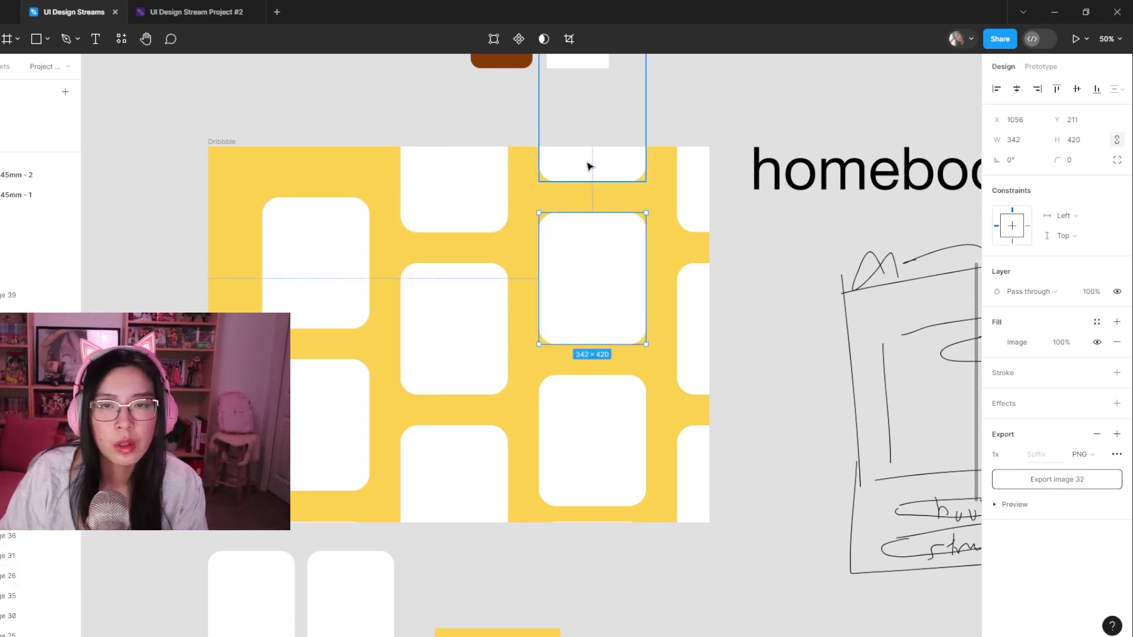
{"action": "left_click", "coordinate": [634, 389]}
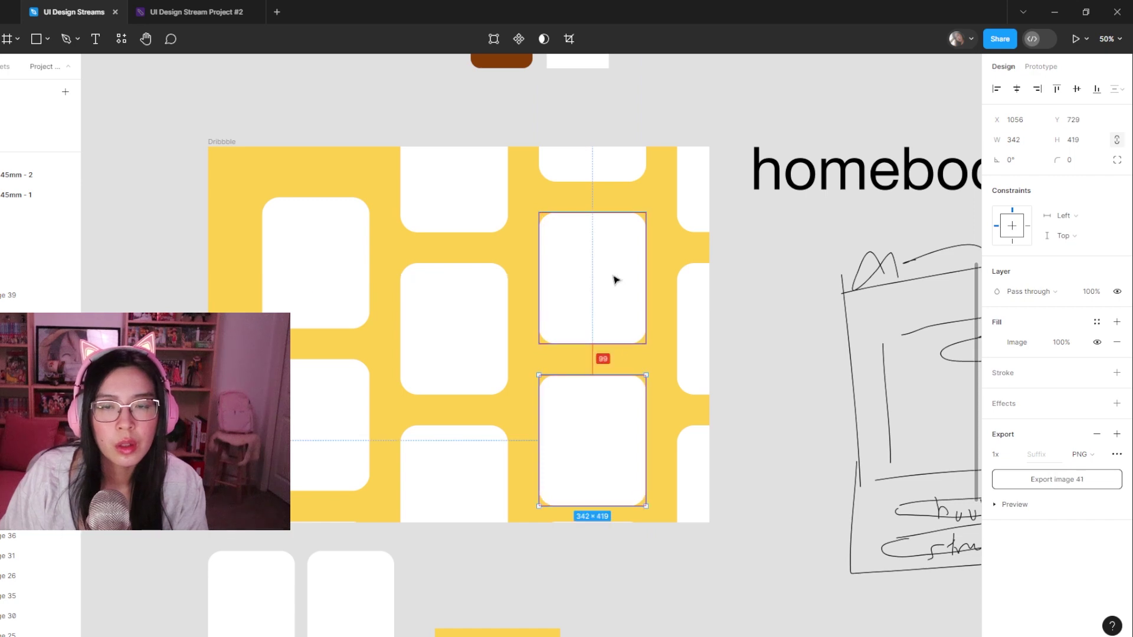
{"action": "left_click", "coordinate": [691, 344]}
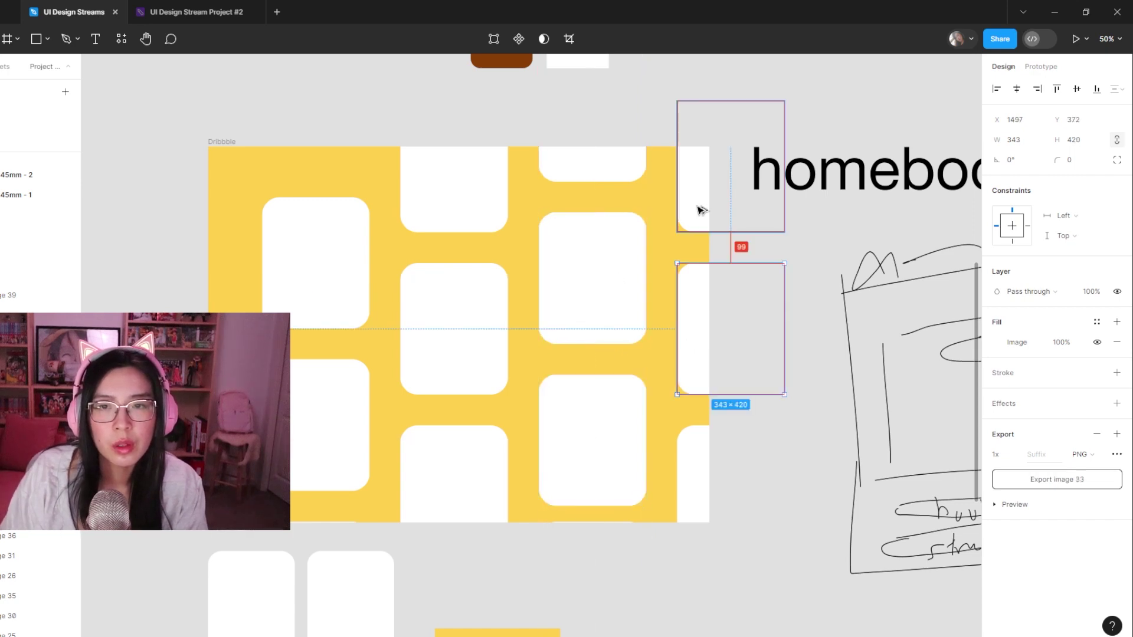
{"action": "left_click", "coordinate": [698, 448]}
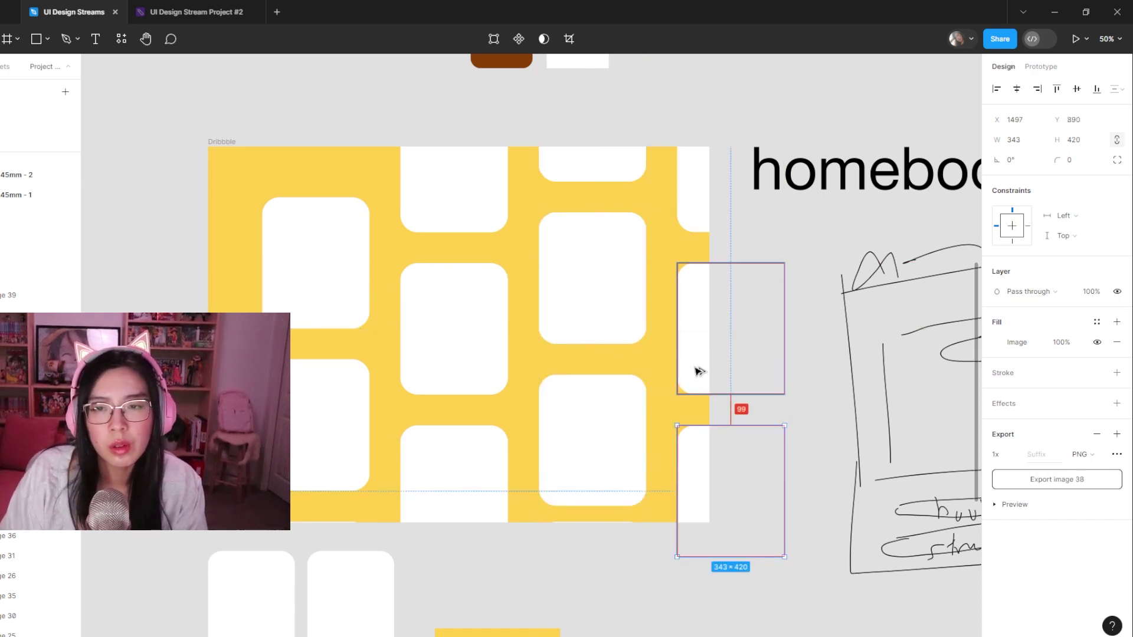
{"action": "left_click", "coordinate": [330, 413]}
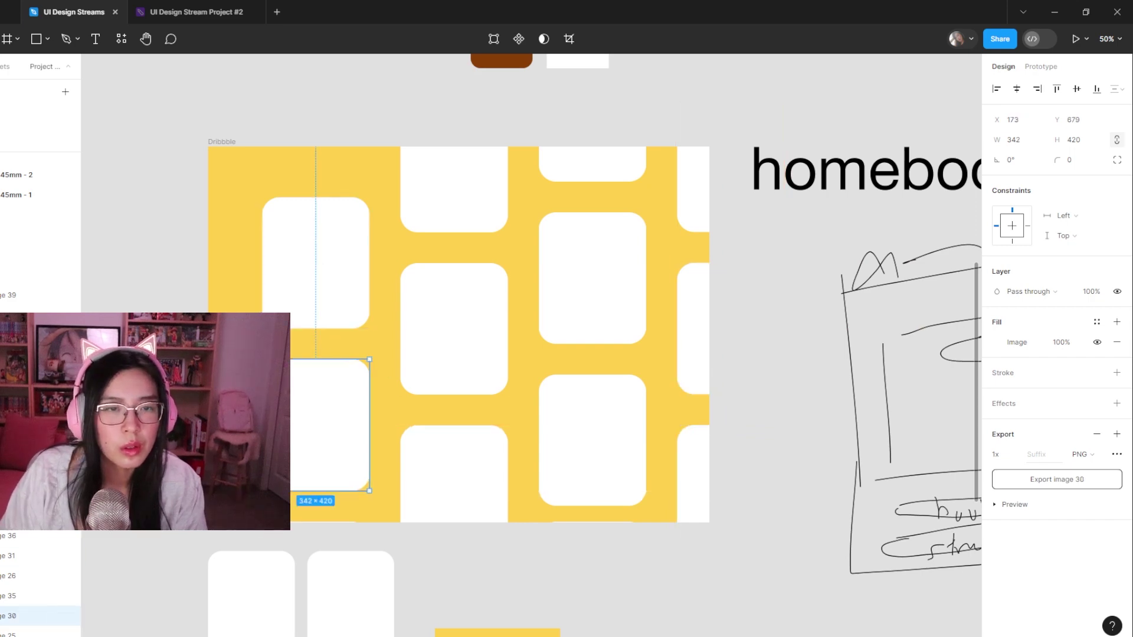
{"action": "key", "text": "Escape"}
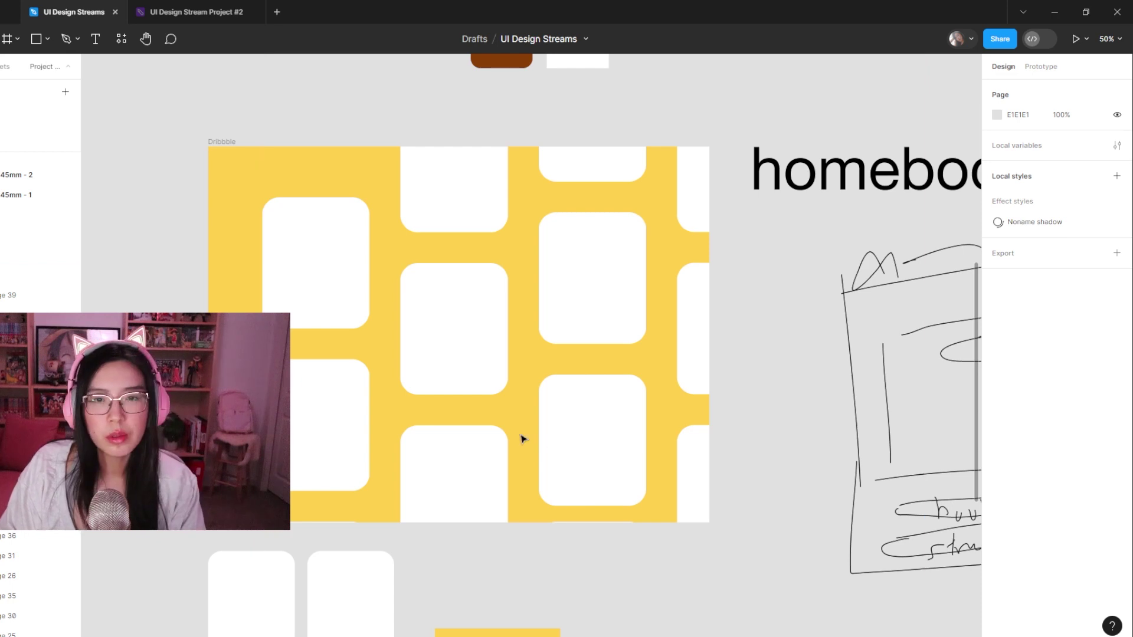
{"action": "key", "text": "c"}
{"action": "key", "text": "Escape"}
{"action": "scroll", "coordinate": [549, 382], "scroll_direction": "up", "scroll_amount": 5}
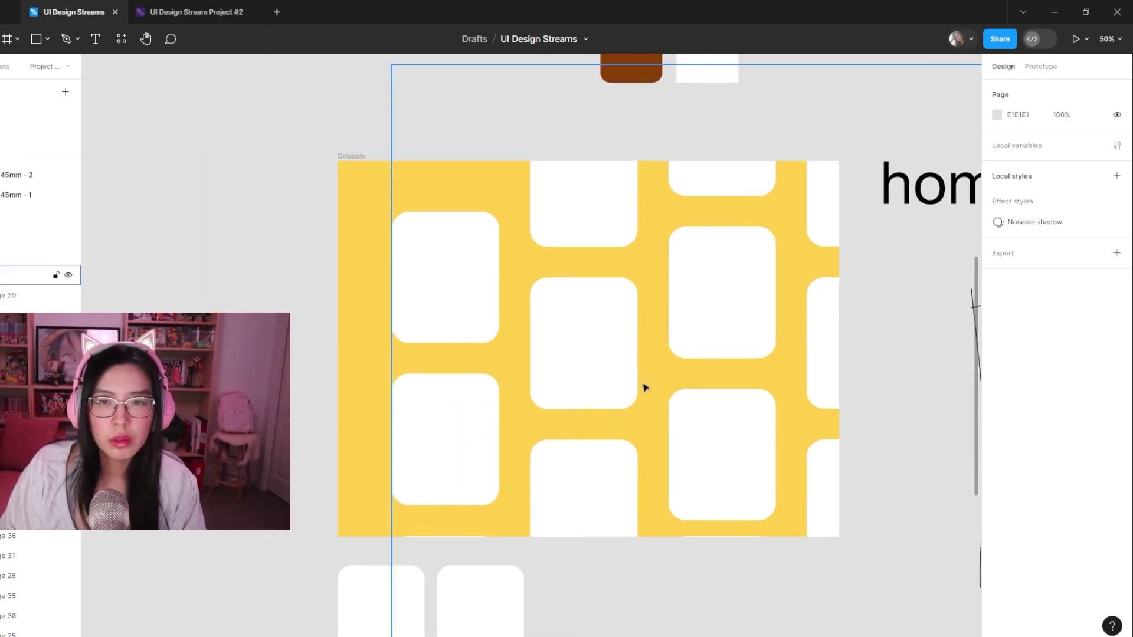
{"action": "scroll", "coordinate": [569, 370], "scroll_direction": "down", "scroll_amount": 5}
{"action": "left_click_drag", "start_coordinate": [667, 399], "coordinate": [721, 379]}
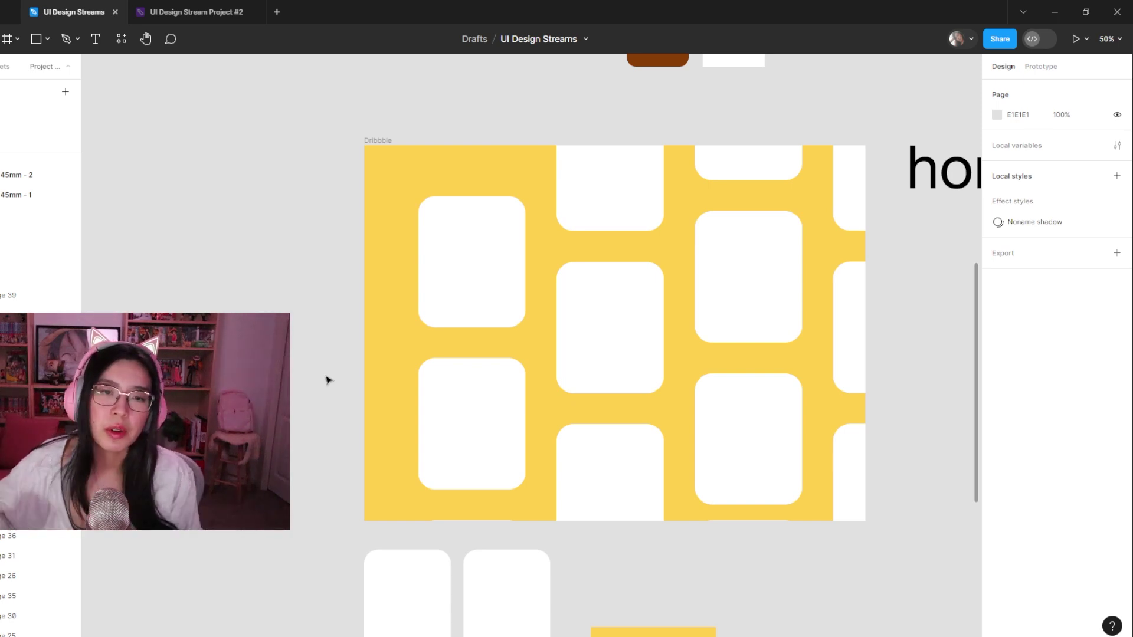
- Delete the first column's bottom card that peeks over the lower edge of the Dribbble frame
{"action": "left_click", "coordinate": [474, 527]}
{"action": "key", "text": "Escape"}
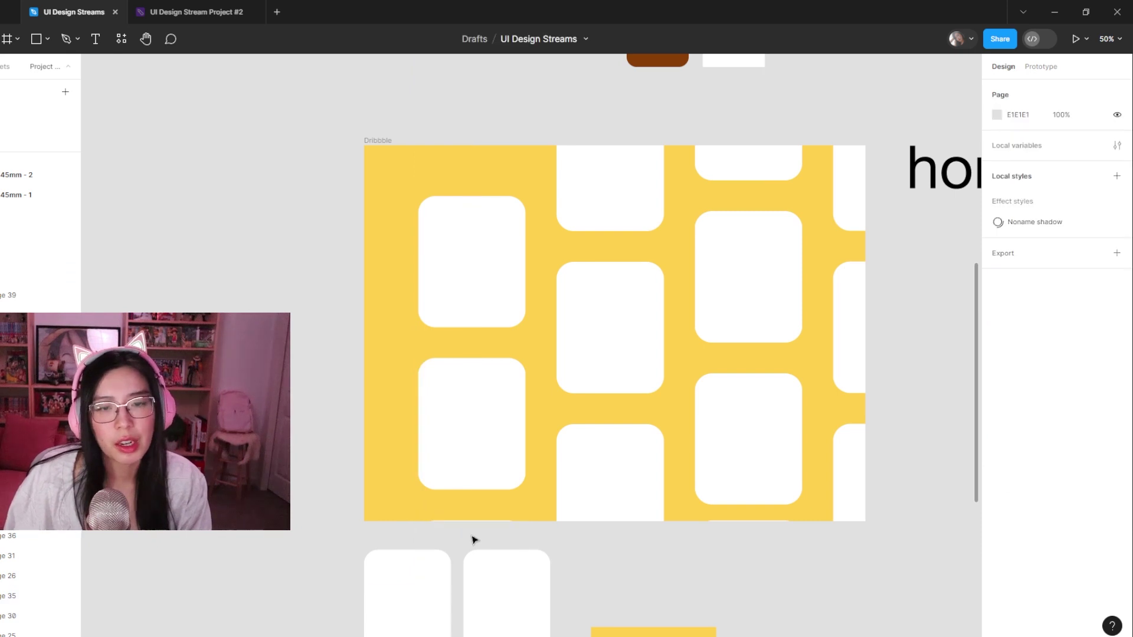
{"action": "left_click", "coordinate": [476, 527]}
{"action": "mouse_move", "coordinate": [478, 539]}
{"action": "left_mouse_down"}
{"action": "mouse_move", "coordinate": [471, 533]}
{"action": "mouse_move", "coordinate": [479, 536]}
{"action": "left_mouse_up"}
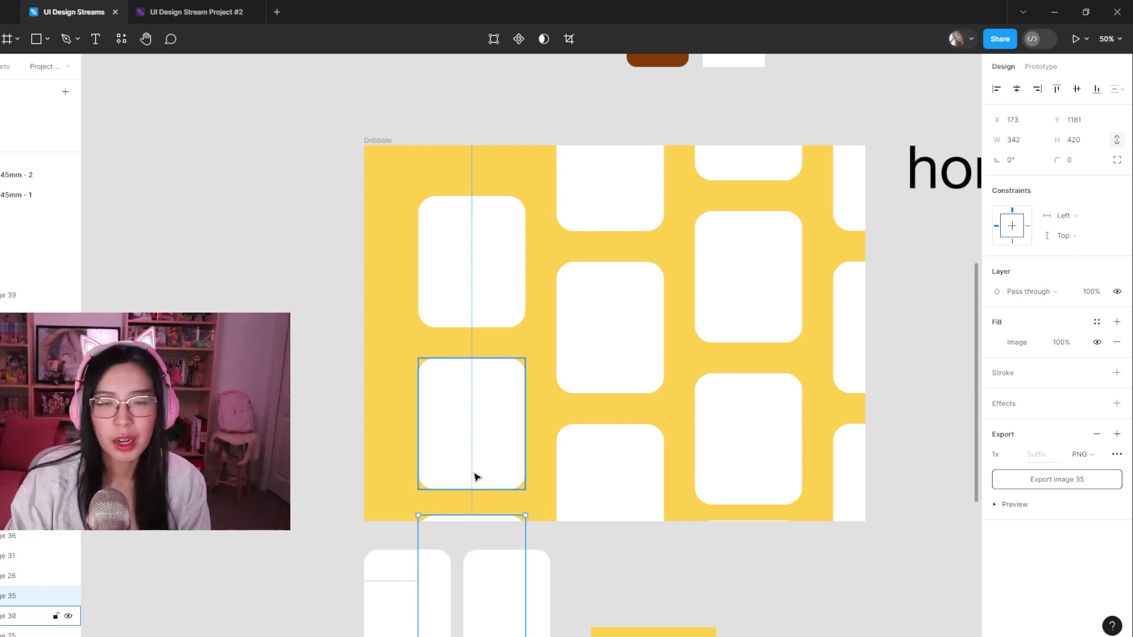
{"action": "key", "text": "Escape"}
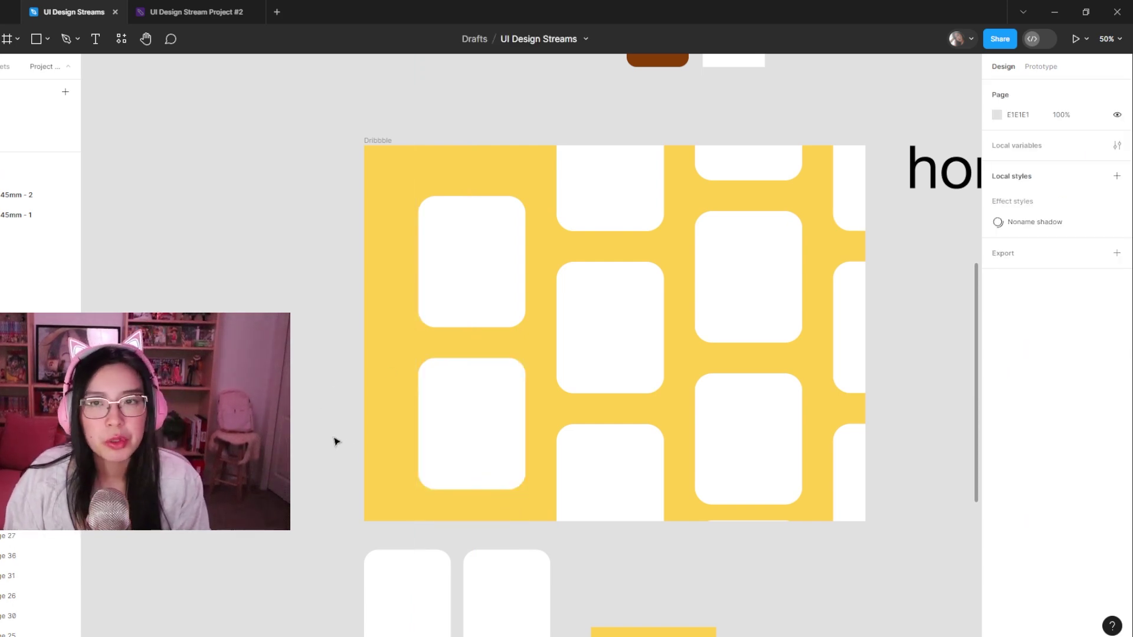
- Check the sizes of the cards in the first and second columns and the spacing between them
{"action": "left_click_drag", "start_coordinate": [635, 430], "coordinate": [515, 426]}
{"action": "left_click", "coordinate": [475, 483]}
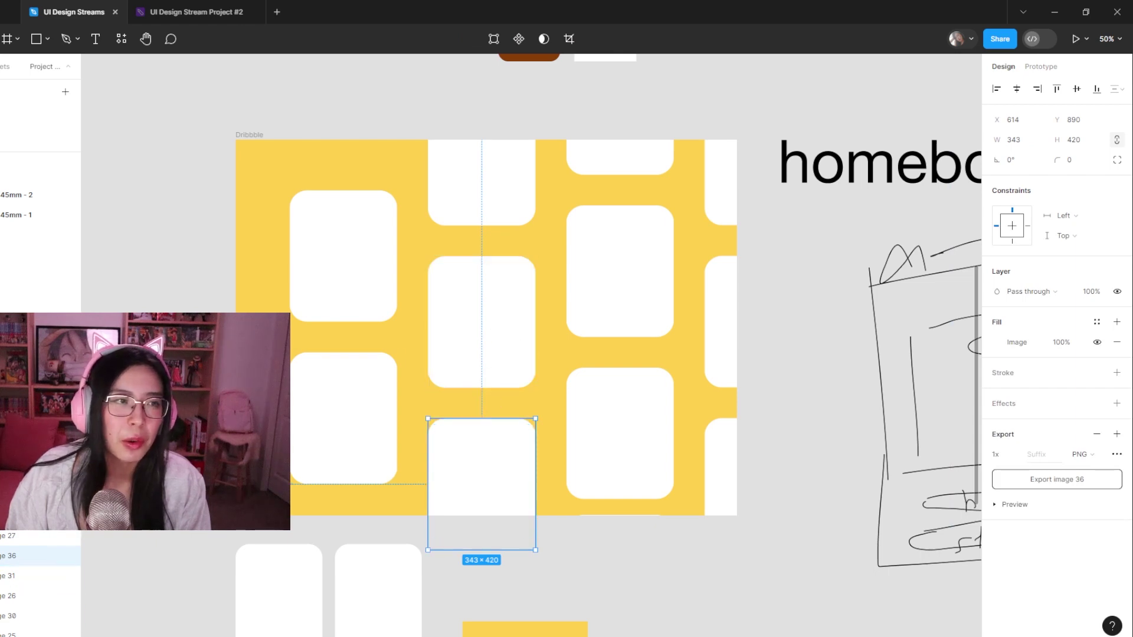
{"action": "key", "text": "Escape"}
{"action": "left_click", "coordinate": [338, 388]}
{"action": "double_click", "coordinate": [338, 388]}
{"action": "left_click", "coordinate": [364, 281], "text": "shift"}
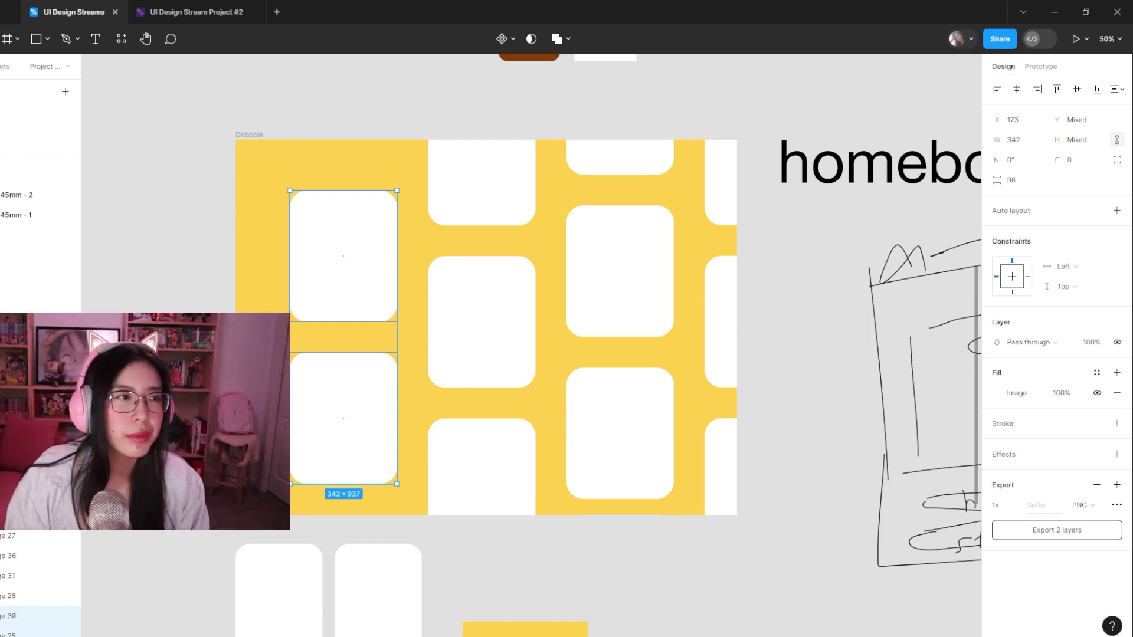
{"action": "key", "text": "Escape"}
{"action": "left_click", "coordinate": [301, 291]}
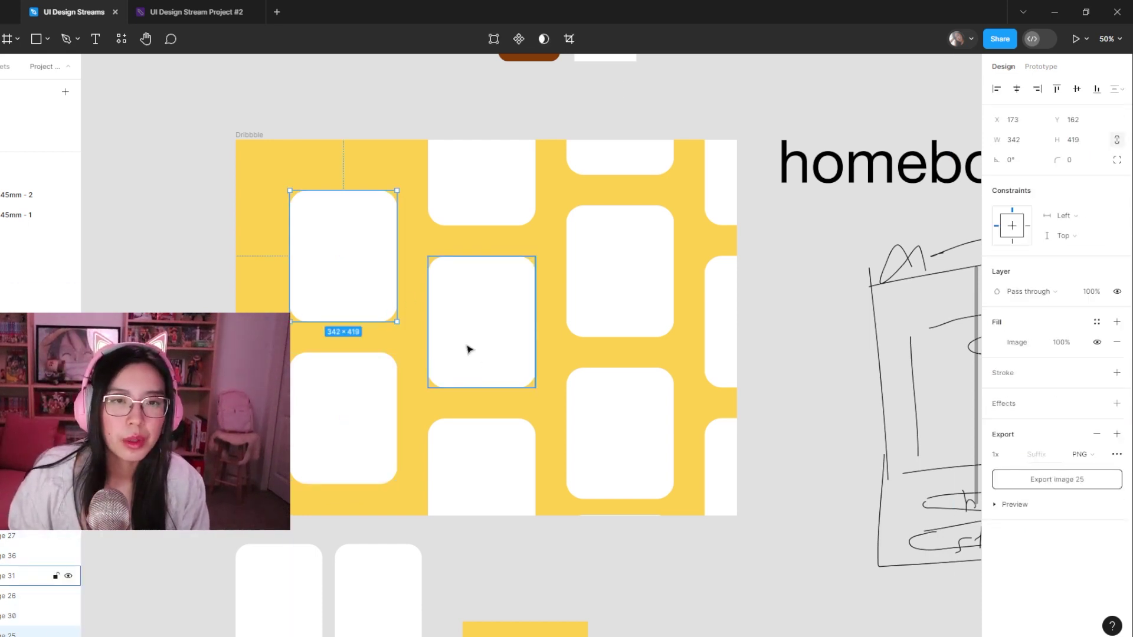
{"action": "key", "text": "alt"}
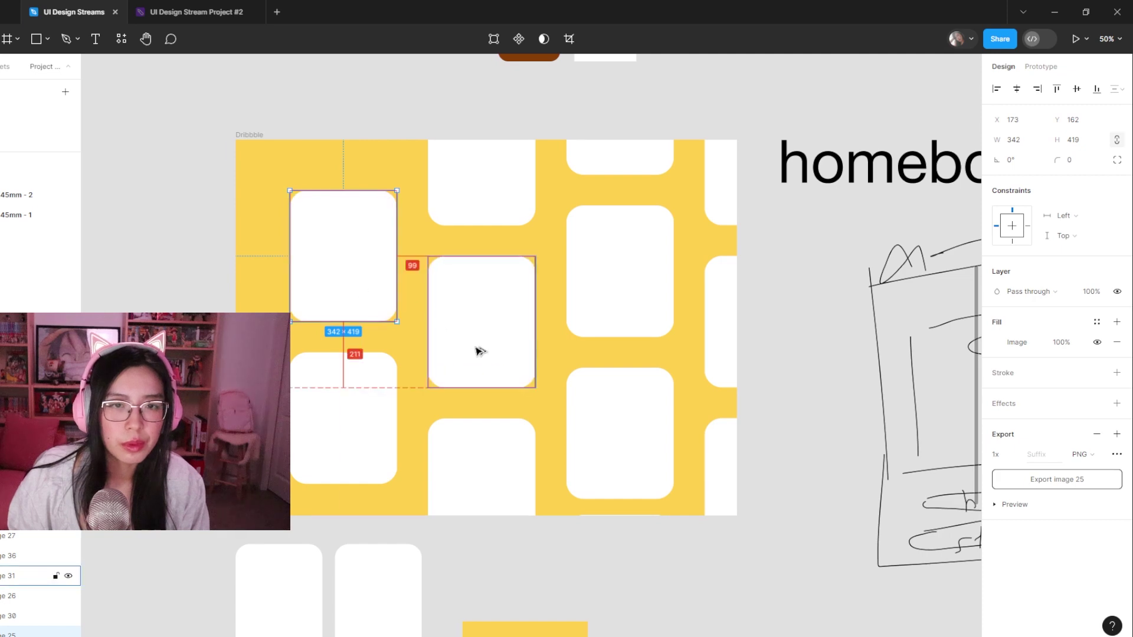
{"action": "key", "text": "Escape"}
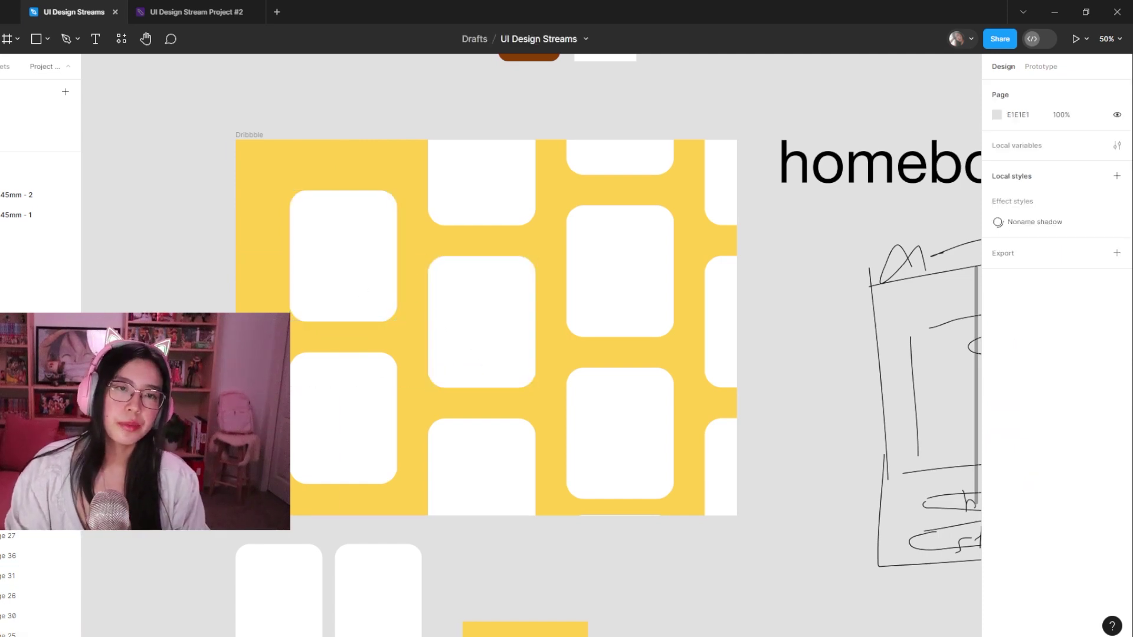
- Move the colour palette image and yellow square to the lower left of the Dribbble frame and delete the two spare white cards
{"action": "key", "text": "minus"}
{"action": "scroll", "coordinate": [445, 455], "scroll_direction": "down", "scroll_amount": 1}
{"action": "scroll", "coordinate": [445, 455], "scroll_direction": "left", "scroll_amount": 1}
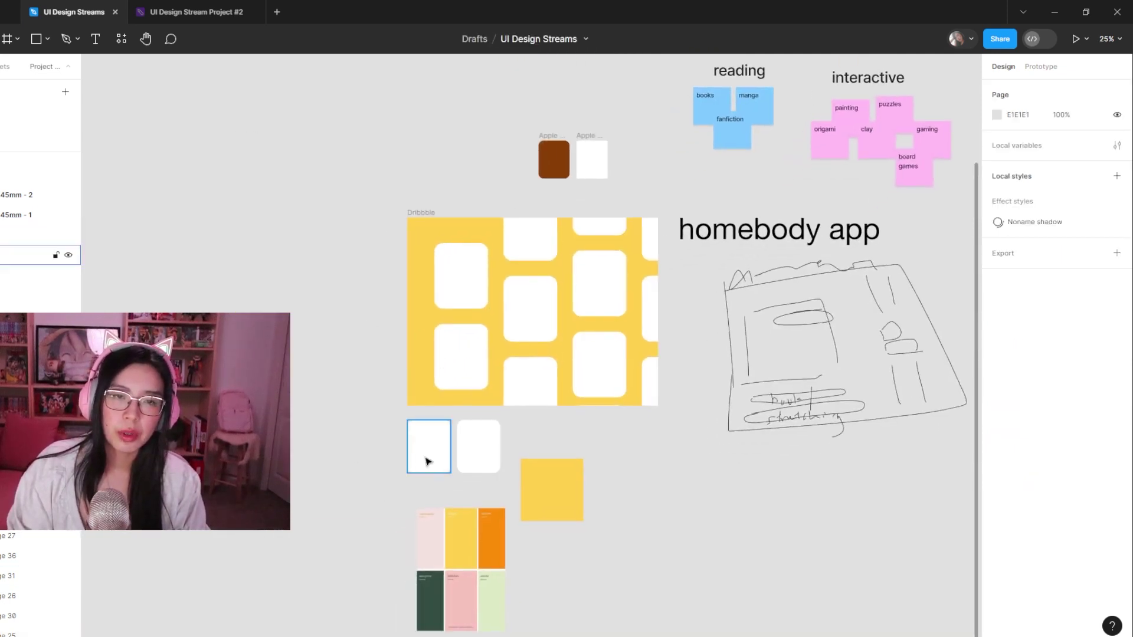
{"action": "left_click_drag", "start_coordinate": [470, 558], "coordinate": [334, 630]}
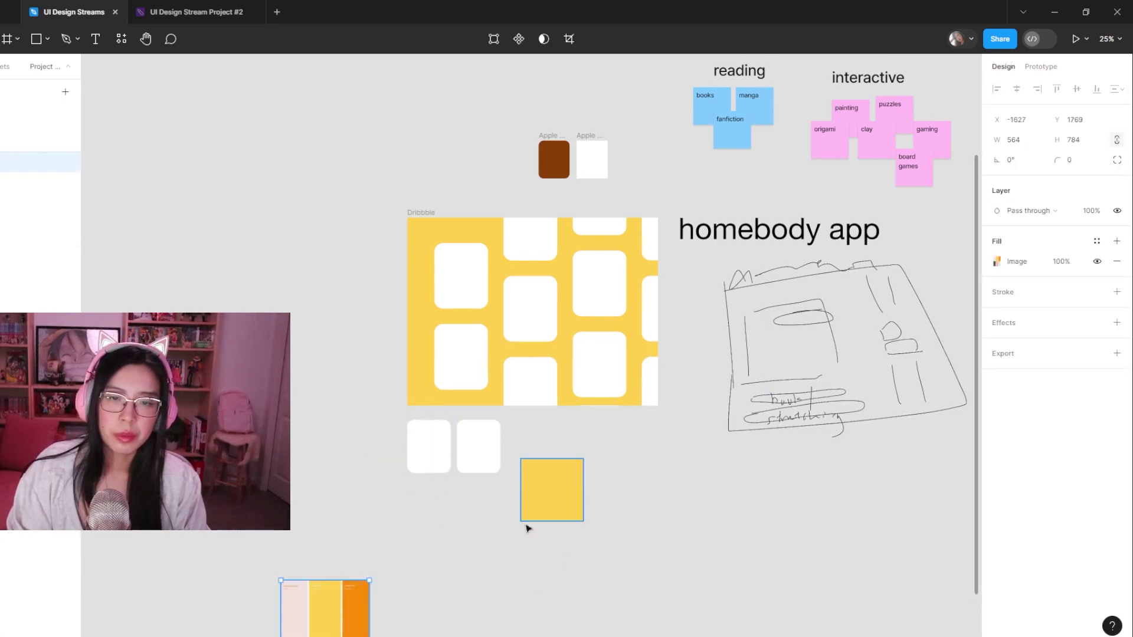
{"action": "left_click_drag", "start_coordinate": [551, 506], "coordinate": [328, 505]}
{"action": "left_click_drag", "start_coordinate": [379, 450], "coordinate": [550, 531]}
{"action": "left_click", "coordinate": [427, 493]}
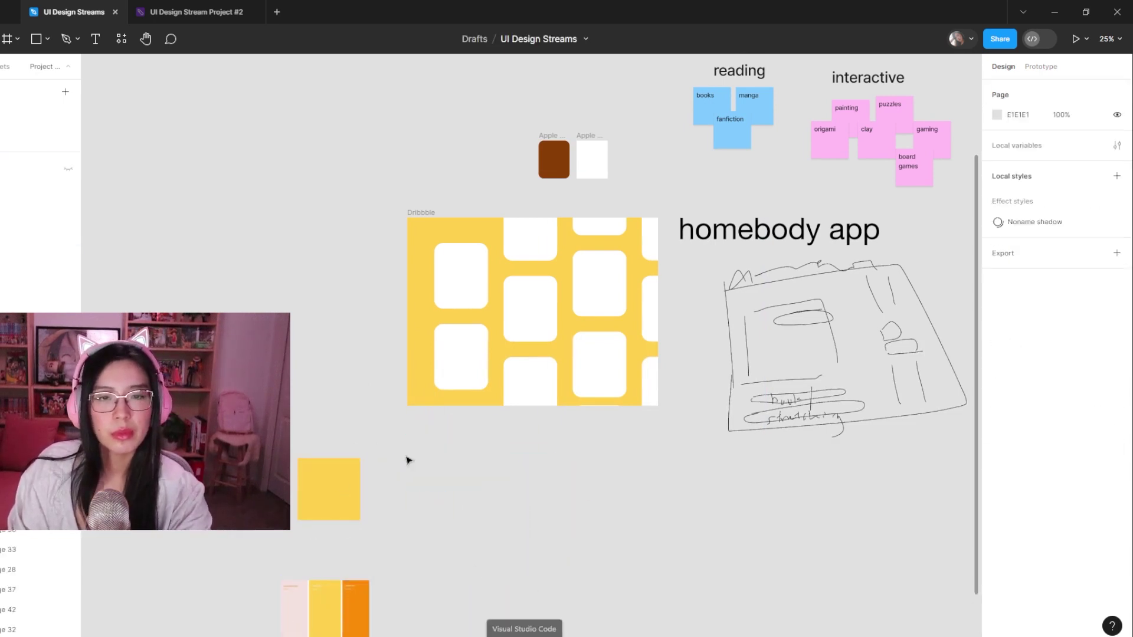
{"action": "mouse_move", "coordinate": [354, 240]}
{"action": "left_mouse_down"}
{"action": "mouse_move", "coordinate": [690, 531]}
{"action": "mouse_move", "coordinate": [706, 561]}
{"action": "left_mouse_up"}
{"action": "key", "text": "Escape"}
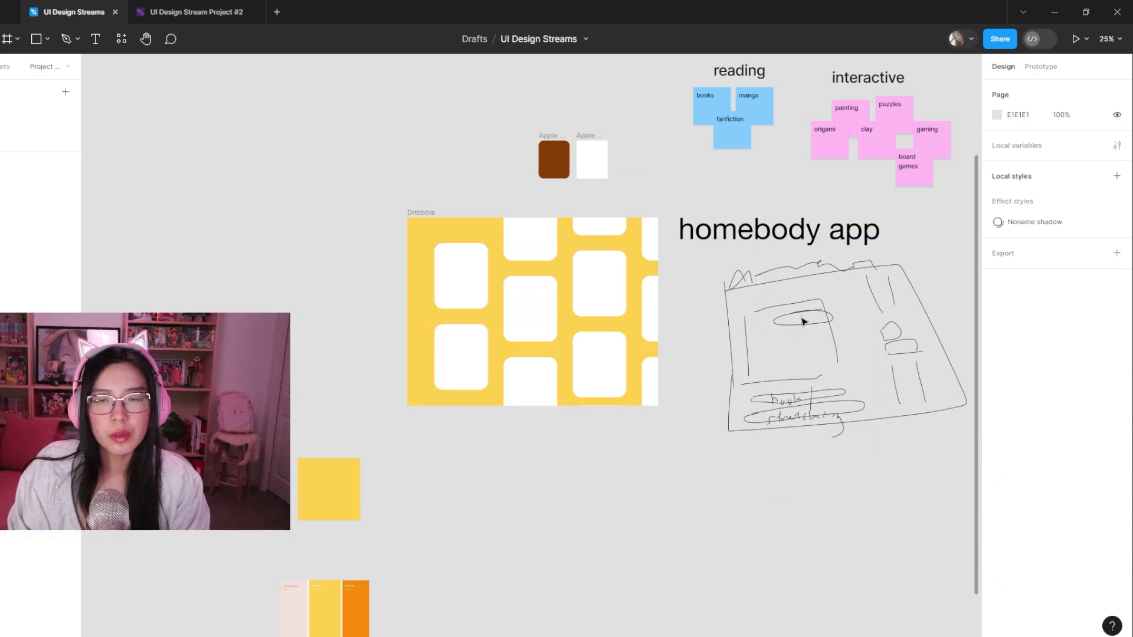
- Select the homebody app heading with its sketch and move them farther away from the Dribbble frame
{"action": "scroll", "coordinate": [804, 319], "scroll_direction": "right", "scroll_amount": 5}
{"action": "scroll", "coordinate": [804, 319], "scroll_direction": "up", "scroll_amount": 2}
{"action": "left_click_drag", "start_coordinate": [496, 235], "coordinate": [845, 505]}
{"action": "mouse_move", "coordinate": [567, 316]}
{"action": "left_mouse_down"}
{"action": "mouse_move", "coordinate": [740, 327]}
{"action": "mouse_move", "coordinate": [727, 370]}
{"action": "left_mouse_up"}
{"action": "key", "text": "Escape"}
{"action": "scroll", "coordinate": [473, 385], "scroll_direction": "up", "scroll_amount": 3}
{"action": "scroll", "coordinate": [473, 384], "scroll_direction": "up", "scroll_amount": 1}
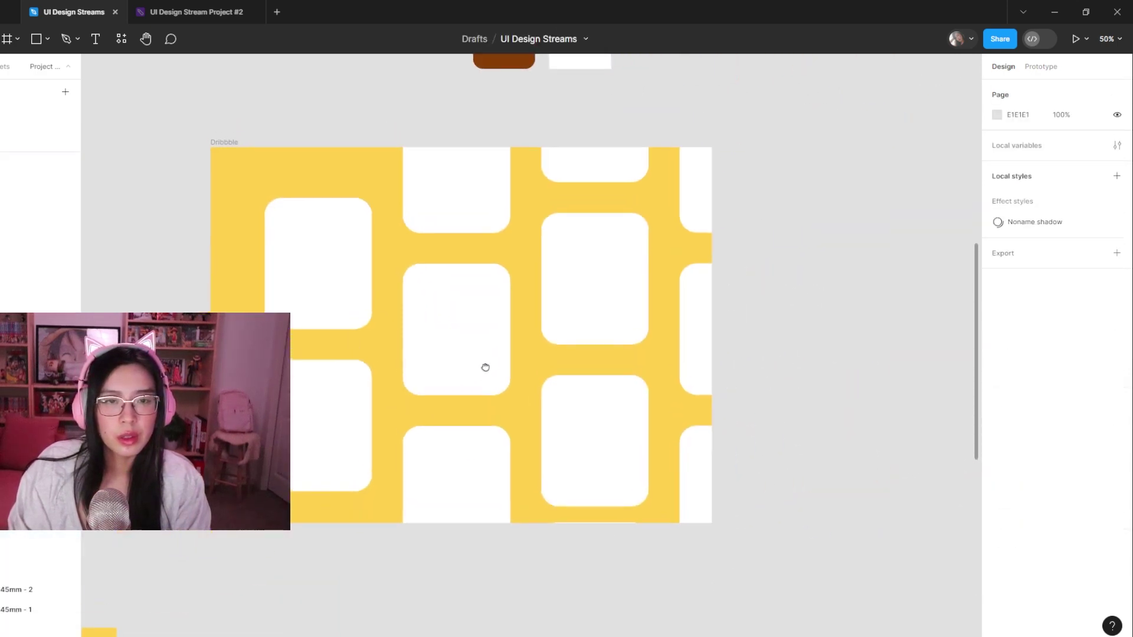
- Inspect the individual cards across the four columns of the Dribbble frame
{"action": "left_click", "coordinate": [326, 261]}
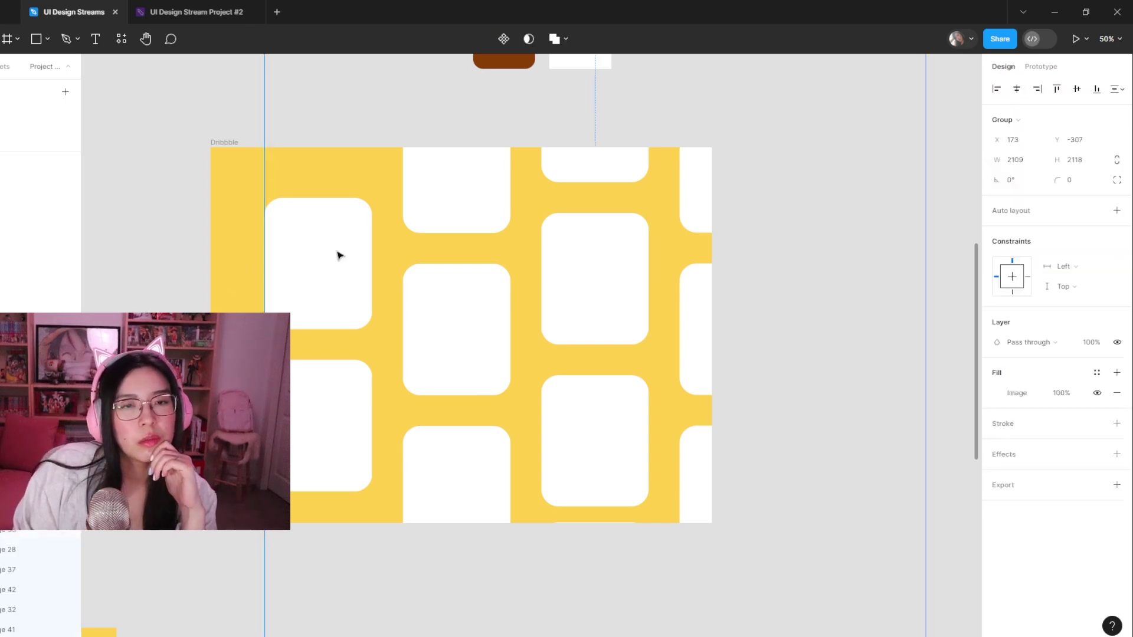
{"action": "left_click", "coordinate": [311, 430]}
{"action": "left_click", "coordinate": [356, 298]}
{"action": "left_click", "coordinate": [444, 187]}
{"action": "left_click", "coordinate": [445, 344]}
{"action": "left_click", "coordinate": [592, 174]}
{"action": "left_click", "coordinate": [605, 230]}
{"action": "left_click", "coordinate": [702, 220]}
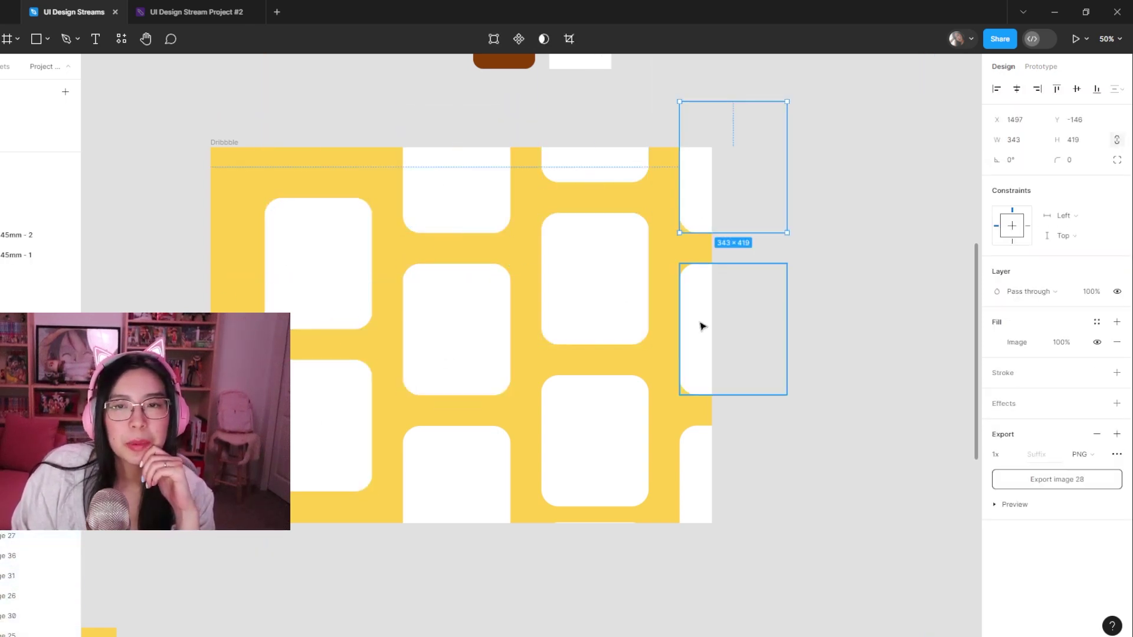
{"action": "left_click", "coordinate": [598, 455]}
{"action": "left_click", "coordinate": [682, 501]}
{"action": "left_click", "coordinate": [460, 472]}
{"action": "left_click", "coordinate": [450, 338]}
{"action": "left_click", "coordinate": [590, 278]}
{"action": "left_click", "coordinate": [595, 169]}
{"action": "left_click", "coordinate": [321, 277]}
{"action": "left_click", "coordinate": [456, 330]}
{"action": "left_click", "coordinate": [584, 449]}
{"action": "left_click", "coordinate": [665, 519]}
{"action": "left_click", "coordinate": [695, 466]}
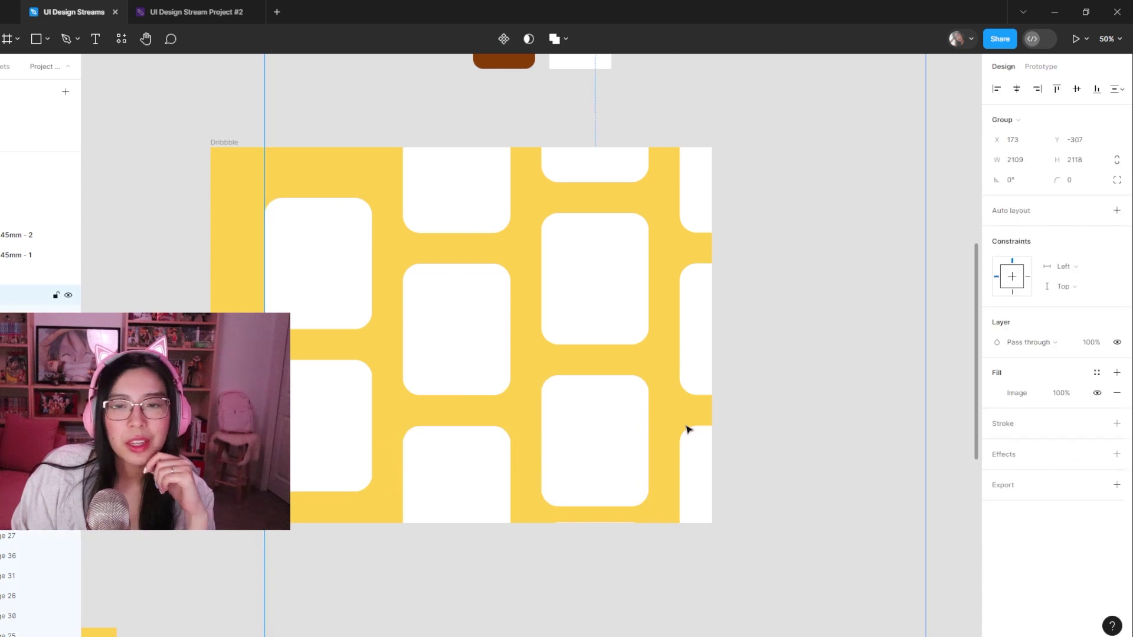
{"action": "double_click", "coordinate": [692, 464]}
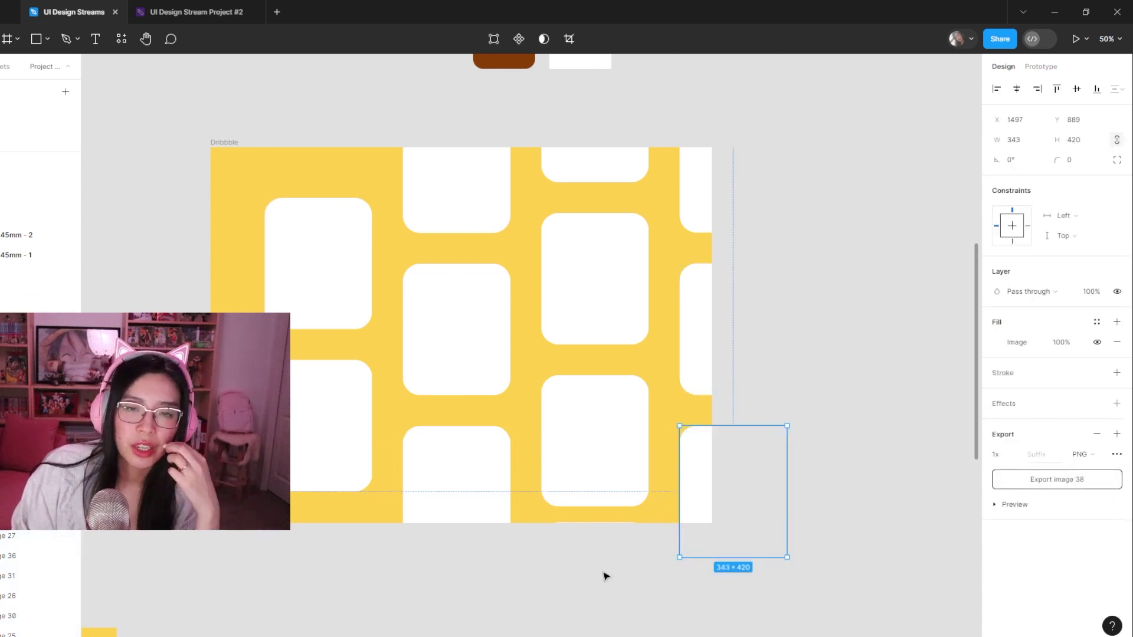
- Delete the third column's lowest card at the frame edge and shift that column's remaining three cards slightly down
{"action": "left_click", "coordinate": [600, 526]}
{"action": "left_click", "coordinate": [605, 529]}
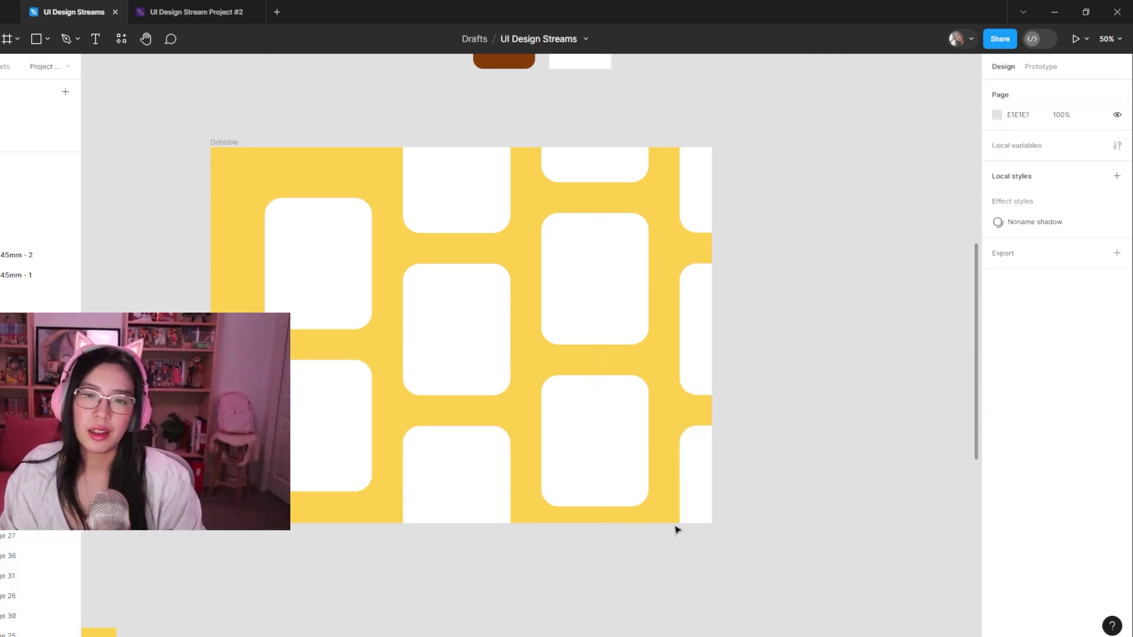
{"action": "left_click", "coordinate": [604, 445]}
{"action": "left_click", "coordinate": [595, 223], "text": "shift"}
{"action": "left_click", "coordinate": [602, 168], "text": "shift"}
{"action": "left_click_drag", "start_coordinate": [637, 249], "coordinate": [640, 263]}
- Shift the fourth column's three cards down by about half a card height
{"action": "left_click", "coordinate": [697, 202]}
{"action": "left_click", "coordinate": [694, 339], "text": "shift"}
{"action": "left_click", "coordinate": [695, 454], "text": "shift"}
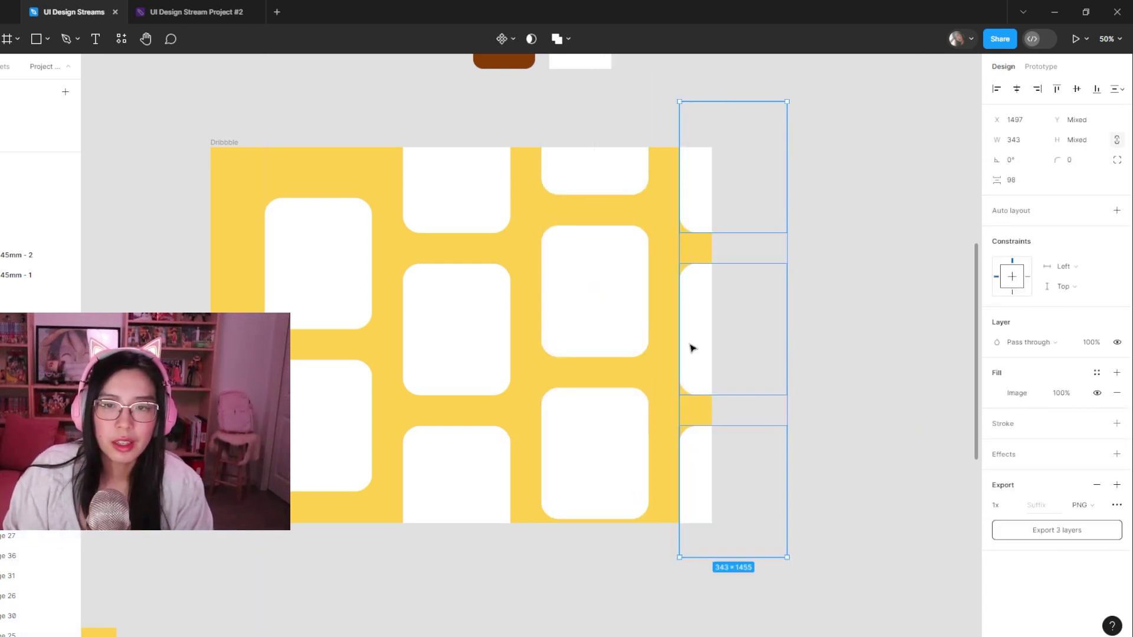
{"action": "left_click_drag", "start_coordinate": [695, 336], "coordinate": [698, 398]}
{"action": "left_click", "coordinate": [836, 314]}
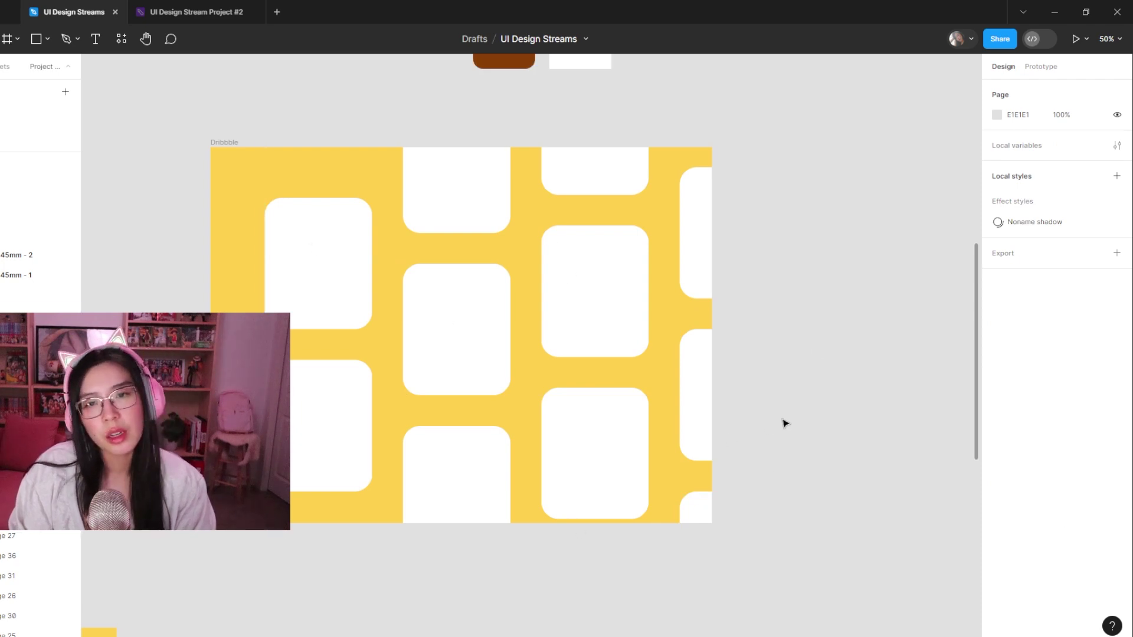
{"action": "left_click", "coordinate": [329, 286]}
{"action": "left_click", "coordinate": [324, 473], "text": "shift"}
{"action": "left_click", "coordinate": [454, 330], "text": "shift"}
{"action": "left_click", "coordinate": [450, 221], "text": "shift"}
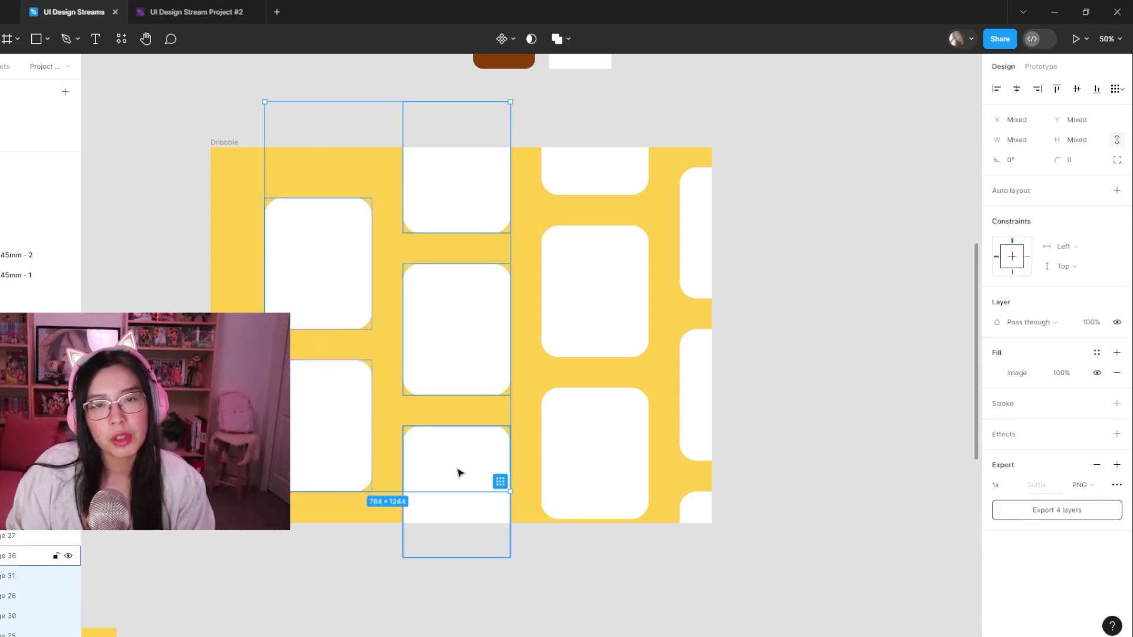
{"action": "left_click", "coordinate": [457, 466], "text": "shift"}
{"action": "left_click", "coordinate": [575, 392], "text": "shift"}
{"action": "left_click", "coordinate": [584, 292], "text": "shift"}
{"action": "left_click", "coordinate": [587, 190], "text": "shift"}
{"action": "left_click", "coordinate": [689, 251], "text": "shift"}
{"action": "left_click", "coordinate": [694, 395], "text": "shift"}
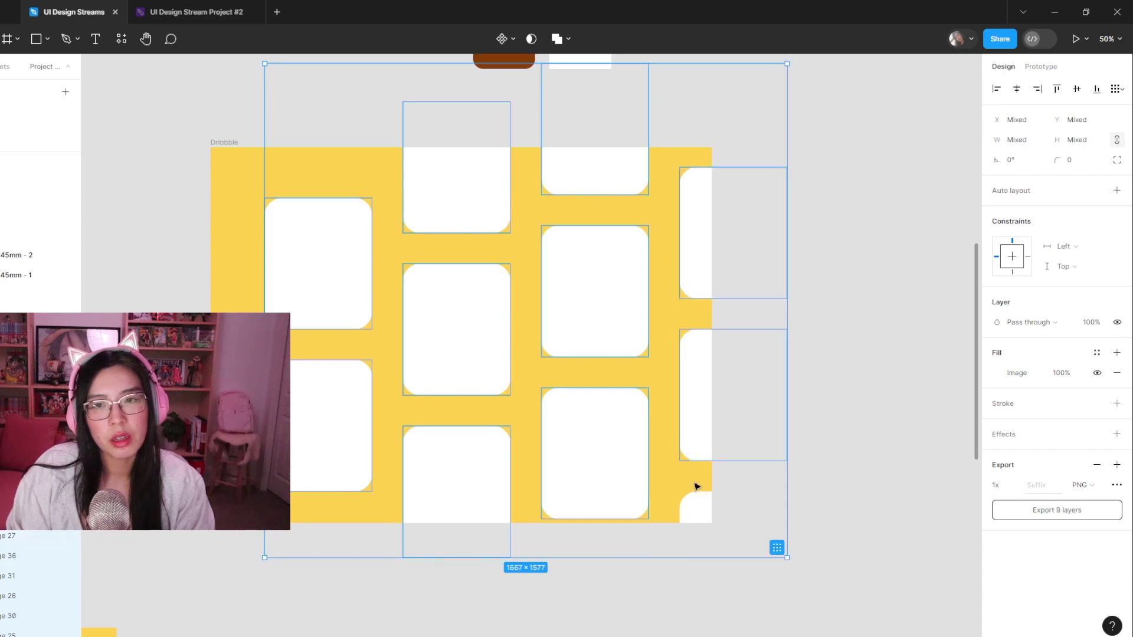
{"action": "left_click", "coordinate": [693, 499], "text": "shift"}
{"action": "left_click", "coordinate": [772, 314]}
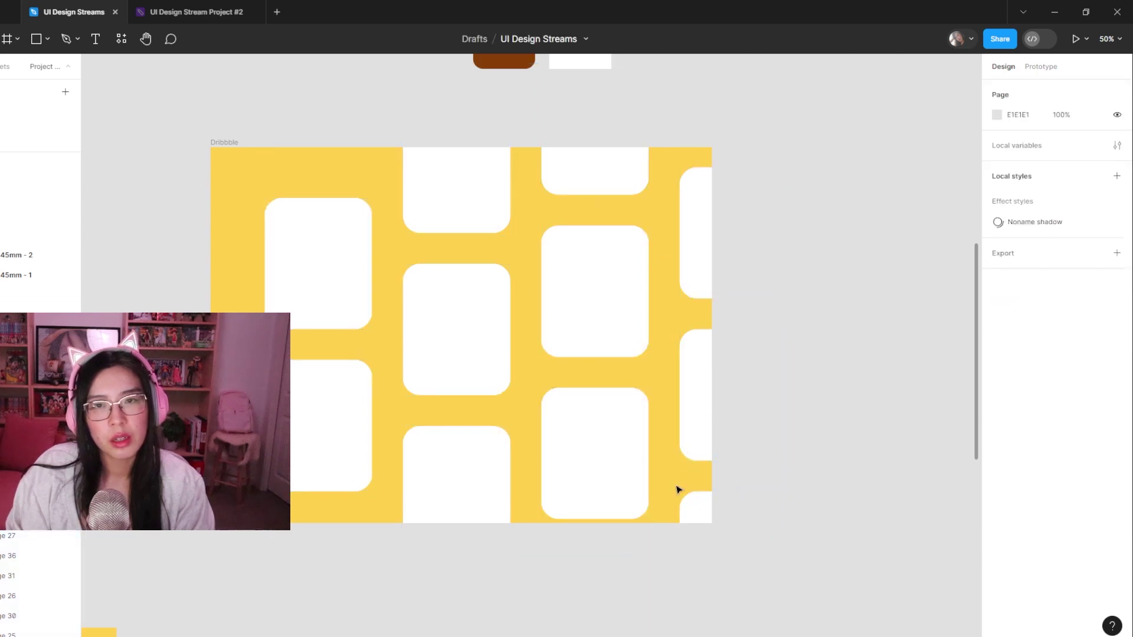
{"action": "left_click_drag", "start_coordinate": [597, 594], "coordinate": [288, 187]}
- Move the eight cards of the first three columns toward the fourth column, leaving a horizontal gap of about 70 px
{"action": "left_click", "coordinate": [298, 255]}
{"action": "left_click", "coordinate": [433, 197], "text": "shift"}
{"action": "left_click", "coordinate": [590, 171], "text": "shift"}
{"action": "left_click", "coordinate": [577, 275], "text": "shift"}
{"action": "left_click", "coordinate": [456, 330], "text": "shift"}
{"action": "left_click", "coordinate": [361, 433], "text": "shift"}
{"action": "left_click", "coordinate": [456, 472], "text": "shift"}
{"action": "left_click", "coordinate": [590, 460], "text": "shift"}
{"action": "left_click_drag", "start_coordinate": [599, 470], "coordinate": [609, 461]}
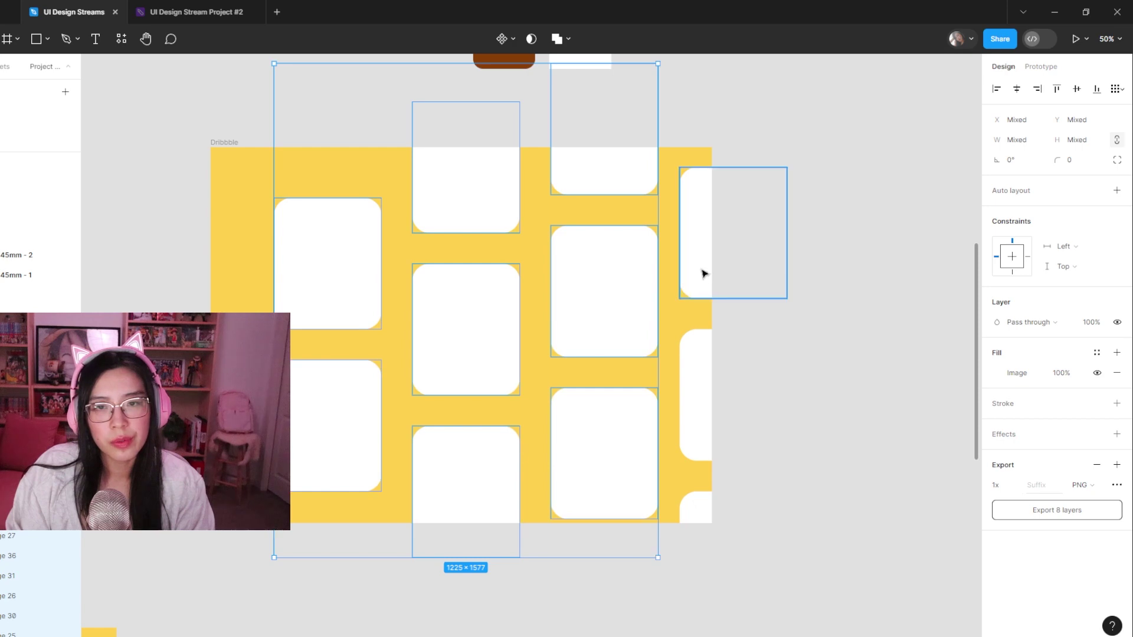
{"action": "key", "text": "alt"}
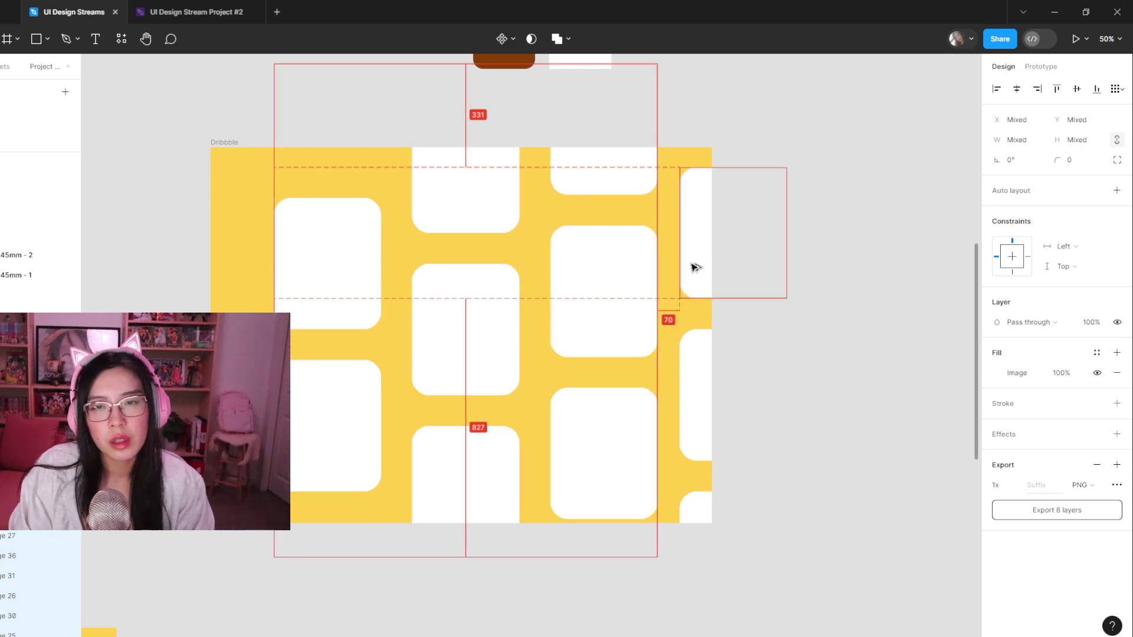
- Nudge the second column's three cards toward the third column, to a horizontal gap of about 75 px
{"action": "left_click", "coordinate": [484, 210]}
{"action": "left_click", "coordinate": [493, 337], "text": "shift"}
{"action": "left_click", "coordinate": [466, 472], "text": "shift"}
{"action": "key", "text": "alt"}
{"action": "key", "text": "Right"}
{"action": "key", "text": "Right"}
{"action": "key", "text": "Right"}
{"action": "key", "text": "Right"}
{"action": "key", "text": "Right"}
{"action": "key", "text": "Right"}
{"action": "key", "text": "Right"}
{"action": "key", "text": "Right"}
{"action": "key", "text": "Right"}
{"action": "key", "text": "Right"}
{"action": "key", "text": "Right"}
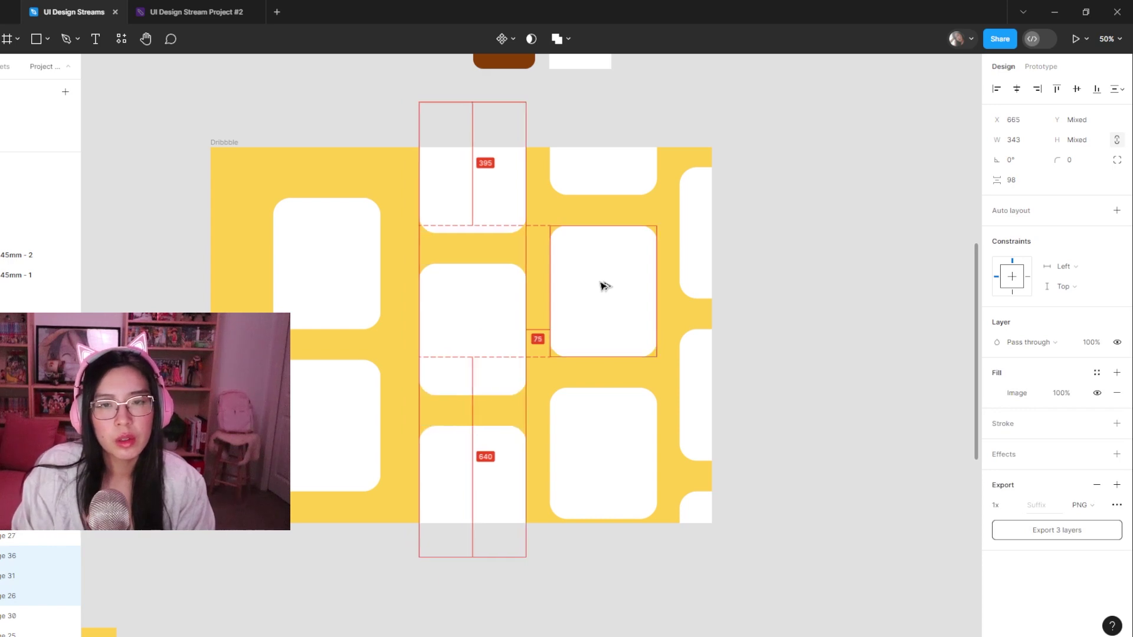
- Nudge the first column's two cards toward the second column, to X 254
{"action": "left_click", "coordinate": [291, 281]}
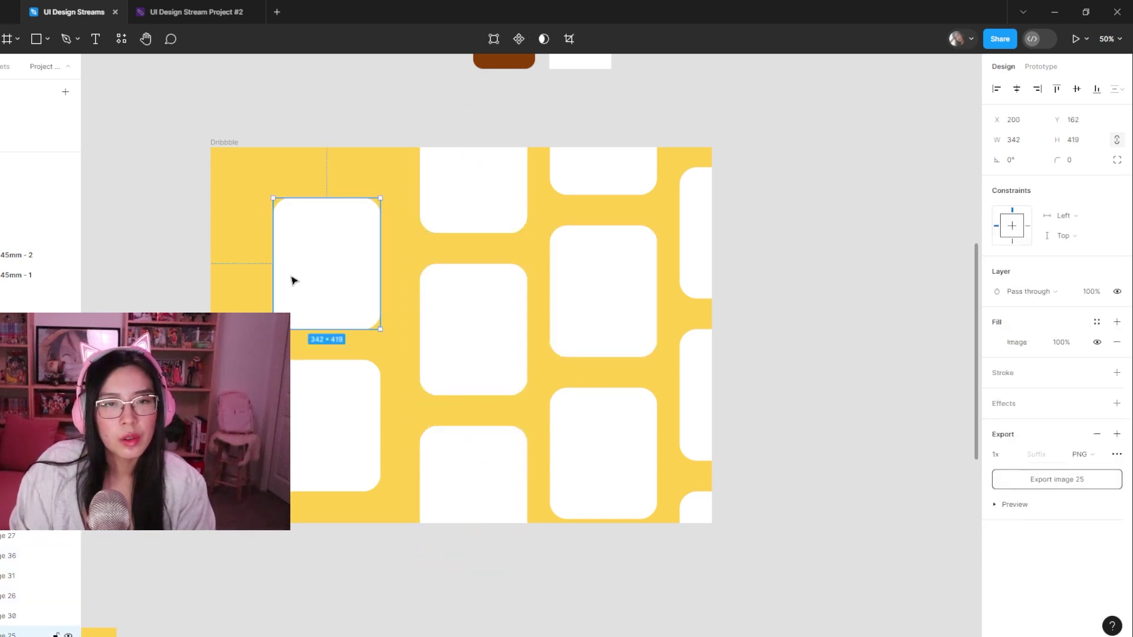
{"action": "left_click", "coordinate": [331, 389], "text": "shift"}
{"action": "key", "text": "alt"}
{"action": "key", "text": "shift+Right"}
{"action": "key", "text": "shift+Right"}
{"action": "key", "text": "shift+Right"}
{"action": "key", "text": "shift+Right"}
{"action": "key", "text": "shift+Right"}
{"action": "key", "text": "Right"}
{"action": "key", "text": "Right"}
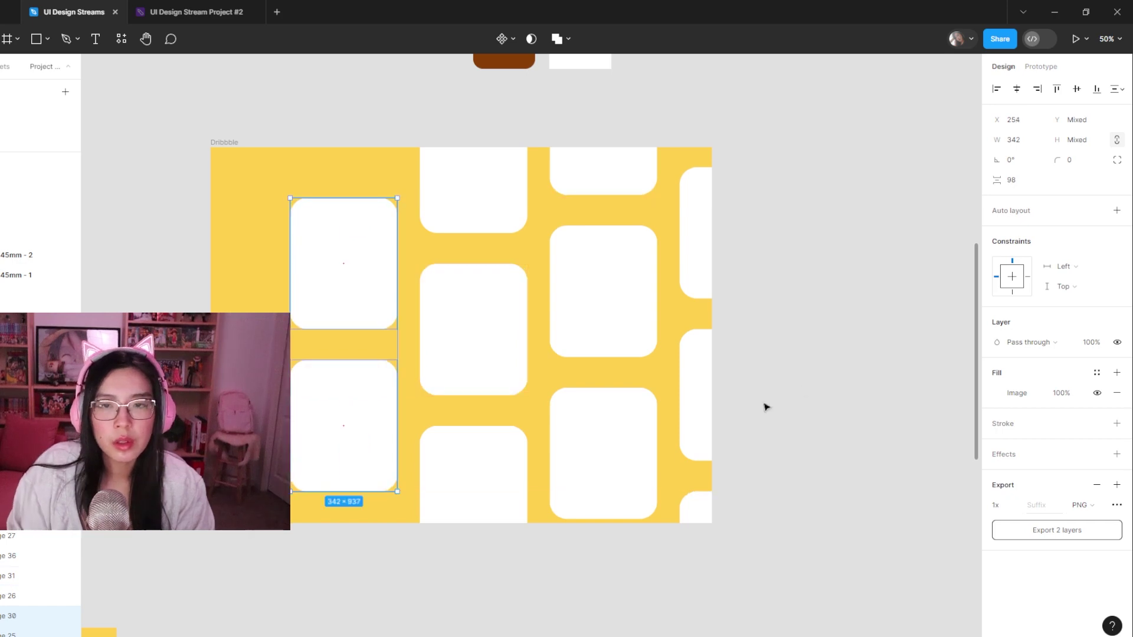
- Shift the third column's three cards up by about 30 px
{"action": "left_click", "coordinate": [850, 347]}
{"action": "key", "text": "ctrl+minus"}
{"action": "left_click_drag", "start_coordinate": [864, 423], "coordinate": [793, 402]}
{"action": "key", "text": "ctrl+plus"}
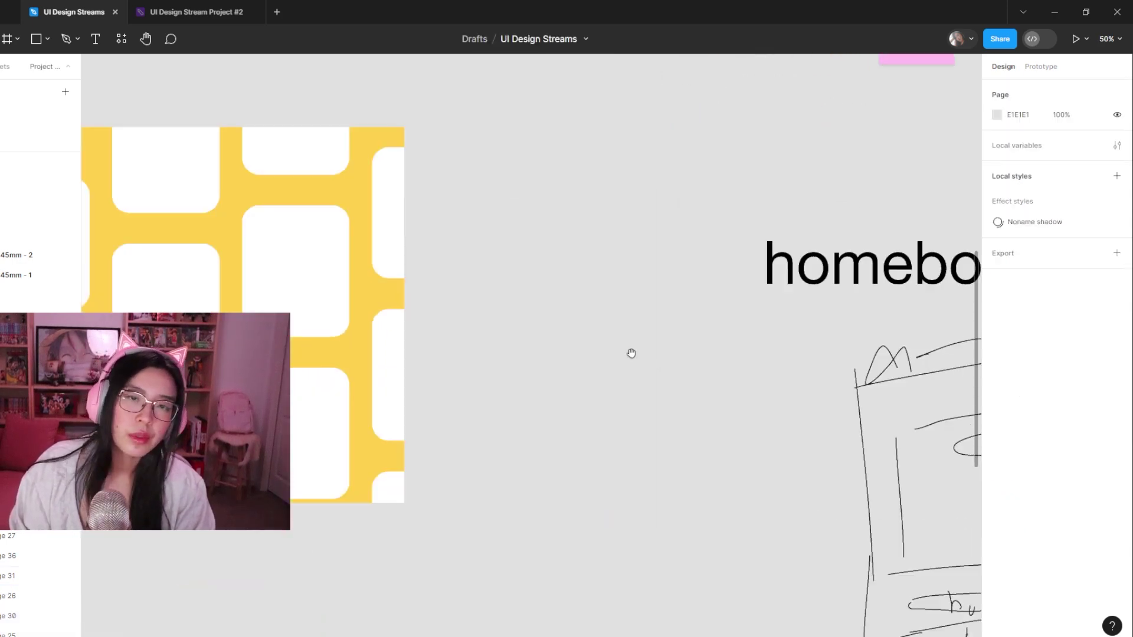
{"action": "scroll", "coordinate": [660, 362], "scroll_direction": "left", "scroll_amount": 4}
{"action": "scroll", "coordinate": [888, 374], "scroll_direction": "down", "scroll_amount": 1}
{"action": "left_click", "coordinate": [649, 445]}
{"action": "left_click", "coordinate": [645, 306], "text": "shift"}
{"action": "left_click", "coordinate": [642, 162], "text": "shift"}
{"action": "key", "text": "shift+Up"}
{"action": "key", "text": "shift+Up"}
{"action": "key", "text": "shift+Up"}
{"action": "left_click", "coordinate": [848, 326]}
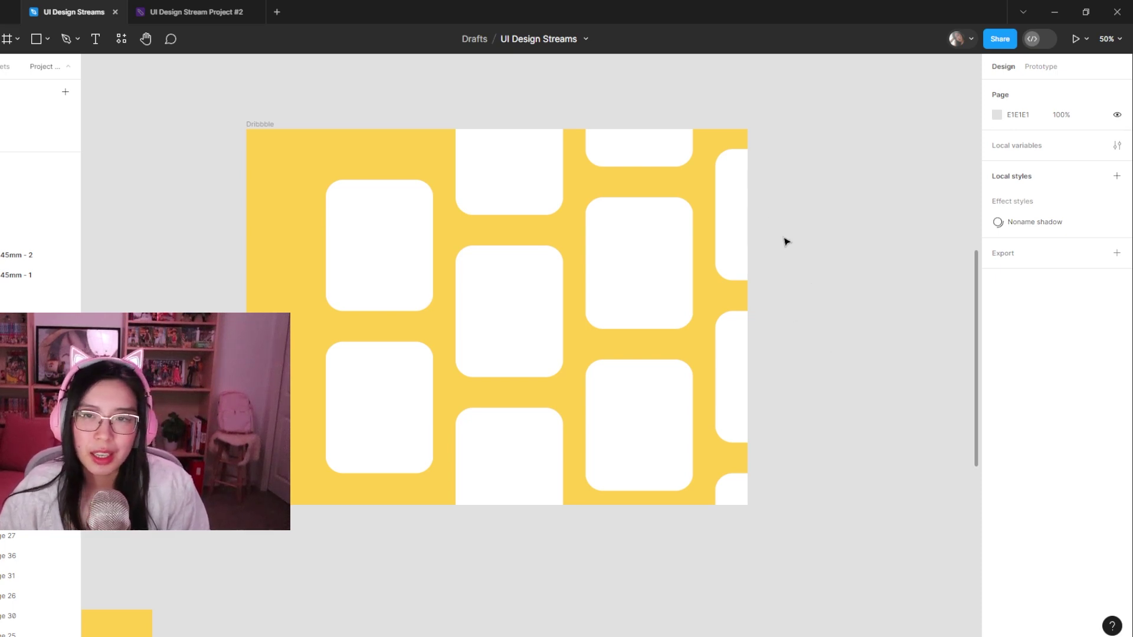
{"action": "left_click", "coordinate": [741, 203]}
{"action": "left_click", "coordinate": [735, 378], "text": "shift"}
{"action": "left_click", "coordinate": [730, 495], "text": "shift"}
{"action": "left_click", "coordinate": [652, 451], "text": "shift"}
{"action": "left_click", "coordinate": [526, 476], "text": "shift"}
{"action": "left_click", "coordinate": [501, 356], "text": "shift"}
{"action": "left_click", "coordinate": [401, 378], "text": "shift"}
{"action": "left_click", "coordinate": [384, 285], "text": "shift"}
{"action": "left_click", "coordinate": [640, 204], "text": "shift"}
{"action": "left_click", "coordinate": [613, 160], "text": "shift"}
{"action": "left_click", "coordinate": [557, 188], "text": "shift"}
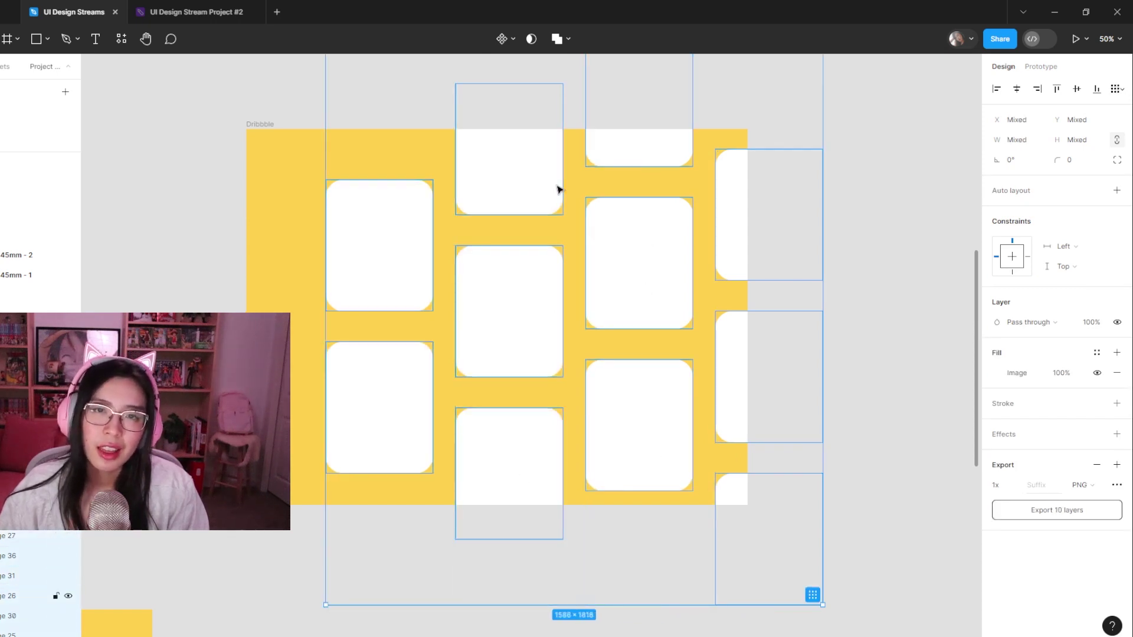
{"action": "left_click", "coordinate": [848, 341]}
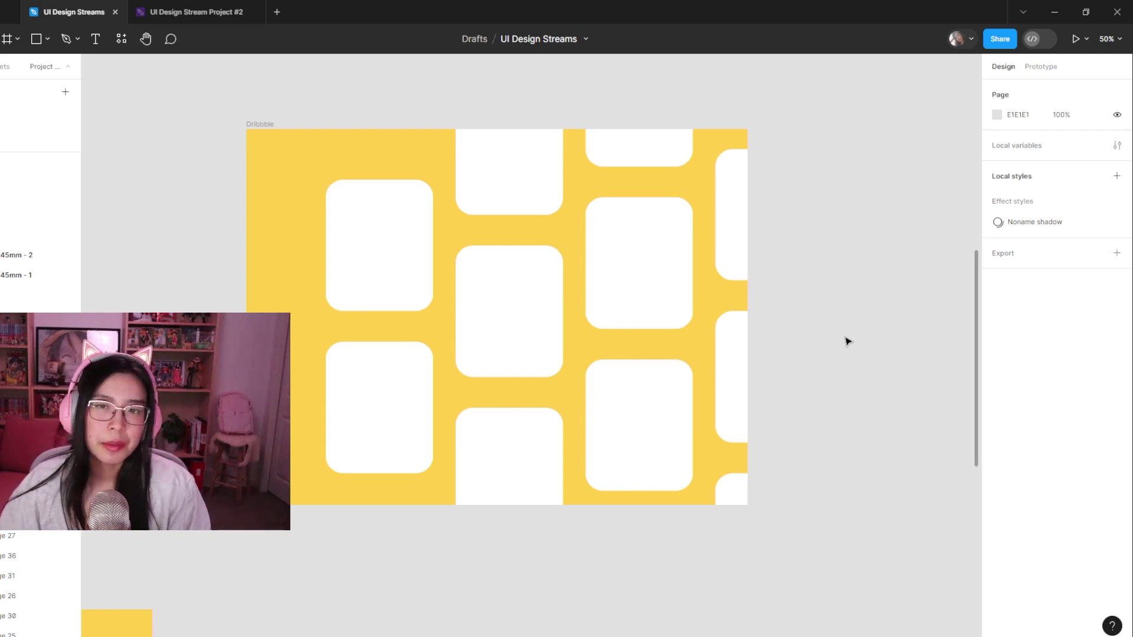
{"action": "left_click", "coordinate": [733, 184]}
{"action": "left_click", "coordinate": [728, 387], "text": "shift"}
{"action": "left_click", "coordinate": [736, 490], "text": "shift"}
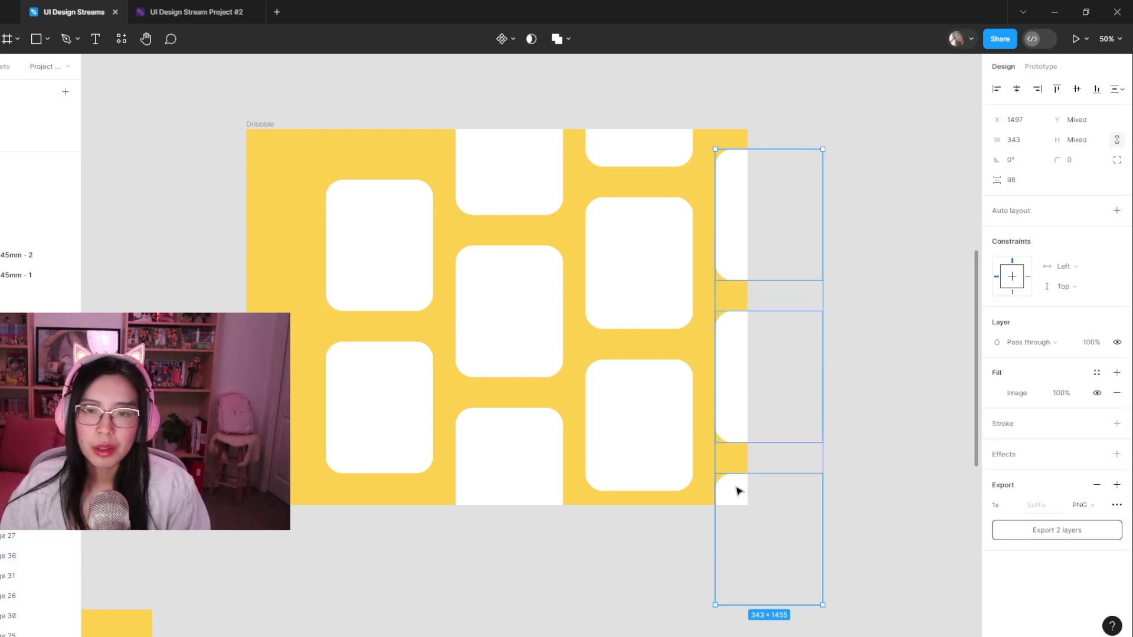
{"action": "left_click", "coordinate": [643, 425], "text": "shift"}
{"action": "left_click", "coordinate": [657, 142], "text": "shift"}
{"action": "left_click", "coordinate": [508, 171], "text": "shift"}
{"action": "left_click", "coordinate": [513, 294], "text": "shift"}
{"action": "left_click", "coordinate": [513, 435], "text": "shift"}
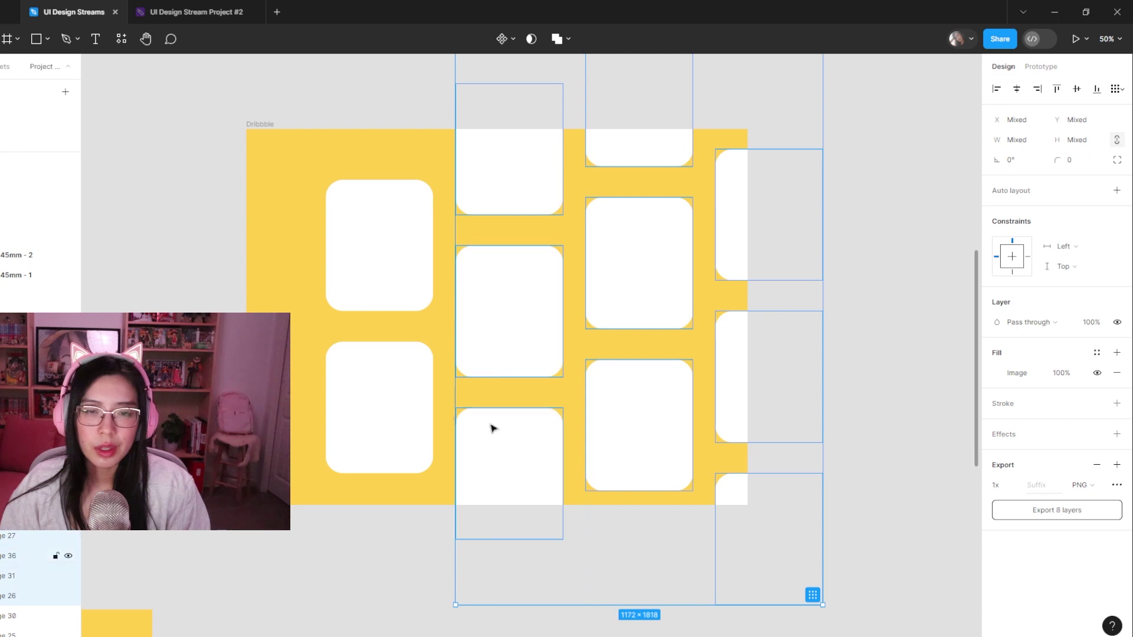
{"action": "left_click", "coordinate": [379, 407], "text": "shift"}
{"action": "left_click", "coordinate": [417, 223], "text": "shift"}
{"action": "left_click", "coordinate": [417, 222], "text": "shift"}
{"action": "left_click", "coordinate": [390, 563]}
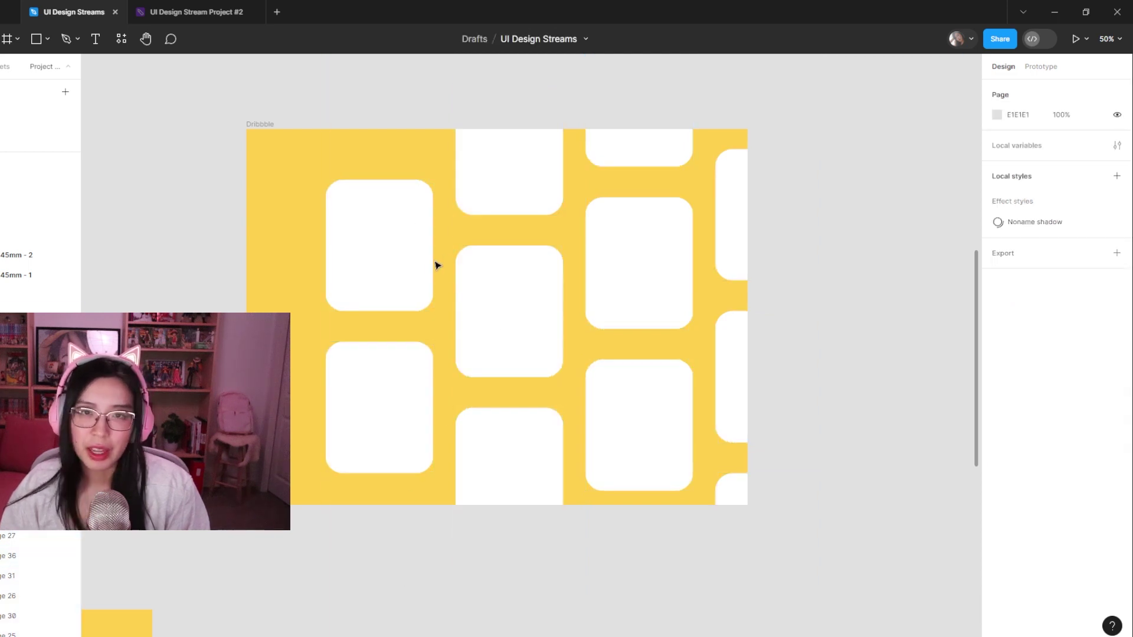
{"action": "left_click", "coordinate": [633, 154]}
{"action": "key", "text": "alt"}
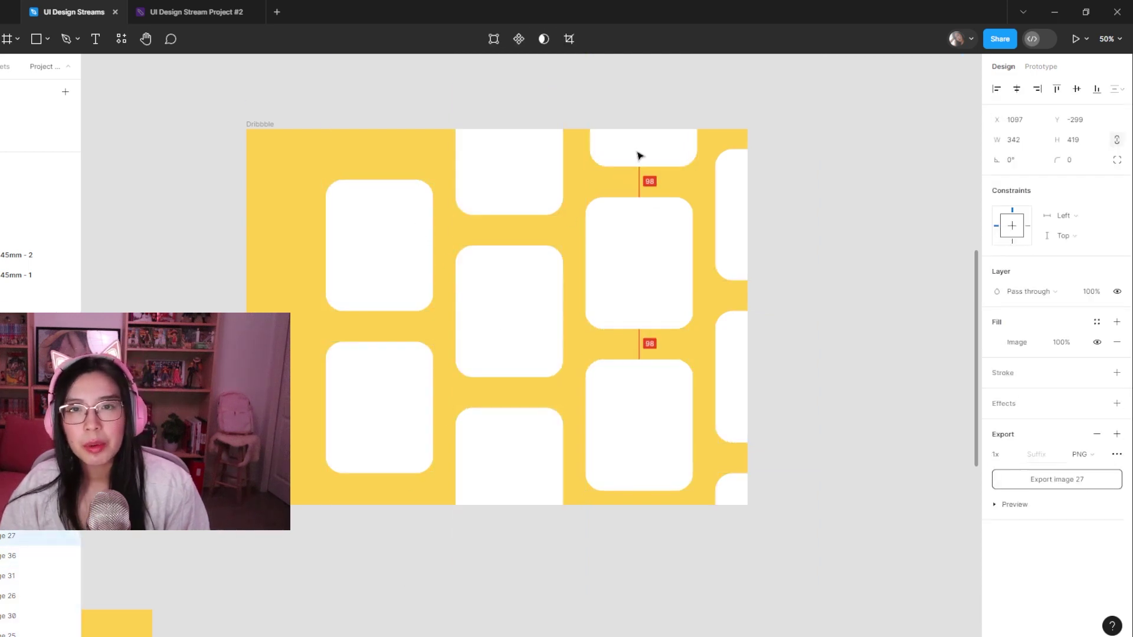
{"action": "key", "text": "Escape"}
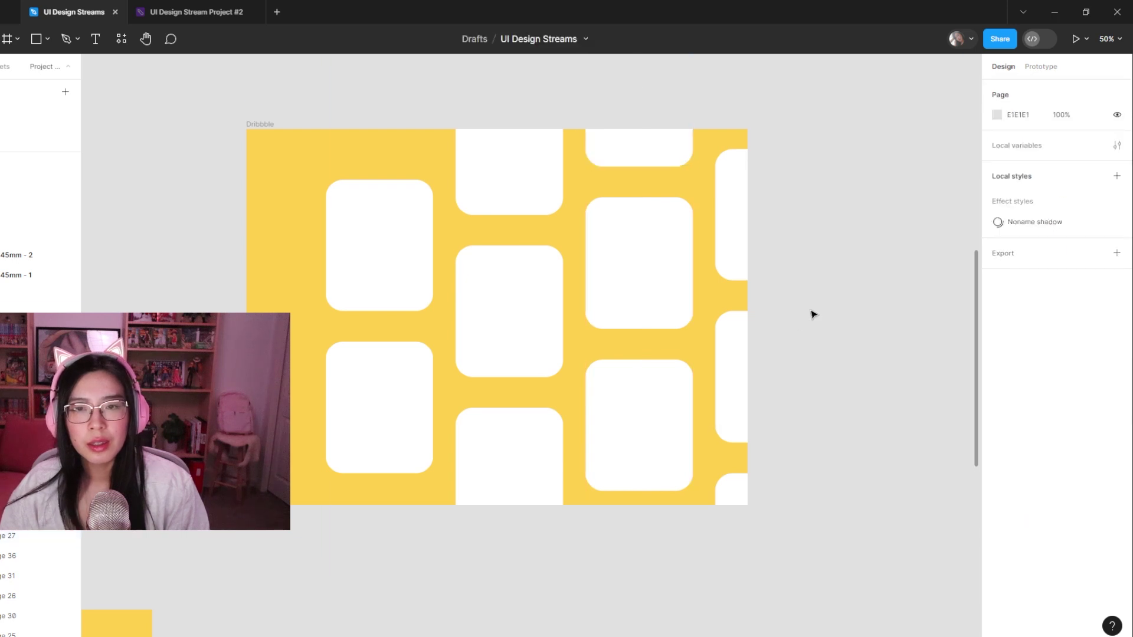
- Move the yellow square and the six-colour palette side by side, just below the Dribbble frame
{"action": "key", "text": "minus"}
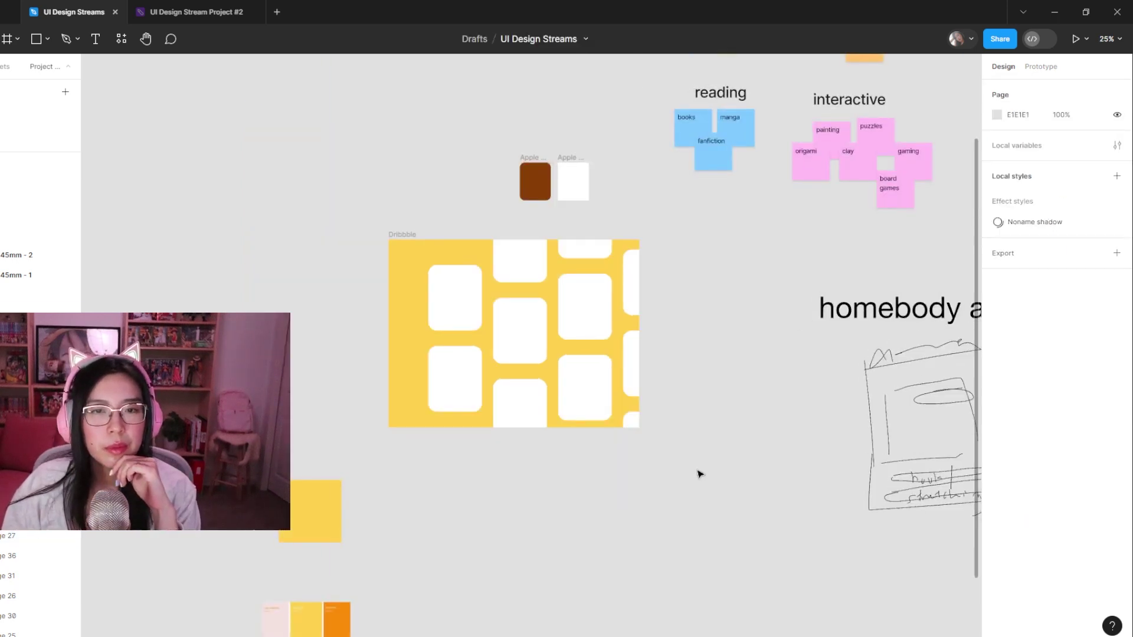
{"action": "left_click", "coordinate": [479, 313]}
{"action": "left_click", "coordinate": [546, 516]}
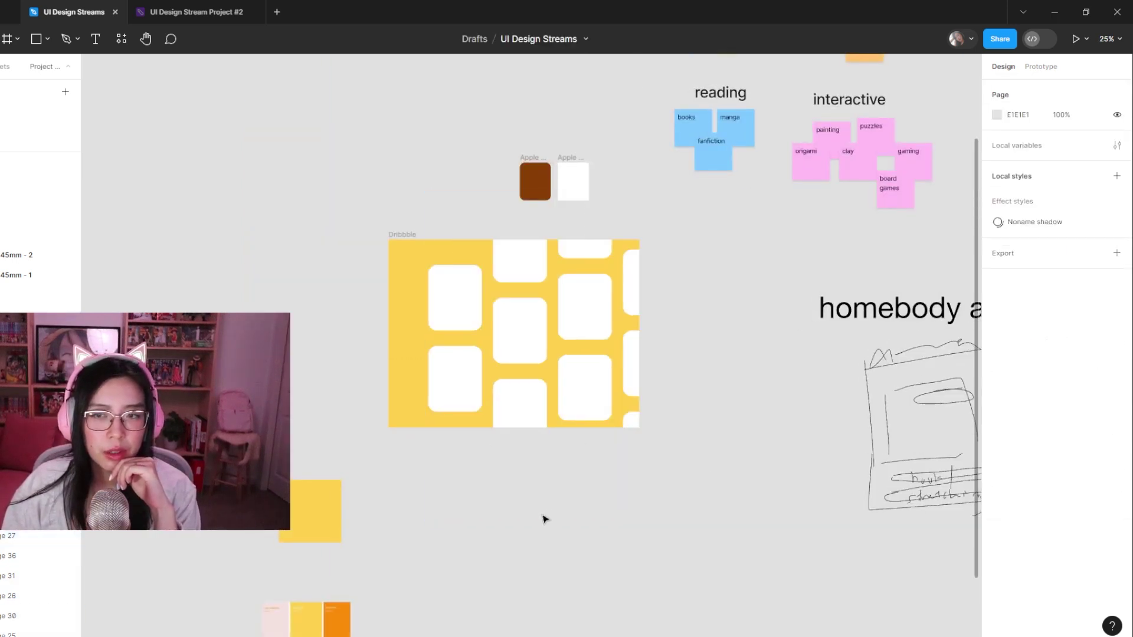
{"action": "scroll", "coordinate": [351, 534], "scroll_direction": "down", "scroll_amount": 3}
{"action": "left_click_drag", "start_coordinate": [379, 557], "coordinate": [273, 284]}
{"action": "left_click_drag", "start_coordinate": [318, 392], "coordinate": [436, 309]}
{"action": "left_click", "coordinate": [318, 422]}
{"action": "left_click", "coordinate": [601, 309]}
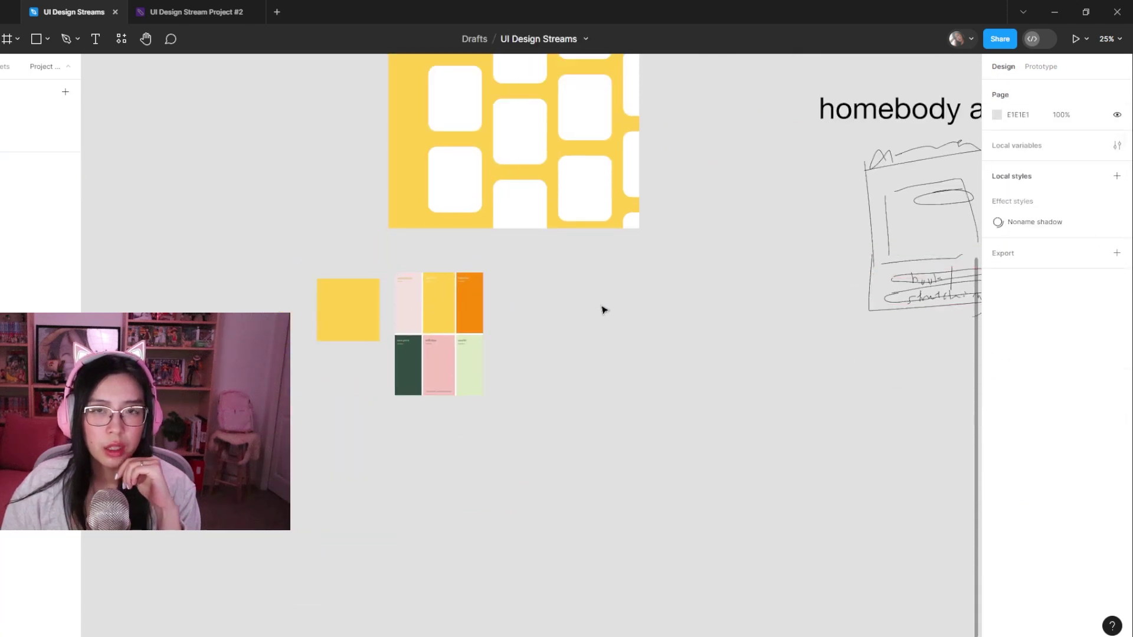
- Switch to the browser and look through Dribbble's Apple Watch search results for layout inspiration
{"action": "key", "text": "minus"}
{"action": "scroll", "coordinate": [518, 584], "scroll_direction": "up", "scroll_amount": 2}
{"action": "scroll", "coordinate": [589, 331], "scroll_direction": "up", "scroll_amount": 5}
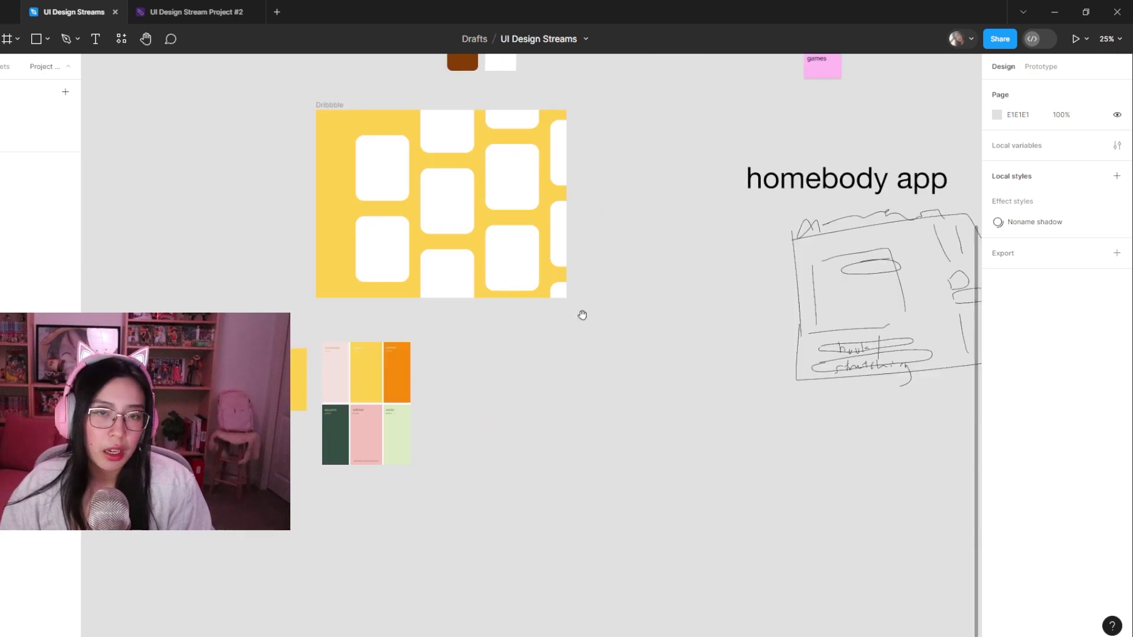
{"action": "left_click_drag", "start_coordinate": [590, 331], "coordinate": [574, 469]}
{"action": "scroll", "coordinate": [574, 469], "scroll_direction": "up", "scroll_amount": 3}
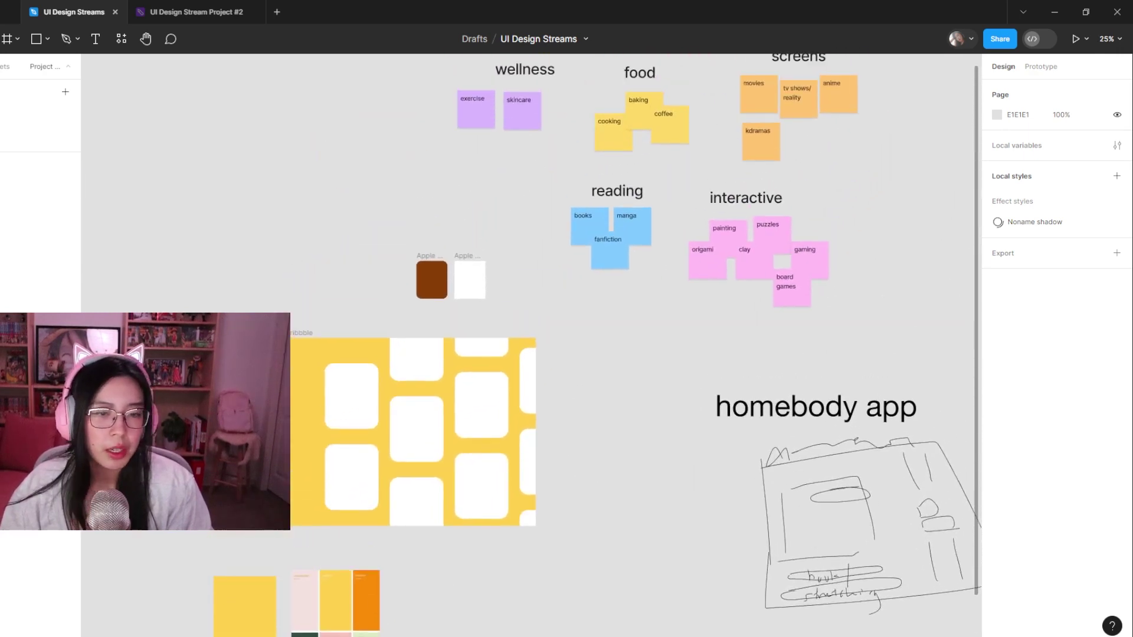
{"action": "mouse_move", "coordinate": [393, 631]}
{"action": "left_click", "coordinate": [535, 584]}
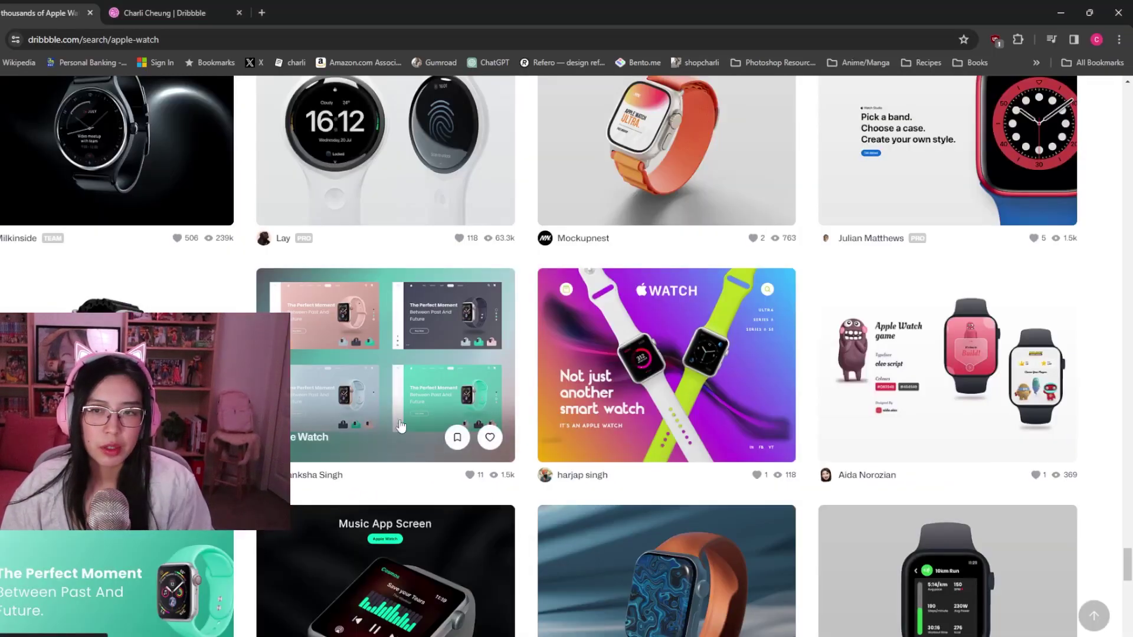
{"action": "scroll", "coordinate": [419, 387], "scroll_direction": "down", "scroll_amount": 5}
{"action": "scroll", "coordinate": [419, 388], "scroll_direction": "down", "scroll_amount": 10}
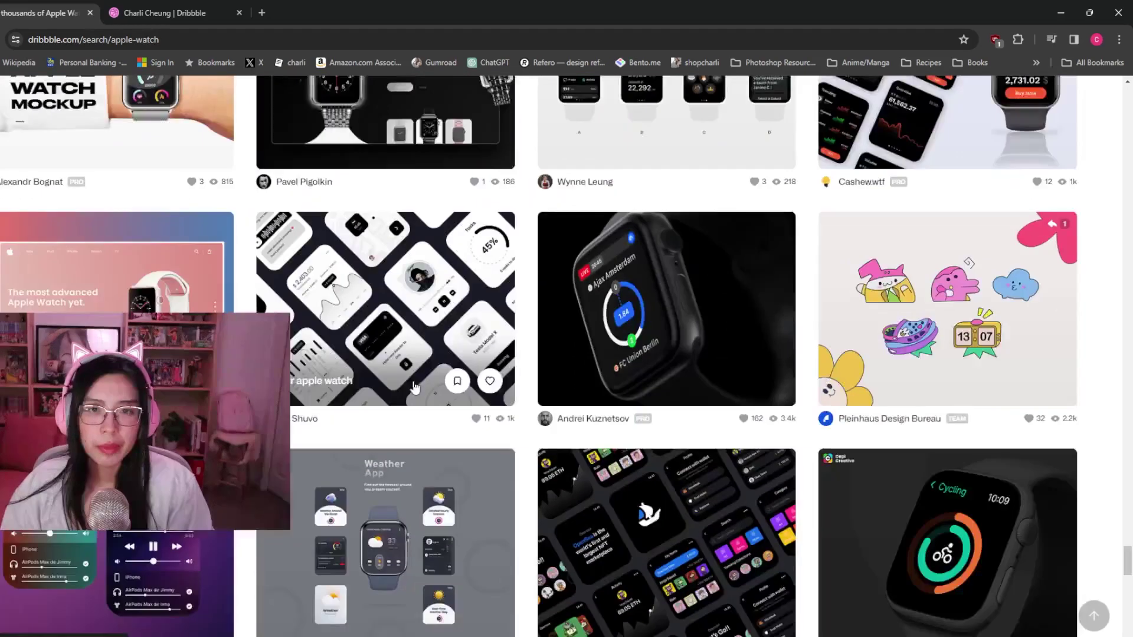
{"action": "scroll", "coordinate": [416, 388], "scroll_direction": "up", "scroll_amount": 5}
{"action": "scroll", "coordinate": [416, 388], "scroll_direction": "down", "scroll_amount": 1}
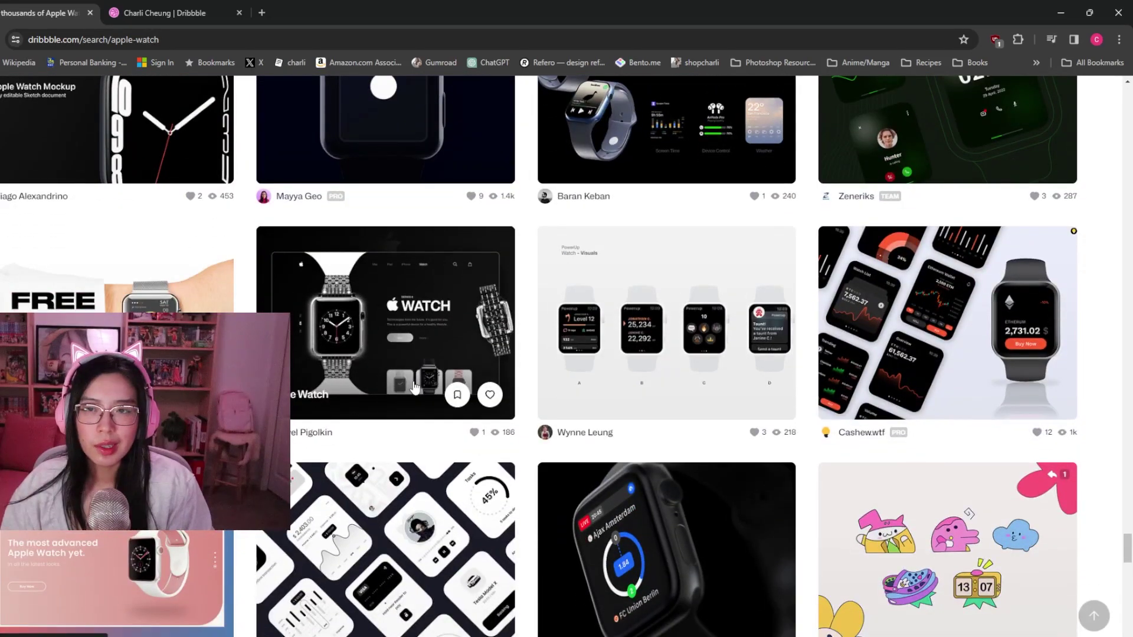
{"action": "scroll", "coordinate": [412, 386], "scroll_direction": "down", "scroll_amount": 3}
{"action": "scroll", "coordinate": [412, 387], "scroll_direction": "down", "scroll_amount": 2}
{"action": "scroll", "coordinate": [412, 387], "scroll_direction": "down", "scroll_amount": 1}
{"action": "scroll", "coordinate": [412, 386], "scroll_direction": "up", "scroll_amount": 1}
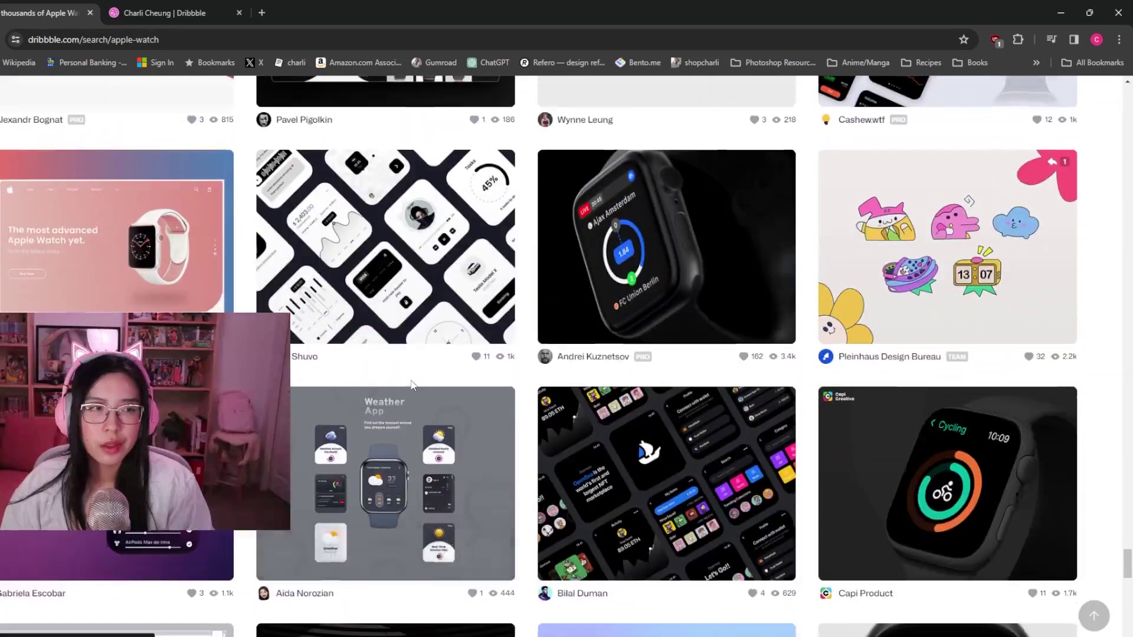
{"action": "scroll", "coordinate": [411, 387], "scroll_direction": "up", "scroll_amount": 2}
{"action": "left_click", "coordinate": [1060, 12]}
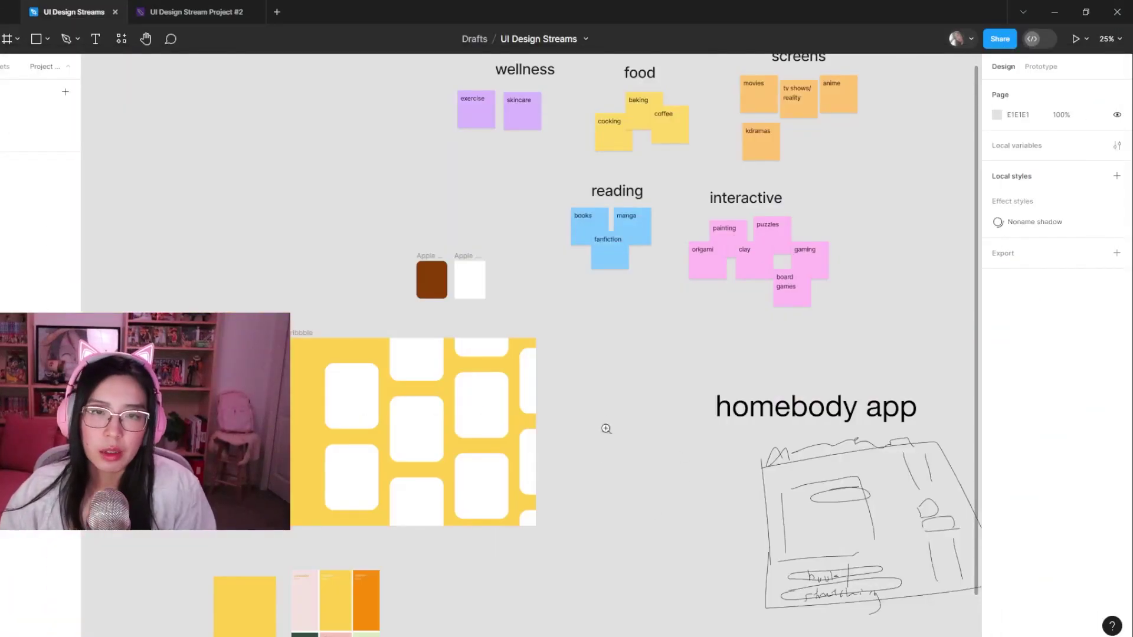
- Return to the design file and delete the brown Apple Watch frame beside the white one
{"action": "left_click_drag", "start_coordinate": [598, 455], "coordinate": [671, 443]}
{"action": "key", "text": "shift+1"}
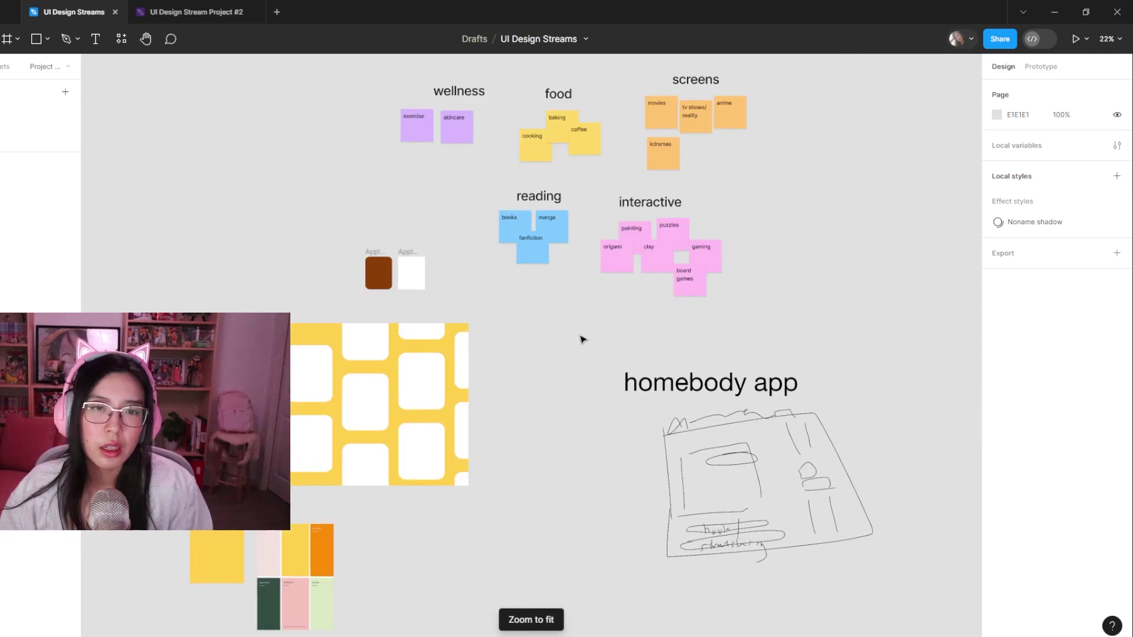
{"action": "left_click", "coordinate": [379, 252]}
{"action": "key", "text": "Delete"}
{"action": "left_click", "coordinate": [411, 273]}
{"action": "left_click", "coordinate": [531, 311]}
- Move the hand-drawn sketch and the "homebody app" title closer to the Dribbble frame
{"action": "scroll", "coordinate": [643, 392], "scroll_direction": "left", "scroll_amount": 5}
{"action": "left_click", "coordinate": [953, 412]}
{"action": "scroll", "coordinate": [910, 585], "scroll_direction": "right", "scroll_amount": 3}
{"action": "left_click_drag", "start_coordinate": [809, 513], "coordinate": [688, 527]}
{"action": "left_click_drag", "start_coordinate": [713, 364], "coordinate": [630, 386]}
{"action": "left_click", "coordinate": [585, 336]}
{"action": "scroll", "coordinate": [508, 437], "scroll_direction": "left", "scroll_amount": 3}
{"action": "left_click", "coordinate": [486, 420]}
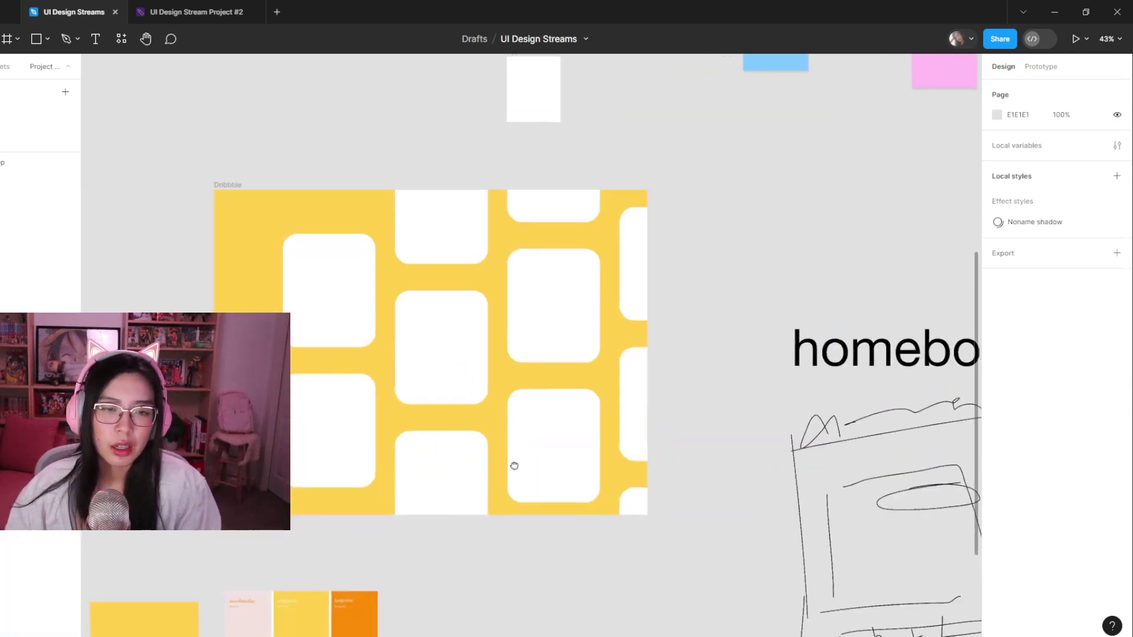
{"action": "left_click_drag", "start_coordinate": [451, 589], "coordinate": [607, 472]}
{"action": "left_click_drag", "start_coordinate": [673, 409], "coordinate": [614, 510]}
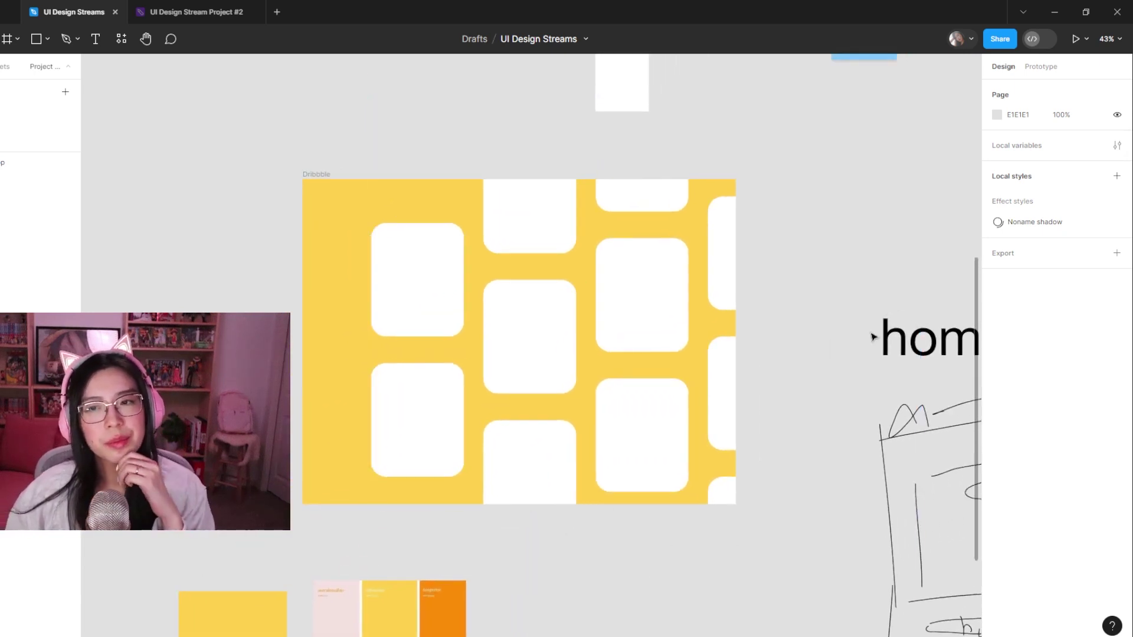
- Duplicate the "homebody app" title and place the copy above the original near the Dribbble frame's upper-right corner, at about X 810, Y -787
{"action": "left_click", "coordinate": [882, 348]}
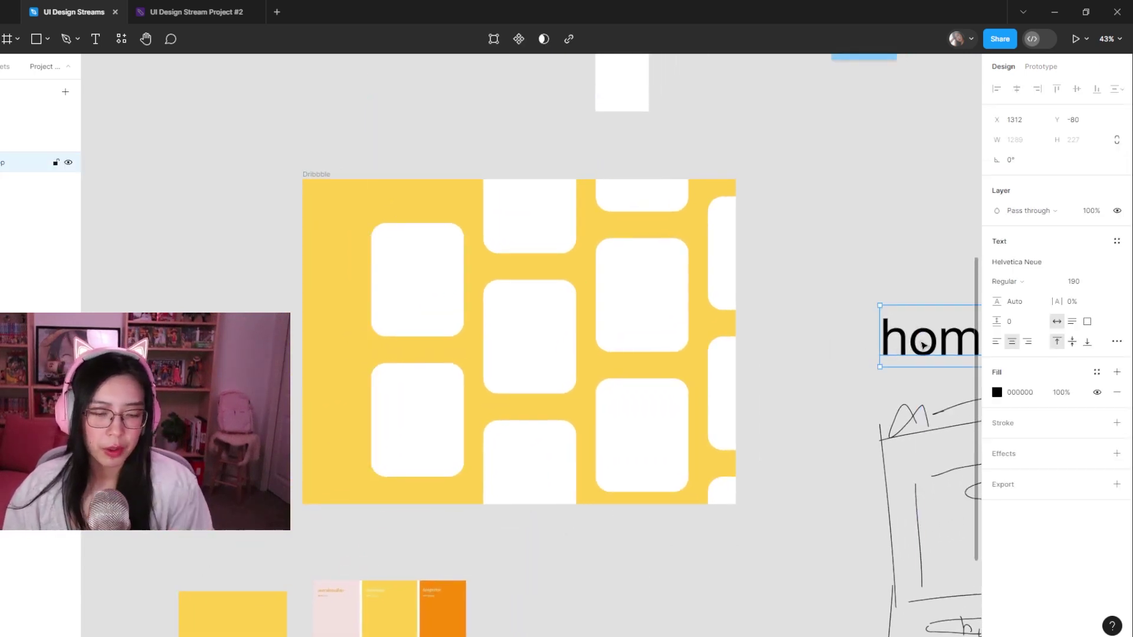
{"action": "left_click_drag", "start_coordinate": [934, 348], "coordinate": [703, 135]}
{"action": "scroll", "coordinate": [703, 136], "scroll_direction": "right", "scroll_amount": 2}
{"action": "scroll", "coordinate": [703, 136], "scroll_direction": "up", "scroll_amount": 2}
{"action": "left_click_drag", "start_coordinate": [663, 209], "coordinate": [754, 247]}
- Browse the font list from Helvetica Neue to the K fonts, previewing typefaces on the duplicated "homebody app" title
{"action": "left_click", "coordinate": [1016, 262]}
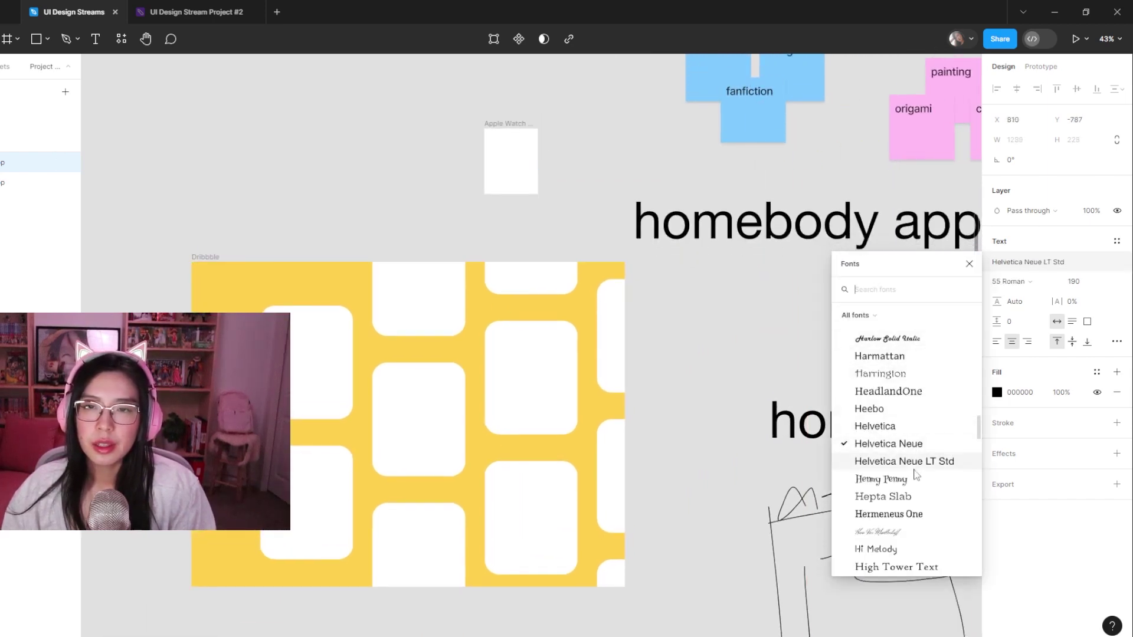
{"action": "scroll", "coordinate": [899, 499], "scroll_direction": "down", "scroll_amount": 1}
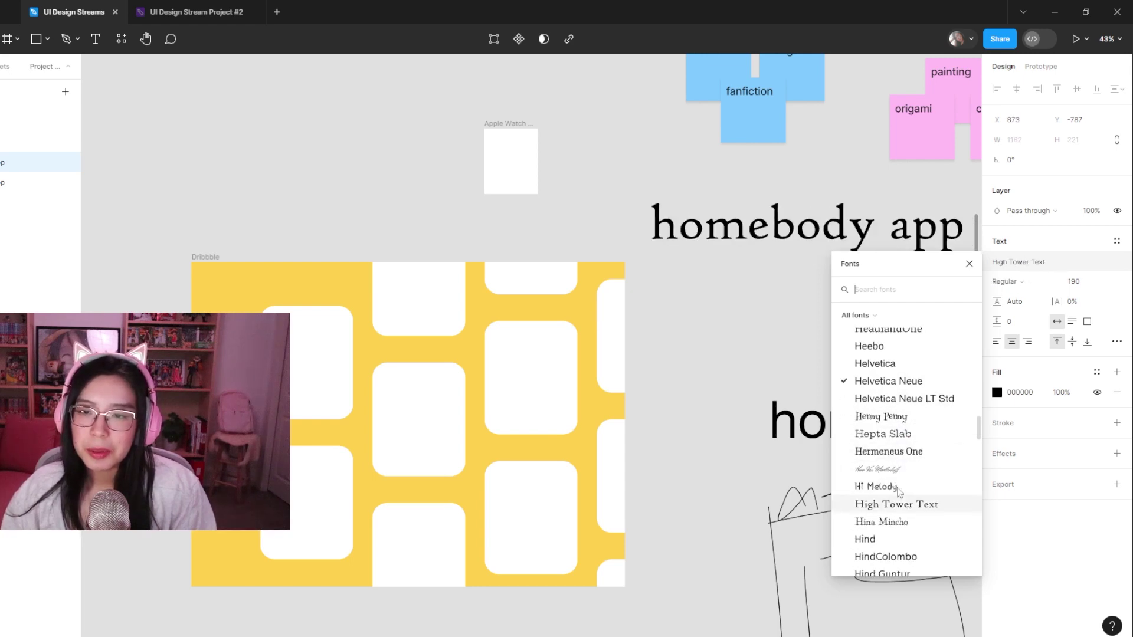
{"action": "scroll", "coordinate": [899, 508], "scroll_direction": "down", "scroll_amount": 2}
{"action": "scroll", "coordinate": [892, 503], "scroll_direction": "down", "scroll_amount": 2}
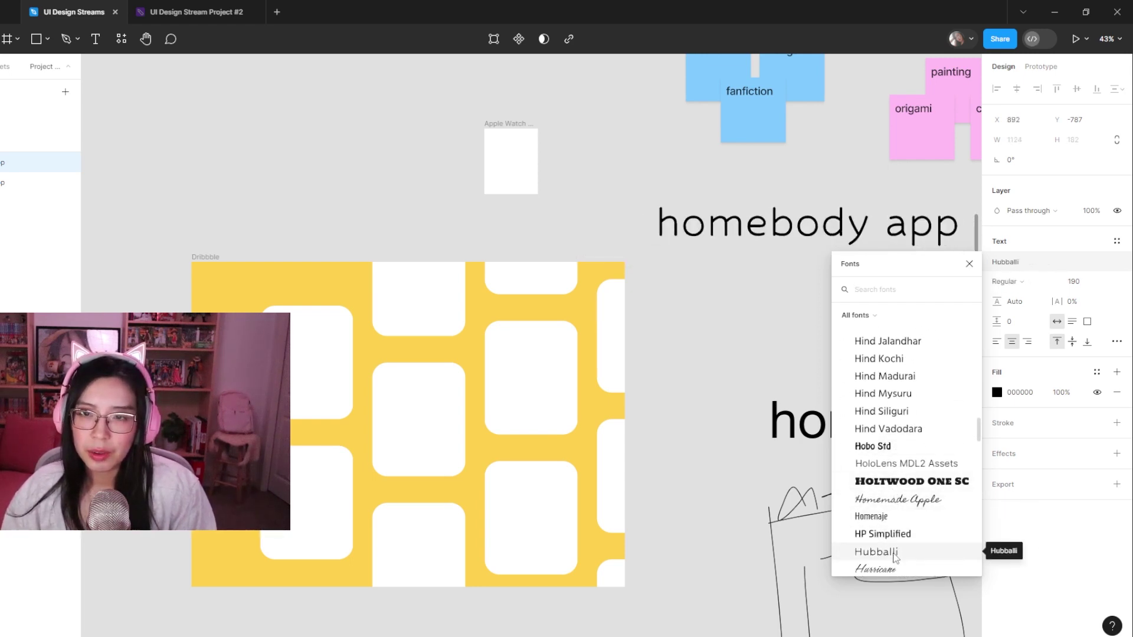
{"action": "scroll", "coordinate": [914, 503], "scroll_direction": "down", "scroll_amount": 4}
{"action": "scroll", "coordinate": [913, 504], "scroll_direction": "down", "scroll_amount": 15}
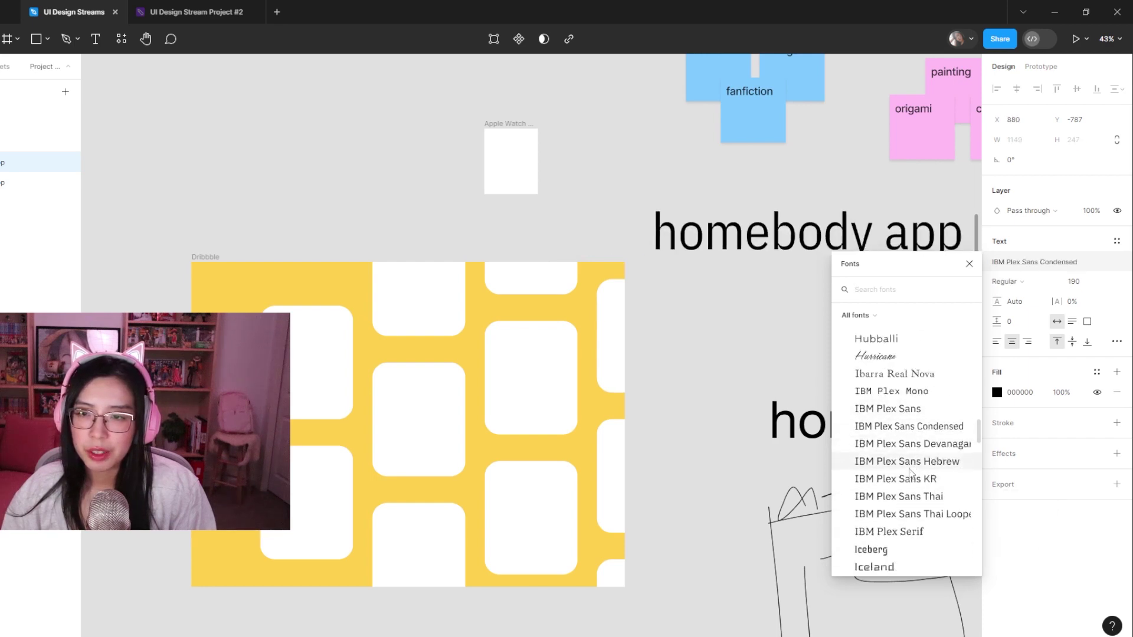
{"action": "scroll", "coordinate": [910, 472], "scroll_direction": "down", "scroll_amount": 10}
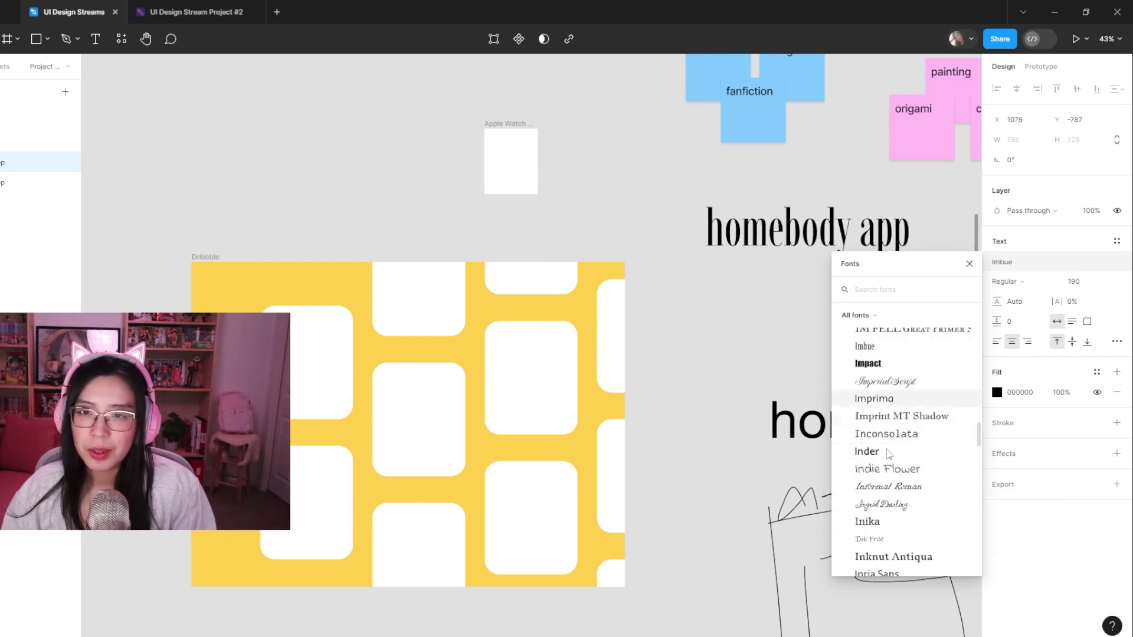
{"action": "scroll", "coordinate": [899, 515], "scroll_direction": "down", "scroll_amount": 3}
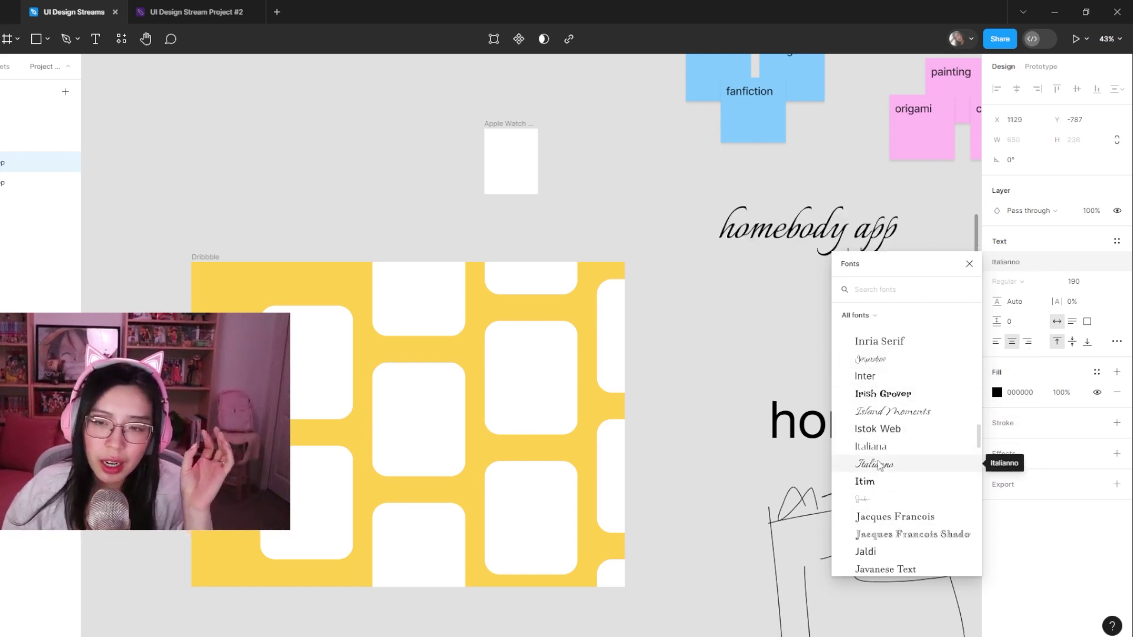
{"action": "scroll", "coordinate": [891, 457], "scroll_direction": "down", "scroll_amount": 5}
{"action": "scroll", "coordinate": [889, 454], "scroll_direction": "down", "scroll_amount": 5}
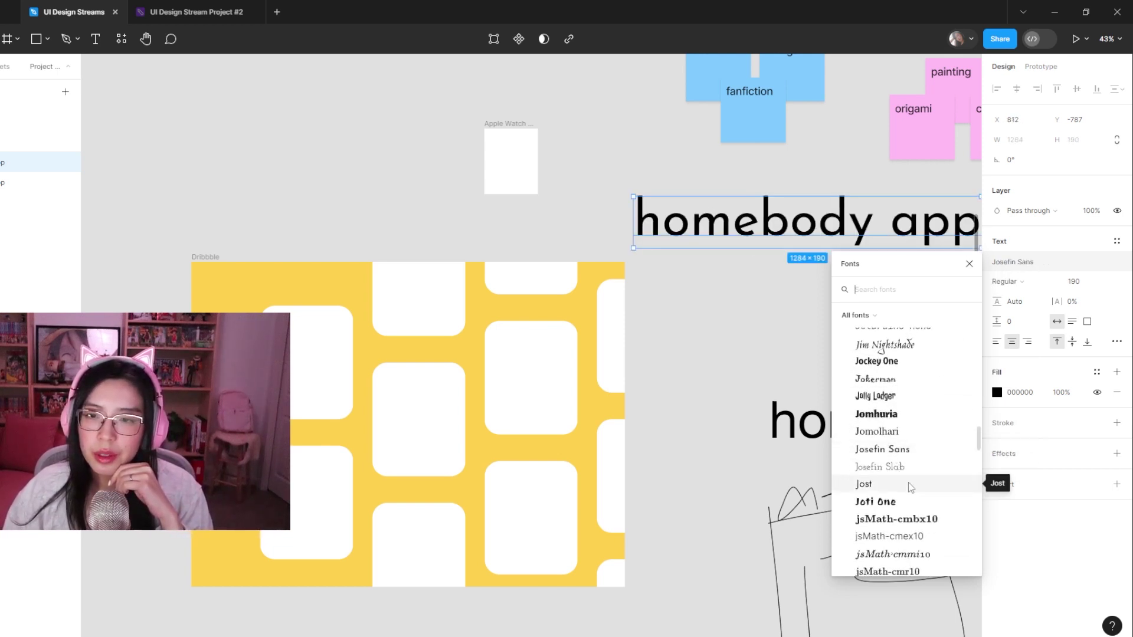
{"action": "scroll", "coordinate": [907, 460], "scroll_direction": "down", "scroll_amount": 8}
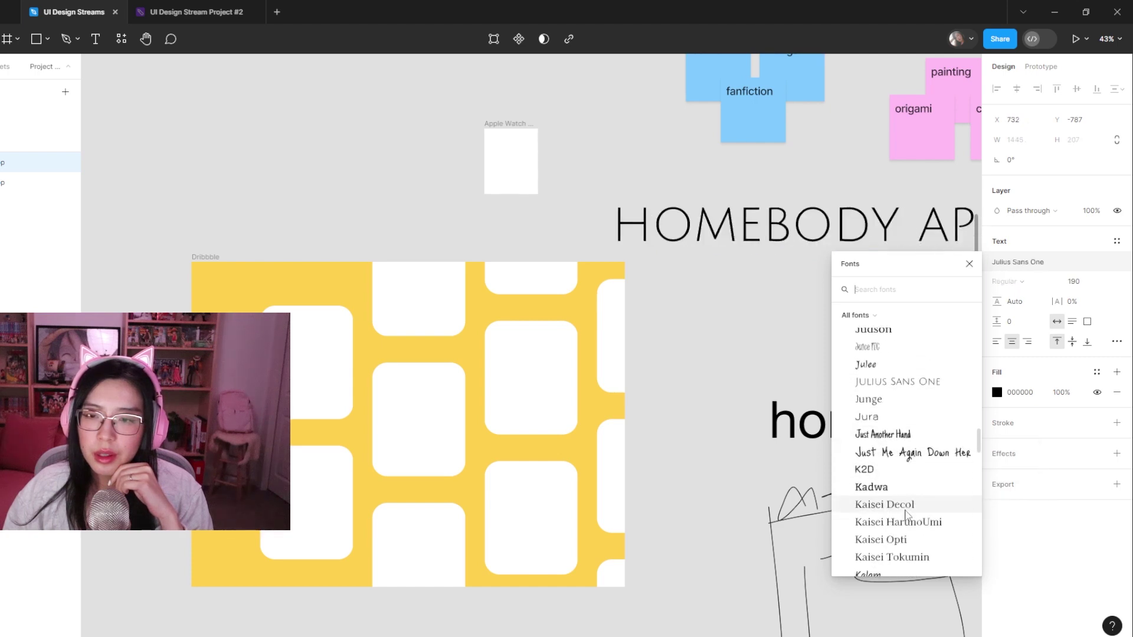
{"action": "scroll", "coordinate": [907, 515], "scroll_direction": "down", "scroll_amount": 6}
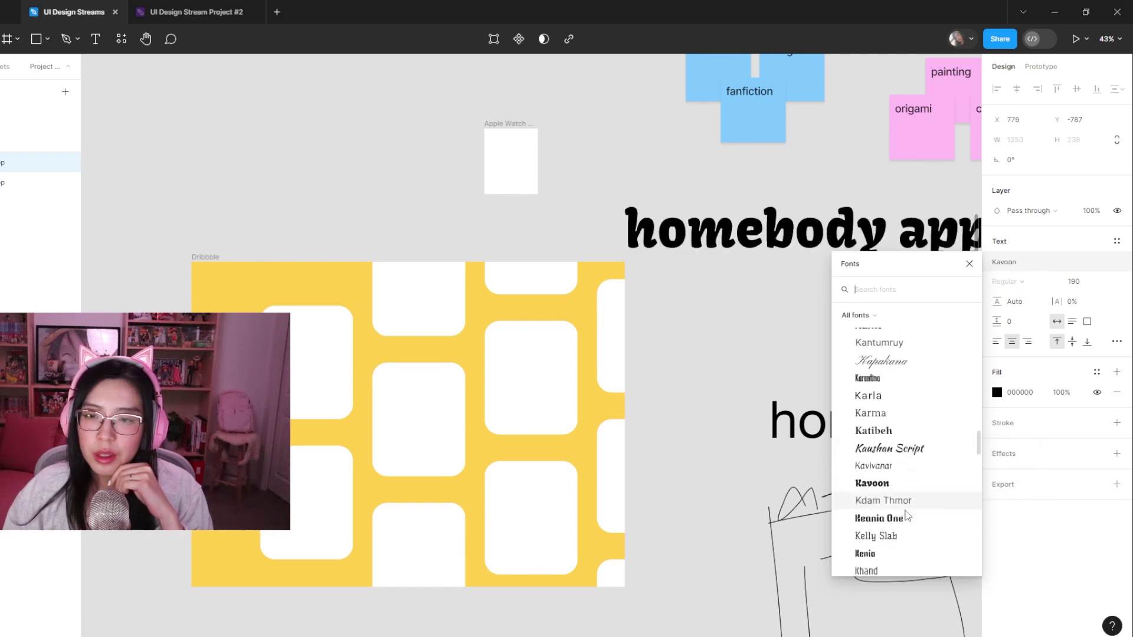
{"action": "scroll", "coordinate": [907, 515], "scroll_direction": "down", "scroll_amount": 3}
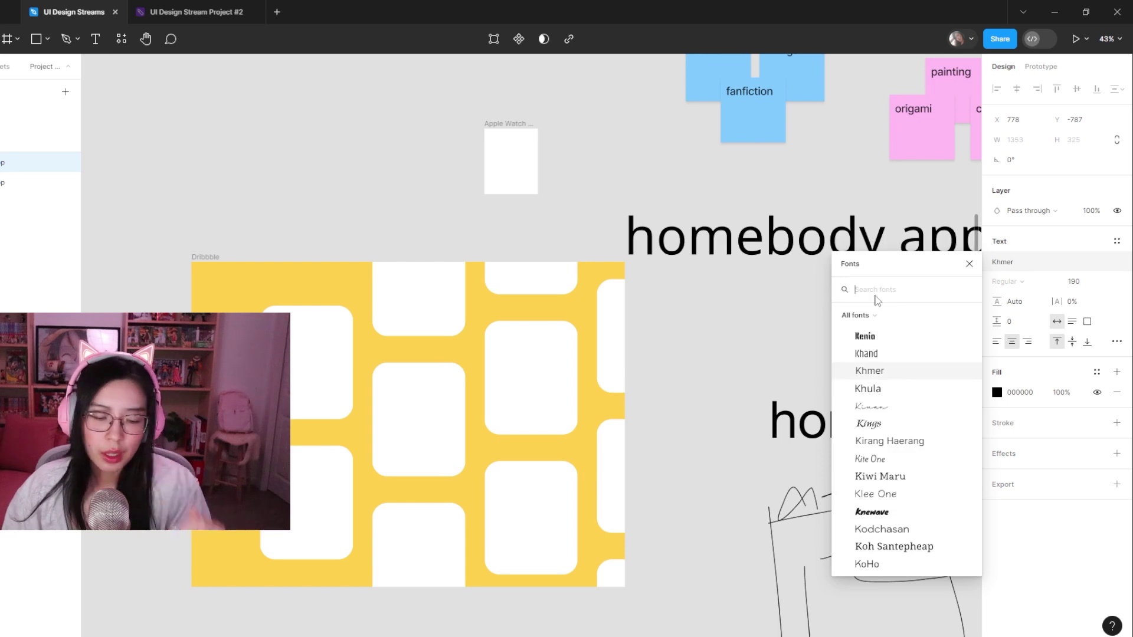
- Search the font list for "geor" and widen the search to "g", previewing the matching fonts on the duplicated "homebody app" title
{"action": "type", "text": "ge"}
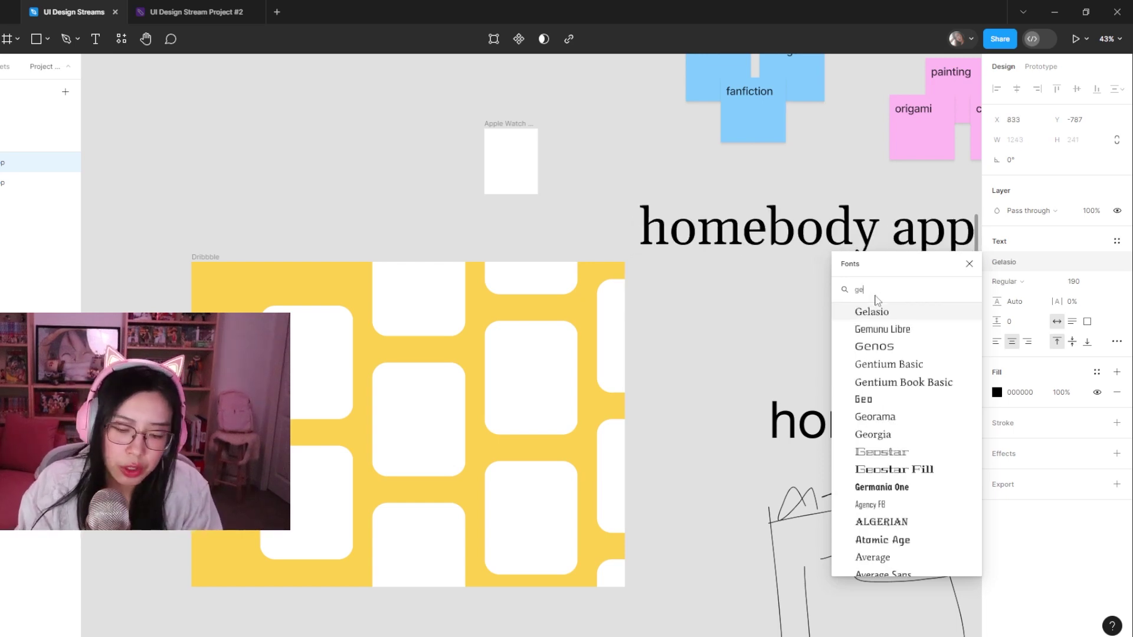
{"action": "type", "text": "org"}
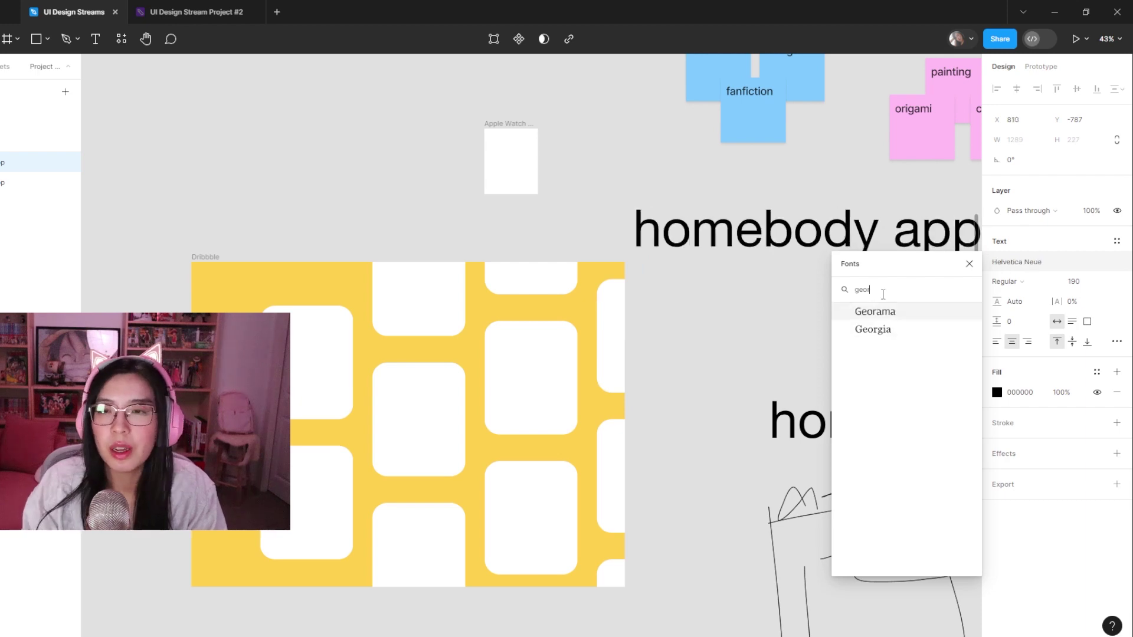
{"action": "key", "text": "BackSpace"}
{"action": "key", "text": "BackSpace"}
{"action": "key", "text": "BackSpace"}
{"action": "key", "text": "BackSpace"}
{"action": "scroll", "coordinate": [888, 407], "scroll_direction": "down", "scroll_amount": 5}
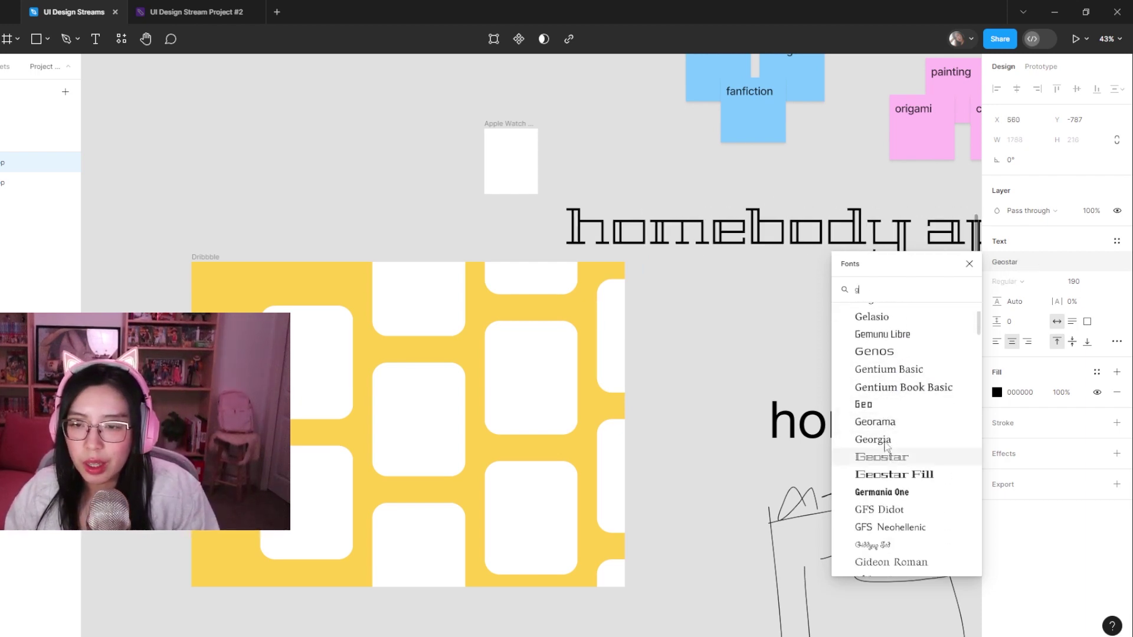
{"action": "scroll", "coordinate": [885, 451], "scroll_direction": "down", "scroll_amount": 6}
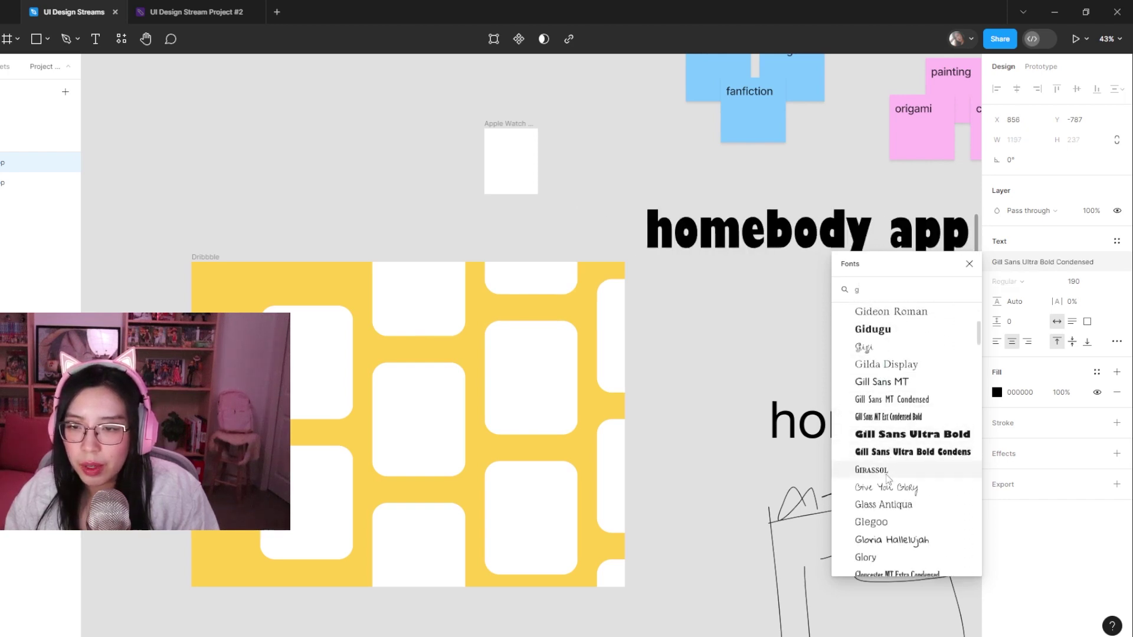
{"action": "scroll", "coordinate": [888, 477], "scroll_direction": "down", "scroll_amount": 5}
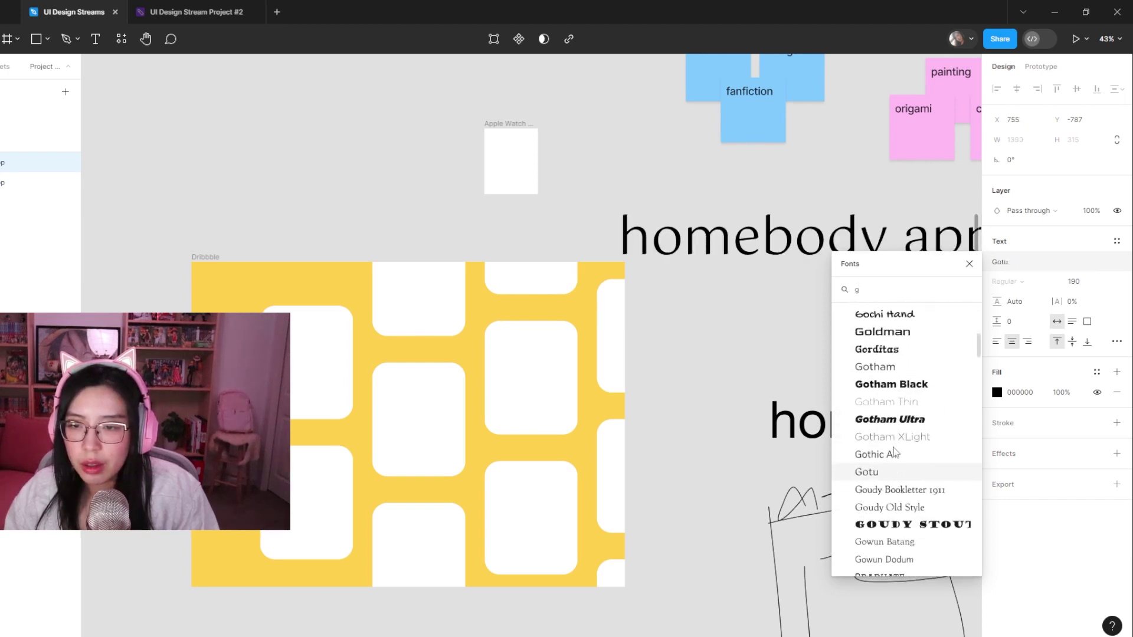
- Compare the Gotham and Gothic A1 fonts and set the duplicated "homebody app" title in Gravitas One
{"action": "left_click", "coordinate": [881, 385]}
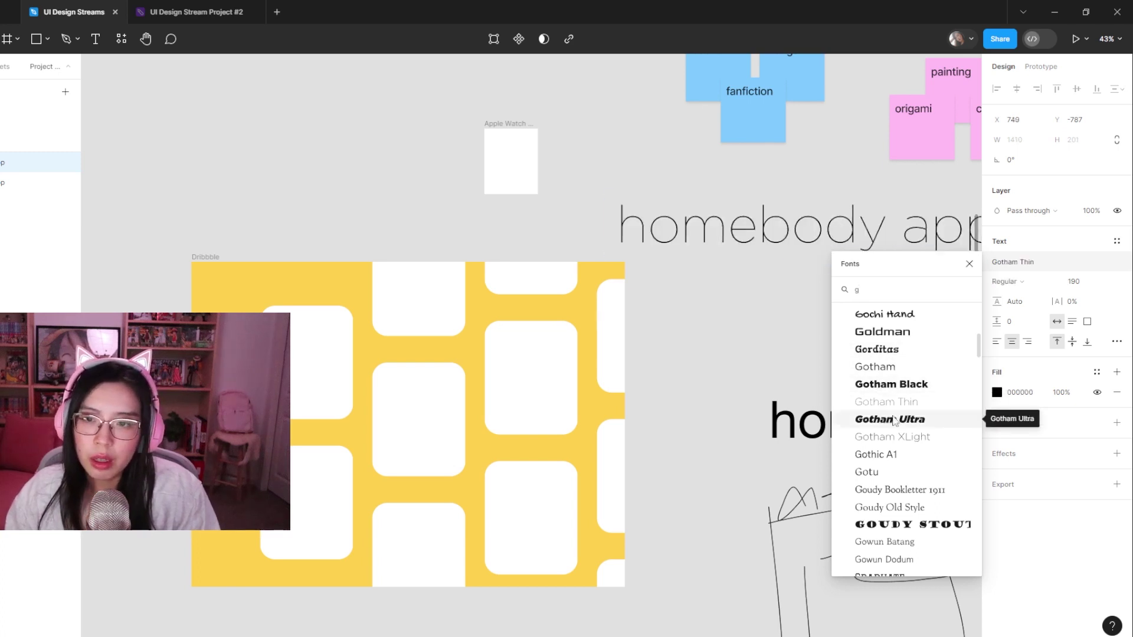
{"action": "left_click", "coordinate": [890, 387]}
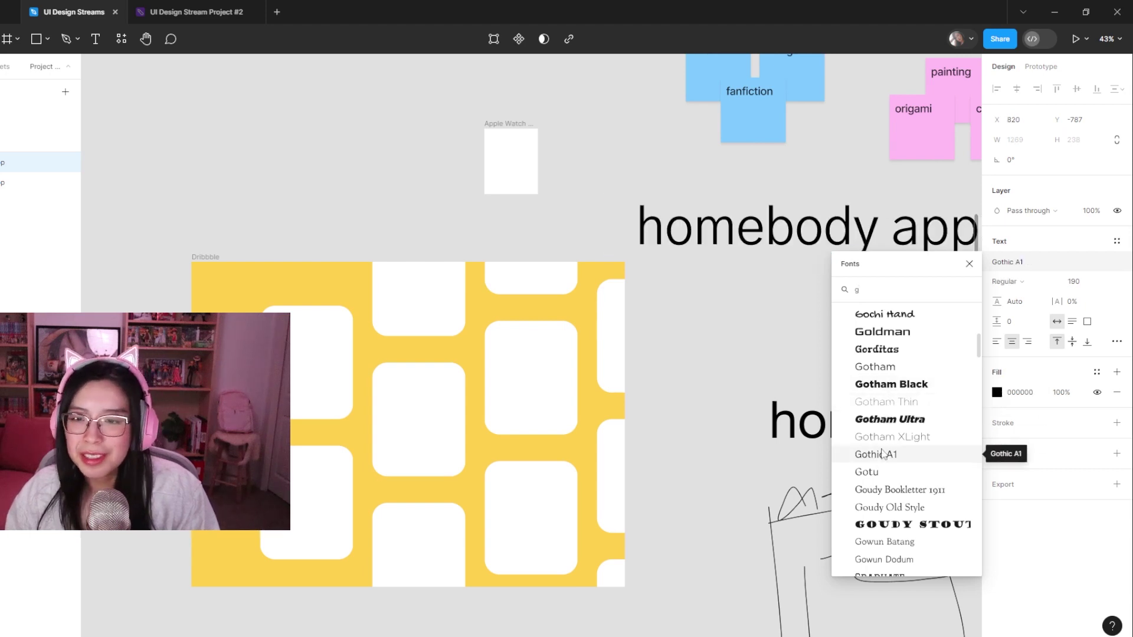
{"action": "scroll", "coordinate": [889, 448], "scroll_direction": "down", "scroll_amount": 1}
{"action": "scroll", "coordinate": [890, 469], "scroll_direction": "down", "scroll_amount": 5}
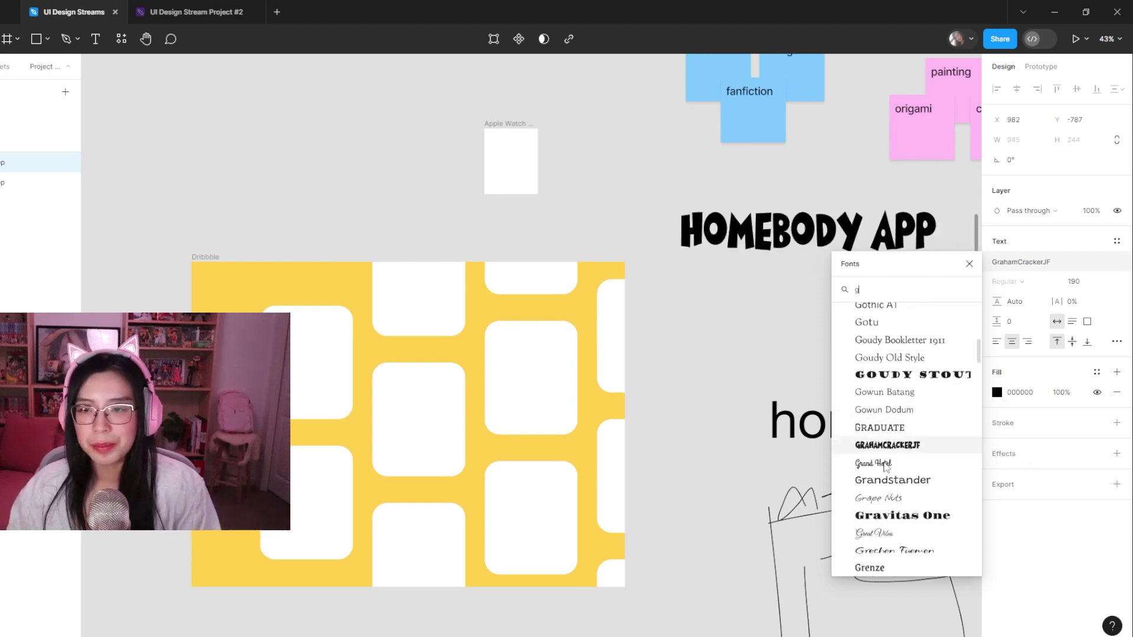
{"action": "left_click", "coordinate": [888, 479]}
{"action": "scroll", "coordinate": [844, 334], "scroll_direction": "down", "scroll_amount": 5}
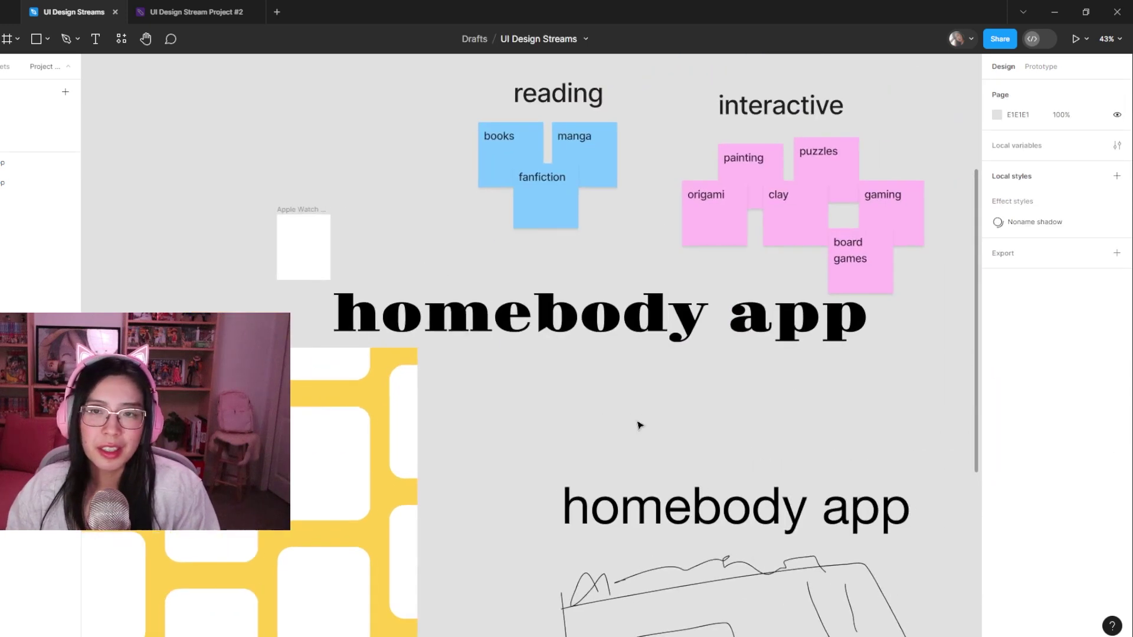
- Switch to the Brand design file and locate the pink "Website (homepage)" frame on the Portfolio page
{"action": "left_click_drag", "start_coordinate": [512, 339], "coordinate": [571, 410]}
{"action": "scroll", "coordinate": [540, 490], "scroll_direction": "down", "scroll_amount": 1}
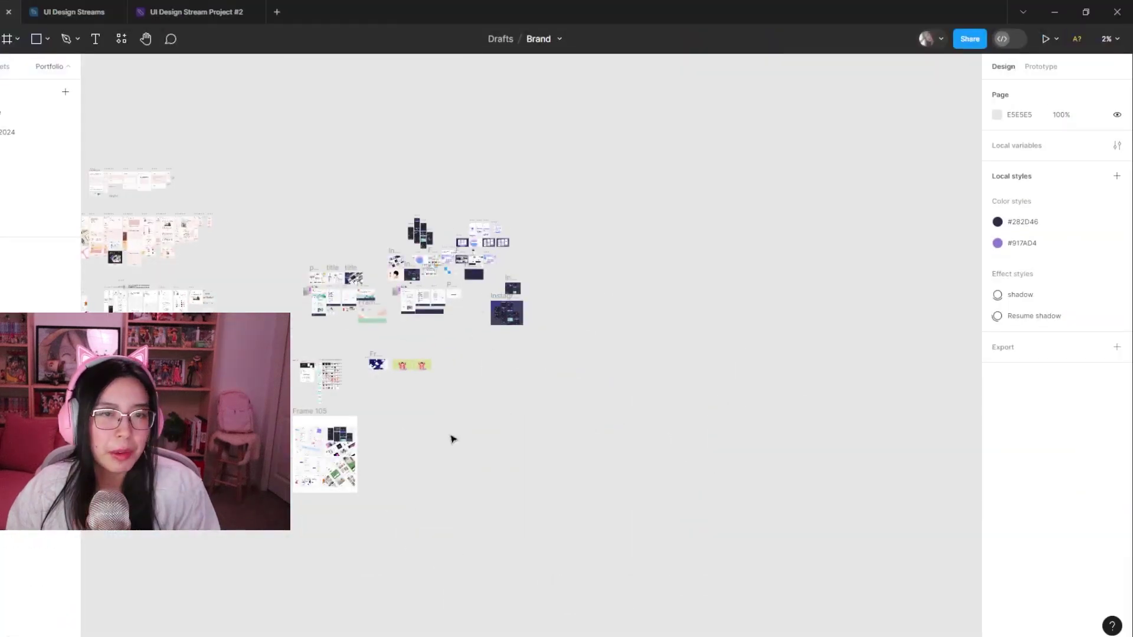
{"action": "left_click_drag", "start_coordinate": [502, 423], "coordinate": [602, 480]}
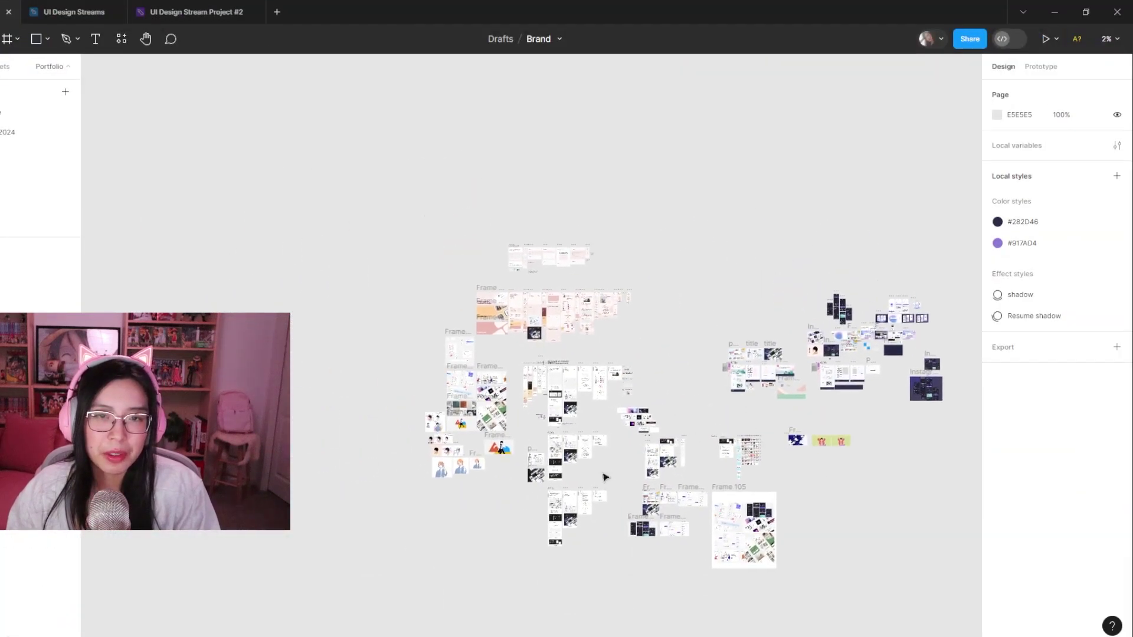
{"action": "scroll", "coordinate": [515, 309], "scroll_direction": "up", "scroll_amount": 10}
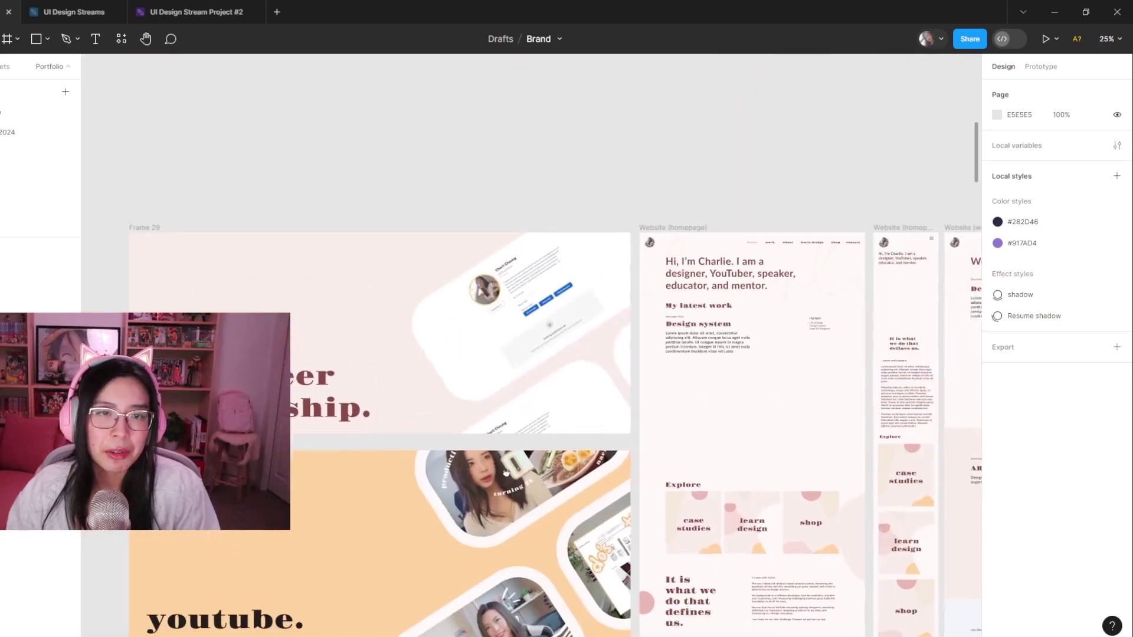
{"action": "left_click_drag", "start_coordinate": [506, 472], "coordinate": [445, 429]}
- Examine the typeface of the "My latest work" and "Design system" headings in the "Website (homepage)" frame
{"action": "left_click", "coordinate": [662, 234]}
{"action": "left_click", "coordinate": [727, 336]}
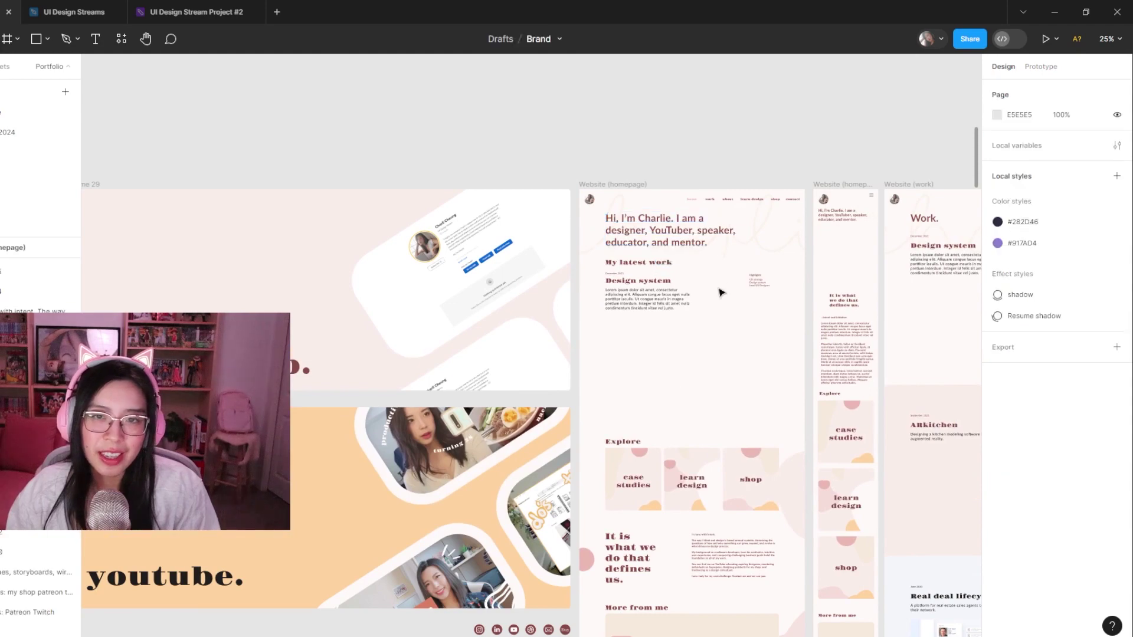
{"action": "double_click", "coordinate": [667, 273]}
{"action": "left_click", "coordinate": [554, 303]}
{"action": "left_click", "coordinate": [692, 498]}
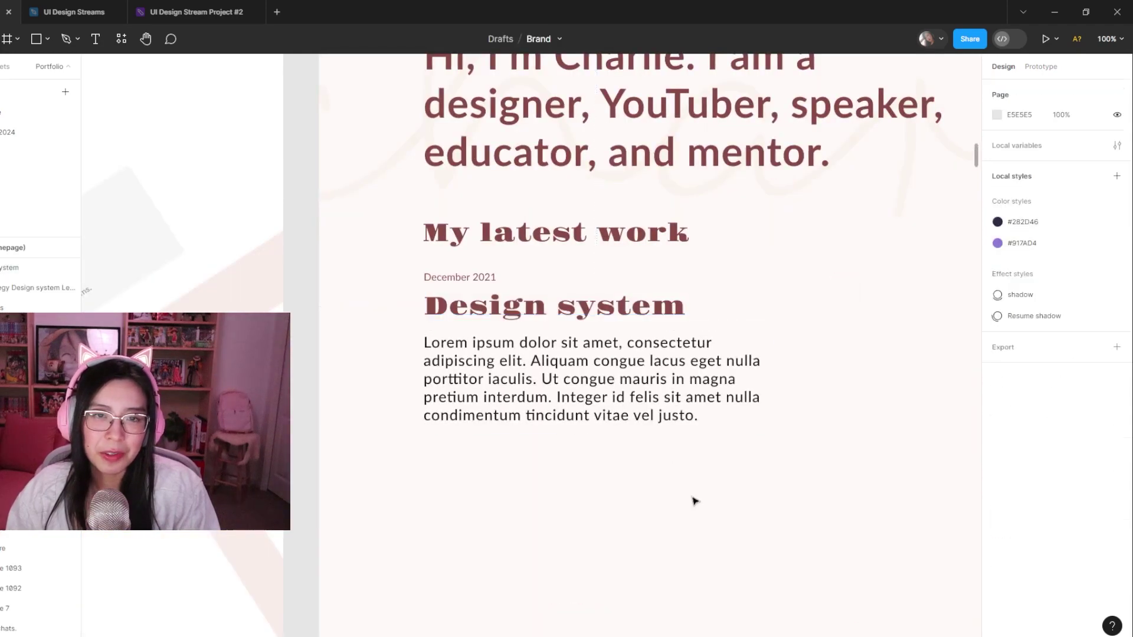
{"action": "key", "text": "minus"}
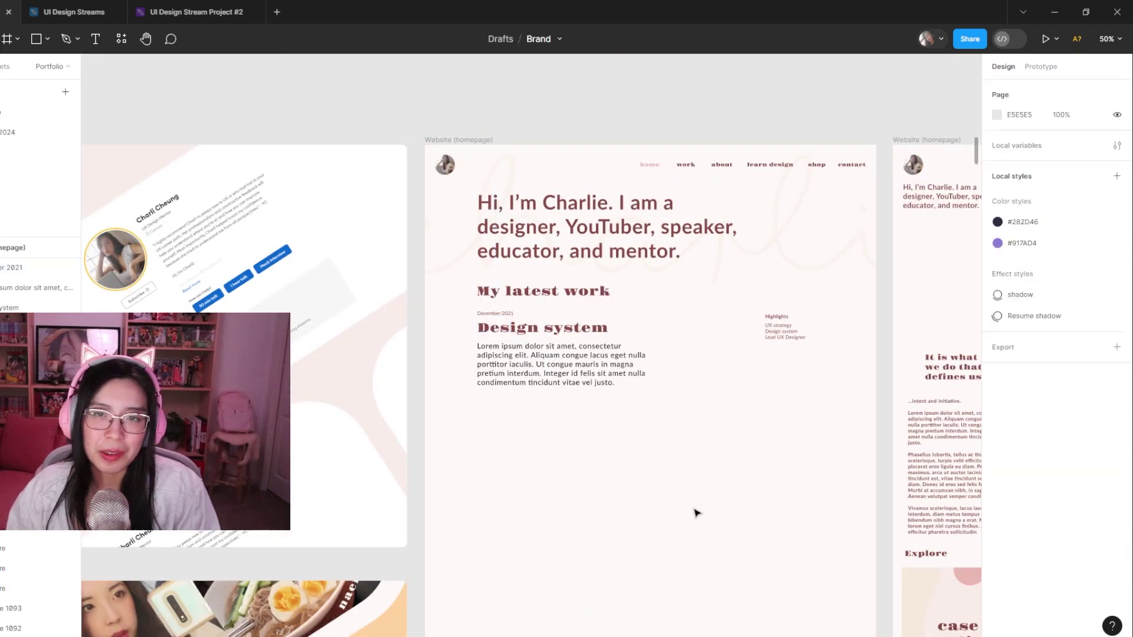
- Examine the website homepage mockup in the Brand file from hero section to footer, along with its mobile version
{"action": "scroll", "coordinate": [678, 409], "scroll_direction": "down", "scroll_amount": 10}
{"action": "scroll", "coordinate": [677, 410], "scroll_direction": "left", "scroll_amount": 3}
{"action": "scroll", "coordinate": [757, 512], "scroll_direction": "down", "scroll_amount": 10}
{"action": "scroll", "coordinate": [757, 511], "scroll_direction": "right", "scroll_amount": 5}
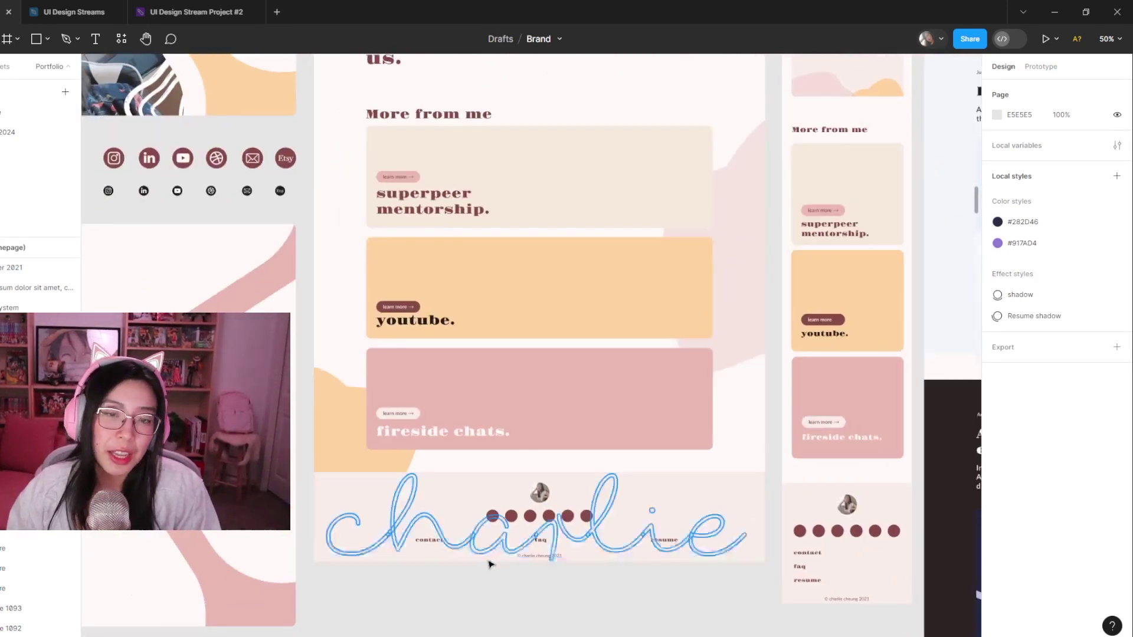
{"action": "scroll", "coordinate": [476, 596], "scroll_direction": "down", "scroll_amount": 5}
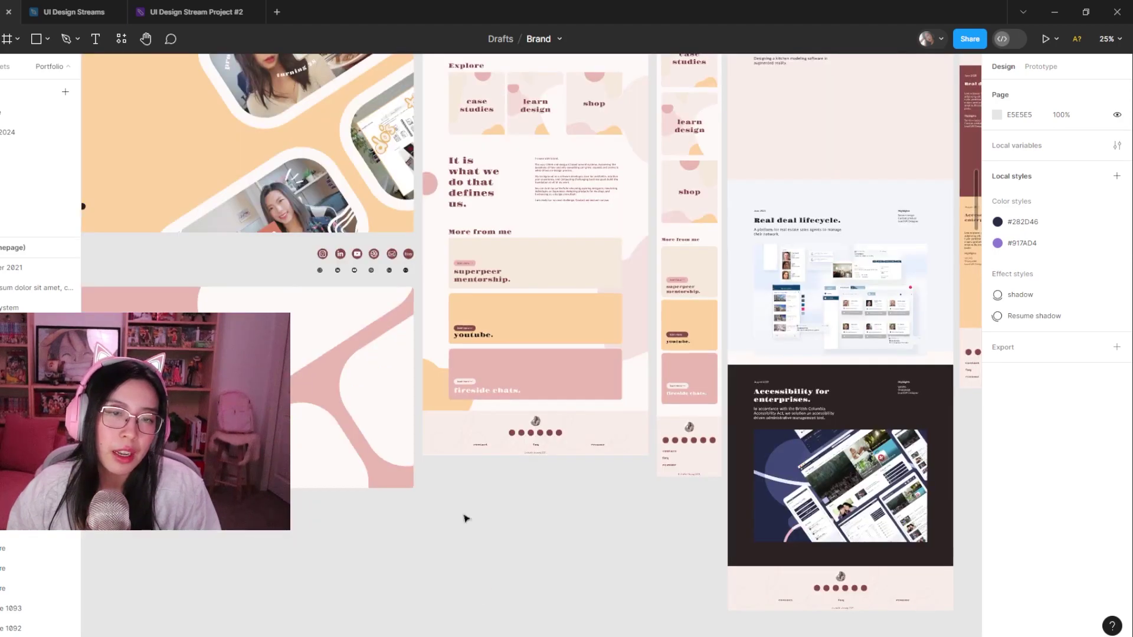
{"action": "left_click_drag", "start_coordinate": [476, 541], "coordinate": [536, 630]}
{"action": "scroll", "coordinate": [536, 630], "scroll_direction": "up", "scroll_amount": 5}
{"action": "scroll", "coordinate": [408, 405], "scroll_direction": "right", "scroll_amount": 4}
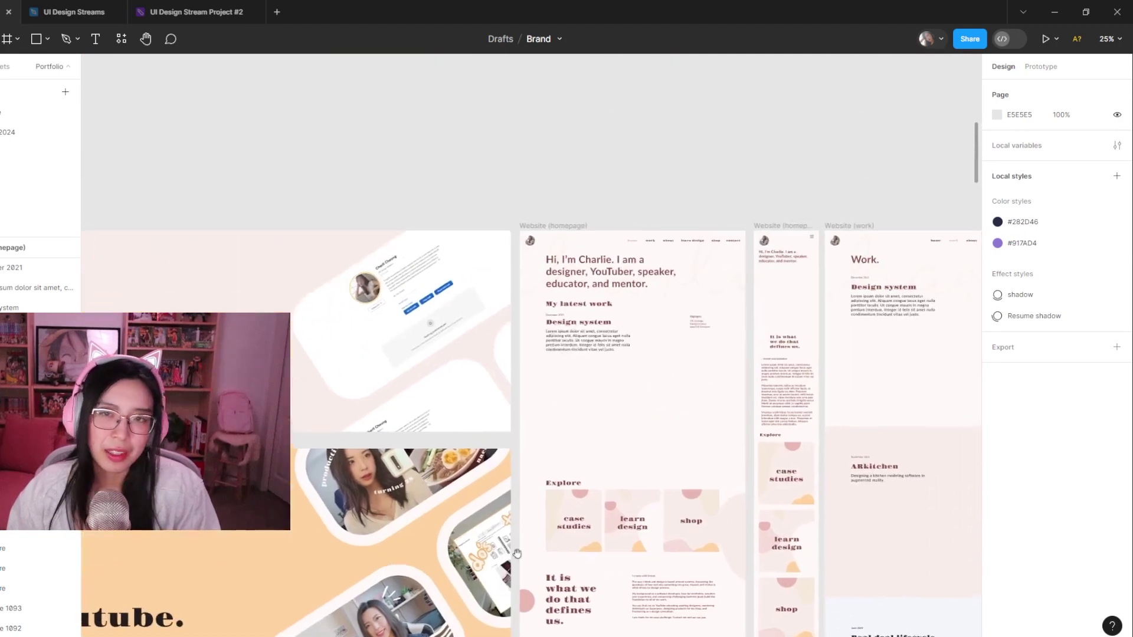
{"action": "scroll", "coordinate": [518, 455], "scroll_direction": "right", "scroll_amount": 2}
{"action": "scroll", "coordinate": [518, 455], "scroll_direction": "down", "scroll_amount": 5}
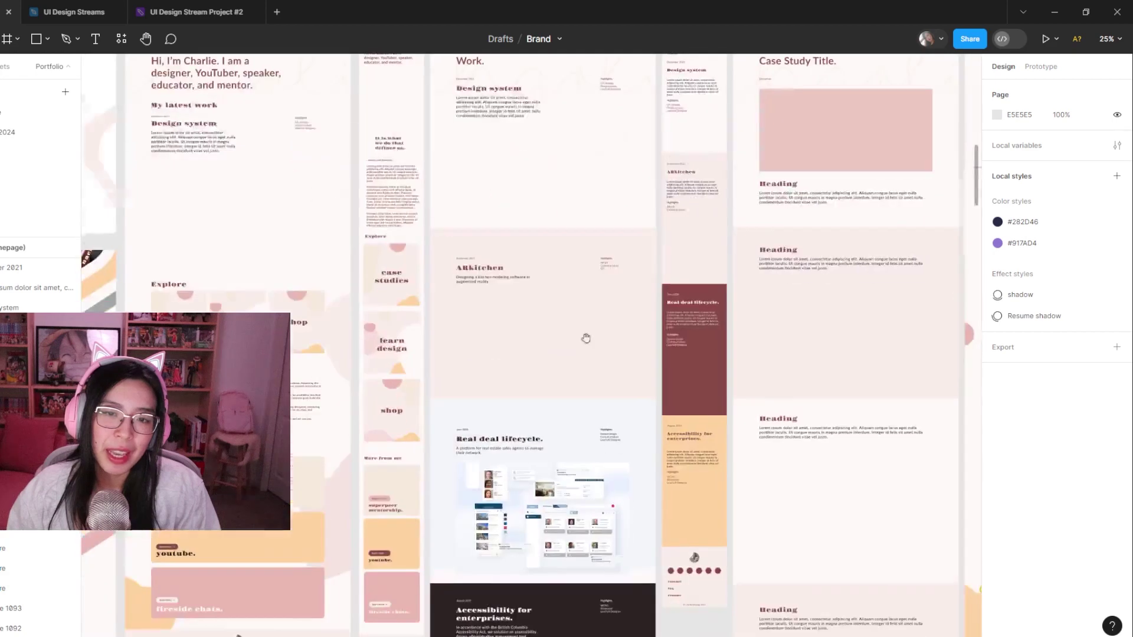
- Examine the work page's Real deal lifecycle and Accessibility for enterprises sections, and the mentorship and YouTube banners
{"action": "left_click", "coordinate": [570, 419]}
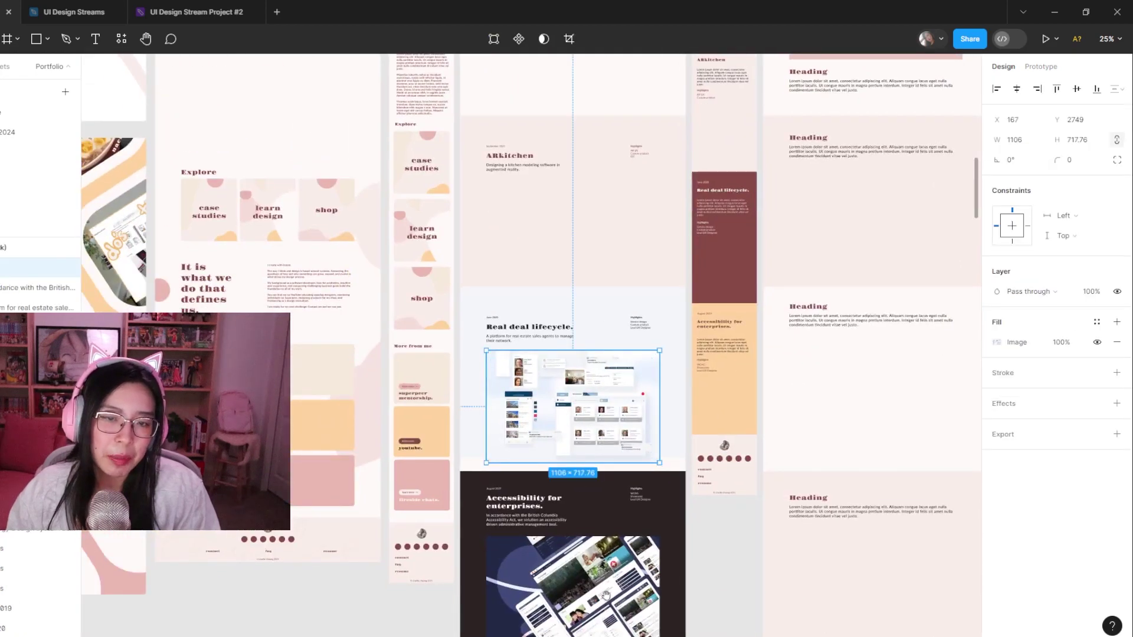
{"action": "scroll", "coordinate": [581, 484], "scroll_direction": "down", "scroll_amount": 2}
{"action": "double_click", "coordinate": [584, 453]}
{"action": "left_click", "coordinate": [736, 559]}
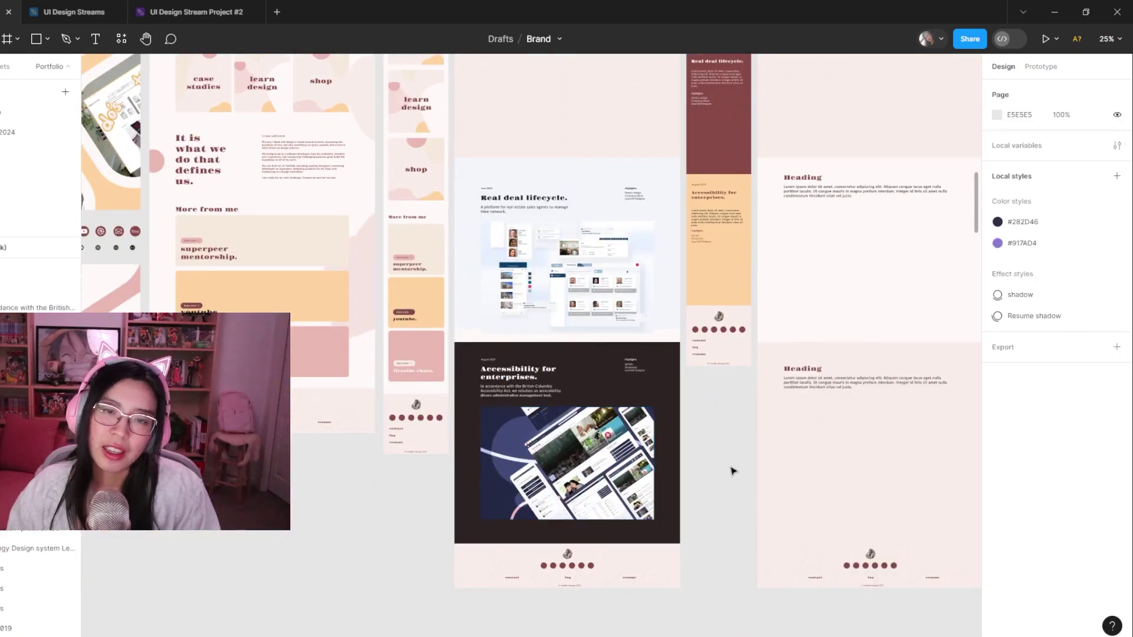
{"action": "scroll", "coordinate": [718, 456], "scroll_direction": "up", "scroll_amount": 2}
{"action": "scroll", "coordinate": [635, 557], "scroll_direction": "left", "scroll_amount": 3}
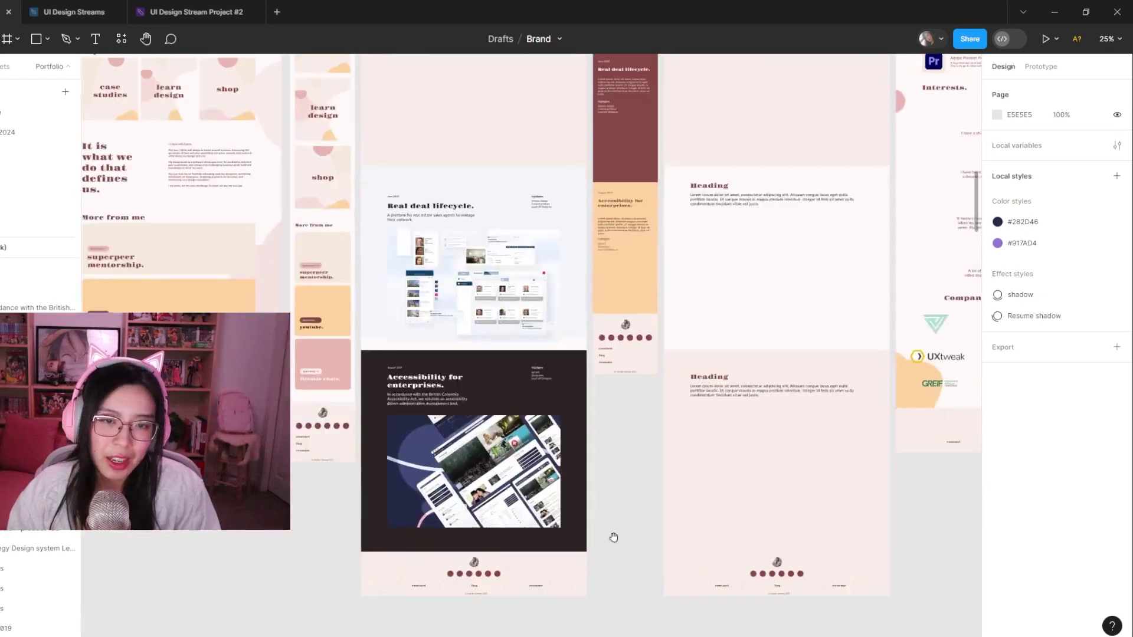
{"action": "scroll", "coordinate": [479, 552], "scroll_direction": "up", "scroll_amount": 4}
{"action": "scroll", "coordinate": [480, 553], "scroll_direction": "left", "scroll_amount": 5}
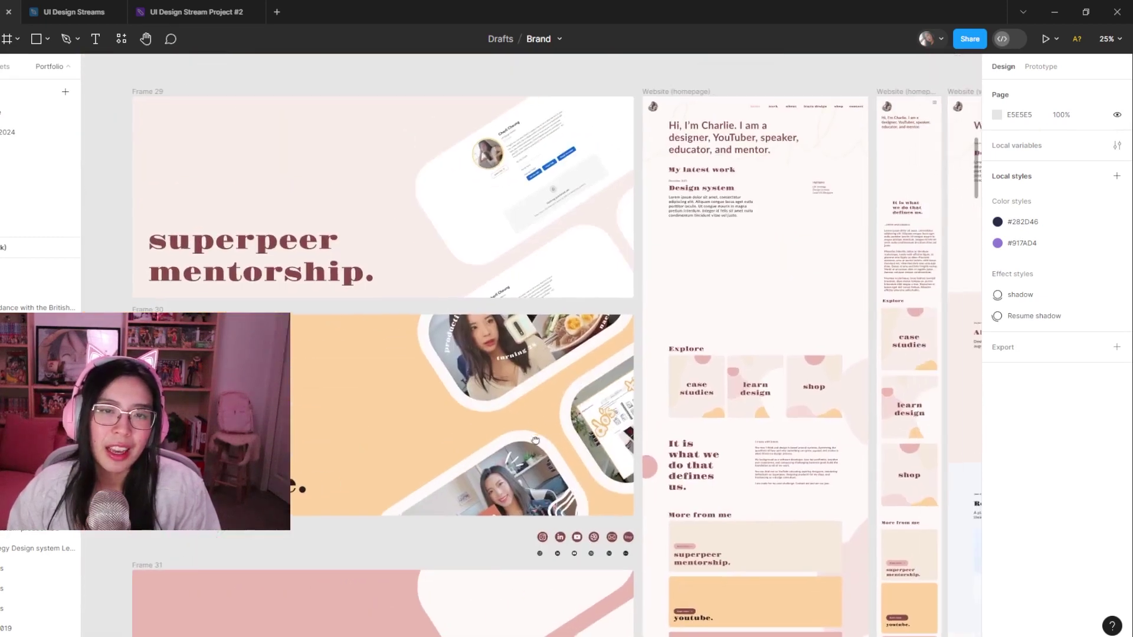
{"action": "left_click_drag", "start_coordinate": [535, 440], "coordinate": [452, 523]}
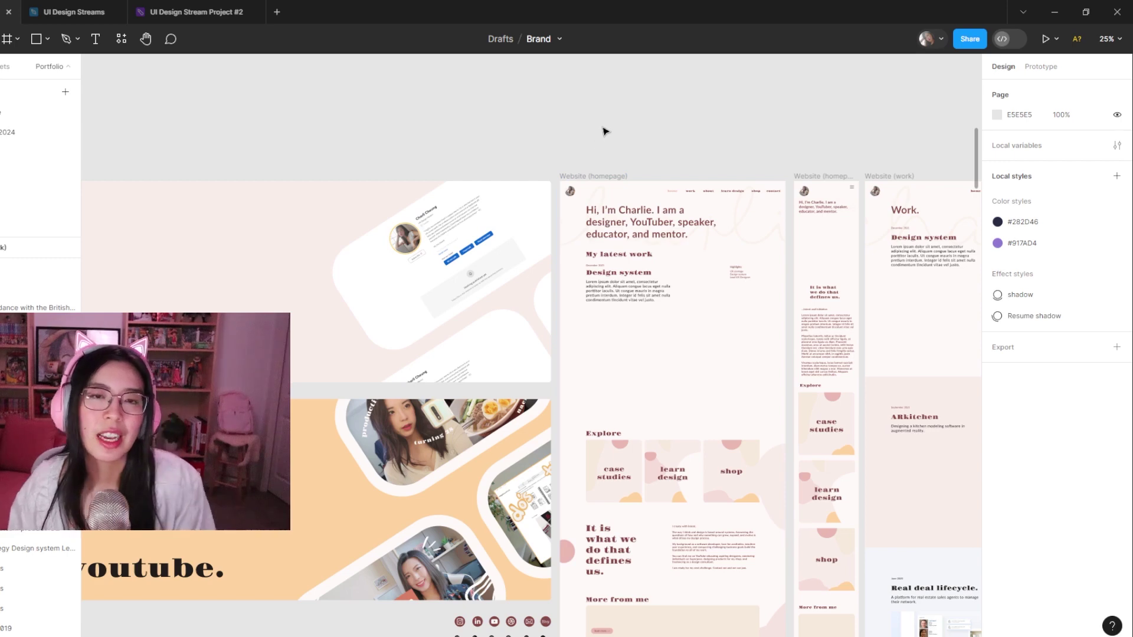
- Review the full set of website page mockups side by side, from the homepage to the about page
{"action": "key", "text": "minus"}
{"action": "scroll", "coordinate": [671, 244], "scroll_direction": "down", "scroll_amount": 3}
{"action": "scroll", "coordinate": [672, 244], "scroll_direction": "right", "scroll_amount": 3}
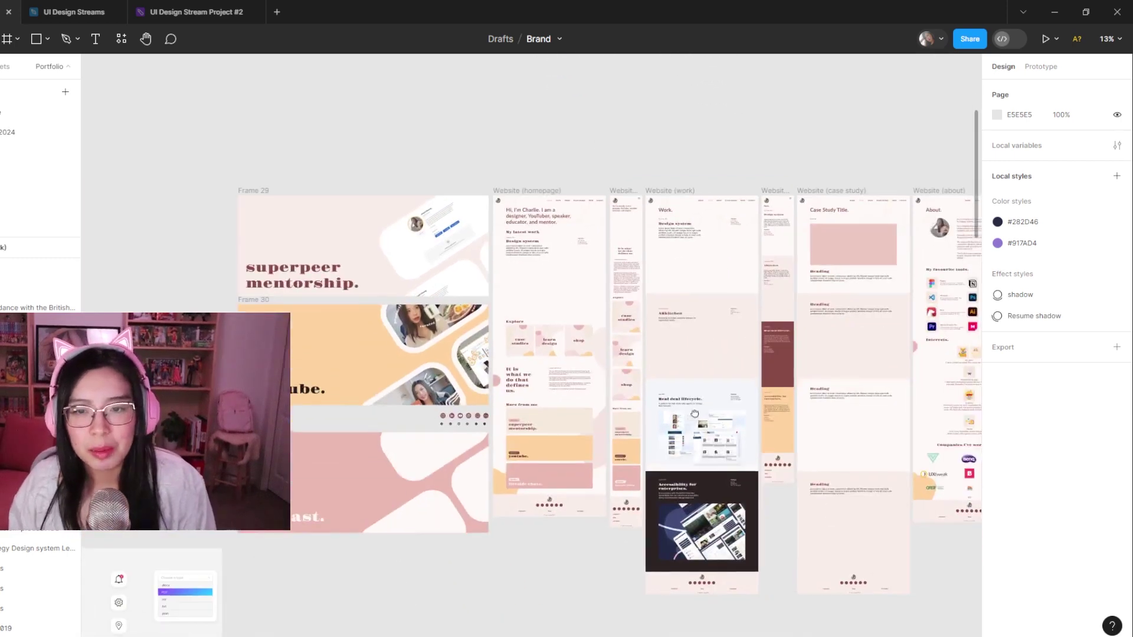
{"action": "scroll", "coordinate": [546, 295], "scroll_direction": "up", "scroll_amount": 3}
{"action": "scroll", "coordinate": [546, 295], "scroll_direction": "left", "scroll_amount": 1}
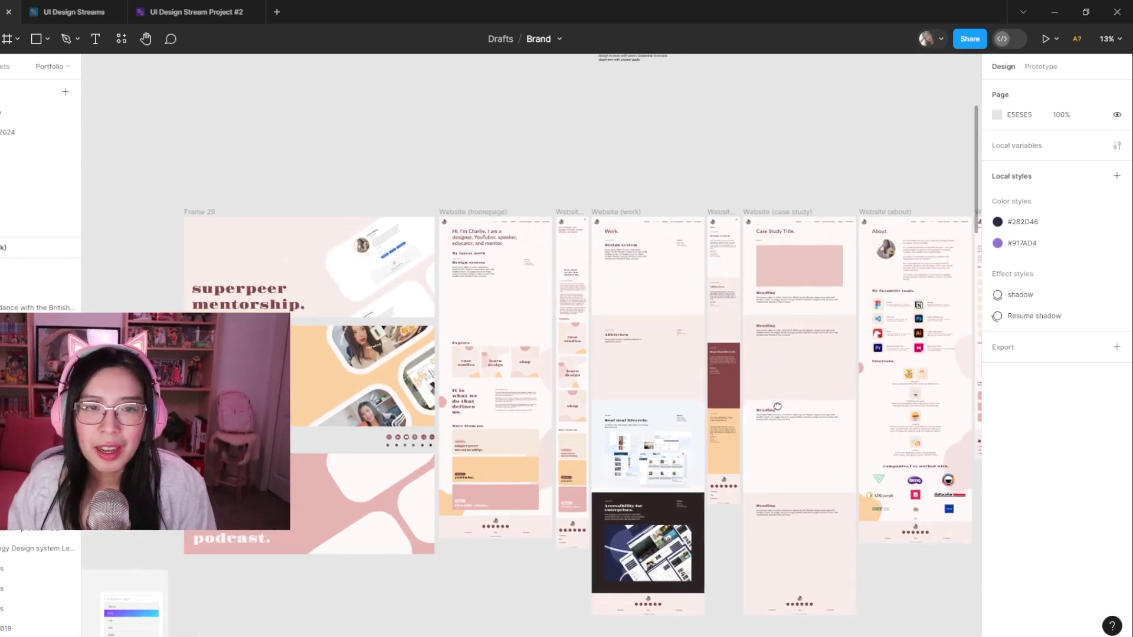
{"action": "left_click", "coordinate": [541, 383]}
{"action": "left_click", "coordinate": [572, 178]}
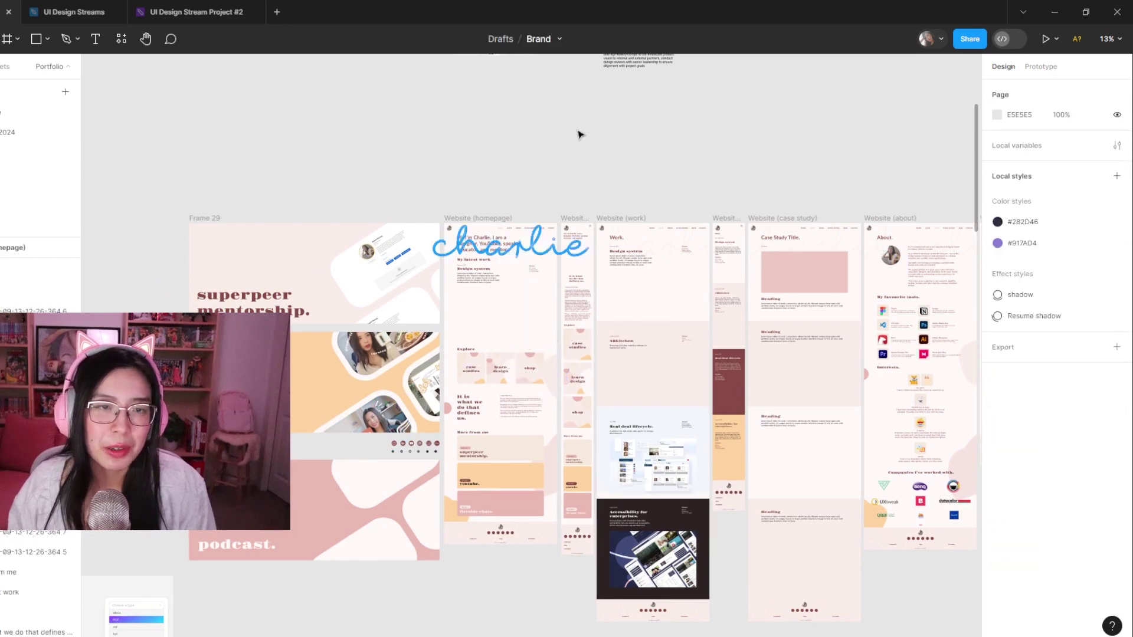
{"action": "scroll", "coordinate": [531, 296], "scroll_direction": "up", "scroll_amount": 5}
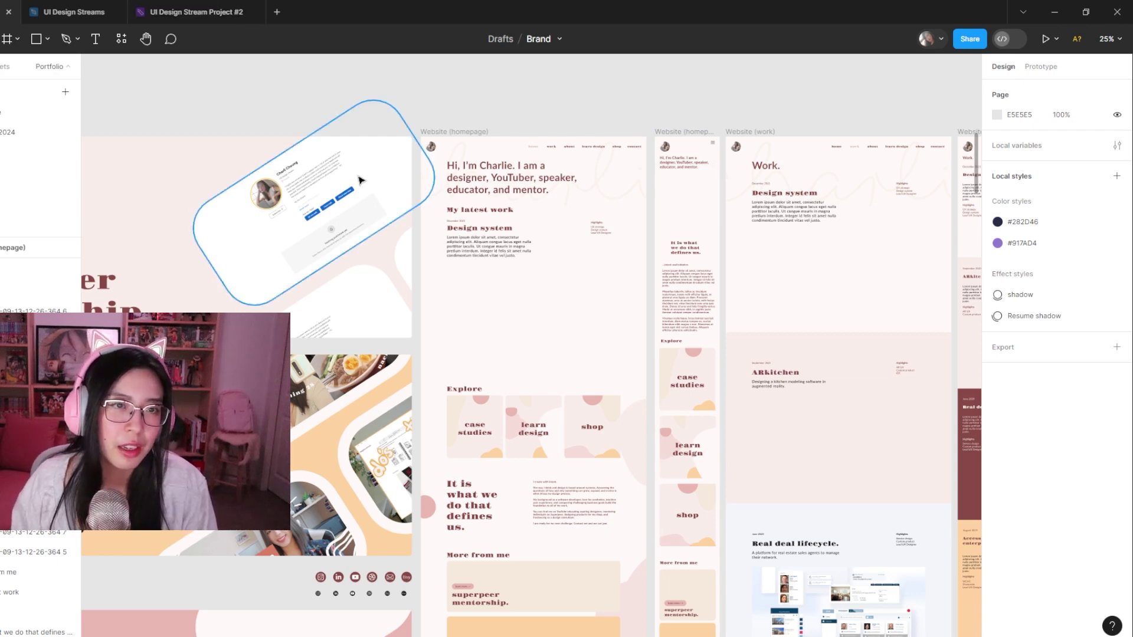
- Switch to the UI Design Streams file and view the yellow Dribbble frame beside the homebody app titles
{"action": "left_click", "coordinate": [18, 132]}
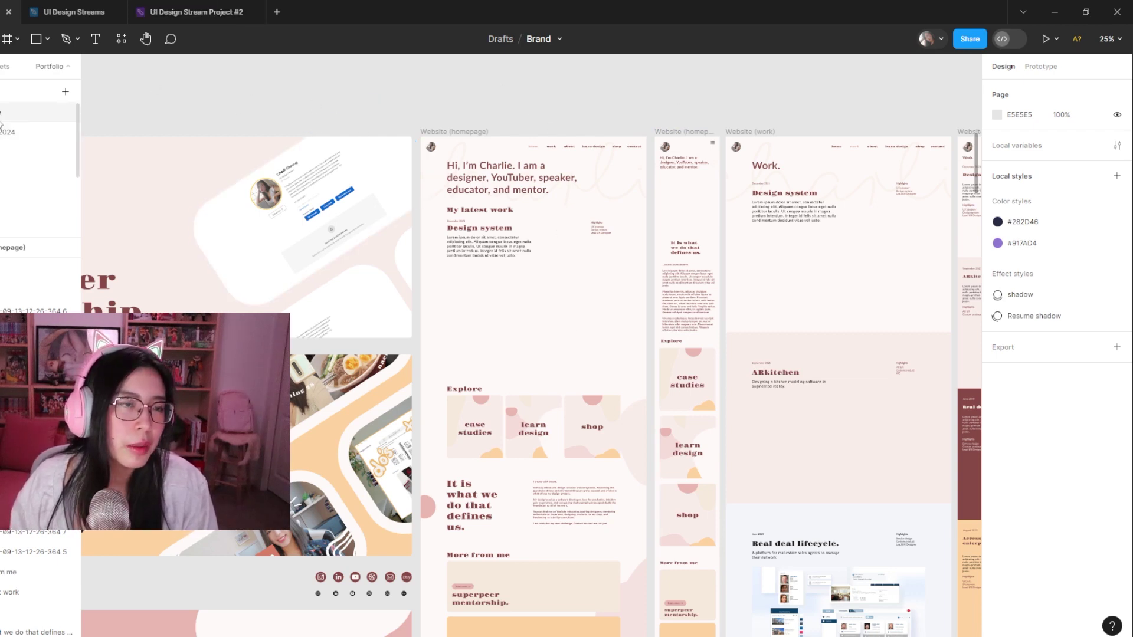
{"action": "left_click", "coordinate": [74, 12]}
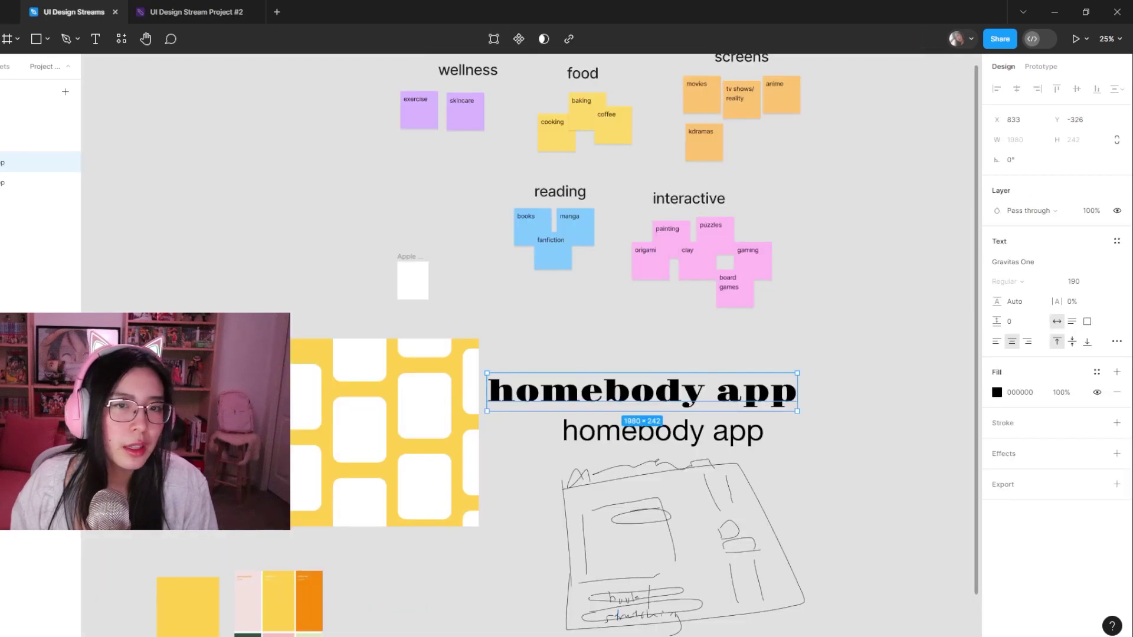
{"action": "scroll", "coordinate": [512, 491], "scroll_direction": "up", "scroll_amount": 5}
{"action": "left_click_drag", "start_coordinate": [490, 505], "coordinate": [640, 466]}
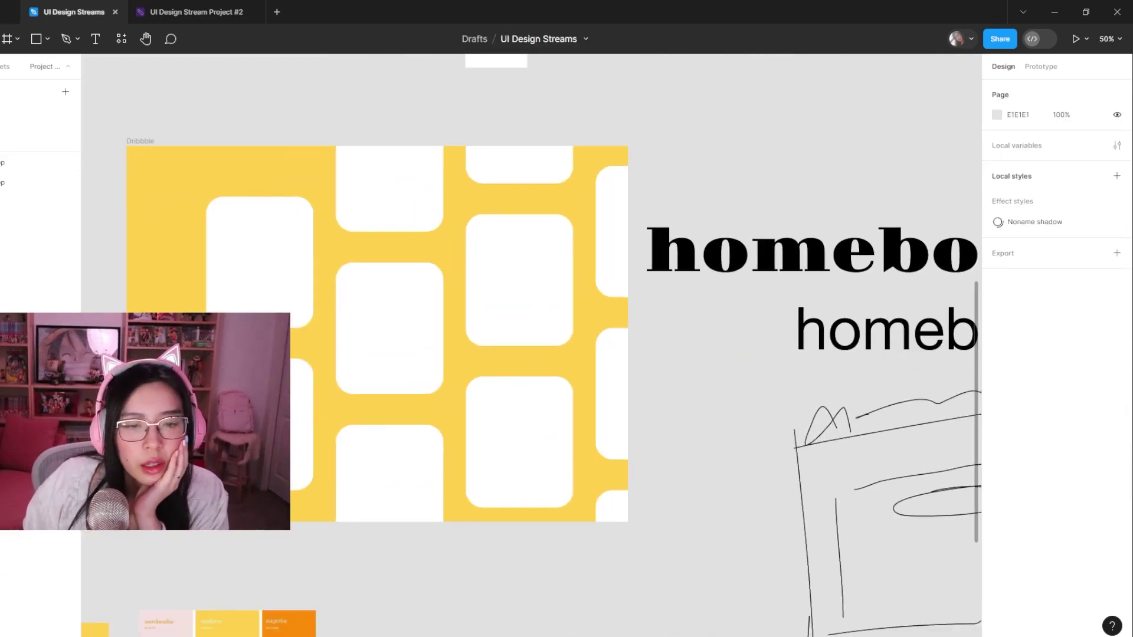
- Switch to the browser and open the "UI for apple watch" shot from the Dribbble apple-watch search
{"action": "mouse_move", "coordinate": [393, 628]}
{"action": "left_click", "coordinate": [484, 599]}
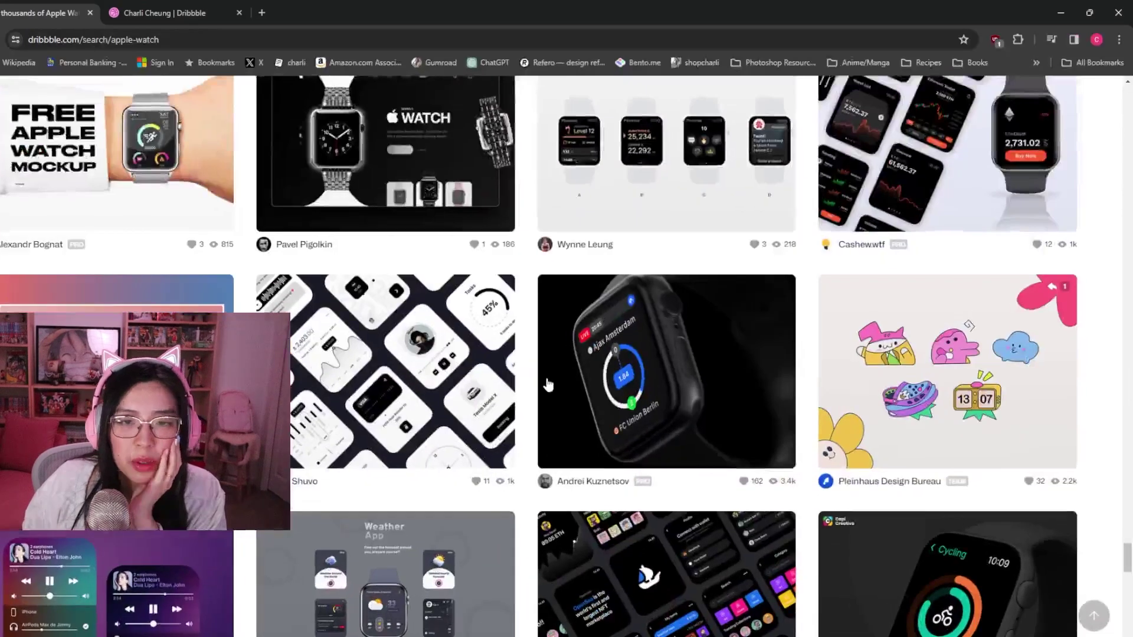
{"action": "left_click", "coordinate": [439, 466]}
- Examine how the "UI for apple watch" shot arranges its tilted rounded watch screens on the dark background
{"action": "scroll", "coordinate": [472, 480], "scroll_direction": "down", "scroll_amount": 1}
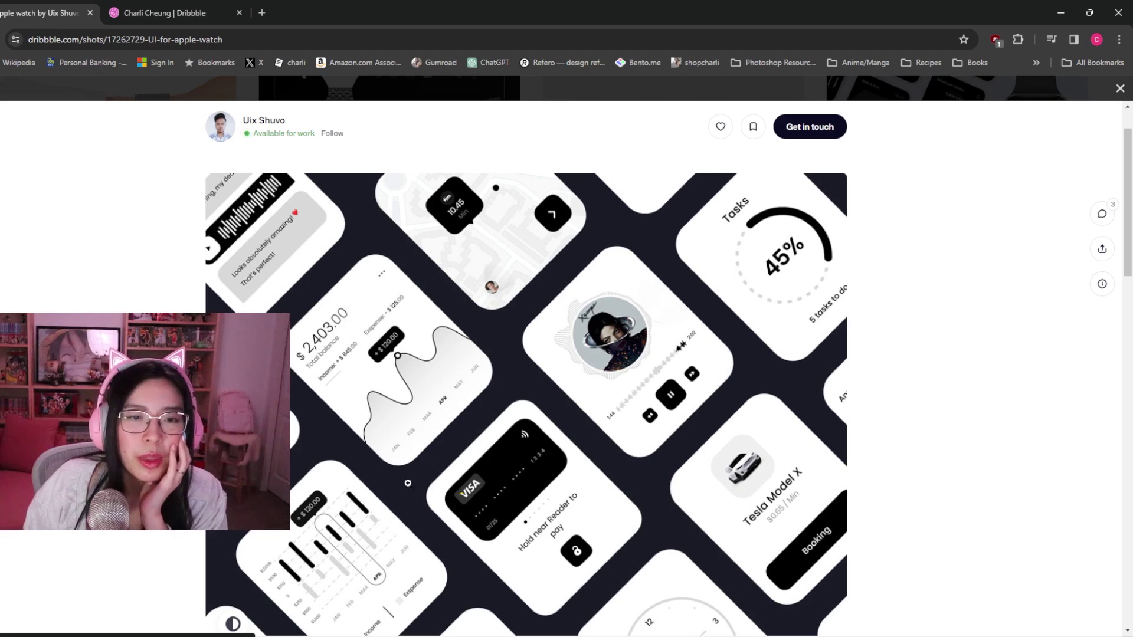
{"action": "scroll", "coordinate": [438, 467], "scroll_direction": "down", "scroll_amount": 3}
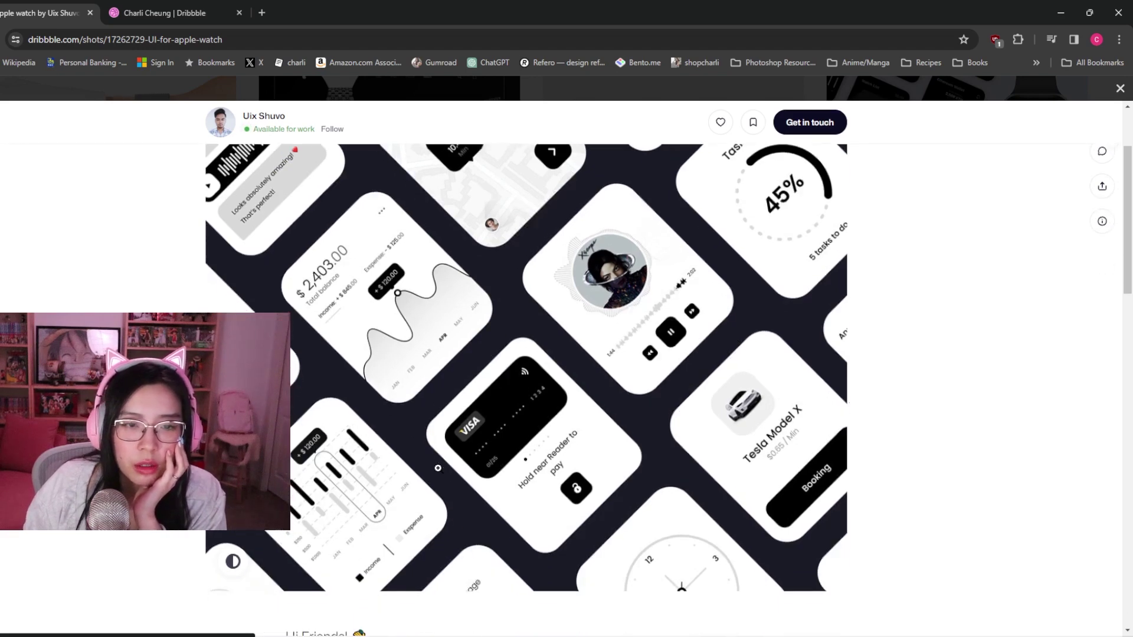
{"action": "scroll", "coordinate": [437, 467], "scroll_direction": "up", "scroll_amount": 2}
{"action": "scroll", "coordinate": [438, 468], "scroll_direction": "up", "scroll_amount": 2}
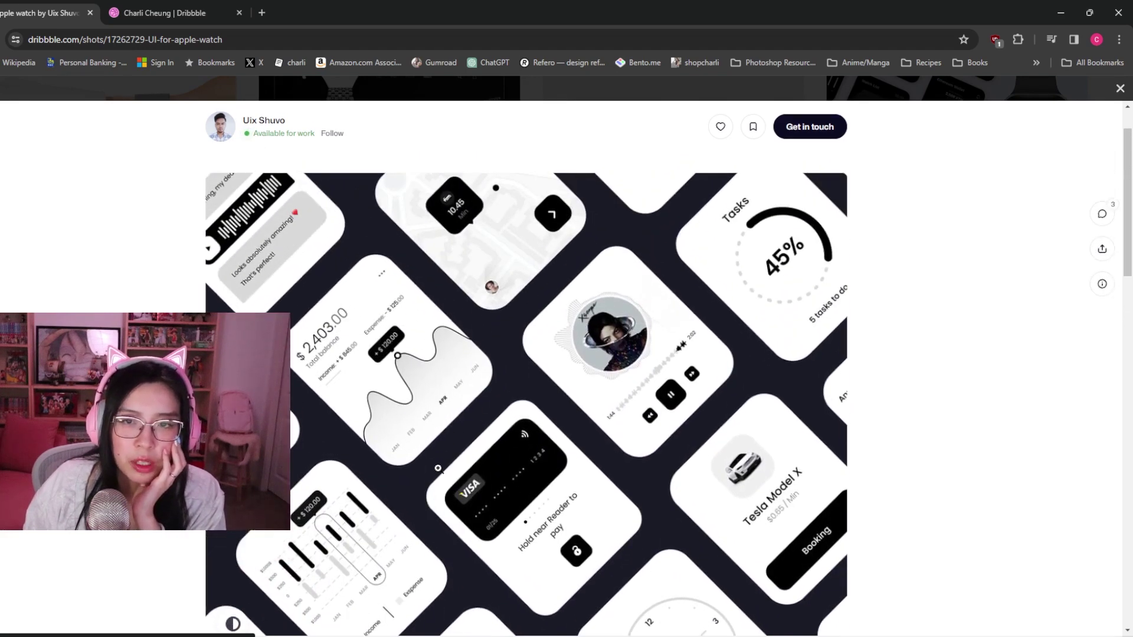
{"action": "scroll", "coordinate": [442, 463], "scroll_direction": "down", "scroll_amount": 2}
{"action": "scroll", "coordinate": [442, 463], "scroll_direction": "up", "scroll_amount": 1}
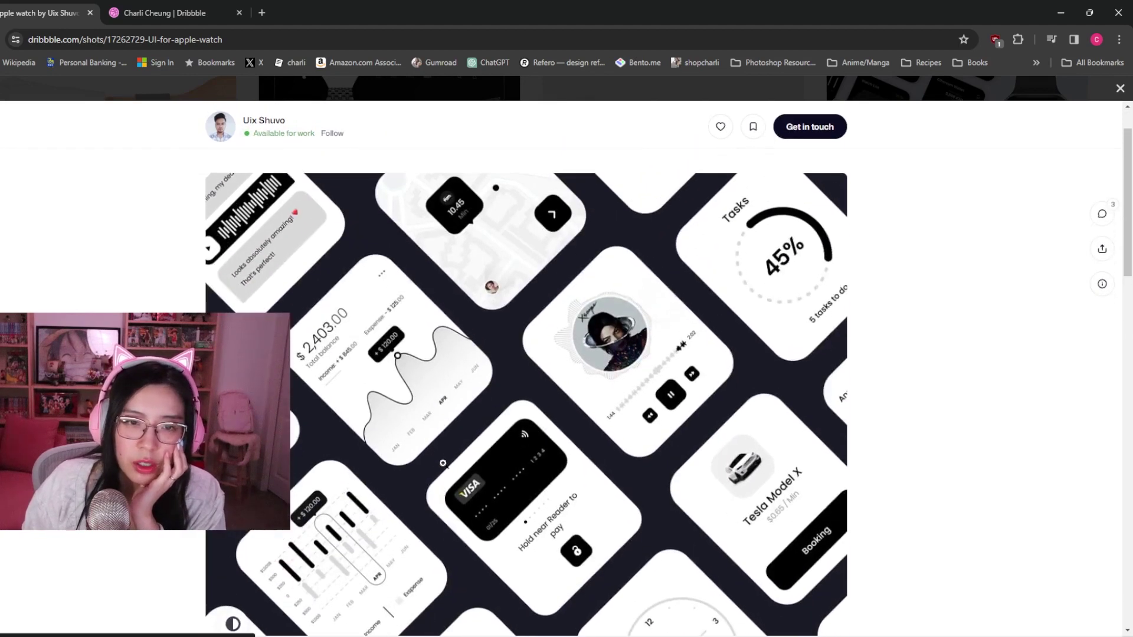
{"action": "scroll", "coordinate": [443, 520], "scroll_direction": "up", "scroll_amount": 1}
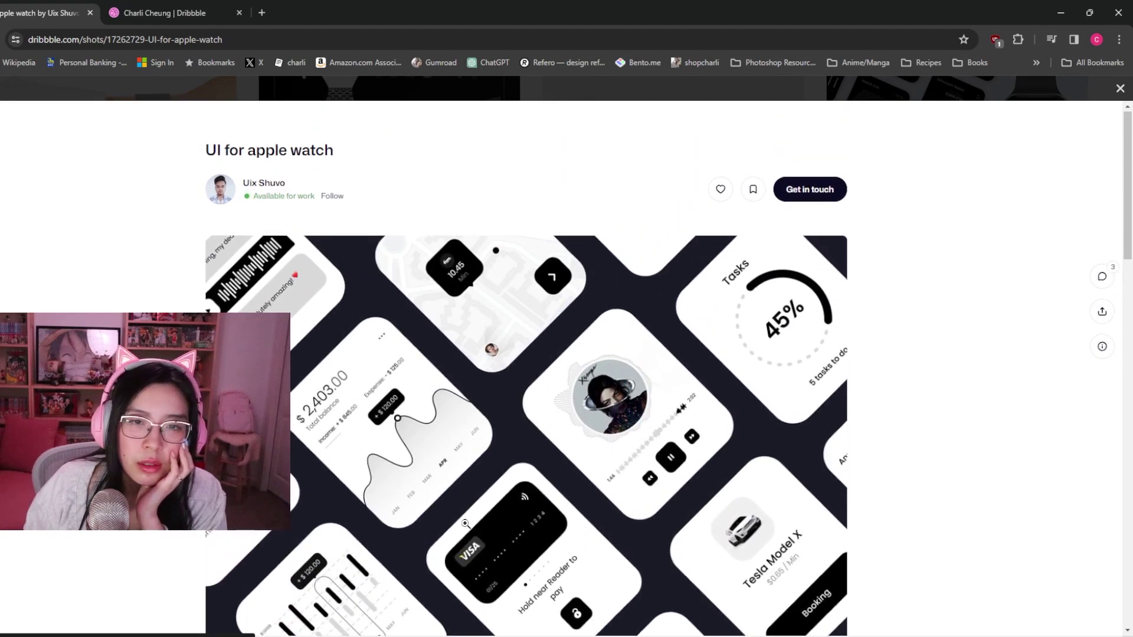
{"action": "scroll", "coordinate": [434, 517], "scroll_direction": "down", "scroll_amount": 1}
{"action": "scroll", "coordinate": [432, 515], "scroll_direction": "down", "scroll_amount": 2}
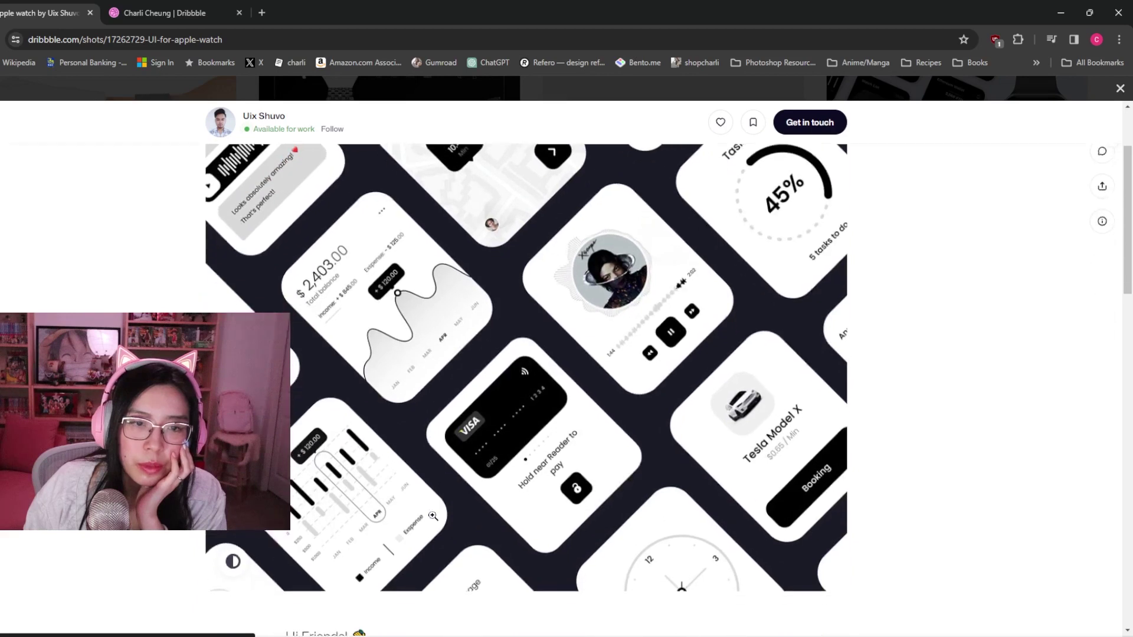
{"action": "scroll", "coordinate": [539, 469], "scroll_direction": "up", "scroll_amount": 2}
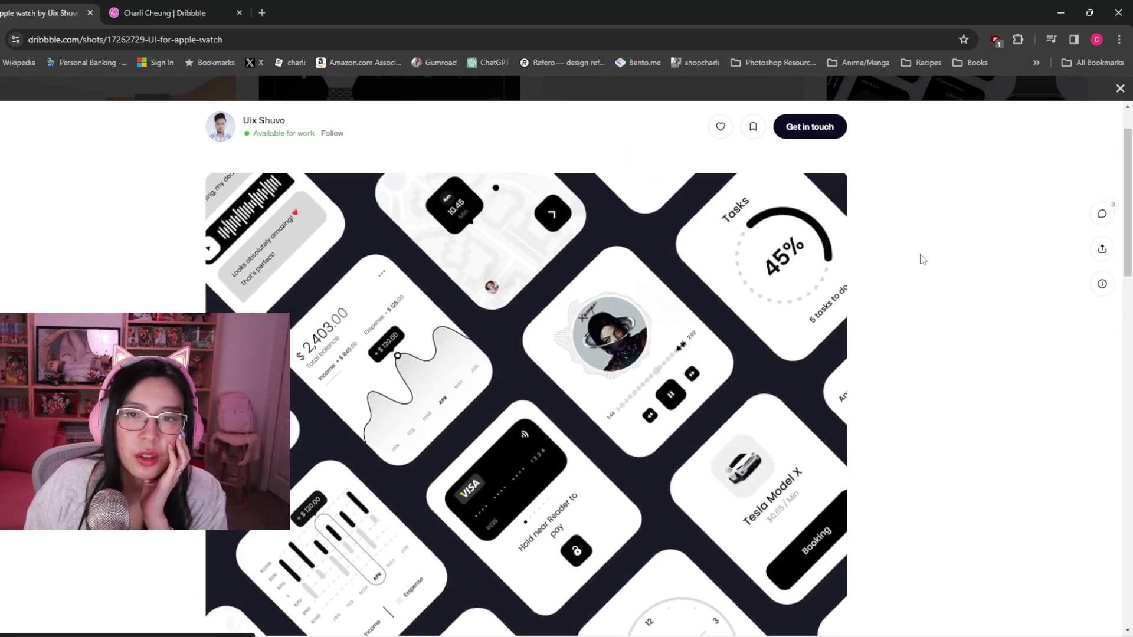
- Close the shot and open the "Apple Watch Opensea" shot from the results to examine its layout
{"action": "left_click", "coordinate": [1120, 89]}
{"action": "scroll", "coordinate": [427, 474], "scroll_direction": "down", "scroll_amount": 5}
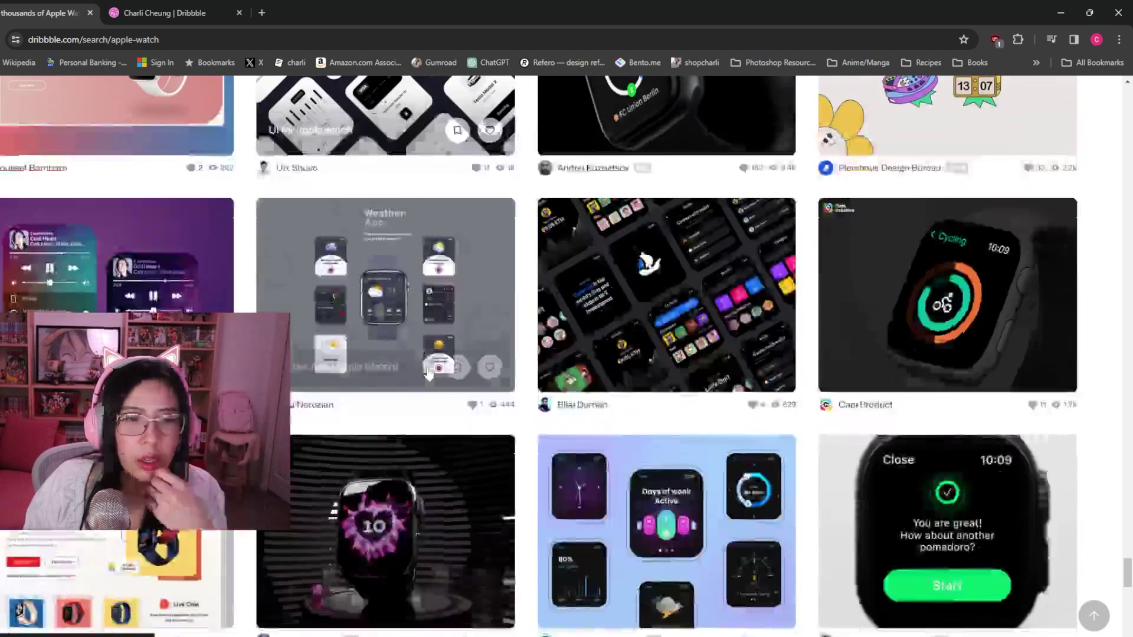
{"action": "scroll", "coordinate": [426, 474], "scroll_direction": "down", "scroll_amount": 2}
{"action": "left_click", "coordinate": [665, 194]}
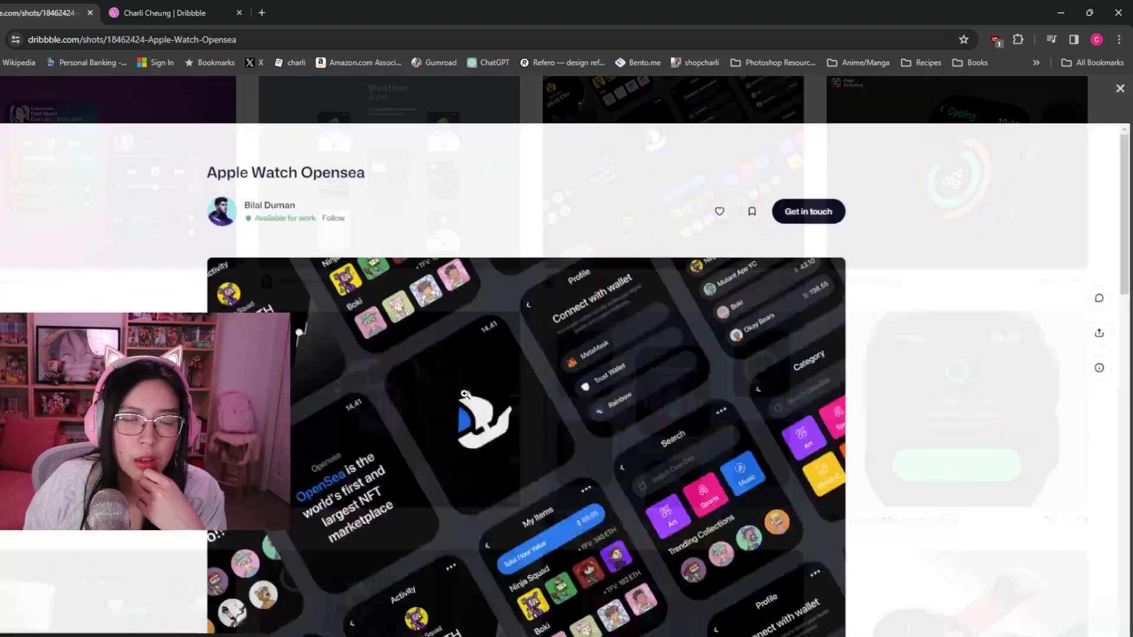
{"action": "scroll", "coordinate": [465, 394], "scroll_direction": "down", "scroll_amount": 2}
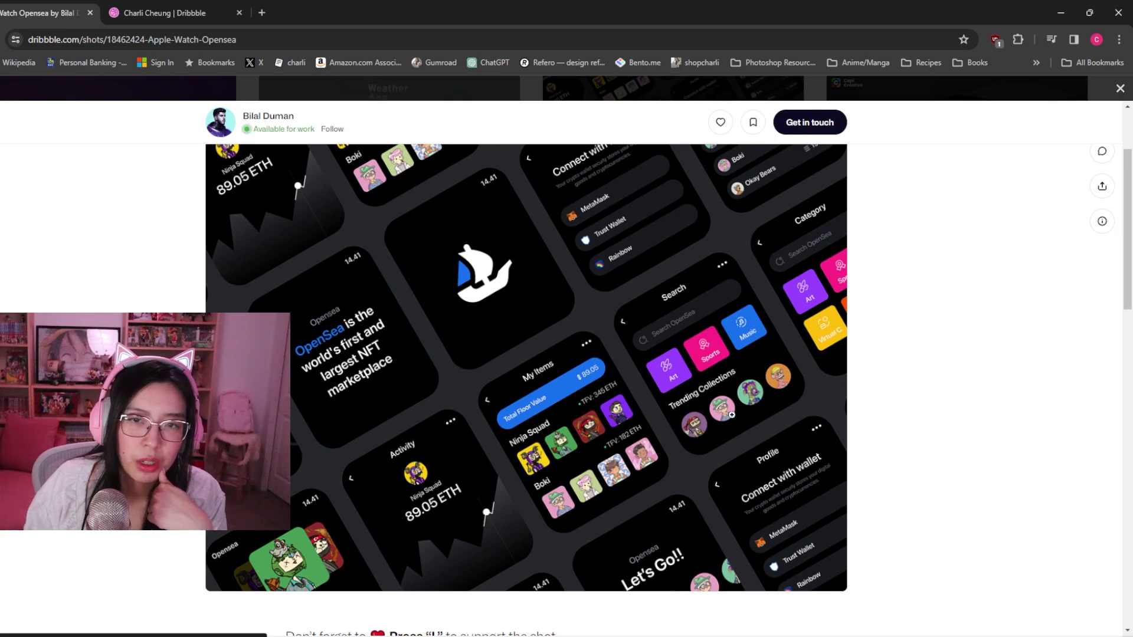
- Switch back to Figma and set the font of the upper "homebody app" title to Helvetica Neue
{"action": "left_click", "coordinate": [1055, 21]}
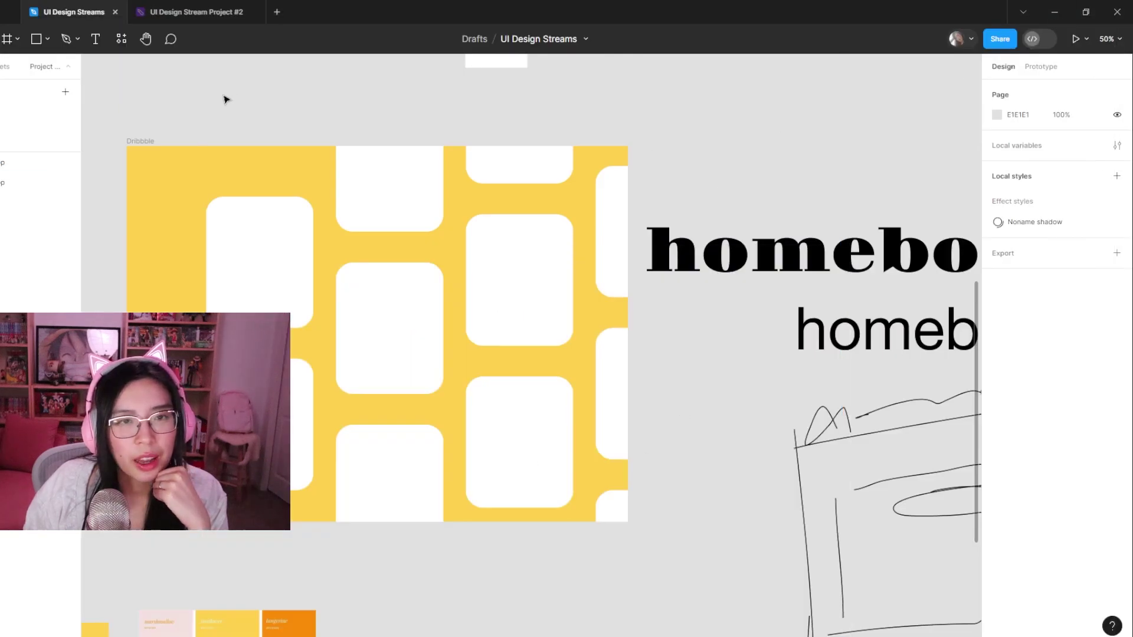
{"action": "left_click", "coordinate": [797, 263]}
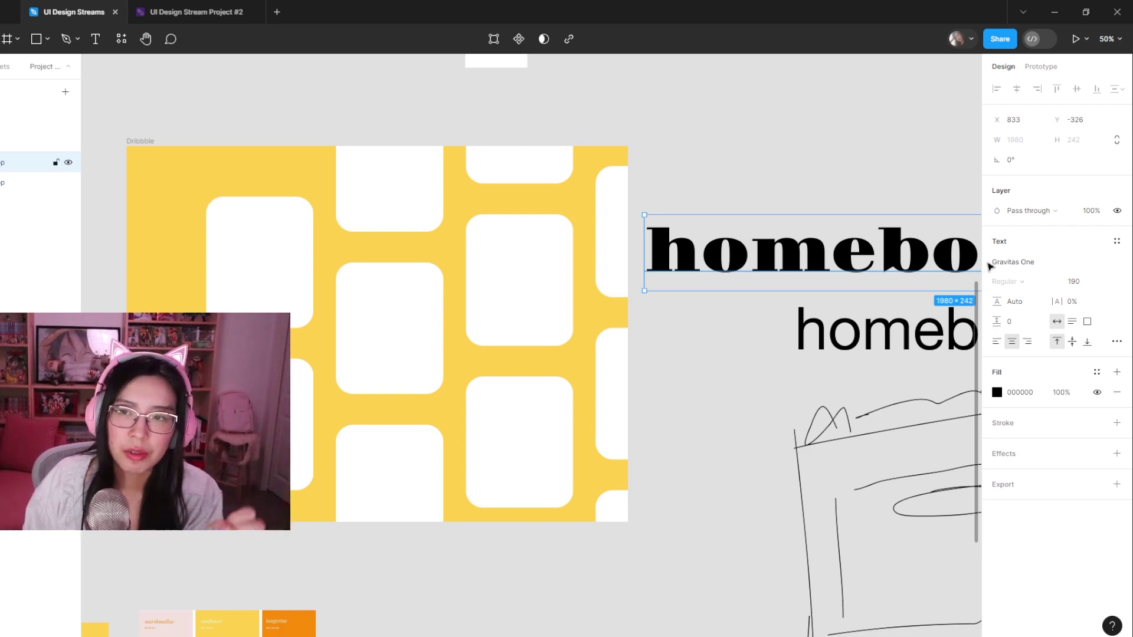
{"action": "left_click", "coordinate": [1011, 264]}
{"action": "type", "text": "hek"}
{"action": "key", "text": "BackSpace"}
{"action": "type", "text": "l"}
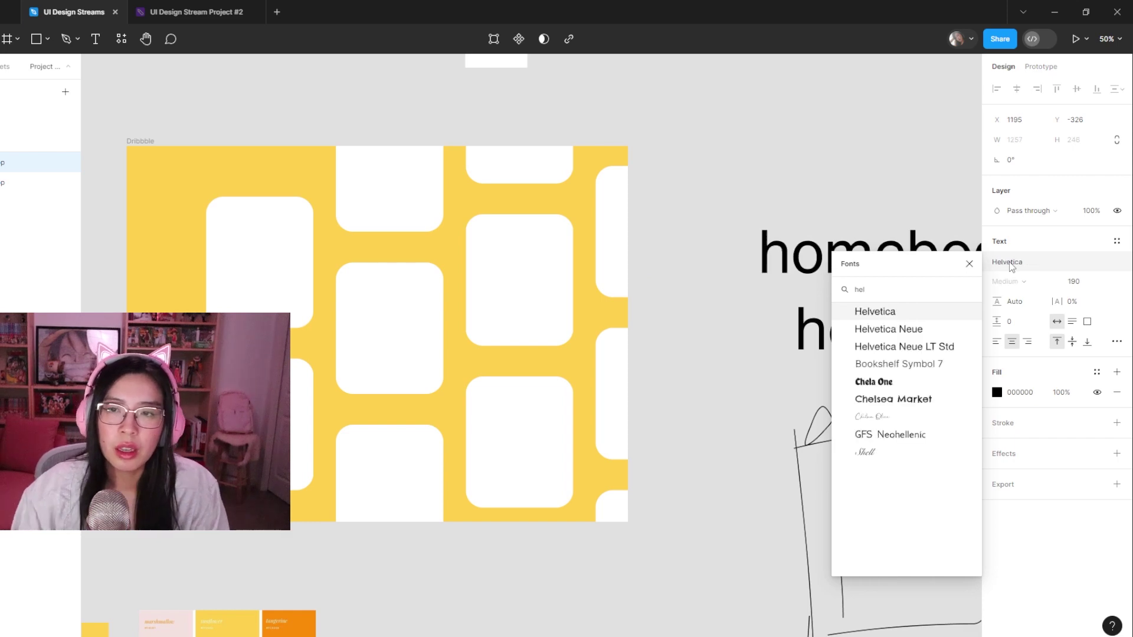
{"action": "left_click", "coordinate": [904, 334]}
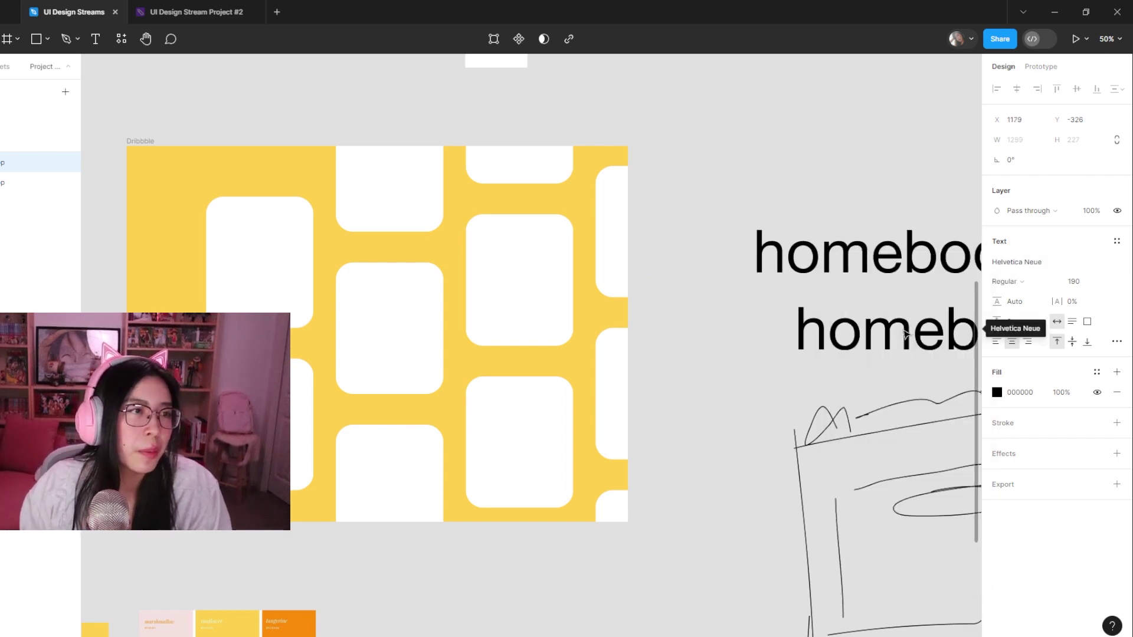
- Move the upper "homebody app" title closer to the yellow Dribbble frame and slightly higher above the second title
{"action": "left_click_drag", "start_coordinate": [824, 269], "coordinate": [553, 128]}
{"action": "left_click_drag", "start_coordinate": [671, 117], "coordinate": [827, 241]}
{"action": "left_click_drag", "start_coordinate": [836, 387], "coordinate": [724, 407]}
{"action": "left_click", "coordinate": [848, 377]}
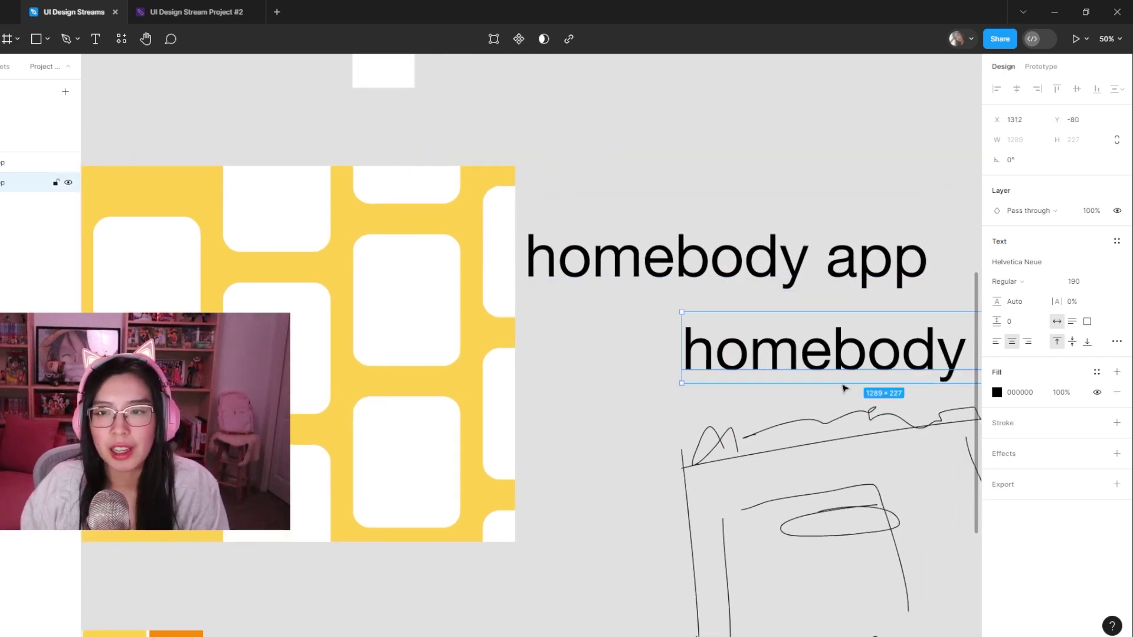
{"action": "left_click_drag", "start_coordinate": [781, 386], "coordinate": [734, 404]}
- Set the upper "homebody app" title's font weight to Medium and shift it slightly up, away from the yellow frame
{"action": "left_click", "coordinate": [720, 285]}
{"action": "left_click", "coordinate": [1007, 282]}
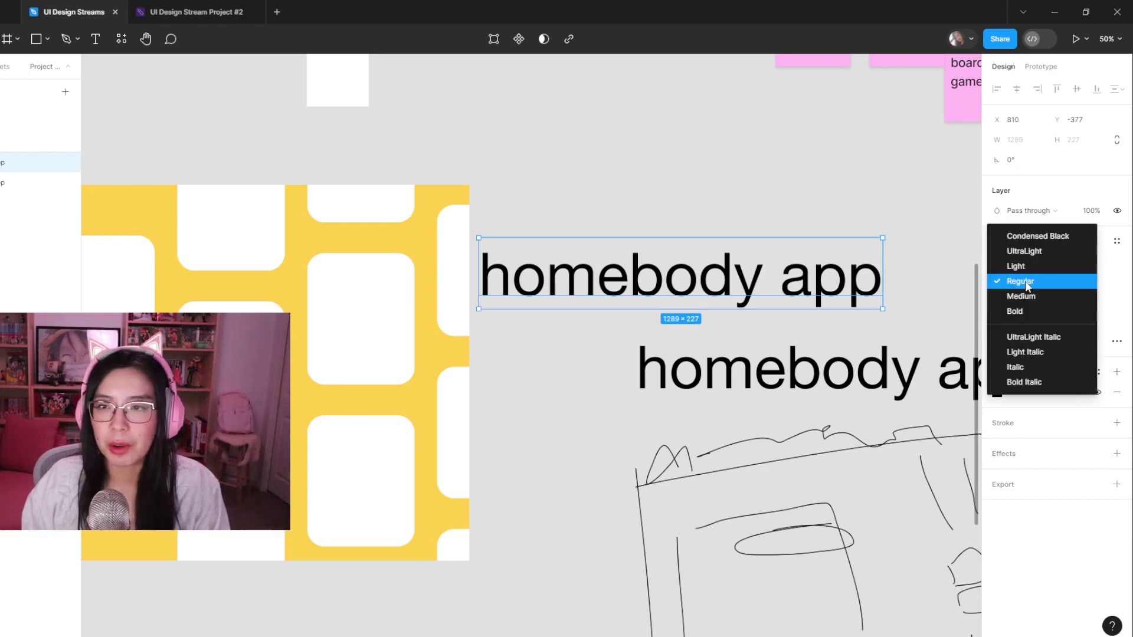
{"action": "left_click", "coordinate": [1027, 295]}
{"action": "left_click", "coordinate": [938, 276]}
{"action": "mouse_move", "coordinate": [610, 278]}
{"action": "left_mouse_down"}
{"action": "mouse_move", "coordinate": [652, 240]}
{"action": "mouse_move", "coordinate": [625, 271]}
{"action": "left_mouse_up"}
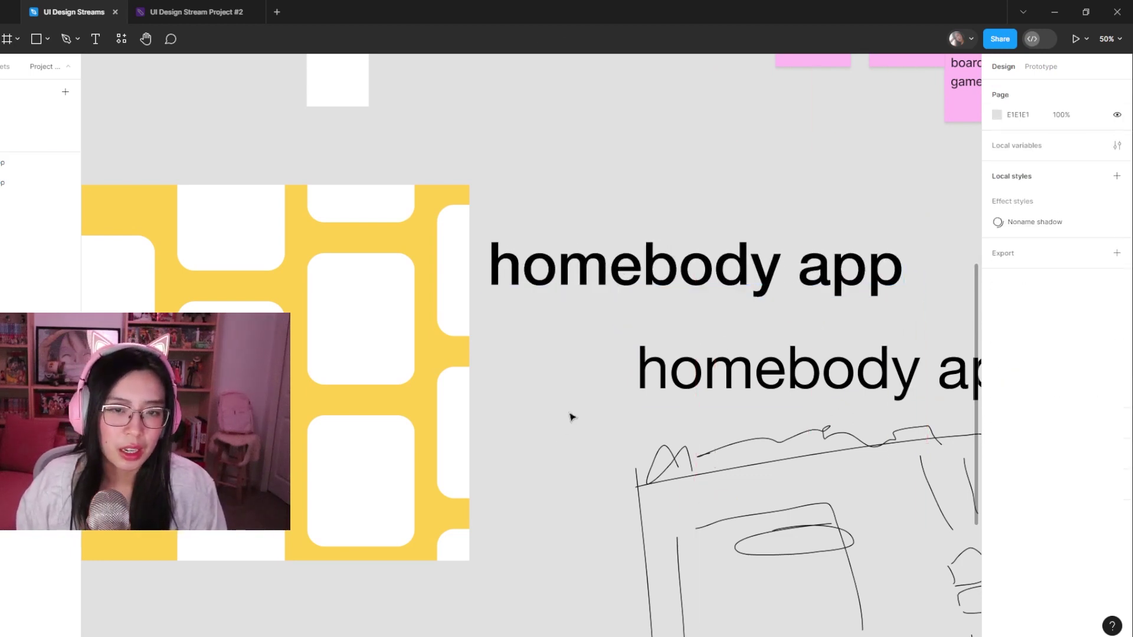
{"action": "left_click", "coordinate": [570, 417]}
{"action": "scroll", "coordinate": [643, 463], "scroll_direction": "left", "scroll_amount": 5}
{"action": "scroll", "coordinate": [646, 514], "scroll_direction": "up", "scroll_amount": 2}
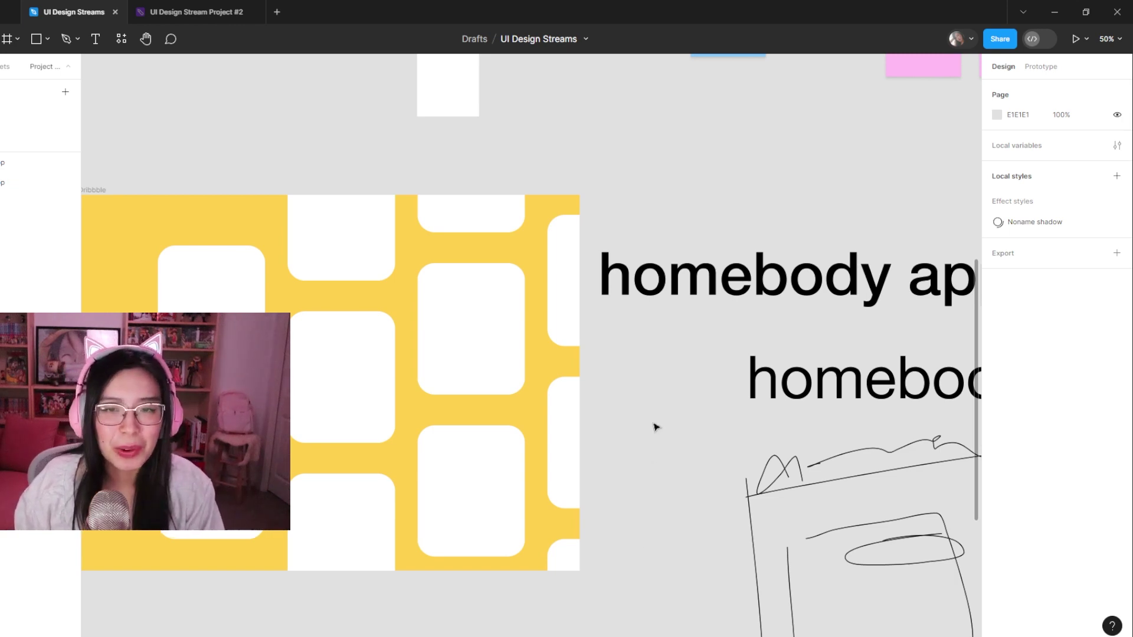
- Duplicate the upper "homebody app" title and place the copy directly above the original
{"action": "left_click", "coordinate": [714, 284]}
{"action": "scroll", "coordinate": [602, 415], "scroll_direction": "right", "scroll_amount": 4}
{"action": "scroll", "coordinate": [602, 415], "scroll_direction": "up", "scroll_amount": 2}
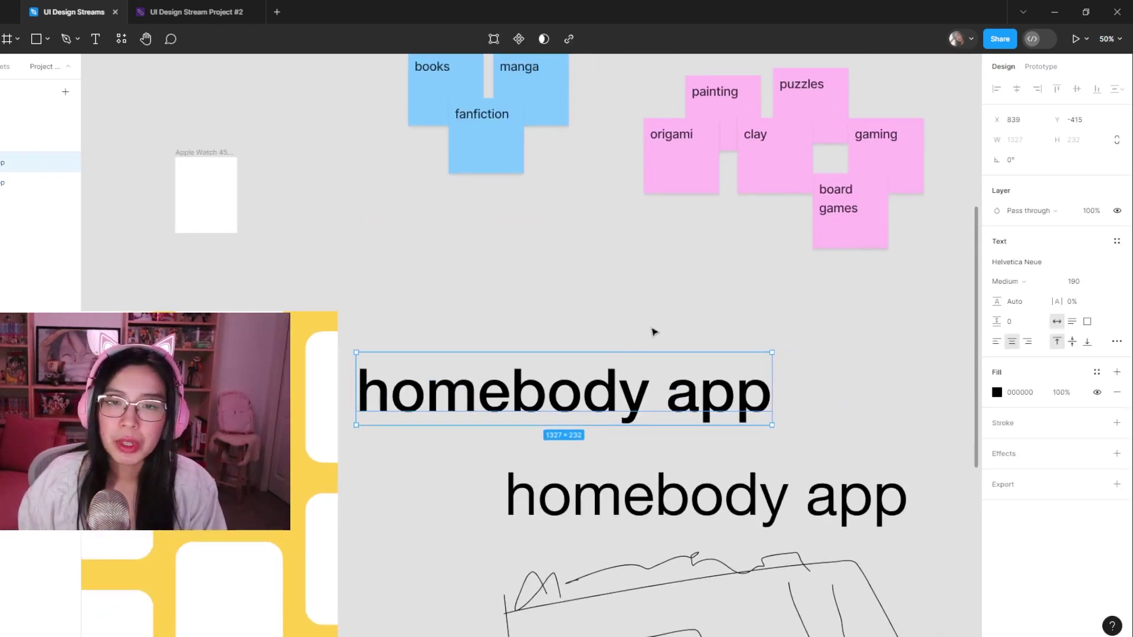
{"action": "left_click_drag", "start_coordinate": [598, 395], "coordinate": [602, 305]}
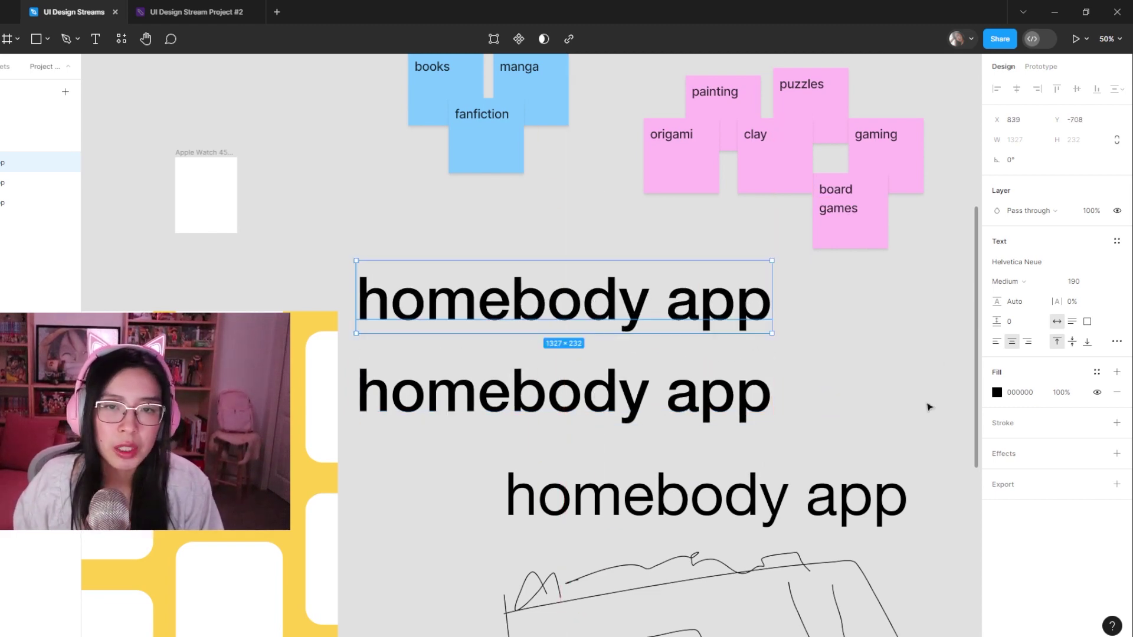
- Search the font list for "lovel" and clear the search
{"action": "left_click", "coordinate": [1042, 266]}
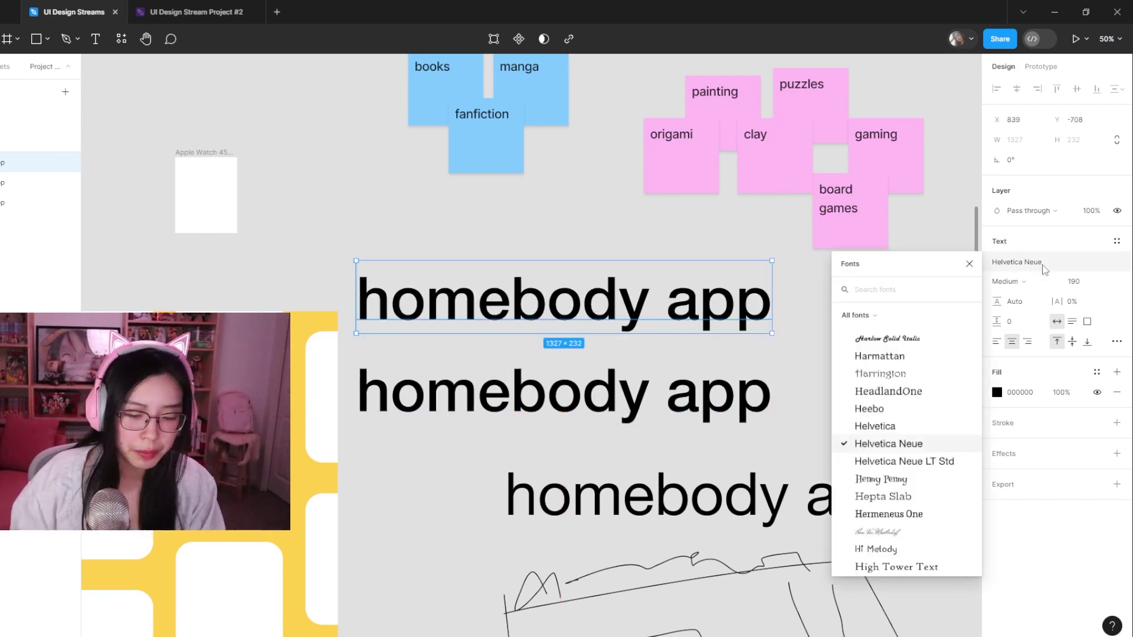
{"action": "type", "text": "lovel"}
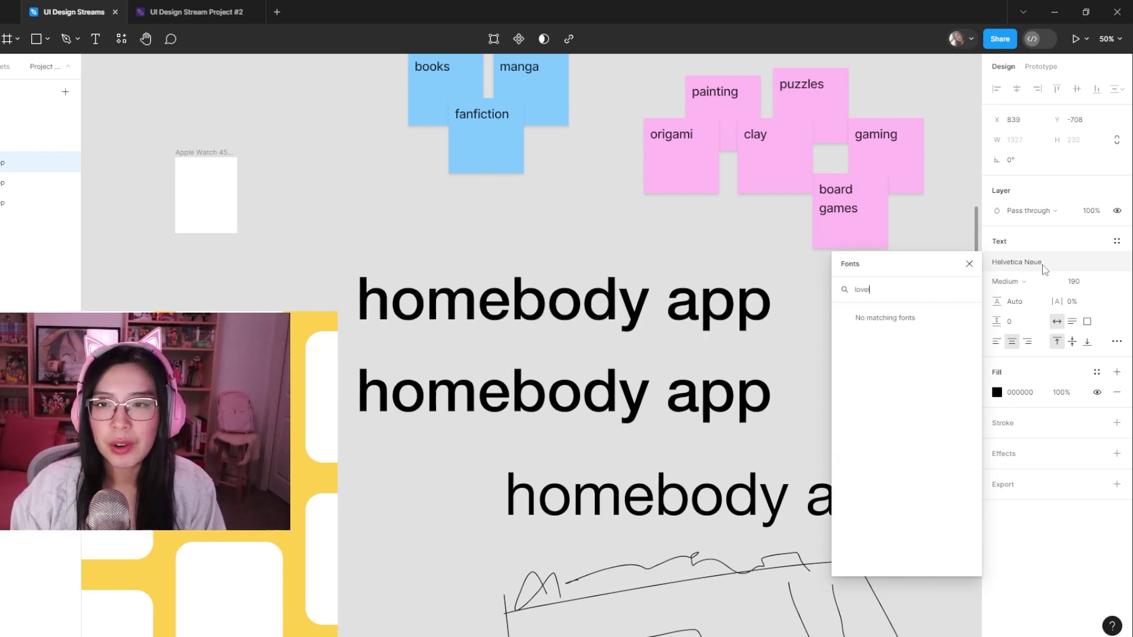
{"action": "key", "text": "BackSpace"}
{"action": "key", "text": "BackSpace"}
{"action": "key", "text": "BackSpace"}
{"action": "key", "text": "BackSpace"}
{"action": "key", "text": "BackSpace"}
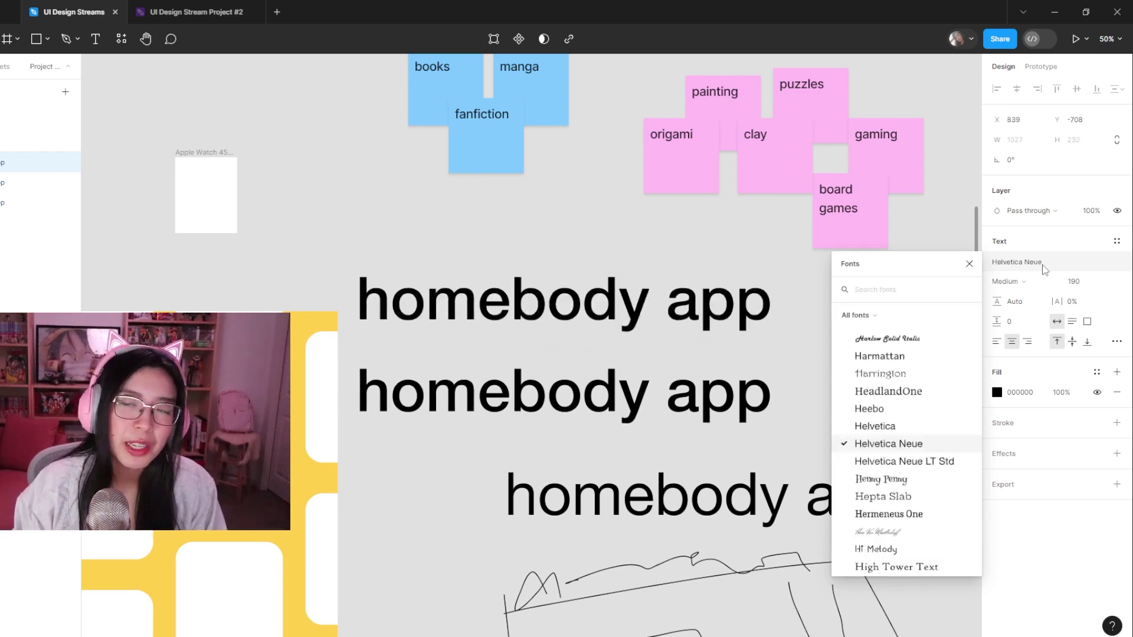
- Replace the duplicated title's text with "lovelo" and "san franciso" on separate lines, and align it left
{"action": "double_click", "coordinate": [516, 308]}
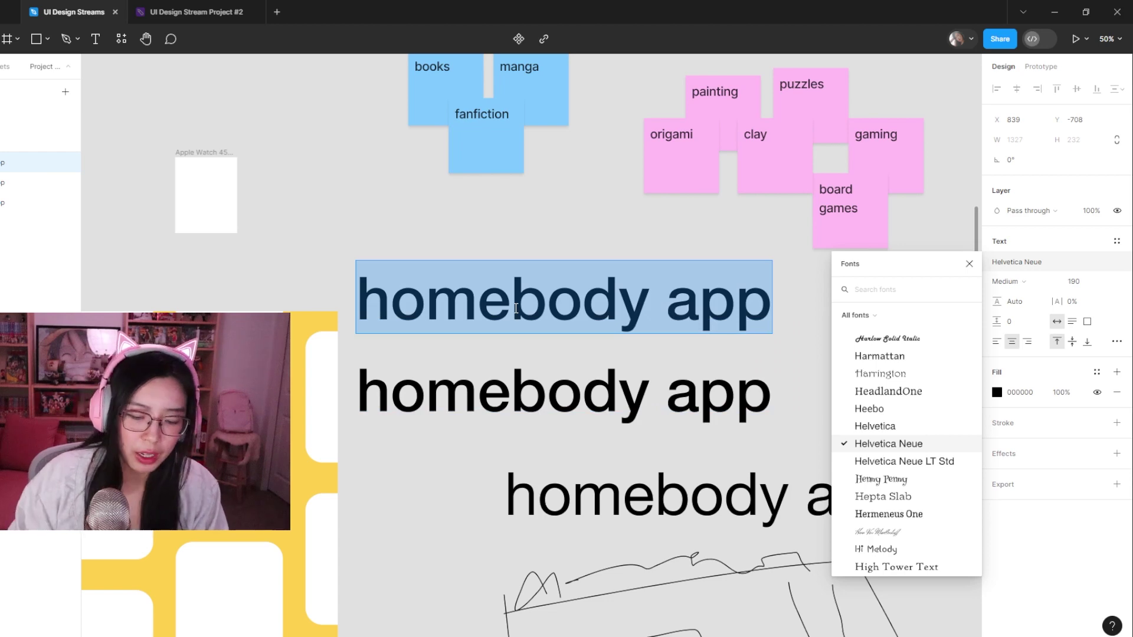
{"action": "key", "text": "BackSpace"}
{"action": "type", "text": "lovelo san franciso"}
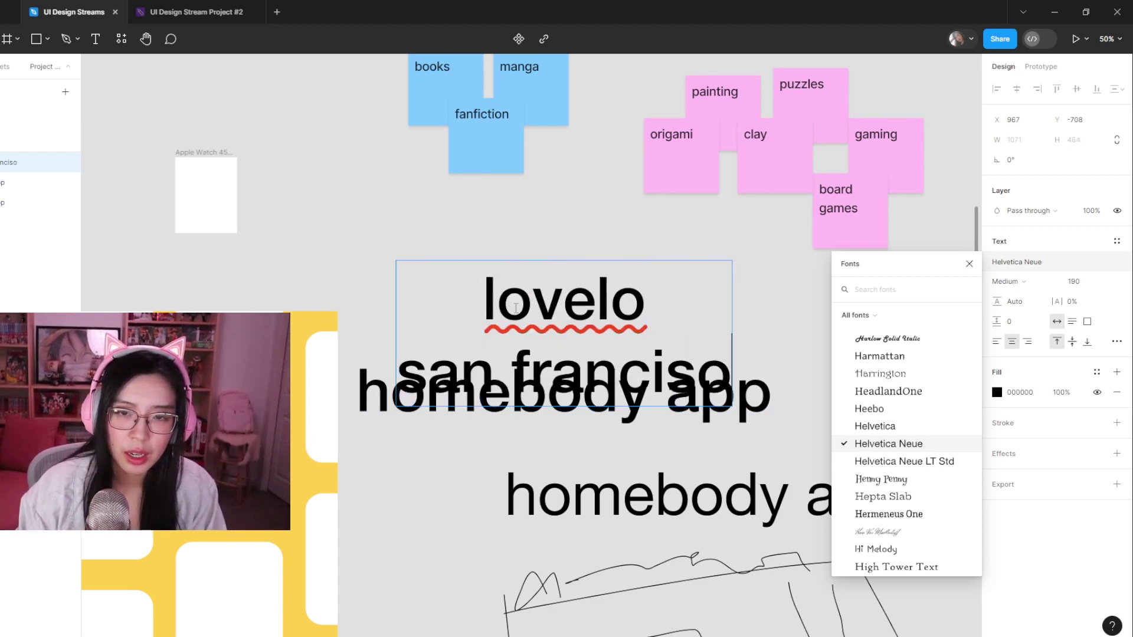
{"action": "left_click", "coordinate": [996, 342]}
{"action": "key", "text": "Escape"}
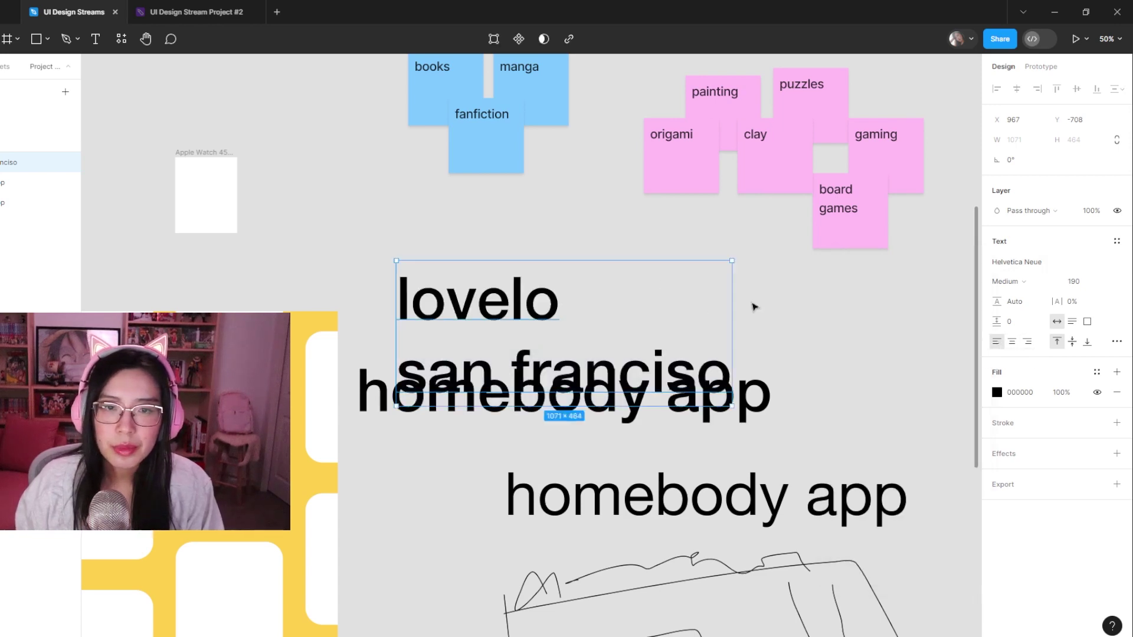
- Move the "lovelo / san franciso" font note to the empty canvas well to the left of the Dribbble frame
{"action": "key", "text": "ctrl+minus"}
{"action": "key", "text": "ctrl+minus"}
{"action": "left_click_drag", "start_coordinate": [544, 352], "coordinate": [251, 327]}
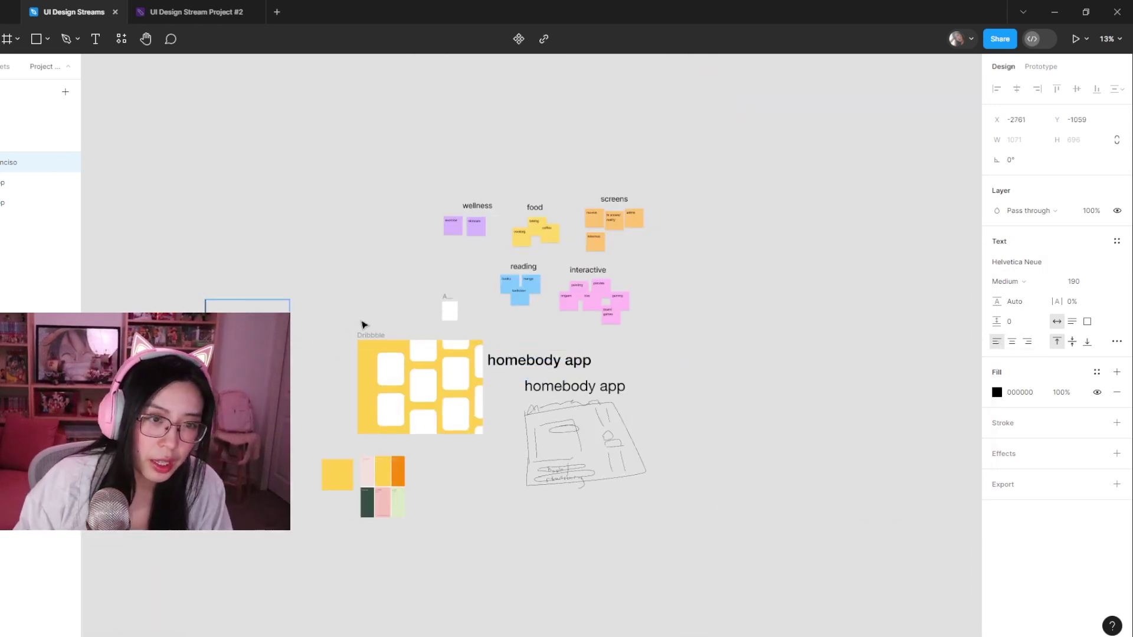
{"action": "left_click", "coordinate": [345, 285]}
{"action": "scroll", "coordinate": [441, 372], "scroll_direction": "up", "scroll_amount": 5, "text": "ctrl"}
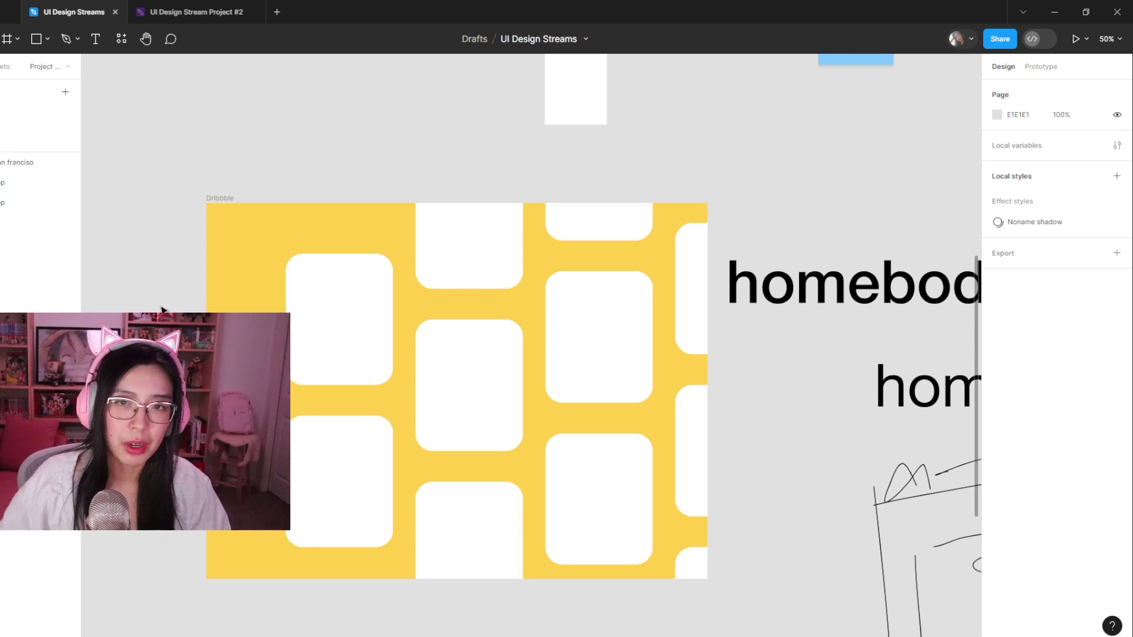
- Shift the three partly cropped white cards at the Dribbble frame's right edge slightly upward
{"action": "left_click", "coordinate": [686, 284]}
{"action": "left_click", "coordinate": [697, 431], "text": "shift"}
{"action": "left_click", "coordinate": [700, 567], "text": "shift"}
{"action": "left_click_drag", "start_coordinate": [697, 310], "coordinate": [692, 302]}
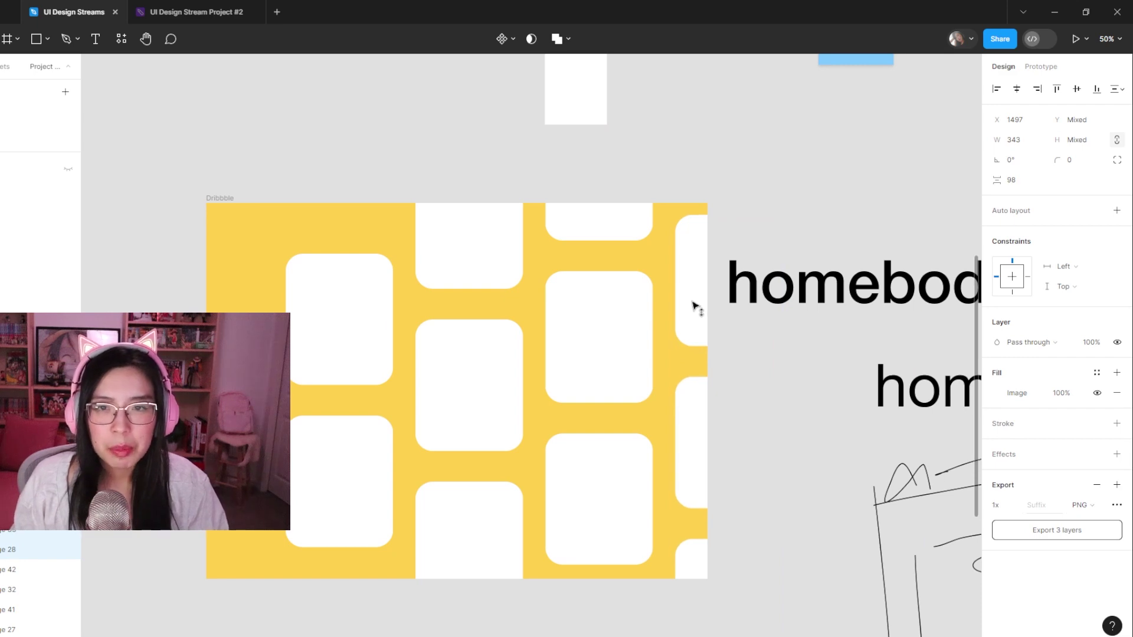
{"action": "left_click", "coordinate": [840, 192]}
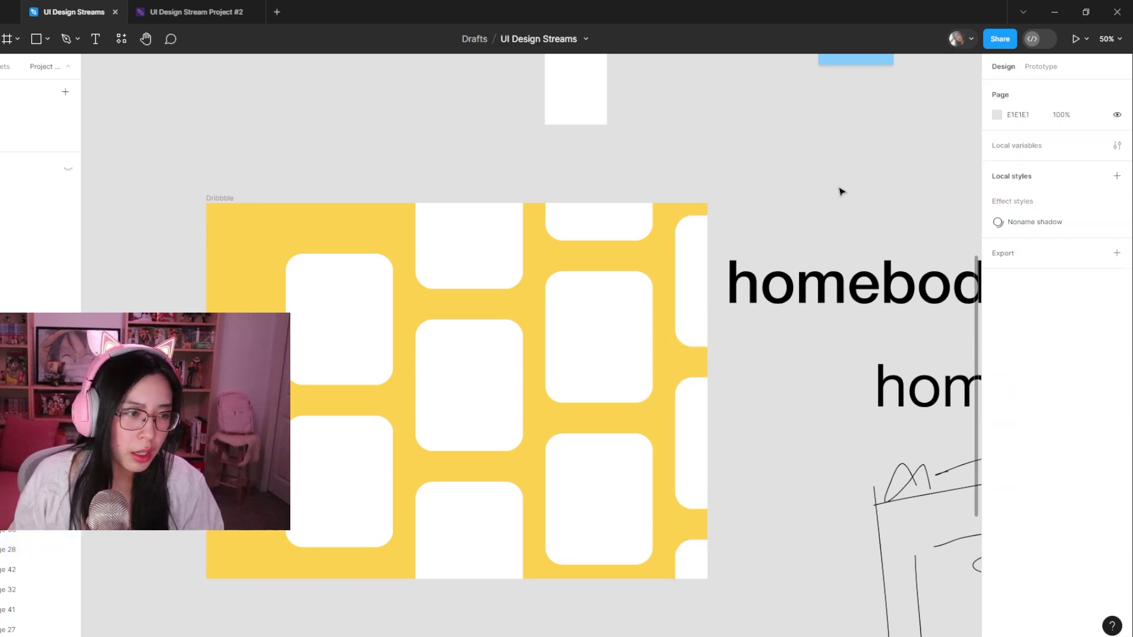
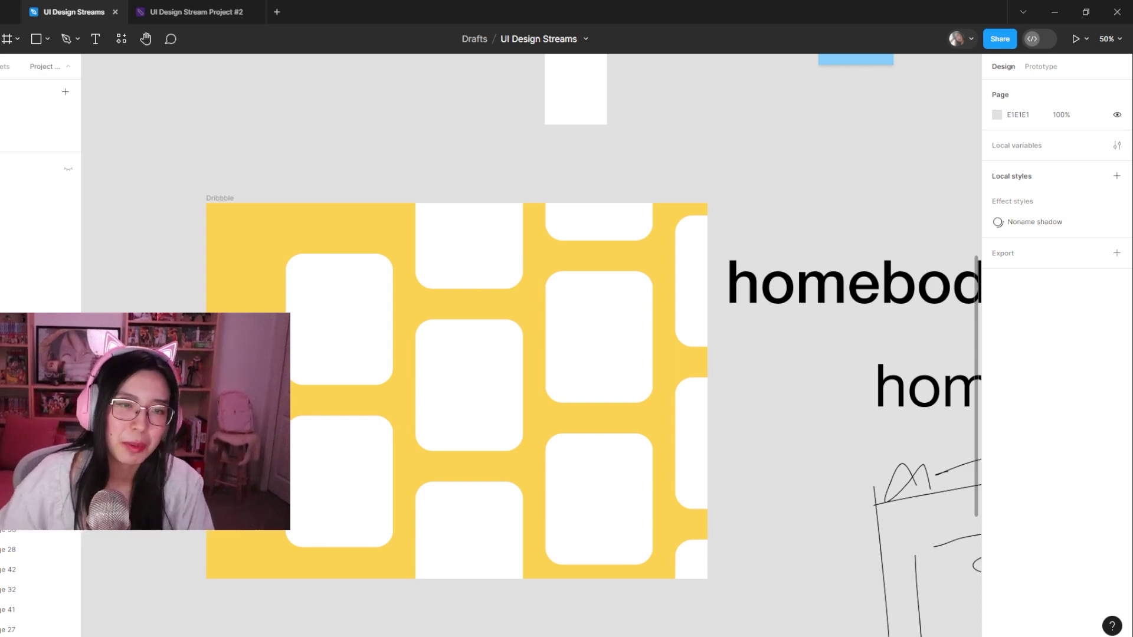
{"action": "key", "text": "minus"}
{"action": "scroll", "coordinate": [564, 549], "scroll_direction": "down", "scroll_amount": 1}
{"action": "left_click", "coordinate": [526, 388]}
{"action": "scroll", "coordinate": [516, 319], "scroll_direction": "up", "scroll_amount": 3}
{"action": "left_click", "coordinate": [313, 356]}
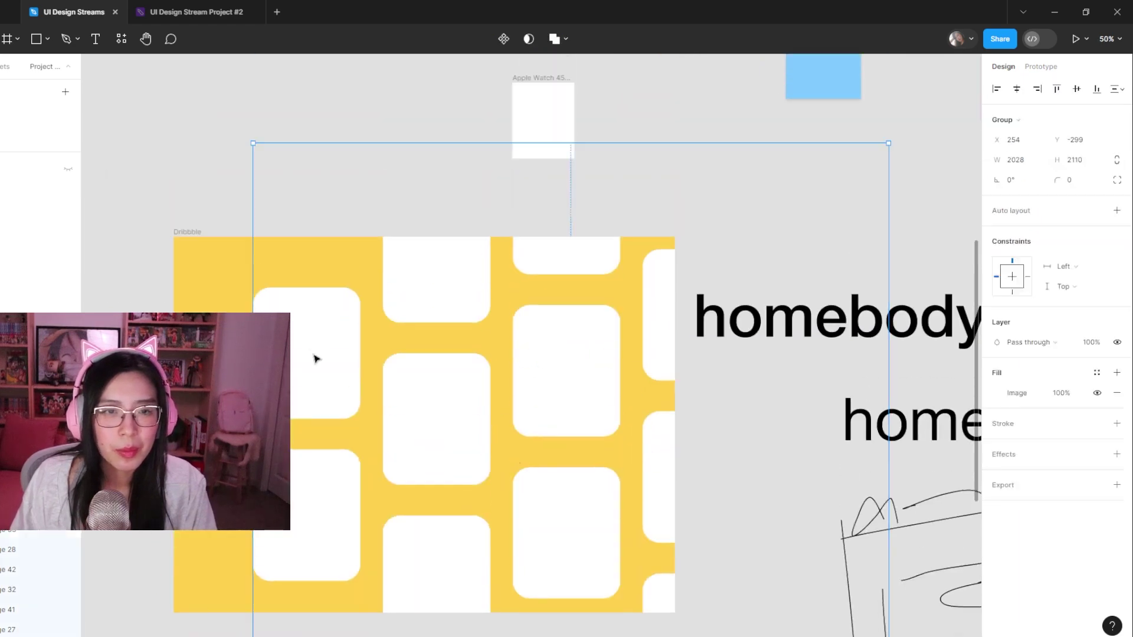
{"action": "left_click", "coordinate": [311, 507], "text": "shift"}
{"action": "left_click", "coordinate": [419, 455], "text": "shift"}
{"action": "left_click", "coordinate": [436, 277], "text": "shift"}
{"action": "left_click", "coordinate": [470, 559], "text": "shift"}
{"action": "left_click", "coordinate": [531, 366], "text": "shift"}
{"action": "left_click", "coordinate": [529, 265], "text": "shift"}
{"action": "left_click", "coordinate": [564, 534], "text": "shift"}
{"action": "left_click", "coordinate": [655, 360], "text": "shift"}
{"action": "left_click", "coordinate": [652, 499], "text": "shift"}
{"action": "left_click", "coordinate": [660, 604], "text": "shift"}
{"action": "left_click", "coordinate": [413, 601], "text": "shift"}
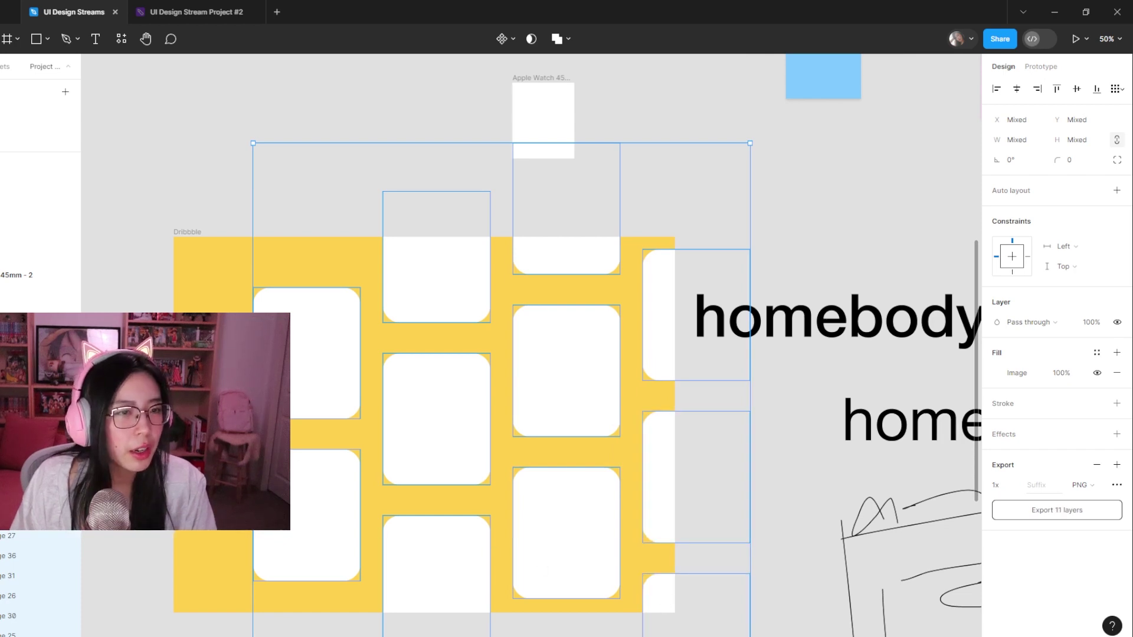
{"action": "key", "text": "Escape"}
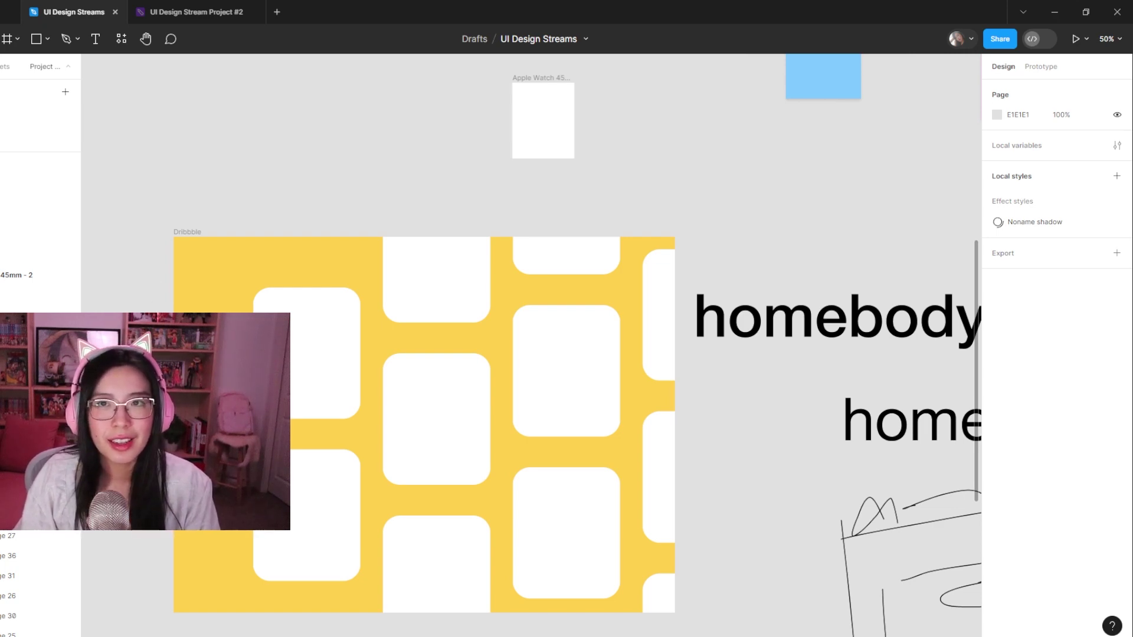
- Move the upper "homebody app" title up level with the Dribbble frame's top edge and slightly farther from the frame
{"action": "left_click_drag", "start_coordinate": [742, 328], "coordinate": [741, 286]}
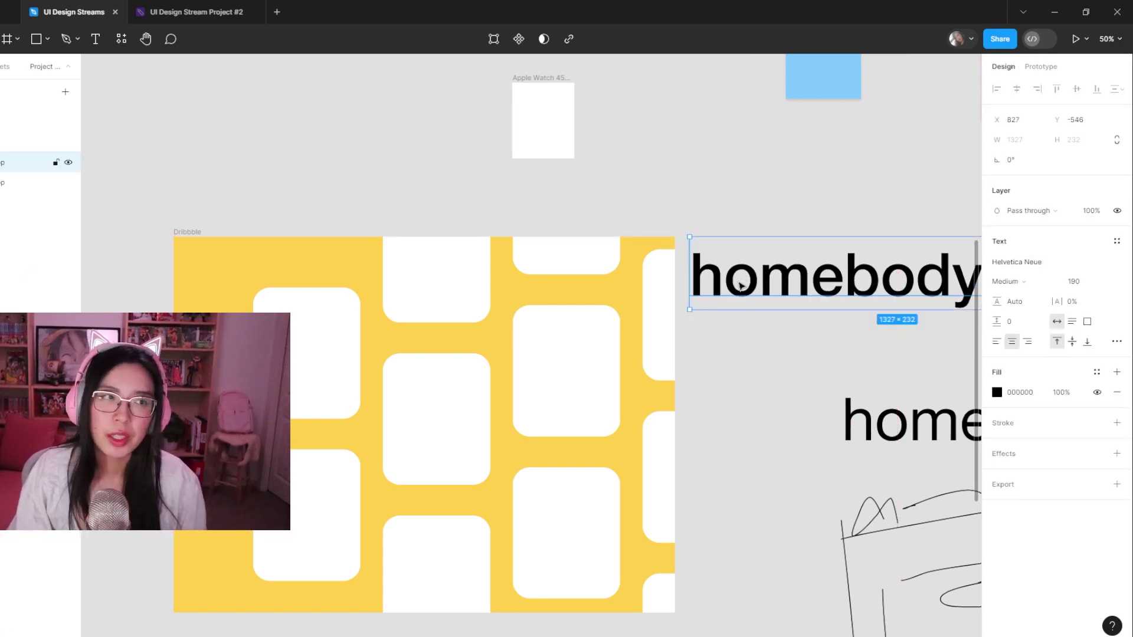
{"action": "left_click", "coordinate": [761, 372]}
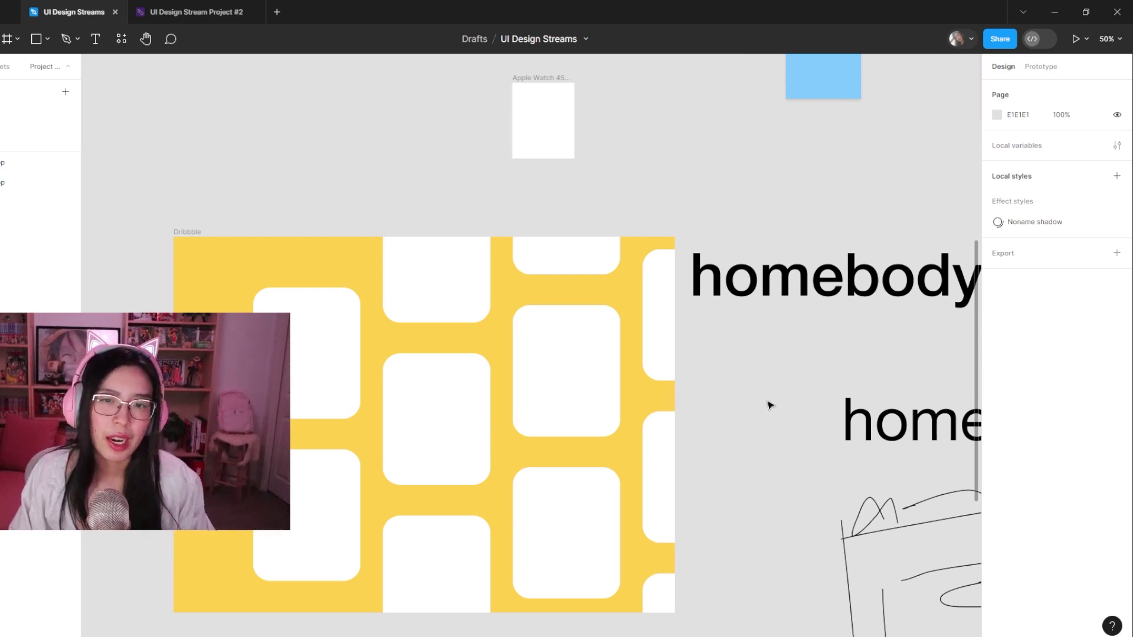
{"action": "left_click_drag", "start_coordinate": [771, 416], "coordinate": [690, 422]}
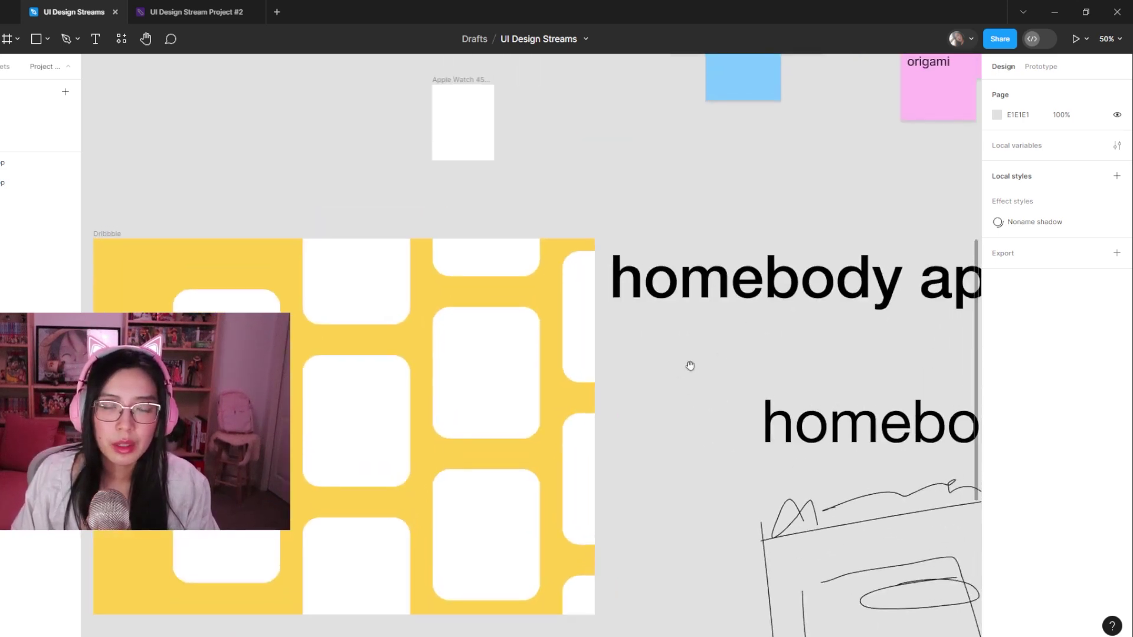
{"action": "left_click_drag", "start_coordinate": [722, 348], "coordinate": [771, 328]}
{"action": "left_click", "coordinate": [745, 274]}
{"action": "mouse_move", "coordinate": [745, 273]}
{"action": "left_mouse_down"}
{"action": "mouse_move", "coordinate": [791, 213]}
{"action": "mouse_move", "coordinate": [767, 275]}
{"action": "left_mouse_up"}
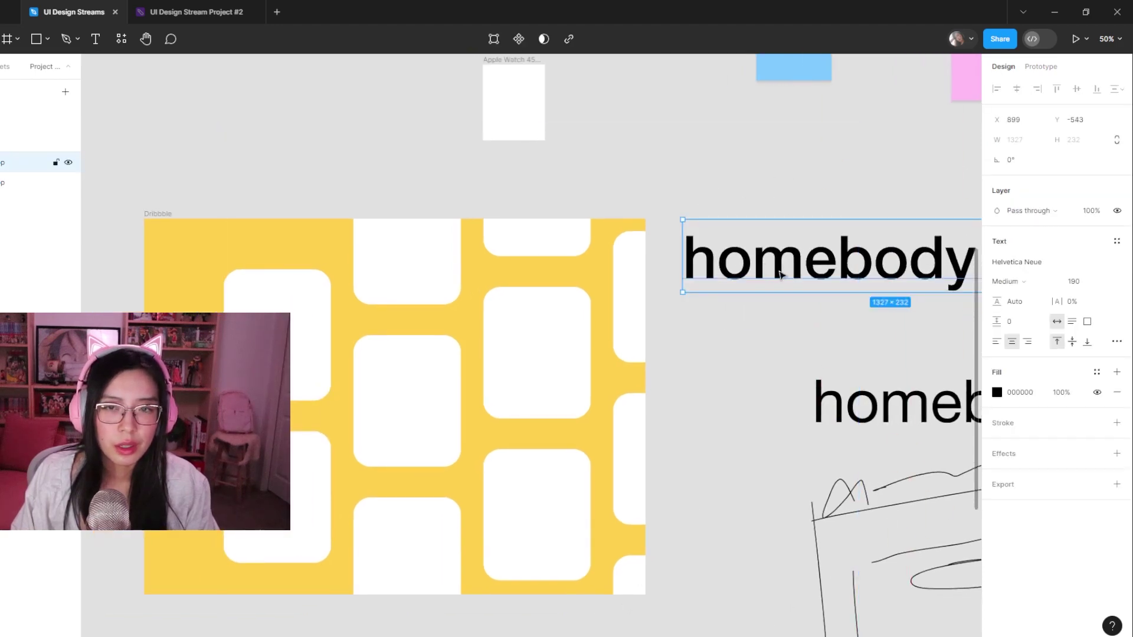
- Switch to the UI Design Stream Project #2 board and copy all green user-journey sticky notes, including "track through the app"
{"action": "scroll", "coordinate": [764, 369], "scroll_direction": "down", "scroll_amount": 5}
{"action": "scroll", "coordinate": [804, 338], "scroll_direction": "up", "scroll_amount": 2}
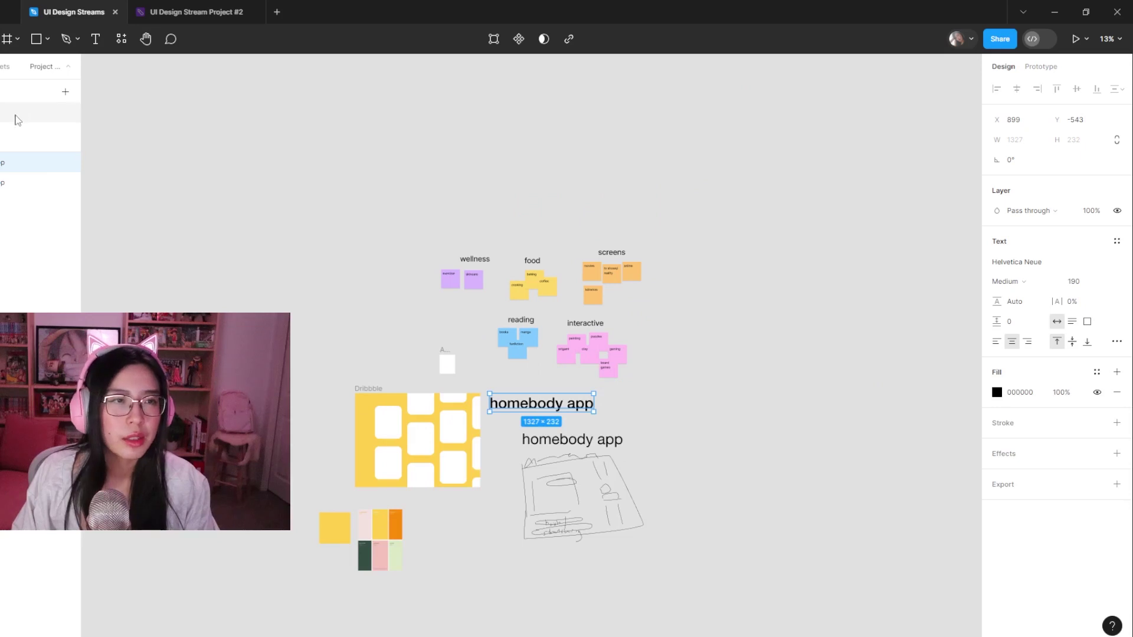
{"action": "left_click", "coordinate": [180, 13]}
{"action": "left_click", "coordinate": [546, 292]}
{"action": "left_click", "coordinate": [372, 300]}
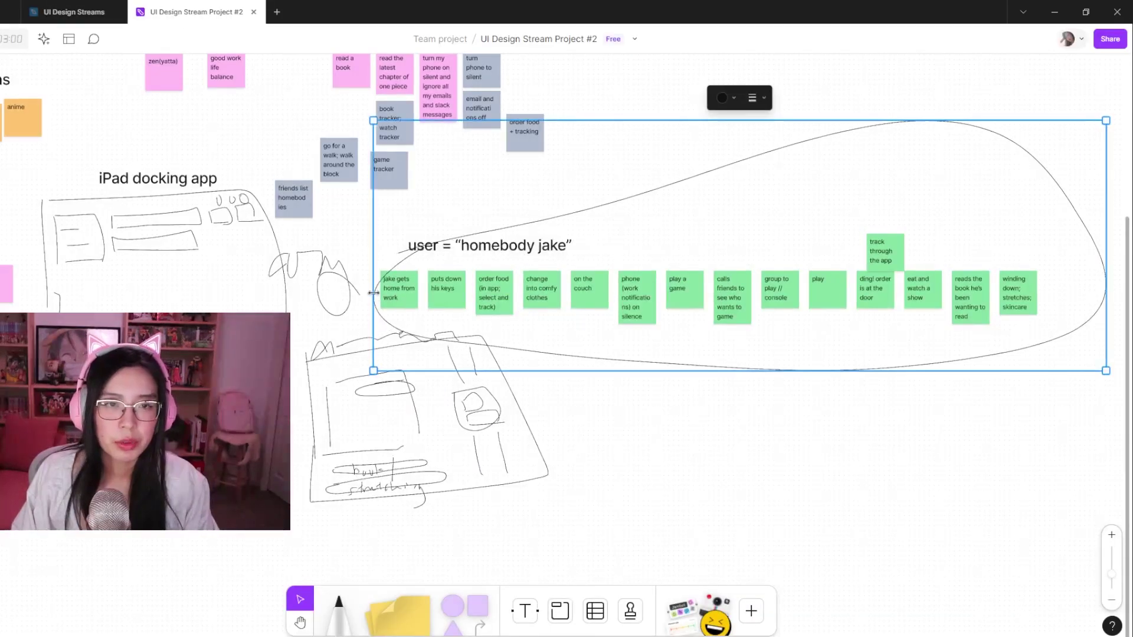
{"action": "left_click_drag", "start_coordinate": [1062, 296], "coordinate": [377, 288]}
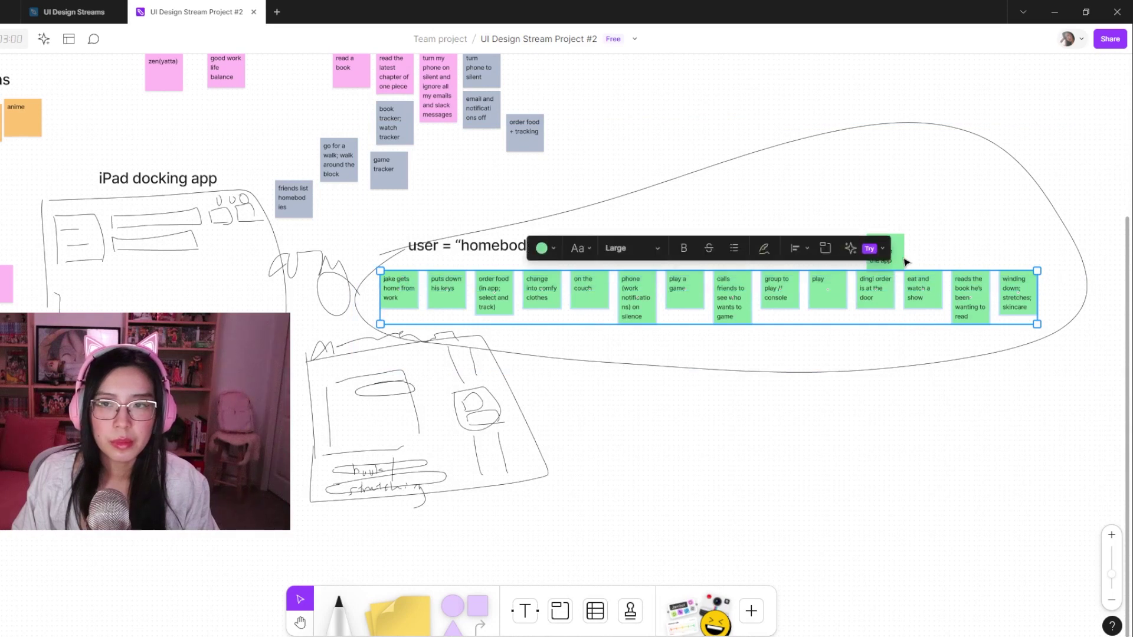
{"action": "left_click_drag", "start_coordinate": [909, 192], "coordinate": [401, 260]}
- Switch back to the UI Design Streams file, paste the green sticky notes and place them above the category notes
{"action": "left_click", "coordinate": [71, 12]}
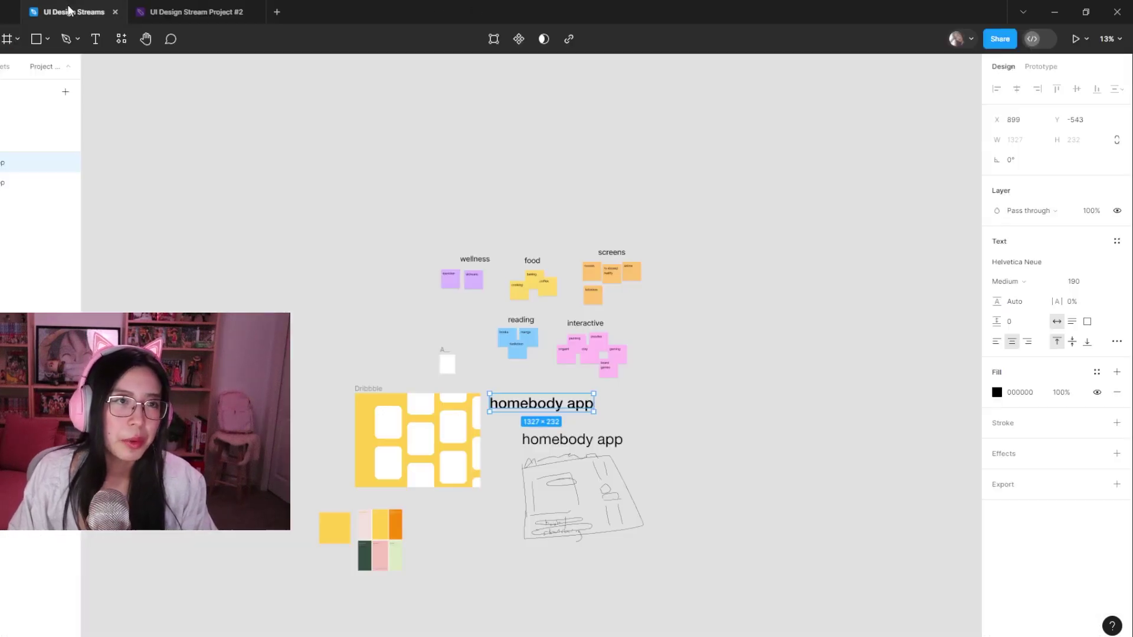
{"action": "key", "text": "Escape"}
{"action": "key", "text": "ctrl+v"}
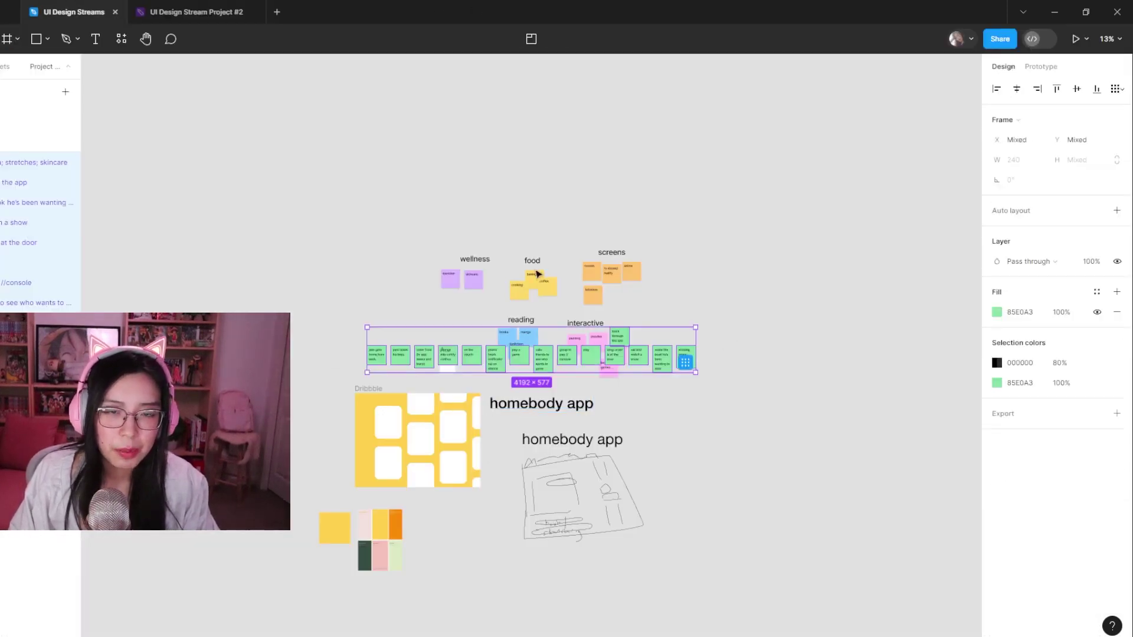
{"action": "left_click_drag", "start_coordinate": [496, 356], "coordinate": [382, 154]}
- Move the five category note groups, without the Apple Watch frame, to the empty canvas far right of the Dribbble frame
{"action": "left_click_drag", "start_coordinate": [438, 235], "coordinate": [751, 389]}
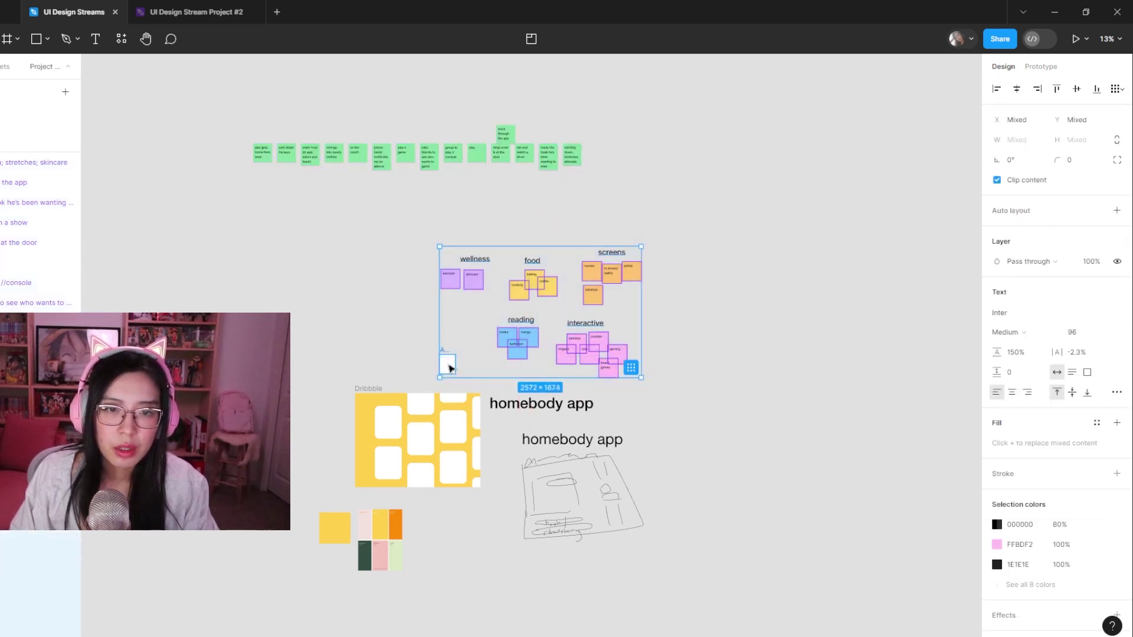
{"action": "left_click", "coordinate": [448, 365], "text": "shift"}
{"action": "left_click_drag", "start_coordinate": [521, 354], "coordinate": [815, 471]}
- Delete the hand-drawn sketch and the lower, lighter "homebody app" title beside the Dribbble frame
{"action": "mouse_move", "coordinate": [649, 559]}
{"action": "left_mouse_down"}
{"action": "mouse_move", "coordinate": [511, 450]}
{"action": "mouse_move", "coordinate": [512, 460]}
{"action": "left_mouse_up"}
{"action": "key", "text": "Delete"}
{"action": "left_click", "coordinate": [608, 442]}
{"action": "key", "text": "Delete"}
- Lower the "homebody app" title beside the Dribbble frame's bottom part and move the small Apple Watch frame below the Dribbble frame
{"action": "left_click", "coordinate": [564, 407]}
{"action": "left_click_drag", "start_coordinate": [563, 408], "coordinate": [564, 470]}
{"action": "left_click_drag", "start_coordinate": [449, 350], "coordinate": [461, 498]}
- Move the row of green user-journey sticky notes down to sit just above the Dribbble frame
{"action": "left_click_drag", "start_coordinate": [664, 193], "coordinate": [233, 118]}
{"action": "left_click_drag", "start_coordinate": [318, 158], "coordinate": [447, 373]}
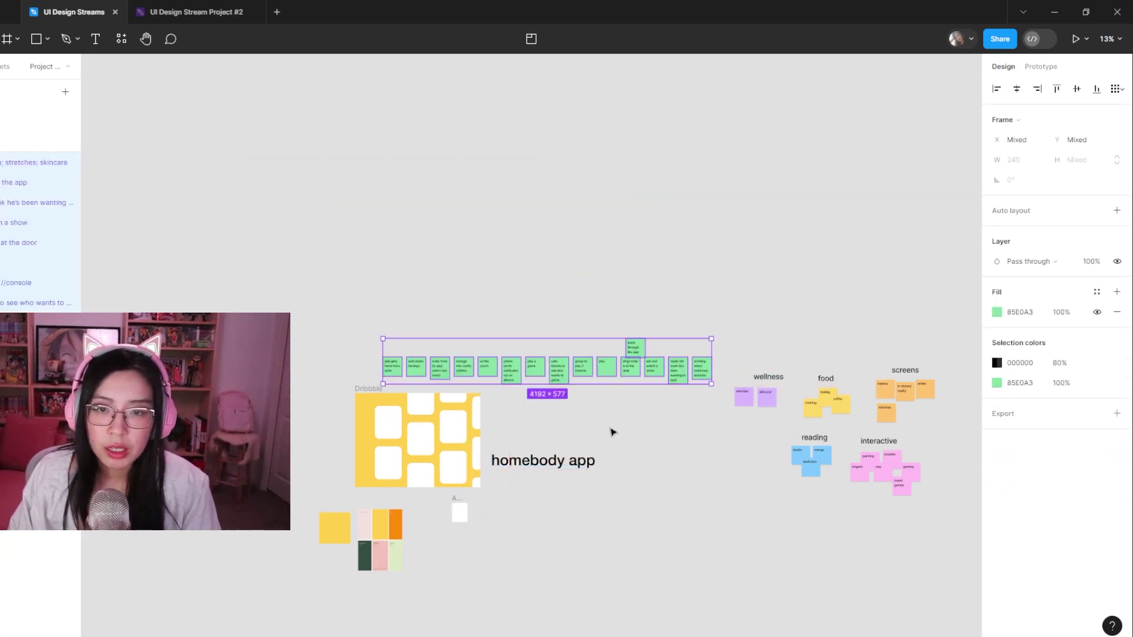
{"action": "left_click", "coordinate": [587, 417]}
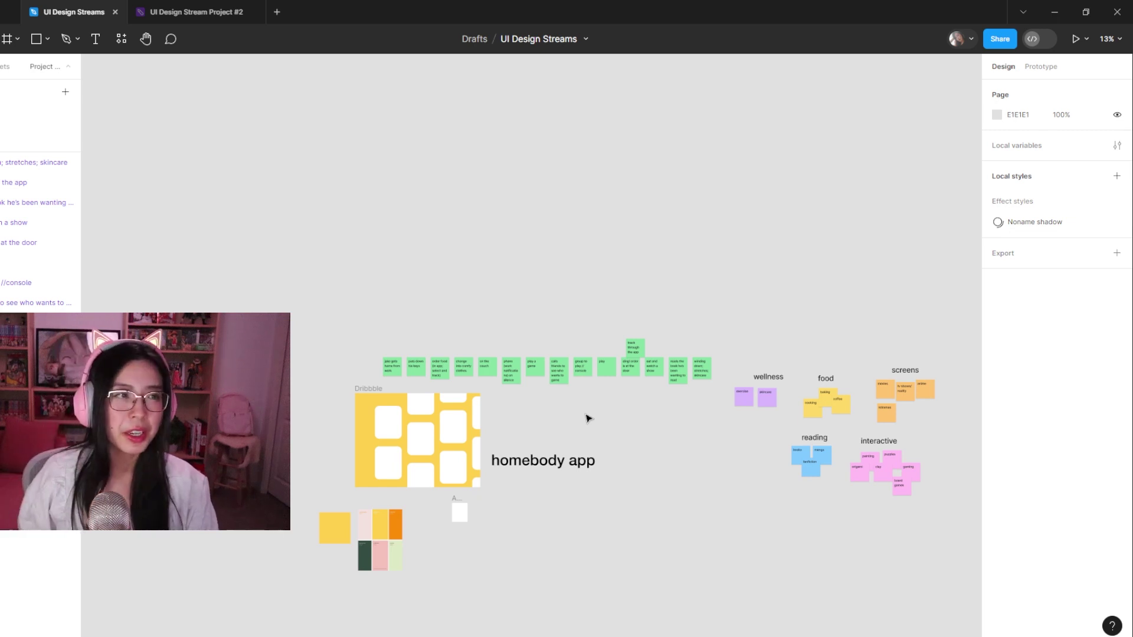
- Move the "homebody app" title up beside the upper half of the Dribbble frame and slightly closer to it
{"action": "scroll", "coordinate": [398, 397], "scroll_direction": "up", "scroll_amount": 5}
{"action": "left_click_drag", "start_coordinate": [756, 549], "coordinate": [637, 472]}
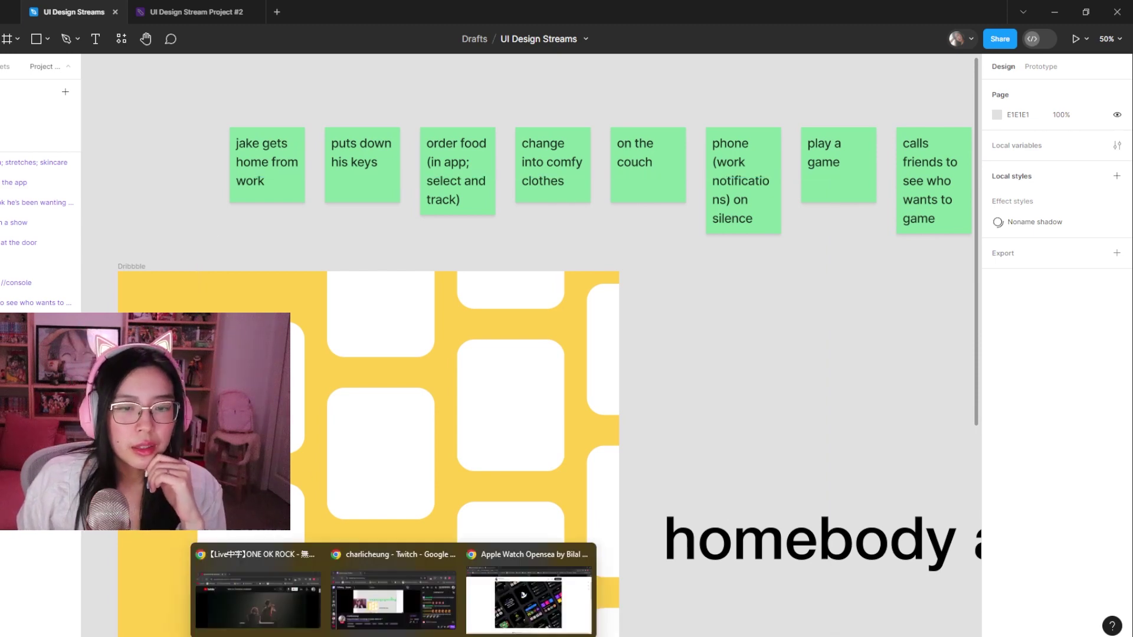
{"action": "left_click", "coordinate": [790, 554]}
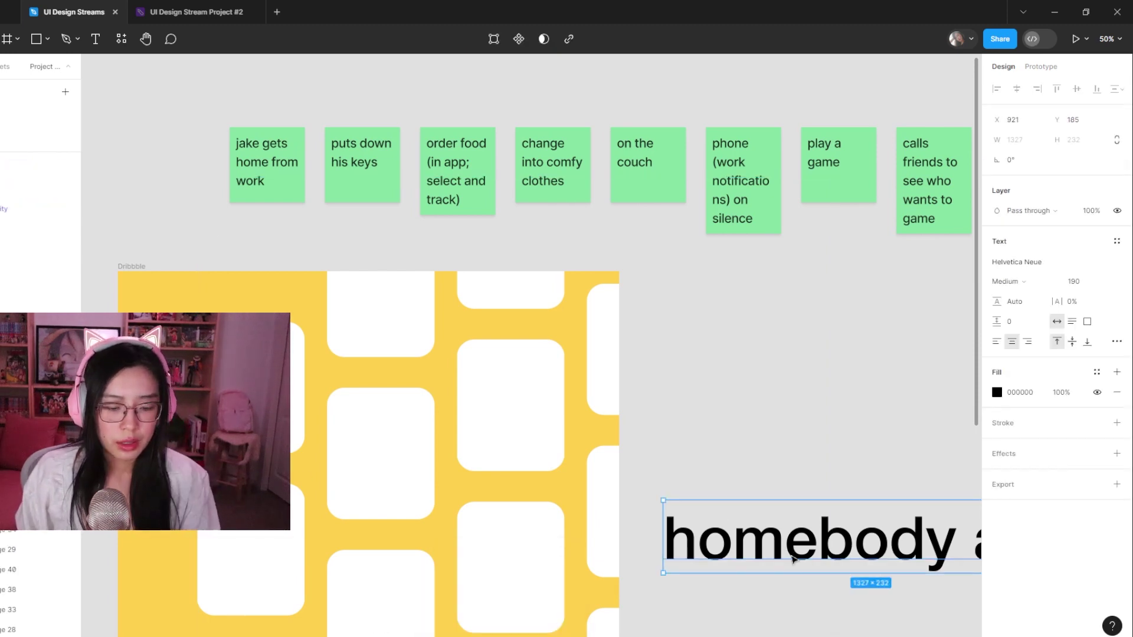
{"action": "left_click_drag", "start_coordinate": [808, 558], "coordinate": [775, 457]}
{"action": "key", "text": "Delete"}
{"action": "left_click", "coordinate": [776, 546]}
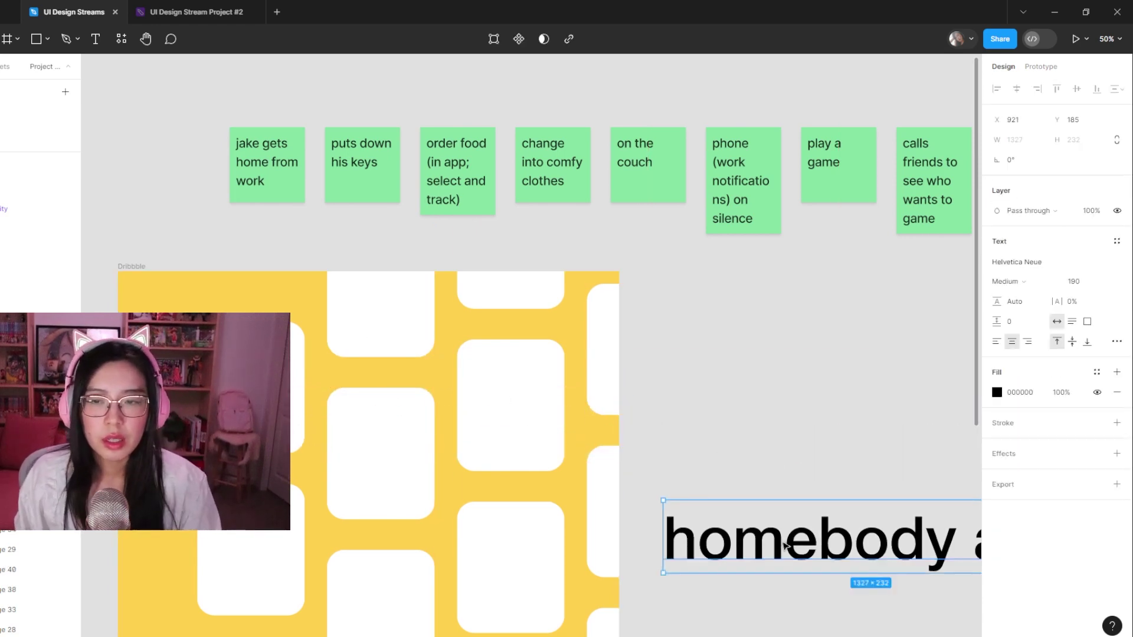
{"action": "left_click_drag", "start_coordinate": [776, 546], "coordinate": [757, 414]}
{"action": "key", "text": "ctrl+minus"}
{"action": "scroll", "coordinate": [708, 501], "scroll_direction": "down", "scroll_amount": 2}
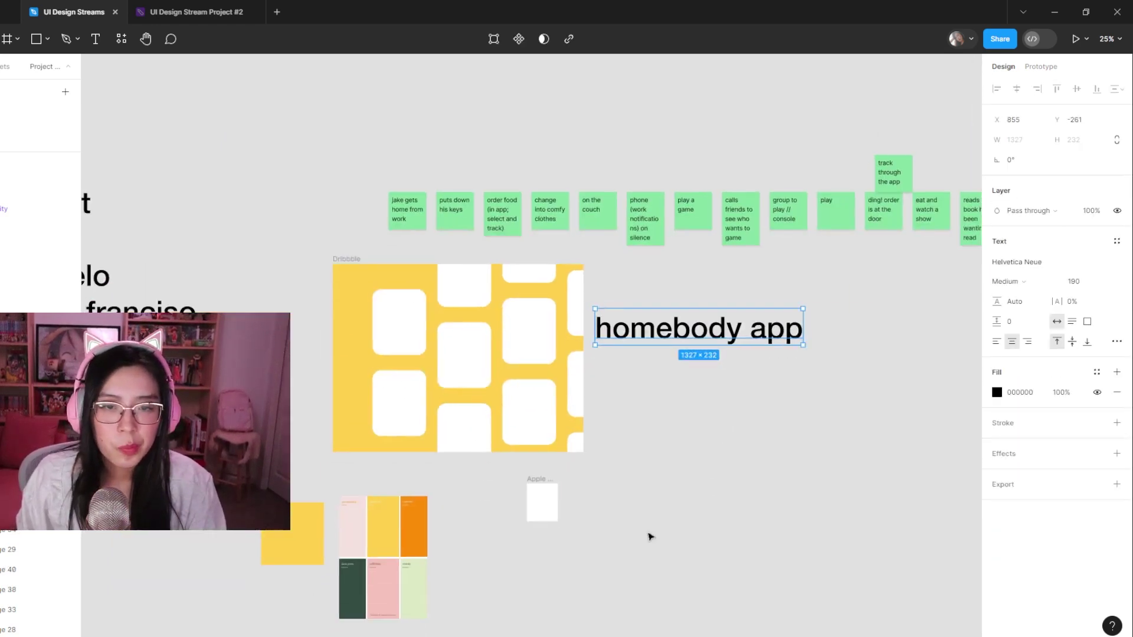
{"action": "key", "text": "Escape"}
- Switch to Chrome and review the "Apple Watch Opensea" shot on Dribbble
{"action": "left_click", "coordinate": [455, 372]}
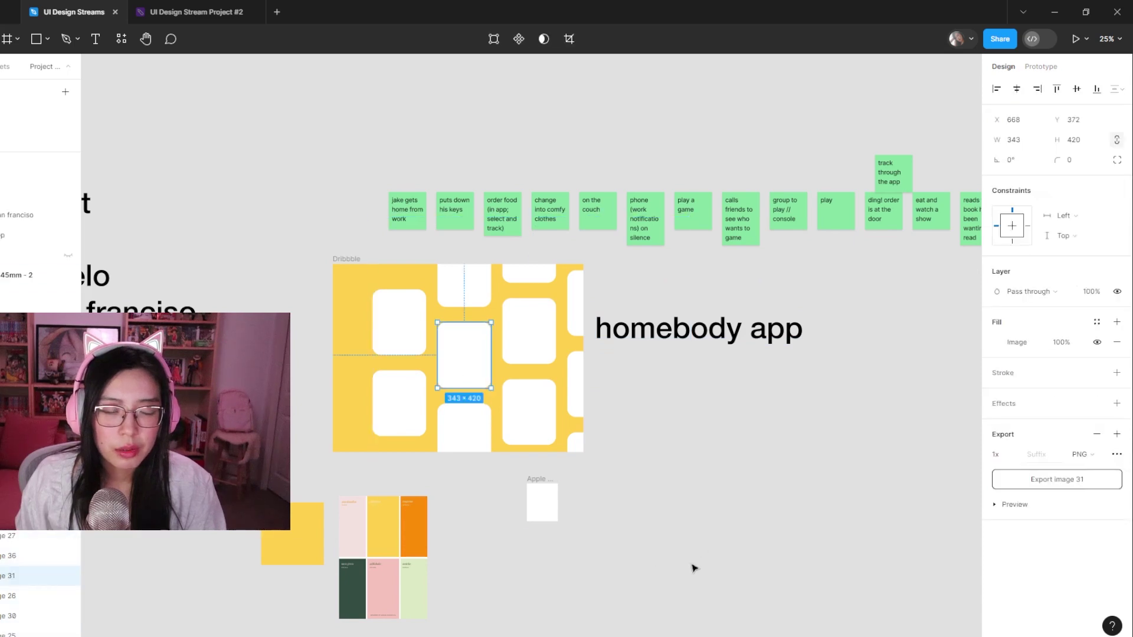
{"action": "left_click", "coordinate": [702, 547]}
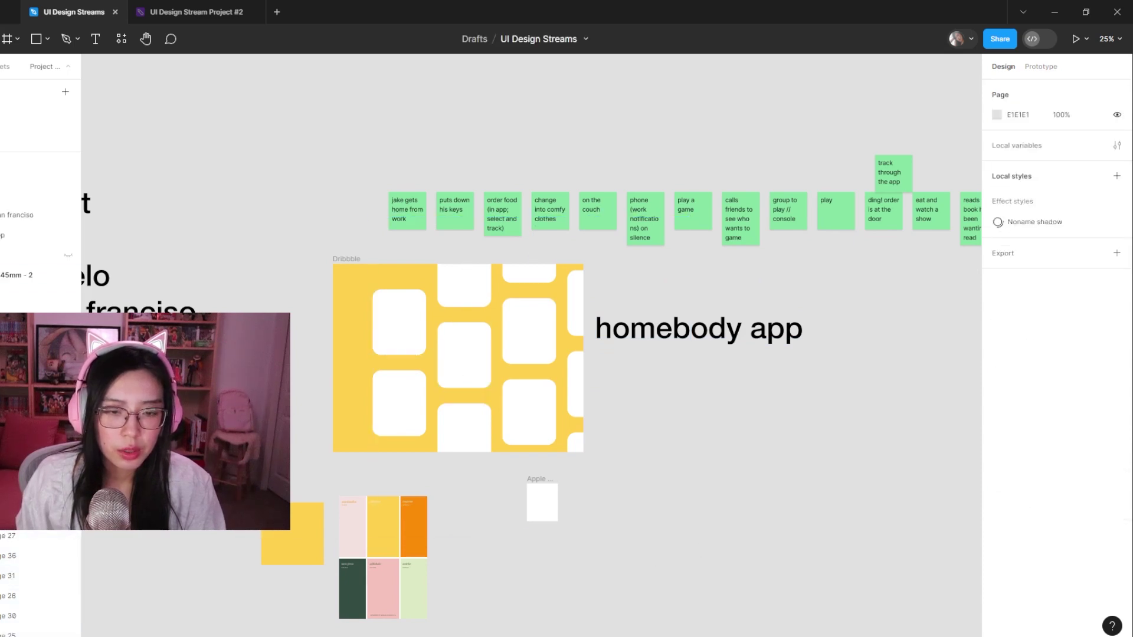
{"action": "mouse_move", "coordinate": [397, 634]}
{"action": "left_click", "coordinate": [531, 611]}
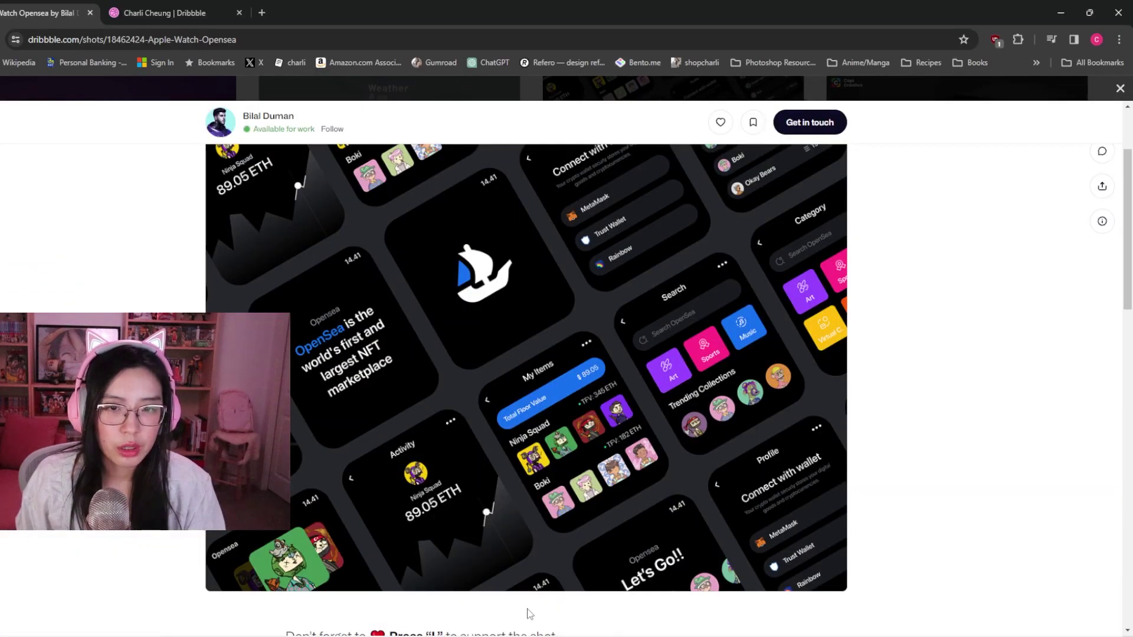
- View the designer's own Dribbble profile in the browser and return to the Figma file
{"action": "left_click", "coordinate": [171, 13]}
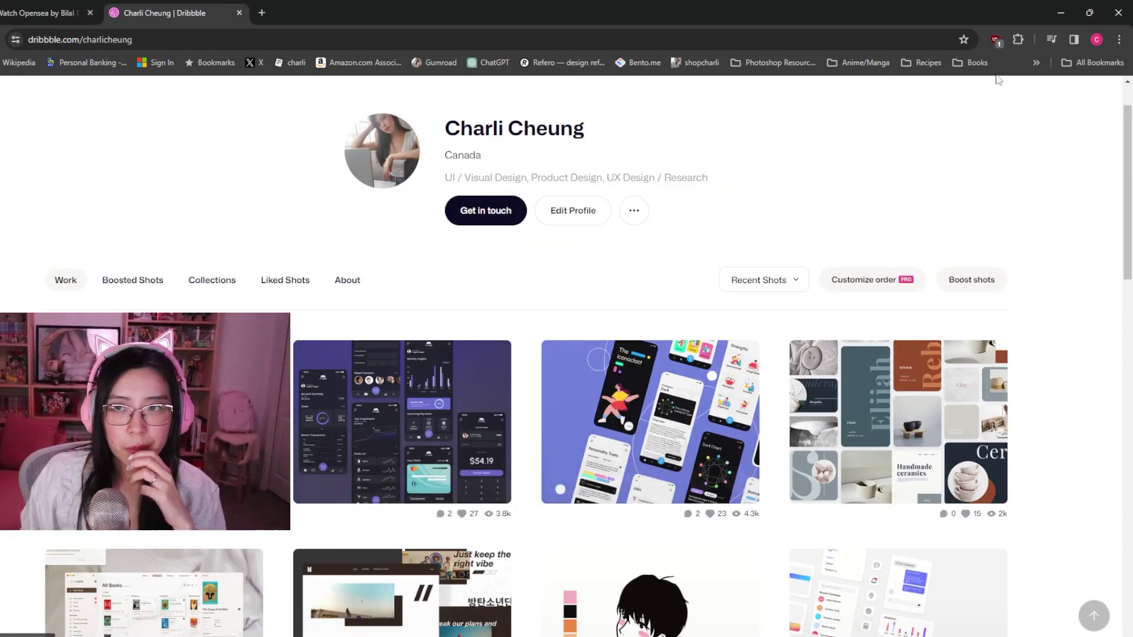
{"action": "left_click", "coordinate": [1060, 12]}
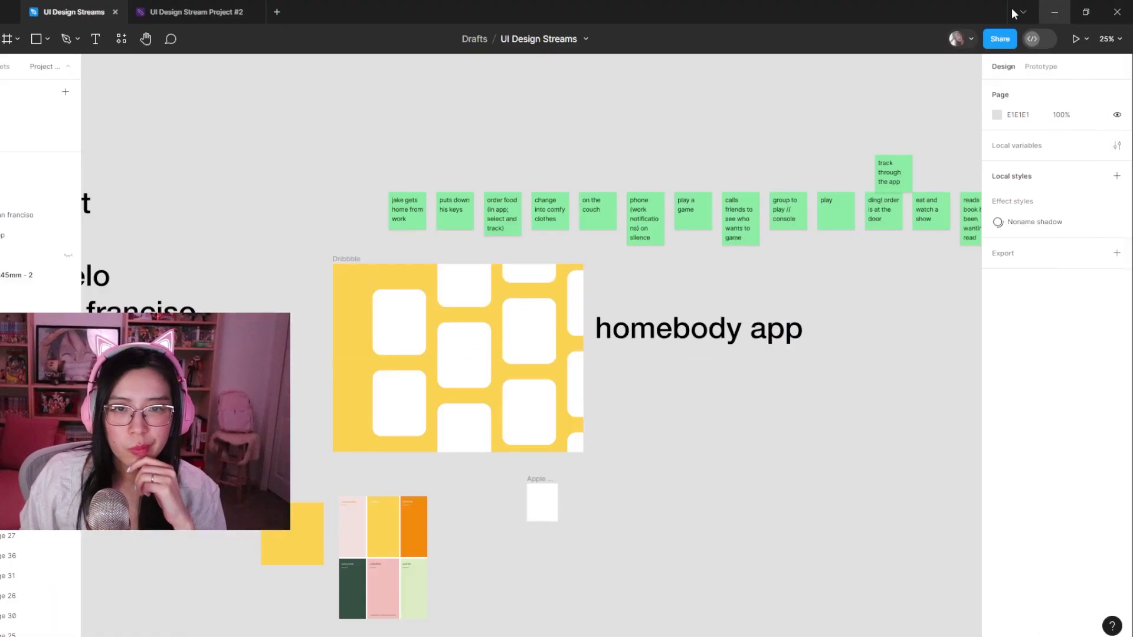
- Check the dimensions of the white watch card in the second column of the Dribbble frame
{"action": "left_click", "coordinate": [457, 360]}
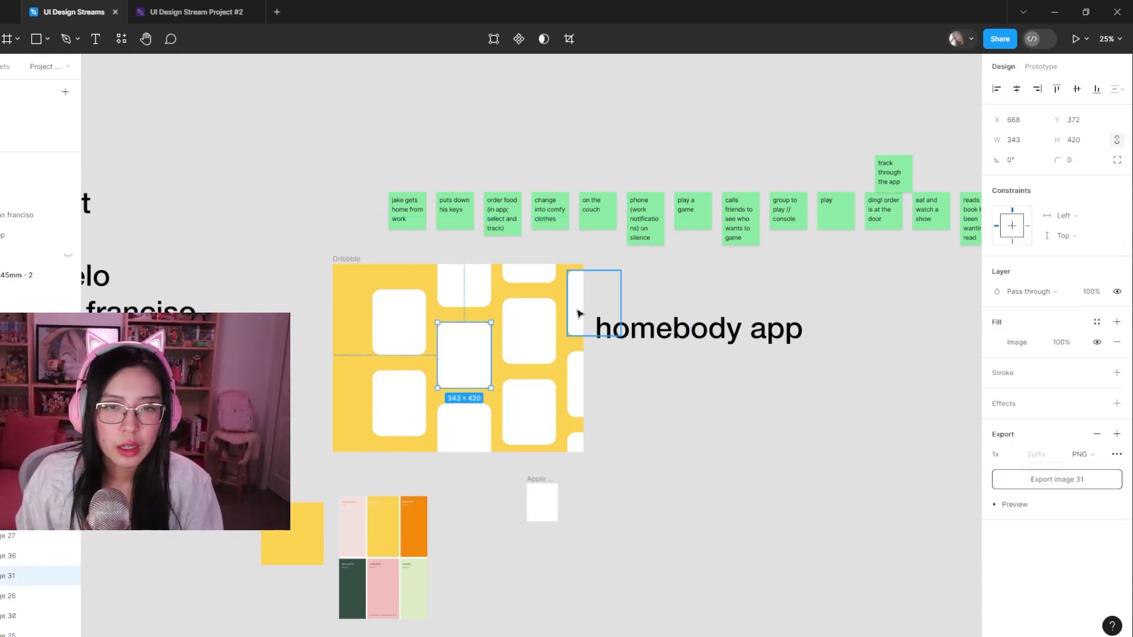
{"action": "left_click", "coordinate": [528, 257], "text": "shift"}
{"action": "left_click", "coordinate": [580, 452], "text": "shift"}
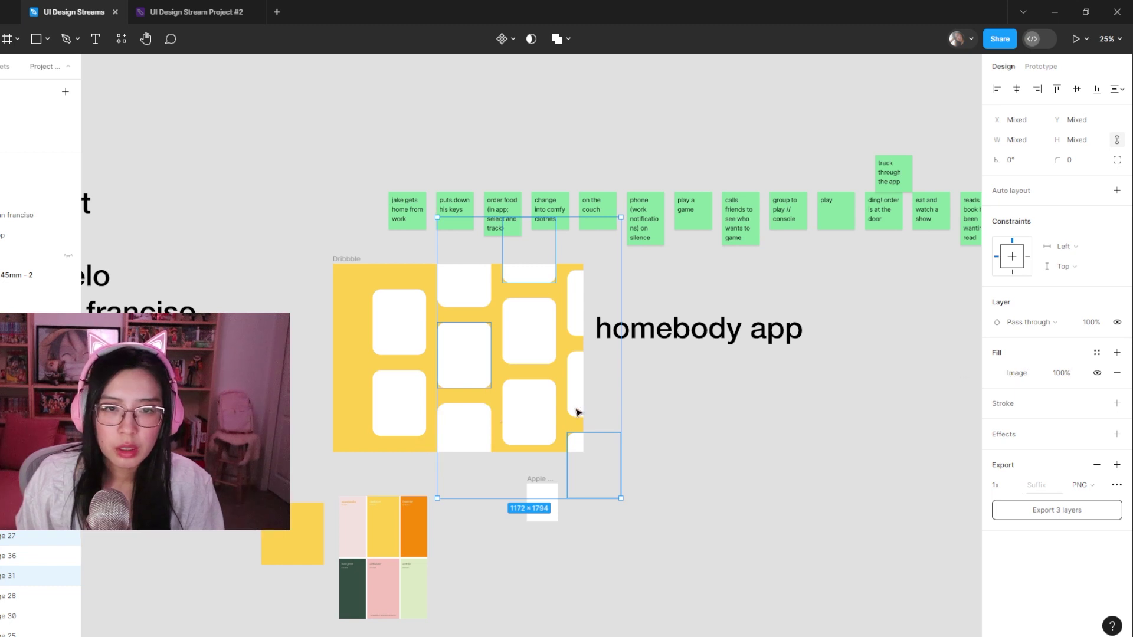
{"action": "left_click", "coordinate": [593, 565]}
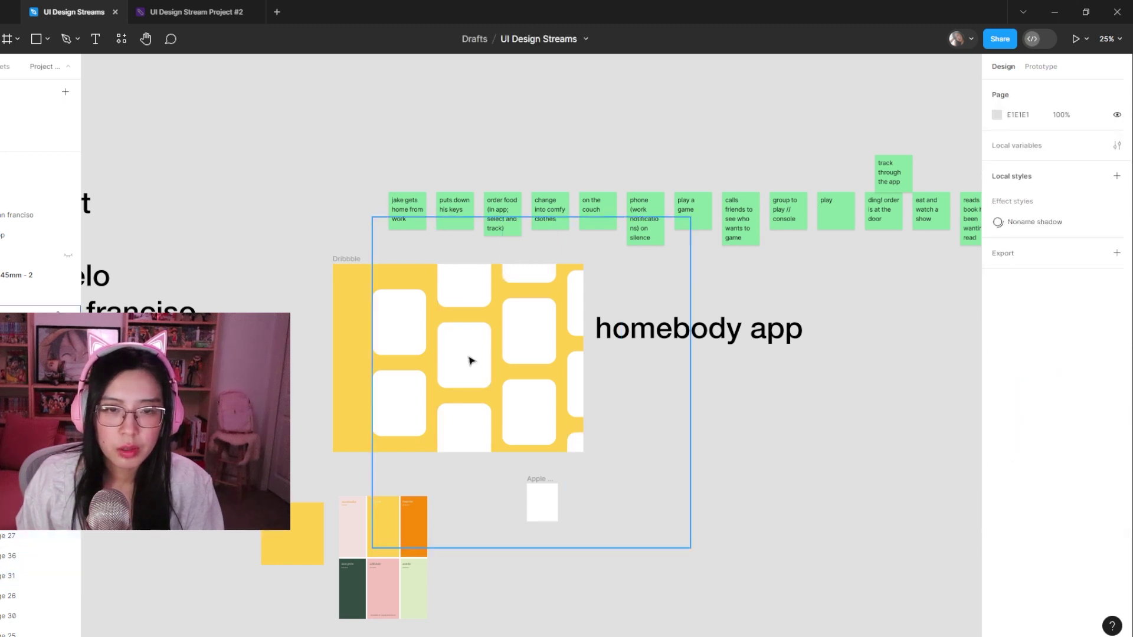
{"action": "left_click", "coordinate": [466, 354]}
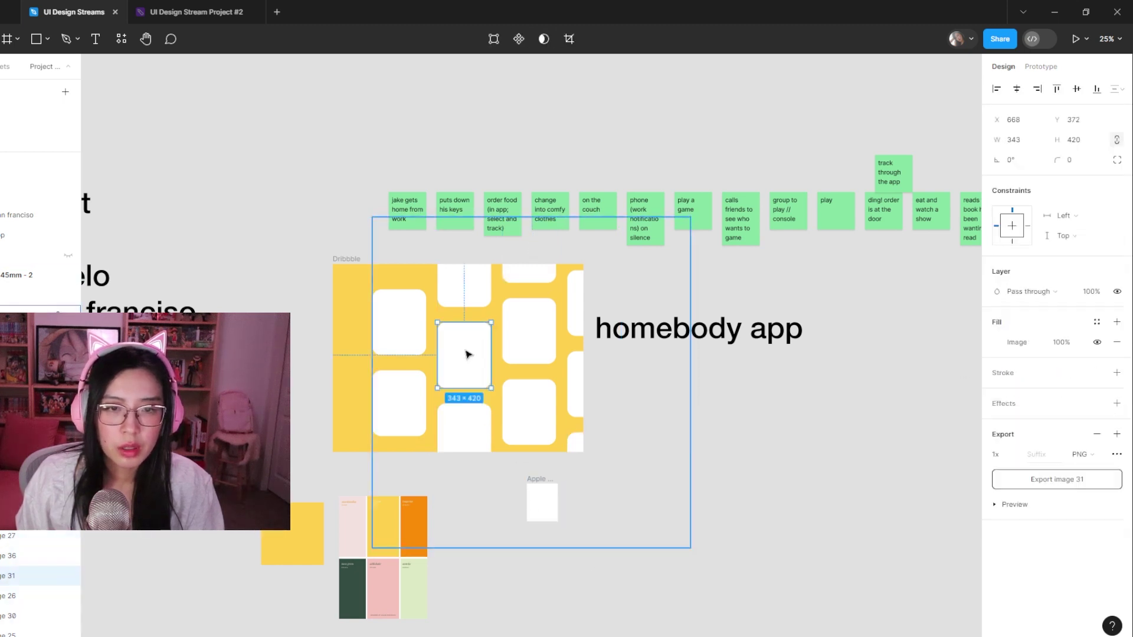
- Scale the Apple Watch frame below the Dribbble frame proportionally to a height of 420
{"action": "left_click", "coordinate": [541, 503]}
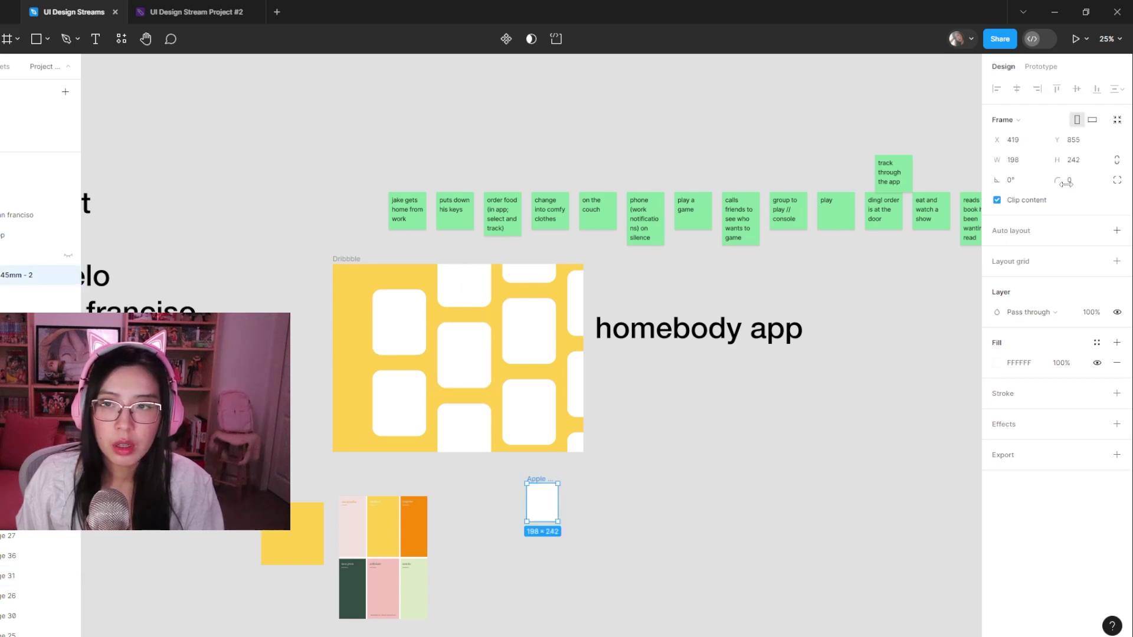
{"action": "left_click", "coordinate": [1079, 166]}
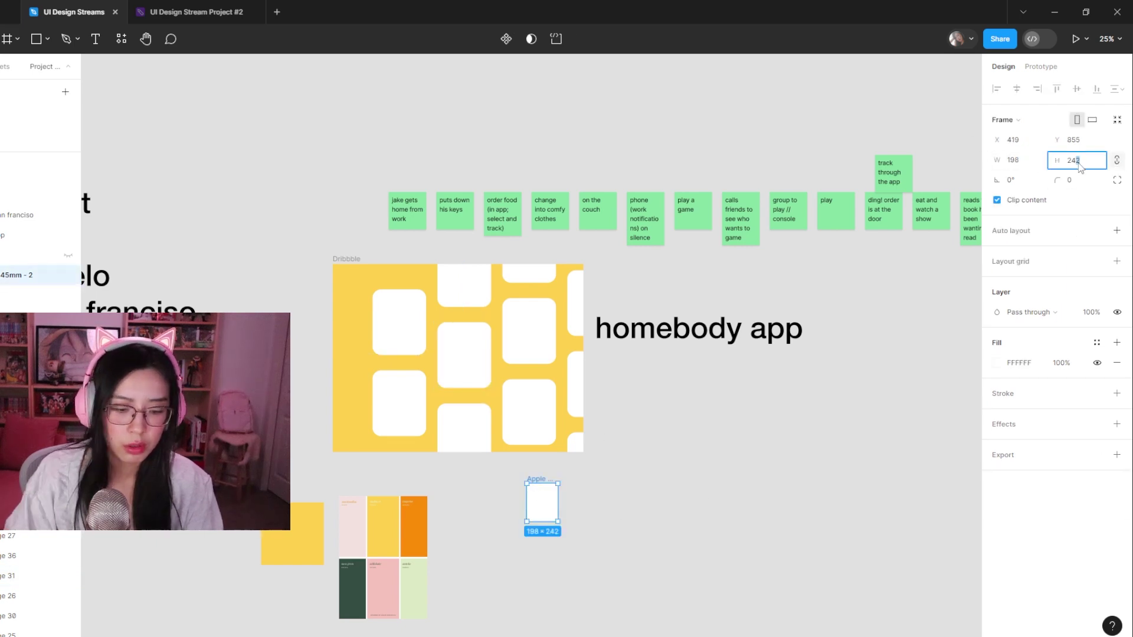
{"action": "double_click", "coordinate": [1079, 165]}
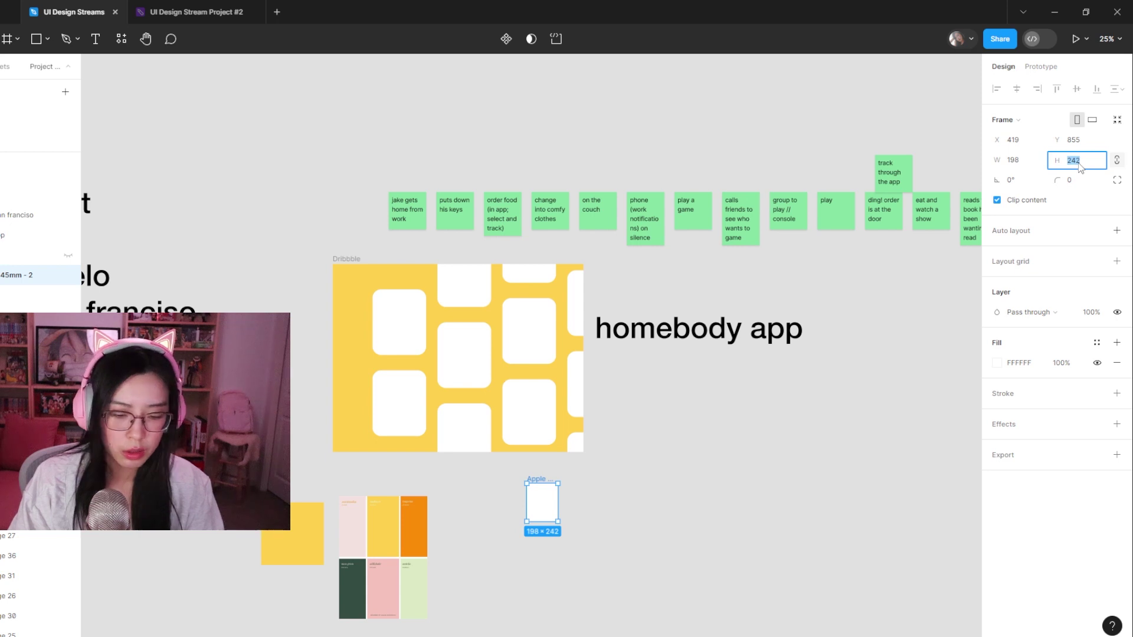
{"action": "type", "text": "420"}
{"action": "key", "text": "Return"}
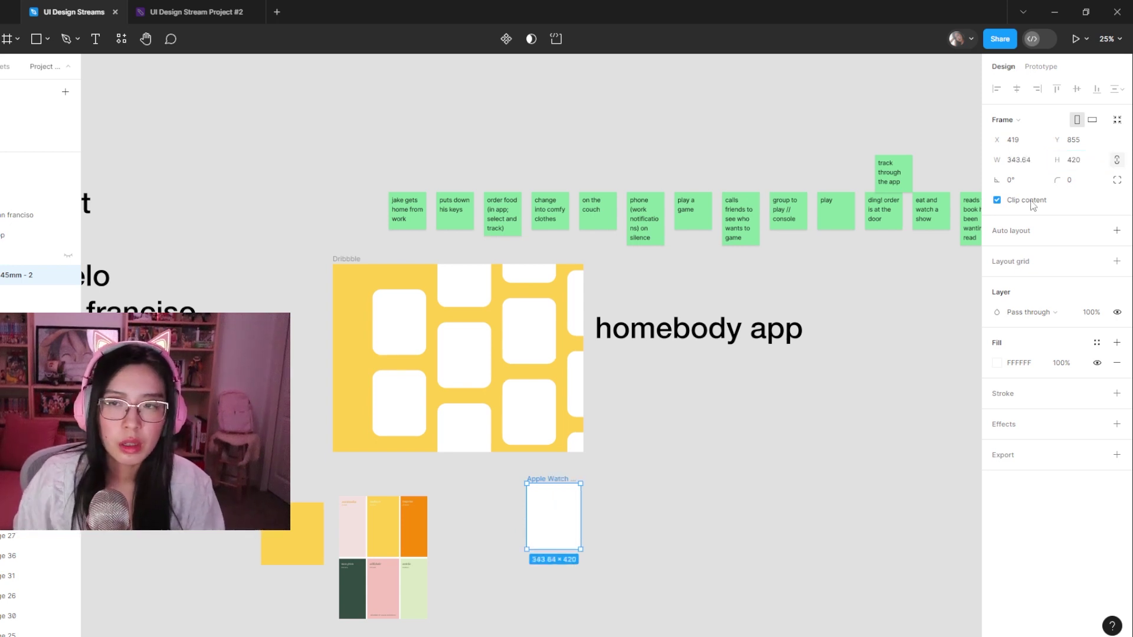
{"action": "left_click", "coordinate": [542, 352]}
{"action": "left_click", "coordinate": [664, 503]}
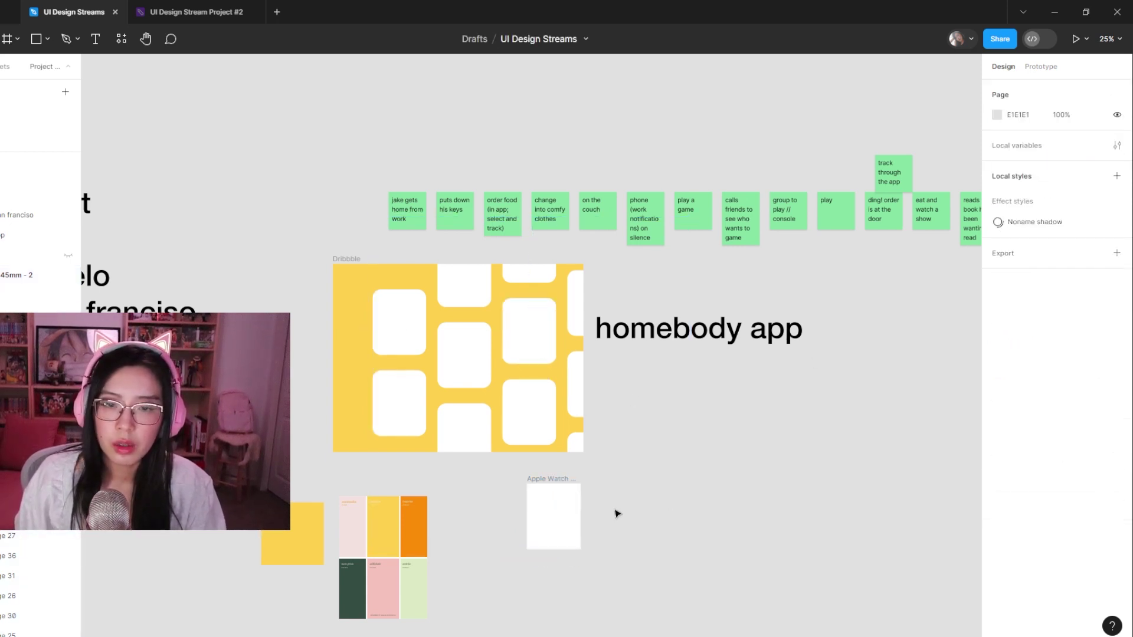
- Round the Apple Watch frame's corners, trying radii of 24 and 56 and settling on 48
{"action": "left_click", "coordinate": [549, 519]}
{"action": "left_click", "coordinate": [1084, 186]}
{"action": "type", "text": "24"}
{"action": "key", "text": "Return"}
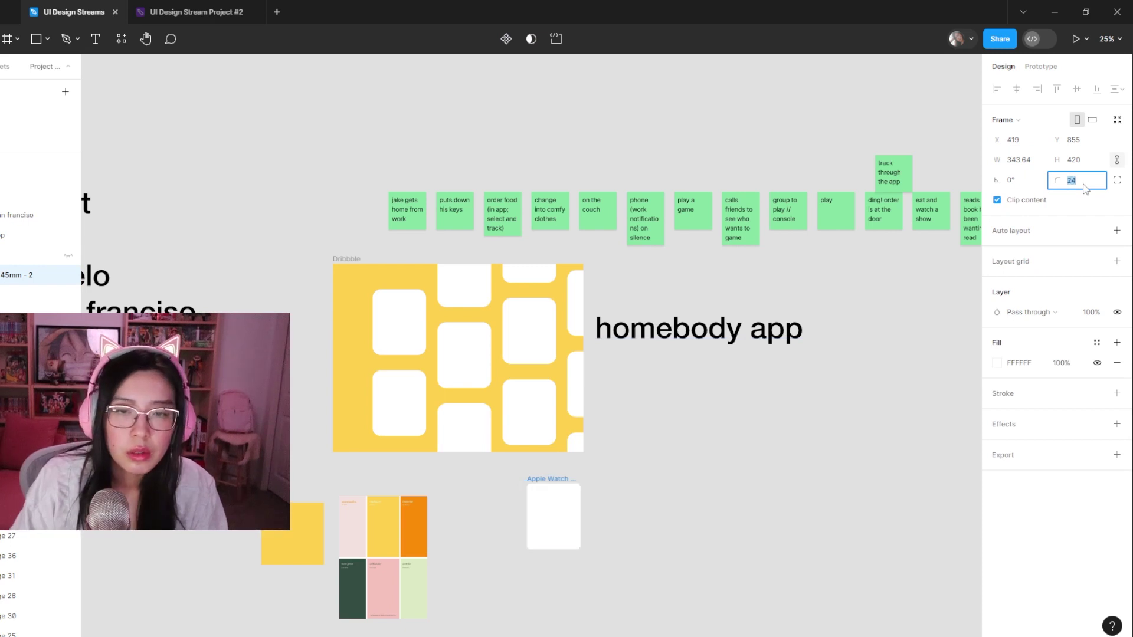
{"action": "type", "text": "56"}
{"action": "key", "text": "Return"}
{"action": "type", "text": "48"}
{"action": "key", "text": "Return"}
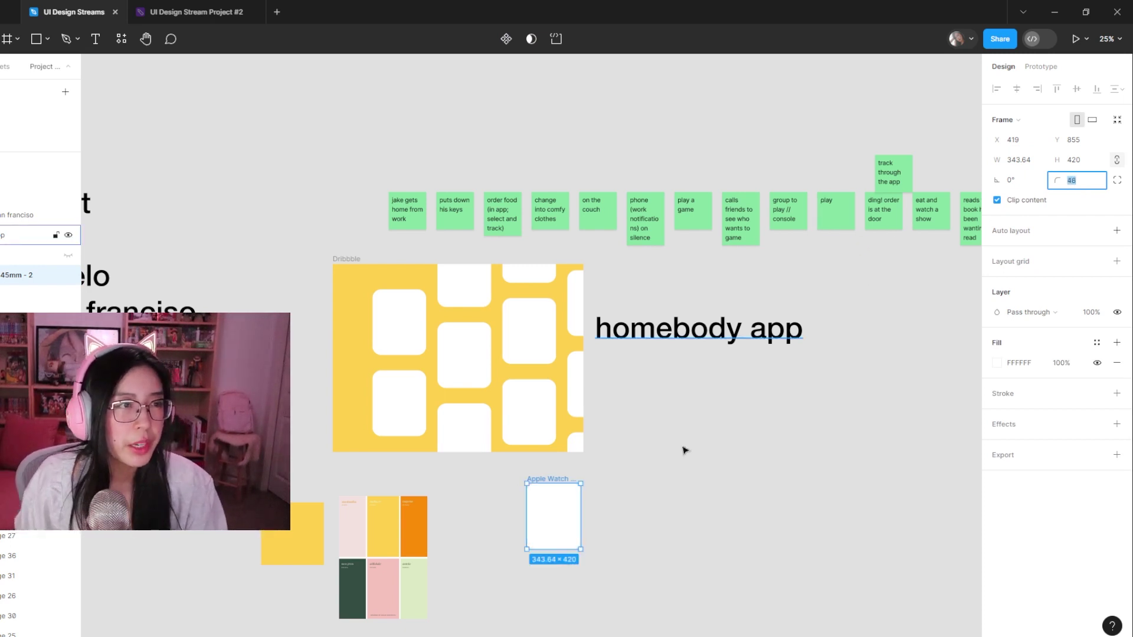
{"action": "left_click", "coordinate": [702, 475]}
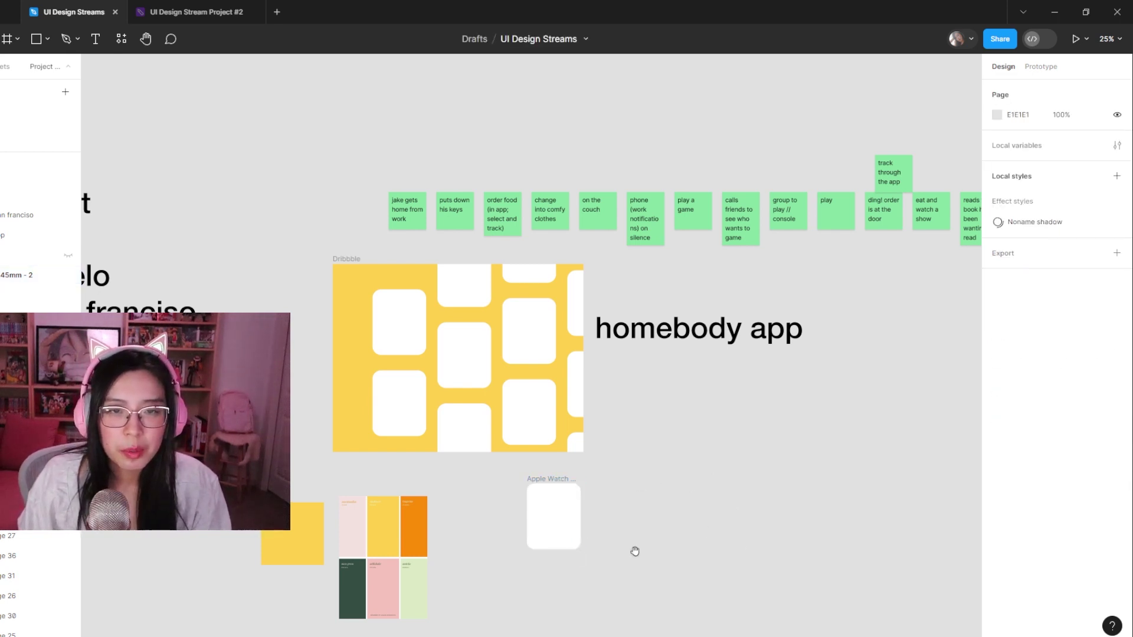
- Move the Apple Watch frame under the "homebody app" title, close beside the lower part of the Dribbble frame
{"action": "scroll", "coordinate": [592, 481], "scroll_direction": "up", "scroll_amount": 5}
{"action": "scroll", "coordinate": [596, 493], "scroll_direction": "up", "scroll_amount": 3}
{"action": "left_click", "coordinate": [563, 490]}
{"action": "left_click_drag", "start_coordinate": [564, 490], "coordinate": [708, 270]}
{"action": "scroll", "coordinate": [809, 546], "scroll_direction": "up", "scroll_amount": 3}
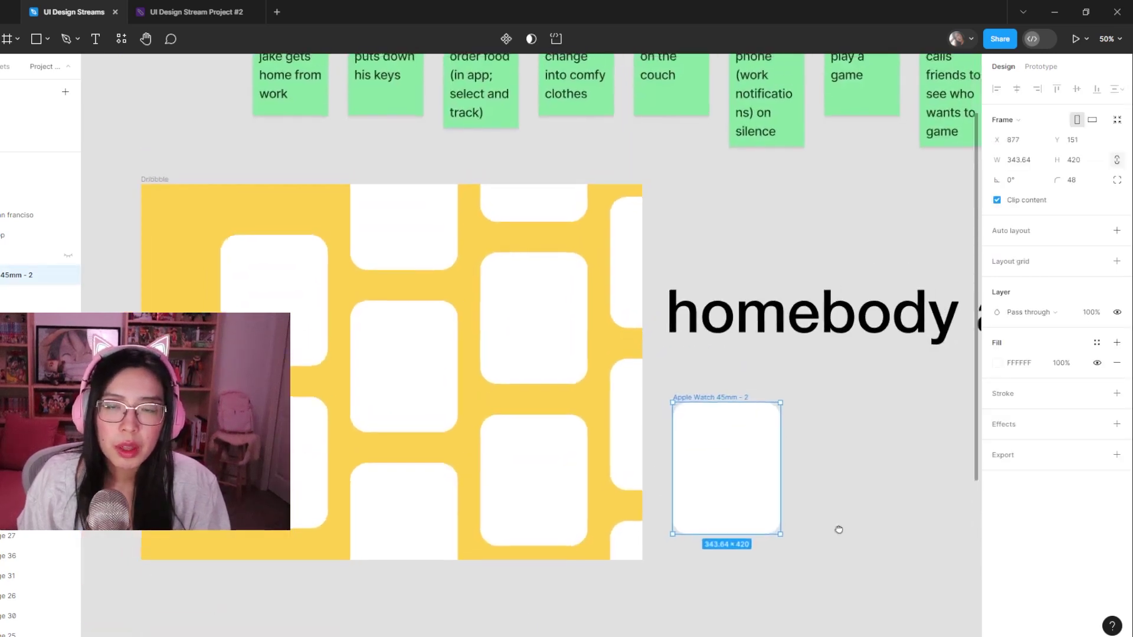
{"action": "scroll", "coordinate": [682, 498], "scroll_direction": "right", "scroll_amount": 2}
{"action": "left_click_drag", "start_coordinate": [683, 498], "coordinate": [661, 528]}
{"action": "left_click", "coordinate": [731, 543]}
{"action": "left_click", "coordinate": [756, 490]}
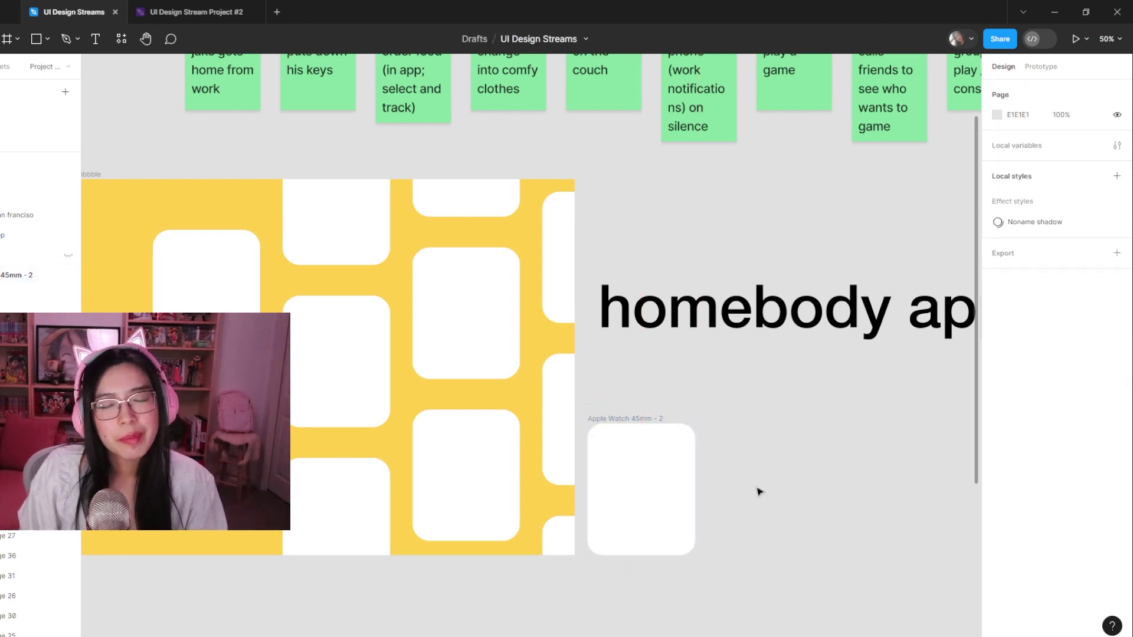
{"action": "scroll", "coordinate": [762, 518], "scroll_direction": "left", "scroll_amount": 2}
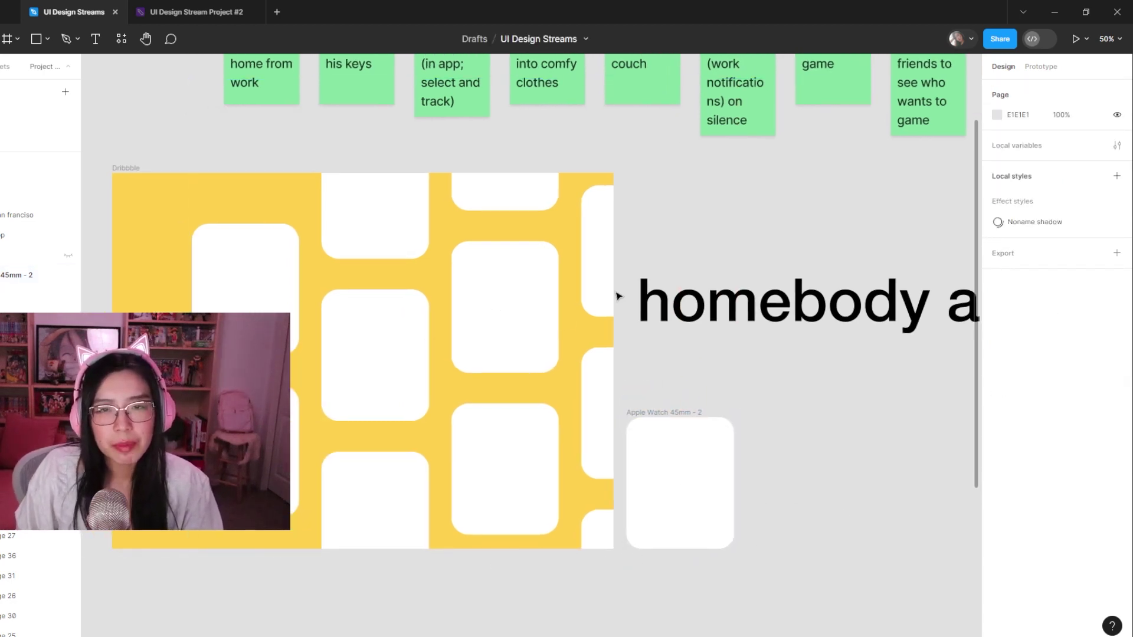
- Switch to Chrome and look through the shots on the designer's own Dribbble profile for layout references
{"action": "mouse_move", "coordinate": [407, 634]}
{"action": "left_click", "coordinate": [492, 624]}
{"action": "scroll", "coordinate": [525, 443], "scroll_direction": "down", "scroll_amount": 6}
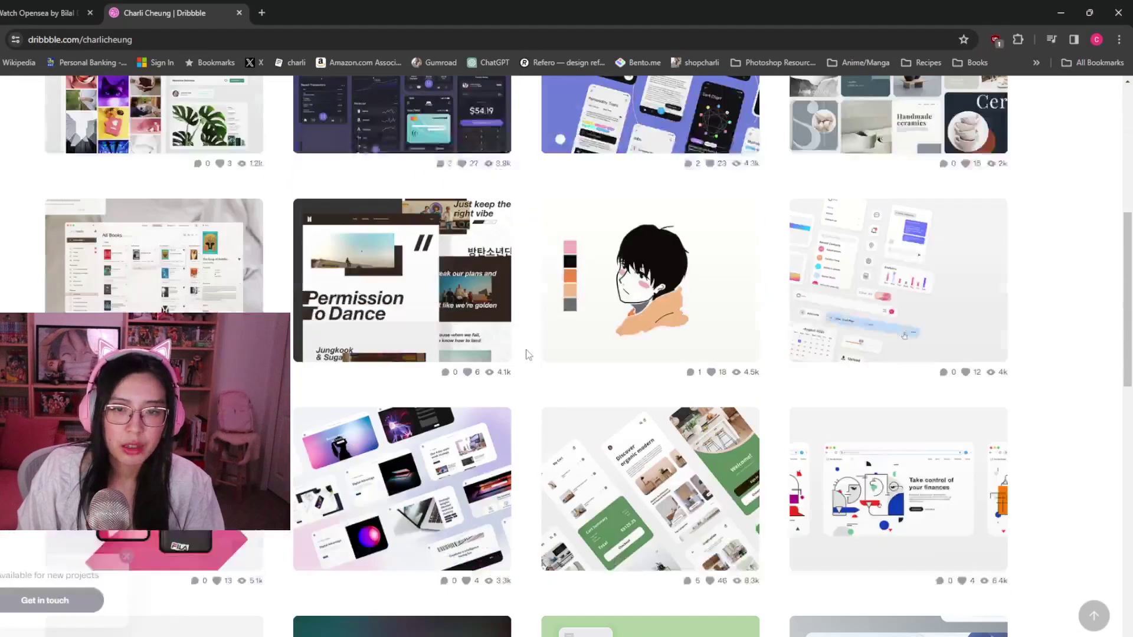
{"action": "scroll", "coordinate": [539, 351], "scroll_direction": "up", "scroll_amount": 6}
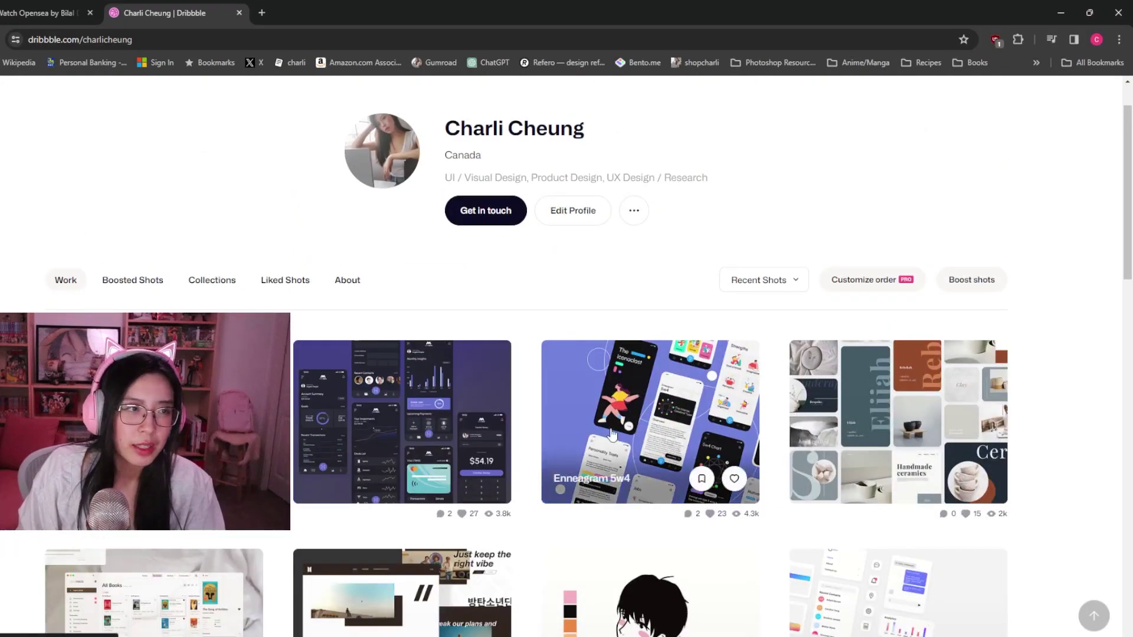
{"action": "scroll", "coordinate": [612, 435], "scroll_direction": "down", "scroll_amount": 2}
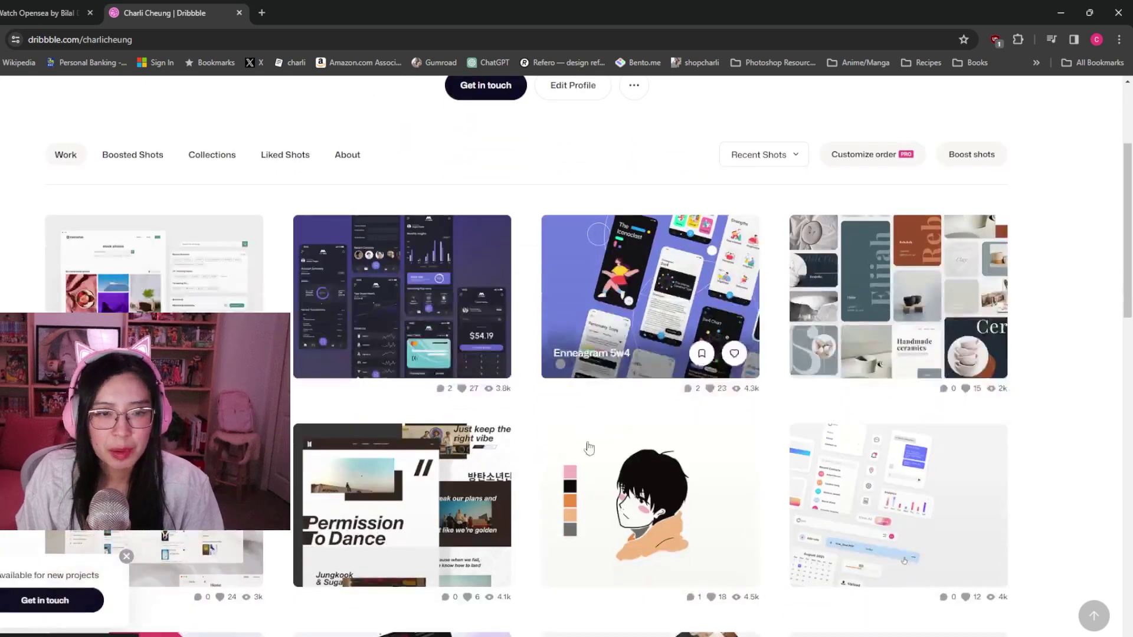
{"action": "scroll", "coordinate": [612, 435], "scroll_direction": "up", "scroll_amount": 4}
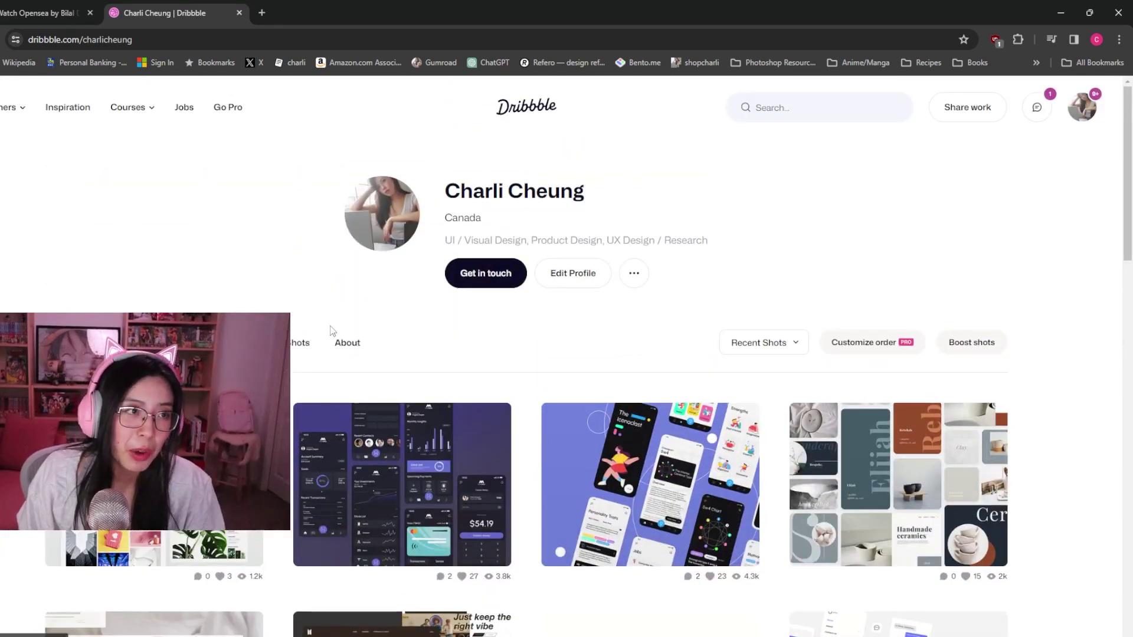
{"action": "left_click", "coordinate": [1060, 13]}
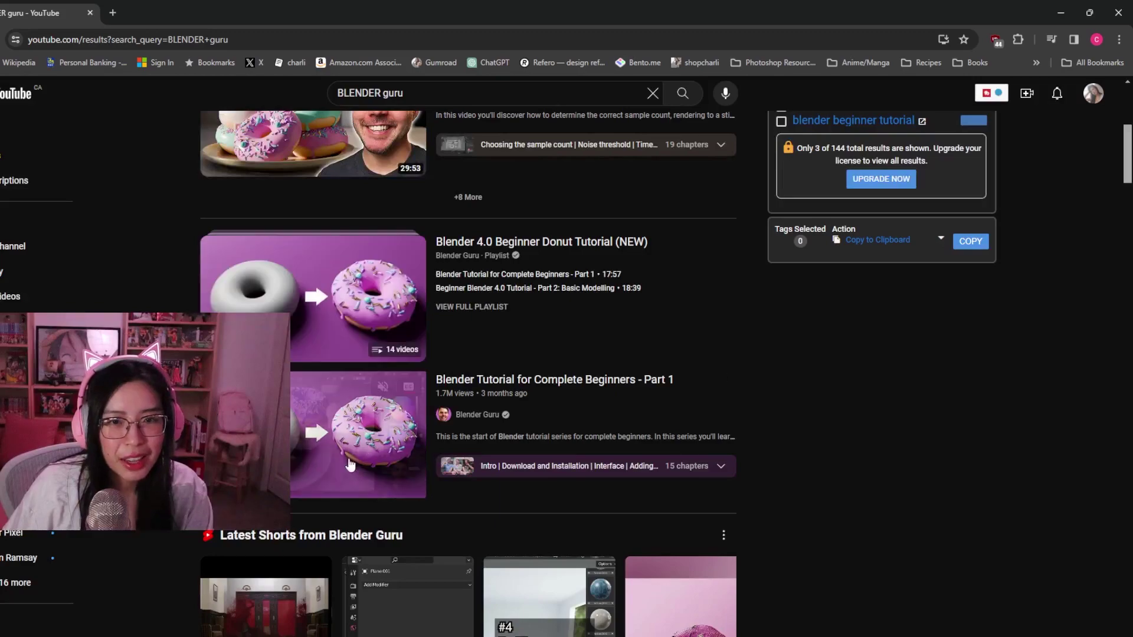
- Browse the YouTube search results for "BLENDER guru" and return to the Figma file
{"action": "scroll", "coordinate": [320, 459], "scroll_direction": "down", "scroll_amount": 8}
{"action": "scroll", "coordinate": [321, 396], "scroll_direction": "down", "scroll_amount": 6}
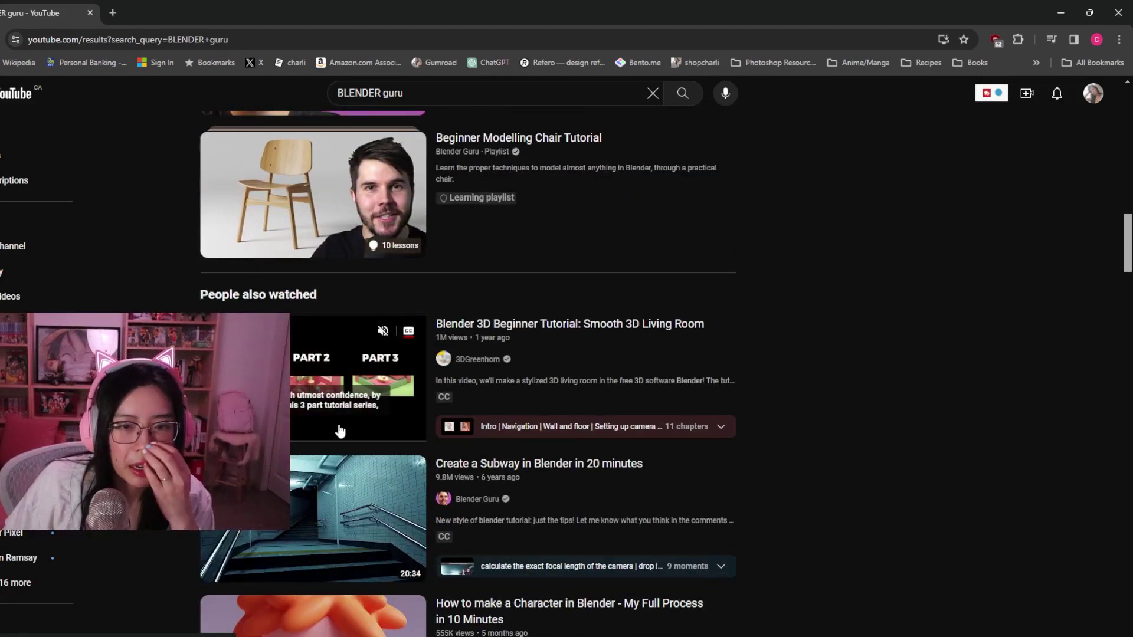
{"action": "scroll", "coordinate": [342, 429], "scroll_direction": "down", "scroll_amount": 14}
{"action": "scroll", "coordinate": [346, 434], "scroll_direction": "down", "scroll_amount": 20}
{"action": "scroll", "coordinate": [346, 434], "scroll_direction": "up", "scroll_amount": 5}
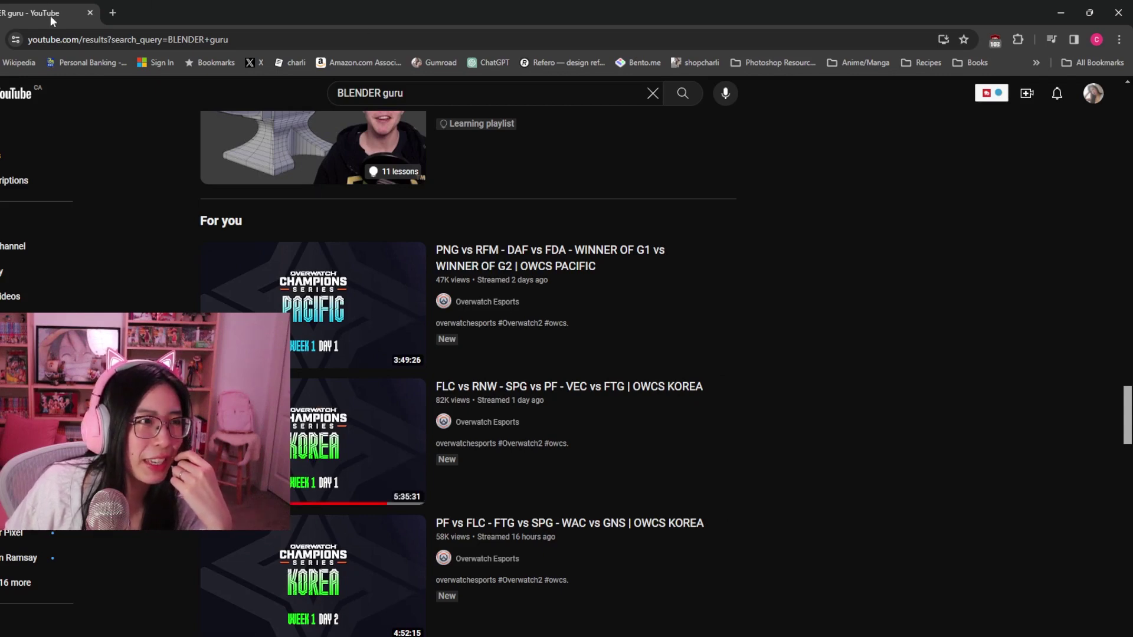
{"action": "key", "text": "alt+Tab"}
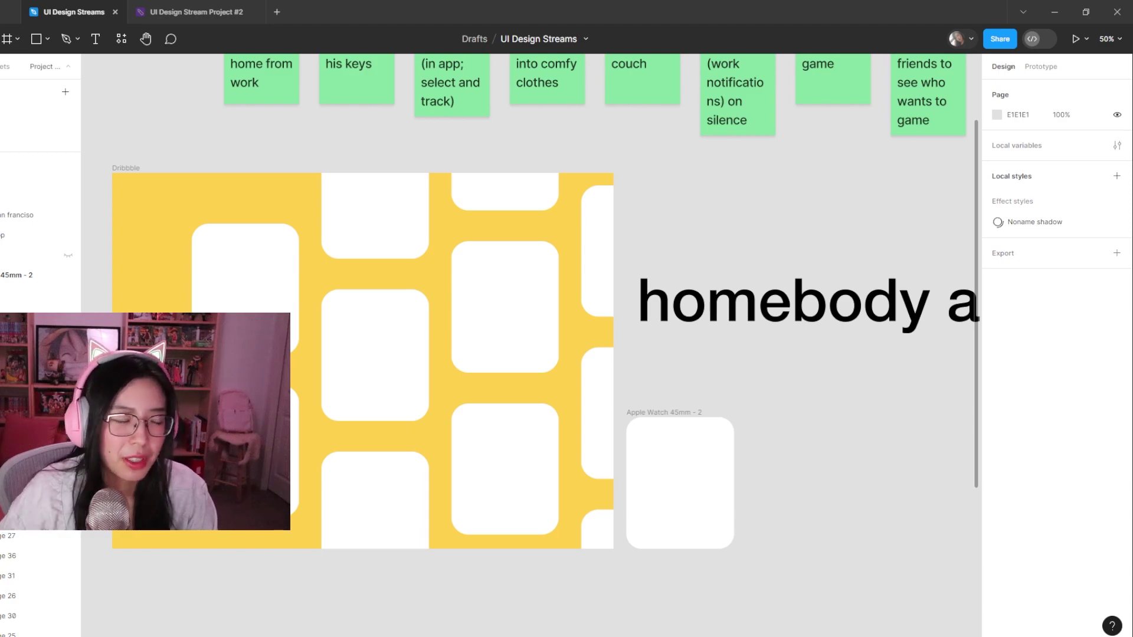
- Switch to the YouTube "blender sushi" results, open "Blender Beginner Sushi Tutorial | Polygon Runway" and skip past its intro
{"action": "key", "text": "alt+Tab"}
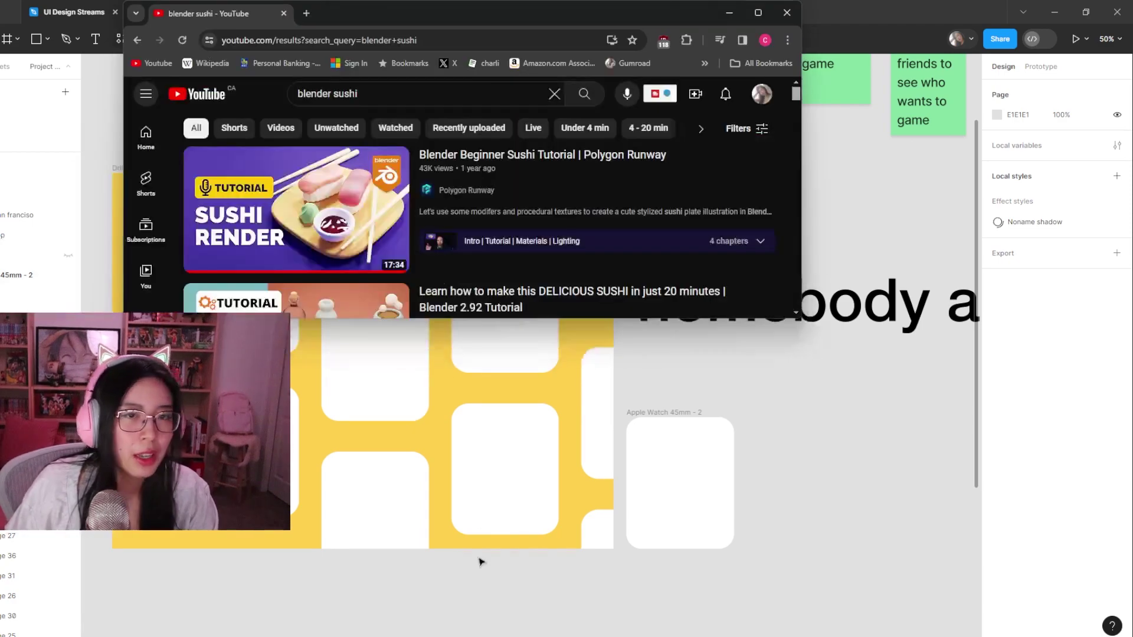
{"action": "double_click", "coordinate": [451, 17]}
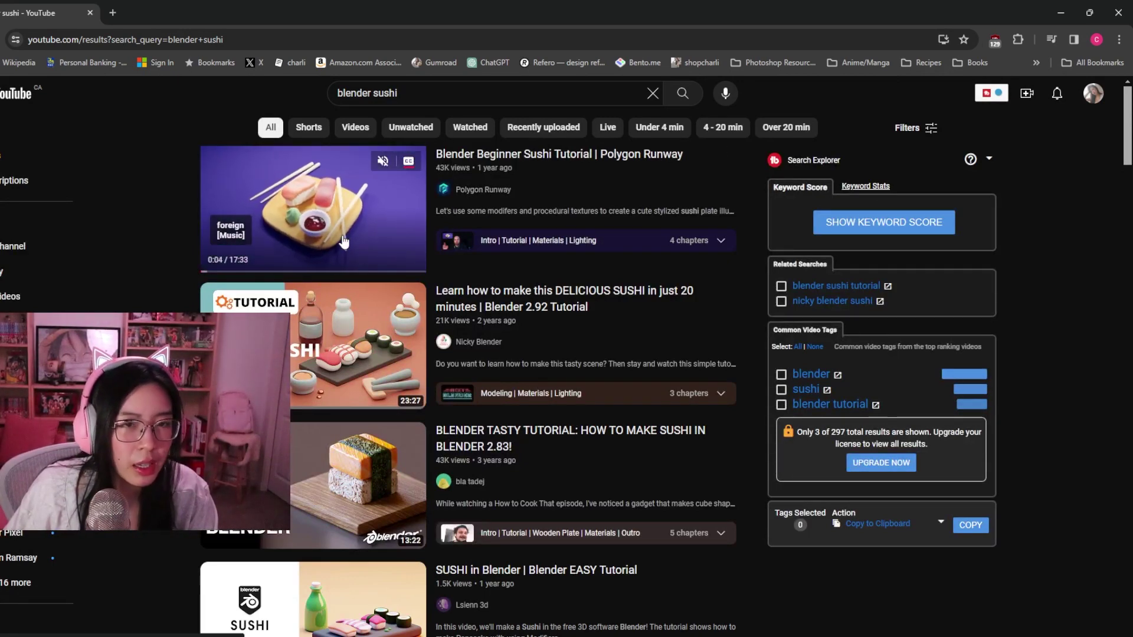
{"action": "left_click", "coordinate": [344, 242]}
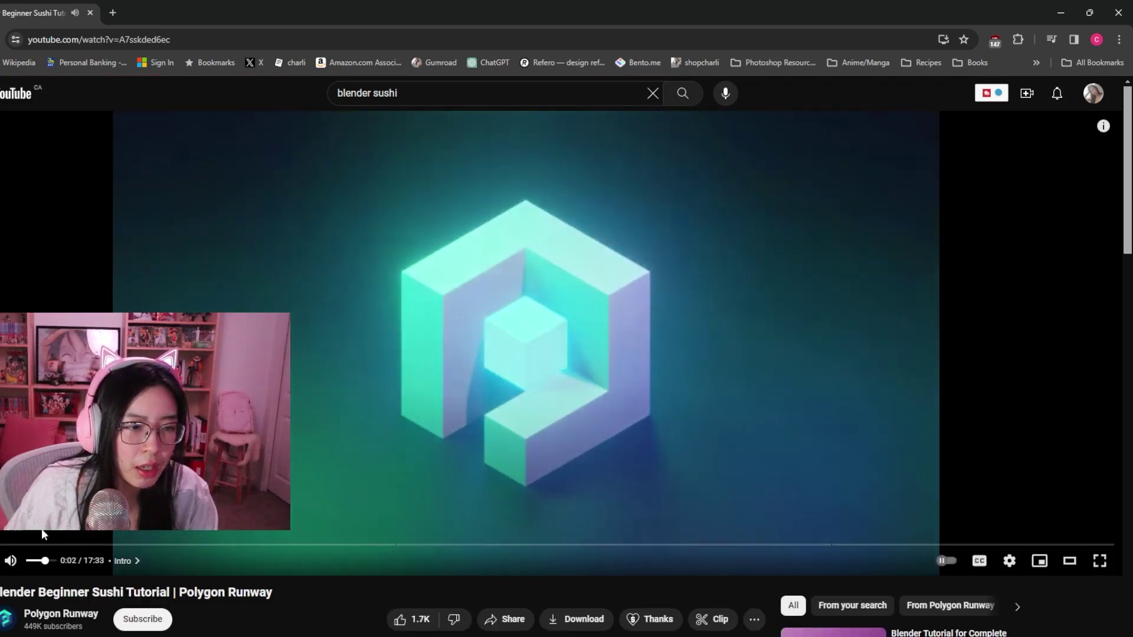
{"action": "left_click", "coordinate": [89, 544]}
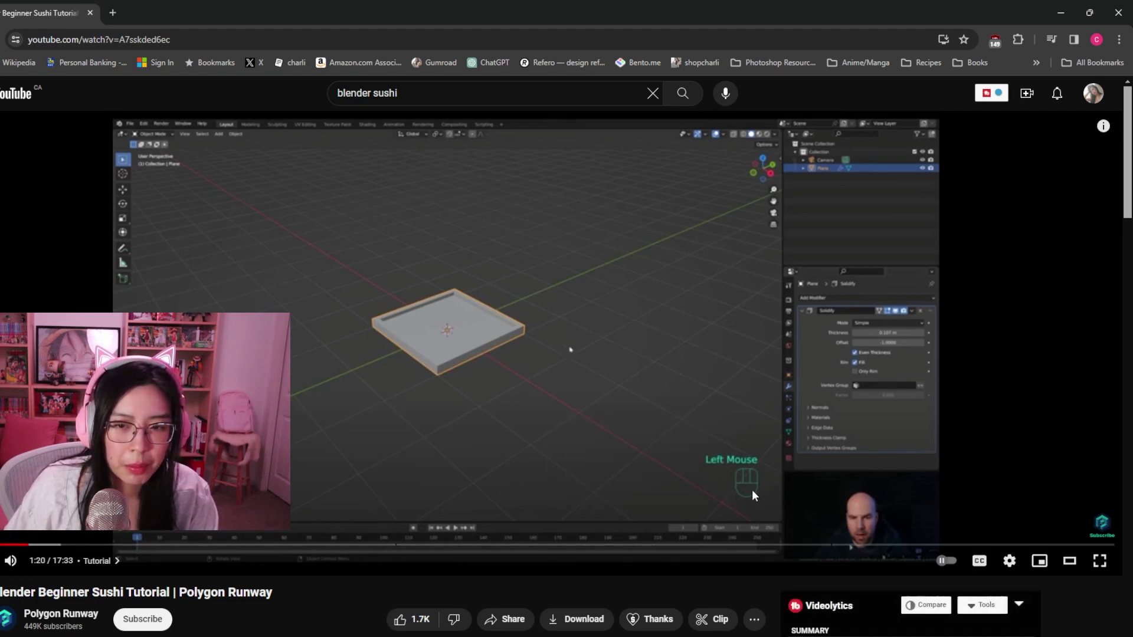
- Skim the sushi tutorial's modelling and materials sections, then close the video and return to the Figma file
{"action": "left_click_drag", "start_coordinate": [248, 553], "coordinate": [361, 548]}
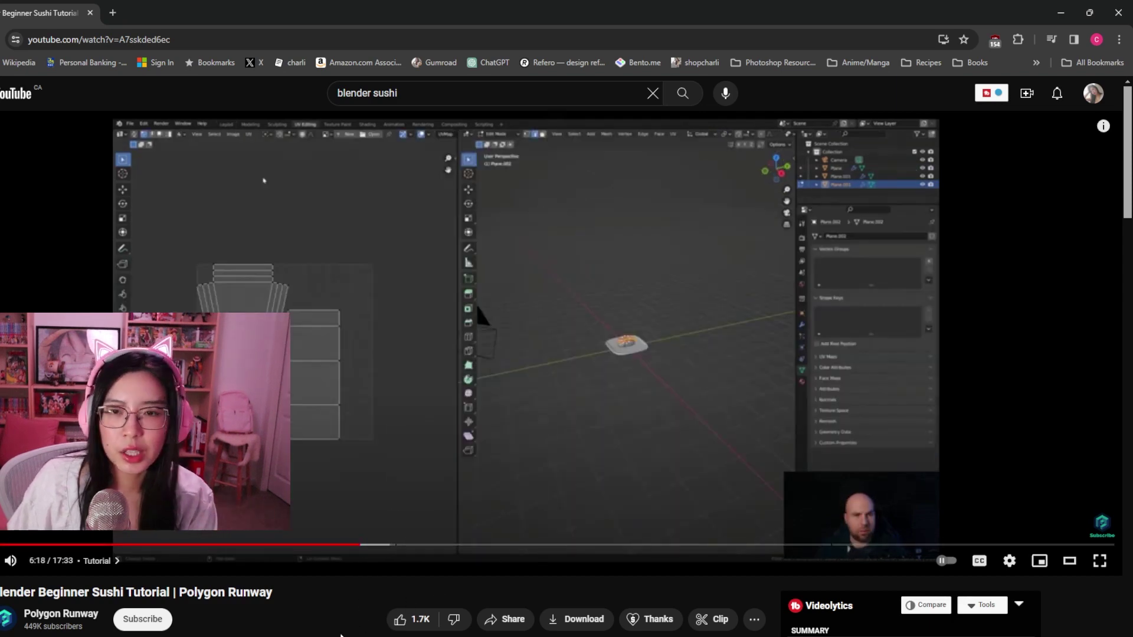
{"action": "scroll", "coordinate": [318, 614], "scroll_direction": "down", "scroll_amount": 1}
{"action": "scroll", "coordinate": [277, 587], "scroll_direction": "up", "scroll_amount": 1}
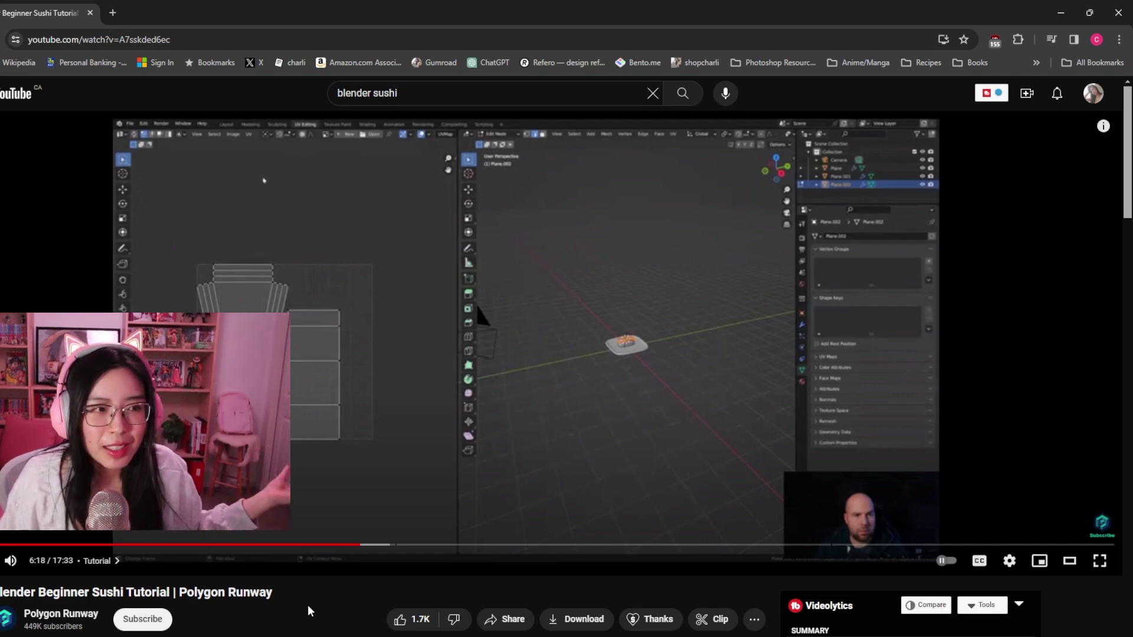
{"action": "left_click", "coordinate": [396, 544]}
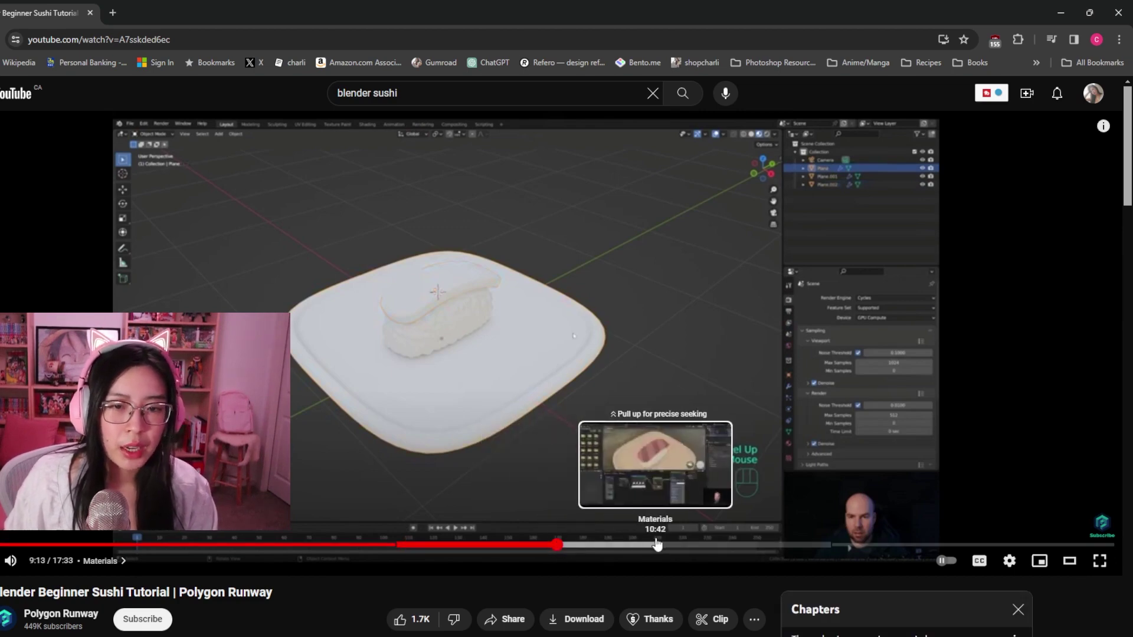
{"action": "left_click", "coordinate": [683, 544]}
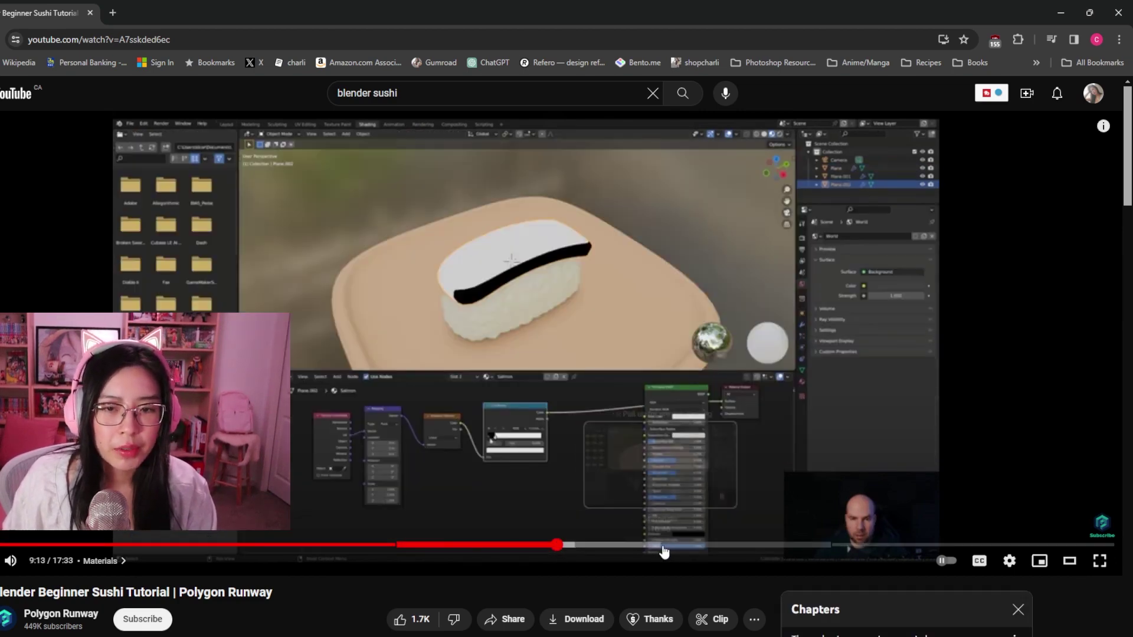
{"action": "left_click", "coordinate": [767, 544]}
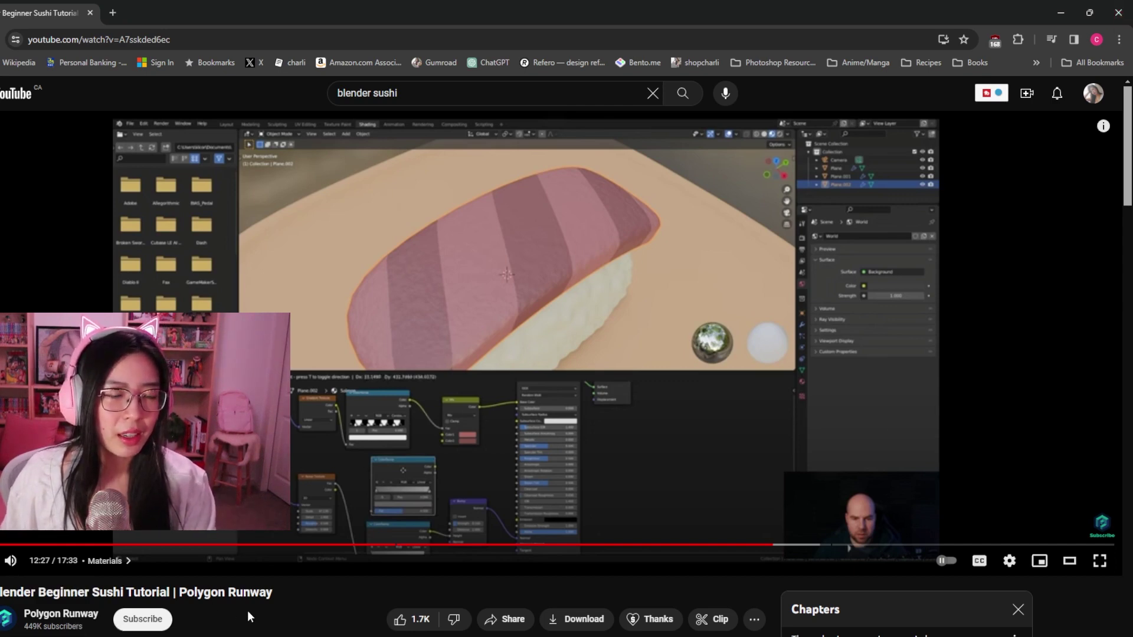
{"action": "left_click", "coordinate": [1123, 23]}
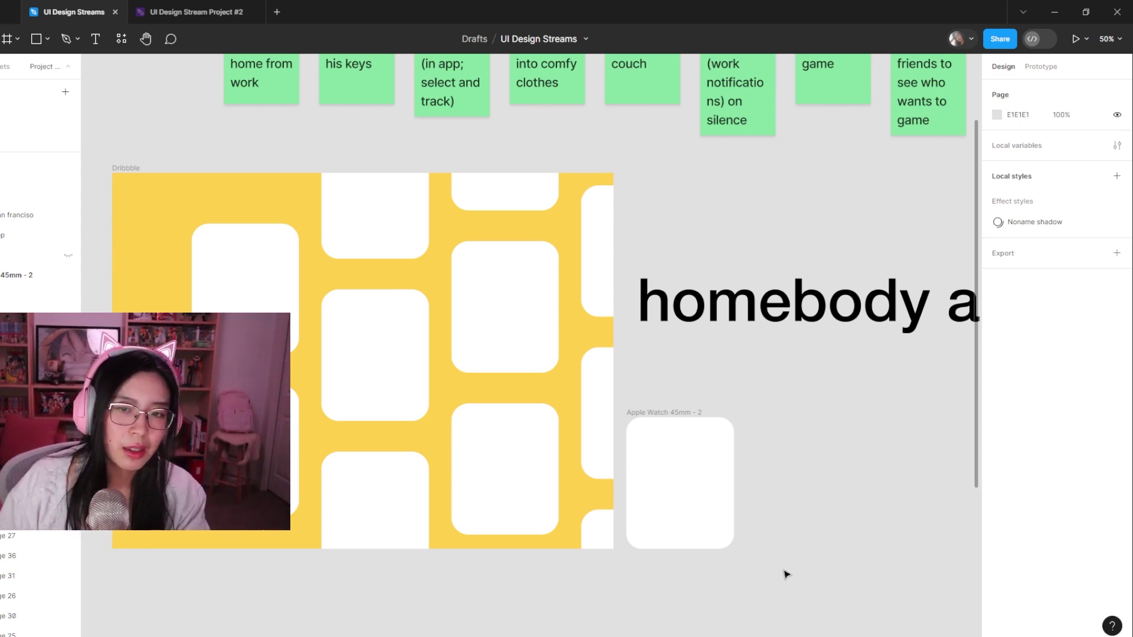
- Reposition the Apple Watch 45mm - 2 frame beside the Dribbble frame, below the "homebody app" title
{"action": "left_click", "coordinate": [678, 480]}
{"action": "left_click_drag", "start_coordinate": [720, 507], "coordinate": [724, 507]}
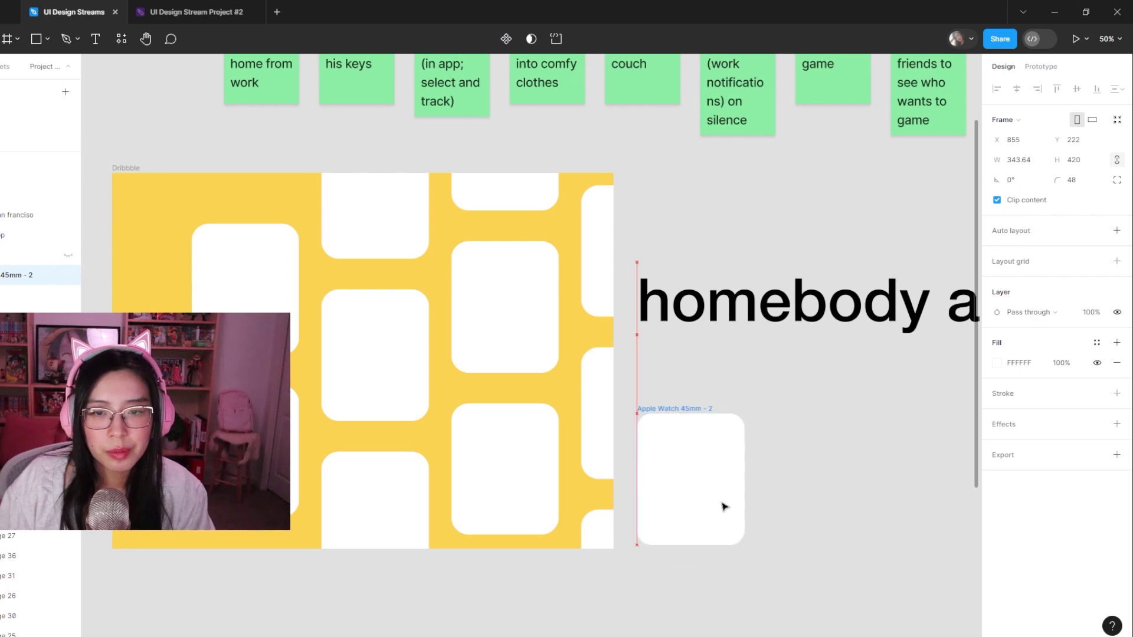
{"action": "scroll", "coordinate": [349, 450], "scroll_direction": "right", "scroll_amount": 2}
{"action": "scroll", "coordinate": [349, 450], "scroll_direction": "down", "scroll_amount": 1}
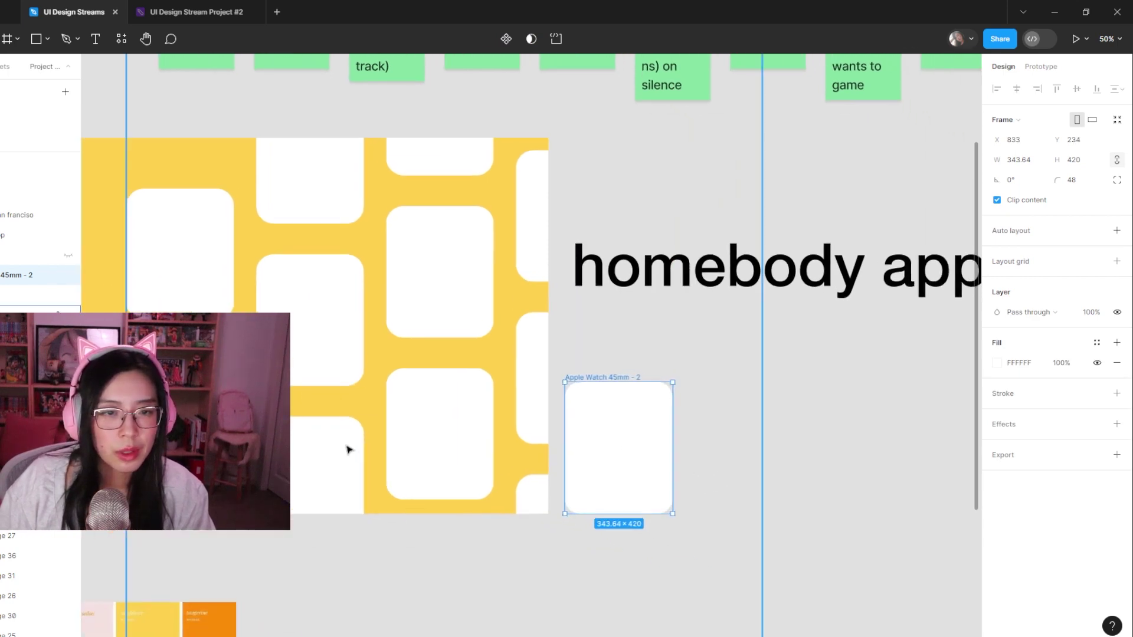
- Place a copy of the Dribbble frame's white card group on the empty canvas below the frame
{"action": "left_click", "coordinate": [349, 452]}
{"action": "scroll", "coordinate": [329, 343], "scroll_direction": "down", "scroll_amount": 5}
{"action": "left_click_drag", "start_coordinate": [331, 343], "coordinate": [531, 491]}
{"action": "scroll", "coordinate": [638, 496], "scroll_direction": "right", "scroll_amount": 3}
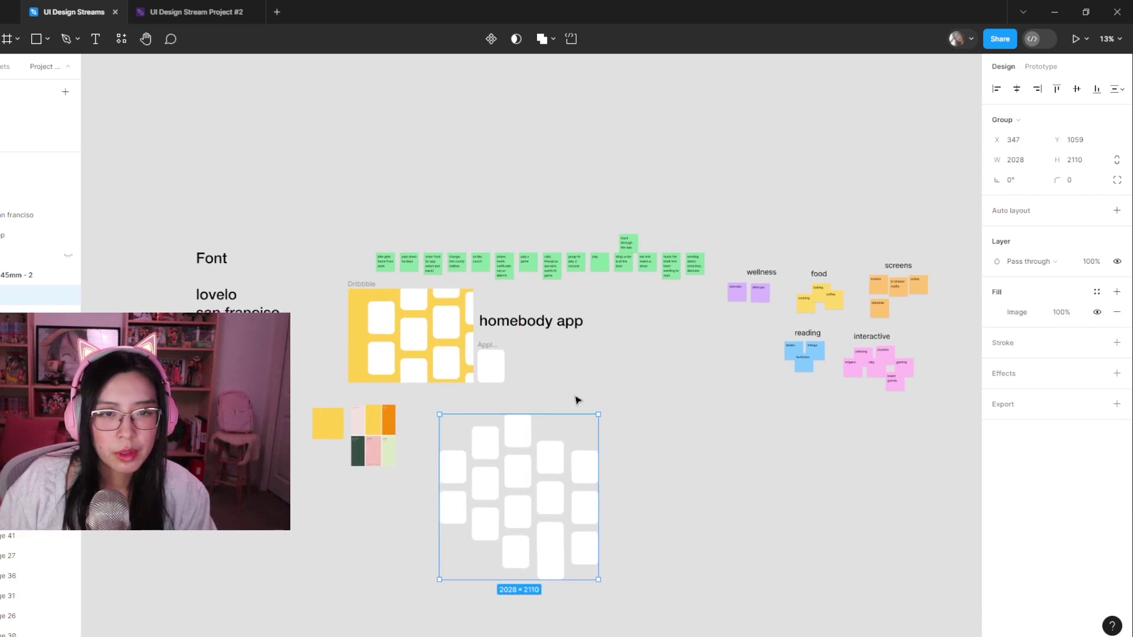
{"action": "left_click", "coordinate": [576, 397]}
- Delete the three cards in the rightmost column of the copied card group
{"action": "double_click", "coordinate": [559, 464]}
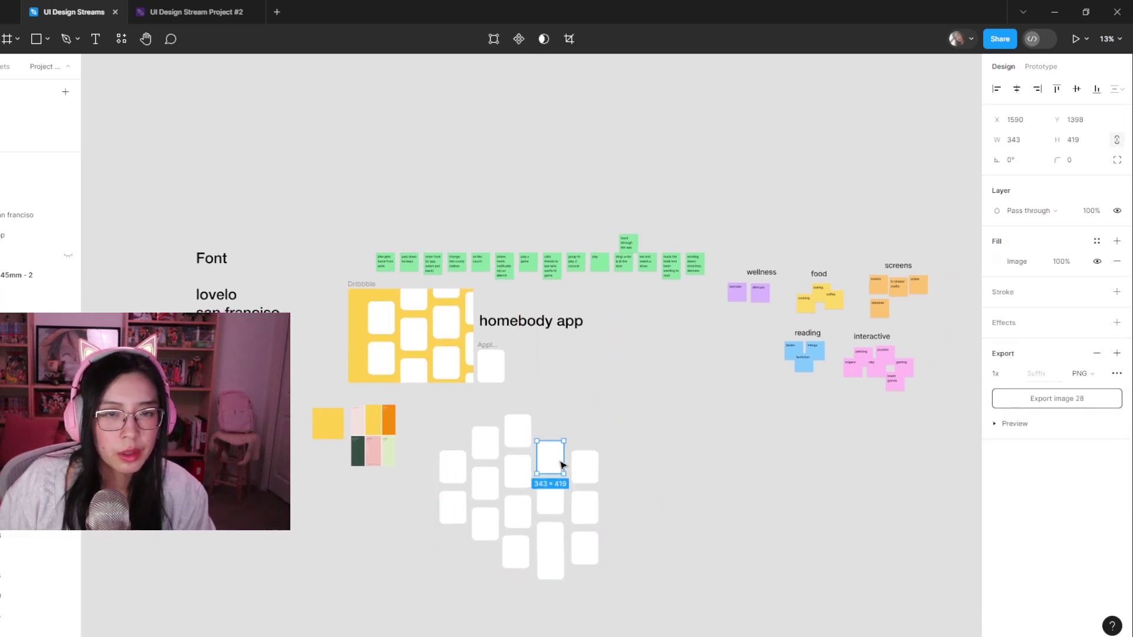
{"action": "left_click", "coordinate": [551, 508], "text": "shift"}
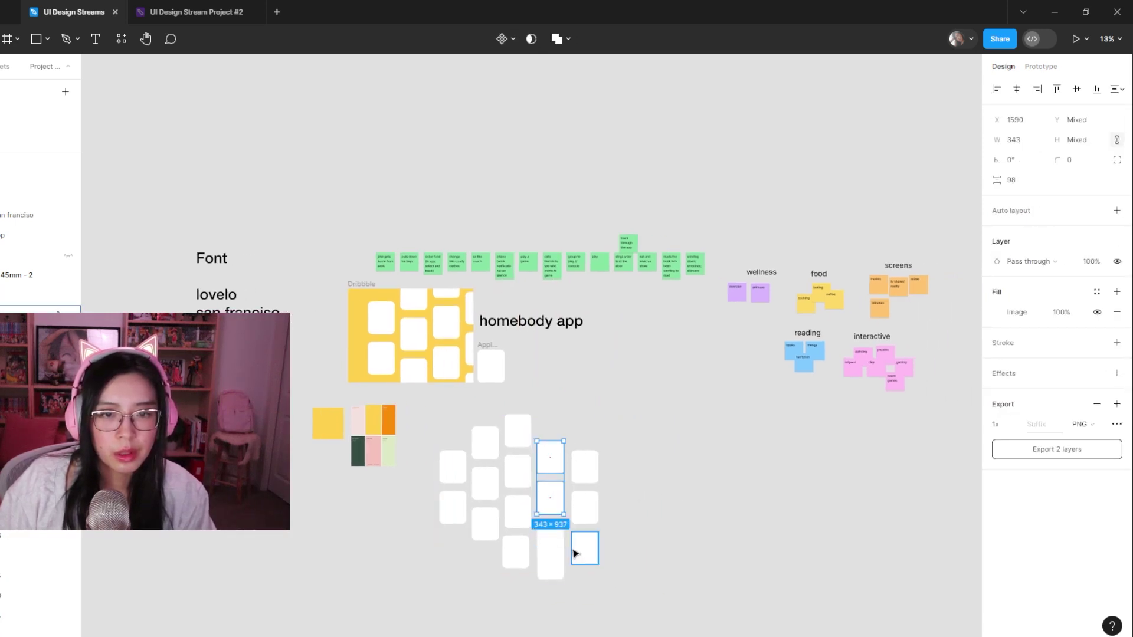
{"action": "left_click", "coordinate": [576, 549]}
{"action": "left_click", "coordinate": [585, 508], "text": "shift"}
{"action": "left_click", "coordinate": [590, 473], "text": "shift"}
{"action": "key", "text": "Delete"}
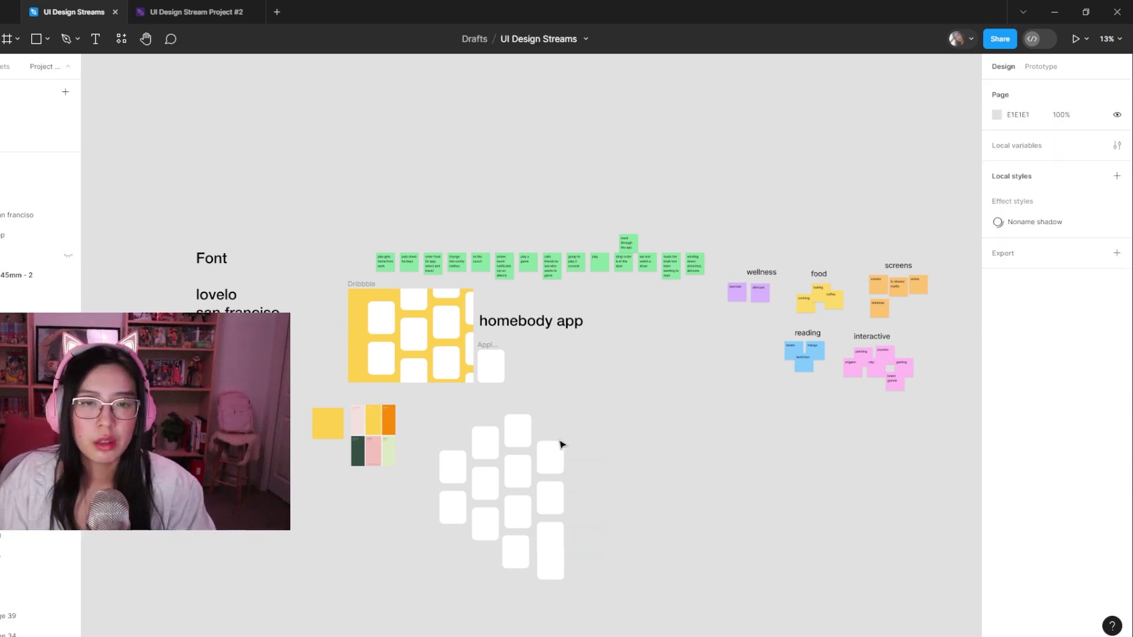
- Ungroup the copied white cards
{"action": "left_click", "coordinate": [488, 368]}
{"action": "right_click", "coordinate": [517, 472]}
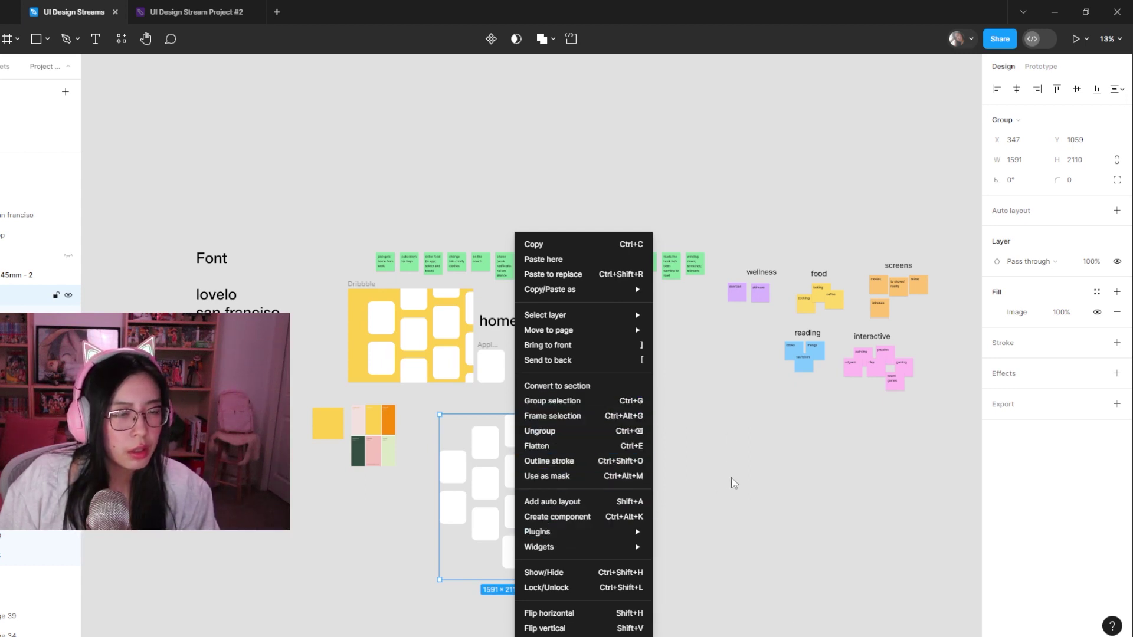
{"action": "key", "text": "Escape"}
{"action": "left_click", "coordinate": [594, 539]}
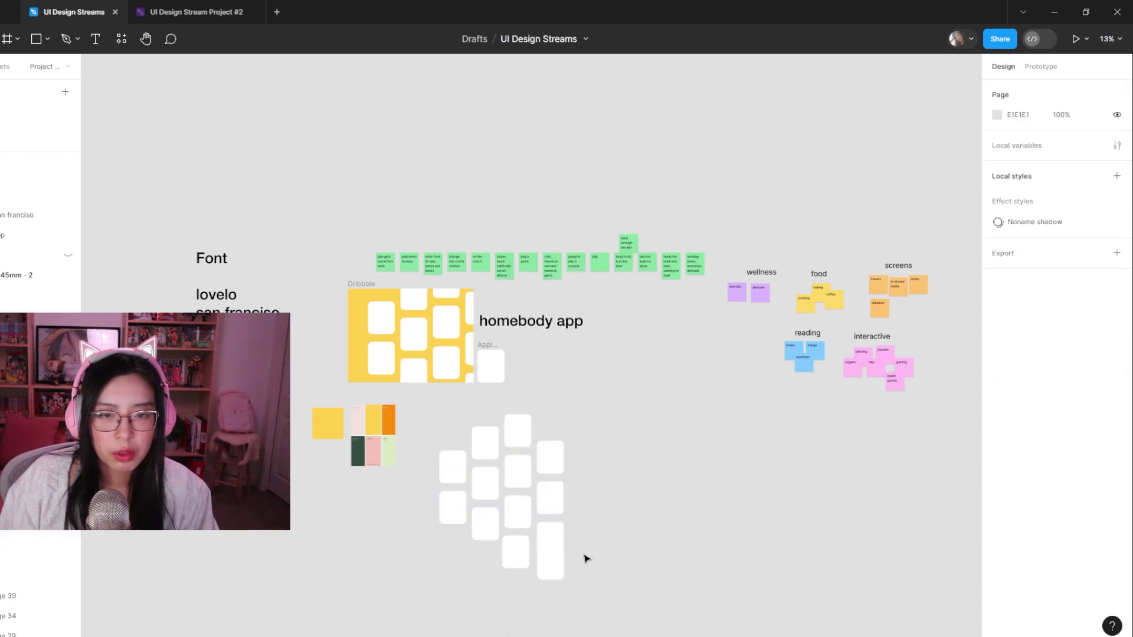
- Delete the lowest card in the third column and the overlapping extra card at the bottom of the fourth column
{"action": "left_click", "coordinate": [515, 564]}
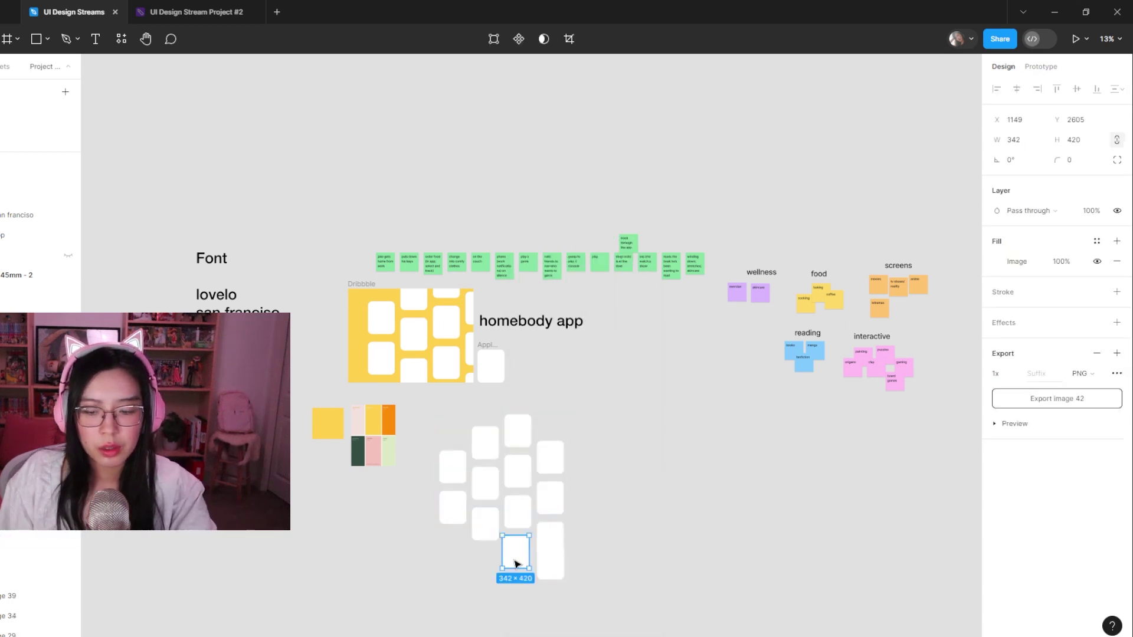
{"action": "key", "text": "Delete"}
{"action": "left_click", "coordinate": [555, 564]}
{"action": "key", "text": "Delete"}
{"action": "left_click", "coordinate": [555, 550]}
{"action": "key", "text": "Escape"}
- Delete the Apple Watch 45mm - 2 frame and shift the eleven copied cards closer to the Dribbble frame
{"action": "left_click", "coordinate": [515, 436]}
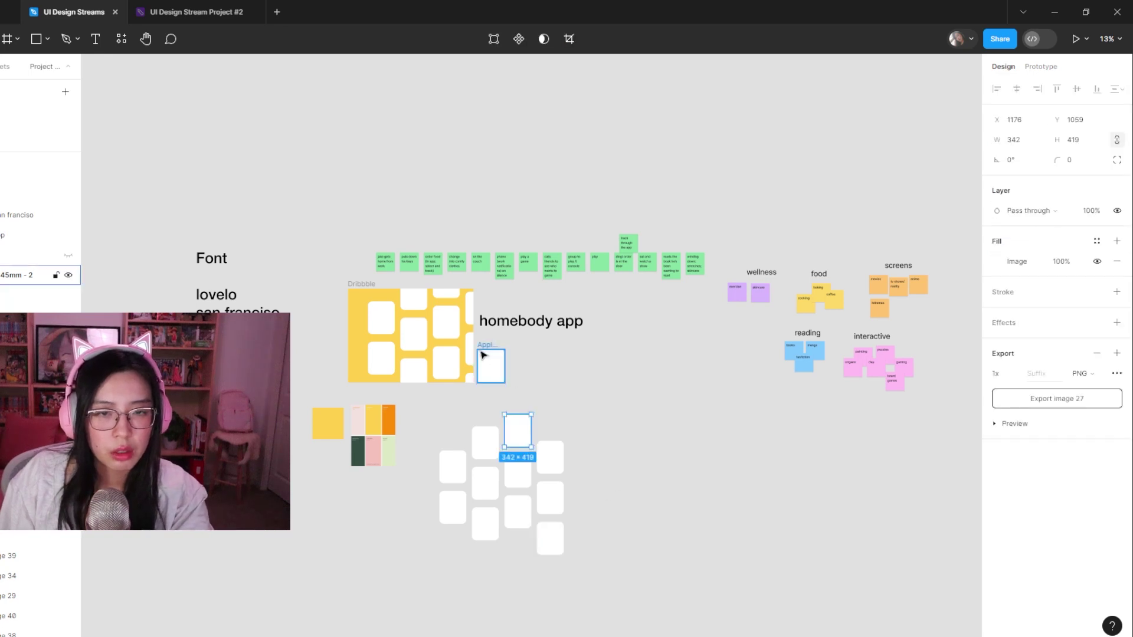
{"action": "left_click", "coordinate": [484, 355]}
{"action": "left_click_drag", "start_coordinate": [623, 592], "coordinate": [486, 452]}
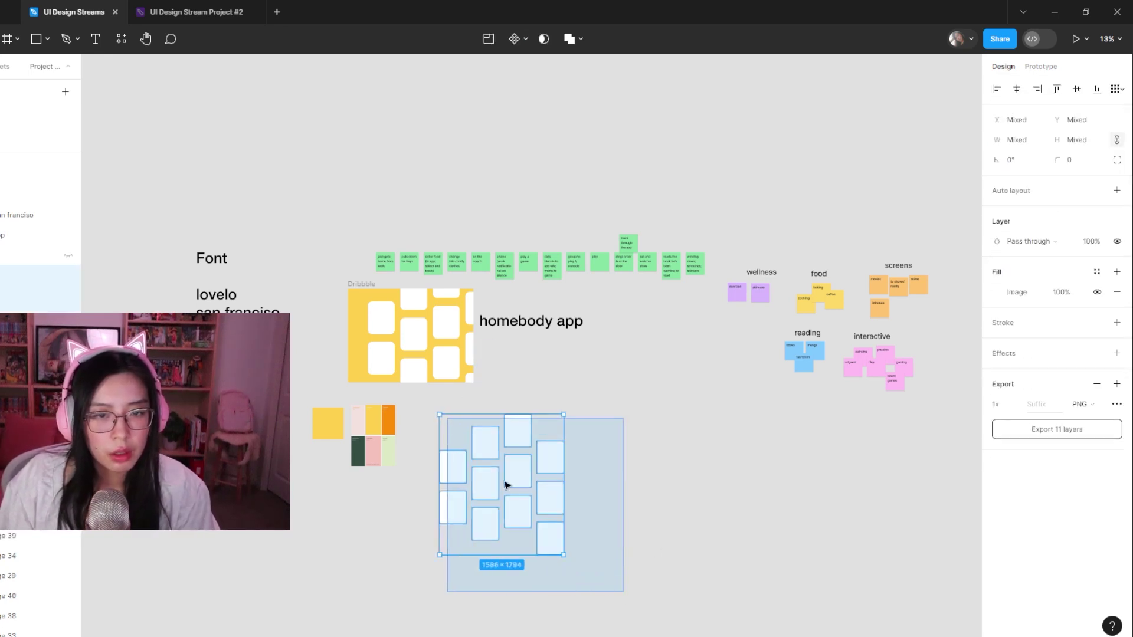
{"action": "mouse_move", "coordinate": [498, 493]}
{"action": "left_mouse_down"}
{"action": "mouse_move", "coordinate": [476, 476]}
{"action": "mouse_move", "coordinate": [486, 485]}
{"action": "left_mouse_up"}
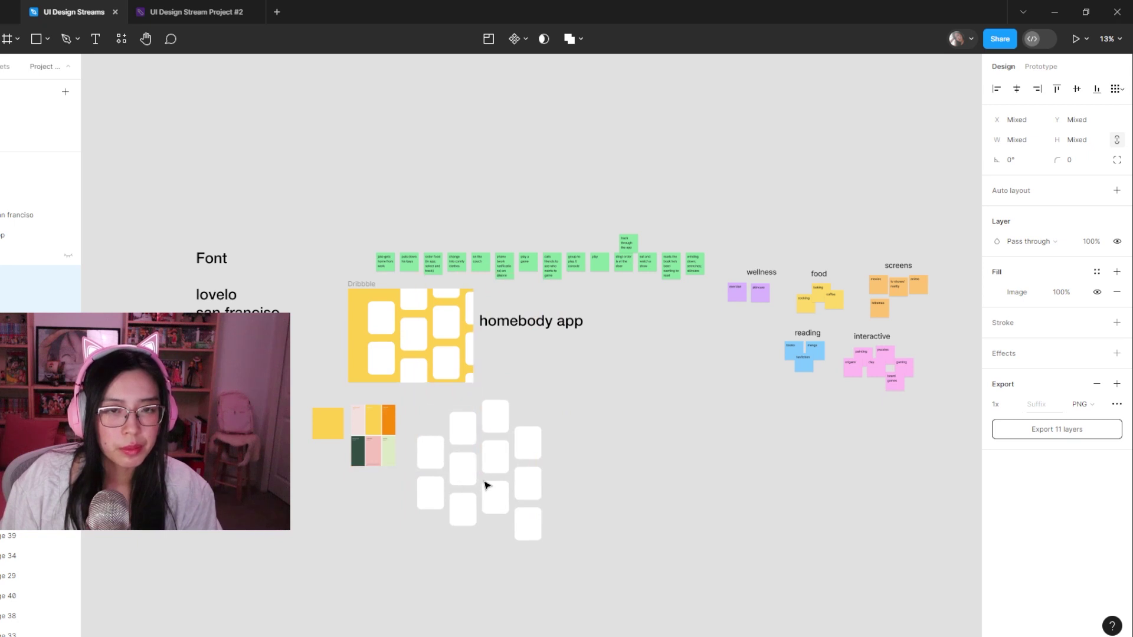
{"action": "left_click", "coordinate": [557, 370]}
{"action": "scroll", "coordinate": [468, 392], "scroll_direction": "up", "scroll_amount": 5}
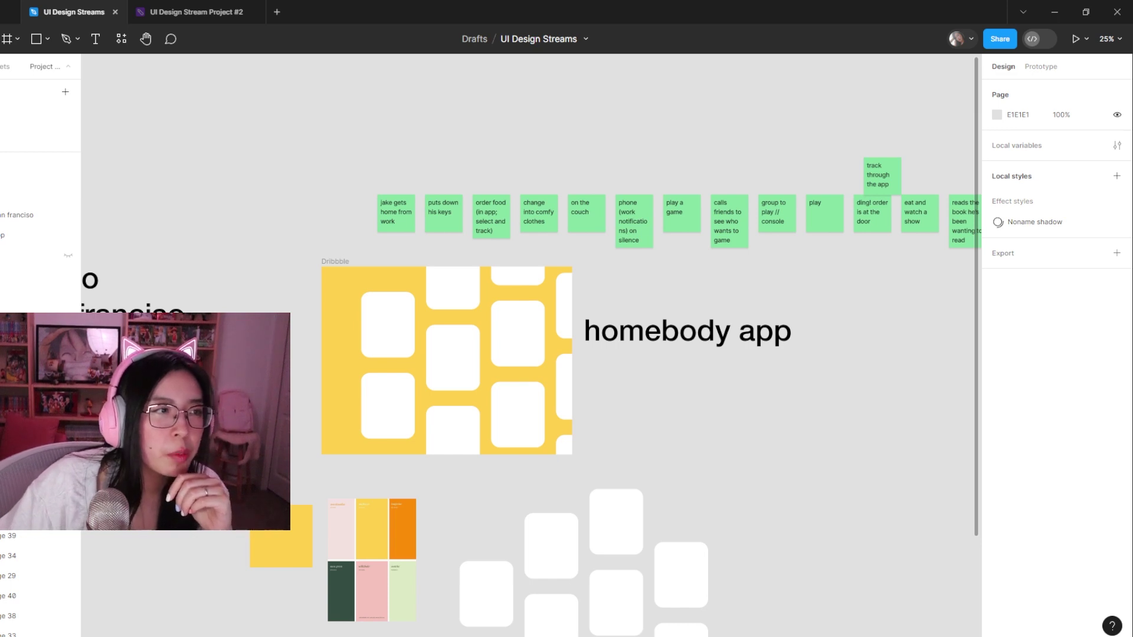
{"action": "scroll", "coordinate": [572, 423], "scroll_direction": "down", "scroll_amount": 1}
{"action": "scroll", "coordinate": [690, 427], "scroll_direction": "down", "scroll_amount": 4}
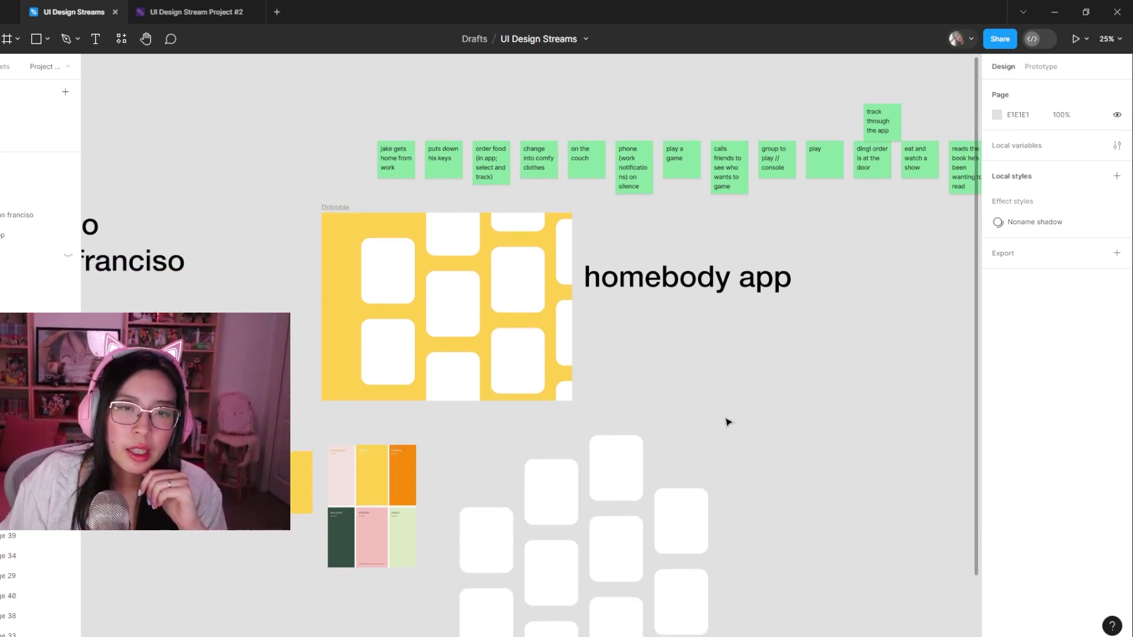
{"action": "scroll", "coordinate": [761, 418], "scroll_direction": "up", "scroll_amount": 1}
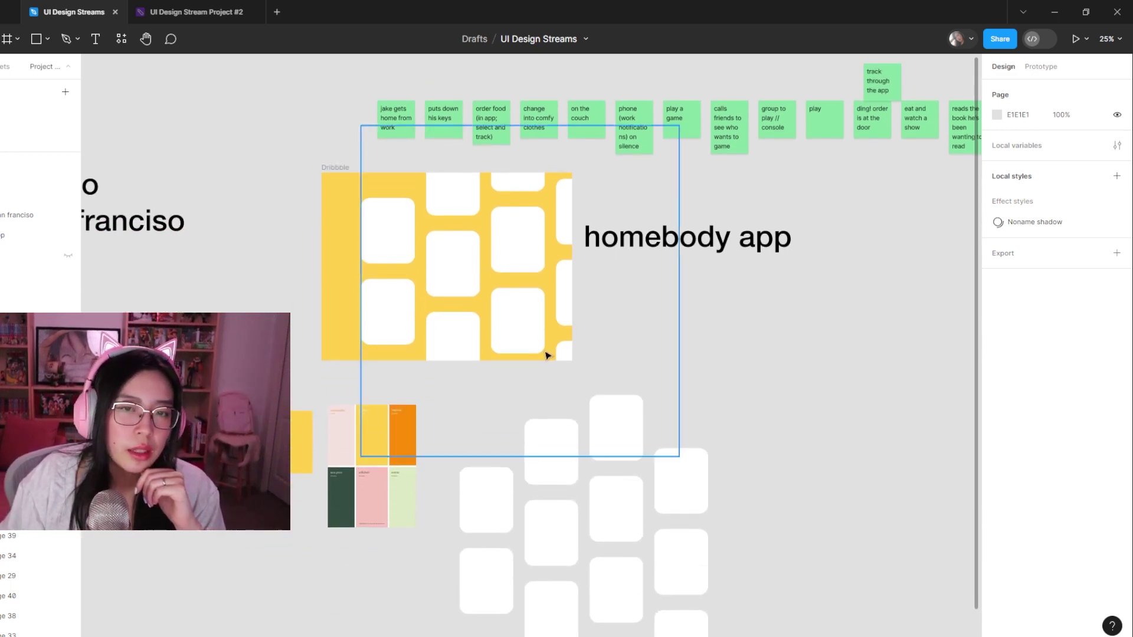
{"action": "left_click", "coordinate": [566, 357]}
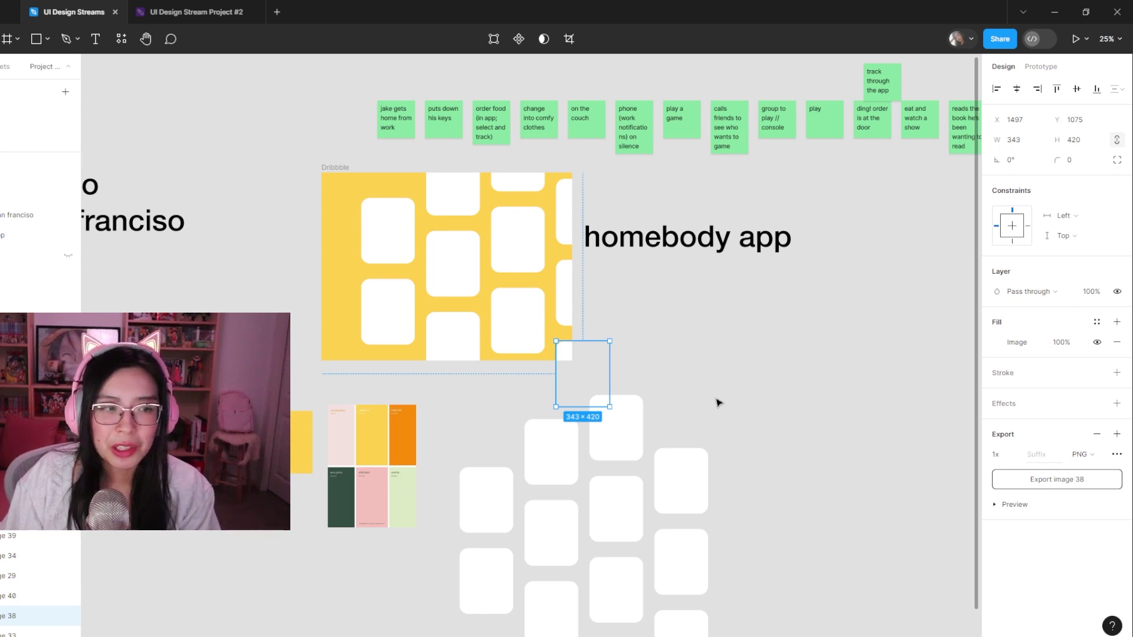
{"action": "key", "text": "minus"}
{"action": "key", "text": "Escape"}
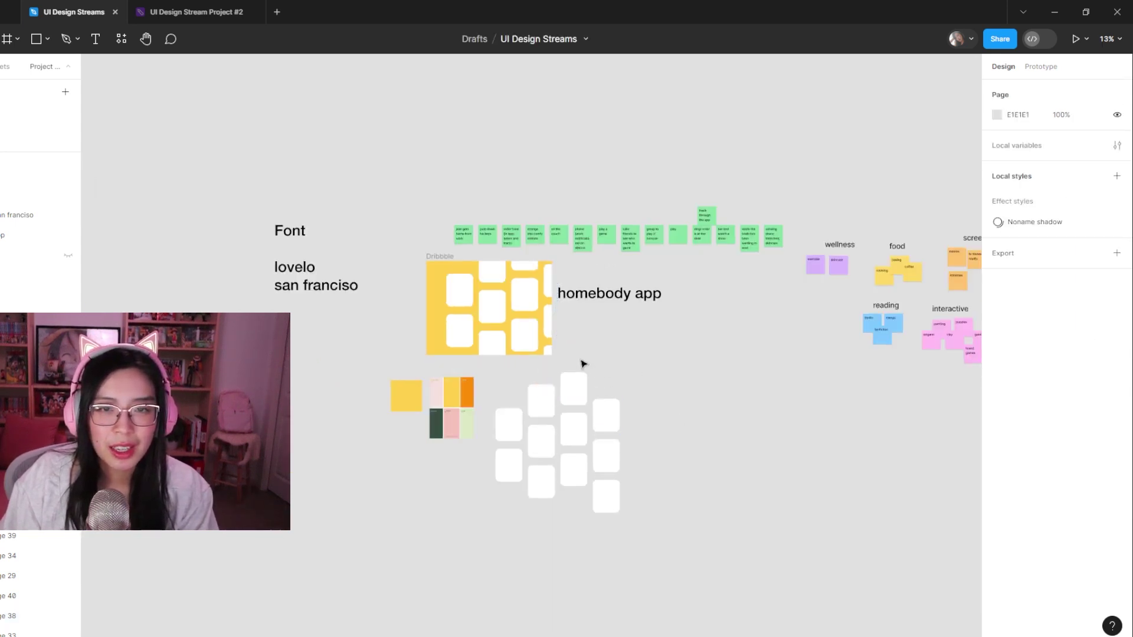
- Move the eleven white cards directly under the "homebody app" title, beside the Dribbble frame
{"action": "key", "text": "plus"}
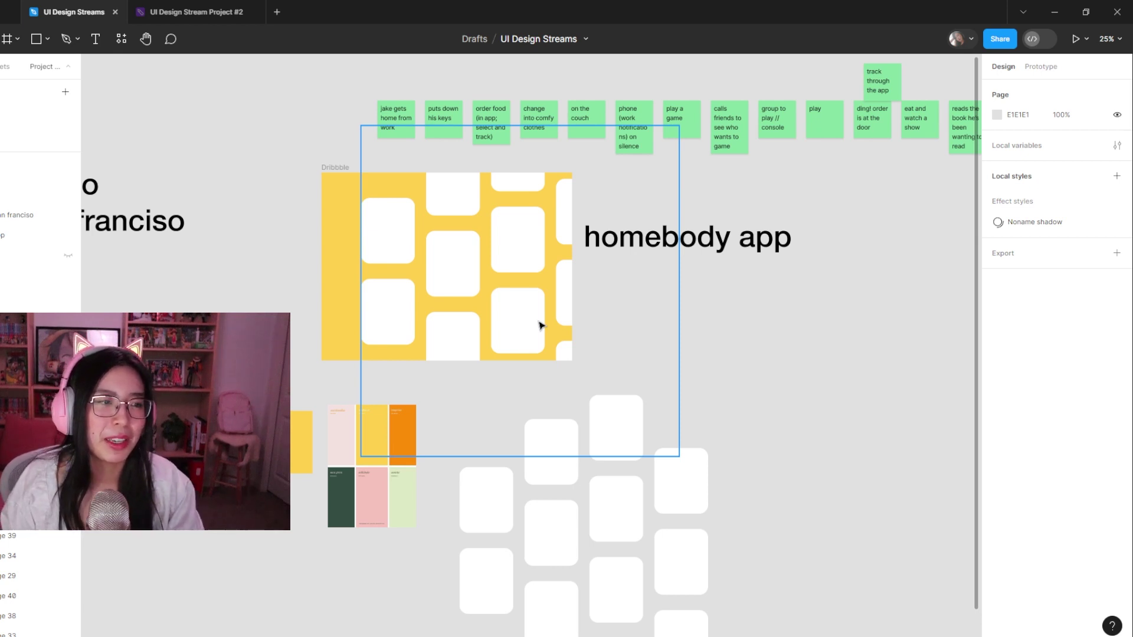
{"action": "left_click_drag", "start_coordinate": [768, 555], "coordinate": [717, 474]}
{"action": "left_click_drag", "start_coordinate": [732, 590], "coordinate": [423, 356]}
{"action": "left_click_drag", "start_coordinate": [530, 498], "coordinate": [688, 331]}
{"action": "scroll", "coordinate": [809, 283], "scroll_direction": "up", "scroll_amount": 3}
{"action": "left_click", "coordinate": [698, 298], "text": "shift"}
{"action": "left_click", "coordinate": [852, 560]}
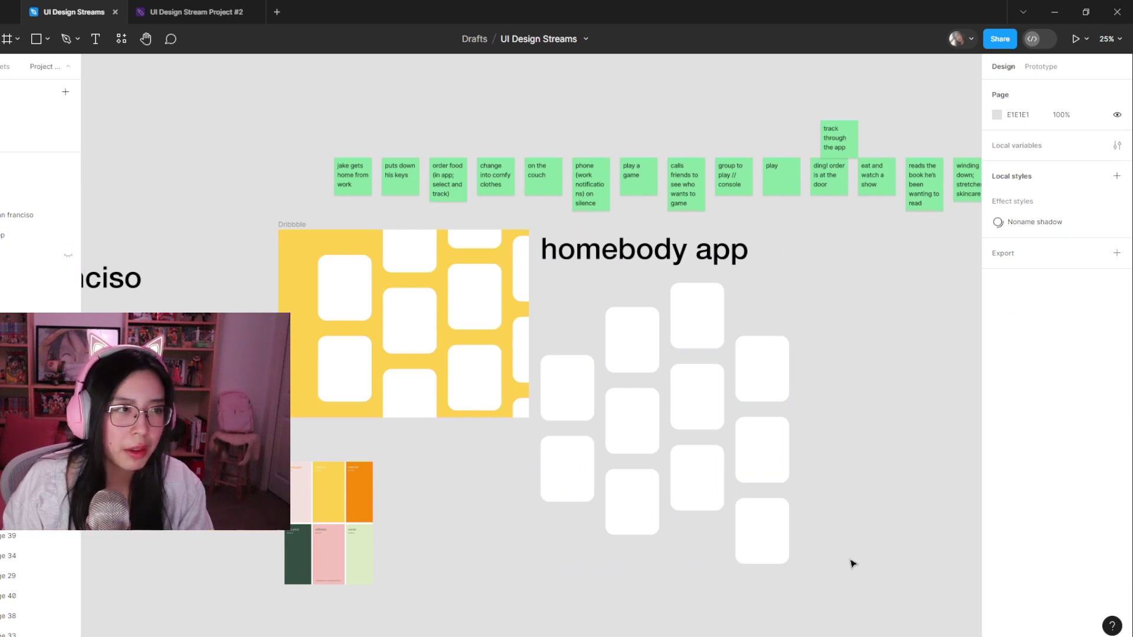
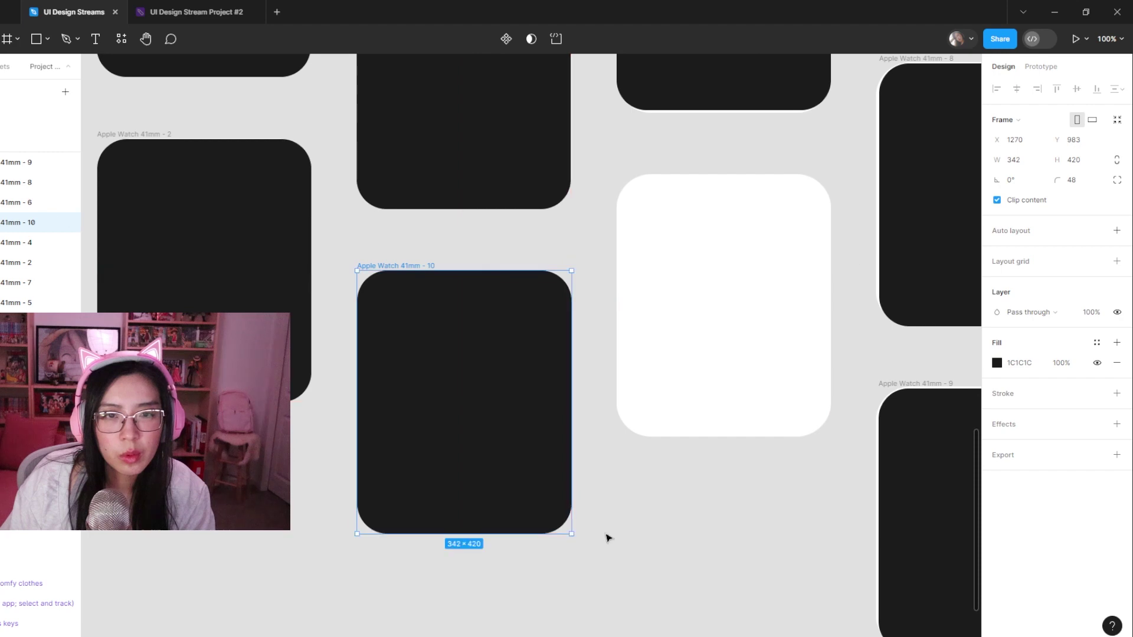
- Cover the last remaining white card with a copy of the dark Apple Watch 41mm - 10 frame
{"action": "left_click_drag", "start_coordinate": [875, 437], "coordinate": [376, 336]}
{"action": "scroll", "coordinate": [883, 359], "scroll_direction": "down", "scroll_amount": 5}
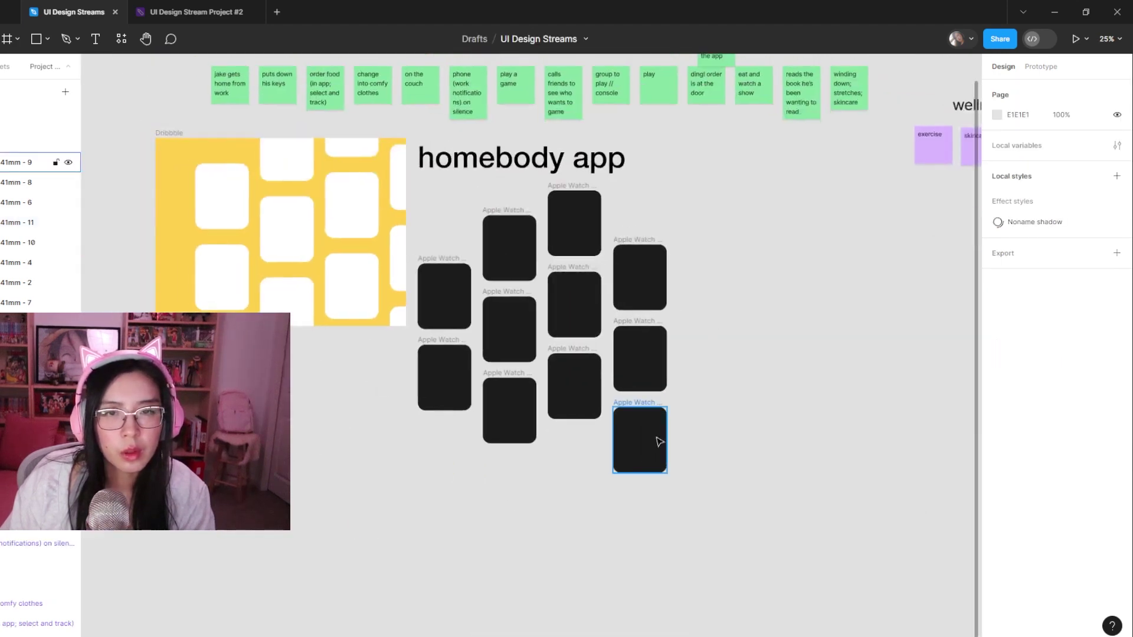
- Select all eleven dark Apple Watch 41mm frames and move them off the white cards to the empty canvas below
{"action": "left_click", "coordinate": [637, 403]}
{"action": "left_click", "coordinate": [524, 412], "text": "shift"}
{"action": "left_click", "coordinate": [582, 381], "text": "shift"}
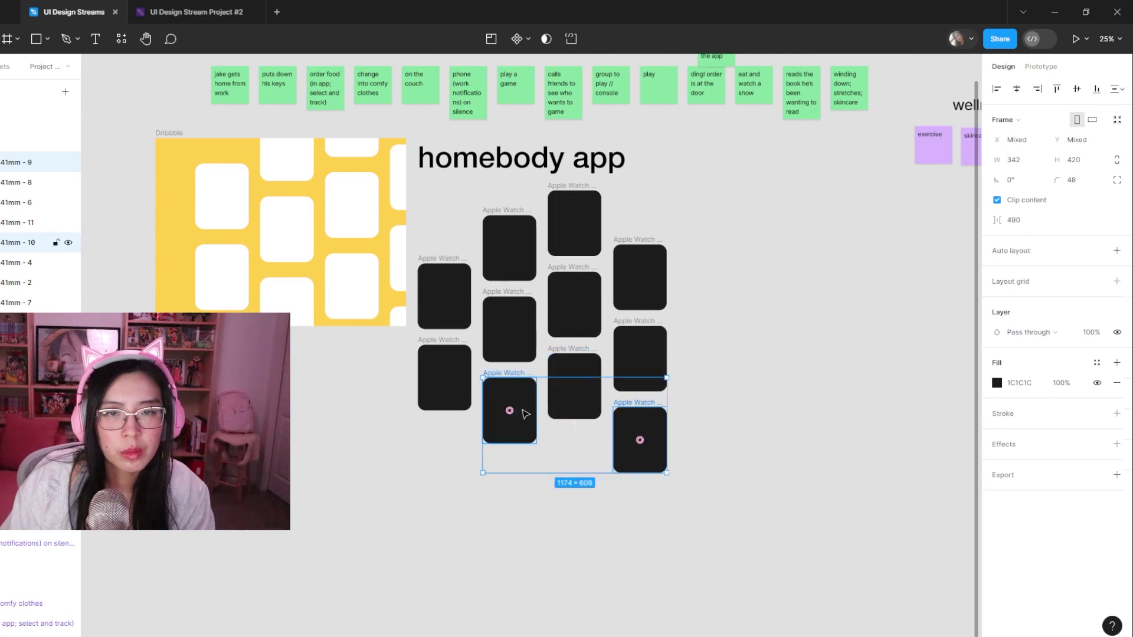
{"action": "left_click", "coordinate": [635, 348], "text": "shift"}
{"action": "left_click", "coordinate": [634, 278], "text": "shift"}
{"action": "left_click", "coordinate": [575, 304], "text": "shift"}
{"action": "left_click", "coordinate": [572, 224], "text": "shift"}
{"action": "left_click", "coordinate": [516, 244], "text": "shift"}
{"action": "left_click", "coordinate": [488, 311], "text": "shift"}
{"action": "left_click", "coordinate": [446, 298], "text": "shift"}
{"action": "left_click", "coordinate": [460, 379], "text": "shift"}
{"action": "left_click_drag", "start_coordinate": [579, 313], "coordinate": [435, 537]}
{"action": "left_click", "coordinate": [617, 541]}
- Delete the eleven white placeholder cards under the "homebody app" title
{"action": "scroll", "coordinate": [637, 307], "scroll_direction": "down", "scroll_amount": 2}
{"action": "left_click_drag", "start_coordinate": [759, 408], "coordinate": [422, 177]}
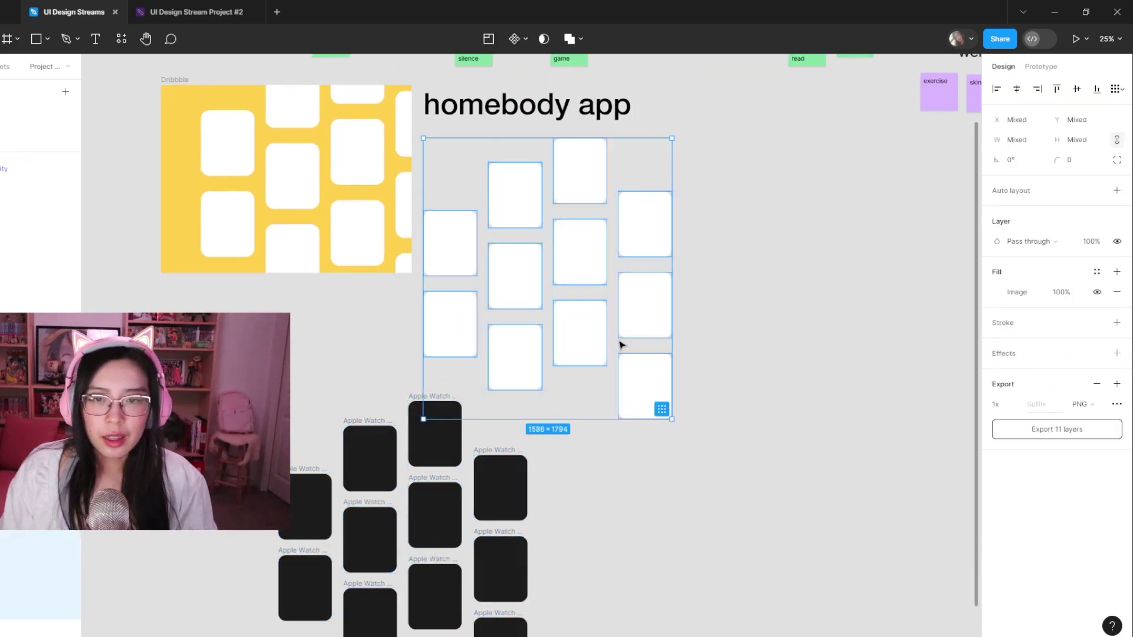
{"action": "key", "text": "Delete"}
- Move the eleven dark Apple Watch frames back under the "homebody app" title, beside the Dribbble frame
{"action": "scroll", "coordinate": [566, 496], "scroll_direction": "down", "scroll_amount": 4}
{"action": "left_click_drag", "start_coordinate": [618, 514], "coordinate": [280, 224]}
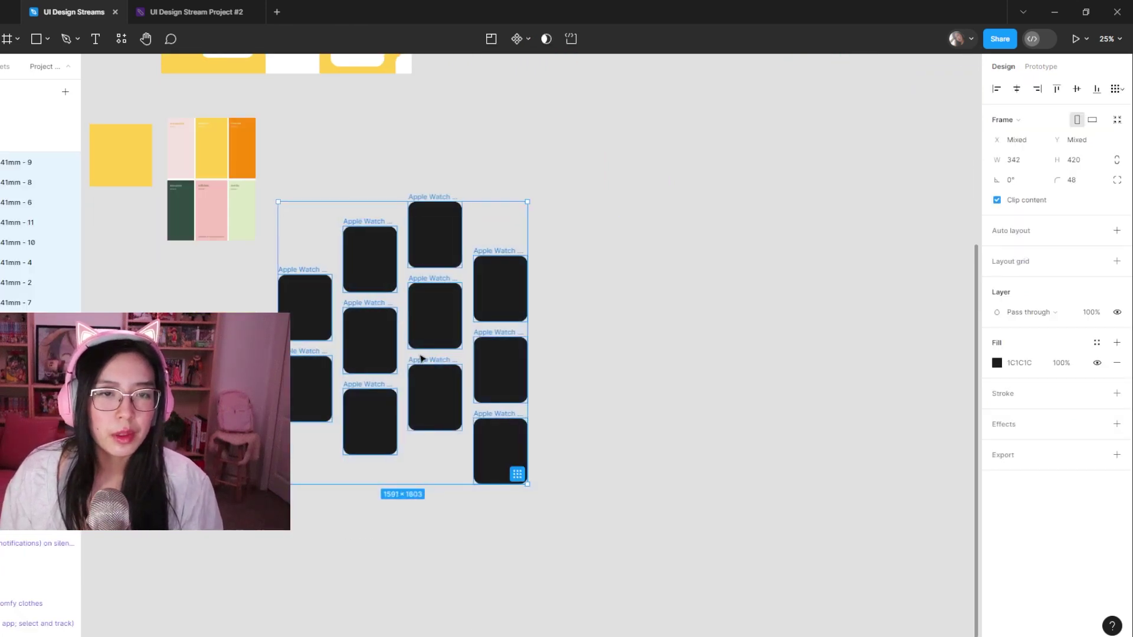
{"action": "scroll", "coordinate": [431, 366], "scroll_direction": "up", "scroll_amount": 1}
{"action": "scroll", "coordinate": [437, 378], "scroll_direction": "up", "scroll_amount": 5}
{"action": "left_click_drag", "start_coordinate": [425, 514], "coordinate": [567, 255]}
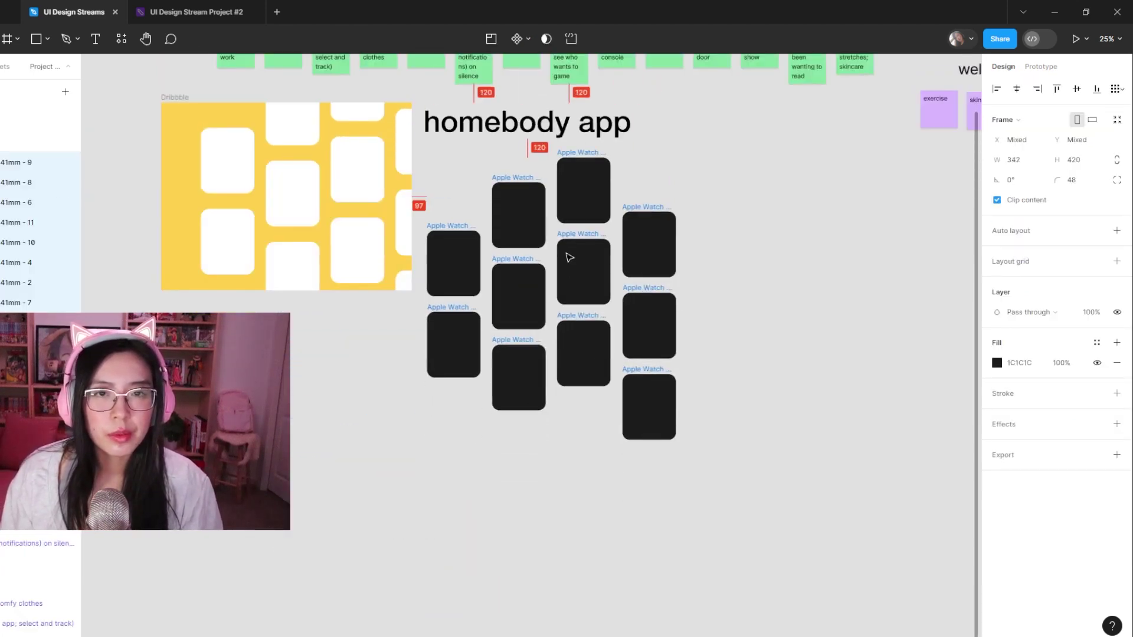
{"action": "left_click", "coordinate": [436, 419]}
- Delete the white card group from the Dribbble frame, leaving its yellow background
{"action": "left_click_drag", "start_coordinate": [436, 419], "coordinate": [490, 485]}
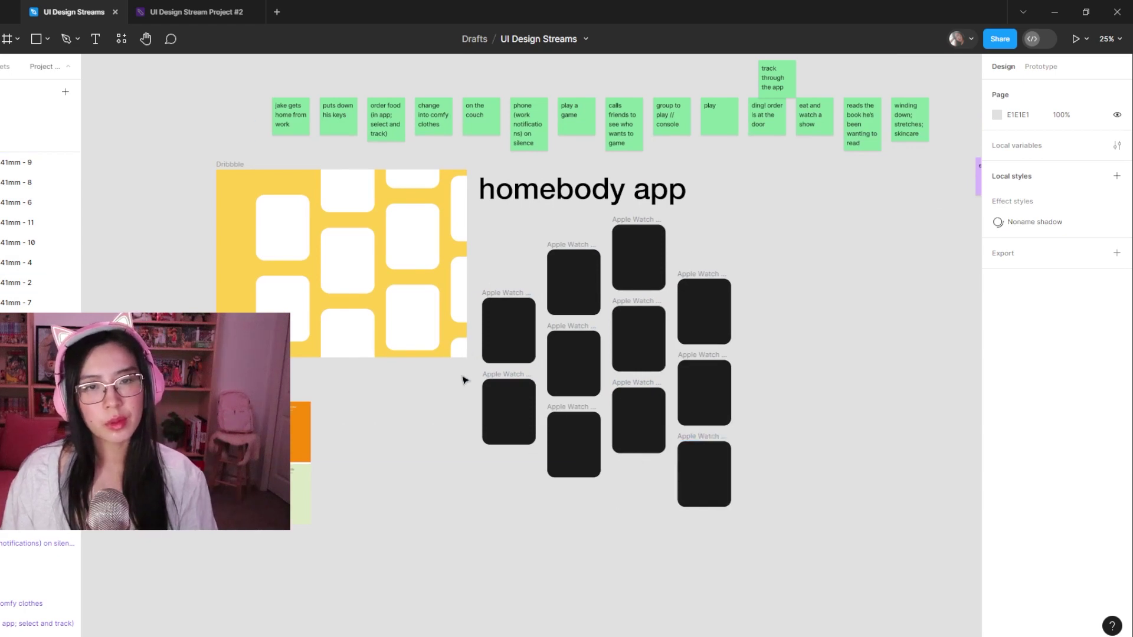
{"action": "left_click", "coordinate": [444, 341]}
{"action": "key", "text": "Escape"}
- Copy the eleven dark Apple Watch frames into the Dribbble frame in the same staggered layout, cropped by its edges
{"action": "left_click_drag", "start_coordinate": [786, 538], "coordinate": [503, 219]}
{"action": "key", "text": "ctrl+c"}
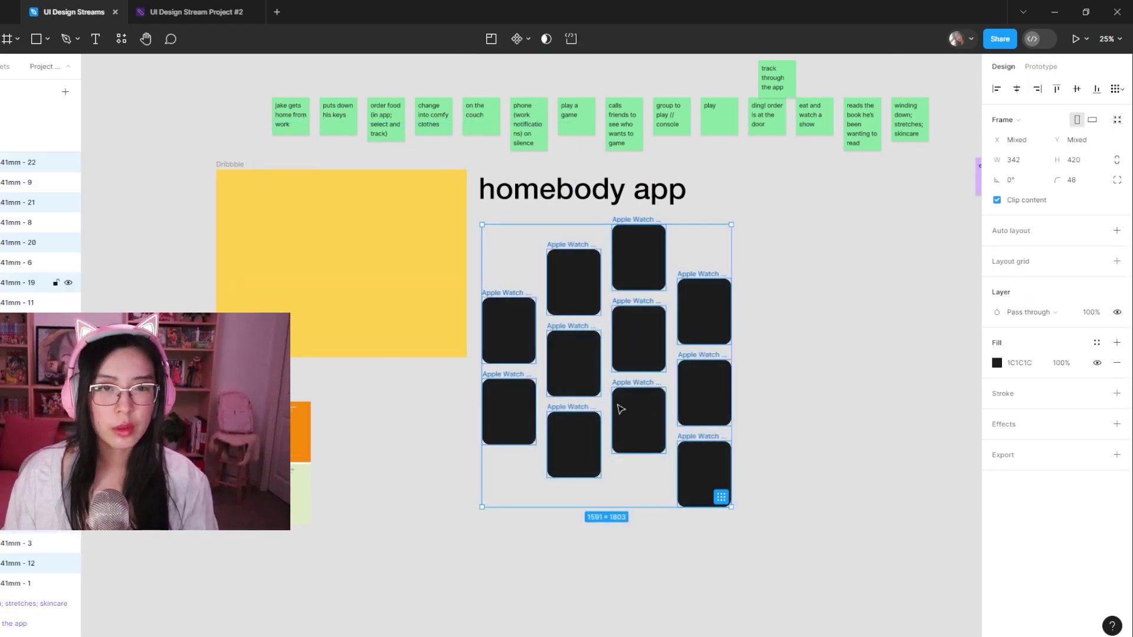
{"action": "left_click", "coordinate": [425, 321]}
{"action": "key", "text": "ctrl+v"}
{"action": "left_click_drag", "start_coordinate": [423, 321], "coordinate": [425, 314]}
{"action": "left_click", "coordinate": [405, 501]}
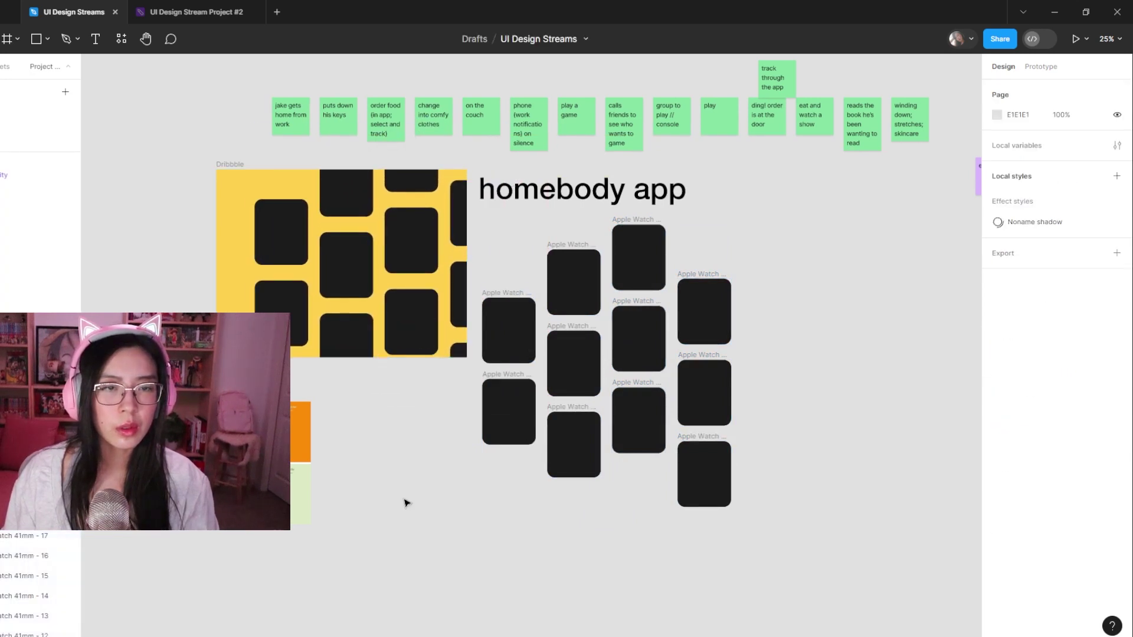
- Set the fill to FFFFFF for the first column's upper, second column's bottom and third column's middle watch frames in the Dribbble frame
{"action": "left_click", "coordinate": [298, 236]}
{"action": "left_click", "coordinate": [346, 345], "text": "shift"}
{"action": "left_click", "coordinate": [392, 236], "text": "shift"}
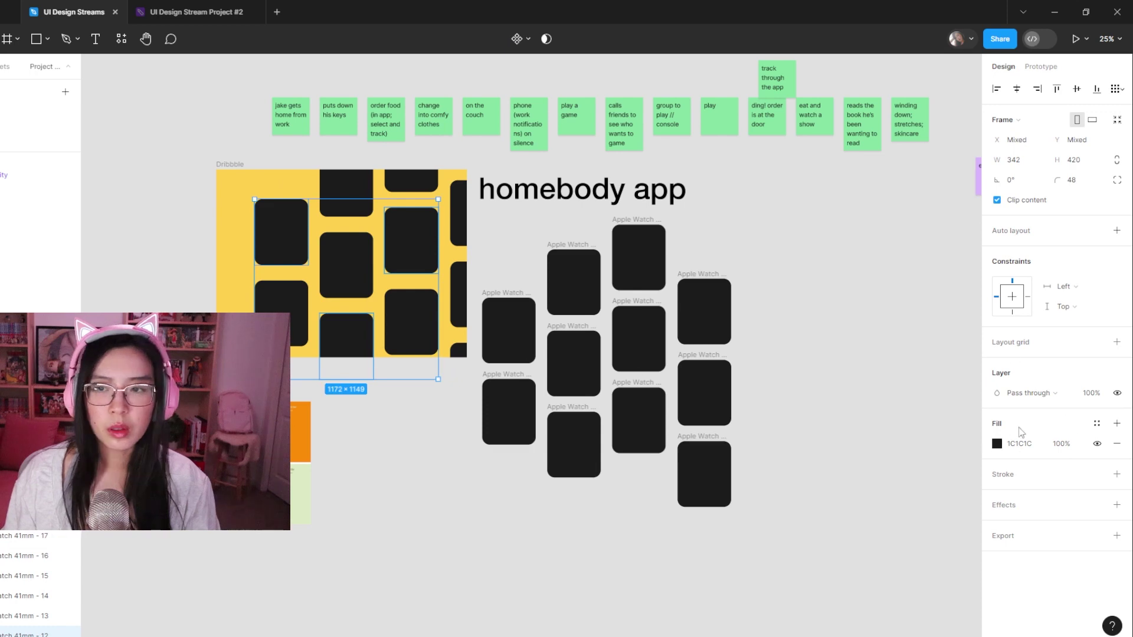
{"action": "left_click", "coordinate": [997, 443]}
{"action": "type", "text": "FFFFFF"}
{"action": "key", "text": "Return"}
{"action": "left_click", "coordinate": [736, 231]}
- Set the fill of the upper two watch frames in the Dribbble frame's rightmost column to FFFFFF
{"action": "left_click", "coordinate": [341, 214]}
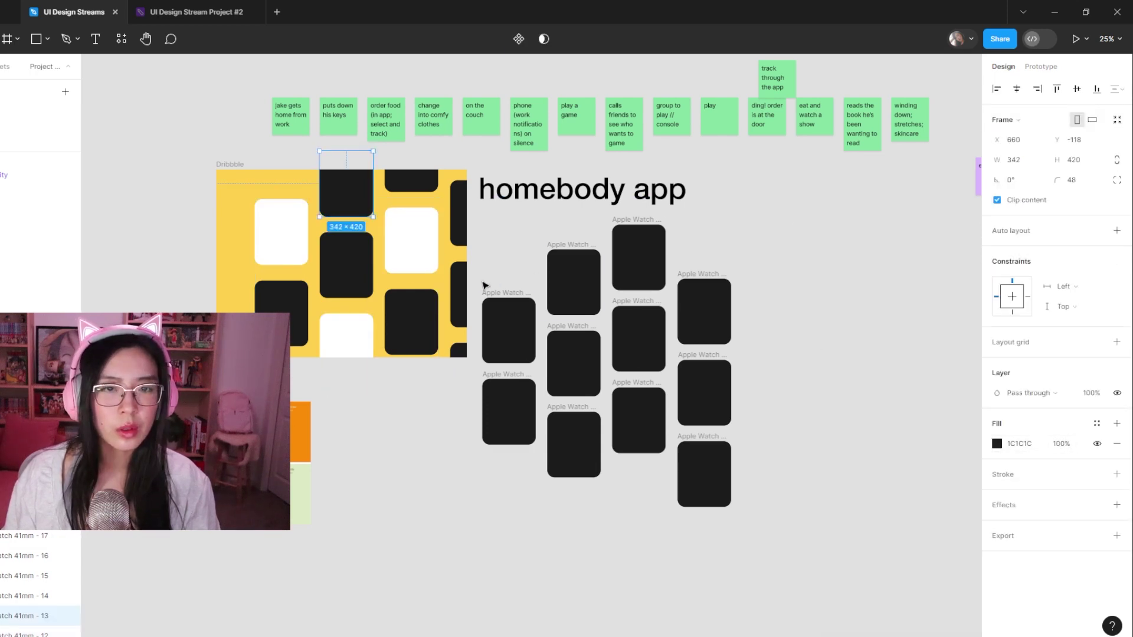
{"action": "left_click", "coordinate": [459, 213]}
{"action": "left_click", "coordinate": [458, 295], "text": "shift"}
{"action": "left_click", "coordinate": [997, 463]}
{"action": "type", "text": "FFFFFF"}
{"action": "key", "text": "Return"}
{"action": "left_click", "coordinate": [844, 227]}
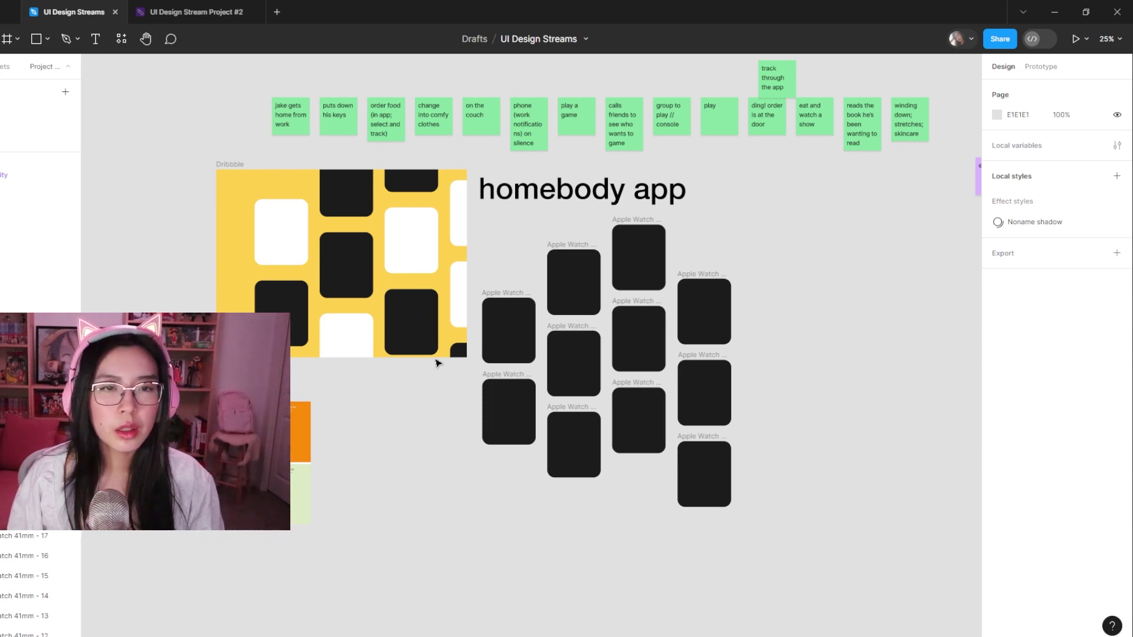
- Fill the third column's bottom watch frame and the second column's top watch frame in the Dribbble frame with white
{"action": "left_click", "coordinate": [362, 263]}
{"action": "left_click", "coordinate": [394, 320]}
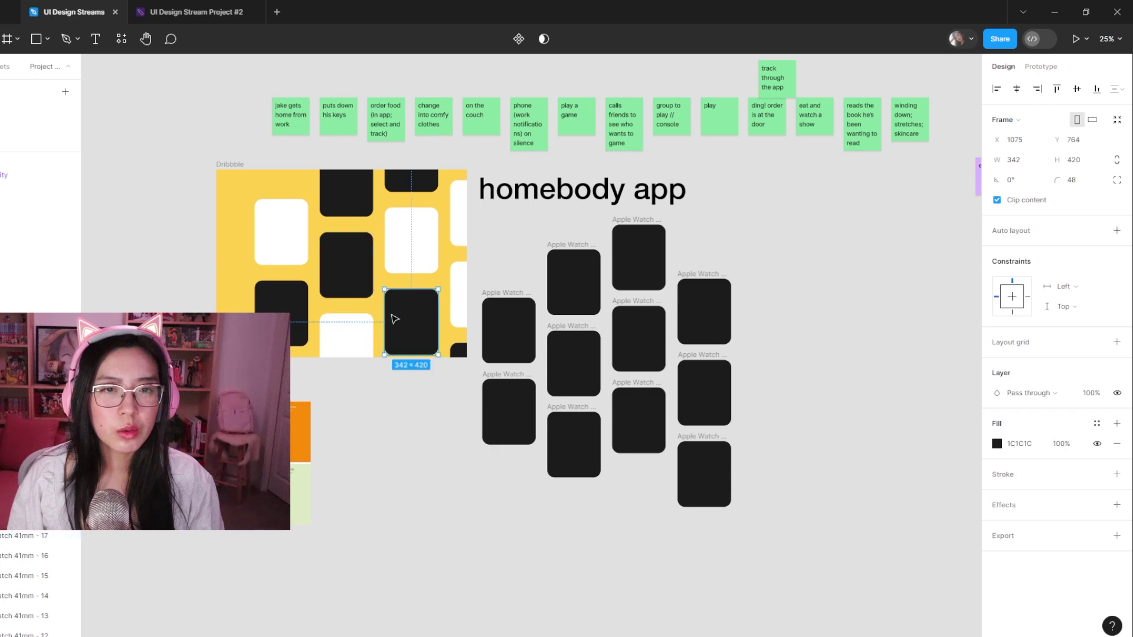
{"action": "left_click", "coordinate": [997, 444]}
{"action": "left_click_drag", "start_coordinate": [912, 390], "coordinate": [596, 135]}
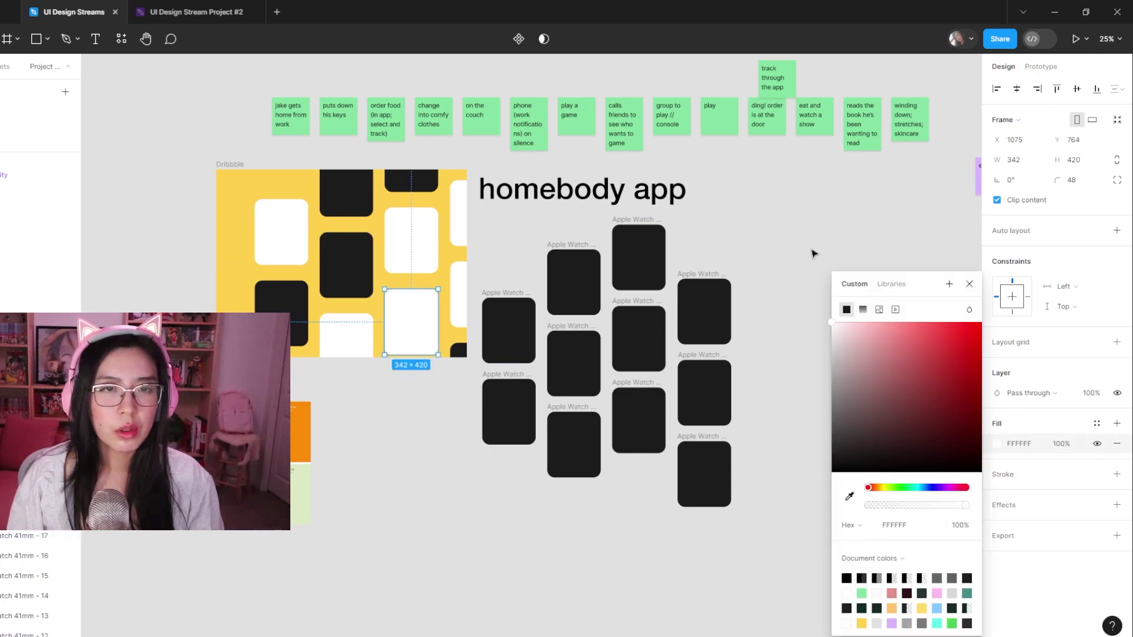
{"action": "left_click", "coordinate": [357, 193]}
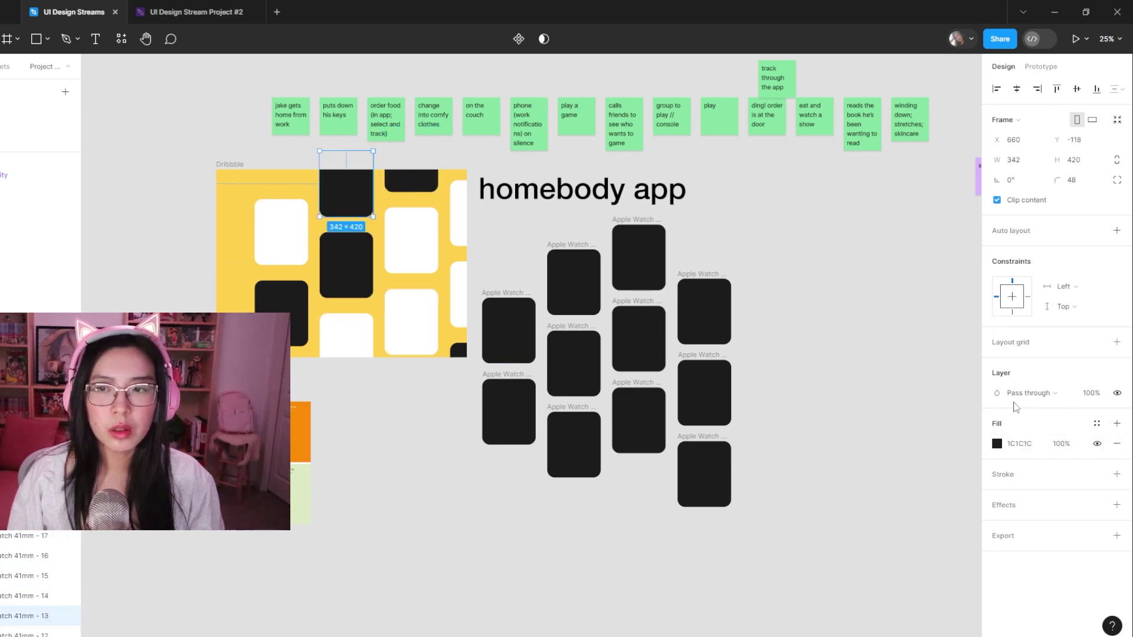
{"action": "left_click", "coordinate": [997, 444]}
{"action": "left_click_drag", "start_coordinate": [911, 389], "coordinate": [741, 204]}
{"action": "left_click", "coordinate": [603, 293]}
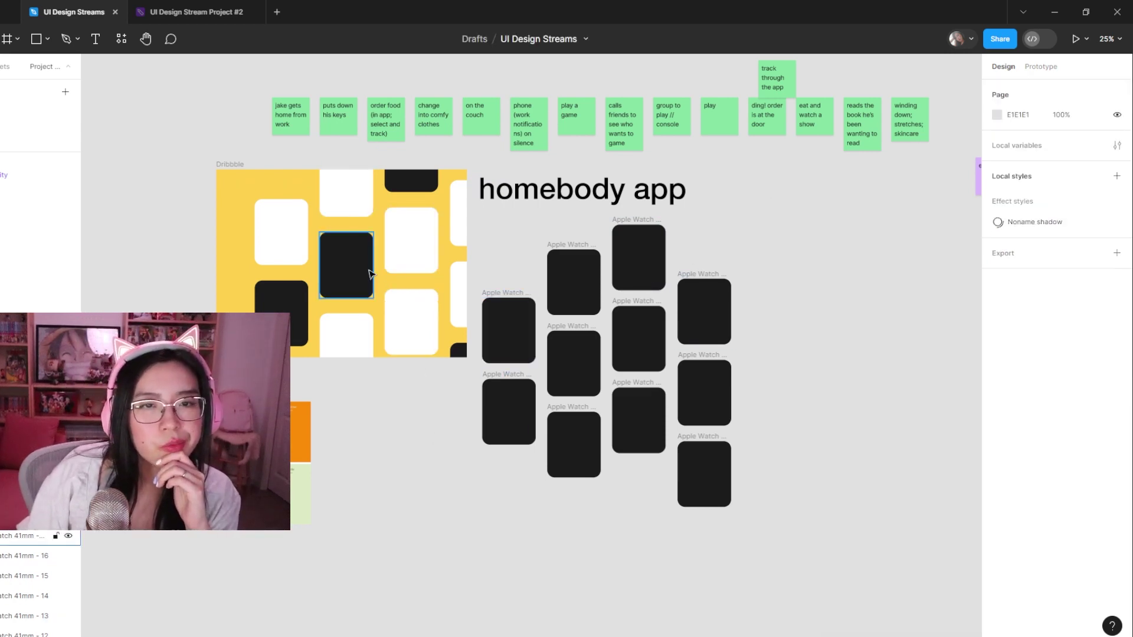
- Match the fill of the third column's middle watch frame in the Dribbble frame to the dark Apple Watch frames
{"action": "left_click", "coordinate": [419, 257]}
{"action": "left_click", "coordinate": [997, 443]}
{"action": "left_click", "coordinate": [849, 496]}
{"action": "left_click", "coordinate": [682, 402]}
- Set the fill of the second column's middle watch frame in the Dribbble frame to FFFFFF
{"action": "left_click", "coordinate": [347, 260]}
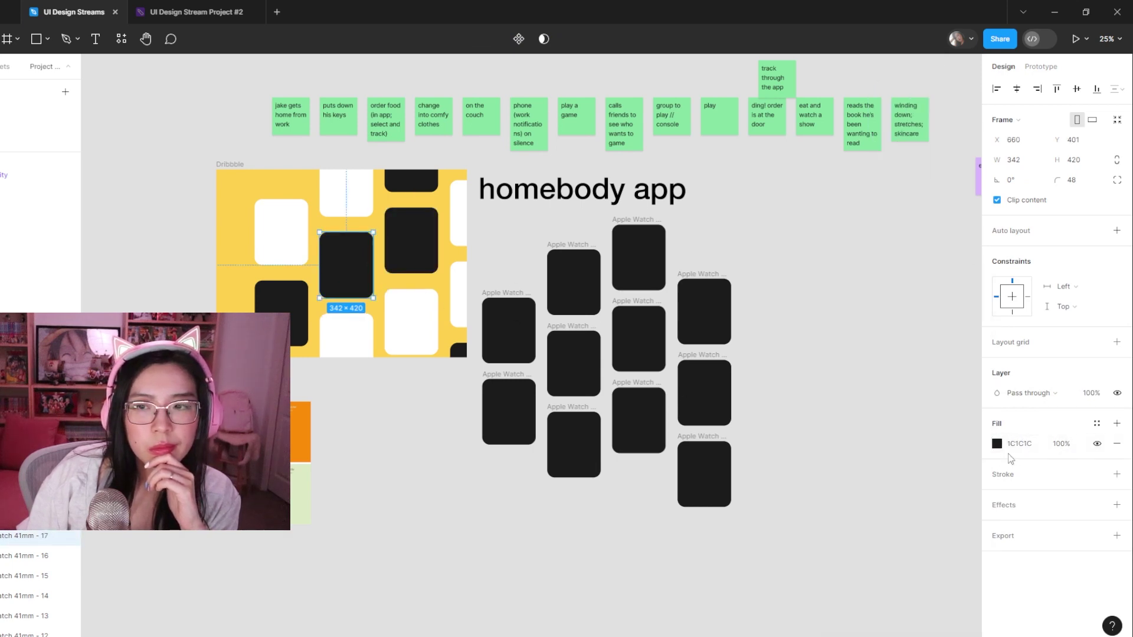
{"action": "left_click", "coordinate": [996, 443]}
{"action": "type", "text": "FFFFFF"}
{"action": "key", "text": "Return"}
{"action": "left_click", "coordinate": [784, 220]}
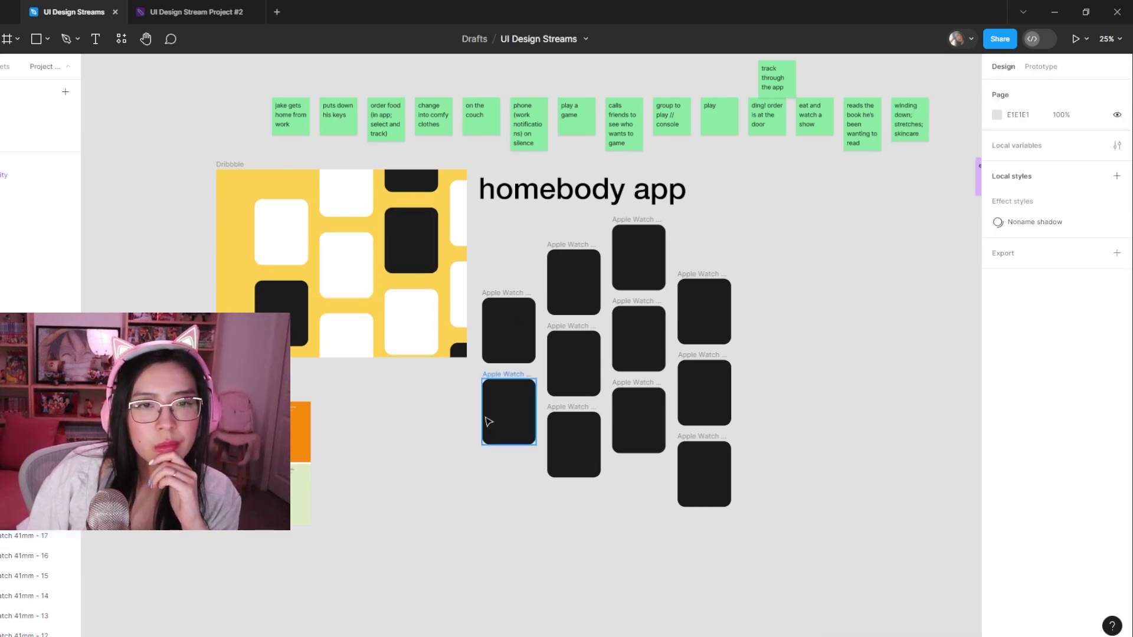
- Fill the third column's top watch frame in the Dribbble frame with FFFFFF
{"action": "left_click", "coordinate": [416, 184]}
{"action": "left_click", "coordinate": [998, 444]}
{"action": "left_click_drag", "start_coordinate": [905, 389], "coordinate": [766, 234]}
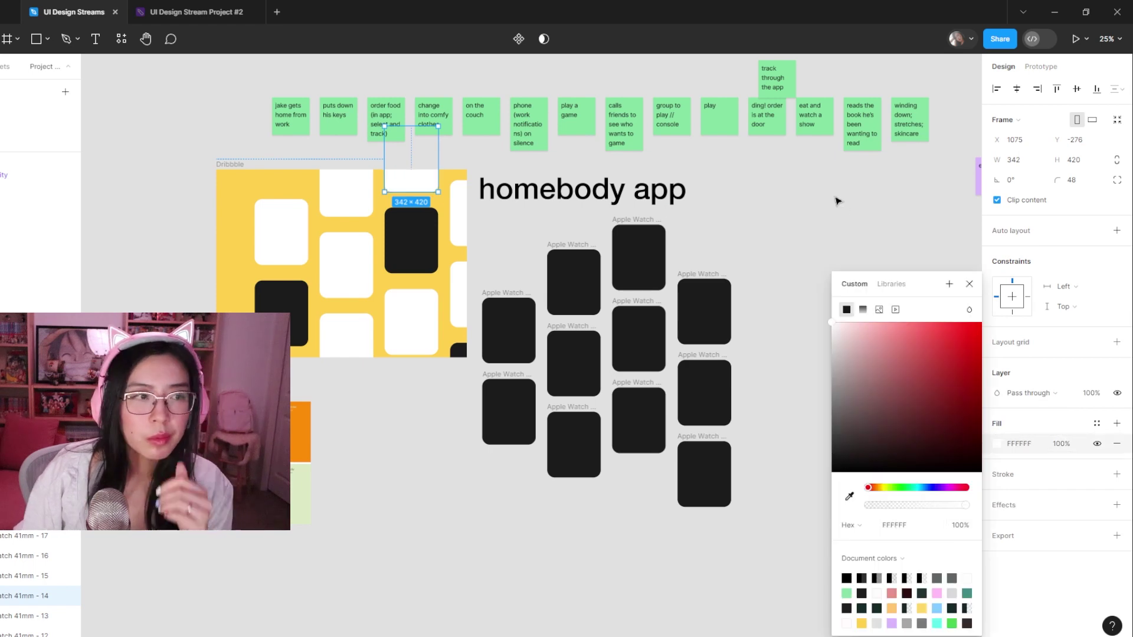
{"action": "left_click", "coordinate": [834, 203]}
{"action": "scroll", "coordinate": [531, 488], "scroll_direction": "left", "scroll_amount": 5}
{"action": "scroll", "coordinate": [605, 329], "scroll_direction": "up", "scroll_amount": 5}
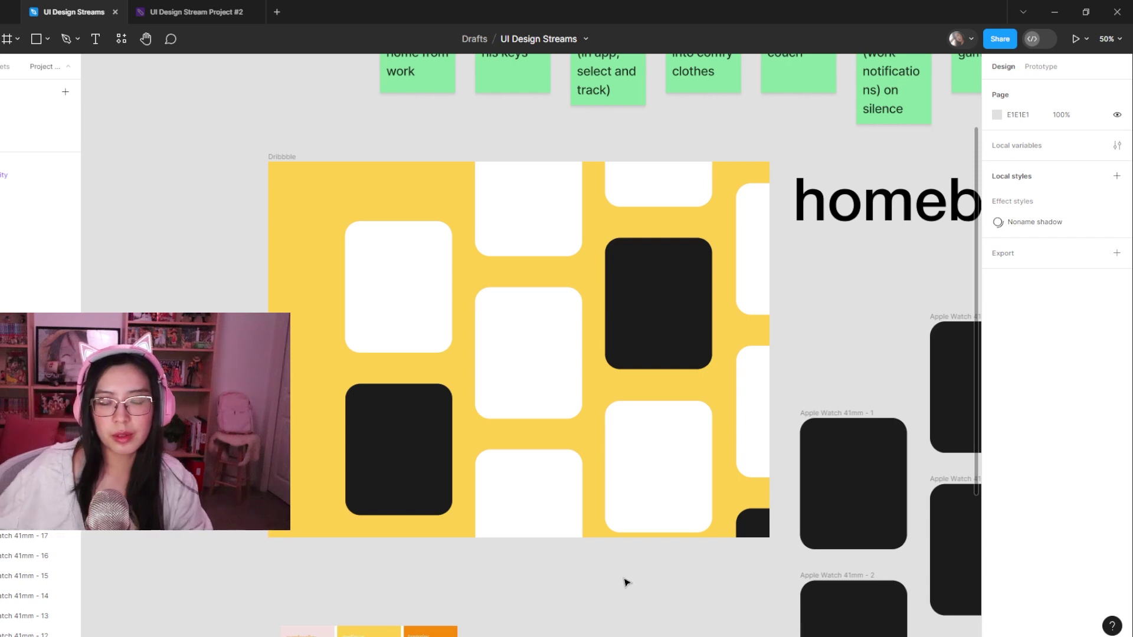
{"action": "left_click_drag", "start_coordinate": [703, 529], "coordinate": [431, 544]}
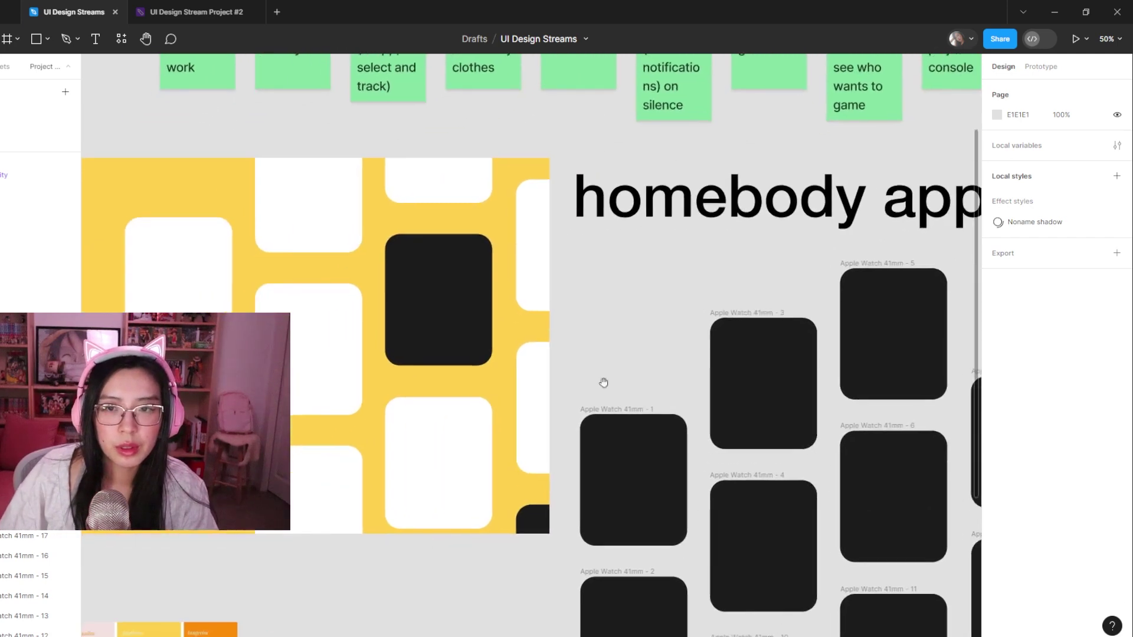
{"action": "scroll", "coordinate": [650, 347], "scroll_direction": "left", "scroll_amount": 2}
{"action": "left_click", "coordinate": [384, 217]}
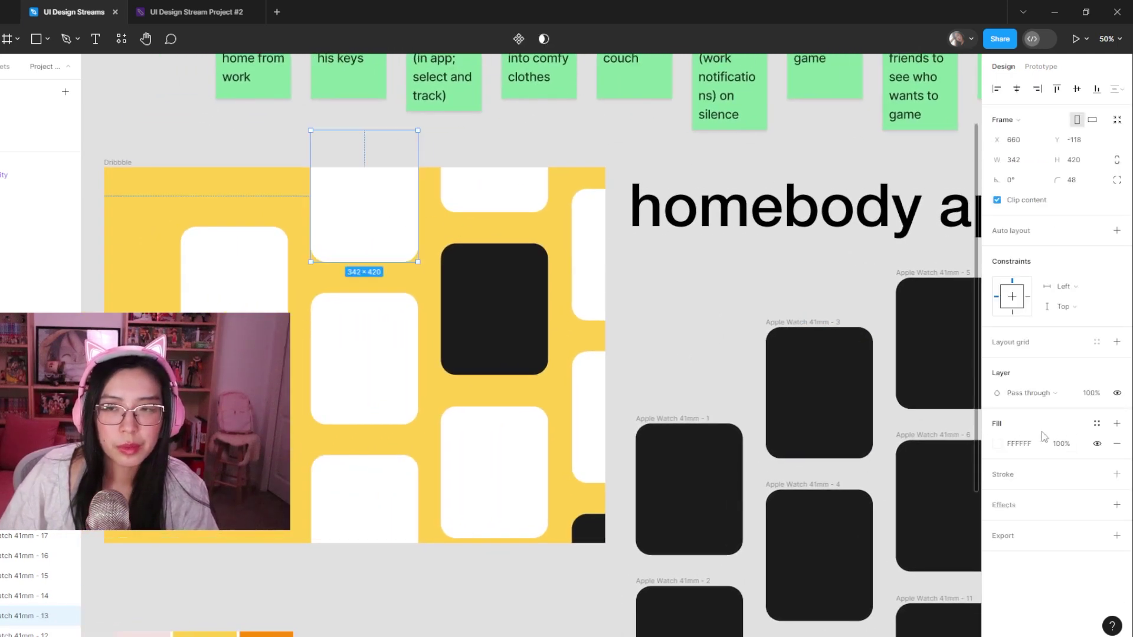
{"action": "left_click", "coordinate": [997, 446]}
{"action": "left_click", "coordinate": [725, 316]}
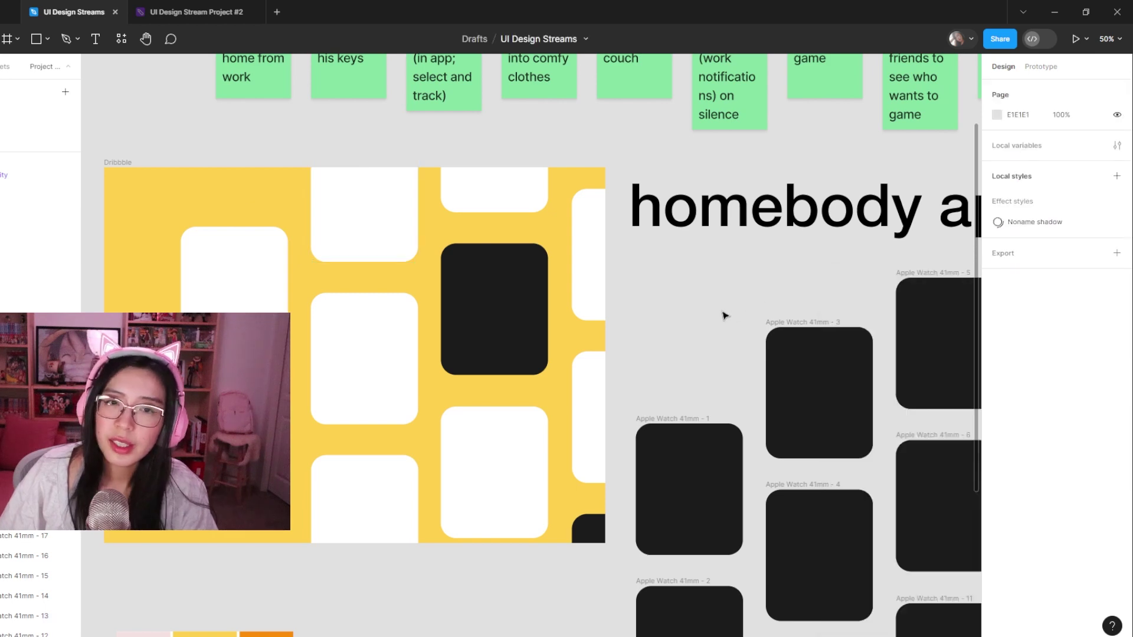
{"action": "scroll", "coordinate": [711, 334], "scroll_direction": "left", "scroll_amount": 3}
{"action": "scroll", "coordinate": [710, 334], "scroll_direction": "down", "scroll_amount": 1}
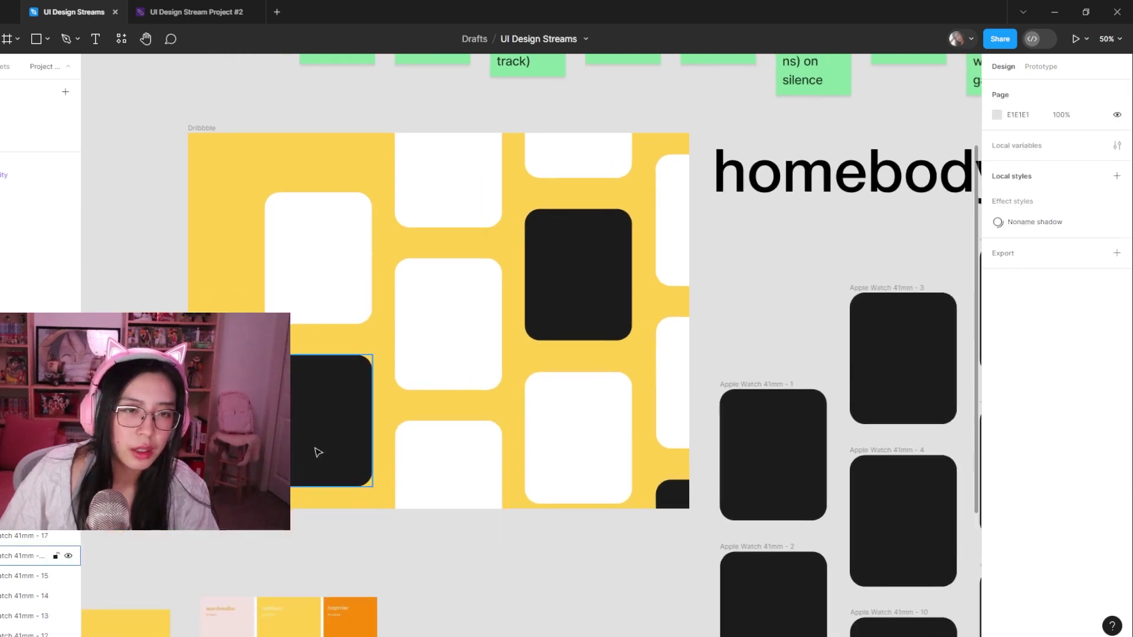
- Rotate the Dribbble frame's two first-column watch frames together by 180° to put the dark one above the white one
{"action": "left_click", "coordinate": [318, 307]}
{"action": "left_click", "coordinate": [307, 439], "text": "shift"}
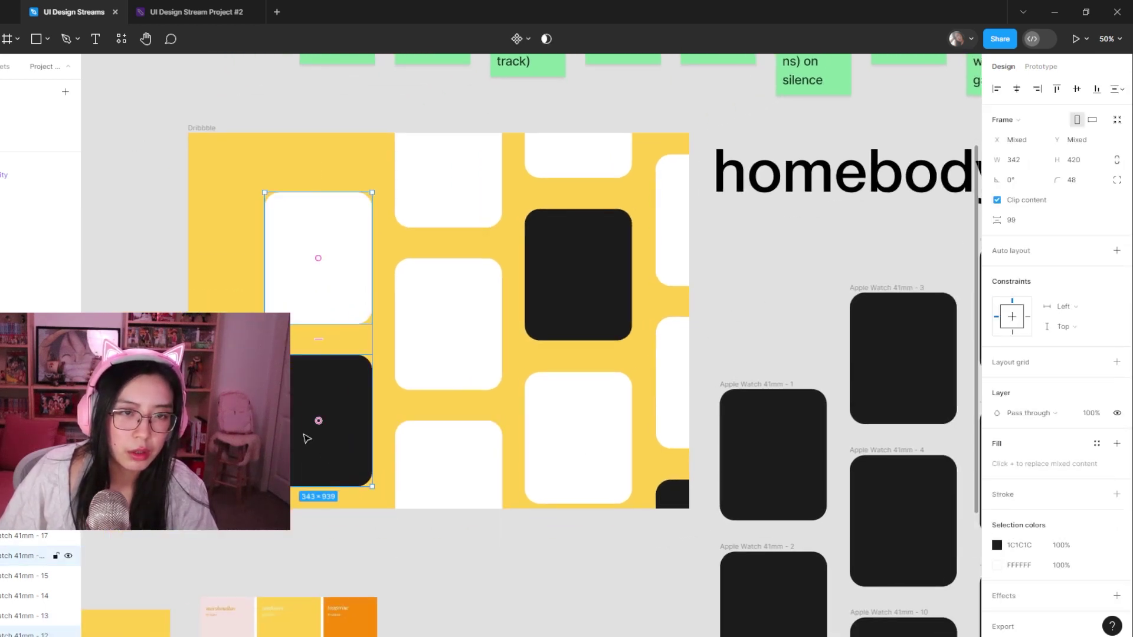
{"action": "key", "text": "Up"}
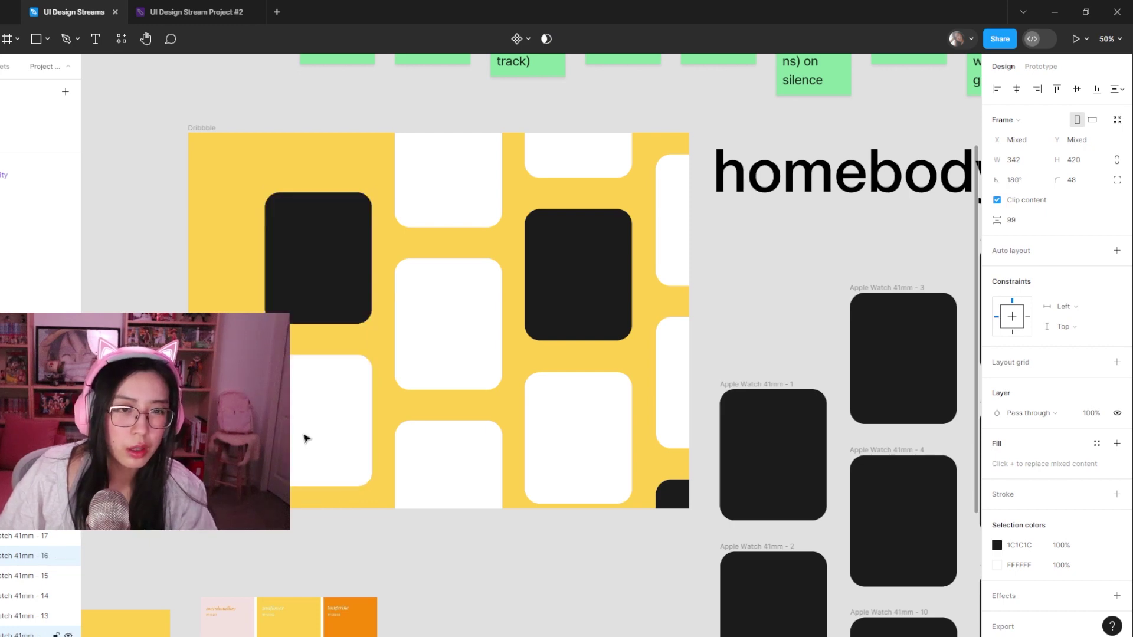
{"action": "left_click", "coordinate": [514, 579]}
- Fill the third column's middle watch frame in the Dribbble frame with FFFFFF
{"action": "left_click", "coordinate": [581, 295]}
{"action": "left_click", "coordinate": [999, 446]}
{"action": "left_click_drag", "start_coordinate": [893, 394], "coordinate": [833, 318]}
{"action": "left_click", "coordinate": [602, 434]}
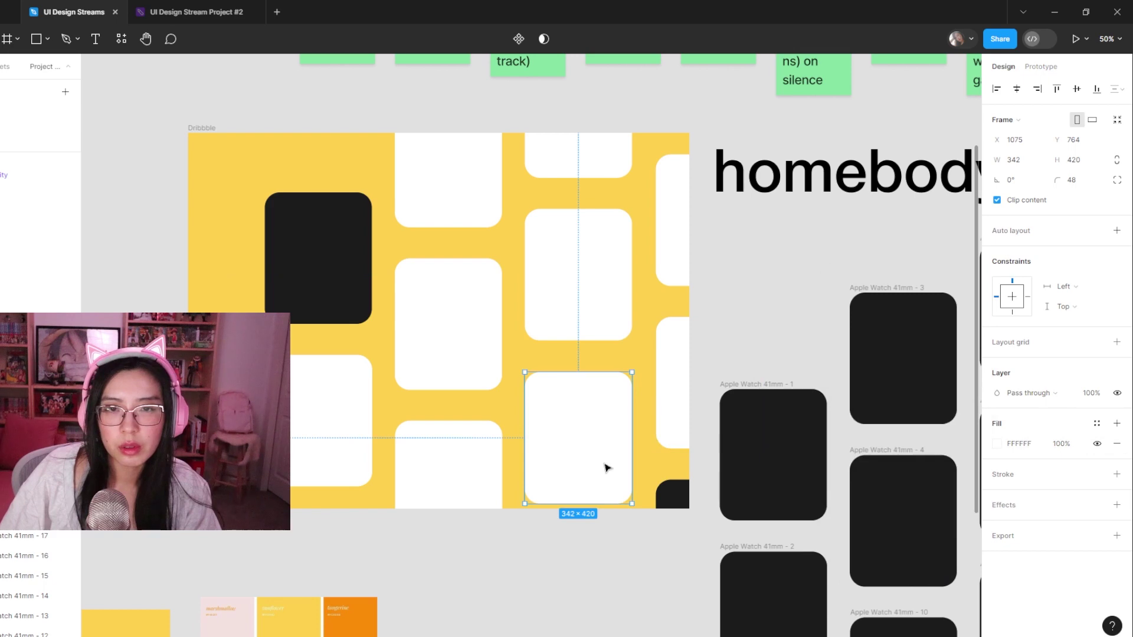
{"action": "left_click", "coordinate": [499, 454]}
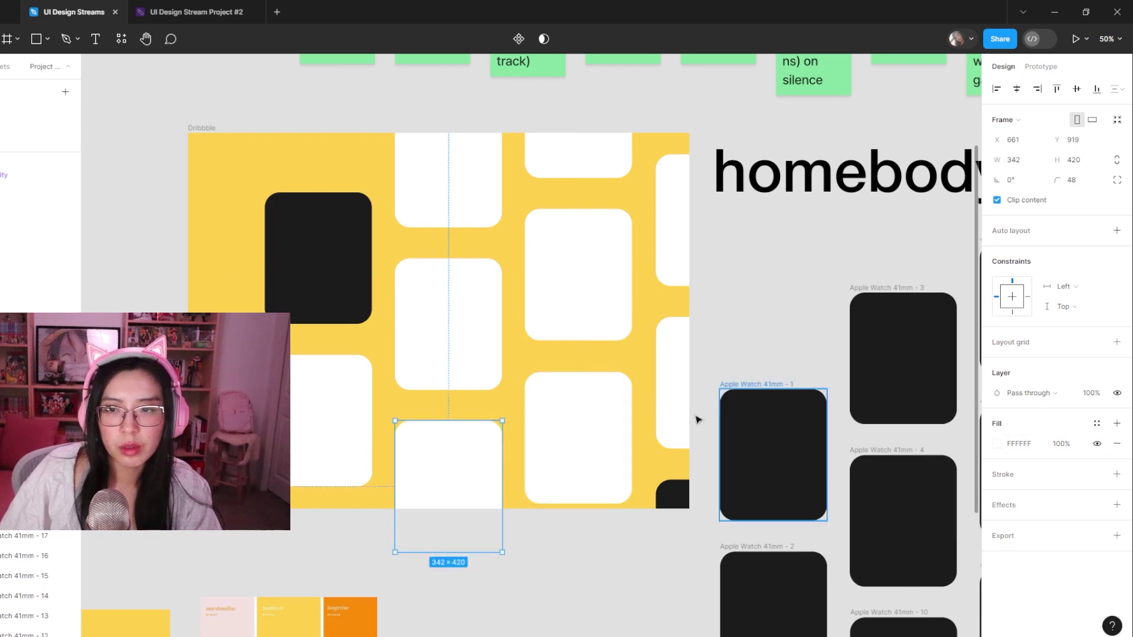
- Fill the third column's top watch frame with the dark color sampled from an Apple Watch frame outside the Dribbble frame
{"action": "left_click", "coordinate": [576, 169]}
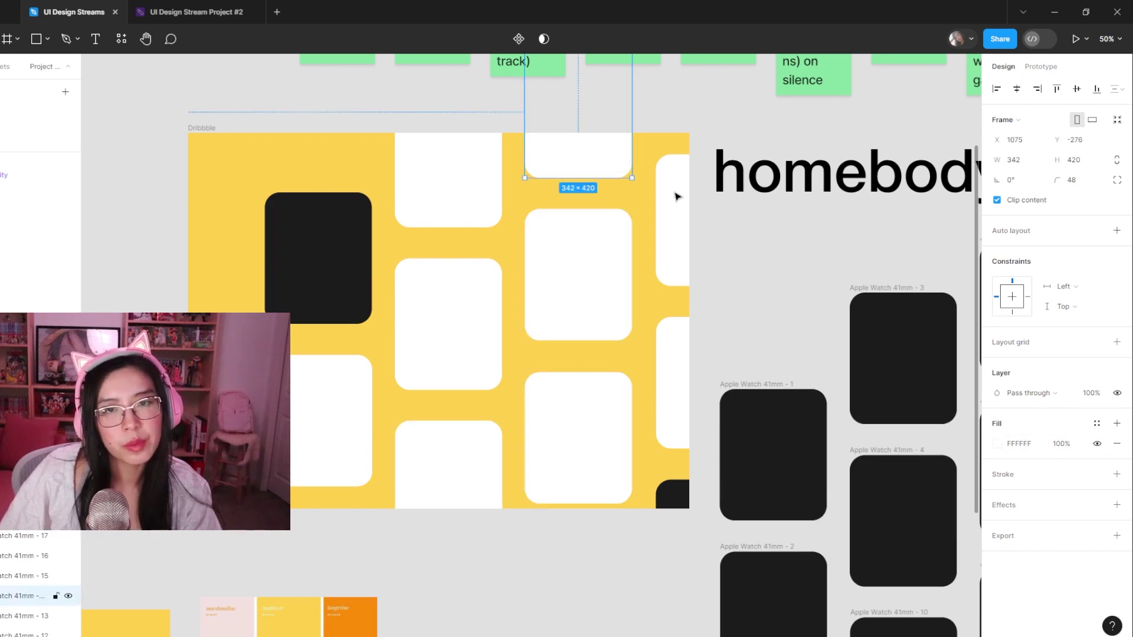
{"action": "left_click", "coordinate": [997, 444]}
{"action": "left_click", "coordinate": [849, 497]}
{"action": "left_click", "coordinate": [816, 475]}
{"action": "left_click", "coordinate": [749, 298]}
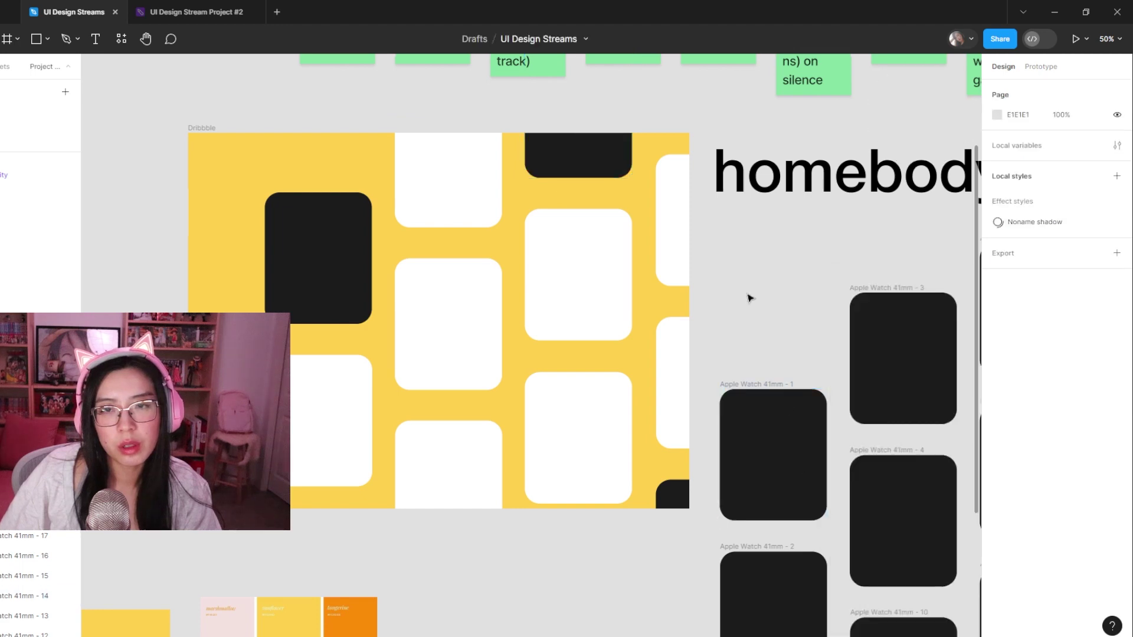
- Fill the rightmost column's bottom watch frame in the Dribbble frame with white
{"action": "key", "text": "ctrl+minus"}
{"action": "left_click_drag", "start_coordinate": [761, 391], "coordinate": [732, 380]}
{"action": "left_click", "coordinate": [687, 550]}
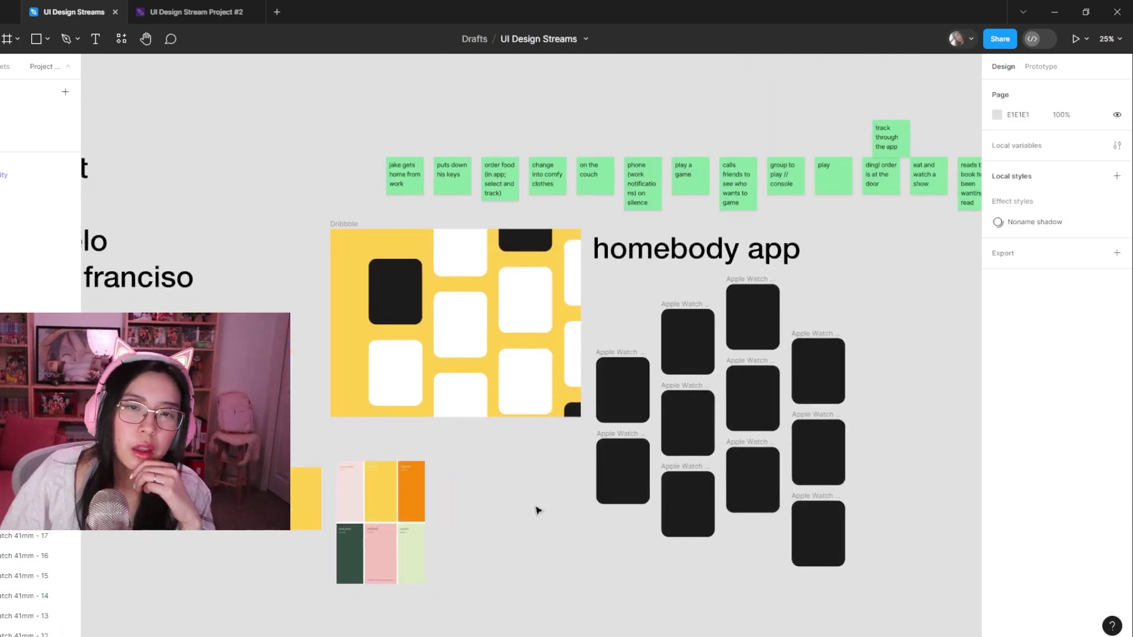
{"action": "left_click", "coordinate": [576, 421]}
{"action": "left_click", "coordinate": [997, 443]}
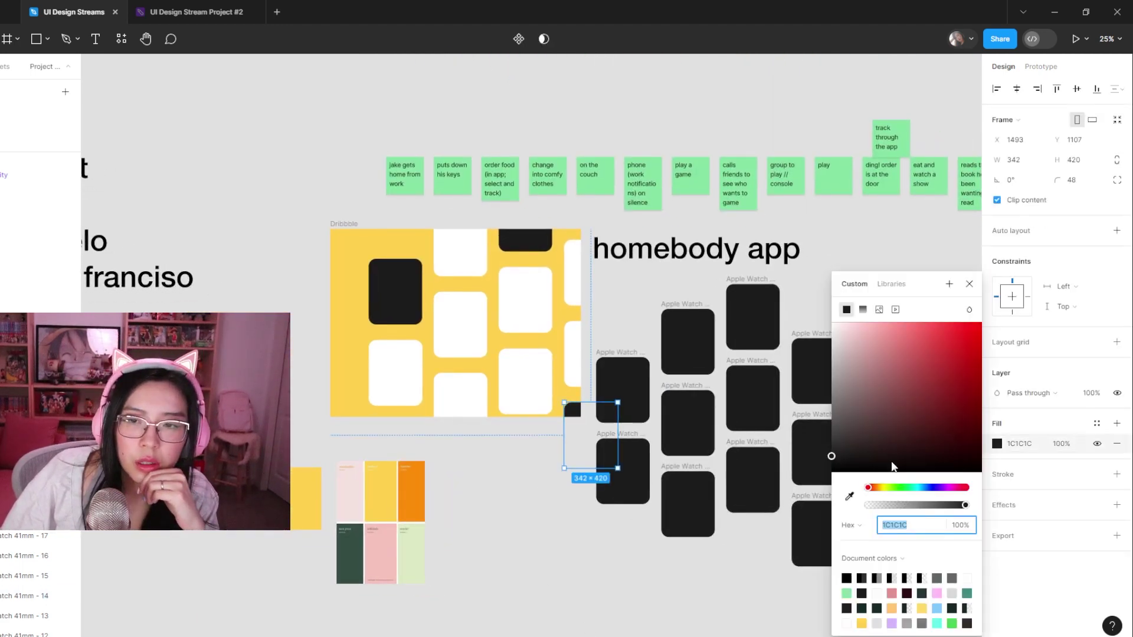
{"action": "left_click", "coordinate": [849, 497]}
{"action": "left_click", "coordinate": [480, 474]}
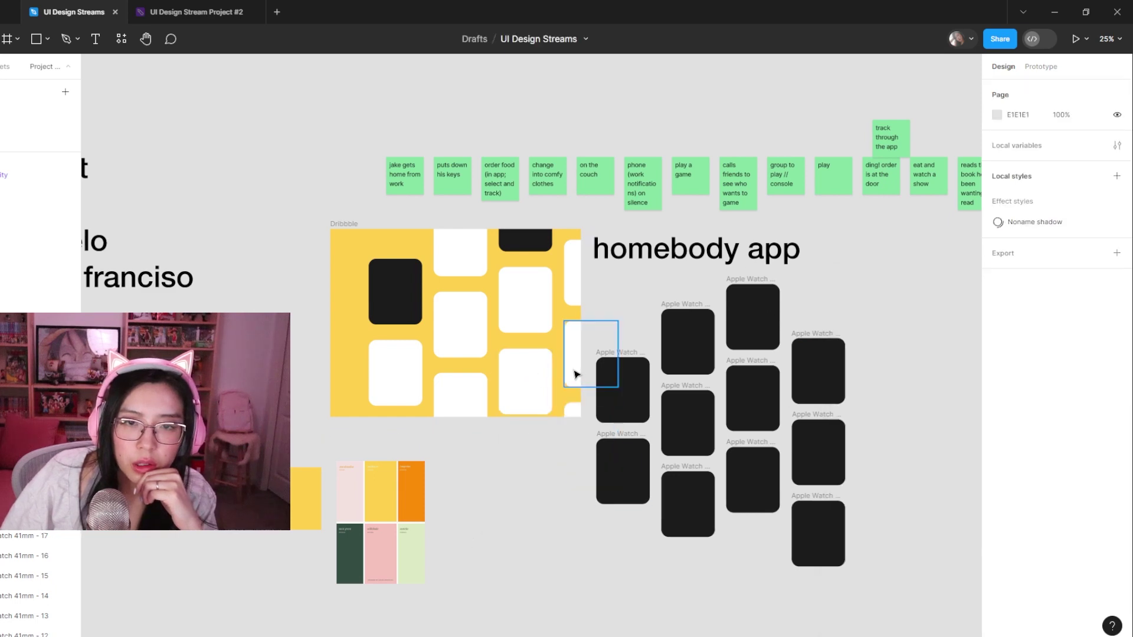
- Fill the rightmost column's middle watch frame in the Dribbble frame with 1C1C1C sampled from a dark Apple Watch frame
{"action": "left_click", "coordinate": [576, 372]}
{"action": "left_click", "coordinate": [997, 443]}
{"action": "left_click", "coordinate": [849, 497]}
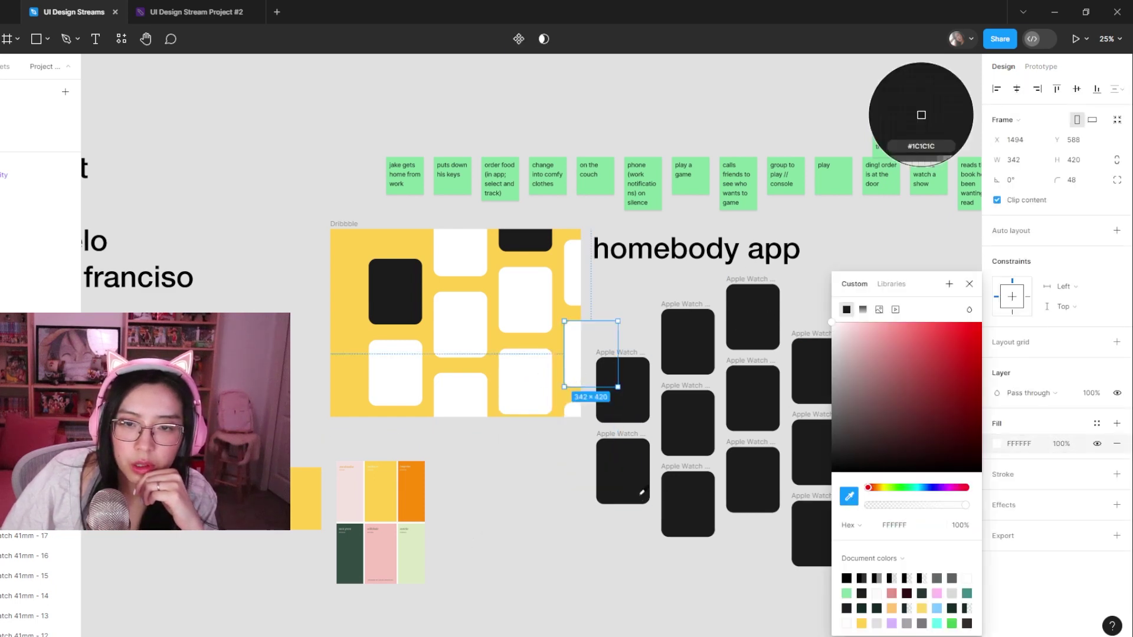
{"action": "left_click", "coordinate": [639, 496]}
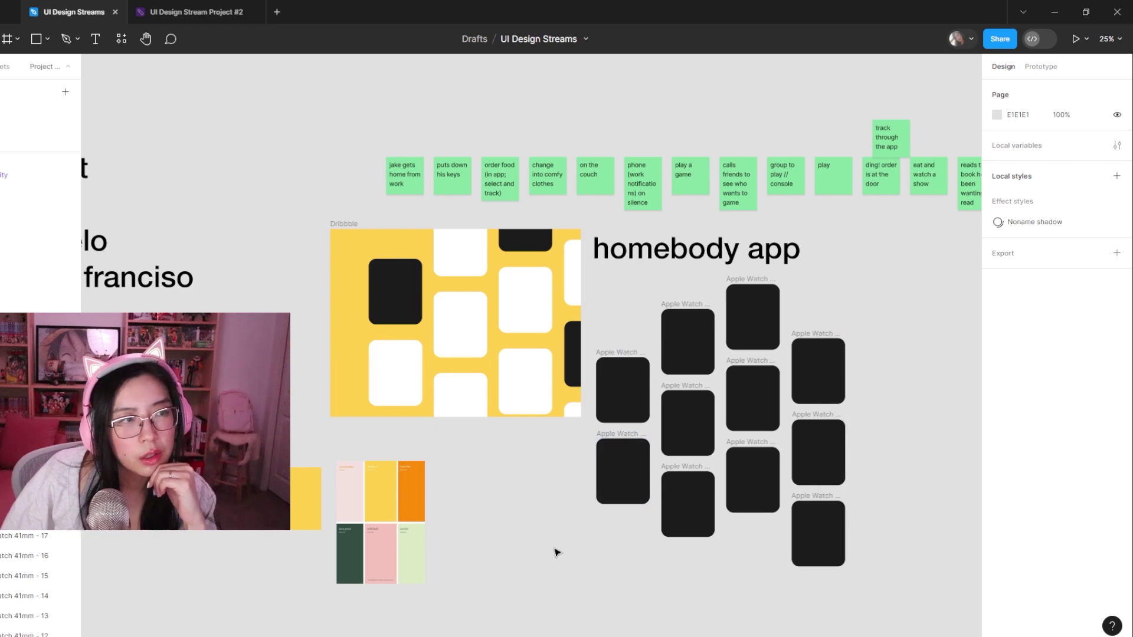
- Set the "homebody app" title's text color to FFFFFF and replace its wording with "lighting"
{"action": "scroll", "coordinate": [500, 450], "scroll_direction": "up", "scroll_amount": 5}
{"action": "scroll", "coordinate": [493, 354], "scroll_direction": "left", "scroll_amount": 2}
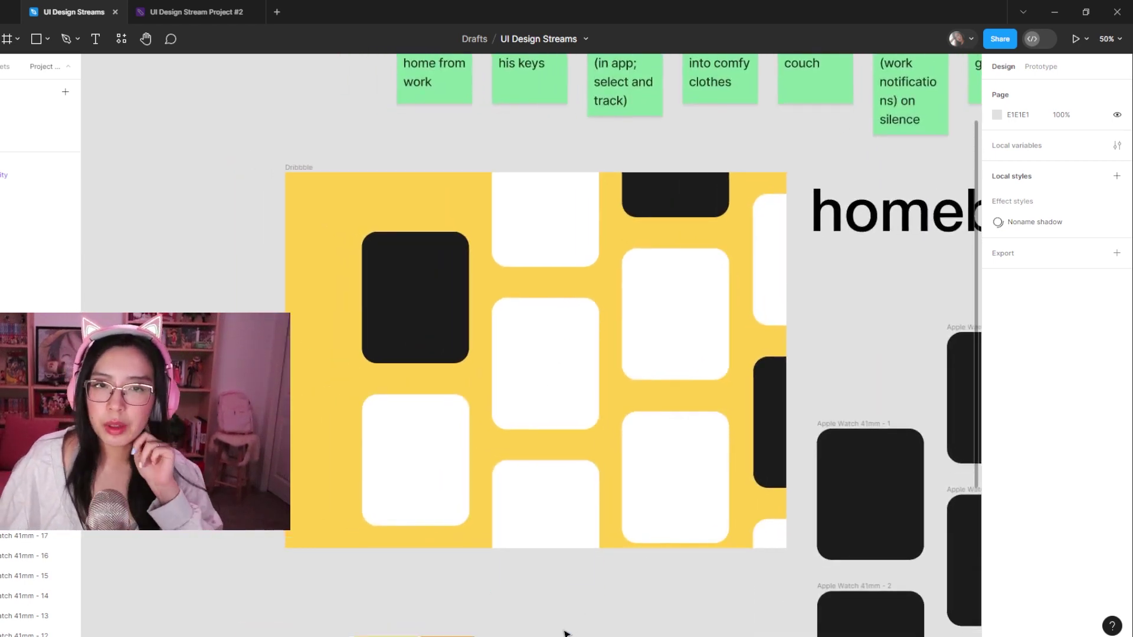
{"action": "key", "text": "minus"}
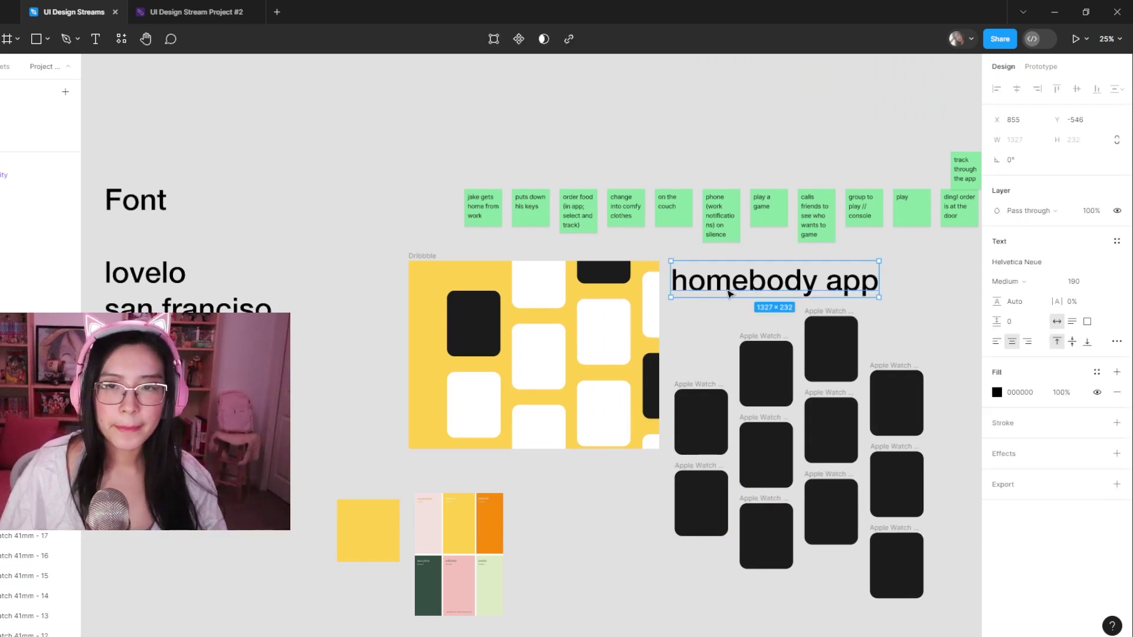
{"action": "left_click", "coordinate": [996, 392]}
{"action": "left_click_drag", "start_coordinate": [855, 413], "coordinate": [770, 269]}
{"action": "double_click", "coordinate": [771, 290]}
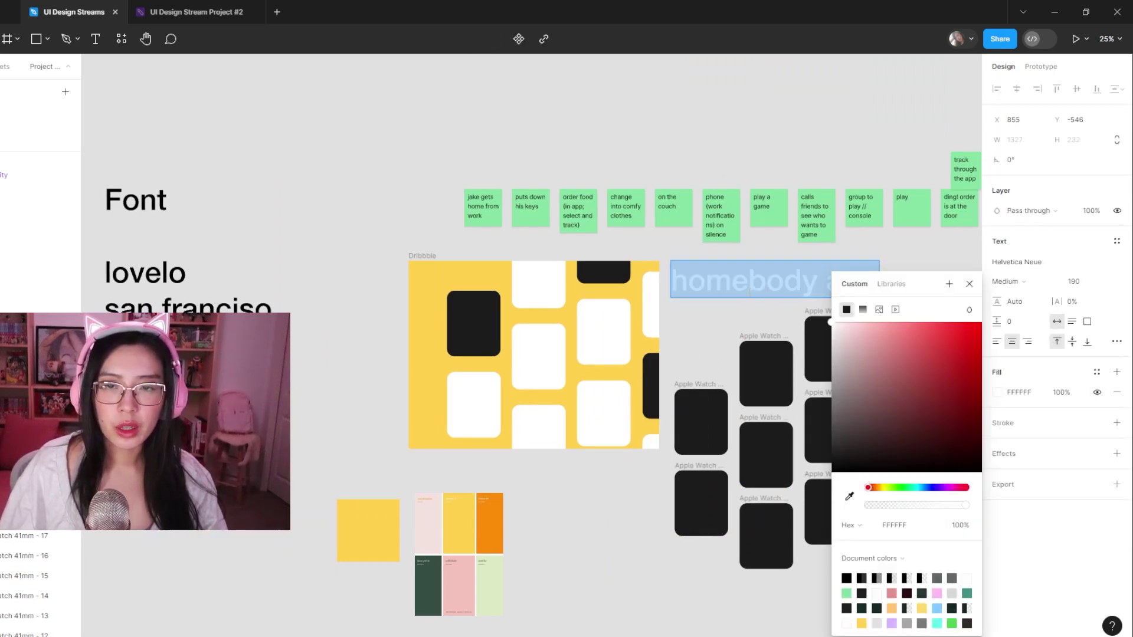
{"action": "type", "text": "lighting"}
{"action": "key", "text": "Escape"}
- Set the "lighting" text to font size 62 and place it horizontally centered near the top of the first column's dark watch frame
{"action": "left_click_drag", "start_coordinate": [767, 283], "coordinate": [479, 310]}
{"action": "scroll", "coordinate": [479, 310], "scroll_direction": "up", "scroll_amount": 10}
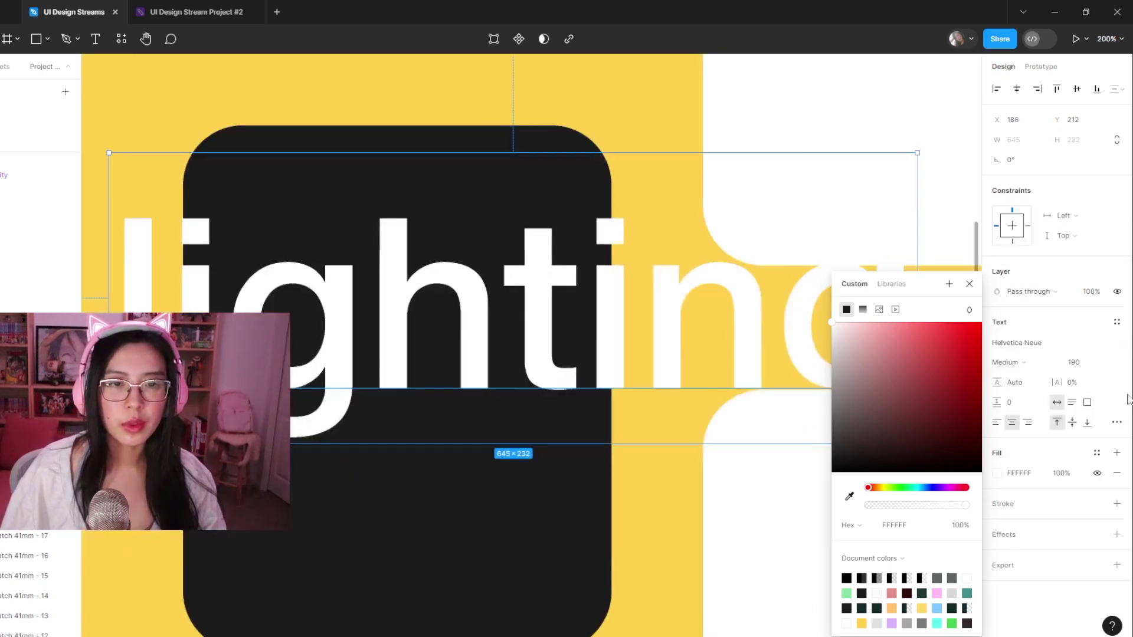
{"action": "left_click", "coordinate": [1079, 362]}
{"action": "type", "text": "70"}
{"action": "key", "text": "Return"}
{"action": "type", "text": "62"}
{"action": "key", "text": "Return"}
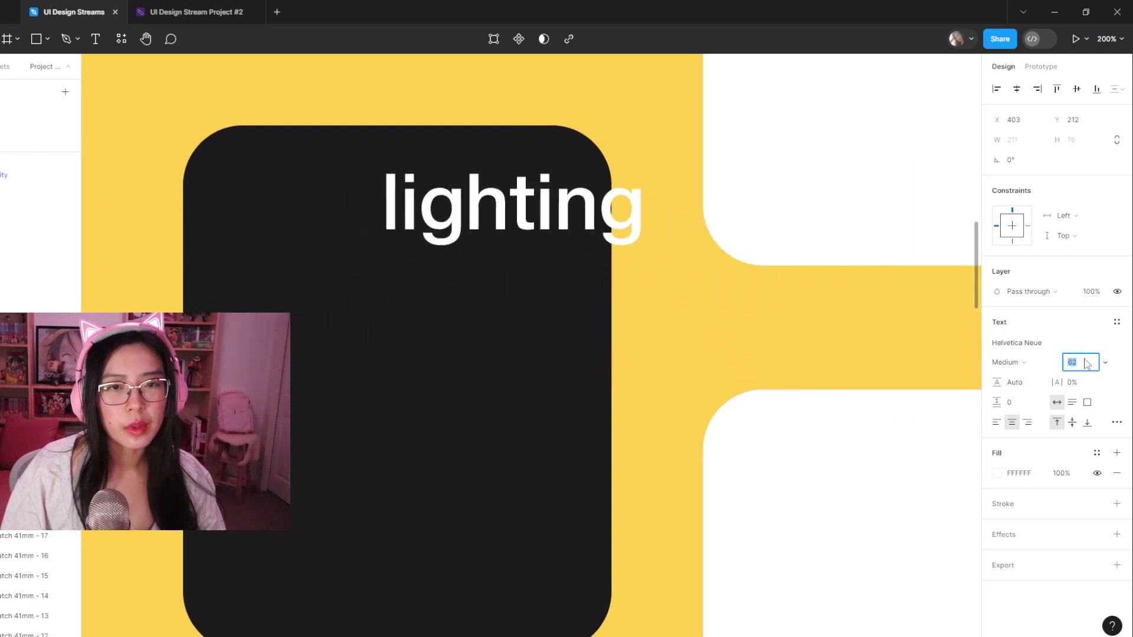
{"action": "left_click_drag", "start_coordinate": [619, 233], "coordinate": [504, 234]}
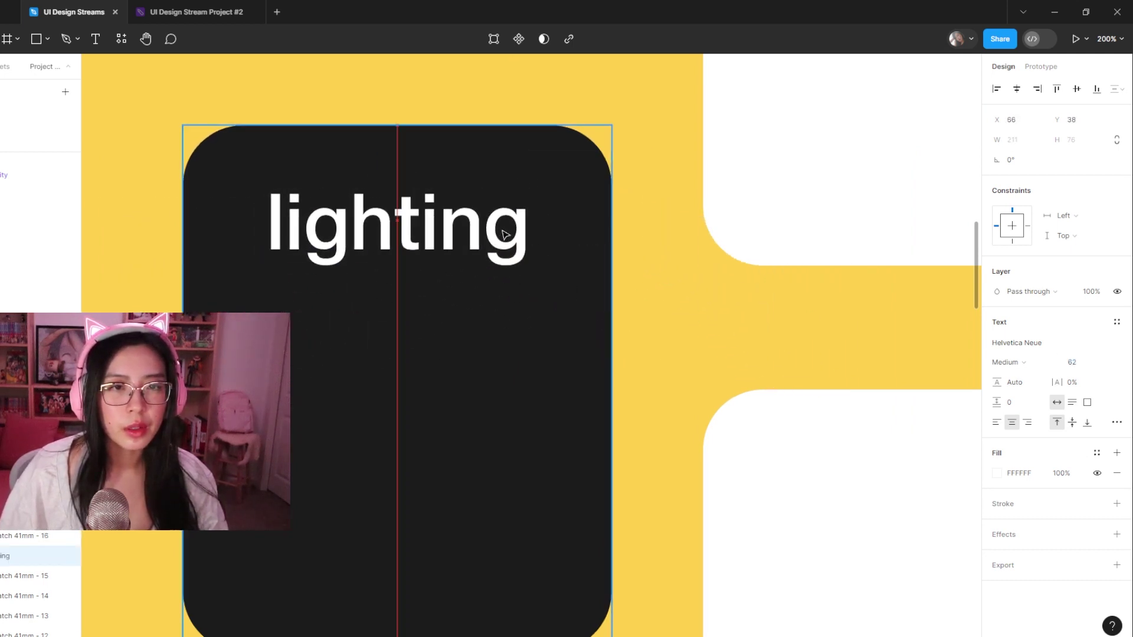
- Test the "lighting" text at font size 54 and reduce it to 46
{"action": "left_click", "coordinate": [538, 334]}
{"action": "key", "text": "shift+0"}
{"action": "left_click", "coordinate": [504, 297]}
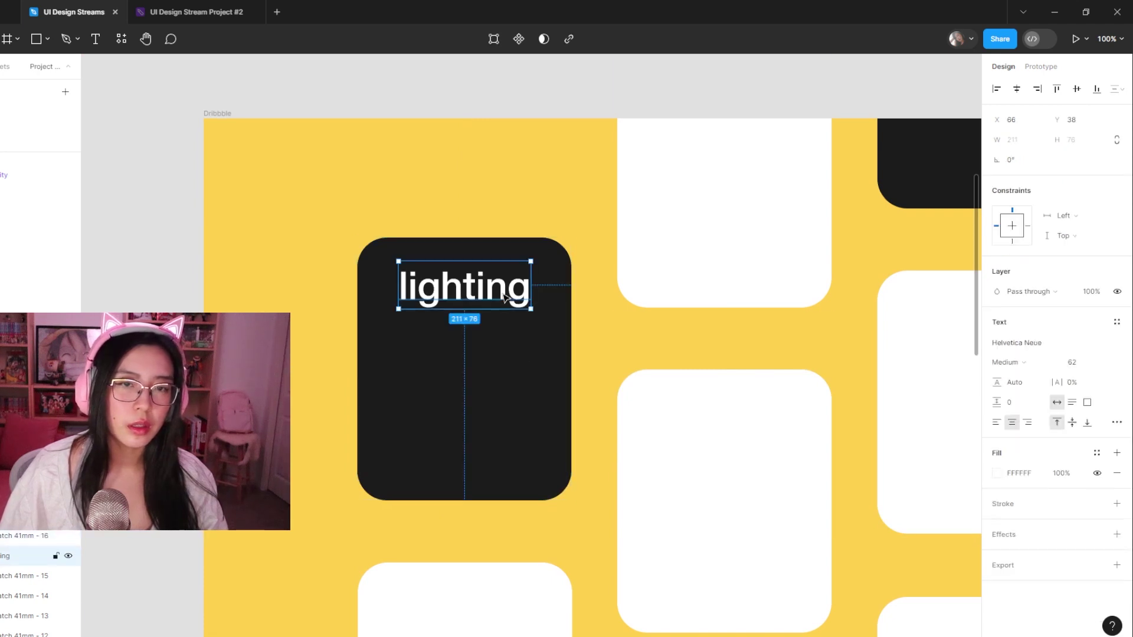
{"action": "left_click", "coordinate": [1073, 362]}
{"action": "type", "text": "54"}
{"action": "key", "text": "Return"}
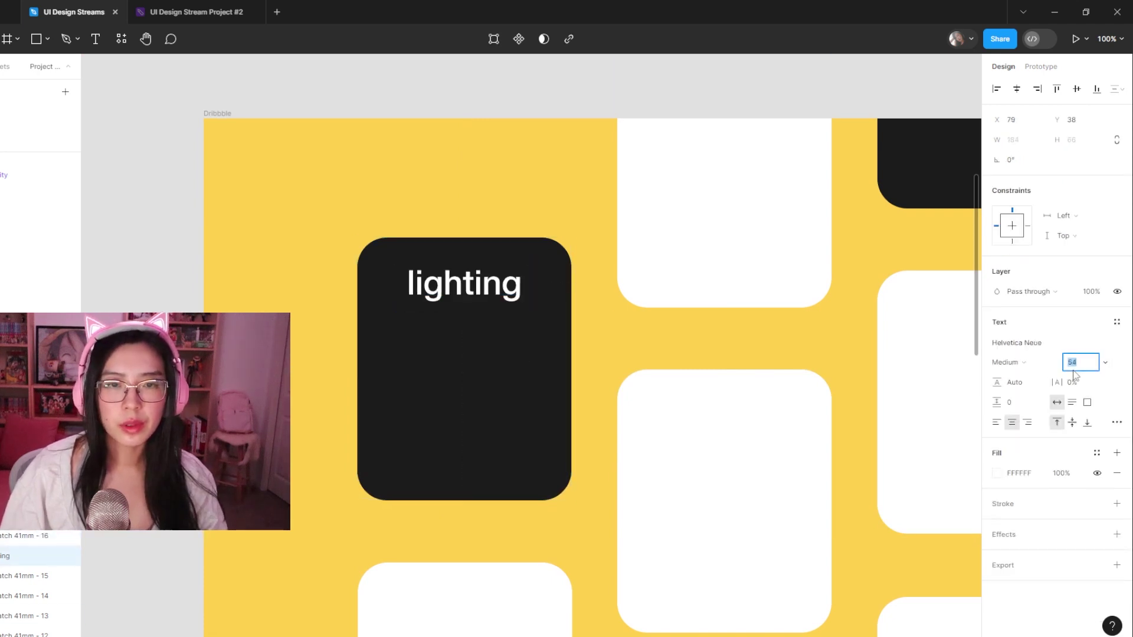
{"action": "left_click", "coordinate": [615, 355]}
{"action": "scroll", "coordinate": [558, 366], "scroll_direction": "down", "scroll_amount": 5, "text": "ctrl"}
{"action": "scroll", "coordinate": [558, 367], "scroll_direction": "right", "scroll_amount": 3}
{"action": "left_click", "coordinate": [454, 313]}
{"action": "key", "text": "Escape"}
{"action": "left_click", "coordinate": [446, 306]}
{"action": "double_click", "coordinate": [450, 316]}
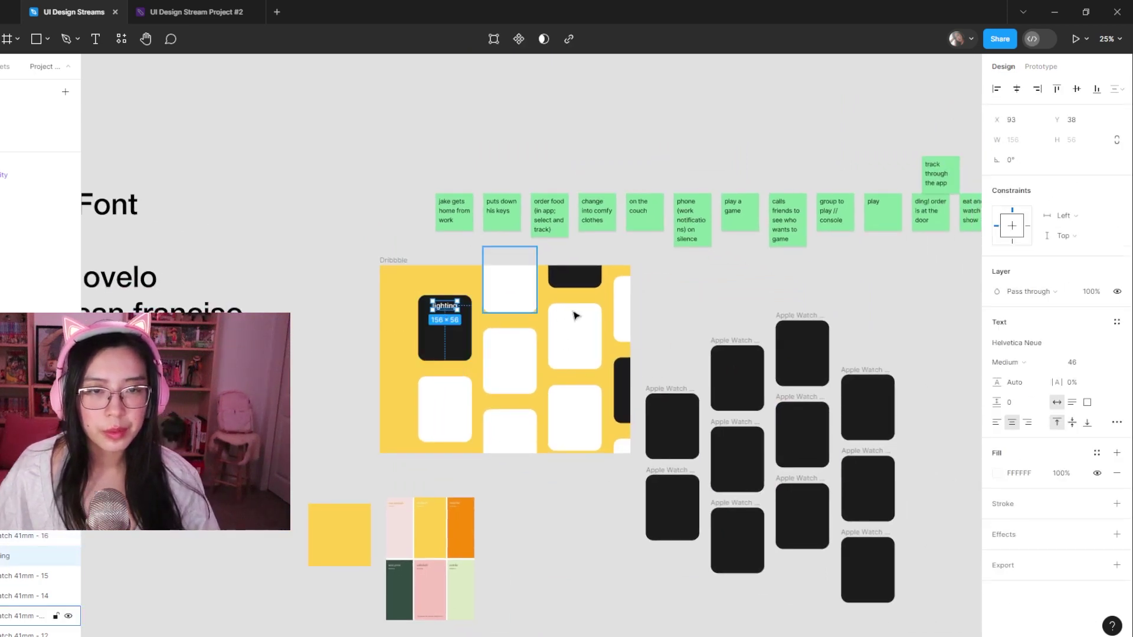
{"action": "left_click", "coordinate": [662, 326]}
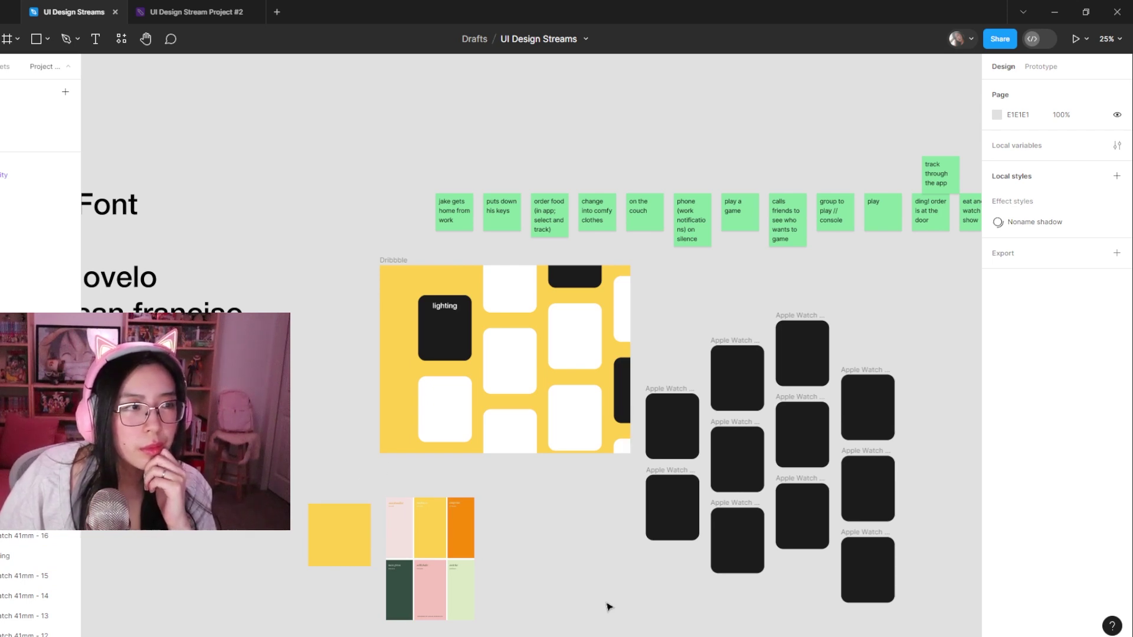
- Switch to the browser and examine Dribbble's yellow product design search results for layout inspiration, loading more work at the end
{"action": "mouse_move", "coordinate": [392, 625]}
{"action": "left_click", "coordinate": [531, 593]}
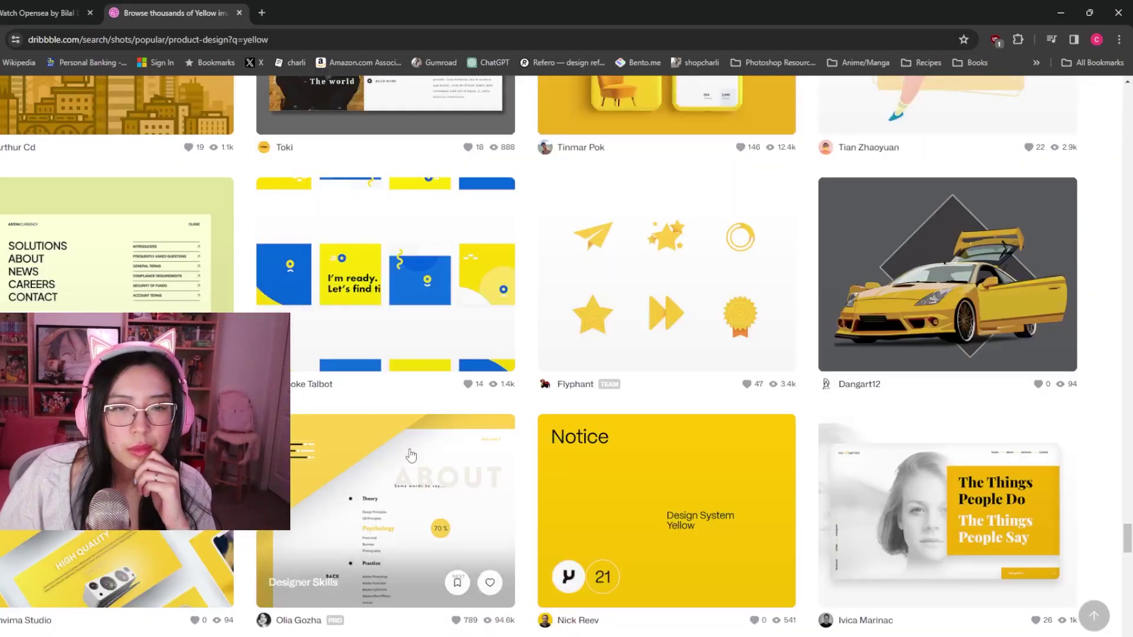
{"action": "scroll", "coordinate": [420, 477], "scroll_direction": "down", "scroll_amount": 1}
{"action": "scroll", "coordinate": [464, 537], "scroll_direction": "up", "scroll_amount": 2}
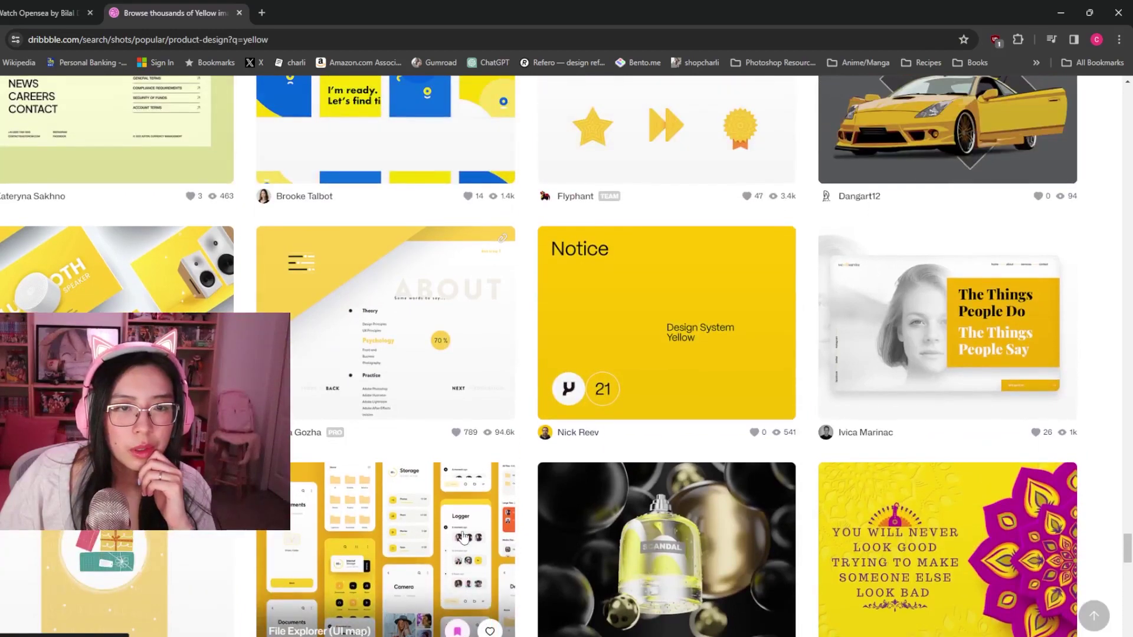
{"action": "scroll", "coordinate": [464, 537], "scroll_direction": "down", "scroll_amount": 1}
{"action": "scroll", "coordinate": [464, 537], "scroll_direction": "down", "scroll_amount": 3}
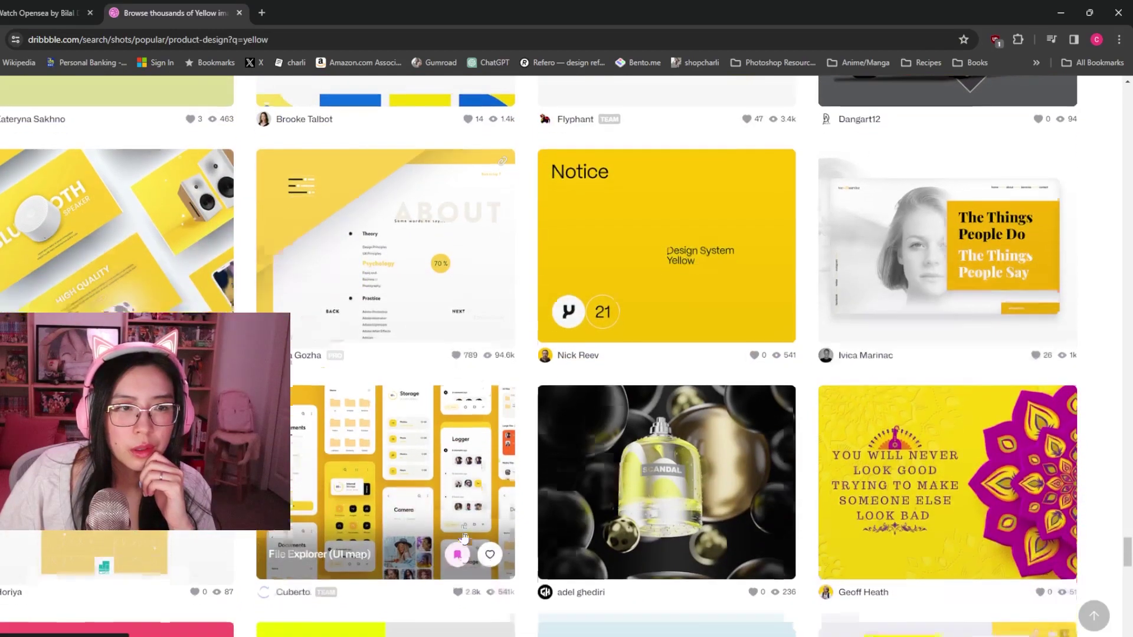
{"action": "scroll", "coordinate": [464, 537], "scroll_direction": "down", "scroll_amount": 12}
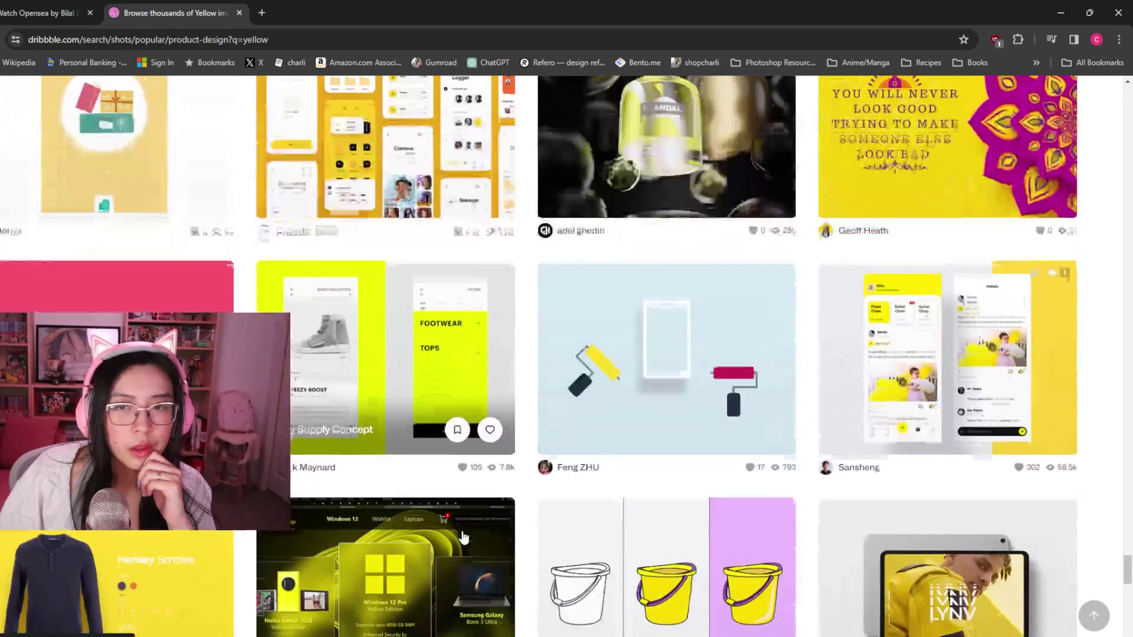
{"action": "scroll", "coordinate": [464, 537], "scroll_direction": "down", "scroll_amount": 4}
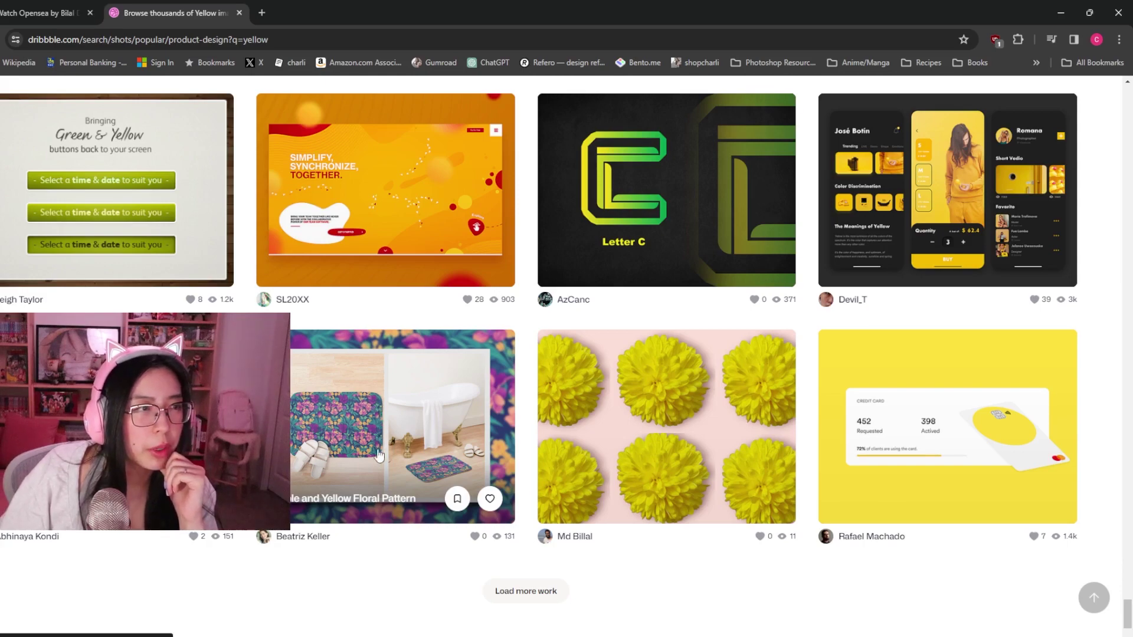
{"action": "scroll", "coordinate": [395, 391], "scroll_direction": "down", "scroll_amount": 2}
{"action": "left_click", "coordinate": [528, 453]}
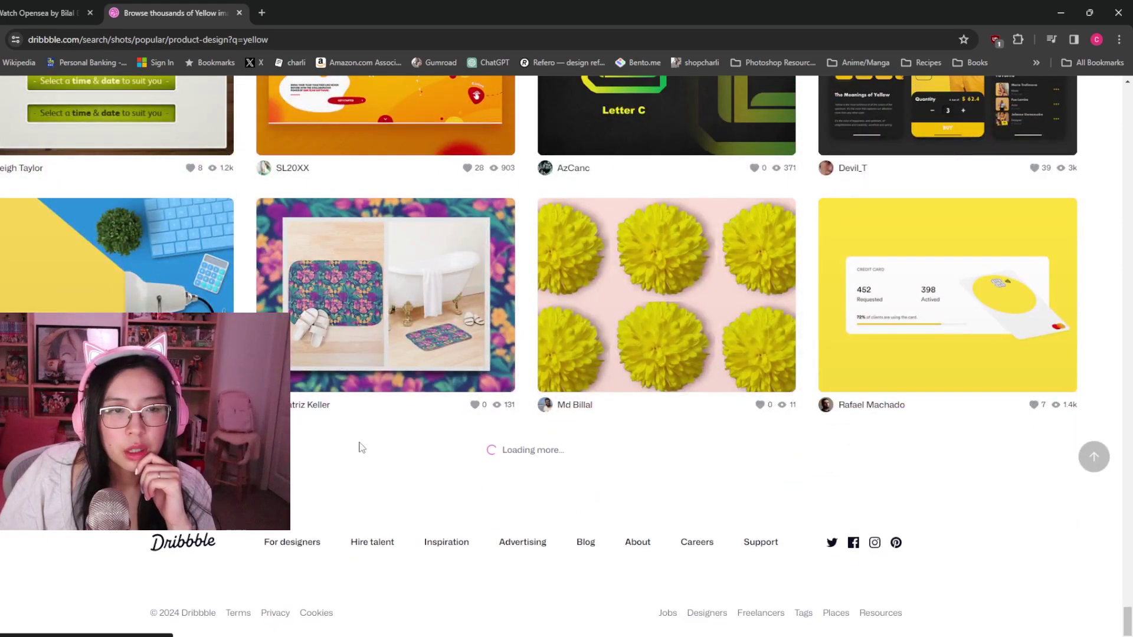
- Examine the newly loaded yellow product design shots on Dribbble for layout and screen content inspiration
{"action": "scroll", "coordinate": [357, 475], "scroll_direction": "down", "scroll_amount": 8}
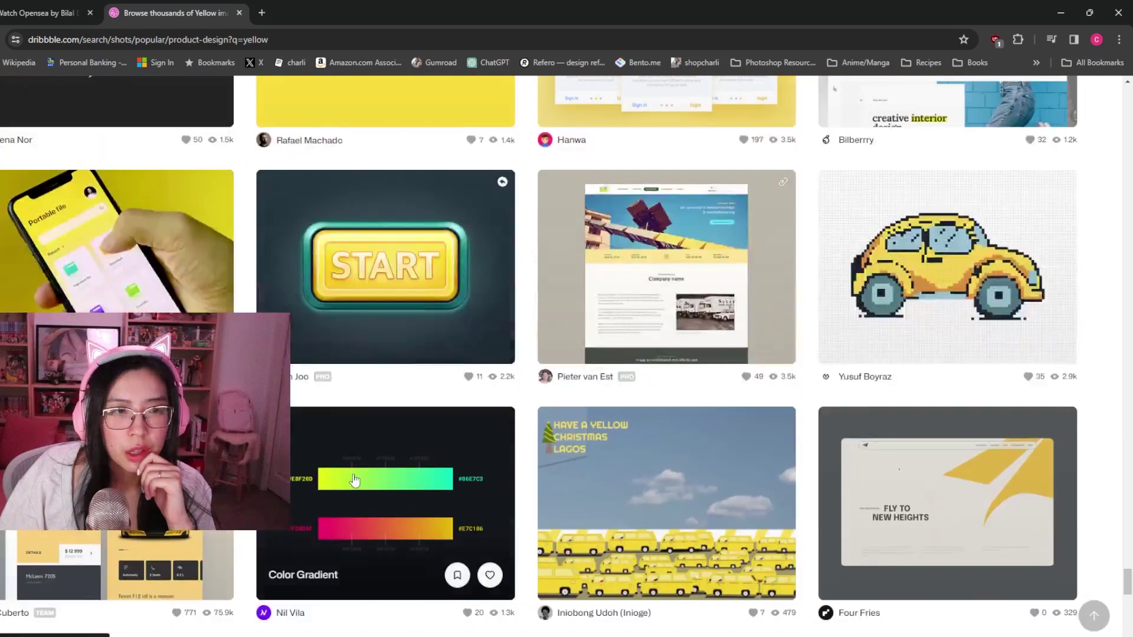
{"action": "scroll", "coordinate": [354, 479], "scroll_direction": "up", "scroll_amount": 1}
{"action": "scroll", "coordinate": [354, 479], "scroll_direction": "down", "scroll_amount": 13}
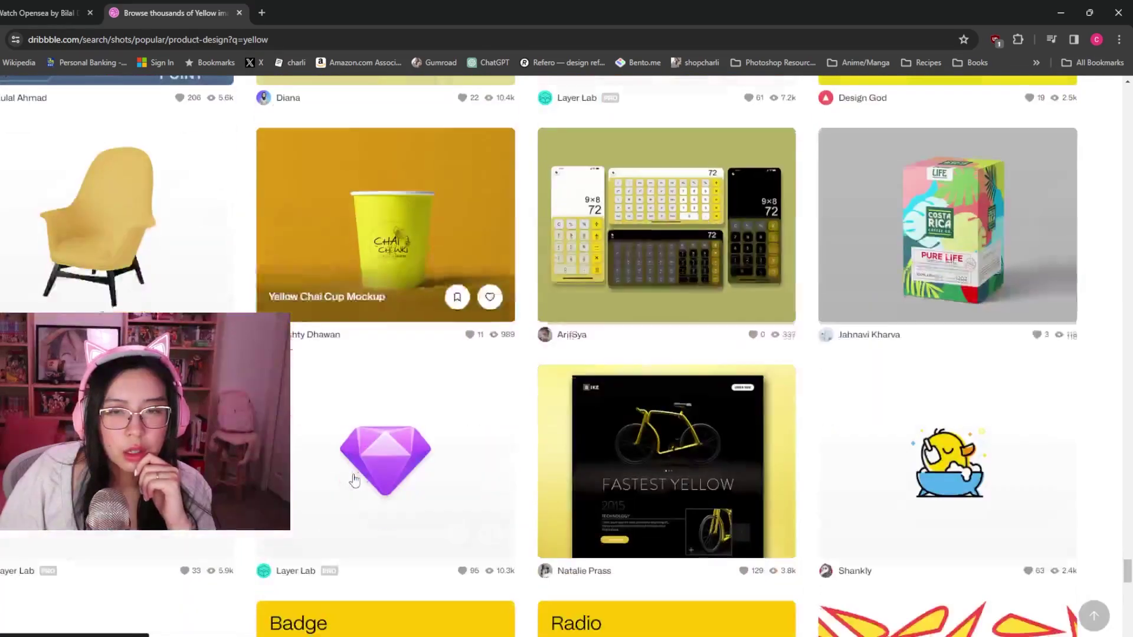
{"action": "scroll", "coordinate": [354, 479], "scroll_direction": "down", "scroll_amount": 15}
{"action": "scroll", "coordinate": [354, 479], "scroll_direction": "down", "scroll_amount": 18}
{"action": "scroll", "coordinate": [354, 479], "scroll_direction": "down", "scroll_amount": 16}
{"action": "scroll", "coordinate": [354, 481], "scroll_direction": "up", "scroll_amount": 9}
{"action": "scroll", "coordinate": [354, 479], "scroll_direction": "down", "scroll_amount": 4}
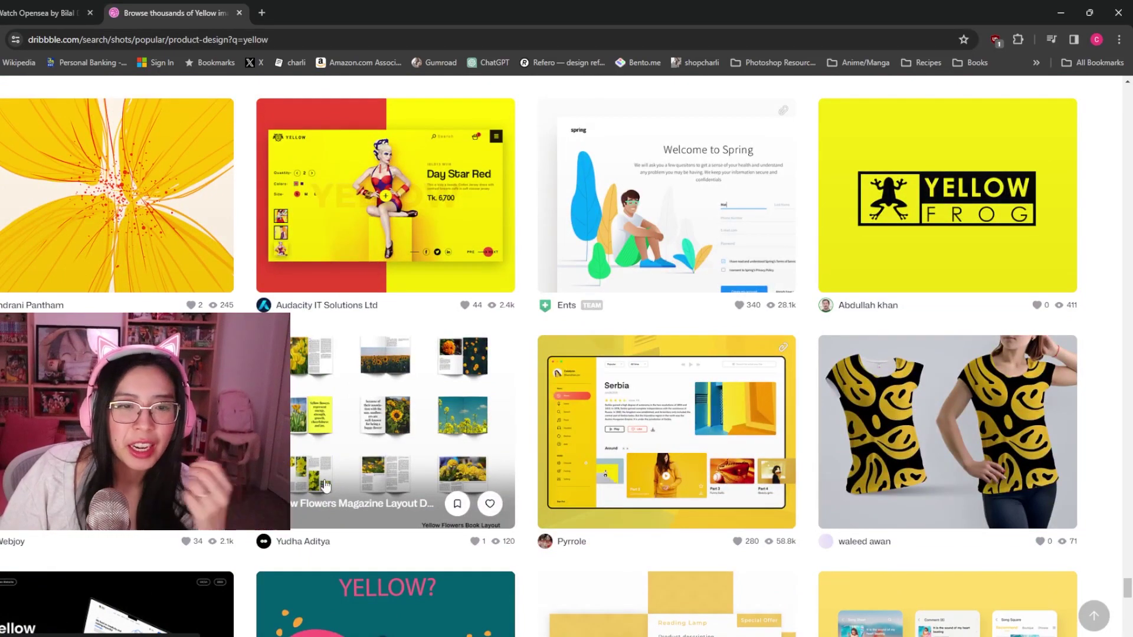
{"action": "scroll", "coordinate": [325, 485], "scroll_direction": "down", "scroll_amount": 4}
{"action": "scroll", "coordinate": [366, 458], "scroll_direction": "down", "scroll_amount": 4}
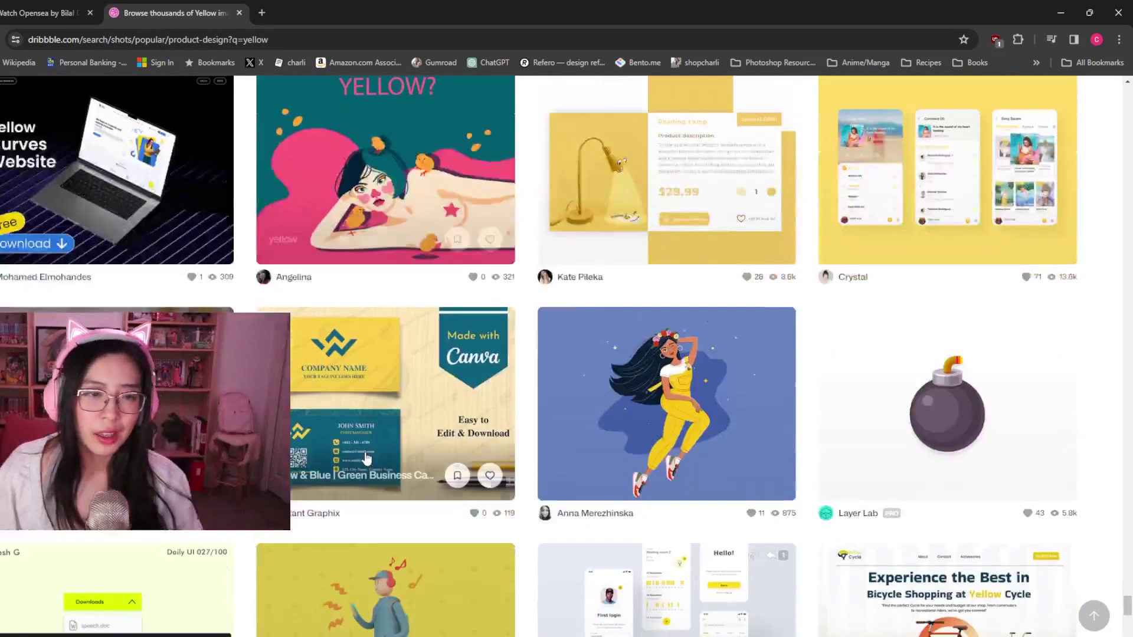
{"action": "scroll", "coordinate": [367, 458], "scroll_direction": "down", "scroll_amount": 4}
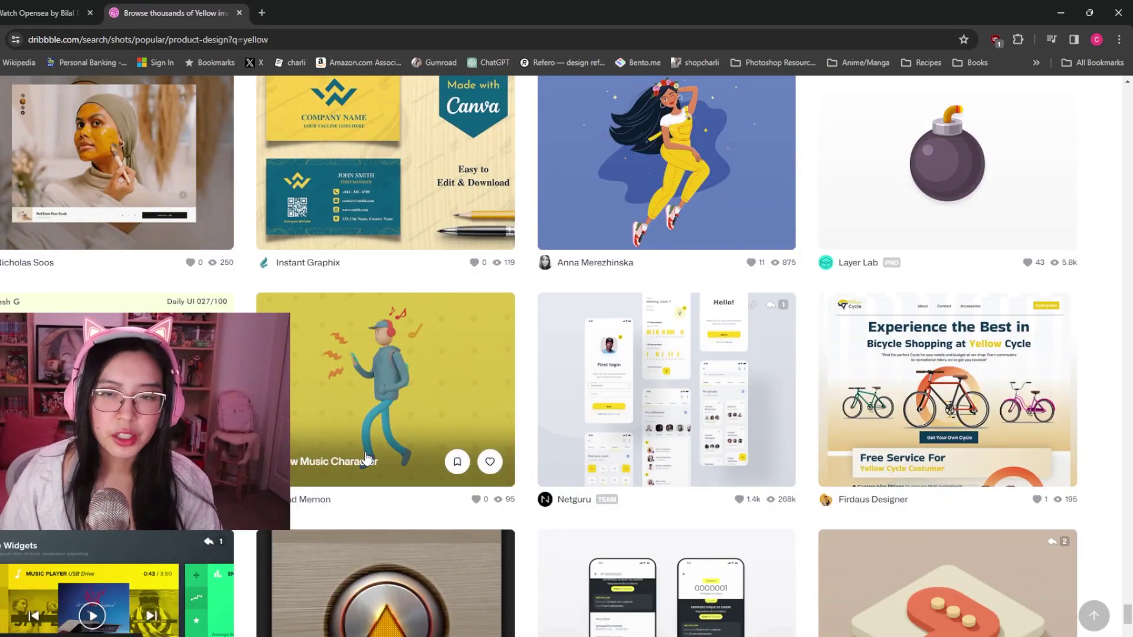
{"action": "scroll", "coordinate": [407, 396], "scroll_direction": "down", "scroll_amount": 4}
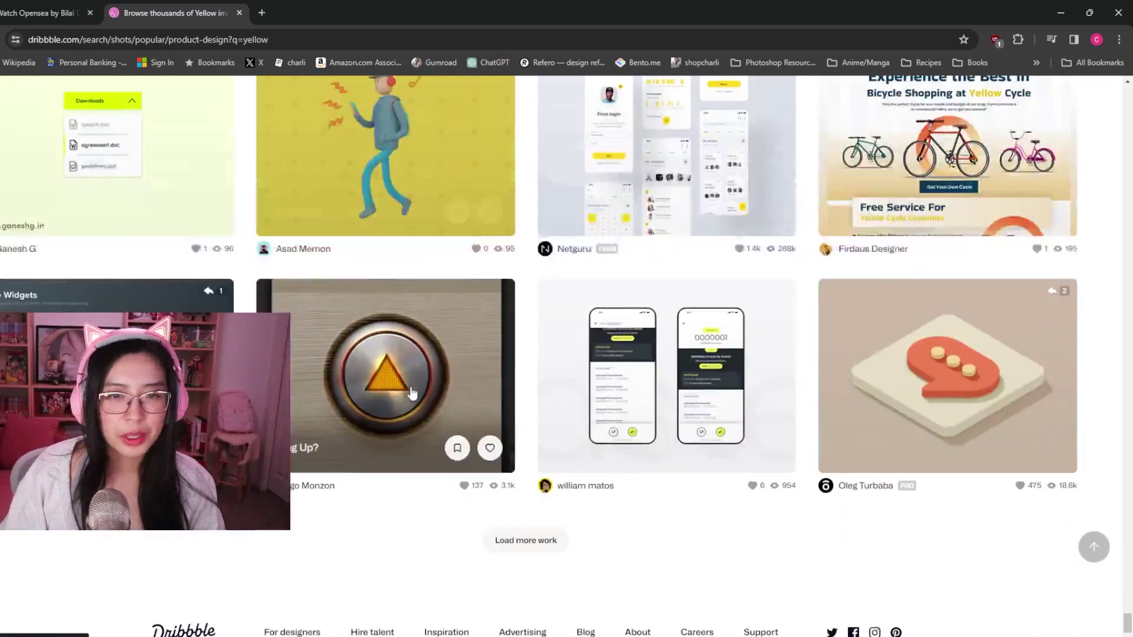
- Load more yellow product design work and look through the additional shots
{"action": "left_click", "coordinate": [526, 543]}
{"action": "scroll", "coordinate": [461, 400], "scroll_direction": "down", "scroll_amount": 5}
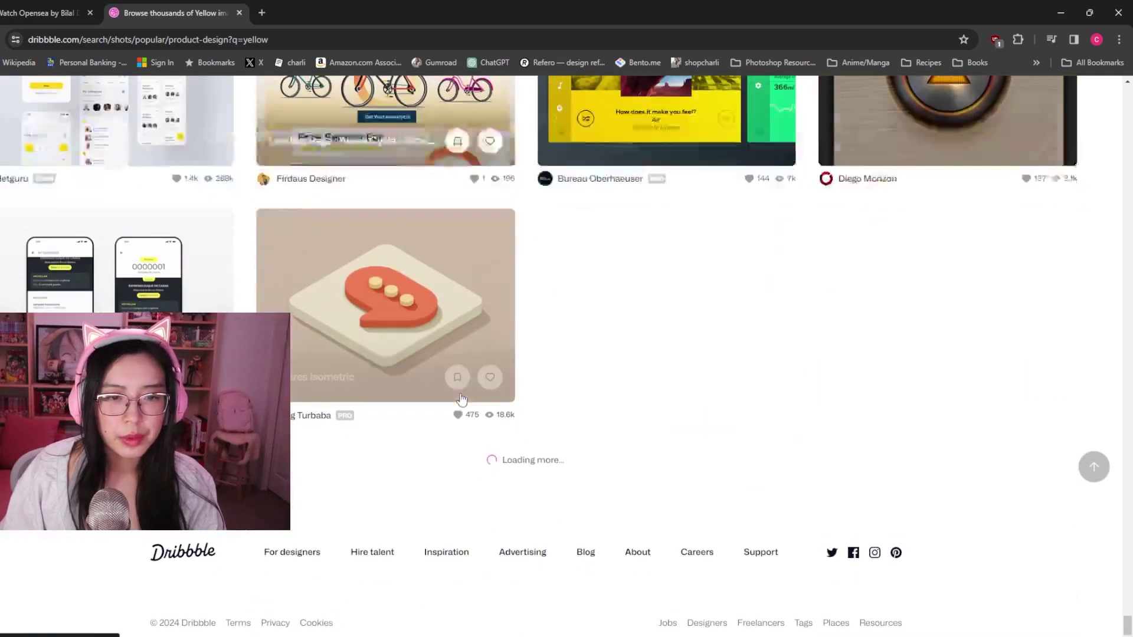
{"action": "scroll", "coordinate": [640, 453], "scroll_direction": "down", "scroll_amount": 6}
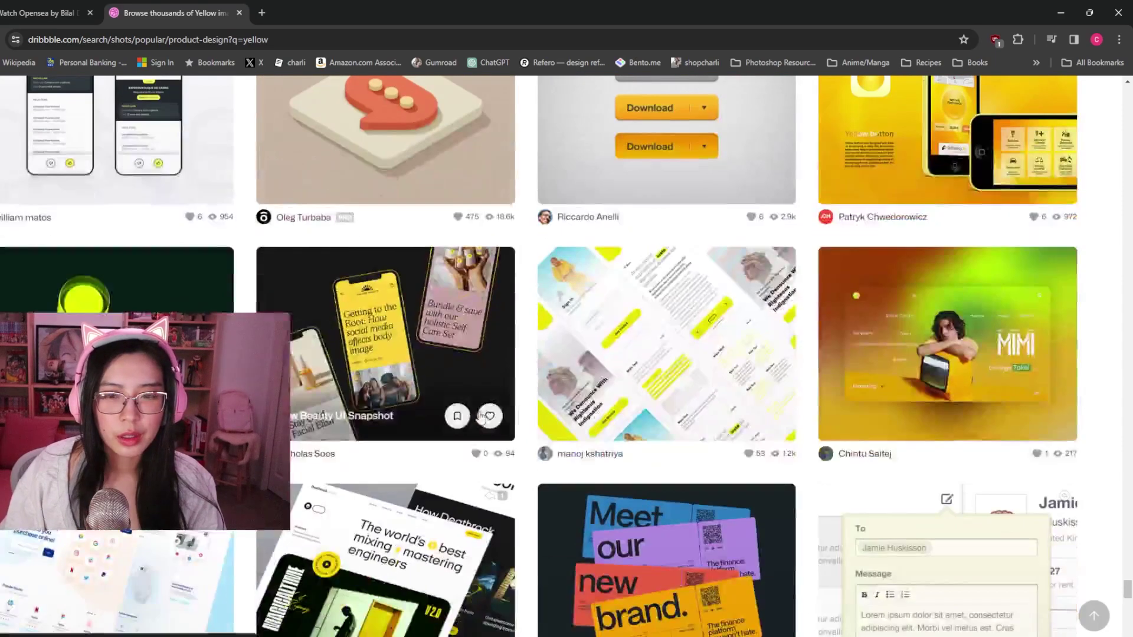
{"action": "scroll", "coordinate": [323, 458], "scroll_direction": "down", "scroll_amount": 11}
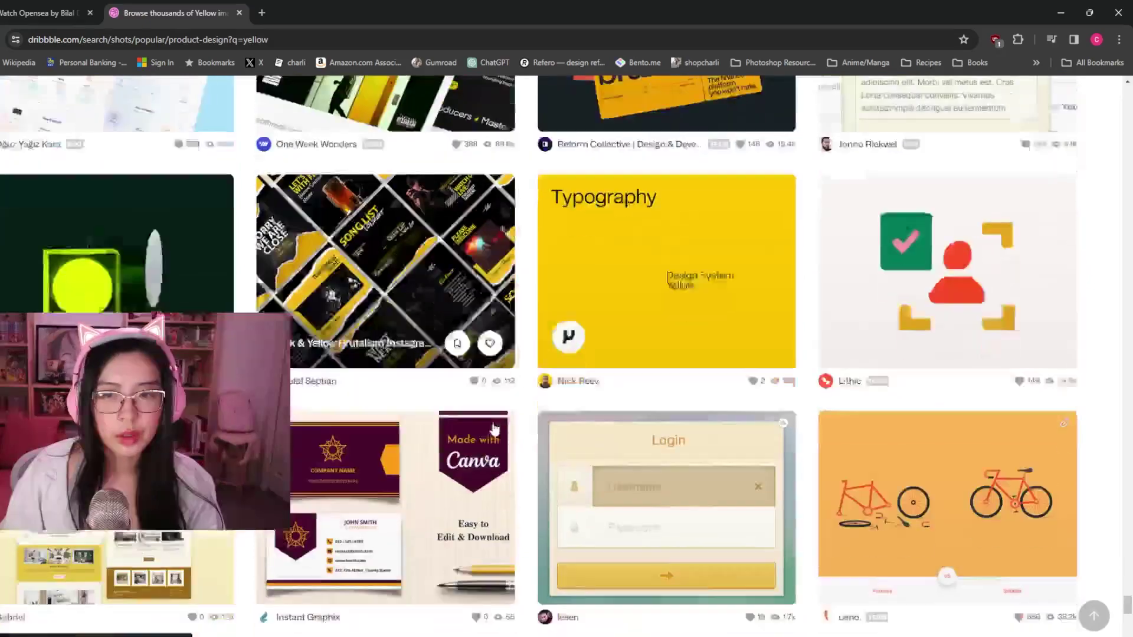
{"action": "scroll", "coordinate": [389, 452], "scroll_direction": "down", "scroll_amount": 15}
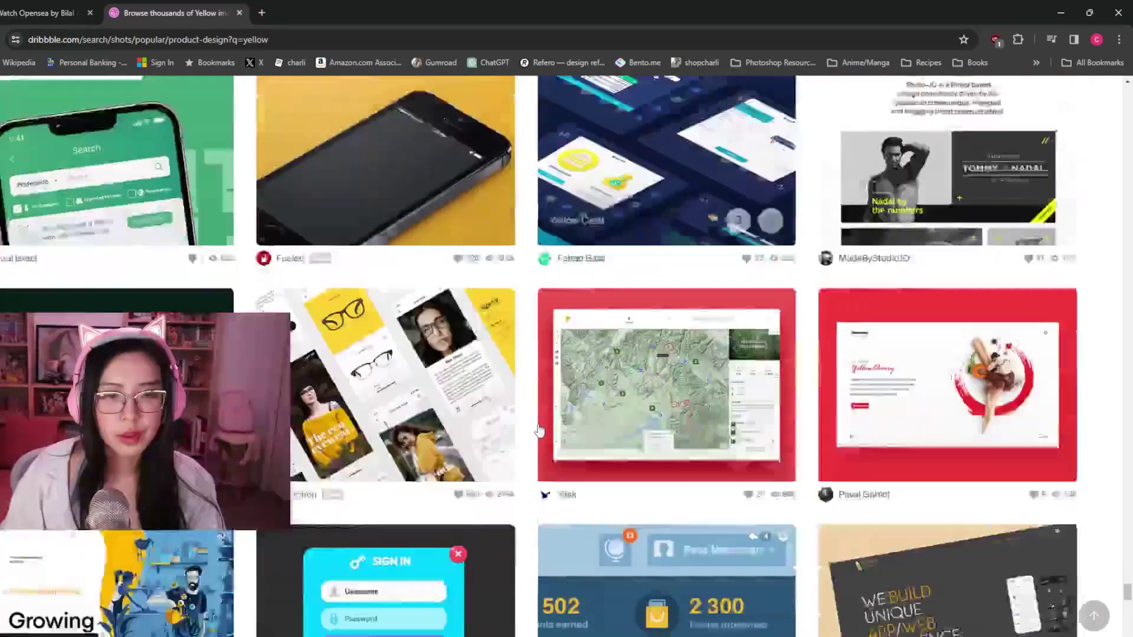
{"action": "scroll", "coordinate": [538, 432], "scroll_direction": "down", "scroll_amount": 3}
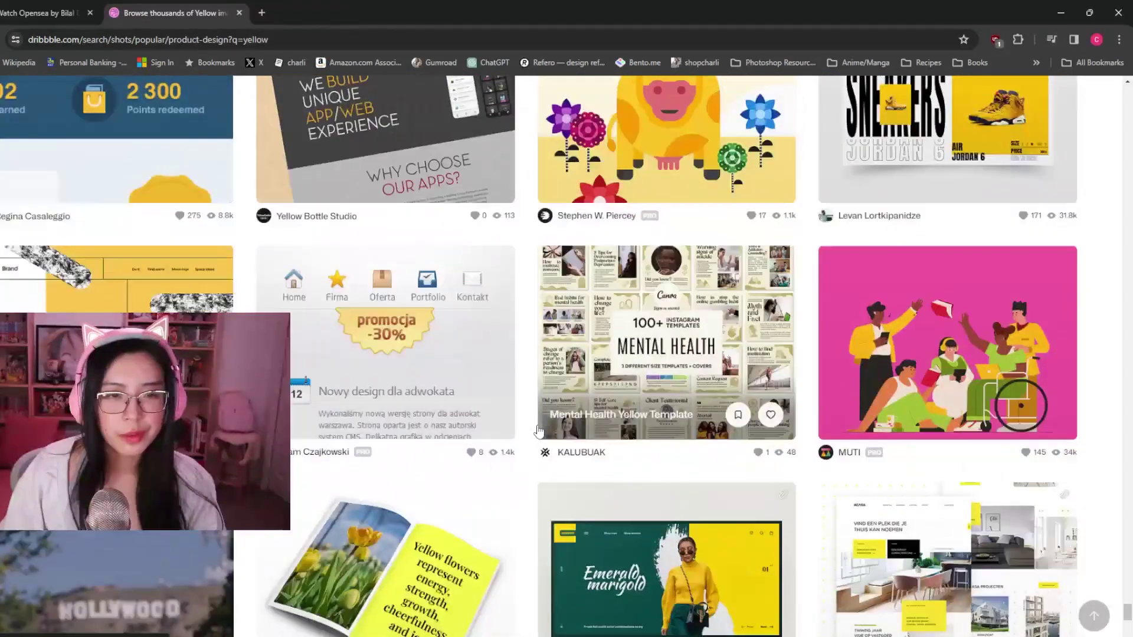
- Switch back to Figma and move the "lighting" text out of the Dribbble frame onto the canvas above the standalone watch frames
{"action": "key", "text": "alt+Tab"}
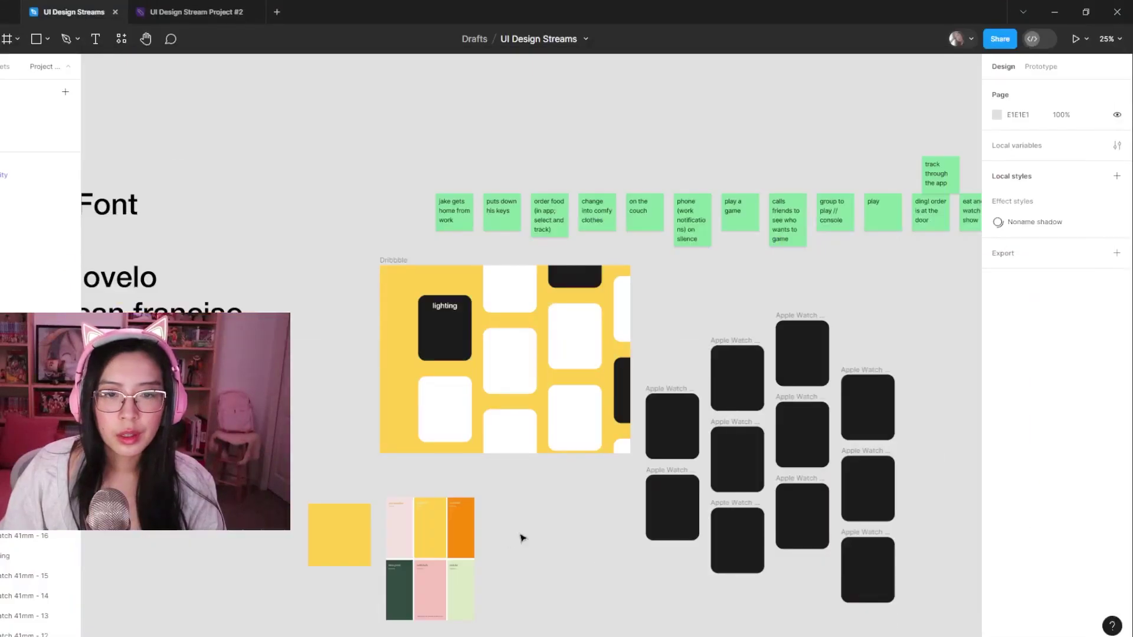
{"action": "scroll", "coordinate": [525, 522], "scroll_direction": "right", "scroll_amount": 3}
{"action": "scroll", "coordinate": [525, 522], "scroll_direction": "down", "scroll_amount": 1}
{"action": "left_click", "coordinate": [408, 299]}
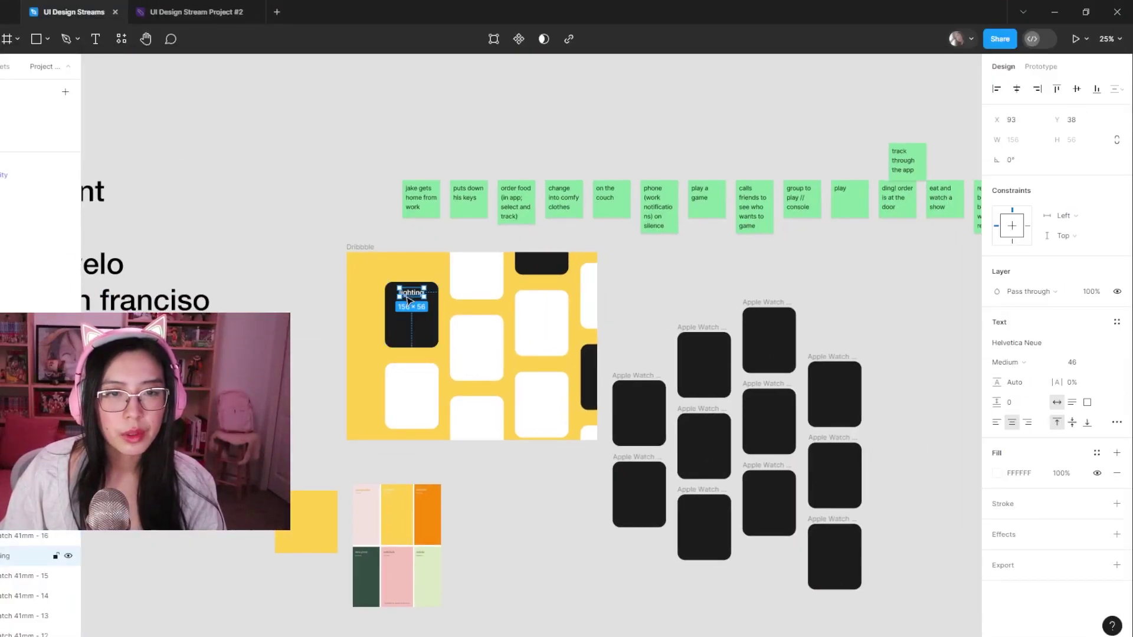
{"action": "left_click_drag", "start_coordinate": [422, 295], "coordinate": [641, 329]}
{"action": "left_click", "coordinate": [663, 283]}
- Set the fill of eight standalone Apple Watch frames to FFFFFF, matching the white positions in the Dribbble layout
{"action": "scroll", "coordinate": [809, 400], "scroll_direction": "right", "scroll_amount": 3}
{"action": "scroll", "coordinate": [807, 541], "scroll_direction": "down", "scroll_amount": 1}
{"action": "left_click", "coordinate": [541, 466]}
{"action": "left_click", "coordinate": [607, 362], "text": "shift"}
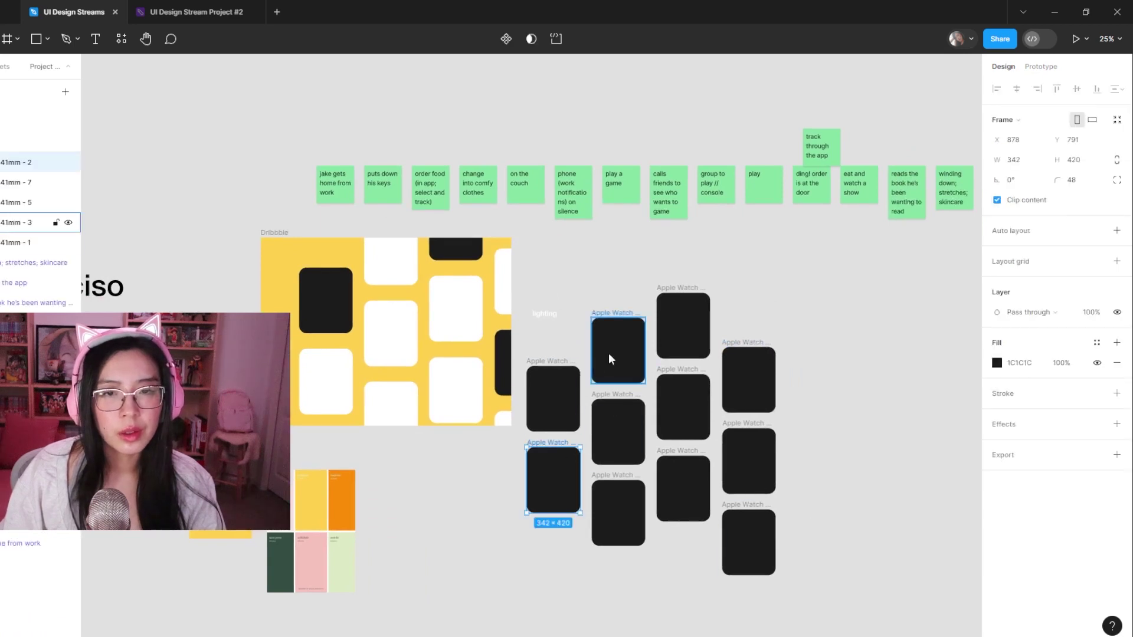
{"action": "left_click", "coordinate": [639, 489], "text": "shift"}
{"action": "left_click", "coordinate": [681, 413], "text": "shift"}
{"action": "left_click", "coordinate": [682, 472], "text": "shift"}
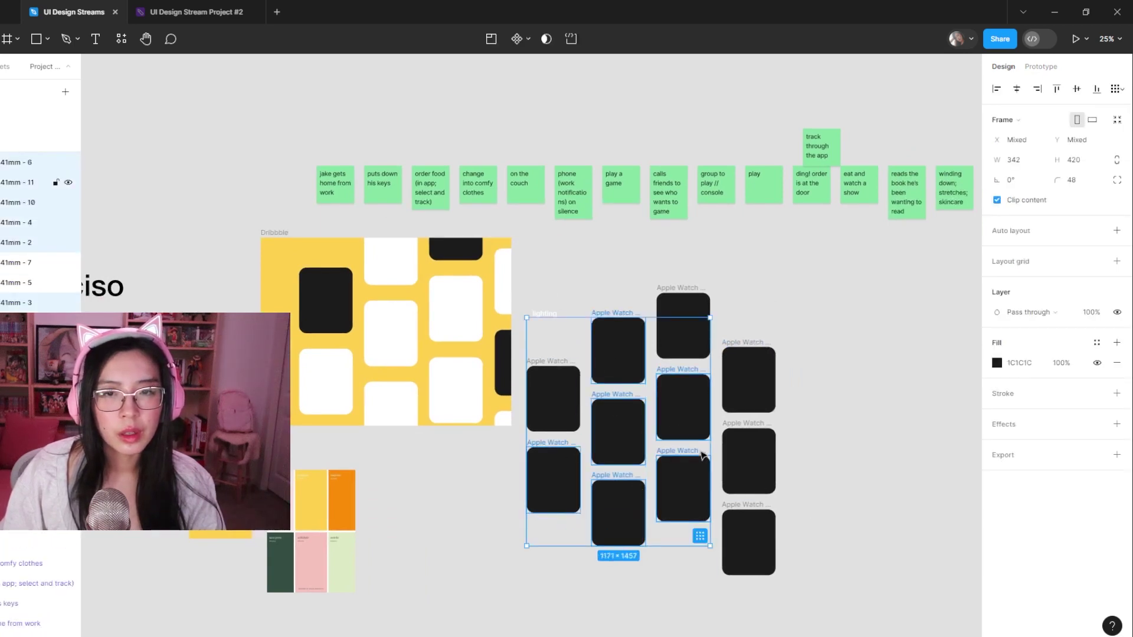
{"action": "left_click", "coordinate": [743, 403], "text": "shift"}
{"action": "left_click", "coordinate": [744, 543], "text": "shift"}
{"action": "left_click", "coordinate": [996, 362]}
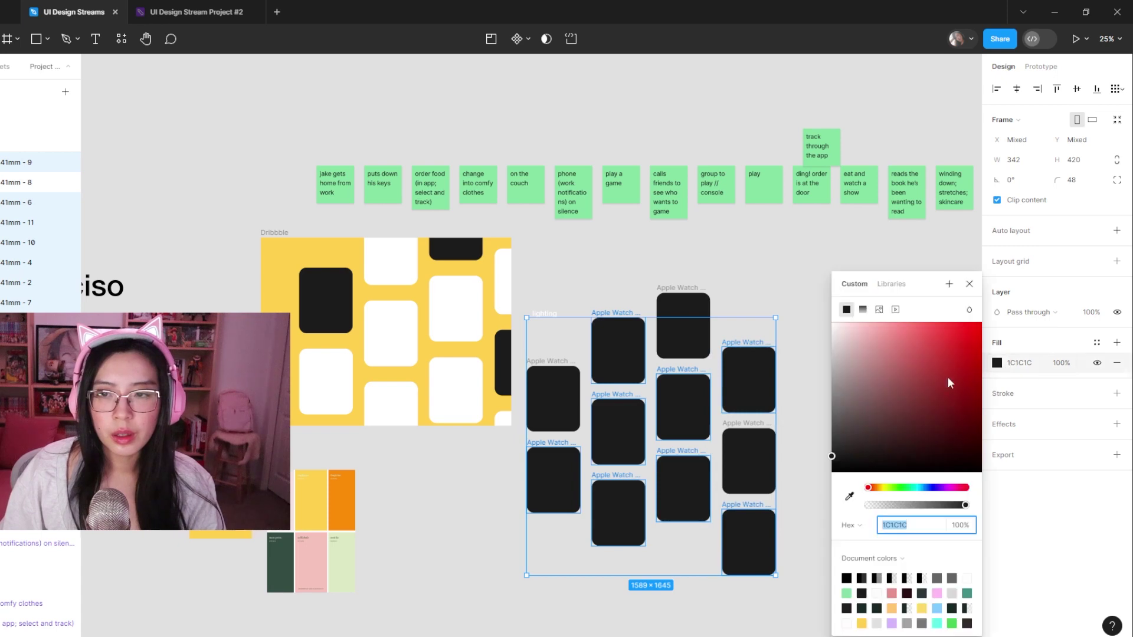
{"action": "left_click", "coordinate": [849, 334]}
{"action": "left_click_drag", "start_coordinate": [849, 334], "coordinate": [834, 334]}
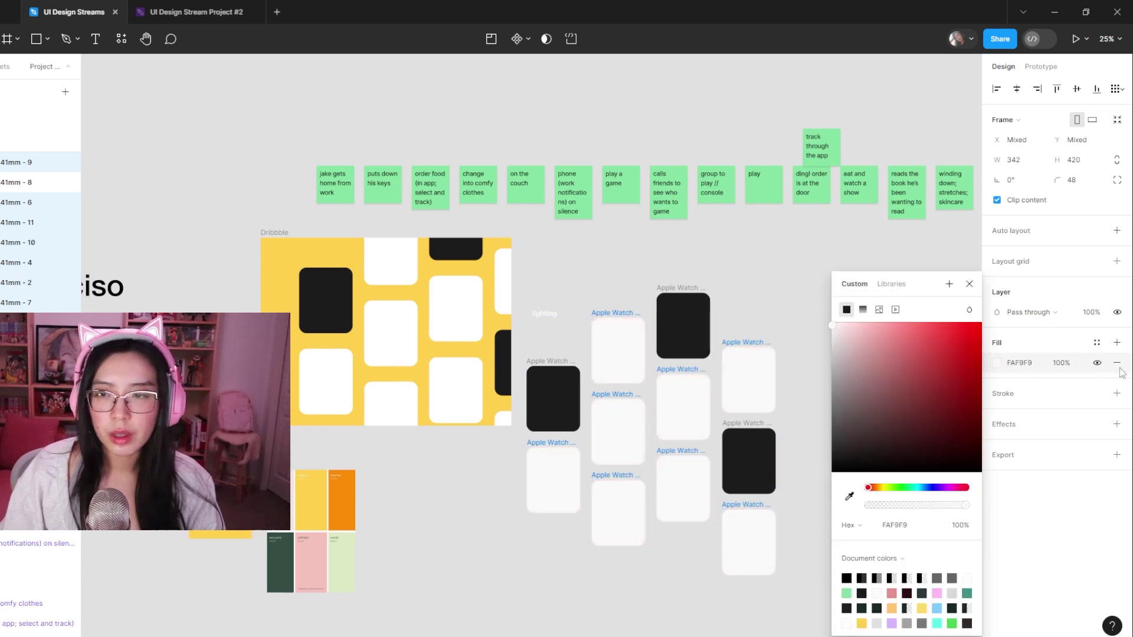
{"action": "left_click", "coordinate": [1023, 364]}
{"action": "key", "text": "Return"}
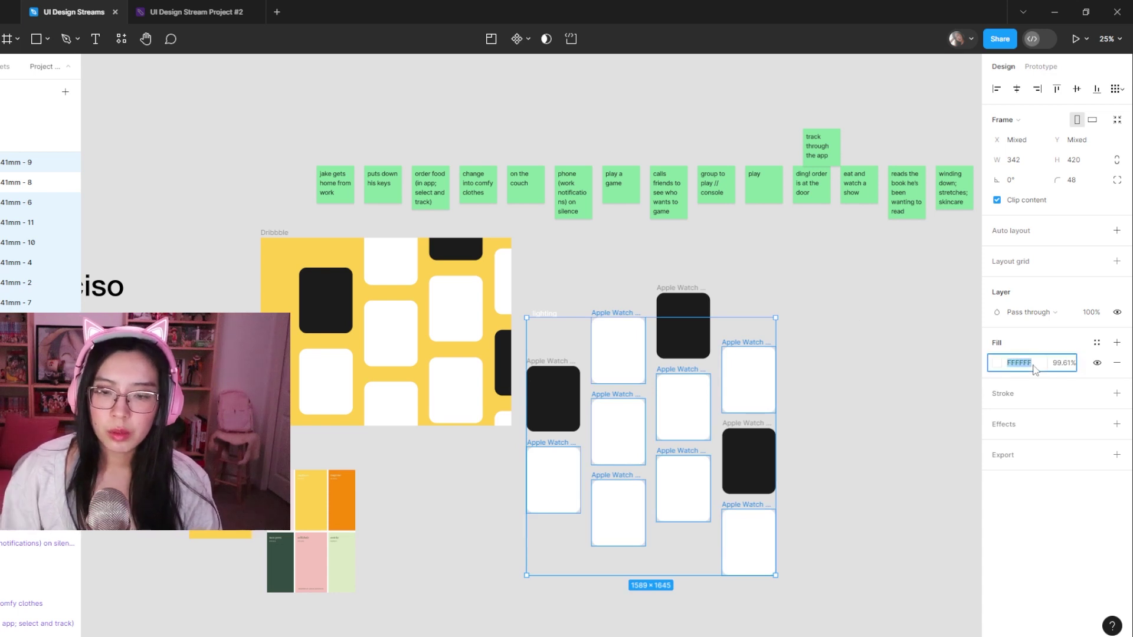
{"action": "left_click", "coordinate": [821, 534]}
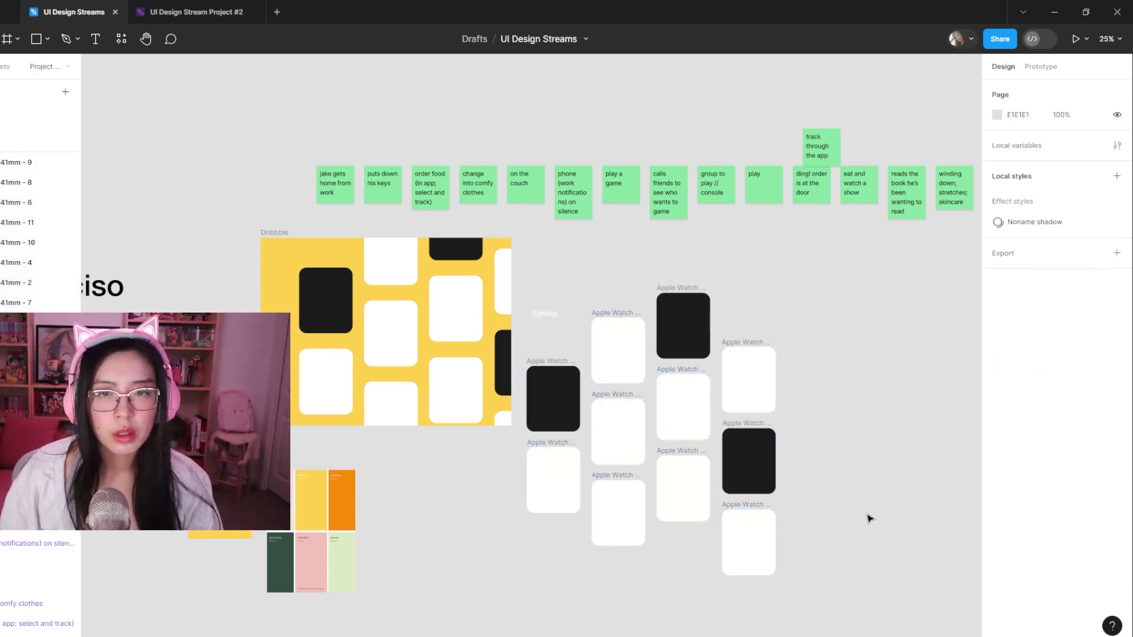
- Place the "lighting" text directly above the first column's dark standalone frame, Apple Watch 41mm - 1
{"action": "scroll", "coordinate": [530, 443], "scroll_direction": "down", "scroll_amount": 2}
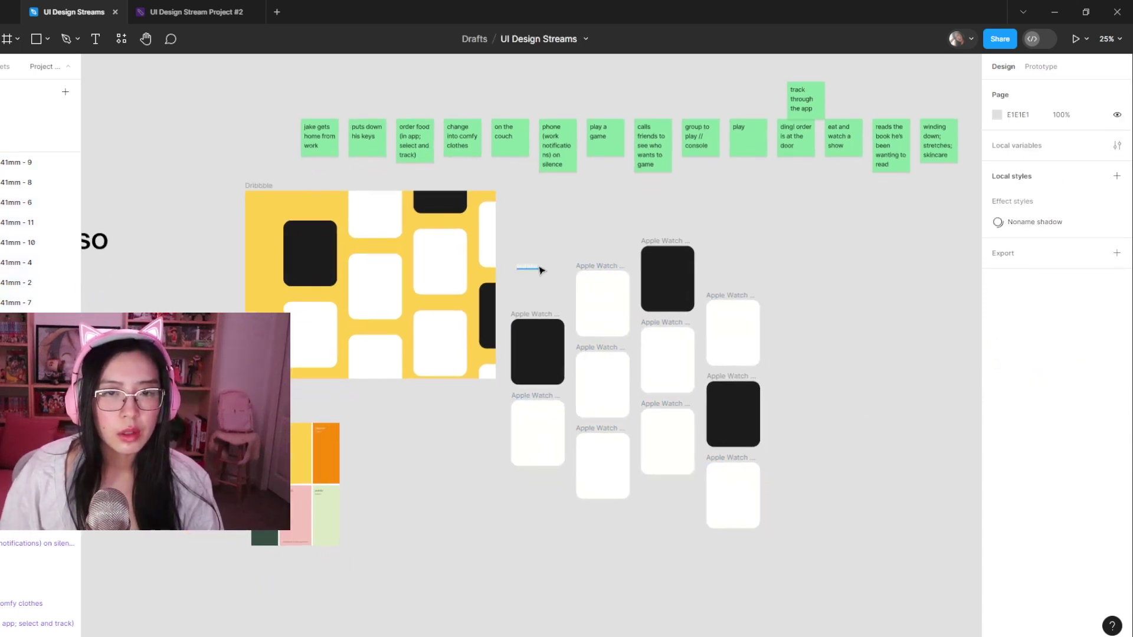
{"action": "left_click_drag", "start_coordinate": [544, 270], "coordinate": [544, 299]}
{"action": "left_click", "coordinate": [838, 335]}
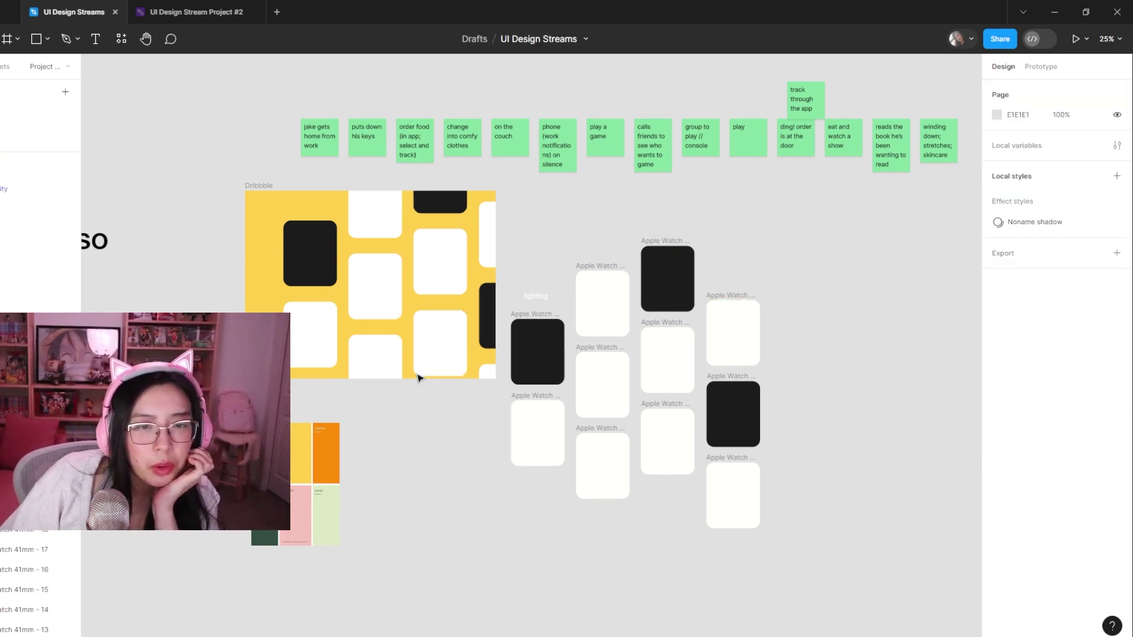
{"action": "scroll", "coordinate": [402, 298], "scroll_direction": "up", "scroll_amount": 3}
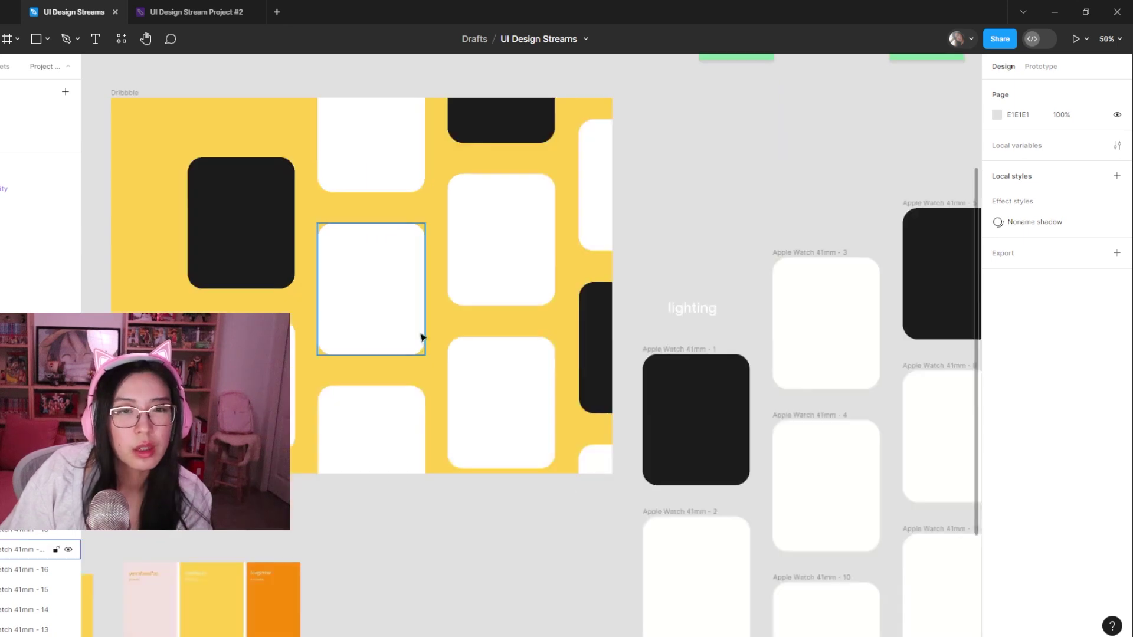
{"action": "left_click_drag", "start_coordinate": [389, 256], "coordinate": [491, 338]}
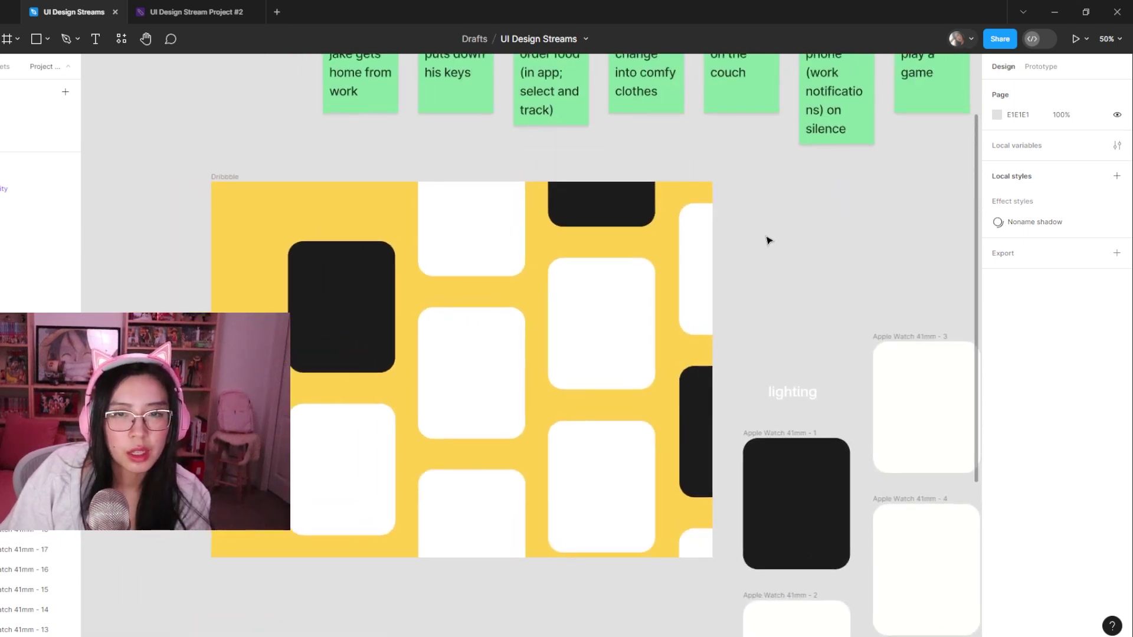
- Switch to the browser and review the already loaded yellow product design results back toward the start of the list
{"action": "left_click", "coordinate": [521, 617]}
{"action": "scroll", "coordinate": [453, 260], "scroll_direction": "down", "scroll_amount": 6}
{"action": "scroll", "coordinate": [437, 383], "scroll_direction": "up", "scroll_amount": 12}
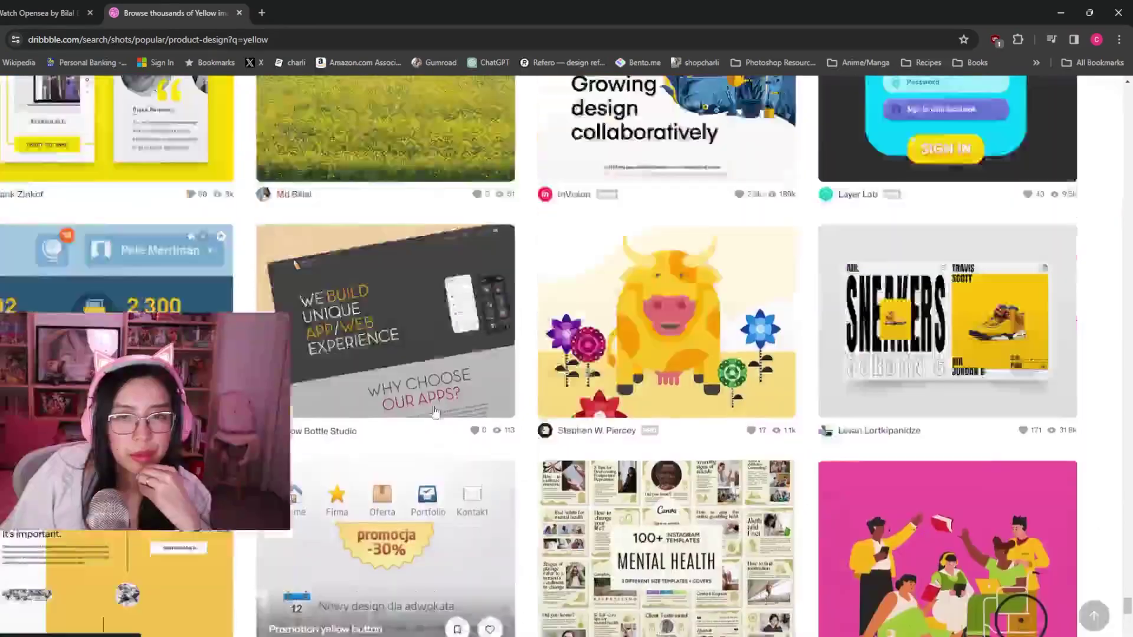
{"action": "scroll", "coordinate": [434, 412], "scroll_direction": "up", "scroll_amount": 10}
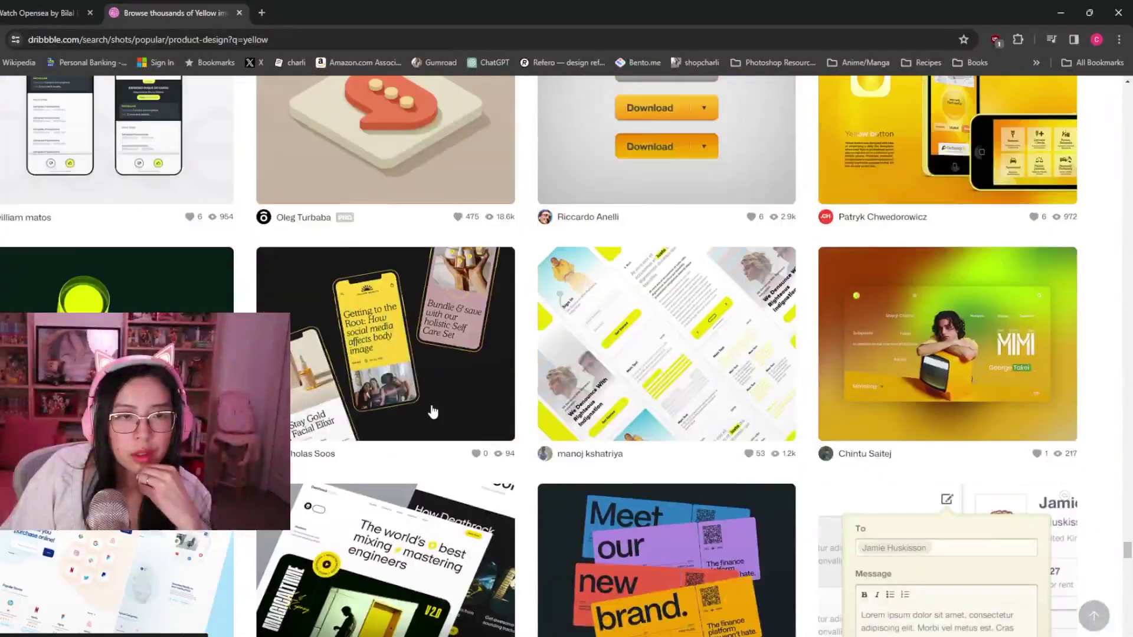
{"action": "scroll", "coordinate": [433, 411], "scroll_direction": "up", "scroll_amount": 15}
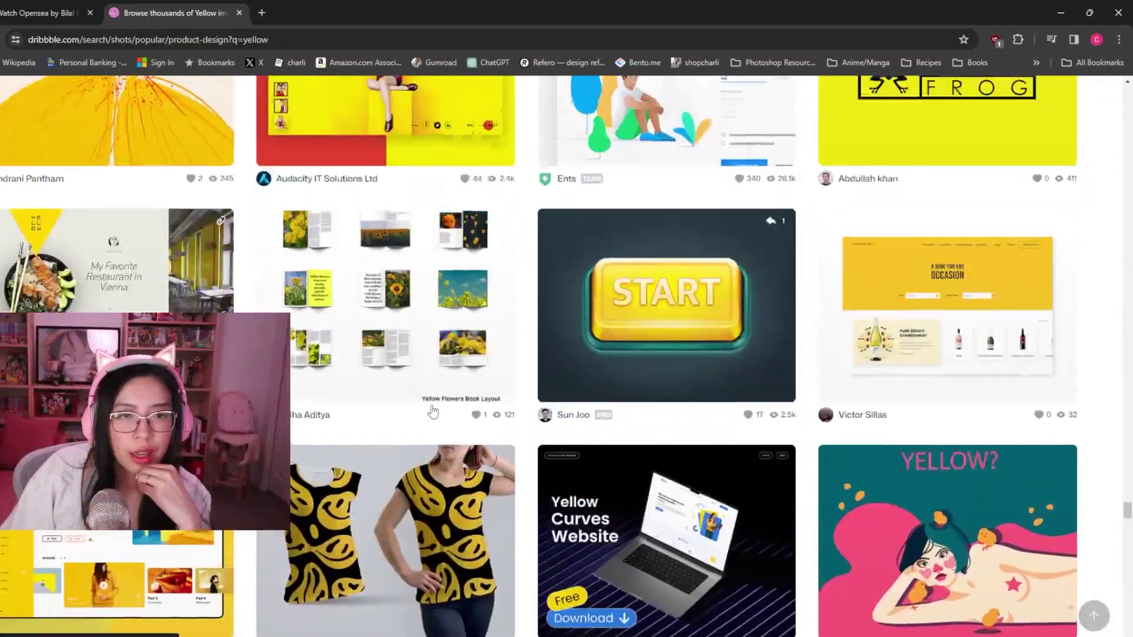
{"action": "scroll", "coordinate": [433, 411], "scroll_direction": "up", "scroll_amount": 13}
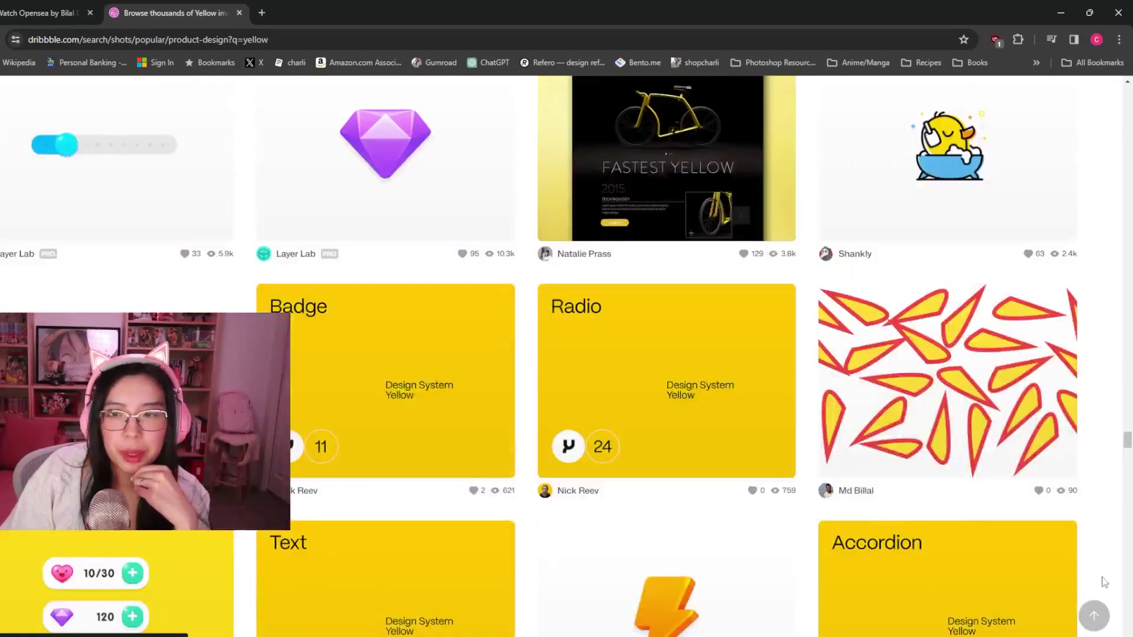
- Return to the start of the results page and search Dribbble shots for "apple watch ui"
{"action": "left_click", "coordinate": [1093, 613]}
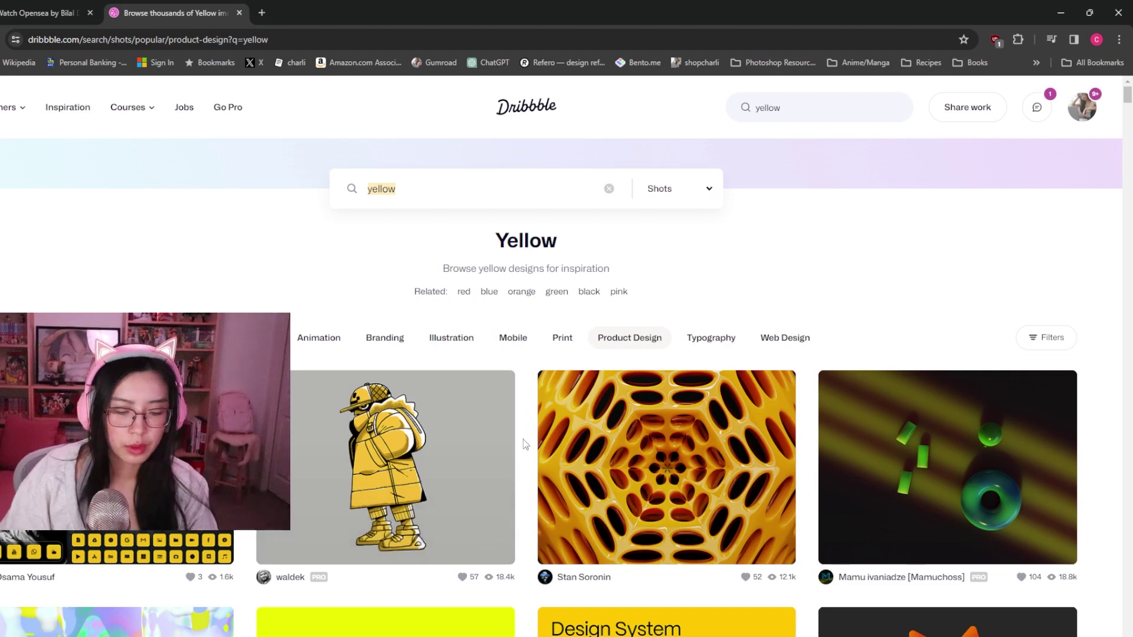
{"action": "type", "text": "apple"}
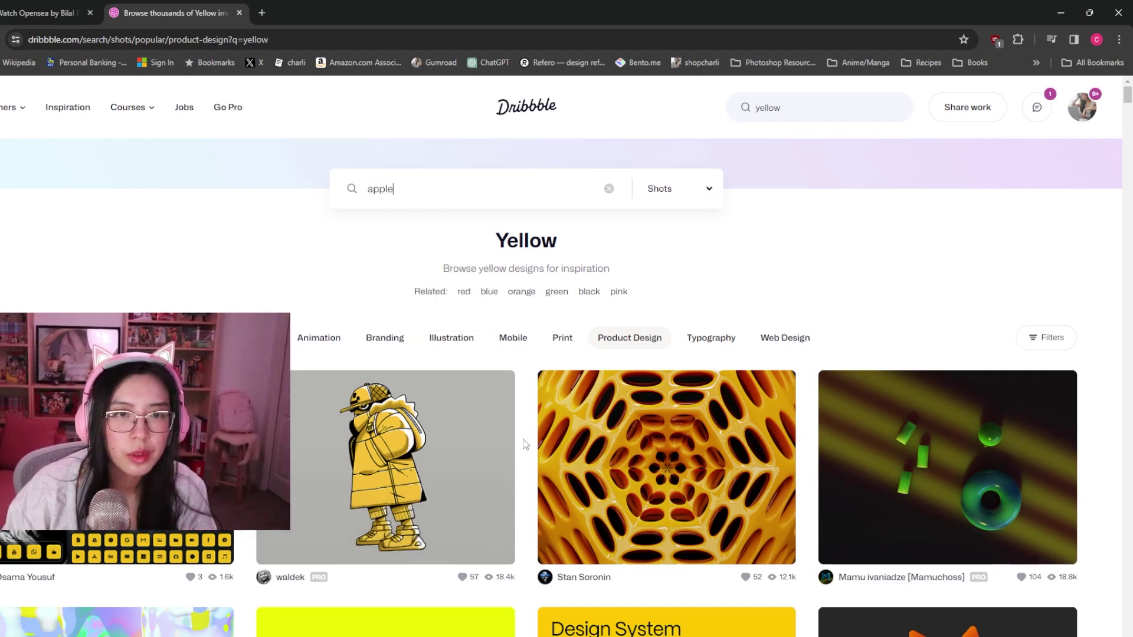
{"action": "type", "text": " watch ui"}
{"action": "key", "text": "Return"}
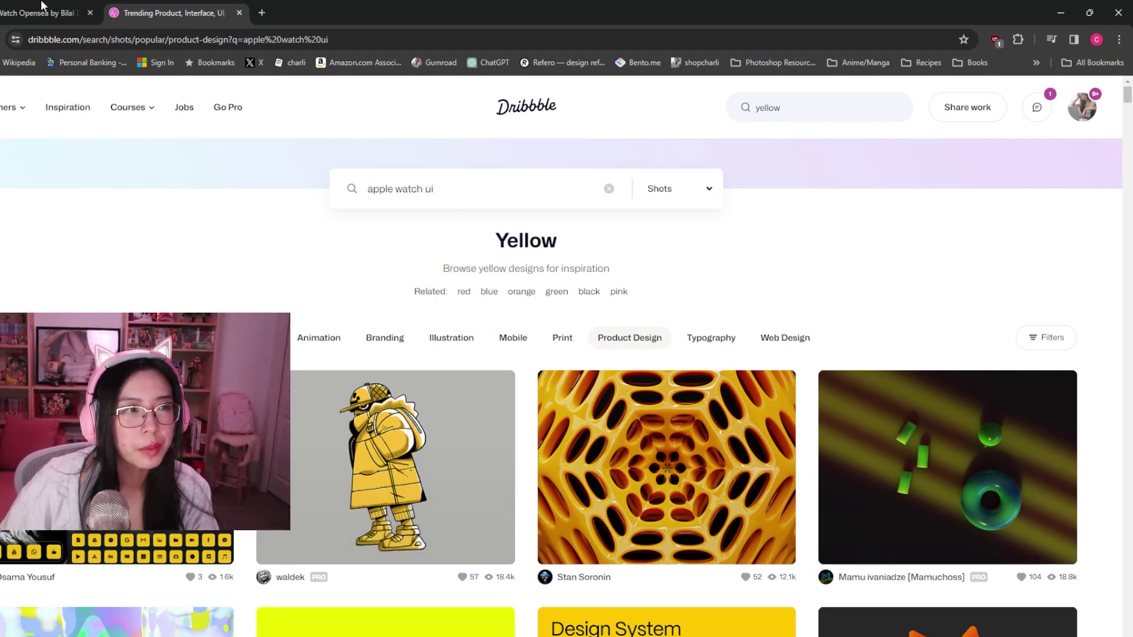
- Review the Apple Watch Opensea shot in the other browser tab and close that tab
{"action": "left_click", "coordinate": [523, 439]}
{"action": "scroll", "coordinate": [525, 295], "scroll_direction": "down", "scroll_amount": 3}
{"action": "scroll", "coordinate": [525, 295], "scroll_direction": "down", "scroll_amount": 7}
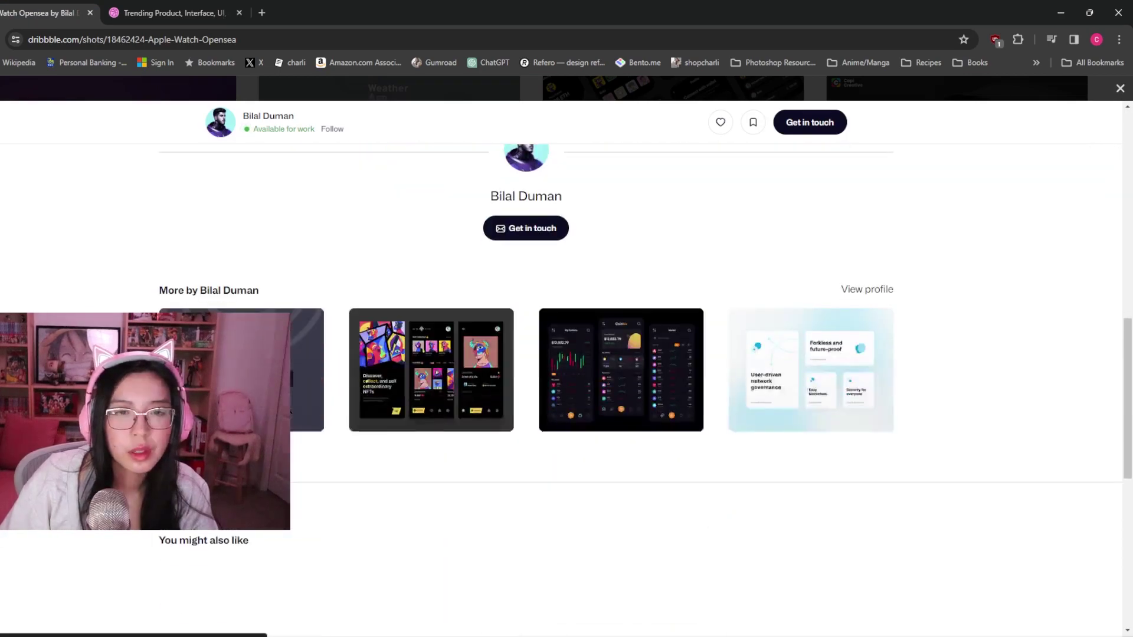
{"action": "scroll", "coordinate": [525, 295], "scroll_direction": "up", "scroll_amount": 7}
{"action": "left_click", "coordinate": [89, 13]}
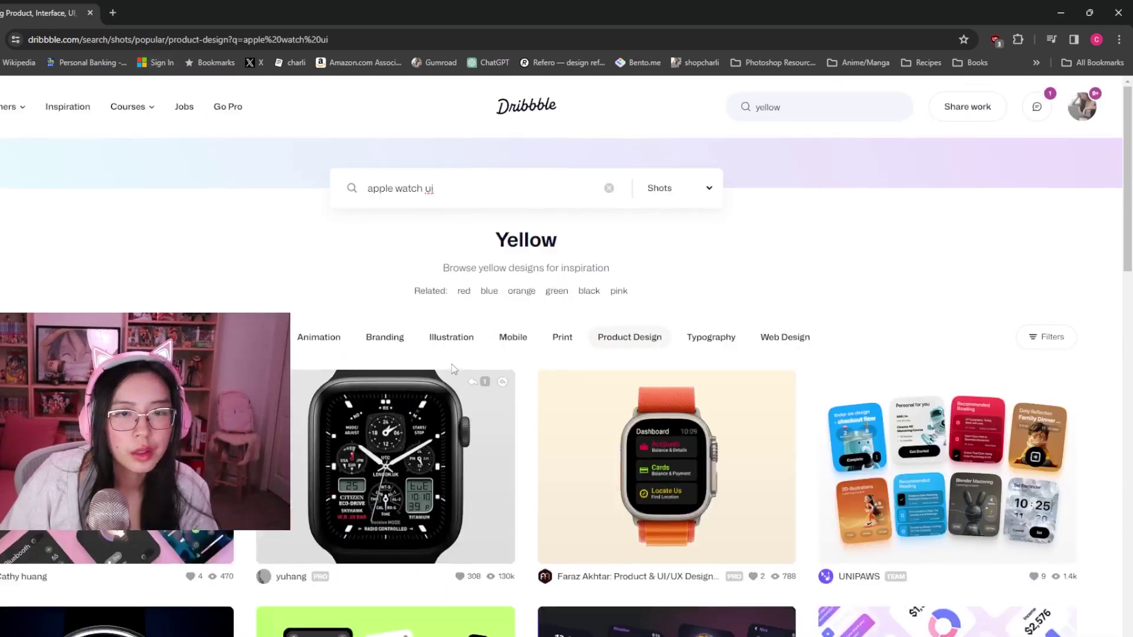
- Examine the "apple watch ui" product design results for watch screen layouts, through to the end of the loaded shots
{"action": "scroll", "coordinate": [453, 369], "scroll_direction": "down", "scroll_amount": 7}
{"action": "scroll", "coordinate": [453, 368], "scroll_direction": "down", "scroll_amount": 8}
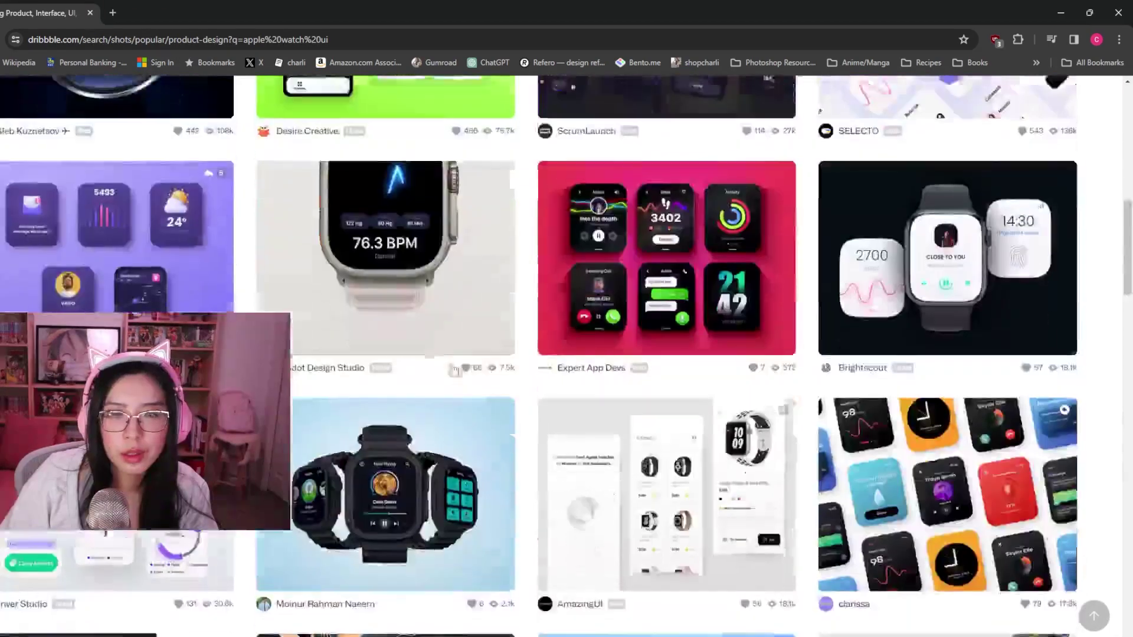
{"action": "scroll", "coordinate": [443, 364], "scroll_direction": "down", "scroll_amount": 15}
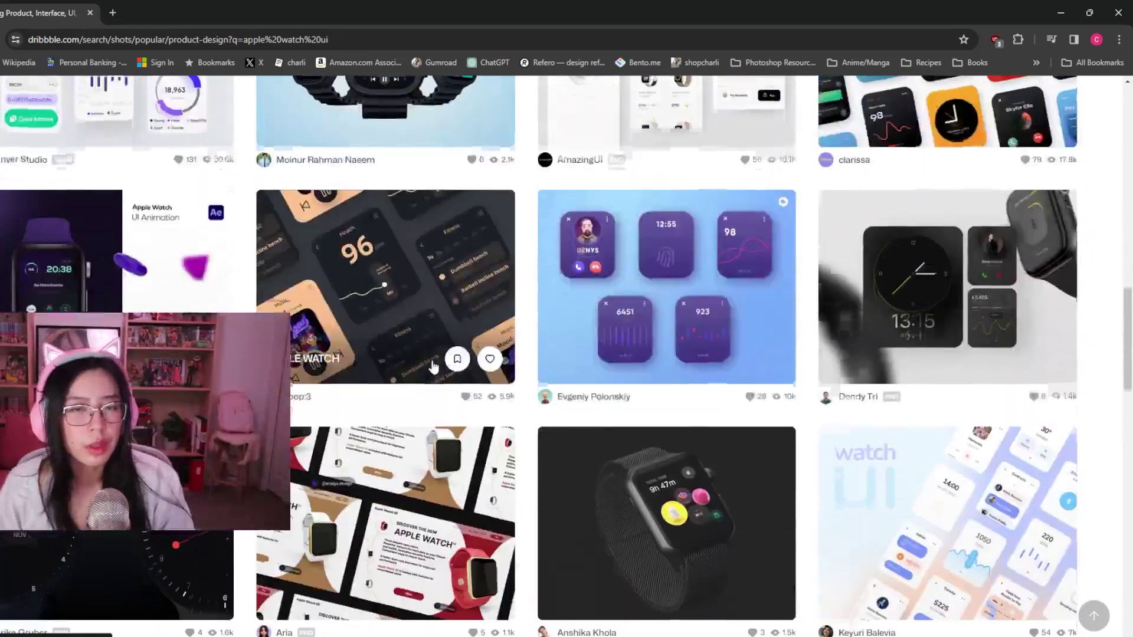
{"action": "scroll", "coordinate": [433, 366], "scroll_direction": "down", "scroll_amount": 17}
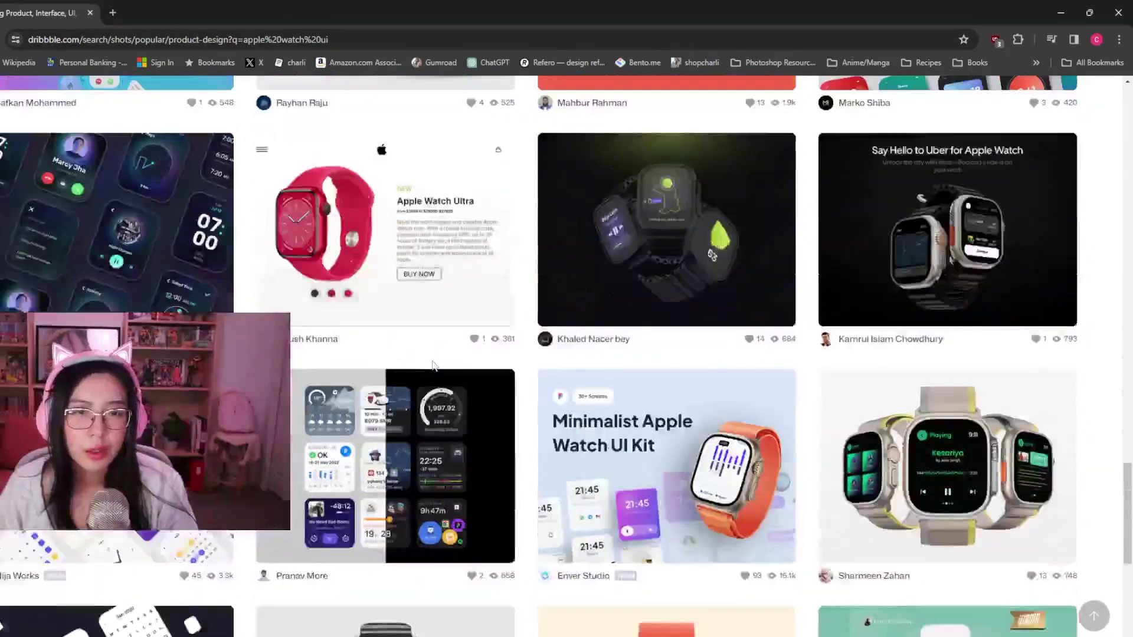
{"action": "scroll", "coordinate": [529, 423], "scroll_direction": "down", "scroll_amount": 14}
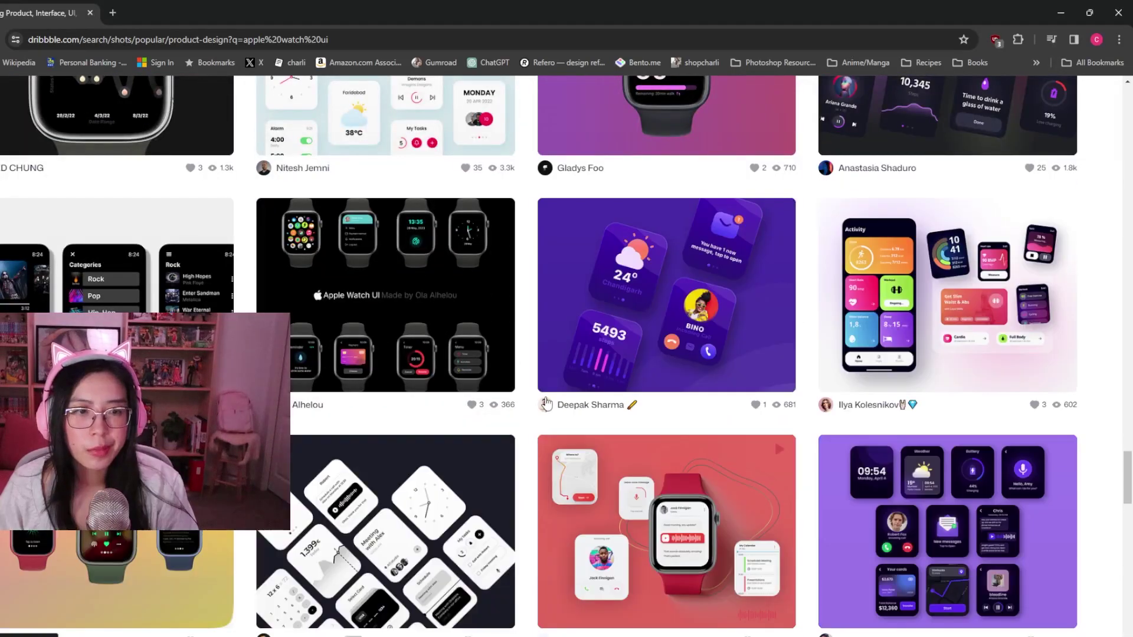
{"action": "scroll", "coordinate": [545, 404], "scroll_direction": "down", "scroll_amount": 6}
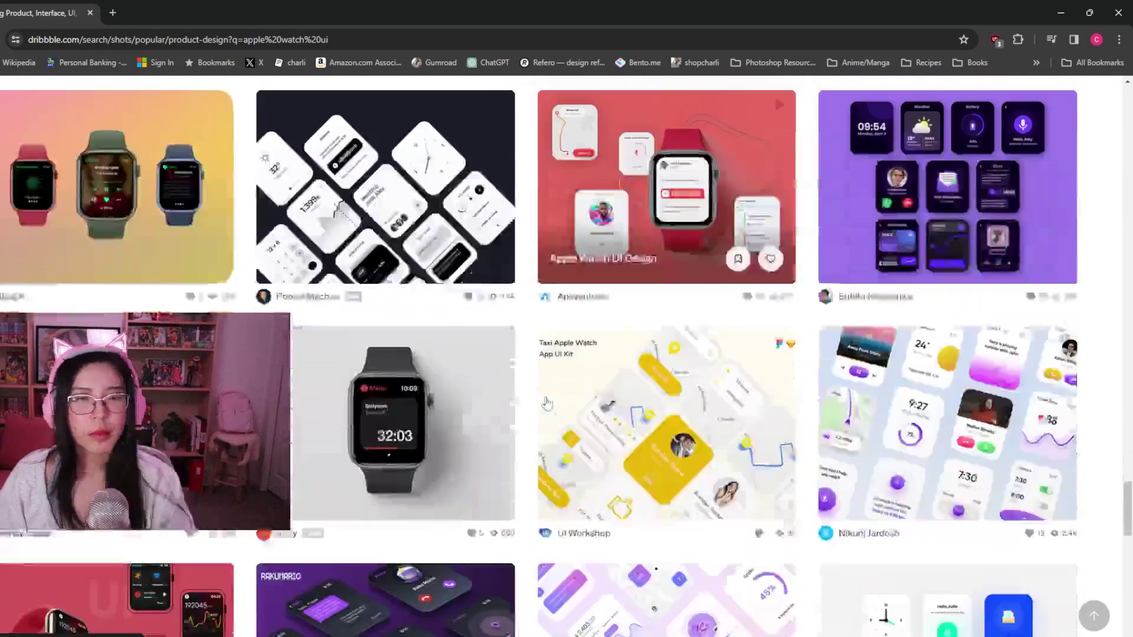
{"action": "scroll", "coordinate": [565, 386], "scroll_direction": "down", "scroll_amount": 4}
{"action": "scroll", "coordinate": [550, 462], "scroll_direction": "down", "scroll_amount": 8}
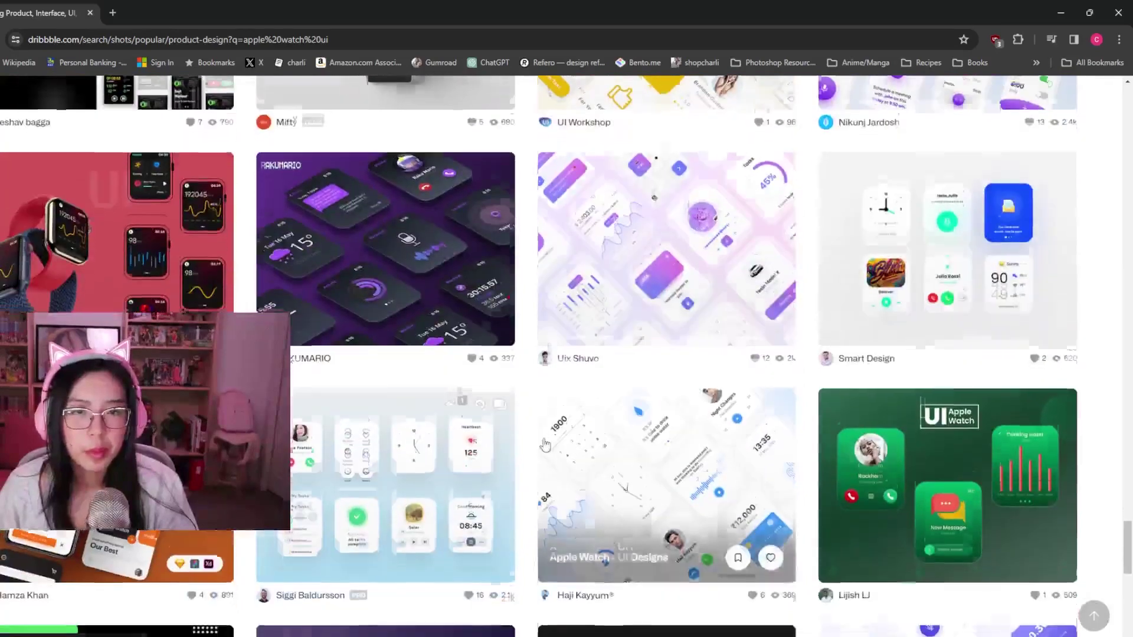
{"action": "scroll", "coordinate": [502, 422], "scroll_direction": "down", "scroll_amount": 4}
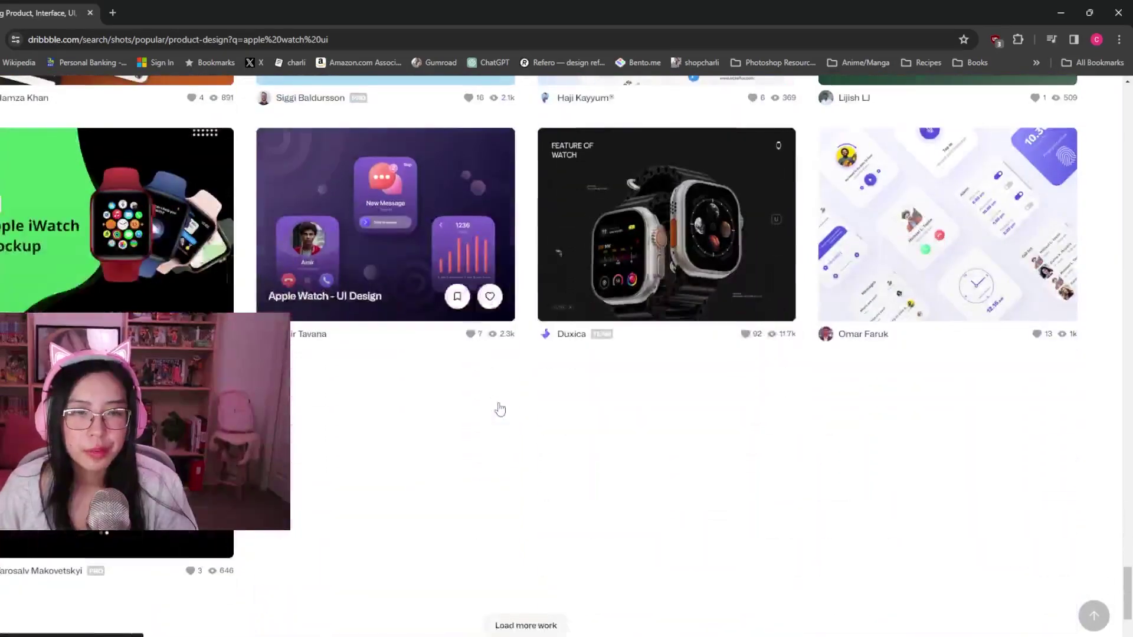
- Load more work in the Apple Watch results and look through the additional shots for watch interface ideas
{"action": "left_click", "coordinate": [522, 501]}
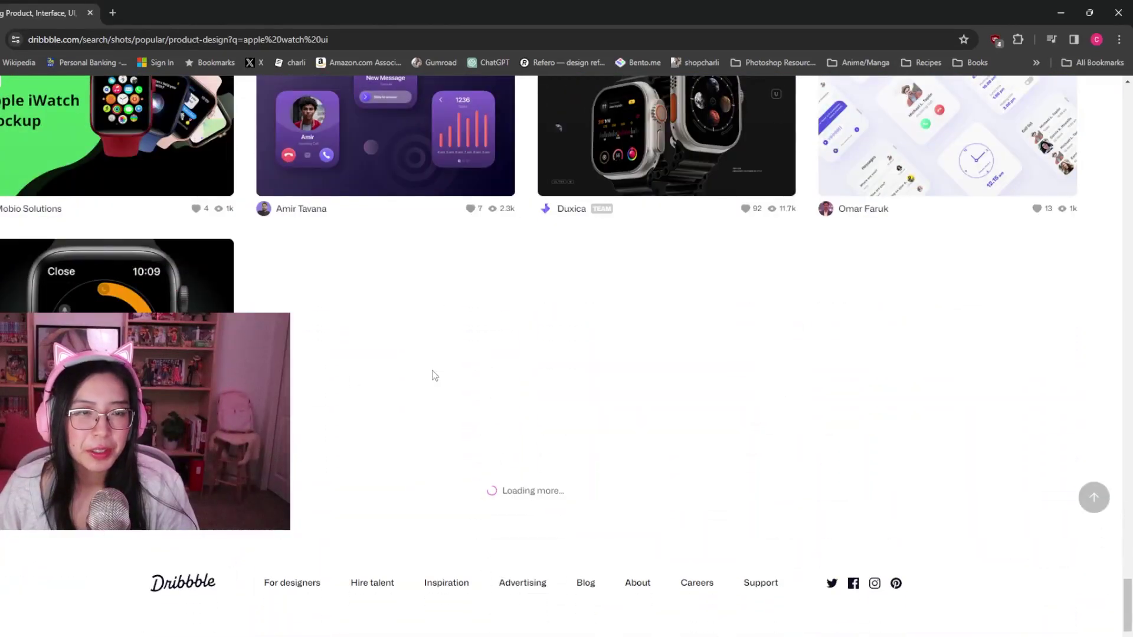
{"action": "scroll", "coordinate": [472, 428], "scroll_direction": "down", "scroll_amount": 4}
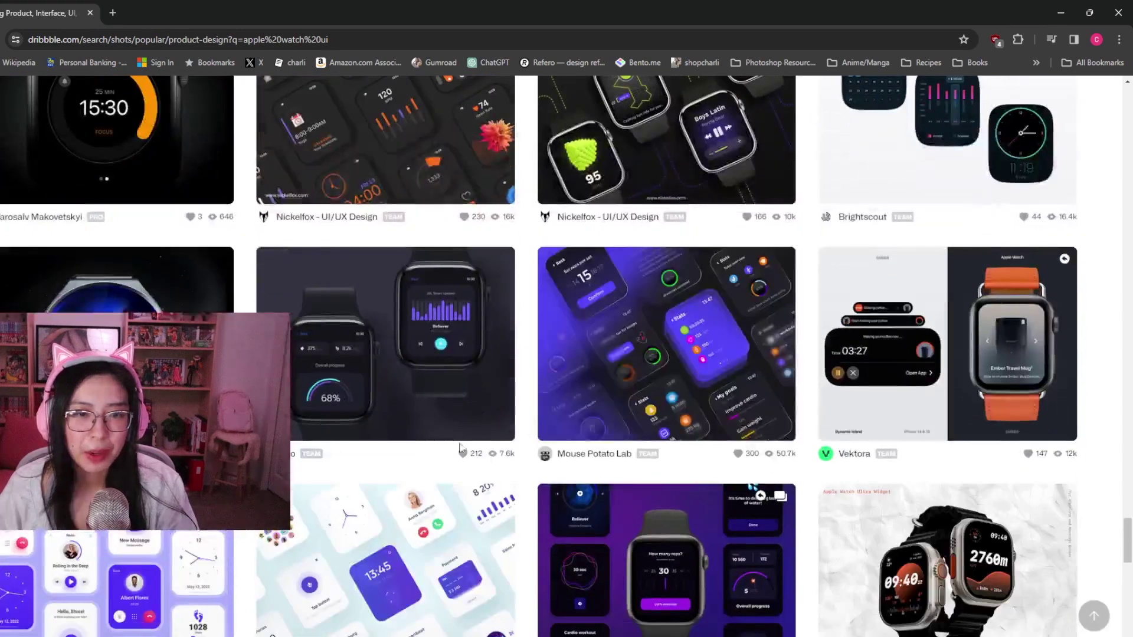
{"action": "scroll", "coordinate": [475, 440], "scroll_direction": "down", "scroll_amount": 4}
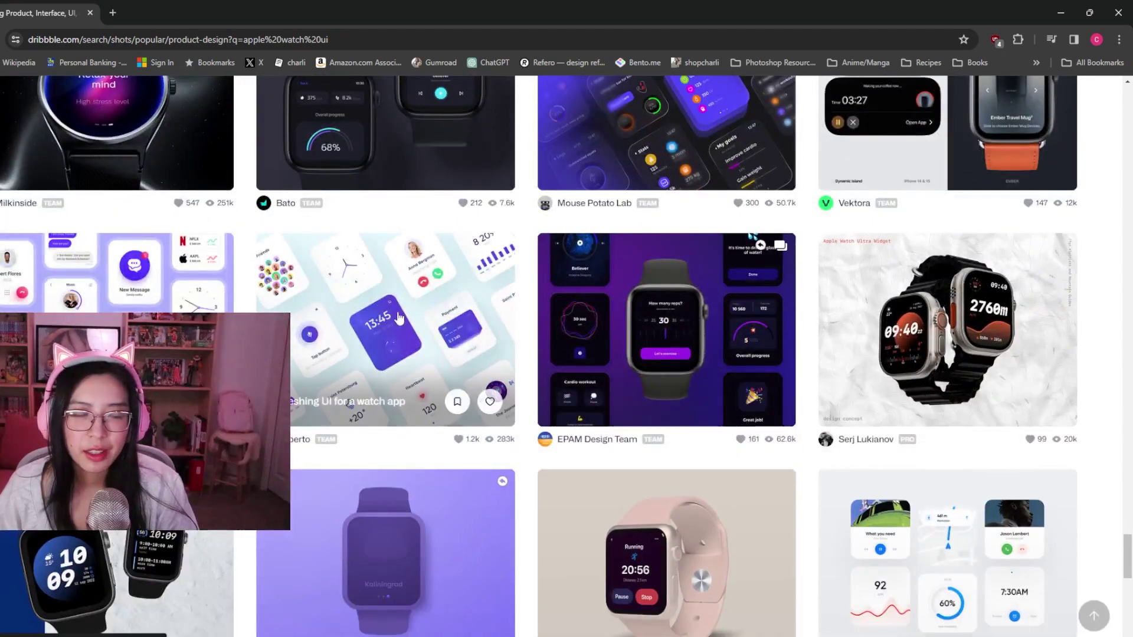
{"action": "scroll", "coordinate": [403, 315], "scroll_direction": "down", "scroll_amount": 2}
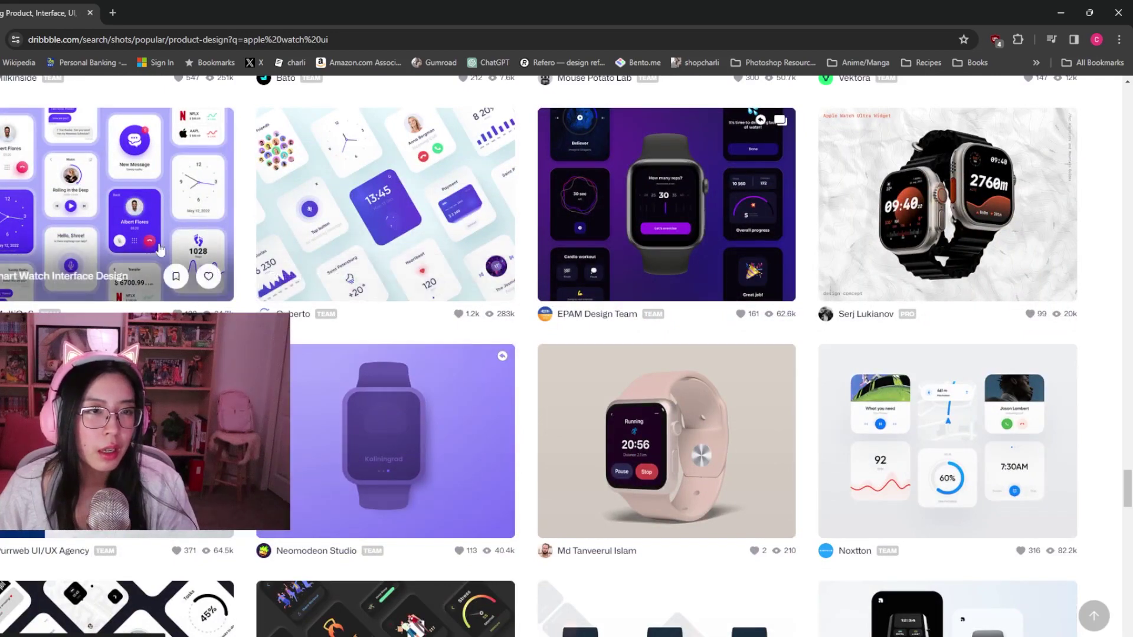
{"action": "scroll", "coordinate": [781, 247], "scroll_direction": "down", "scroll_amount": 10}
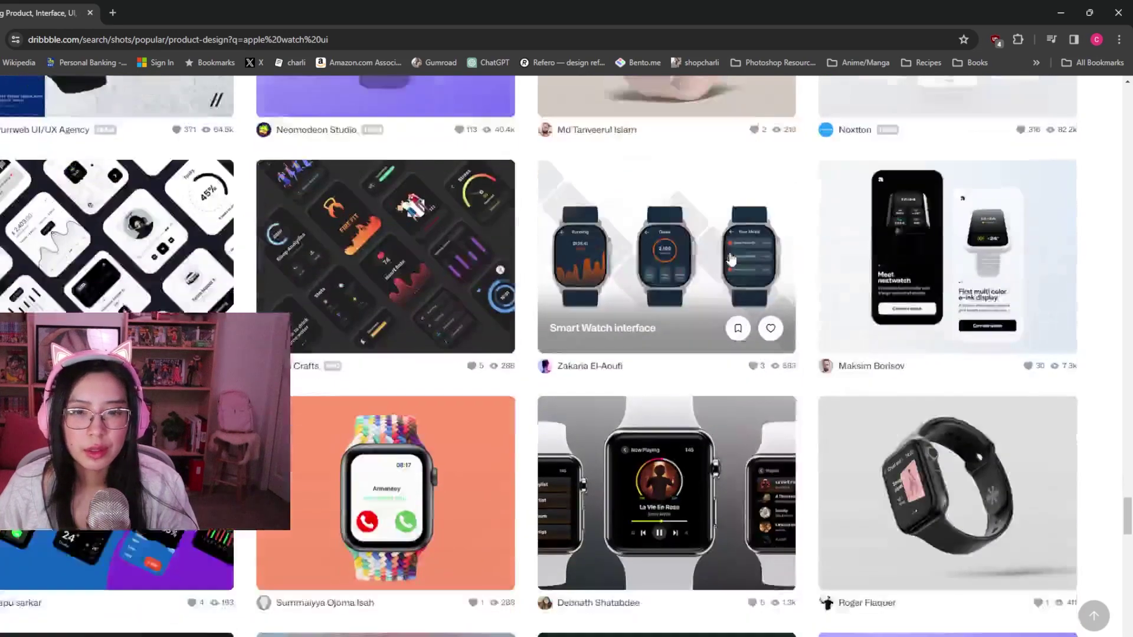
{"action": "scroll", "coordinate": [730, 254], "scroll_direction": "down", "scroll_amount": 8}
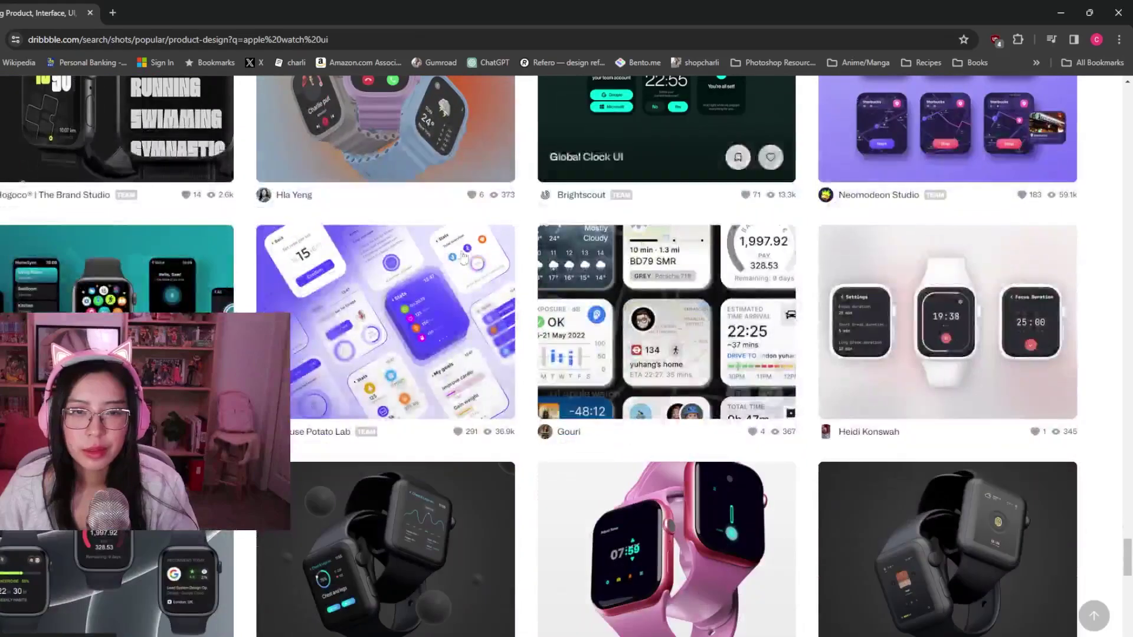
{"action": "scroll", "coordinate": [369, 303], "scroll_direction": "down", "scroll_amount": 12}
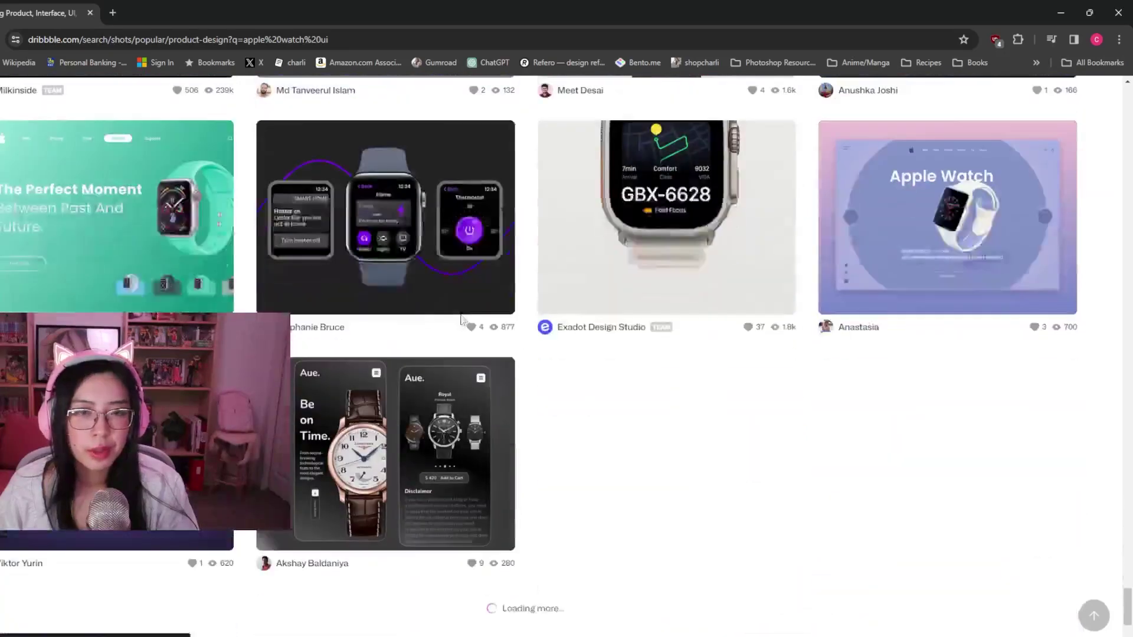
{"action": "scroll", "coordinate": [561, 290], "scroll_direction": "down", "scroll_amount": 3}
{"action": "scroll", "coordinate": [596, 253], "scroll_direction": "down", "scroll_amount": 3}
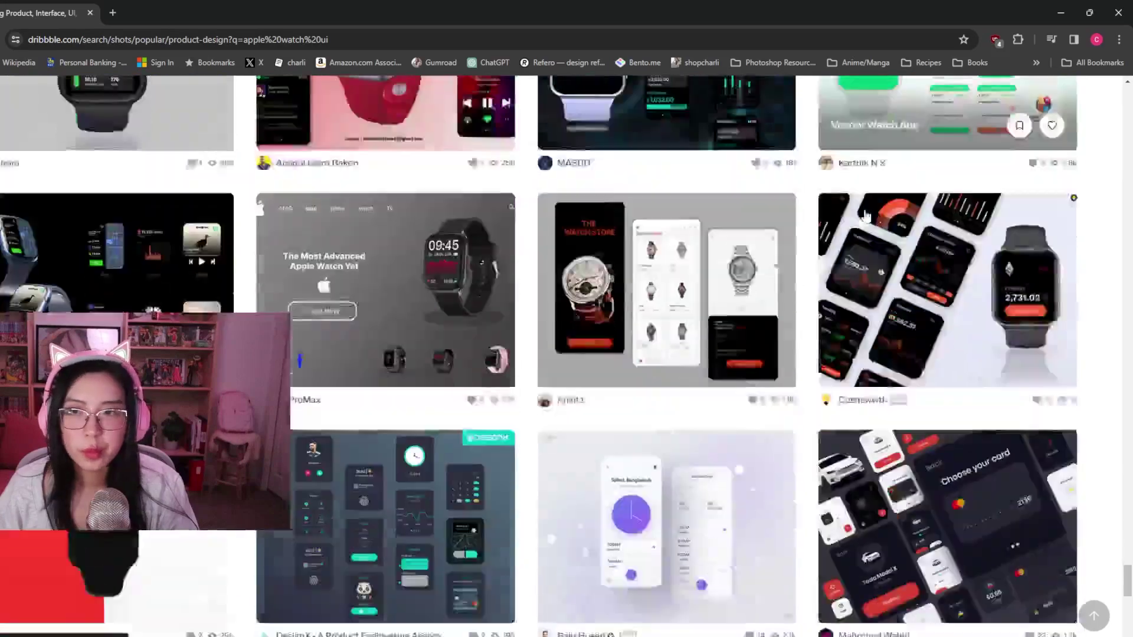
{"action": "scroll", "coordinate": [758, 232], "scroll_direction": "down", "scroll_amount": 2}
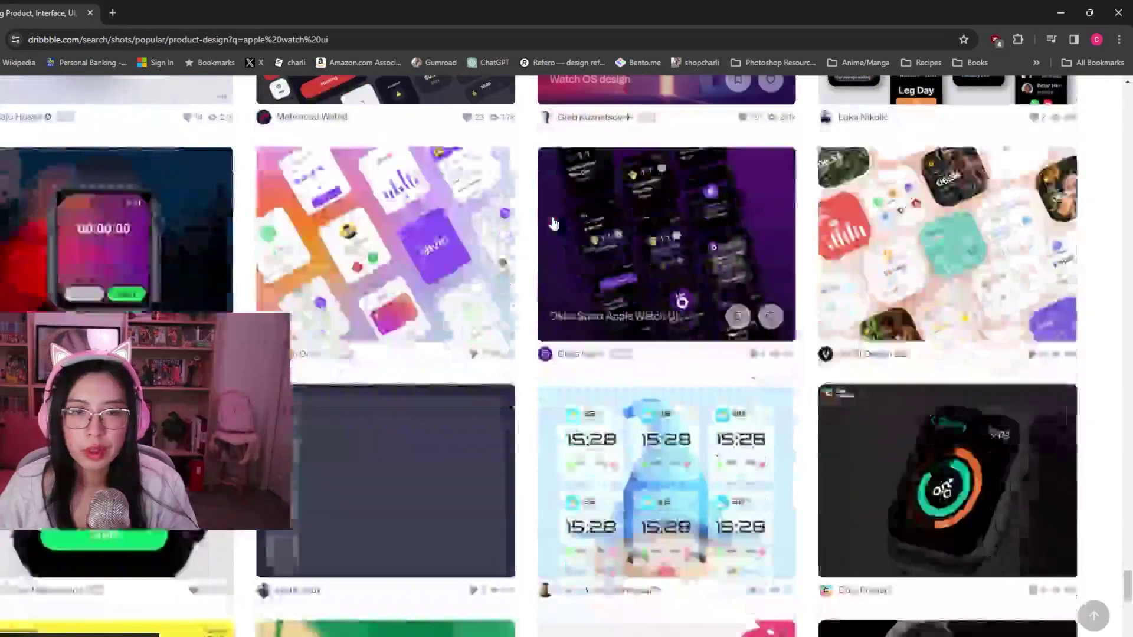
{"action": "scroll", "coordinate": [553, 221], "scroll_direction": "down", "scroll_amount": 4}
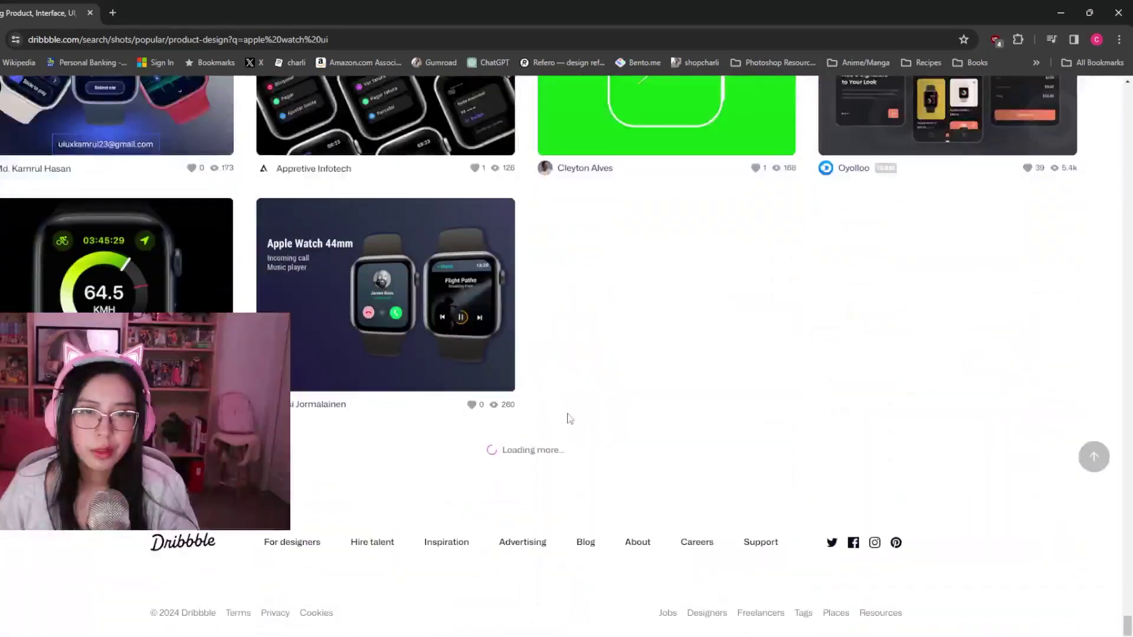
{"action": "scroll", "coordinate": [634, 282], "scroll_direction": "down", "scroll_amount": 3}
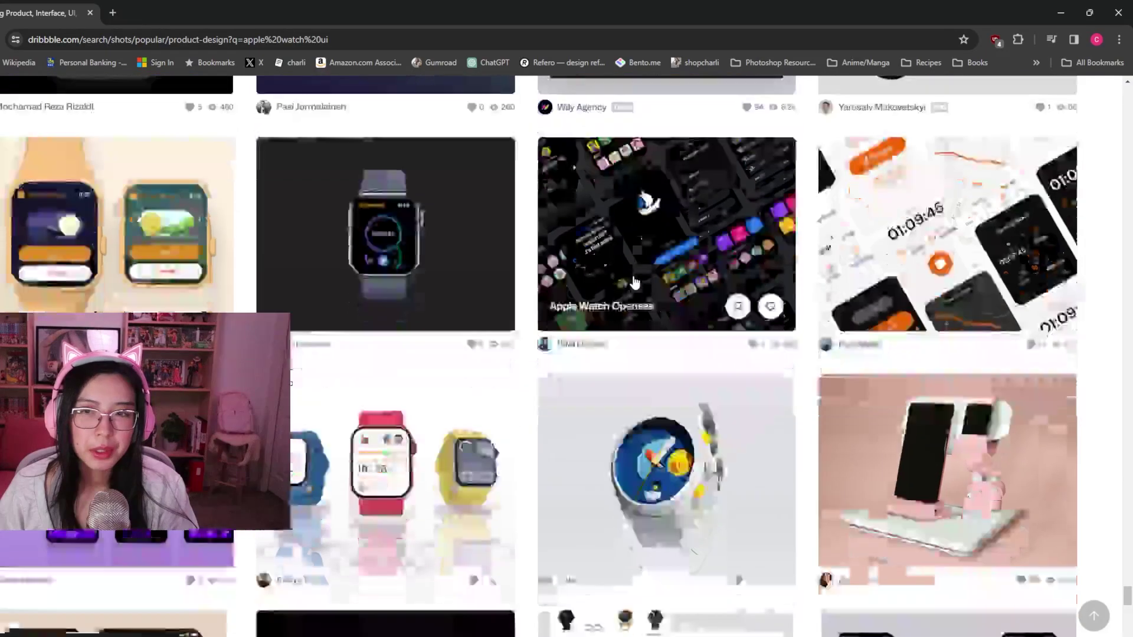
{"action": "scroll", "coordinate": [635, 282], "scroll_direction": "down", "scroll_amount": 12}
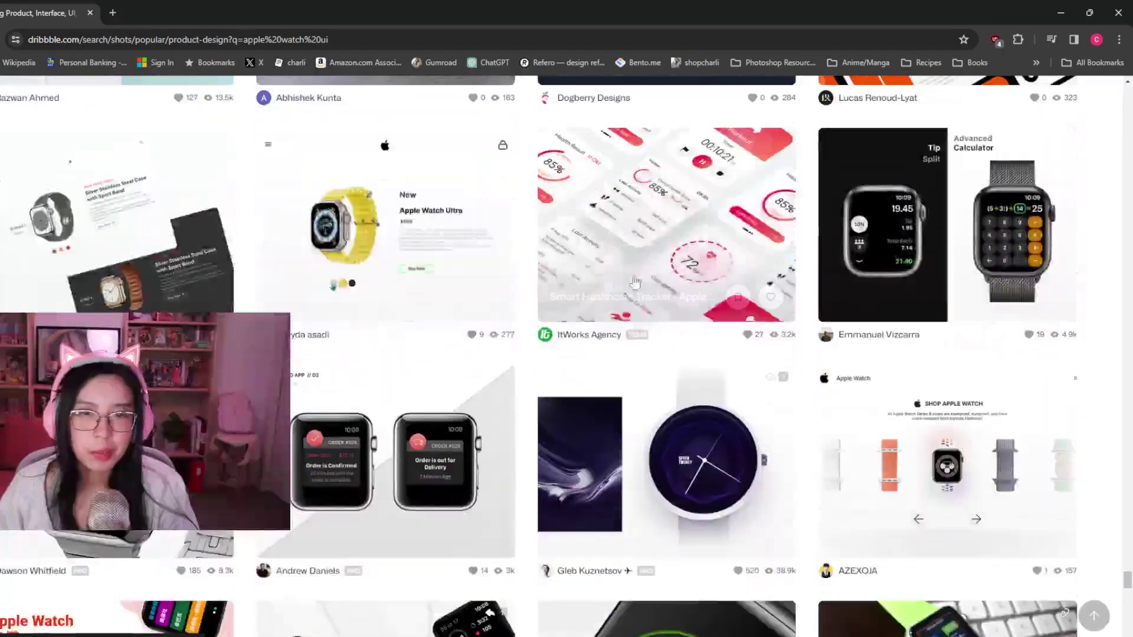
{"action": "scroll", "coordinate": [637, 258], "scroll_direction": "down", "scroll_amount": 15}
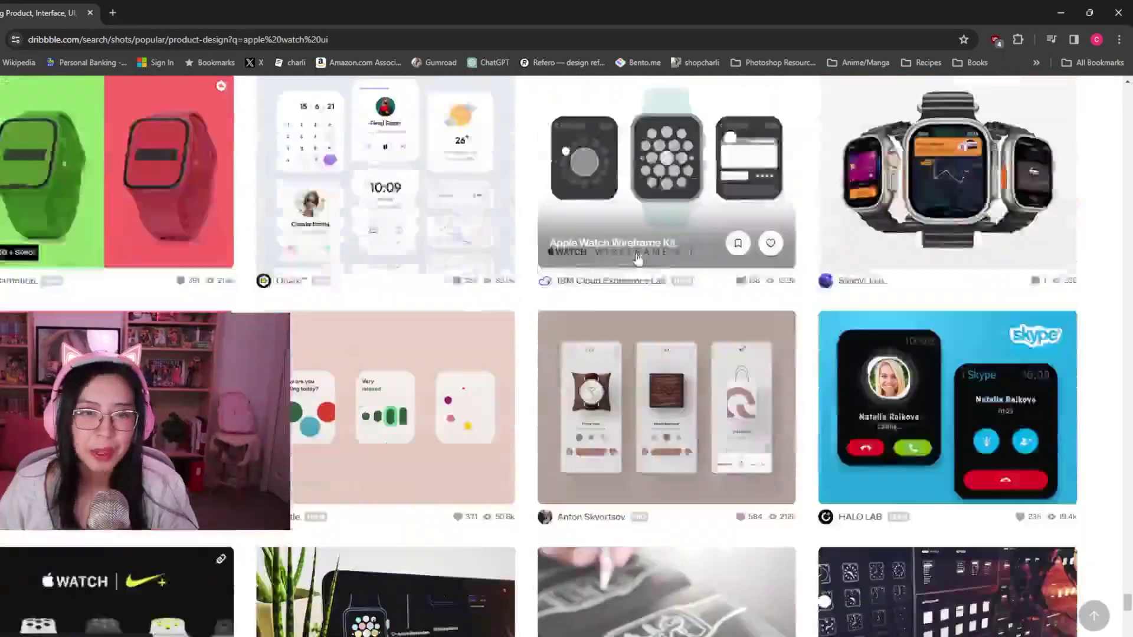
{"action": "scroll", "coordinate": [637, 258], "scroll_direction": "down", "scroll_amount": 1}
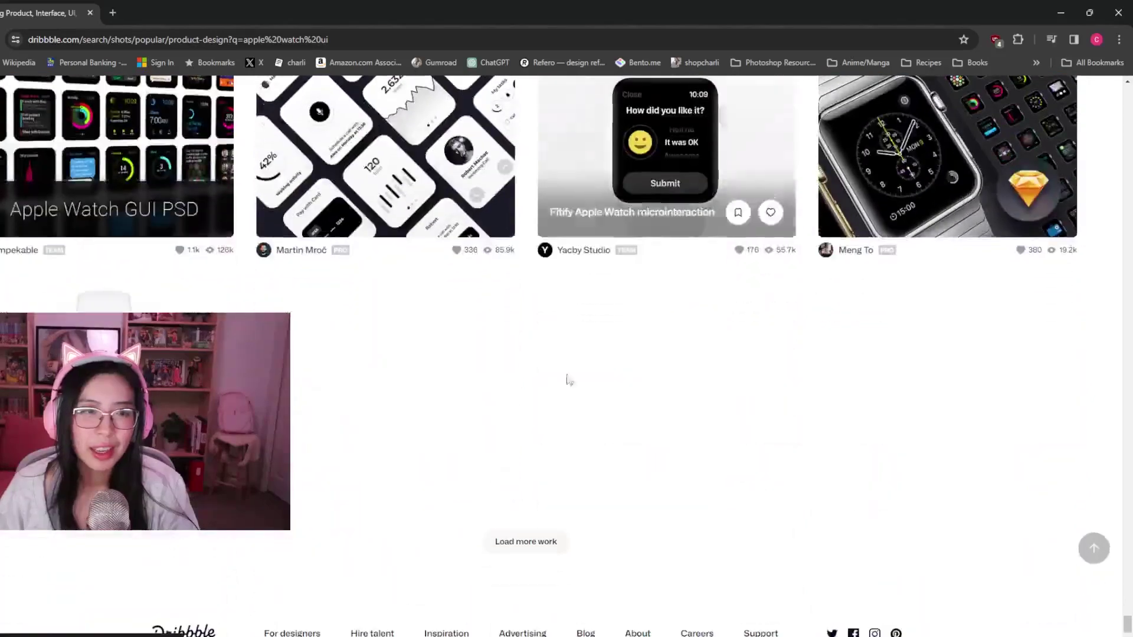
- Load another batch of Apple Watch shots and compare the watch screens down to the Watch OS - UI Screens shot
{"action": "left_click", "coordinate": [533, 542]}
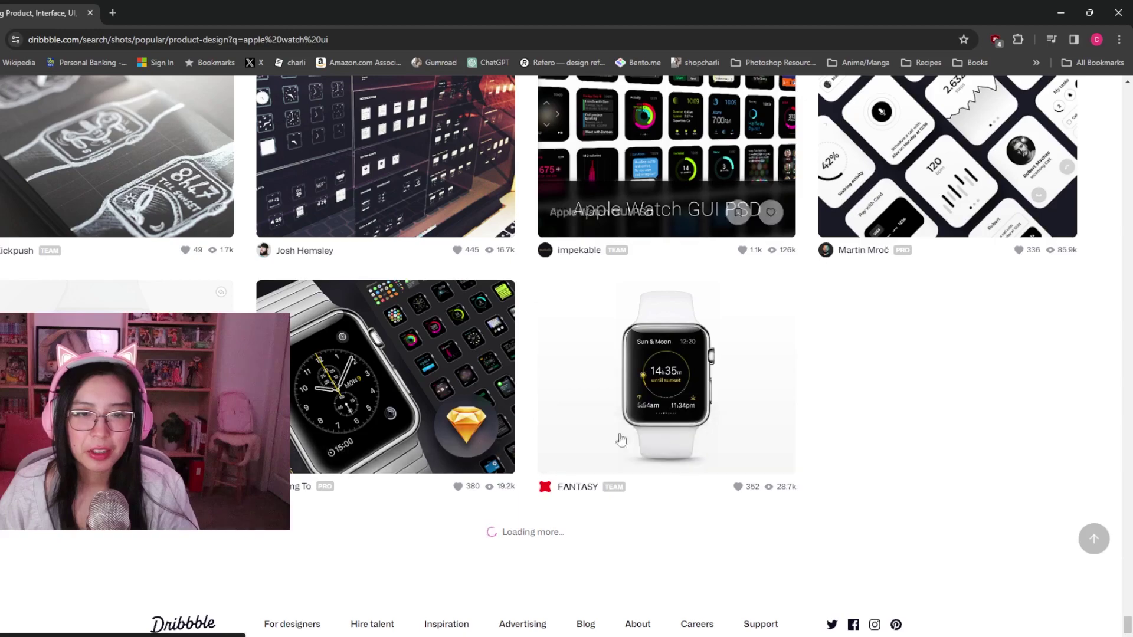
{"action": "scroll", "coordinate": [533, 296], "scroll_direction": "down", "scroll_amount": 3}
{"action": "scroll", "coordinate": [576, 214], "scroll_direction": "down", "scroll_amount": 4}
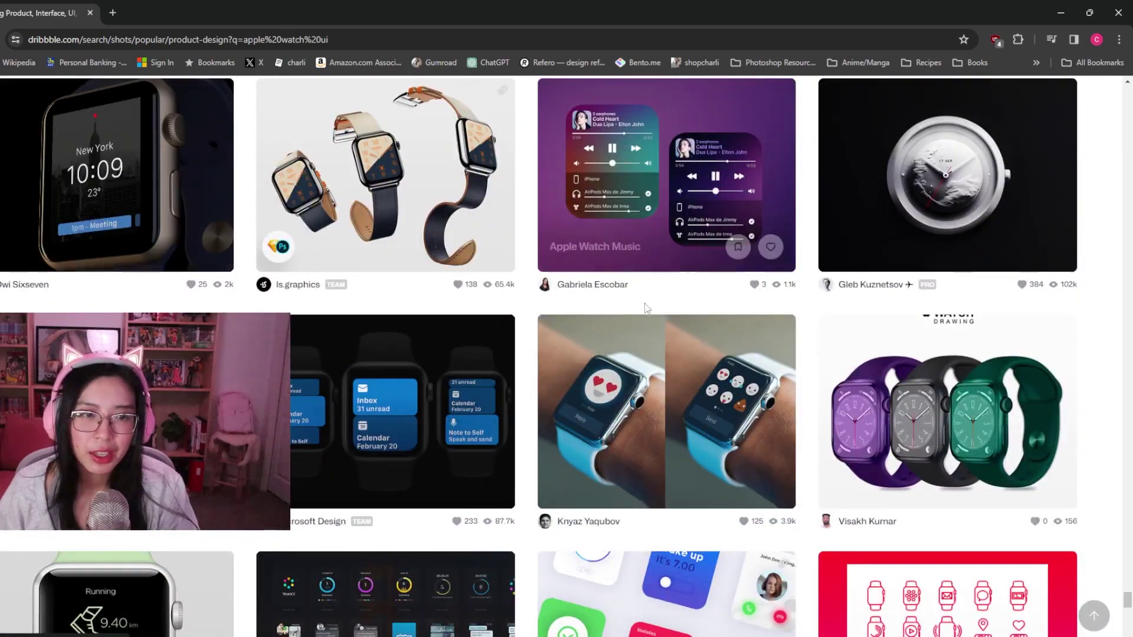
{"action": "scroll", "coordinate": [682, 277], "scroll_direction": "down", "scroll_amount": 3}
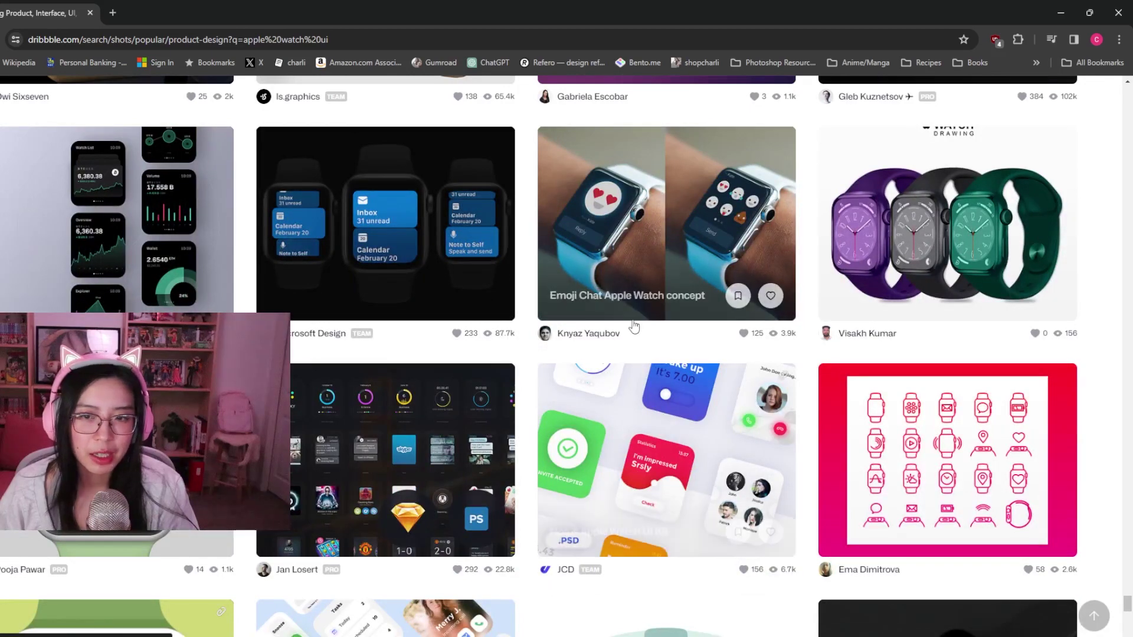
{"action": "scroll", "coordinate": [649, 276], "scroll_direction": "down", "scroll_amount": 4}
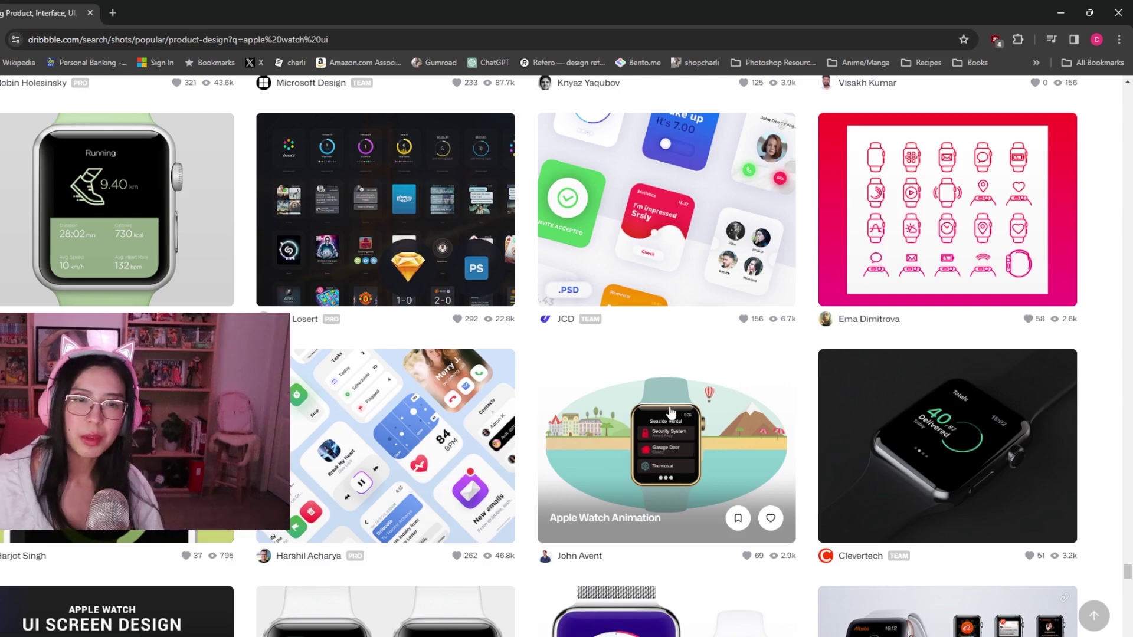
{"action": "scroll", "coordinate": [483, 372], "scroll_direction": "down", "scroll_amount": 4}
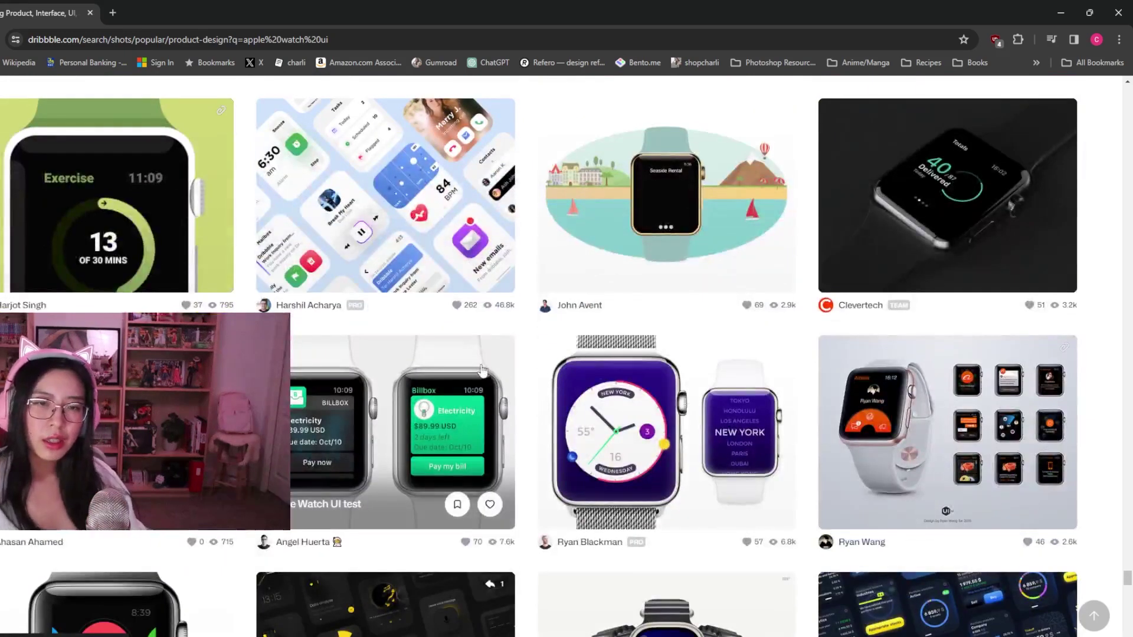
{"action": "scroll", "coordinate": [467, 358], "scroll_direction": "up", "scroll_amount": 2}
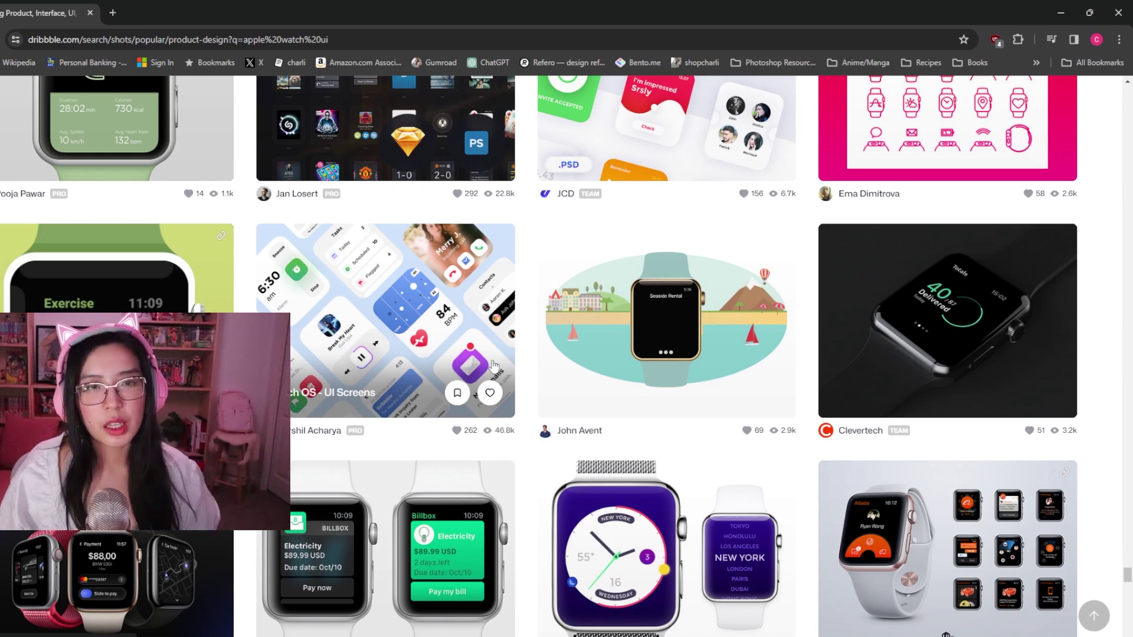
- Open pinterest.ca in a new browser tab, search for "teal colour" and look over the first results
{"action": "left_click", "coordinate": [112, 12]}
{"action": "type", "text": "pinterest.ca"}
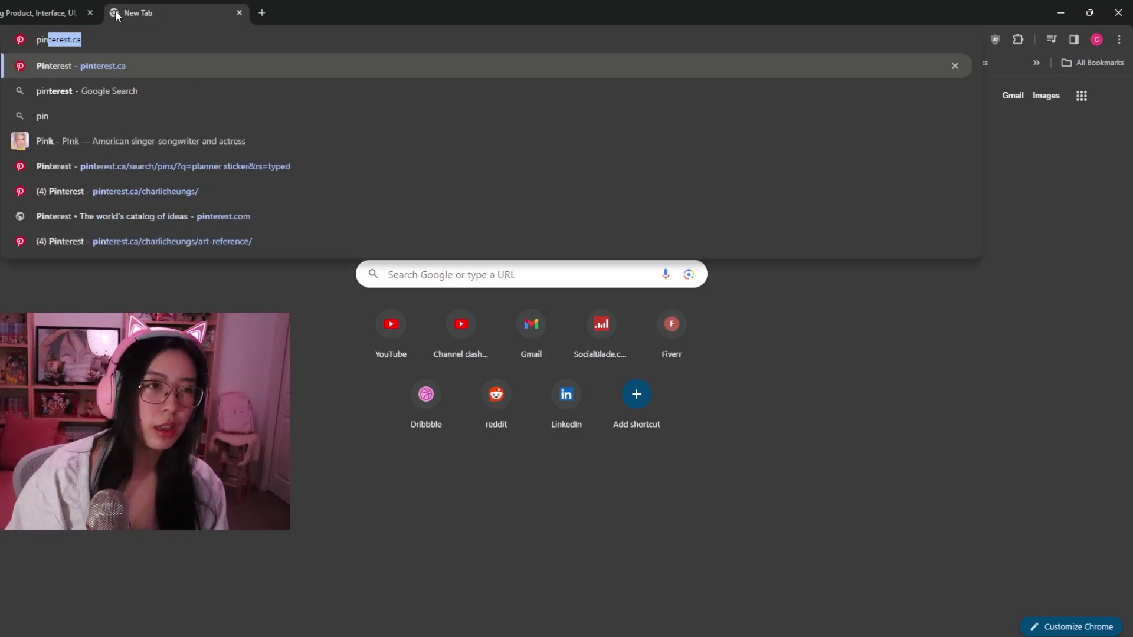
{"action": "key", "text": "Return"}
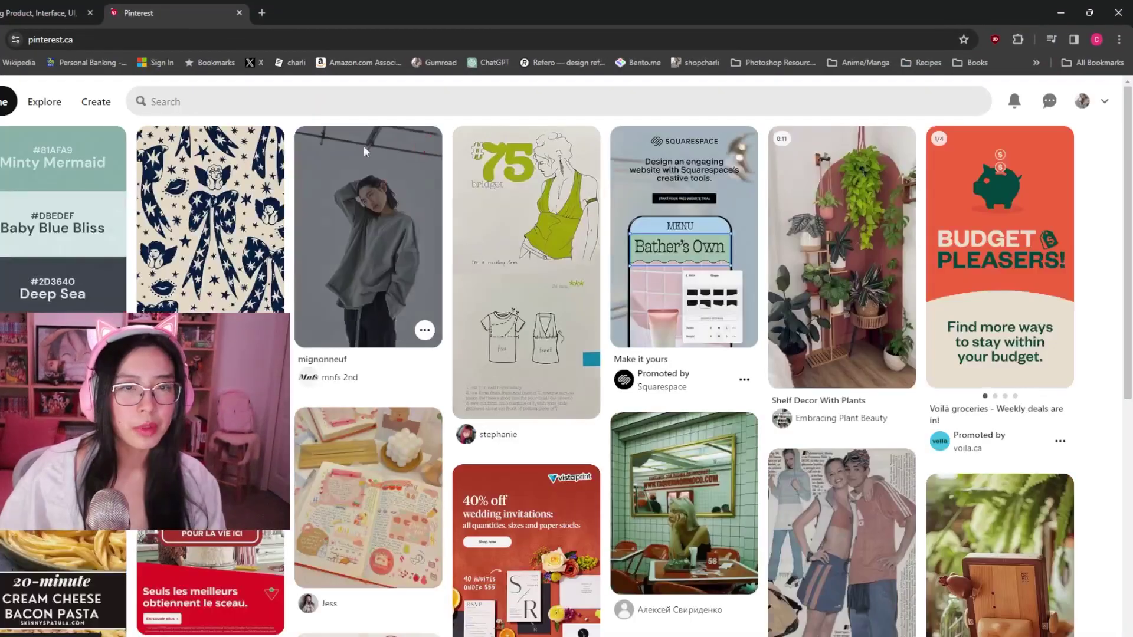
{"action": "left_click", "coordinate": [373, 102]}
{"action": "type", "text": "teal colou"}
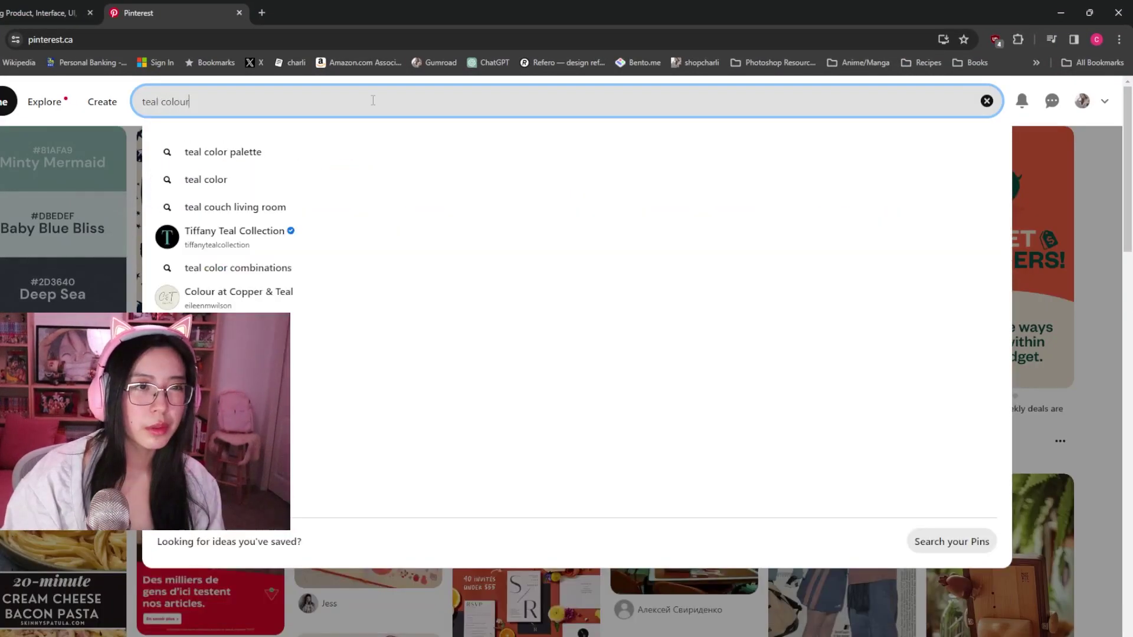
{"action": "type", "text": "r"}
{"action": "key", "text": "Return"}
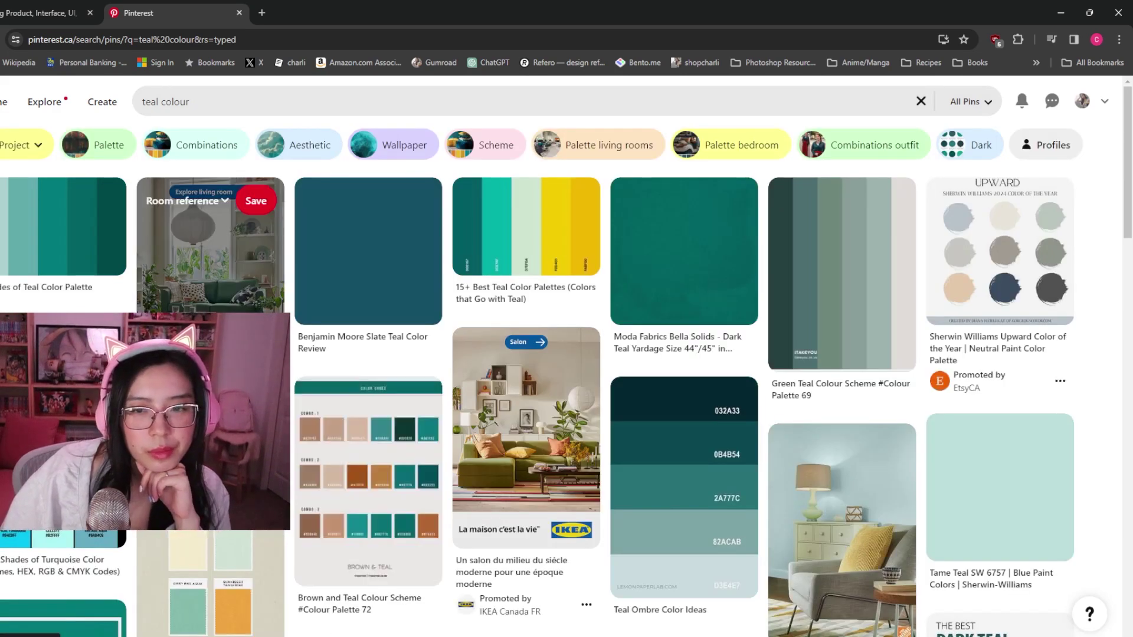
{"action": "scroll", "coordinate": [447, 454], "scroll_direction": "down", "scroll_amount": 1}
{"action": "scroll", "coordinate": [447, 454], "scroll_direction": "down", "scroll_amount": 1}
{"action": "scroll", "coordinate": [447, 454], "scroll_direction": "down", "scroll_amount": 2}
{"action": "scroll", "coordinate": [255, 152], "scroll_direction": "up", "scroll_amount": 1}
- Refine the Pinterest search to "teal colour calm" and look over the resulting palettes for a suitable scheme
{"action": "left_click", "coordinate": [250, 103]}
{"action": "type", "text": "calm"}
{"action": "key", "text": "Return"}
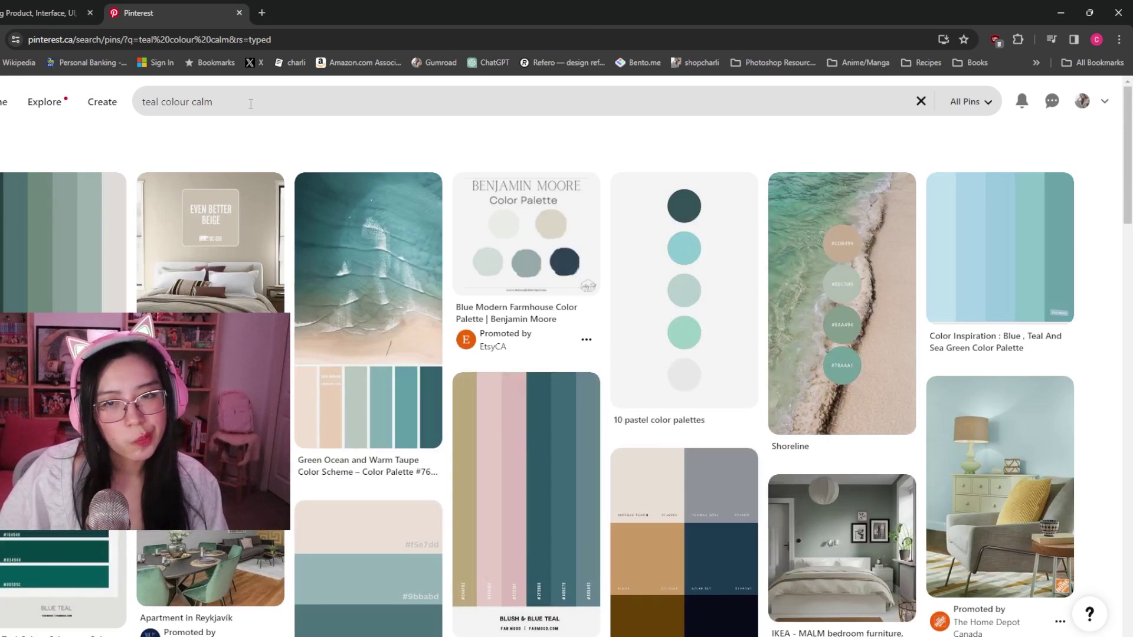
{"action": "left_click", "coordinate": [251, 104]}
{"action": "left_click", "coordinate": [133, 159]}
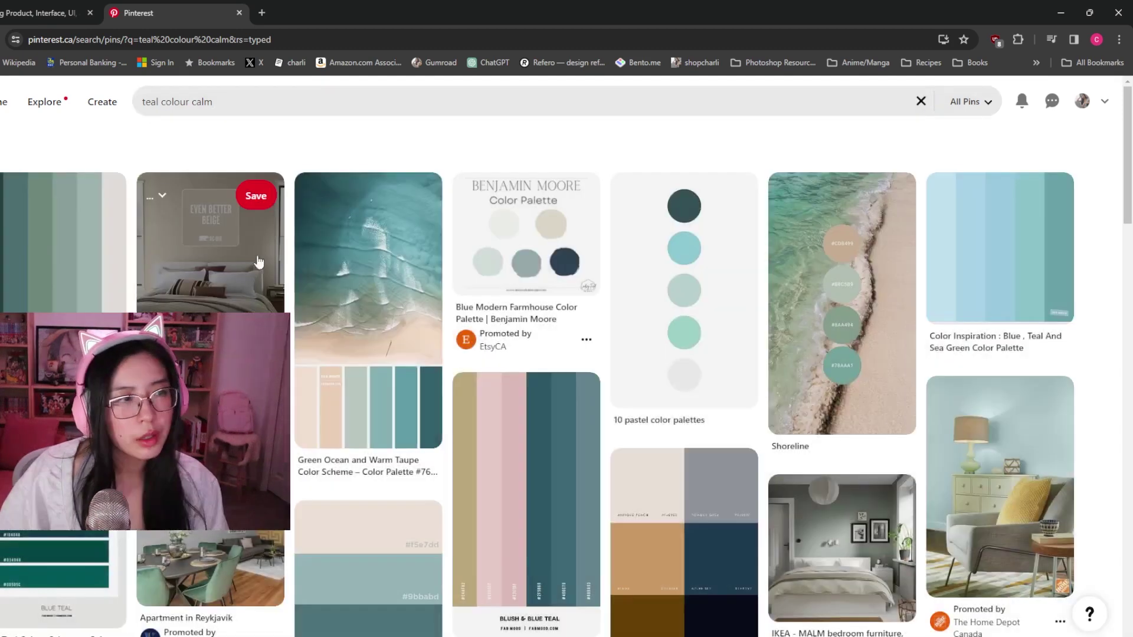
{"action": "scroll", "coordinate": [201, 306], "scroll_direction": "down", "scroll_amount": 5}
{"action": "scroll", "coordinate": [201, 311], "scroll_direction": "up", "scroll_amount": 4}
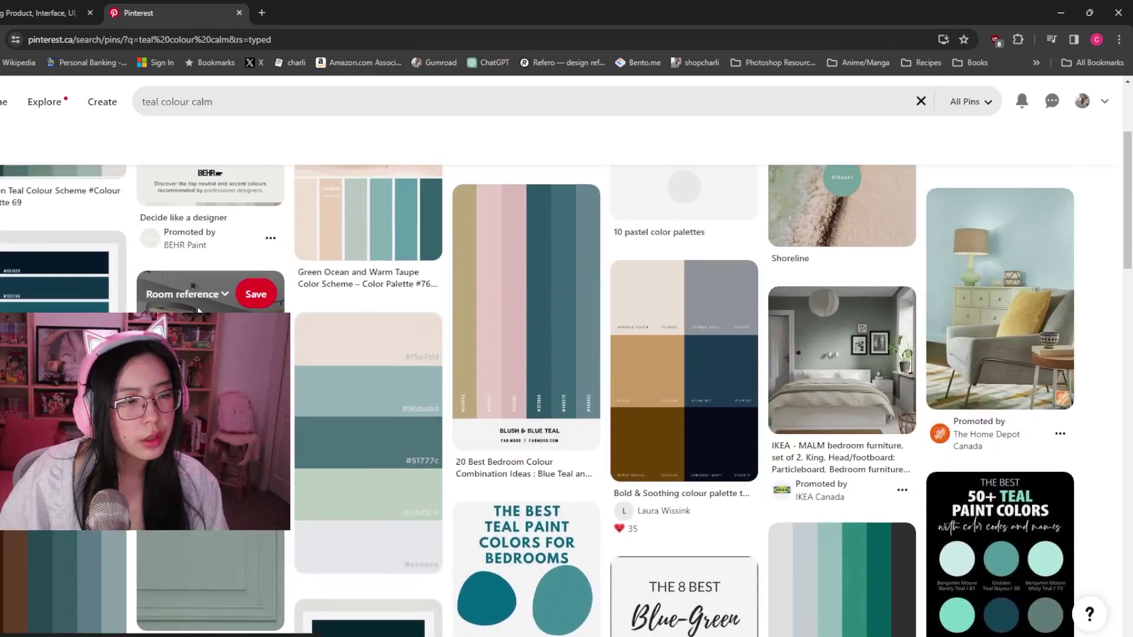
{"action": "scroll", "coordinate": [198, 311], "scroll_direction": "down", "scroll_amount": 2}
{"action": "scroll", "coordinate": [198, 310], "scroll_direction": "down", "scroll_amount": 3}
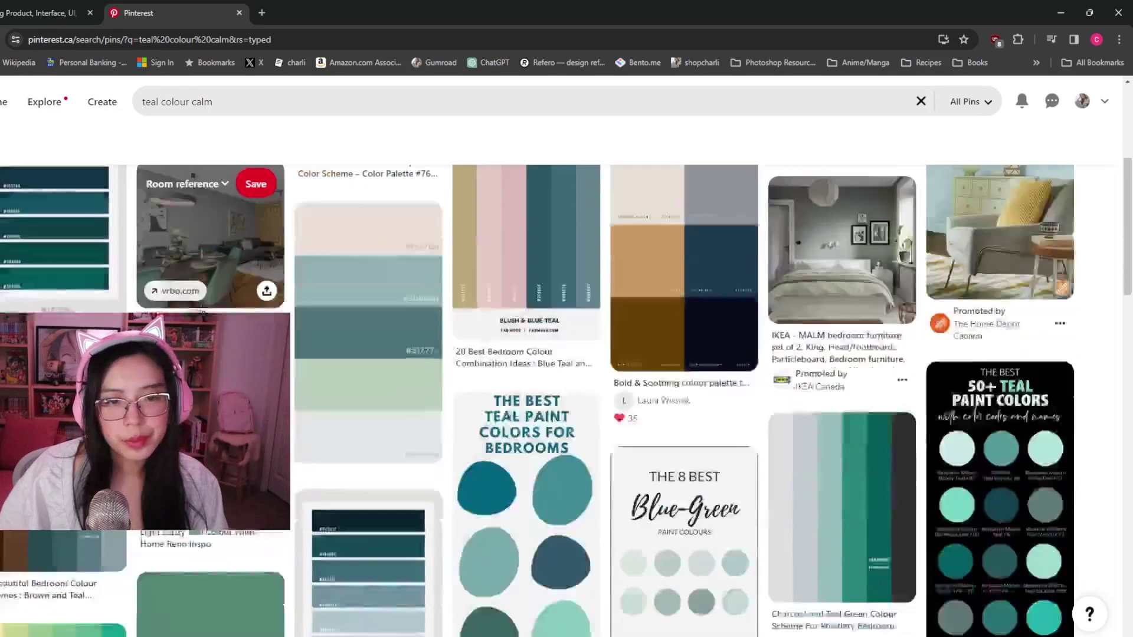
{"action": "scroll", "coordinate": [198, 311], "scroll_direction": "up", "scroll_amount": 2}
{"action": "scroll", "coordinate": [198, 311], "scroll_direction": "down", "scroll_amount": 2}
{"action": "scroll", "coordinate": [198, 311], "scroll_direction": "up", "scroll_amount": 4}
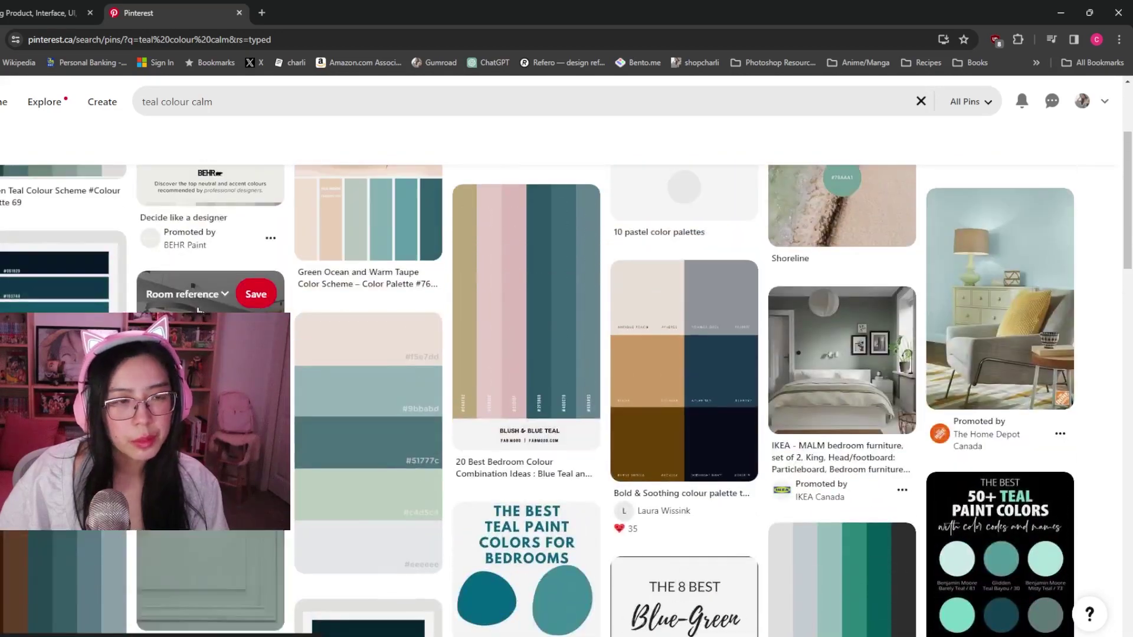
{"action": "scroll", "coordinate": [89, 283], "scroll_direction": "down", "scroll_amount": 2}
- Copy the image of the Blue Teal Colour Scheme – Colour Palette #105 pin and switch to the UI Design Streams file in Figma
{"action": "left_click", "coordinate": [76, 283]}
{"action": "right_click", "coordinate": [377, 316]}
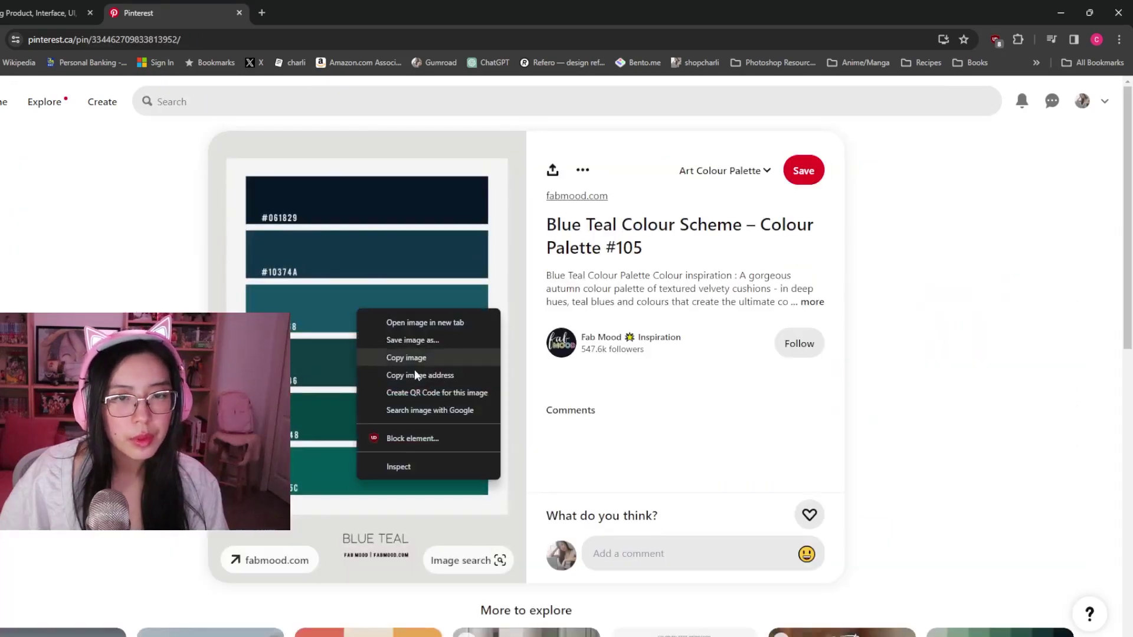
{"action": "left_click", "coordinate": [407, 356]}
{"action": "key", "text": "alt+Tab"}
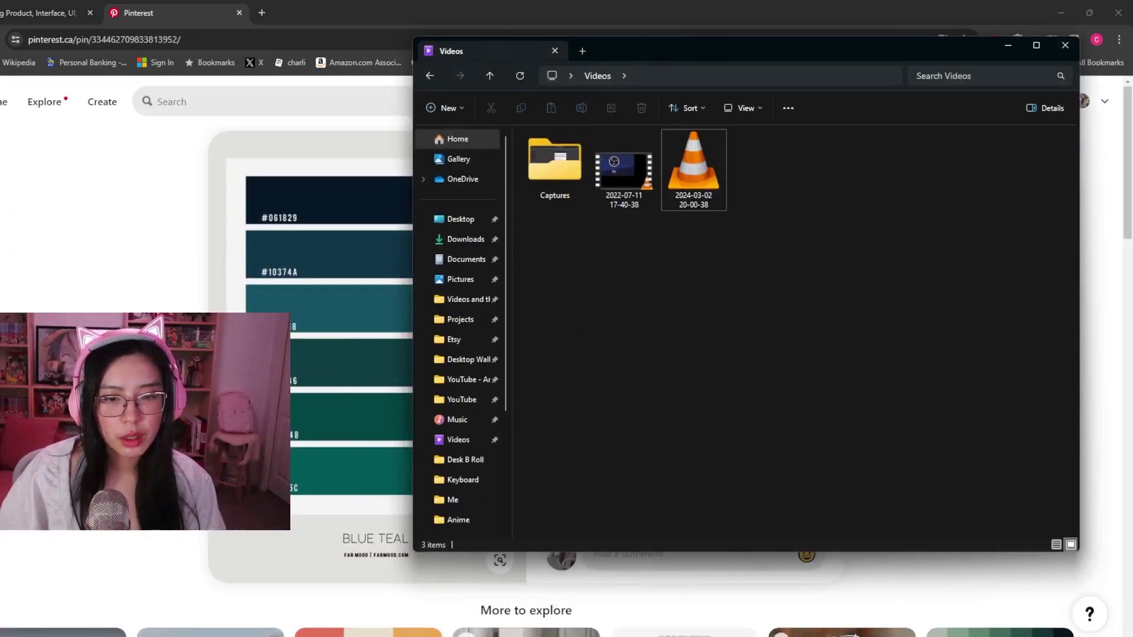
{"action": "key", "text": "alt+Tab"}
{"action": "key", "text": "alt+Tab"}
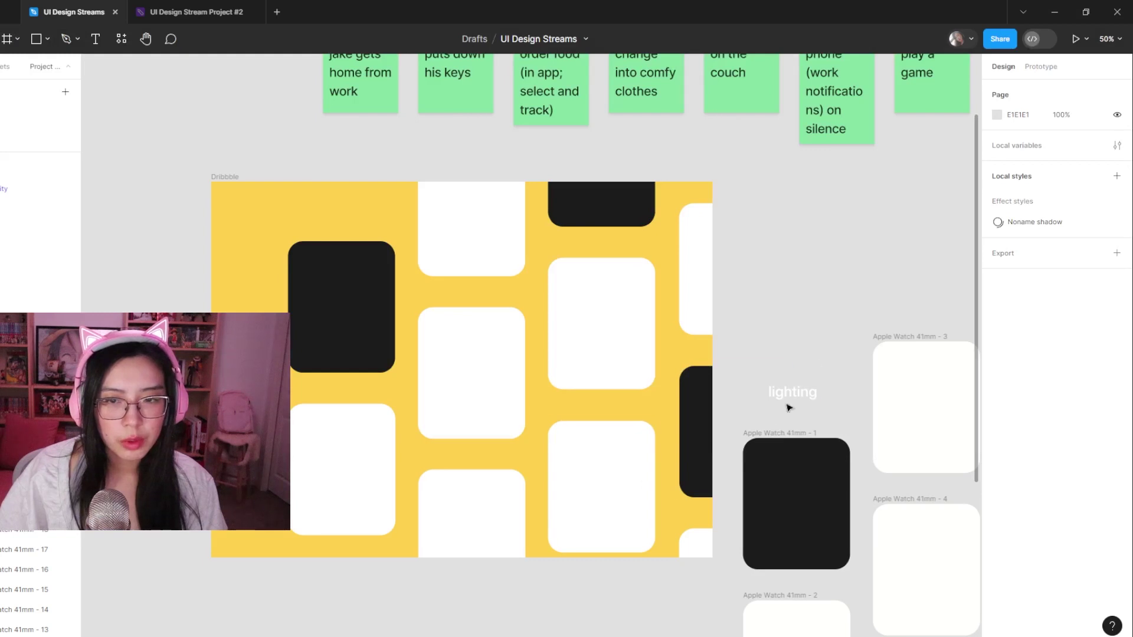
- Paste the blue teal palette image onto the canvas and place it just below the Dribbble frame
{"action": "key", "text": "ctrl+v"}
{"action": "left_click_drag", "start_coordinate": [555, 349], "coordinate": [134, 413]}
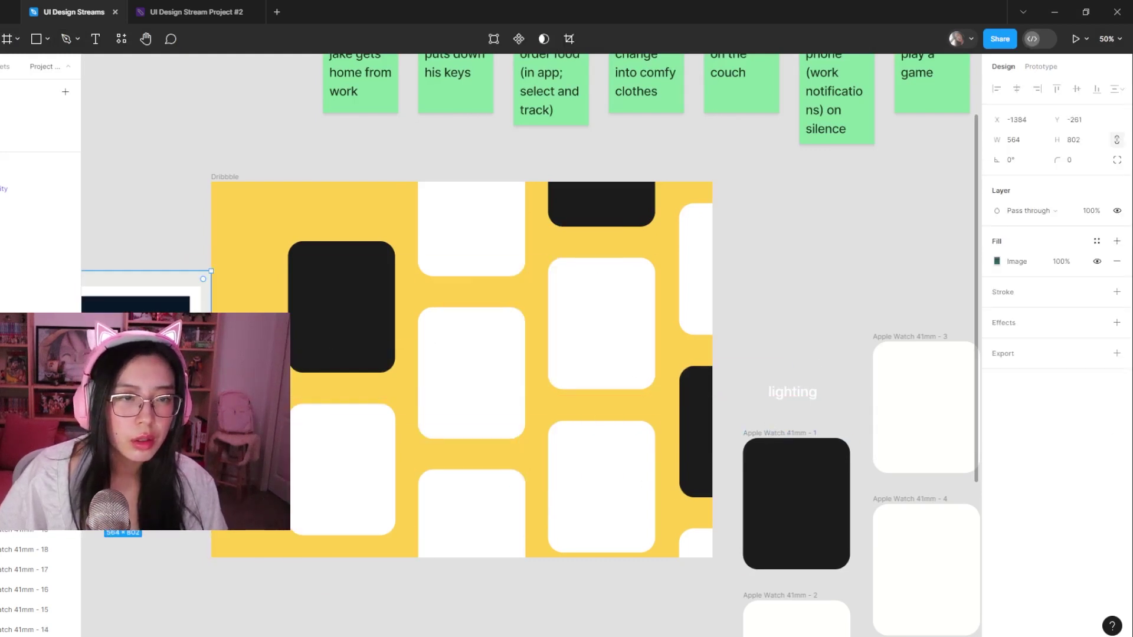
{"action": "scroll", "coordinate": [531, 354], "scroll_direction": "down", "scroll_amount": 2}
{"action": "scroll", "coordinate": [196, 549], "scroll_direction": "right", "scroll_amount": 10}
{"action": "scroll", "coordinate": [196, 549], "scroll_direction": "down", "scroll_amount": 4}
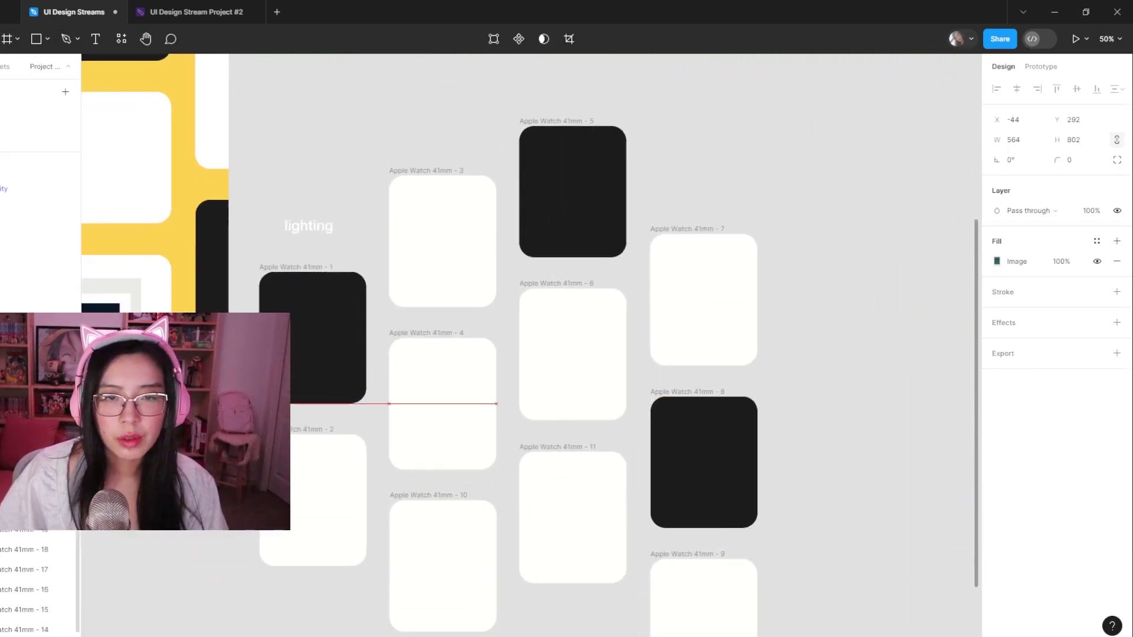
{"action": "scroll", "coordinate": [197, 548], "scroll_direction": "left", "scroll_amount": 3}
{"action": "key", "text": "minus"}
{"action": "scroll", "coordinate": [413, 295], "scroll_direction": "left", "scroll_amount": 1}
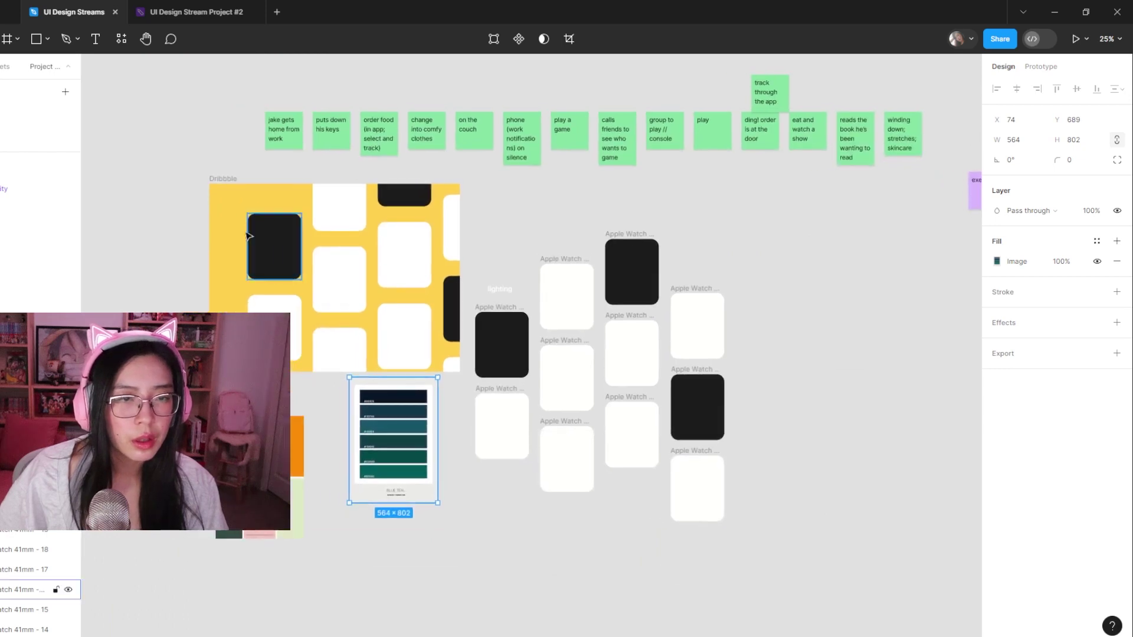
- Fill the Dribbble frame with the dark blue 11374A sampled from the pasted blue teal palette
{"action": "left_click", "coordinate": [211, 183]}
{"action": "left_click", "coordinate": [997, 363]}
{"action": "left_click", "coordinate": [850, 497]}
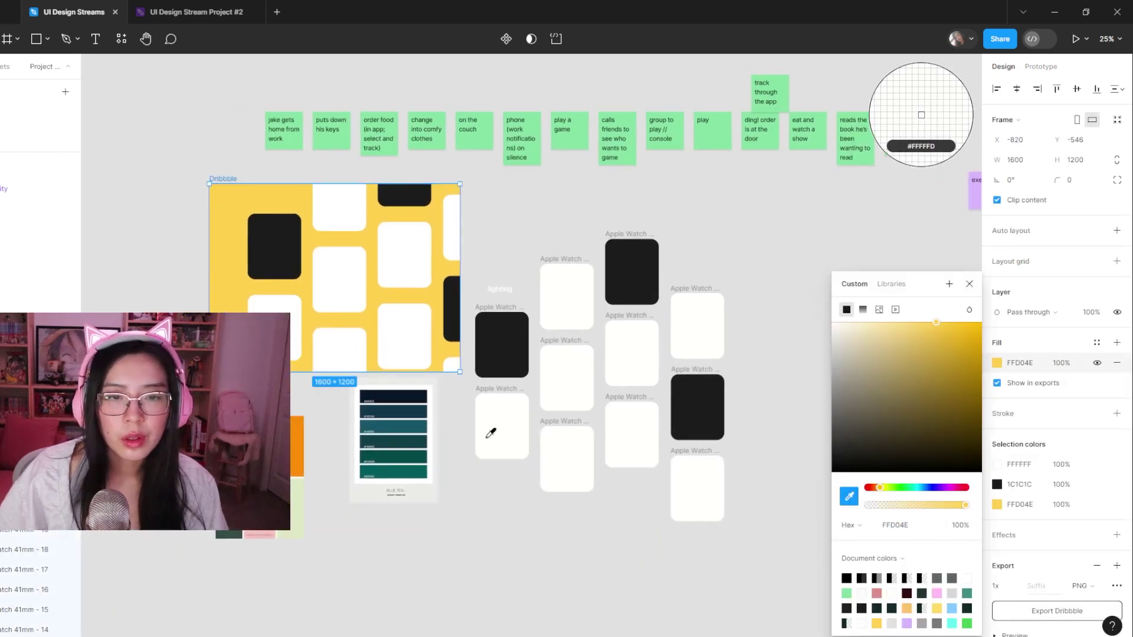
{"action": "left_click", "coordinate": [420, 417]}
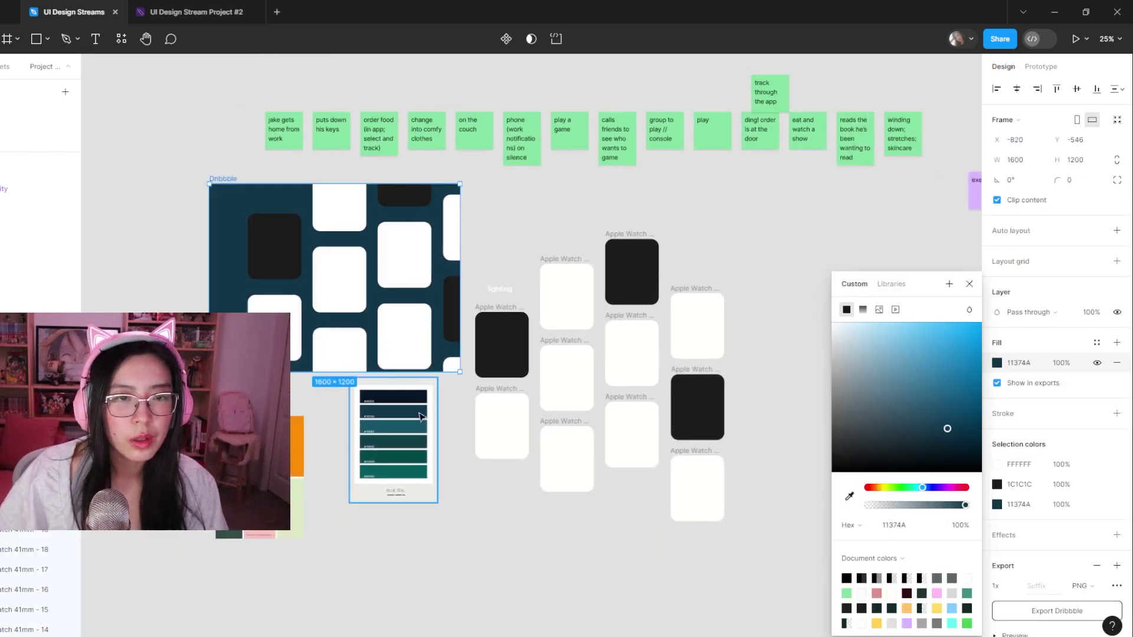
- Try the palette's teal 175668 and dark green 103F45 as the Dribbble frame's fill, ending on 175668
{"action": "left_click", "coordinate": [850, 496]}
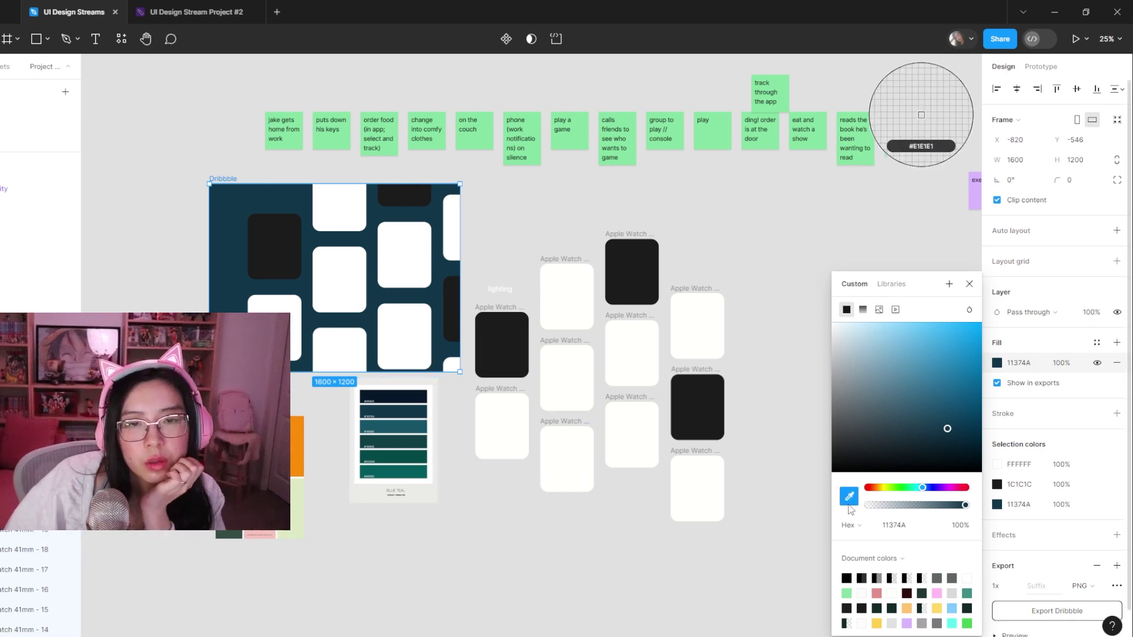
{"action": "left_click", "coordinate": [397, 432]}
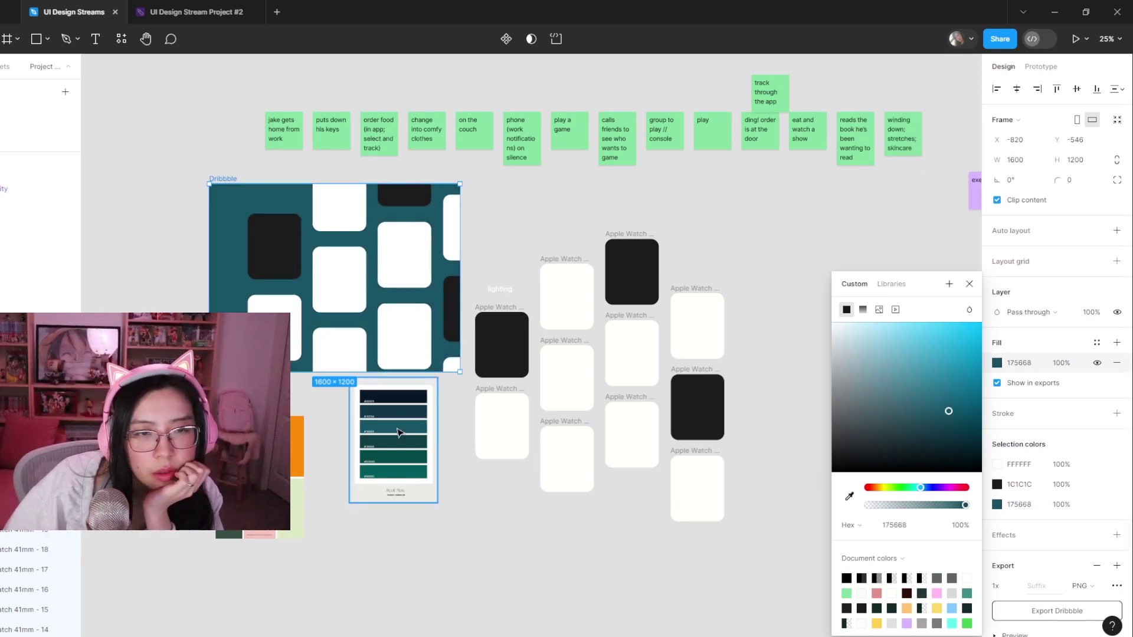
{"action": "left_click", "coordinate": [850, 496]}
{"action": "left_click", "coordinate": [405, 446]}
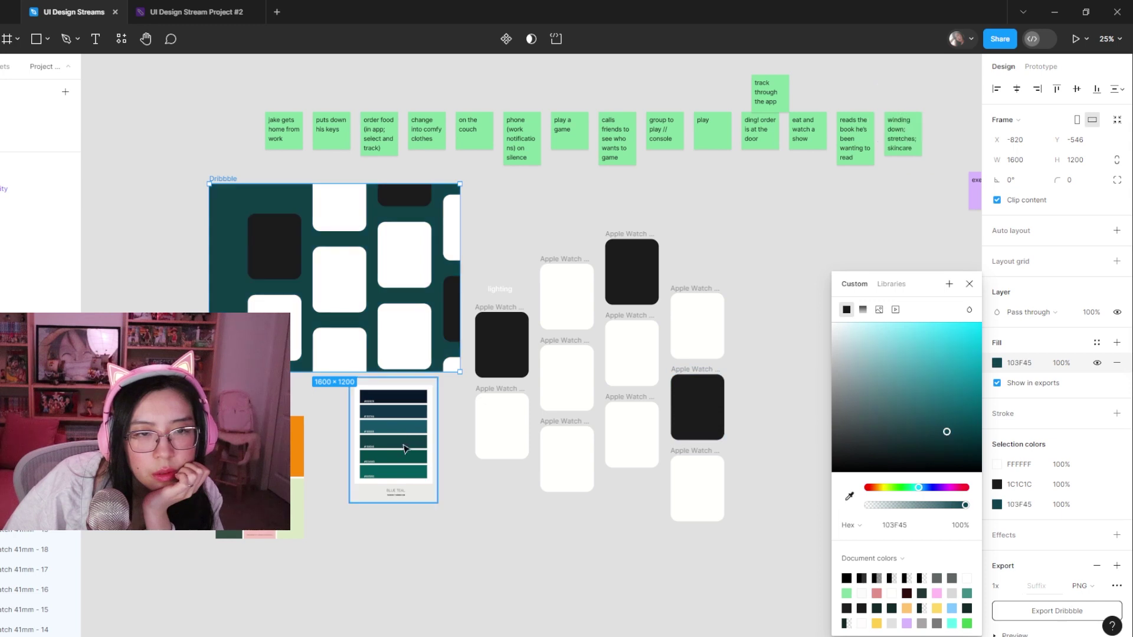
{"action": "left_click", "coordinate": [850, 496]}
{"action": "left_click", "coordinate": [421, 426]}
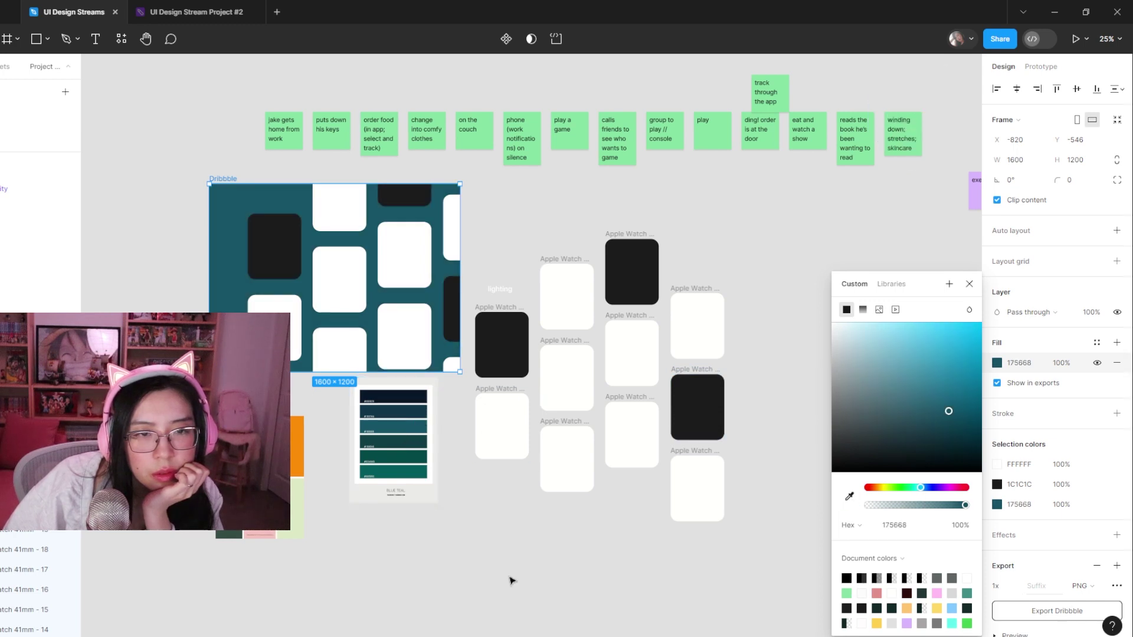
{"action": "left_click", "coordinate": [513, 578]}
- Switch back to the Pinterest results for "teal colour calm" and look further down for other teal palettes
{"action": "left_click", "coordinate": [215, 445]}
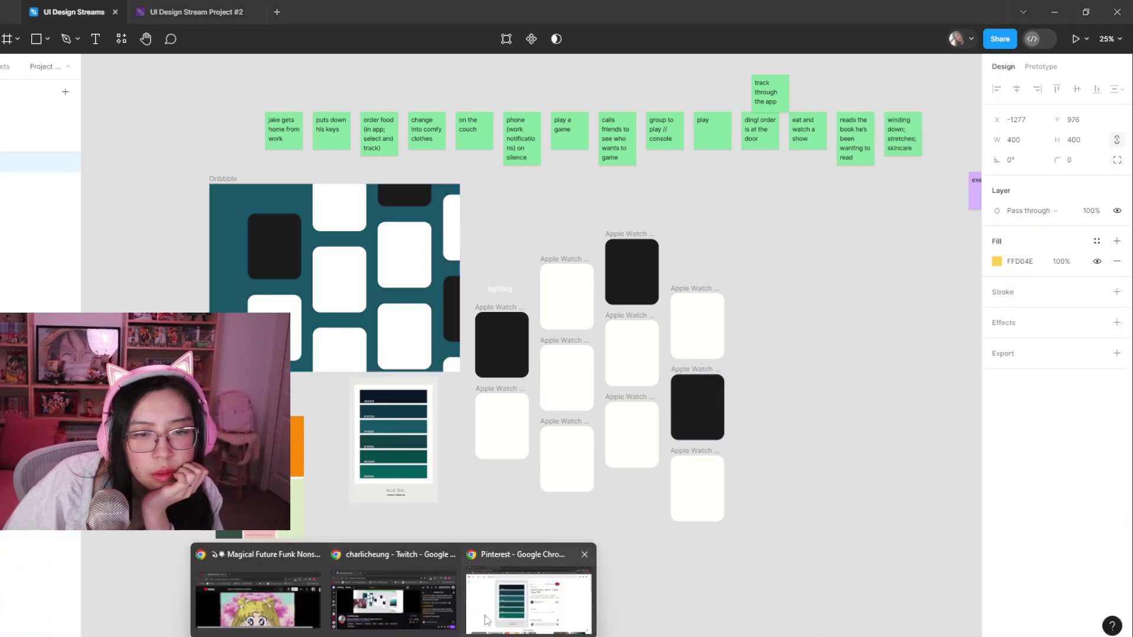
{"action": "left_click", "coordinate": [522, 607]}
{"action": "key", "text": "alt+Left"}
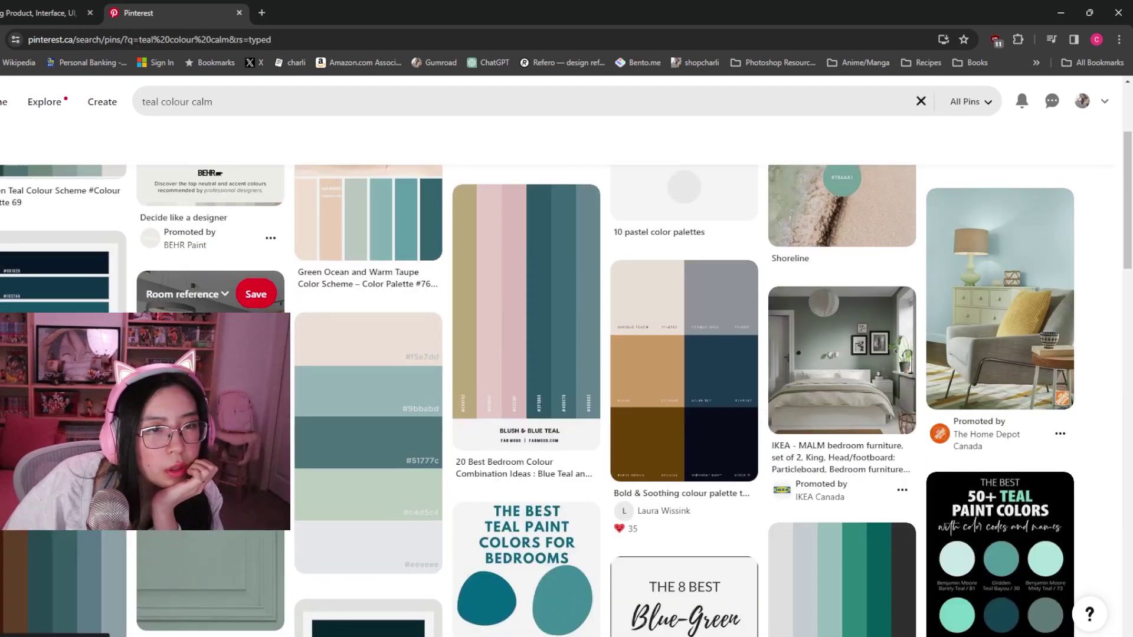
{"action": "scroll", "coordinate": [308, 299], "scroll_direction": "down", "scroll_amount": 1}
{"action": "scroll", "coordinate": [308, 299], "scroll_direction": "down", "scroll_amount": 2}
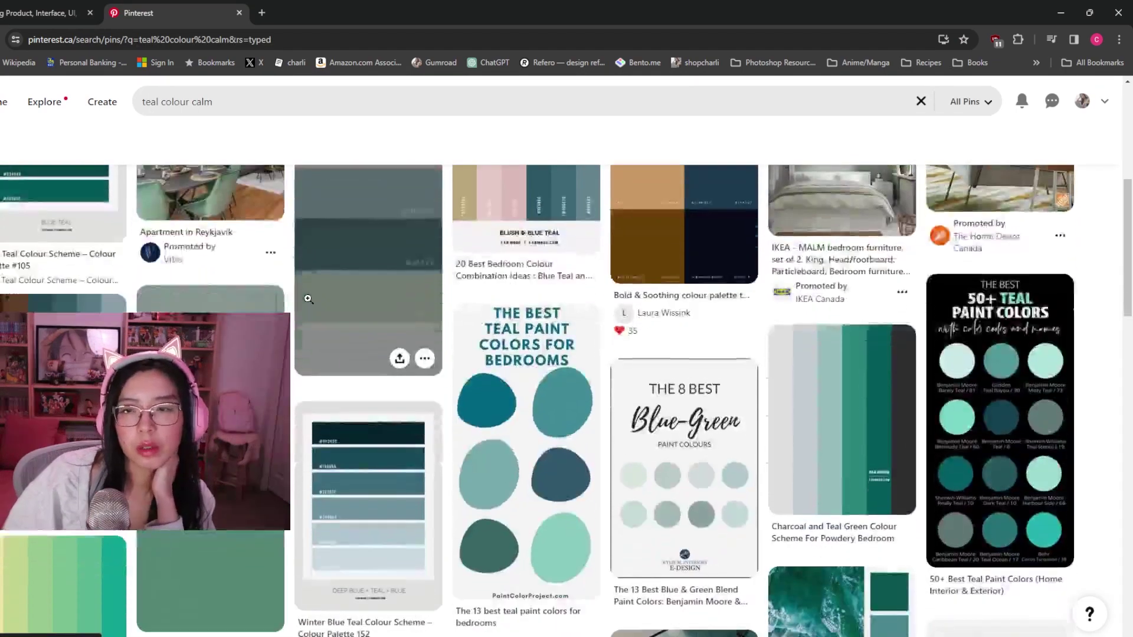
{"action": "scroll", "coordinate": [391, 262], "scroll_direction": "down", "scroll_amount": 1}
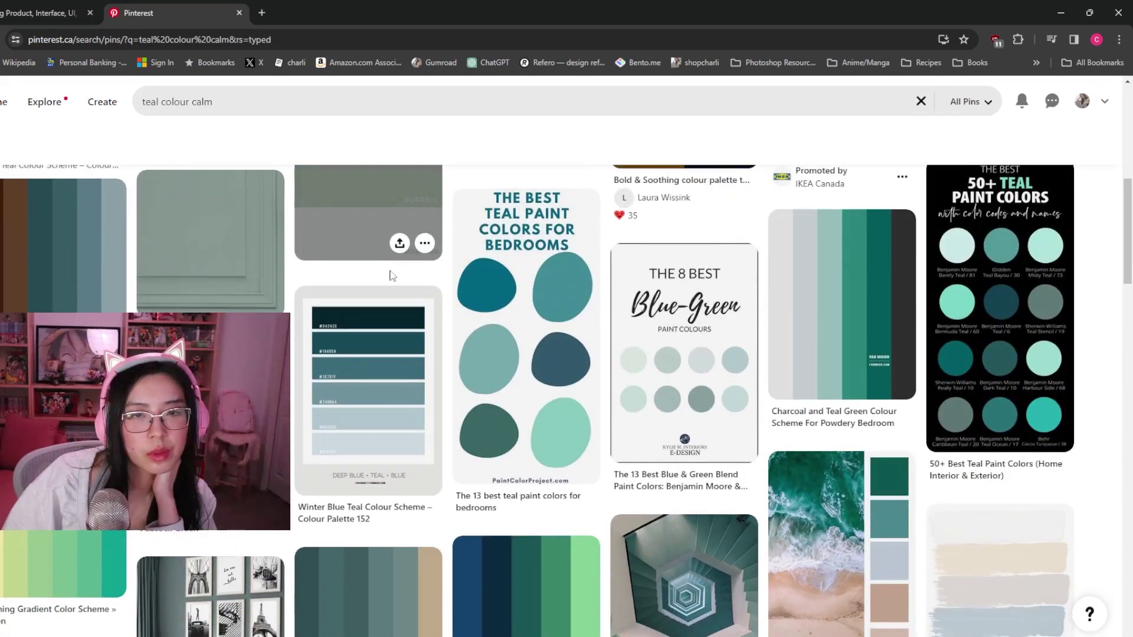
{"action": "scroll", "coordinate": [331, 332], "scroll_direction": "down", "scroll_amount": 7}
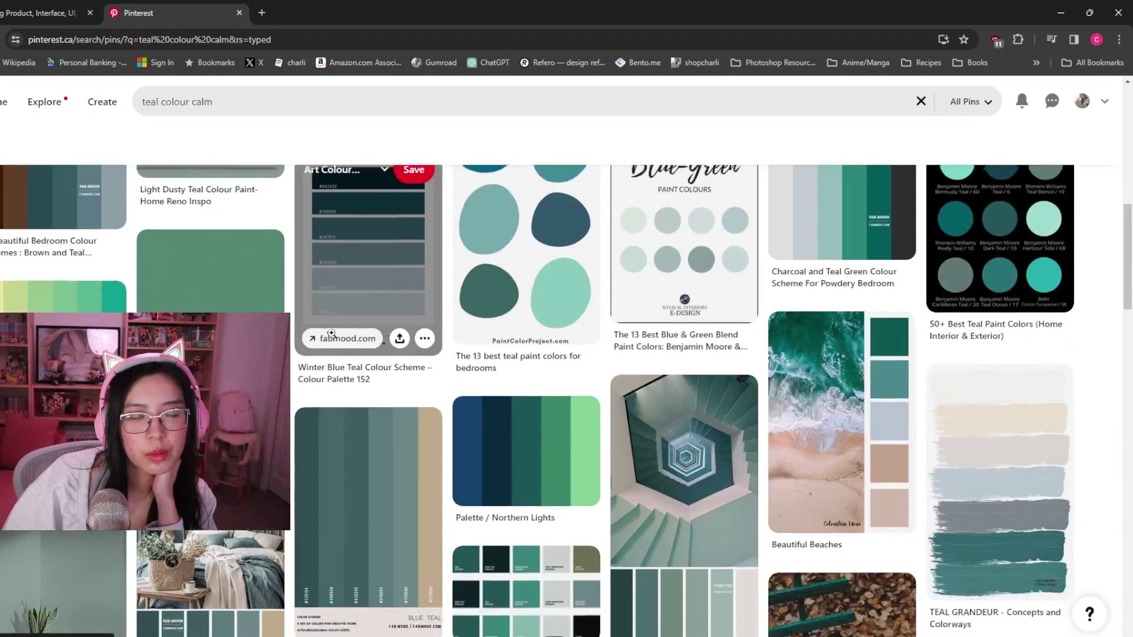
{"action": "scroll", "coordinate": [331, 333], "scroll_direction": "down", "scroll_amount": 6}
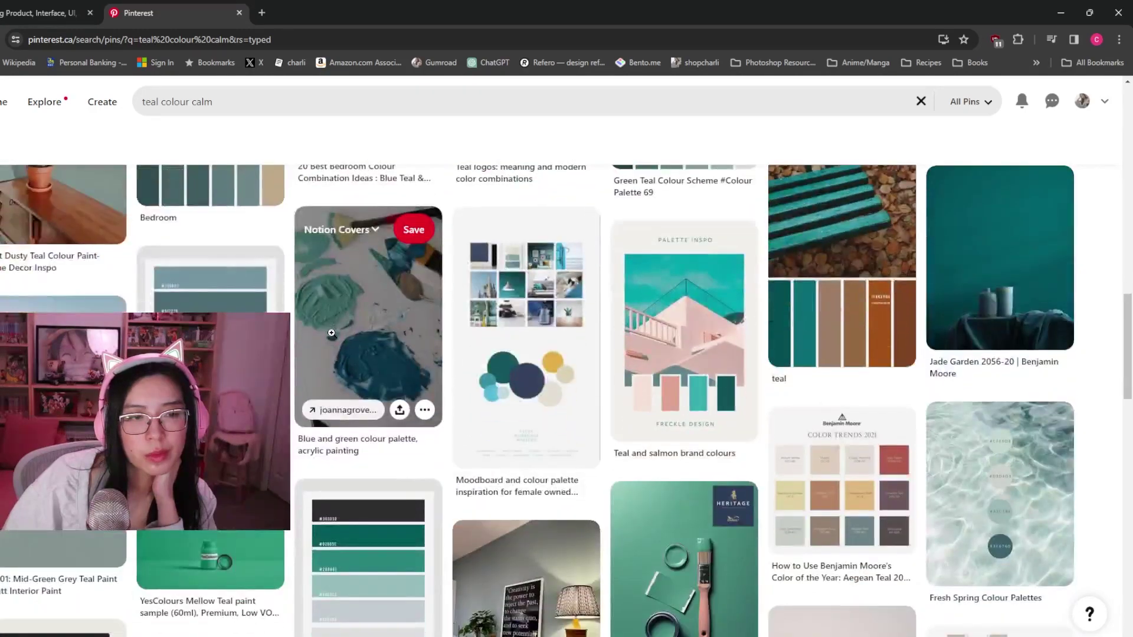
{"action": "scroll", "coordinate": [331, 332], "scroll_direction": "down", "scroll_amount": 3}
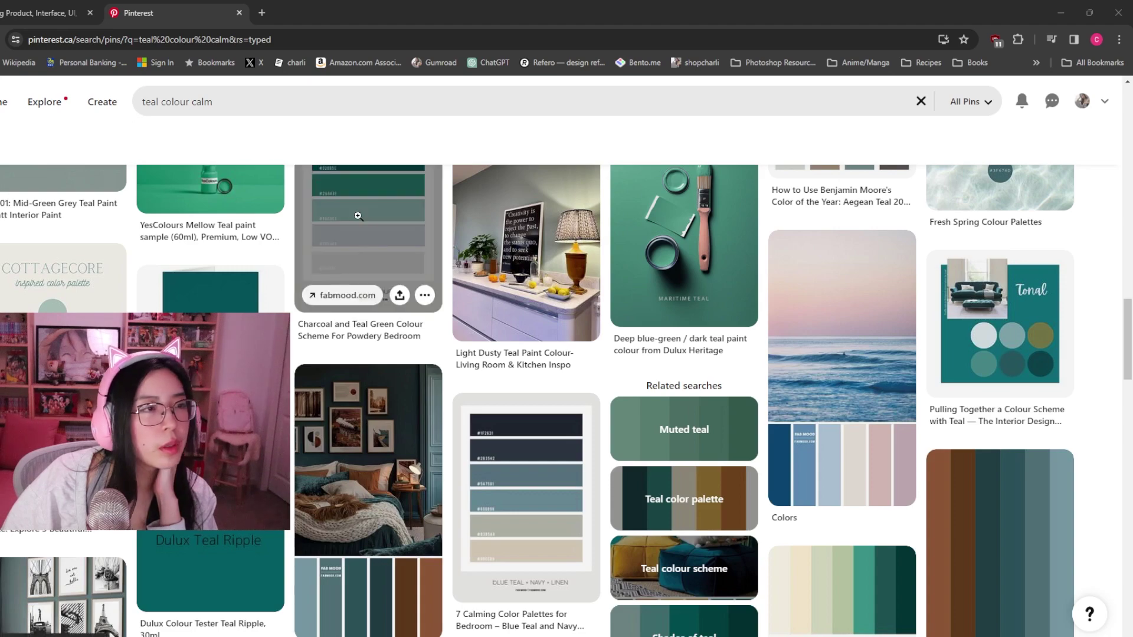
{"action": "scroll", "coordinate": [637, 366], "scroll_direction": "down", "scroll_amount": 3}
{"action": "scroll", "coordinate": [637, 366], "scroll_direction": "up", "scroll_amount": 2}
- Open the related "Muted teal" search, copy the Dulux Pt Chevalier colour image and paste it into the Figma file
{"action": "left_click", "coordinate": [638, 366]}
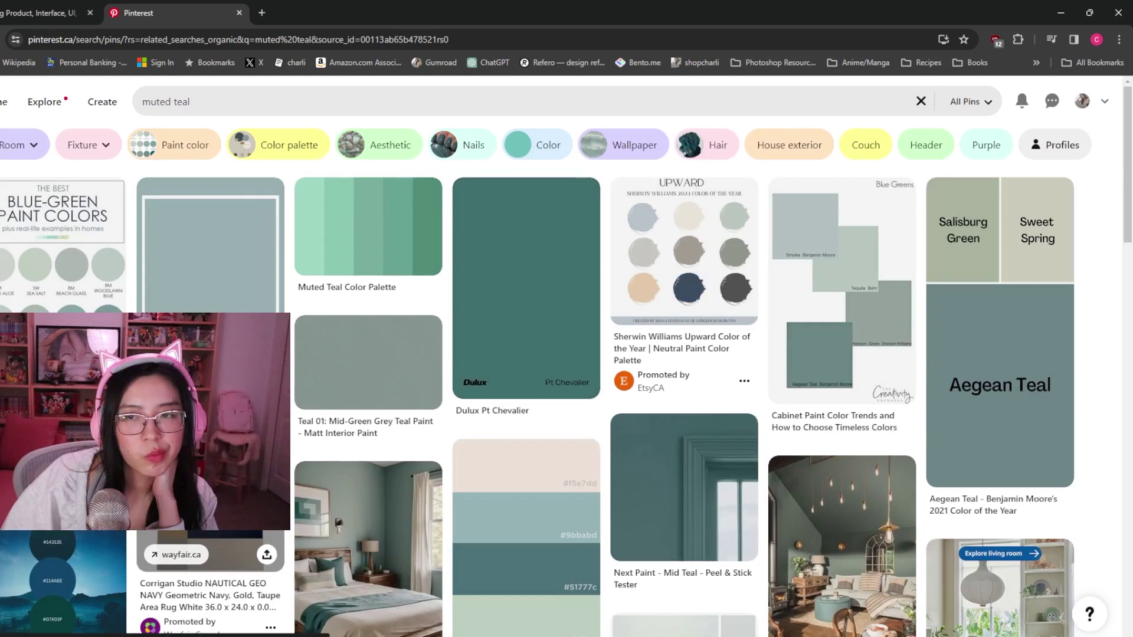
{"action": "right_click", "coordinate": [518, 266]}
{"action": "left_click", "coordinate": [567, 455]}
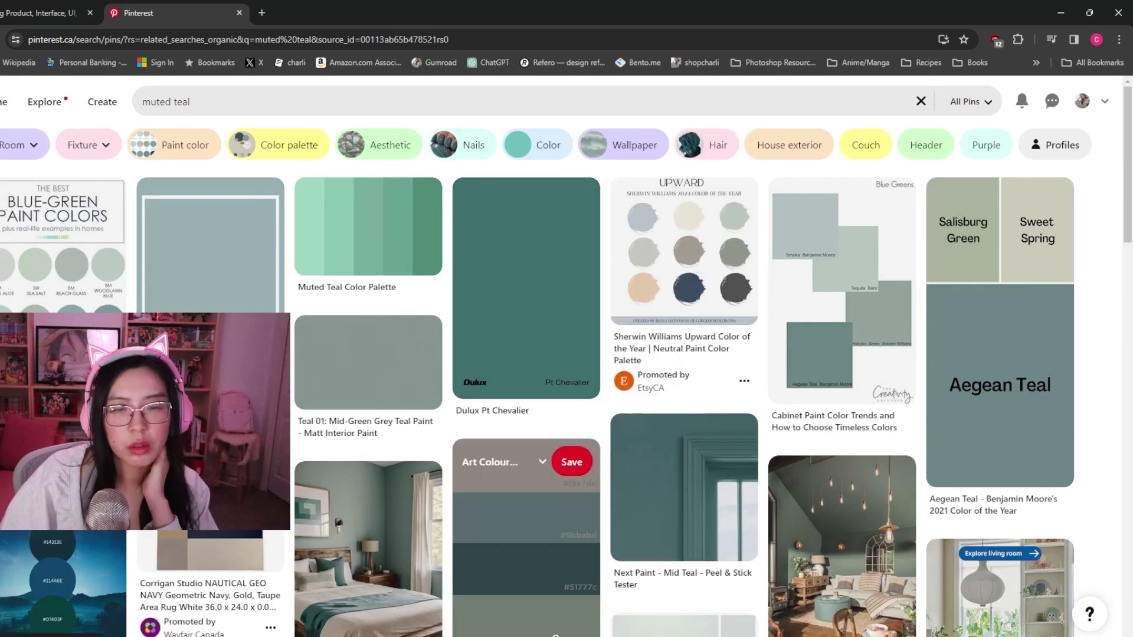
{"action": "key", "text": "alt+Tab"}
{"action": "key", "text": "ctrl+v"}
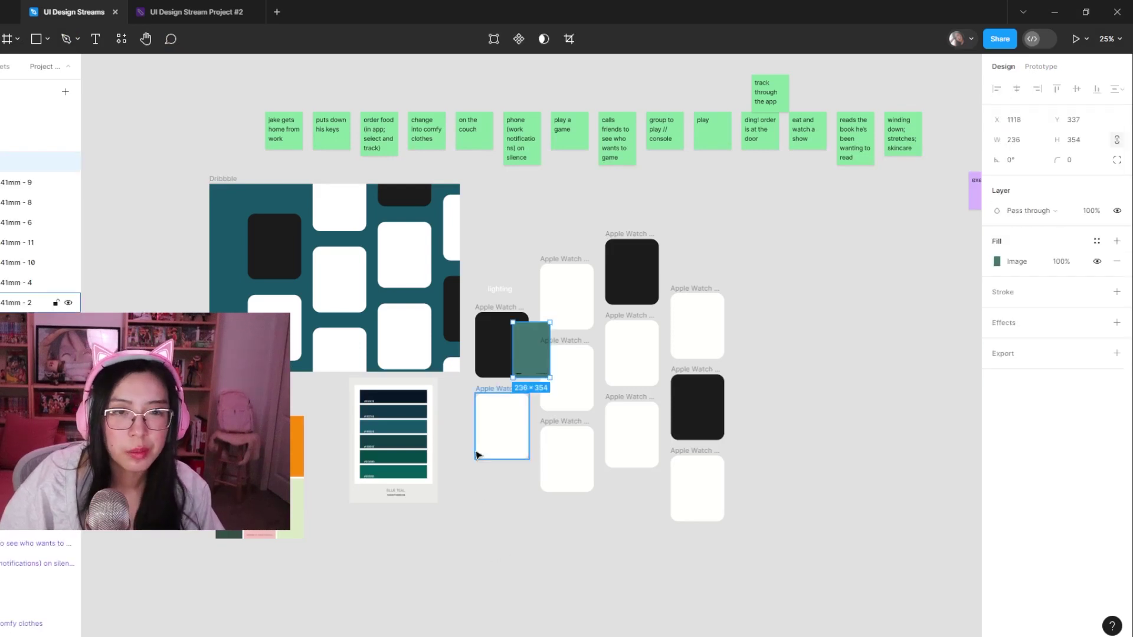
- Fill the Dribbble frame with the muted teal sampled from the pasted Dulux Pt Chevalier image
{"action": "left_click", "coordinate": [223, 178]}
{"action": "left_click", "coordinate": [996, 362]}
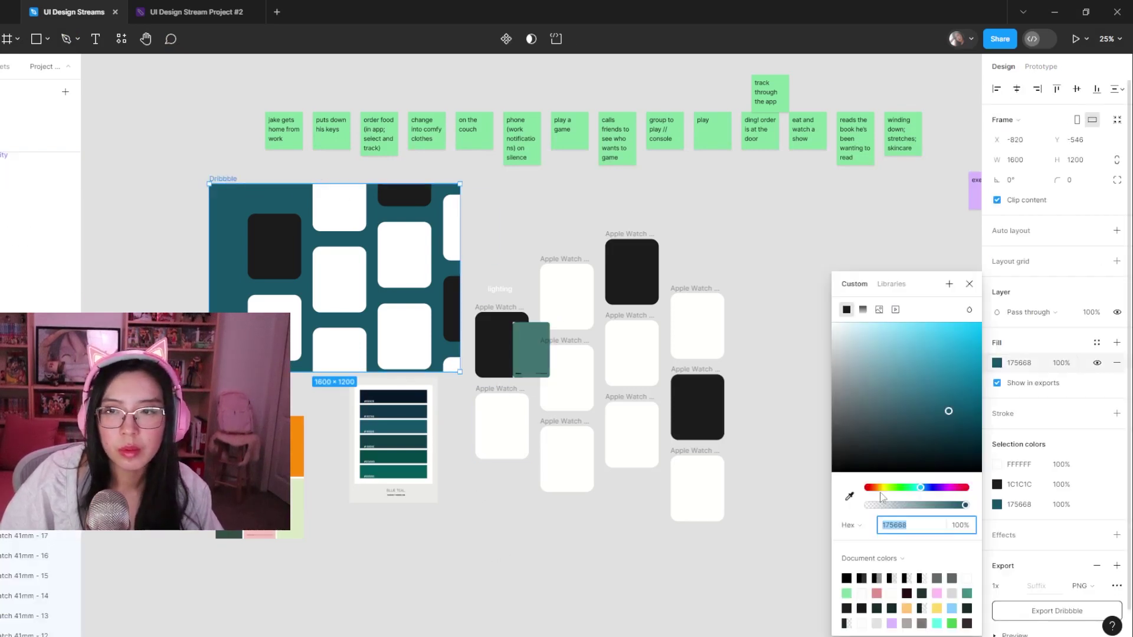
{"action": "left_click", "coordinate": [848, 499]}
{"action": "left_click", "coordinate": [531, 349]}
- Move the Pt Chevalier image to the left of the Dribbble frame and the blue teal palette closer to the existing colour swatches
{"action": "left_click_drag", "start_coordinate": [531, 349], "coordinate": [181, 331]}
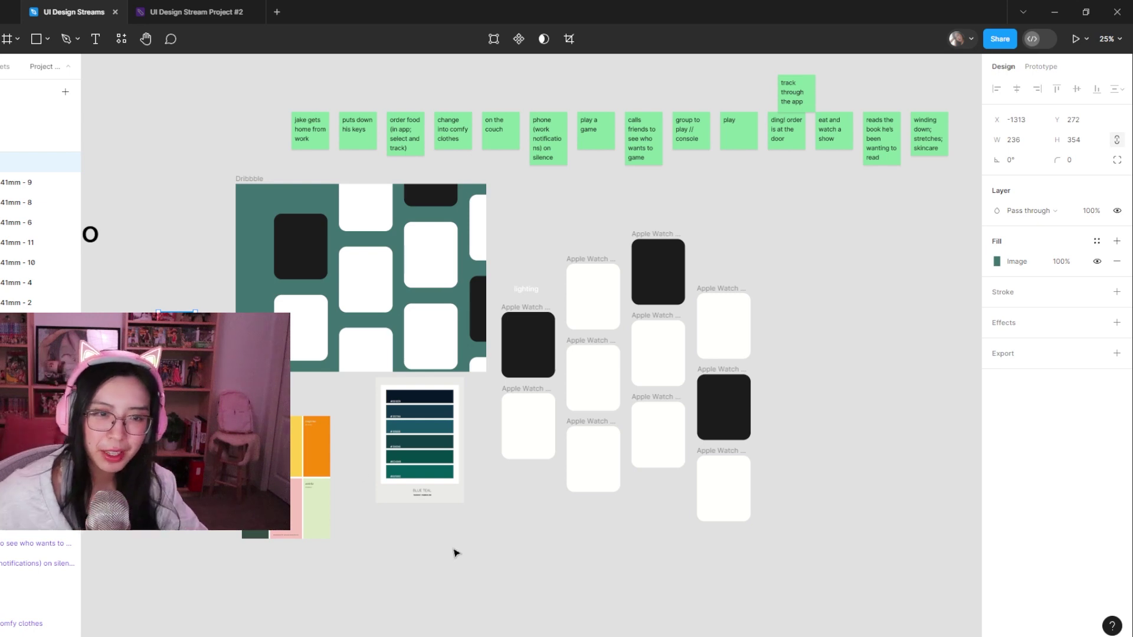
{"action": "left_click_drag", "start_coordinate": [430, 488], "coordinate": [397, 501]}
{"action": "left_click_drag", "start_coordinate": [177, 339], "coordinate": [208, 380]}
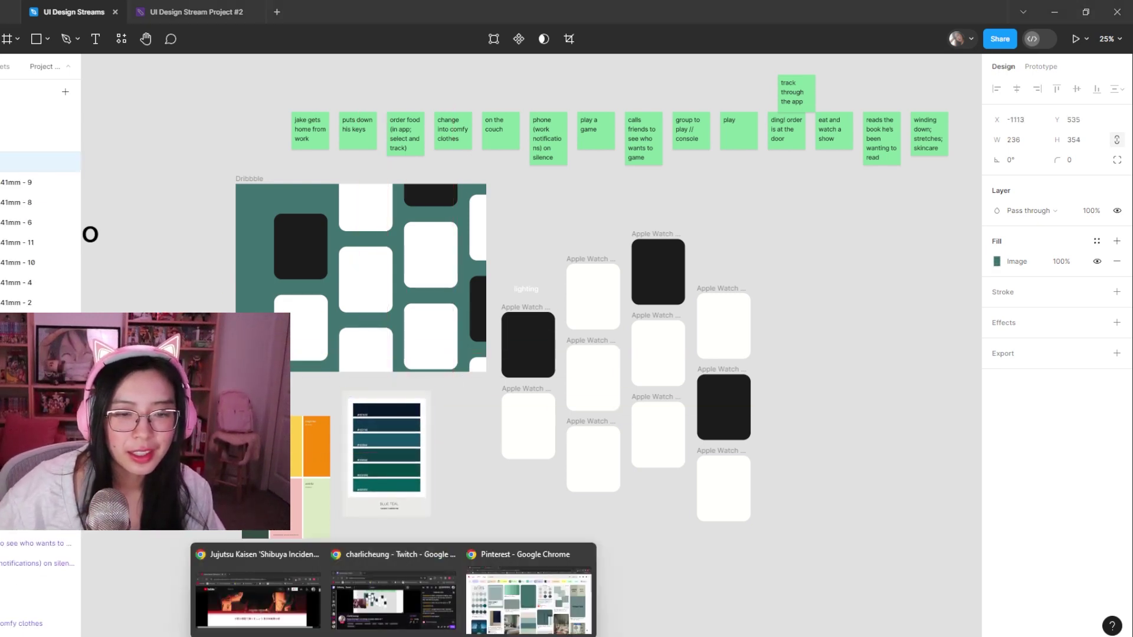
- Switch to Dribbble in the browser and open the account's own profile in a new tab
{"action": "left_click", "coordinate": [550, 614]}
{"action": "left_click", "coordinate": [42, 12]}
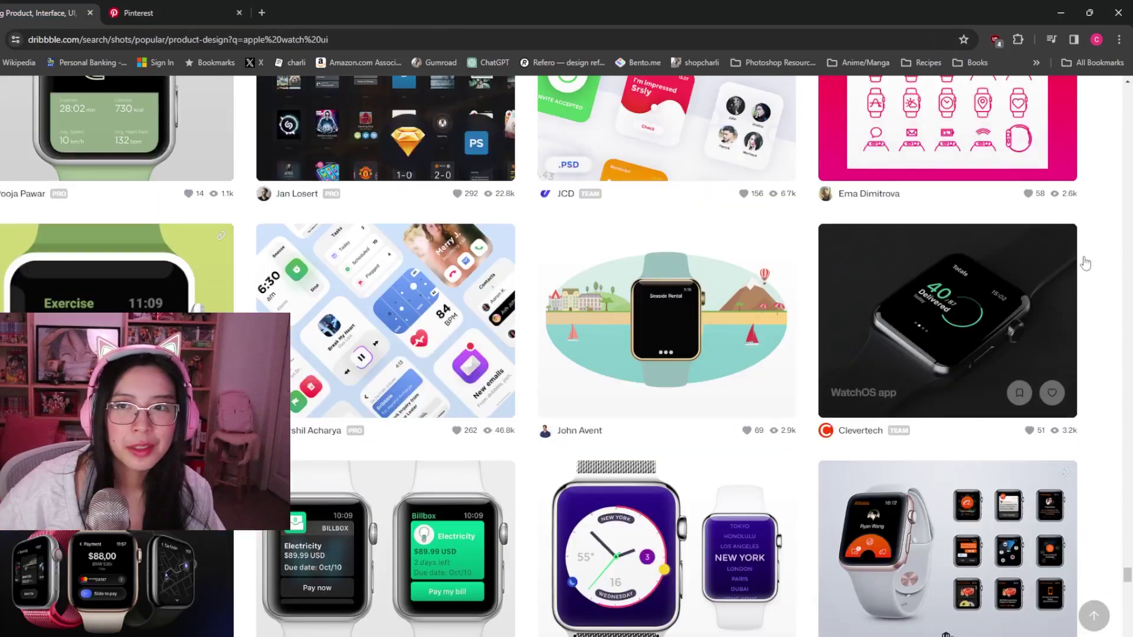
{"action": "scroll", "coordinate": [1049, 241], "scroll_direction": "up", "scroll_amount": 10}
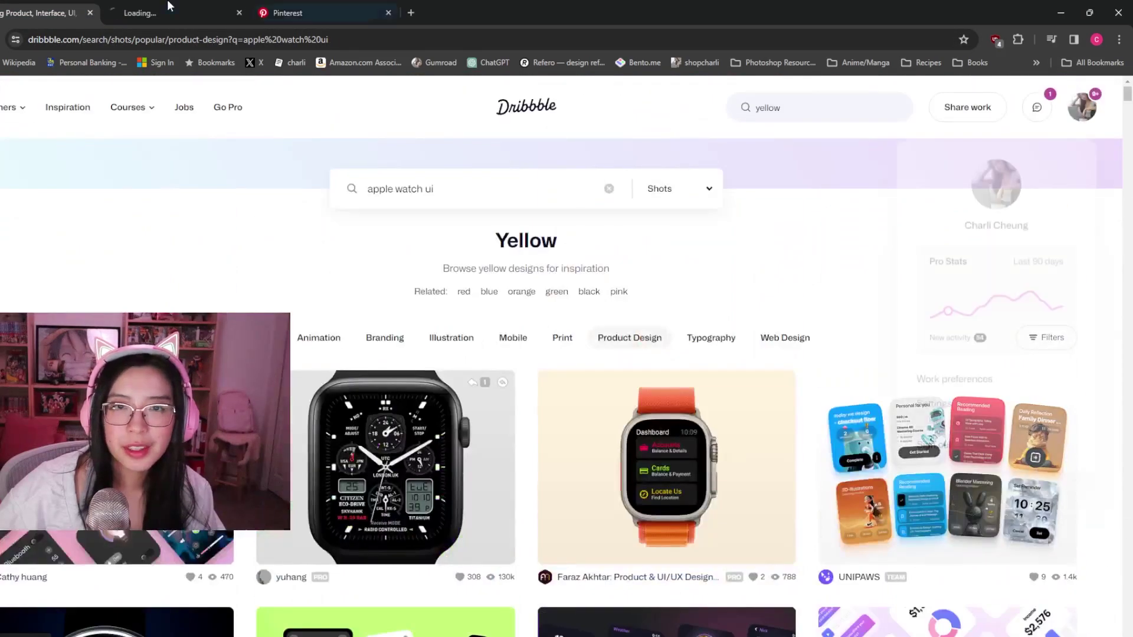
{"action": "left_click", "coordinate": [184, 5]}
{"action": "scroll", "coordinate": [169, 278], "scroll_direction": "down", "scroll_amount": 3}
- Examine the Noname stock photo website shot and browse the other shots on the Dribbble profile for presentation ideas
{"action": "left_click", "coordinate": [169, 279]}
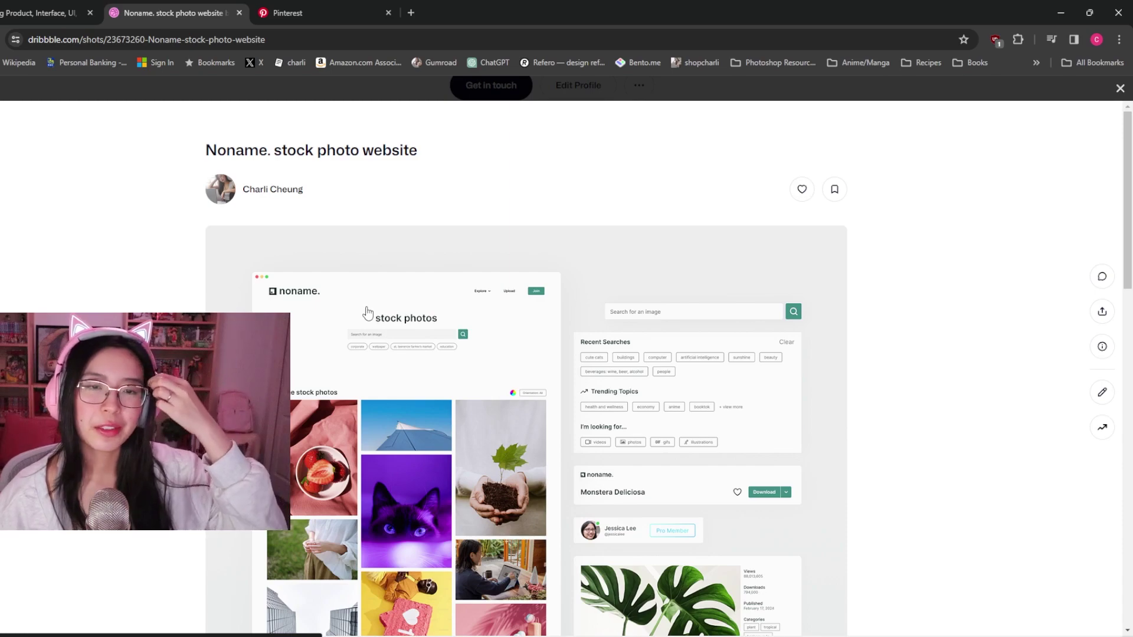
{"action": "scroll", "coordinate": [365, 313], "scroll_direction": "down", "scroll_amount": 2}
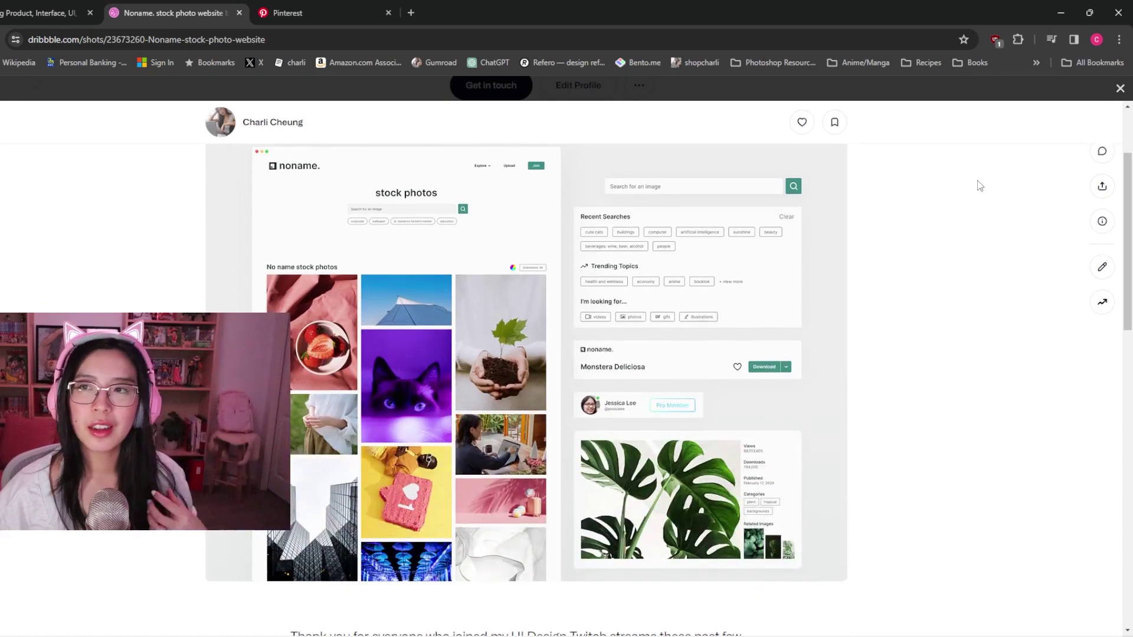
{"action": "left_click", "coordinate": [1120, 88]}
{"action": "scroll", "coordinate": [569, 352], "scroll_direction": "down", "scroll_amount": 6}
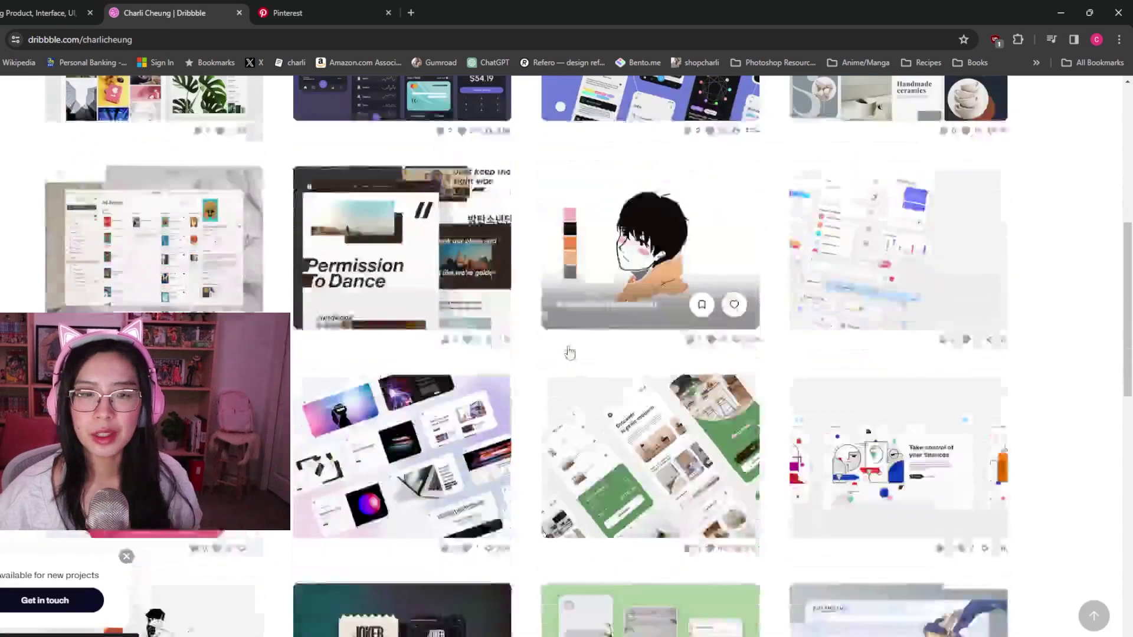
{"action": "scroll", "coordinate": [563, 360], "scroll_direction": "up", "scroll_amount": 6}
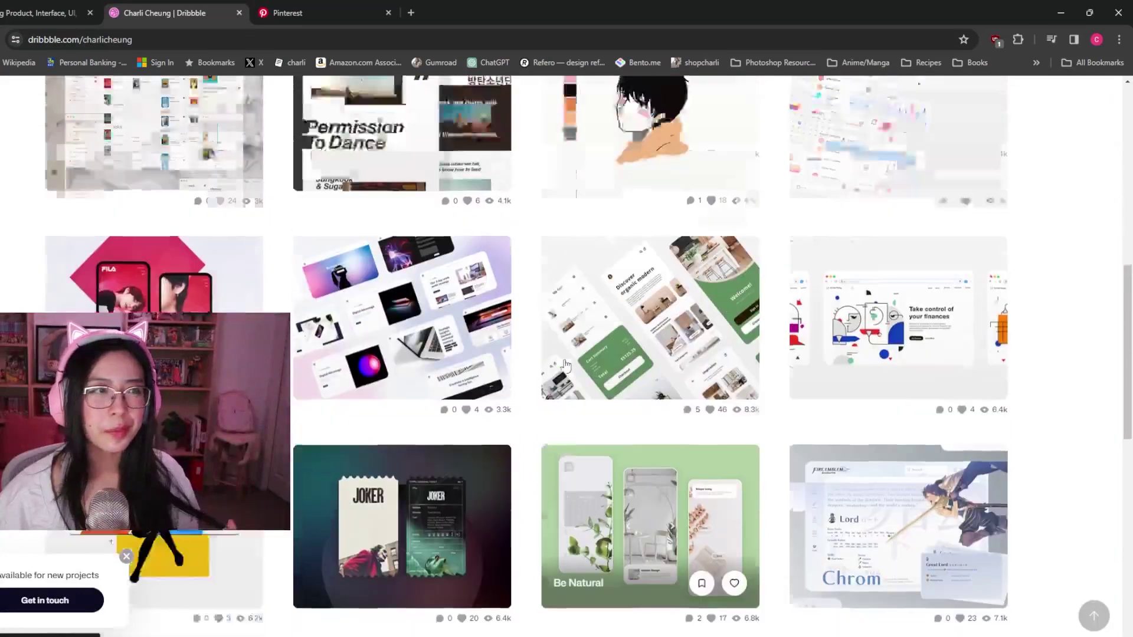
- Switch to Pinterest and search for "calm colour"
{"action": "key", "text": "ctrl+Tab"}
{"action": "scroll", "coordinate": [365, 239], "scroll_direction": "down", "scroll_amount": 4}
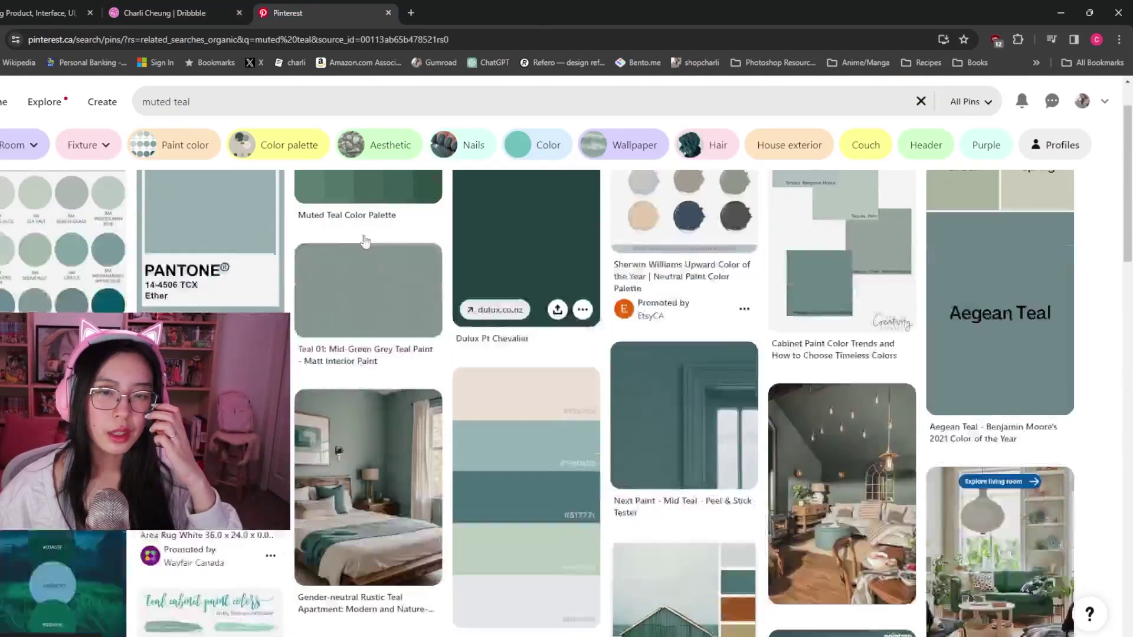
{"action": "scroll", "coordinate": [364, 239], "scroll_direction": "down", "scroll_amount": 5}
{"action": "triple_click", "coordinate": [216, 98]}
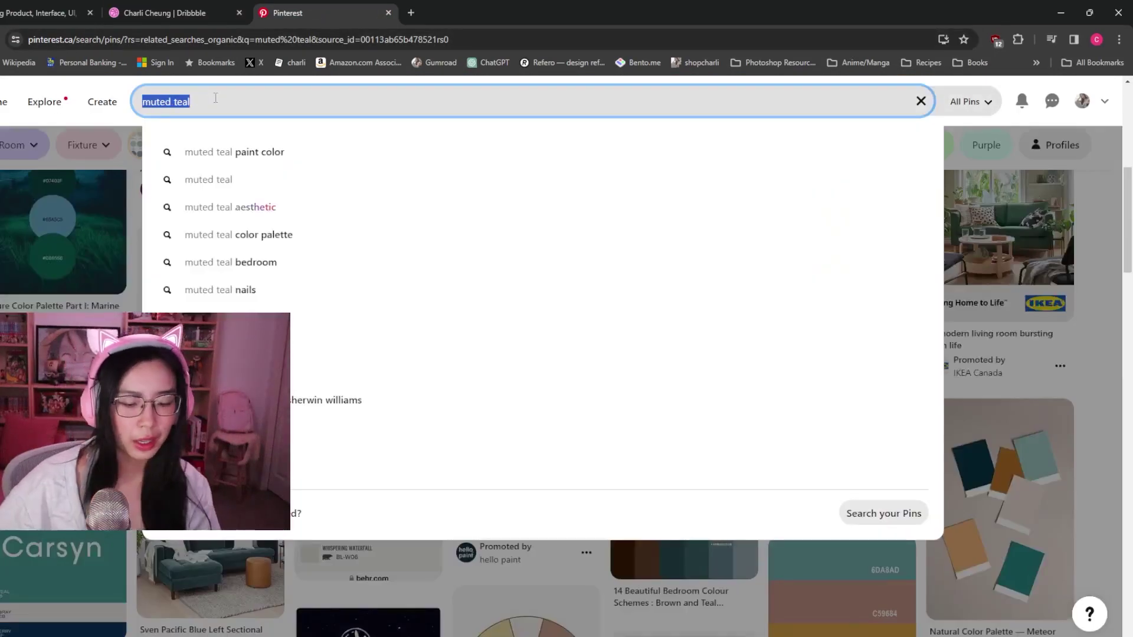
{"action": "type", "text": "calm colour"}
{"action": "key", "text": "Return"}
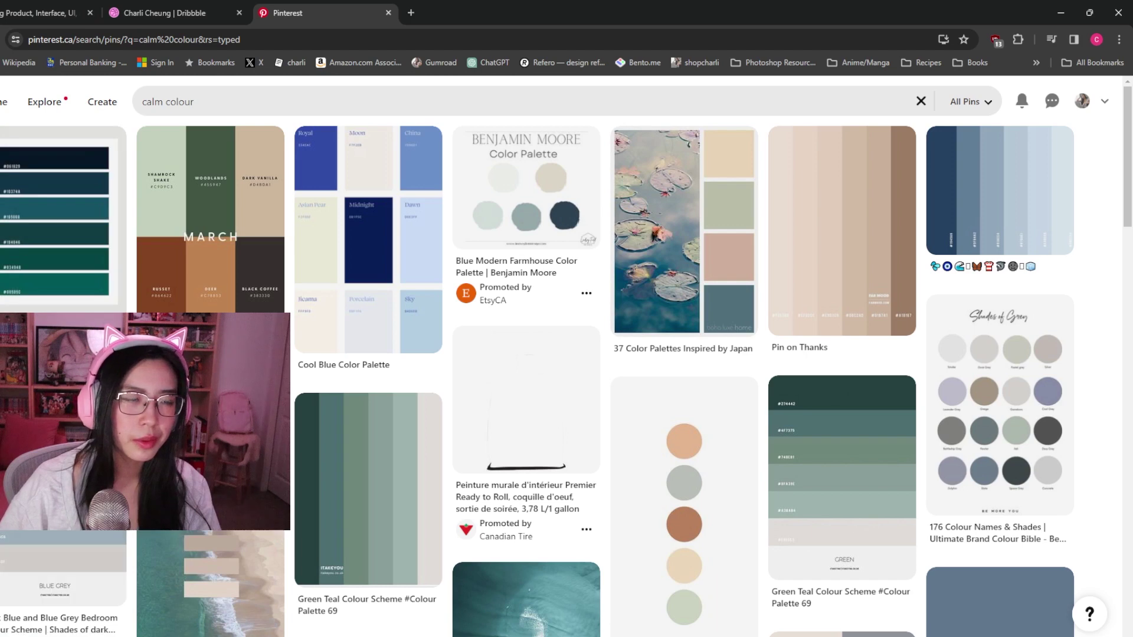
- Copy the Blue Brush Winter palette image with Pantone 17-4111 TCX Citadel from the results and return to the Figma file
{"action": "scroll", "coordinate": [566, 378], "scroll_direction": "down", "scroll_amount": 1}
{"action": "scroll", "coordinate": [63, 354], "scroll_direction": "down", "scroll_amount": 2}
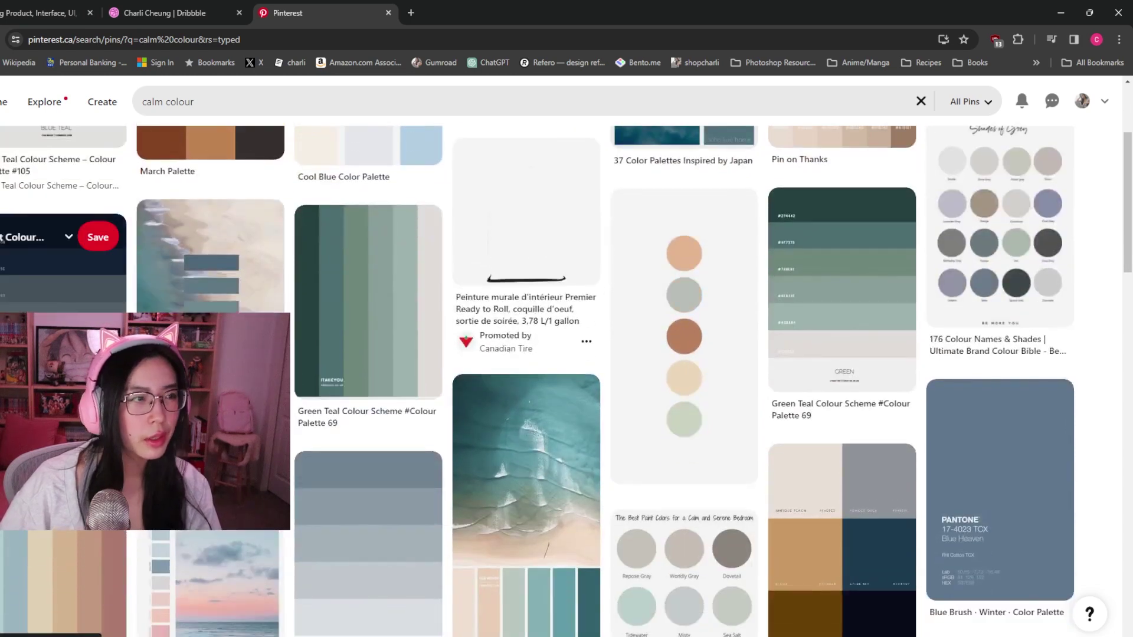
{"action": "right_click", "coordinate": [41, 568]}
{"action": "key", "text": "Escape"}
{"action": "scroll", "coordinate": [42, 568], "scroll_direction": "down", "scroll_amount": 2}
{"action": "scroll", "coordinate": [567, 377], "scroll_direction": "down", "scroll_amount": 1}
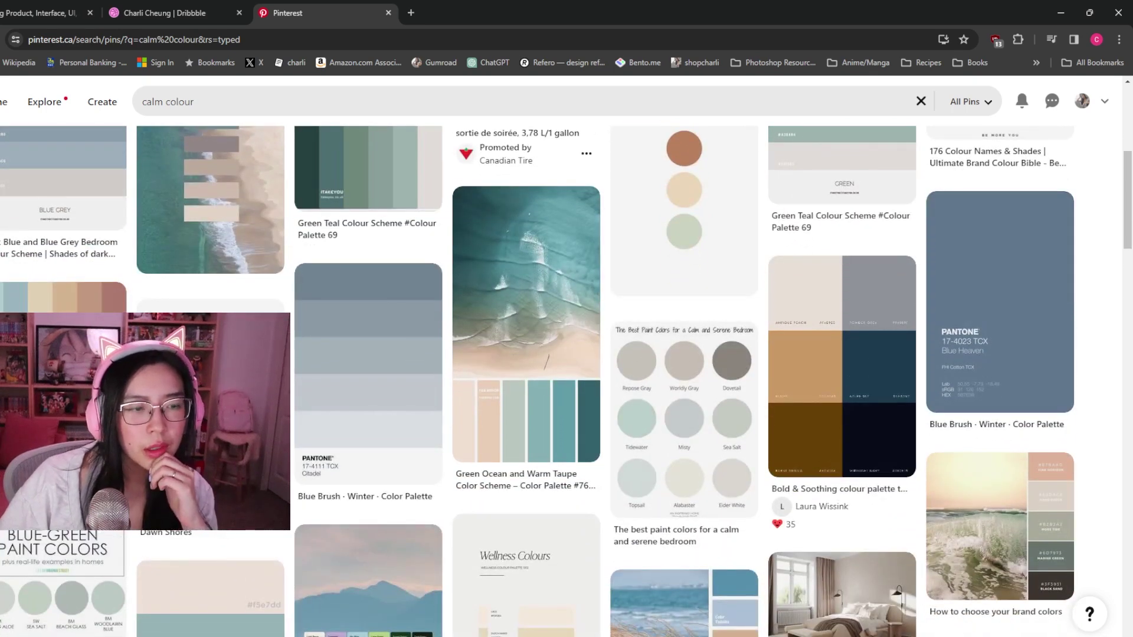
{"action": "right_click", "coordinate": [342, 375]}
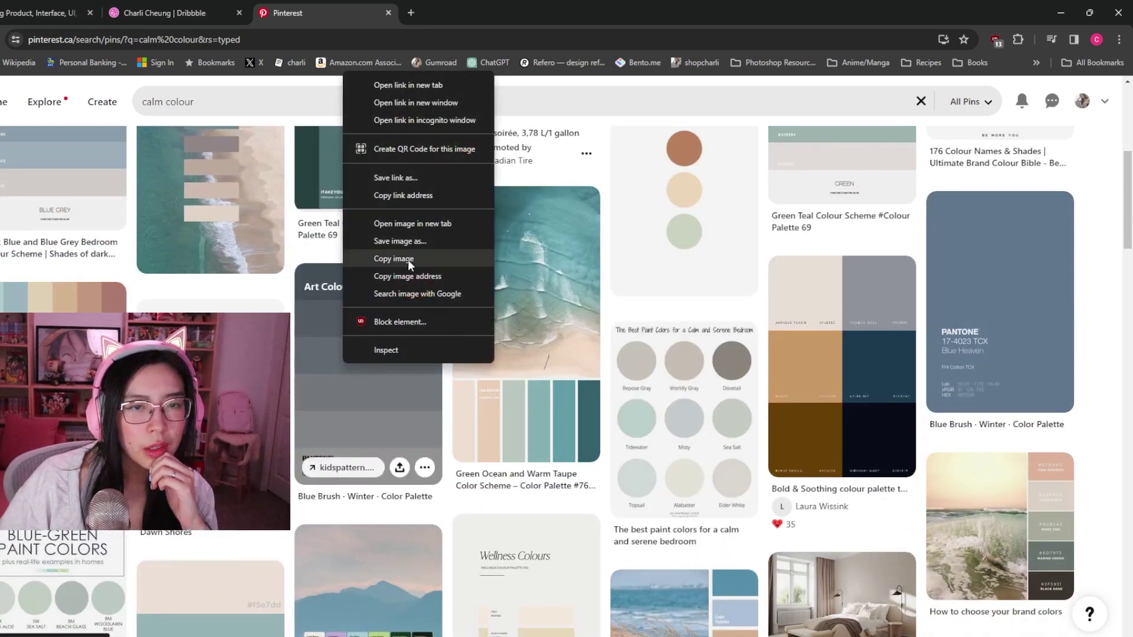
{"action": "left_click", "coordinate": [384, 259]}
{"action": "key", "text": "alt+Tab"}
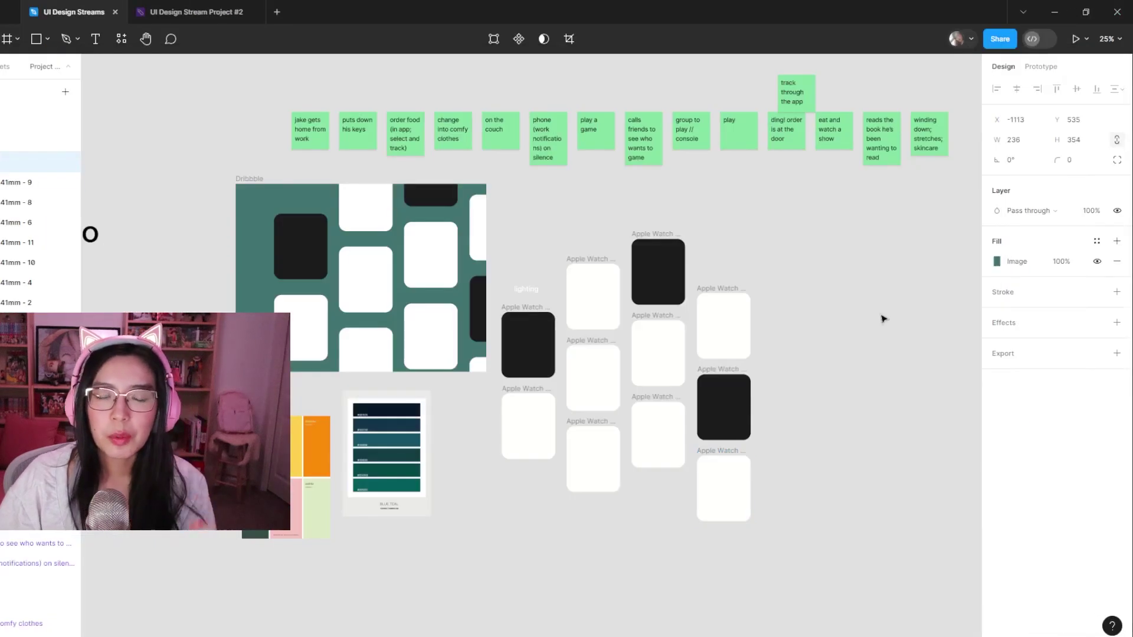
- Delete the Pt Chevalier image and the earlier palettes, and place the copied Blue Brush Winter palette below the Dribbble frame
{"action": "key", "text": "Delete"}
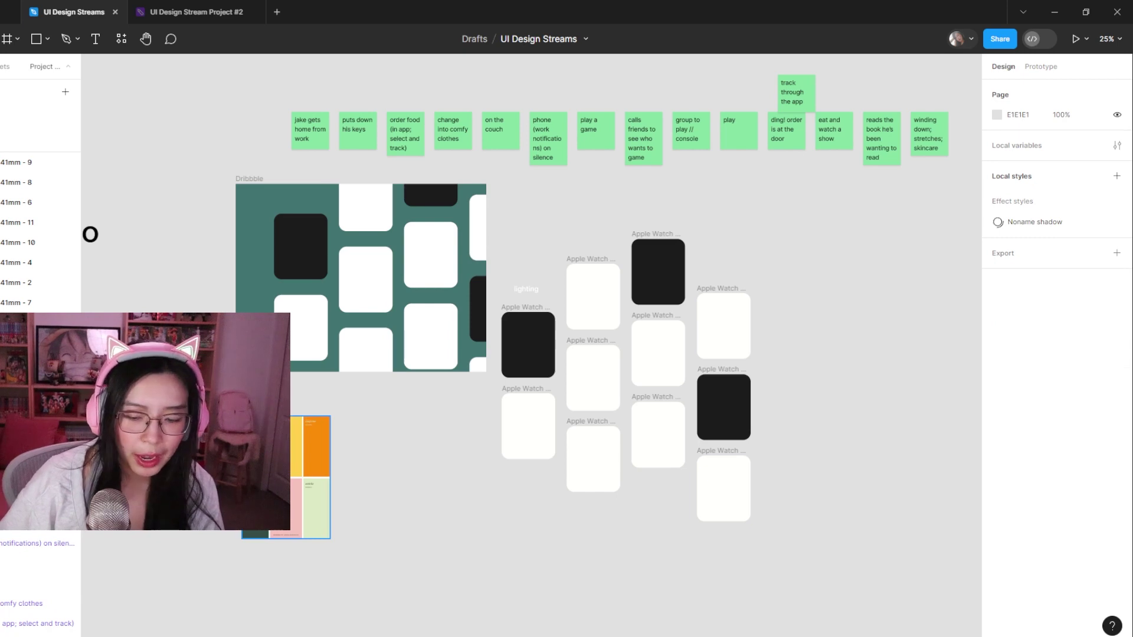
{"action": "key", "text": "Delete"}
{"action": "key", "text": "ctrl+v"}
{"action": "left_click_drag", "start_coordinate": [525, 343], "coordinate": [253, 407]}
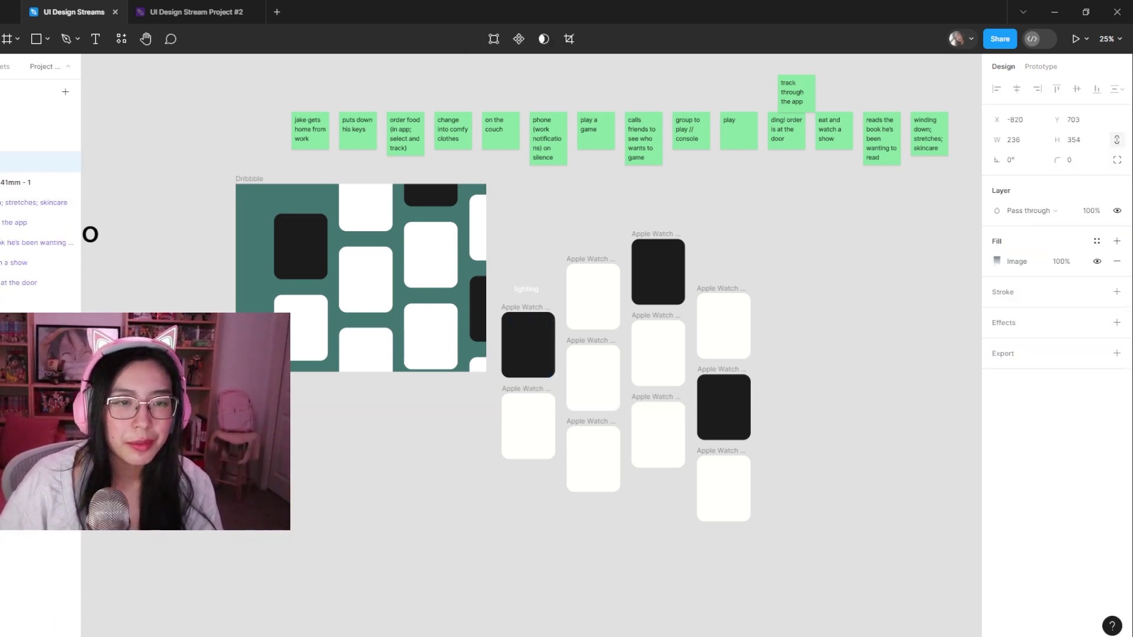
{"action": "key", "text": "Escape"}
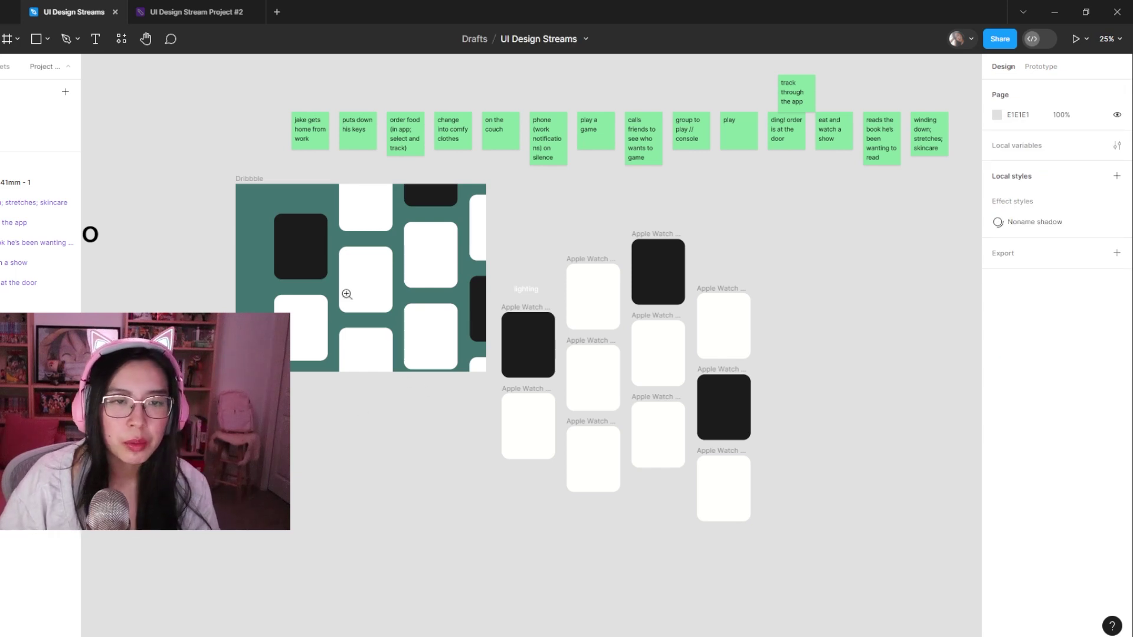
- Fill the Dribbble frame with the grey-blue 758896 sampled from the top band of the Pantone Citadel palette
{"action": "left_click", "coordinate": [345, 321]}
{"action": "scroll", "coordinate": [360, 251], "scroll_direction": "up", "scroll_amount": 2}
{"action": "left_click", "coordinate": [180, 177]}
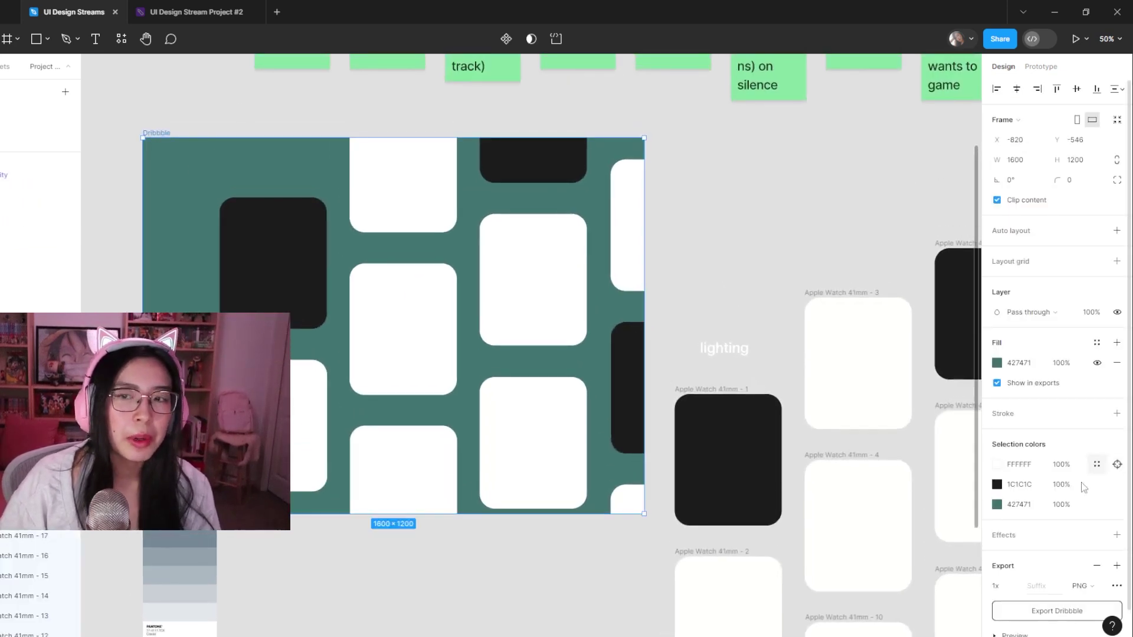
{"action": "left_click", "coordinate": [998, 365]}
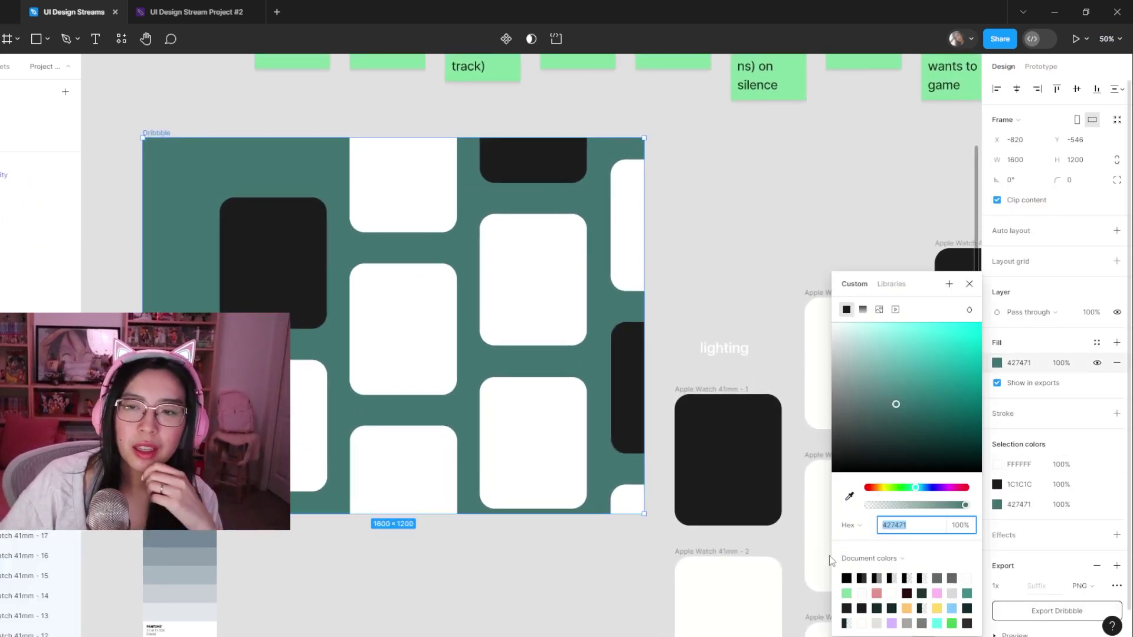
{"action": "left_click", "coordinate": [854, 496]}
{"action": "left_click", "coordinate": [202, 536]}
{"action": "left_click", "coordinate": [363, 573]}
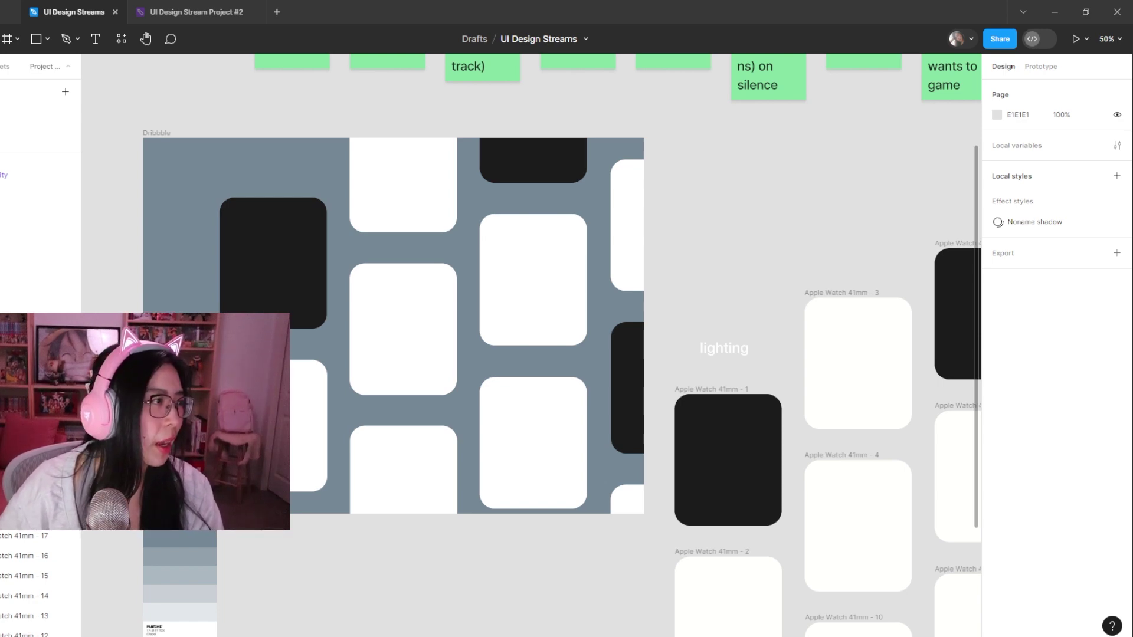
- Examine the section colours on the Happy Hues site in the browser and return to the Figma file
{"action": "left_click_drag", "start_coordinate": [0, 135], "coordinate": [341, 14]}
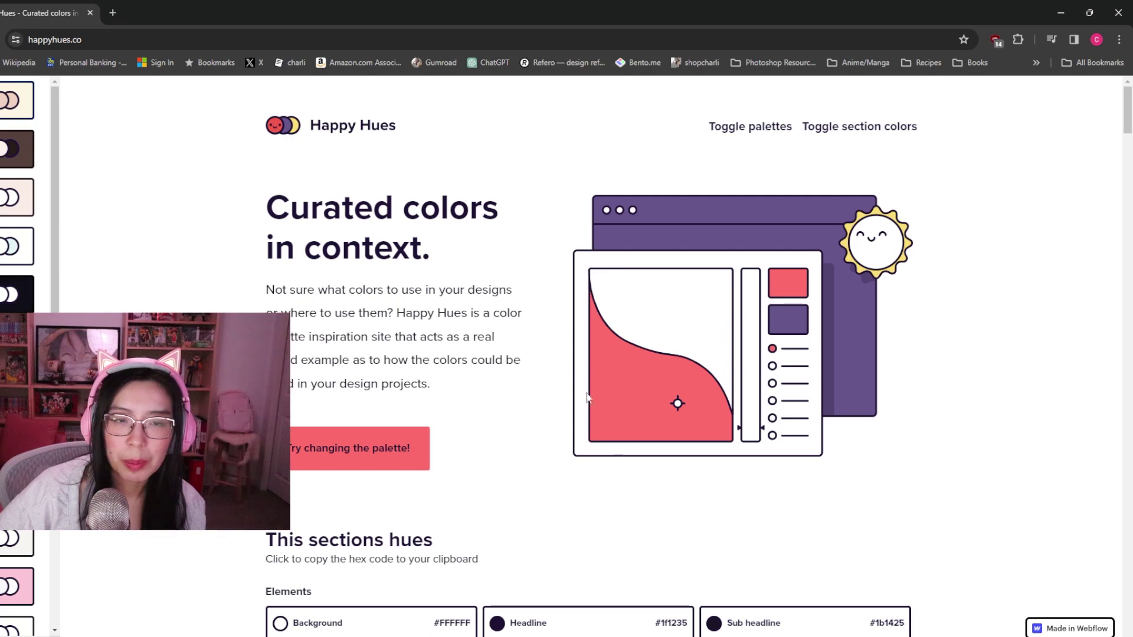
{"action": "scroll", "coordinate": [364, 379], "scroll_direction": "down", "scroll_amount": 4}
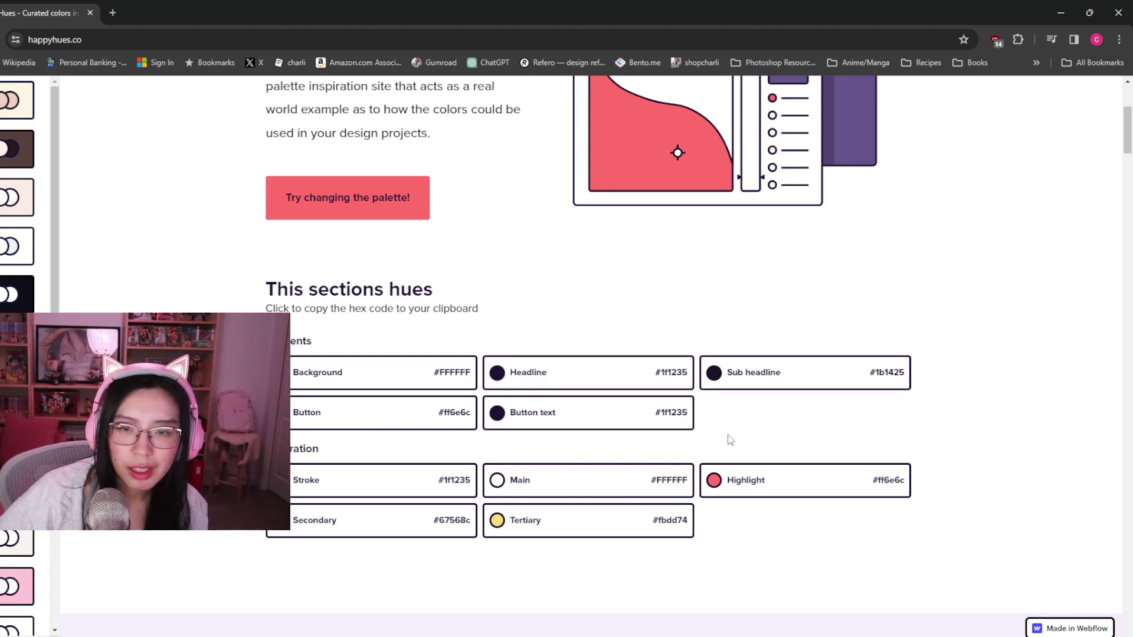
{"action": "scroll", "coordinate": [730, 440], "scroll_direction": "up", "scroll_amount": 4}
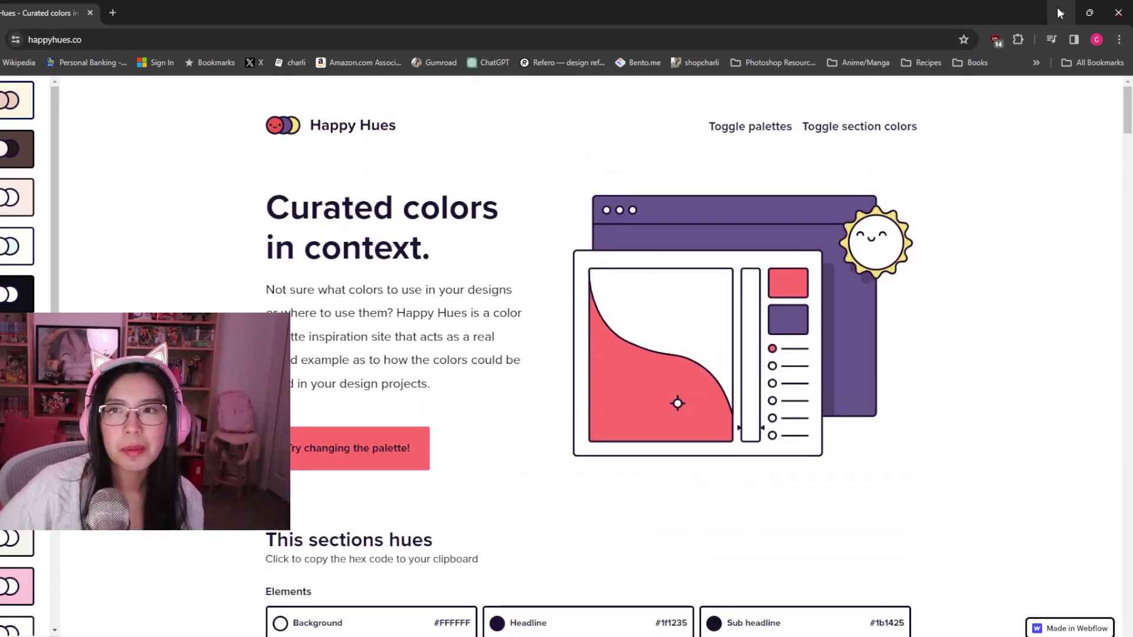
{"action": "left_click", "coordinate": [1059, 13]}
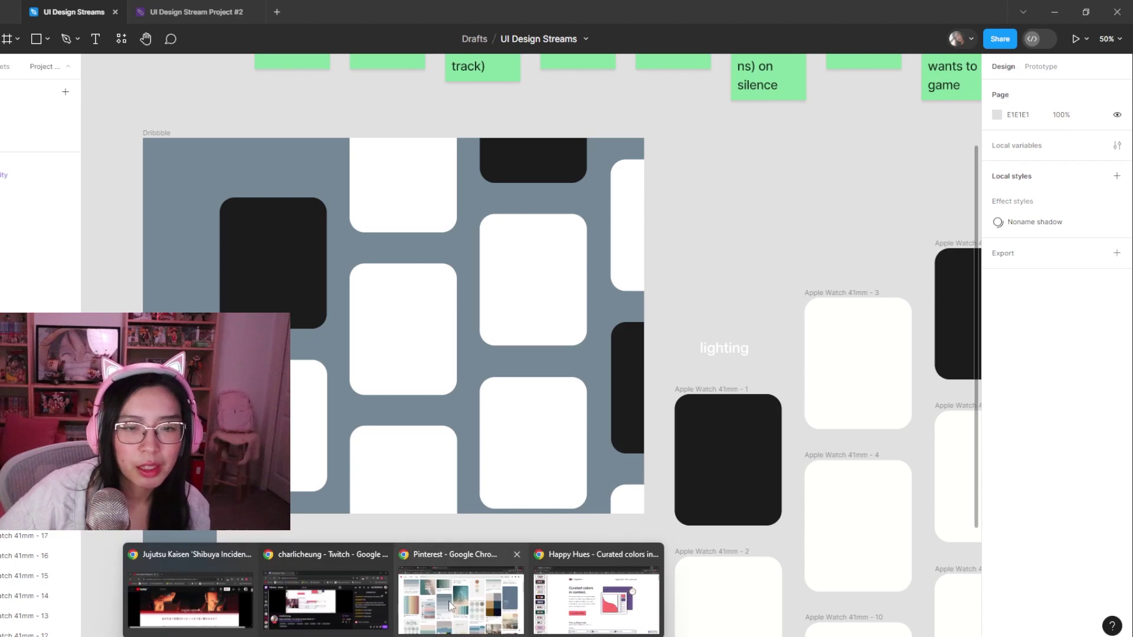
- Open the Pantone 17-4023 TCX Blue Heaven pin from Pinterest's calm colour results, copy its image and return to Figma
{"action": "left_click", "coordinate": [440, 581]}
{"action": "key", "text": "alt+Left"}
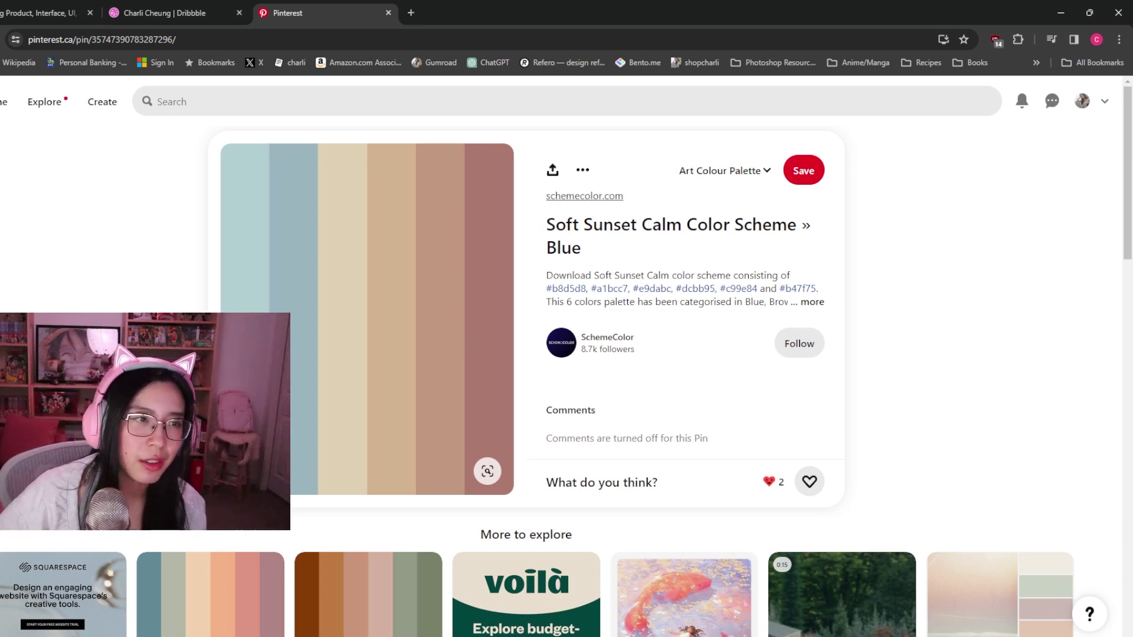
{"action": "key", "text": "alt+Left"}
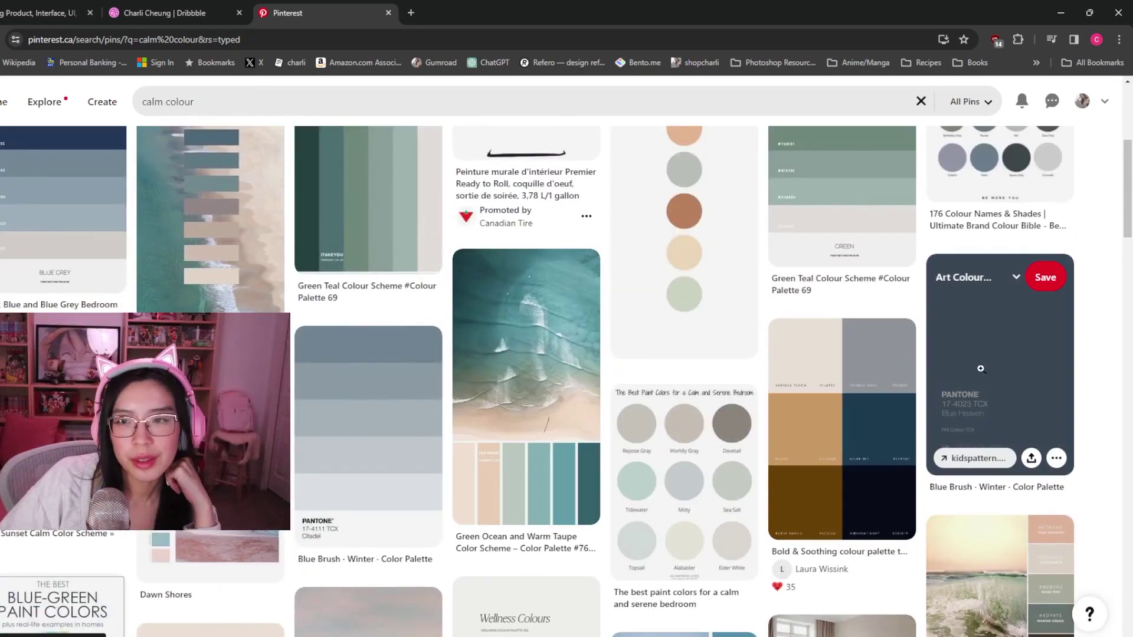
{"action": "right_click", "coordinate": [974, 329]}
{"action": "left_click", "coordinate": [1003, 334]}
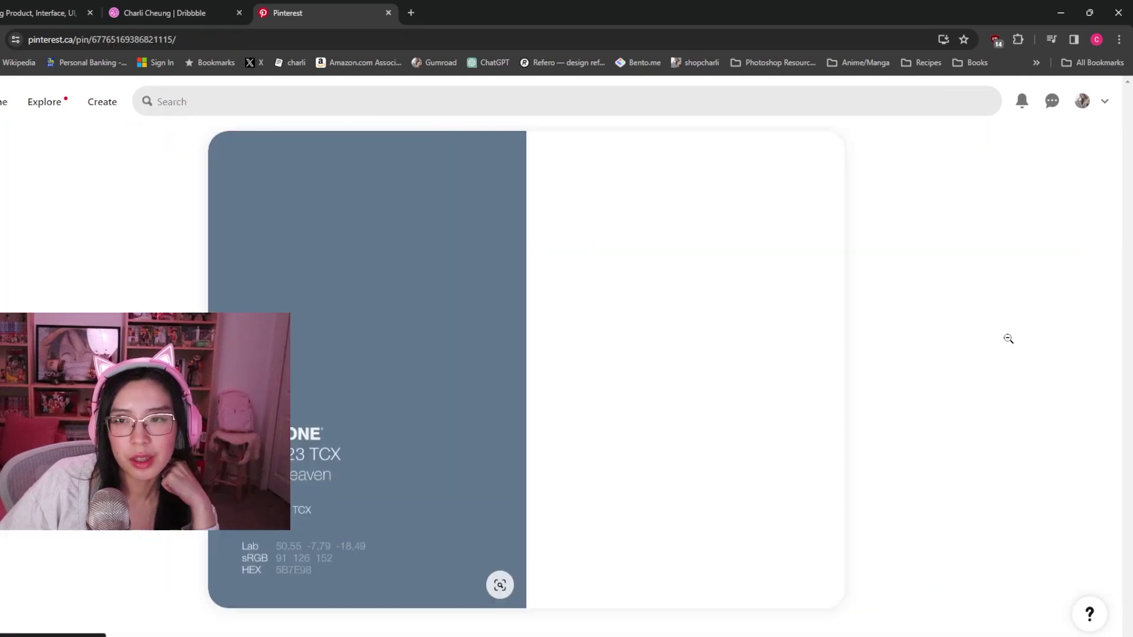
{"action": "right_click", "coordinate": [317, 284]}
{"action": "left_click", "coordinate": [372, 334]}
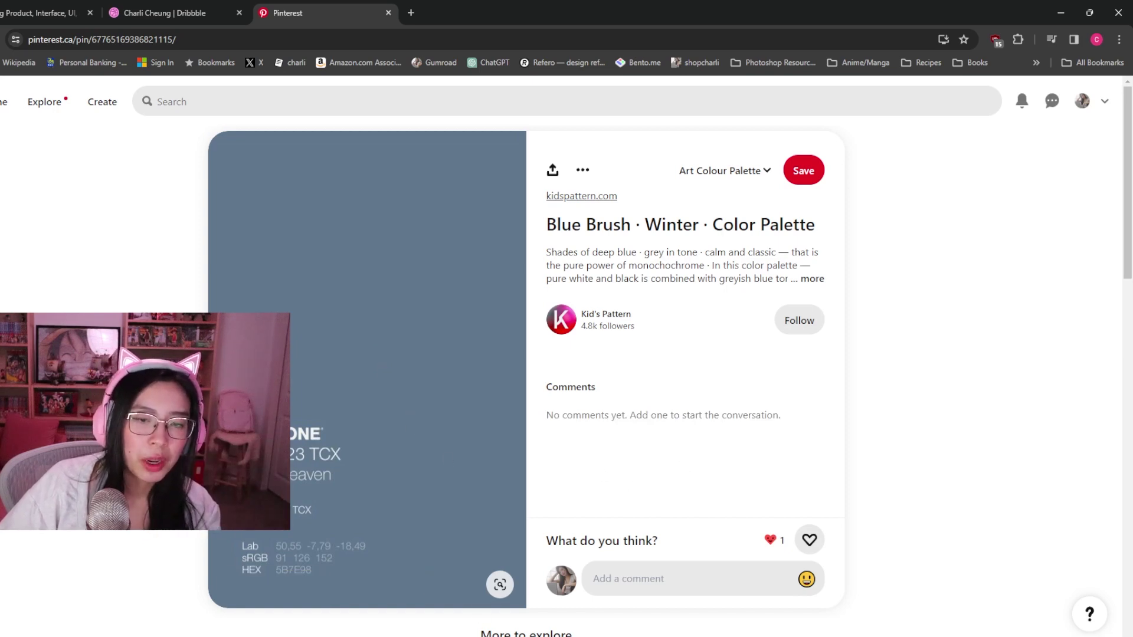
{"action": "mouse_move", "coordinate": [503, 636]}
{"action": "left_click", "coordinate": [503, 596]}
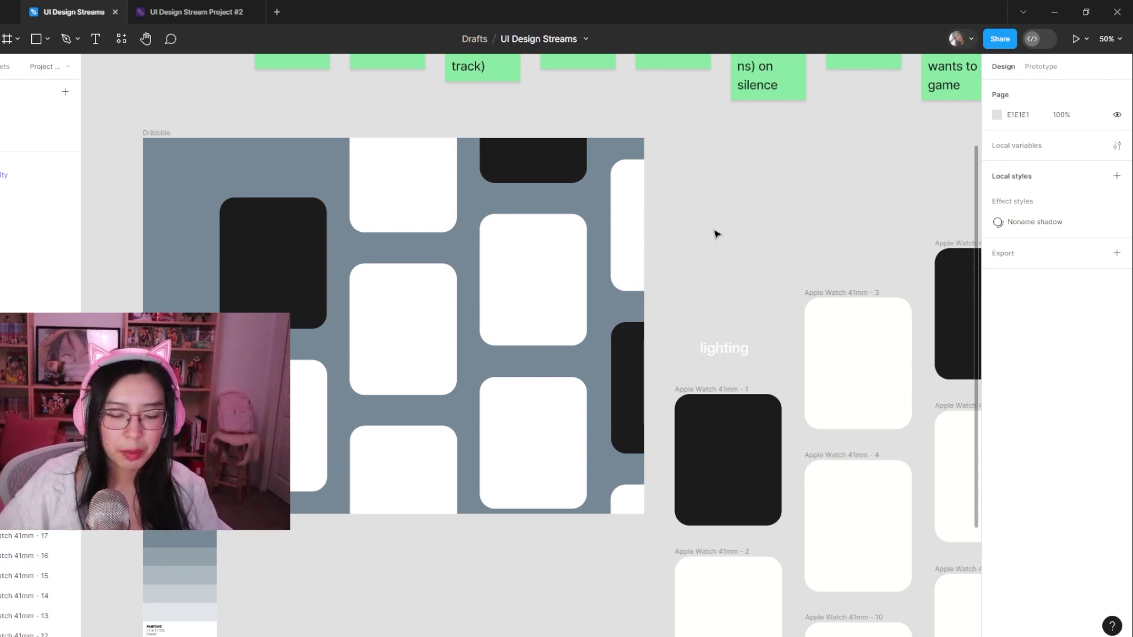
- Paste the Blue Heaven image and place it below the Dribbble frame beside the Citadel palette
{"action": "key", "text": "ctrl+v"}
{"action": "left_click_drag", "start_coordinate": [599, 344], "coordinate": [360, 571]}
{"action": "left_click_drag", "start_coordinate": [303, 237], "coordinate": [323, 294]}
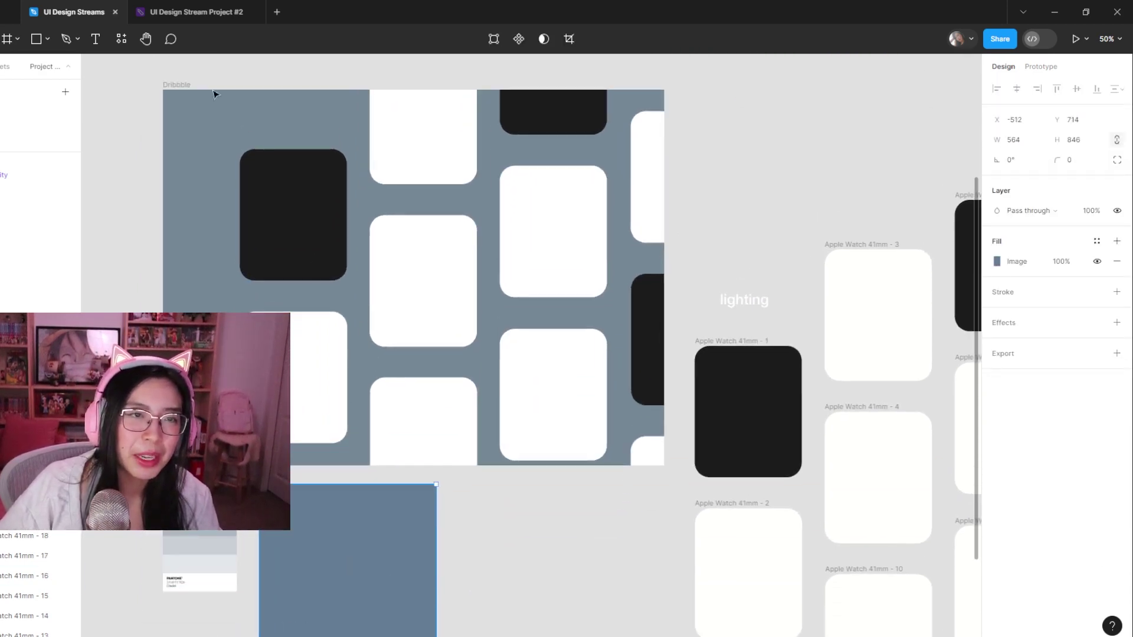
- Fill the Dribbble frame with the muted blue 647C94 sampled from the Blue Heaven image
{"action": "left_click", "coordinate": [173, 88]}
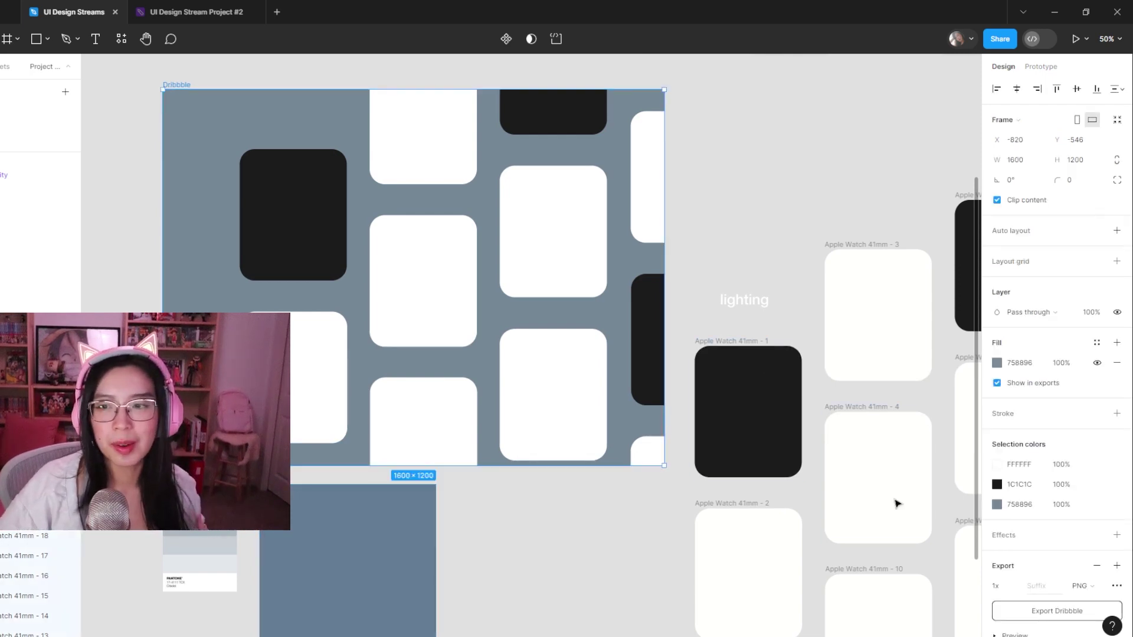
{"action": "left_click", "coordinate": [996, 363]}
{"action": "left_click", "coordinate": [850, 497]}
{"action": "left_click", "coordinate": [387, 533]}
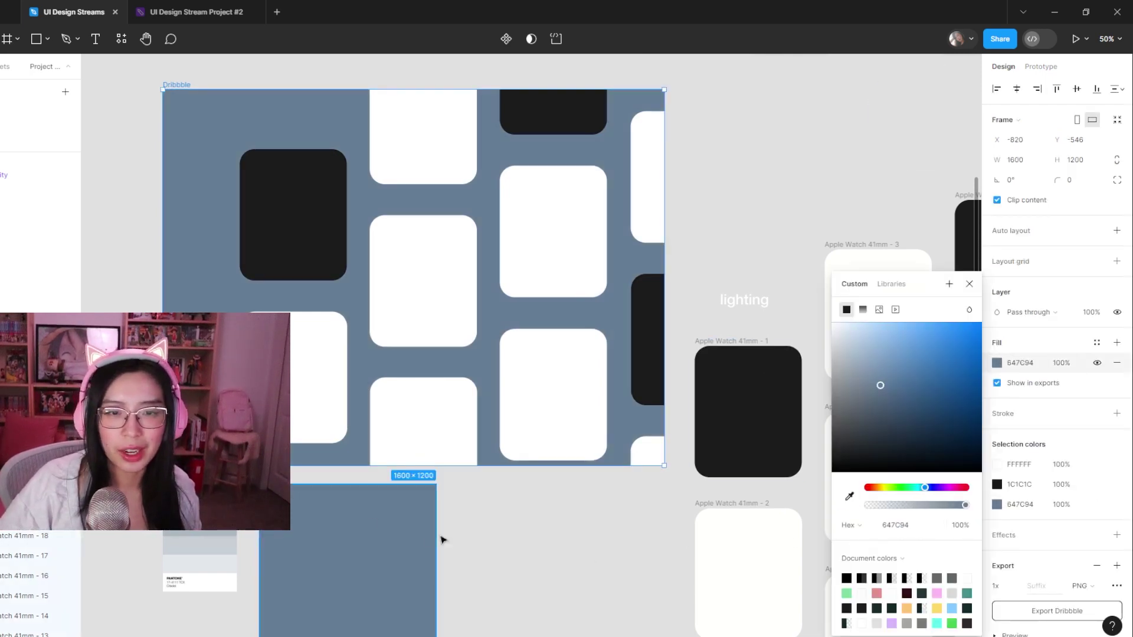
{"action": "key", "text": "Escape"}
{"action": "key", "text": "Escape"}
{"action": "left_click", "coordinate": [196, 544]}
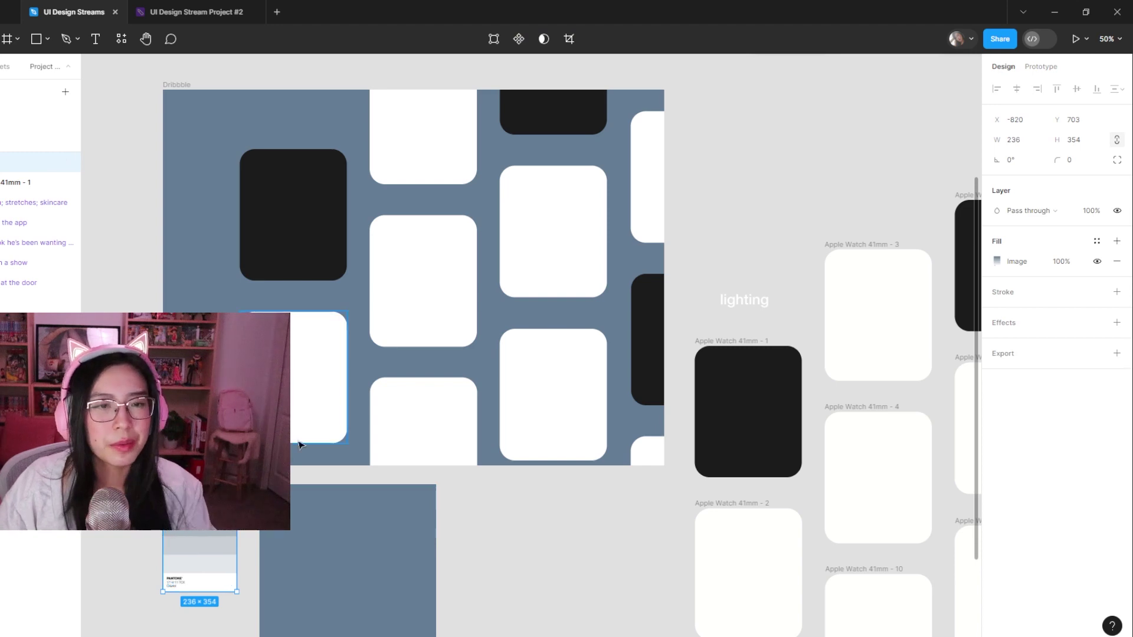
{"action": "left_click", "coordinate": [311, 413]}
{"action": "left_click", "coordinate": [423, 442], "text": "shift"}
{"action": "left_click", "coordinate": [537, 417], "text": "shift"}
- Move the Blue Heaven image to the left of the Dribbble frame
{"action": "key", "text": "minus"}
{"action": "scroll", "coordinate": [577, 567], "scroll_direction": "right", "scroll_amount": 3}
{"action": "scroll", "coordinate": [577, 567], "scroll_direction": "down", "scroll_amount": 1}
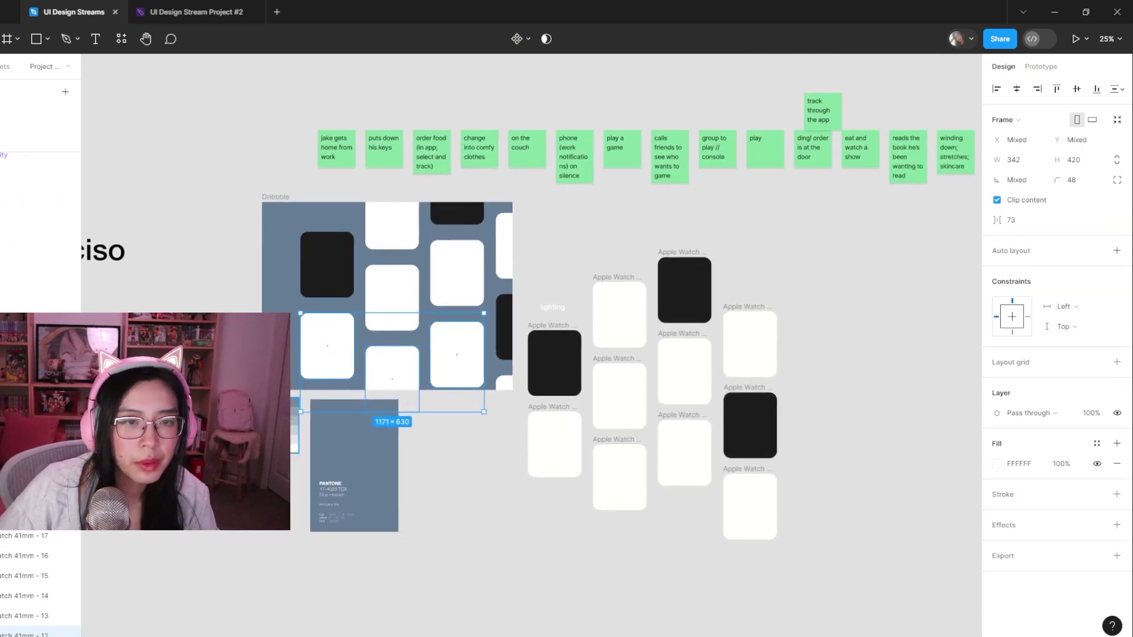
{"action": "left_click", "coordinate": [334, 463]}
{"action": "left_click_drag", "start_coordinate": [357, 467], "coordinate": [216, 325]}
{"action": "scroll", "coordinate": [243, 313], "scroll_direction": "up", "scroll_amount": 3}
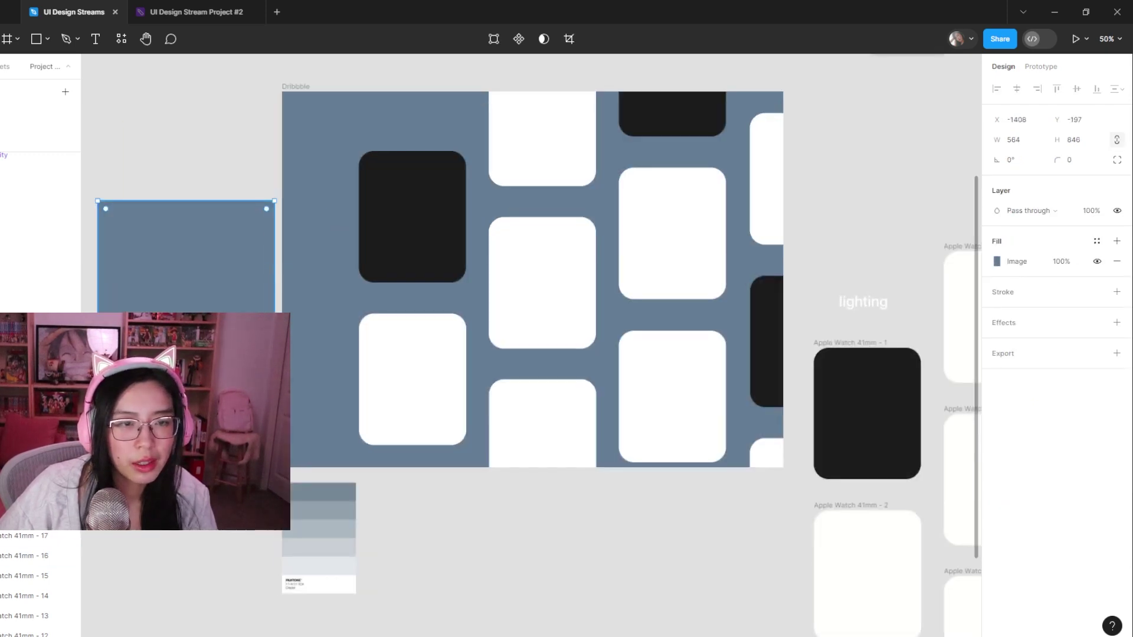
{"action": "scroll", "coordinate": [244, 313], "scroll_direction": "left", "scroll_amount": 1}
{"action": "scroll", "coordinate": [584, 525], "scroll_direction": "right", "scroll_amount": 2}
{"action": "scroll", "coordinate": [516, 531], "scroll_direction": "down", "scroll_amount": 1}
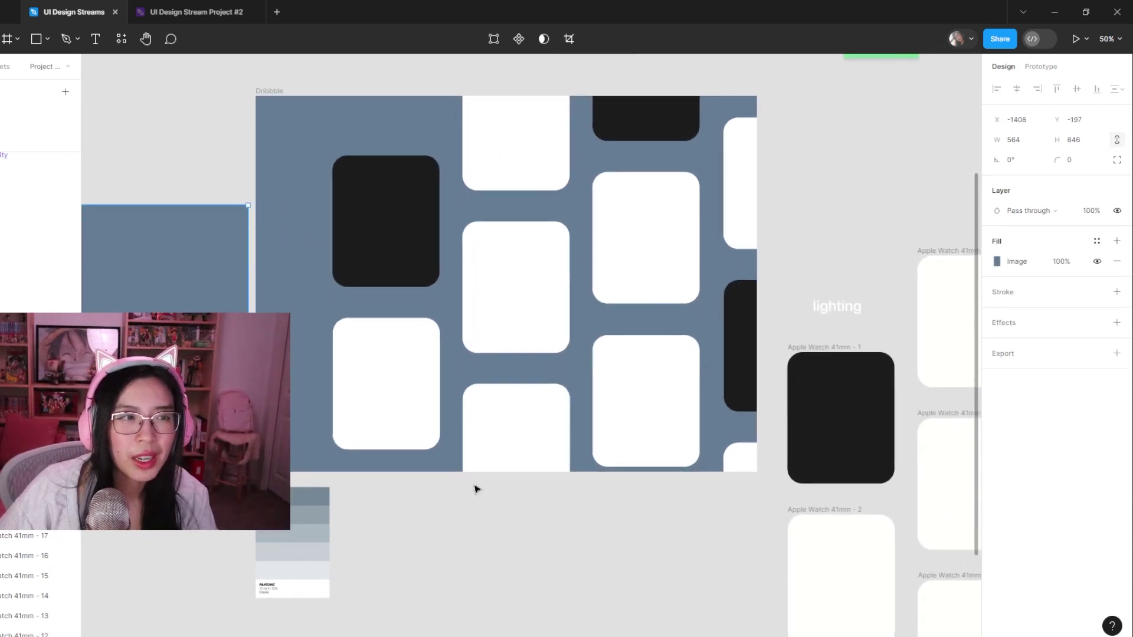
{"action": "left_click", "coordinate": [466, 529]}
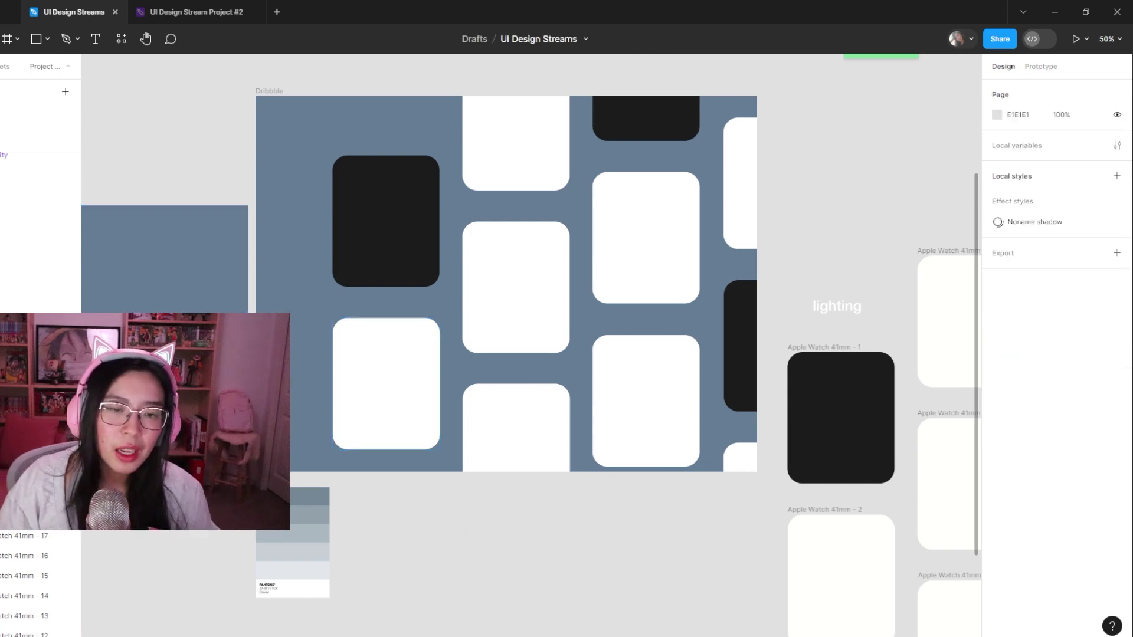
{"action": "mouse_move", "coordinate": [394, 636]}
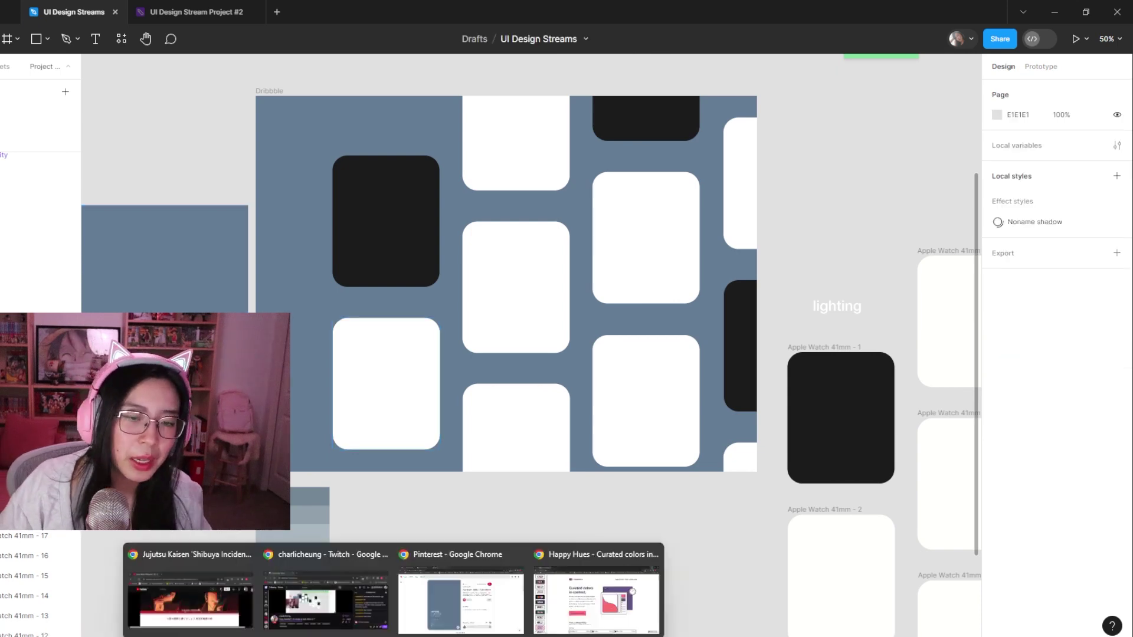
- Switch to Pinterest in Chrome, search for "kitchen" and look through the resulting photos
{"action": "left_click", "coordinate": [513, 580]}
{"action": "left_click", "coordinate": [316, 104]}
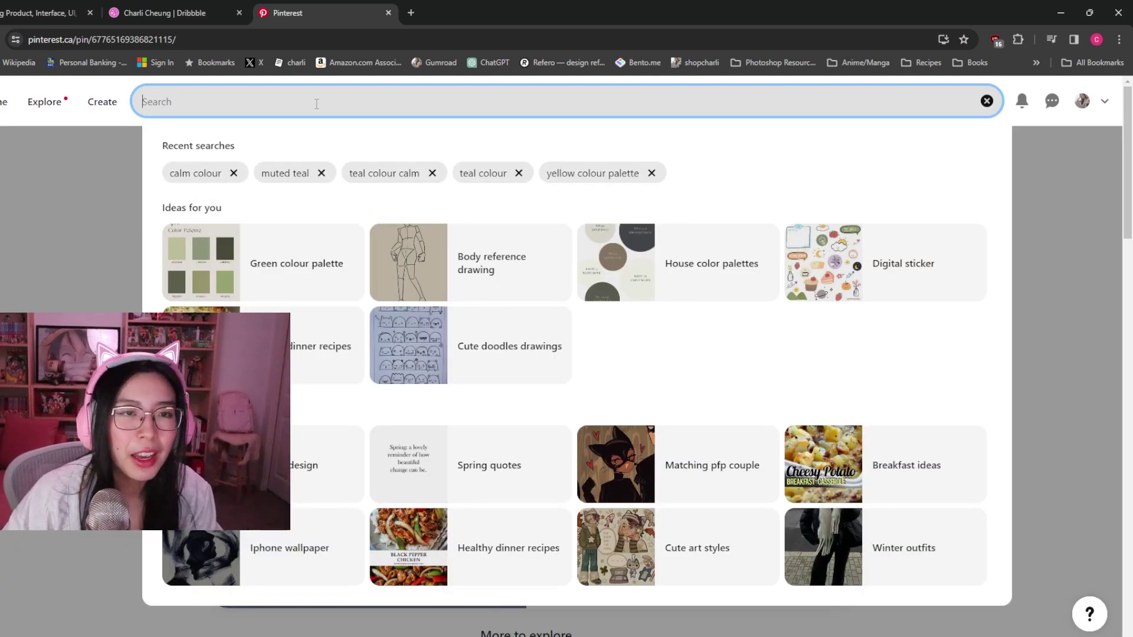
{"action": "type", "text": "kitchen"}
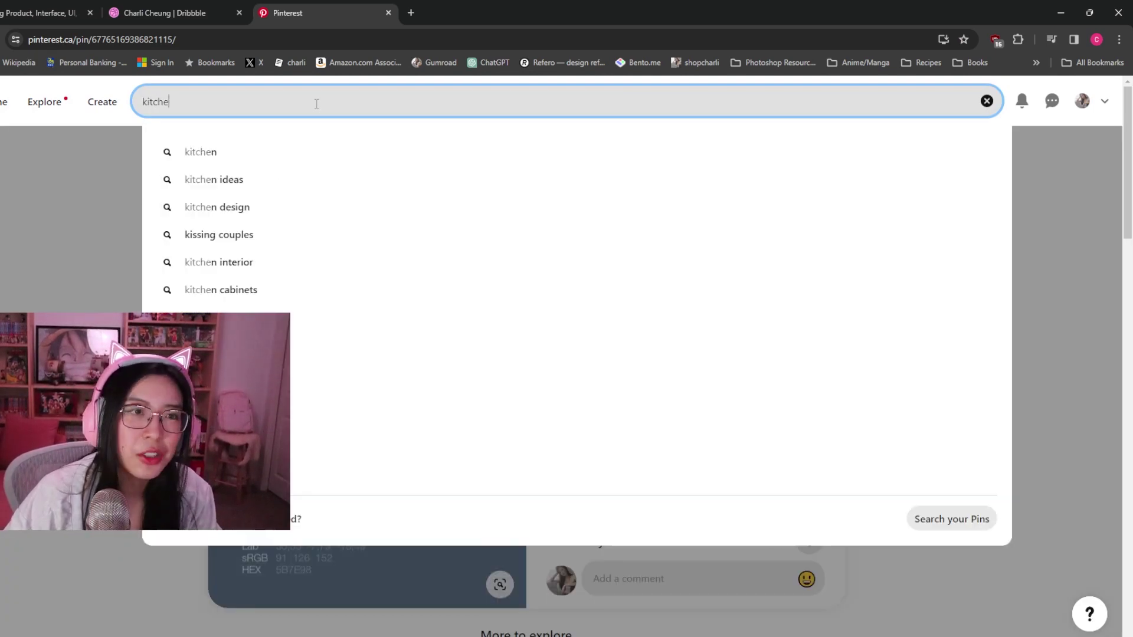
{"action": "key", "text": "Return"}
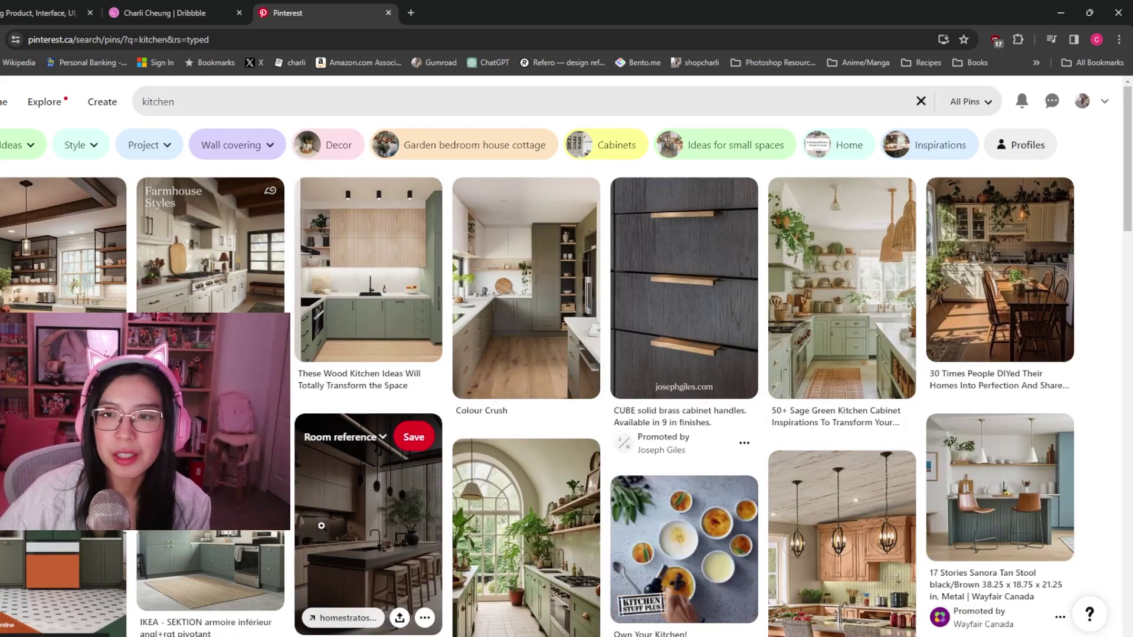
{"action": "scroll", "coordinate": [338, 540], "scroll_direction": "down", "scroll_amount": 5}
{"action": "scroll", "coordinate": [294, 540], "scroll_direction": "down", "scroll_amount": 7}
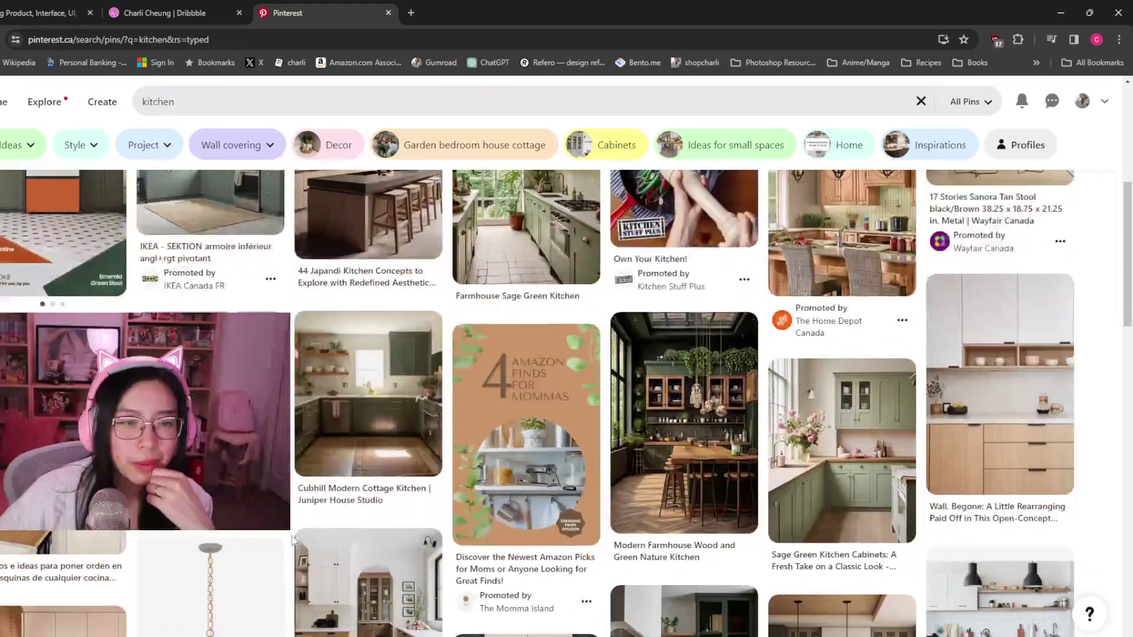
{"action": "scroll", "coordinate": [653, 386], "scroll_direction": "down", "scroll_amount": 4}
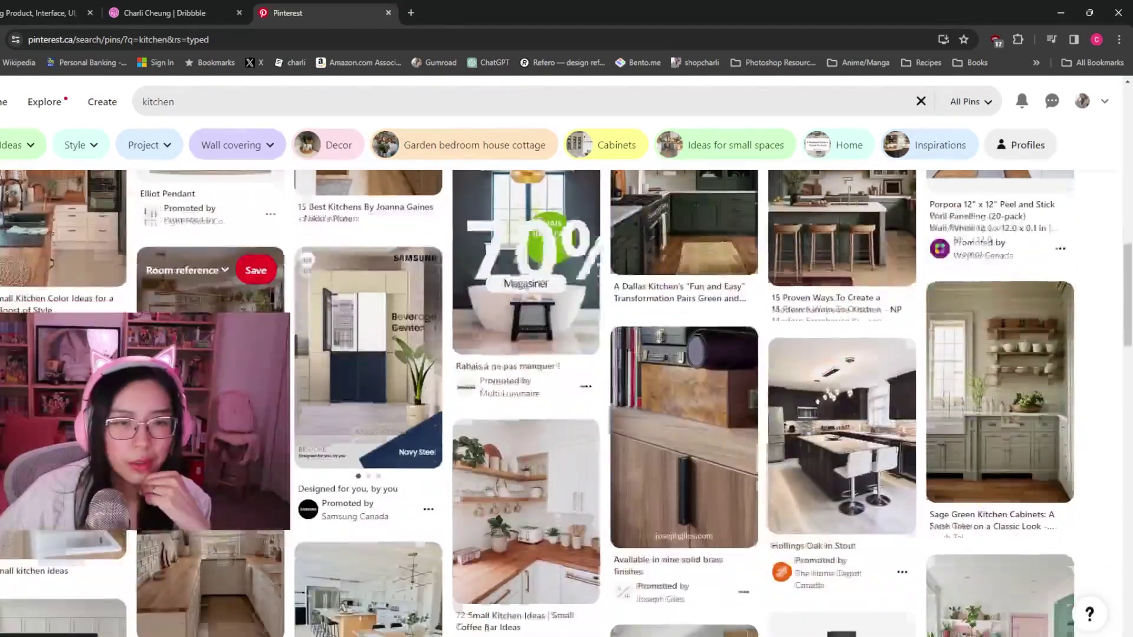
{"action": "scroll", "coordinate": [653, 385], "scroll_direction": "down", "scroll_amount": 4}
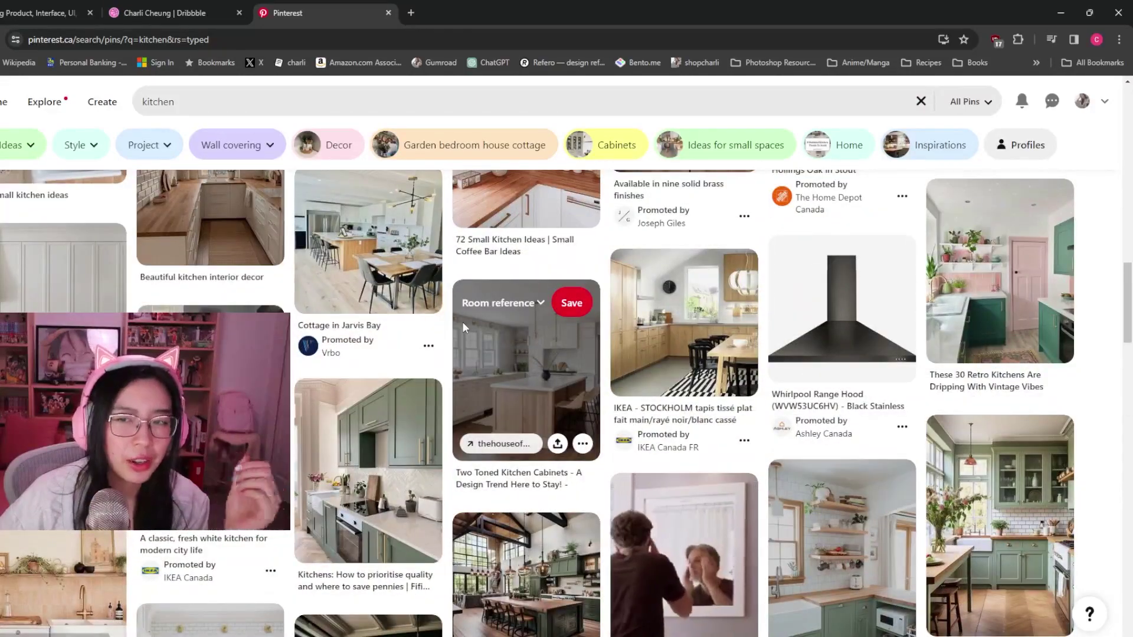
- View the Two Toned Kitchen Cabinets and 30+ Aesthetic Moody Farmhouse Kitchen Ideas pins, returning to the kitchen results after each
{"action": "scroll", "coordinate": [463, 330], "scroll_direction": "down", "scroll_amount": 1}
{"action": "left_click", "coordinate": [462, 321]}
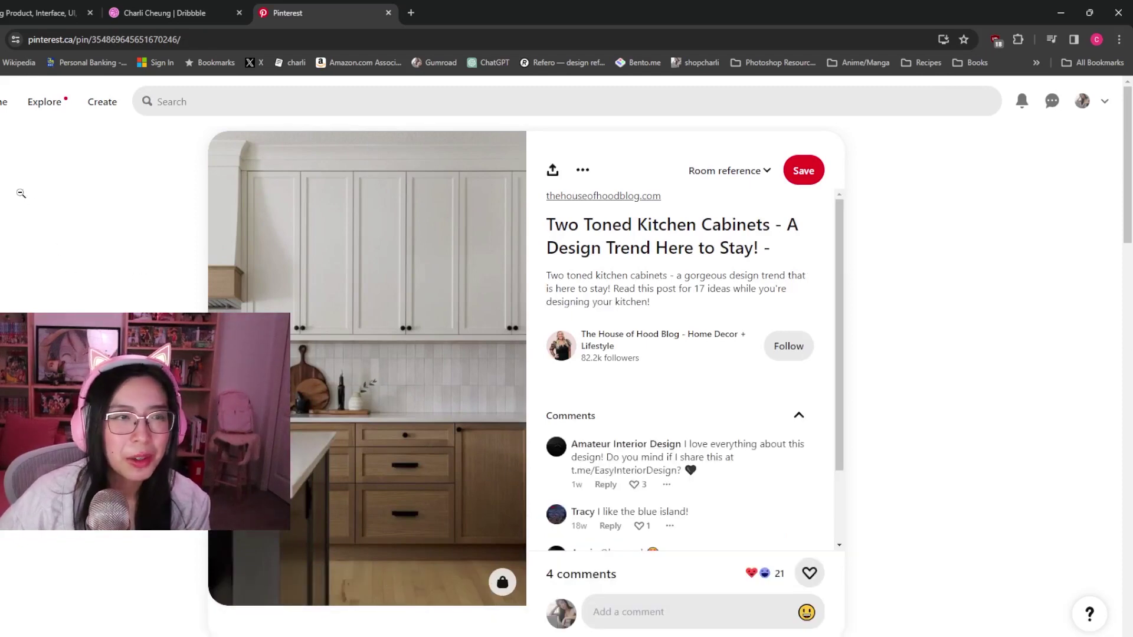
{"action": "key", "text": "alt+Left"}
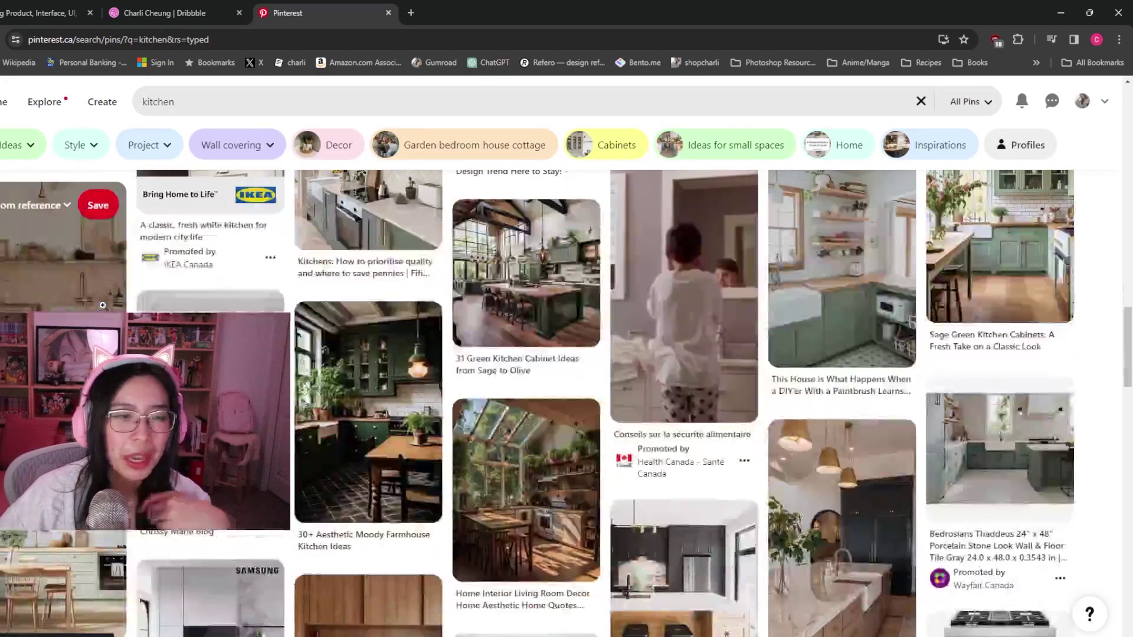
{"action": "left_click", "coordinate": [333, 438]}
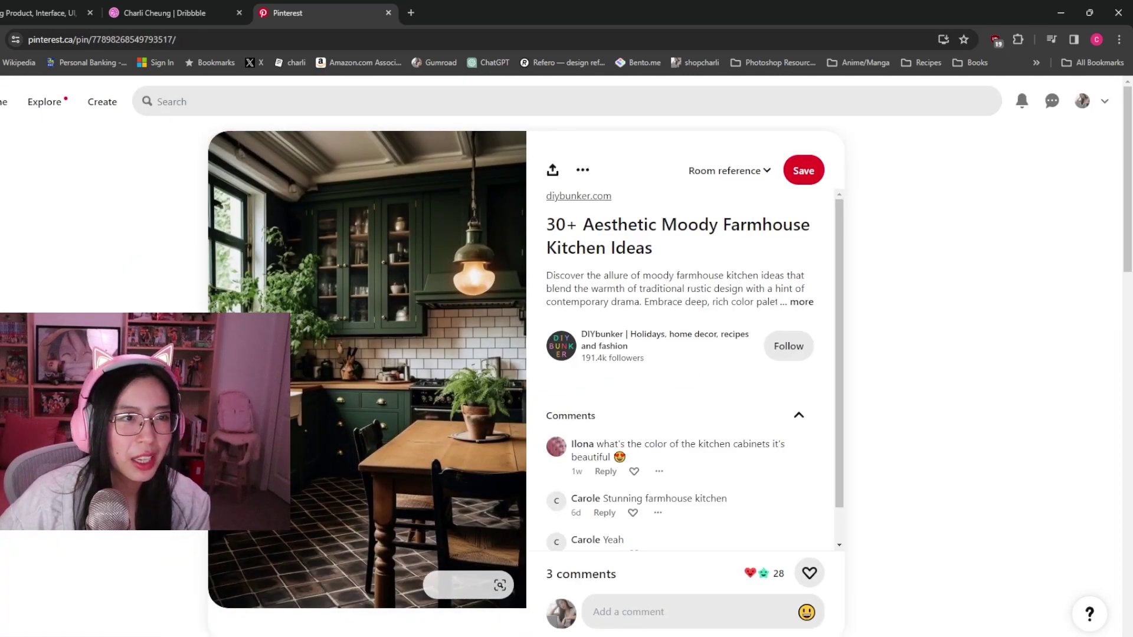
{"action": "key", "text": "alt+Left"}
- Refine the Pinterest search to "kitchen dark" and open the pin of black cabinets with brick walls and wooden counters
{"action": "left_click", "coordinate": [213, 98]}
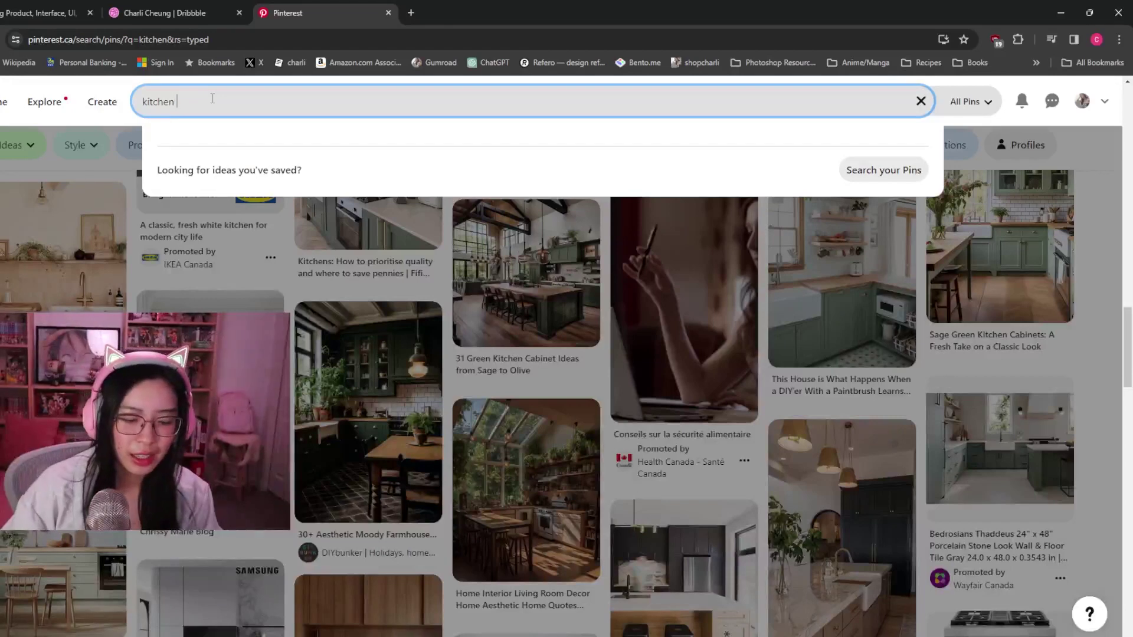
{"action": "type", "text": "dark"}
{"action": "key", "text": "Return"}
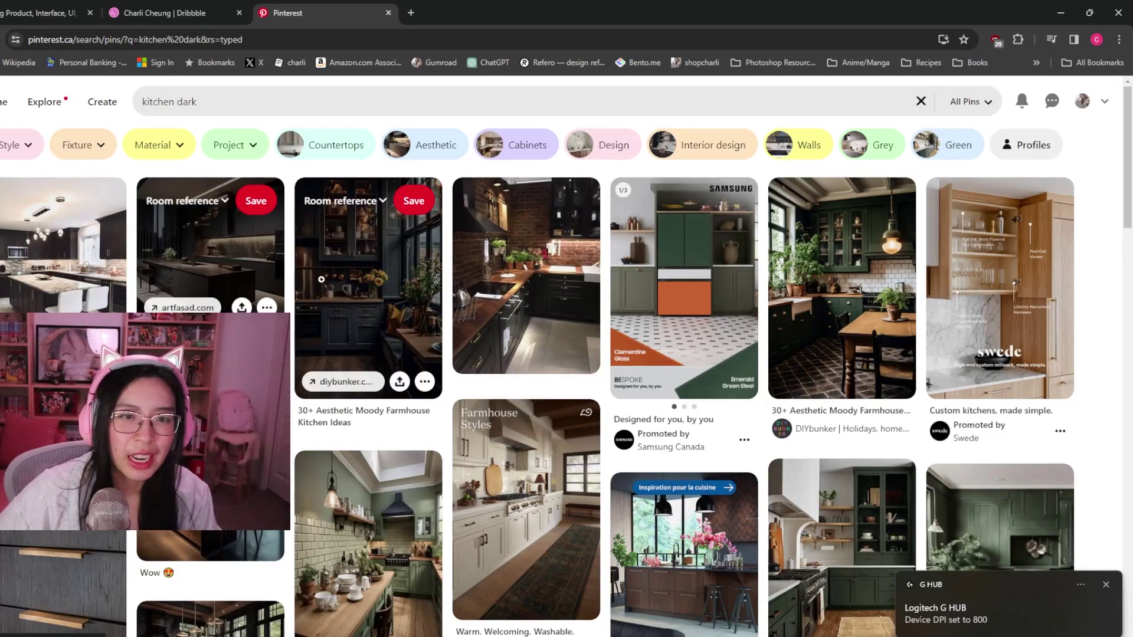
{"action": "left_click", "coordinate": [502, 295]}
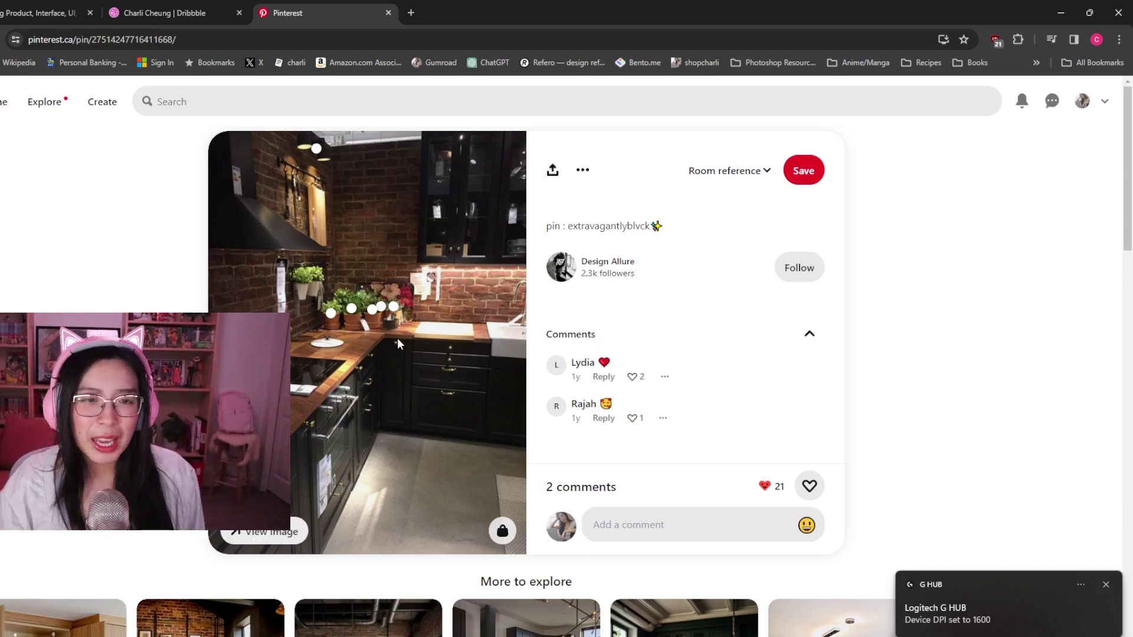
- Look through the related pins below the brick-walled kitchen, closing the Swede and Ruggable advertiser pages
{"action": "scroll", "coordinate": [398, 338], "scroll_direction": "down", "scroll_amount": 4}
{"action": "scroll", "coordinate": [423, 398], "scroll_direction": "up", "scroll_amount": 4}
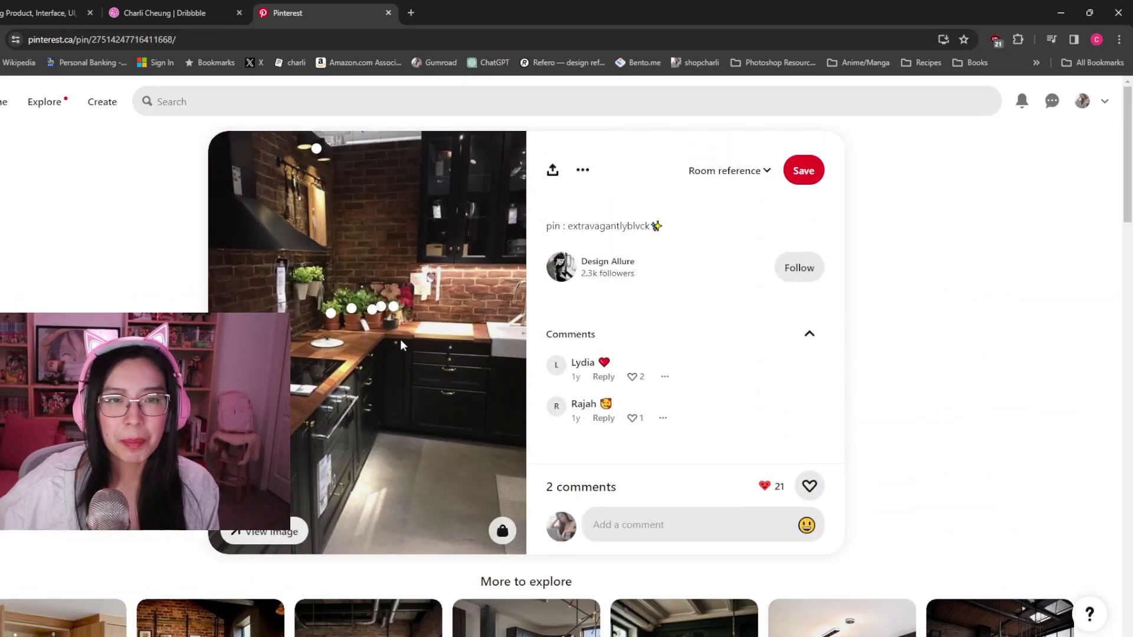
{"action": "scroll", "coordinate": [400, 339], "scroll_direction": "down", "scroll_amount": 4}
{"action": "left_click", "coordinate": [345, 528]}
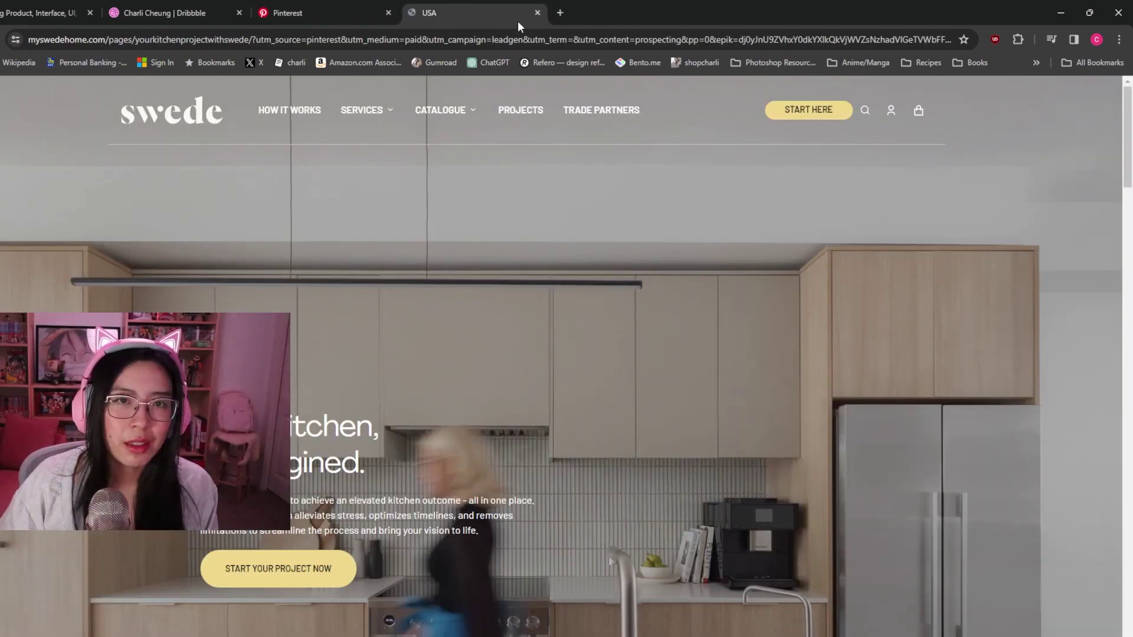
{"action": "left_click", "coordinate": [538, 13]}
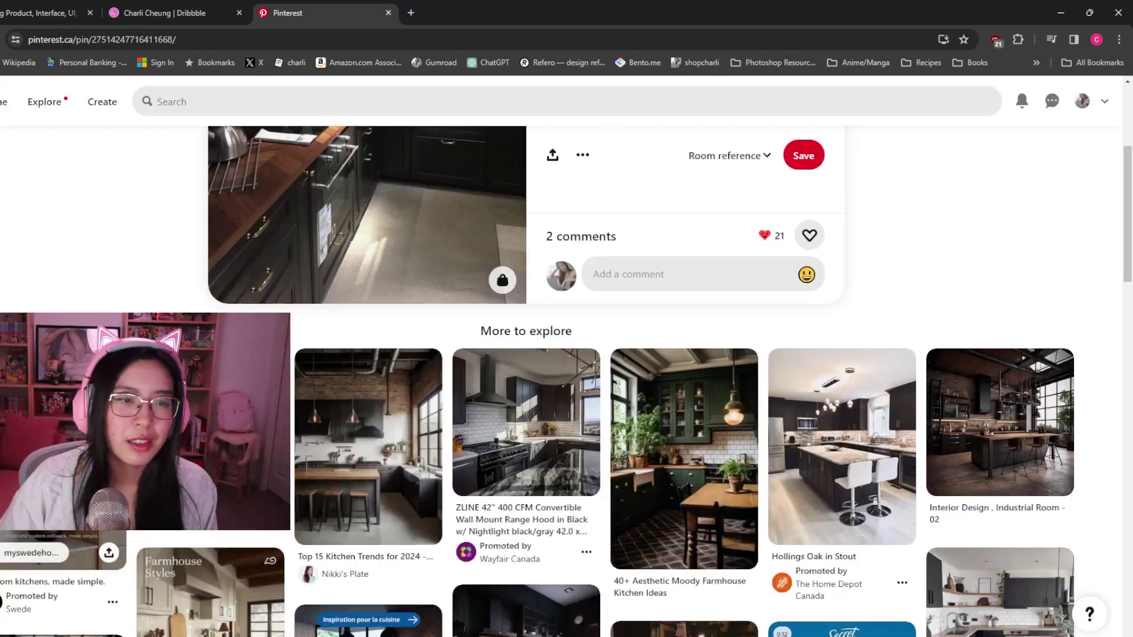
{"action": "scroll", "coordinate": [378, 488], "scroll_direction": "down", "scroll_amount": 10}
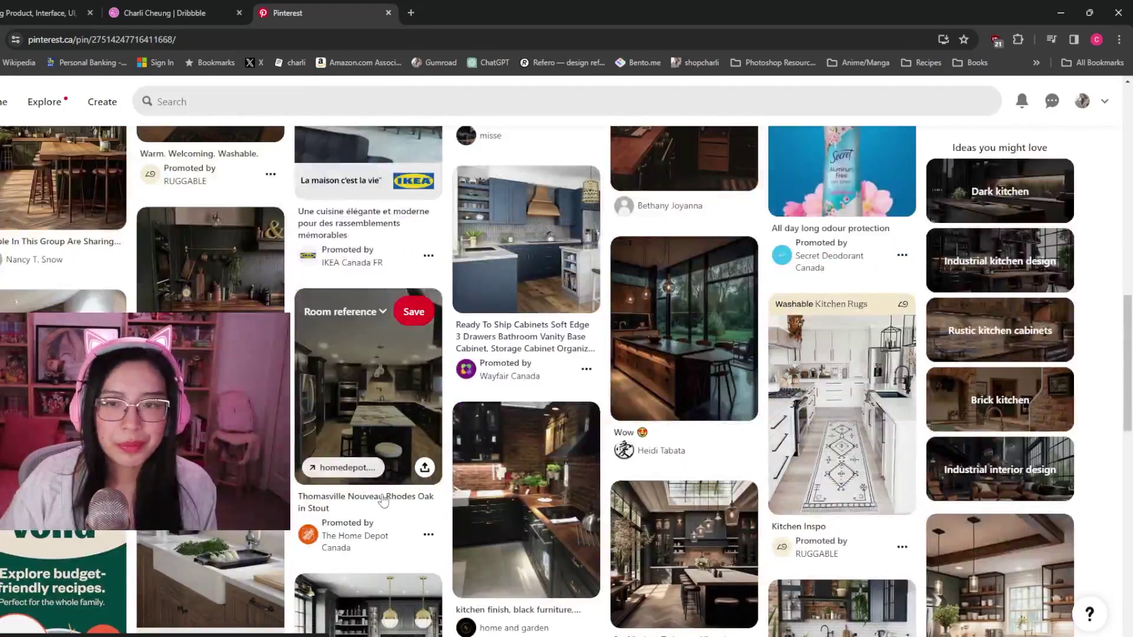
{"action": "left_click", "coordinate": [822, 498]}
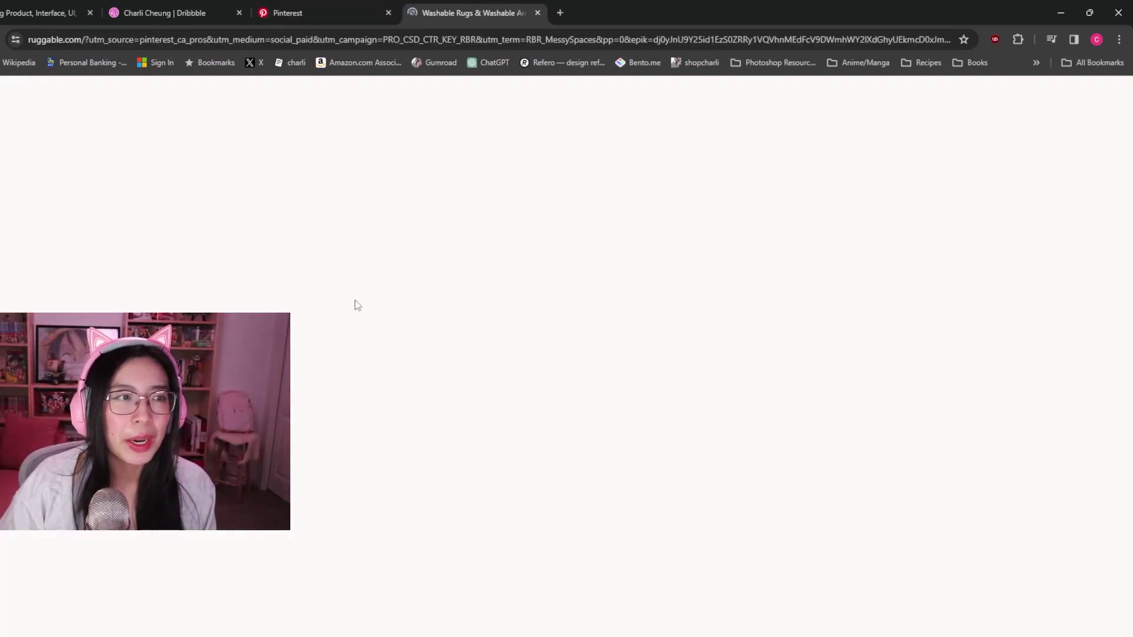
{"action": "scroll", "coordinate": [500, 329], "scroll_direction": "down", "scroll_amount": 6}
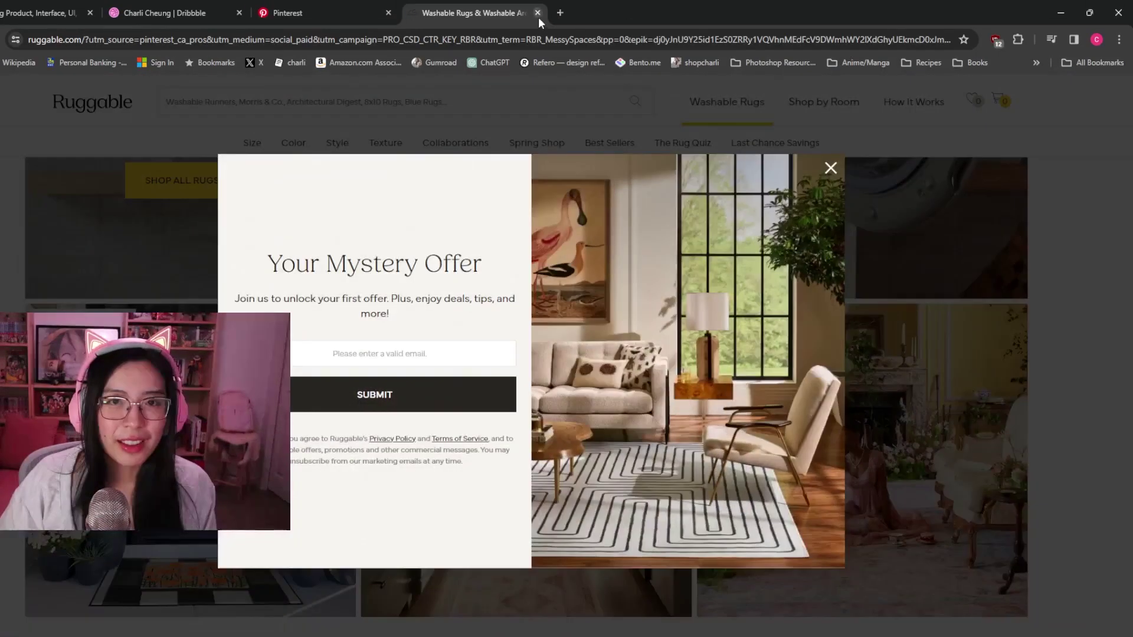
{"action": "left_click", "coordinate": [538, 12]}
- Browse further related kitchens, close the IKEA advertiser page, and open the Kitchen pin with dark cabinets and white tile
{"action": "scroll", "coordinate": [371, 507], "scroll_direction": "down", "scroll_amount": 15}
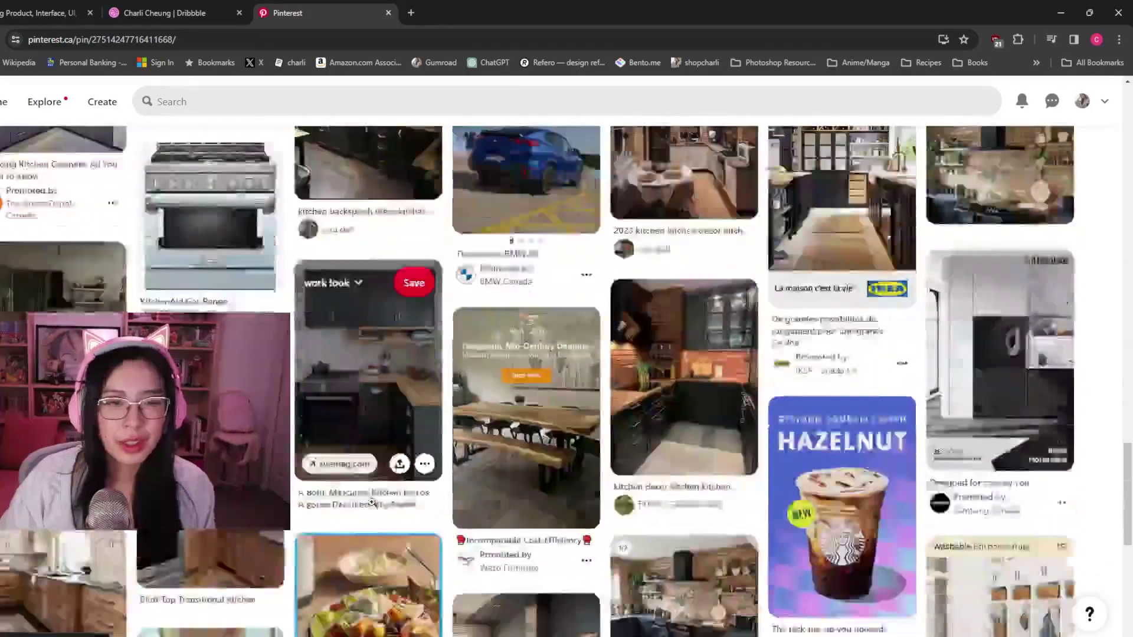
{"action": "scroll", "coordinate": [372, 503], "scroll_direction": "down", "scroll_amount": 8}
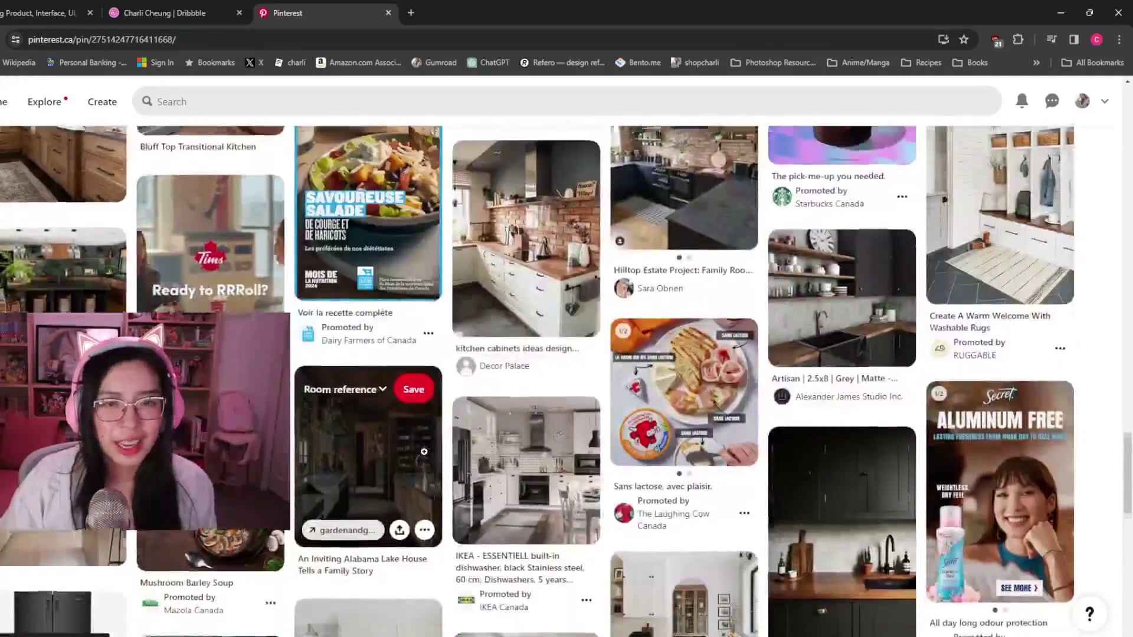
{"action": "scroll", "coordinate": [424, 452], "scroll_direction": "down", "scroll_amount": 1}
{"action": "left_click", "coordinate": [531, 366]}
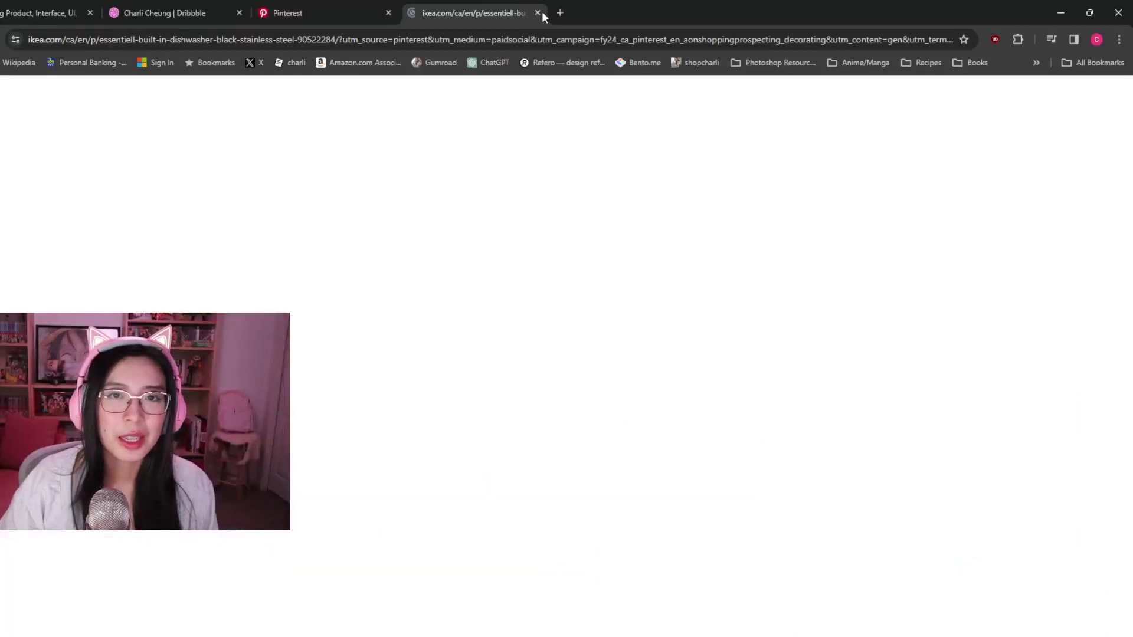
{"action": "left_click", "coordinate": [537, 12]}
{"action": "scroll", "coordinate": [354, 291], "scroll_direction": "down", "scroll_amount": 6}
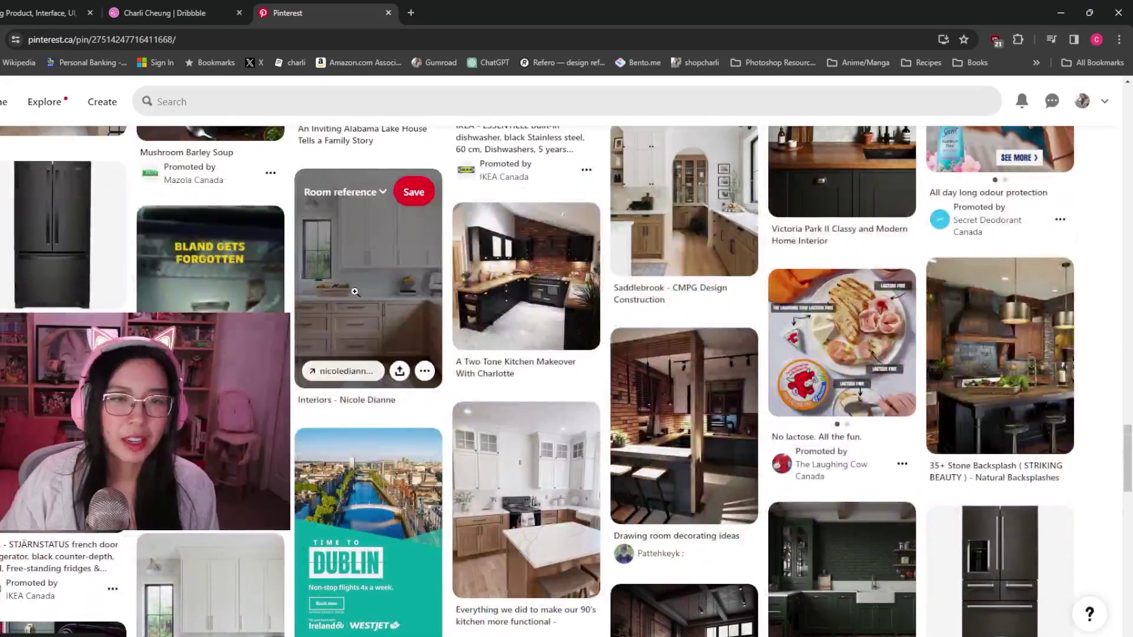
{"action": "scroll", "coordinate": [409, 317], "scroll_direction": "down", "scroll_amount": 10}
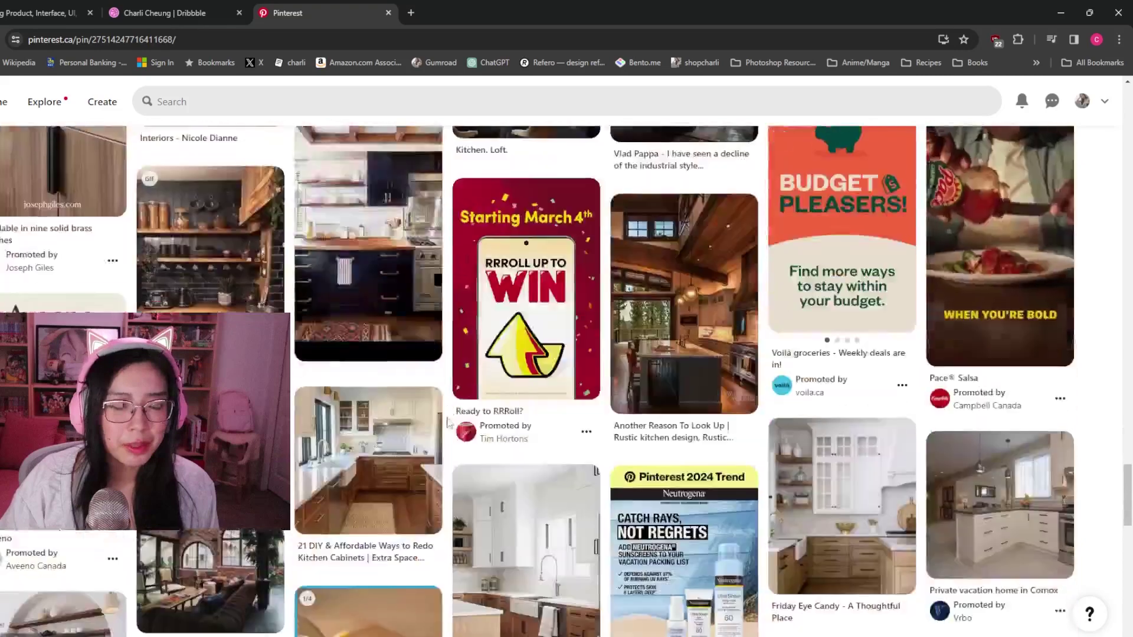
{"action": "left_click", "coordinate": [378, 318]}
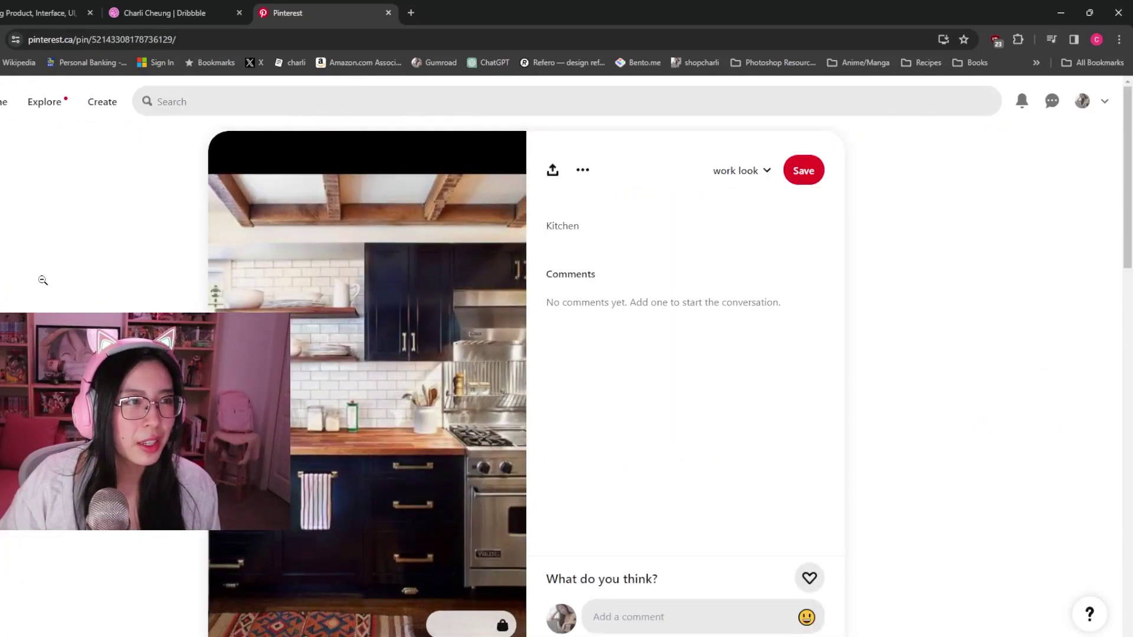
- Search Pinterest for "carbon fiber kitchen" and look through the results
{"action": "left_click", "coordinate": [277, 102]}
{"action": "type", "text": "carbon fiber"}
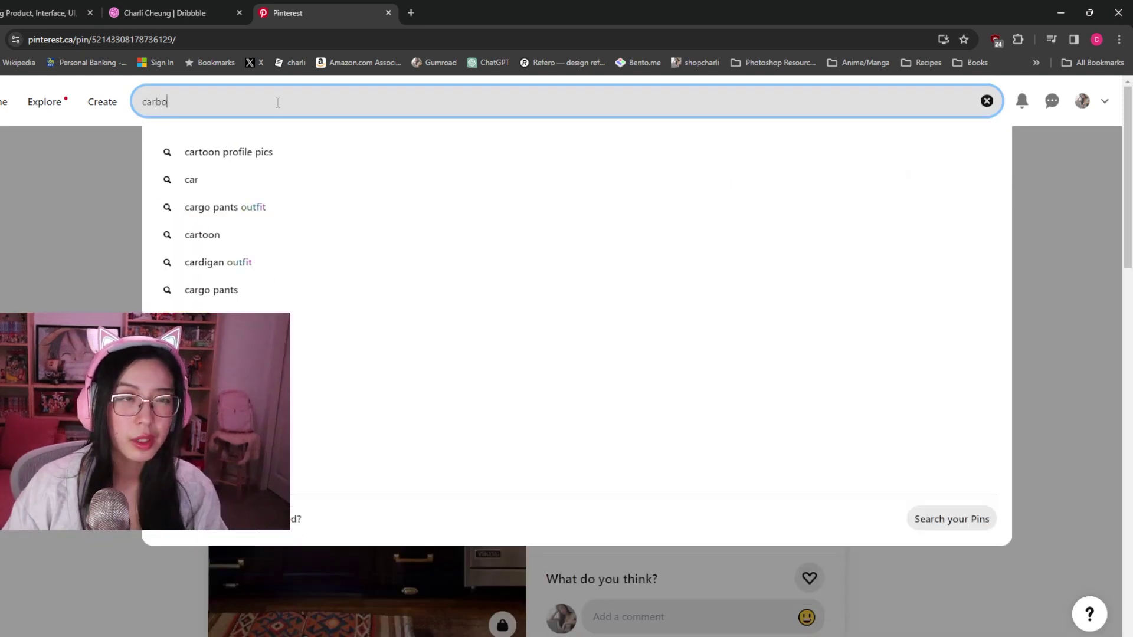
{"action": "type", "text": " kitchen"}
{"action": "key", "text": "Return"}
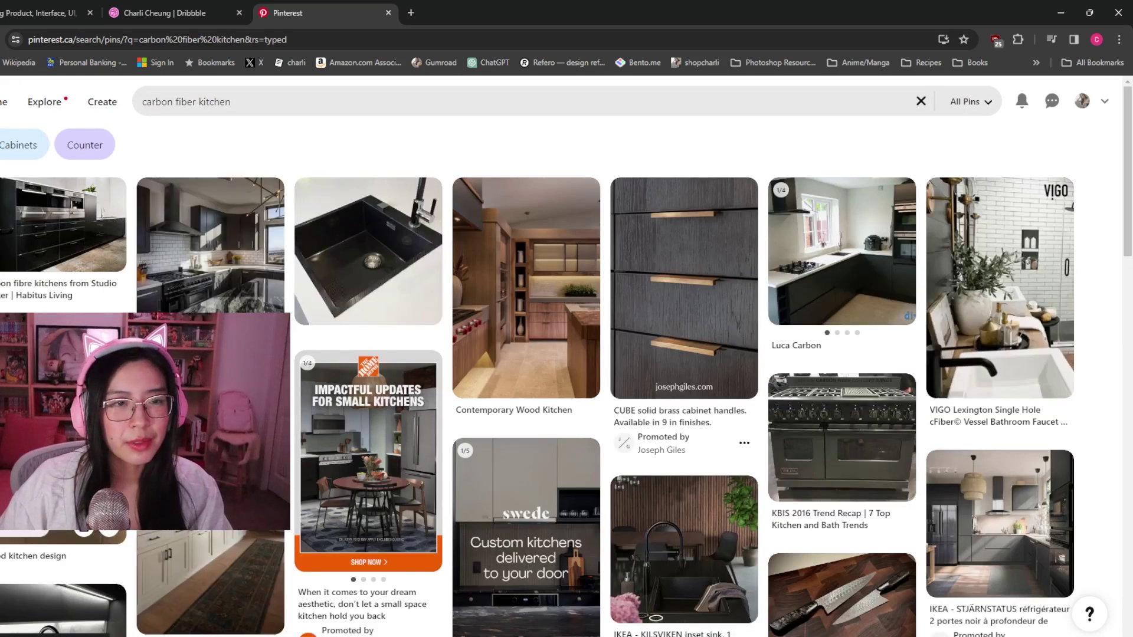
{"action": "scroll", "coordinate": [701, 446], "scroll_direction": "down", "scroll_amount": 2}
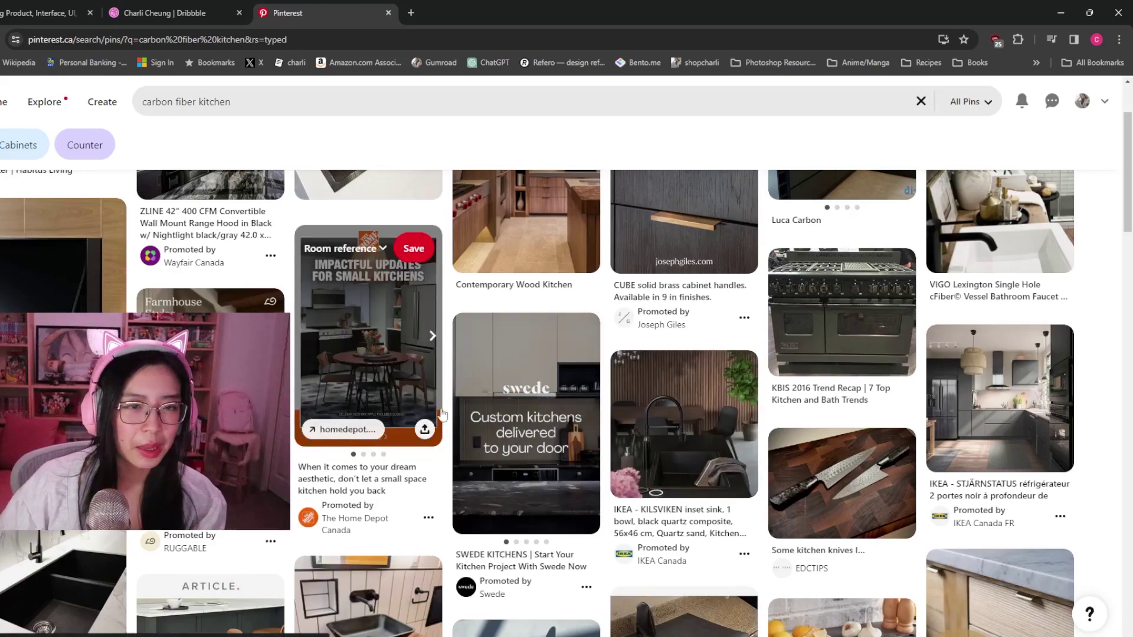
{"action": "scroll", "coordinate": [450, 358], "scroll_direction": "down", "scroll_amount": 3}
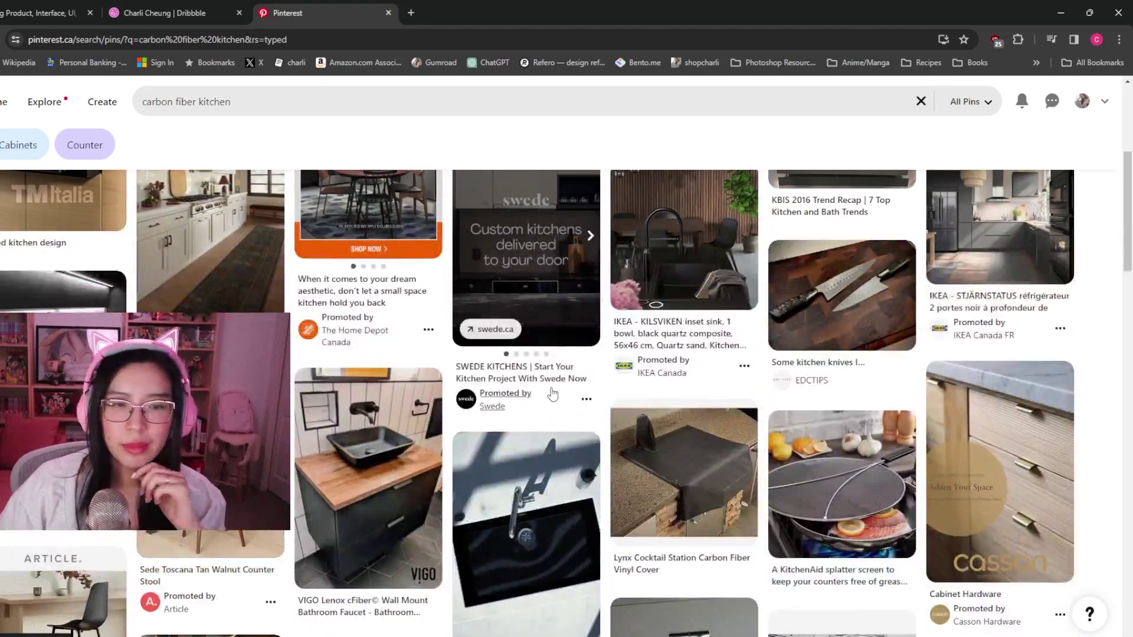
{"action": "scroll", "coordinate": [365, 390], "scroll_direction": "down", "scroll_amount": 7}
{"action": "scroll", "coordinate": [293, 390], "scroll_direction": "down", "scroll_amount": 12}
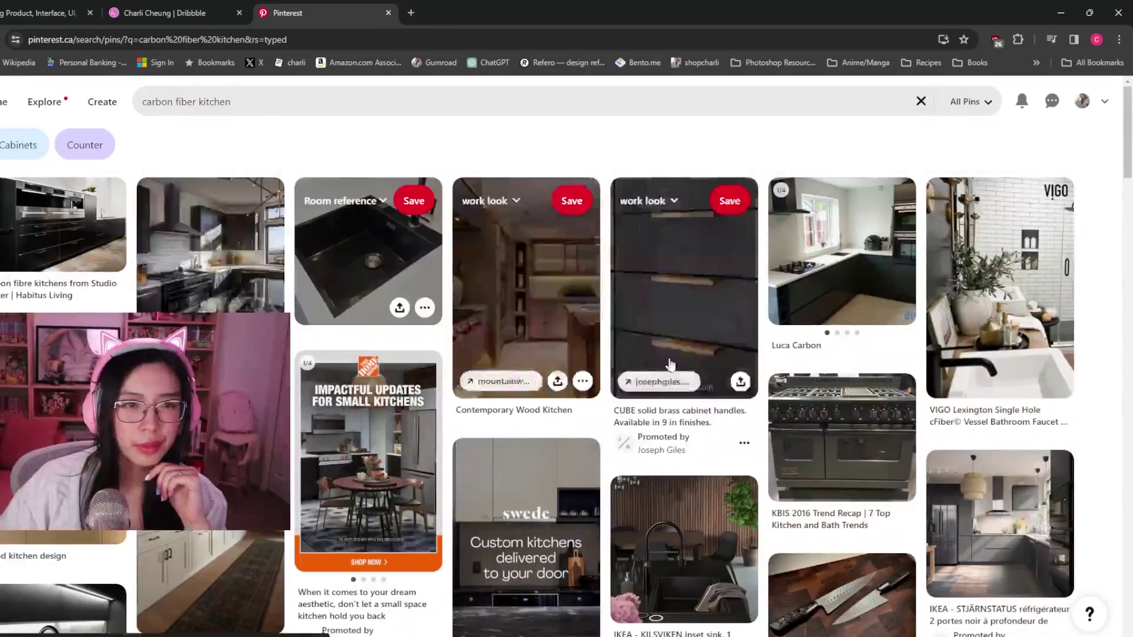
- Open the Contemporary Wood Kitchen pin and browse its related kitchen pins
{"action": "left_click", "coordinate": [535, 312]}
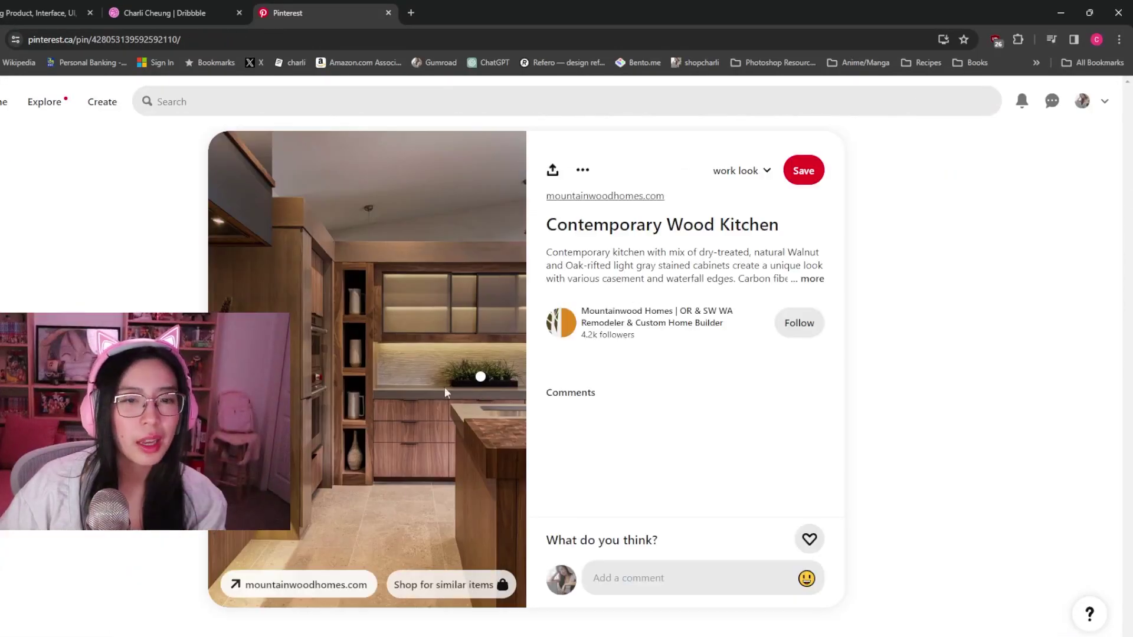
{"action": "scroll", "coordinate": [567, 377], "scroll_direction": "down", "scroll_amount": 3}
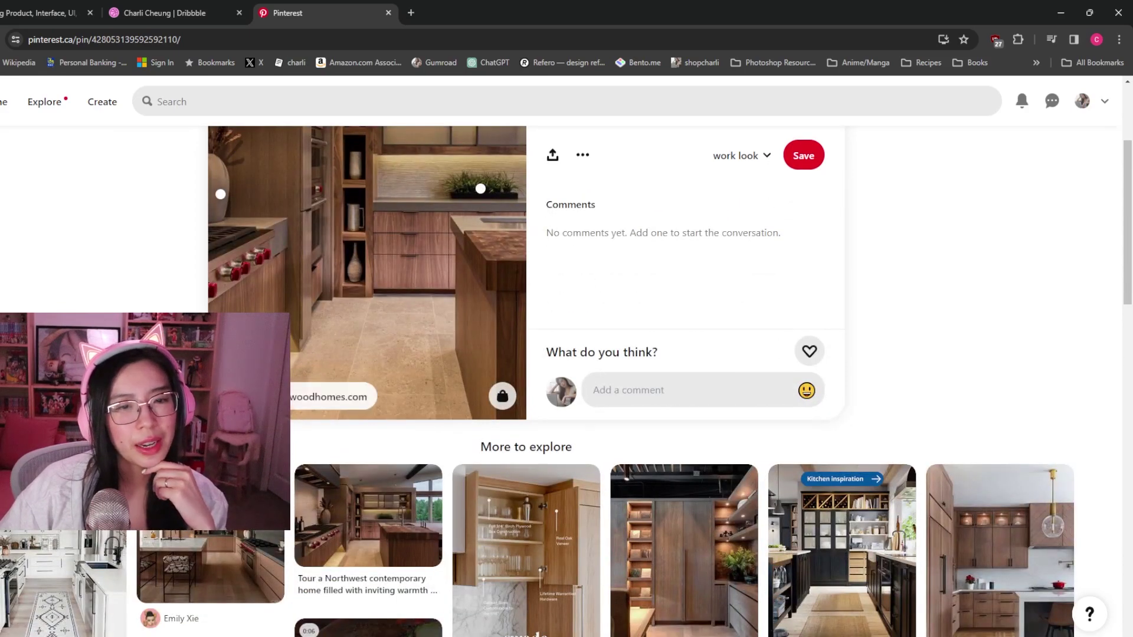
{"action": "scroll", "coordinate": [551, 458], "scroll_direction": "down", "scroll_amount": 9}
{"action": "scroll", "coordinate": [551, 458], "scroll_direction": "down", "scroll_amount": 3}
{"action": "scroll", "coordinate": [552, 458], "scroll_direction": "down", "scroll_amount": 4}
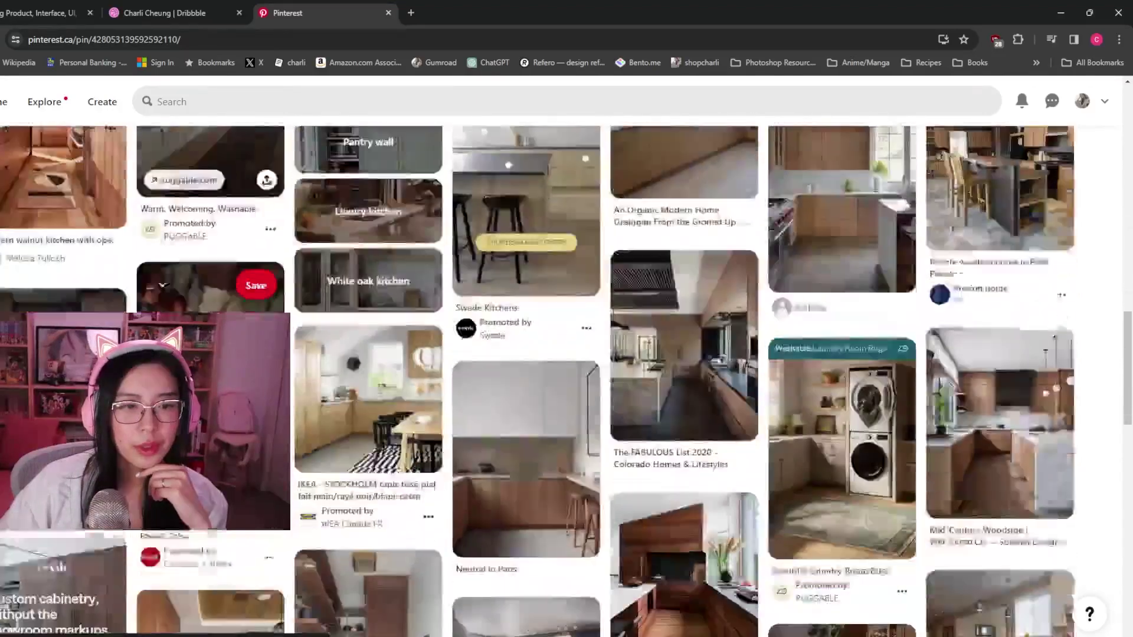
- Open the Serene midcentury modern home remodel pin, followed by the related Mood Modern Kitchen - Crystal Cabinets pin
{"action": "left_click", "coordinate": [65, 283]}
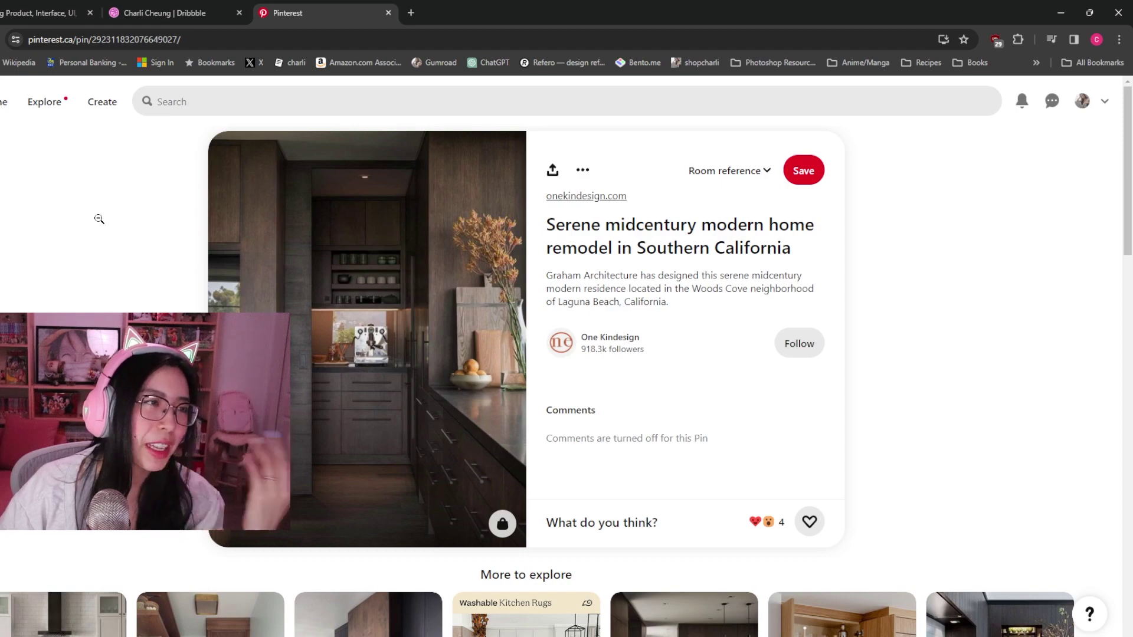
{"action": "scroll", "coordinate": [99, 219], "scroll_direction": "down", "scroll_amount": 4}
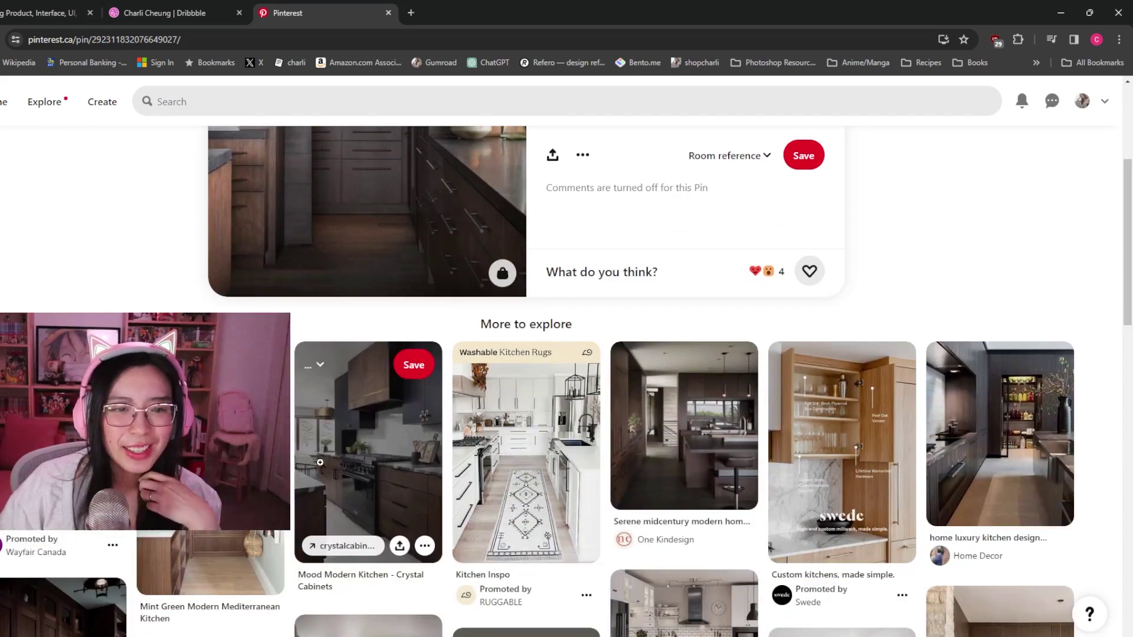
{"action": "left_click", "coordinate": [339, 461]}
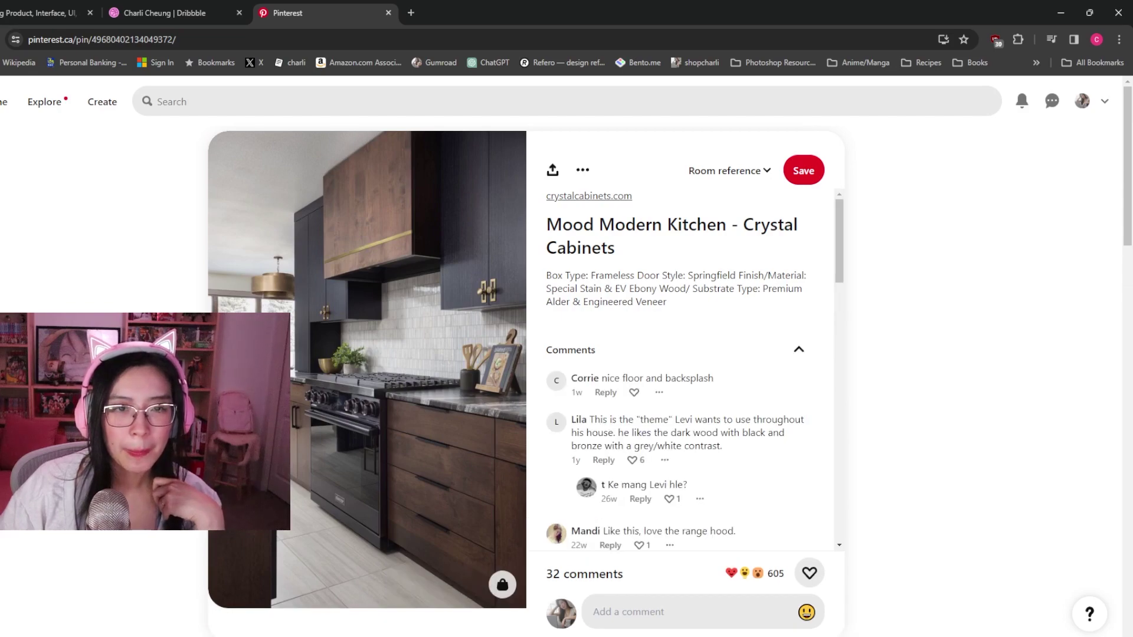
- Look through the related kitchen pins, close the Pinterest page, and return to the UI Design Streams file in Figma
{"action": "scroll", "coordinate": [567, 378], "scroll_direction": "down", "scroll_amount": 6}
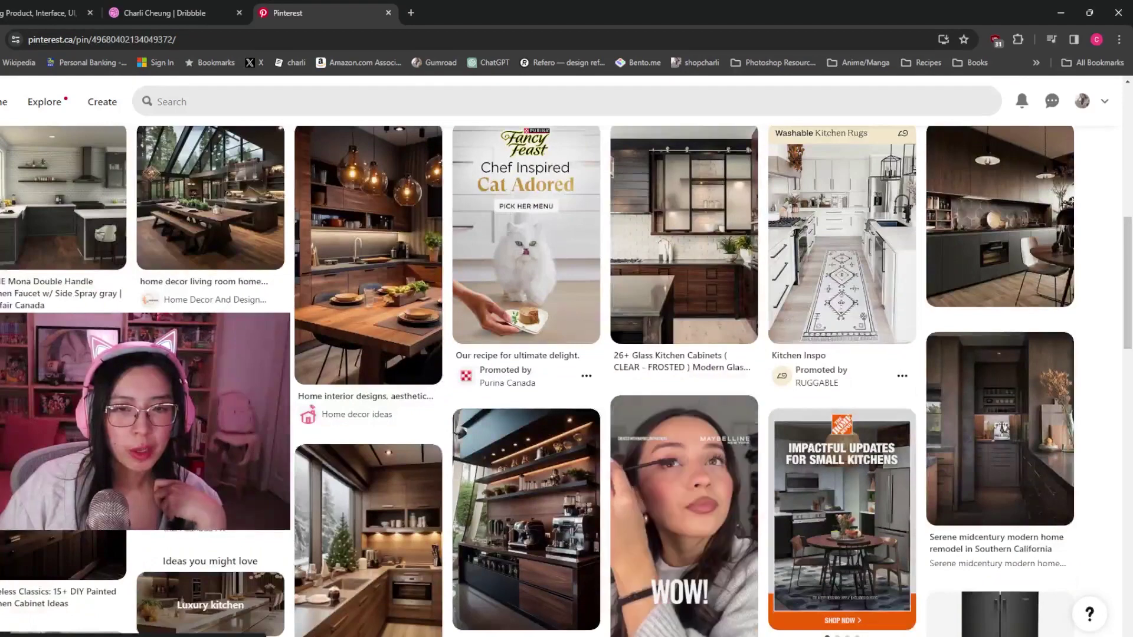
{"action": "left_click", "coordinate": [388, 12]}
{"action": "key", "text": "alt+Left"}
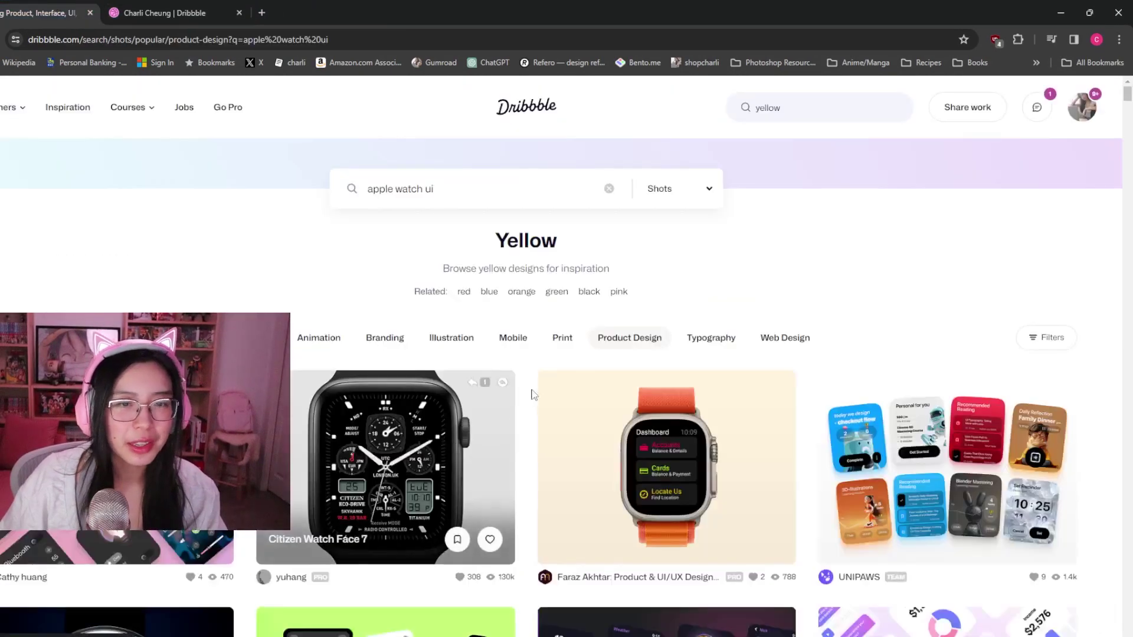
{"action": "scroll", "coordinate": [526, 399], "scroll_direction": "down", "scroll_amount": 4}
{"action": "left_click", "coordinate": [1062, 12]}
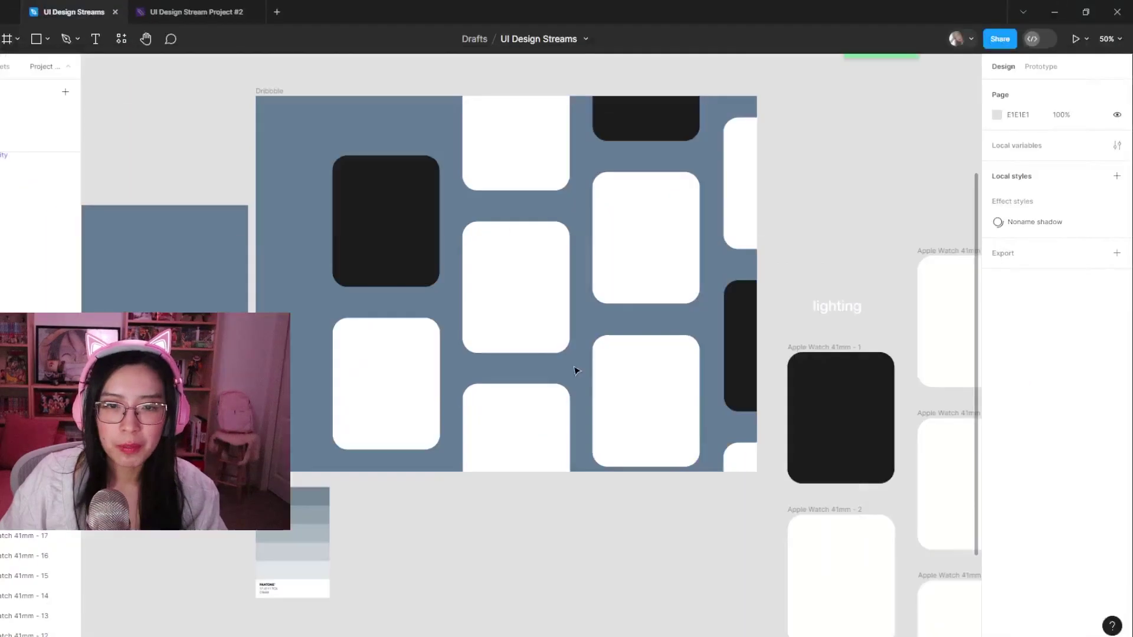
{"action": "scroll", "coordinate": [596, 525], "scroll_direction": "up", "scroll_amount": 1}
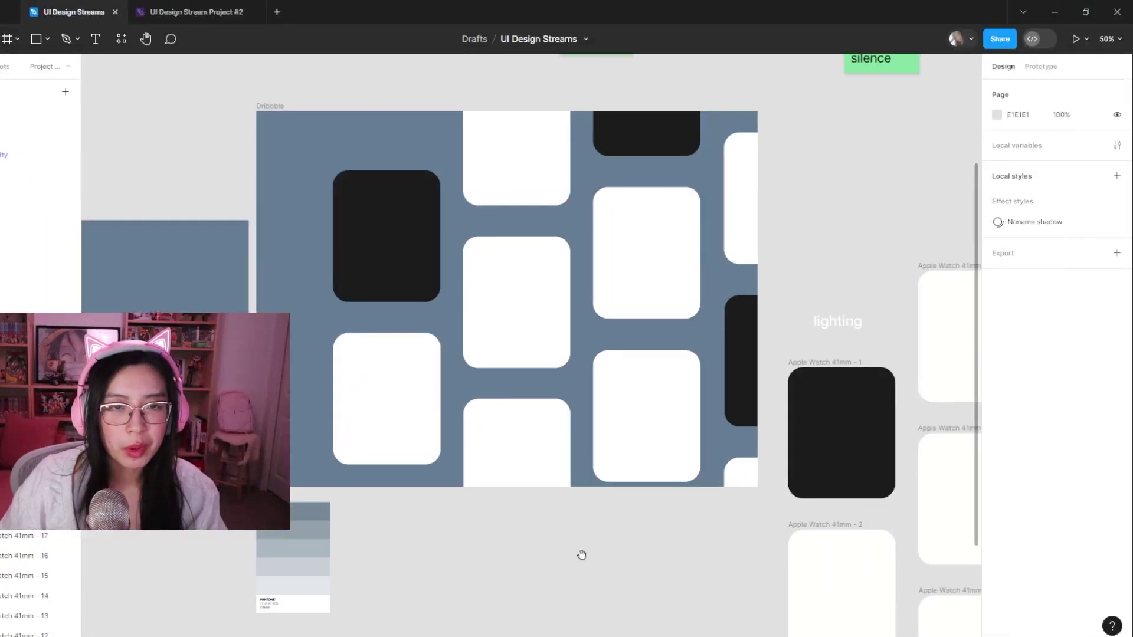
{"action": "left_click", "coordinate": [275, 109]}
{"action": "left_click", "coordinate": [505, 534]}
{"action": "scroll", "coordinate": [505, 534], "scroll_direction": "up", "scroll_amount": 2}
{"action": "scroll", "coordinate": [504, 534], "scroll_direction": "right", "scroll_amount": 2}
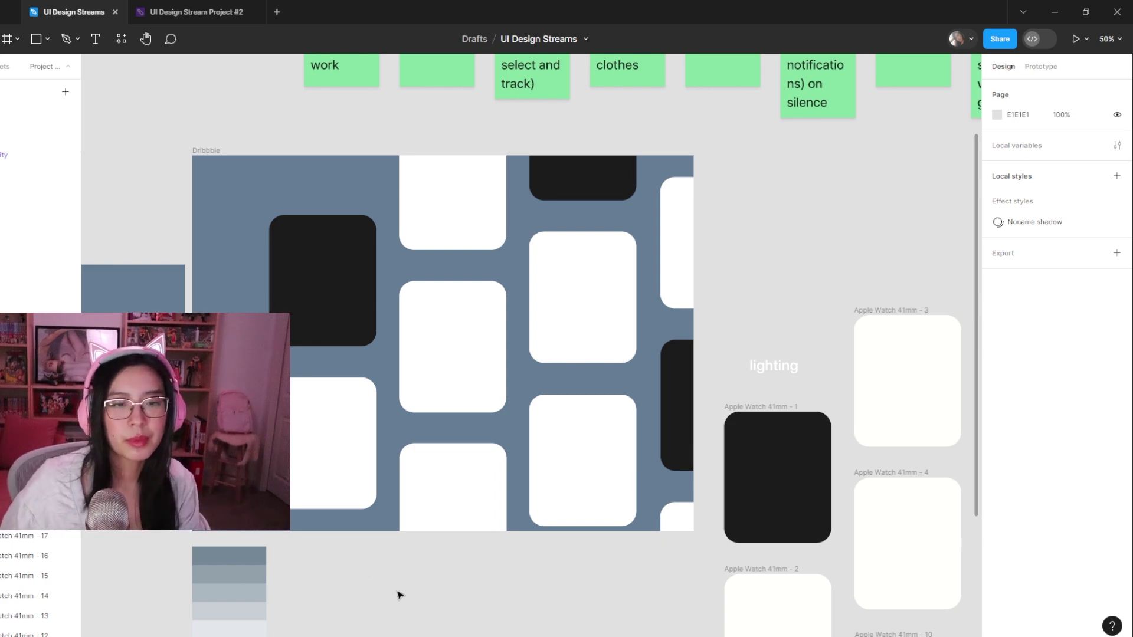
{"action": "scroll", "coordinate": [569, 599], "scroll_direction": "down", "scroll_amount": 1}
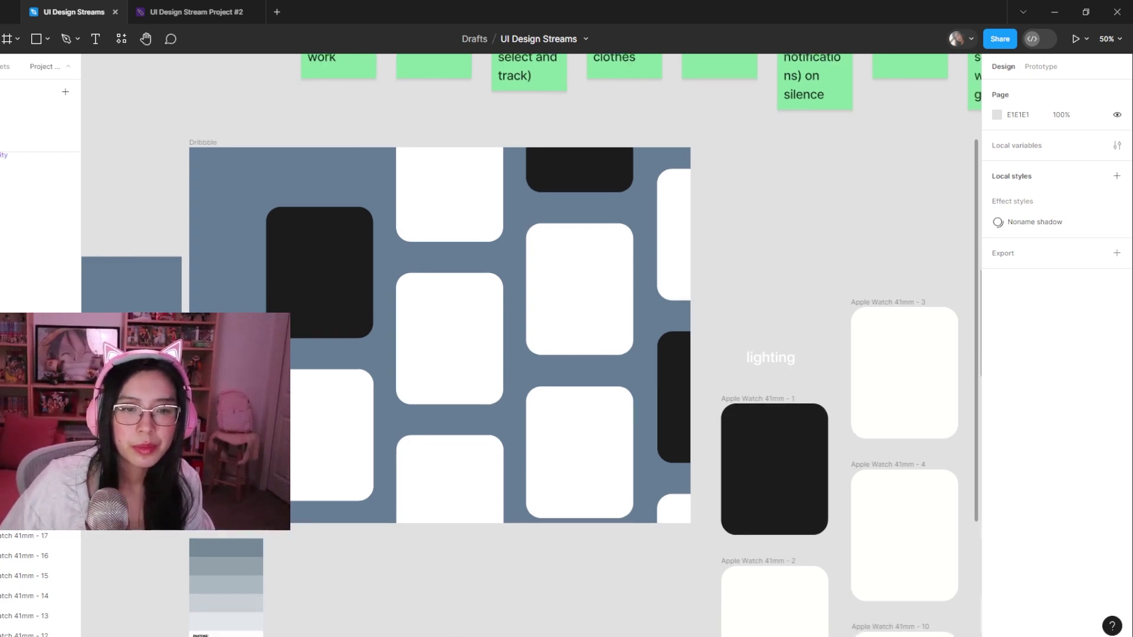
- Switch to the Happy Hues site in Chrome and open palette 3 from its palette list
{"action": "mouse_move", "coordinate": [421, 635]}
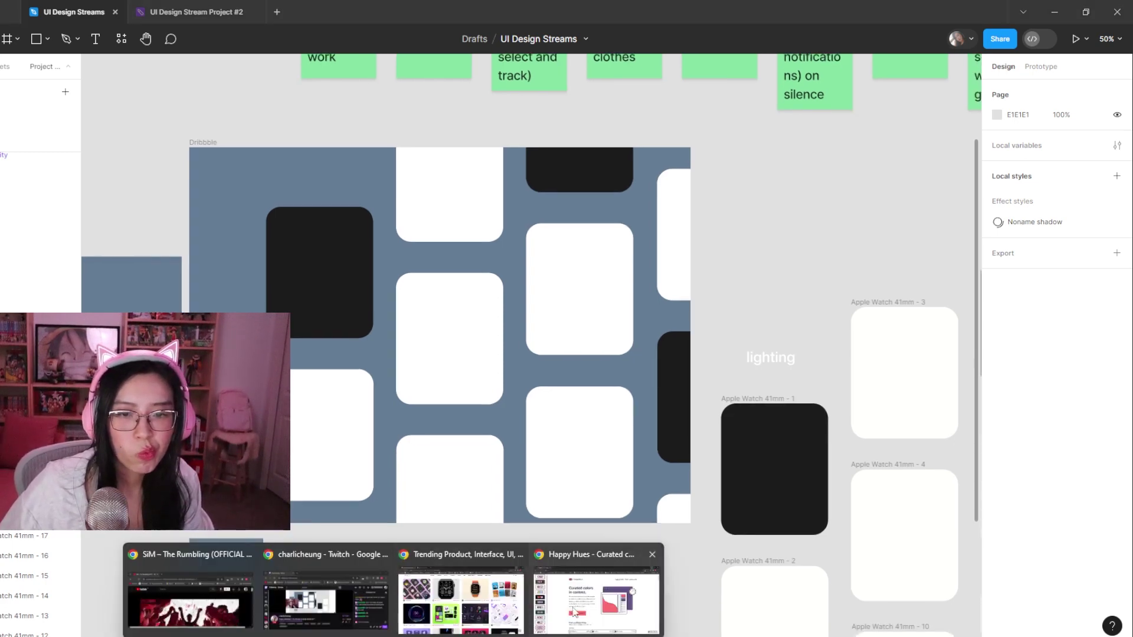
{"action": "left_click", "coordinate": [637, 614]}
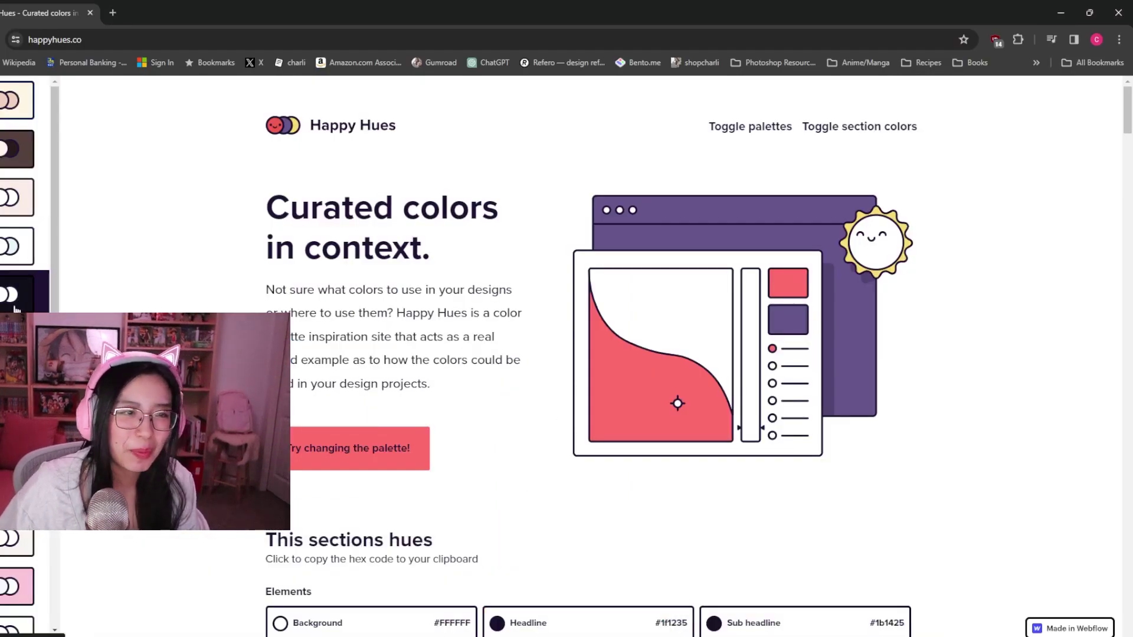
{"action": "left_click", "coordinate": [98, 43]}
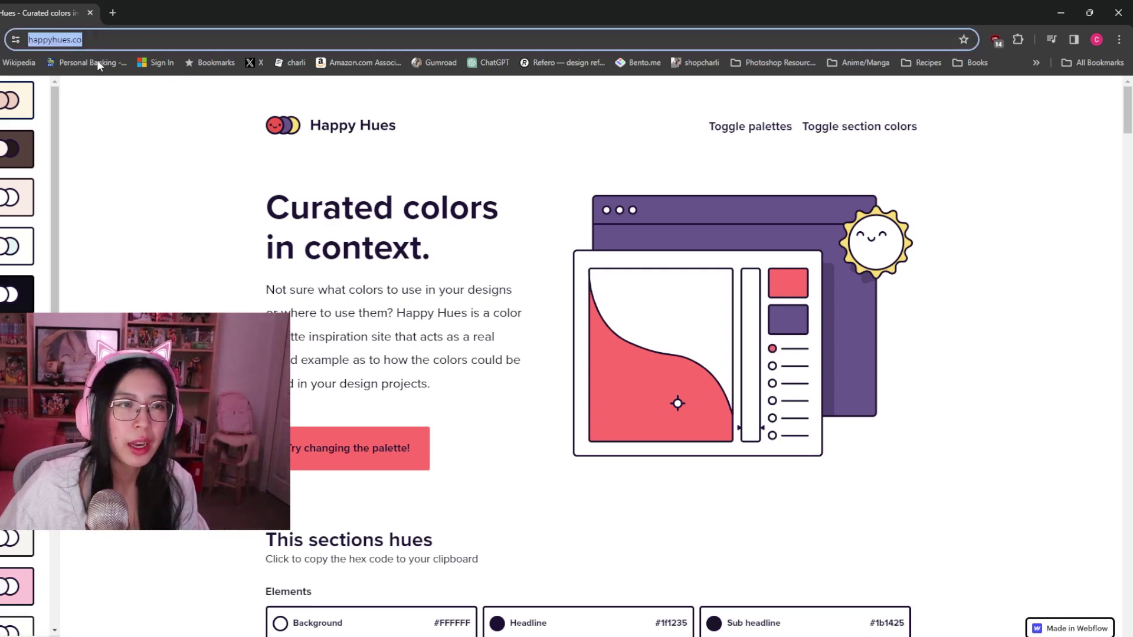
{"action": "key", "text": "Escape"}
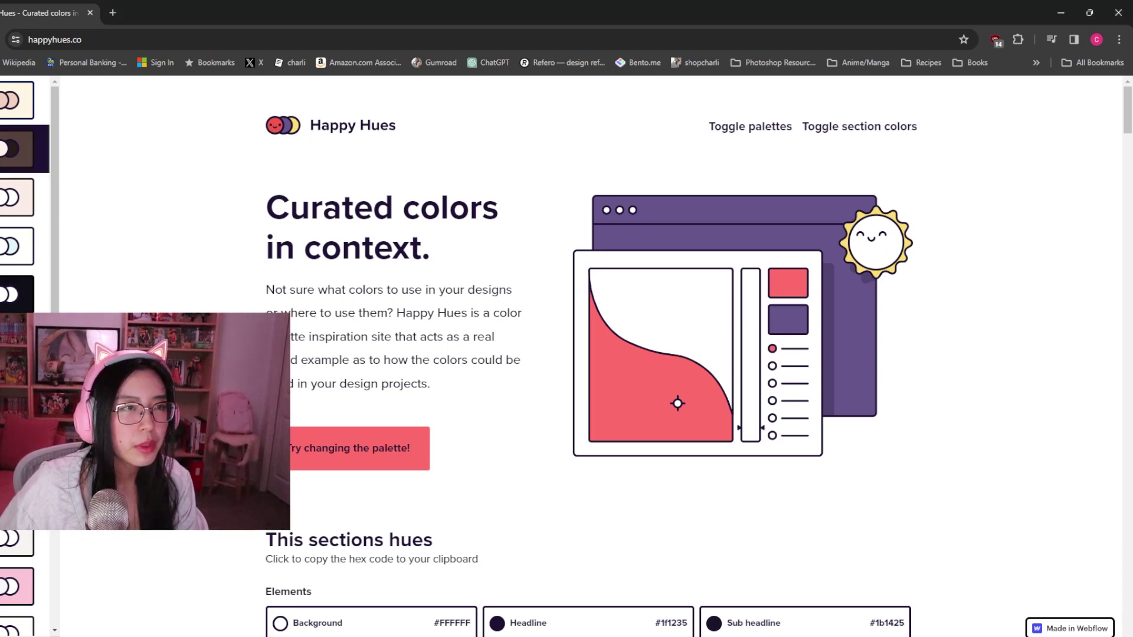
{"action": "scroll", "coordinate": [11, 260], "scroll_direction": "down", "scroll_amount": 1}
{"action": "scroll", "coordinate": [11, 260], "scroll_direction": "down", "scroll_amount": 5}
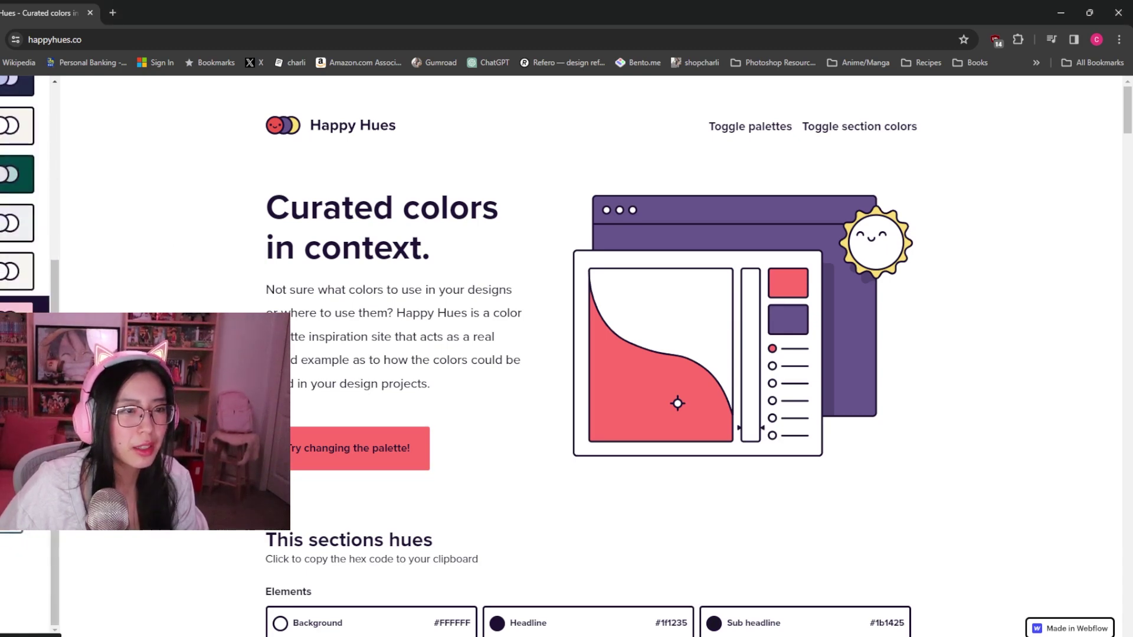
{"action": "left_click", "coordinate": [13, 515]}
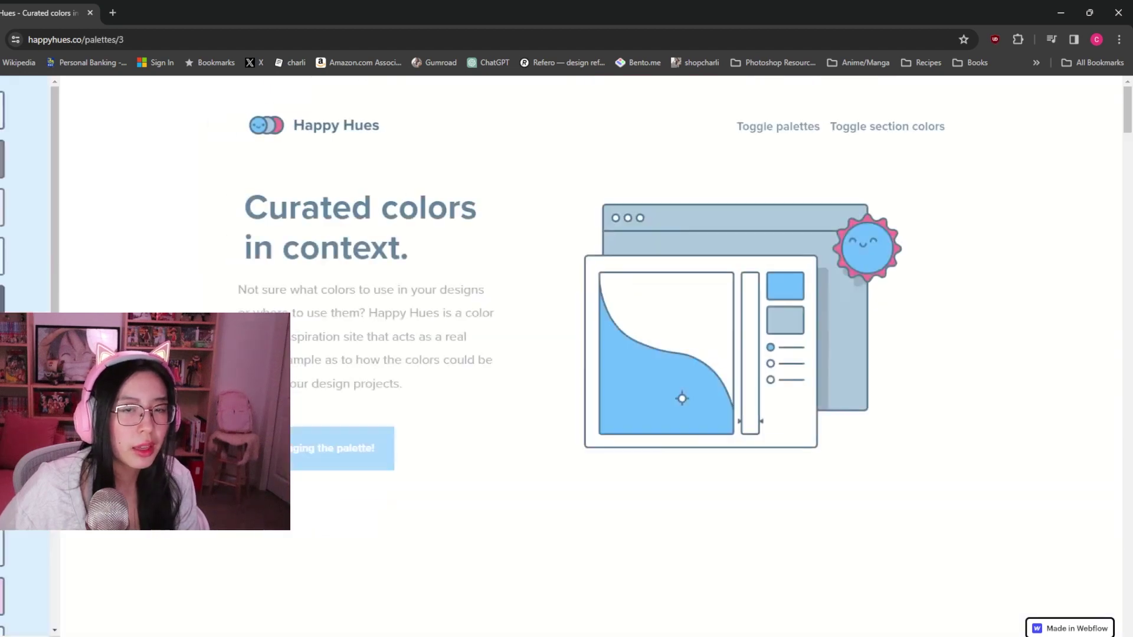
- Examine the element and illustration hues of palette 3 and look through the other available palettes
{"action": "scroll", "coordinate": [656, 310], "scroll_direction": "down", "scroll_amount": 7}
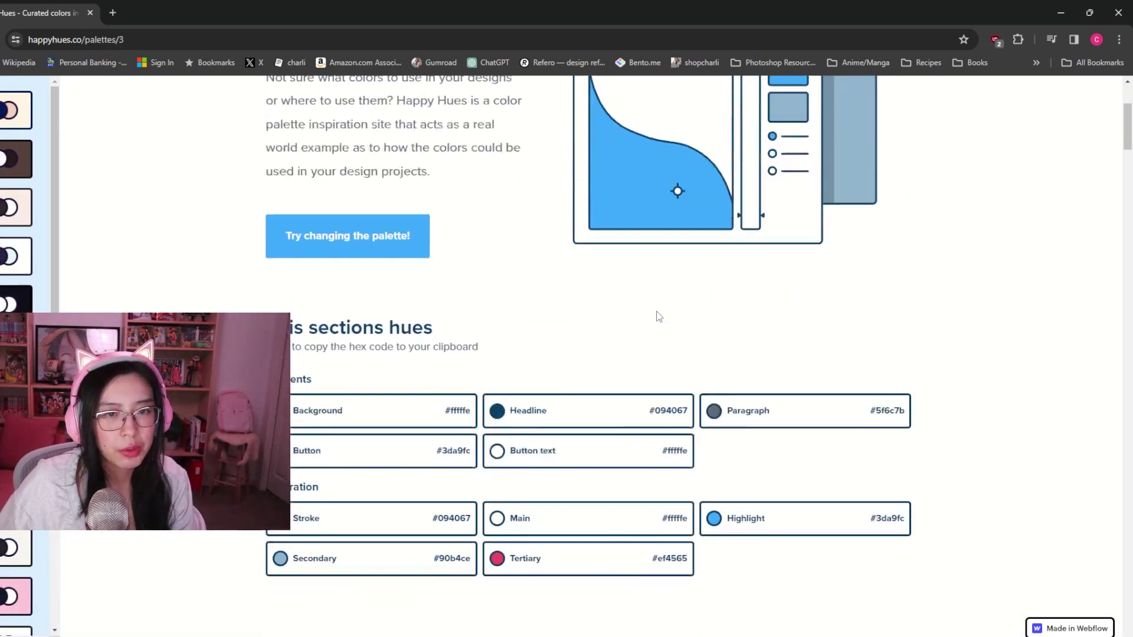
{"action": "scroll", "coordinate": [16, 195], "scroll_direction": "down", "scroll_amount": 5}
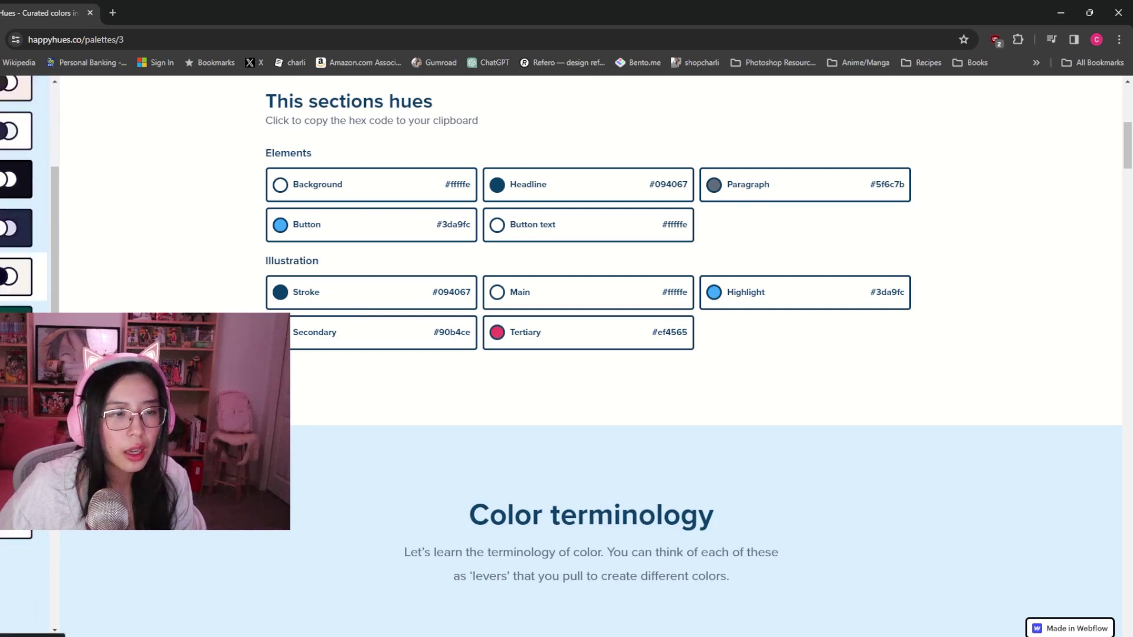
{"action": "scroll", "coordinate": [16, 295], "scroll_direction": "up", "scroll_amount": 10}
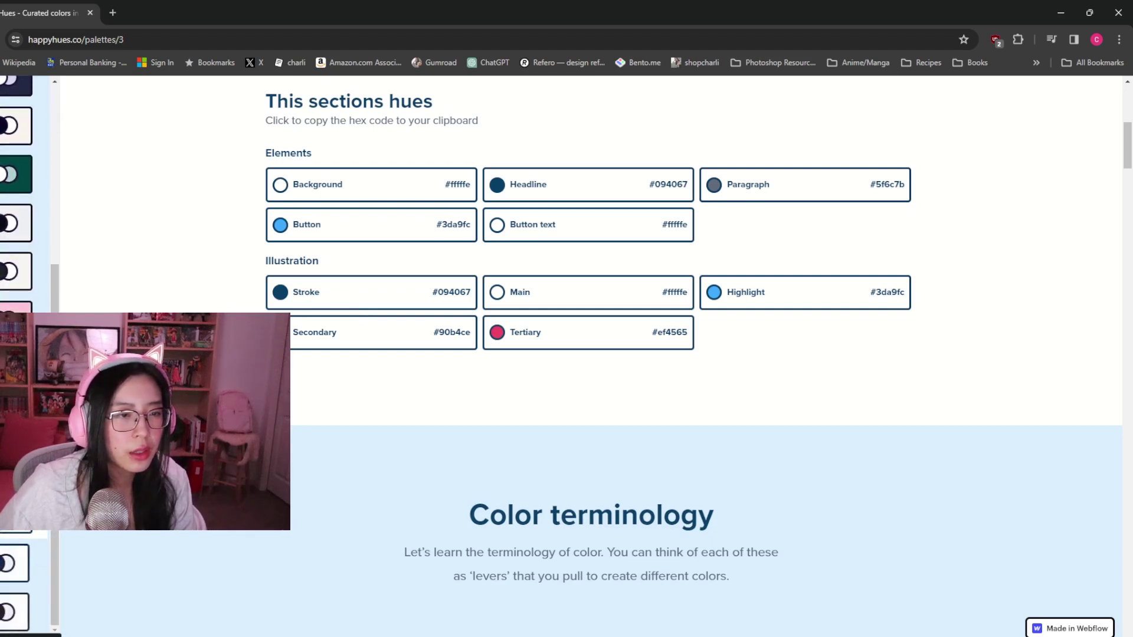
{"action": "scroll", "coordinate": [590, 354], "scroll_direction": "down", "scroll_amount": 4}
{"action": "scroll", "coordinate": [16, 354], "scroll_direction": "down", "scroll_amount": 5}
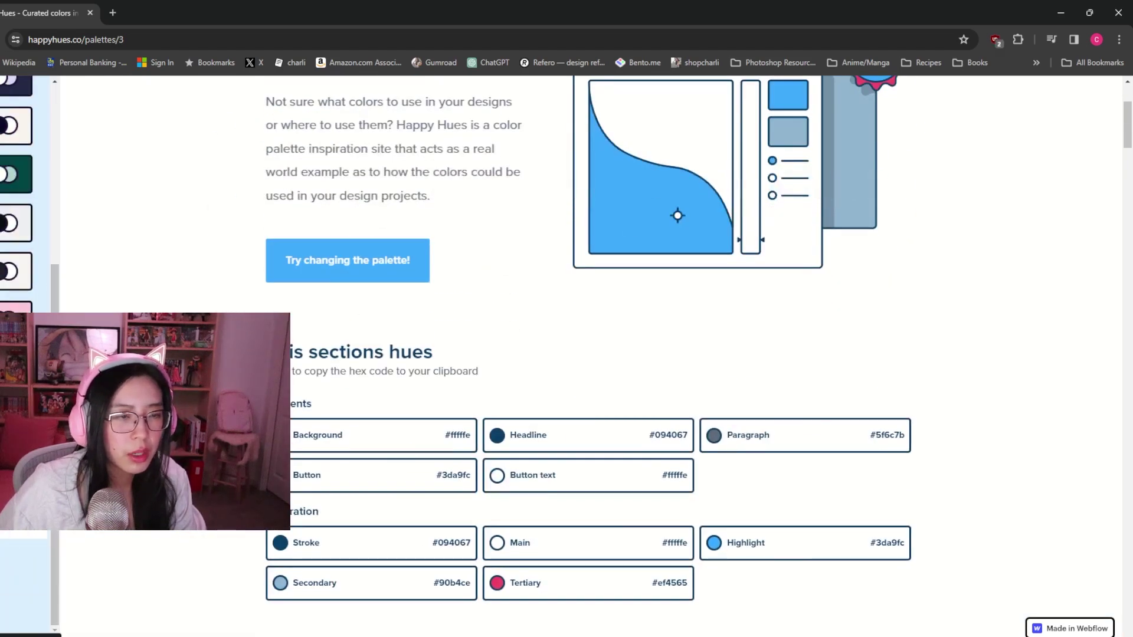
- Review the purple palette's section hues on Happy Hues and close the site to return to the UI Design Streams file
{"action": "scroll", "coordinate": [121, 630], "scroll_direction": "down", "scroll_amount": 6}
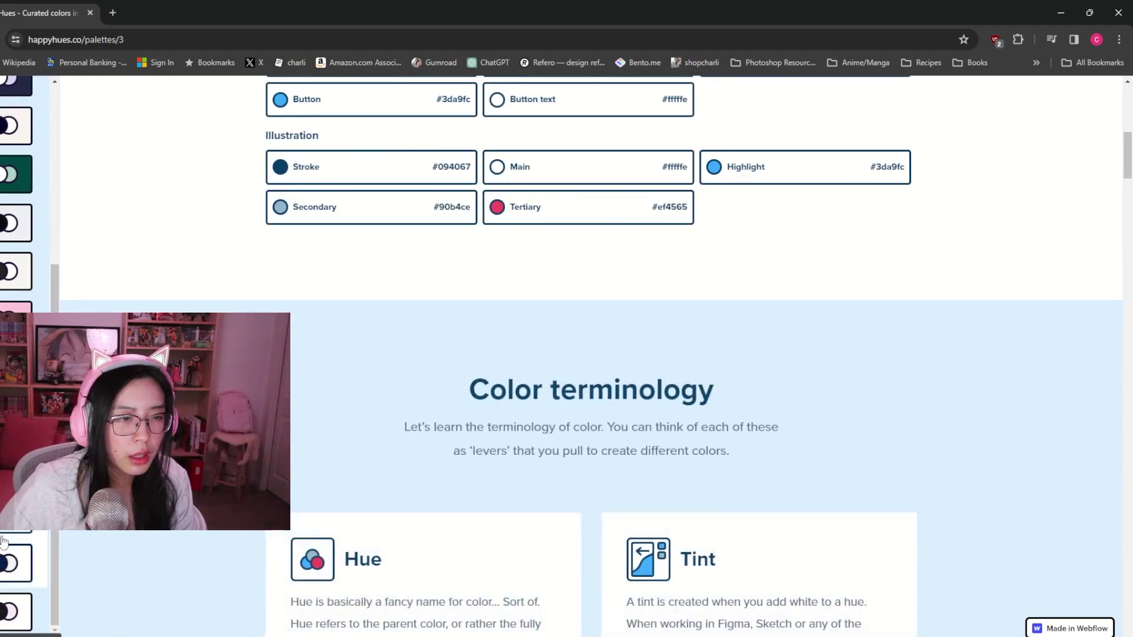
{"action": "left_click", "coordinate": [16, 417]}
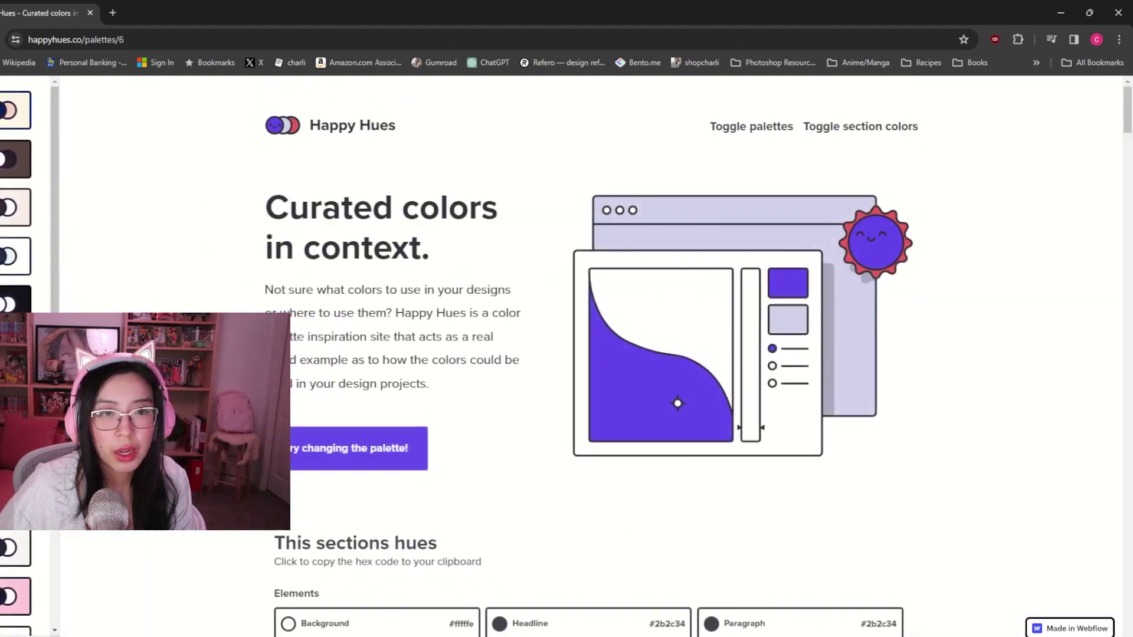
{"action": "scroll", "coordinate": [590, 354], "scroll_direction": "down", "scroll_amount": 3}
{"action": "scroll", "coordinate": [413, 236], "scroll_direction": "down", "scroll_amount": 1}
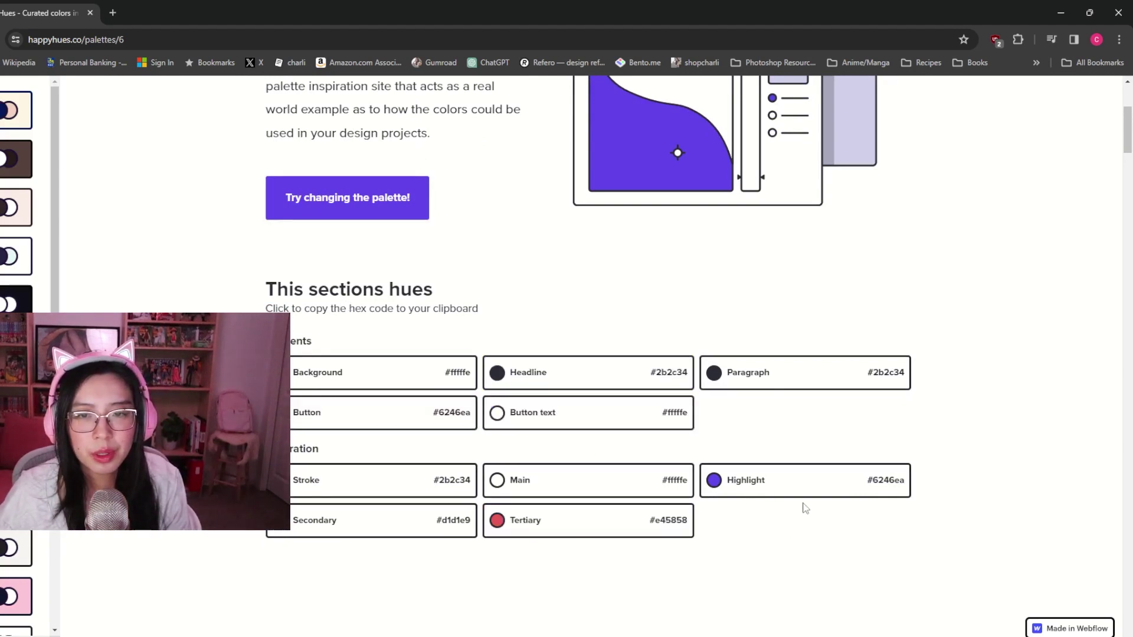
{"action": "scroll", "coordinate": [788, 536], "scroll_direction": "up", "scroll_amount": 4}
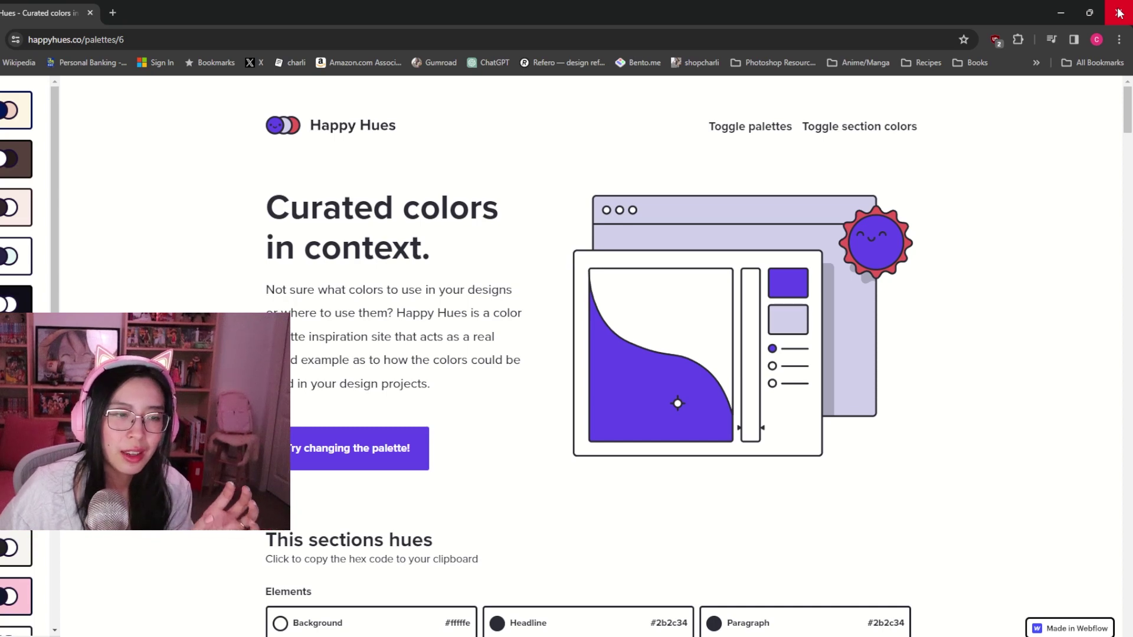
{"action": "left_click", "coordinate": [1119, 13]}
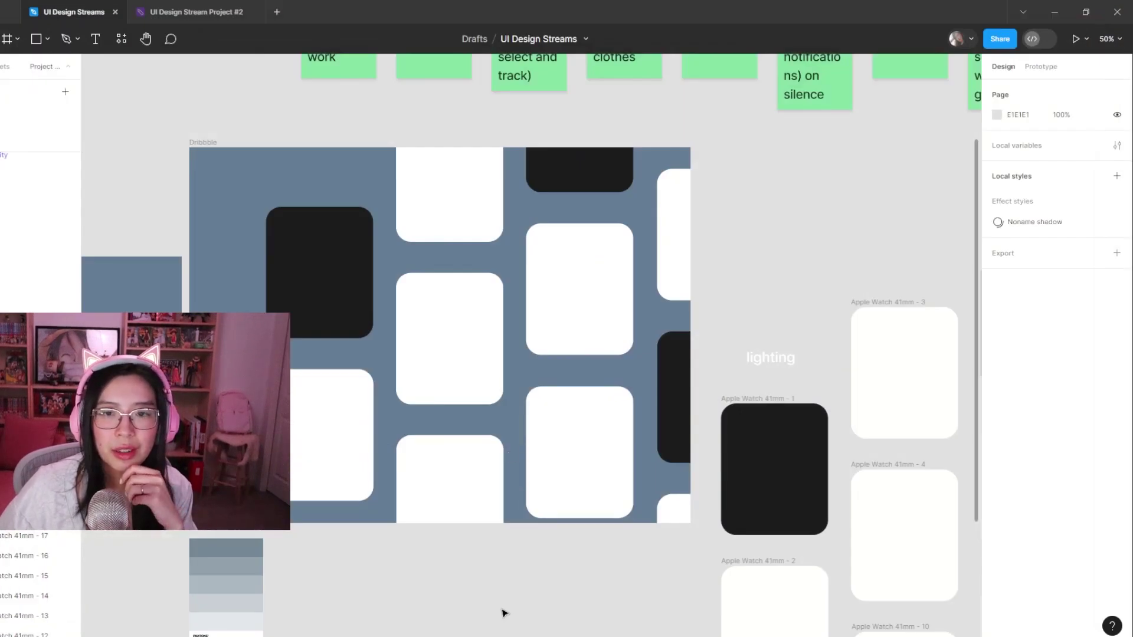
- Recolour the eight light Apple Watch frames beside the Dribbble frame with a near-white sampled from the blue-grey palette card
{"action": "scroll", "coordinate": [440, 583], "scroll_direction": "down", "scroll_amount": 1}
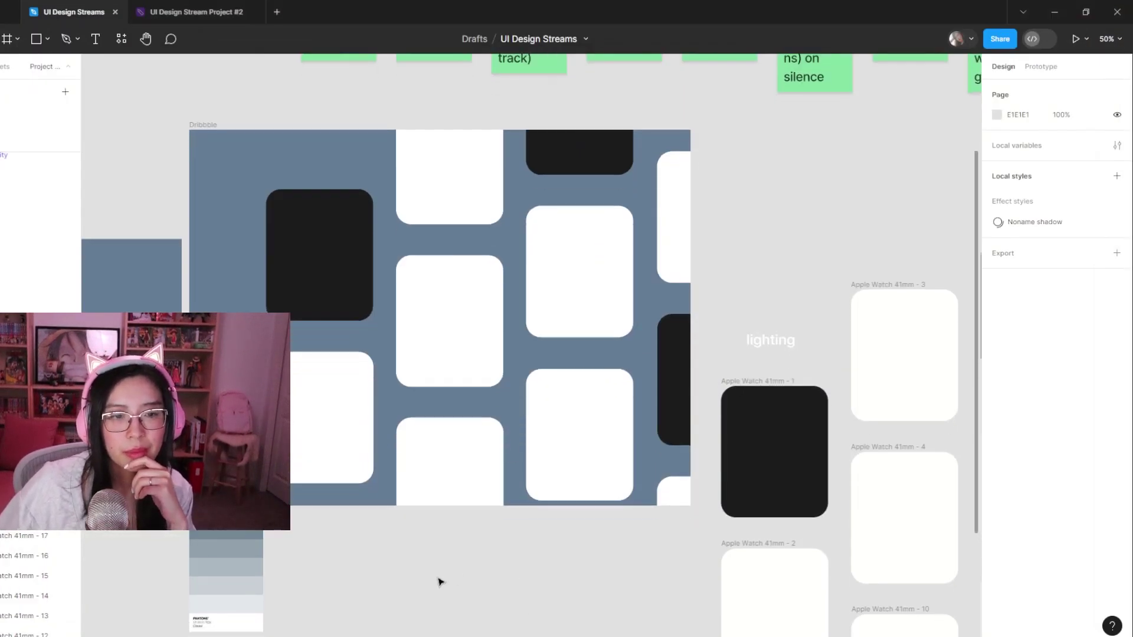
{"action": "scroll", "coordinate": [439, 582], "scroll_direction": "down", "scroll_amount": 2}
{"action": "scroll", "coordinate": [536, 500], "scroll_direction": "down", "scroll_amount": 3, "text": "ctrl"}
{"action": "scroll", "coordinate": [562, 514], "scroll_direction": "right", "scroll_amount": 2}
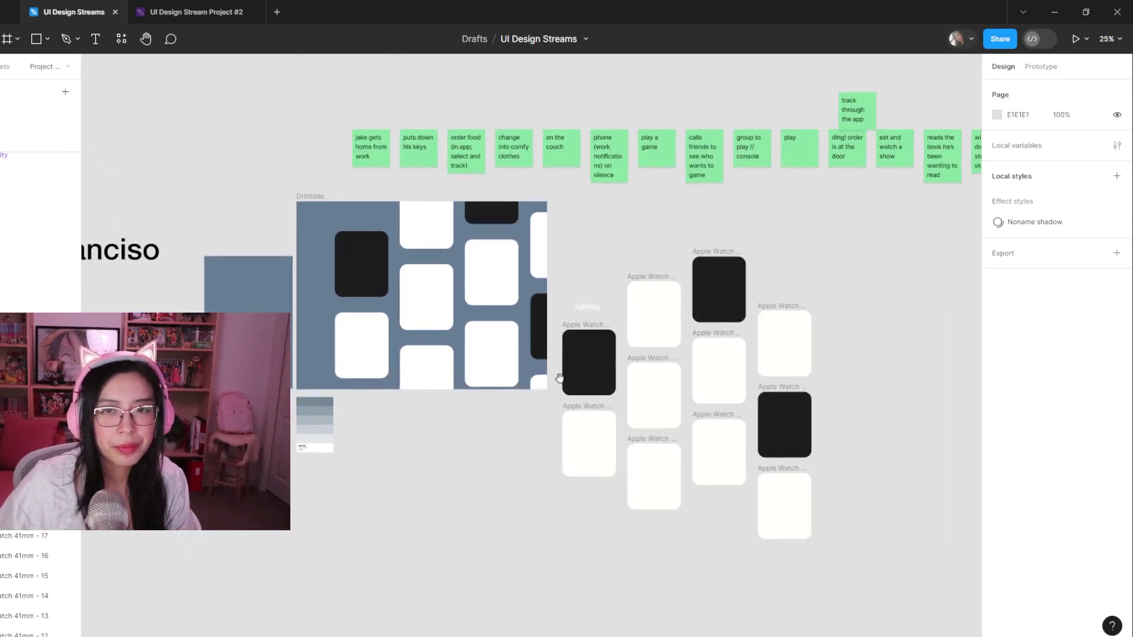
{"action": "left_click", "coordinate": [659, 278]}
{"action": "left_click", "coordinate": [588, 412], "text": "shift"}
{"action": "left_click", "coordinate": [649, 498], "text": "shift"}
{"action": "left_click", "coordinate": [666, 404], "text": "shift"}
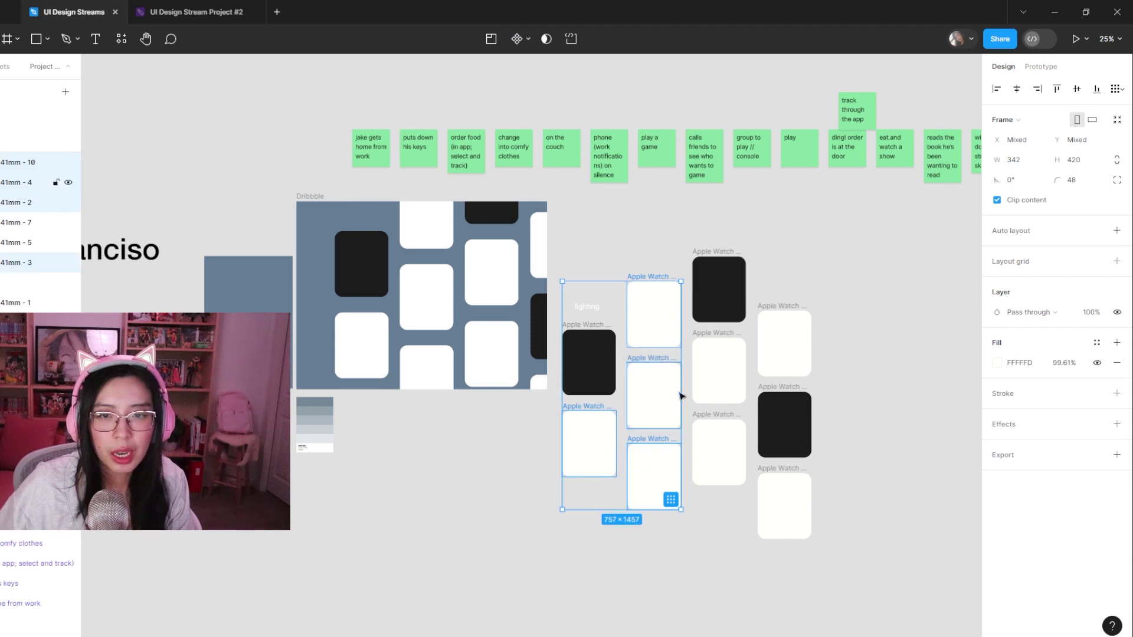
{"action": "left_click", "coordinate": [718, 372], "text": "shift"}
{"action": "left_click", "coordinate": [714, 451], "text": "shift"}
{"action": "left_click", "coordinate": [784, 343], "text": "shift"}
{"action": "left_click", "coordinate": [777, 525], "text": "shift"}
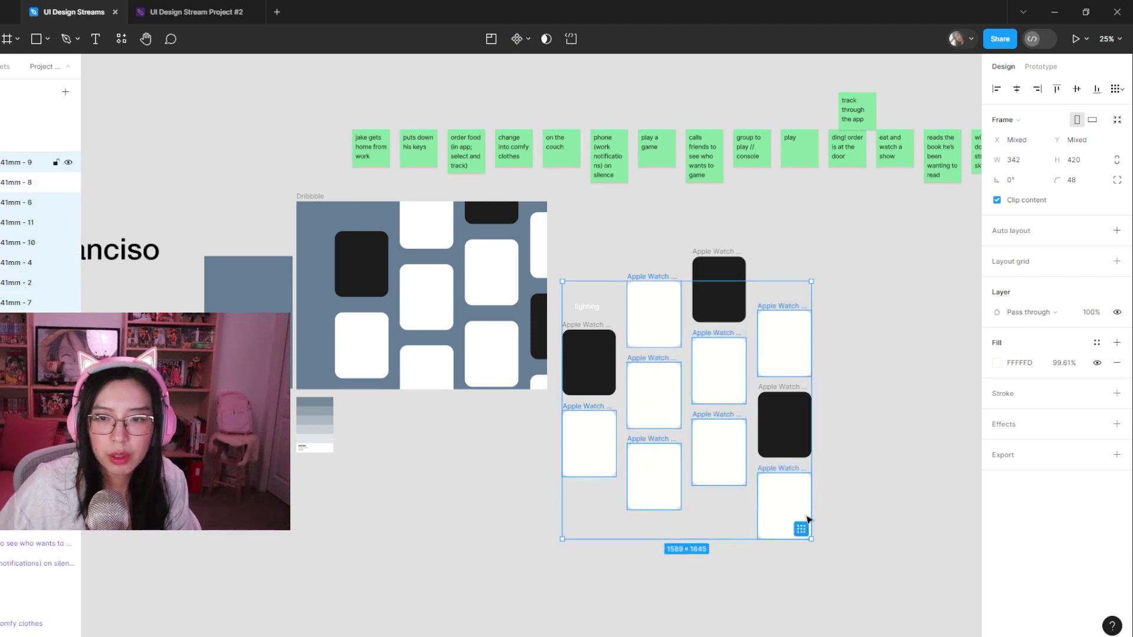
{"action": "left_click", "coordinate": [997, 364]}
{"action": "left_click", "coordinate": [850, 497]}
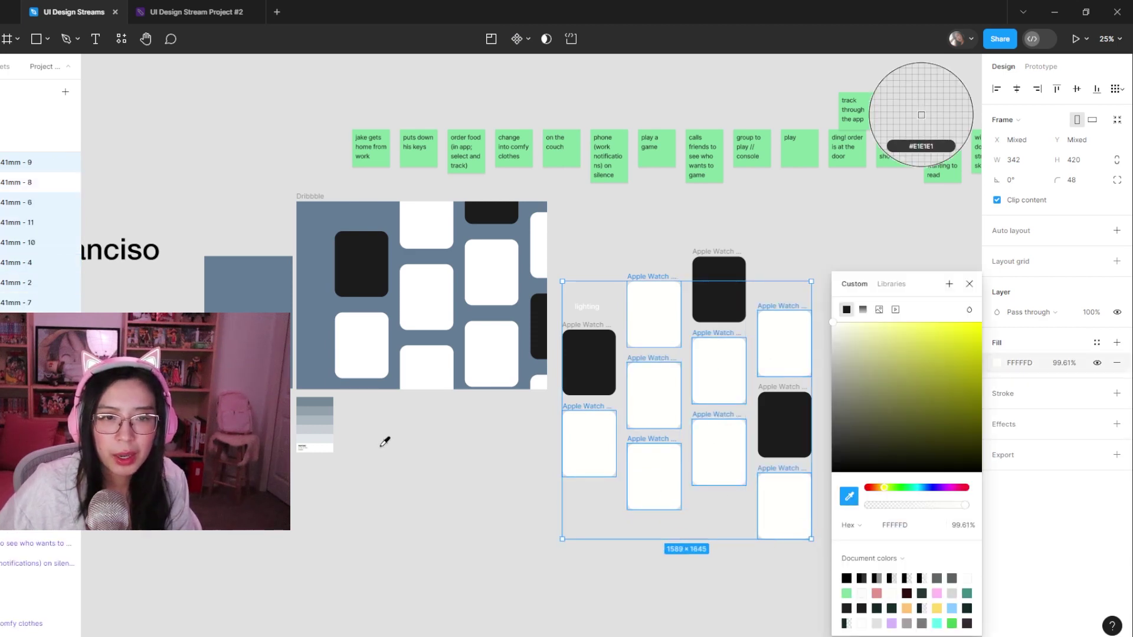
{"action": "left_click", "coordinate": [324, 435]}
{"action": "left_click_drag", "start_coordinate": [838, 334], "coordinate": [831, 331]}
{"action": "left_click", "coordinate": [818, 260]}
- Set the fill of the three dark Apple Watch frames beside the Dribbble frame to the blue-tinted black 101416
{"action": "scroll", "coordinate": [826, 455], "scroll_direction": "right", "scroll_amount": 2}
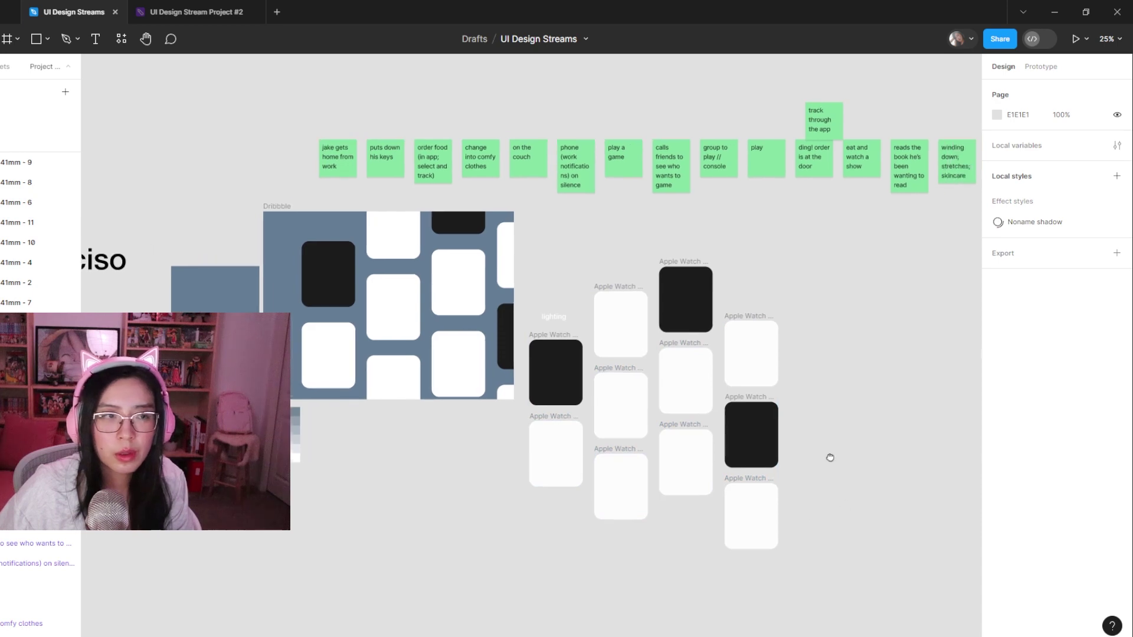
{"action": "scroll", "coordinate": [685, 418], "scroll_direction": "up", "scroll_amount": 3}
{"action": "scroll", "coordinate": [728, 543], "scroll_direction": "up", "scroll_amount": 2}
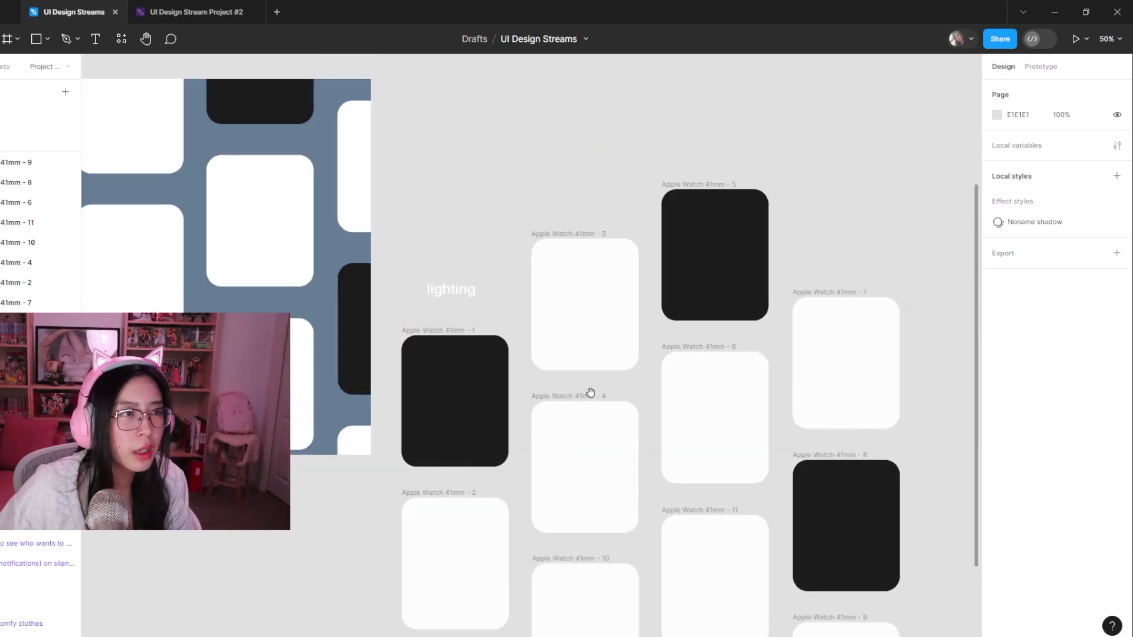
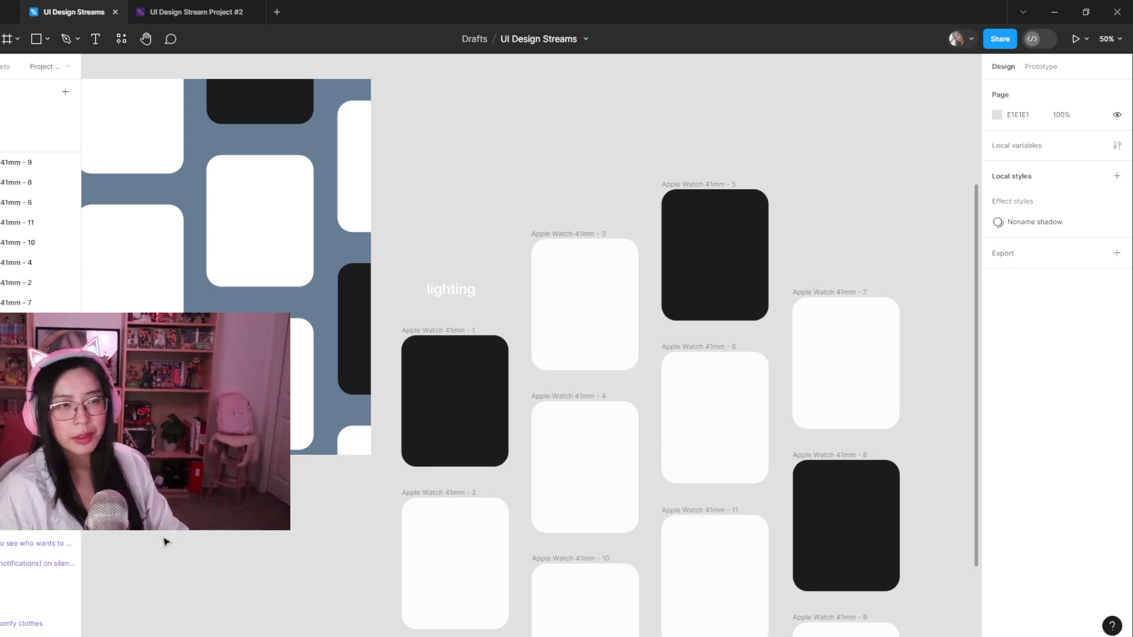
{"action": "key", "text": "minus"}
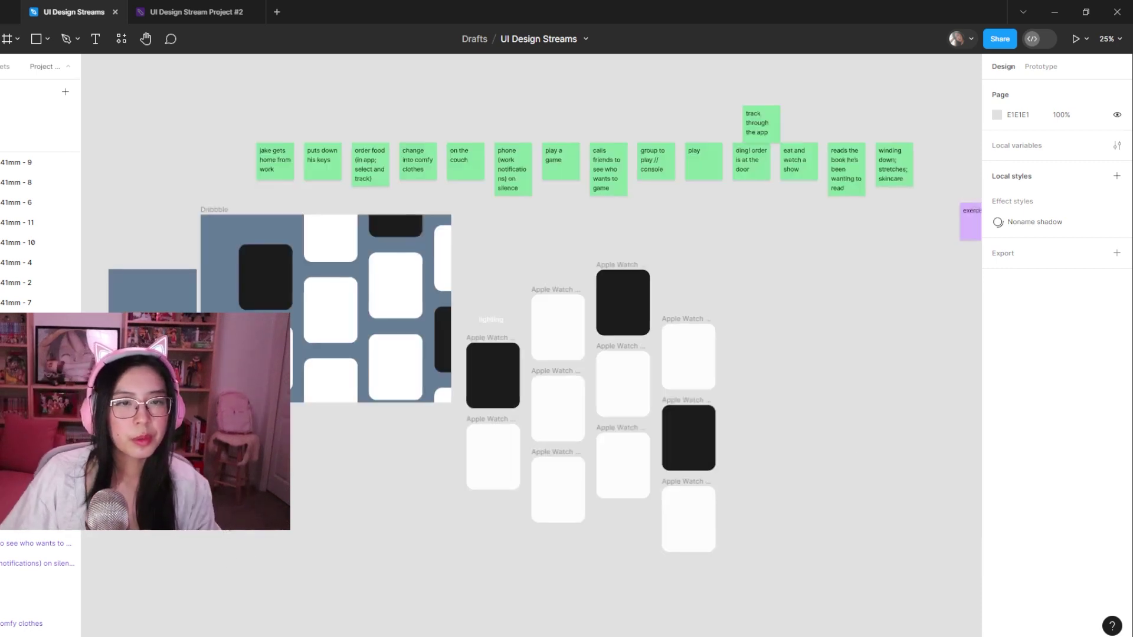
{"action": "scroll", "coordinate": [455, 400], "scroll_direction": "up", "scroll_amount": 1}
{"action": "left_click", "coordinate": [478, 360]}
{"action": "left_click", "coordinate": [599, 323], "text": "shift"}
{"action": "left_click", "coordinate": [655, 454], "text": "shift"}
{"action": "left_click", "coordinate": [997, 363]}
{"action": "left_click", "coordinate": [849, 497]}
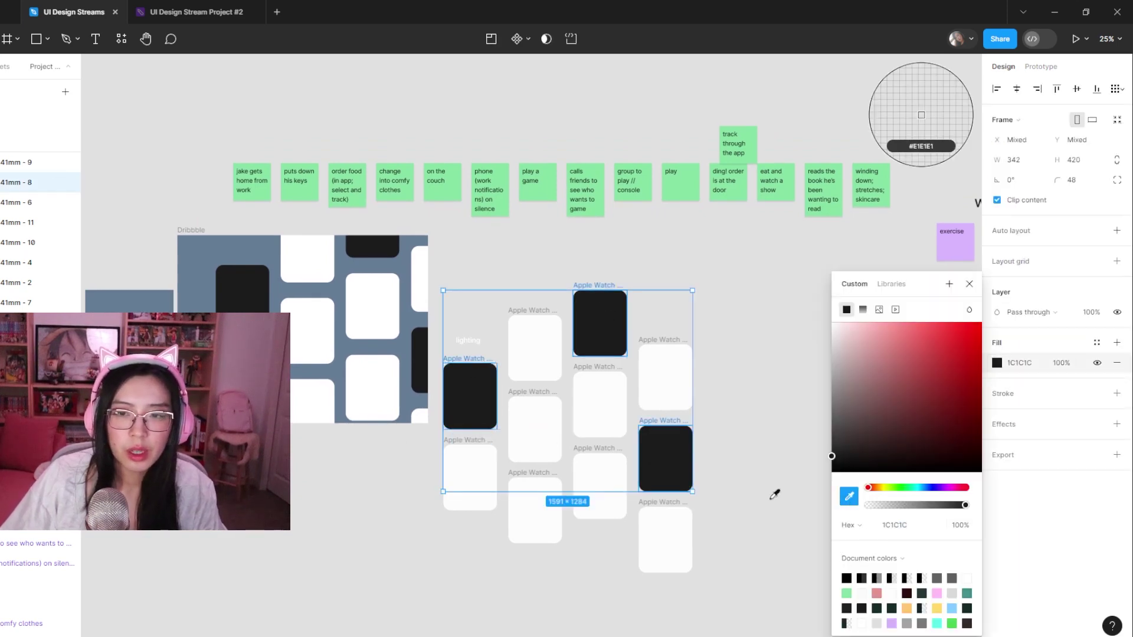
{"action": "left_click", "coordinate": [921, 114]}
{"action": "mouse_move", "coordinate": [877, 442]}
{"action": "left_mouse_down"}
{"action": "mouse_move", "coordinate": [885, 462]}
{"action": "mouse_move", "coordinate": [874, 464]}
{"action": "left_mouse_up"}
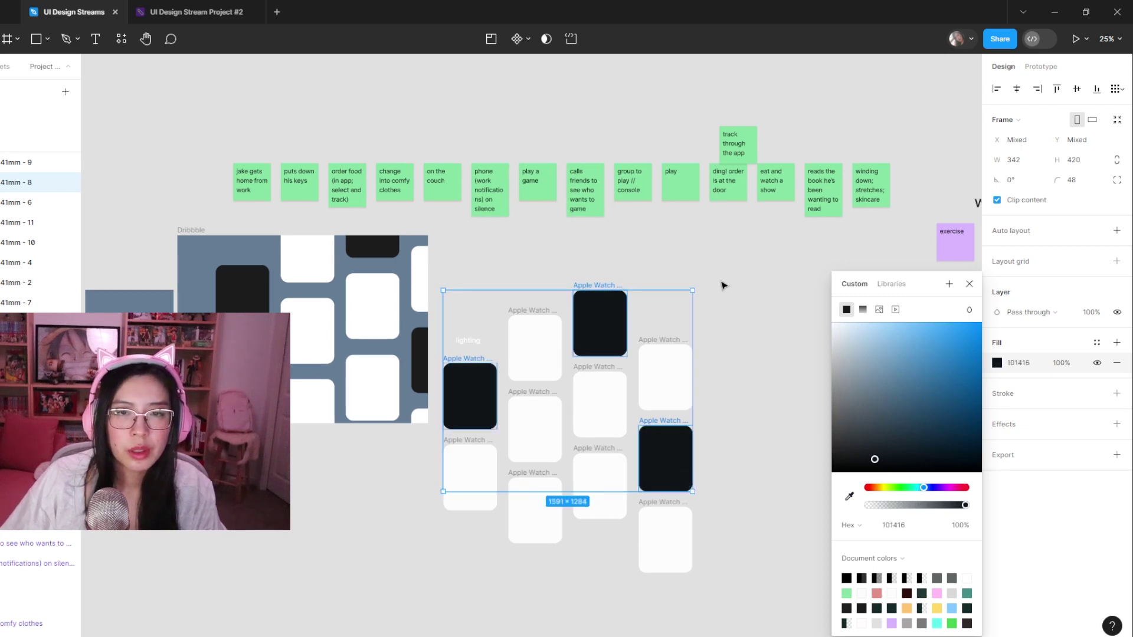
{"action": "left_click", "coordinate": [725, 269]}
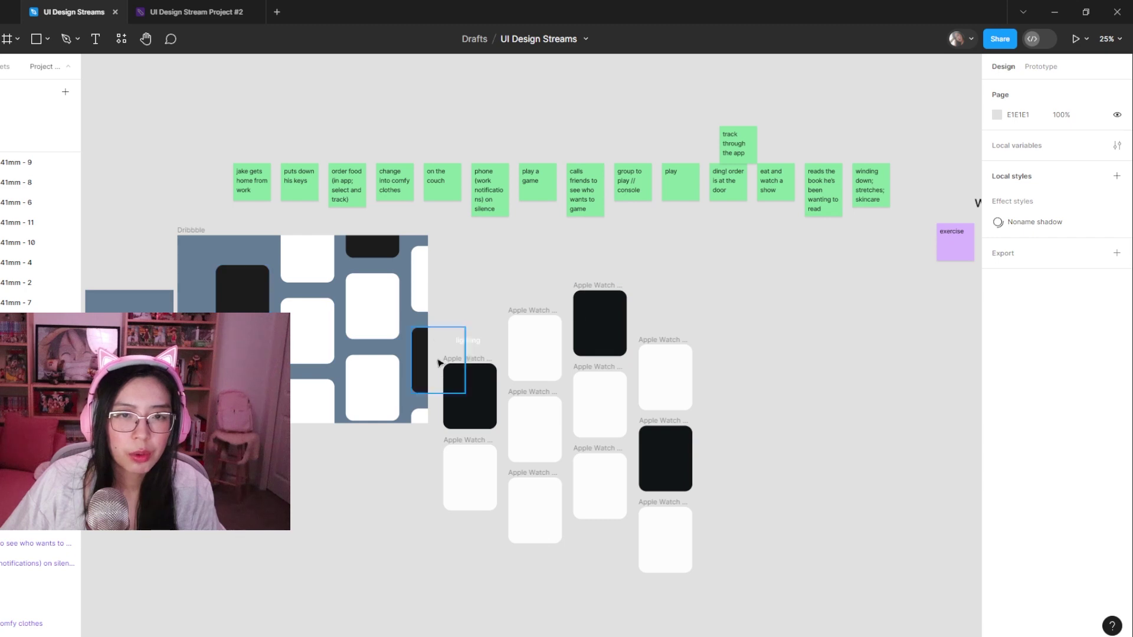
- Match the three dark watch frames inside the Dribbble frame to fill 101416 by sampling a recoloured dark frame
{"action": "left_click", "coordinate": [244, 294]}
{"action": "left_click", "coordinate": [389, 252], "text": "shift"}
{"action": "left_click", "coordinate": [463, 378], "text": "shift"}
{"action": "left_click", "coordinate": [996, 443]}
{"action": "left_click", "coordinate": [851, 498]}
{"action": "left_click", "coordinate": [616, 329]}
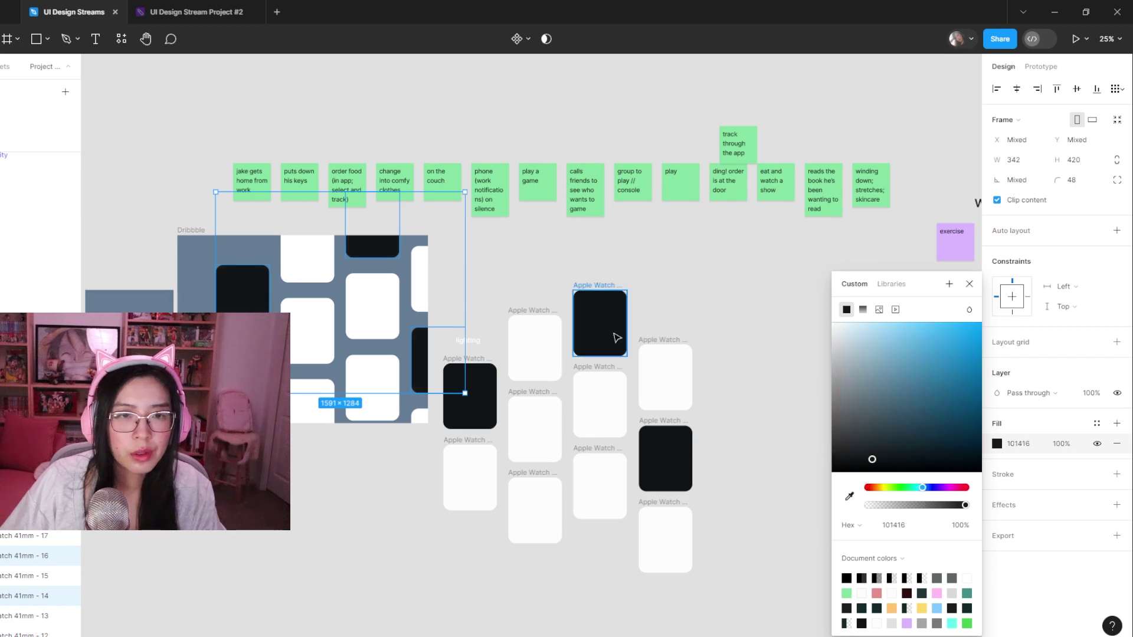
{"action": "left_click", "coordinate": [528, 283]}
- Recolour all the white watch frames inside the Dribbble frame with the near-white of the standalone light watch frames
{"action": "left_click", "coordinate": [298, 403]}
{"action": "left_click", "coordinate": [307, 258], "text": "shift"}
{"action": "left_click", "coordinate": [242, 283], "text": "shift"}
{"action": "left_click", "coordinate": [375, 387], "text": "shift"}
{"action": "left_click", "coordinate": [425, 293], "text": "shift"}
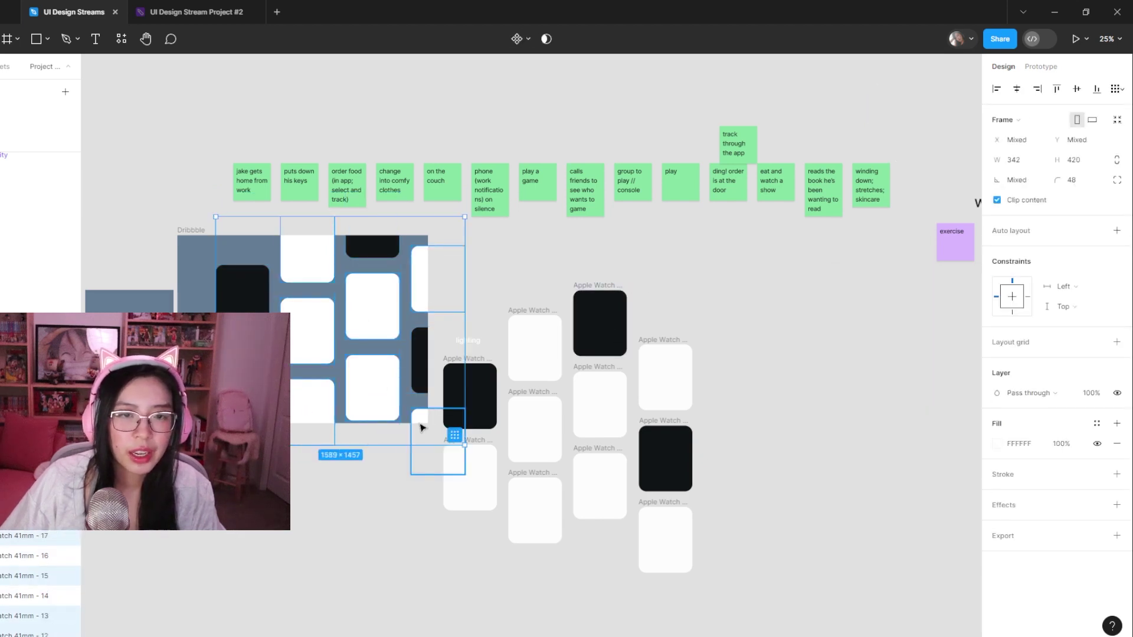
{"action": "left_click", "coordinate": [424, 420], "text": "shift"}
{"action": "left_click", "coordinate": [996, 443]}
{"action": "left_click", "coordinate": [851, 505]}
{"action": "key", "text": "Escape"}
{"action": "left_click", "coordinate": [721, 307]}
- Try the Noname shadow effect style on the full dark watch frame inside the Dribbble frame and remove it again
{"action": "scroll", "coordinate": [309, 526], "scroll_direction": "up", "scroll_amount": 5}
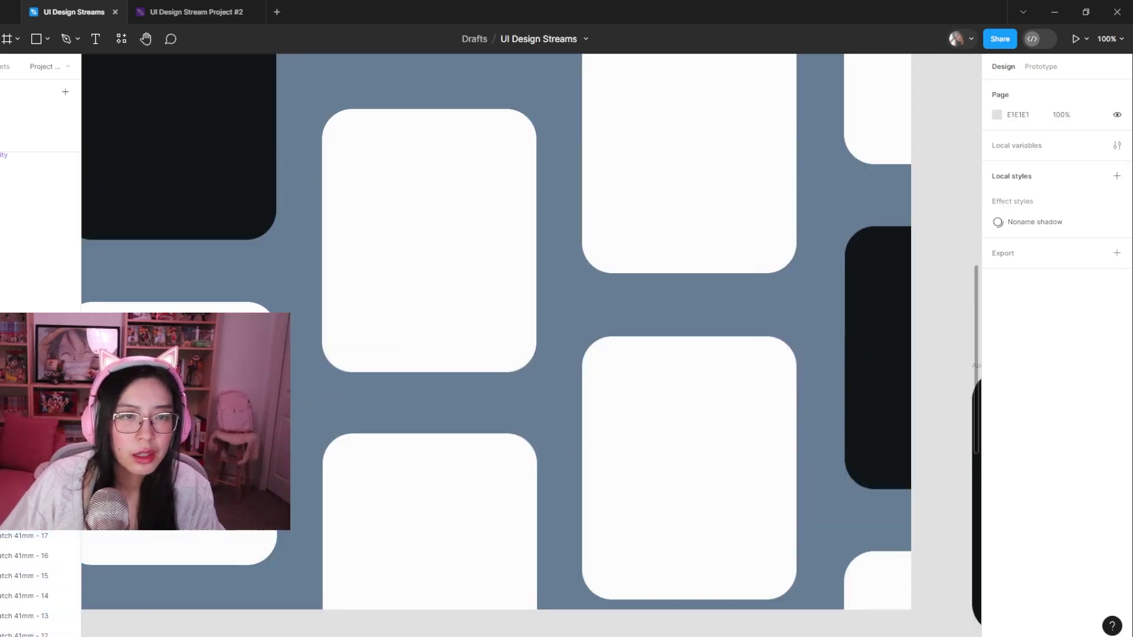
{"action": "scroll", "coordinate": [561, 407], "scroll_direction": "down", "scroll_amount": 5}
{"action": "scroll", "coordinate": [649, 401], "scroll_direction": "right", "scroll_amount": 2}
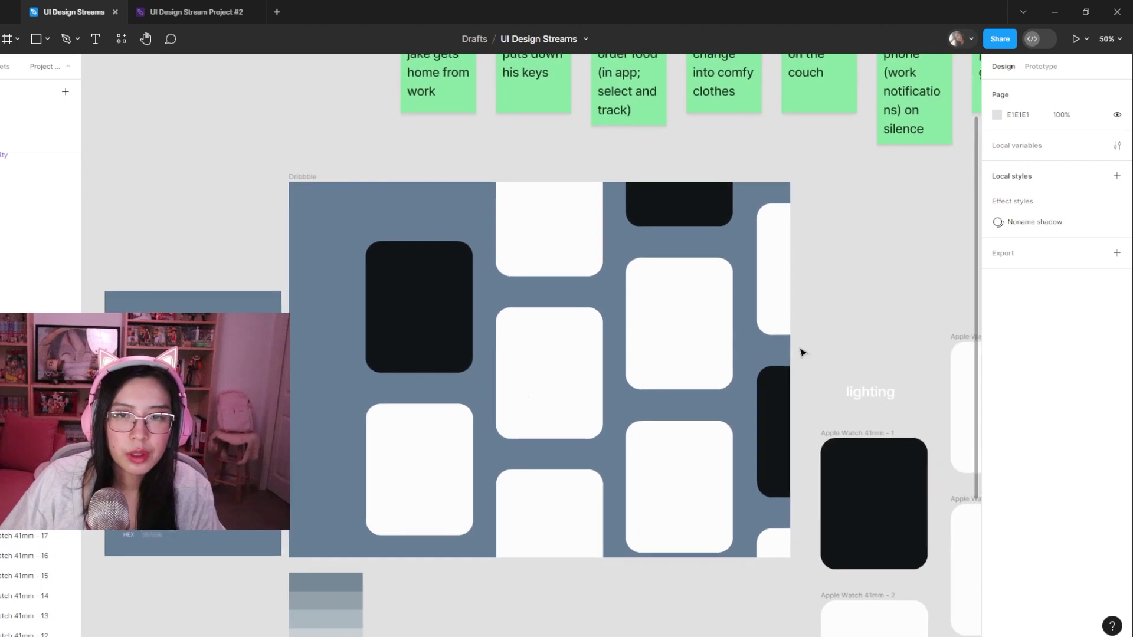
{"action": "left_click", "coordinate": [438, 298]}
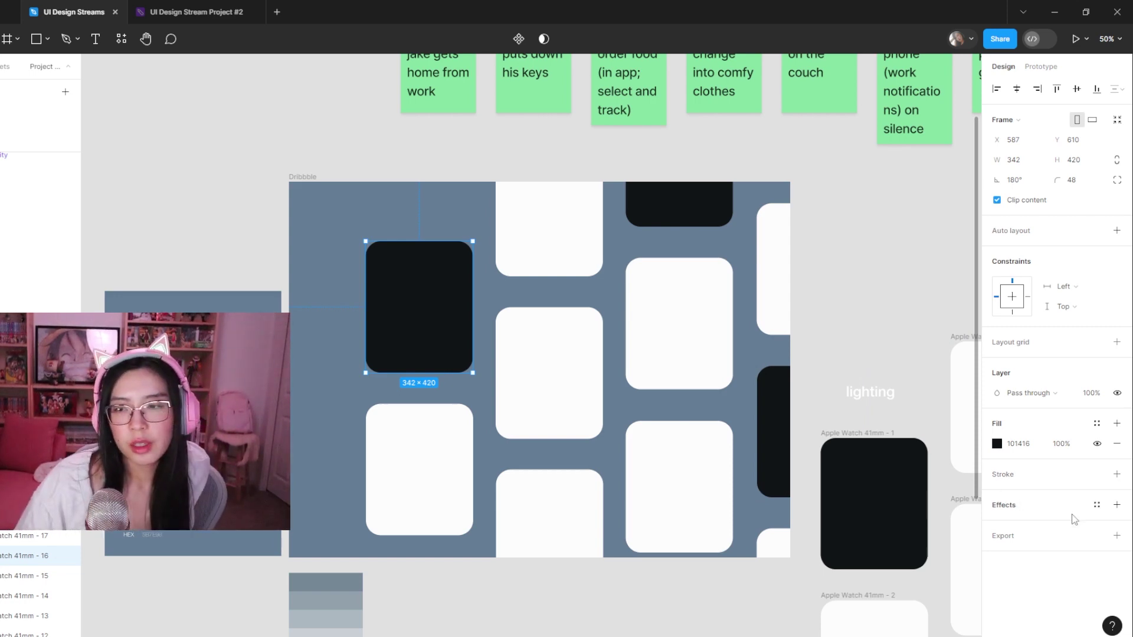
{"action": "left_click", "coordinate": [1096, 505]}
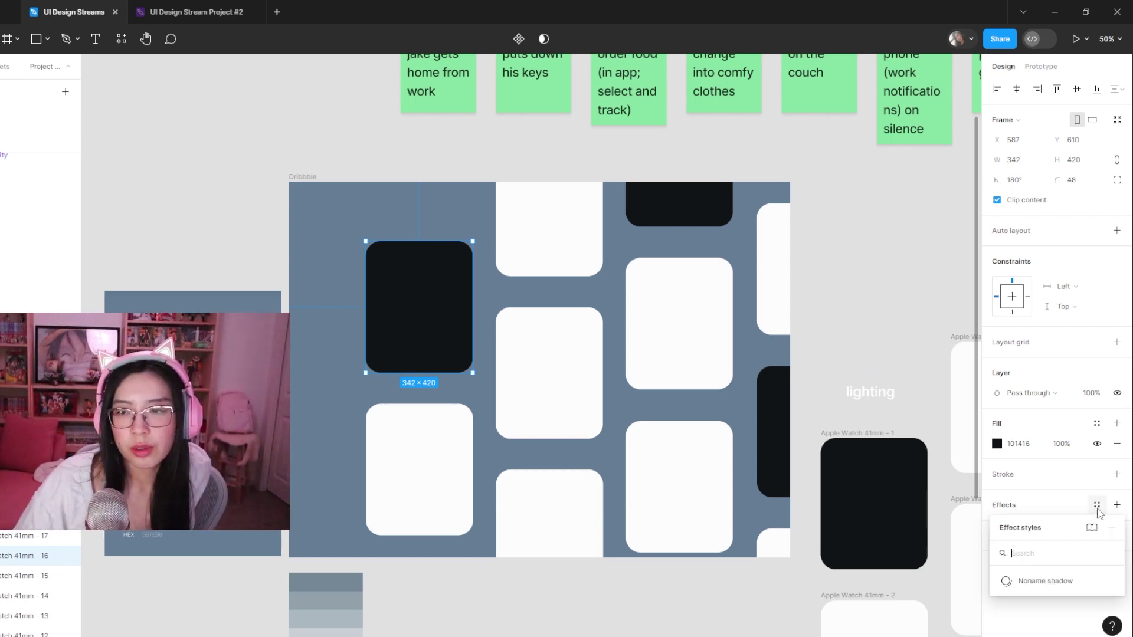
{"action": "left_click", "coordinate": [1046, 581]}
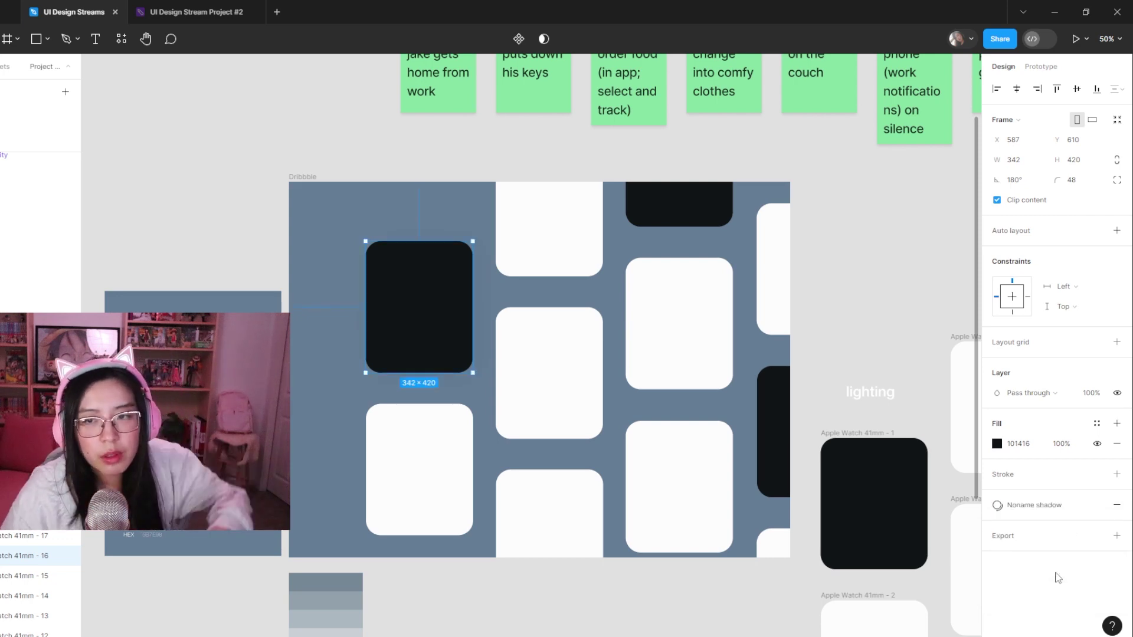
{"action": "left_click", "coordinate": [1116, 505]}
{"action": "left_click", "coordinate": [912, 273]}
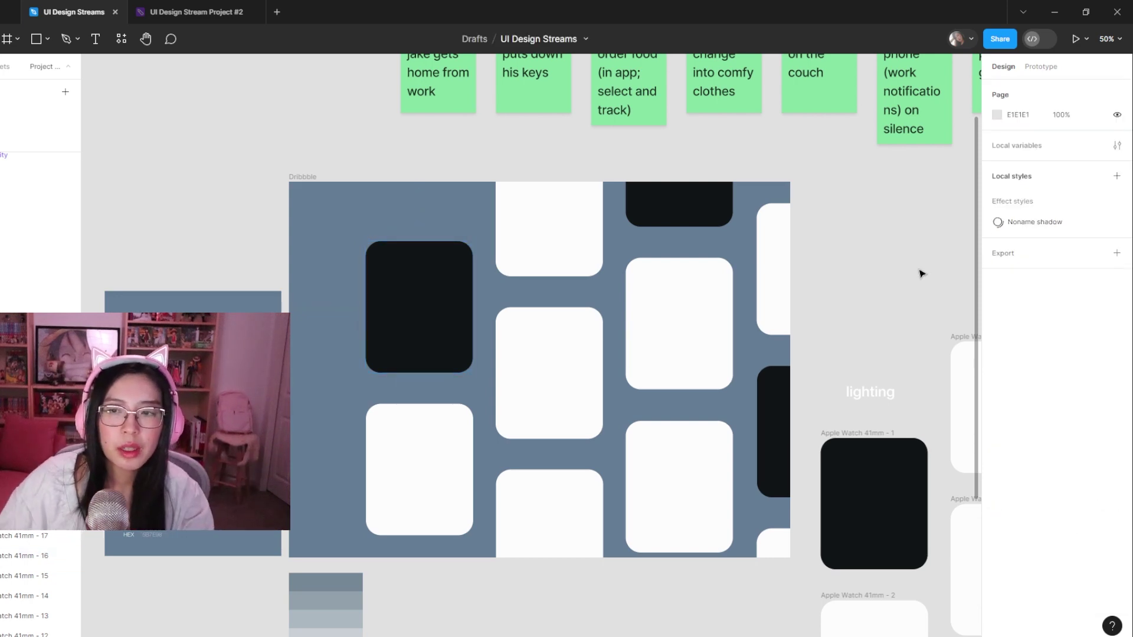
- Review the Dribbble watch layout against the green sticky-note story, starting with the note about getting home from work
{"action": "scroll", "coordinate": [902, 296], "scroll_direction": "right", "scroll_amount": 5}
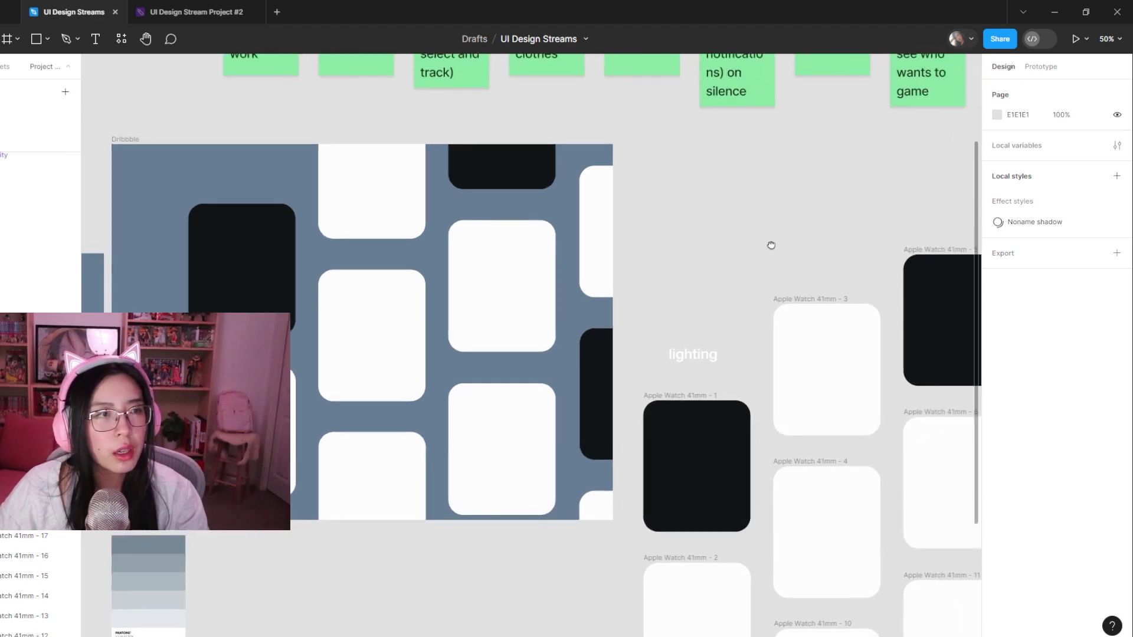
{"action": "scroll", "coordinate": [705, 322], "scroll_direction": "left", "scroll_amount": 5}
{"action": "scroll", "coordinate": [705, 322], "scroll_direction": "up", "scroll_amount": 2}
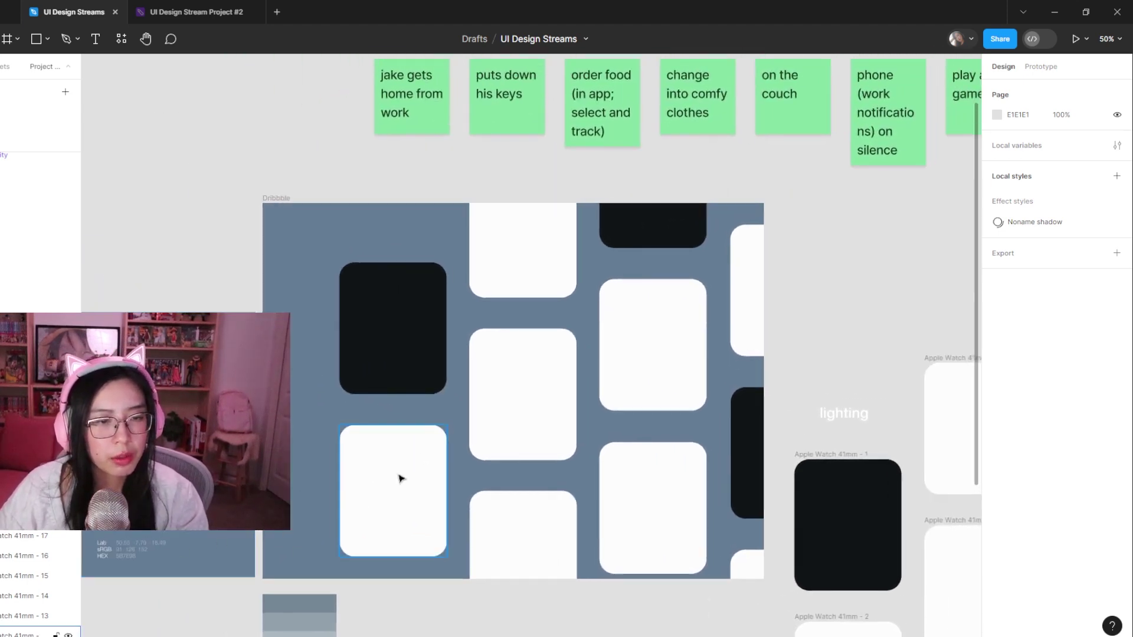
{"action": "scroll", "coordinate": [453, 448], "scroll_direction": "right", "scroll_amount": 1}
{"action": "scroll", "coordinate": [493, 448], "scroll_direction": "down", "scroll_amount": 1}
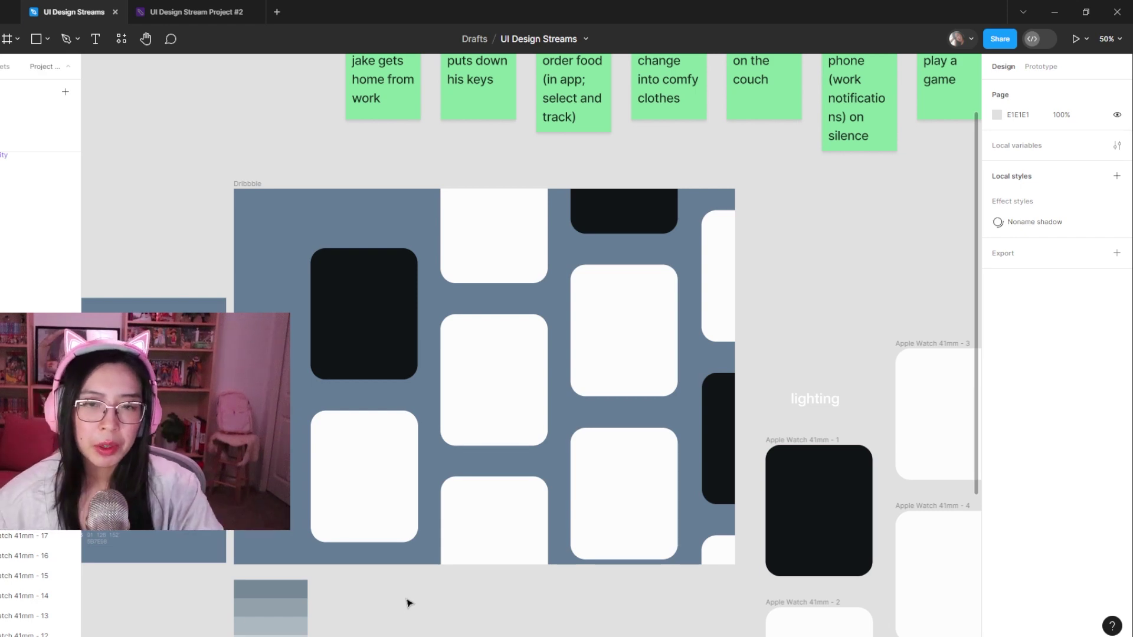
{"action": "scroll", "coordinate": [721, 423], "scroll_direction": "up", "scroll_amount": 3}
{"action": "scroll", "coordinate": [739, 371], "scroll_direction": "right", "scroll_amount": 5}
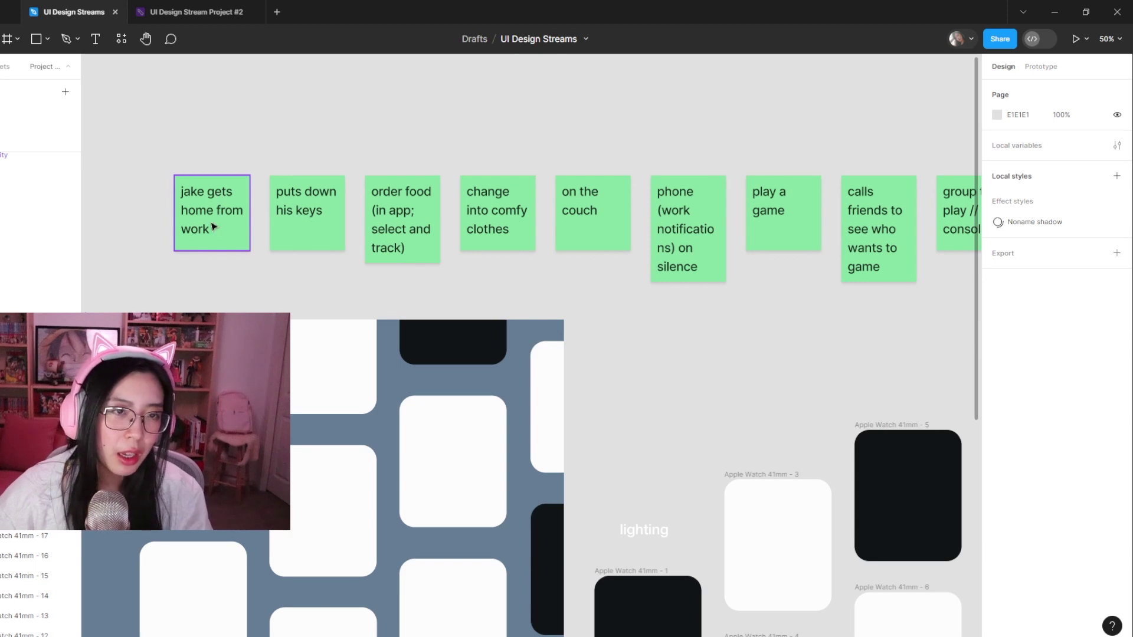
{"action": "double_click", "coordinate": [217, 198]}
{"action": "key", "text": "Escape"}
{"action": "key", "text": "Escape"}
{"action": "double_click", "coordinate": [199, 202]}
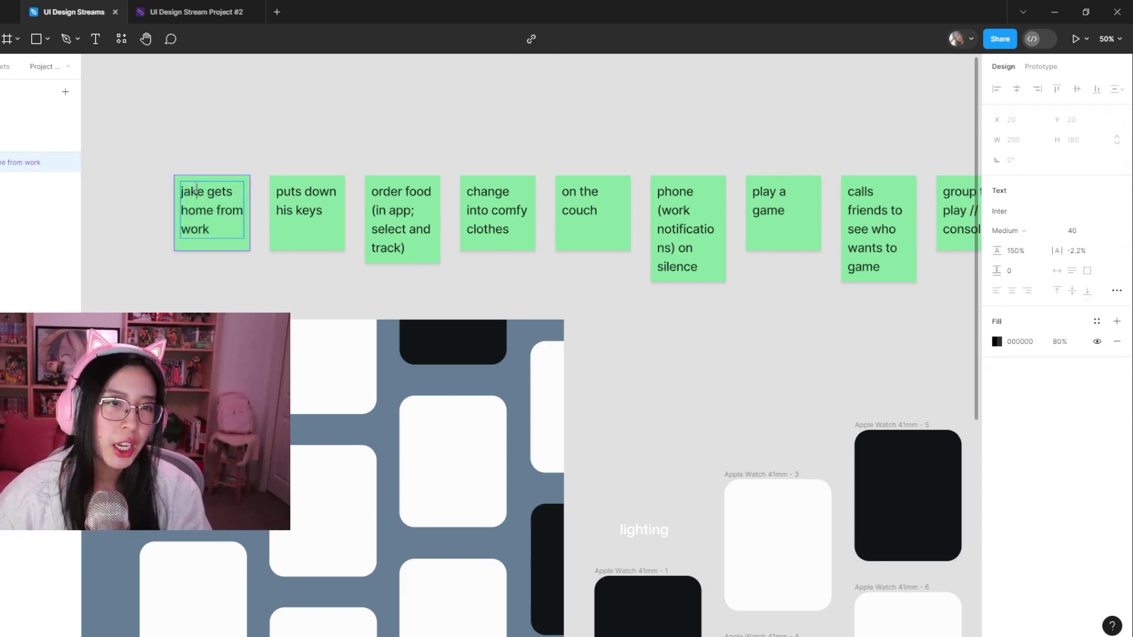
{"action": "key", "text": "Escape"}
{"action": "key", "text": "Escape"}
{"action": "scroll", "coordinate": [374, 418], "scroll_direction": "down", "scroll_amount": 2}
{"action": "scroll", "coordinate": [374, 419], "scroll_direction": "left", "scroll_amount": 3}
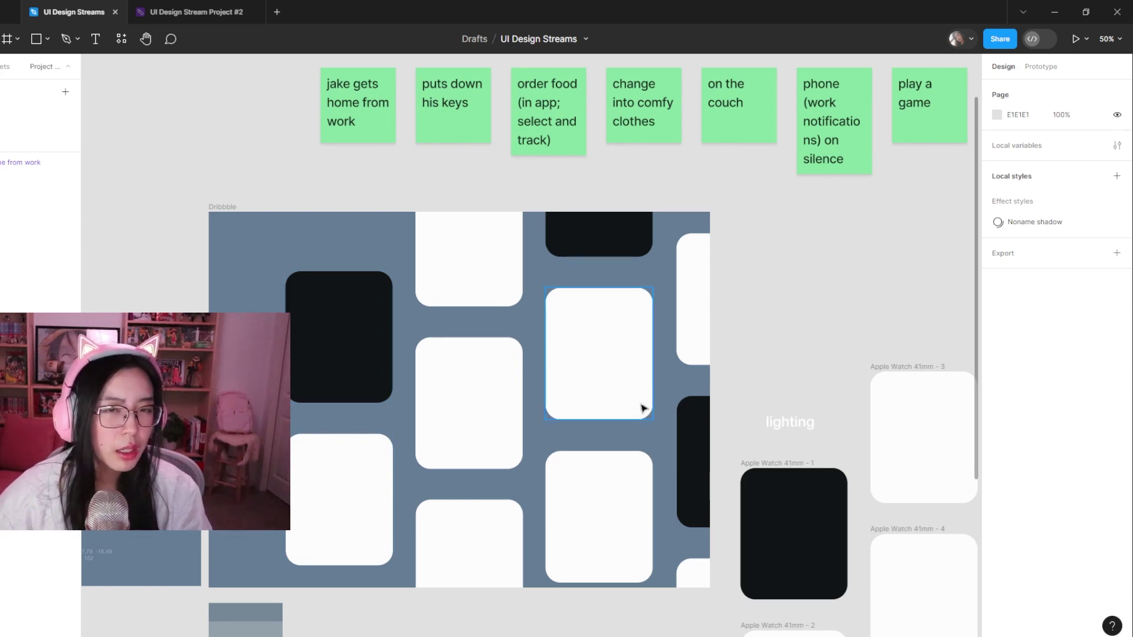
{"action": "scroll", "coordinate": [645, 399], "scroll_direction": "down", "scroll_amount": 2}
{"action": "scroll", "coordinate": [645, 400], "scroll_direction": "right", "scroll_amount": 1}
{"action": "key", "text": "ctrl+minus"}
{"action": "scroll", "coordinate": [712, 296], "scroll_direction": "right", "scroll_amount": 5}
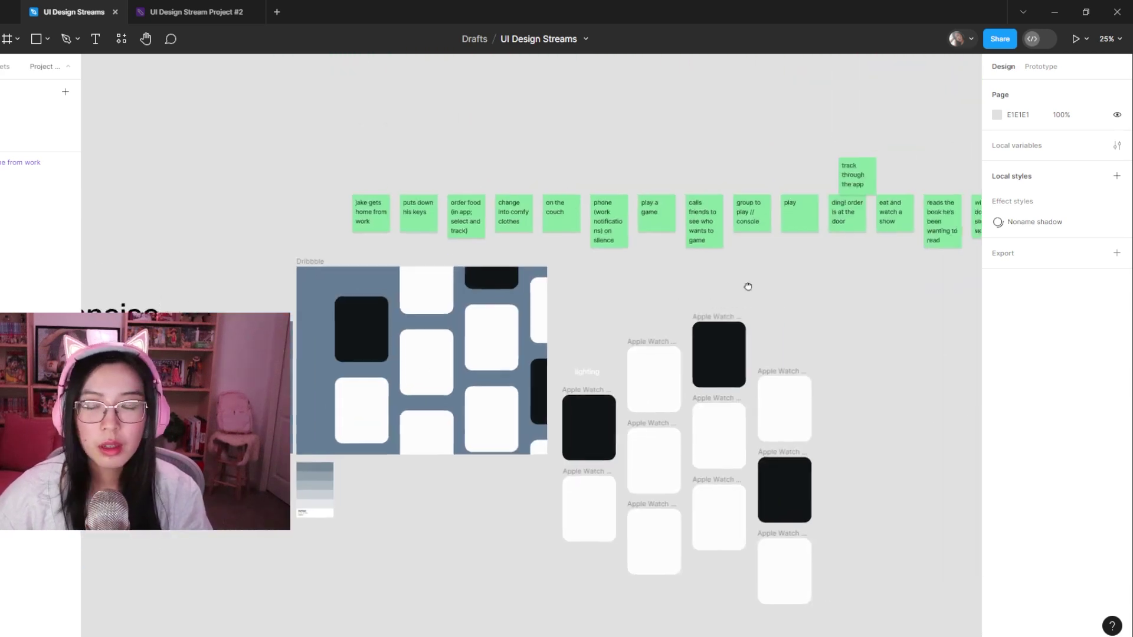
{"action": "scroll", "coordinate": [661, 292], "scroll_direction": "left", "scroll_amount": 4}
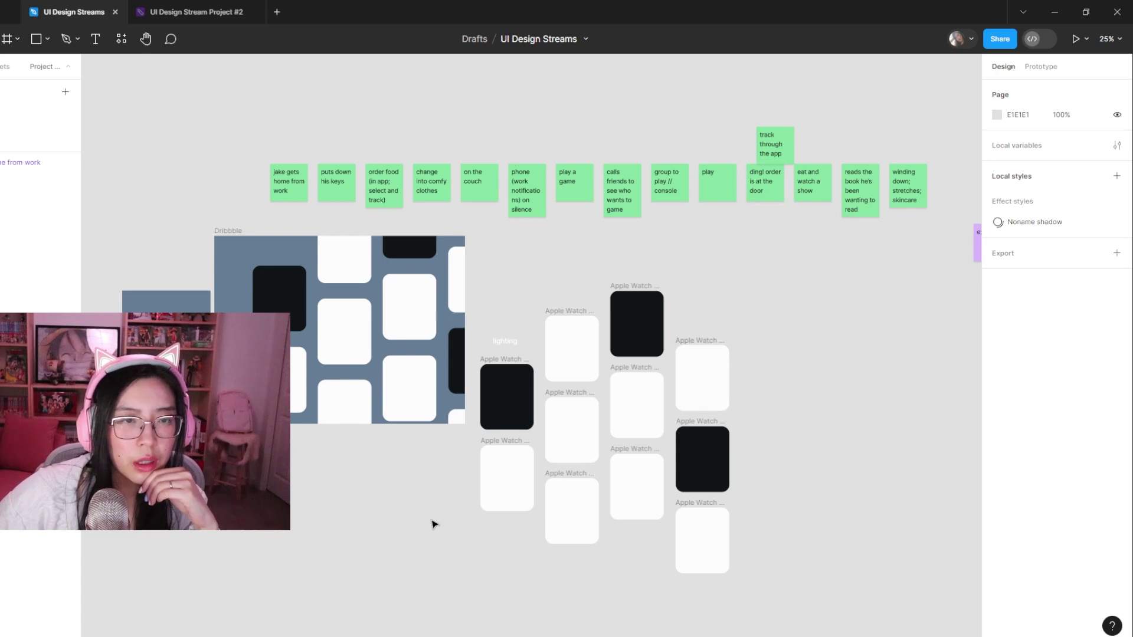
{"action": "left_click", "coordinate": [204, 301]}
{"action": "left_click", "coordinate": [395, 484]}
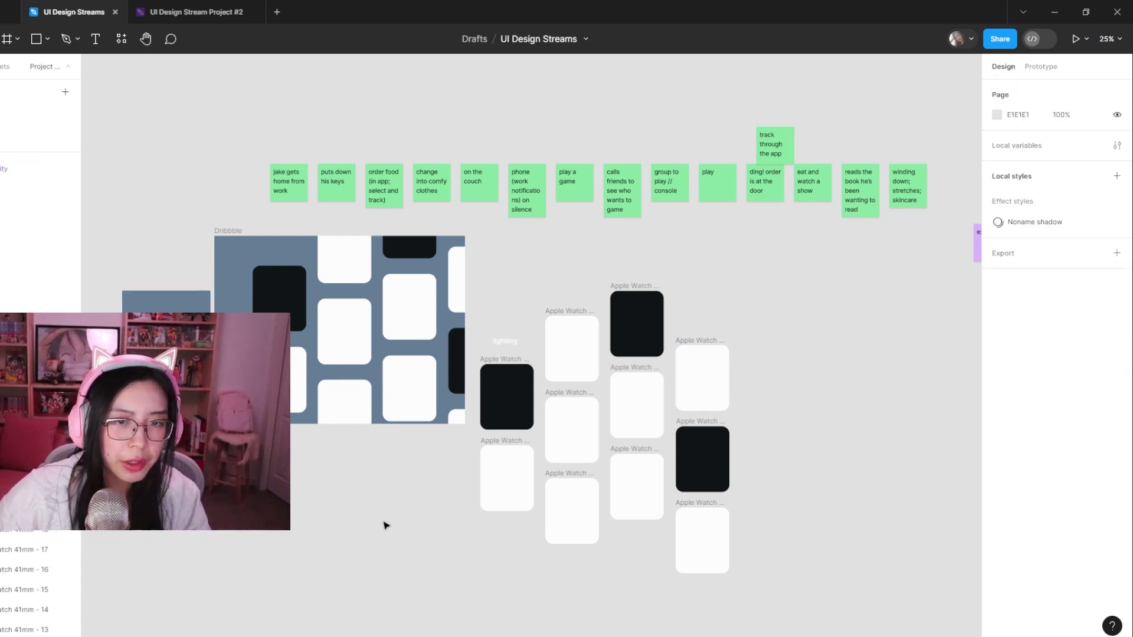
{"action": "scroll", "coordinate": [409, 531], "scroll_direction": "left", "scroll_amount": 3}
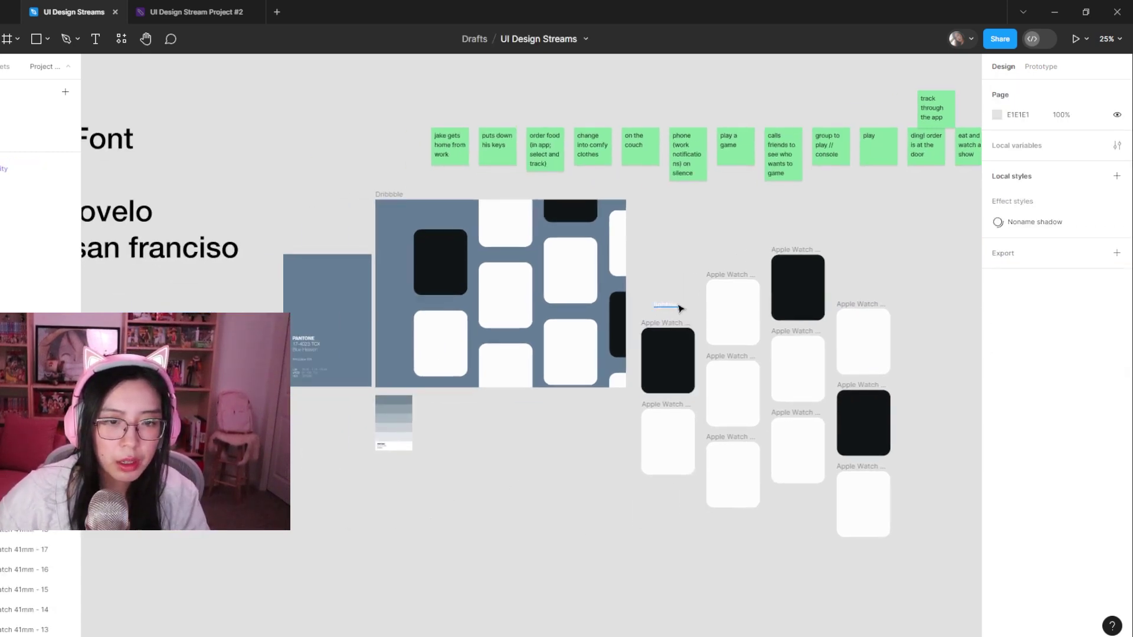
- Move the white "lighting" text onto the empty canvas below the Dribbble frame, beside the Pantone swatch palette
{"action": "left_click_drag", "start_coordinate": [680, 308], "coordinate": [469, 421]}
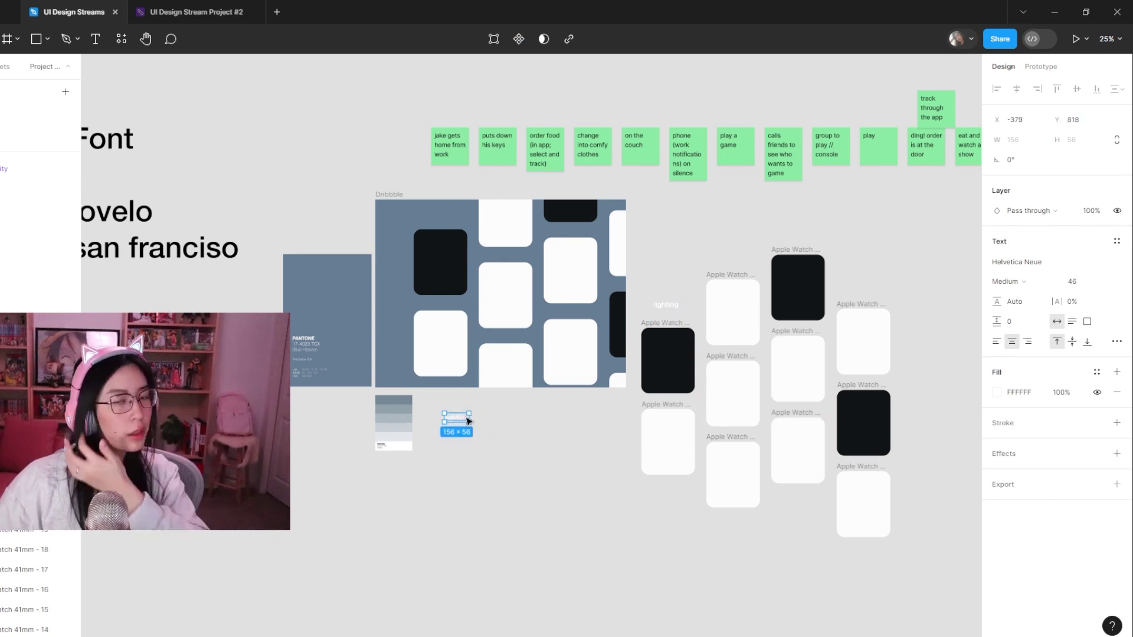
{"action": "key", "text": "minus"}
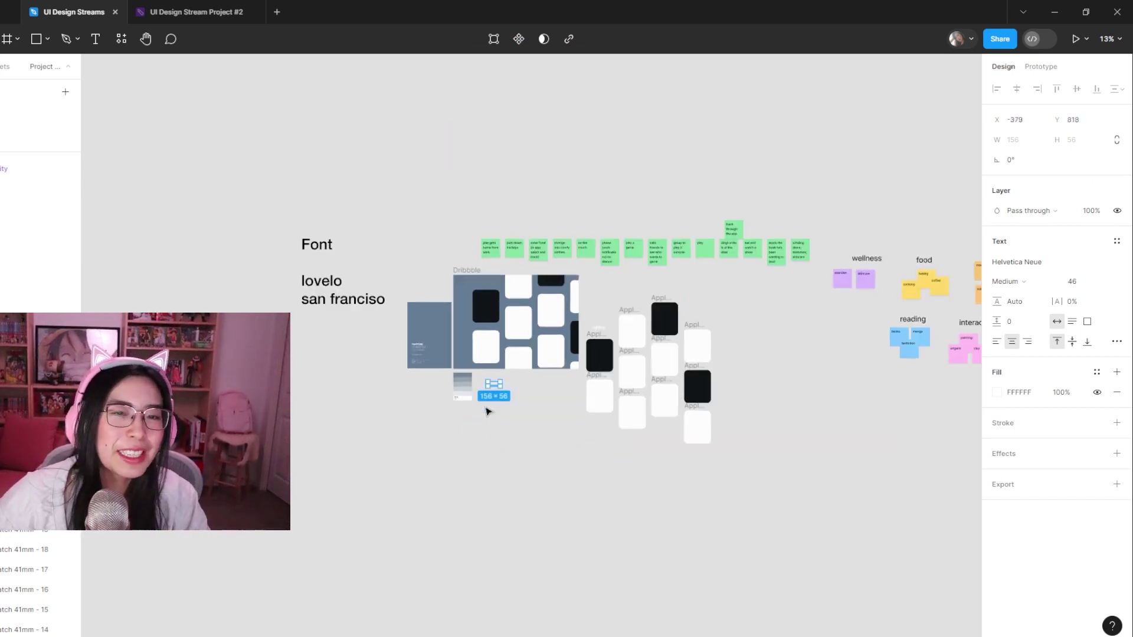
{"action": "key", "text": "plus"}
{"action": "key", "text": "Escape"}
{"action": "key", "text": "shift+0"}
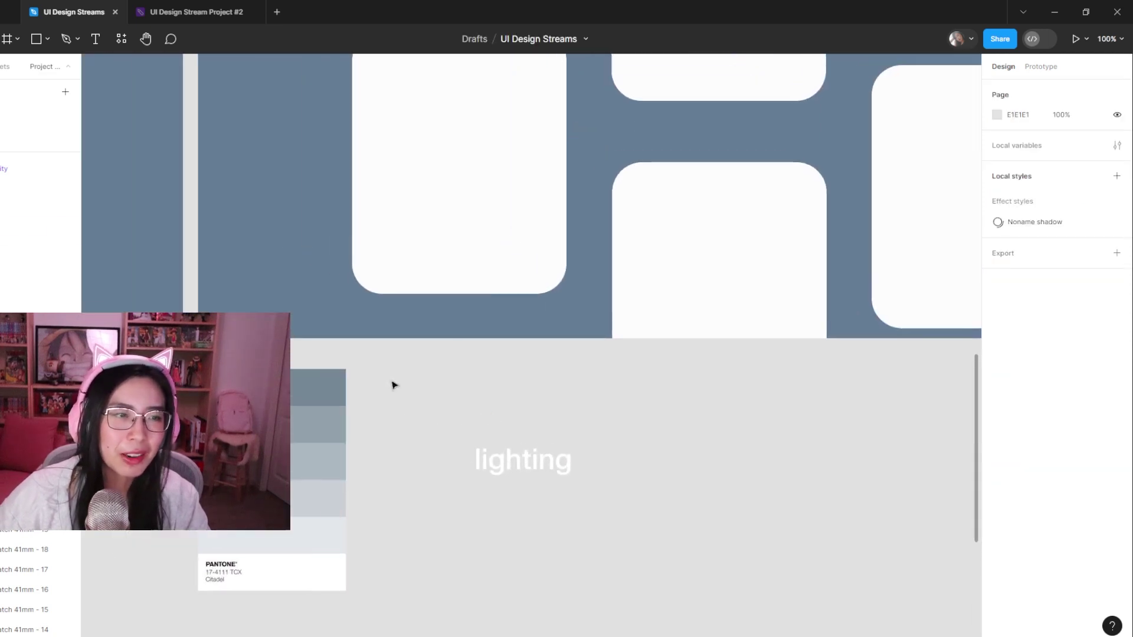
{"action": "scroll", "coordinate": [23, 590], "scroll_direction": "down", "scroll_amount": 1}
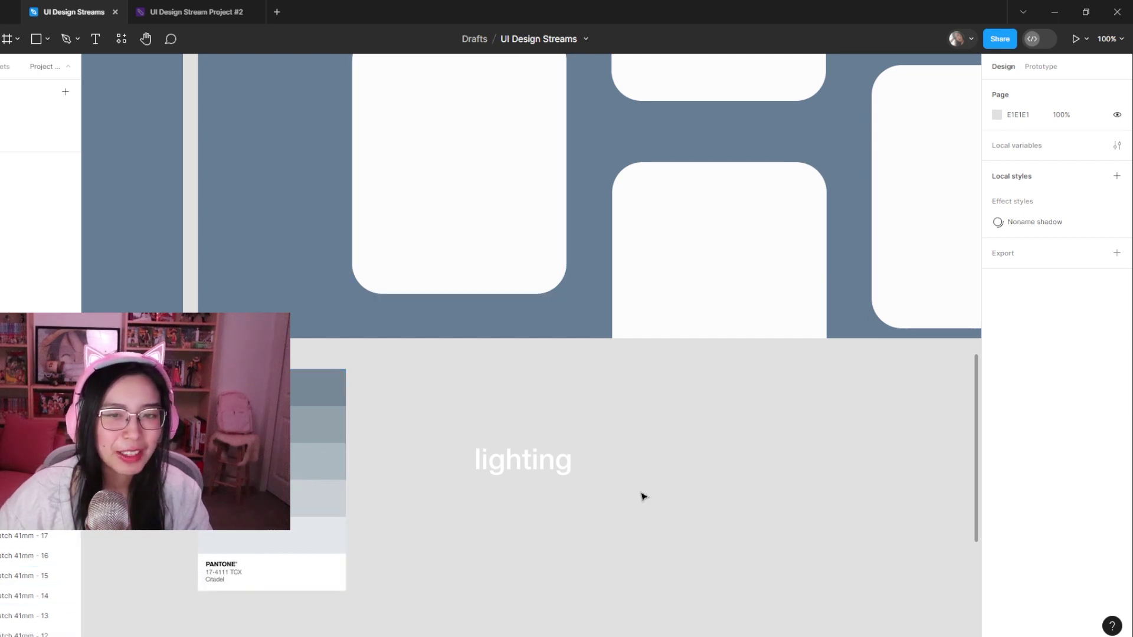
- Add auto layout to the "lighting" text and fill its frame with 758896 sampled from the darkest Pantone palette swatch
{"action": "left_click", "coordinate": [523, 461]}
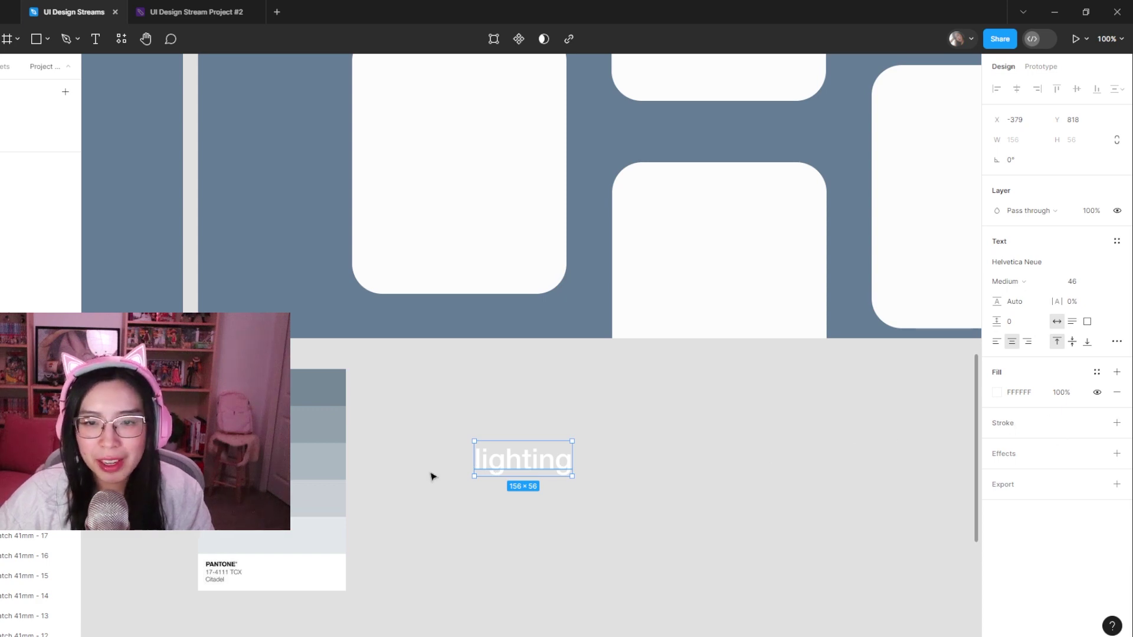
{"action": "right_click", "coordinate": [547, 464]}
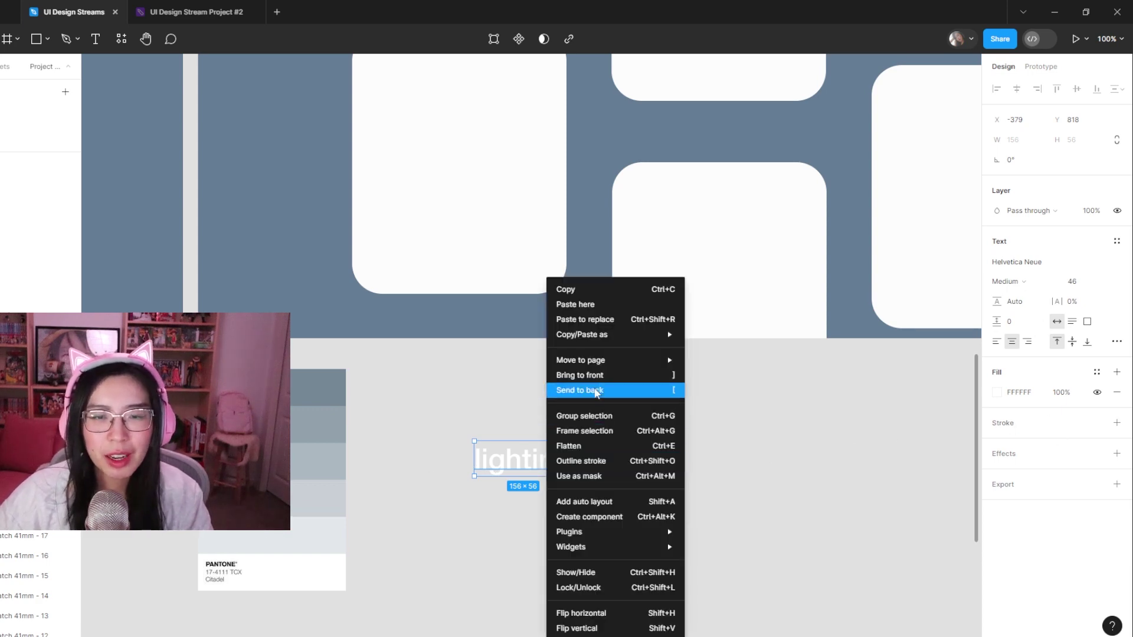
{"action": "left_click", "coordinate": [626, 503]}
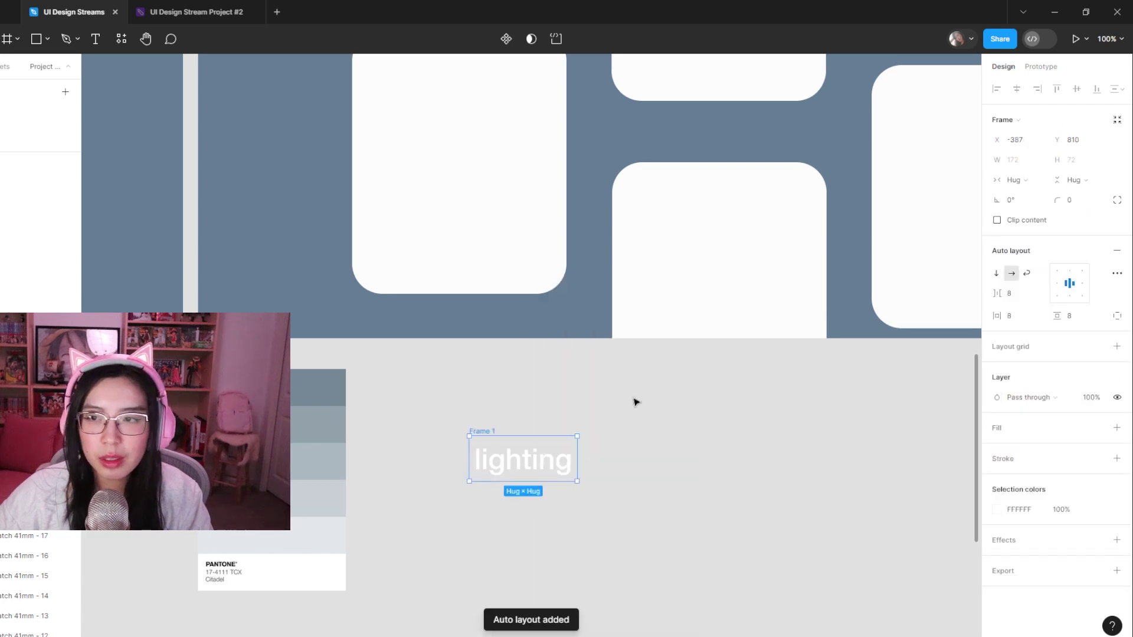
{"action": "left_click", "coordinate": [1117, 427]}
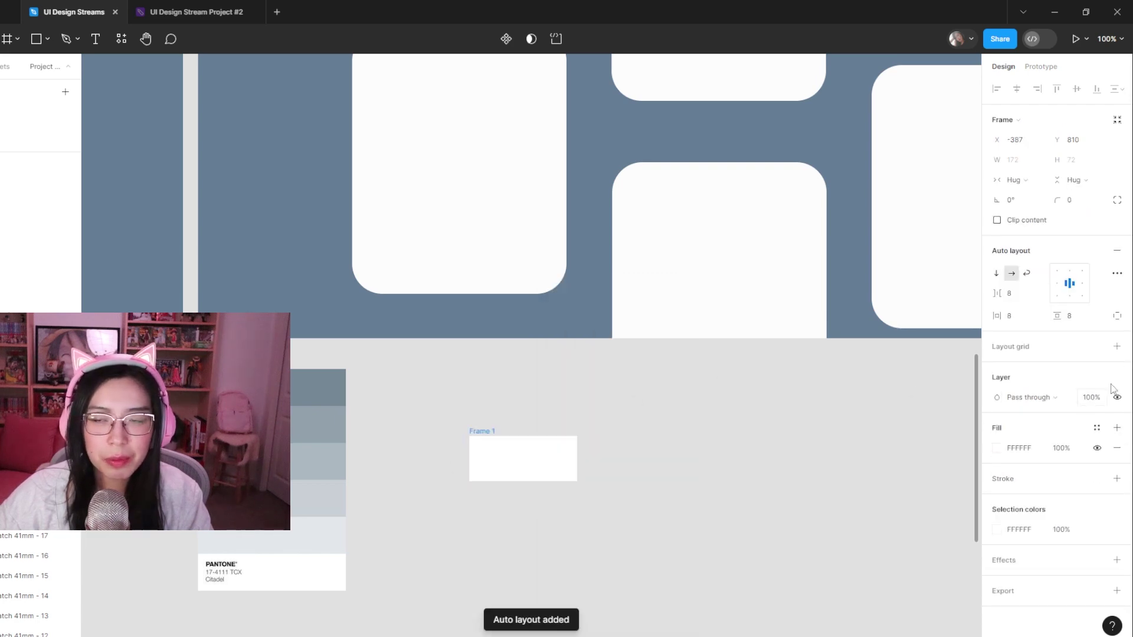
{"action": "left_click", "coordinate": [996, 448]}
{"action": "left_click", "coordinate": [848, 496]}
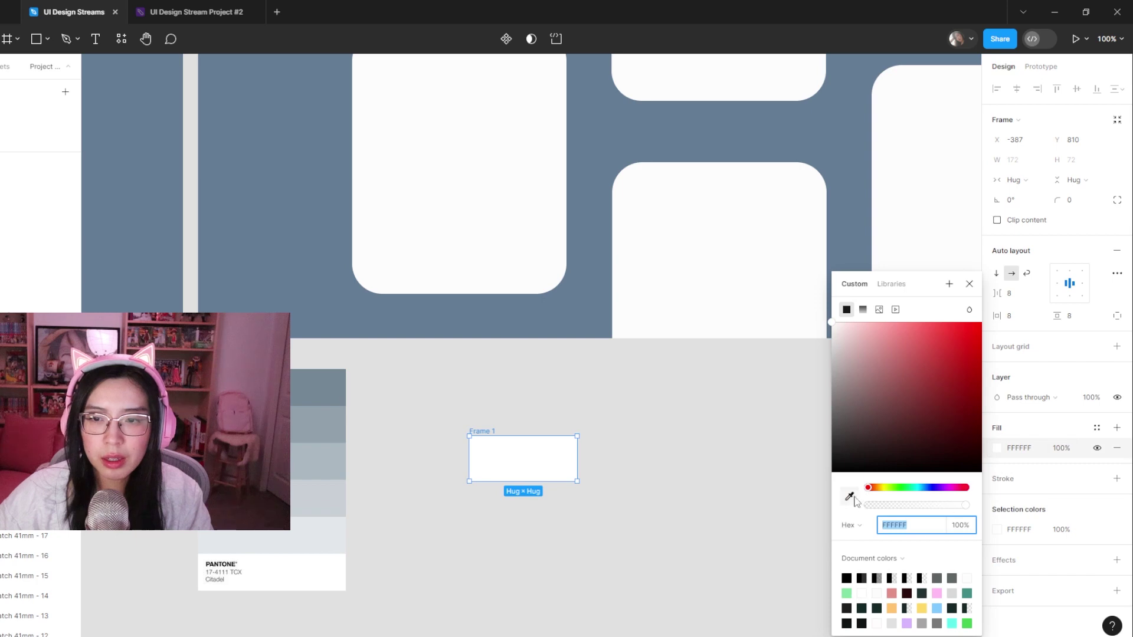
{"action": "left_click", "coordinate": [921, 115]}
{"action": "left_click", "coordinate": [640, 389]}
{"action": "left_click", "coordinate": [531, 445]}
- Set the "lighting" button's horizontal padding to 24 and its corner radius to 8
{"action": "left_click", "coordinate": [1037, 313]}
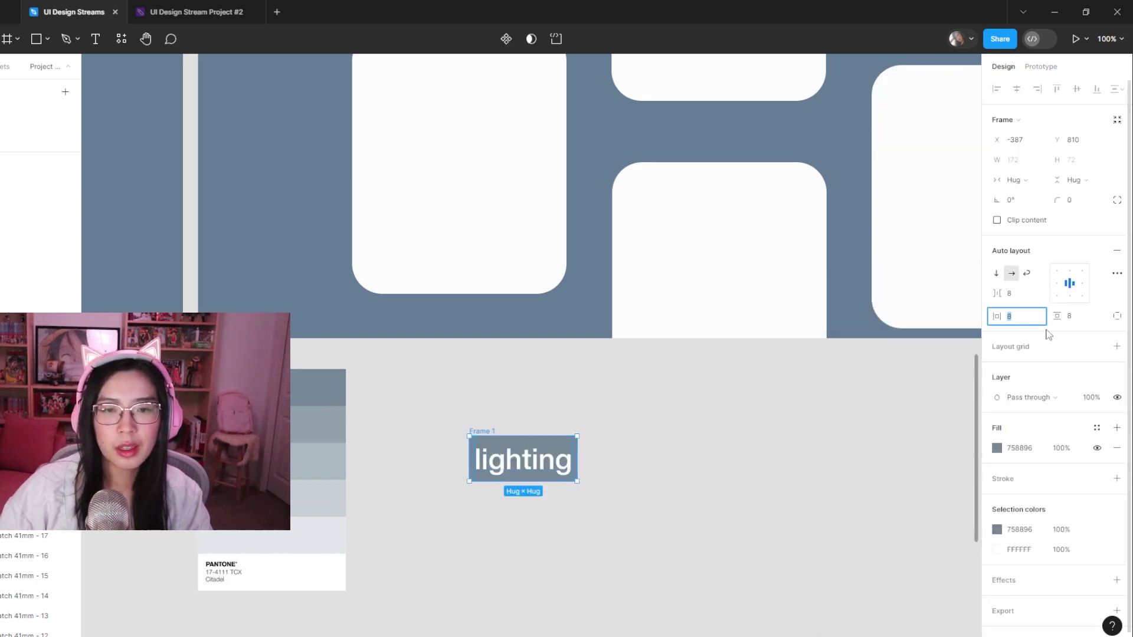
{"action": "type", "text": "16"}
{"action": "key", "text": "Return"}
{"action": "type", "text": "24"}
{"action": "key", "text": "Return"}
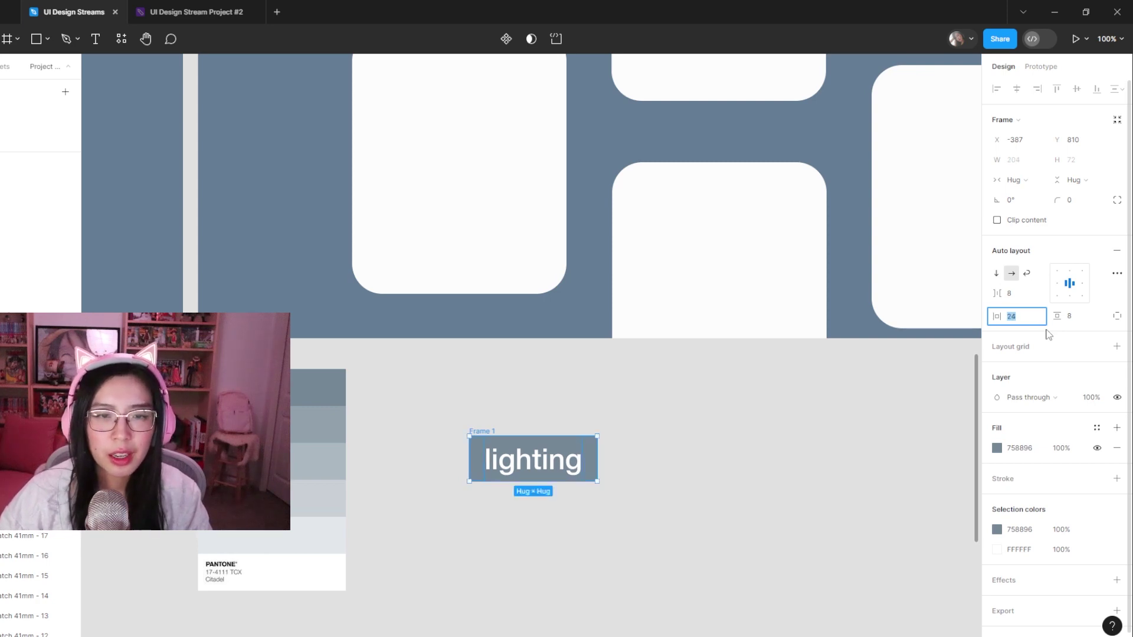
{"action": "left_click", "coordinate": [1084, 201]}
{"action": "type", "text": "8"}
{"action": "key", "text": "Return"}
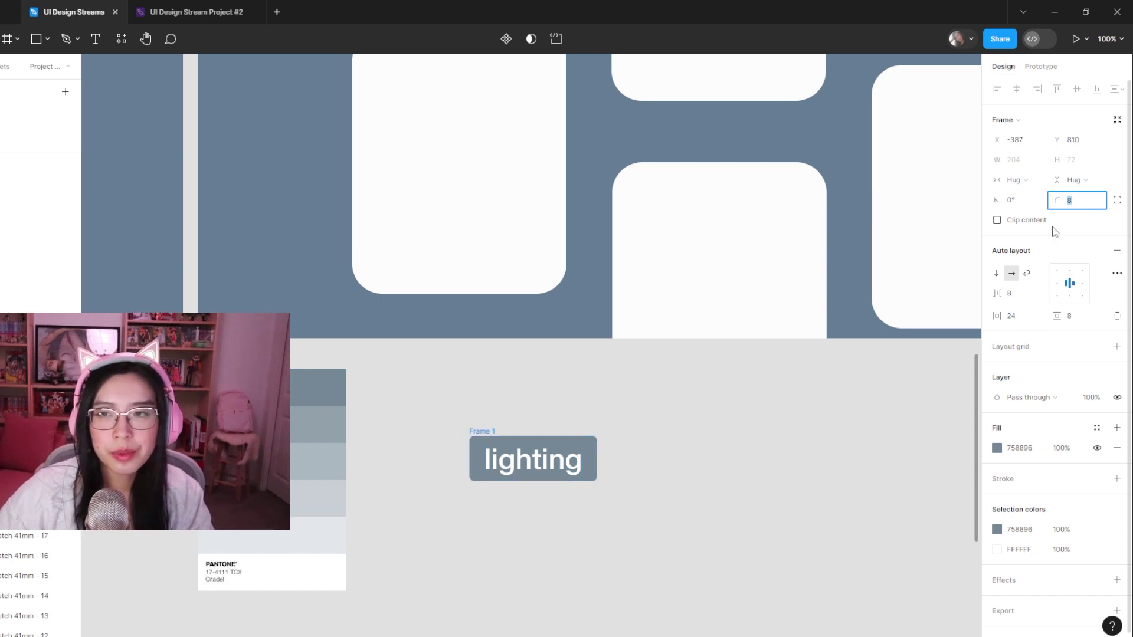
- Place the "lighting" button inside the full dark watch frame of the Dribbble layout, centred near its lower edge at X 69, Y 308
{"action": "left_click", "coordinate": [551, 473]}
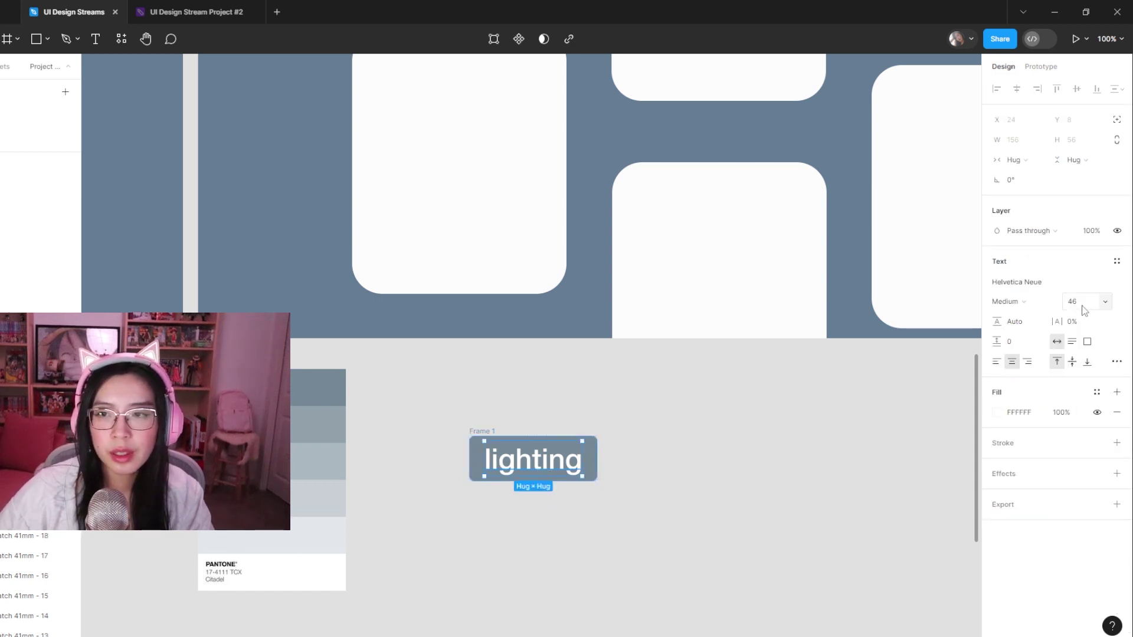
{"action": "left_click", "coordinate": [661, 459]}
{"action": "key", "text": "minus"}
{"action": "left_click_drag", "start_coordinate": [535, 412], "coordinate": [525, 461]}
{"action": "scroll", "coordinate": [479, 122], "scroll_direction": "up", "scroll_amount": 5}
{"action": "scroll", "coordinate": [522, 168], "scroll_direction": "up", "scroll_amount": 5}
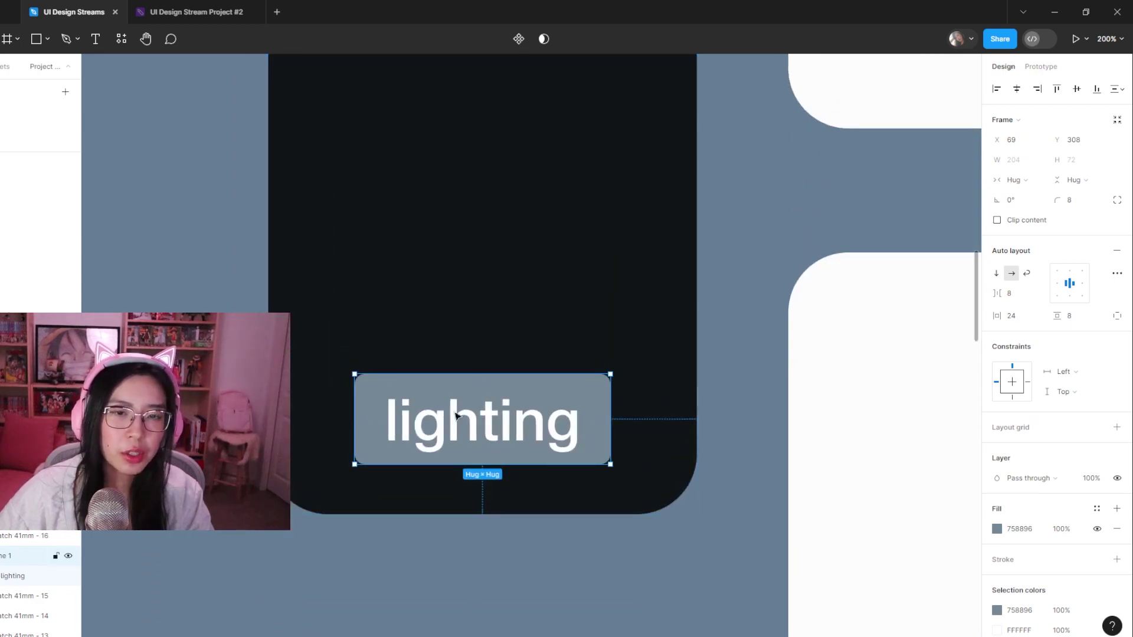
- Set the "lighting" button's horizontal padding to 56 and recentre it across the dark watch frame
{"action": "left_click", "coordinate": [594, 418]}
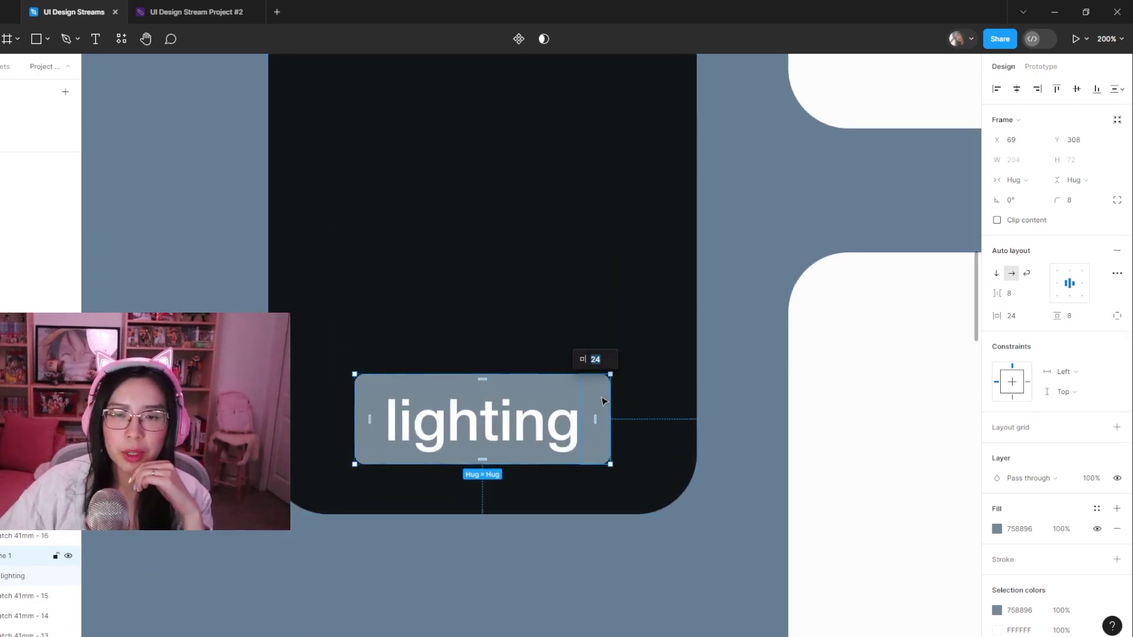
{"action": "left_click", "coordinate": [1024, 322]}
{"action": "key", "text": "shift+Up"}
{"action": "key", "text": "shift+Up"}
{"action": "key", "text": "shift+Up"}
{"action": "key", "text": "Up"}
{"action": "key", "text": "Up"}
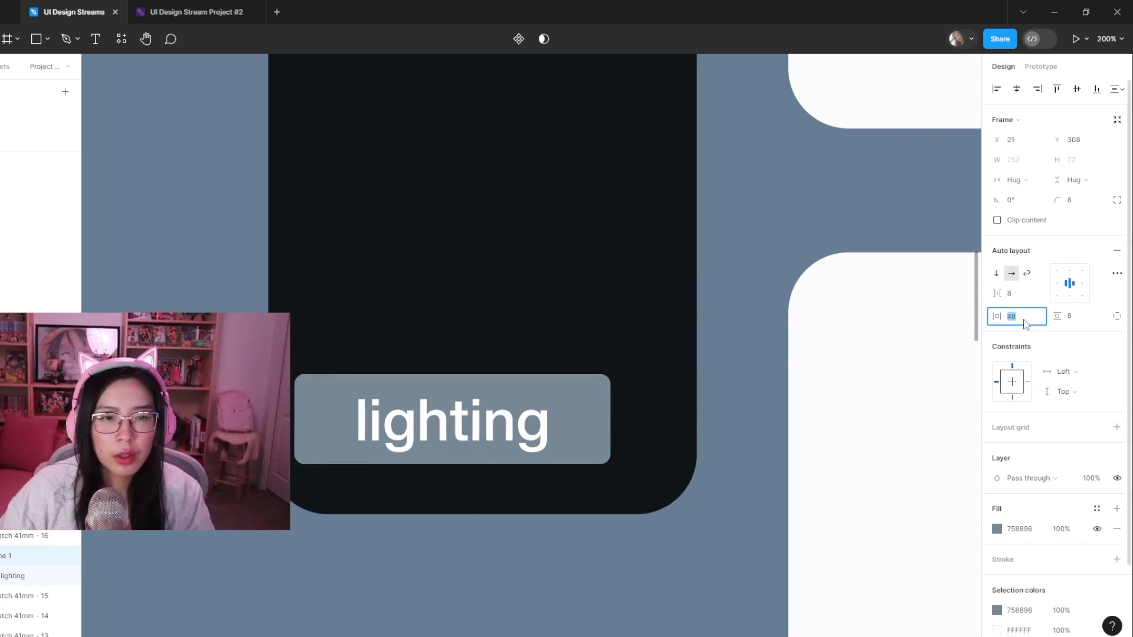
{"action": "left_click_drag", "start_coordinate": [570, 422], "coordinate": [607, 396]}
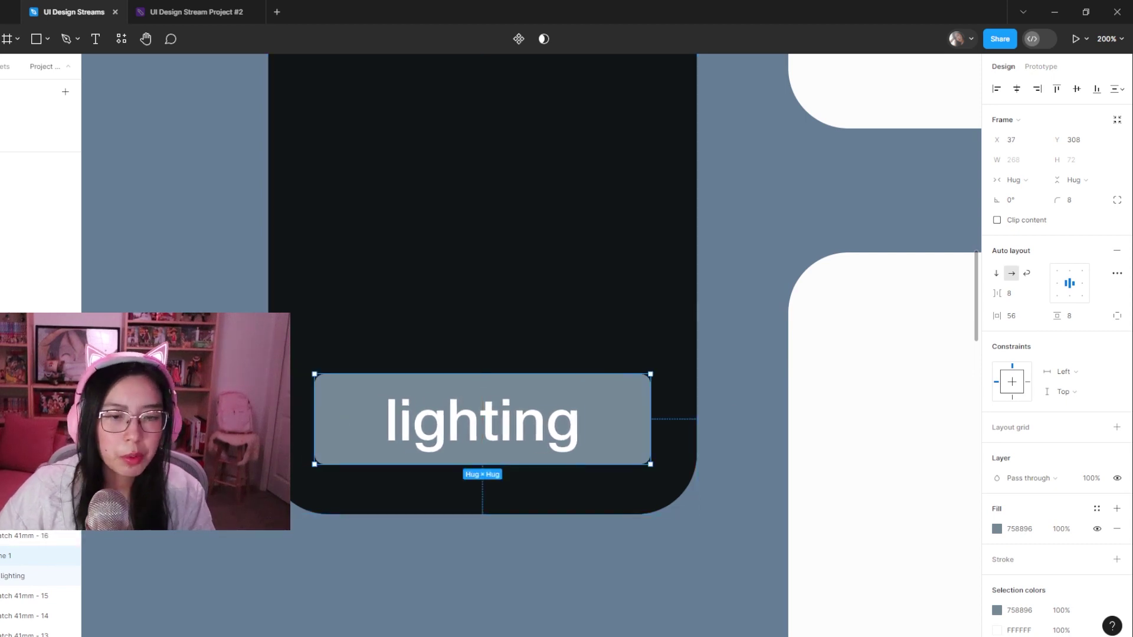
- Switch to the browser and examine the SELECTO finances Apple Watch shot on Dribbble as a reference for button style, then return to the design file
{"action": "mouse_move", "coordinate": [566, 635]}
{"action": "left_click", "coordinate": [568, 603]}
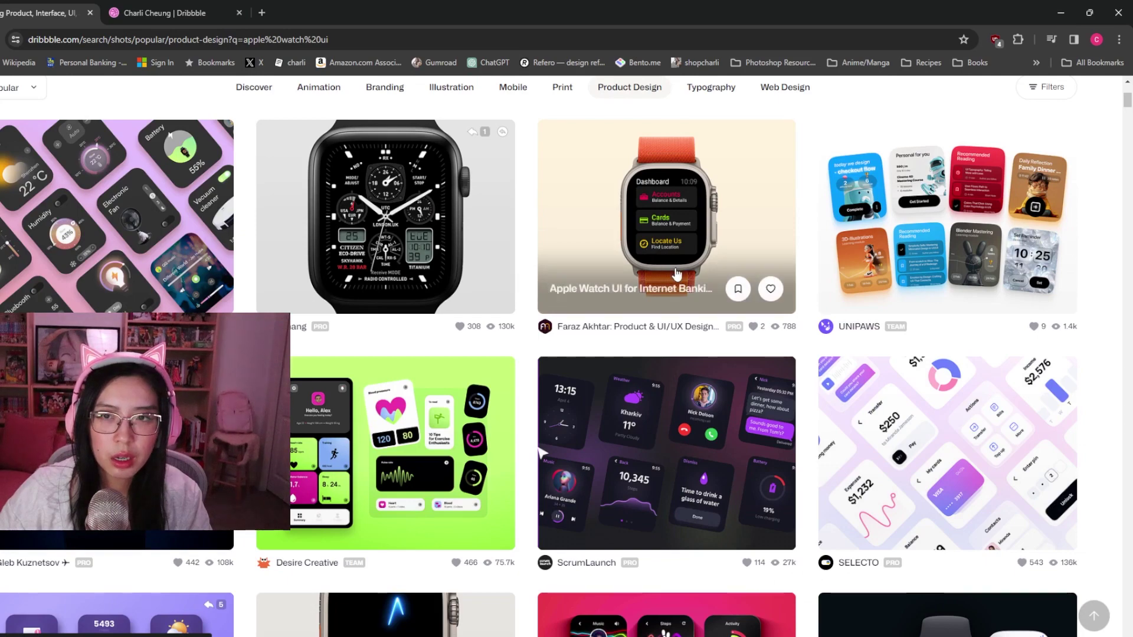
{"action": "mouse_move", "coordinate": [936, 451]}
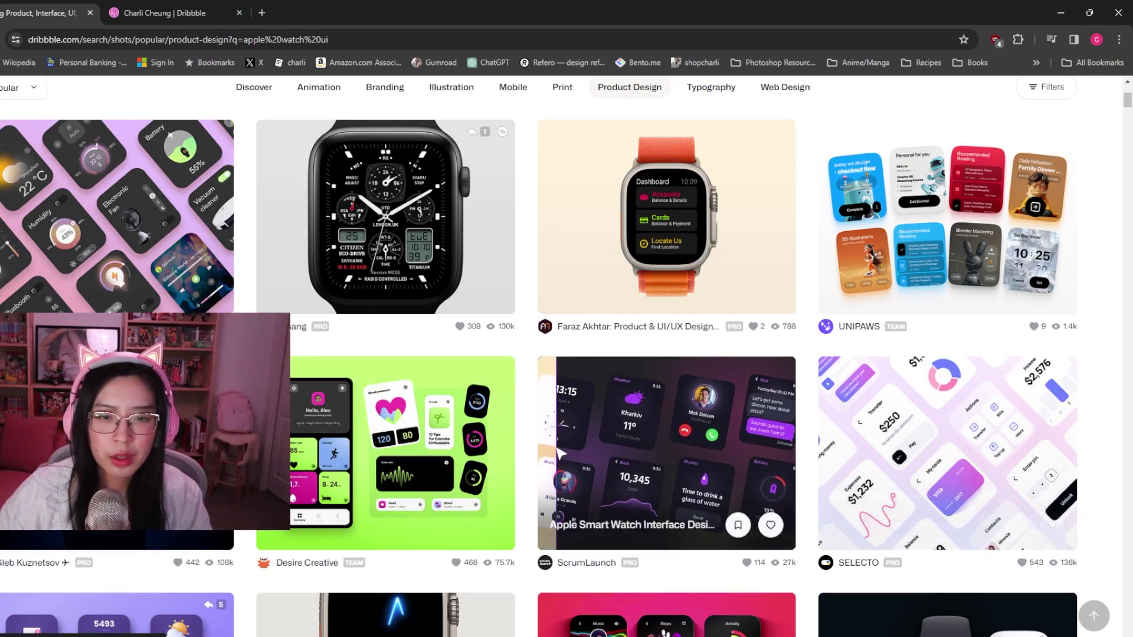
{"action": "scroll", "coordinate": [461, 468], "scroll_direction": "up", "scroll_amount": 2}
{"action": "scroll", "coordinate": [462, 468], "scroll_direction": "down", "scroll_amount": 6}
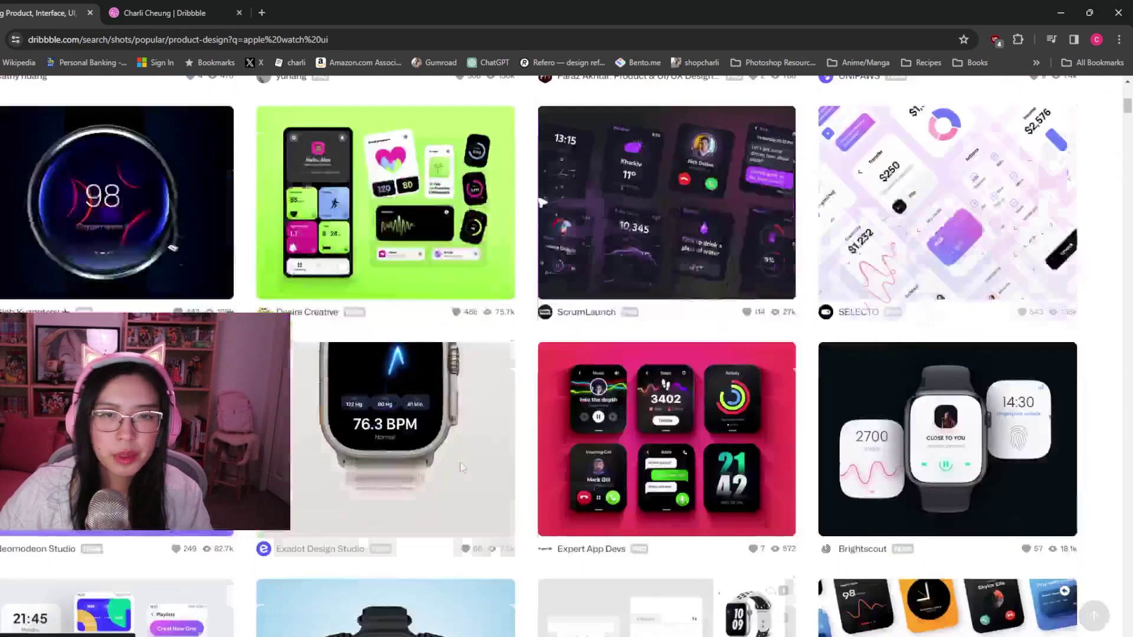
{"action": "left_click", "coordinate": [947, 201]}
{"action": "scroll", "coordinate": [413, 400], "scroll_direction": "down", "scroll_amount": 3}
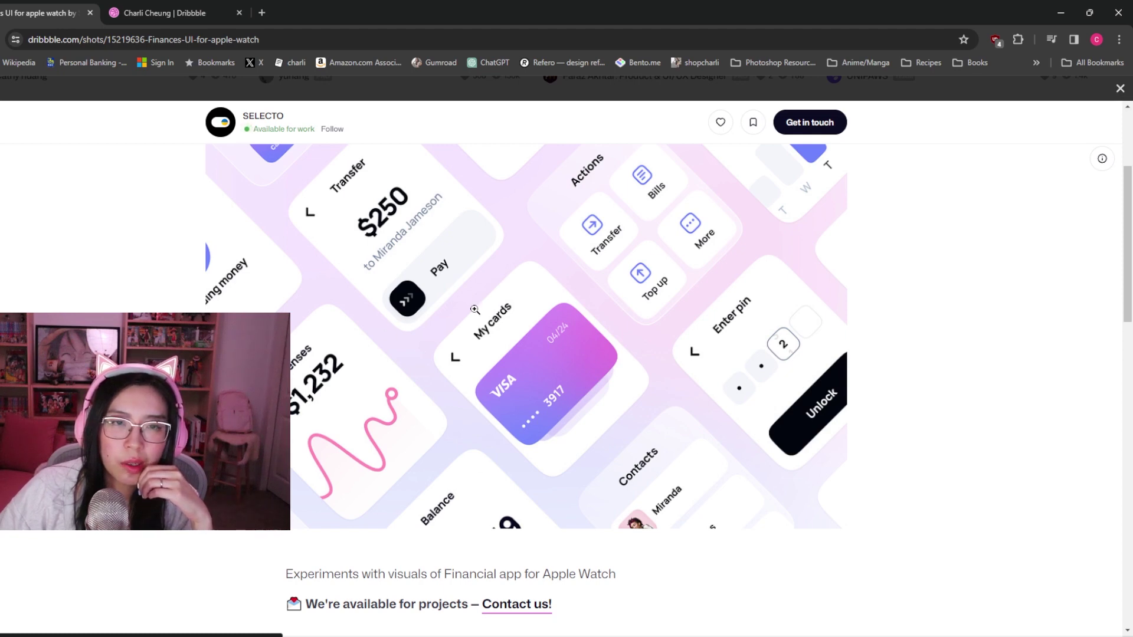
{"action": "left_click", "coordinate": [1060, 13]}
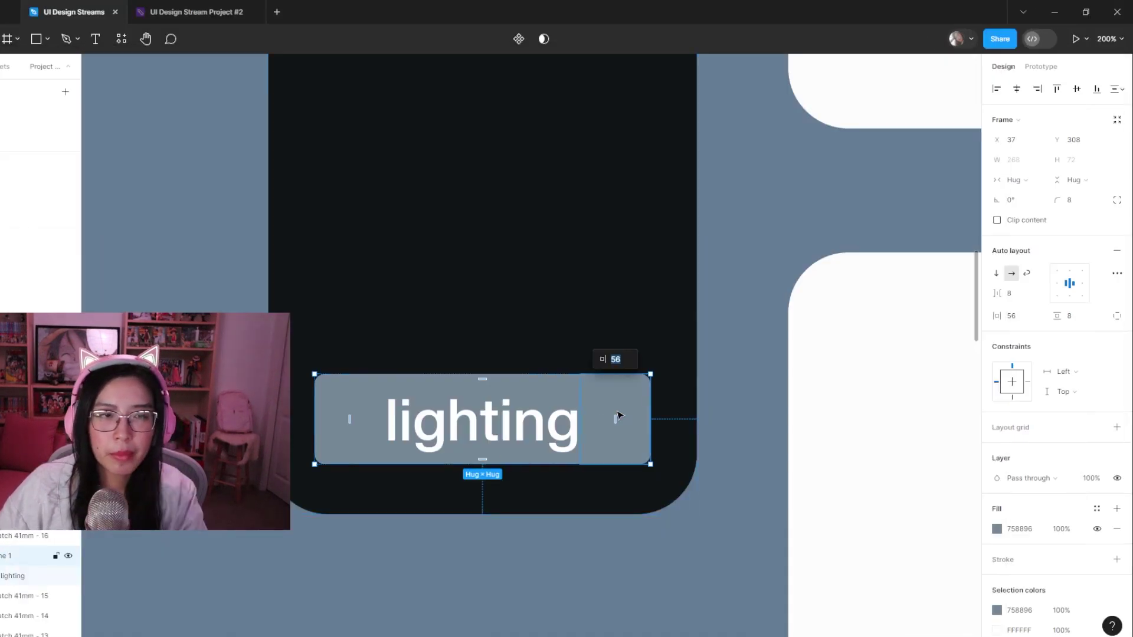
- Reduce the font size of the "lighting" label in the dark watch frame to 32
{"action": "left_click", "coordinate": [392, 569]}
{"action": "key", "text": "shift+0"}
{"action": "left_click", "coordinate": [582, 384]}
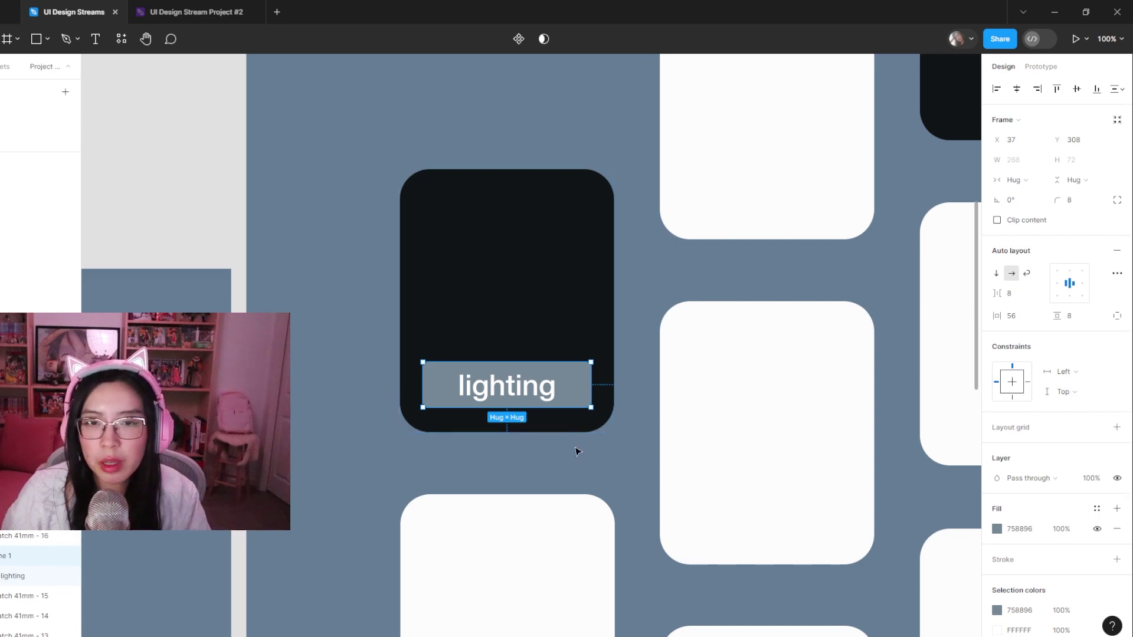
{"action": "left_click", "coordinate": [552, 387]}
{"action": "left_click", "coordinate": [1094, 300]}
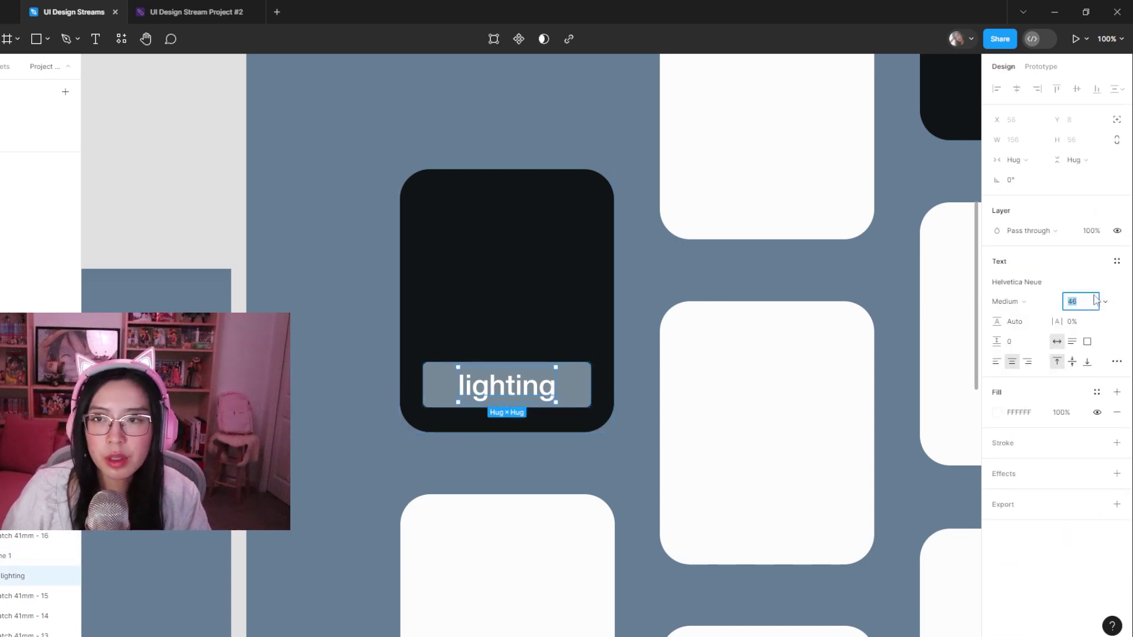
{"action": "key", "text": "Down"}
{"action": "key", "text": "Down"}
{"action": "key", "text": "Down"}
{"action": "key", "text": "Down"}
{"action": "key", "text": "Down"}
{"action": "key", "text": "Down"}
{"action": "key", "text": "Down"}
{"action": "key", "text": "Down"}
{"action": "key", "text": "Down"}
{"action": "key", "text": "Down"}
{"action": "key", "text": "Down"}
{"action": "key", "text": "Down"}
{"action": "key", "text": "Down"}
{"action": "key", "text": "Down"}
{"action": "key", "text": "Down"}
{"action": "key", "text": "Down"}
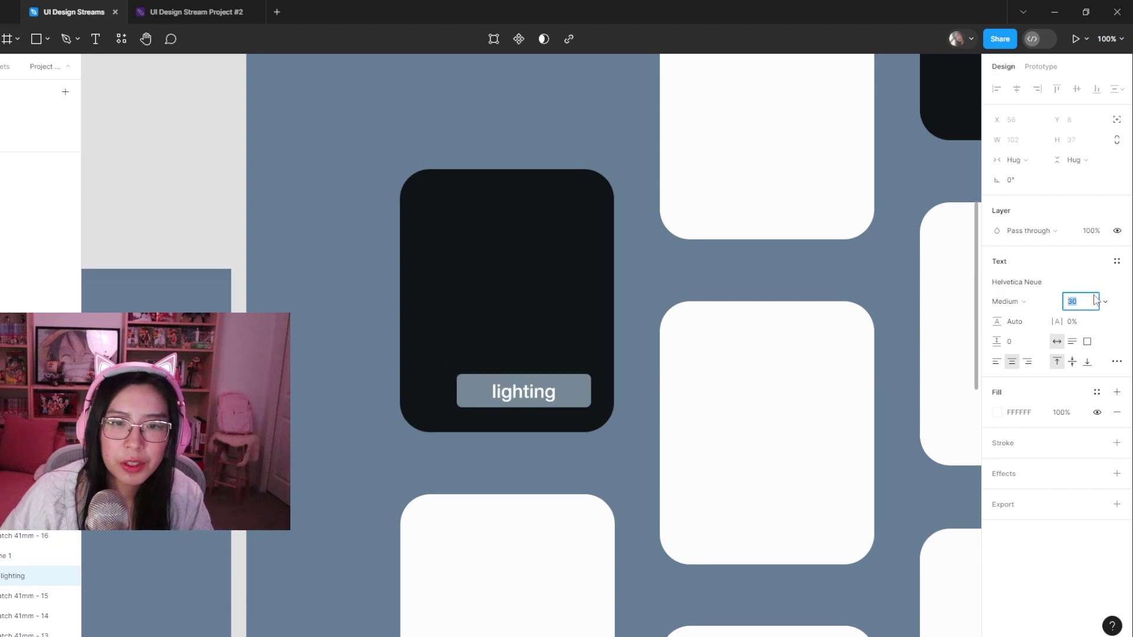
{"action": "key", "text": "Down"}
{"action": "key", "text": "Down"}
{"action": "key", "text": "Down"}
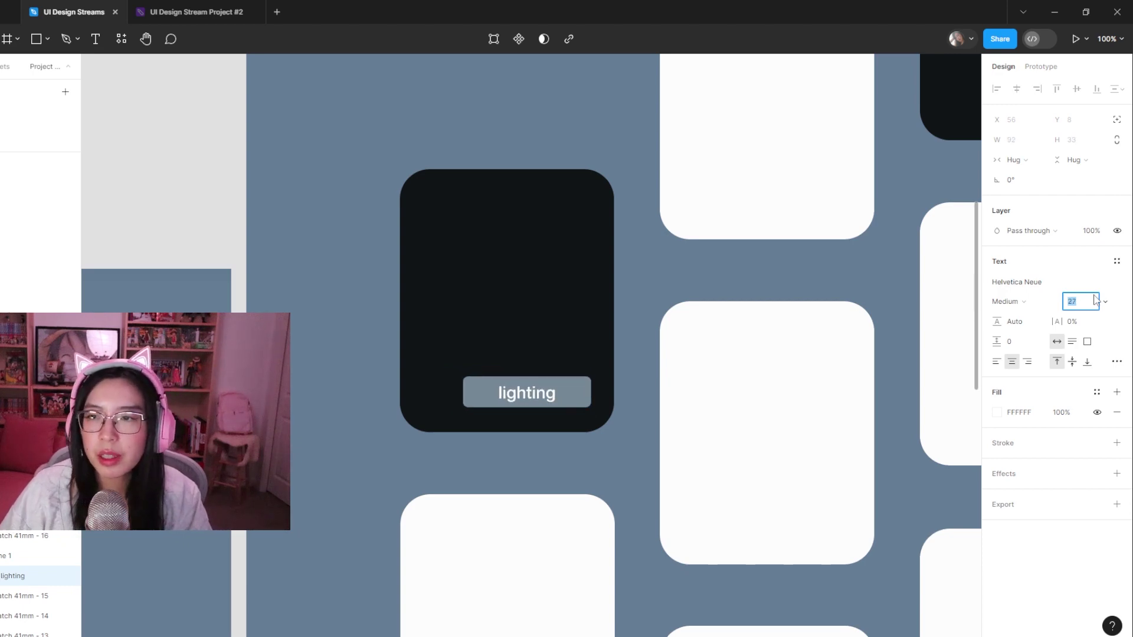
{"action": "key", "text": "Up"}
{"action": "key", "text": "Up"}
{"action": "key", "text": "Up"}
{"action": "key", "text": "Up"}
{"action": "key", "text": "Up"}
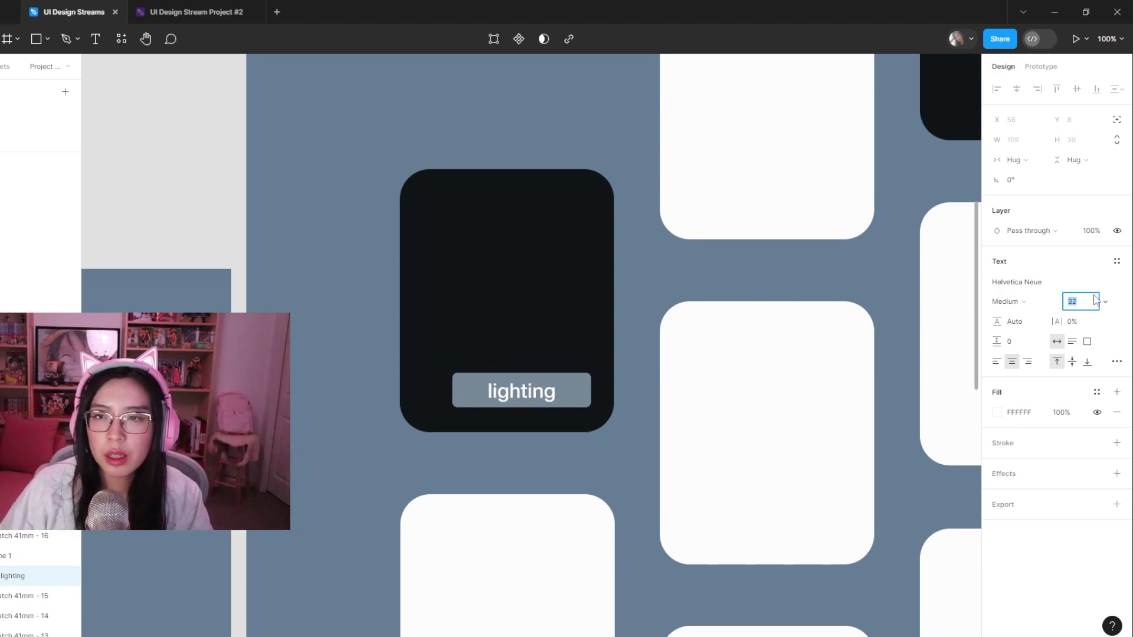
- Try the Regular weight on the "lighting" label and return it to Medium
{"action": "left_click", "coordinate": [1055, 301]}
{"action": "left_click", "coordinate": [974, 287]}
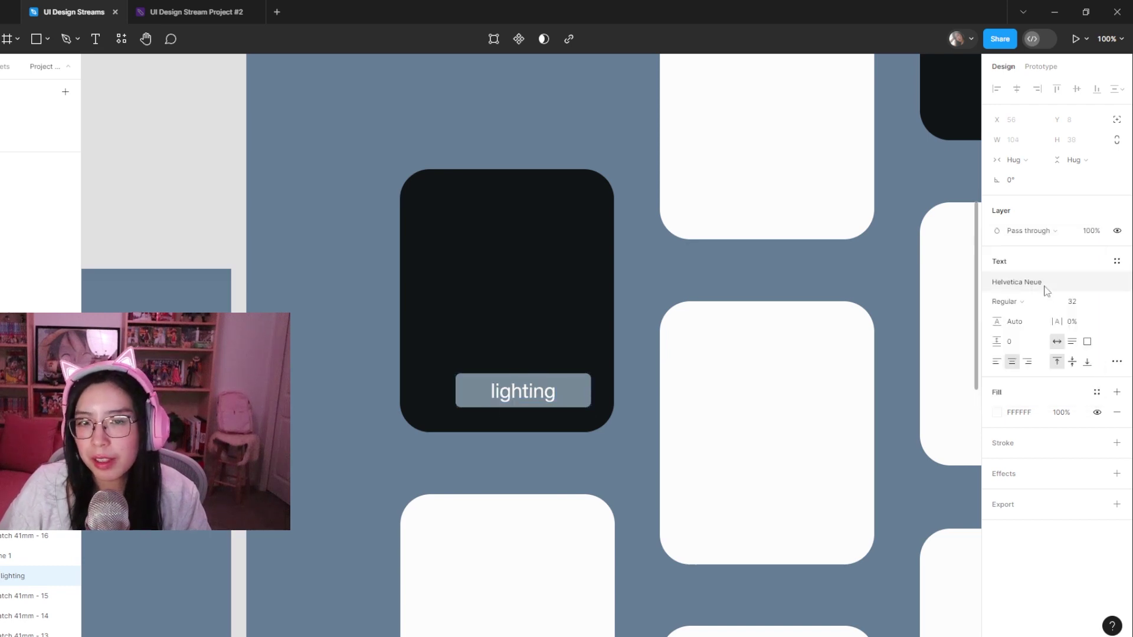
{"action": "left_click", "coordinate": [1017, 303]}
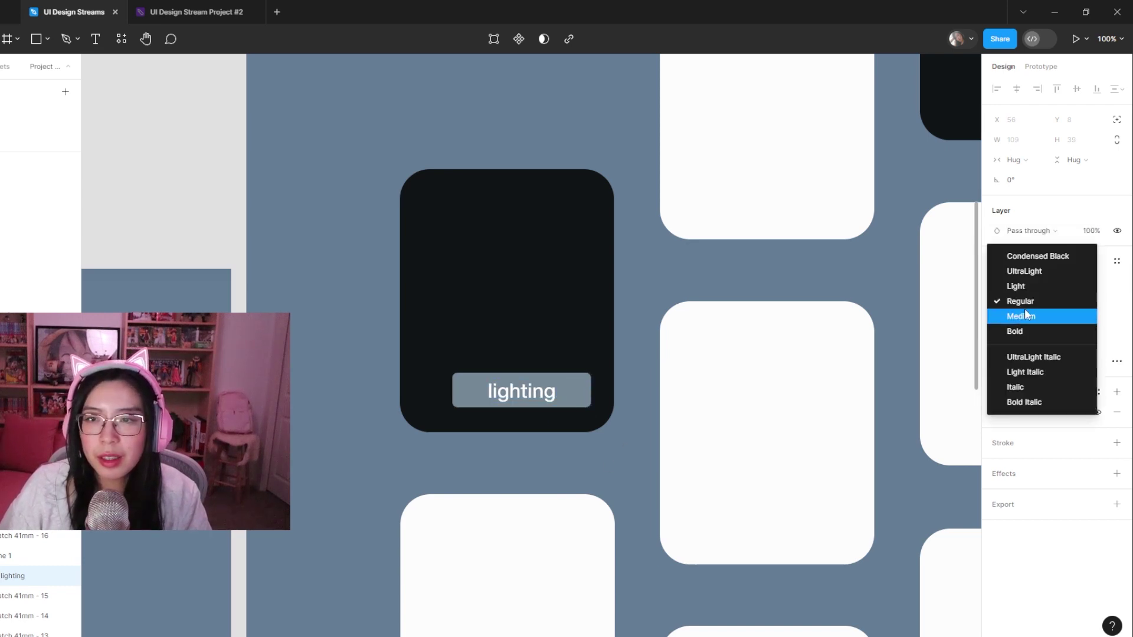
{"action": "left_click", "coordinate": [1021, 316]}
- Set the "lighting" button's horizontal padding to 88 and its vertical padding to 16
{"action": "left_click", "coordinate": [565, 397]}
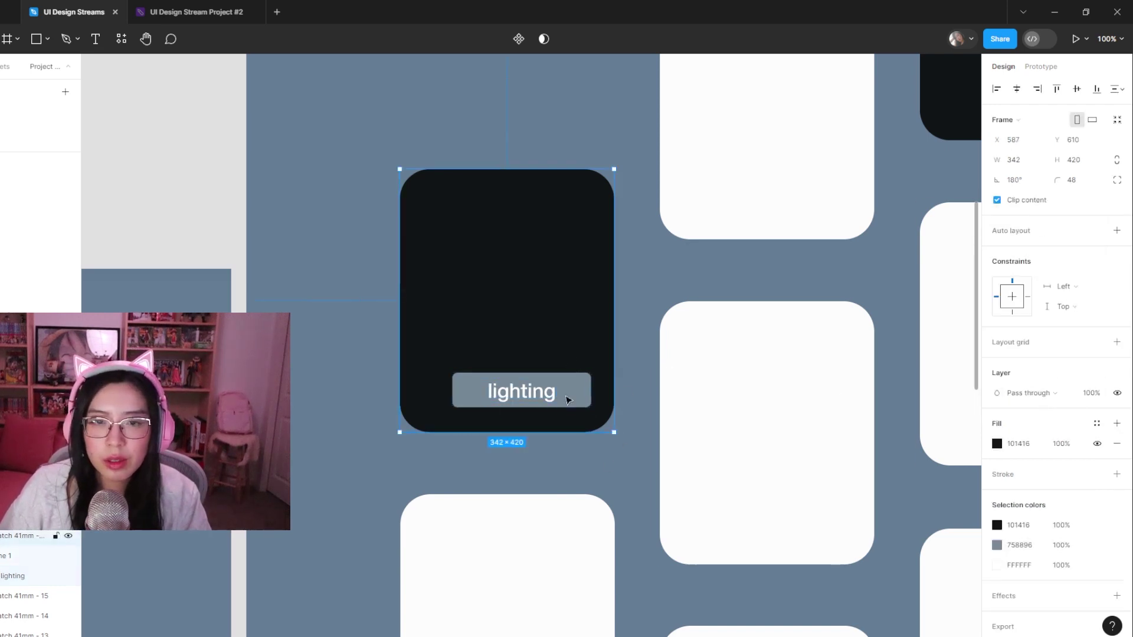
{"action": "double_click", "coordinate": [580, 391]}
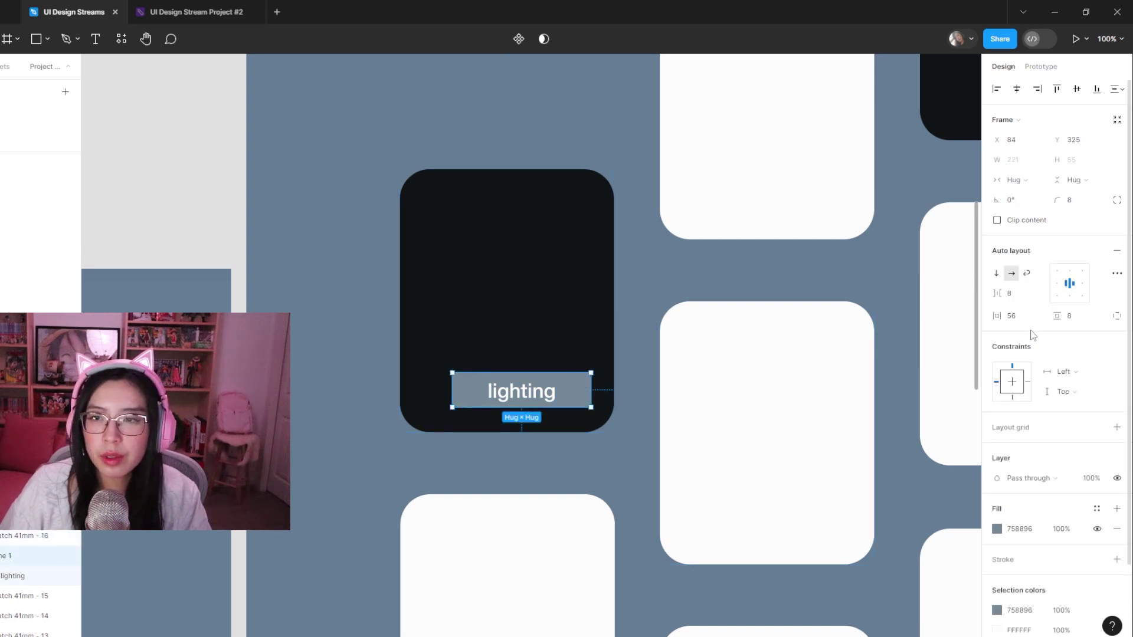
{"action": "type", "text": "80"}
{"action": "key", "text": "Return"}
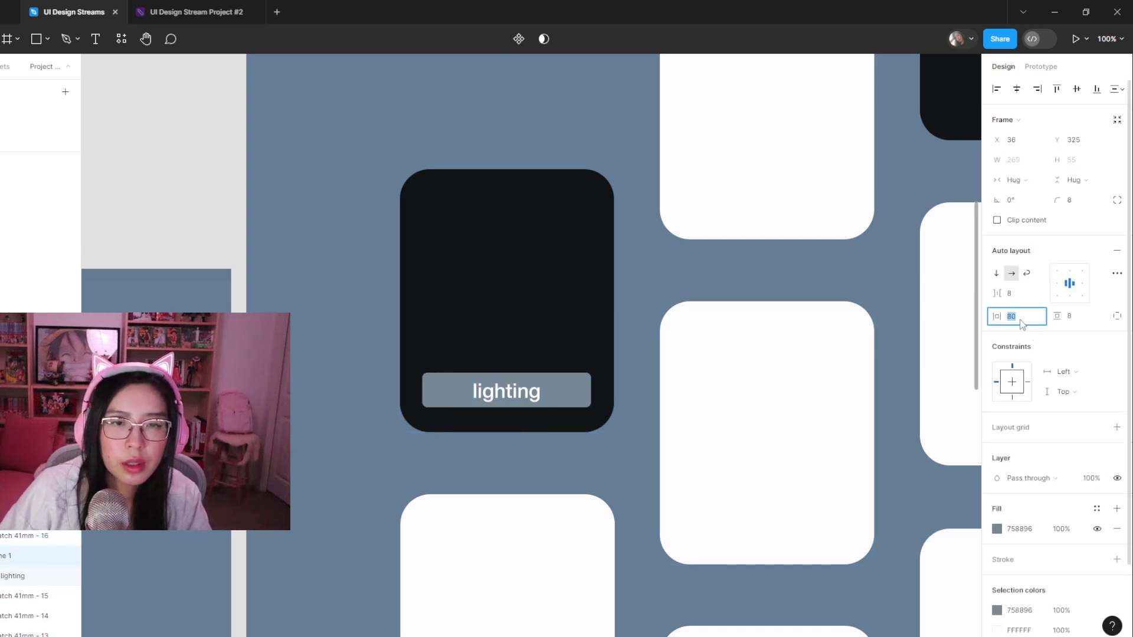
{"action": "type", "text": "88"}
{"action": "key", "text": "Return"}
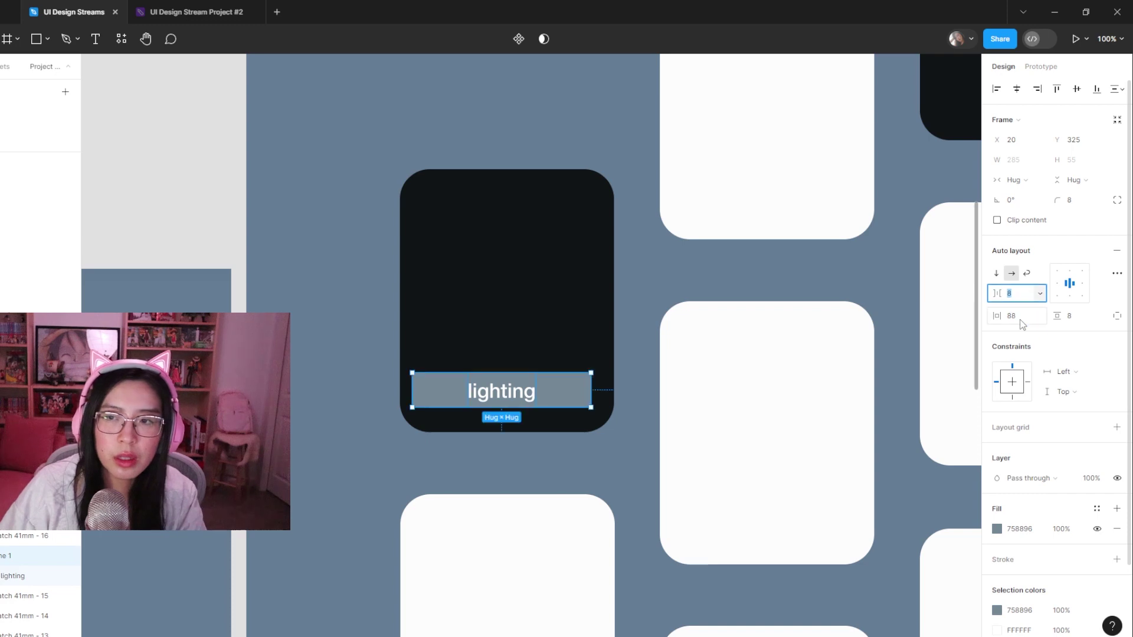
{"action": "key", "text": "Tab"}
{"action": "type", "text": "16"}
{"action": "key", "text": "Return"}
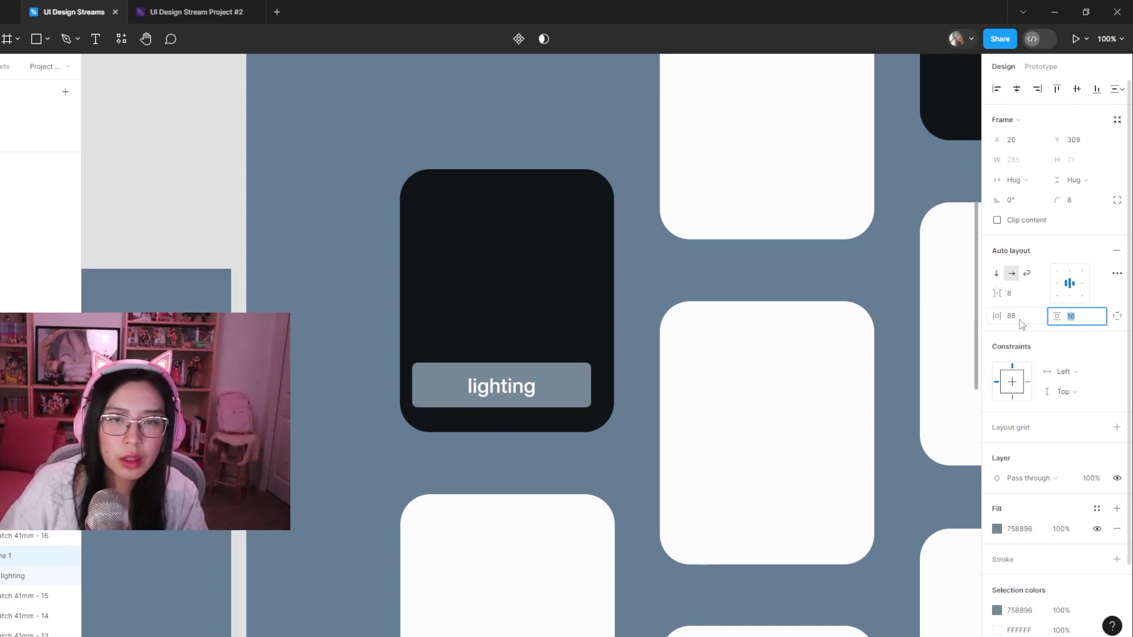
- Centre the "lighting" button horizontally in the dark watch frame, closer to the lower edge at X 29, Y 324
{"action": "key", "text": "Escape"}
{"action": "key", "text": "Escape"}
{"action": "left_click", "coordinate": [561, 396]}
{"action": "left_click_drag", "start_coordinate": [561, 397], "coordinate": [564, 406]}
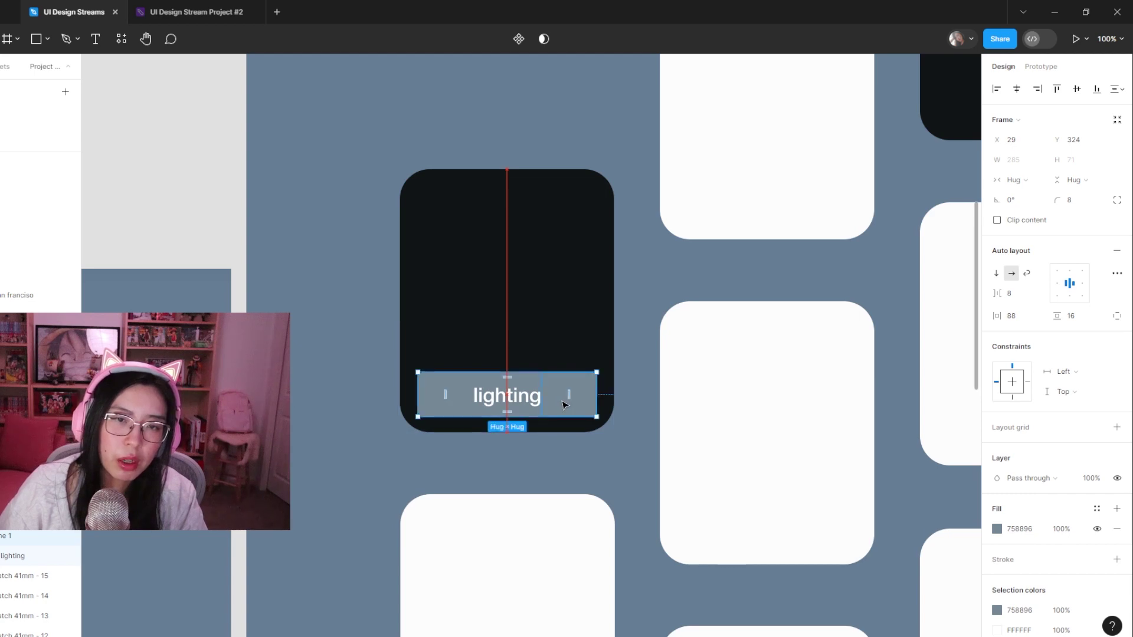
{"action": "key", "text": "Escape"}
{"action": "key", "text": "Escape"}
{"action": "left_click", "coordinate": [566, 412]}
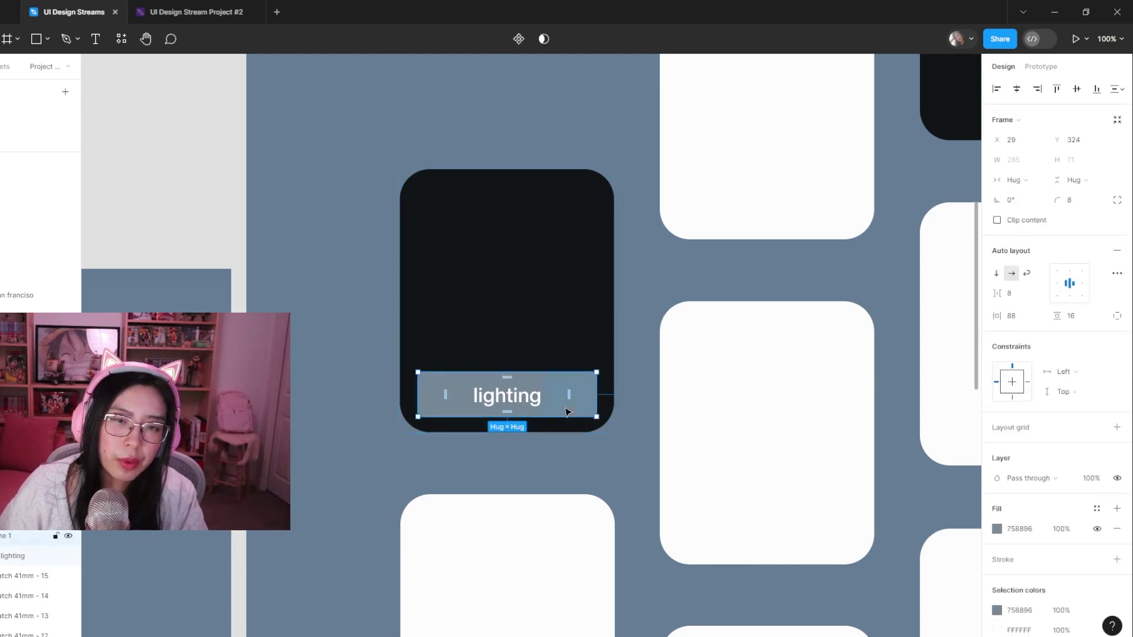
{"action": "double_click", "coordinate": [494, 395]}
{"action": "double_click", "coordinate": [494, 394]}
{"action": "key", "text": "Escape"}
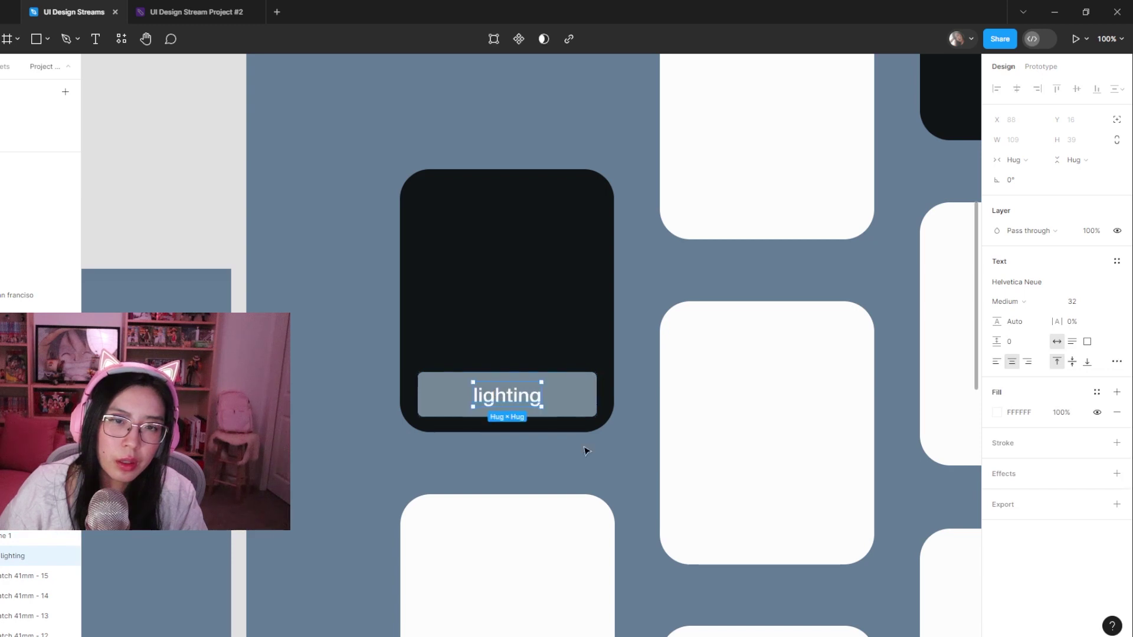
- Change the "lighting" button's fill in the dark watch frame to bright blue 48A1E3
{"action": "left_click", "coordinate": [570, 398]}
{"action": "left_click", "coordinate": [996, 529]}
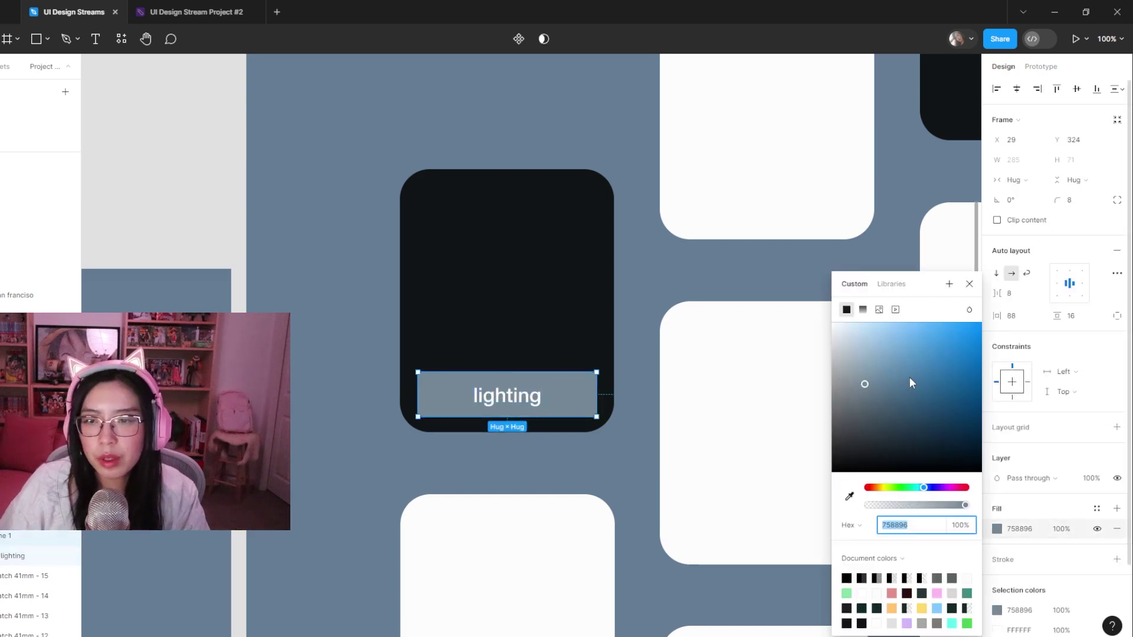
{"action": "left_click_drag", "start_coordinate": [901, 376], "coordinate": [933, 342]}
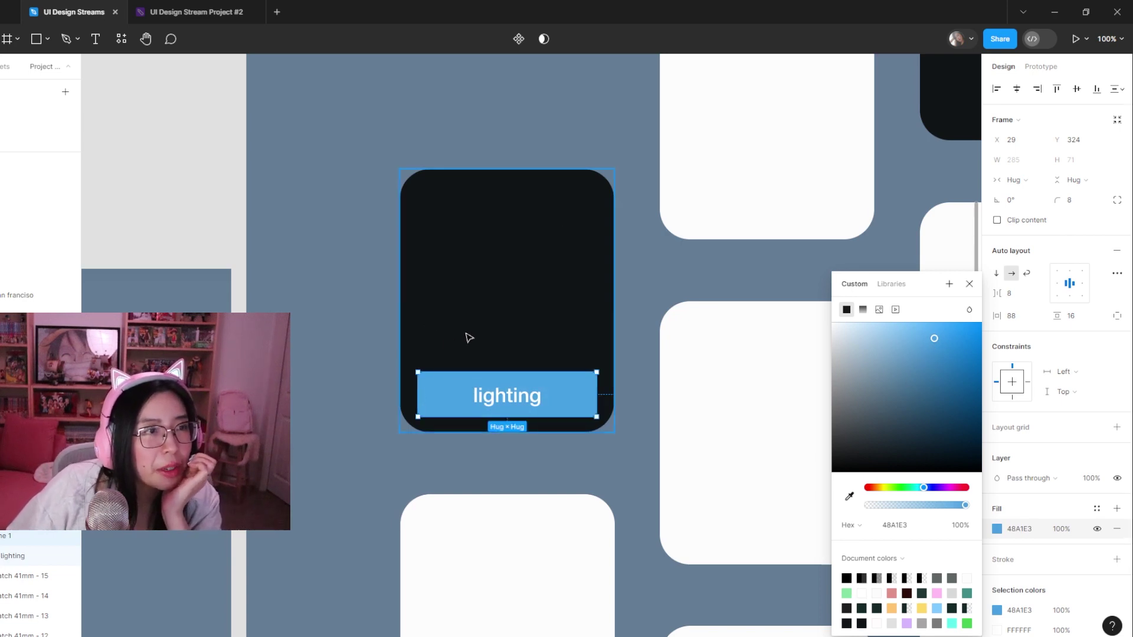
{"action": "left_click", "coordinate": [319, 376]}
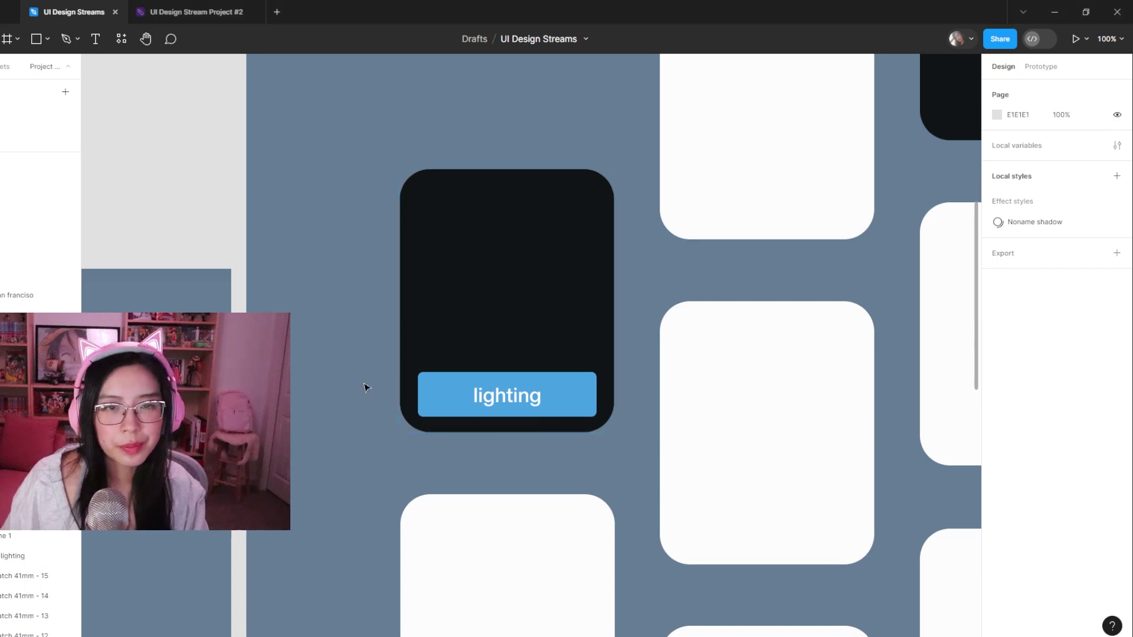
- Move the "lighting" button slightly up in the dark watch frame to Y 312
{"action": "scroll", "coordinate": [567, 434], "scroll_direction": "down", "scroll_amount": 5}
{"action": "scroll", "coordinate": [498, 413], "scroll_direction": "up", "scroll_amount": 5}
{"action": "left_click", "coordinate": [485, 397]}
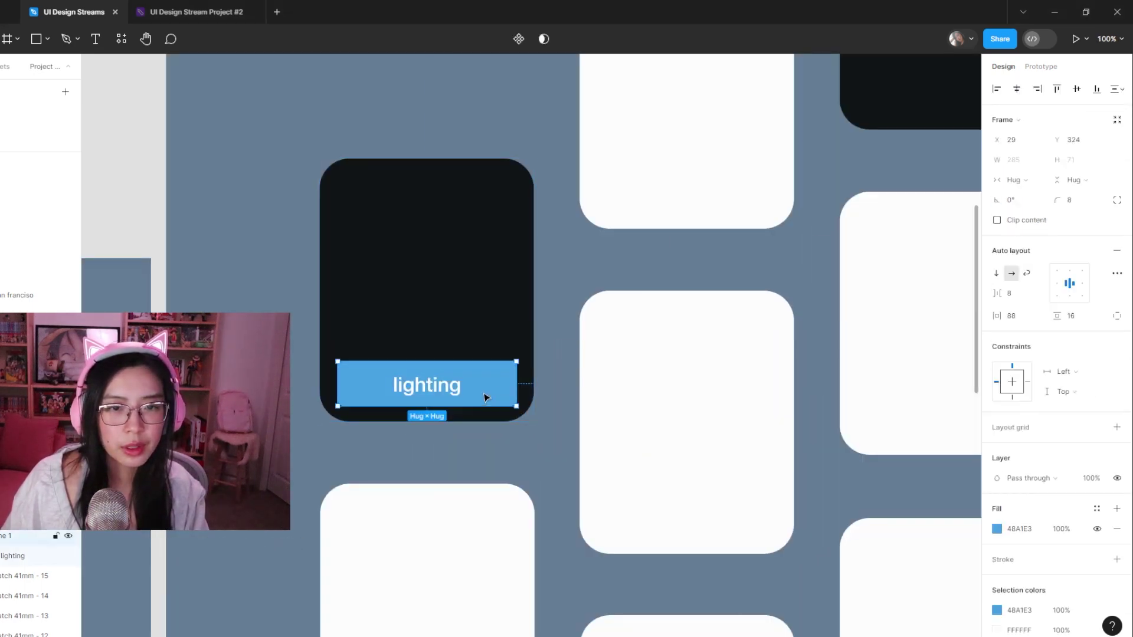
{"action": "left_click_drag", "start_coordinate": [488, 382], "coordinate": [489, 379]}
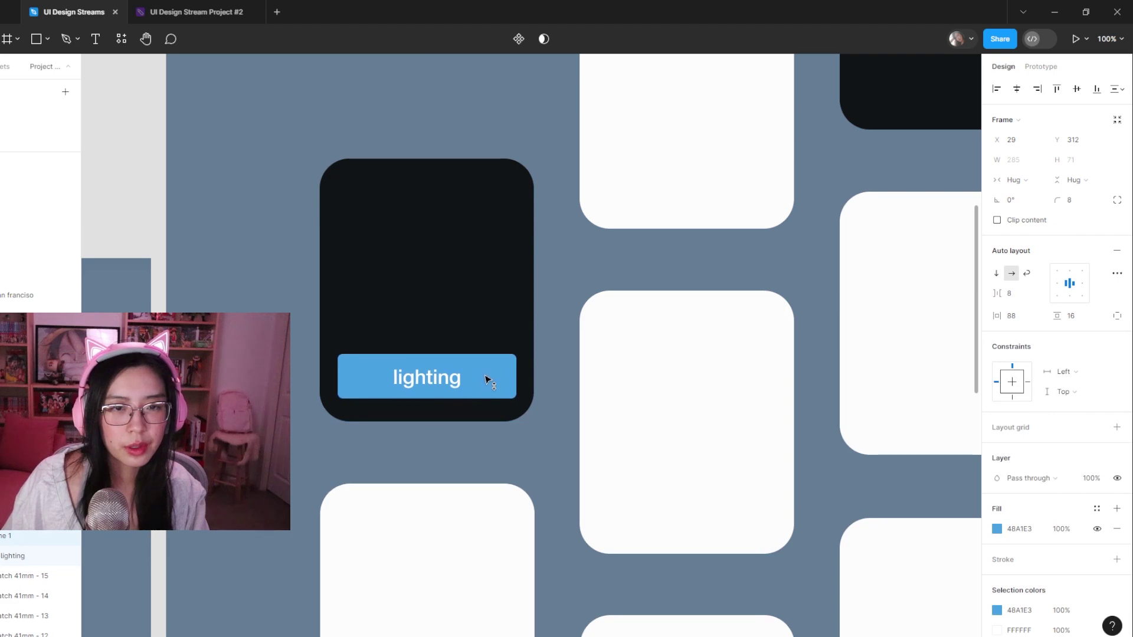
{"action": "double_click", "coordinate": [436, 379]}
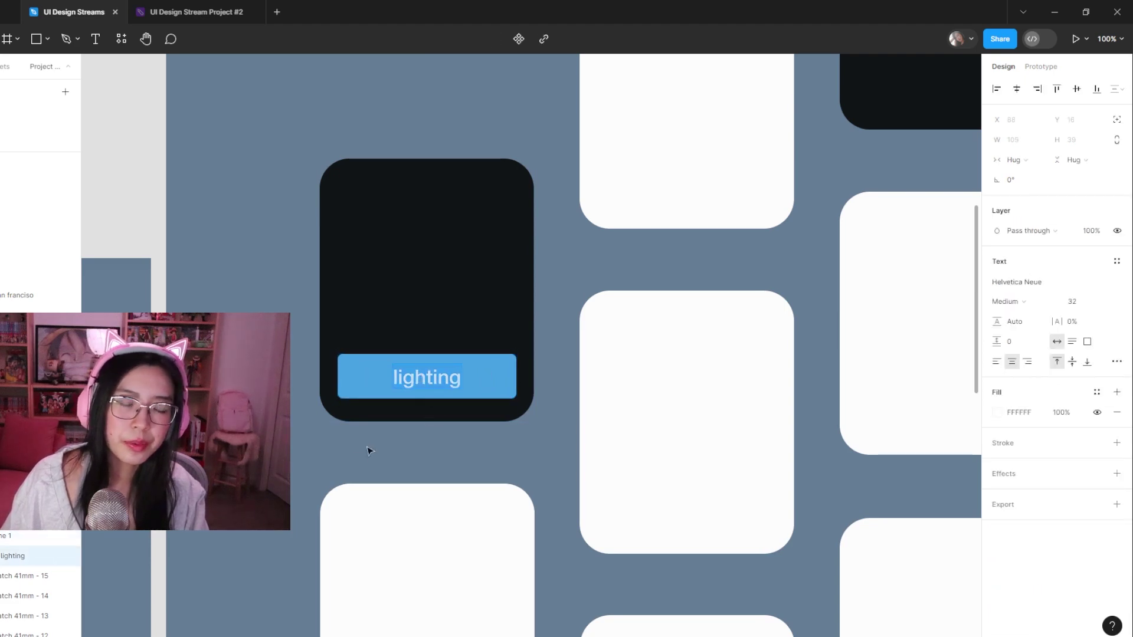
{"action": "left_click", "coordinate": [391, 437]}
- Duplicate the "lighting" button into the white watch frame directly below, at X 28, Y 313
{"action": "scroll", "coordinate": [357, 458], "scroll_direction": "down", "scroll_amount": 6}
{"action": "scroll", "coordinate": [515, 505], "scroll_direction": "up", "scroll_amount": 1}
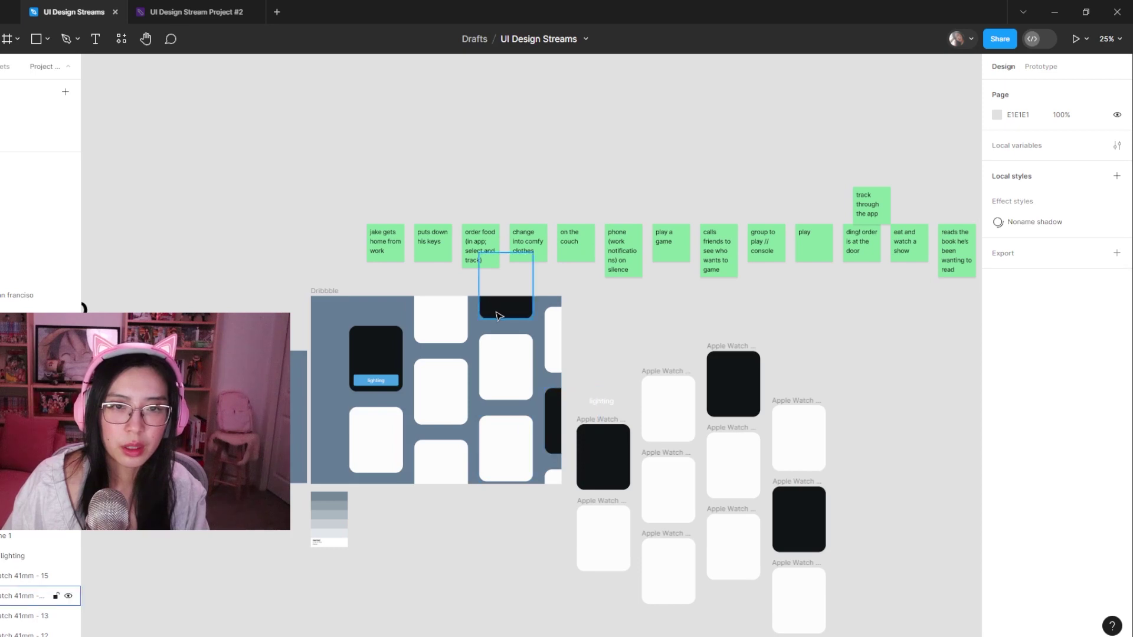
{"action": "left_click", "coordinate": [388, 434]}
{"action": "left_click", "coordinate": [387, 392]}
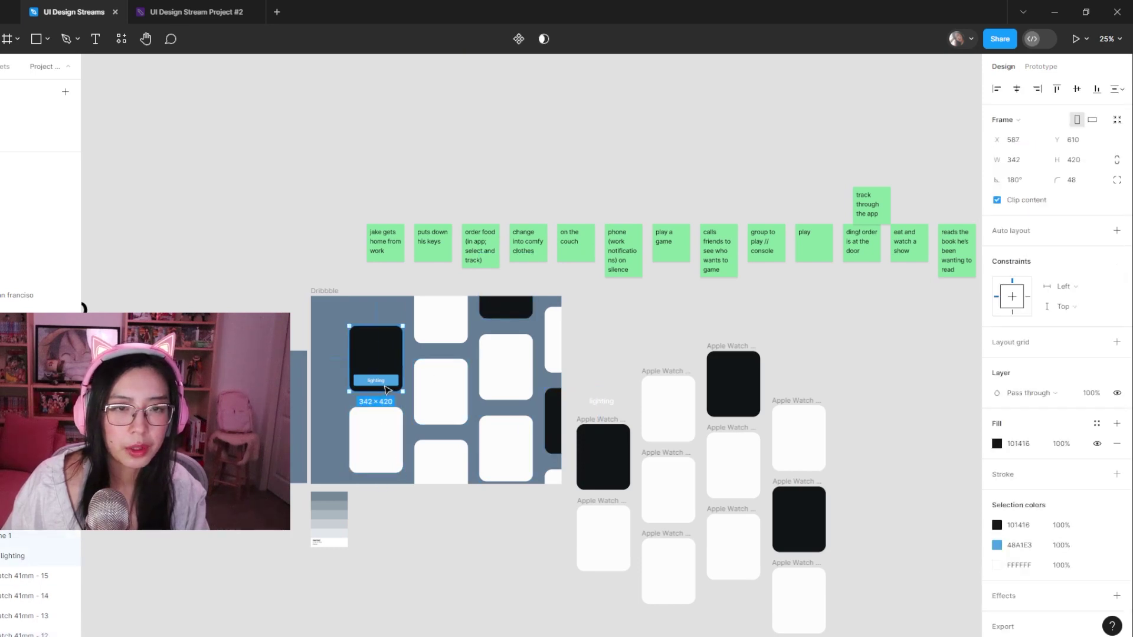
{"action": "left_click", "coordinate": [378, 382]}
{"action": "left_click_drag", "start_coordinate": [378, 382], "coordinate": [391, 468]}
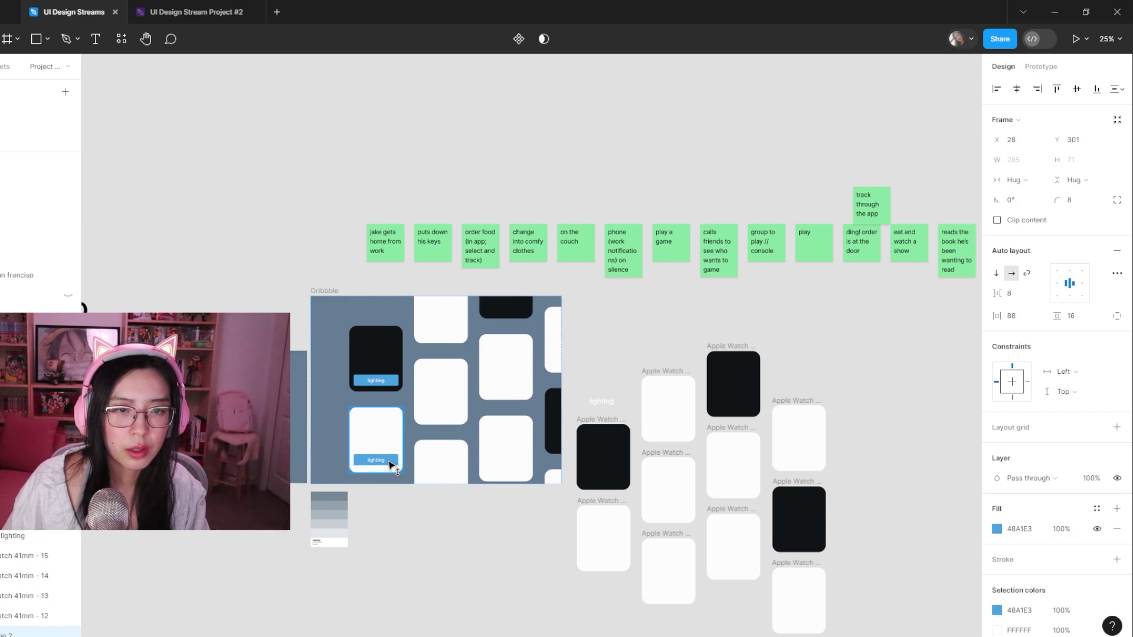
{"action": "left_click", "coordinate": [411, 535]}
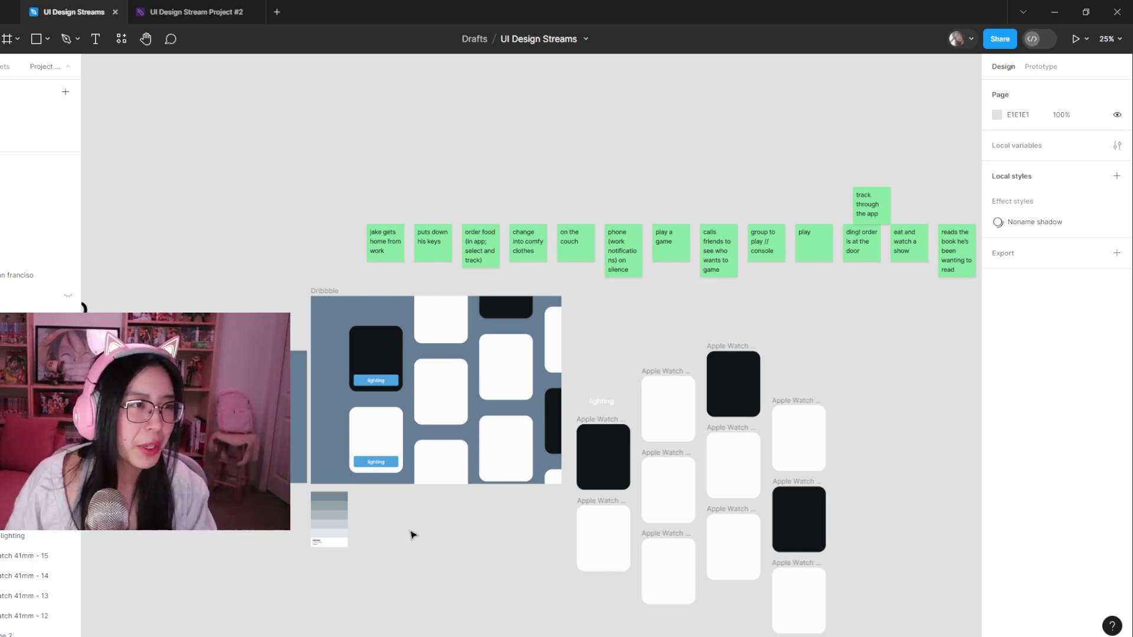
- Examine the two "lighting" buttons in the dark and white watch frames together at full size
{"action": "scroll", "coordinate": [420, 536], "scroll_direction": "left", "scroll_amount": 3}
{"action": "left_click", "coordinate": [450, 382]}
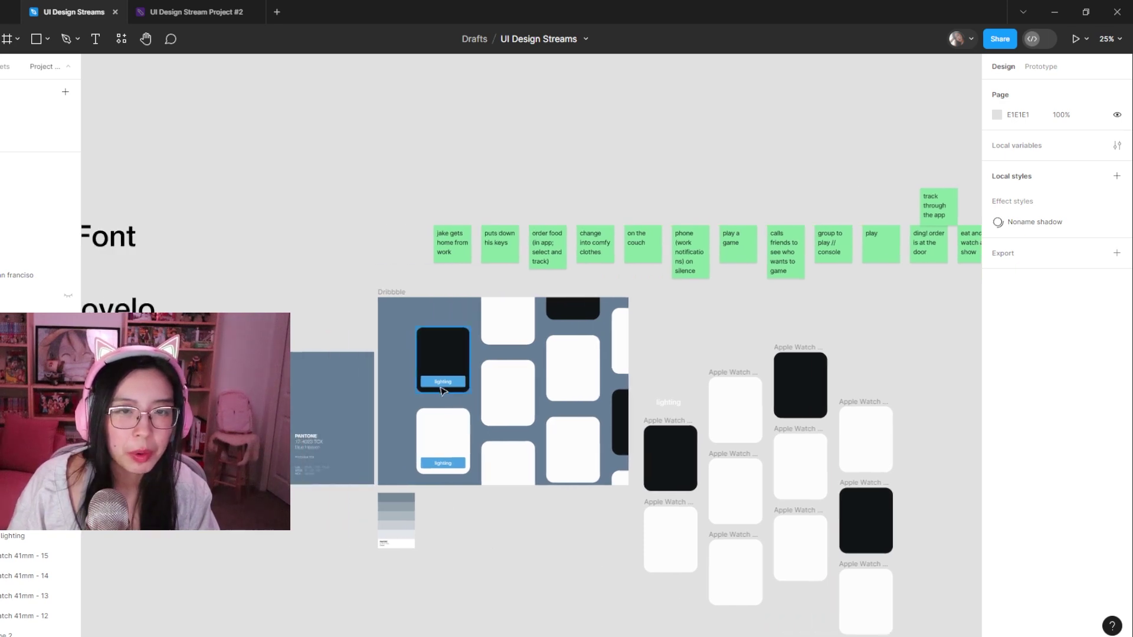
{"action": "double_click", "coordinate": [452, 383]}
{"action": "left_click", "coordinate": [463, 465], "text": "shift"}
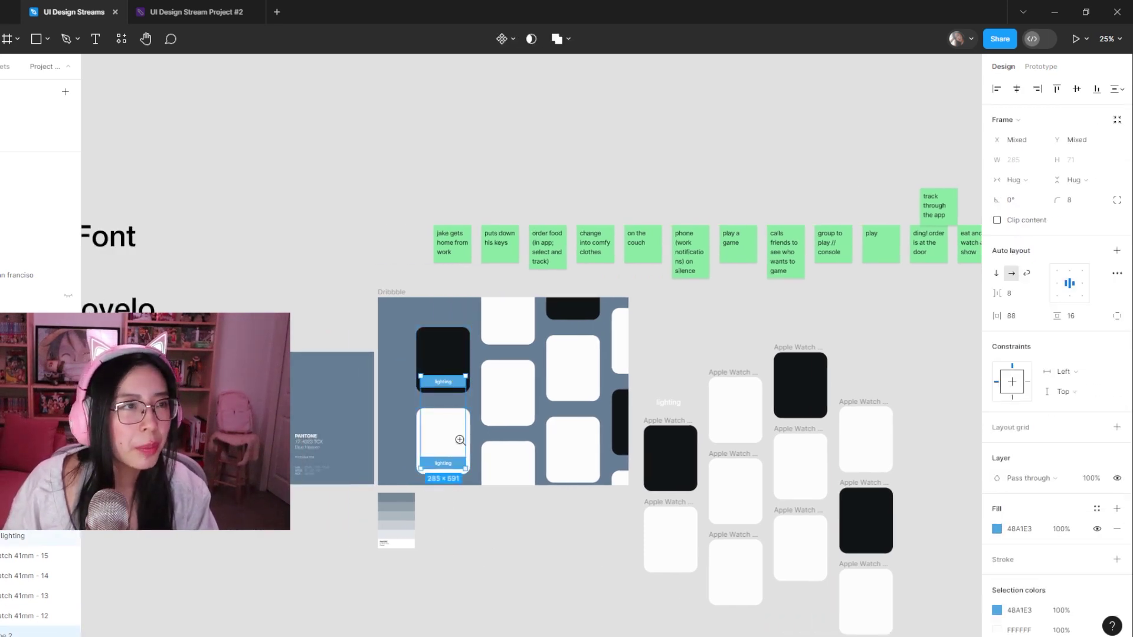
{"action": "key", "text": "shift+0"}
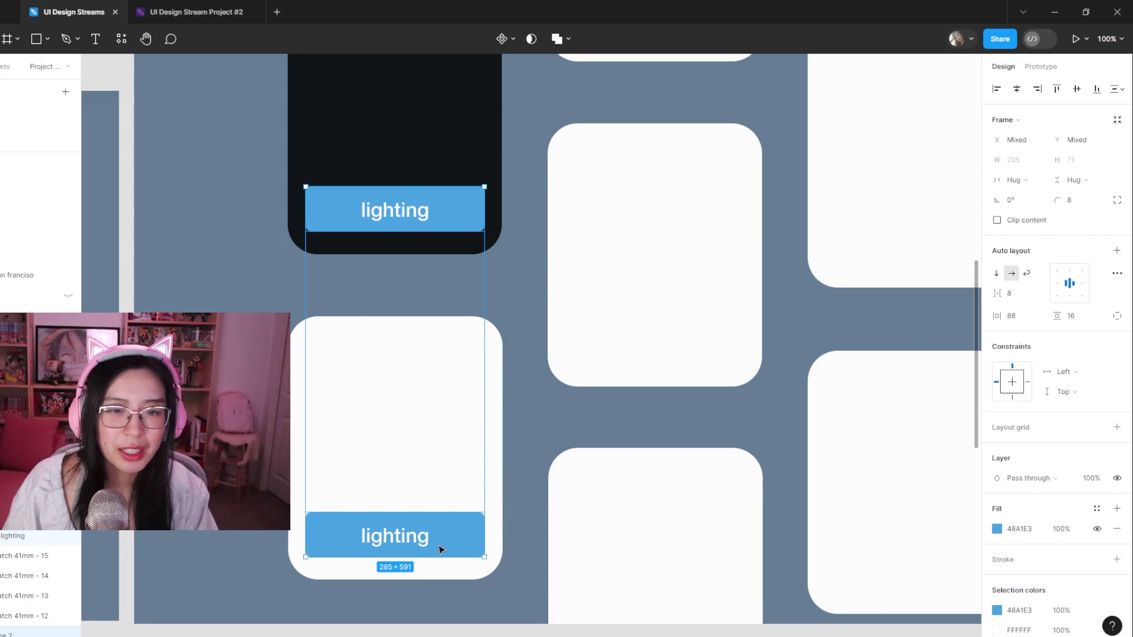
{"action": "left_click", "coordinate": [468, 536]}
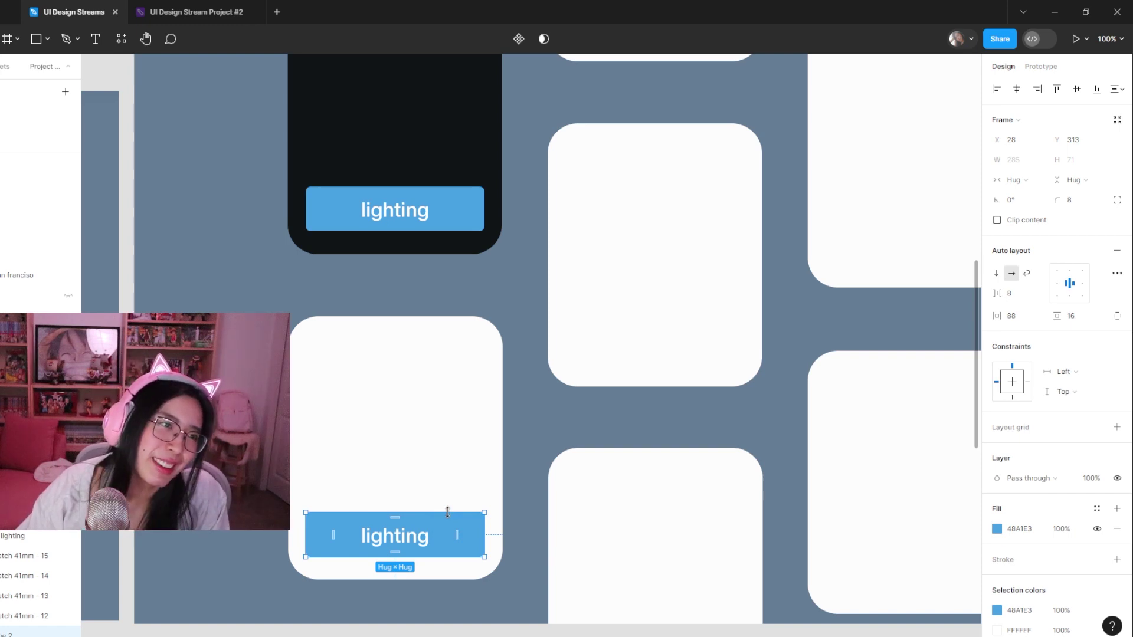
{"action": "left_click", "coordinate": [523, 520]}
{"action": "left_click", "coordinate": [480, 535]}
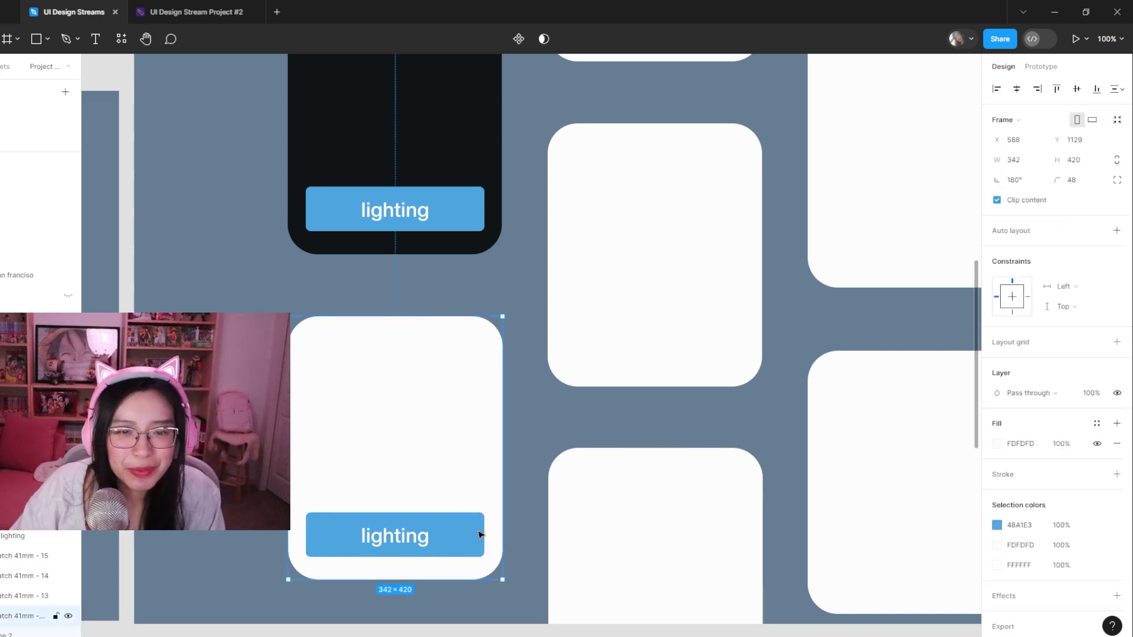
- Darken the fill of the white watch frame's "lighting" button to deep blue 23577D
{"action": "left_click", "coordinate": [479, 534]}
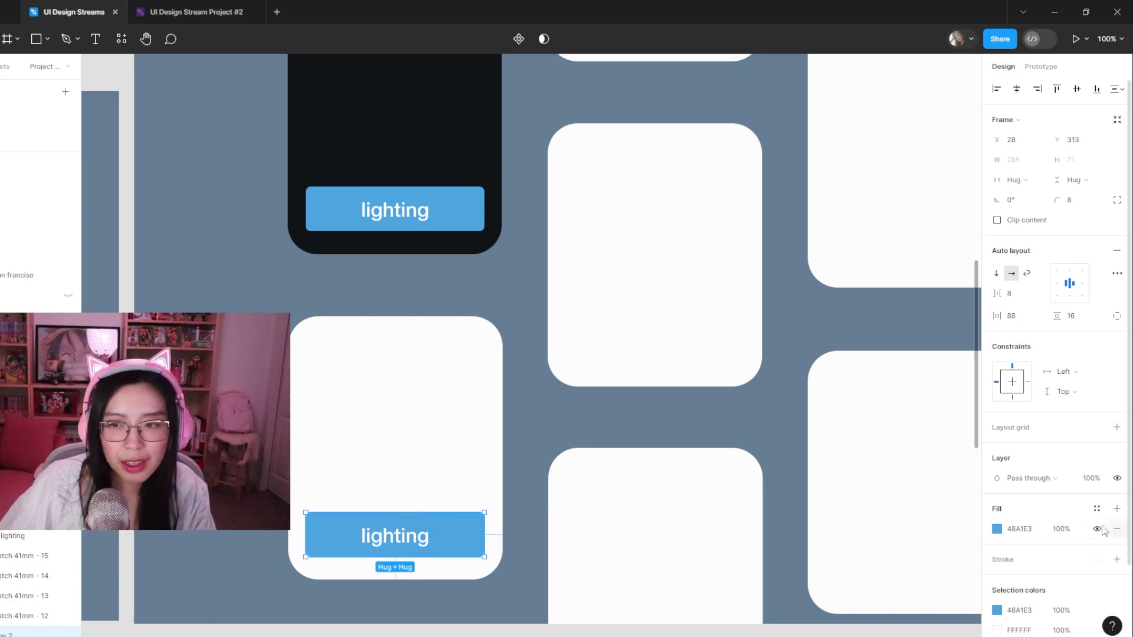
{"action": "left_click", "coordinate": [998, 529]}
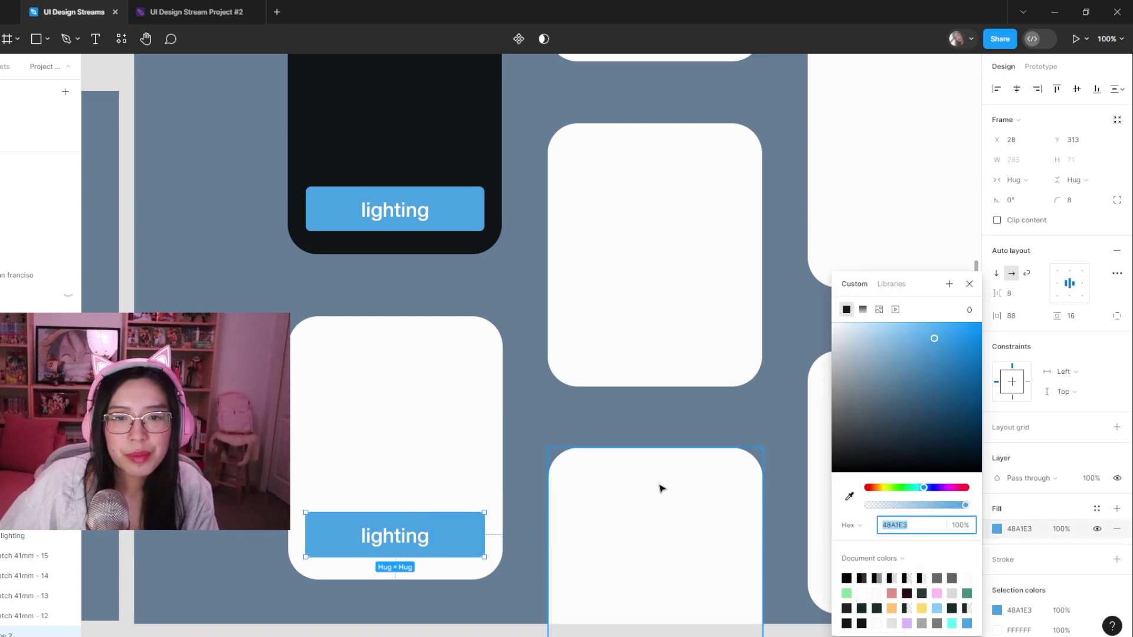
{"action": "key", "text": "ctrl+minus"}
{"action": "left_click_drag", "start_coordinate": [921, 373], "coordinate": [940, 401]}
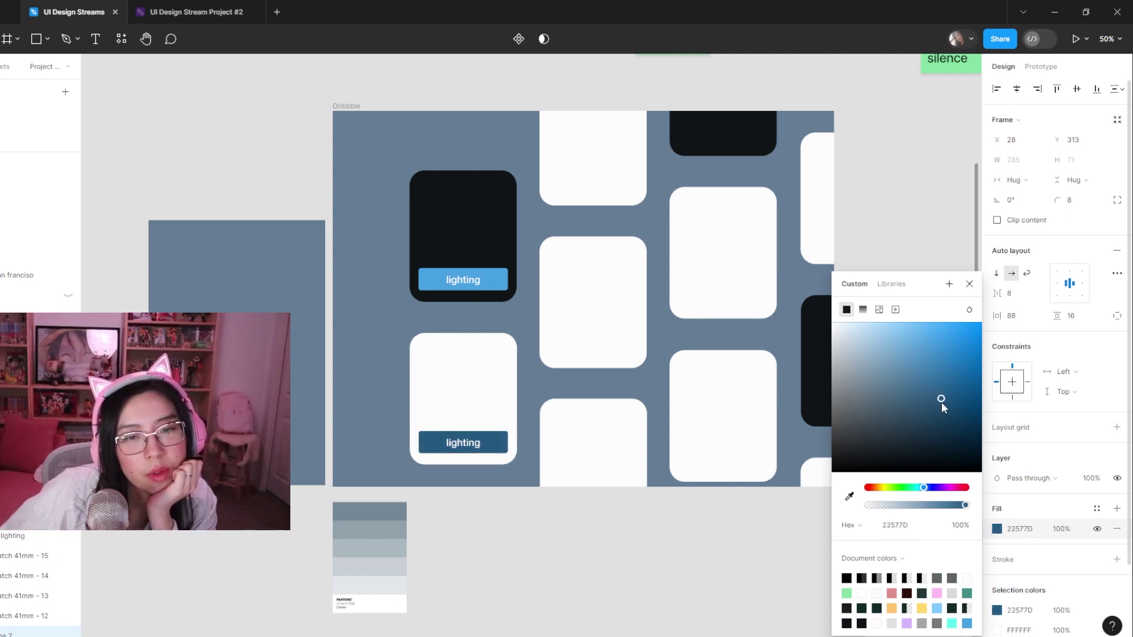
- Match the dark watch frame's button fill to the white frame's button by sampling its deep blue with the eyedropper
{"action": "left_click", "coordinate": [489, 284]}
{"action": "left_click", "coordinate": [996, 529]}
{"action": "left_click", "coordinate": [849, 496]}
{"action": "left_click", "coordinate": [492, 440]}
{"action": "left_click", "coordinate": [519, 523]}
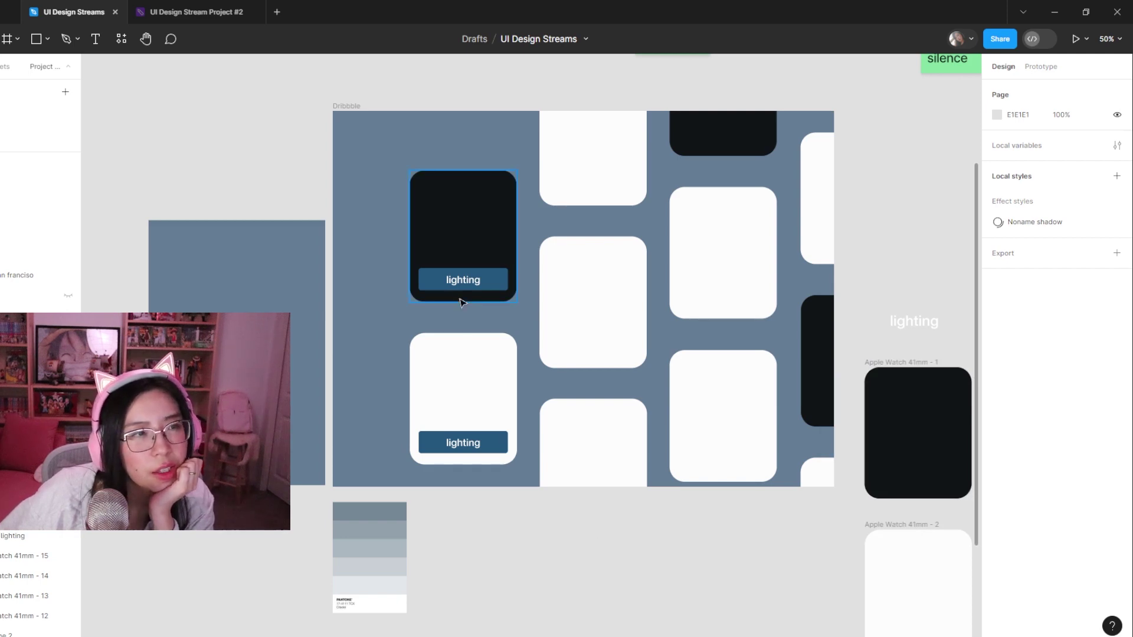
- Examine the deep blue "lighting" buttons on the dark and white watch frames, both up close and in the whole layout
{"action": "key", "text": "shift+0"}
{"action": "scroll", "coordinate": [462, 303], "scroll_direction": "up", "scroll_amount": 1}
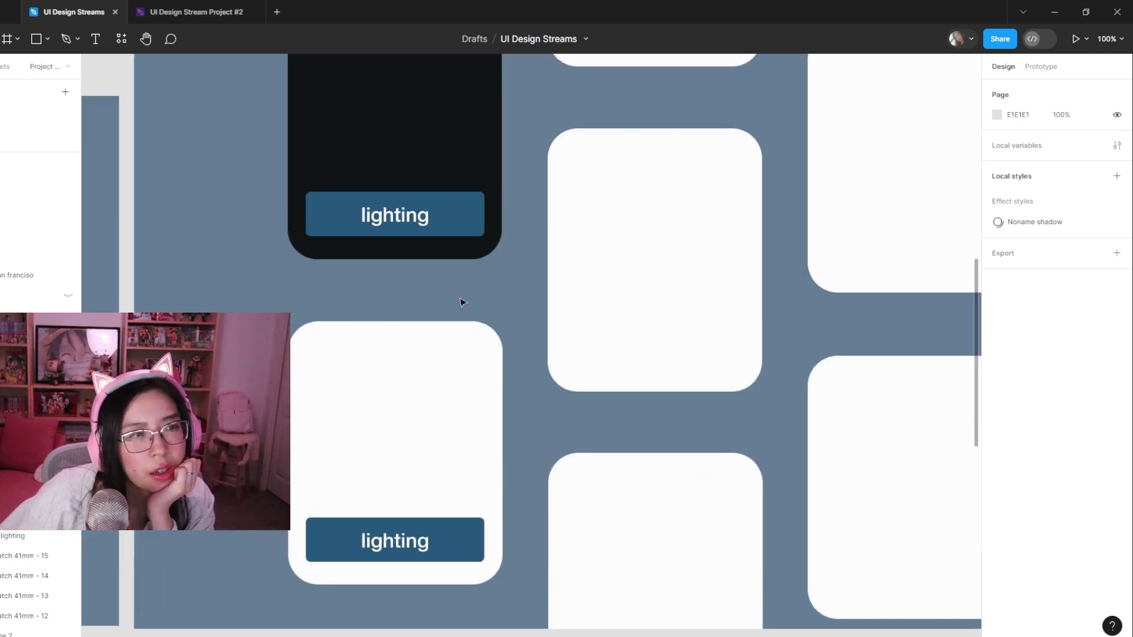
{"action": "left_click", "coordinate": [454, 223]}
{"action": "left_click", "coordinate": [455, 222]}
{"action": "left_click", "coordinate": [427, 294]}
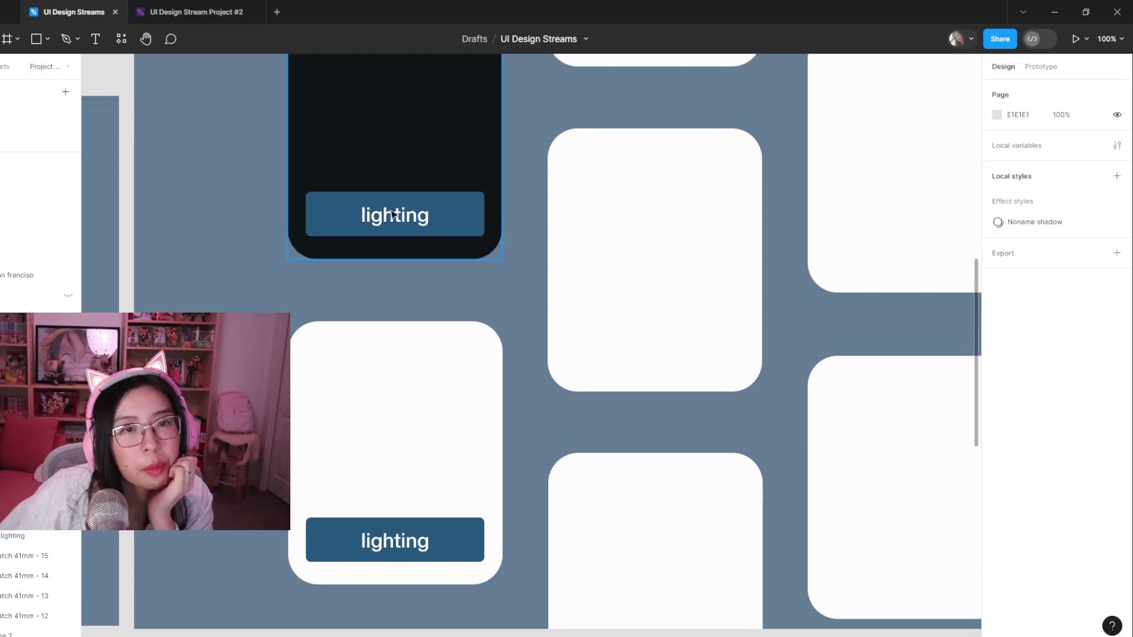
{"action": "left_click", "coordinate": [325, 223]}
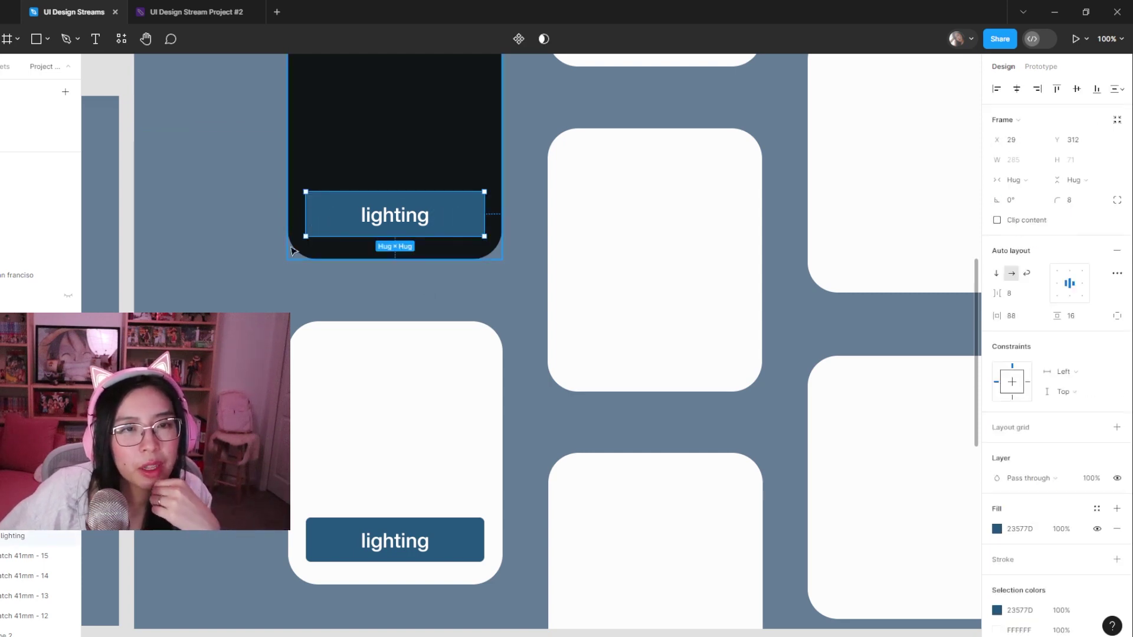
{"action": "left_click", "coordinate": [272, 229]}
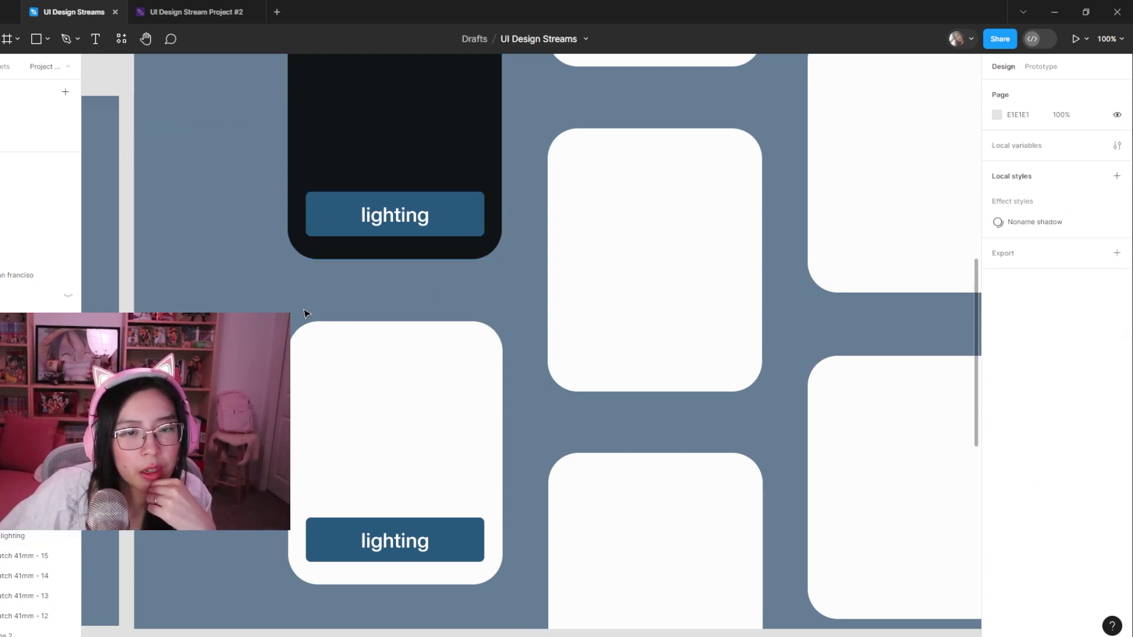
{"action": "key", "text": "minus"}
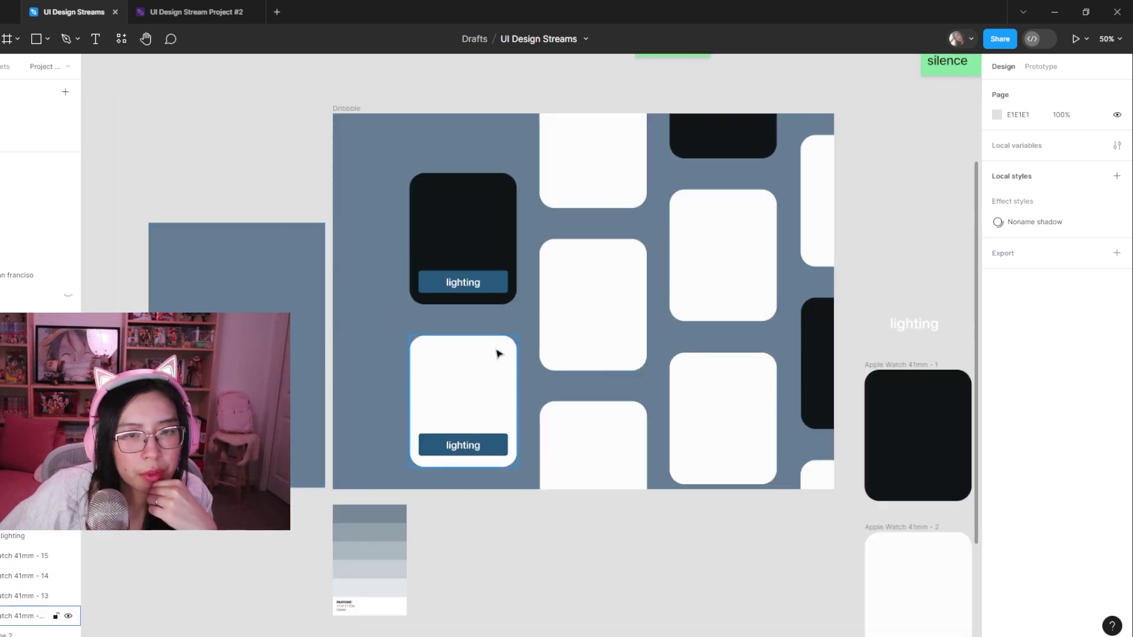
{"action": "key", "text": "plus"}
- Add a second fill at 20% opacity to the white frame's "lighting" button and make it a linear gradient
{"action": "left_click", "coordinate": [487, 442]}
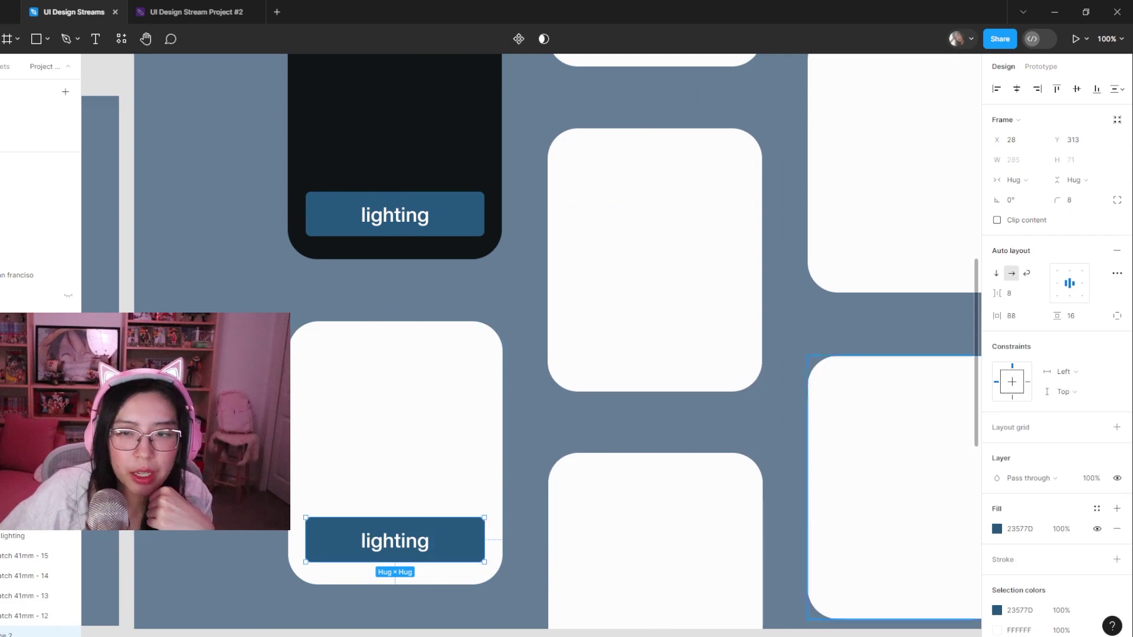
{"action": "left_click", "coordinate": [1116, 508]}
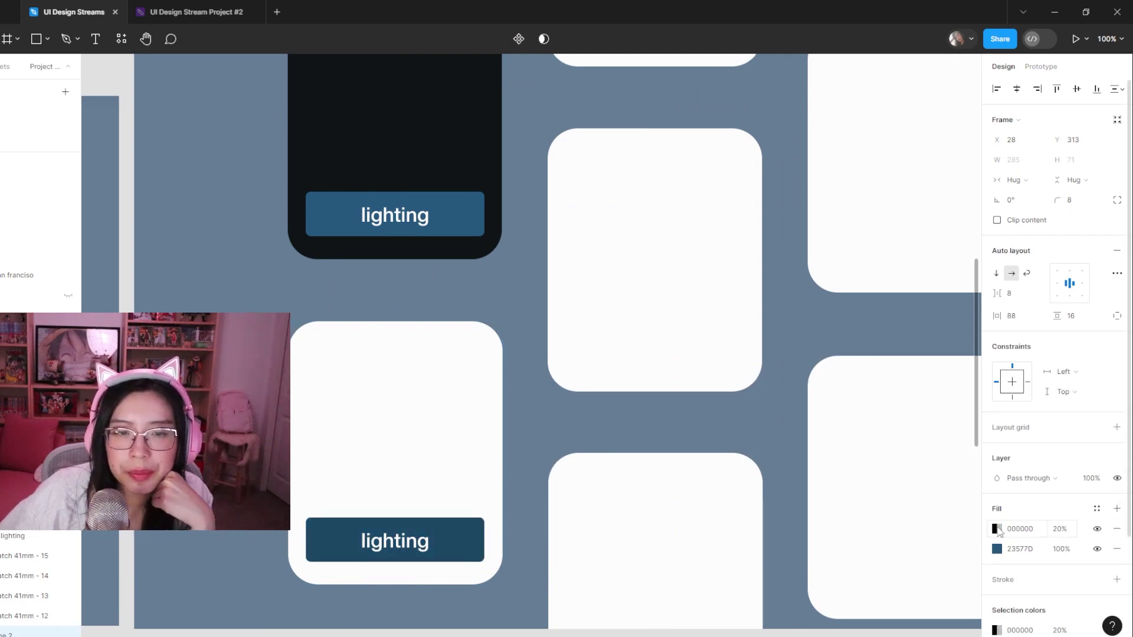
{"action": "left_click", "coordinate": [997, 528]}
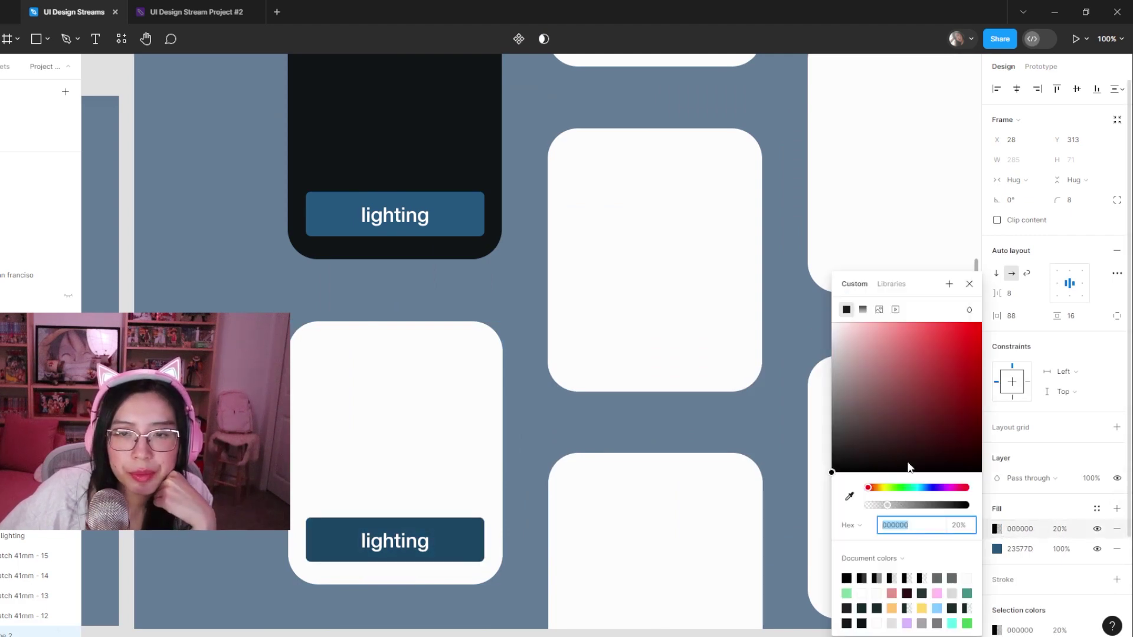
{"action": "left_click", "coordinate": [863, 310]}
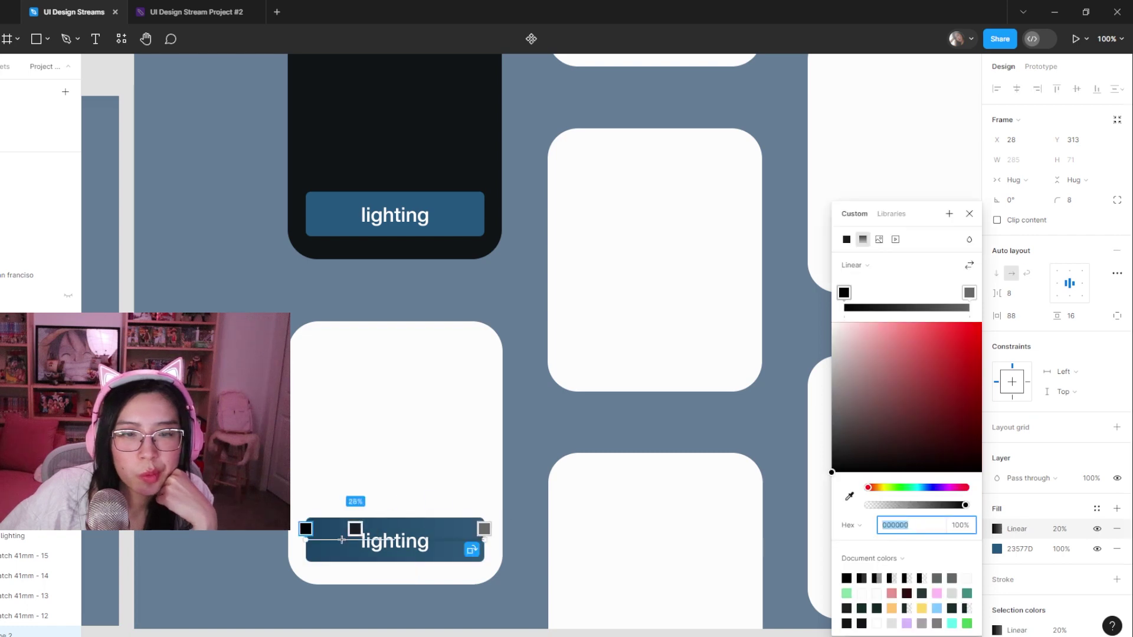
- Run the button's gradient diagonally, with the black stop past its lower-right corner and the grey stop above its upper-left corner
{"action": "left_click_drag", "start_coordinate": [308, 506], "coordinate": [307, 519]}
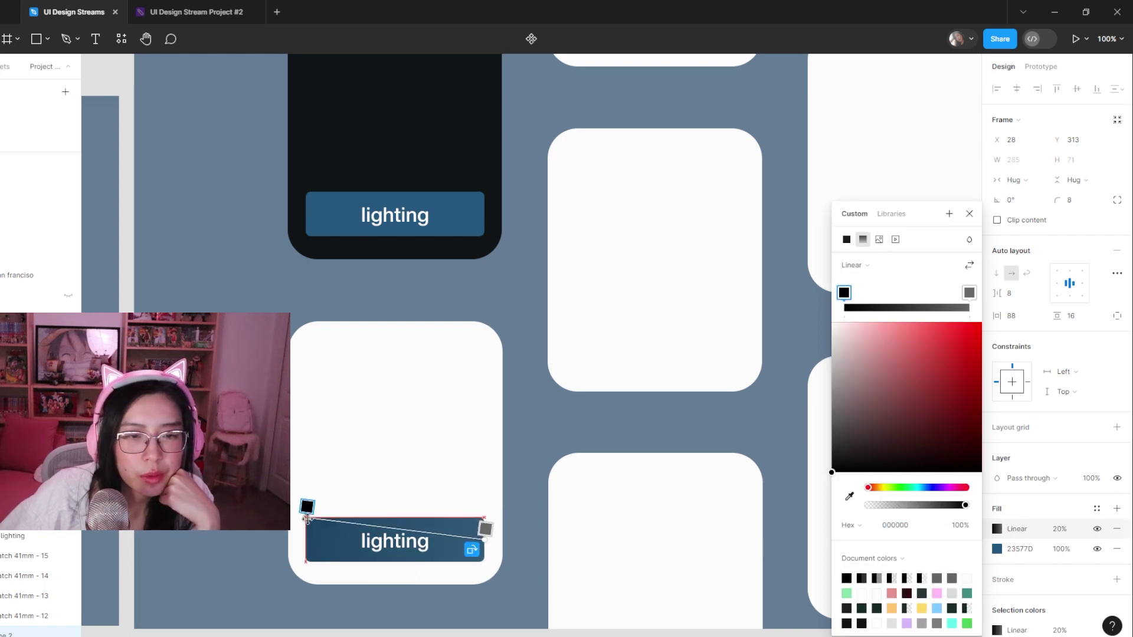
{"action": "left_click_drag", "start_coordinate": [485, 528], "coordinate": [485, 562]}
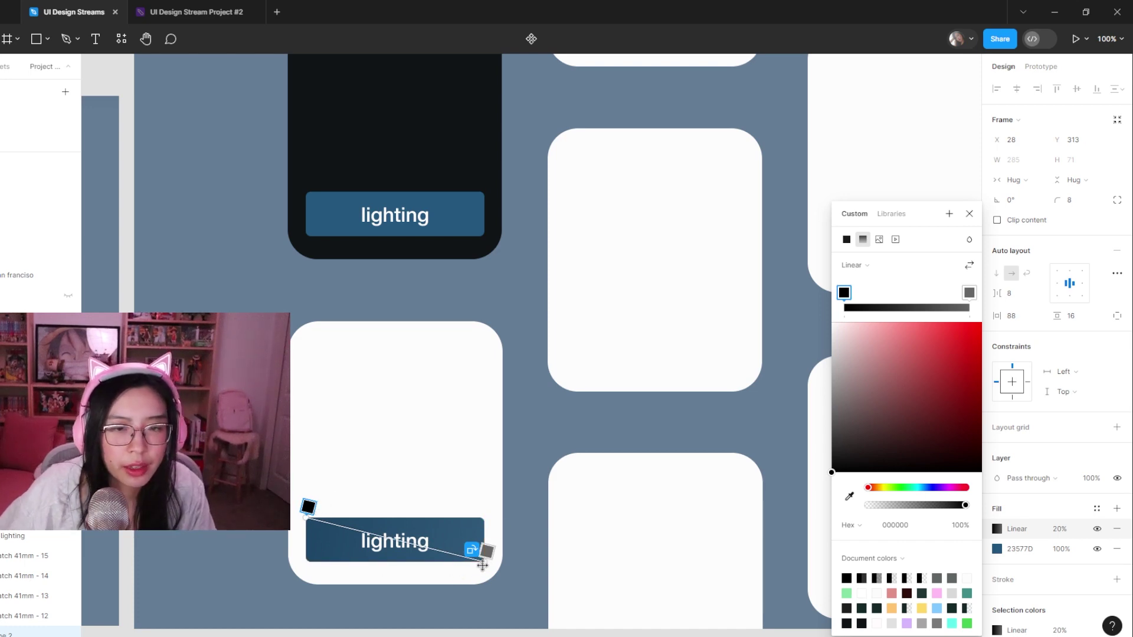
{"action": "left_click_drag", "start_coordinate": [487, 566], "coordinate": [319, 485]}
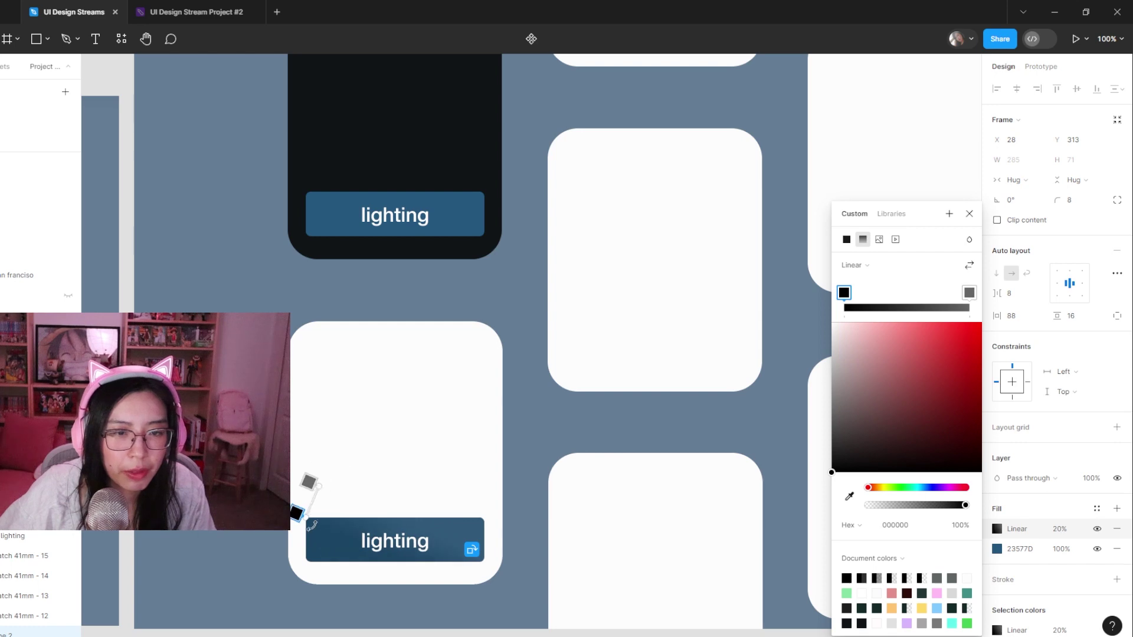
{"action": "left_click_drag", "start_coordinate": [314, 530], "coordinate": [491, 589]}
{"action": "left_click_drag", "start_coordinate": [321, 488], "coordinate": [323, 505]}
{"action": "left_click_drag", "start_coordinate": [484, 598], "coordinate": [480, 578]}
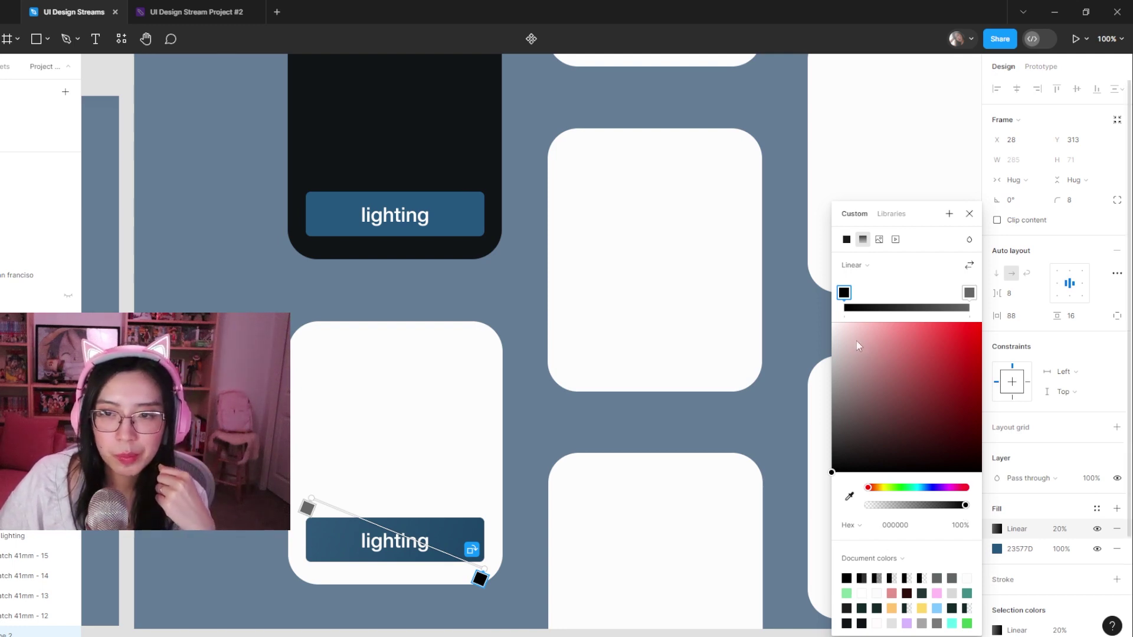
- Recolor the gradient's black stop to 647C94 by sampling the slate-blue background of the layout
{"action": "left_click", "coordinate": [850, 496]}
{"action": "left_click", "coordinate": [750, 458]}
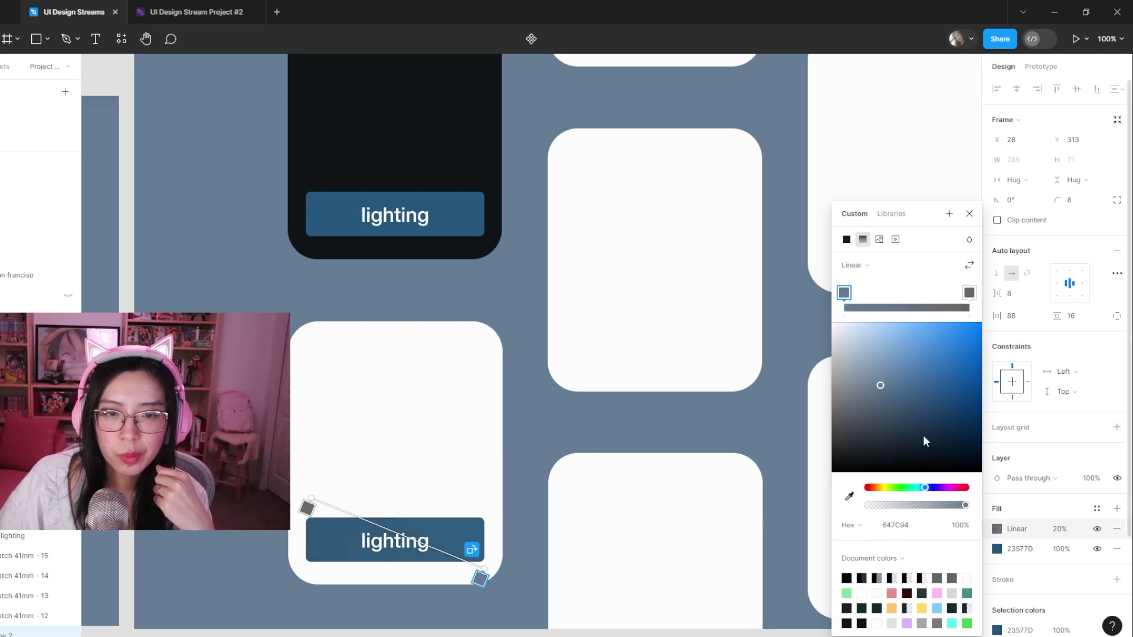
- Recolor the gradient's grey stop to FDFDFD by sampling a white frame, and lighten its slate stop to 95ACC2
{"action": "left_click", "coordinate": [969, 293]}
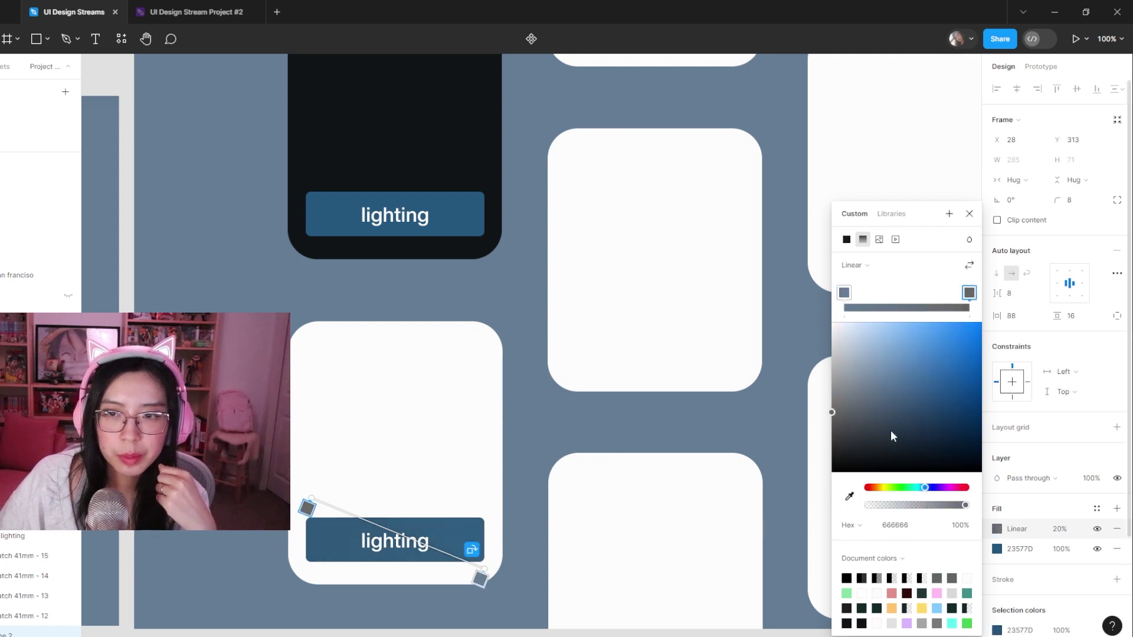
{"action": "left_click", "coordinate": [849, 496]}
{"action": "left_click", "coordinate": [746, 308]}
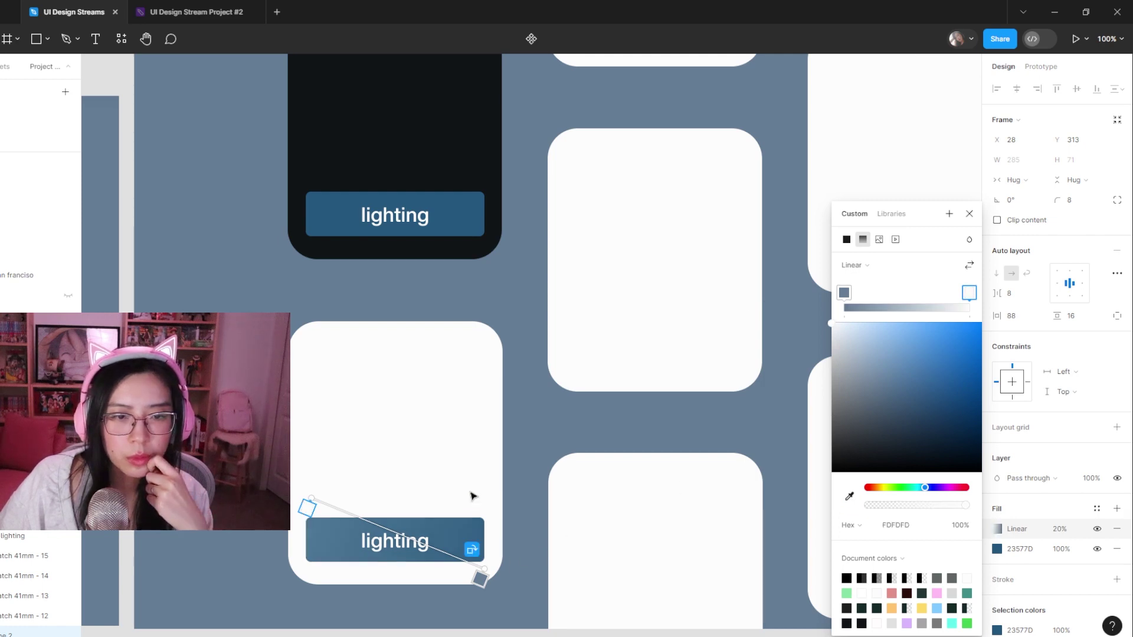
{"action": "left_click_drag", "start_coordinate": [934, 488], "coordinate": [916, 489]}
{"action": "left_click", "coordinate": [844, 292]}
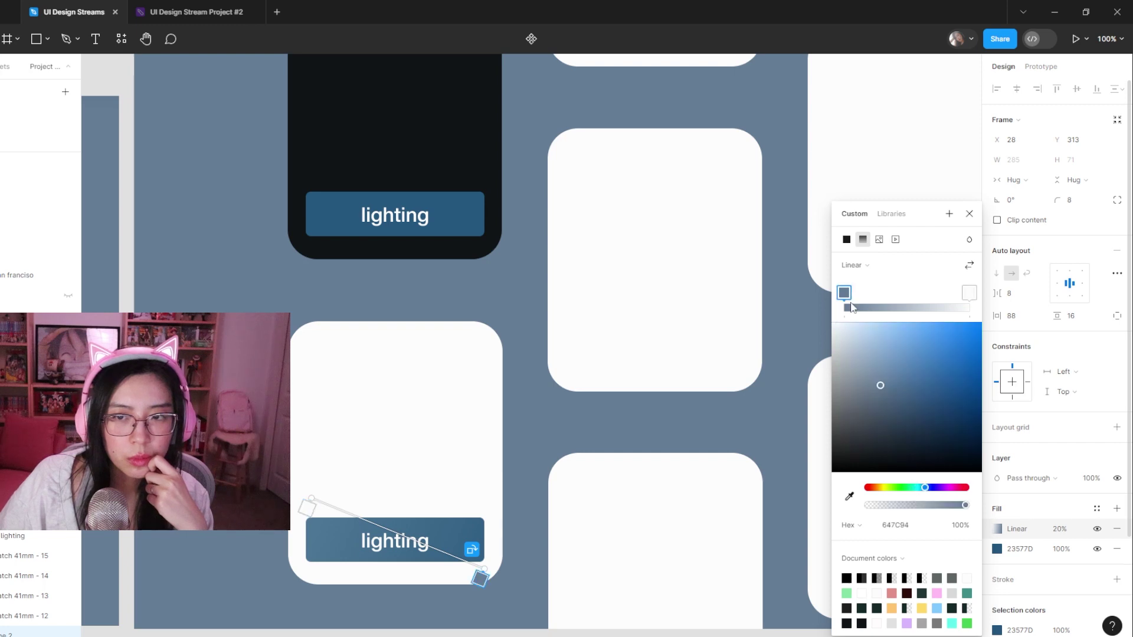
{"action": "left_click_drag", "start_coordinate": [880, 391], "coordinate": [866, 357]}
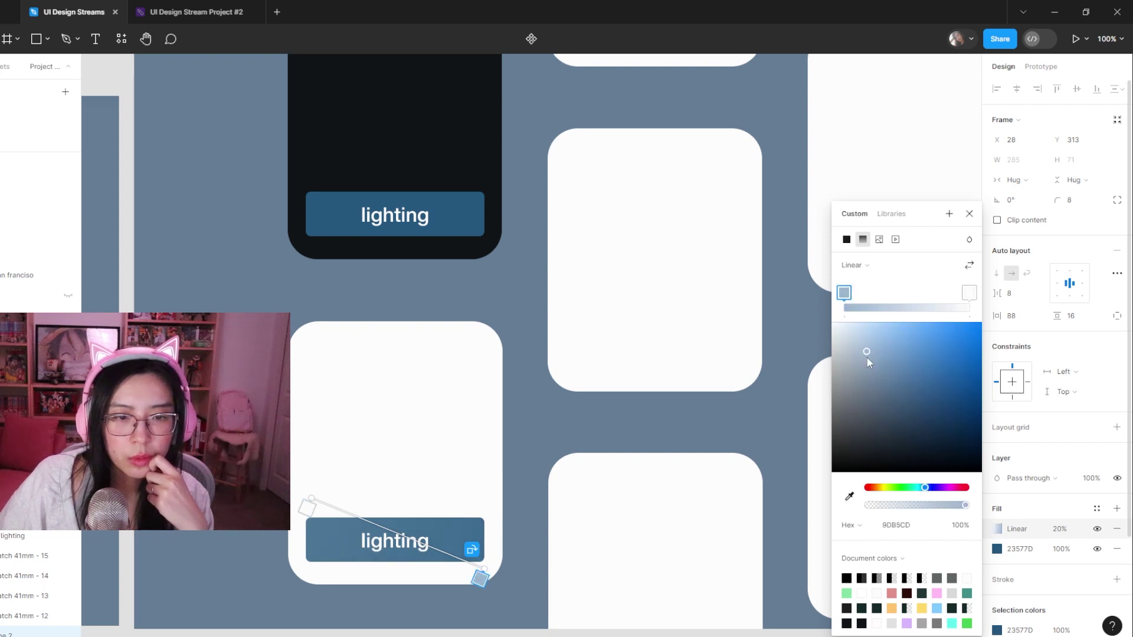
- Try the gradient's white stop at the middle of the button, and return it to the gradient's end
{"action": "left_click", "coordinate": [307, 507]}
{"action": "left_click_drag", "start_coordinate": [968, 295], "coordinate": [902, 298]}
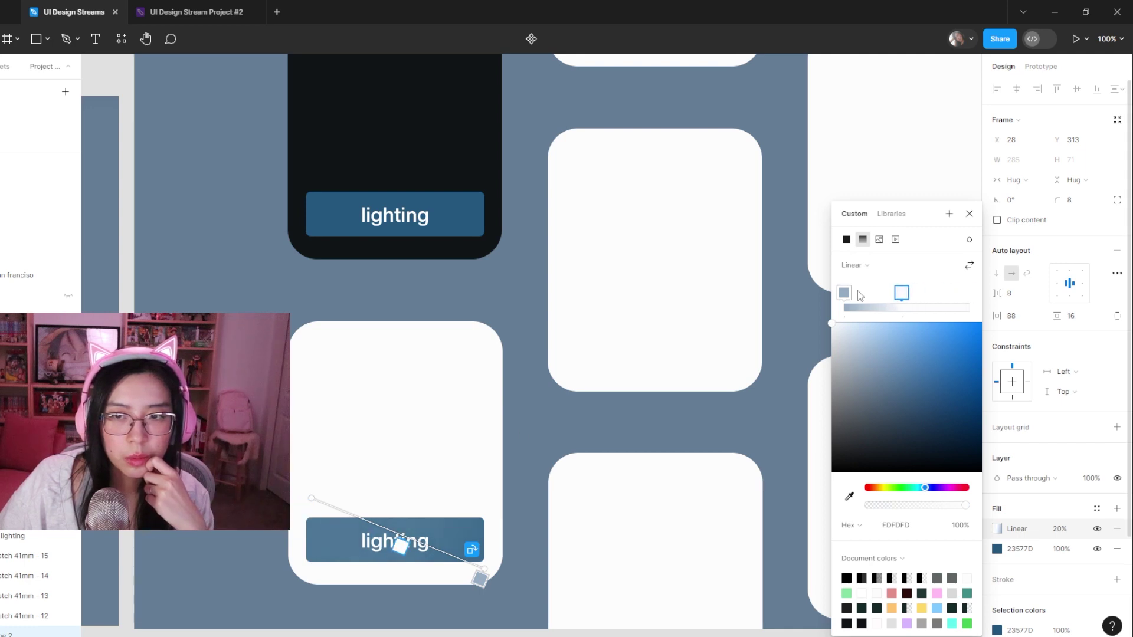
{"action": "left_click", "coordinate": [843, 293]}
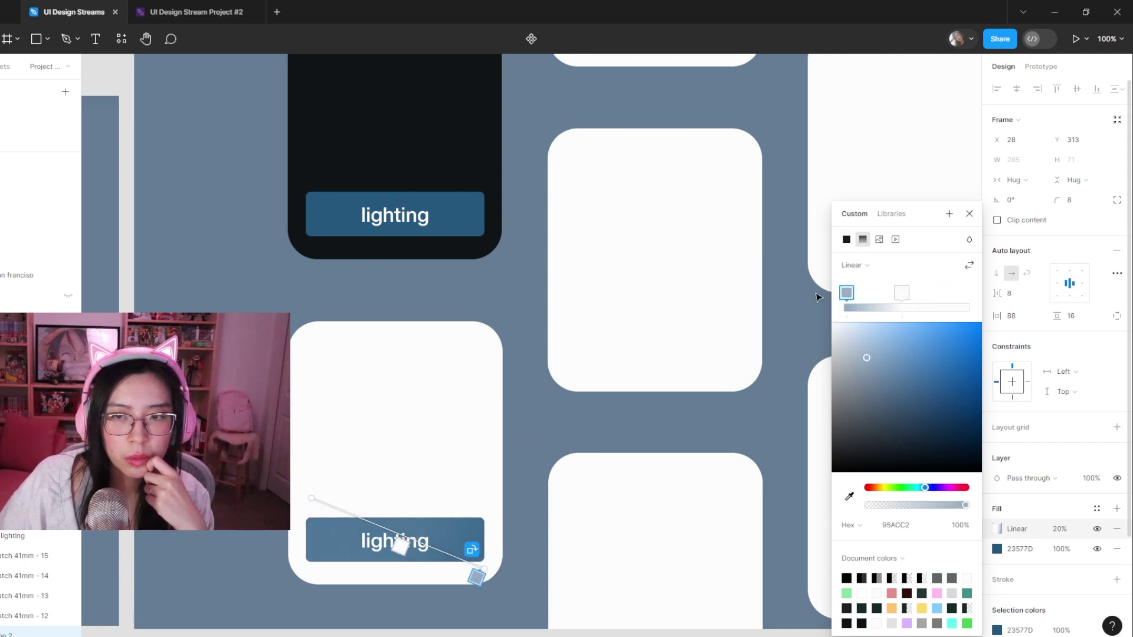
{"action": "left_click_drag", "start_coordinate": [901, 295], "coordinate": [982, 301]}
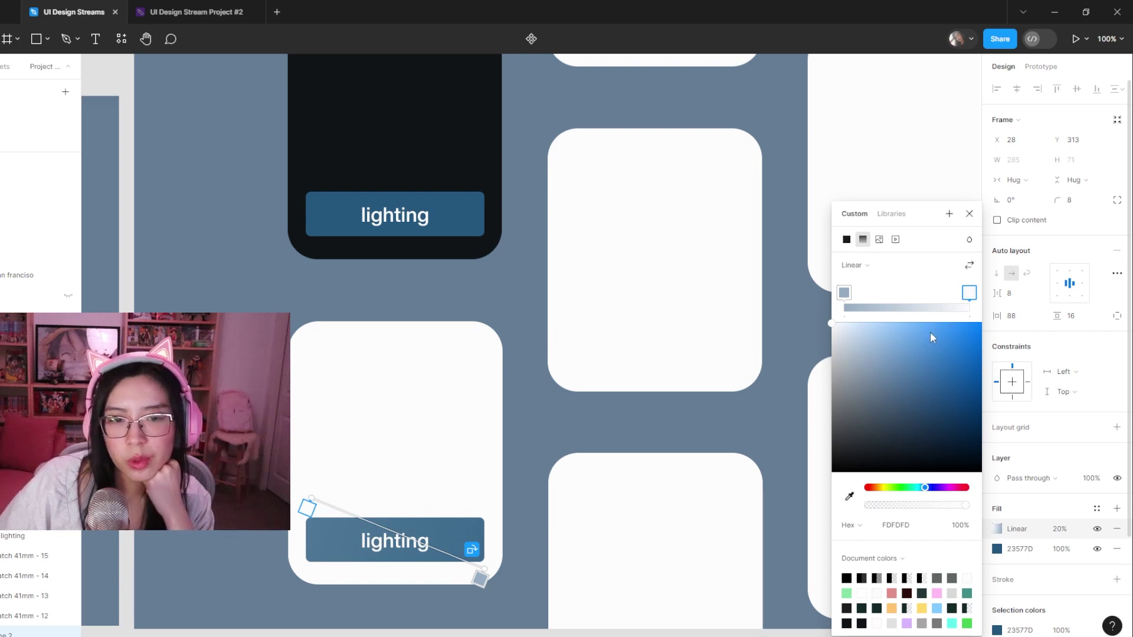
- Recolor the gradient's white stop to light cyan and its slate stop to the brighter blue 448BD2
{"action": "left_click_drag", "start_coordinate": [924, 487], "coordinate": [915, 487]}
{"action": "left_click", "coordinate": [915, 323]}
{"action": "left_click_drag", "start_coordinate": [916, 324], "coordinate": [933, 351]}
{"action": "left_click", "coordinate": [843, 292]}
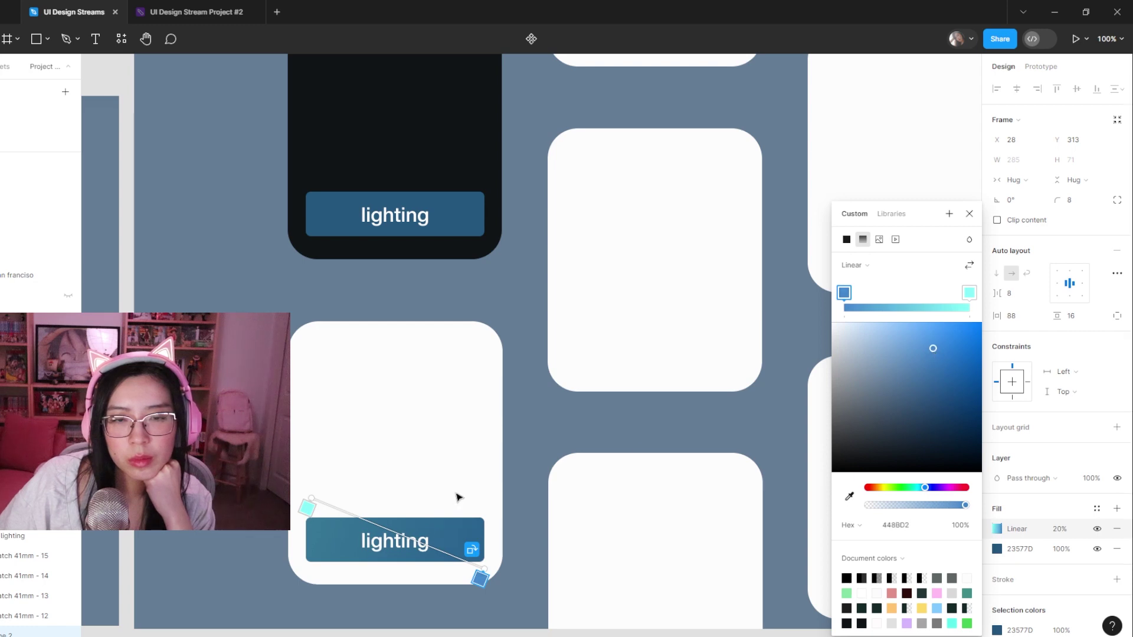
- Lengthen the button's diagonal gradient so both ends reach beyond the white watch frame, blue past the lower-right and cyan past the upper-left corner
{"action": "left_click_drag", "start_coordinate": [480, 577], "coordinate": [506, 598]}
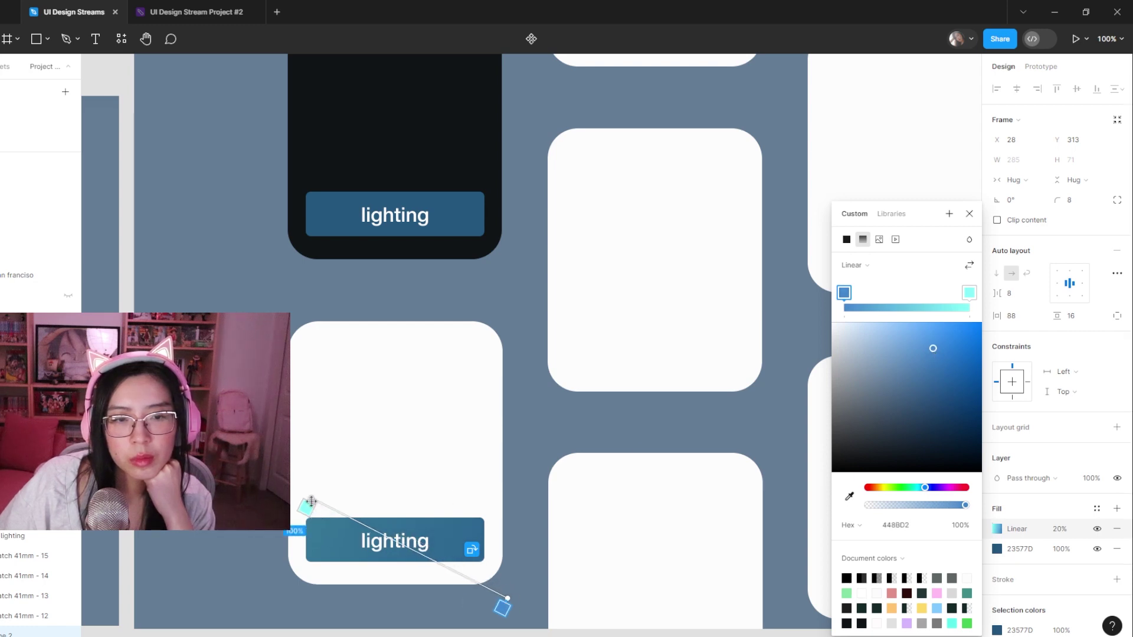
{"action": "left_click_drag", "start_coordinate": [311, 500], "coordinate": [263, 472]}
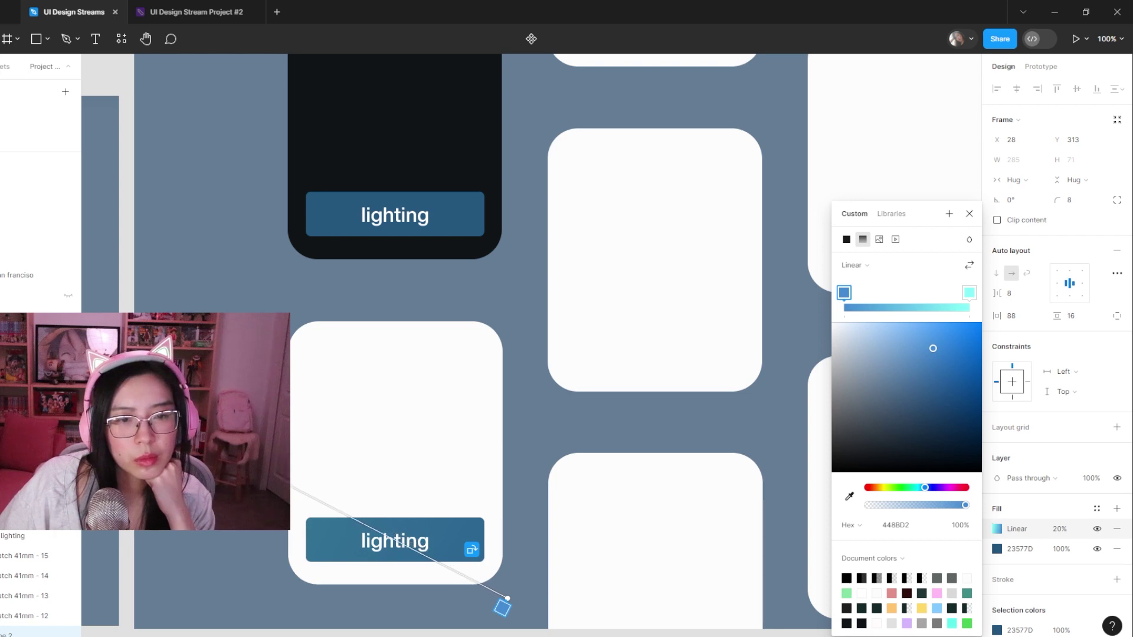
{"action": "scroll", "coordinate": [430, 472], "scroll_direction": "down", "scroll_amount": 5}
{"action": "scroll", "coordinate": [378, 345], "scroll_direction": "up", "scroll_amount": 5}
{"action": "left_click_drag", "start_coordinate": [402, 364], "coordinate": [505, 365]}
{"action": "left_click_drag", "start_coordinate": [769, 463], "coordinate": [754, 482]}
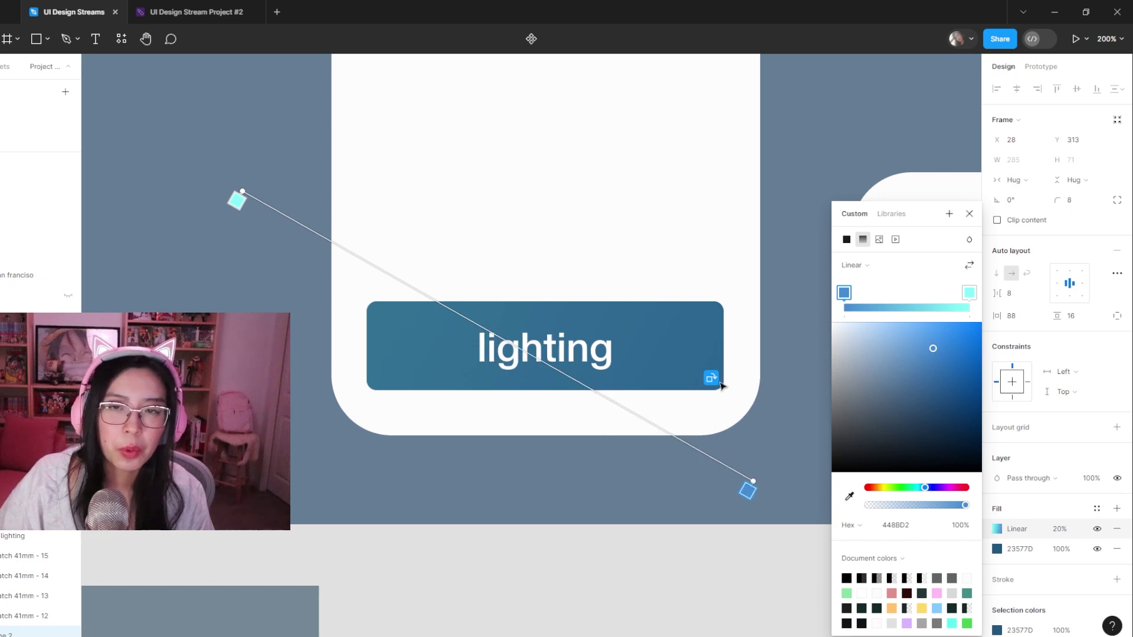
- Set the opacity of the white frame button's linear gradient fill to 10%
{"action": "left_click", "coordinate": [1064, 534]}
{"action": "type", "text": "10"}
{"action": "key", "text": "Return"}
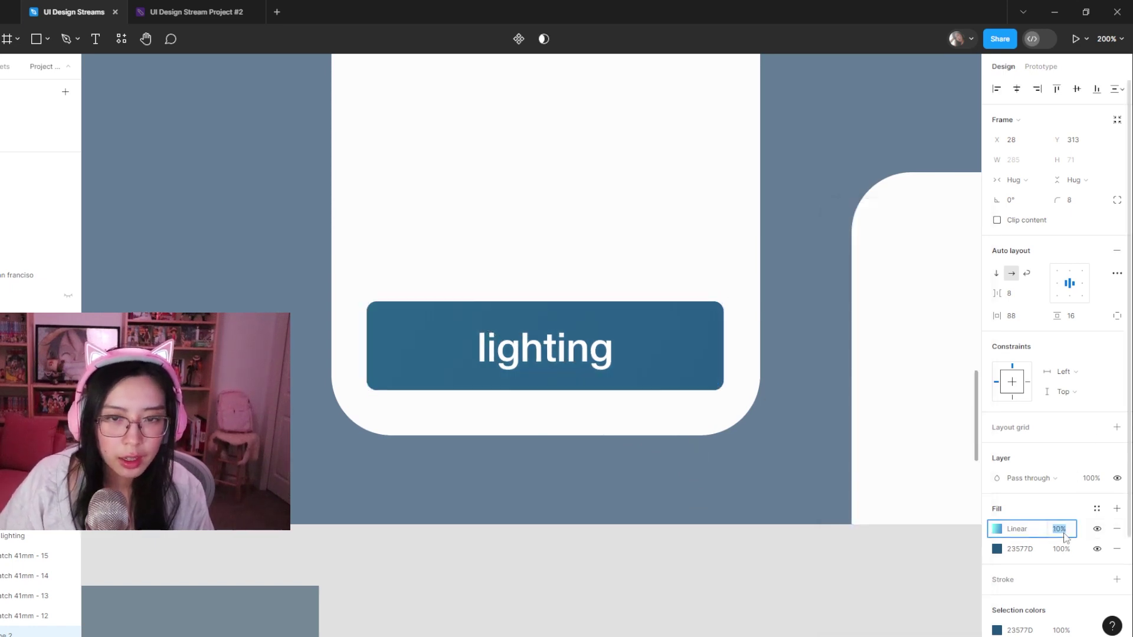
{"action": "double_click", "coordinate": [508, 357]}
{"action": "double_click", "coordinate": [511, 353]}
{"action": "scroll", "coordinate": [508, 526], "scroll_direction": "down", "scroll_amount": 5}
{"action": "key", "text": "BackSpace"}
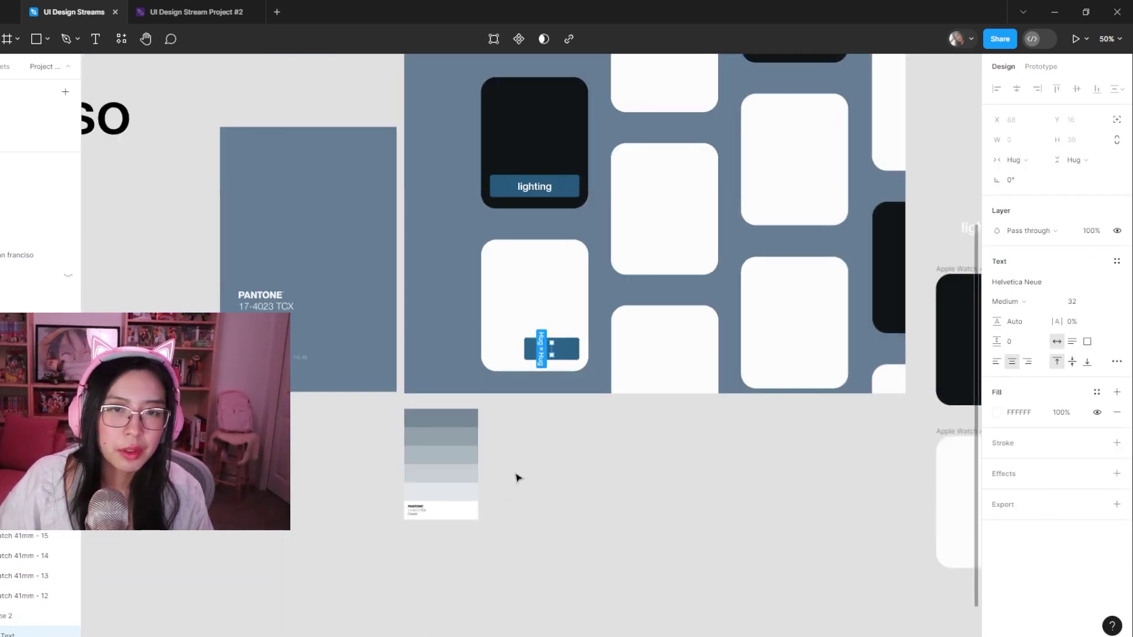
{"action": "key", "text": "ctrl+z"}
{"action": "left_click", "coordinate": [612, 435]}
- Go through the green user-journey sticky notes above the Dribbble layout one by one
{"action": "scroll", "coordinate": [599, 331], "scroll_direction": "up", "scroll_amount": 5}
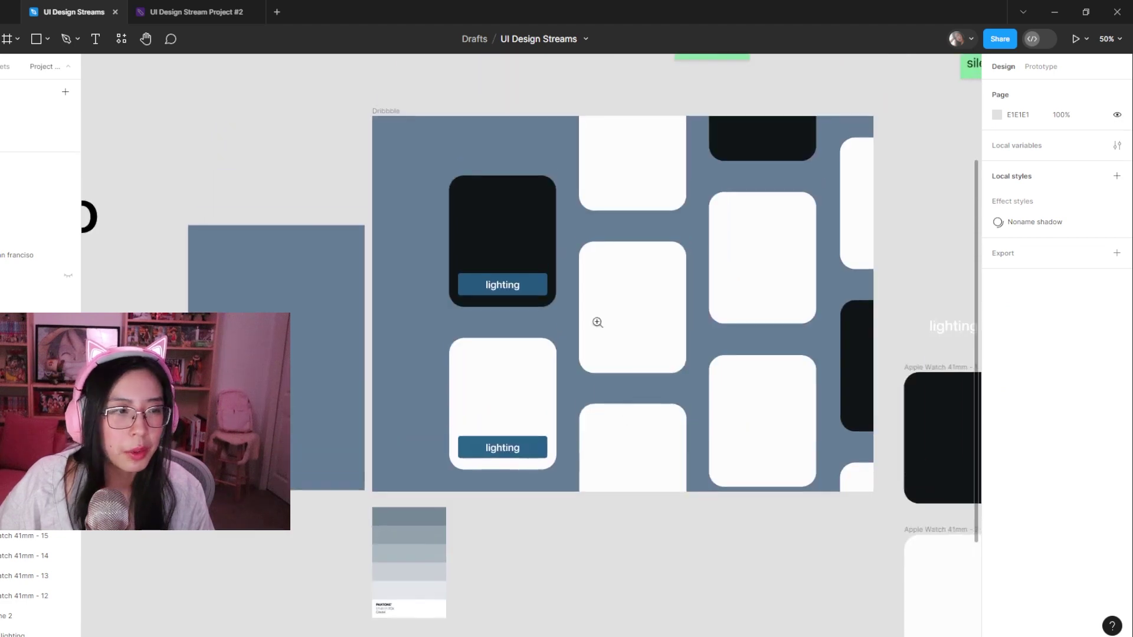
{"action": "scroll", "coordinate": [593, 289], "scroll_direction": "down", "scroll_amount": 5}
{"action": "scroll", "coordinate": [531, 448], "scroll_direction": "right", "scroll_amount": 2}
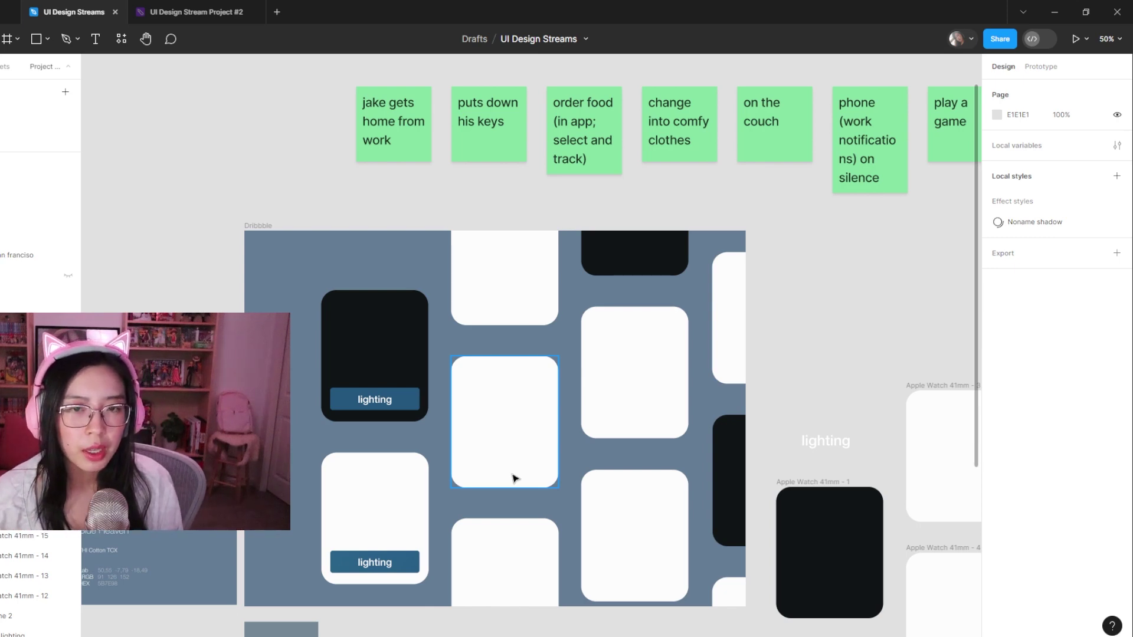
{"action": "left_click", "coordinate": [400, 144]}
{"action": "left_click", "coordinate": [490, 142], "text": "shift"}
{"action": "left_click", "coordinate": [551, 145], "text": "shift"}
{"action": "left_click", "coordinate": [697, 146], "text": "shift"}
{"action": "left_click", "coordinate": [783, 152], "text": "shift"}
{"action": "left_click", "coordinate": [864, 150], "text": "shift"}
{"action": "left_click", "coordinate": [849, 230]}
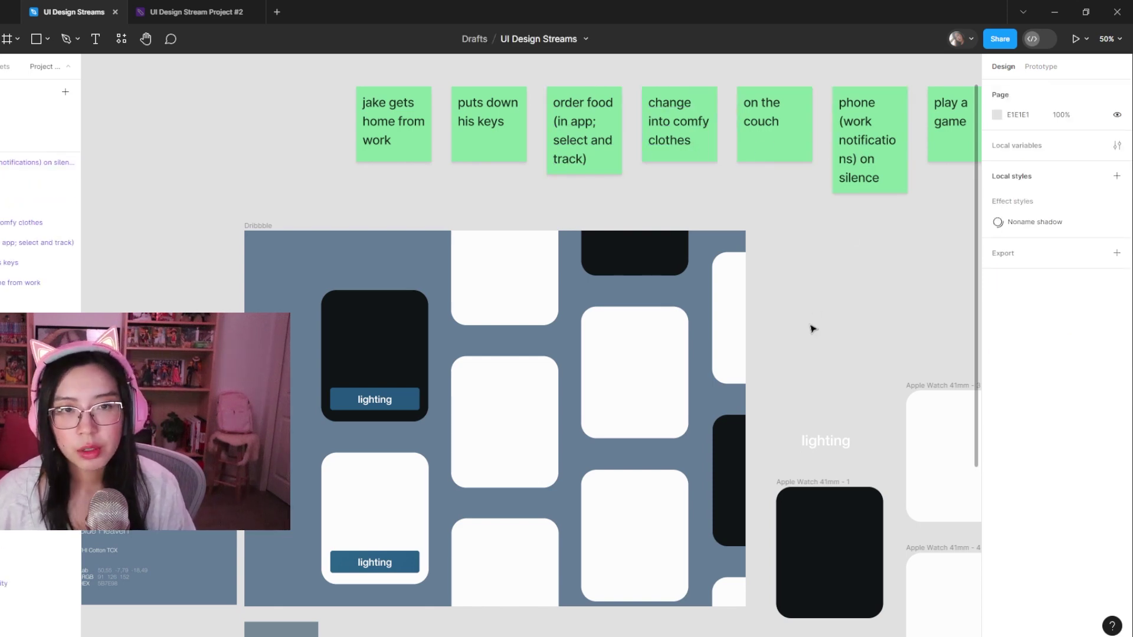
- Go through the dark and white watch frames of the Dribbble layout column by column to plan their screens
{"action": "left_click", "coordinate": [399, 321]}
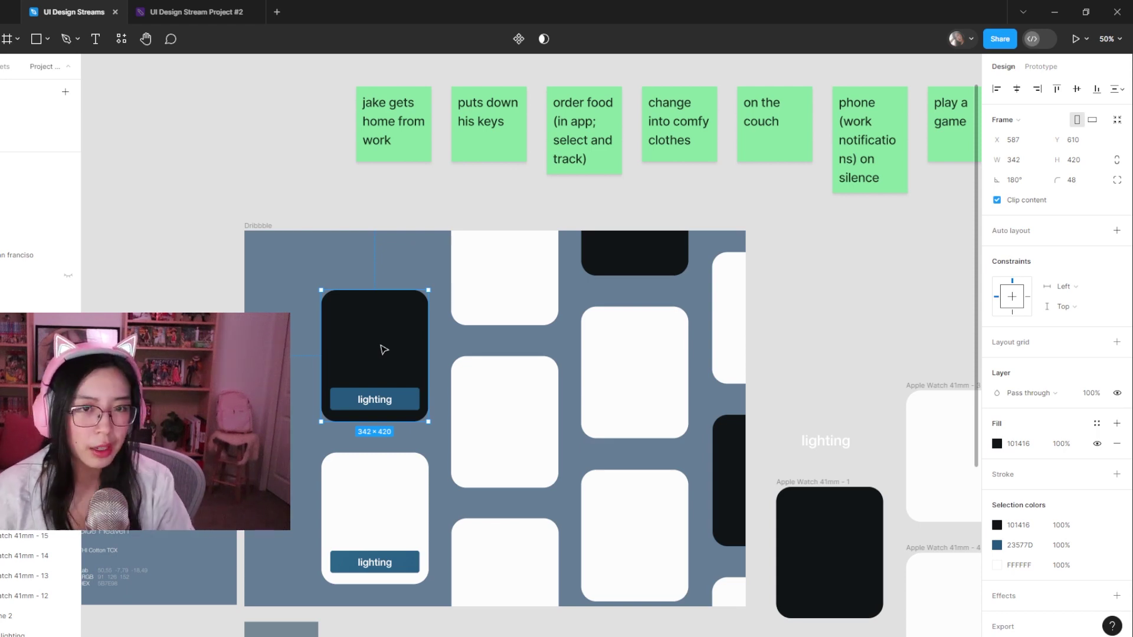
{"action": "scroll", "coordinate": [642, 214], "scroll_direction": "right", "scroll_amount": 3}
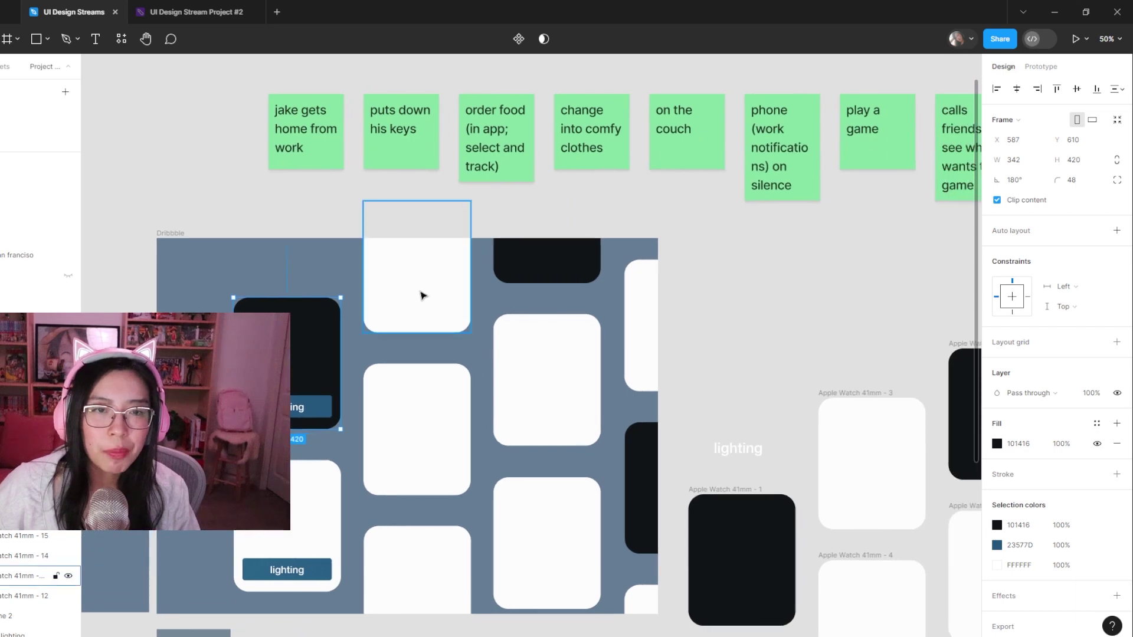
{"action": "left_click", "coordinate": [422, 292]}
{"action": "left_click", "coordinate": [451, 426]}
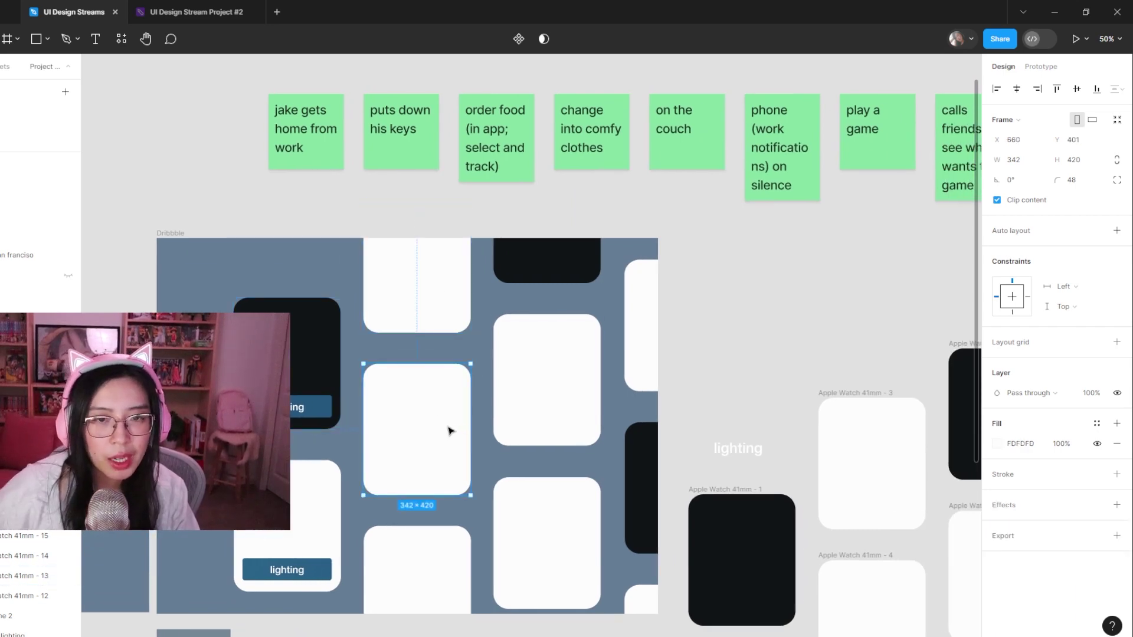
{"action": "left_click", "coordinate": [581, 262]}
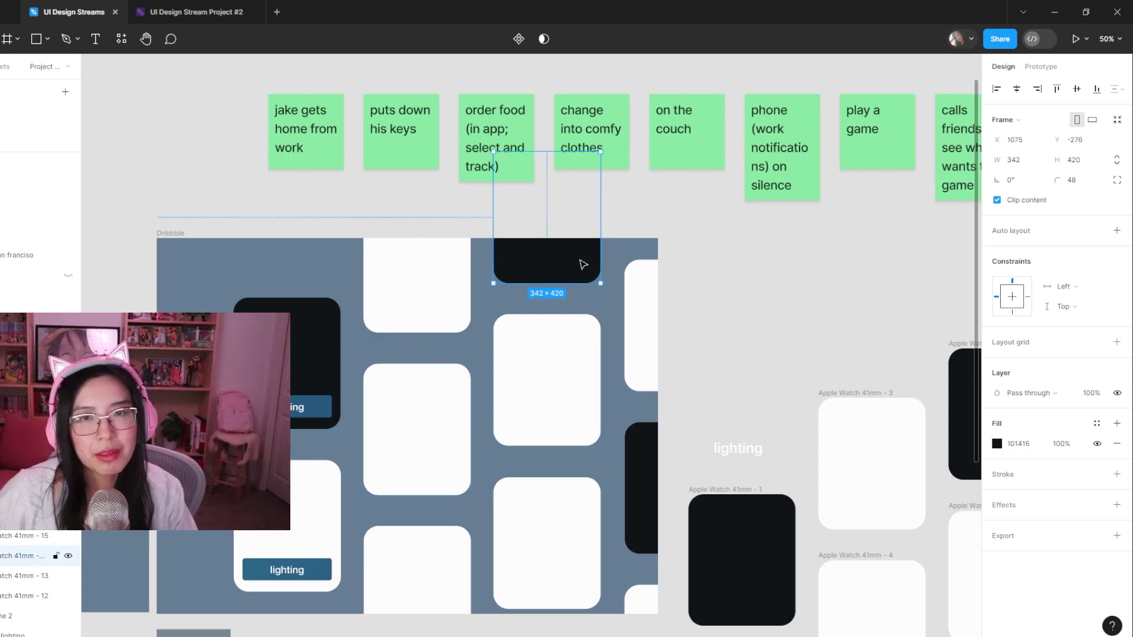
{"action": "left_click", "coordinate": [572, 385]}
{"action": "key", "text": "Tab"}
{"action": "key", "text": "Tab"}
{"action": "key", "text": "Tab"}
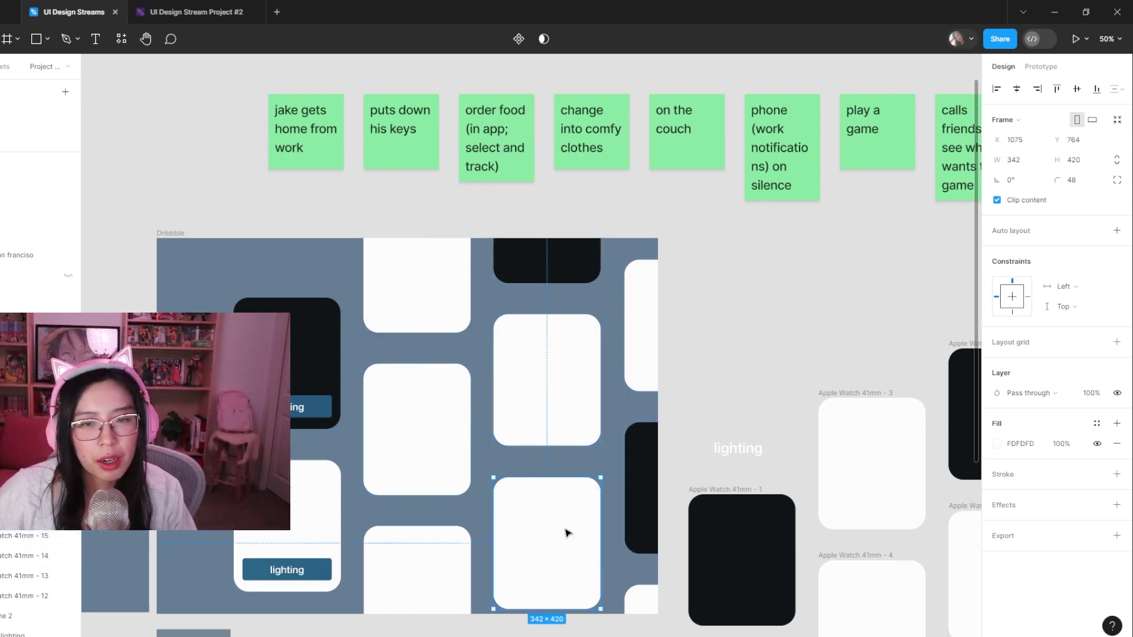
{"action": "key", "text": "Tab"}
{"action": "left_click", "coordinate": [636, 603]}
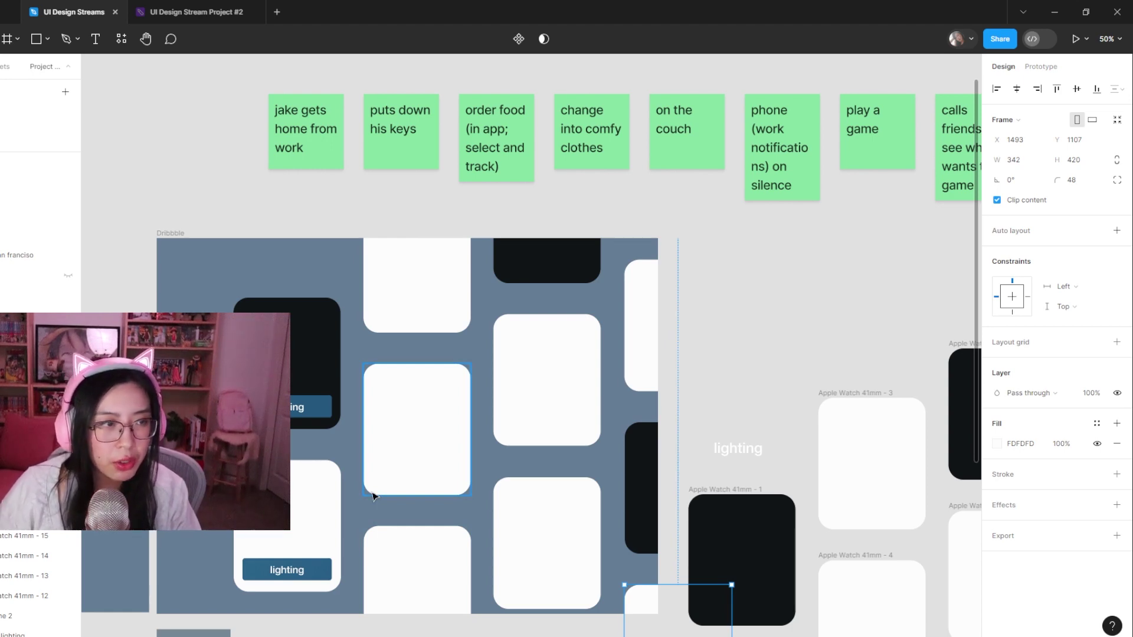
{"action": "key", "text": "Escape"}
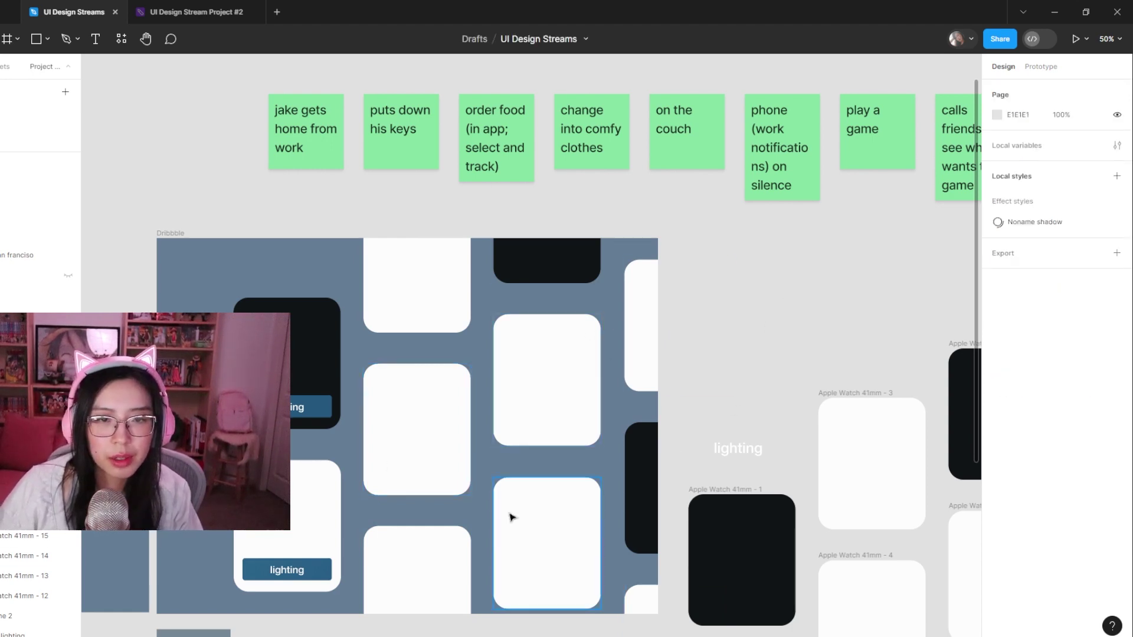
- Review the whole Dribbble layout and compare it with the "Finances UI for apple watch" reference shot in Chrome
{"action": "left_click_drag", "start_coordinate": [450, 497], "coordinate": [553, 392]}
{"action": "scroll", "coordinate": [554, 393], "scroll_direction": "up", "scroll_amount": 1}
{"action": "scroll", "coordinate": [463, 597], "scroll_direction": "down", "scroll_amount": 2}
{"action": "scroll", "coordinate": [470, 539], "scroll_direction": "right", "scroll_amount": 2}
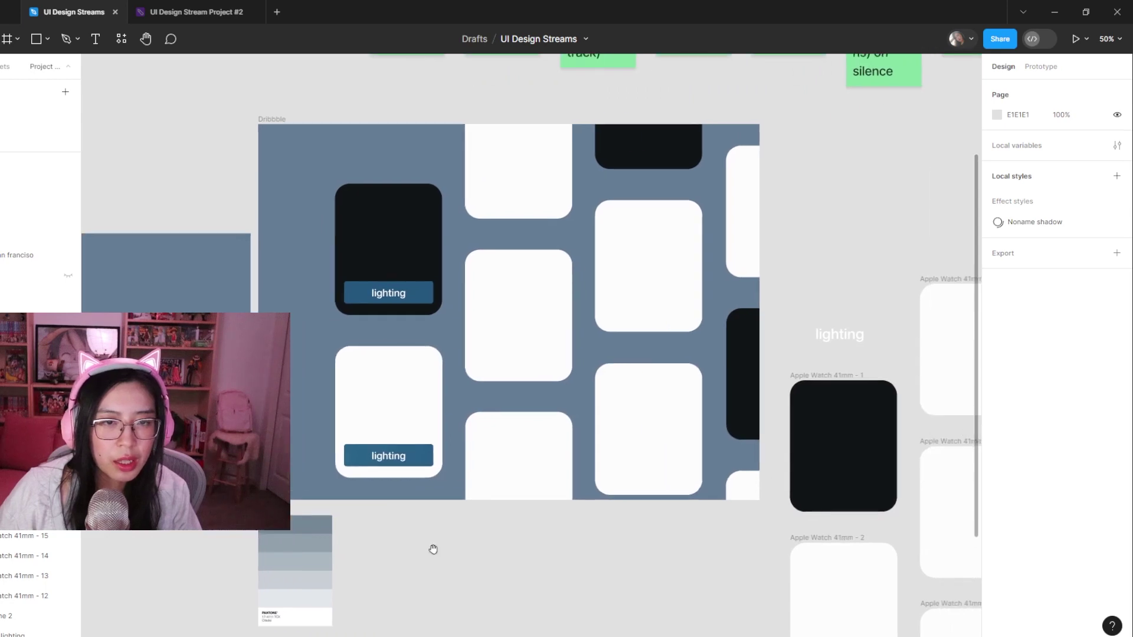
{"action": "mouse_move", "coordinate": [541, 566]}
{"action": "left_mouse_down"}
{"action": "mouse_move", "coordinate": [463, 546]}
{"action": "mouse_move", "coordinate": [552, 546]}
{"action": "left_mouse_up"}
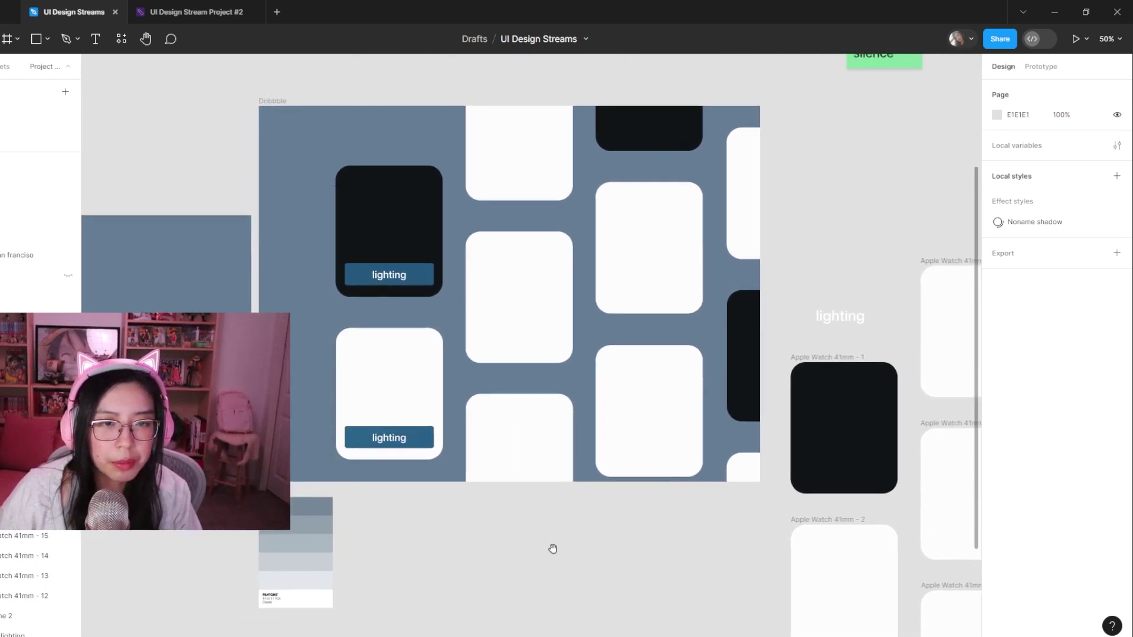
{"action": "scroll", "coordinate": [433, 533], "scroll_direction": "up", "scroll_amount": 3}
{"action": "scroll", "coordinate": [432, 533], "scroll_direction": "left", "scroll_amount": 1}
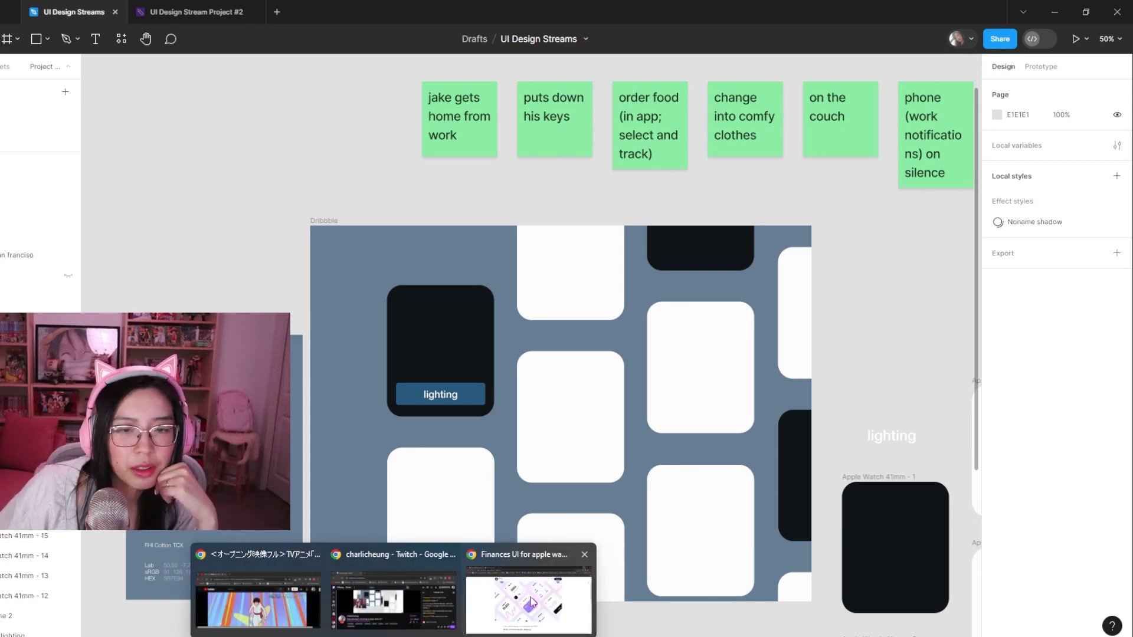
{"action": "left_click", "coordinate": [534, 613]}
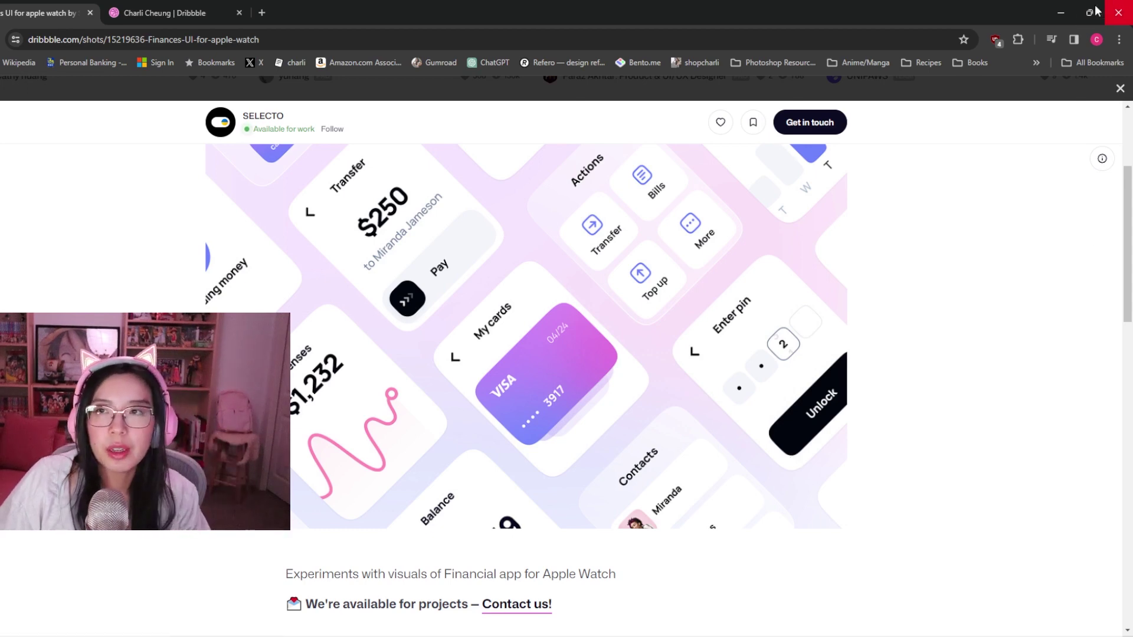
{"action": "left_click", "coordinate": [1060, 12]}
- Move the loose white "lighting" text from the canvas into the dark watch frame as a horizontally centered heading near its top
{"action": "left_click", "coordinate": [891, 437]}
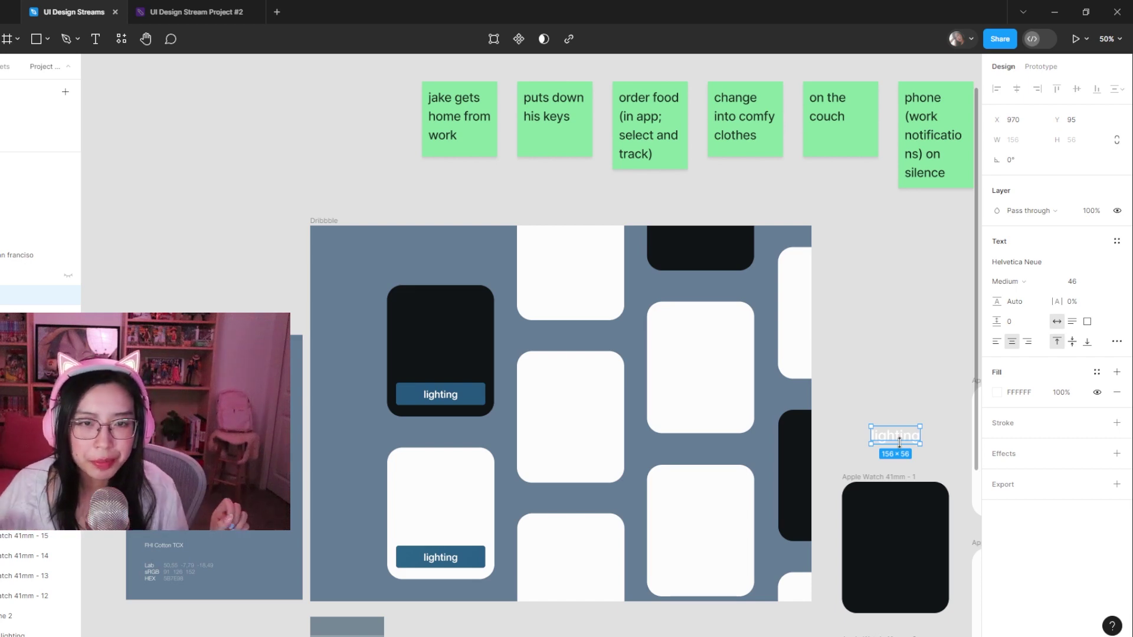
{"action": "left_click", "coordinate": [496, 189]}
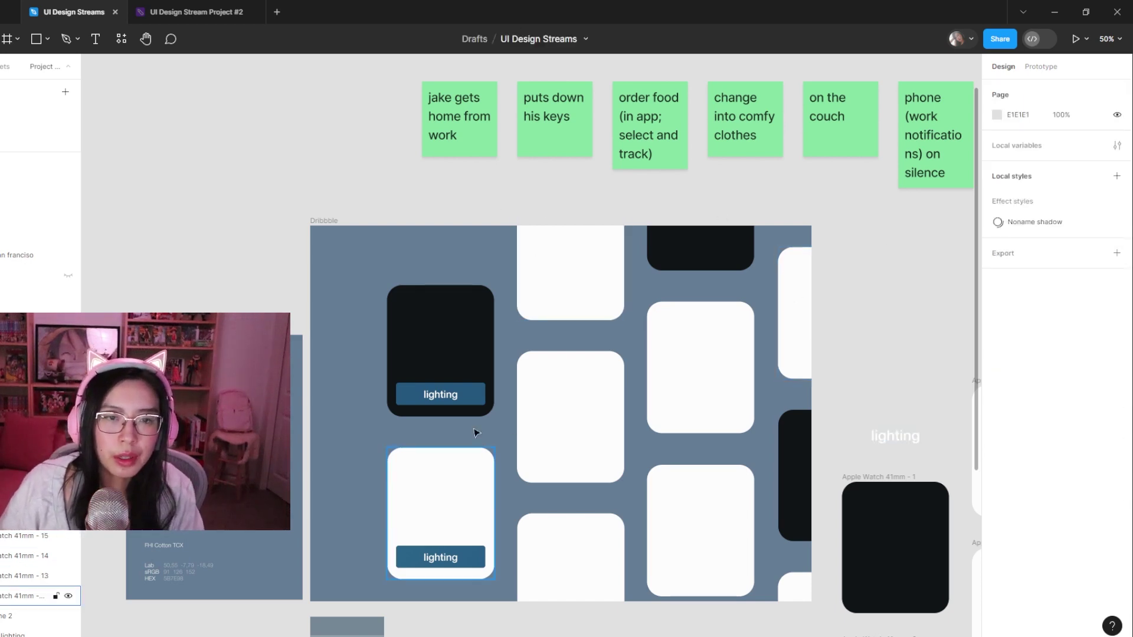
{"action": "left_click", "coordinate": [451, 393]}
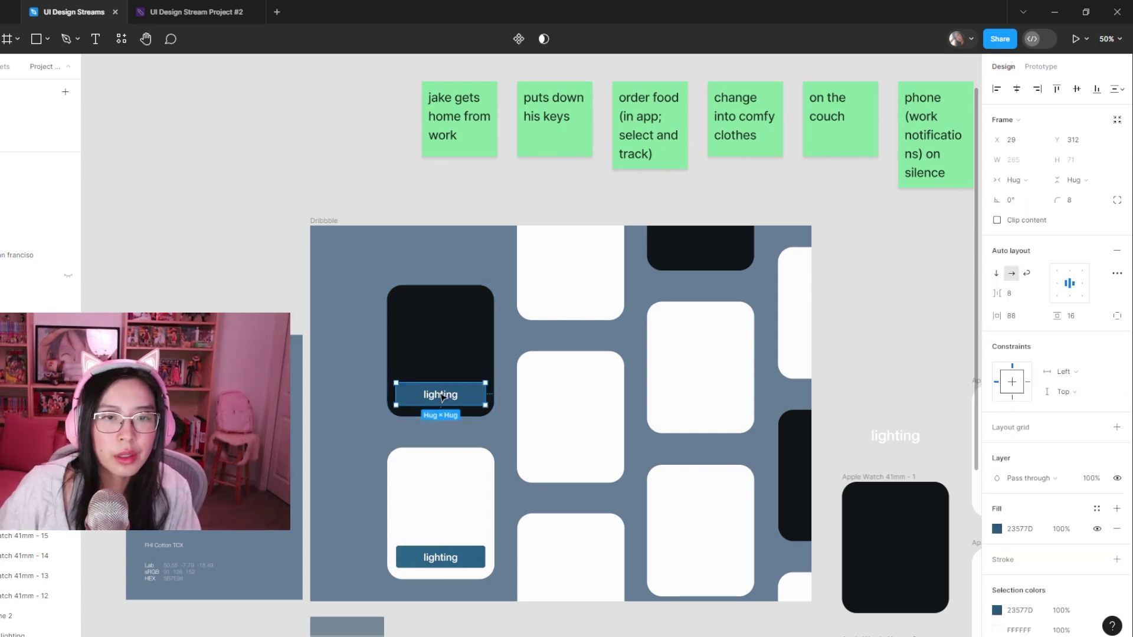
{"action": "left_click", "coordinate": [906, 438]}
{"action": "left_click_drag", "start_coordinate": [906, 438], "coordinate": [456, 308]}
{"action": "scroll", "coordinate": [456, 308], "scroll_direction": "up", "scroll_amount": 3}
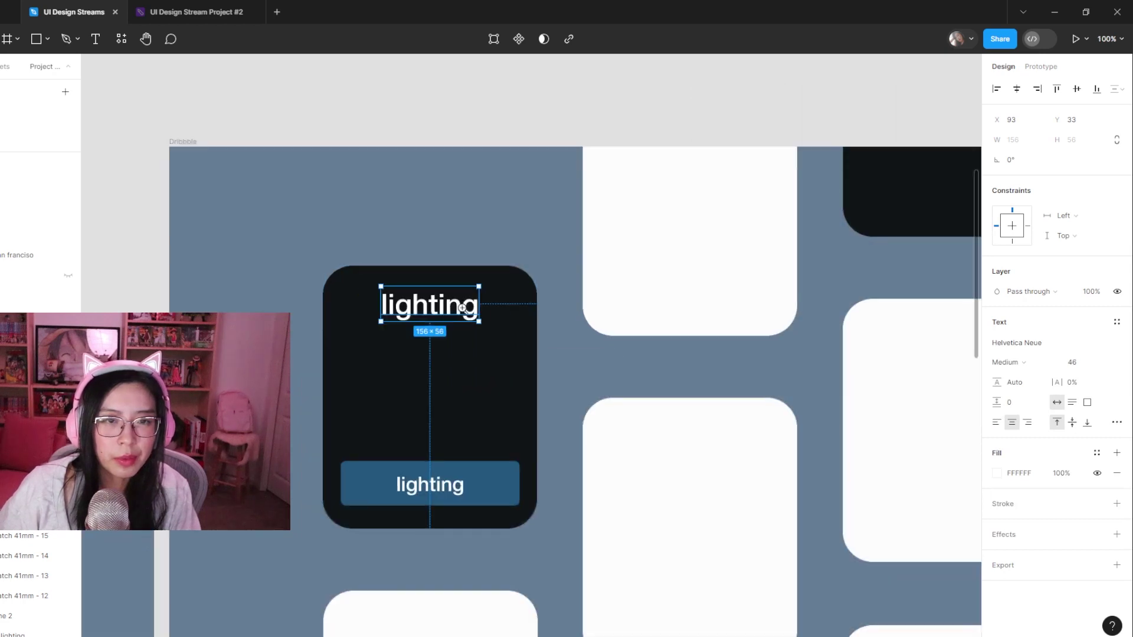
{"action": "double_click", "coordinate": [461, 308]}
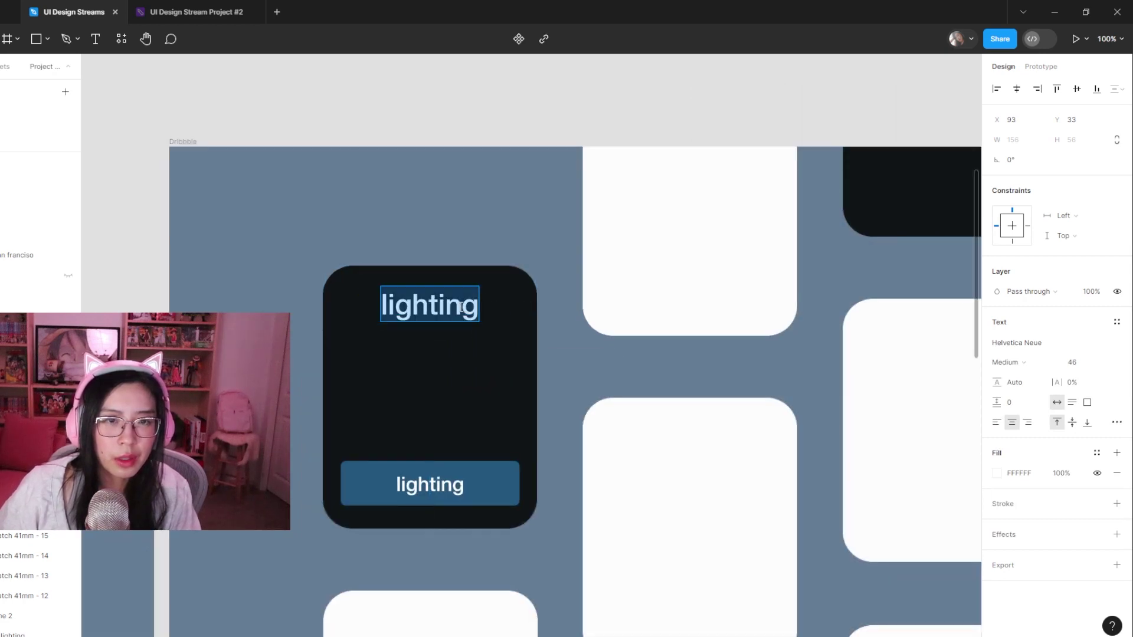
{"action": "key", "text": "Escape"}
{"action": "key", "text": "c"}
{"action": "left_click", "coordinate": [445, 143]}
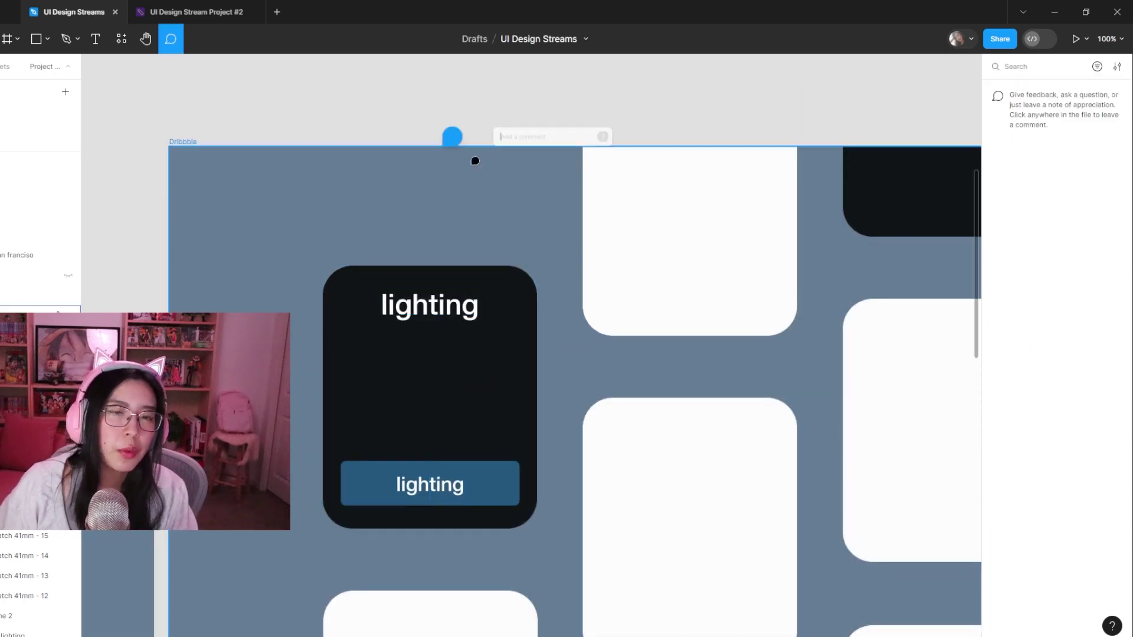
{"action": "key", "text": "Escape"}
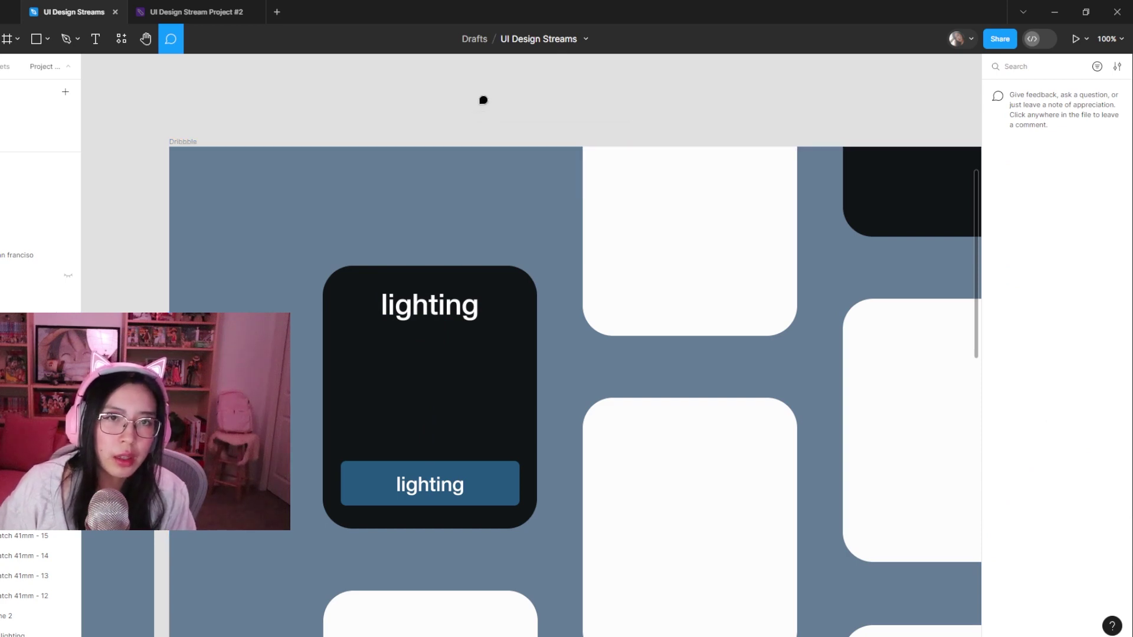
{"action": "key", "text": "Escape"}
{"action": "left_click", "coordinate": [549, 114]}
{"action": "scroll", "coordinate": [531, 321], "scroll_direction": "up", "scroll_amount": 4}
{"action": "scroll", "coordinate": [551, 321], "scroll_direction": "down", "scroll_amount": 3}
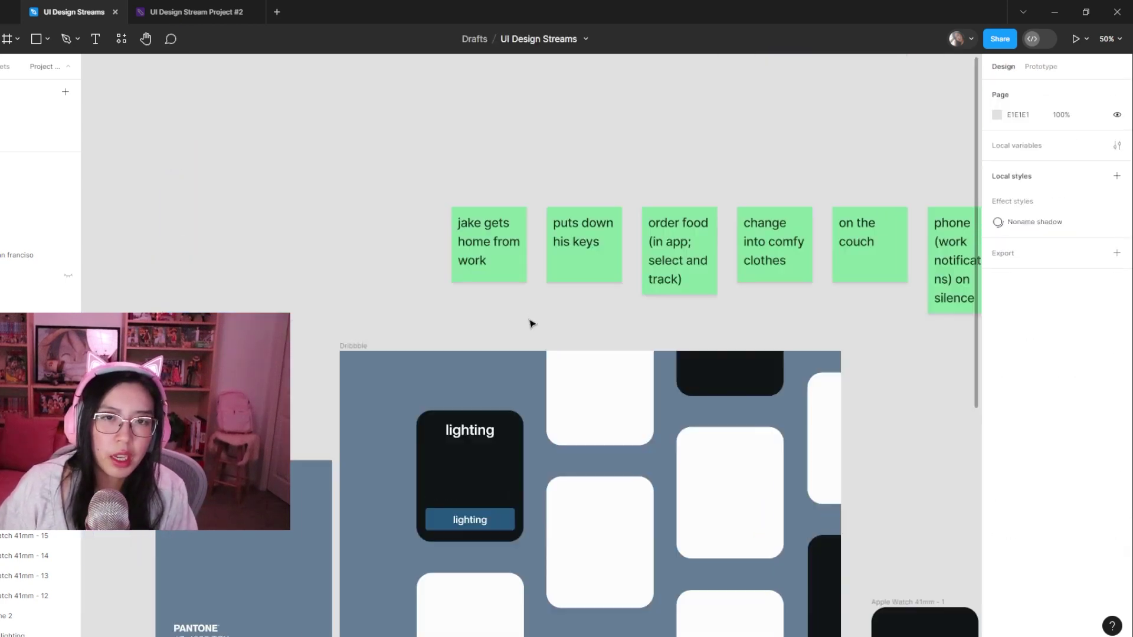
- Reword the "lighting" heading in the dark watch frame, trying "mud room" before settling on "entryway"
{"action": "scroll", "coordinate": [479, 405], "scroll_direction": "down", "scroll_amount": 1}
{"action": "left_click", "coordinate": [478, 405]}
{"action": "double_click", "coordinate": [458, 388]}
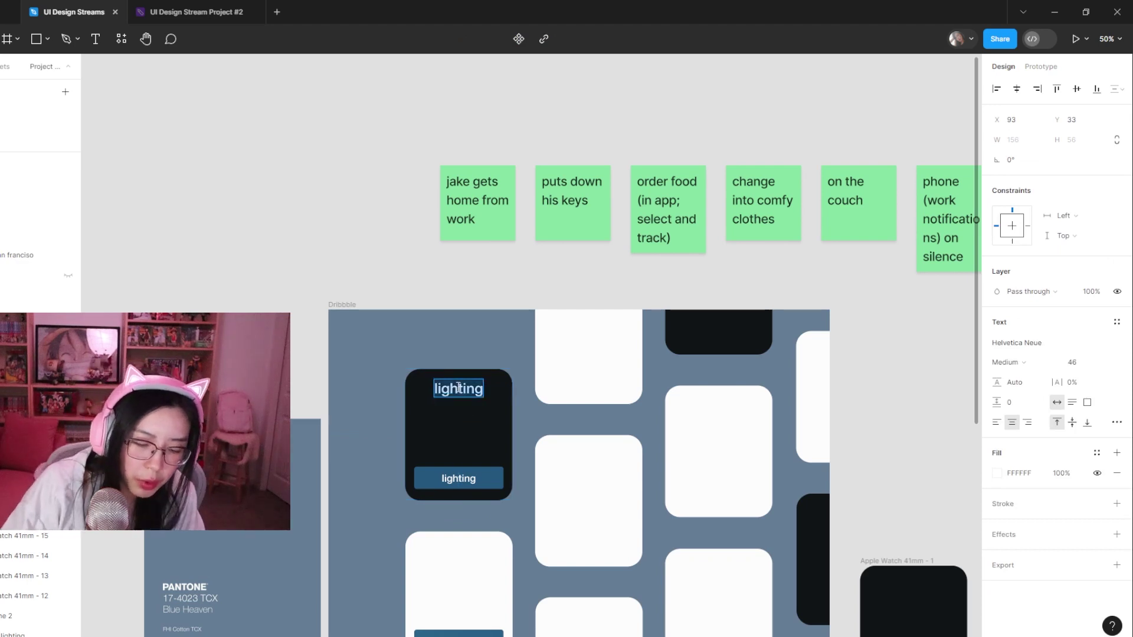
{"action": "type", "text": "mud room"}
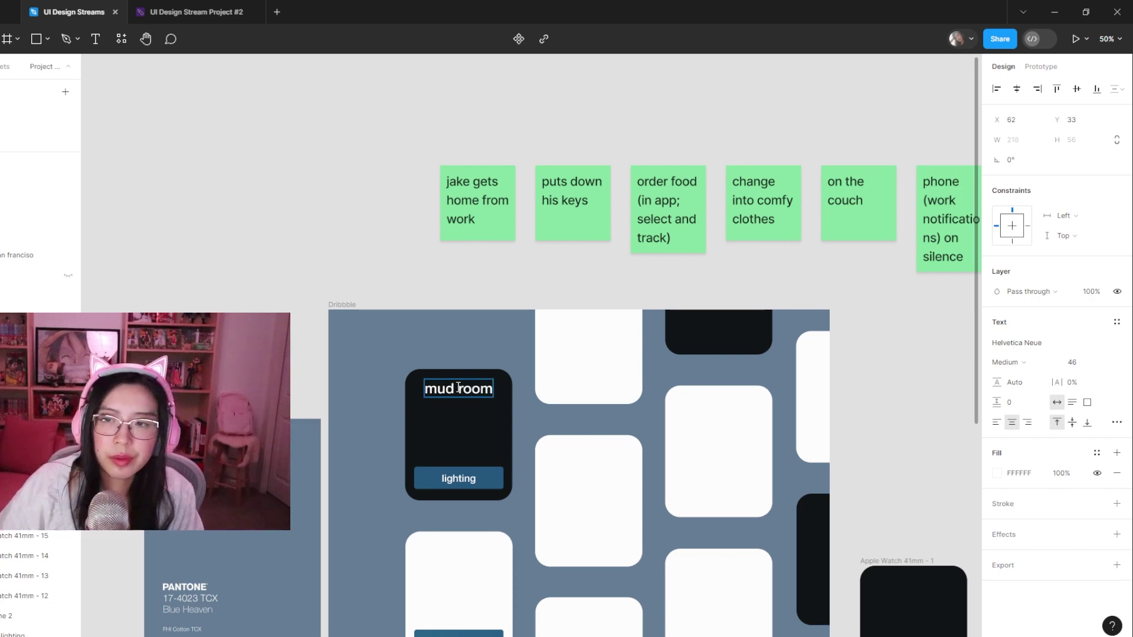
{"action": "key", "text": "ctrl+a"}
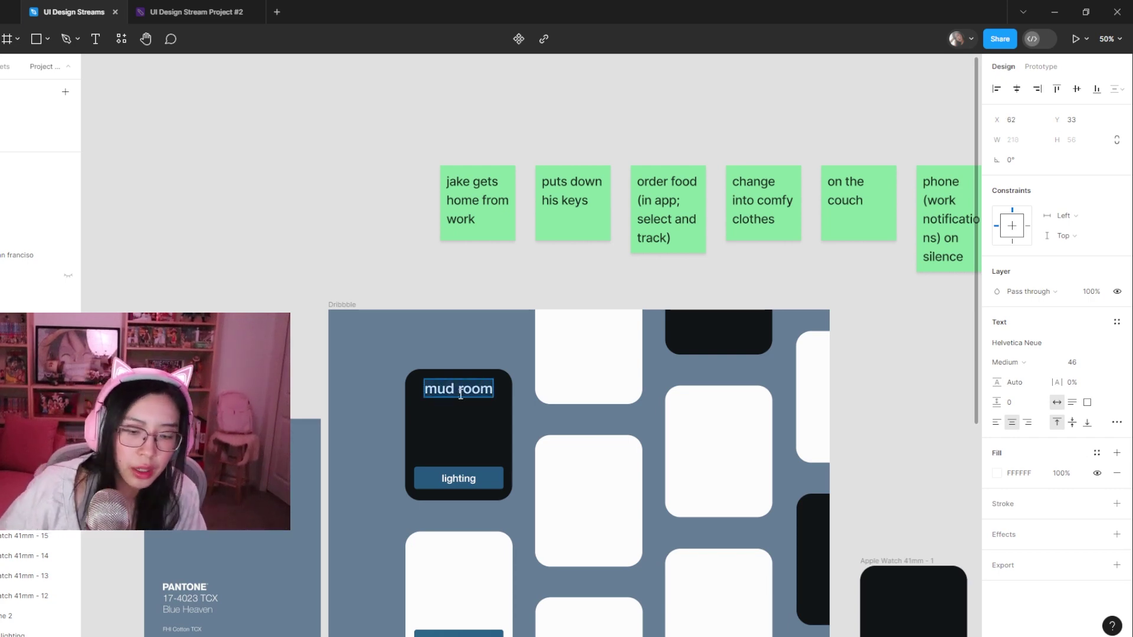
{"action": "type", "text": "entryway"}
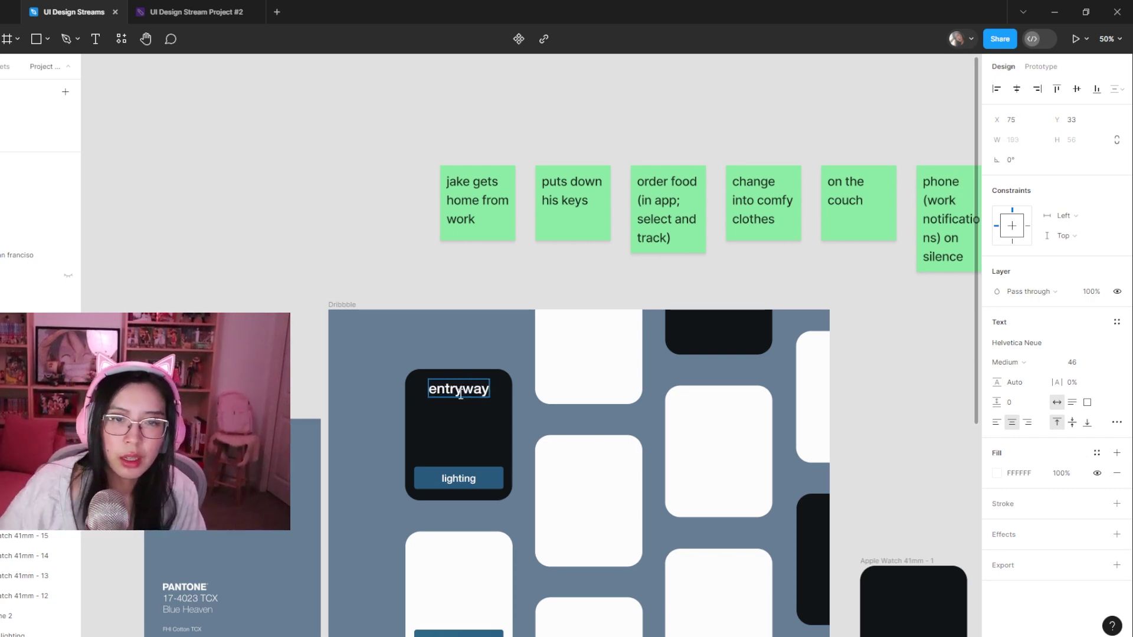
{"action": "key", "text": "Escape"}
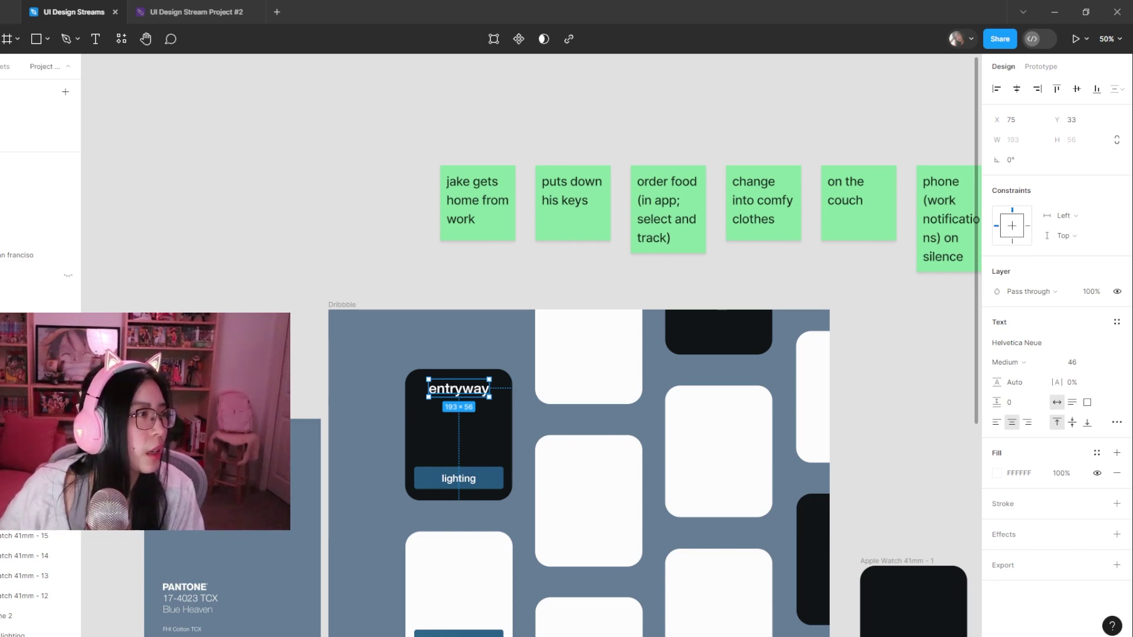
- Capitalize the first letter of the dark watch frame's heading so it reads "Entryway"
{"action": "left_click", "coordinate": [392, 263]}
{"action": "left_click", "coordinate": [474, 397]}
{"action": "double_click", "coordinate": [476, 397]}
{"action": "key", "text": "Return"}
{"action": "left_click", "coordinate": [428, 389]}
{"action": "key", "text": "Delete"}
{"action": "type", "text": "E"}
{"action": "key", "text": "Escape"}
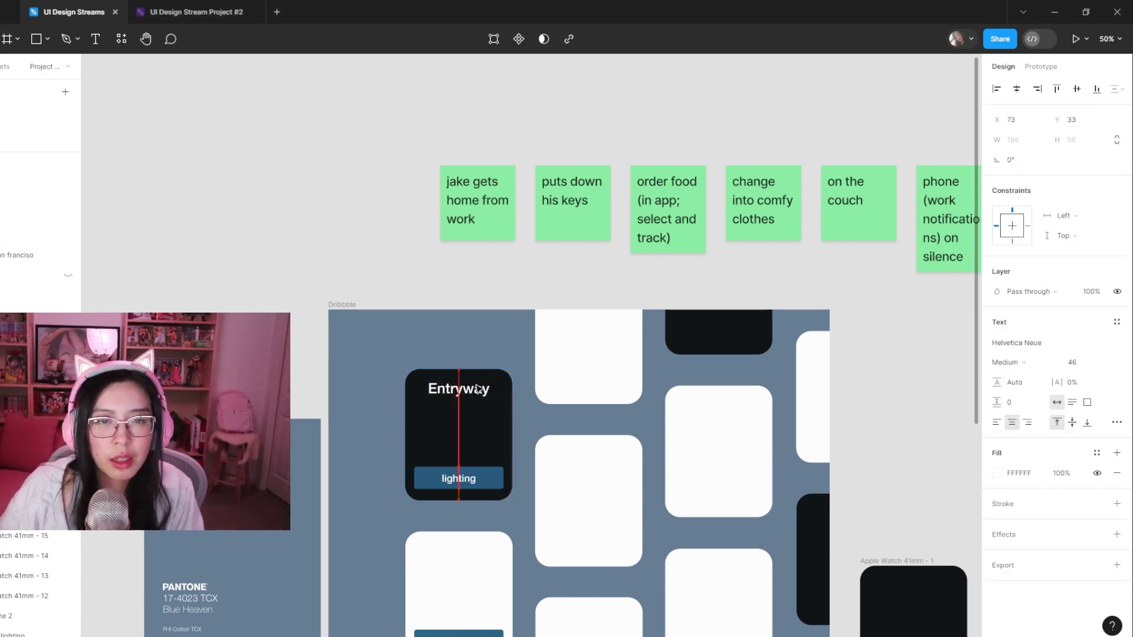
- Reduce the "Entryway" heading's font size, trying 38 and settling on 40
{"action": "left_click", "coordinate": [1088, 366]}
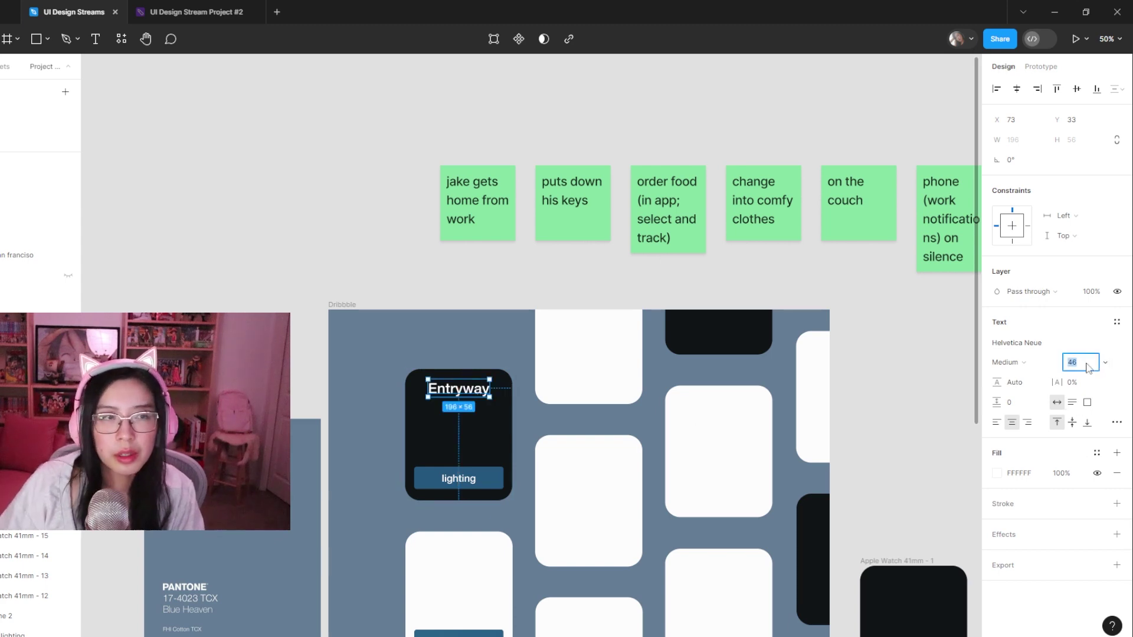
{"action": "type", "text": "38"}
{"action": "key", "text": "Return"}
{"action": "key", "text": "Up"}
{"action": "key", "text": "Up"}
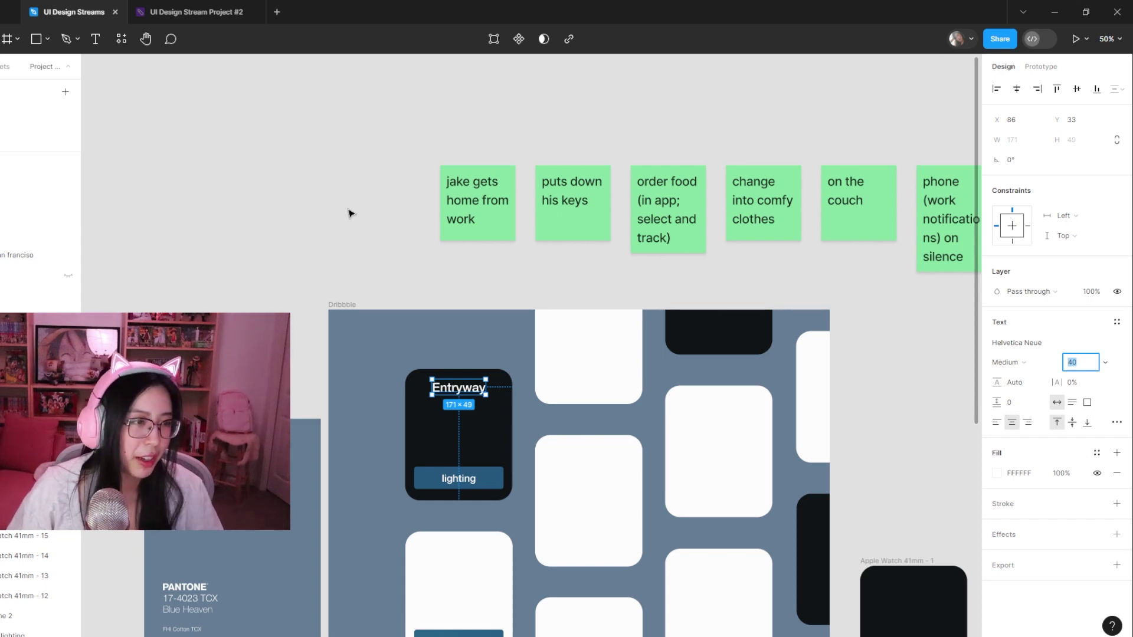
{"action": "left_click", "coordinate": [314, 219]}
{"action": "left_click", "coordinate": [465, 391]}
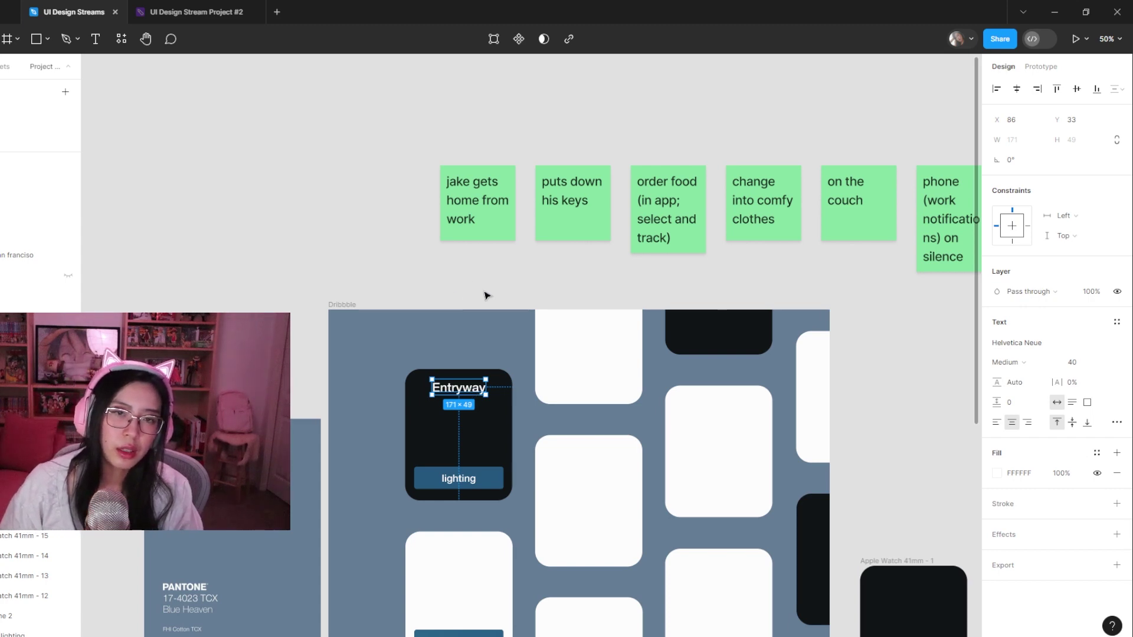
- Check the watch reference shot in Chrome, and draw a white diagonal line about 14 px long with stroke weight 3 below the heading
{"action": "left_click", "coordinate": [519, 587]}
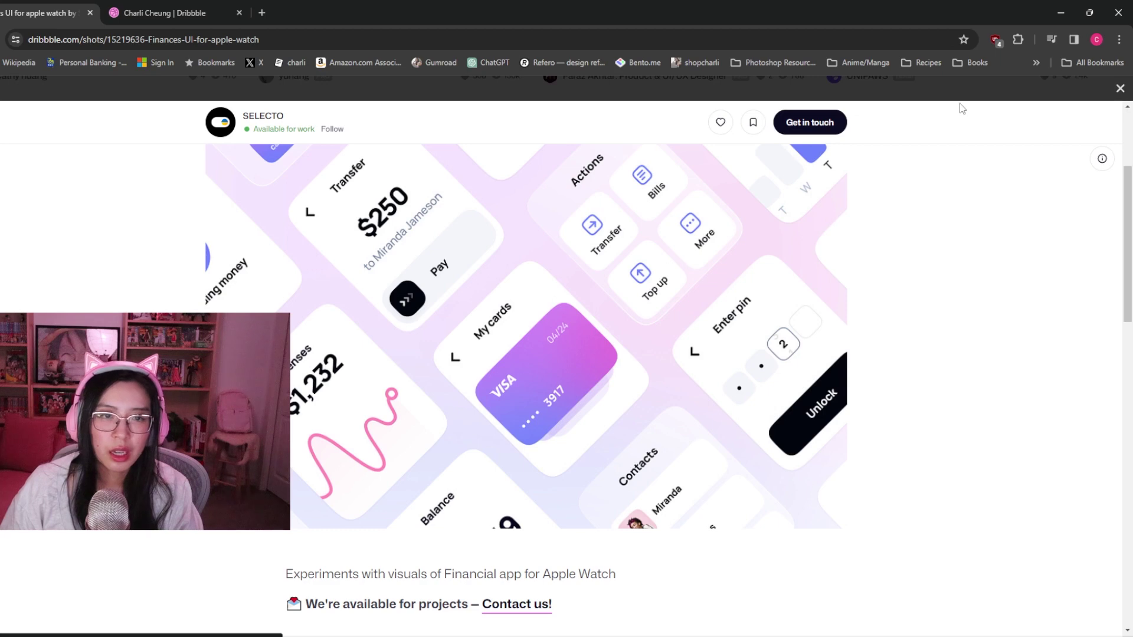
{"action": "left_click", "coordinate": [1067, 12]}
{"action": "key", "text": "Escape"}
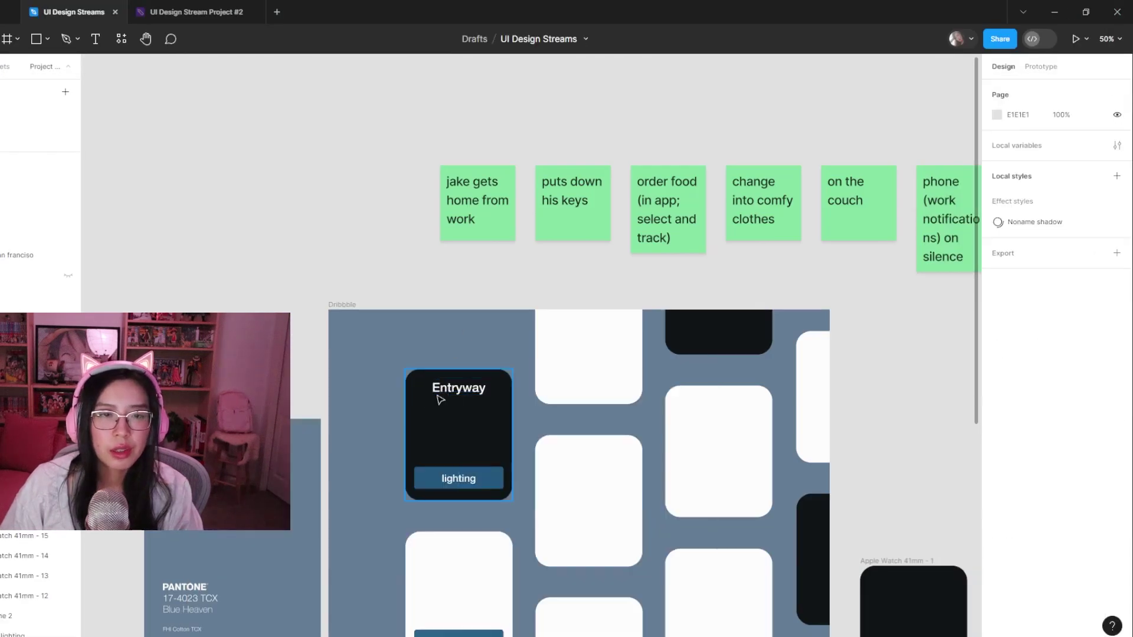
{"action": "scroll", "coordinate": [419, 392], "scroll_direction": "up", "scroll_amount": 5}
{"action": "left_click", "coordinate": [555, 383]}
{"action": "scroll", "coordinate": [577, 340], "scroll_direction": "up", "scroll_amount": 3}
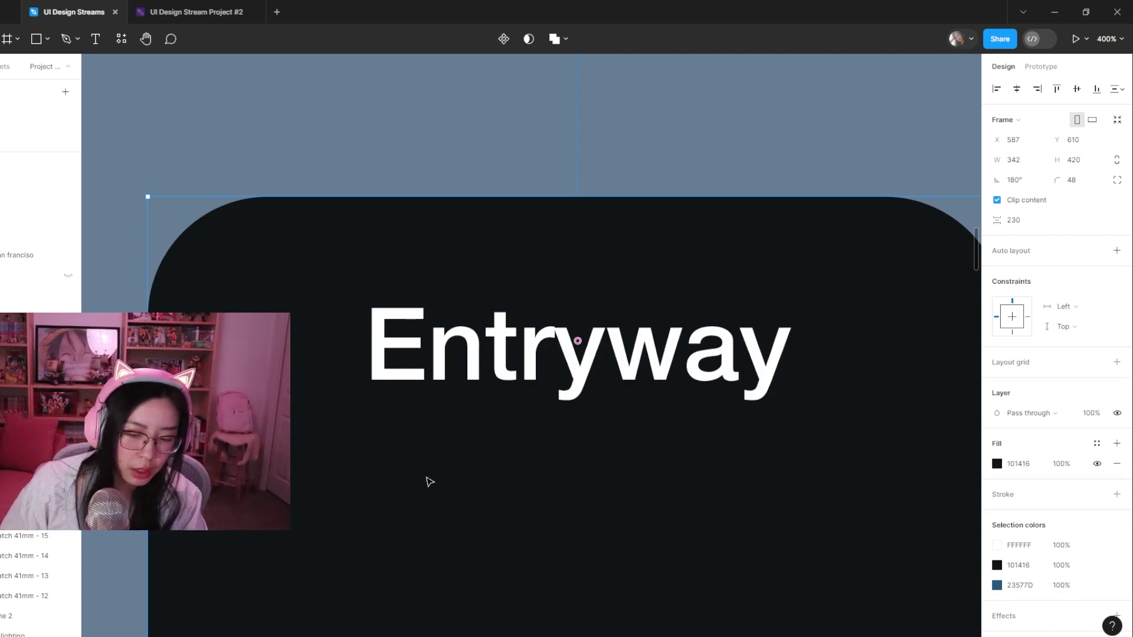
{"action": "key", "text": "l"}
{"action": "left_click_drag", "start_coordinate": [451, 430], "coordinate": [425, 455]}
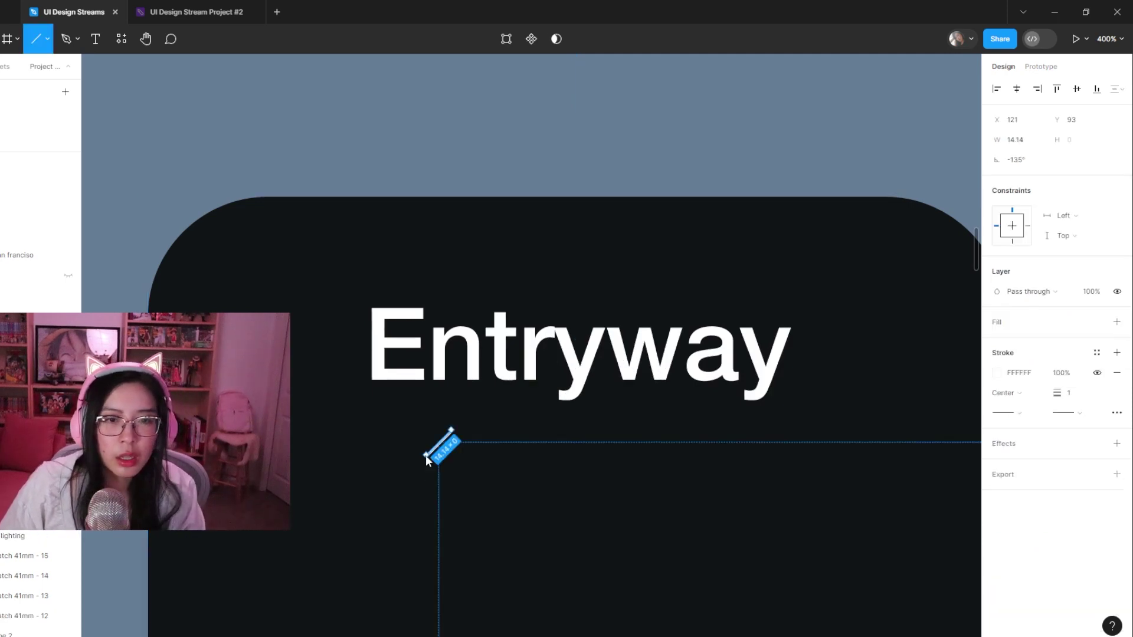
{"action": "left_click", "coordinate": [1073, 400]}
{"action": "type", "text": "3"}
{"action": "key", "text": "Return"}
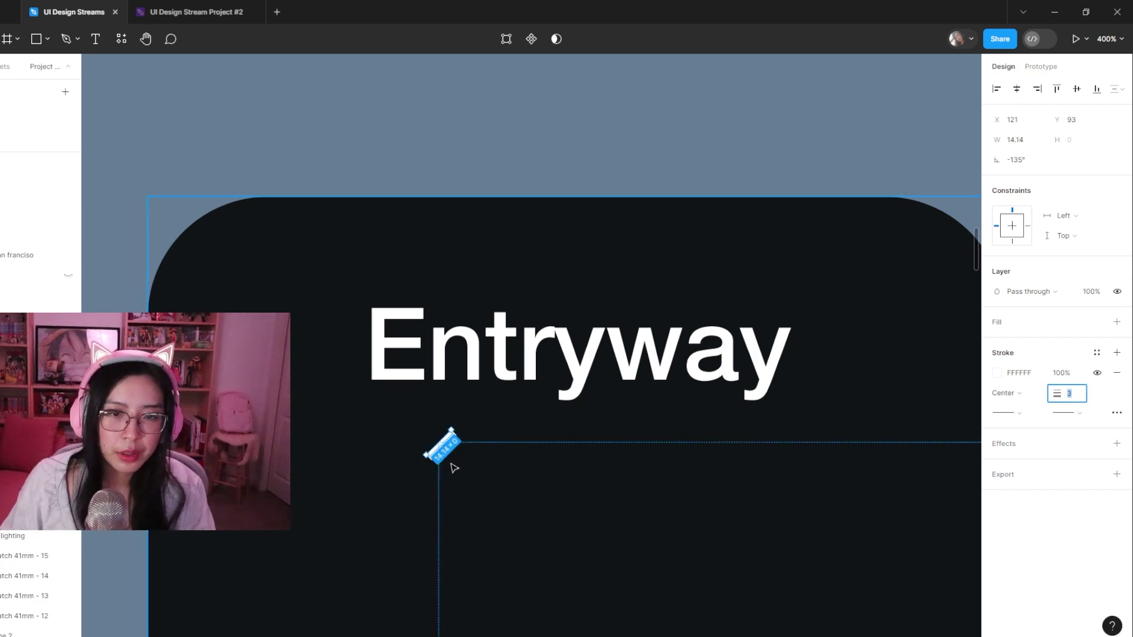
- Stand the line upright over the stem of the heading's "n" and recolor it red (D76565) to compare thickness
{"action": "left_click_drag", "start_coordinate": [452, 430], "coordinate": [443, 362]}
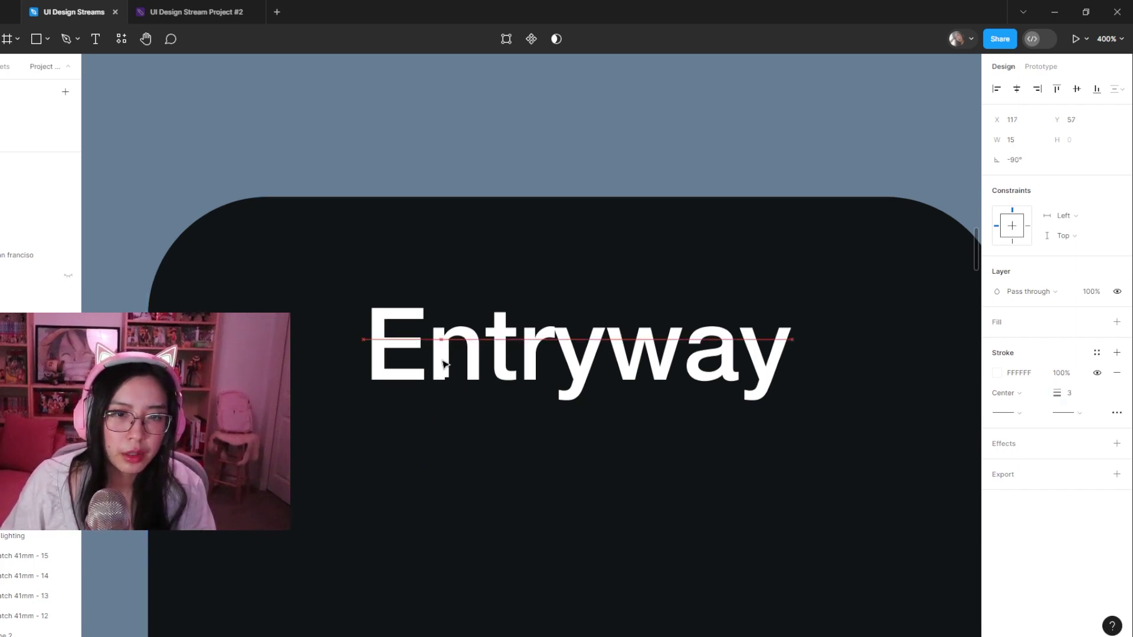
{"action": "left_click", "coordinate": [996, 372]}
{"action": "left_click_drag", "start_coordinate": [914, 407], "coordinate": [914, 330]}
{"action": "key", "text": "Escape"}
{"action": "key", "text": "Escape"}
{"action": "left_click", "coordinate": [475, 362]}
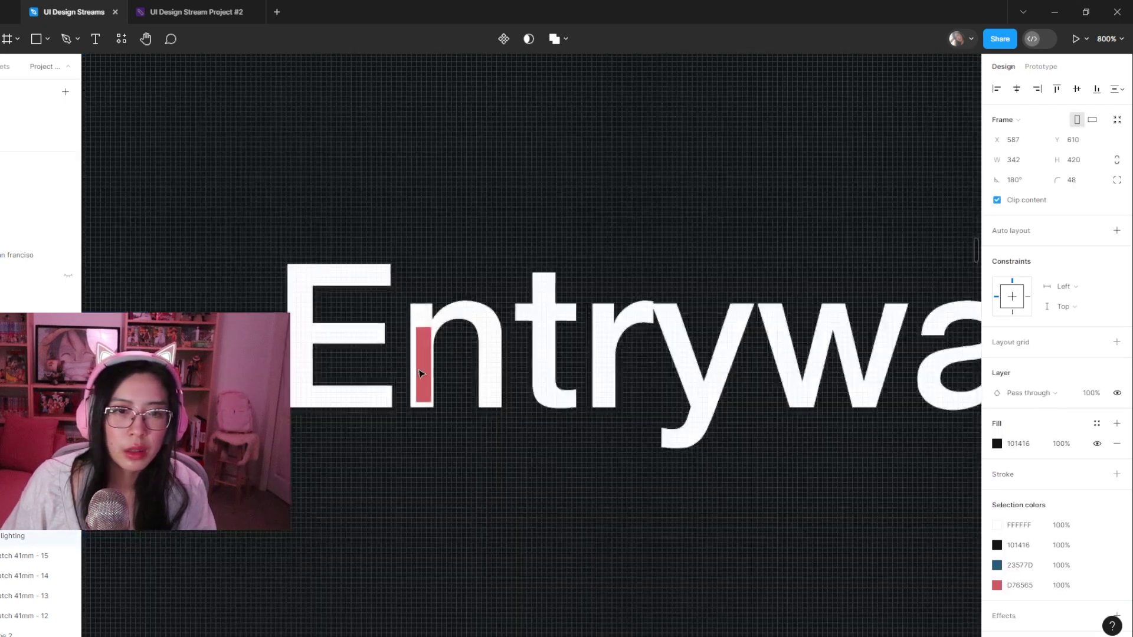
{"action": "left_click", "coordinate": [422, 401]}
{"action": "left_click_drag", "start_coordinate": [423, 402], "coordinate": [418, 397]}
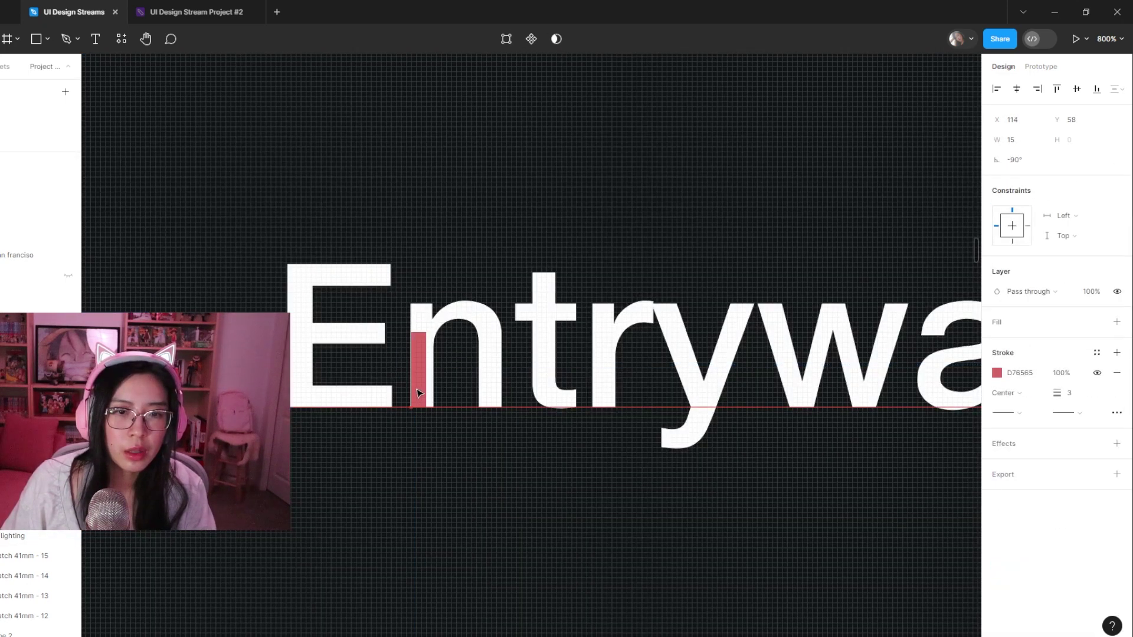
- Set the line's stroke weight to 4 to match the stem of the "n"
{"action": "left_click", "coordinate": [1078, 393]}
{"action": "key", "text": "Up"}
{"action": "key", "text": "Up"}
{"action": "key", "text": "Down"}
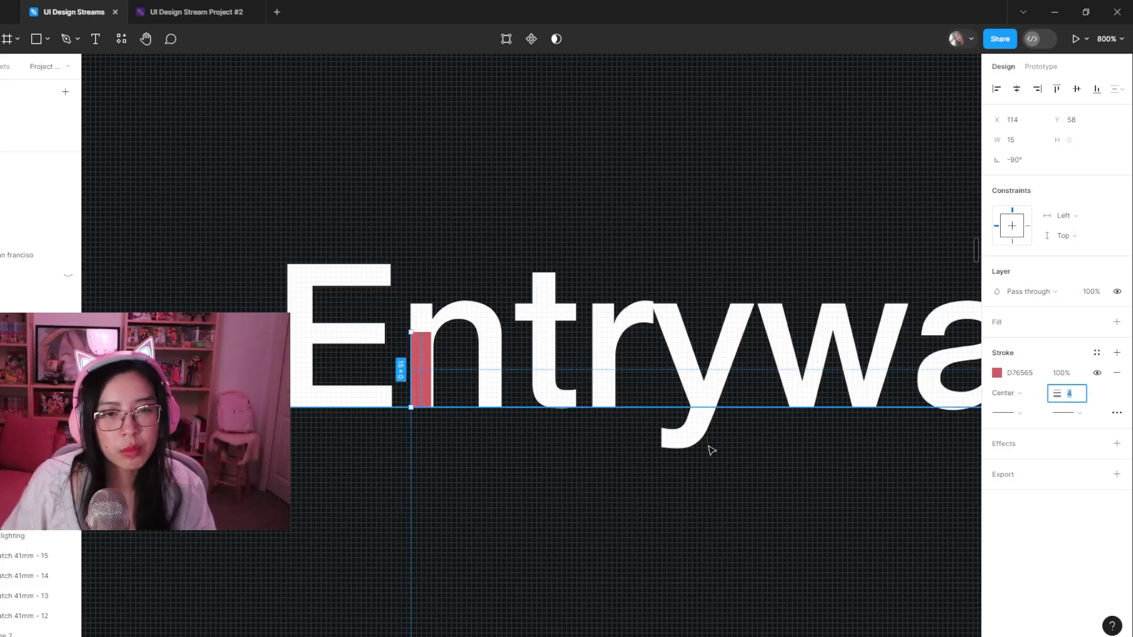
- Place the line back below the heading as a 45° diagonal about 17 px long and recolor it white
{"action": "key", "text": "ctrl+minus"}
{"action": "mouse_move", "coordinate": [476, 372]}
{"action": "left_mouse_down"}
{"action": "mouse_move", "coordinate": [467, 456]}
{"action": "mouse_move", "coordinate": [498, 430]}
{"action": "left_mouse_up"}
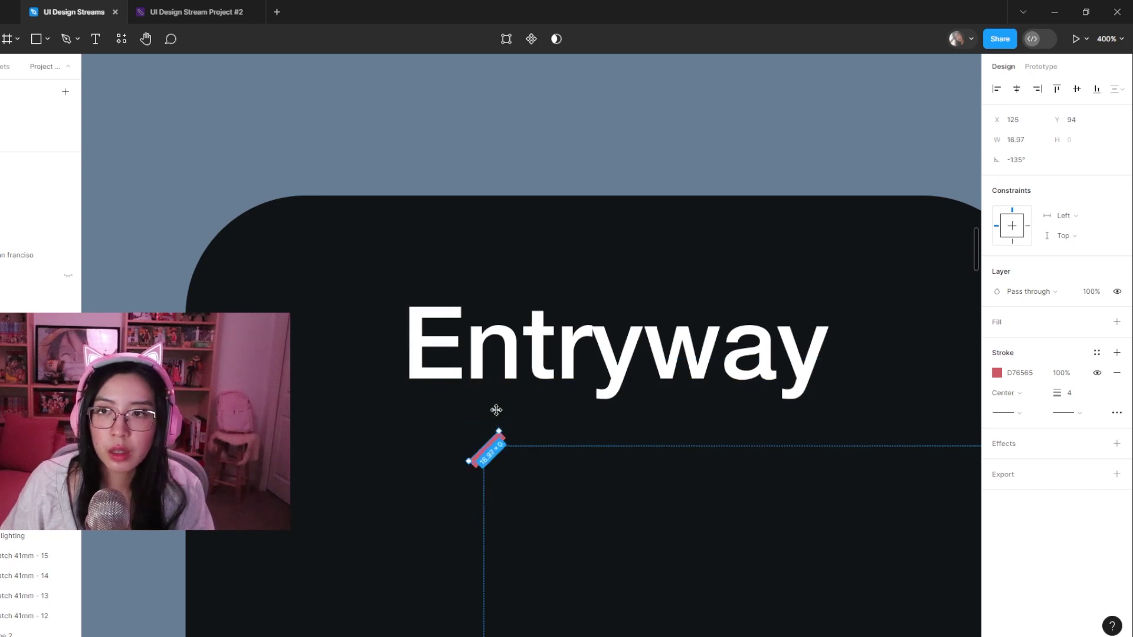
{"action": "left_click", "coordinate": [996, 373]}
{"action": "type", "text": "fff"}
{"action": "key", "text": "Return"}
{"action": "left_click", "coordinate": [605, 503]}
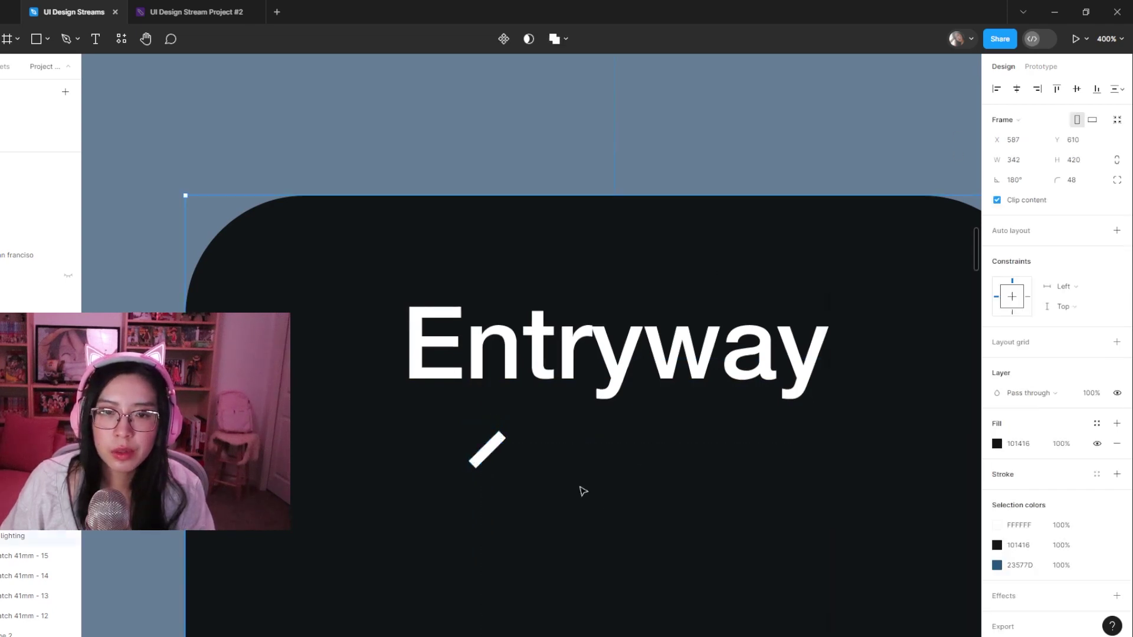
- Duplicate the diagonal line, flip the copy vertically to form a back arrow, and place the grouped arrow left of the "Entryway" heading
{"action": "left_click", "coordinate": [489, 453]}
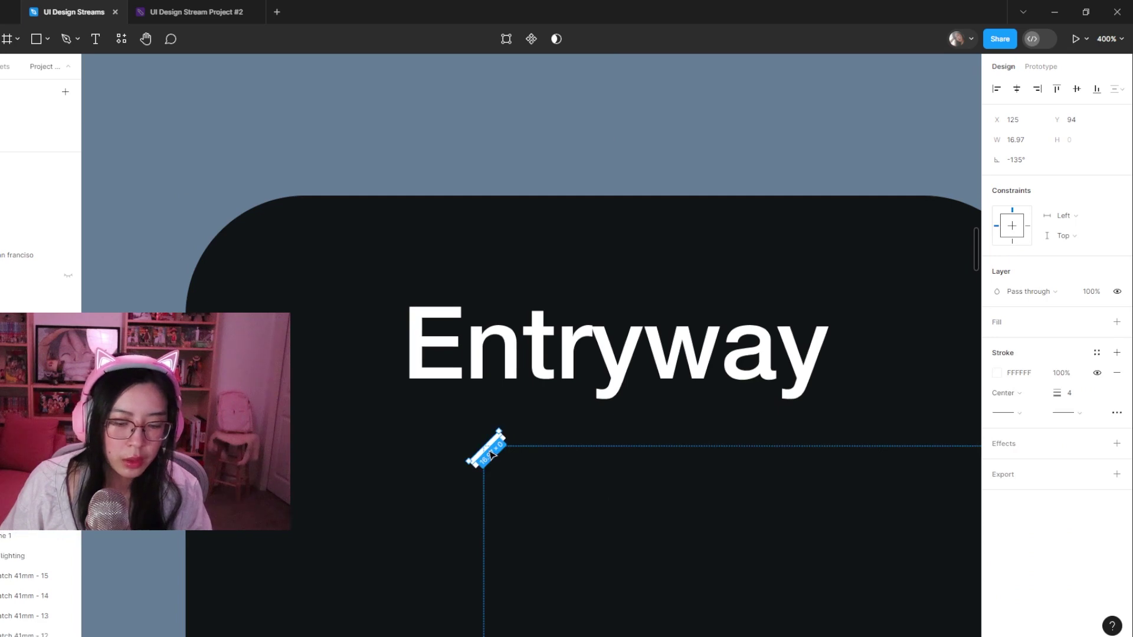
{"action": "key", "text": "ctrl+d"}
{"action": "key", "text": "shift+v"}
{"action": "left_click_drag", "start_coordinate": [496, 476], "coordinate": [308, 356]}
{"action": "key", "text": "ctrl+g"}
{"action": "key", "text": "minus"}
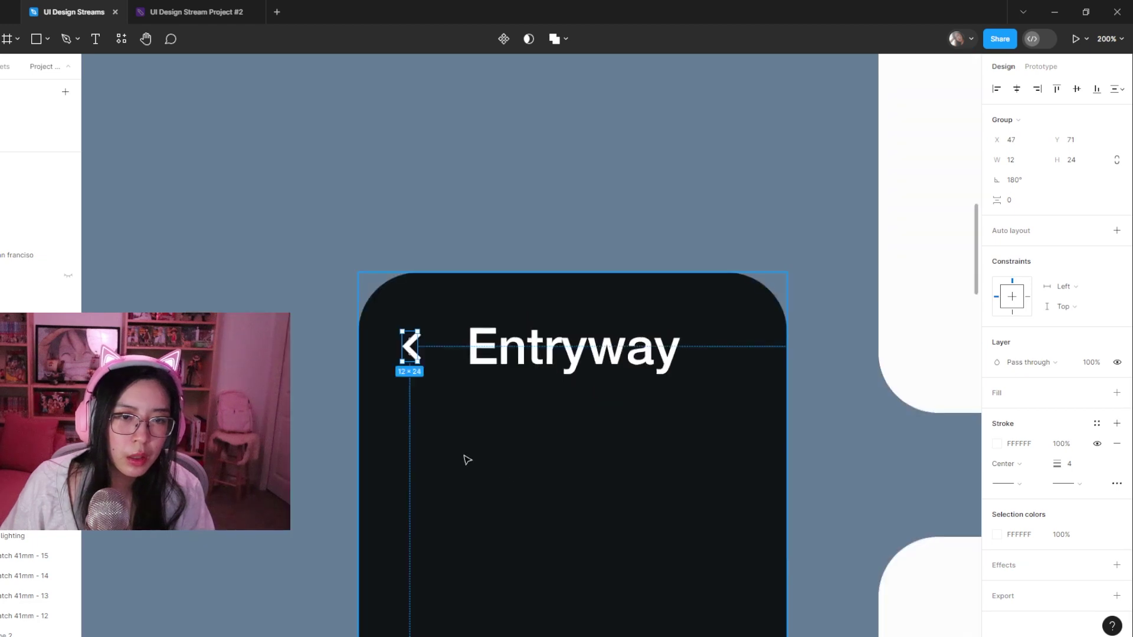
- Nudge the back arrow group to X 44, Y 64, leaving 40 px above it and 32 px to the watch frame's left edge
{"action": "scroll", "coordinate": [460, 413], "scroll_direction": "down", "scroll_amount": 3}
{"action": "scroll", "coordinate": [460, 413], "scroll_direction": "right", "scroll_amount": 2}
{"action": "key", "text": "alt"}
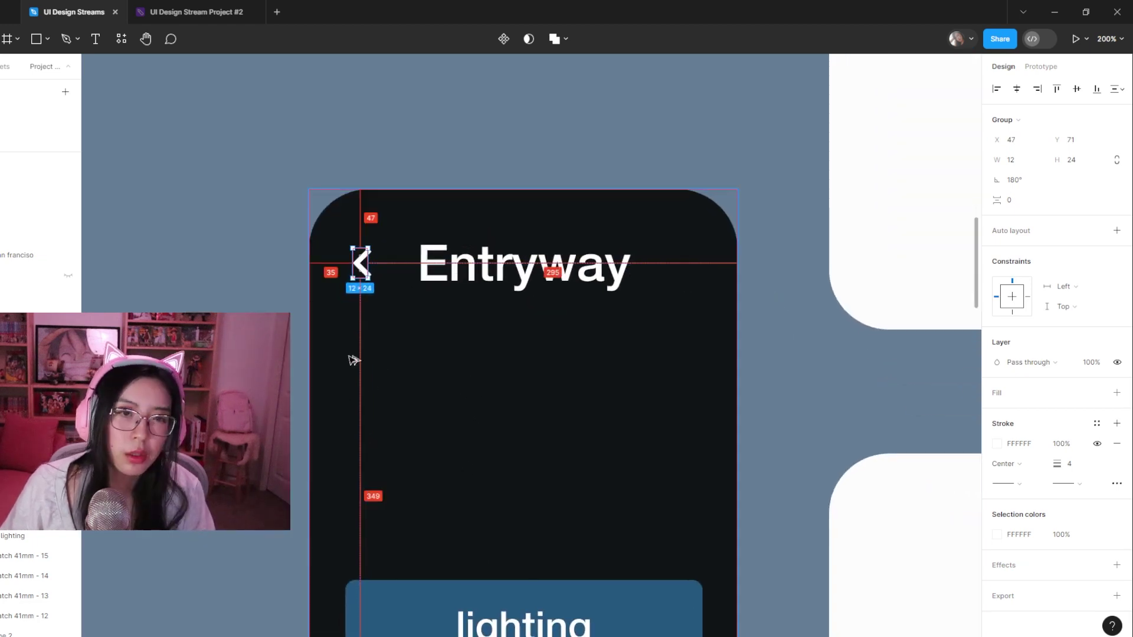
{"action": "key", "text": "Up"}
{"action": "key", "text": "Up"}
{"action": "key", "text": "Up"}
{"action": "key", "text": "Up"}
{"action": "key", "text": "Up"}
{"action": "key", "text": "Up"}
{"action": "key", "text": "Up"}
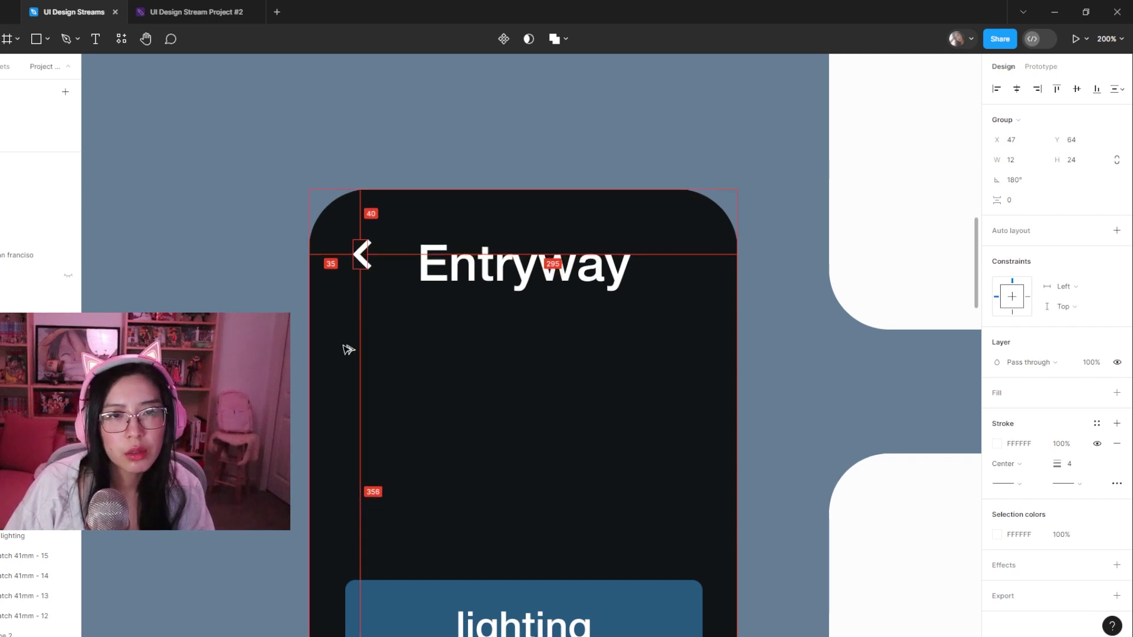
{"action": "key", "text": "Left"}
{"action": "key", "text": "Left"}
{"action": "key", "text": "Left"}
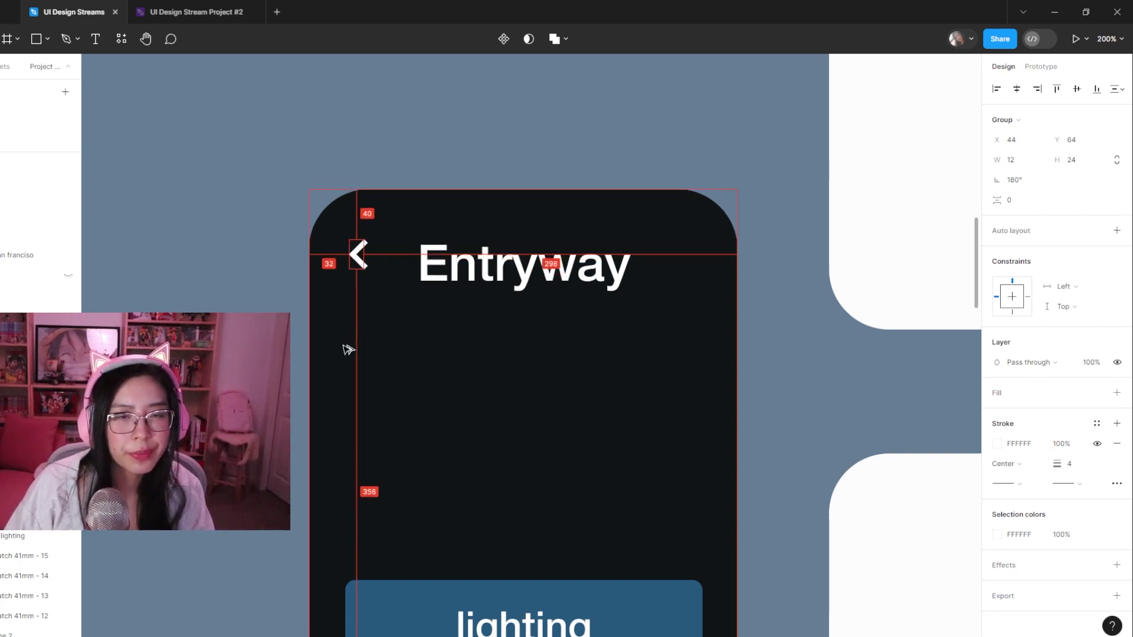
- Raise the "Entryway" heading to Y 22 so it sits level with the back arrow
{"action": "key", "text": "Escape"}
{"action": "key", "text": "shift+0"}
{"action": "left_click_drag", "start_coordinate": [526, 435], "coordinate": [461, 384]}
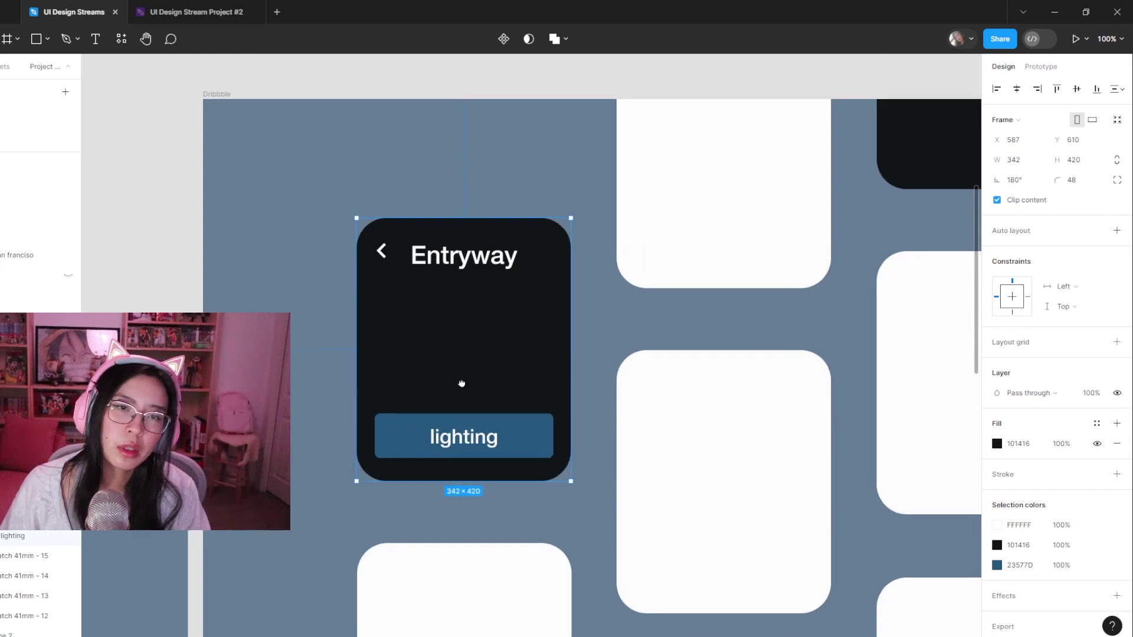
{"action": "left_click", "coordinate": [478, 258]}
{"action": "left_click_drag", "start_coordinate": [478, 258], "coordinate": [478, 254]}
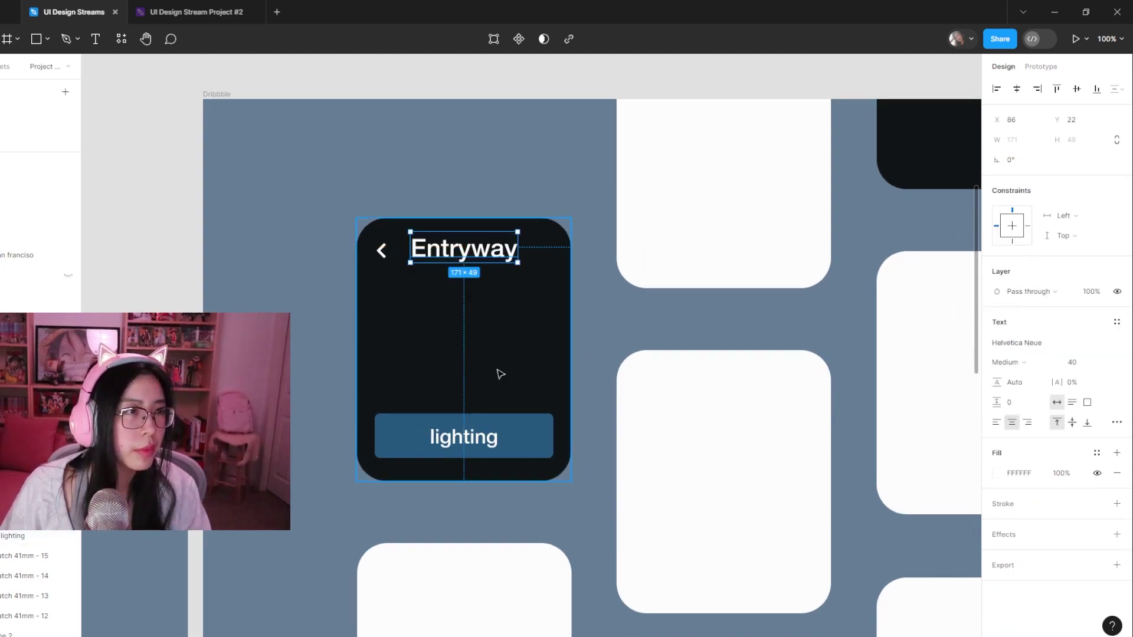
{"action": "left_click", "coordinate": [502, 388]}
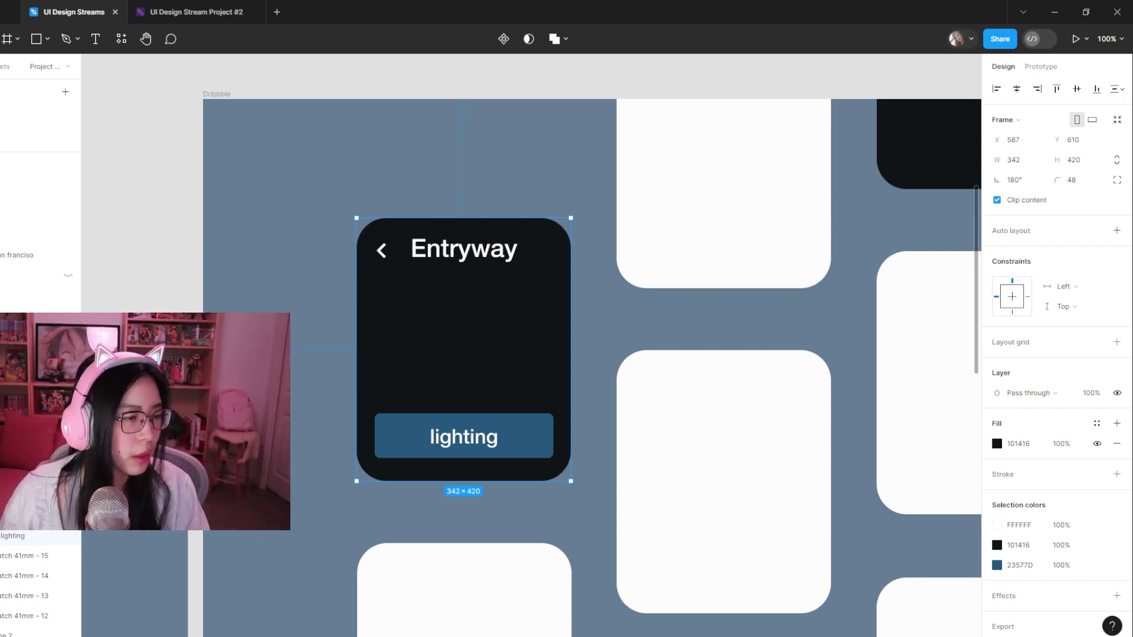
{"action": "left_click", "coordinate": [291, 347]}
{"action": "left_click", "coordinate": [482, 262]}
{"action": "left_click", "coordinate": [583, 530]}
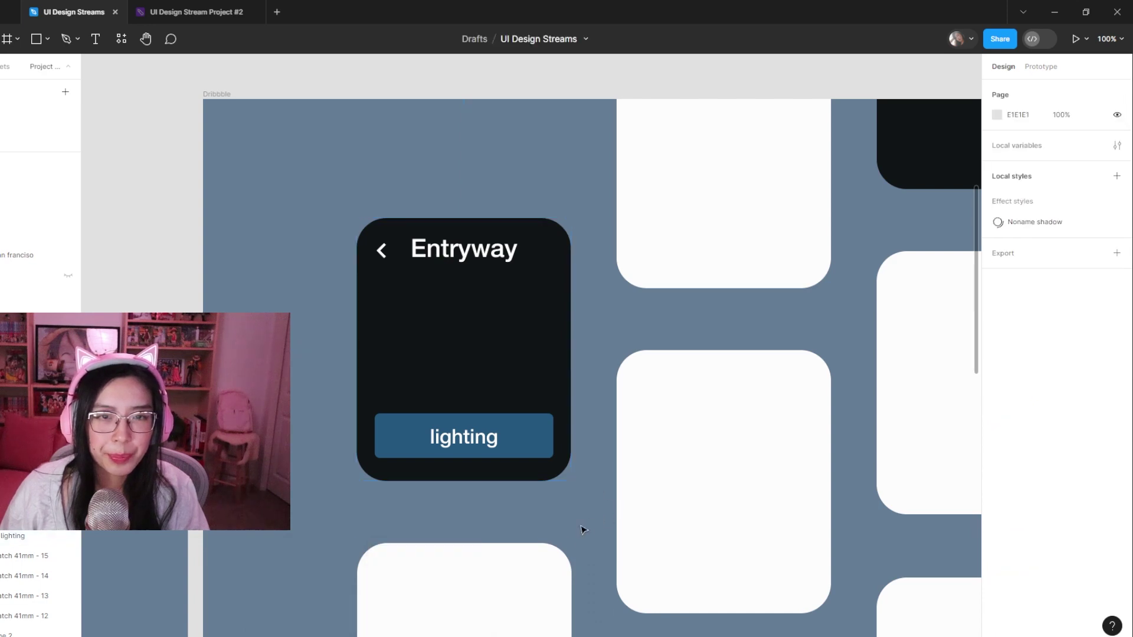
- Set the "Entryway" heading's font size to 32
{"action": "left_click", "coordinate": [487, 261]}
{"action": "left_click", "coordinate": [1093, 364]}
{"action": "type", "text": "32"}
{"action": "key", "text": "Return"}
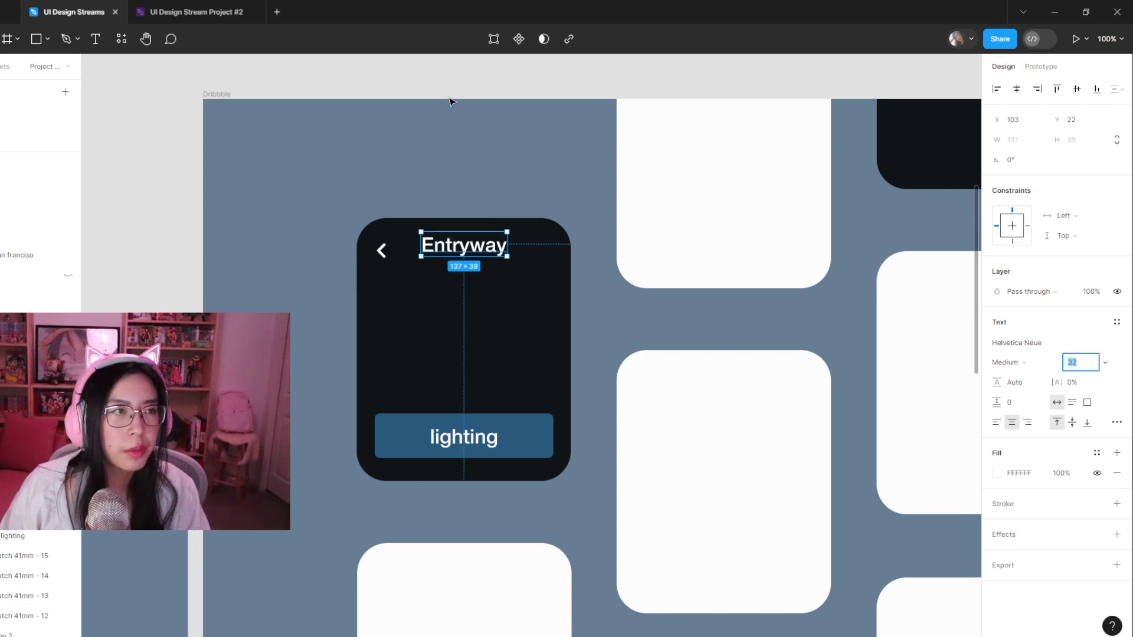
{"action": "key", "text": "Escape"}
{"action": "left_click", "coordinate": [474, 205]}
- Lower the "Entryway" heading to Y 29 to line it up vertically with the back arrow
{"action": "left_click", "coordinate": [477, 253]}
{"action": "left_click_drag", "start_coordinate": [470, 293], "coordinate": [470, 304]}
{"action": "key", "text": "Up"}
{"action": "key", "text": "Up"}
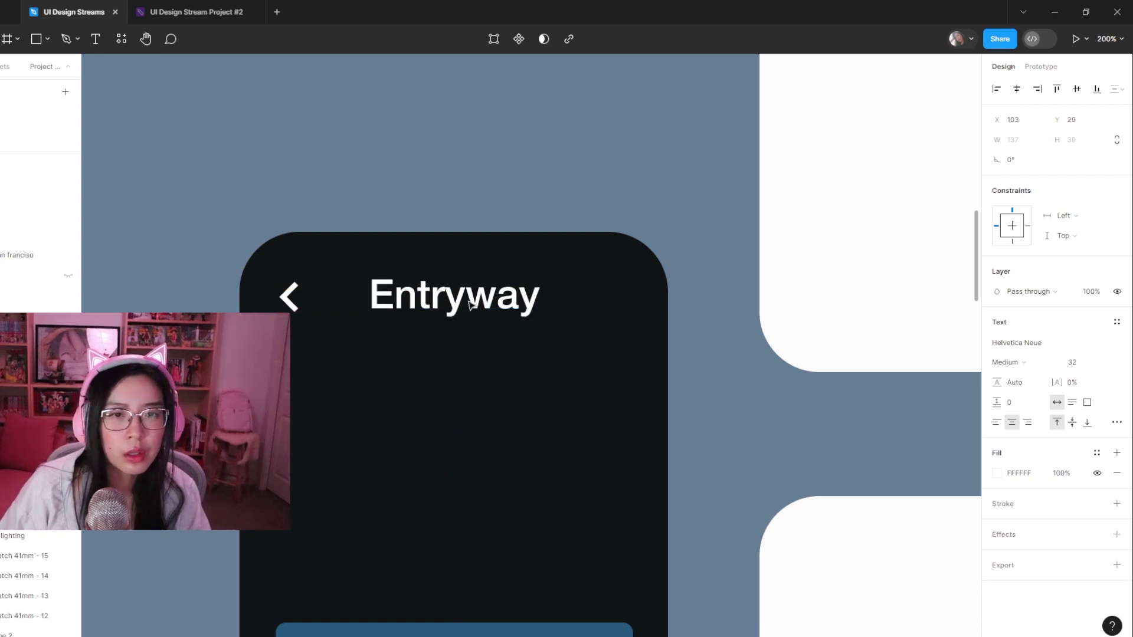
- Draw a 4 × 4 circle below the end of the heading and fill it with white (FFFFFF)
{"action": "left_click", "coordinate": [541, 323]}
{"action": "scroll", "coordinate": [530, 305], "scroll_direction": "up", "scroll_amount": 5}
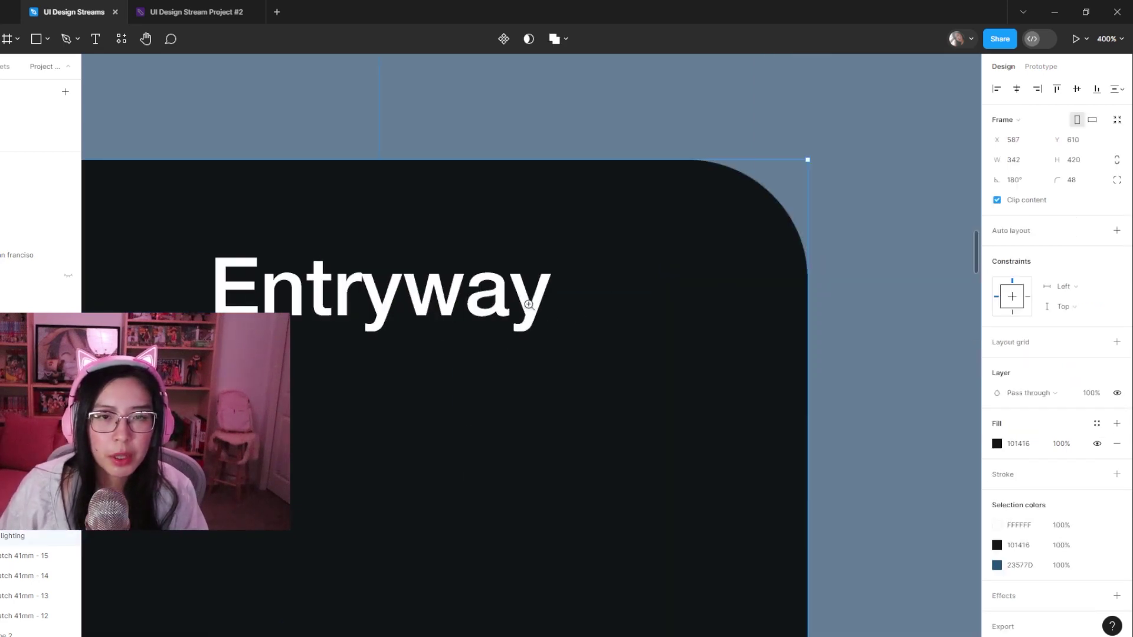
{"action": "key", "text": "o"}
{"action": "left_click_drag", "start_coordinate": [530, 387], "coordinate": [538, 394]}
{"action": "left_click", "coordinate": [1001, 348]}
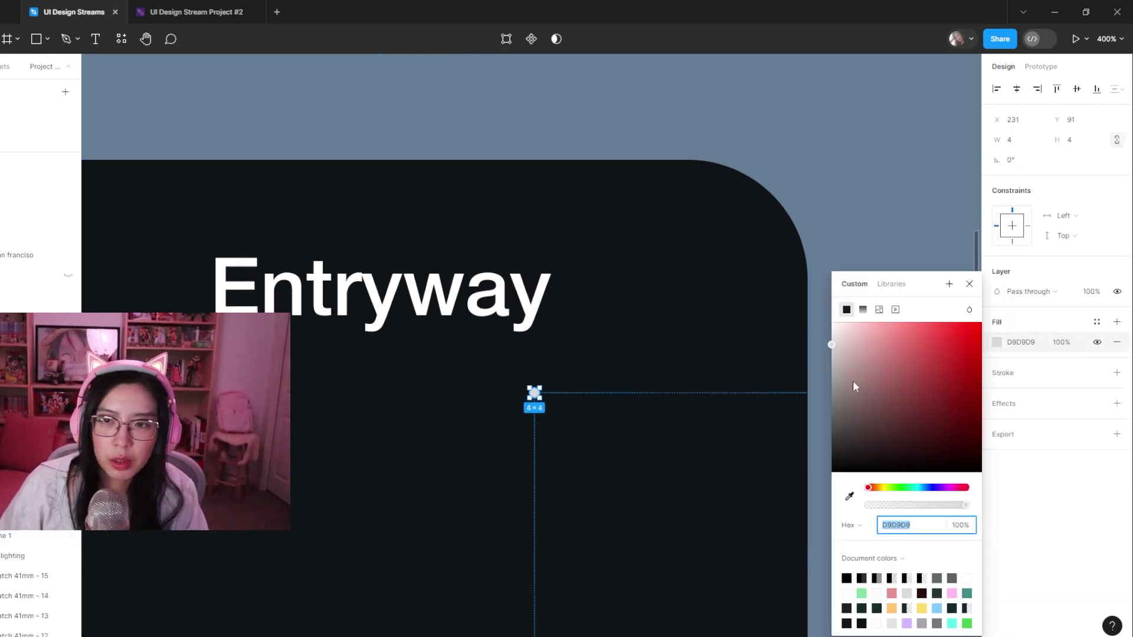
{"action": "left_click", "coordinate": [506, 405]}
- Duplicate the dot into a row of three spaced 2 px apart, and move the row to the right of the heading at Y 49
{"action": "left_click", "coordinate": [534, 392]}
{"action": "left_click_drag", "start_coordinate": [534, 392], "coordinate": [550, 394], "text": "alt"}
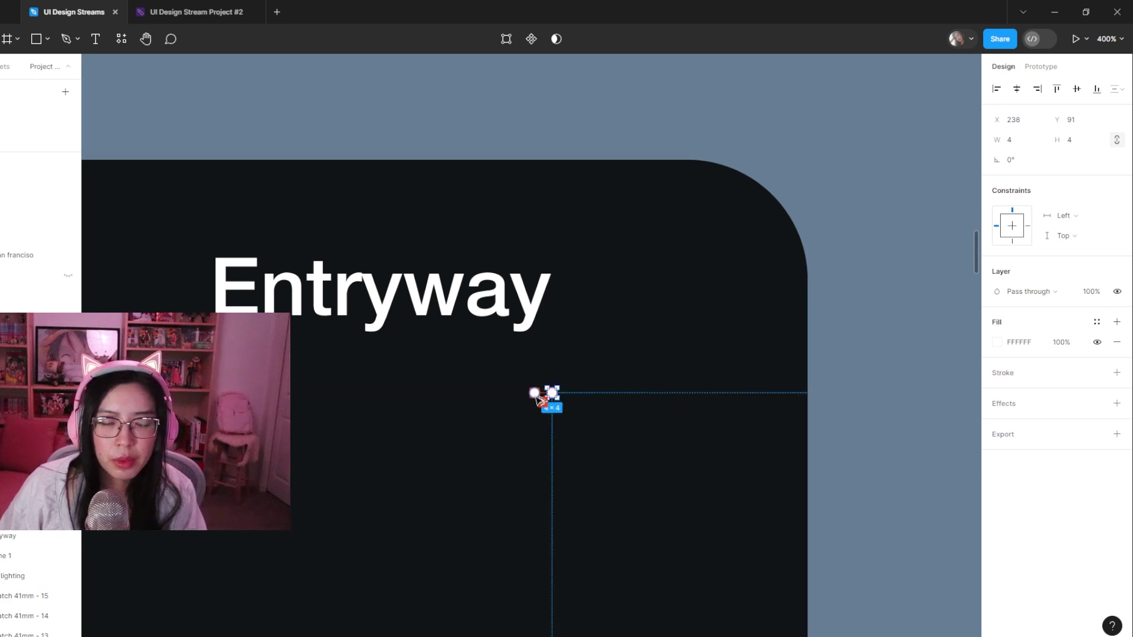
{"action": "key", "text": "ctrl+d"}
{"action": "left_click", "coordinate": [549, 393], "text": "shift"}
{"action": "left_click", "coordinate": [535, 393], "text": "shift"}
{"action": "left_click_drag", "start_coordinate": [535, 394], "coordinate": [690, 288]}
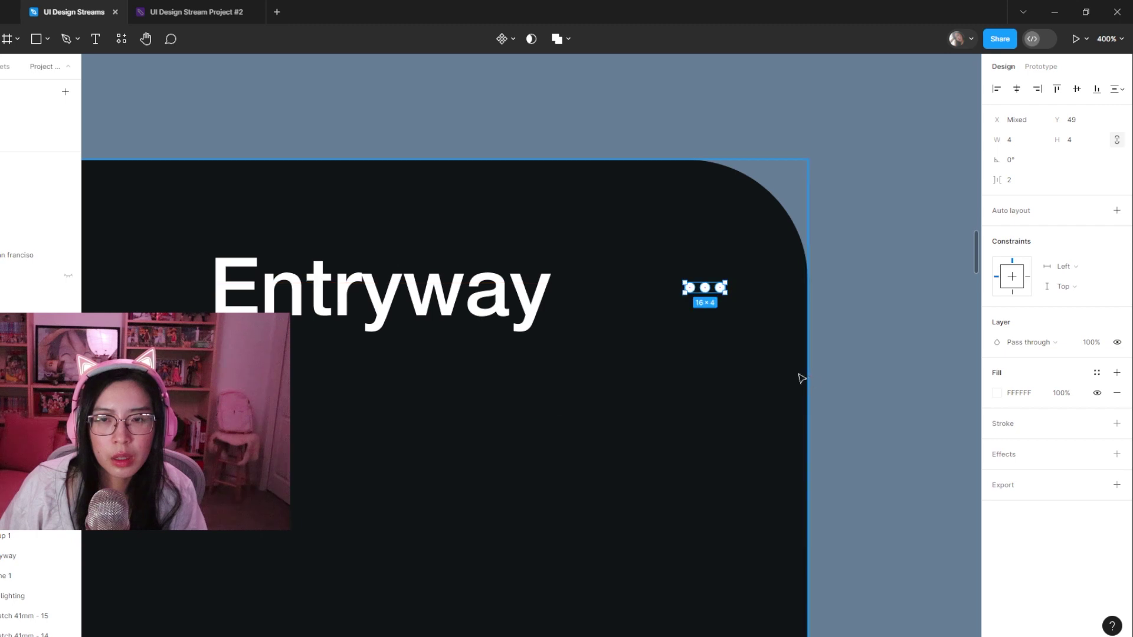
- Nudge the row of three dots to Y 48 and check its distance from the screen's edges
{"action": "key", "text": "alt"}
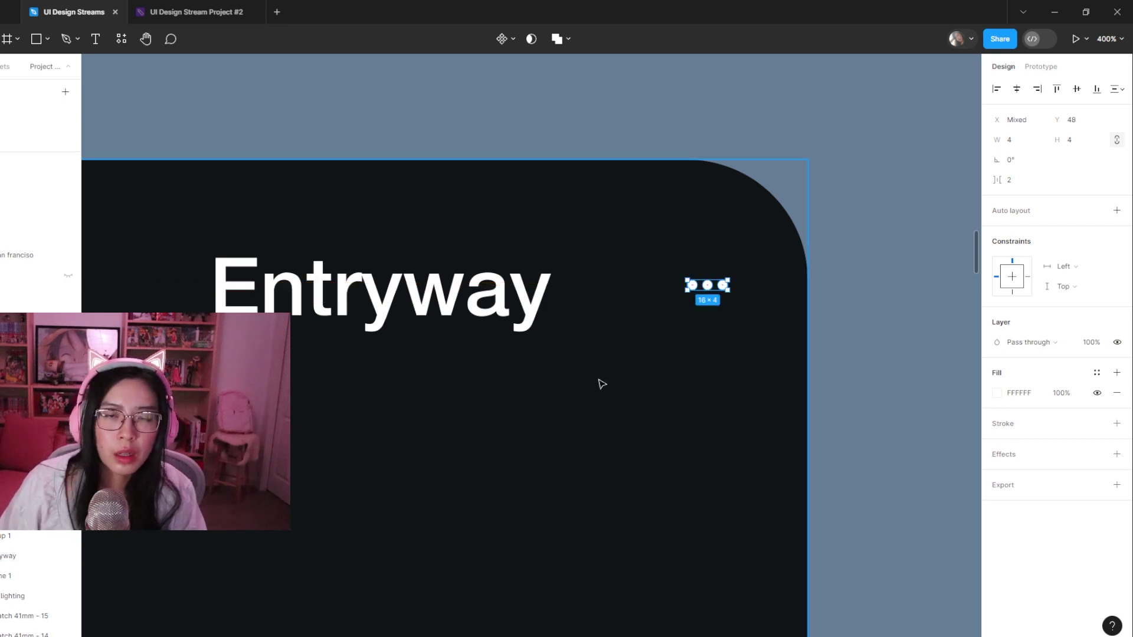
{"action": "key", "text": "minus"}
{"action": "left_click", "coordinate": [572, 459]}
{"action": "key", "text": "minus"}
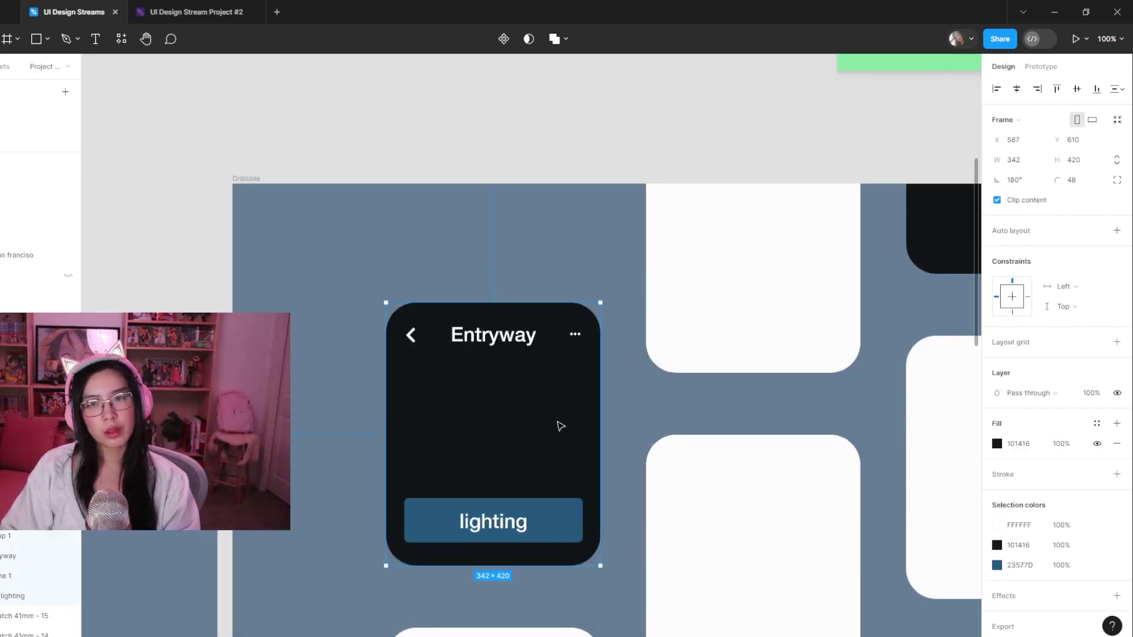
- Compare the lighting buttons on the dark "Entryway" screen and the white screen below it
{"action": "key", "text": "minus"}
{"action": "scroll", "coordinate": [554, 433], "scroll_direction": "right", "scroll_amount": 2}
{"action": "scroll", "coordinate": [555, 433], "scroll_direction": "down", "scroll_amount": 1}
{"action": "scroll", "coordinate": [520, 407], "scroll_direction": "right", "scroll_amount": 1}
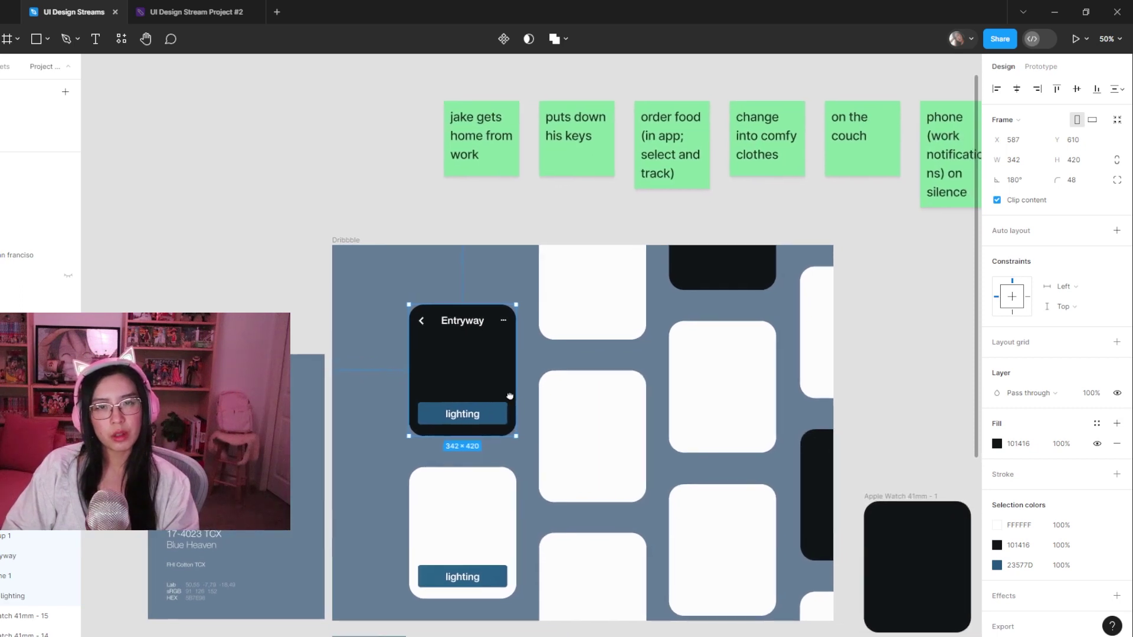
{"action": "scroll", "coordinate": [509, 396], "scroll_direction": "right", "scroll_amount": 1}
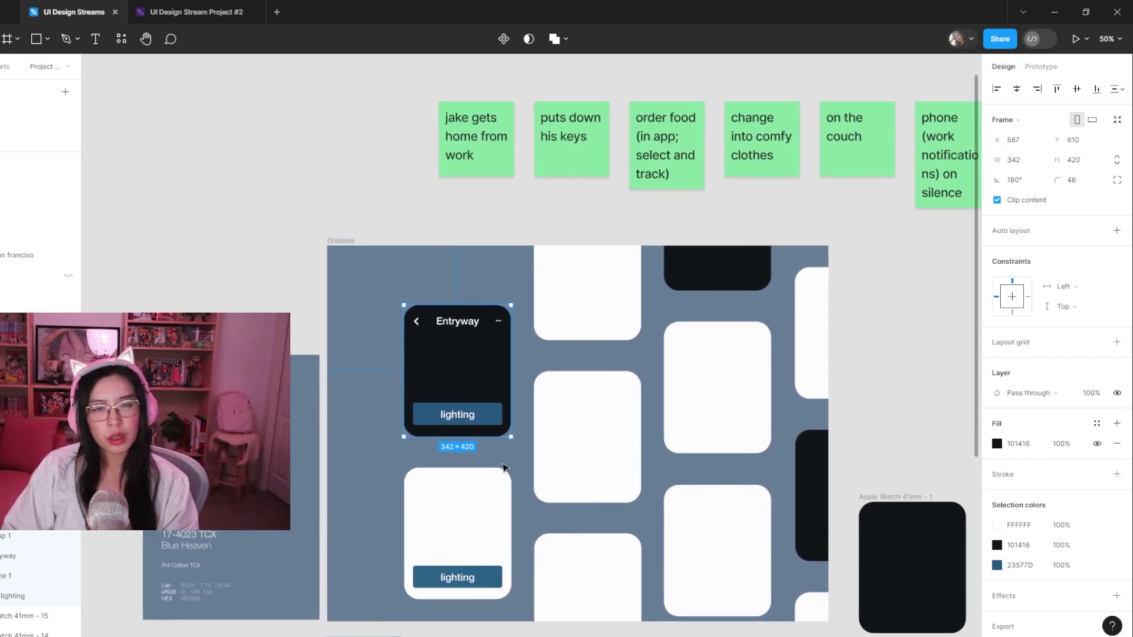
{"action": "double_click", "coordinate": [457, 578]}
{"action": "left_click", "coordinate": [486, 416]}
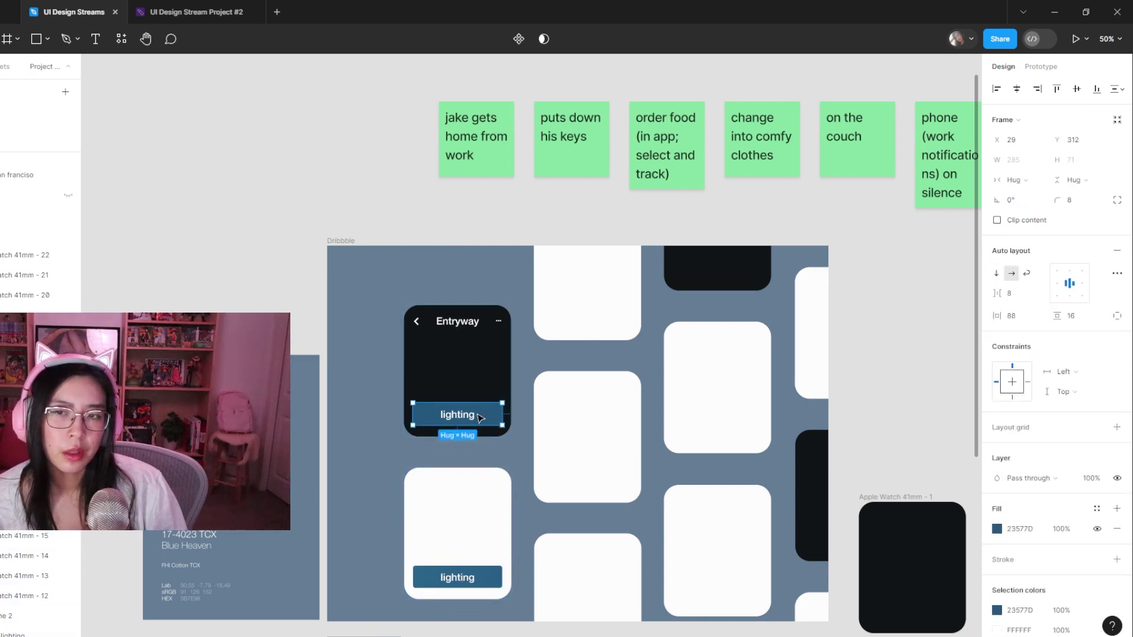
{"action": "left_click", "coordinate": [377, 484]}
- Shift the dots beside the "Entryway" heading so they sit evenly 4 px apart, with the first dot at X 290
{"action": "scroll", "coordinate": [448, 393], "scroll_direction": "up", "scroll_amount": 3, "text": "ctrl"}
{"action": "scroll", "coordinate": [472, 378], "scroll_direction": "down", "scroll_amount": 1}
{"action": "scroll", "coordinate": [474, 378], "scroll_direction": "up", "scroll_amount": 3, "text": "ctrl"}
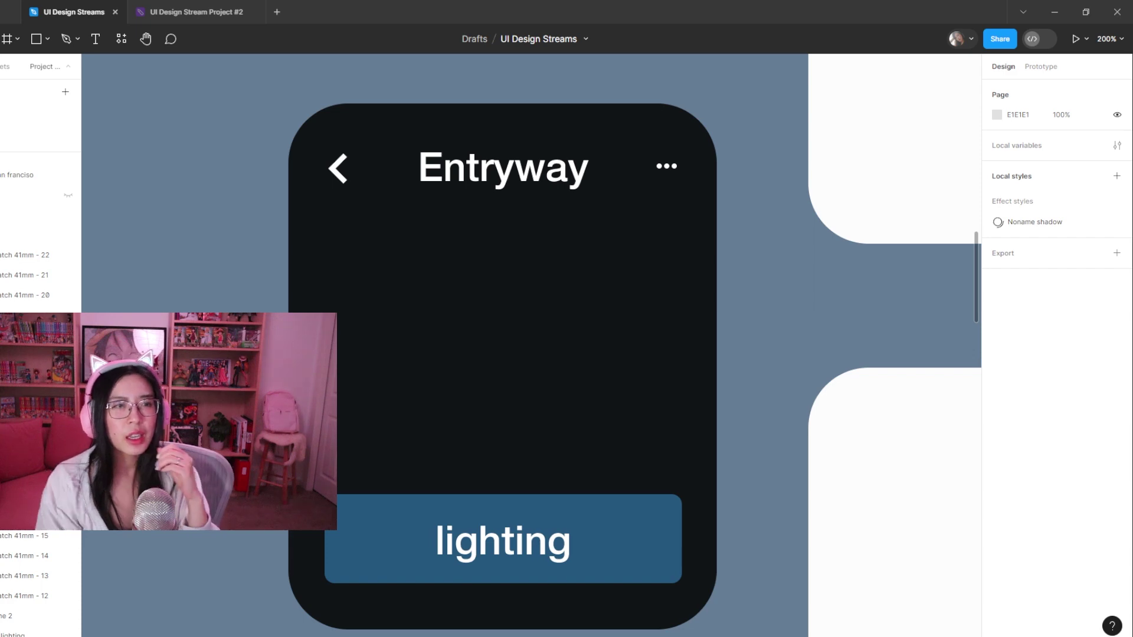
{"action": "left_click", "coordinate": [659, 166]}
{"action": "left_click", "coordinate": [667, 167], "text": "shift"}
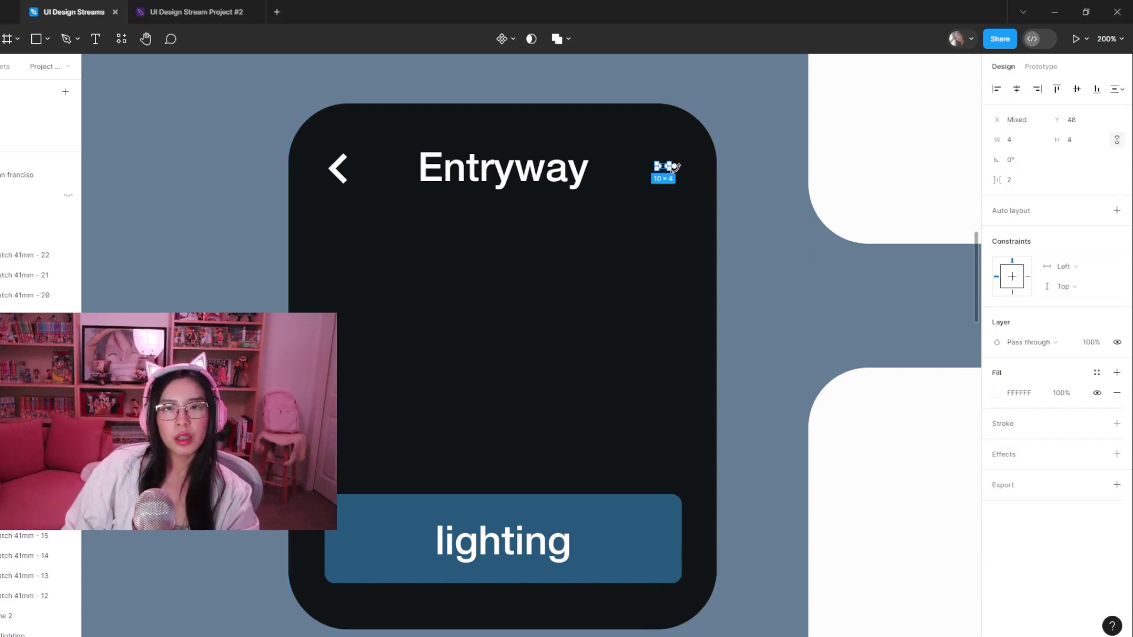
{"action": "left_click", "coordinate": [670, 203]}
{"action": "left_click", "coordinate": [657, 167]}
{"action": "key", "text": "Left"}
{"action": "key", "text": "Left"}
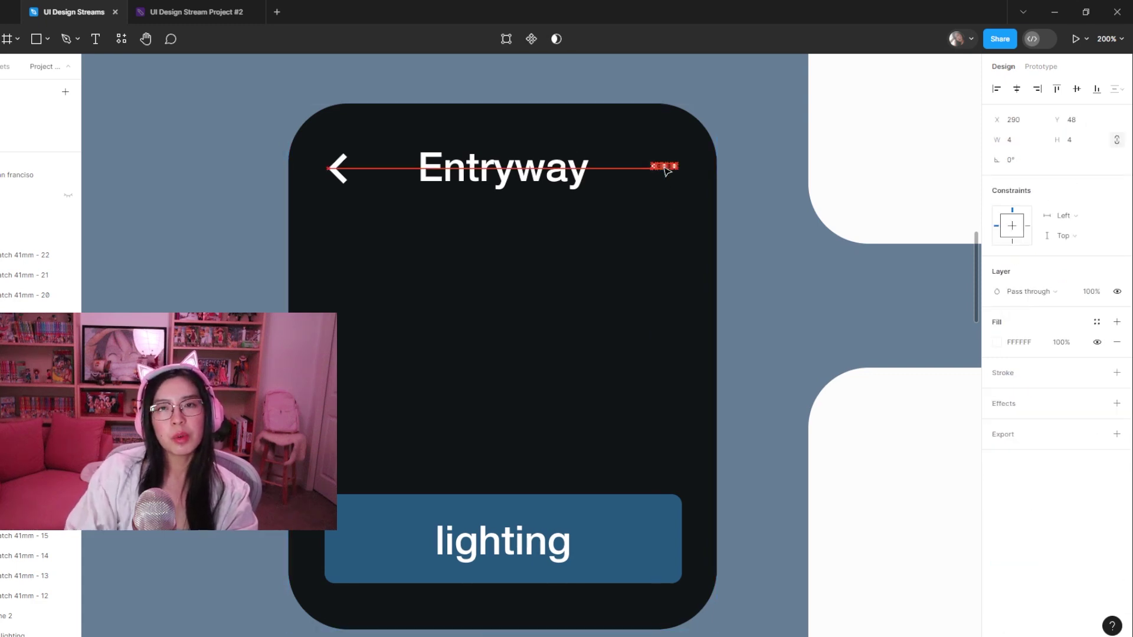
{"action": "left_click", "coordinate": [581, 376]}
- Replace the flat-coloured lighting button on the "Entryway" screen with a copy of the gradient one from the white screen below
{"action": "key", "text": "shift+0"}
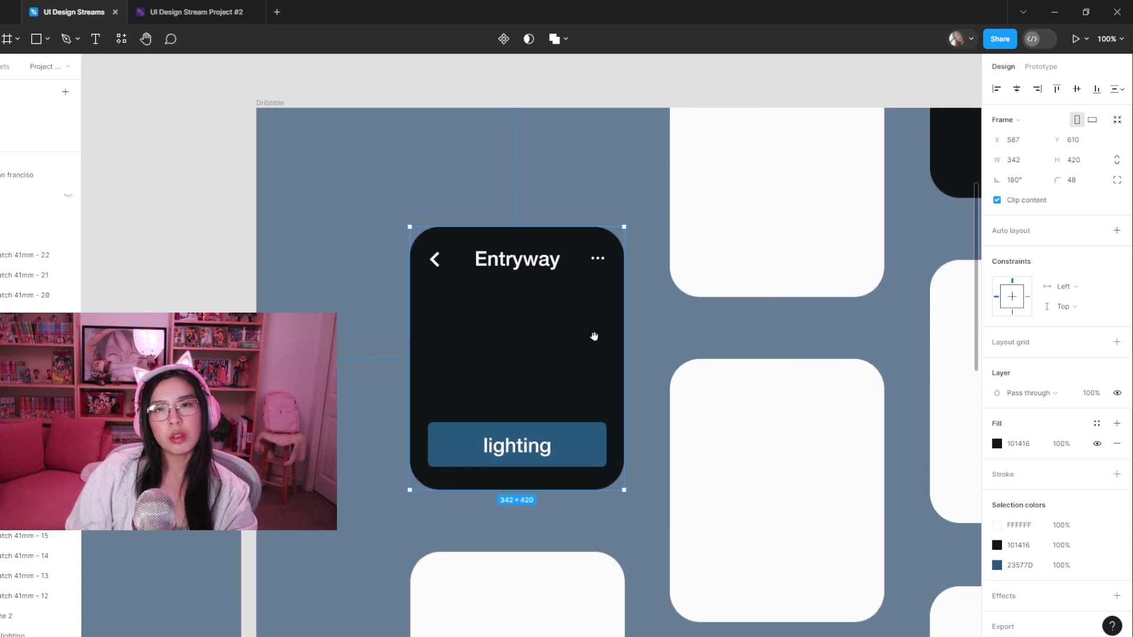
{"action": "scroll", "coordinate": [582, 361], "scroll_direction": "up", "scroll_amount": 1}
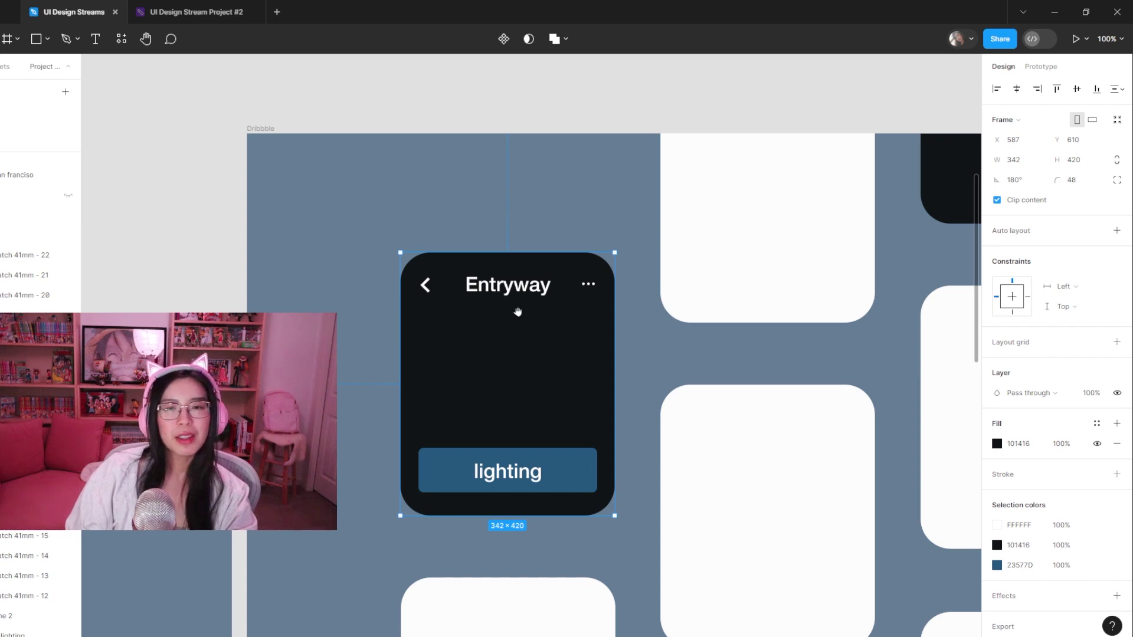
{"action": "scroll", "coordinate": [517, 378], "scroll_direction": "down", "scroll_amount": 1}
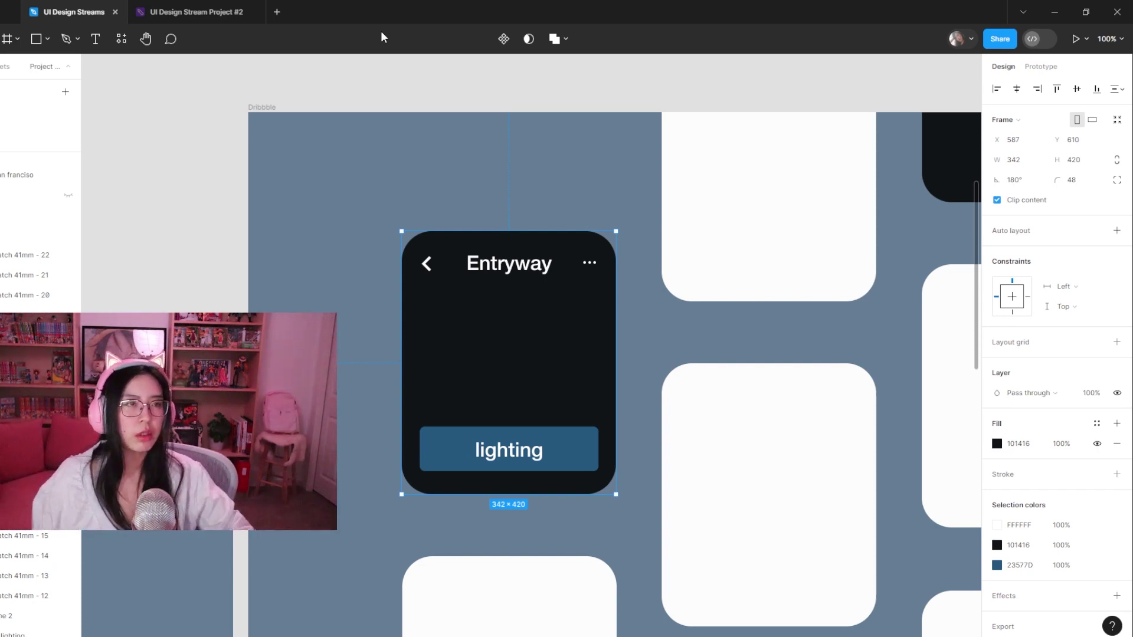
{"action": "left_click", "coordinate": [653, 363]}
{"action": "double_click", "coordinate": [509, 448]}
{"action": "left_click_drag", "start_coordinate": [554, 527], "coordinate": [573, 288]}
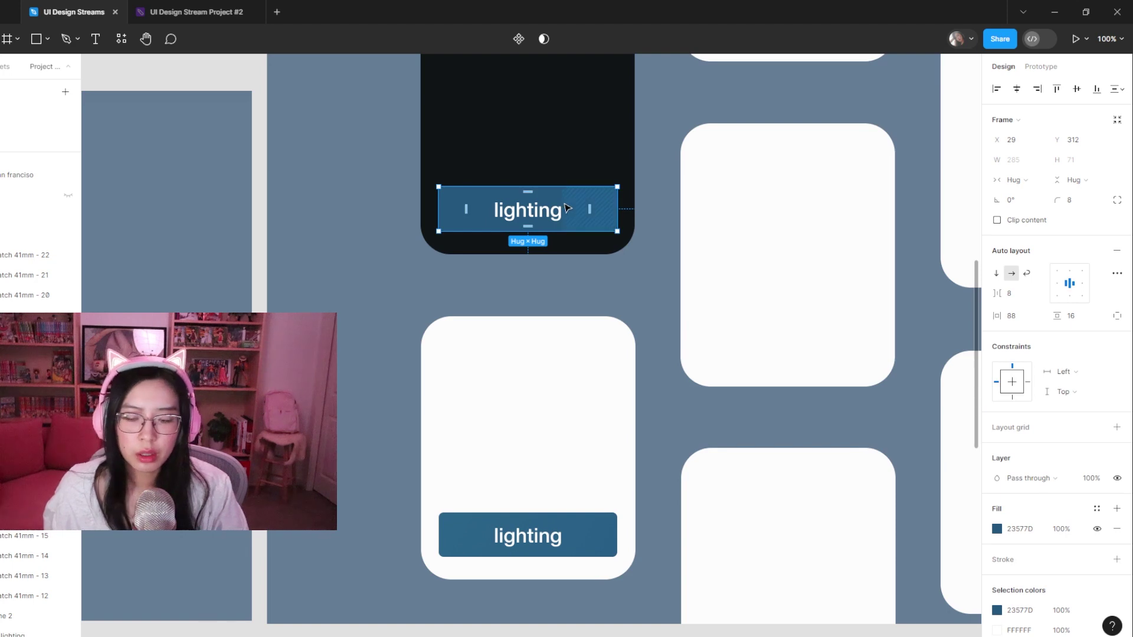
{"action": "key", "text": "Delete"}
{"action": "left_click", "coordinate": [570, 537]}
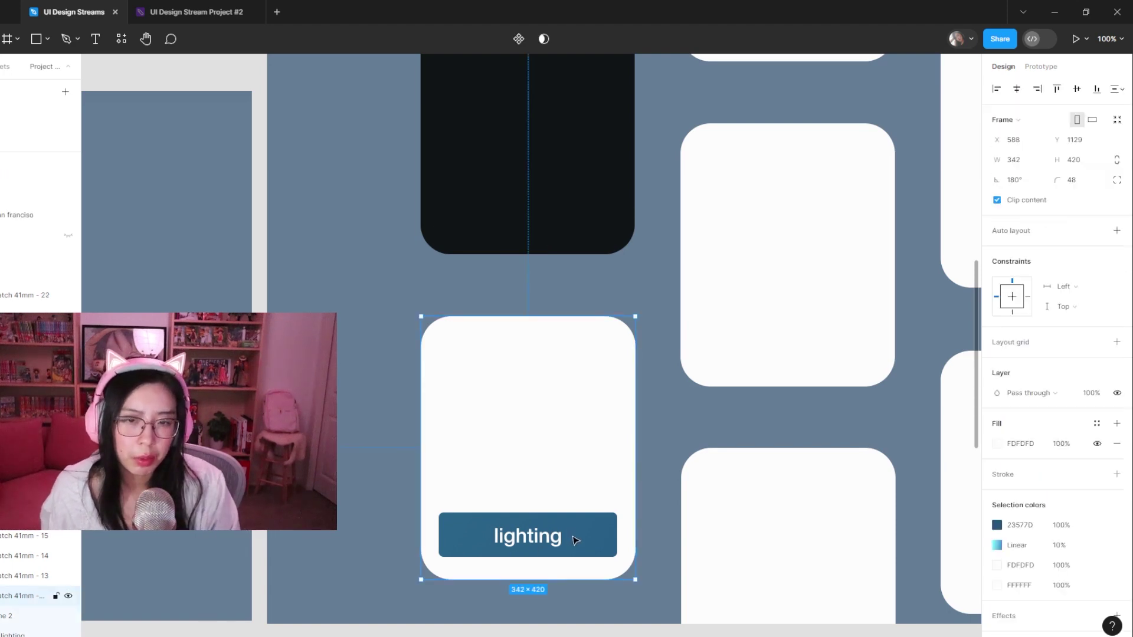
{"action": "left_click", "coordinate": [572, 539]}
{"action": "left_click", "coordinate": [607, 260]}
{"action": "key", "text": "ctrl+z"}
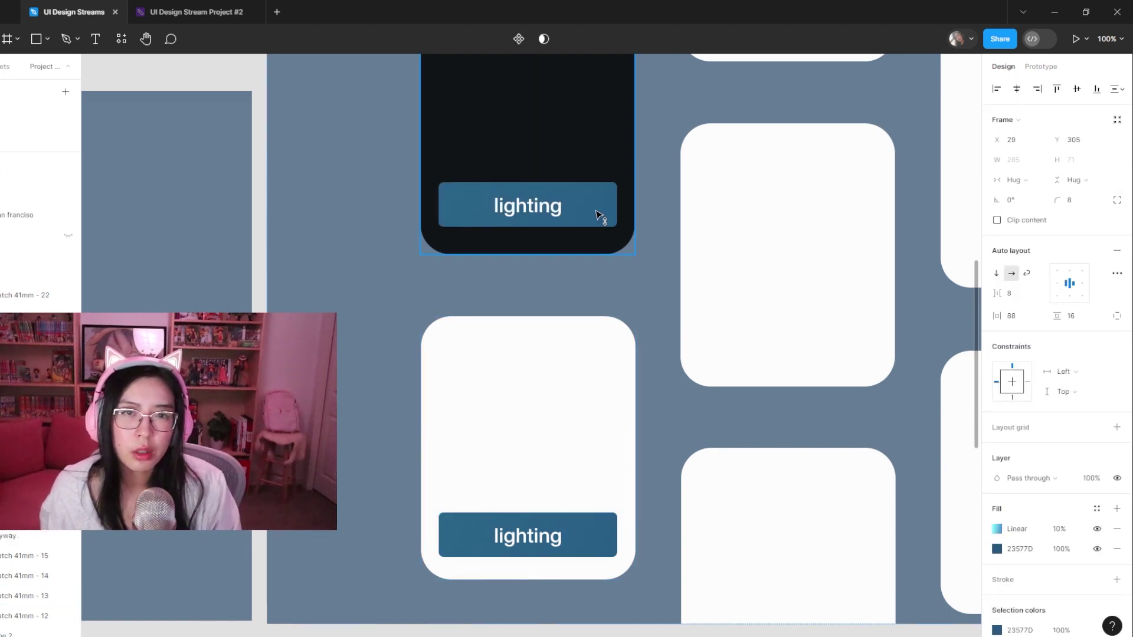
- Place the copied lighting button at Y 306 and round it into a pill with a corner radius of 136
{"action": "left_click", "coordinate": [598, 214]}
{"action": "left_click", "coordinate": [1080, 207]}
{"action": "type", "text": "136"}
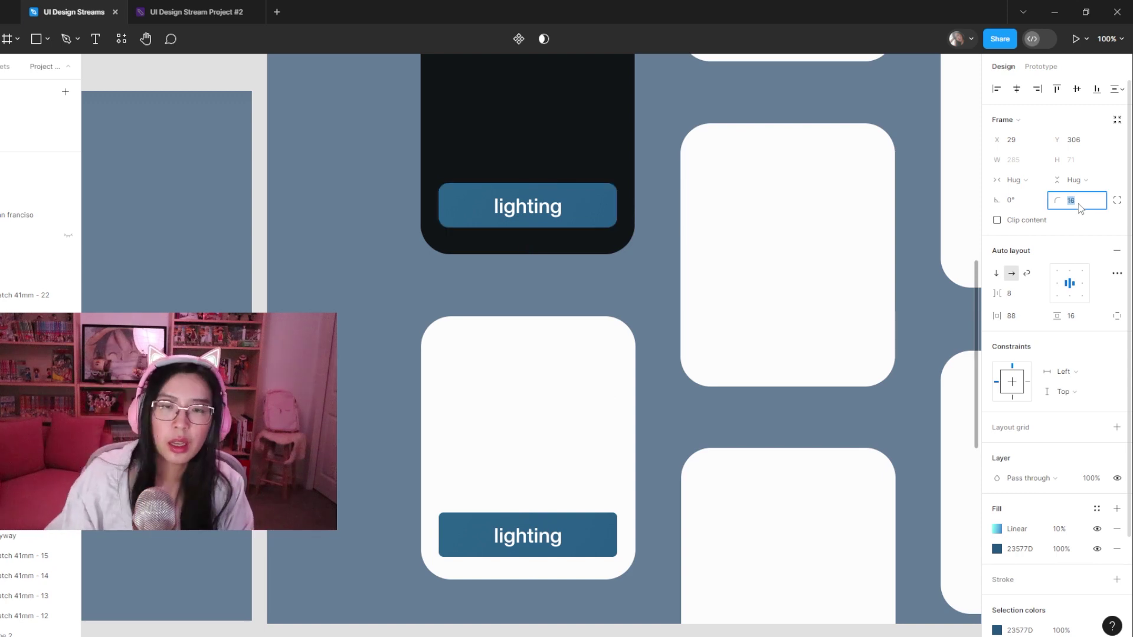
{"action": "key", "text": "Return"}
{"action": "left_click", "coordinate": [625, 284]}
{"action": "scroll", "coordinate": [626, 354], "scroll_direction": "up", "scroll_amount": 5}
{"action": "left_click", "coordinate": [557, 445]}
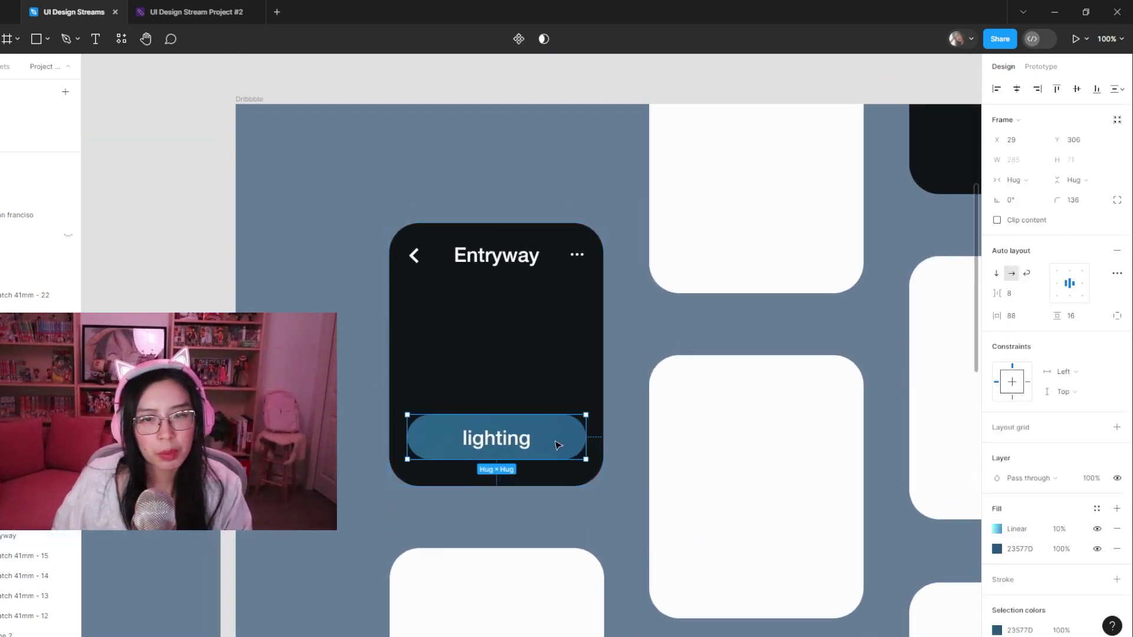
{"action": "left_click", "coordinate": [618, 491]}
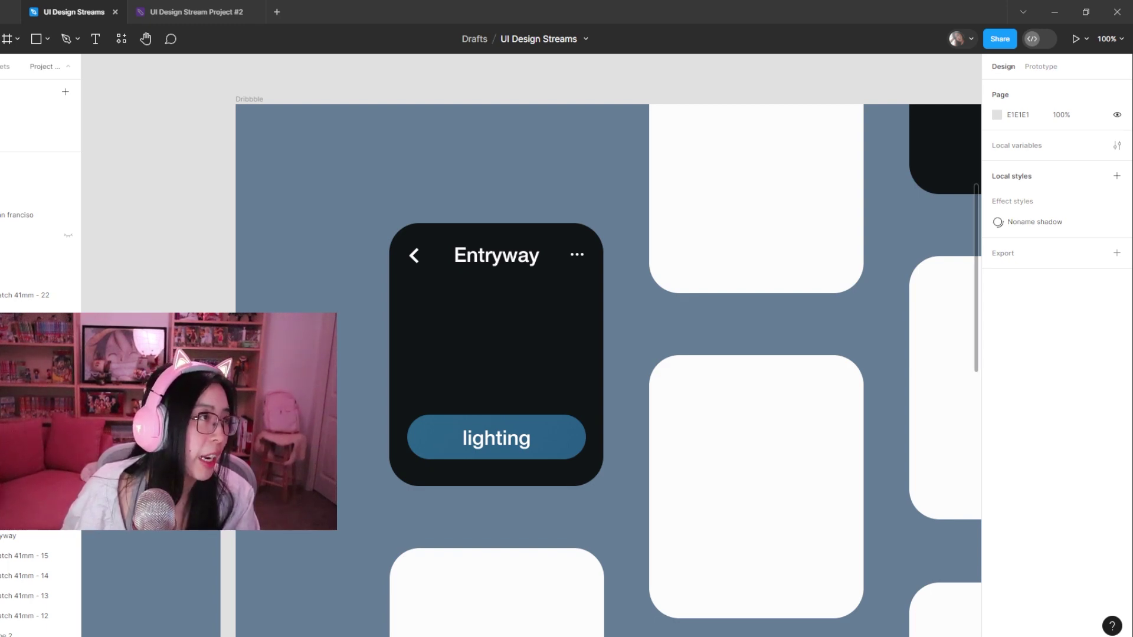
- Switch to the browser, look through the Apple Watch digital crown image results and enlarge the Apple Support diagram
{"action": "key", "text": "alt+Tab"}
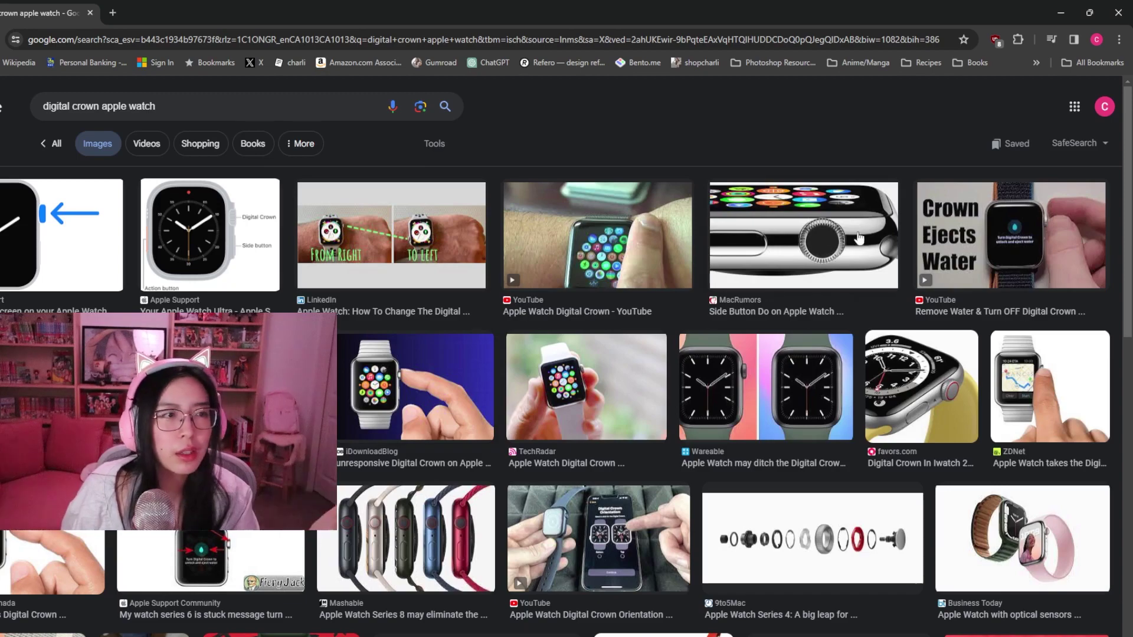
{"action": "scroll", "coordinate": [863, 226], "scroll_direction": "down", "scroll_amount": 10}
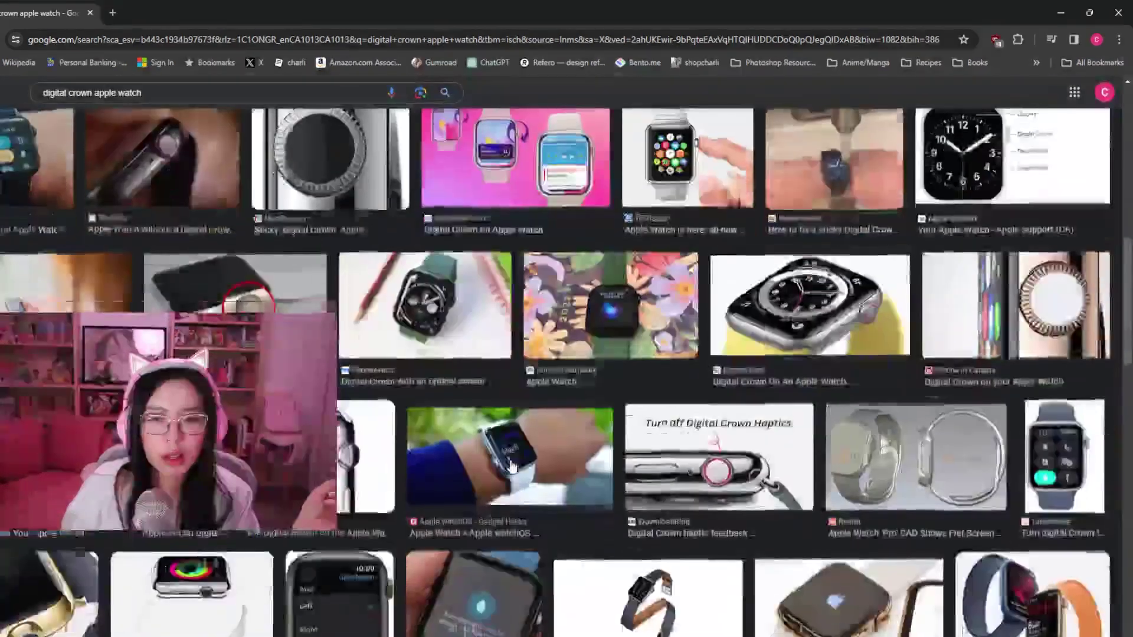
{"action": "scroll", "coordinate": [511, 466], "scroll_direction": "up", "scroll_amount": 10}
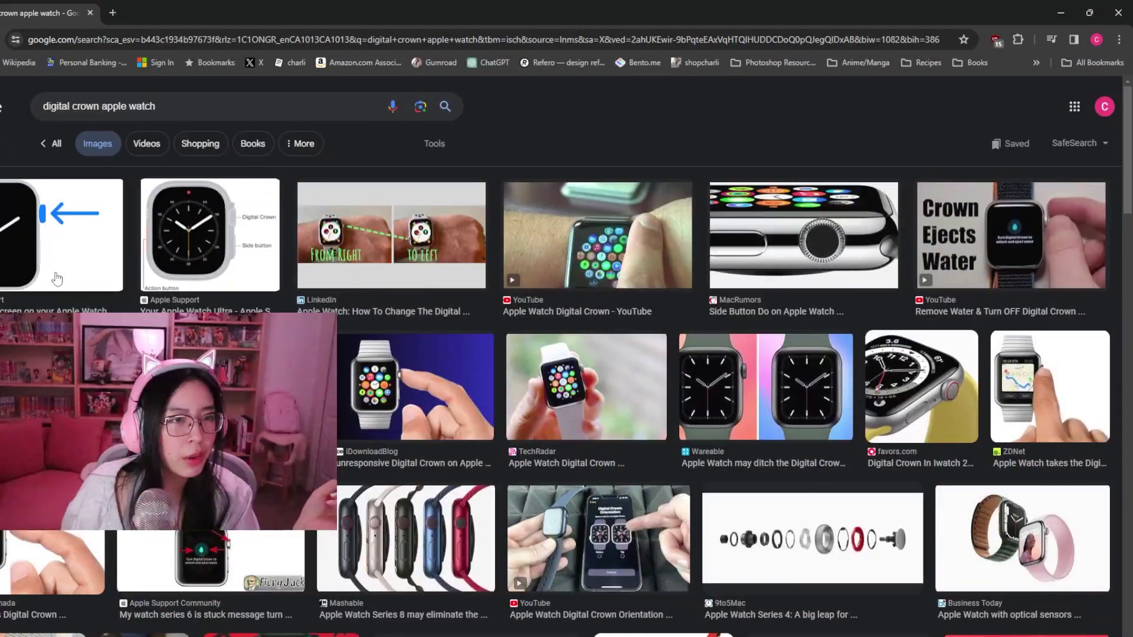
{"action": "left_click", "coordinate": [57, 279]}
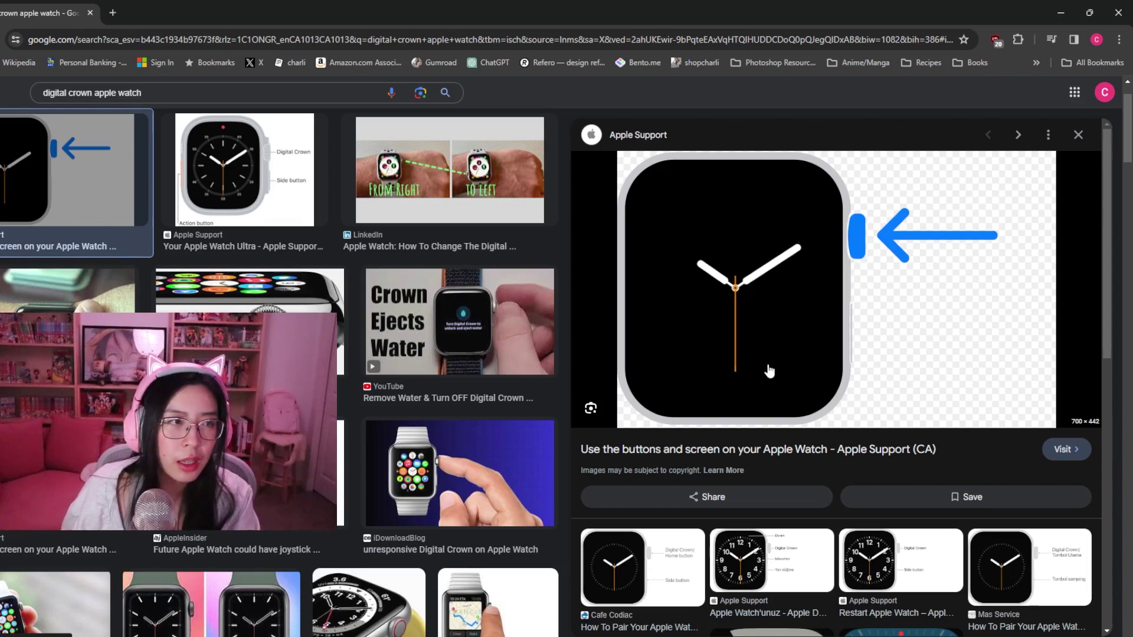
{"action": "left_click", "coordinate": [1117, 10]}
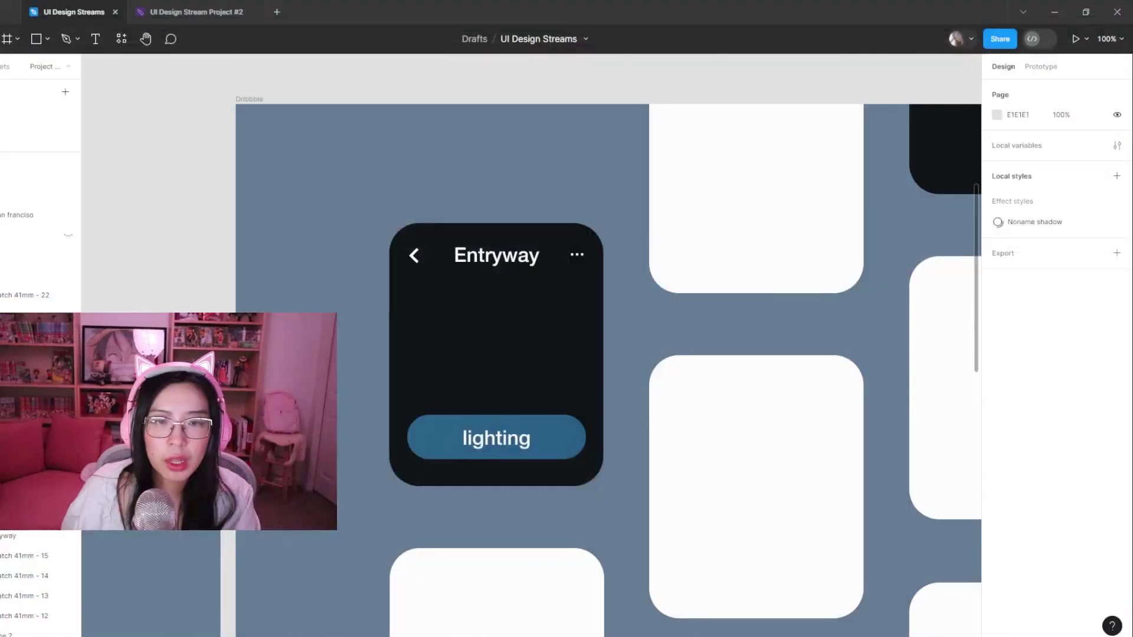
- Change the pill button's label to "evening" and recentre the button horizontally at X 25
{"action": "left_click", "coordinate": [557, 439]}
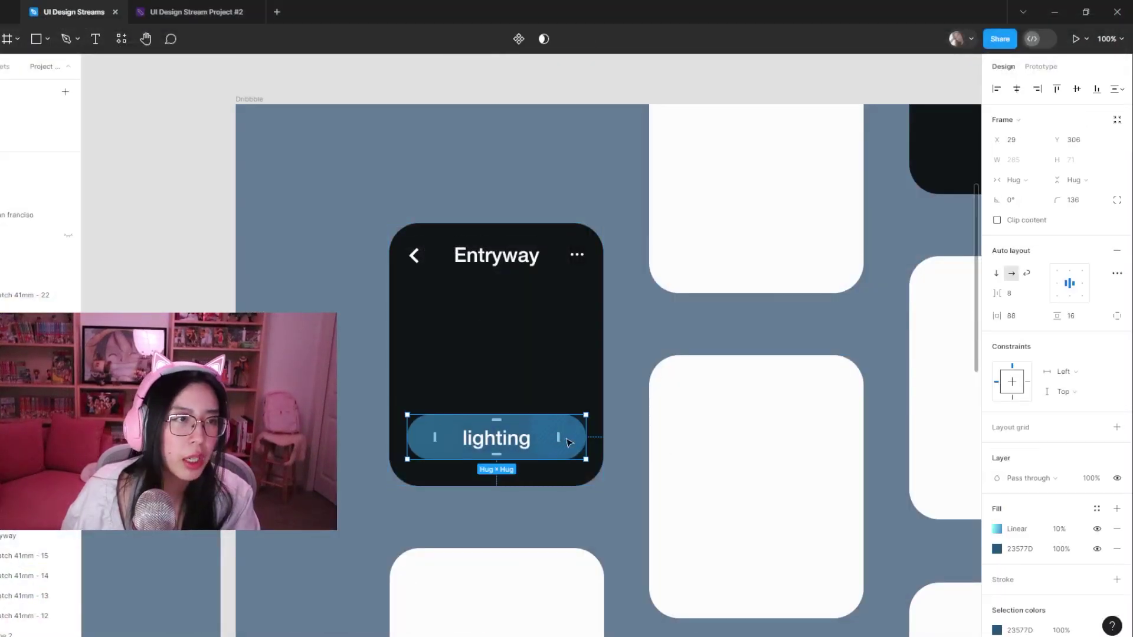
{"action": "double_click", "coordinate": [503, 449]}
{"action": "double_click", "coordinate": [501, 446]}
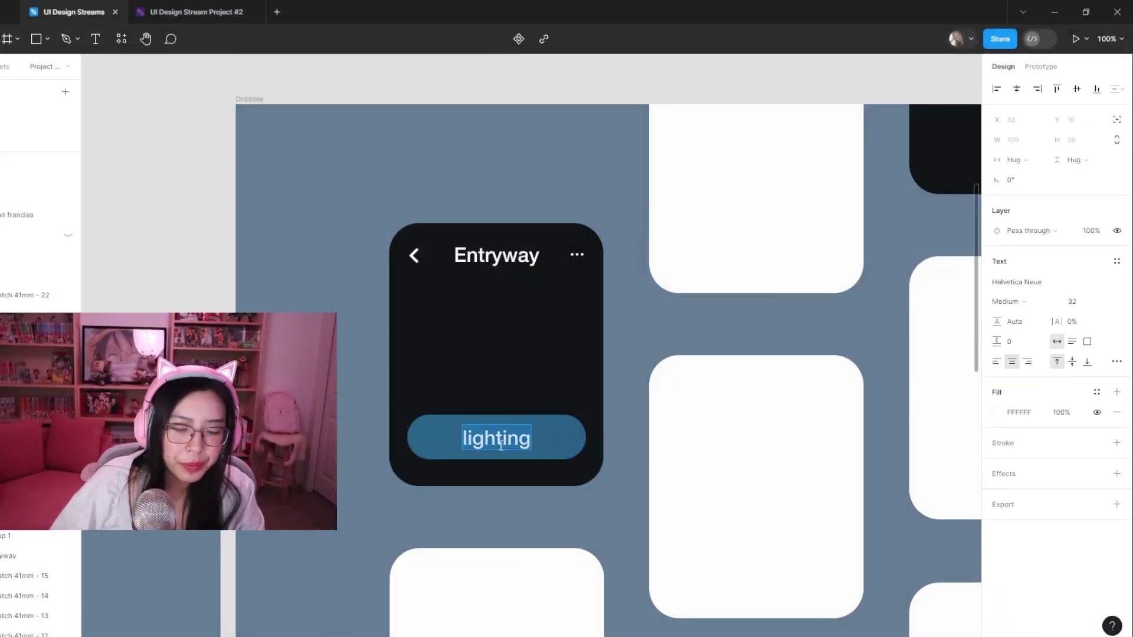
{"action": "type", "text": "e"}
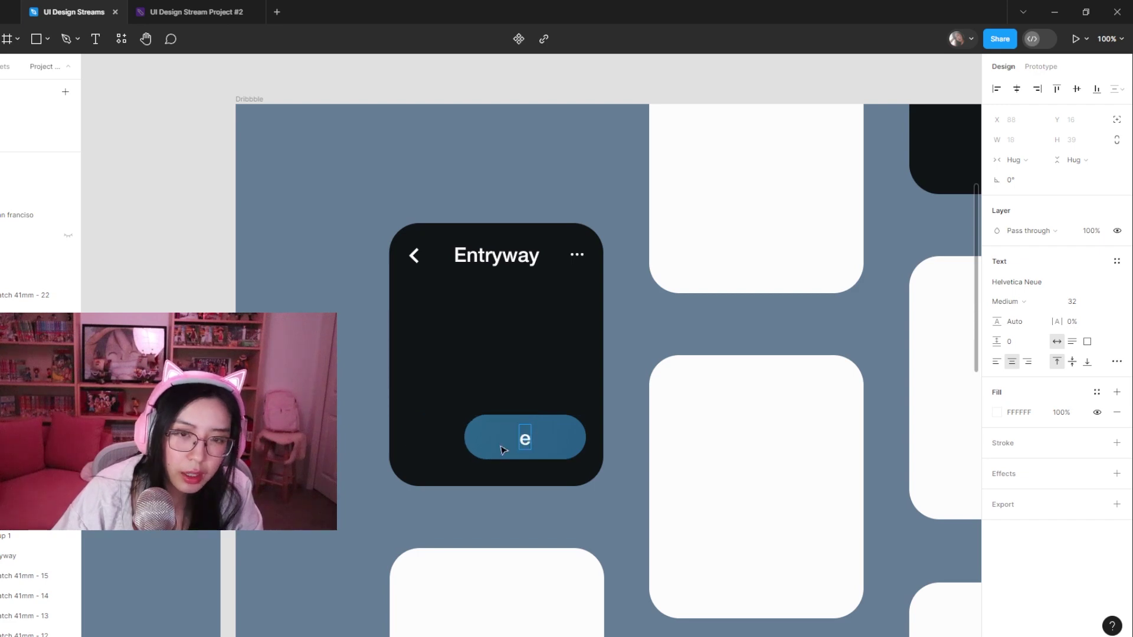
{"action": "type", "text": "vening"}
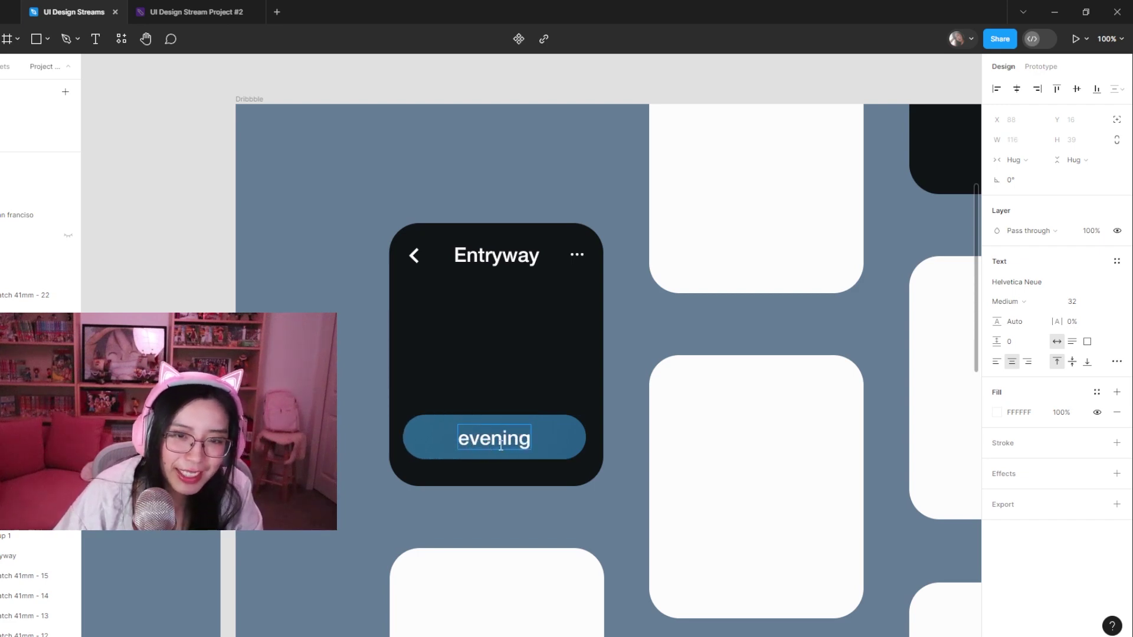
{"action": "key", "text": "Escape"}
{"action": "left_click_drag", "start_coordinate": [551, 443], "coordinate": [549, 443]}
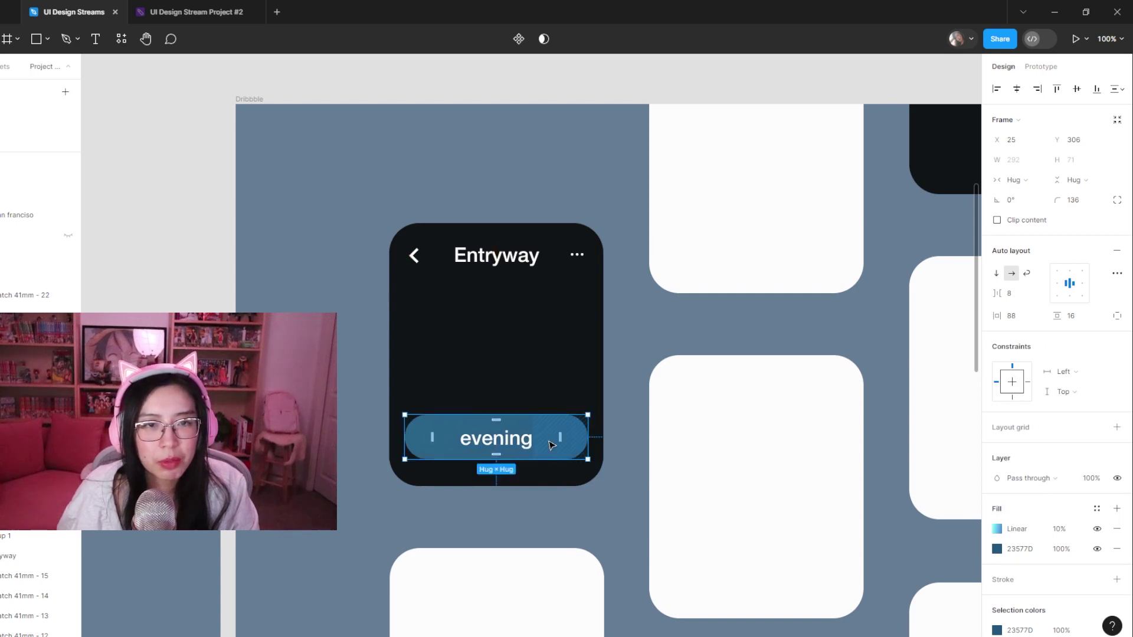
- Resize the three dots beside the "Entryway" heading to 6 × 6 and set the spacing between them to 4
{"action": "left_click", "coordinate": [583, 255], "text": "ctrl"}
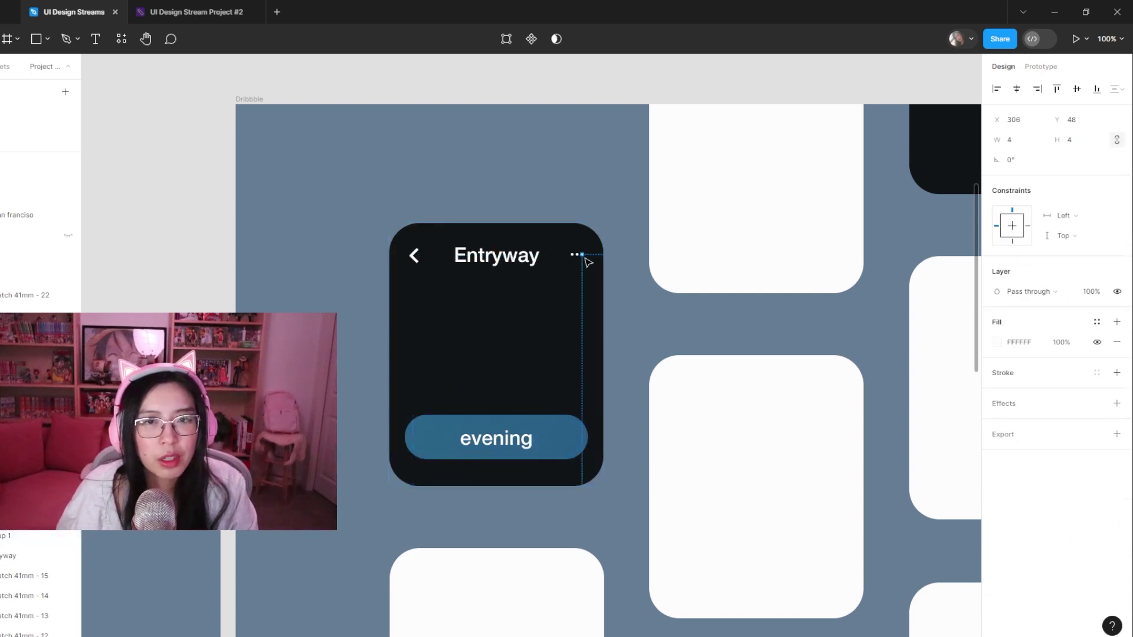
{"action": "key", "text": "alt"}
{"action": "key", "text": "Escape"}
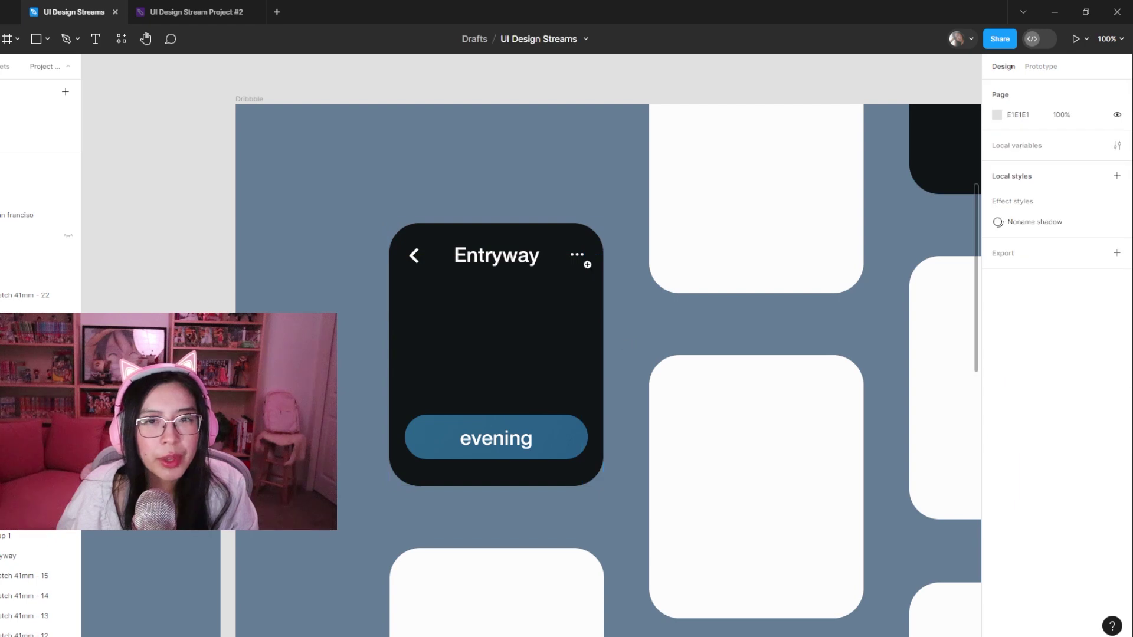
{"action": "scroll", "coordinate": [591, 267], "scroll_direction": "up", "scroll_amount": 5}
{"action": "left_click", "coordinate": [596, 261]}
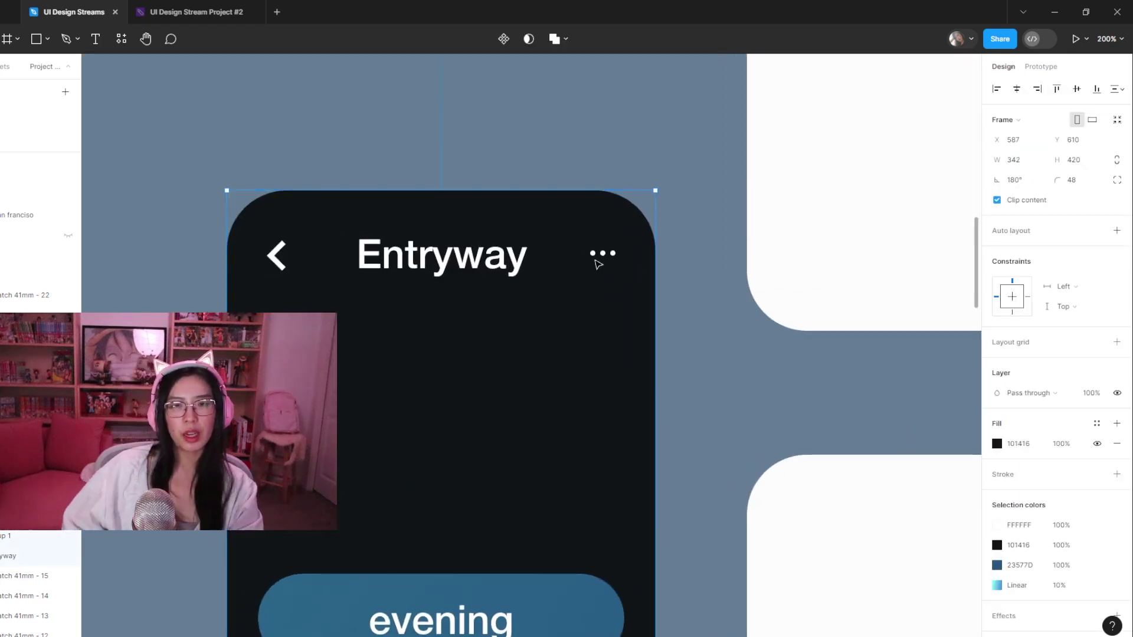
{"action": "left_click", "coordinate": [593, 255]}
{"action": "left_click", "coordinate": [602, 255], "text": "shift"}
{"action": "left_click", "coordinate": [613, 254], "text": "shift"}
{"action": "left_click", "coordinate": [1080, 145]}
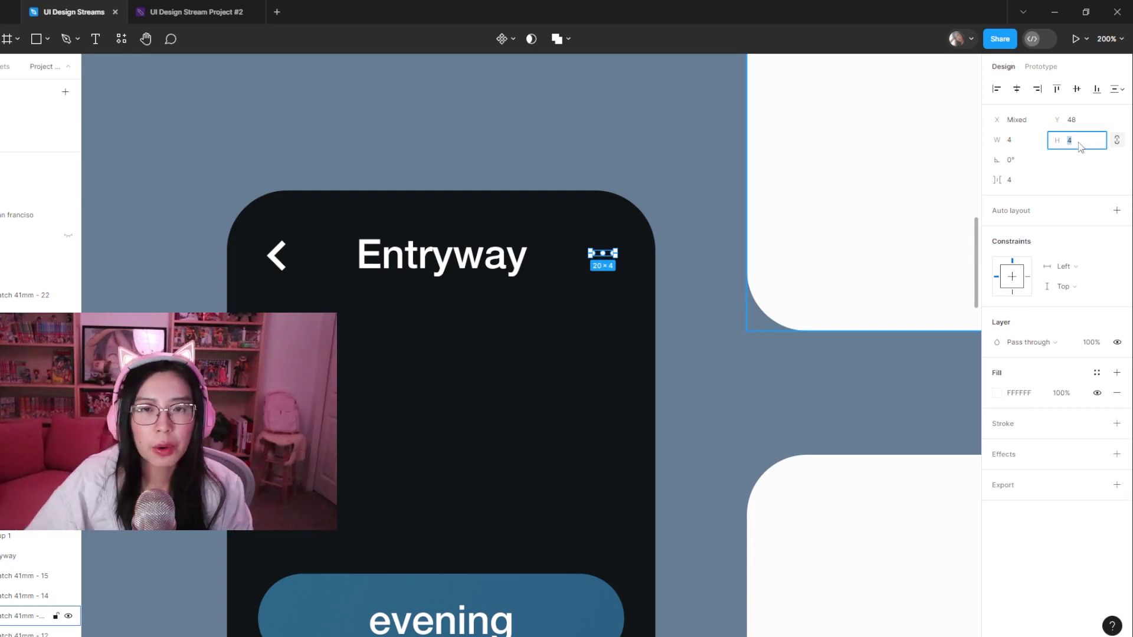
{"action": "type", "text": "6"}
{"action": "key", "text": "Return"}
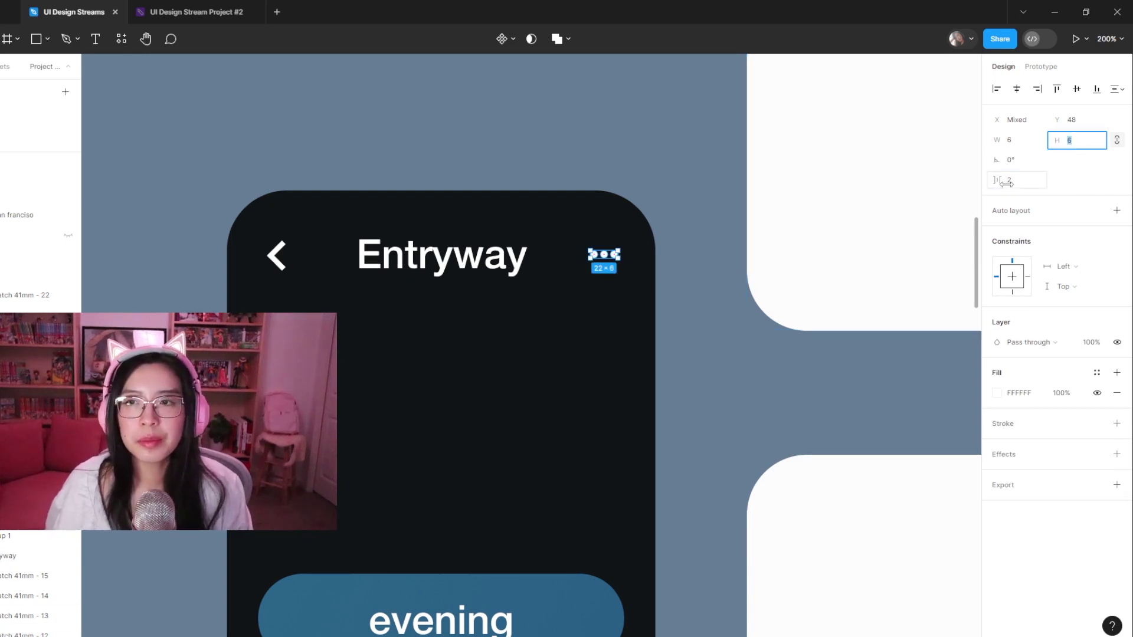
{"action": "left_click", "coordinate": [1015, 186]}
{"action": "type", "text": "4"}
{"action": "key", "text": "Return"}
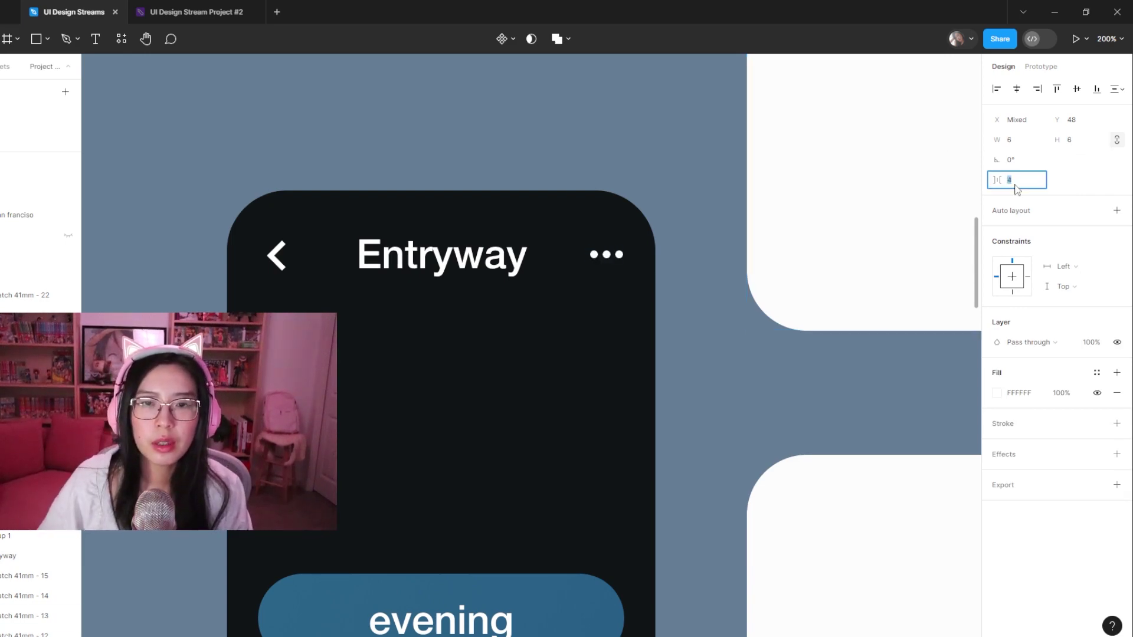
- Move the row of dots to 30 px from the watch screen's right edge and lower it to Y 50
{"action": "left_click_drag", "start_coordinate": [617, 256], "coordinate": [613, 257]}
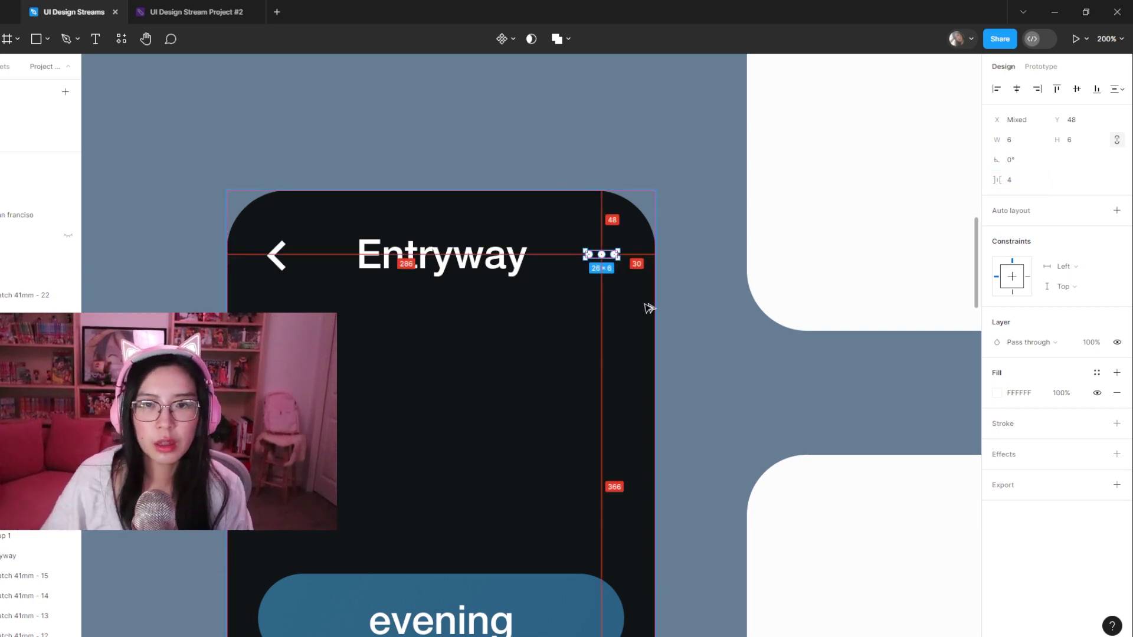
{"action": "key", "text": "Down"}
{"action": "key", "text": "Down"}
{"action": "key", "text": "Down"}
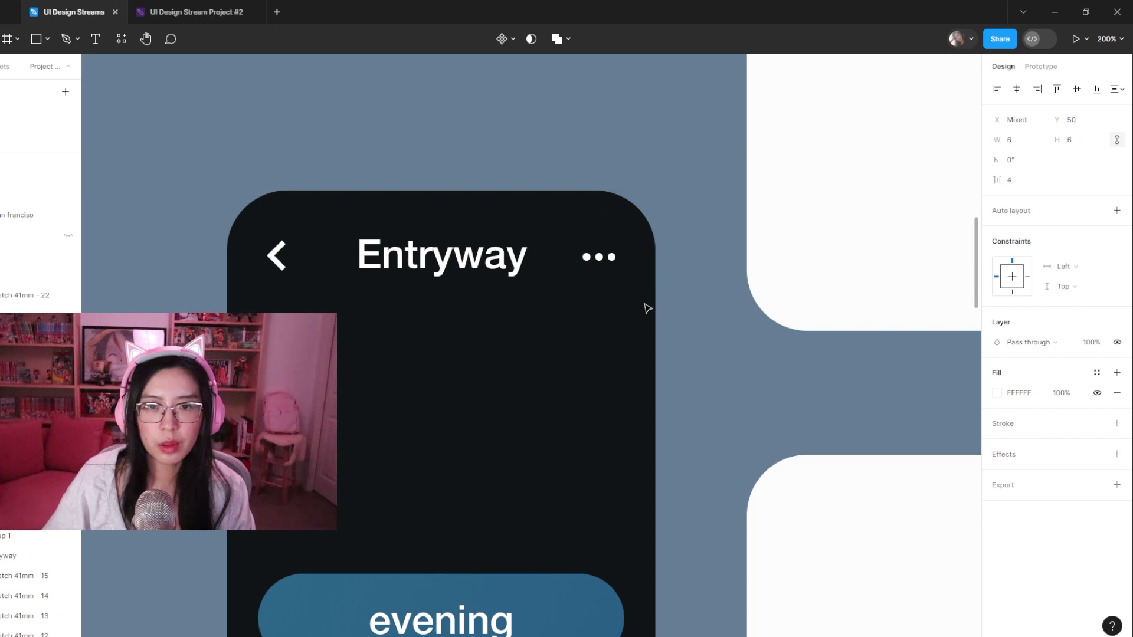
- Compare the "Entryway" screen at several zoom levels with the surrounding Dribbble layout to judge its header and button
{"action": "left_click", "coordinate": [703, 382]}
{"action": "key", "text": "shift+0"}
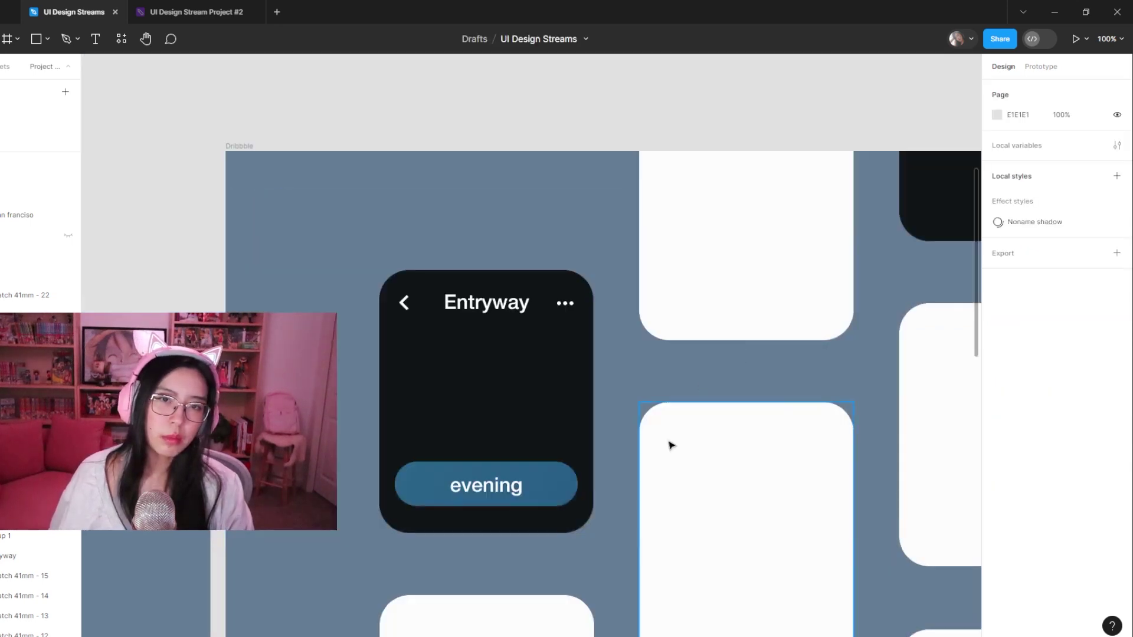
{"action": "key", "text": "minus"}
{"action": "key", "text": "minus"}
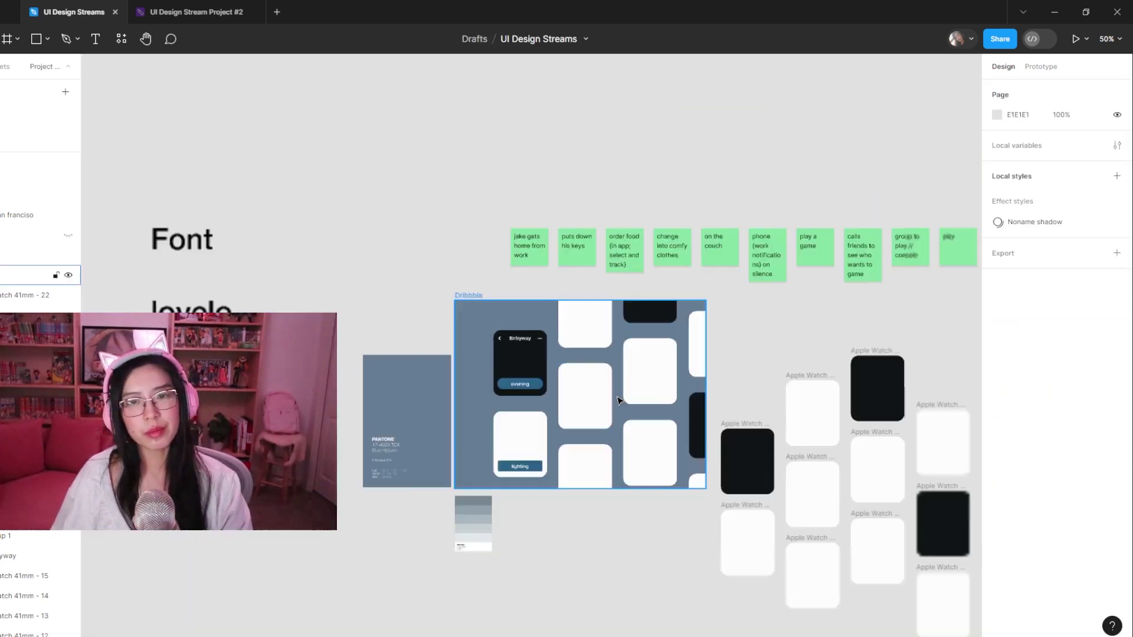
{"action": "key", "text": "equal"}
{"action": "key", "text": "equal"}
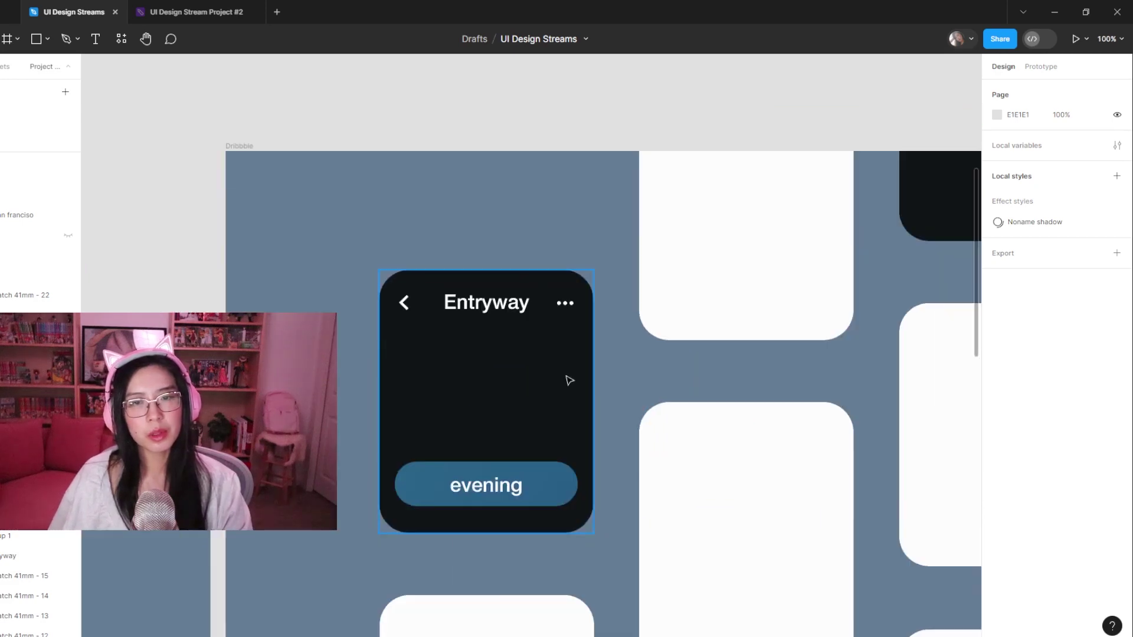
{"action": "key", "text": "minus"}
{"action": "key", "text": "minus"}
{"action": "key", "text": "minus"}
{"action": "key", "text": "equal"}
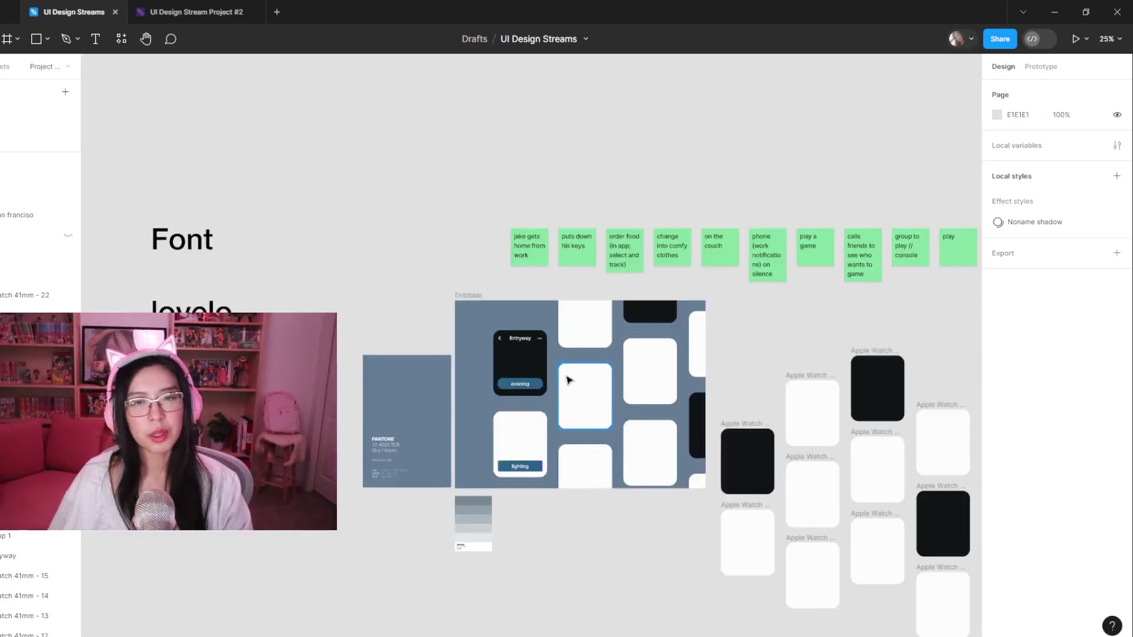
{"action": "scroll", "coordinate": [555, 386], "scroll_direction": "right", "scroll_amount": 1}
{"action": "double_click", "coordinate": [510, 331]}
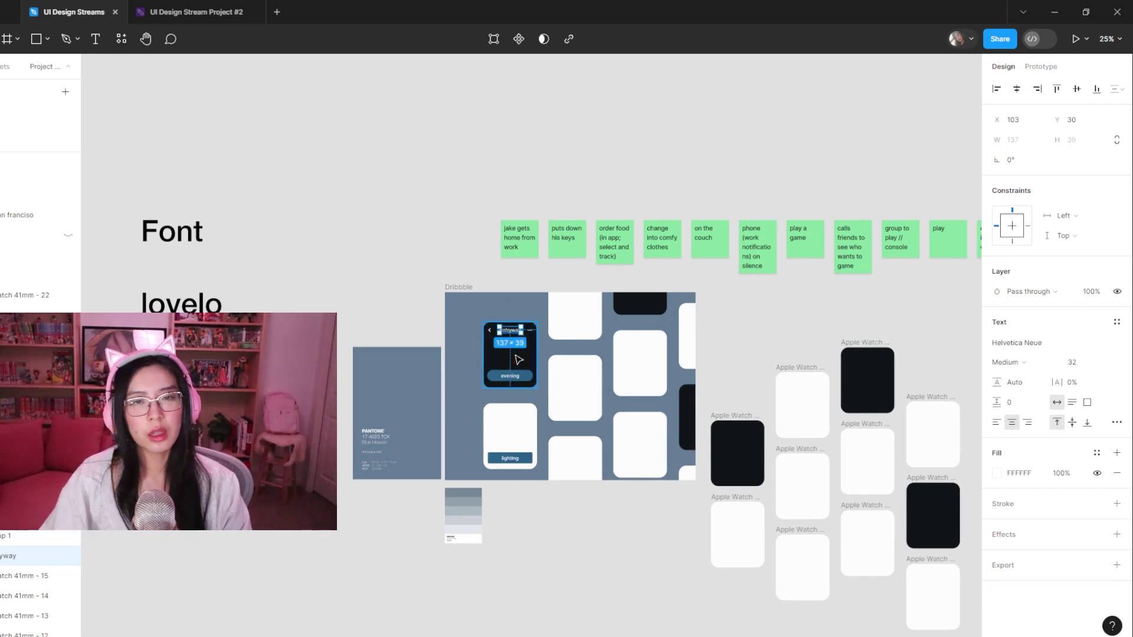
{"action": "left_click", "coordinate": [553, 362]}
{"action": "key", "text": "equal"}
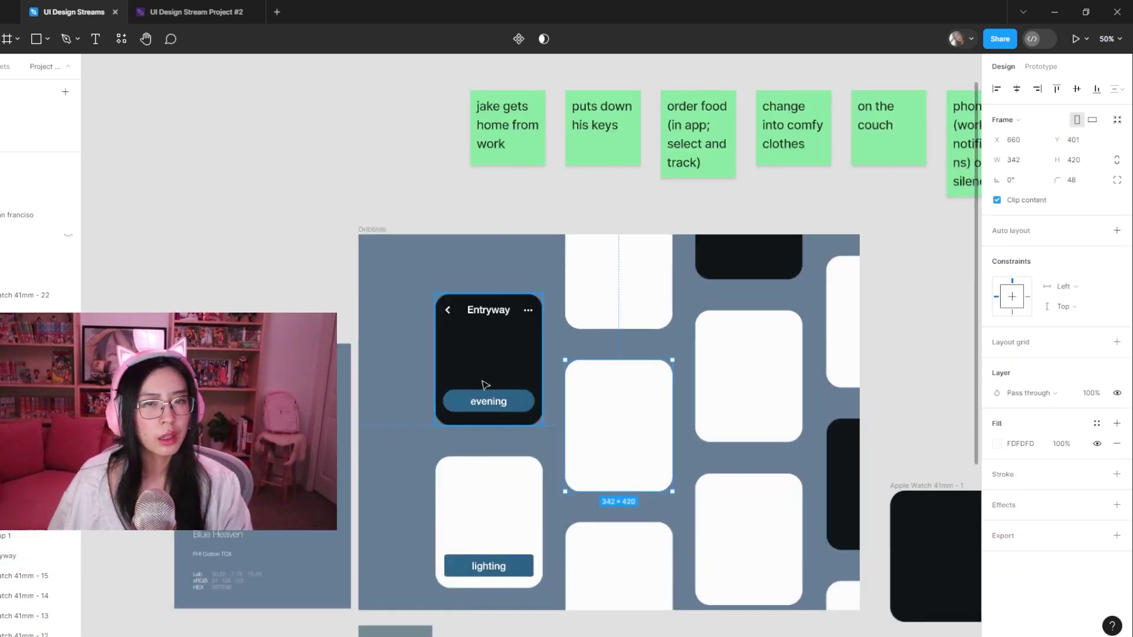
{"action": "left_click", "coordinate": [423, 423]}
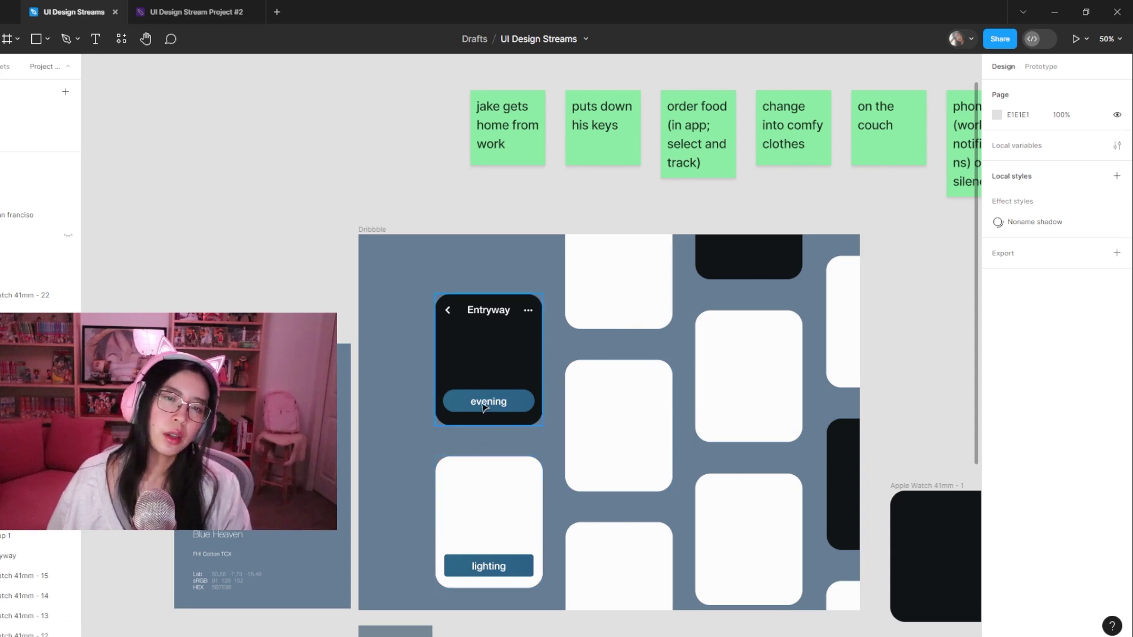
- Show the rulers and place vertical guides at the back arrow's left edge and the dots' right edge on the "Entryway" screen
{"action": "left_click", "coordinate": [484, 383]}
{"action": "scroll", "coordinate": [459, 295], "scroll_direction": "up", "scroll_amount": 3}
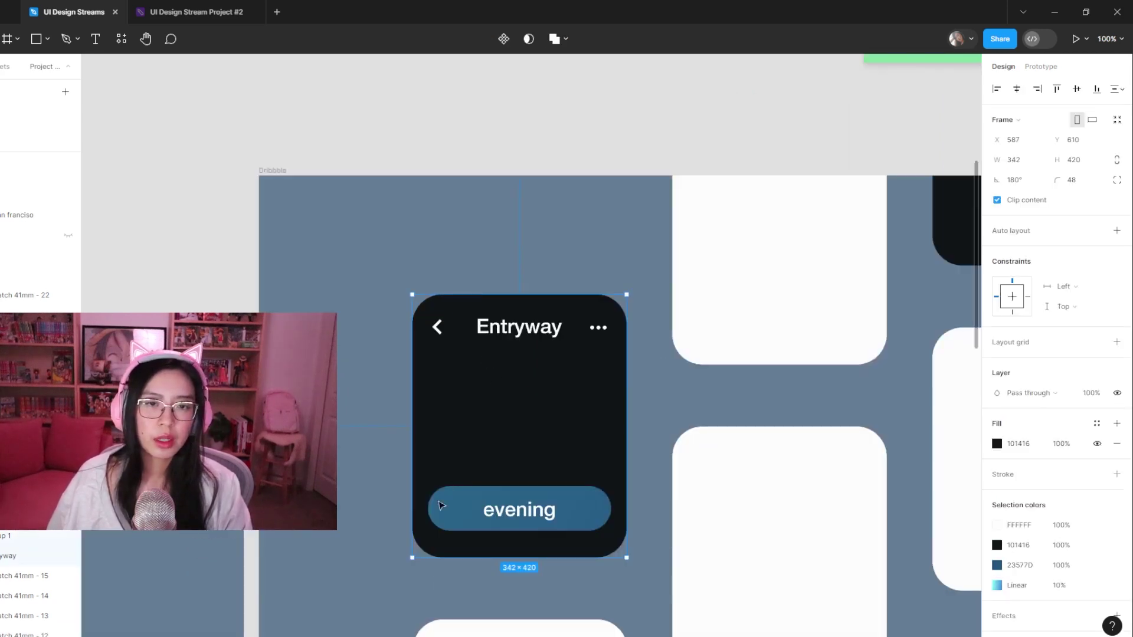
{"action": "left_click", "coordinate": [439, 328]}
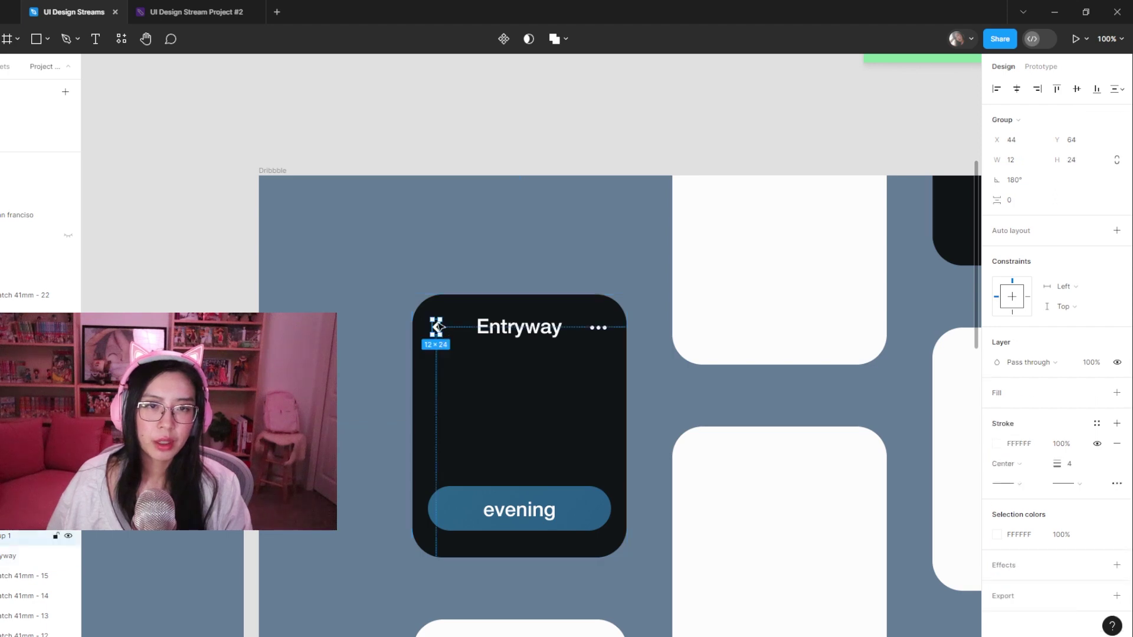
{"action": "left_click", "coordinate": [342, 411]}
{"action": "key", "text": "shift+r"}
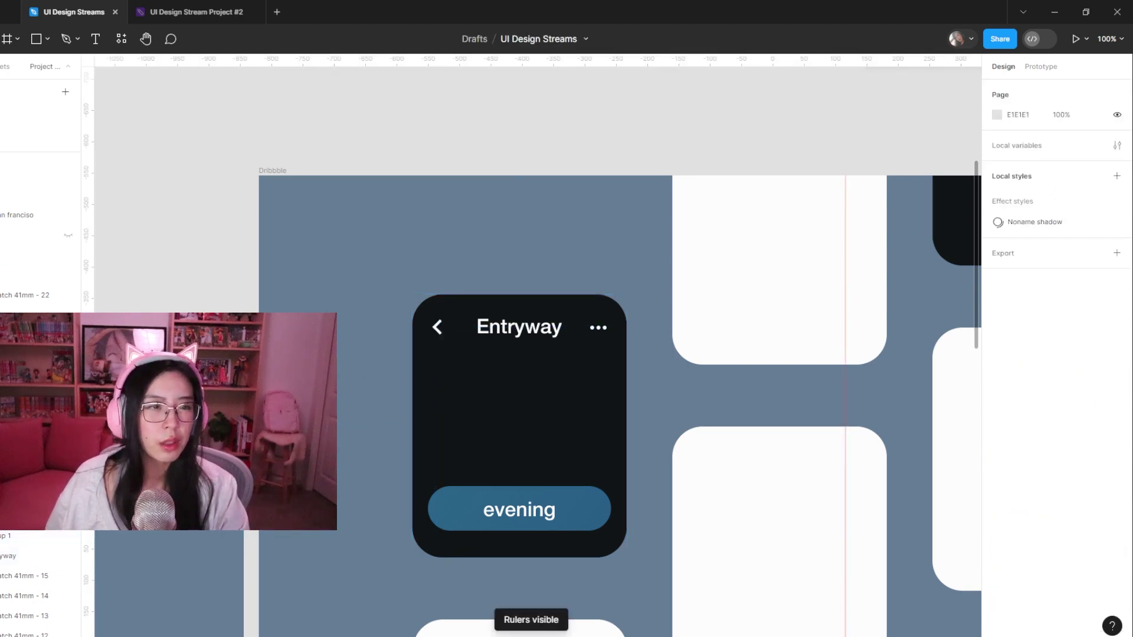
{"action": "left_click_drag", "start_coordinate": [88, 365], "coordinate": [432, 366]}
{"action": "left_click_drag", "start_coordinate": [88, 390], "coordinate": [606, 389]}
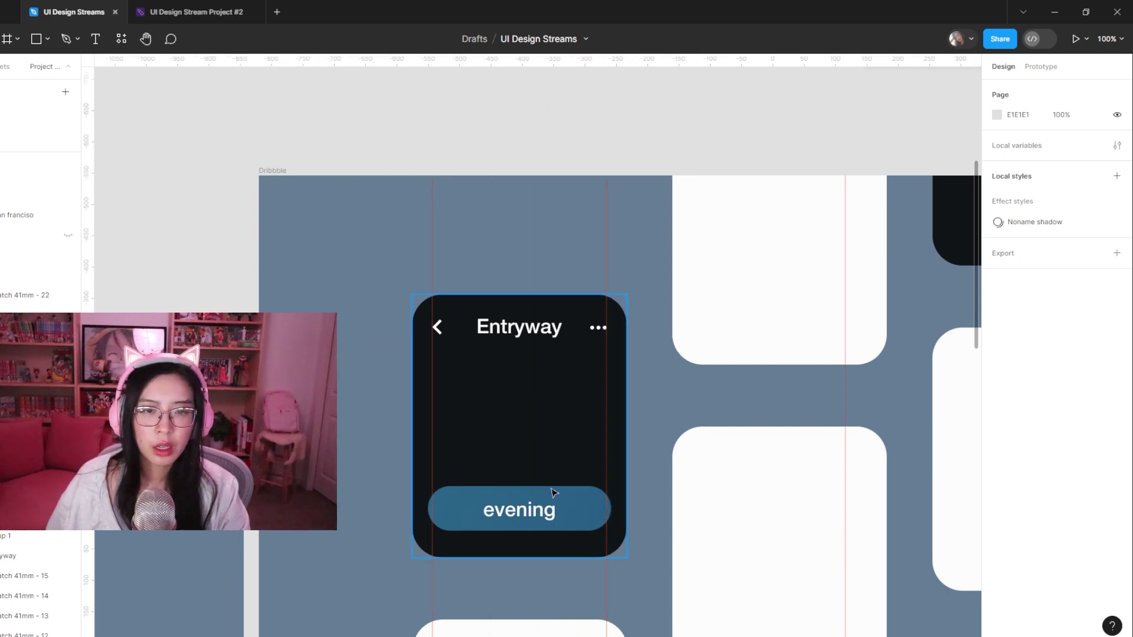
- Give the "evening" button a fixed horizontal size and reduce its width to 285
{"action": "left_click", "coordinate": [545, 509]}
{"action": "left_click", "coordinate": [519, 509]}
{"action": "left_click", "coordinate": [1075, 180]}
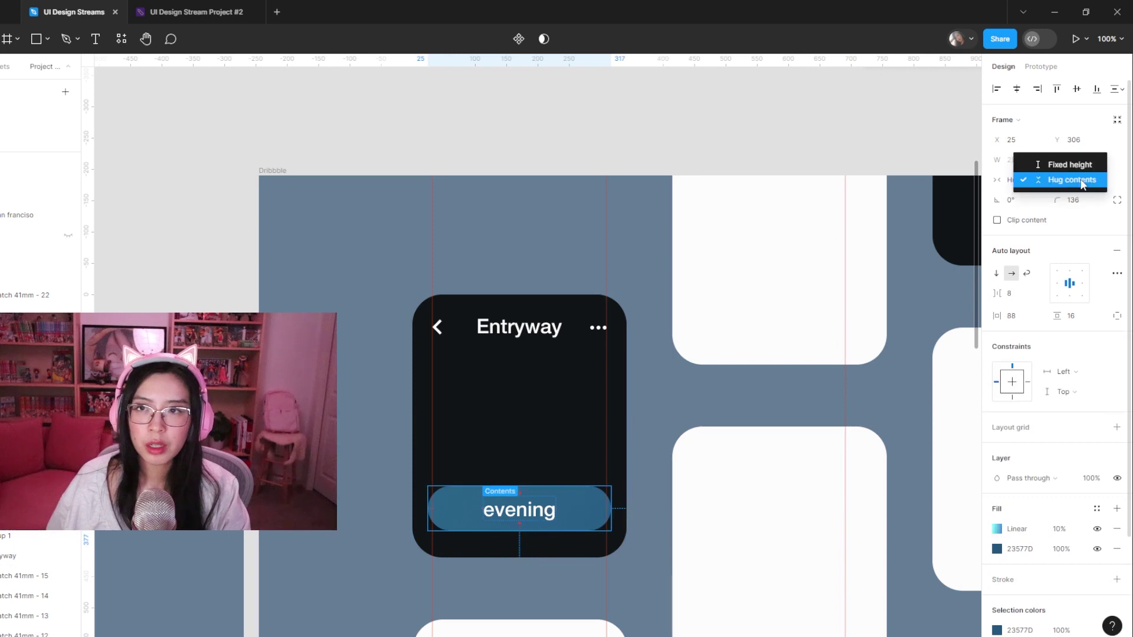
{"action": "left_click", "coordinate": [1010, 187]}
{"action": "left_click", "coordinate": [1015, 180]}
{"action": "left_click", "coordinate": [1039, 164]}
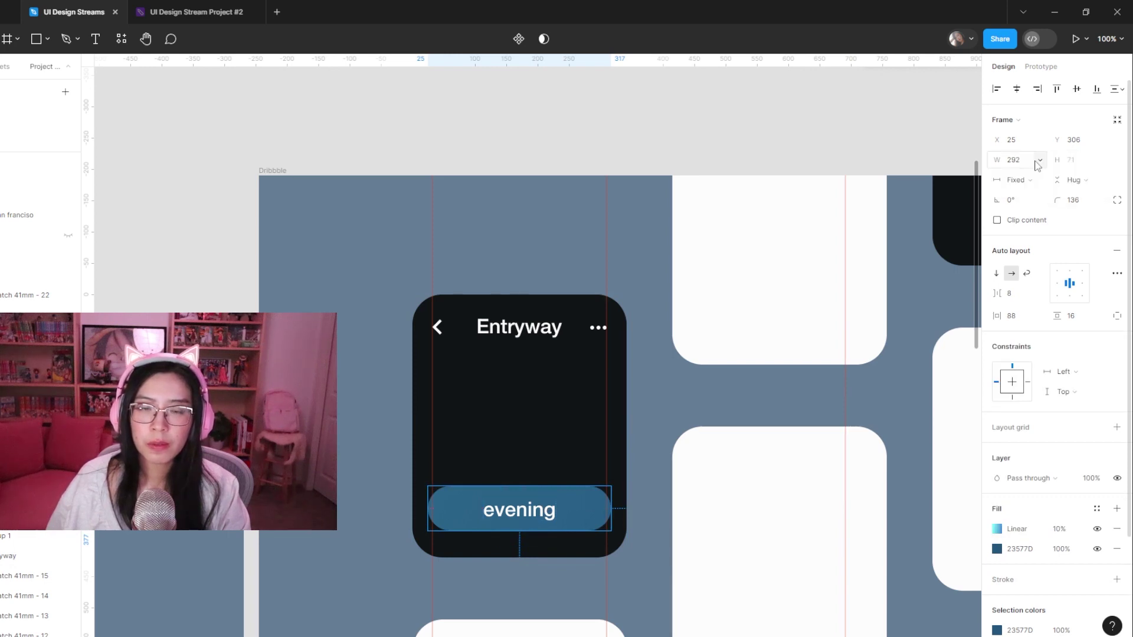
{"action": "left_click", "coordinate": [1027, 166]}
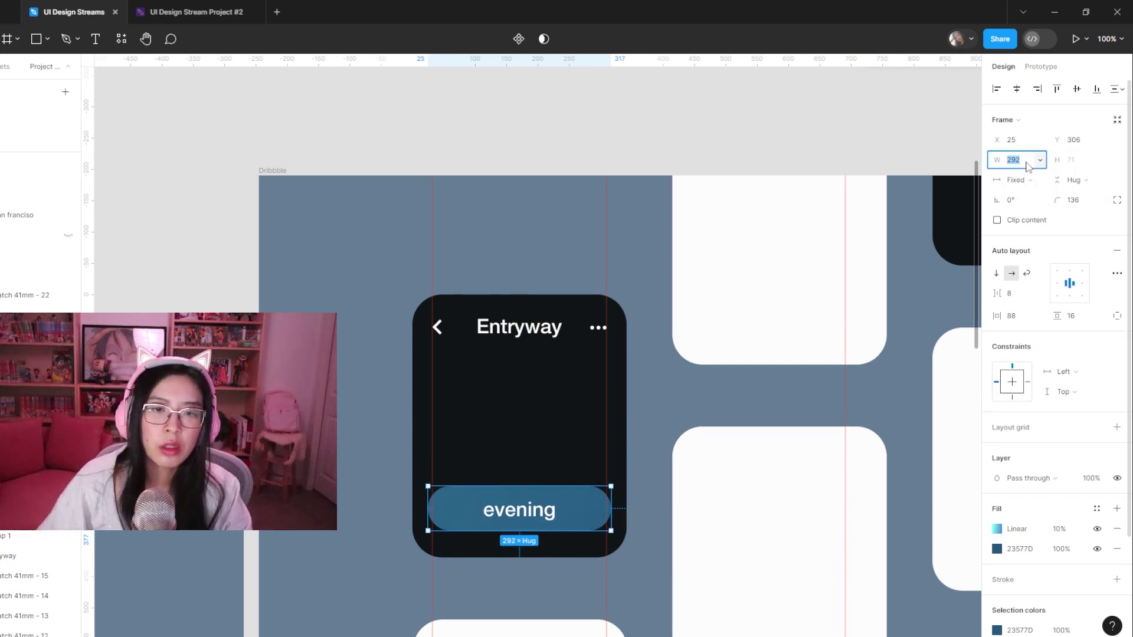
{"action": "key", "text": "Down"}
{"action": "key", "text": "Down"}
{"action": "key", "text": "Down"}
{"action": "key", "text": "Down"}
{"action": "key", "text": "Down"}
{"action": "key", "text": "Down"}
{"action": "key", "text": "Down"}
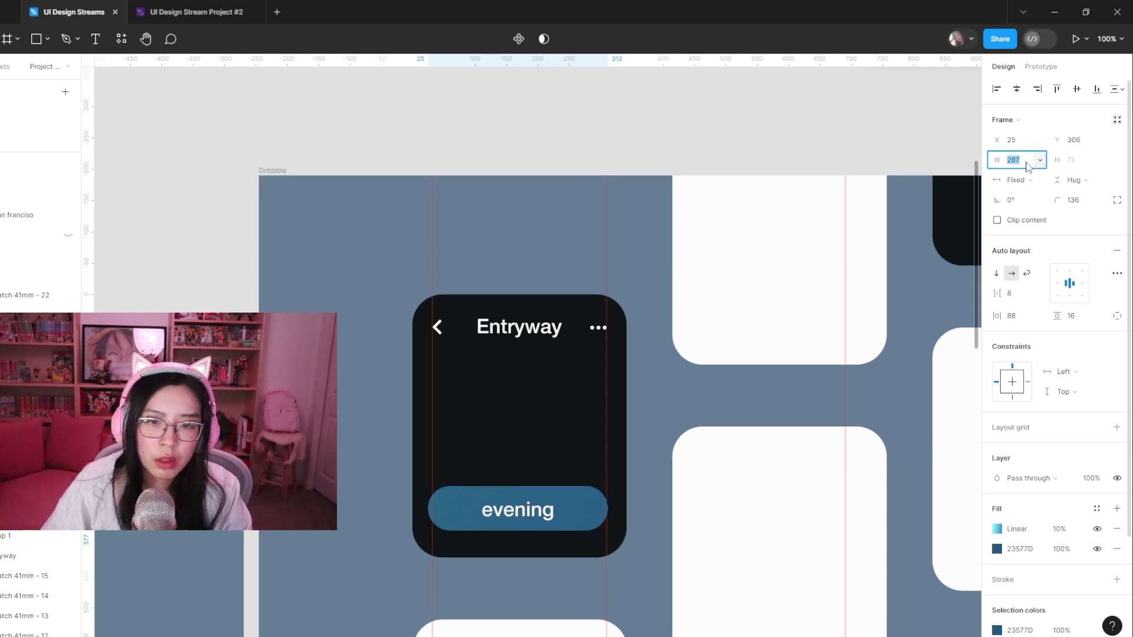
- Set the "evening" button's height to 72
{"action": "key", "text": "Tab"}
{"action": "key", "text": "Down"}
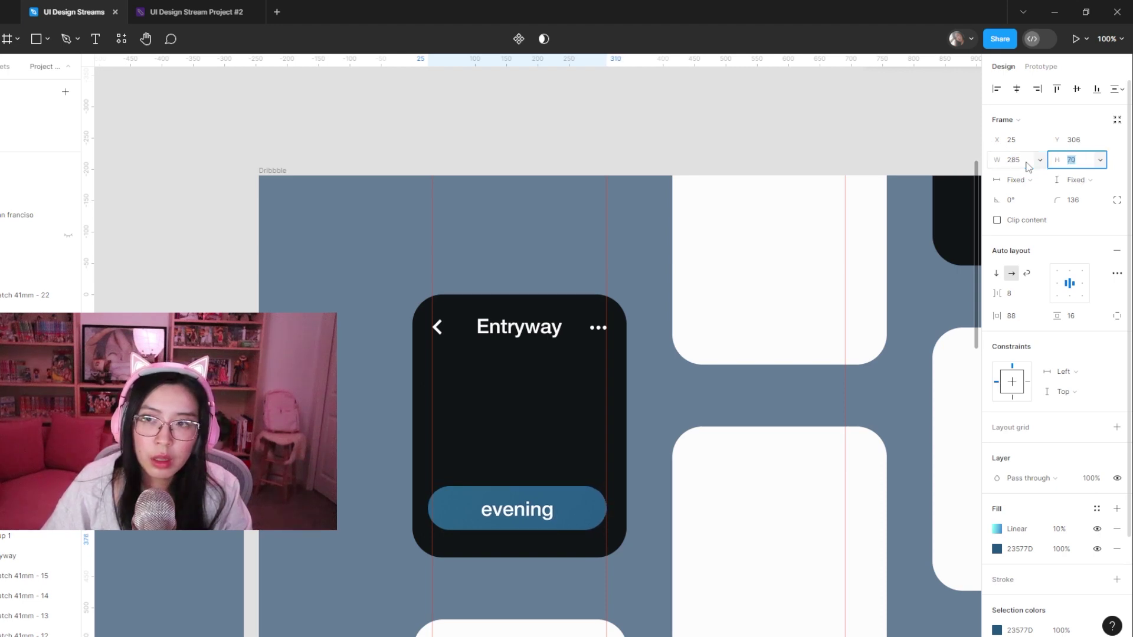
{"action": "key", "text": "Up"}
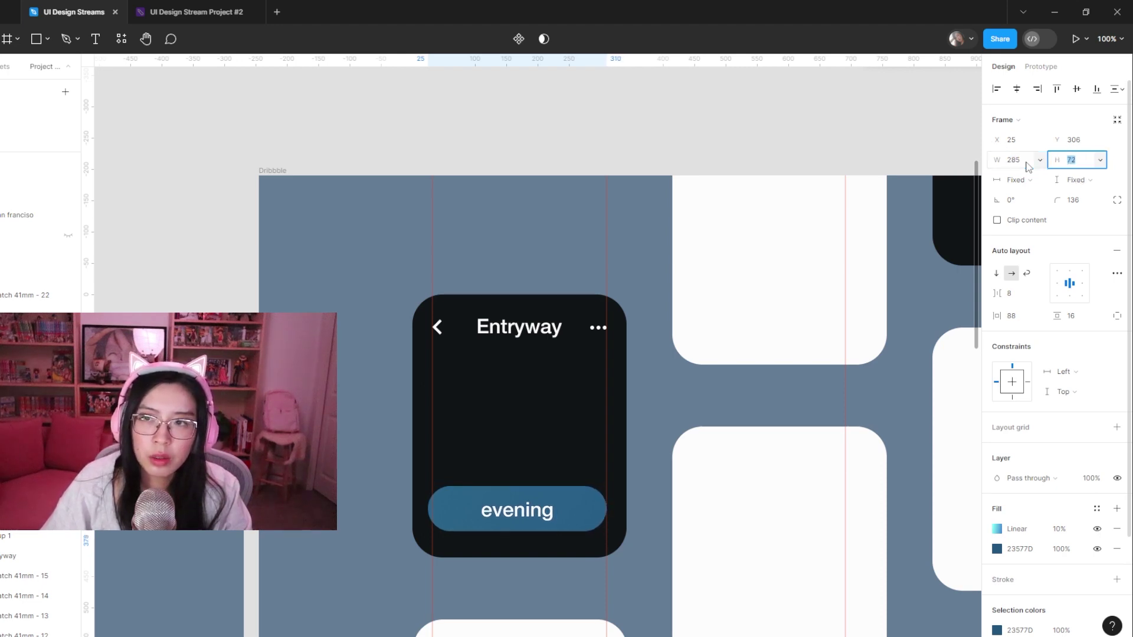
{"action": "key", "text": "Up"}
- Move the "evening" button to X 32 so its left edge meets the guide at the back arrow
{"action": "key", "text": "shift+Tab"}
{"action": "key", "text": "shift+Tab"}
{"action": "key", "text": "shift+Tab"}
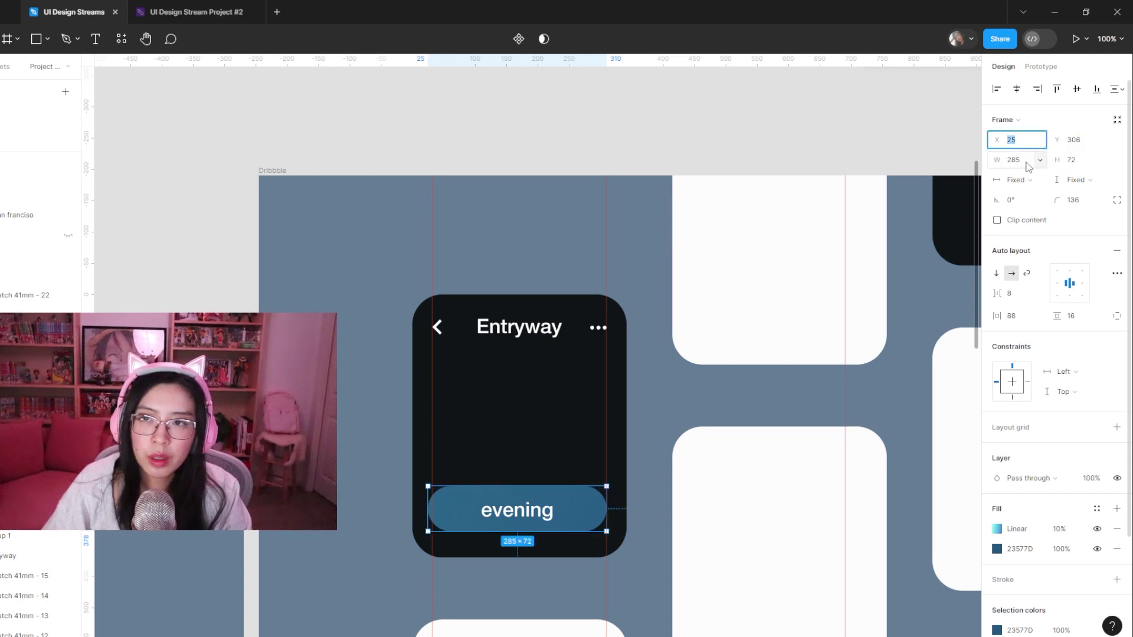
{"action": "key", "text": "Up"}
{"action": "key", "text": "Up"}
{"action": "key", "text": "Up"}
{"action": "key", "text": "Up"}
{"action": "key", "text": "Up"}
{"action": "key", "text": "Up"}
{"action": "key", "text": "Up"}
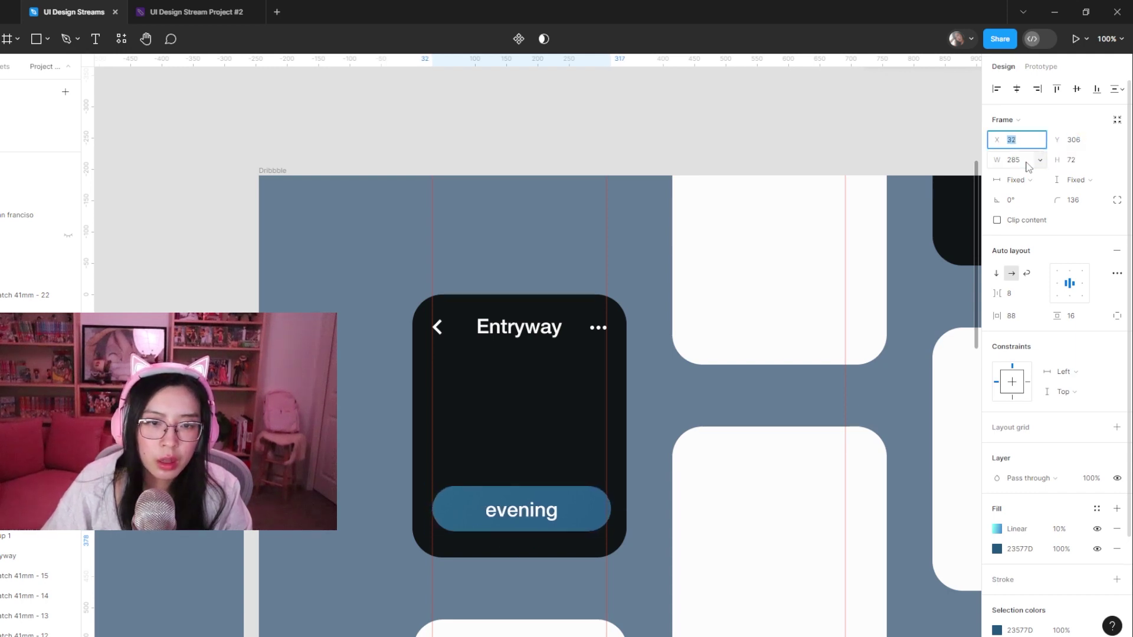
- Reduce the "evening" button's width to 279 to bring its right edge to the guide at the dots
{"action": "key", "text": "Tab"}
{"action": "key", "text": "Tab"}
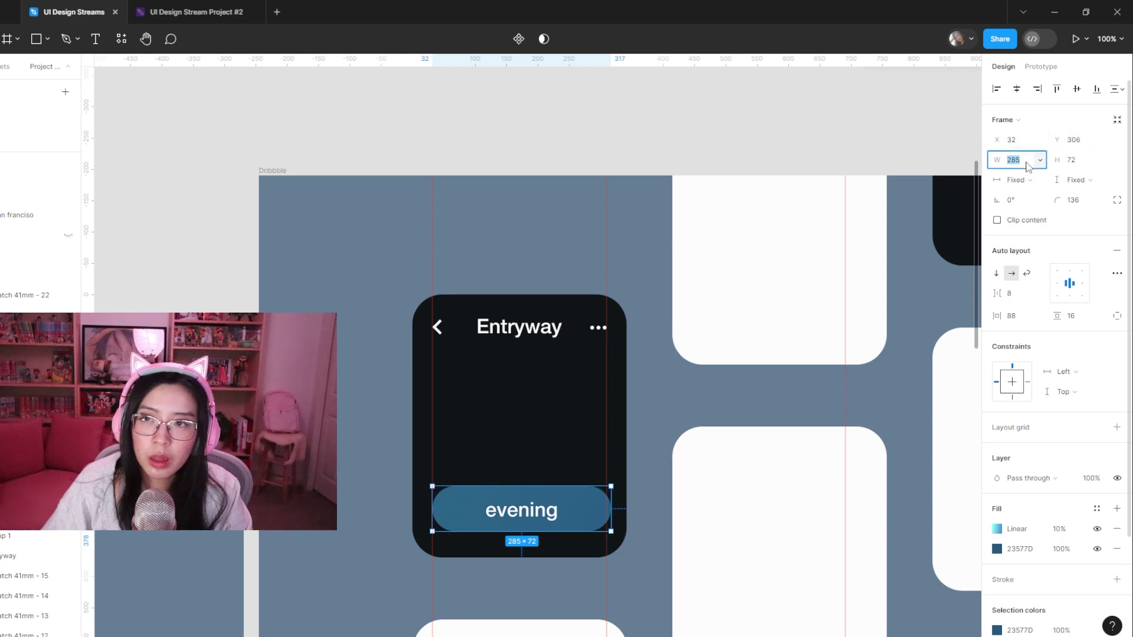
{"action": "key", "text": "Down"}
{"action": "key", "text": "Down"}
{"action": "key", "text": "Down"}
{"action": "key", "text": "Down"}
{"action": "key", "text": "Down"}
{"action": "key", "text": "Down"}
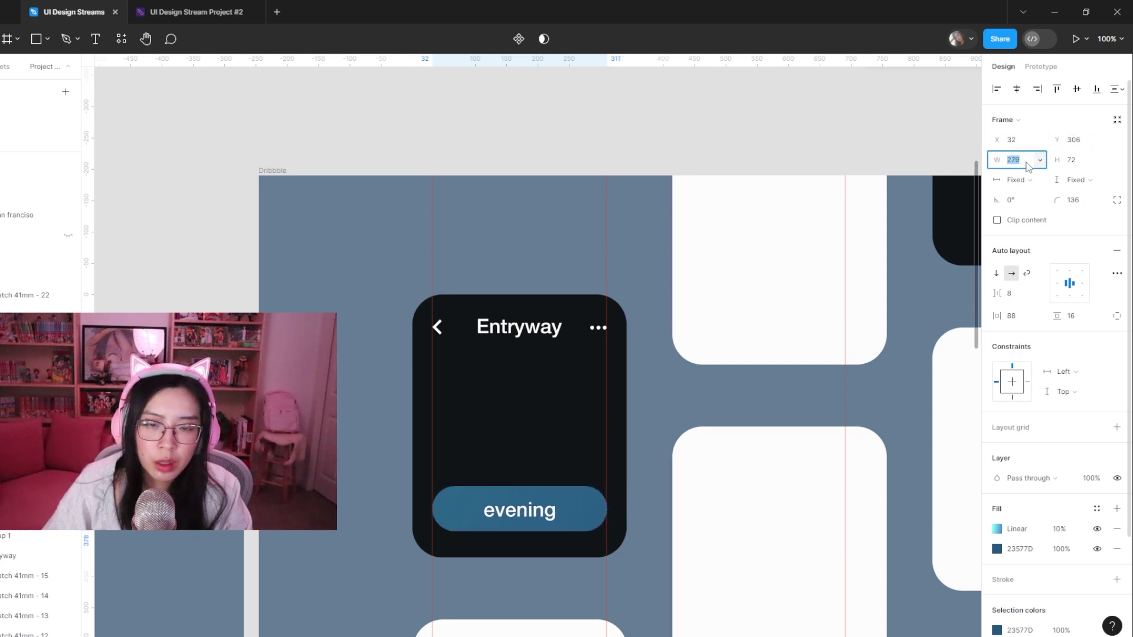
- Try a width of 278 for the "evening" button and check its distances to the watch screen's edges
{"action": "scroll", "coordinate": [481, 529], "scroll_direction": "up", "scroll_amount": 5}
{"action": "left_click", "coordinate": [531, 399]}
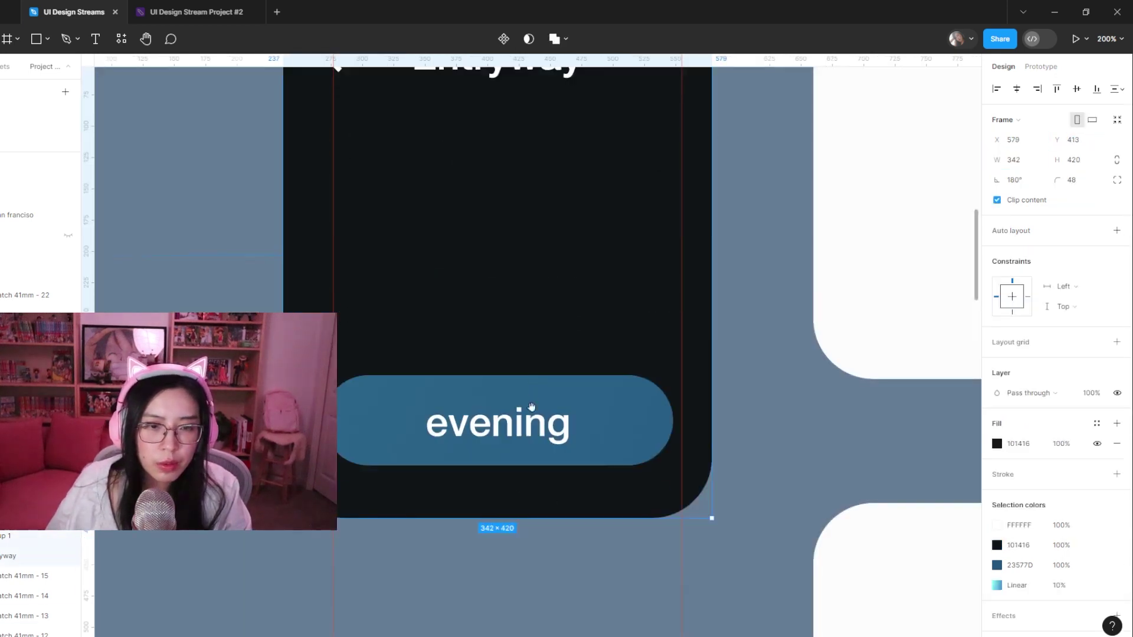
{"action": "left_click", "coordinate": [508, 436]}
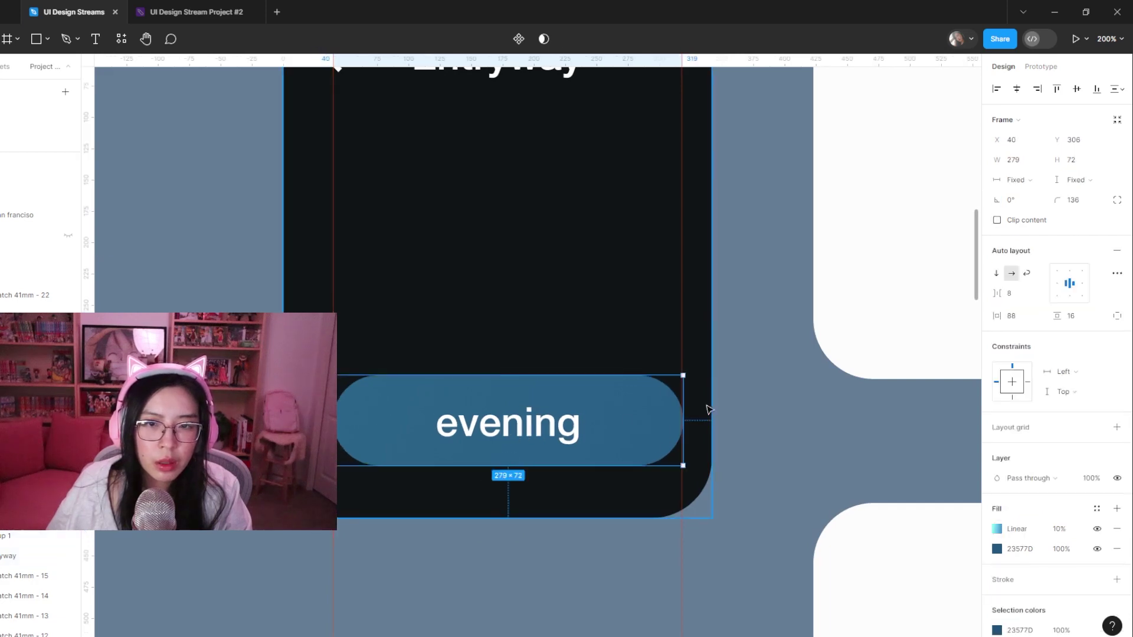
{"action": "left_click", "coordinate": [1031, 167]}
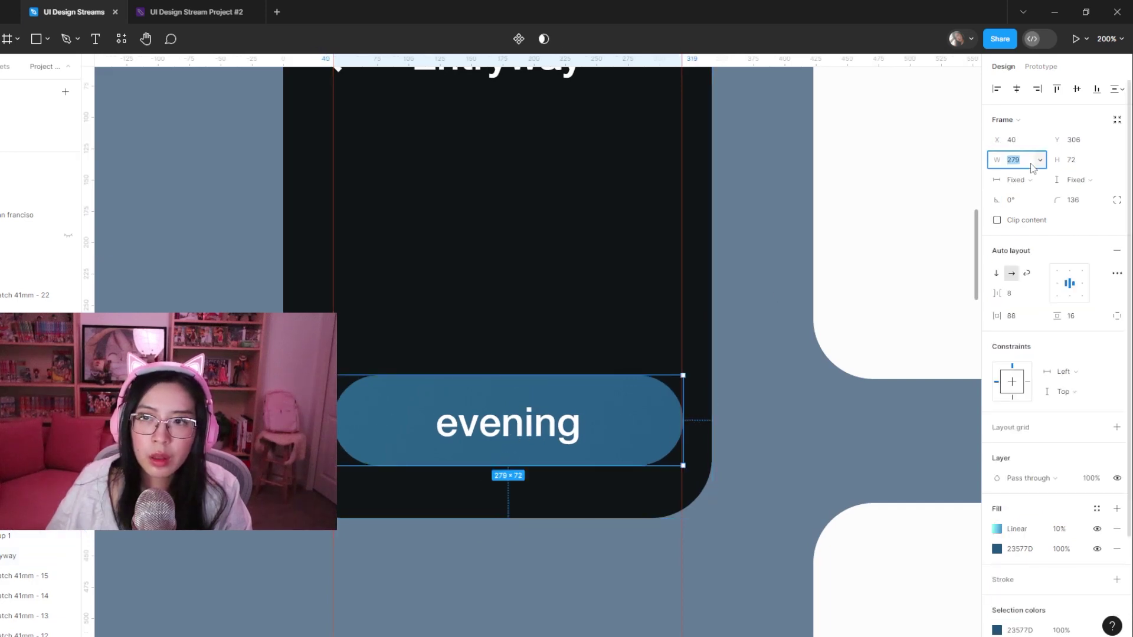
{"action": "key", "text": "Down"}
{"action": "key", "text": "Down"}
{"action": "left_click", "coordinate": [632, 418]}
{"action": "left_click", "coordinate": [1016, 162]}
{"action": "key", "text": "Up"}
{"action": "key", "text": "alt"}
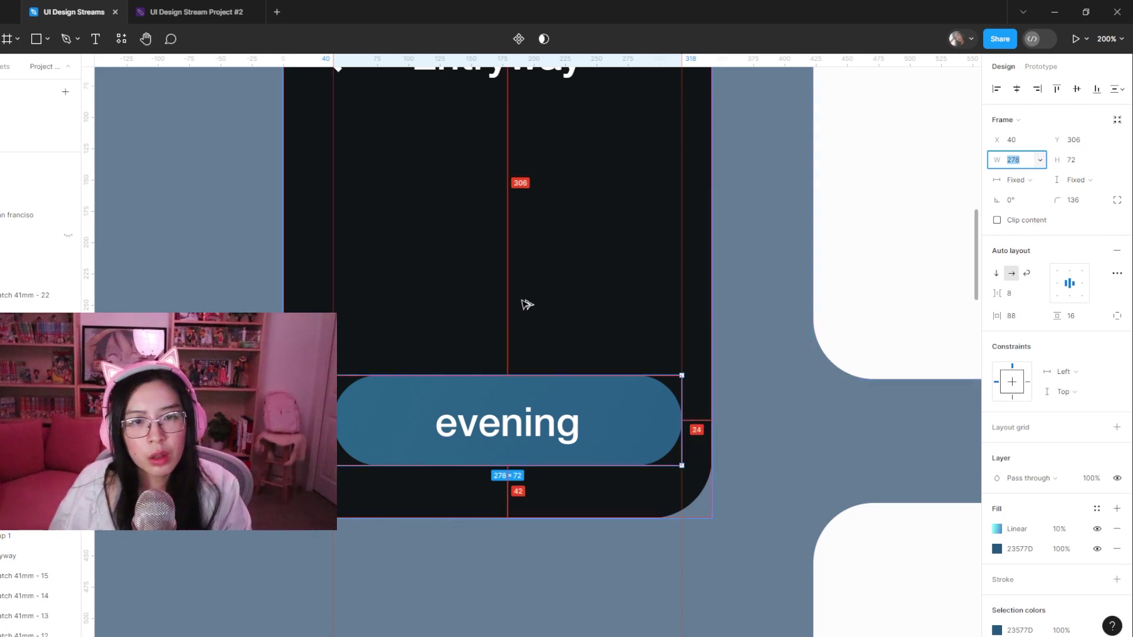
{"action": "key", "text": "ctrl+minus"}
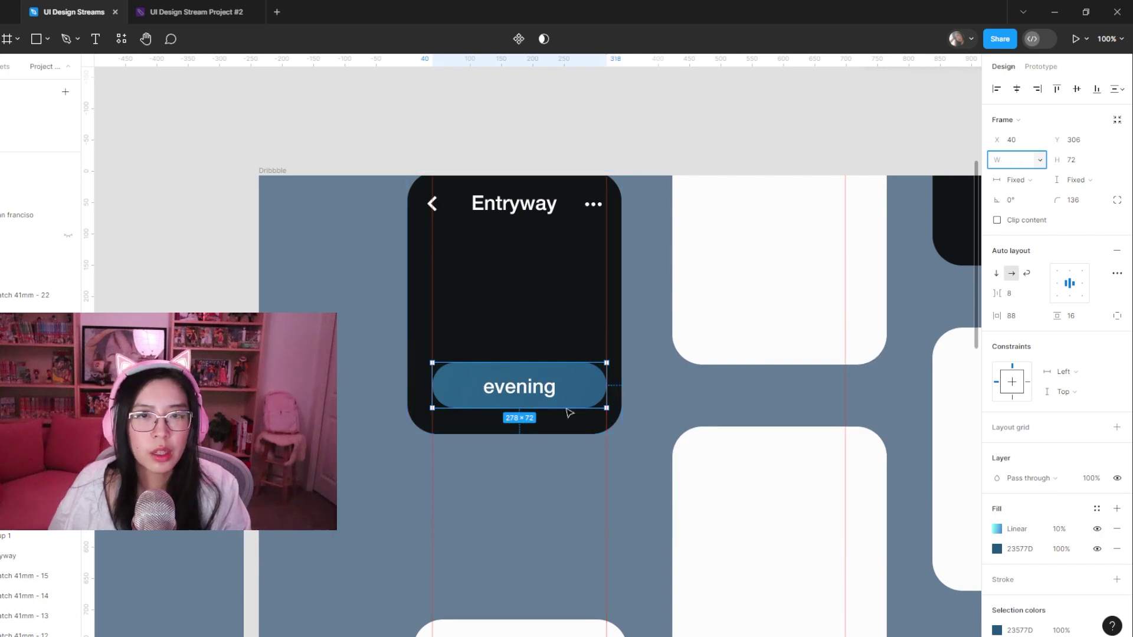
{"action": "key", "text": "ctrl+minus"}
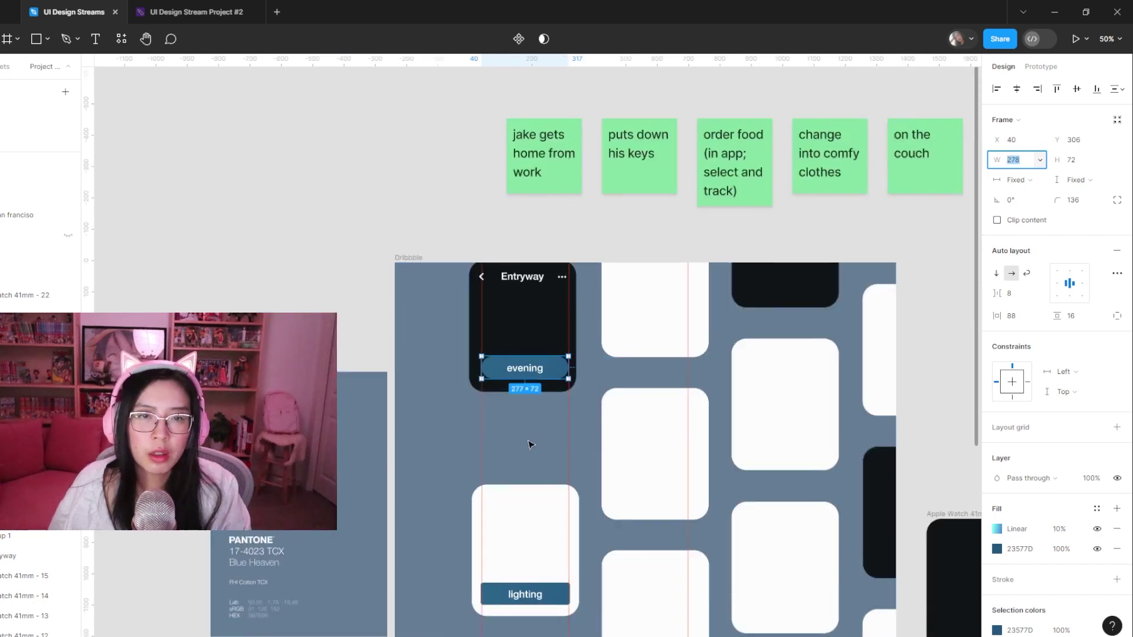
- Set the "evening" button's width to 280 and trim it to 278 so both ends meet the vertical guides
{"action": "type", "text": "280"}
{"action": "key", "text": "Return"}
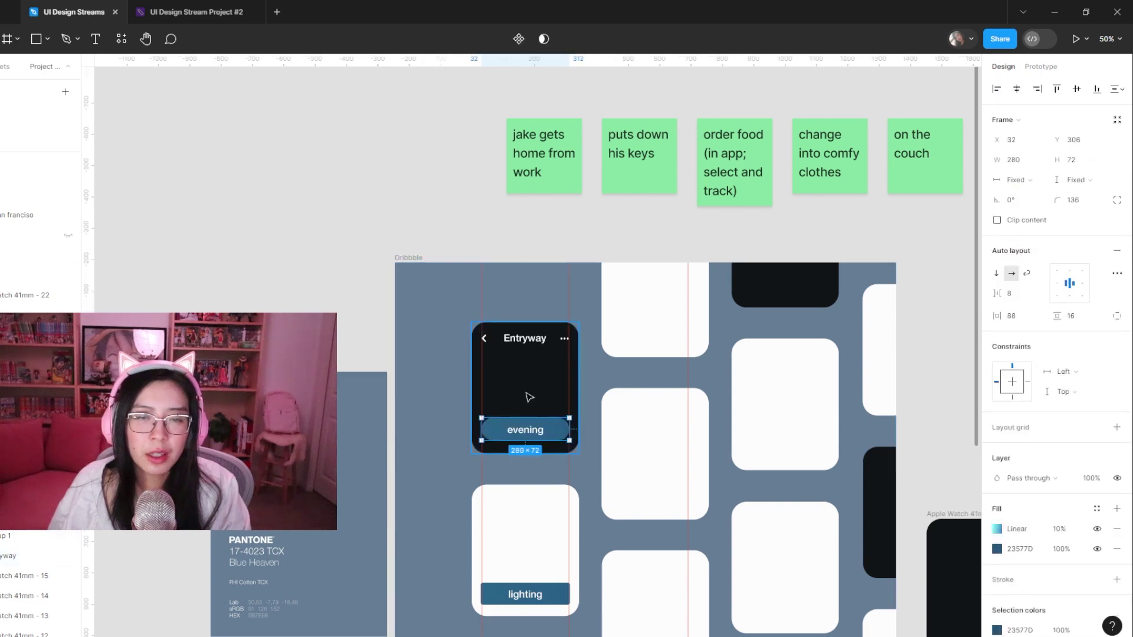
{"action": "left_click", "coordinate": [525, 402]}
{"action": "scroll", "coordinate": [525, 403], "scroll_direction": "up", "scroll_amount": 5}
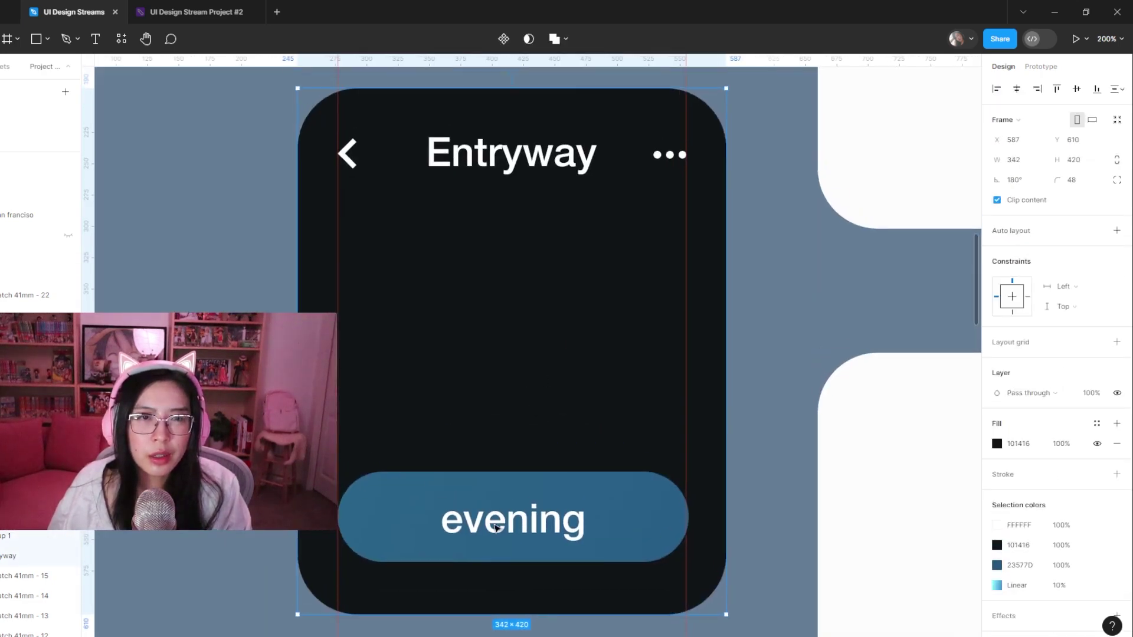
{"action": "left_click", "coordinate": [629, 508]}
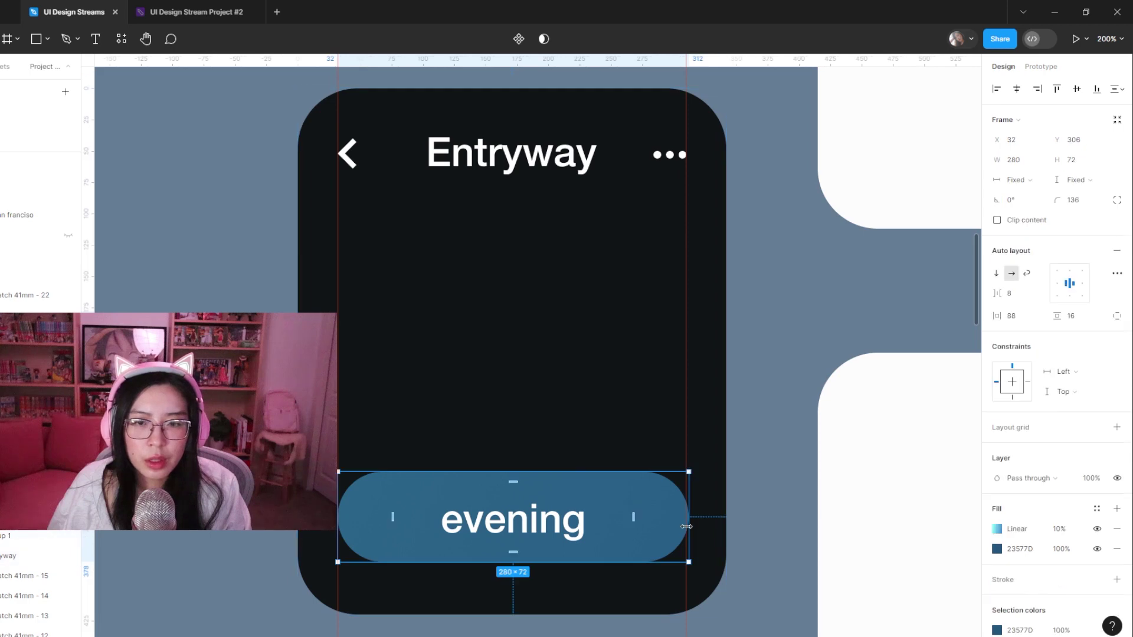
{"action": "left_click", "coordinate": [1024, 164]}
{"action": "key", "text": "Down"}
{"action": "key", "text": "Down"}
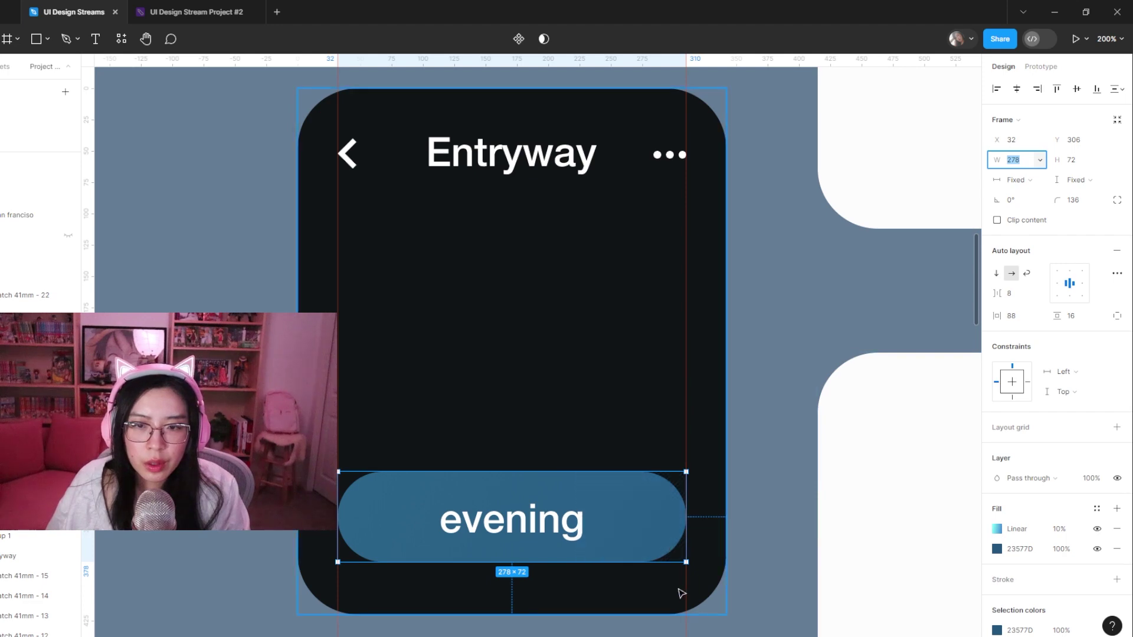
{"action": "left_click", "coordinate": [654, 608]}
- Move the "evening" button up to Y 111 under the heading and duplicate it twice below, at Y 210 and Y 309
{"action": "left_click", "coordinate": [629, 538]}
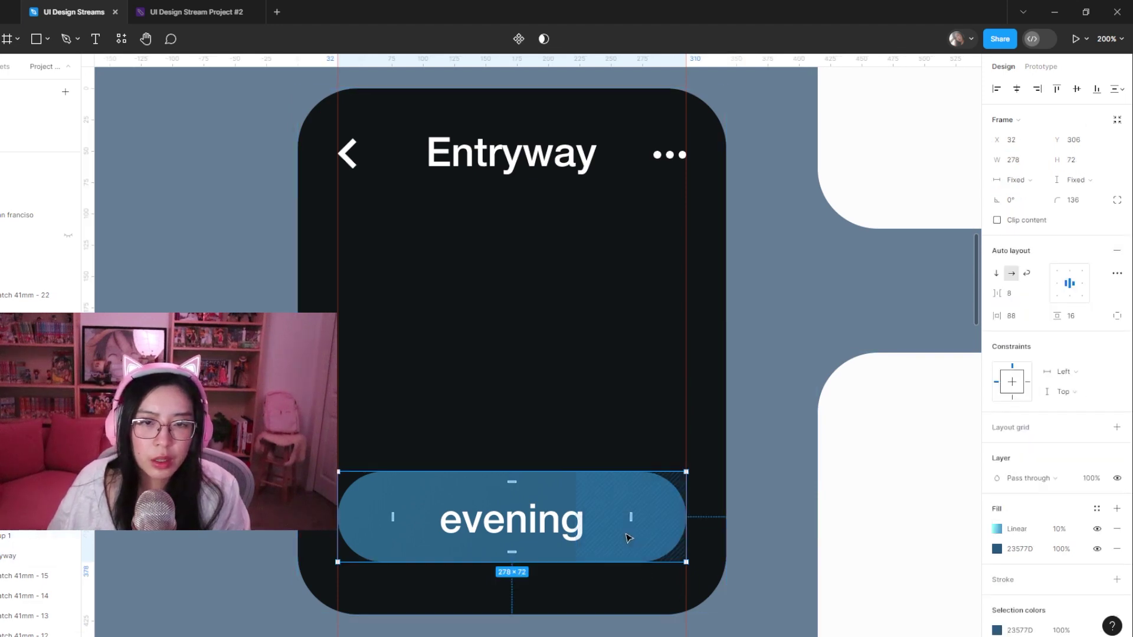
{"action": "left_click_drag", "start_coordinate": [605, 532], "coordinate": [613, 291]}
{"action": "key", "text": "shift+0"}
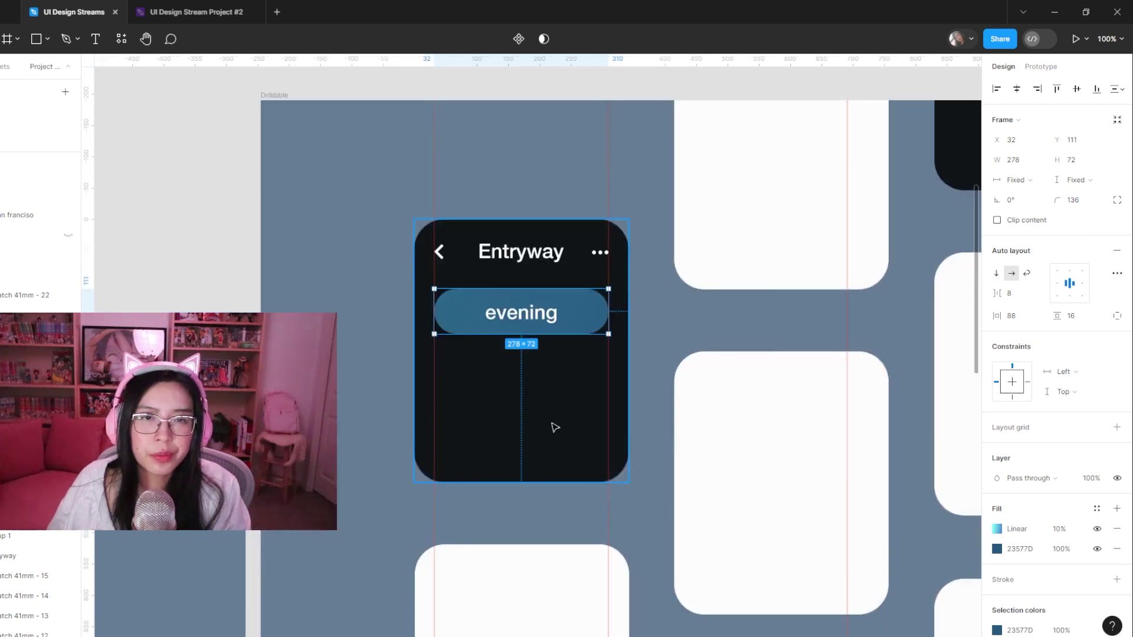
{"action": "left_click_drag", "start_coordinate": [574, 313], "coordinate": [568, 378]}
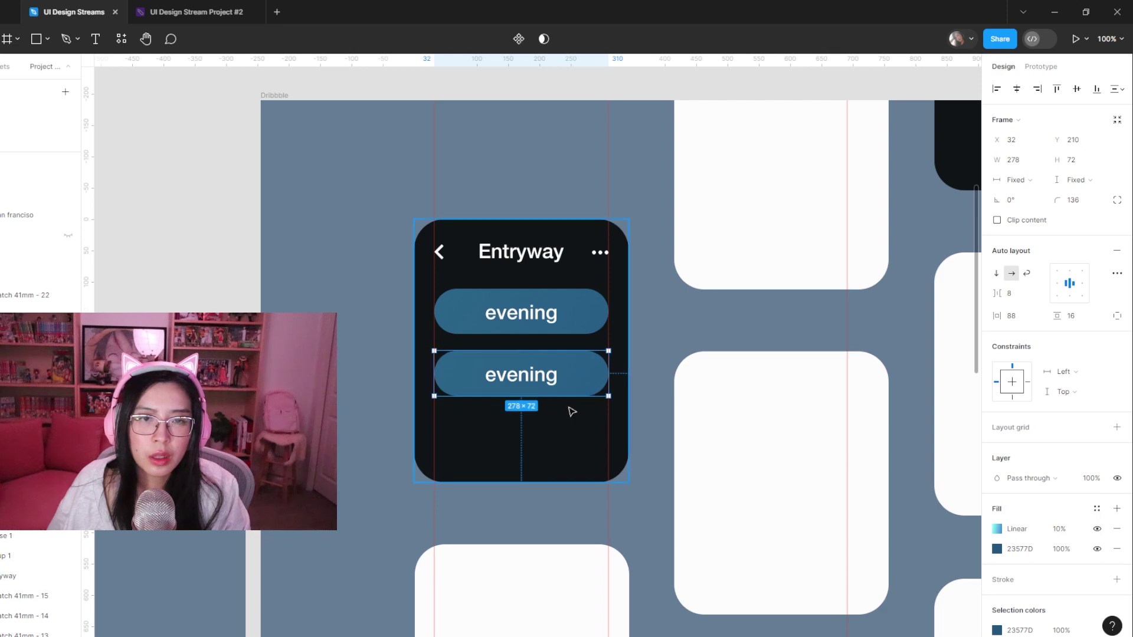
{"action": "key", "text": "ctrl+d"}
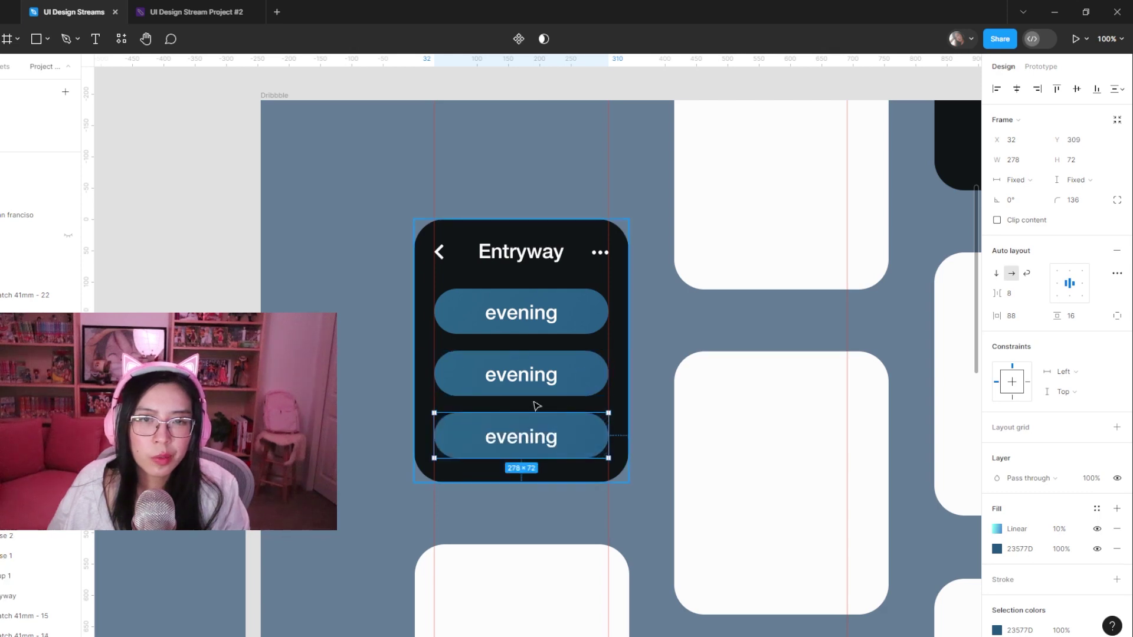
- Set the vertical spacing between the three "evening" buttons on the Entryway screen to 24
{"action": "left_click", "coordinate": [534, 380], "text": "shift"}
{"action": "left_click", "coordinate": [534, 316], "text": "shift"}
{"action": "left_click", "coordinate": [1023, 241]}
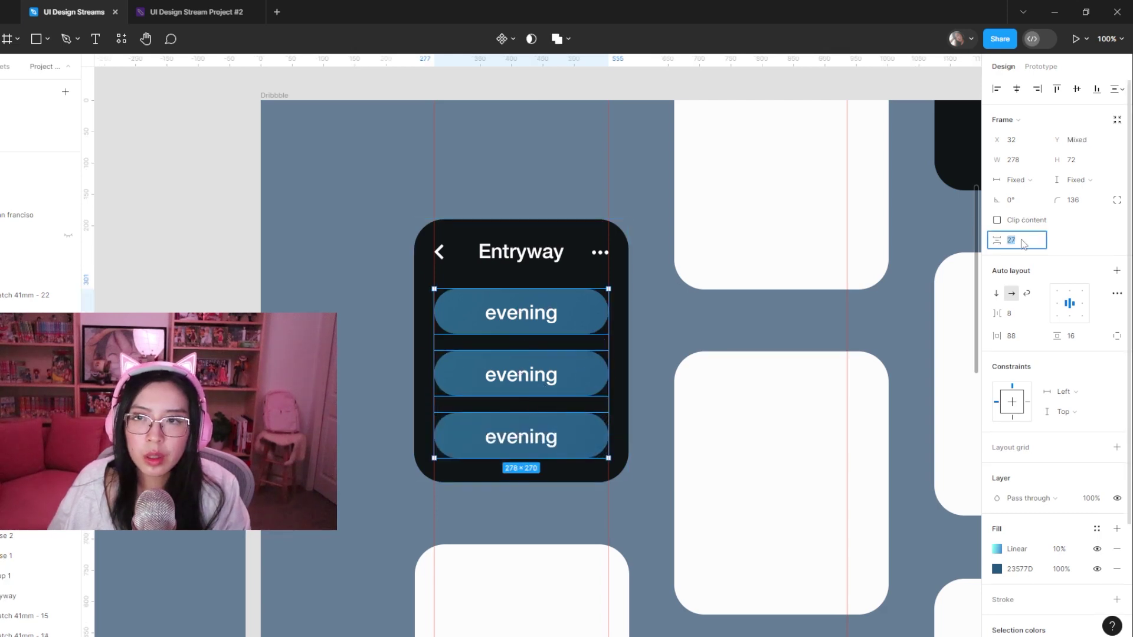
{"action": "type", "text": "24"}
{"action": "key", "text": "Return"}
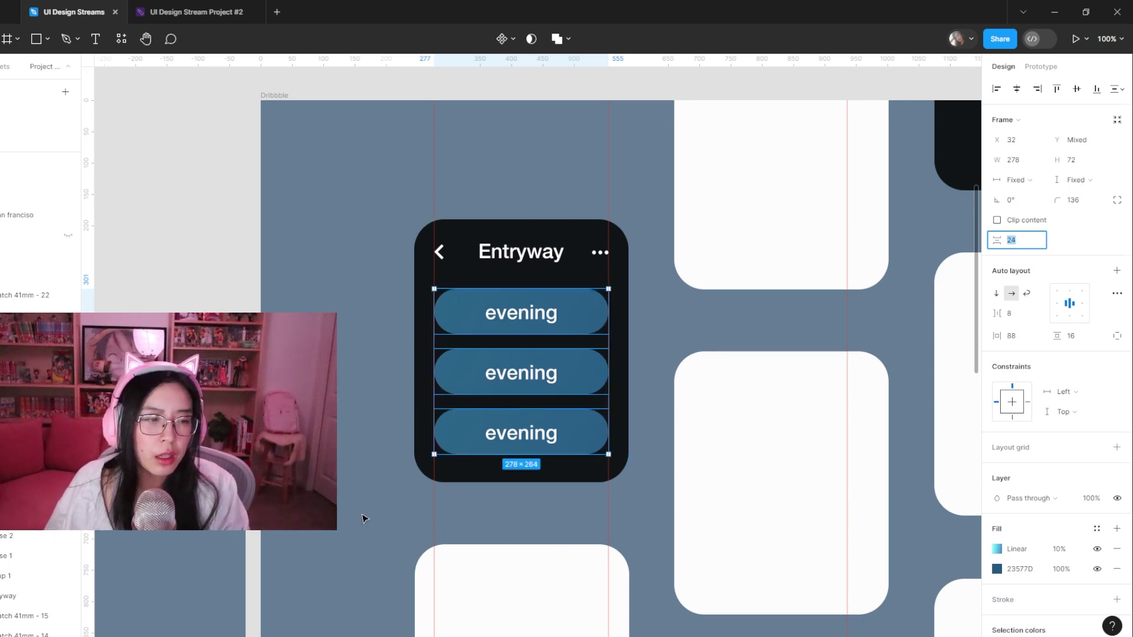
- Duplicate the lowest "evening" button below itself at Y 399, with a 24 gap, so it runs past the watch screen's lower edge
{"action": "left_click", "coordinate": [552, 430]}
{"action": "left_click_drag", "start_coordinate": [548, 429], "coordinate": [557, 485]}
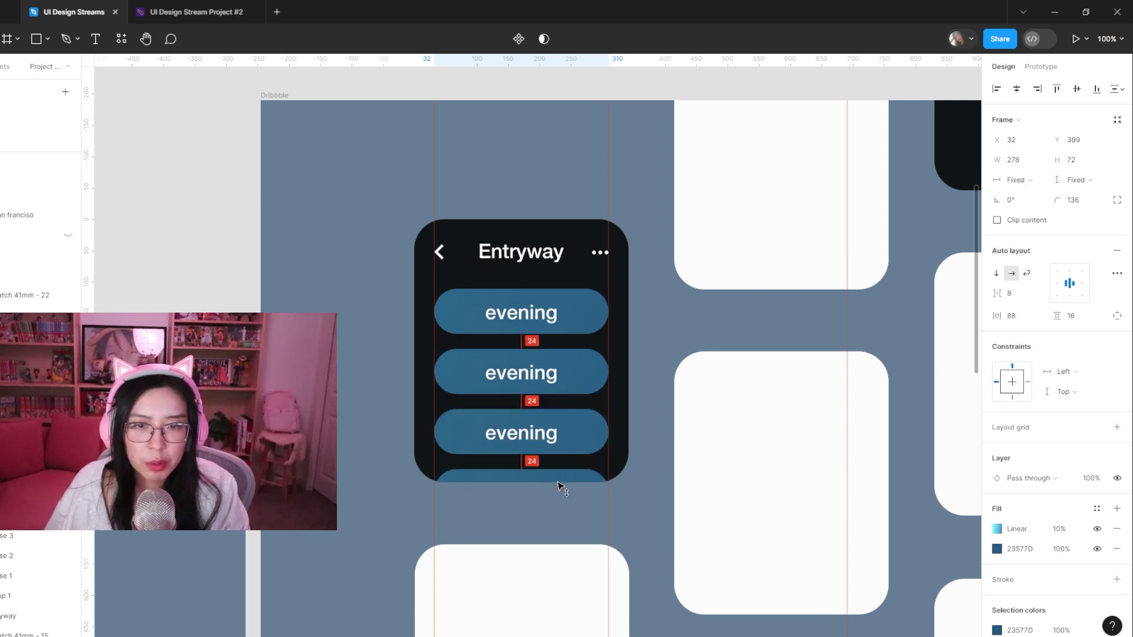
{"action": "left_click", "coordinate": [374, 475]}
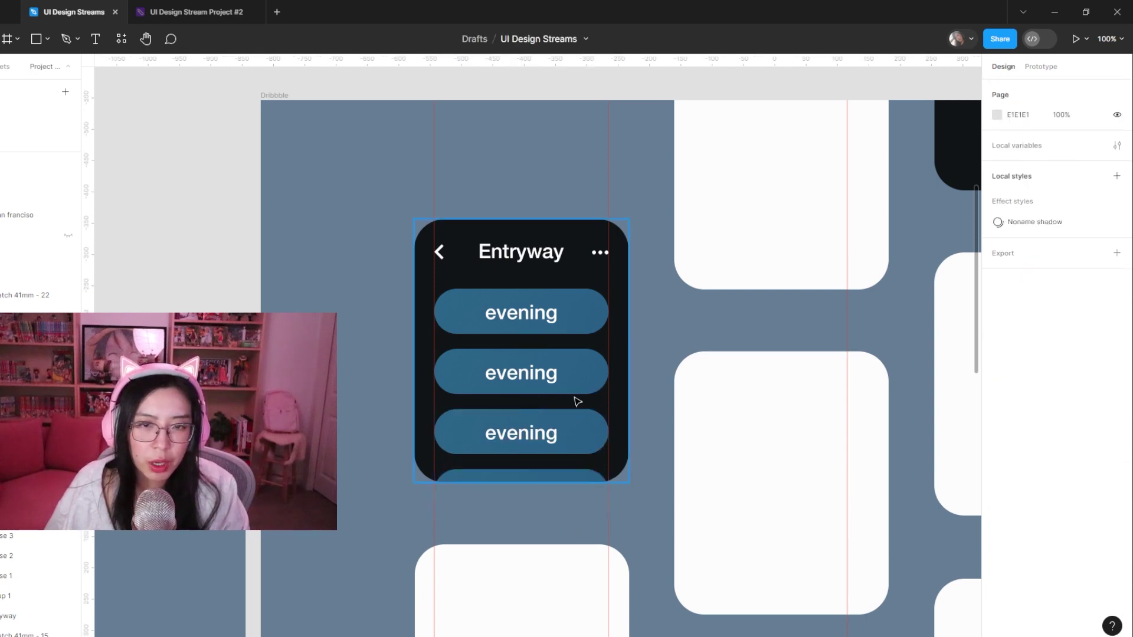
- Reduce the font size of the three visible "evening" button labels to 24
{"action": "key", "text": "minus"}
{"action": "scroll", "coordinate": [614, 390], "scroll_direction": "up", "scroll_amount": 1}
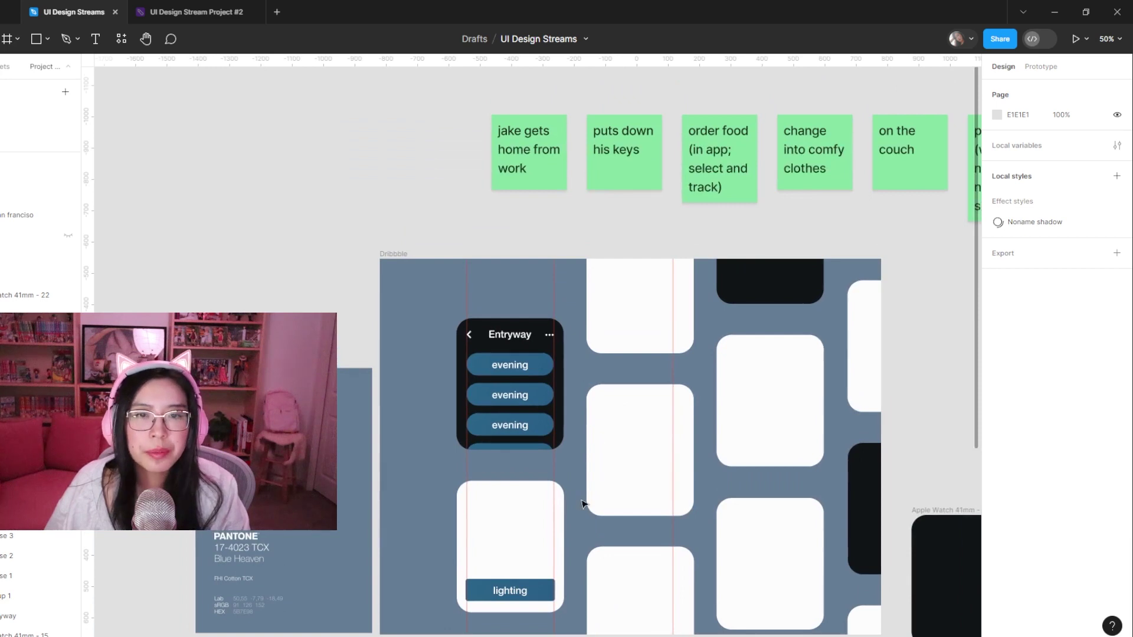
{"action": "left_click", "coordinate": [514, 341]}
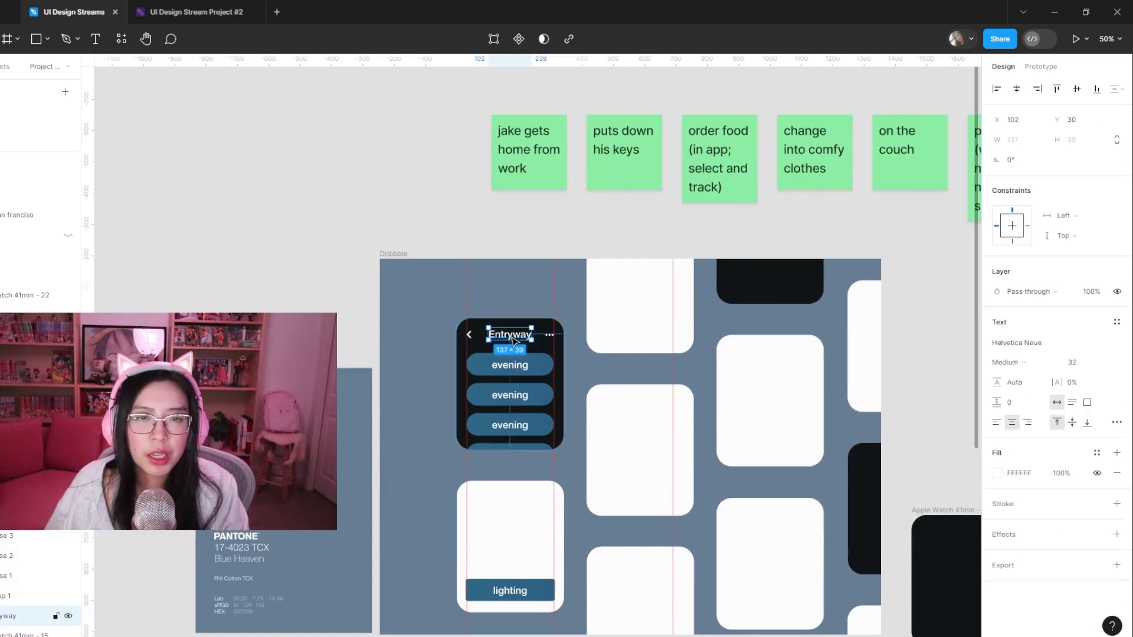
{"action": "left_click", "coordinate": [527, 371]}
{"action": "double_click", "coordinate": [513, 370]}
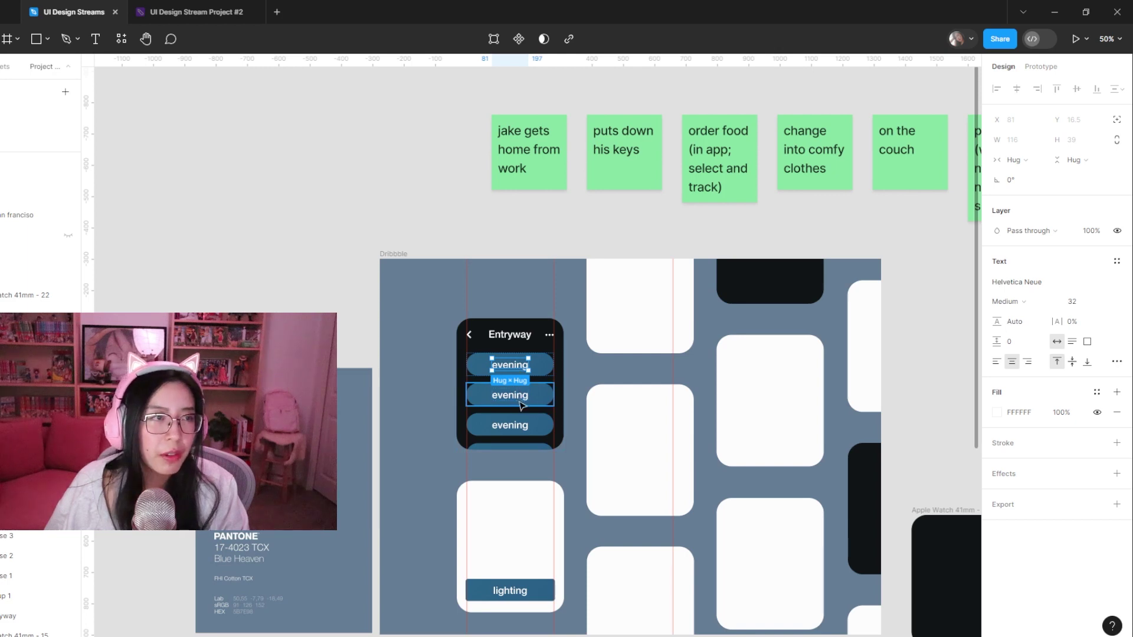
{"action": "key", "text": "shift+0"}
{"action": "left_click", "coordinate": [523, 428], "text": "shift"}
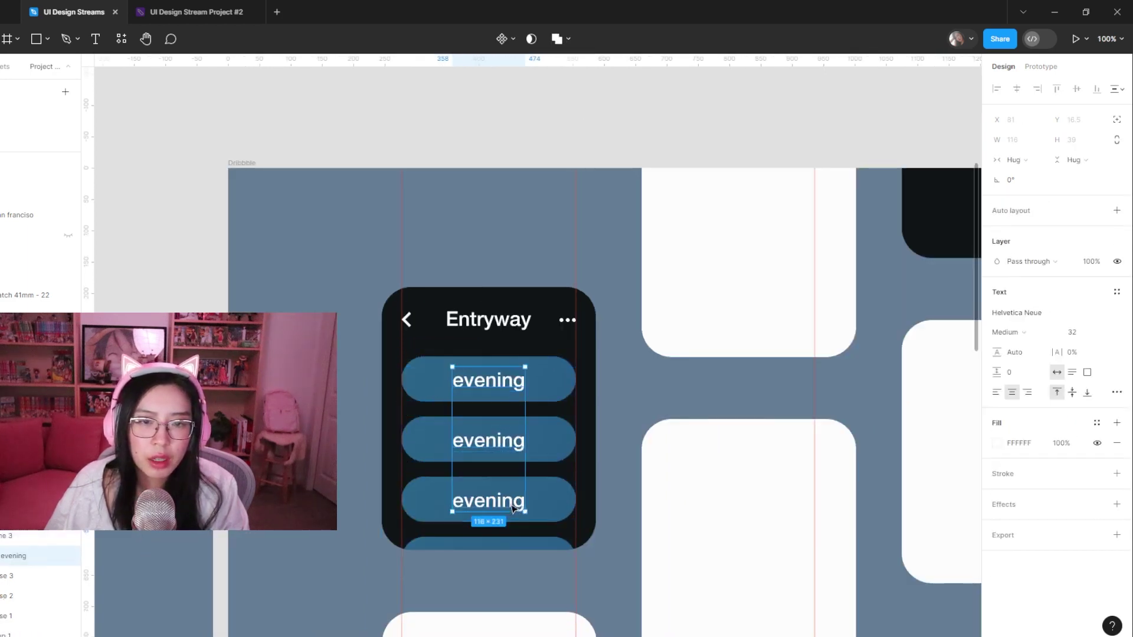
{"action": "left_click", "coordinate": [1086, 334]}
{"action": "type", "text": "30"}
{"action": "key", "text": "Return"}
{"action": "key", "text": "Down"}
{"action": "key", "text": "Down"}
{"action": "key", "text": "Down"}
{"action": "key", "text": "Down"}
{"action": "key", "text": "Down"}
{"action": "key", "text": "Down"}
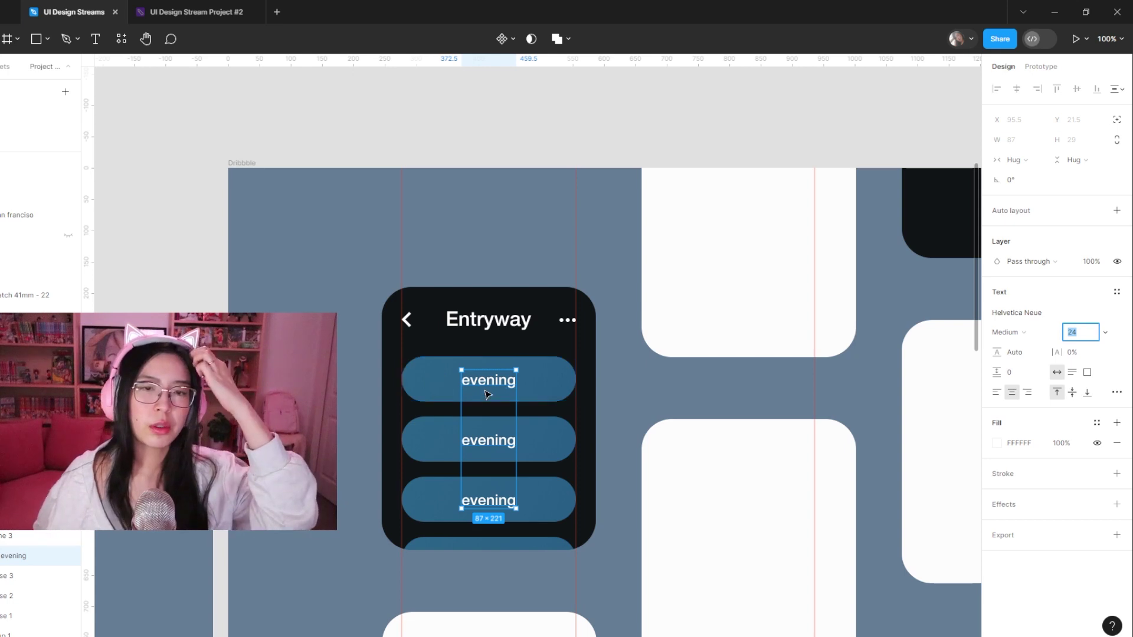
{"action": "double_click", "coordinate": [501, 387]}
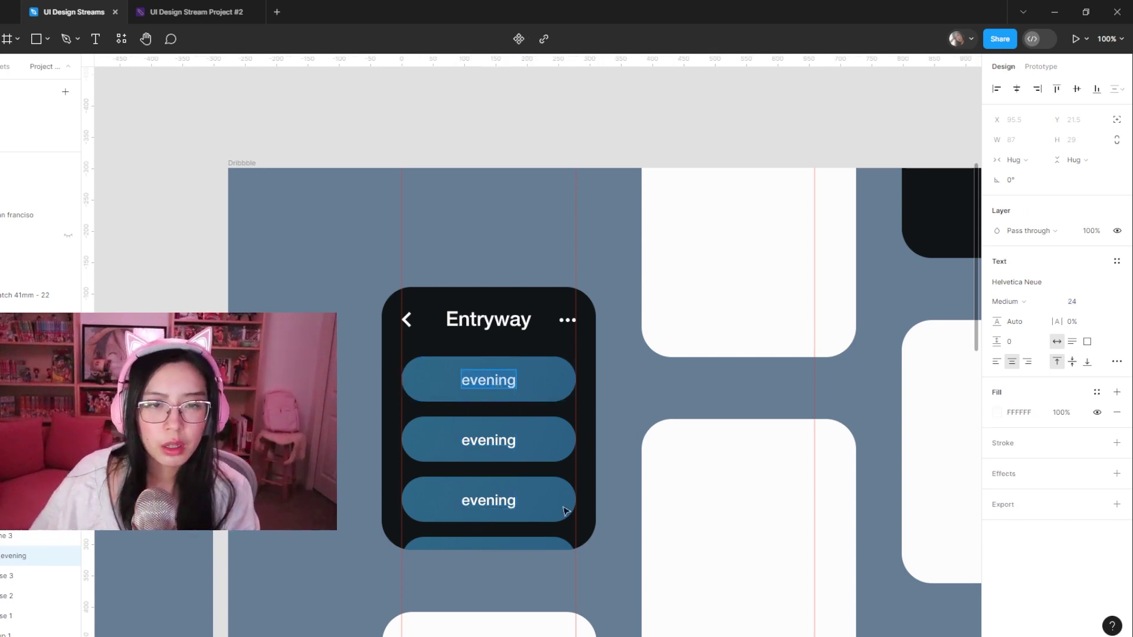
{"action": "key", "text": "ctrl+minus"}
{"action": "key", "text": "ctrl+minus"}
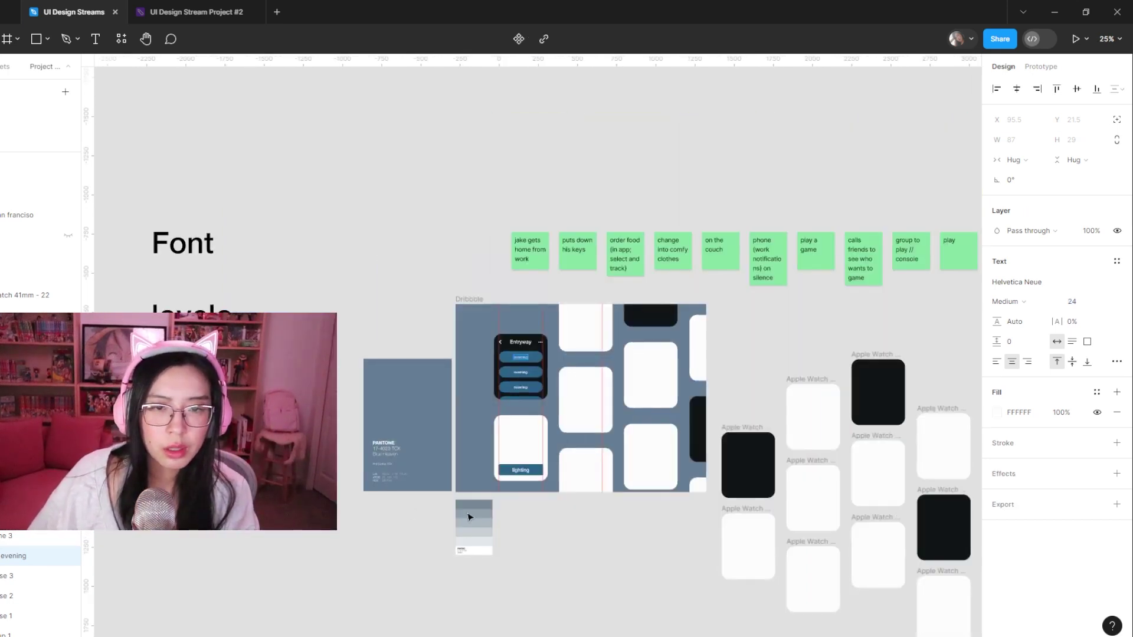
{"action": "left_click", "coordinate": [544, 567]}
{"action": "left_click", "coordinate": [550, 419]}
{"action": "scroll", "coordinate": [561, 607], "scroll_direction": "right", "scroll_amount": 2}
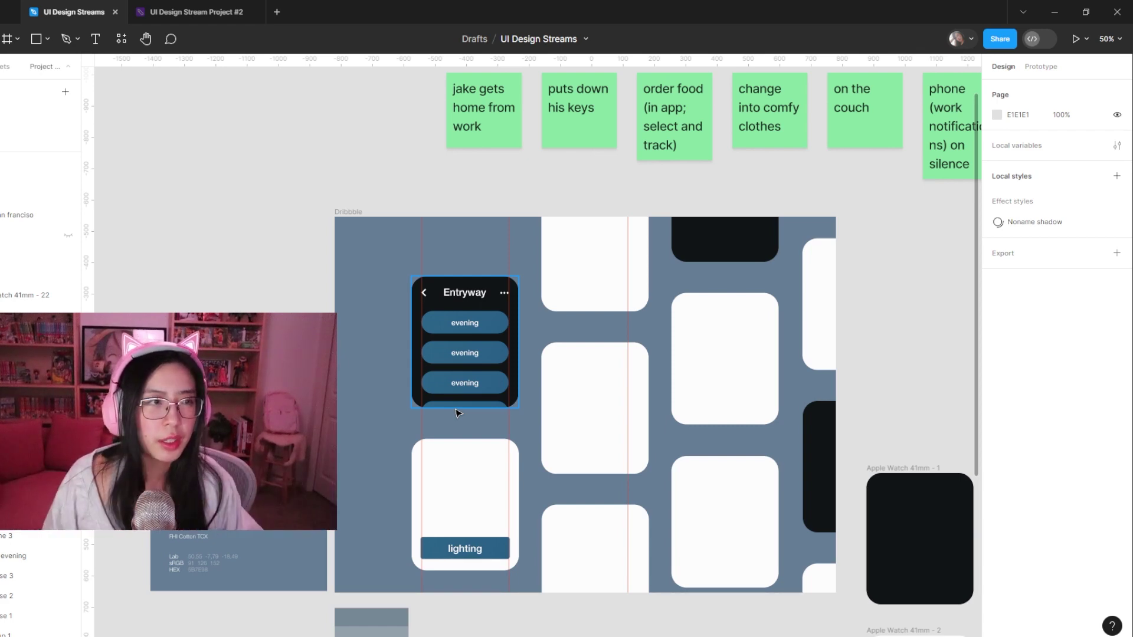
- Change the watch screen's heading from "Entryway" to "Home vibes"
{"action": "double_click", "coordinate": [455, 292]}
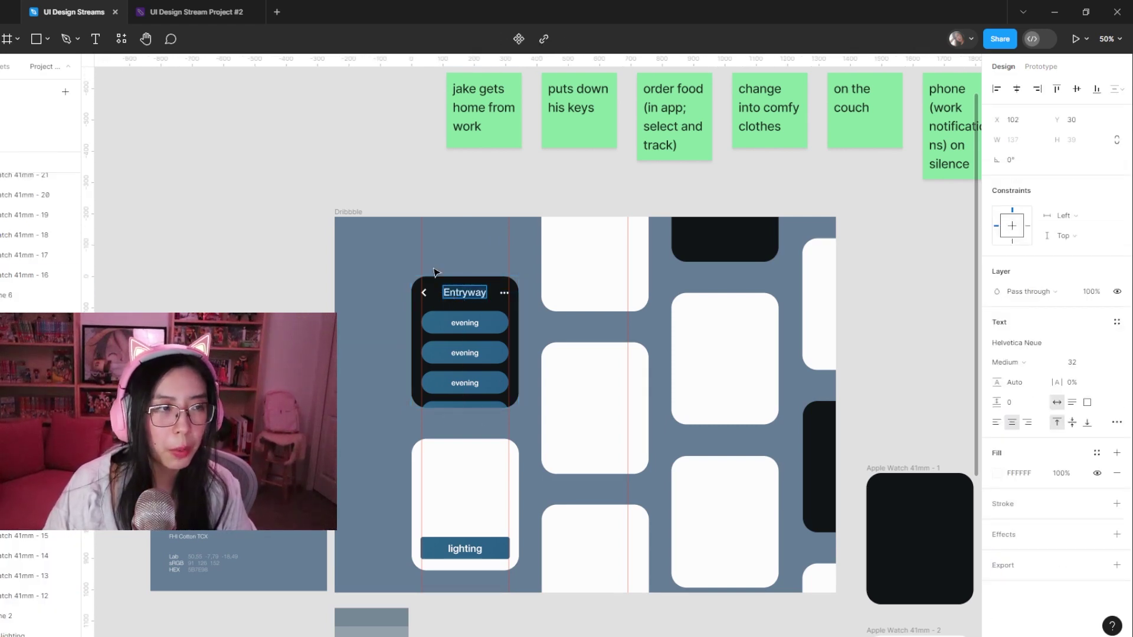
{"action": "type", "text": "Home vibes"}
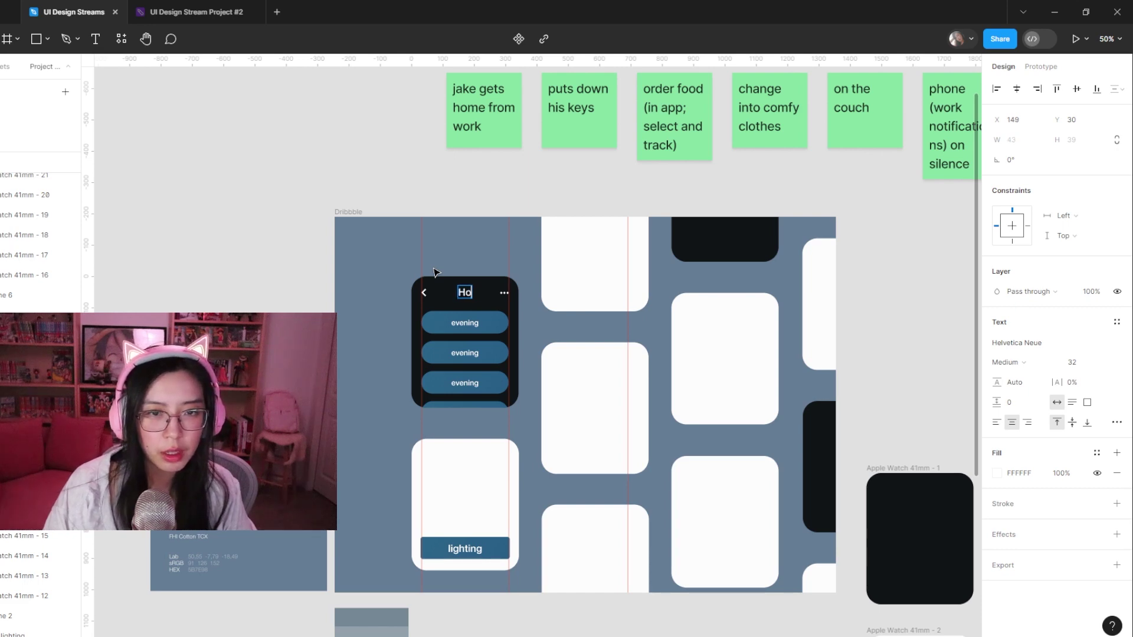
{"action": "left_click", "coordinate": [465, 267]}
- Relabel the first button under the heading as "sunny" and the second as "gloomy"
{"action": "left_click", "coordinate": [467, 322]}
{"action": "double_click", "coordinate": [467, 318]}
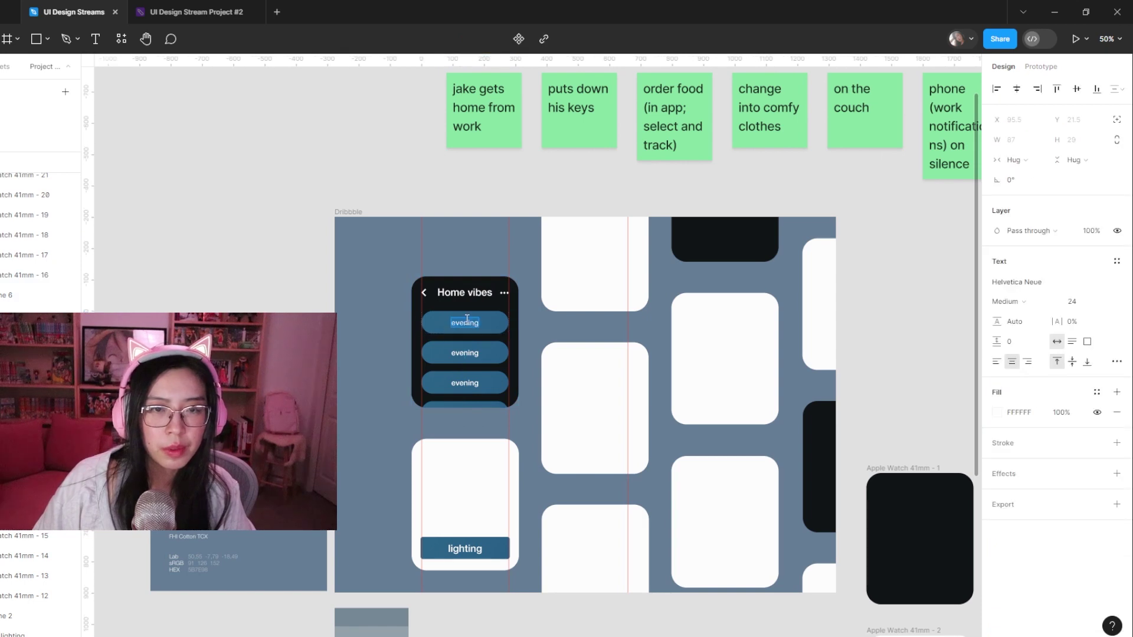
{"action": "key", "text": "Escape"}
{"action": "key", "text": "shift+0"}
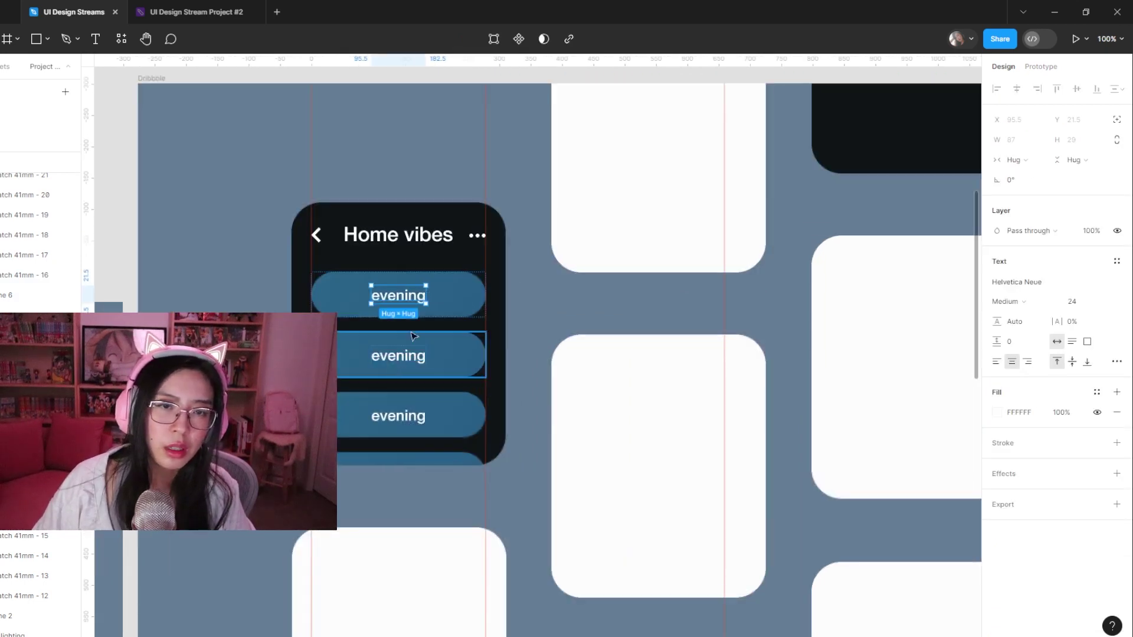
{"action": "double_click", "coordinate": [412, 299]}
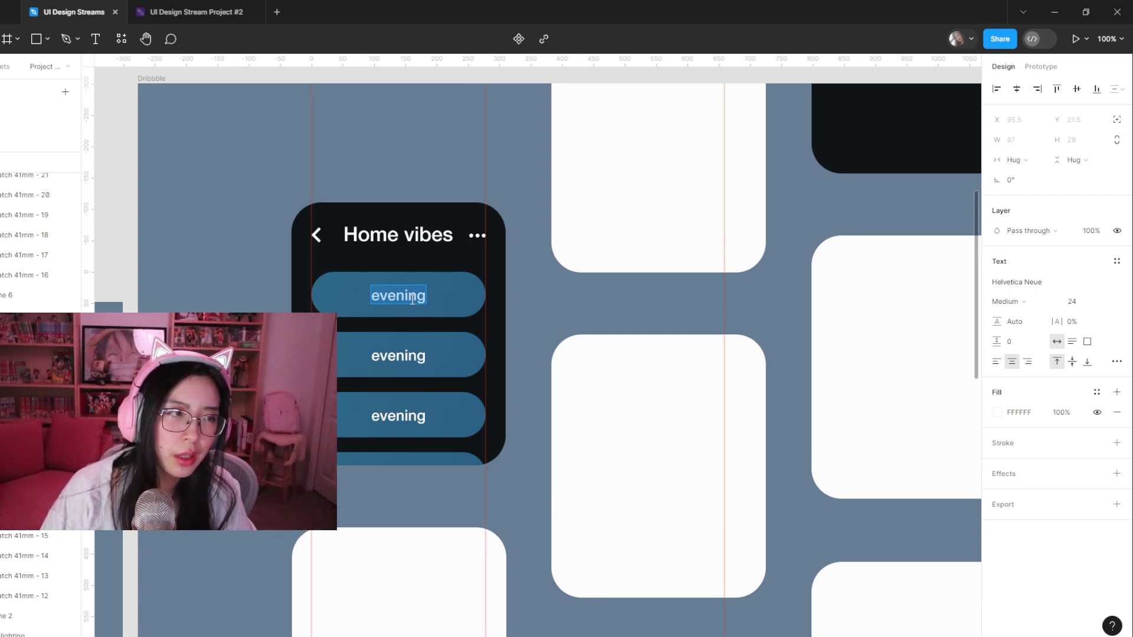
{"action": "type", "text": "sunny"}
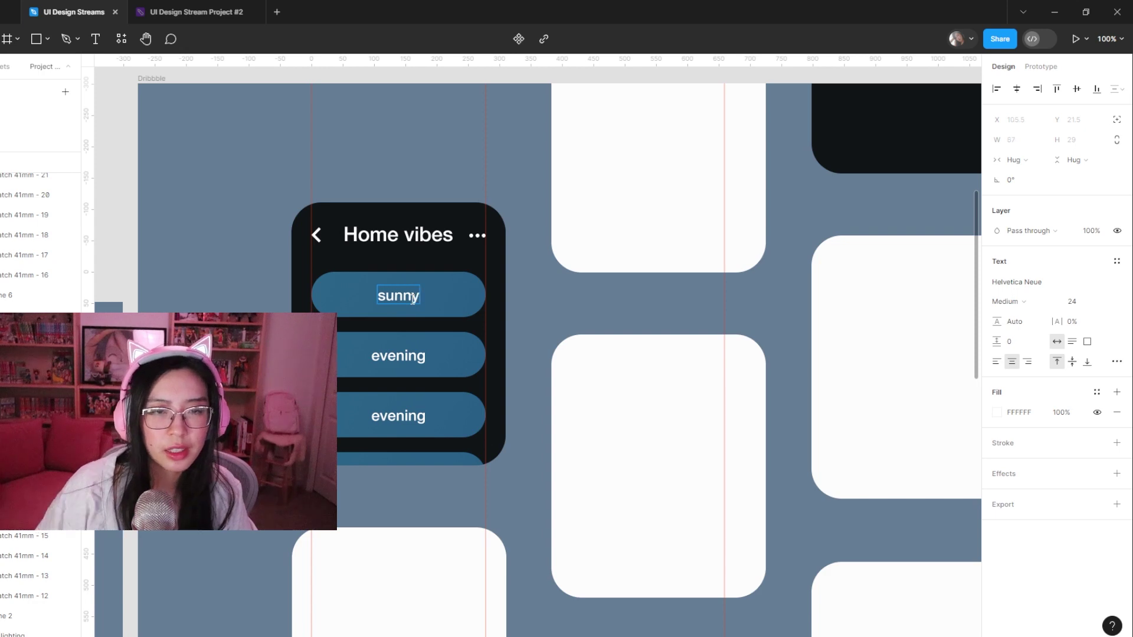
{"action": "double_click", "coordinate": [403, 360]}
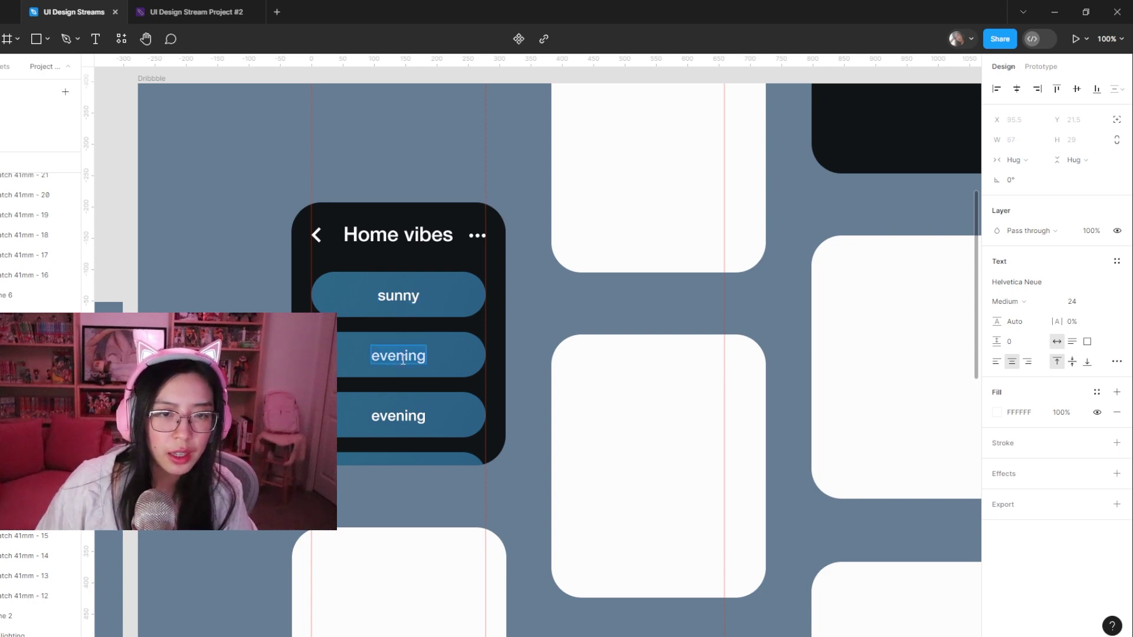
{"action": "type", "text": "gloomy"}
- Leave the third button's label as it is and hide the rulers and guides on the canvas
{"action": "left_click", "coordinate": [402, 414]}
{"action": "double_click", "coordinate": [398, 421]}
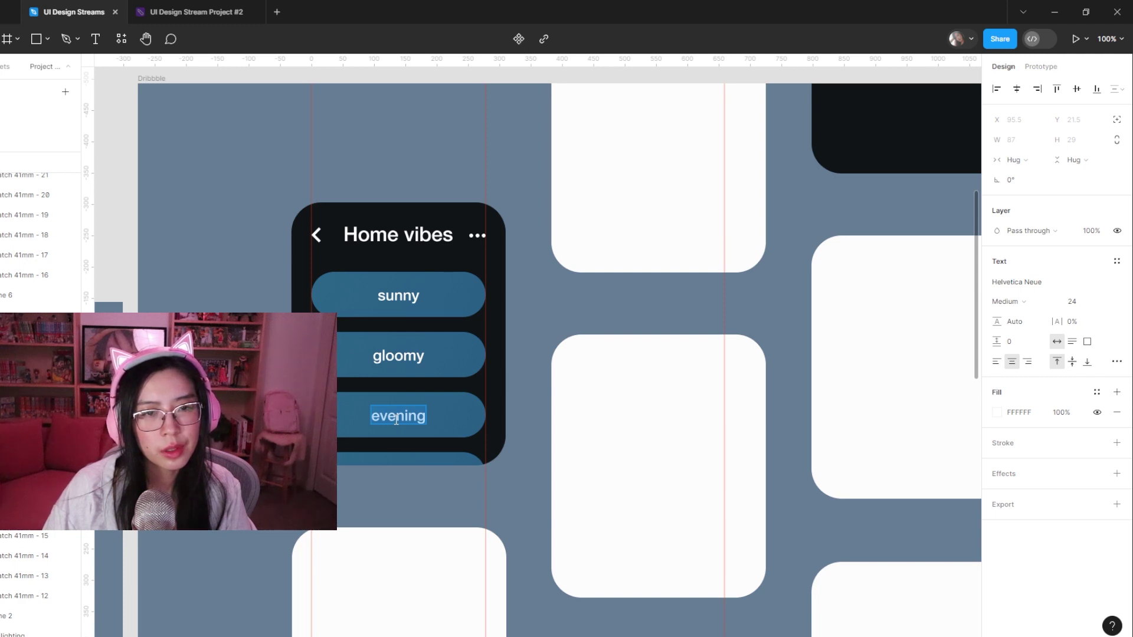
{"action": "key", "text": "Escape"}
{"action": "key", "text": "ctrl+minus"}
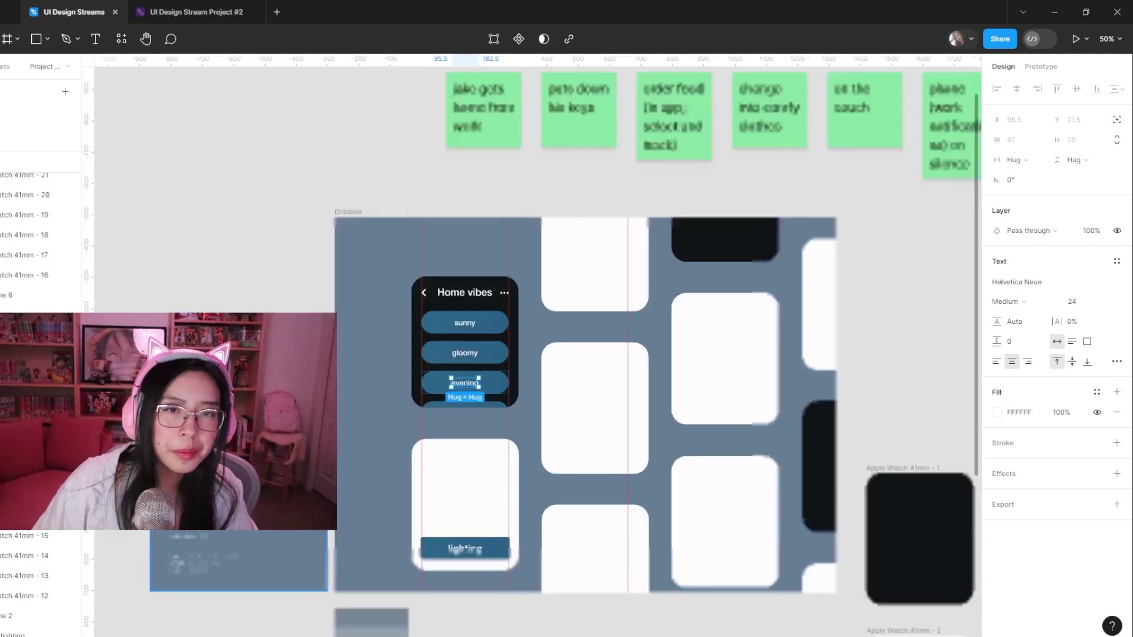
{"action": "scroll", "coordinate": [378, 419], "scroll_direction": "right", "scroll_amount": 2}
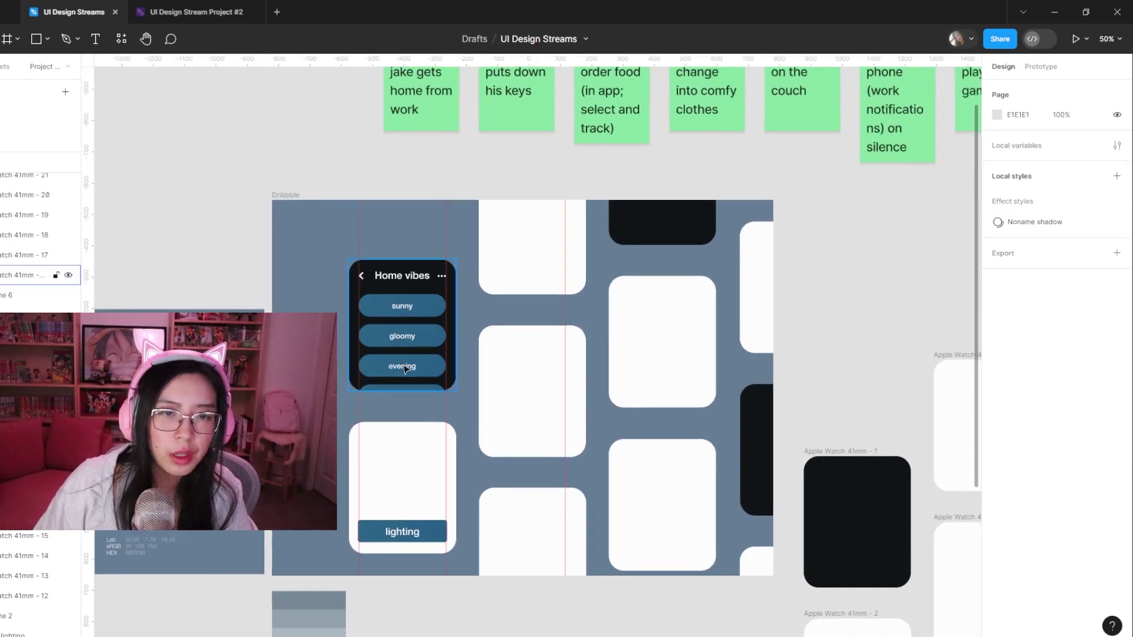
{"action": "key", "text": "shift+r"}
{"action": "key", "text": "Escape"}
{"action": "key", "text": "shift+0"}
{"action": "left_click", "coordinate": [519, 490]}
{"action": "left_click", "coordinate": [460, 450]}
{"action": "left_click", "coordinate": [460, 450]}
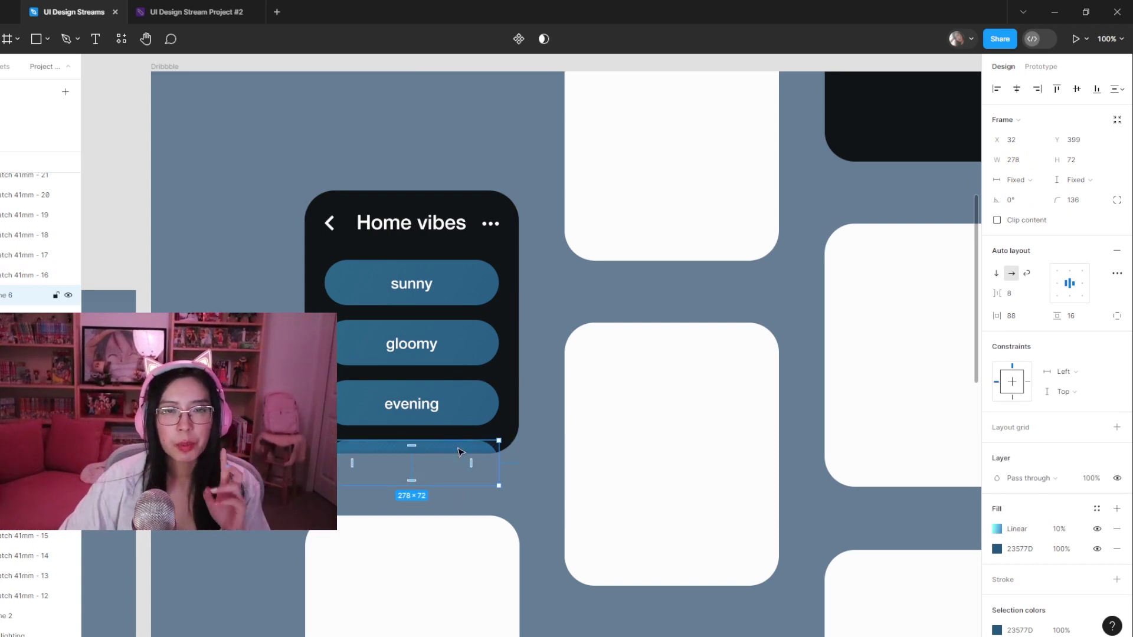
{"action": "left_click", "coordinate": [480, 283]}
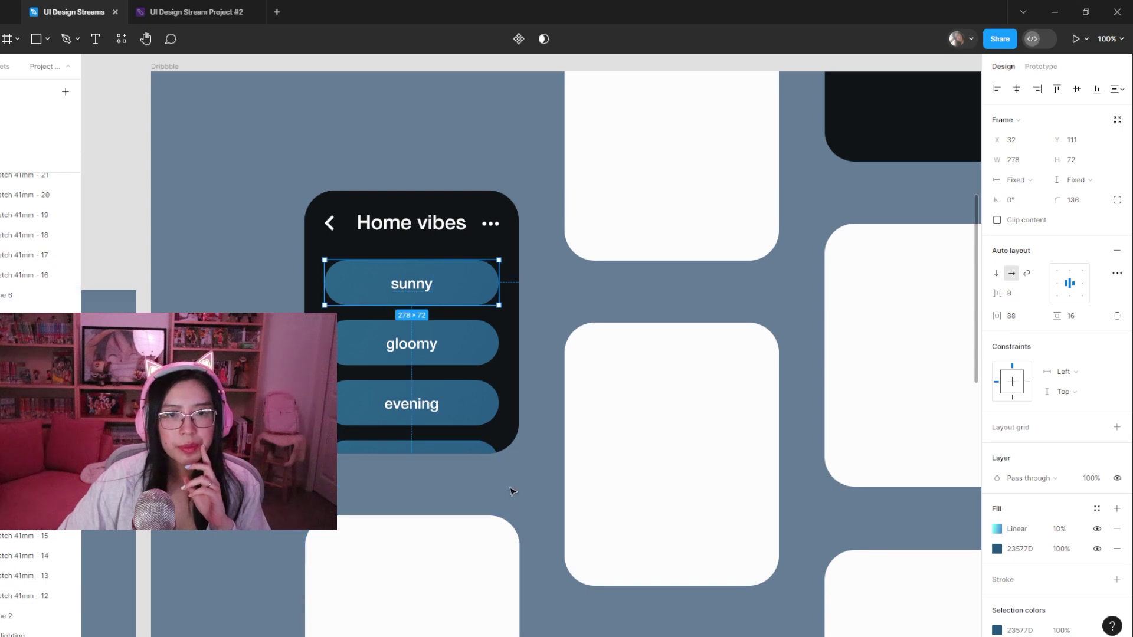
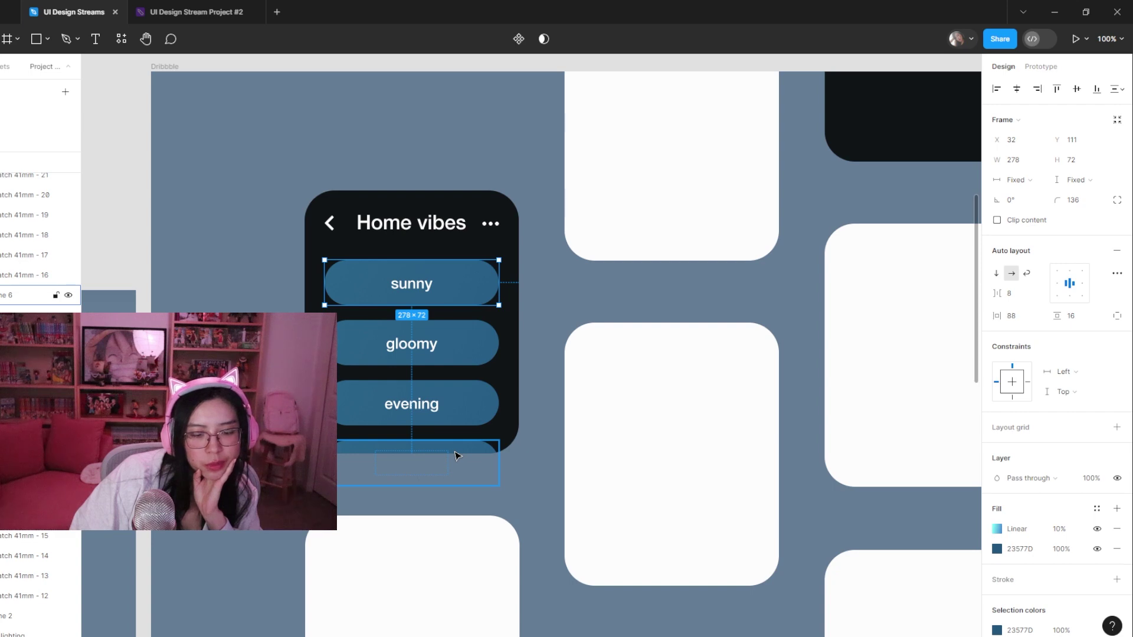
{"action": "left_click", "coordinate": [456, 456]}
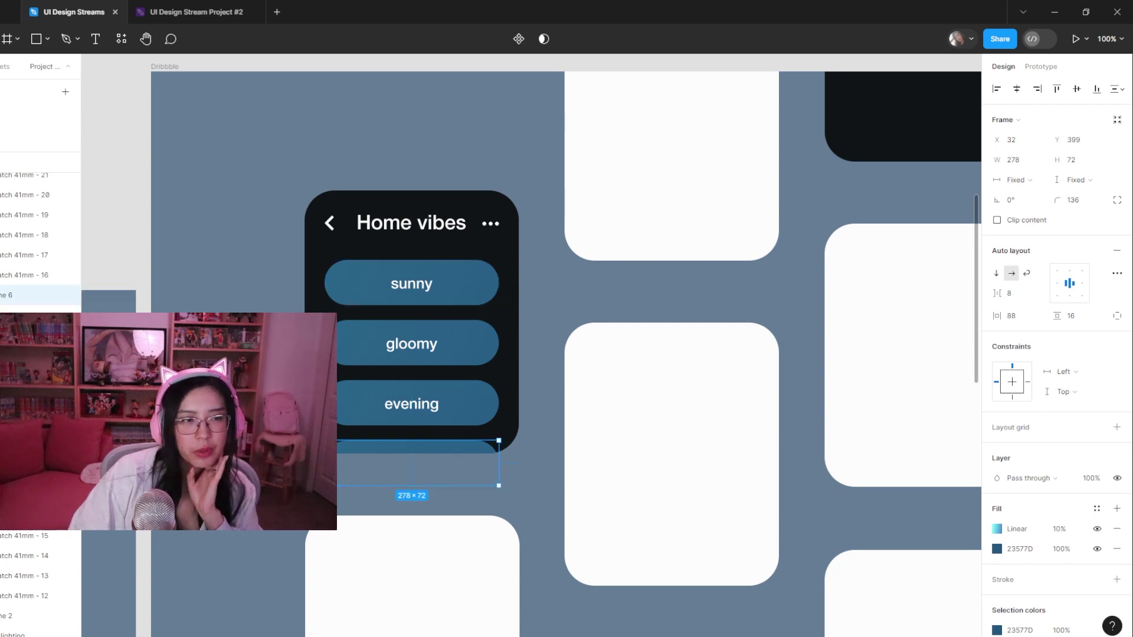
{"action": "key", "text": "Escape"}
{"action": "key", "text": "minus"}
{"action": "key", "text": "minus"}
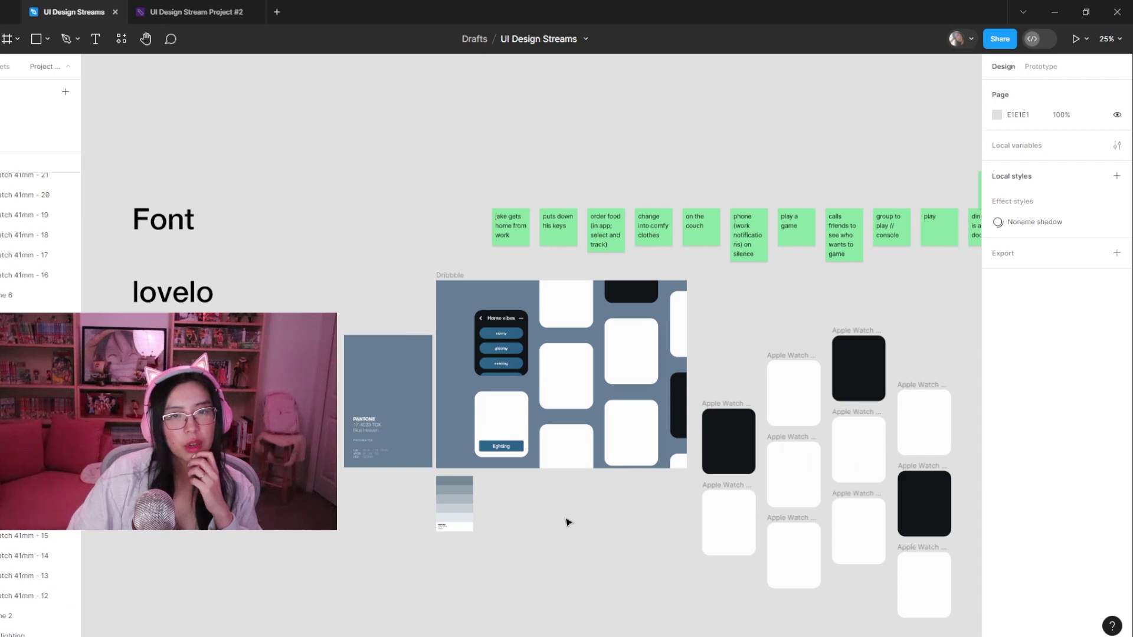
- Set the corner radius of the "lighting" button on the white watch screen to 100
{"action": "left_click", "coordinate": [513, 409]}
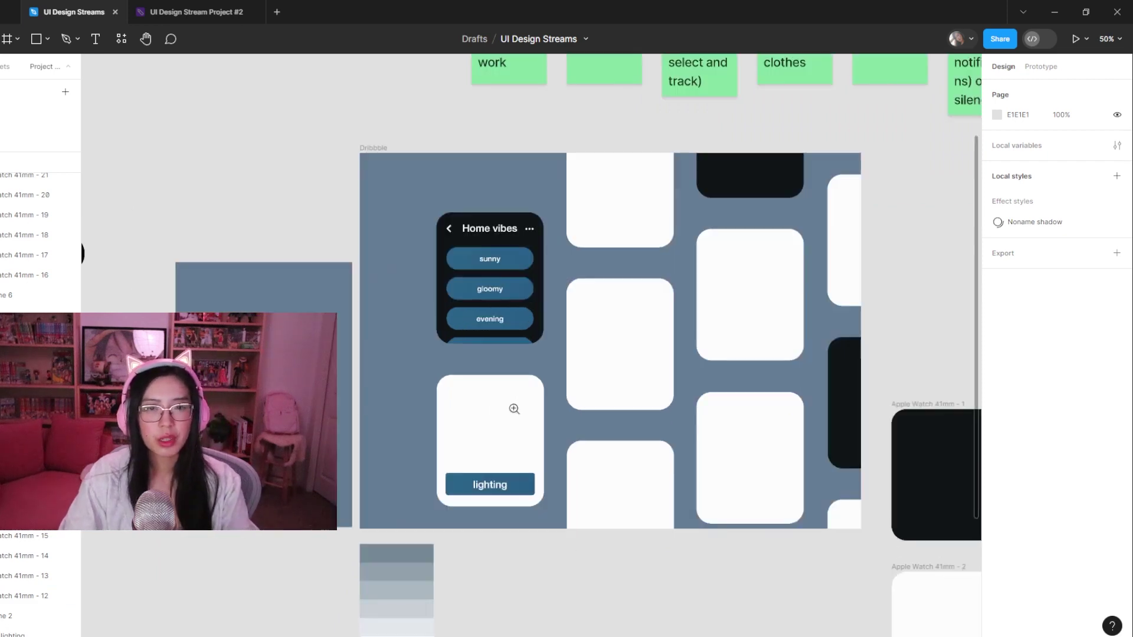
{"action": "left_click", "coordinate": [513, 408]}
{"action": "left_click_drag", "start_coordinate": [516, 412], "coordinate": [500, 456]}
{"action": "scroll", "coordinate": [500, 456], "scroll_direction": "down", "scroll_amount": 2}
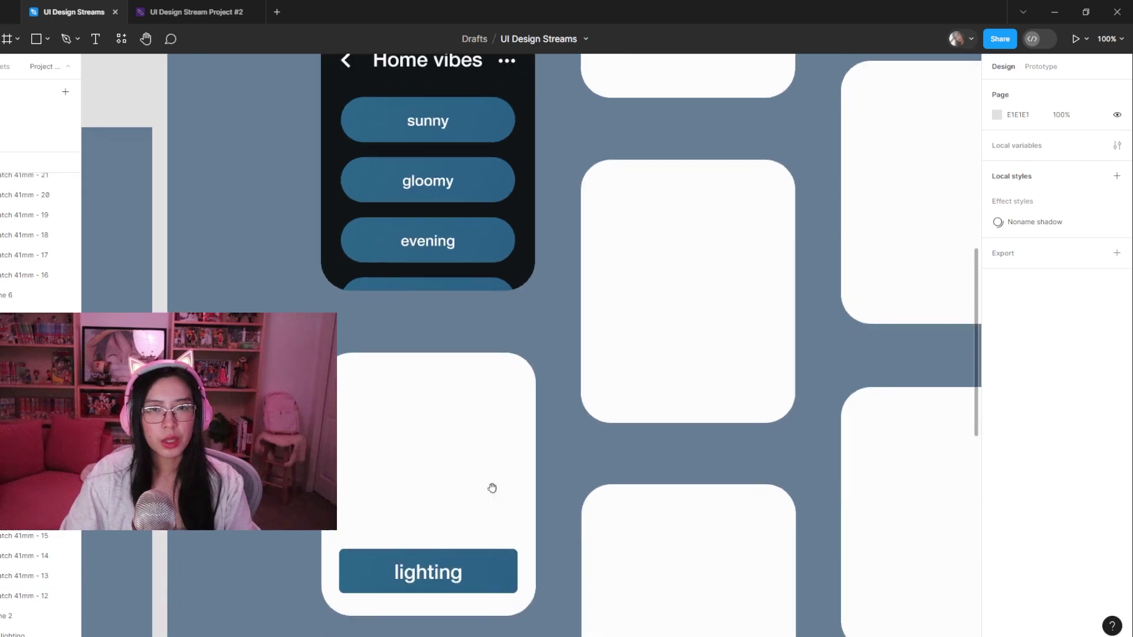
{"action": "left_click", "coordinate": [484, 575]}
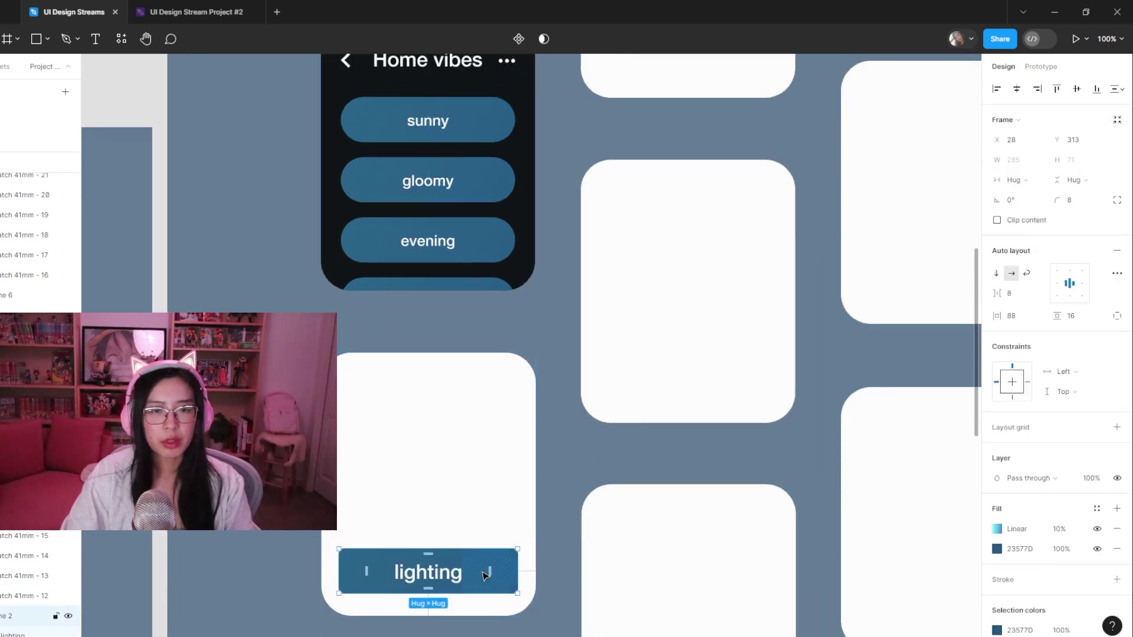
{"action": "left_click", "coordinate": [1078, 204]}
{"action": "type", "text": "100"}
{"action": "key", "text": "Return"}
{"action": "left_click", "coordinate": [190, 533]}
- Move the blue-grey swatch palette from below the Dribbble frame to just above the Pantone card beside the frame
{"action": "scroll", "coordinate": [191, 533], "scroll_direction": "down", "scroll_amount": 5}
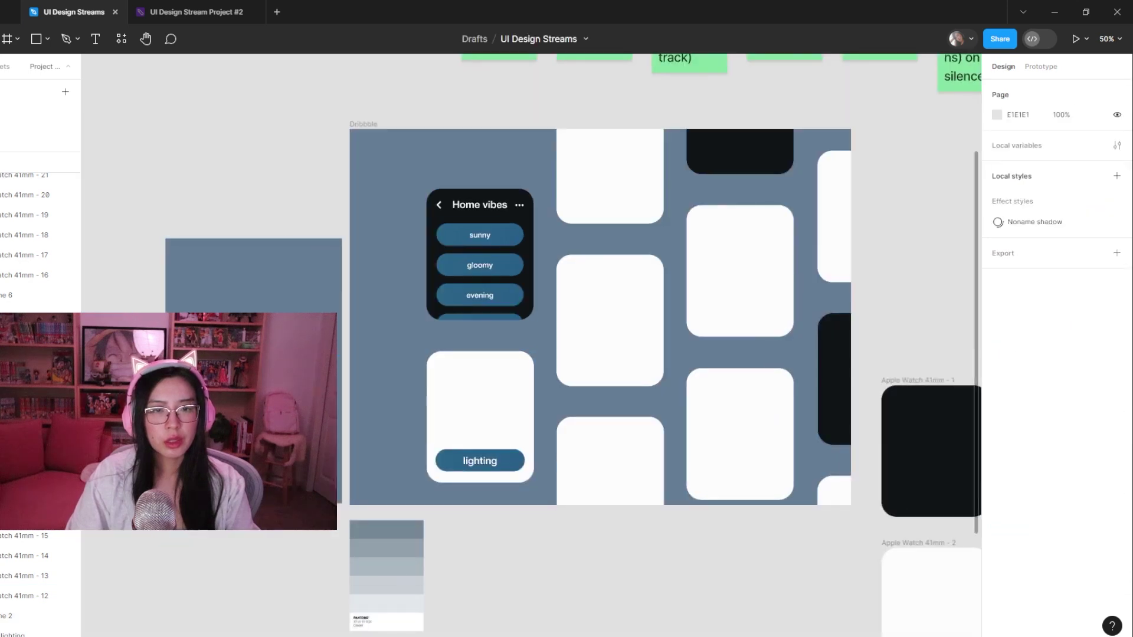
{"action": "scroll", "coordinate": [395, 539], "scroll_direction": "up", "scroll_amount": 2}
{"action": "scroll", "coordinate": [395, 538], "scroll_direction": "down", "scroll_amount": 3}
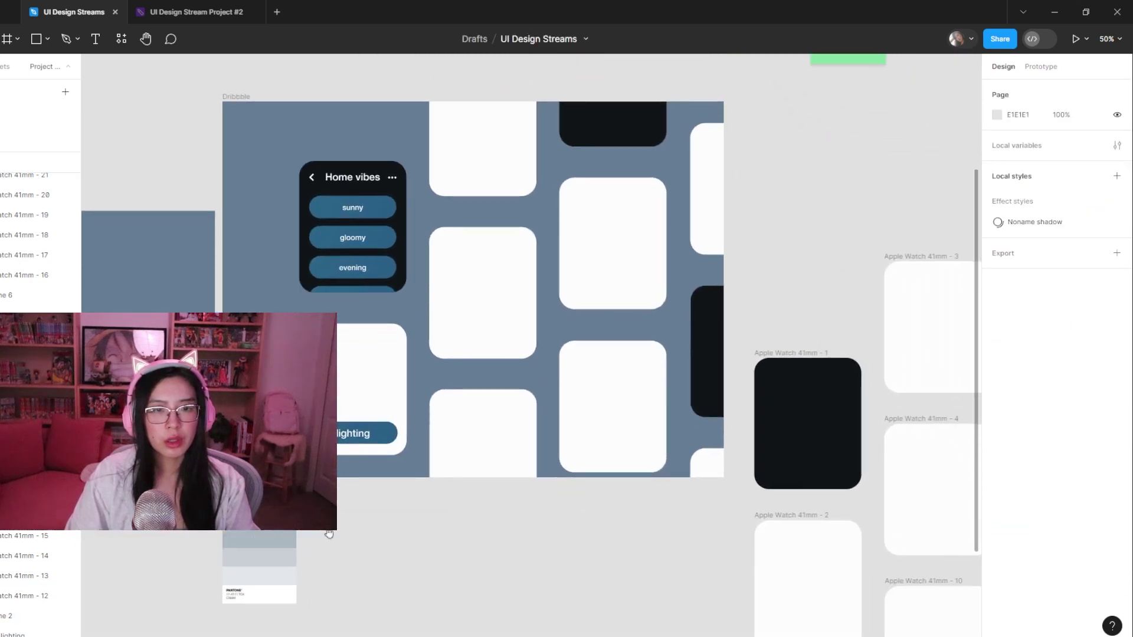
{"action": "left_click", "coordinate": [260, 564]}
{"action": "left_click_drag", "start_coordinate": [260, 565], "coordinate": [178, 165]}
{"action": "left_click", "coordinate": [491, 546]}
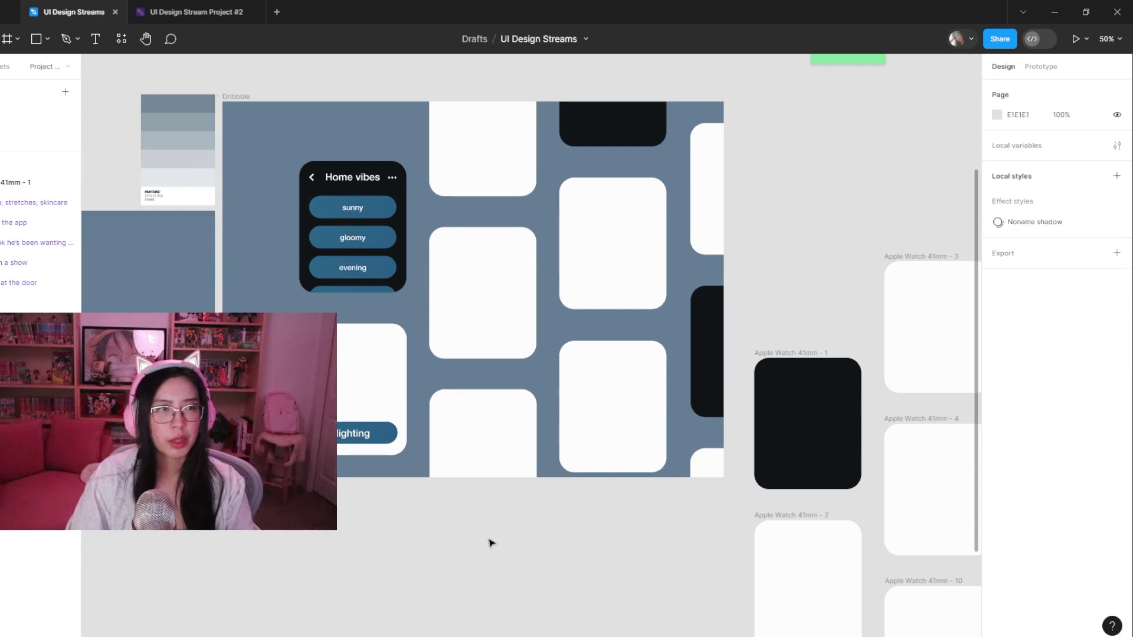
{"action": "scroll", "coordinate": [576, 513], "scroll_direction": "up", "scroll_amount": 4}
{"action": "scroll", "coordinate": [577, 514], "scroll_direction": "left", "scroll_amount": 3}
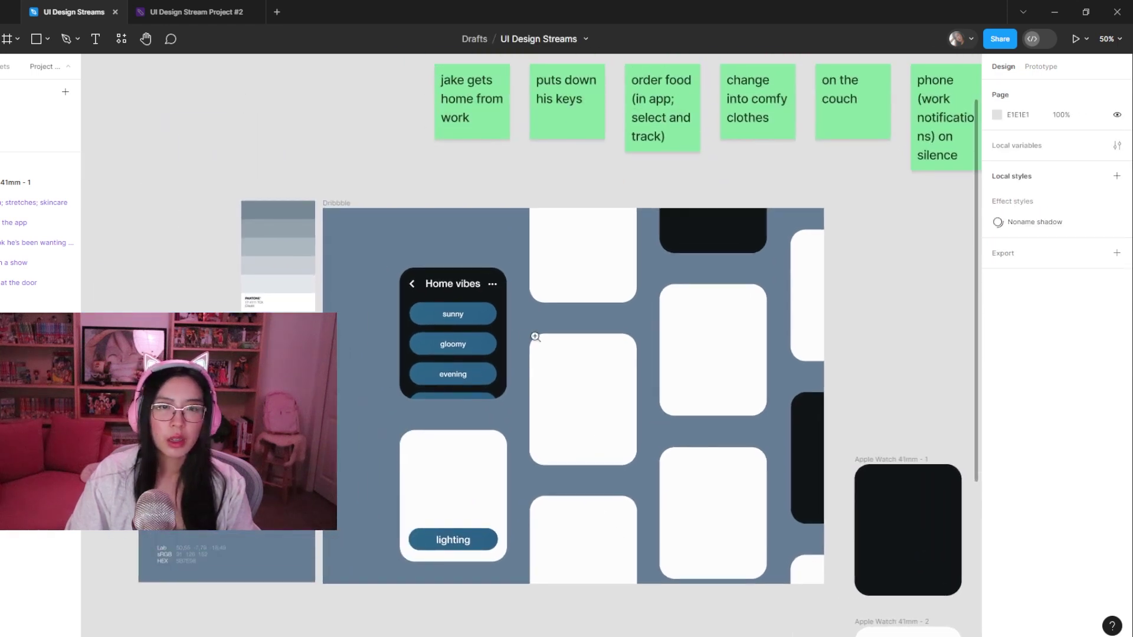
{"action": "scroll", "coordinate": [500, 347], "scroll_direction": "up", "scroll_amount": 3}
{"action": "left_click_drag", "start_coordinate": [498, 354], "coordinate": [475, 379]}
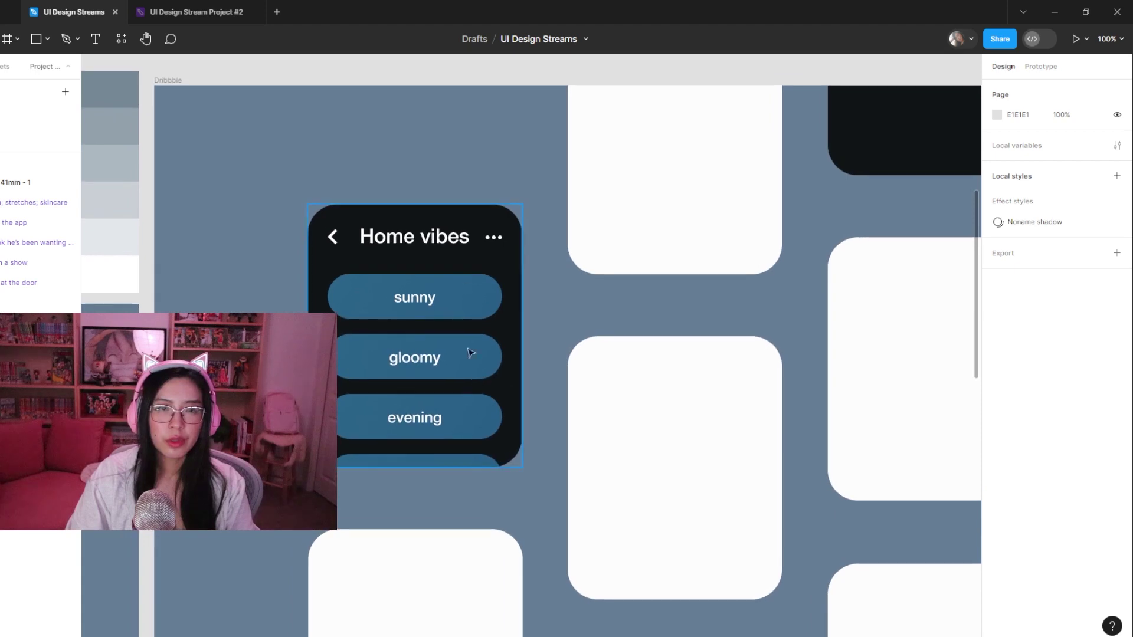
{"action": "left_click", "coordinate": [443, 239]}
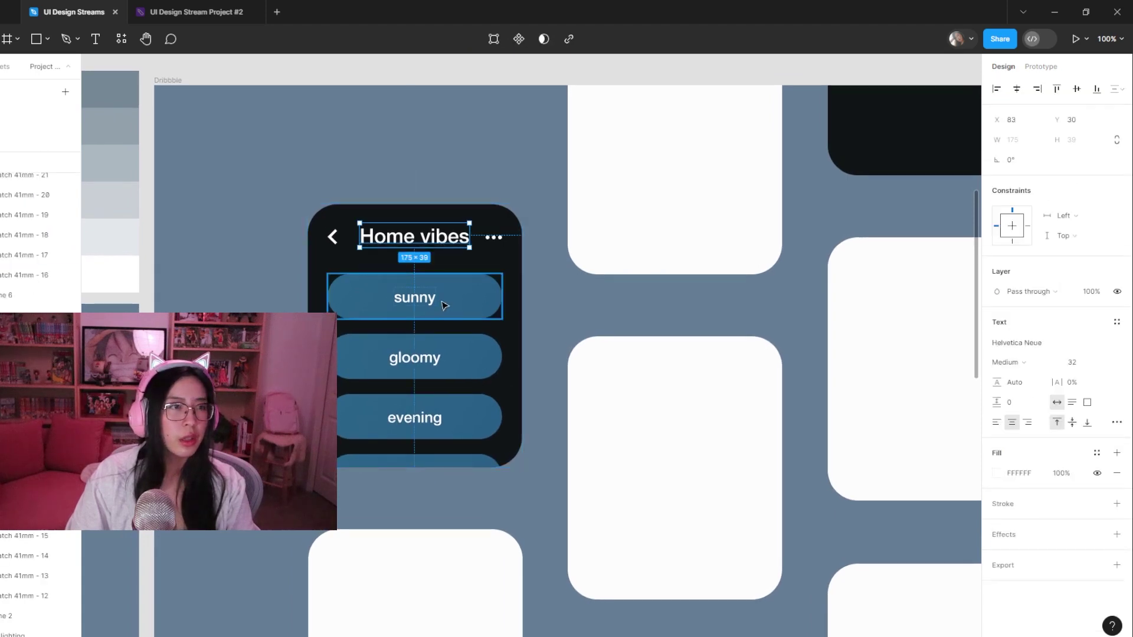
{"action": "double_click", "coordinate": [402, 239]}
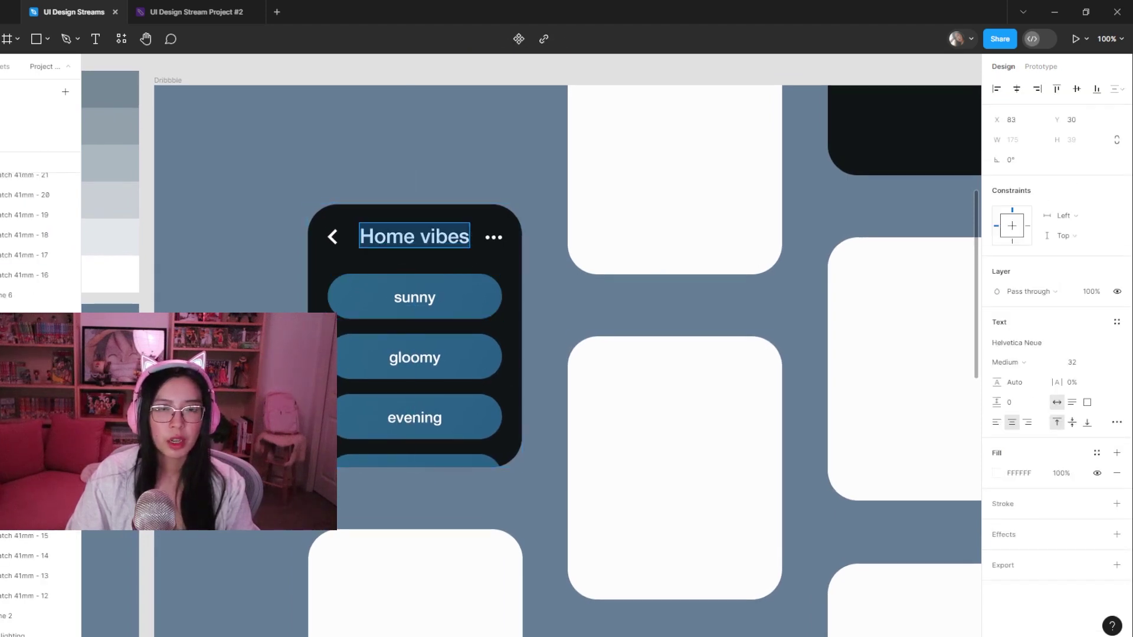
{"action": "key", "text": "Escape"}
{"action": "key", "text": "Escape"}
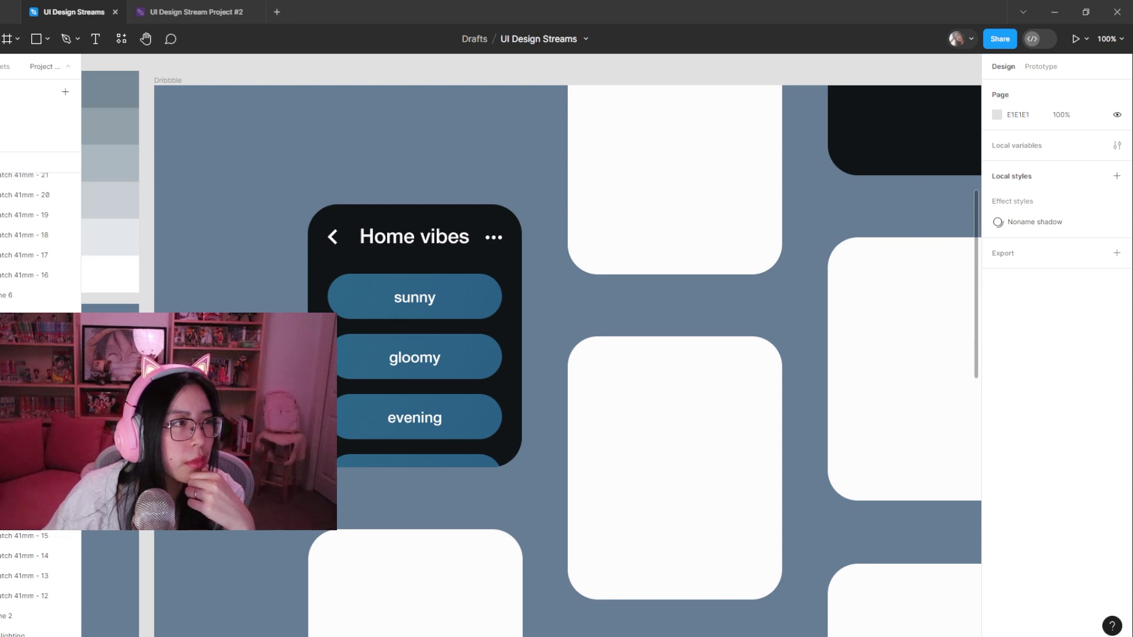
{"action": "mouse_move", "coordinate": [477, 636]}
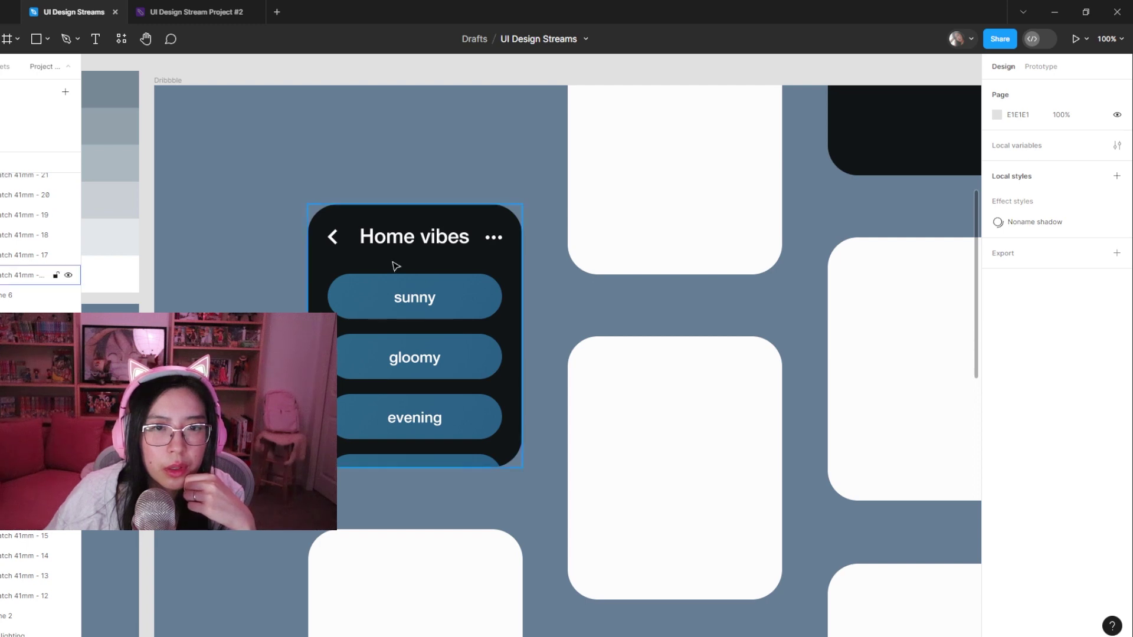
- Try "Semantics" as the heading of the dark watch screen and view it in the whole Dribbble layout
{"action": "double_click", "coordinate": [412, 239]}
{"action": "double_click", "coordinate": [410, 237]}
{"action": "key", "text": "ctrl+a"}
{"action": "type", "text": "Semantics"}
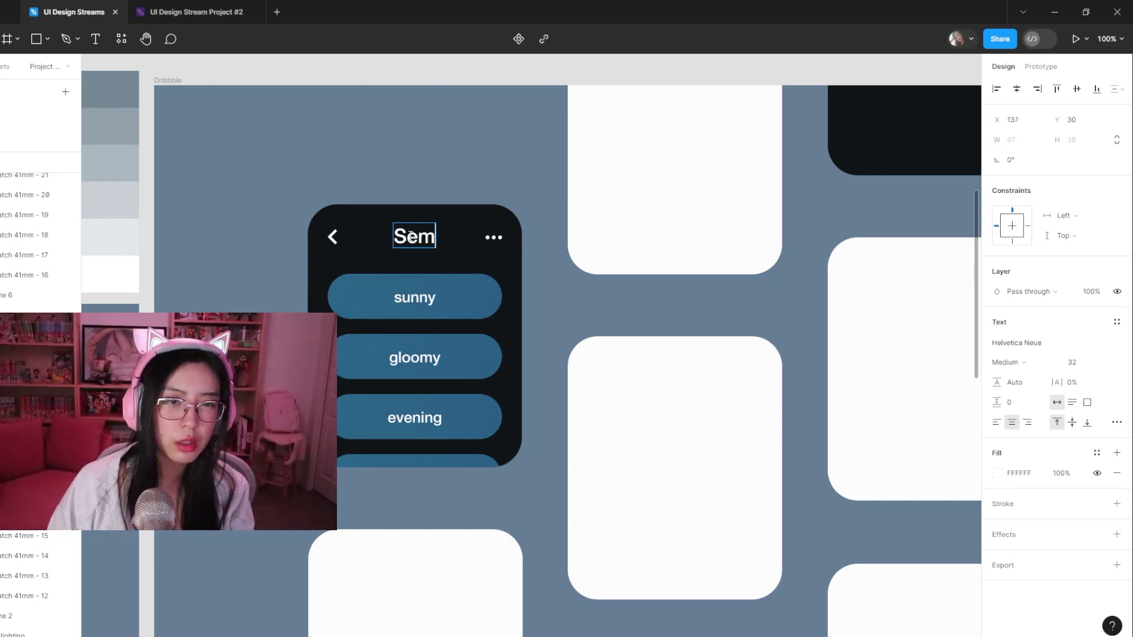
{"action": "key", "text": "Escape"}
{"action": "left_click", "coordinate": [454, 147]}
{"action": "key", "text": "ctrl+minus"}
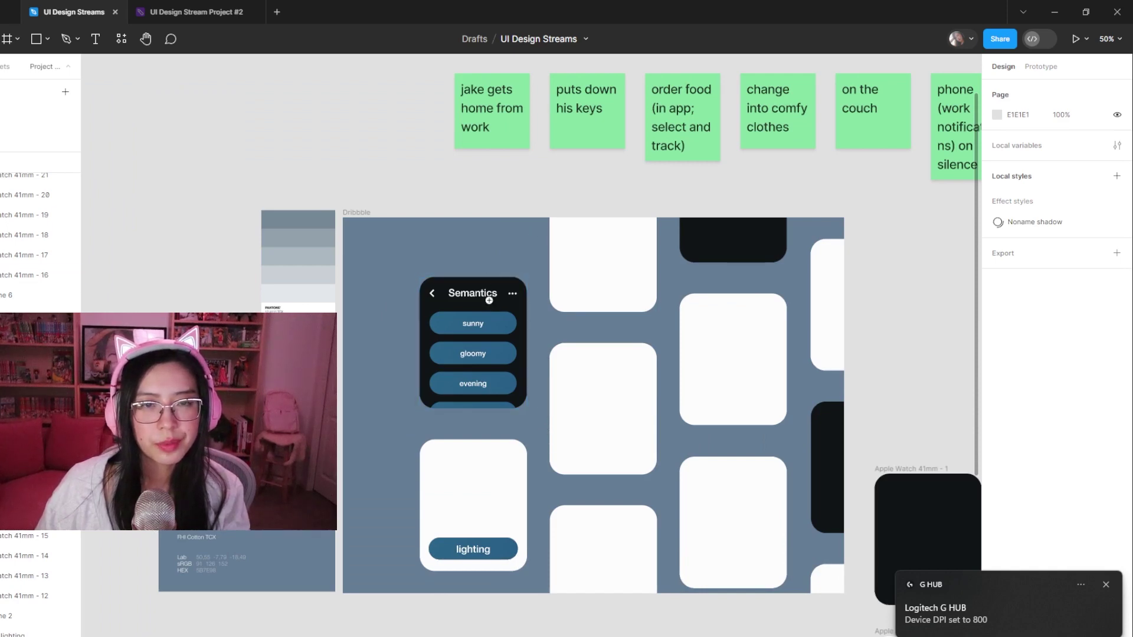
- Undo the text change to the dark watch screen's heading and deselect it
{"action": "key", "text": "ctrl+z"}
{"action": "key", "text": "ctrl+z"}
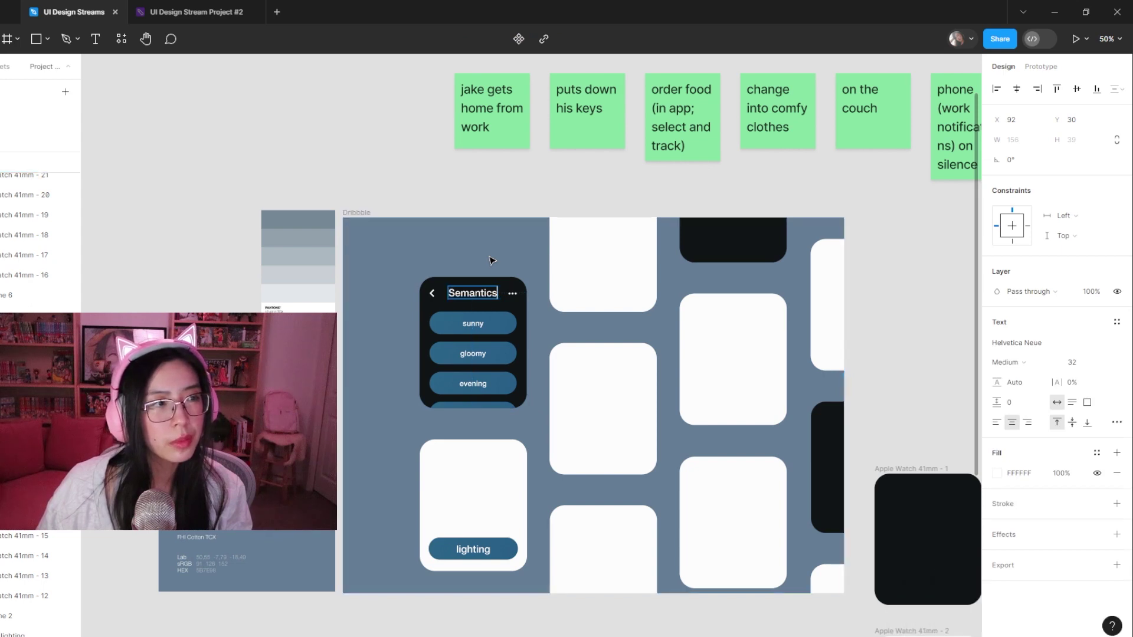
{"action": "key", "text": "ctrl+z"}
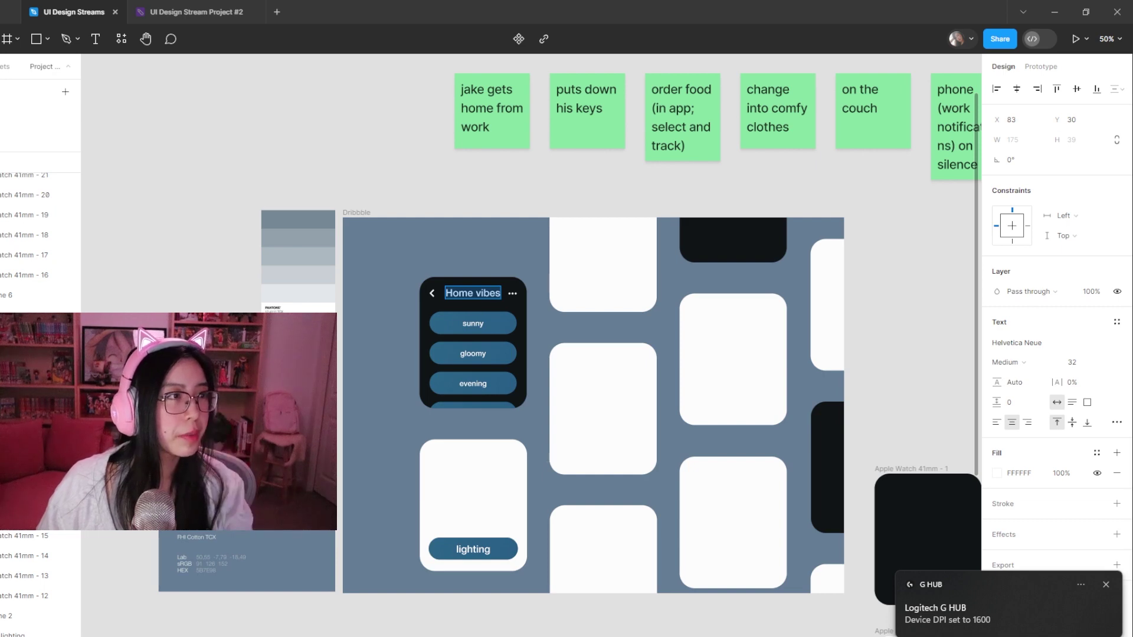
{"action": "left_click", "coordinate": [430, 252]}
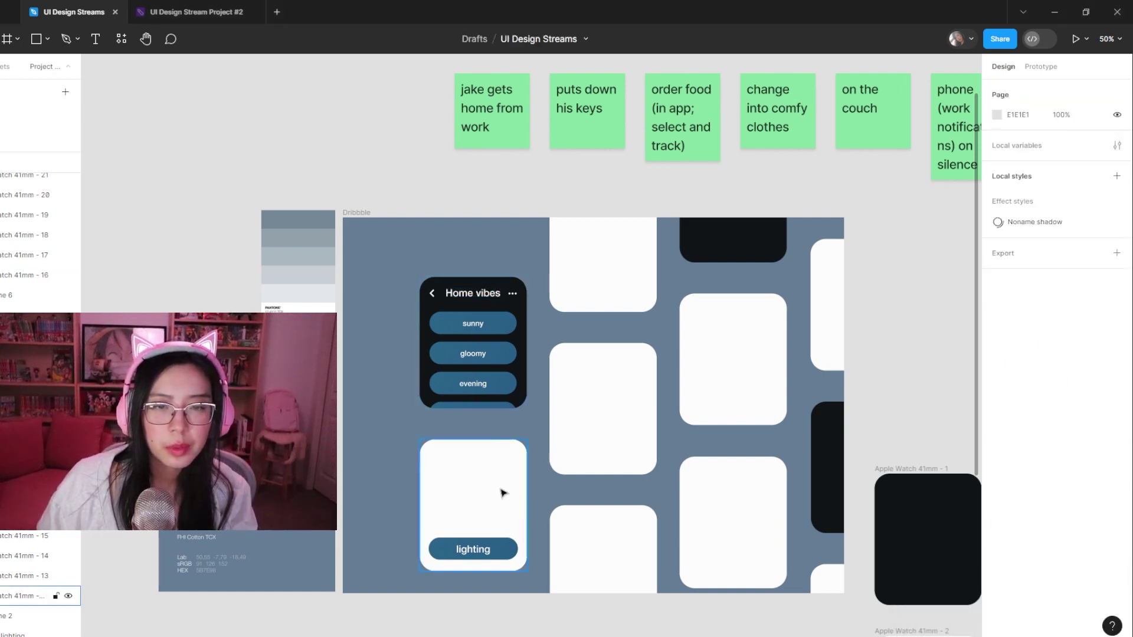
- Copy the "Home vibes" heading onto the white watch screen below and give the copy the dark fill 101416
{"action": "double_click", "coordinate": [472, 293]}
{"action": "key", "text": "ctrl+c"}
{"action": "left_click", "coordinate": [506, 481]}
{"action": "key", "text": "ctrl+v"}
{"action": "left_click", "coordinate": [998, 474]}
{"action": "left_click", "coordinate": [849, 497]}
{"action": "left_click", "coordinate": [732, 241]}
{"action": "key", "text": "Escape"}
- Move the copied heading to the upper part of the white watch screen, centred horizontally
{"action": "left_click", "coordinate": [500, 479]}
{"action": "mouse_move", "coordinate": [499, 481]}
{"action": "left_mouse_down"}
{"action": "mouse_move", "coordinate": [470, 468]}
{"action": "mouse_move", "coordinate": [488, 463]}
{"action": "left_mouse_up"}
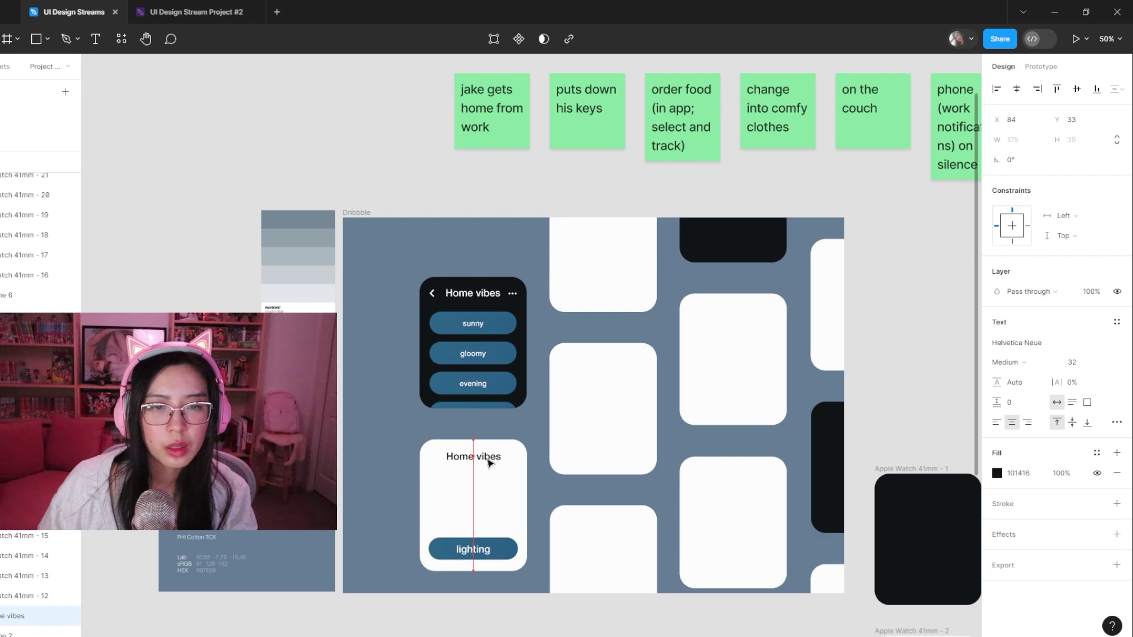
{"action": "left_click", "coordinate": [518, 412]}
{"action": "scroll", "coordinate": [501, 368], "scroll_direction": "up", "scroll_amount": 5}
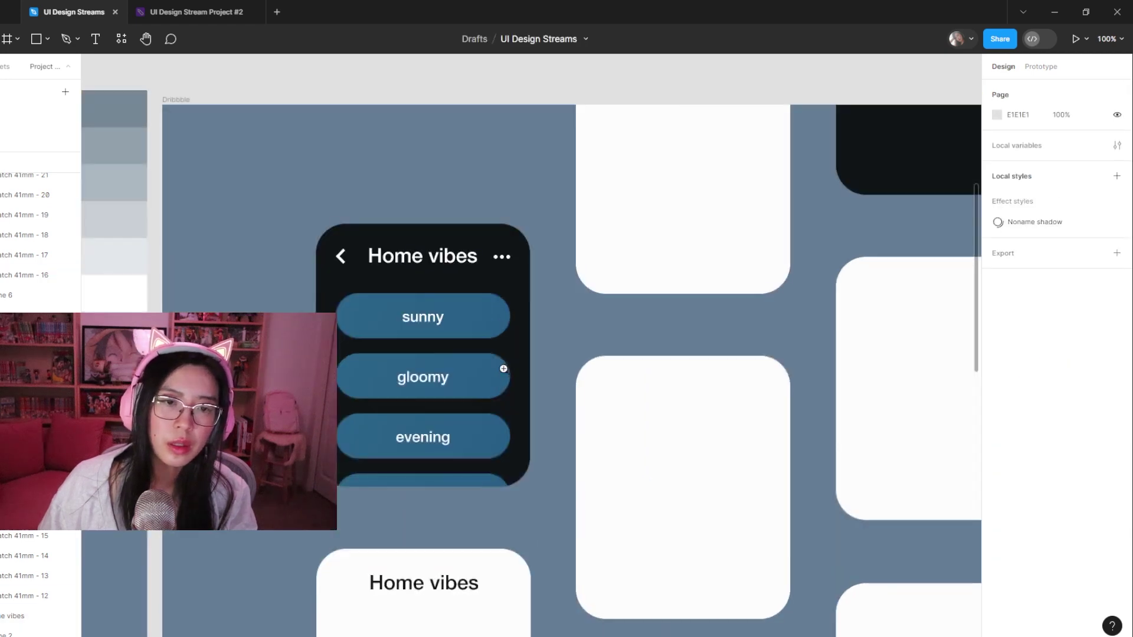
{"action": "left_click", "coordinate": [375, 309]}
{"action": "left_click_drag", "start_coordinate": [370, 383], "coordinate": [384, 324]}
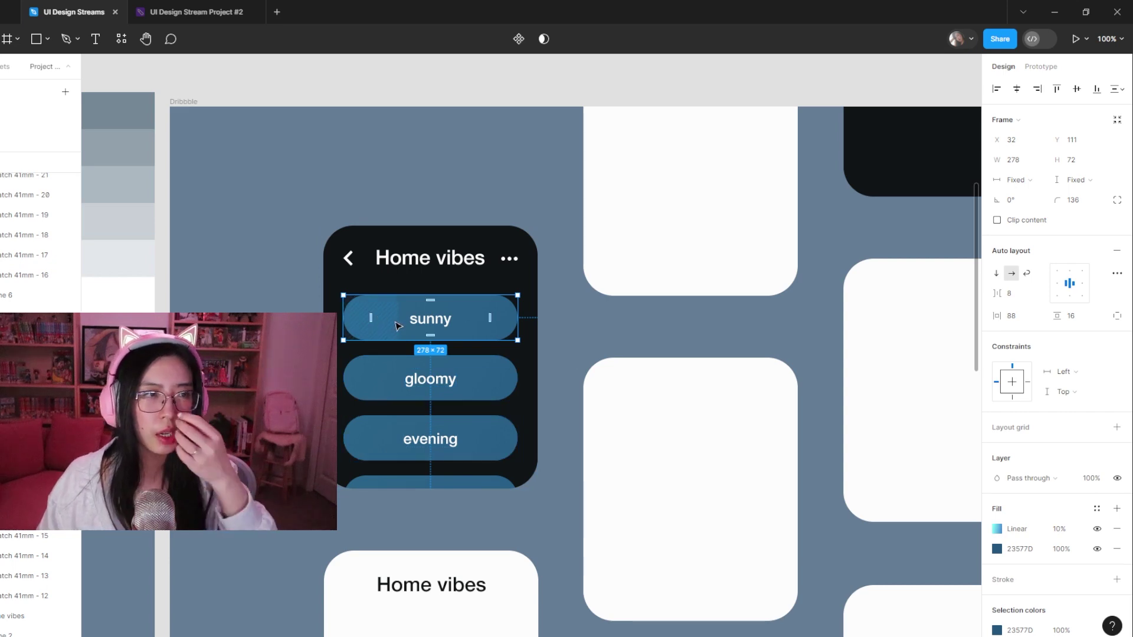
{"action": "left_click", "coordinate": [561, 392]}
{"action": "left_click", "coordinate": [407, 322]}
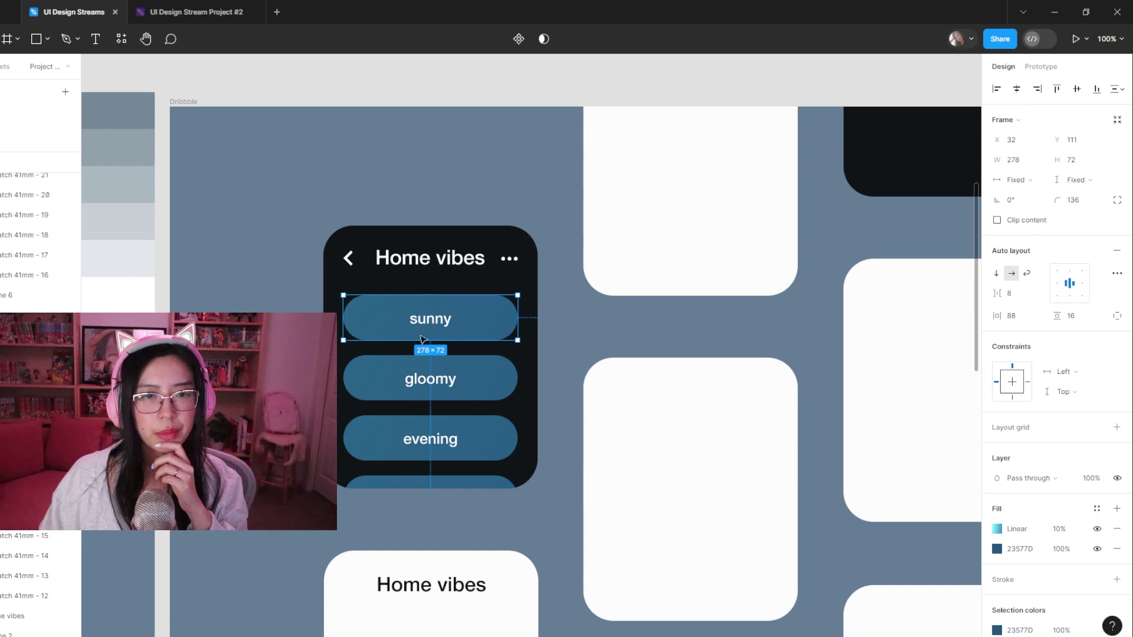
{"action": "key", "text": "Escape"}
{"action": "key", "text": "minus"}
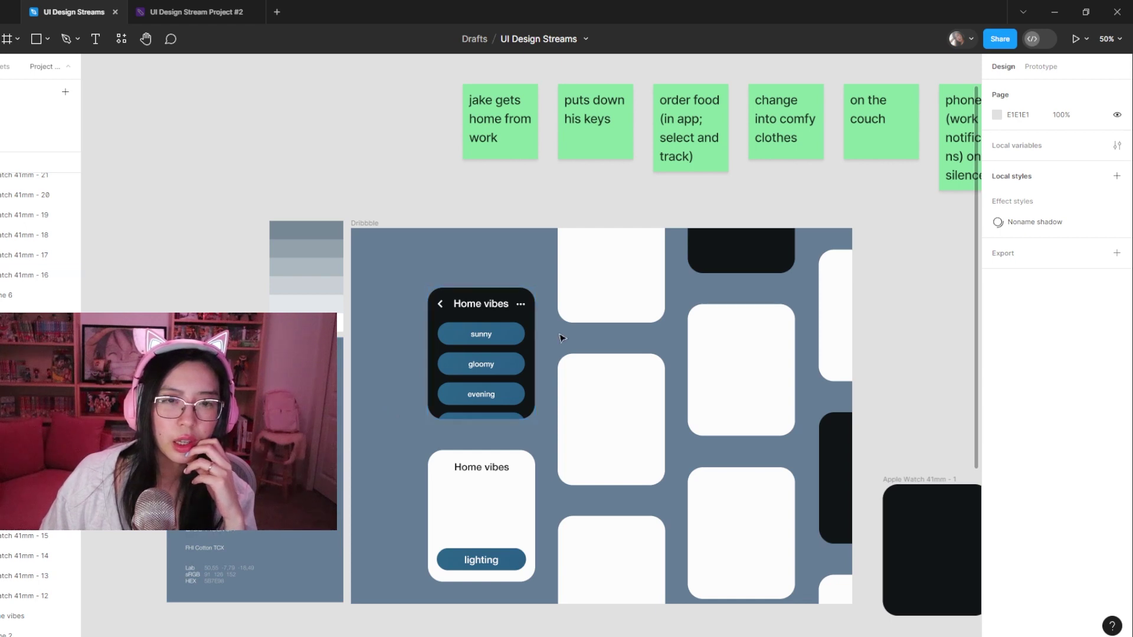
- Relabel the first button on the dark "Home vibes" watch screen as "cozy"
{"action": "double_click", "coordinate": [482, 335]}
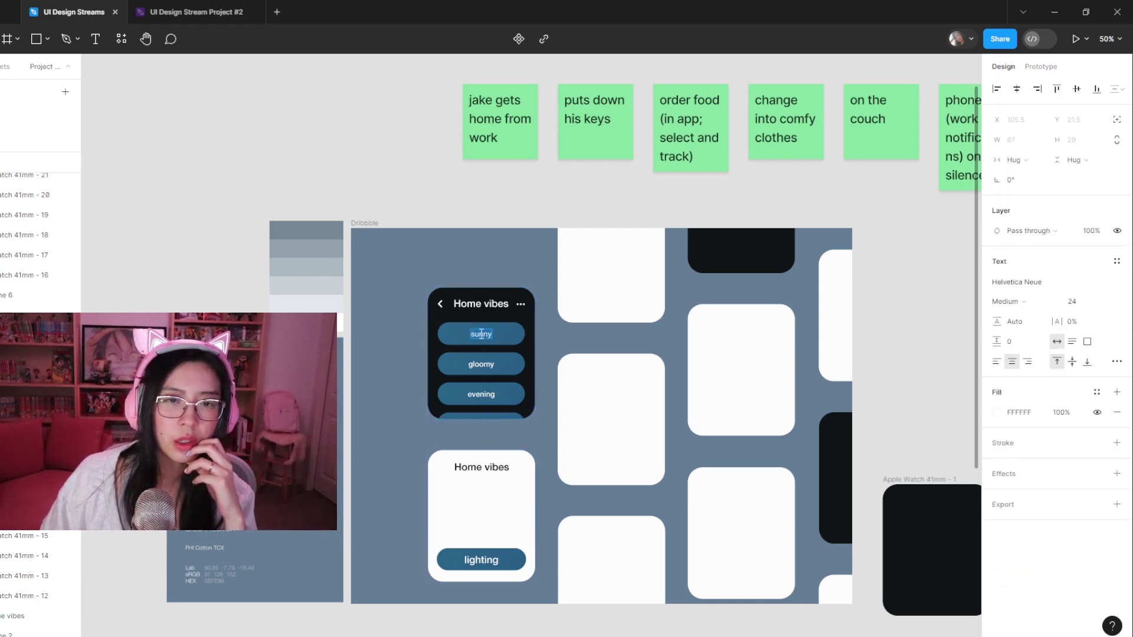
{"action": "key", "text": "shift+0"}
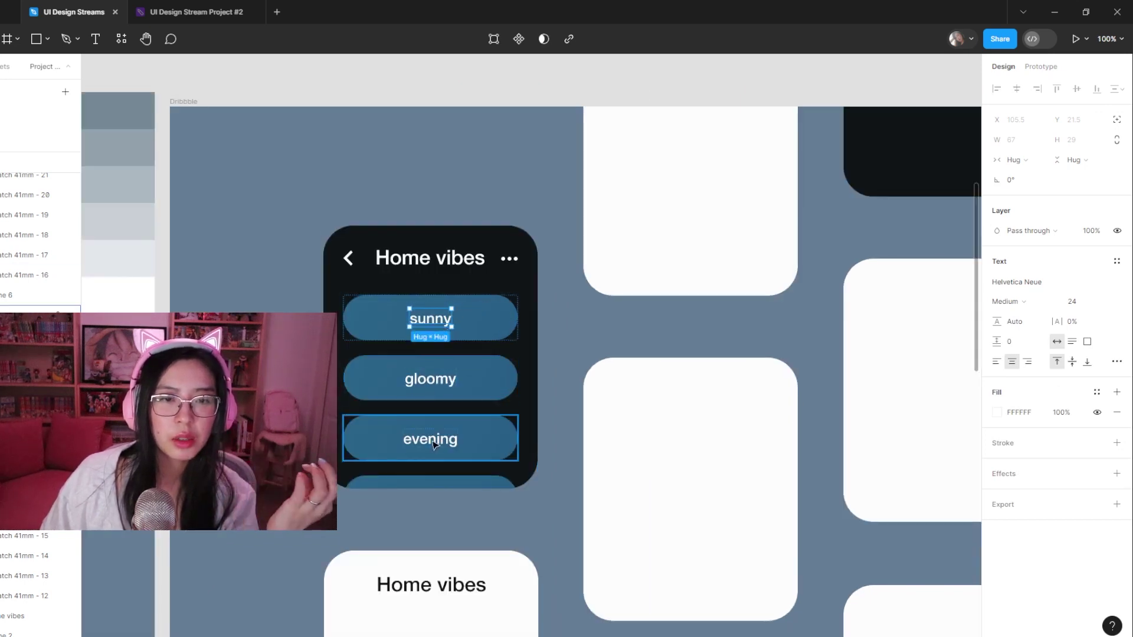
{"action": "double_click", "coordinate": [436, 320]}
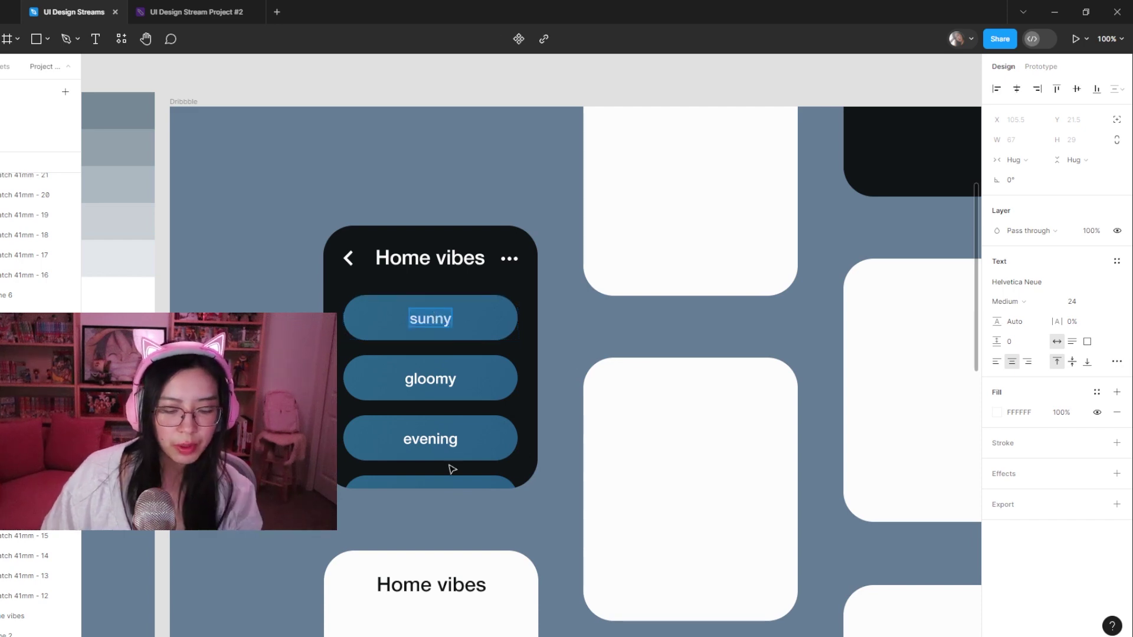
{"action": "type", "text": "cozy"}
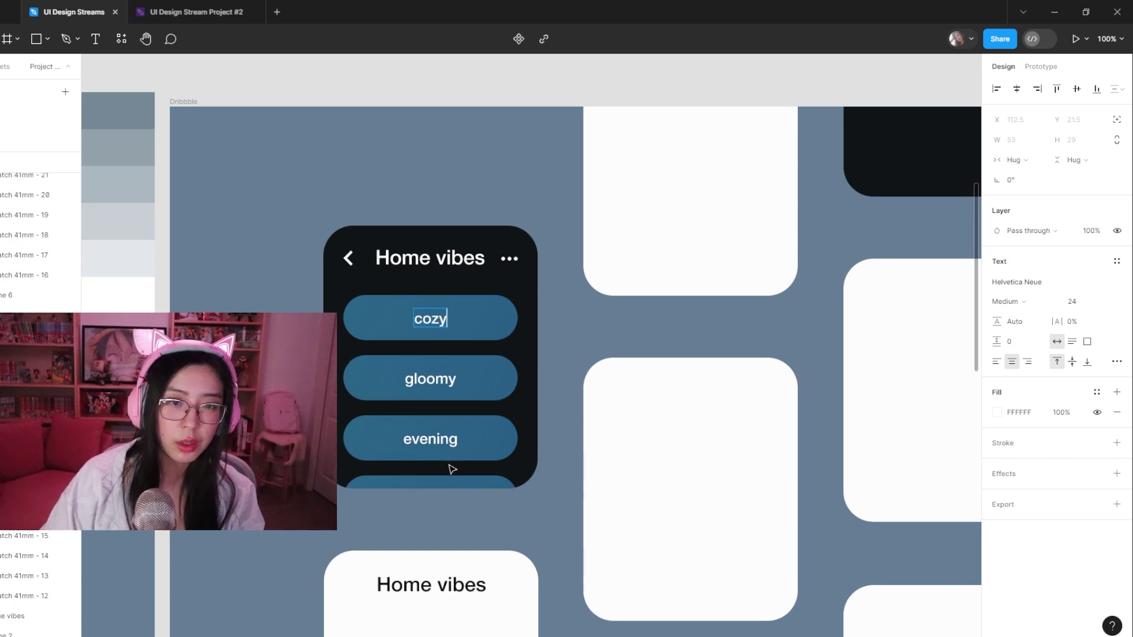
- Relabel the second button on the dark watch screen as "productive mode" and check it in the overall layout
{"action": "double_click", "coordinate": [441, 379]}
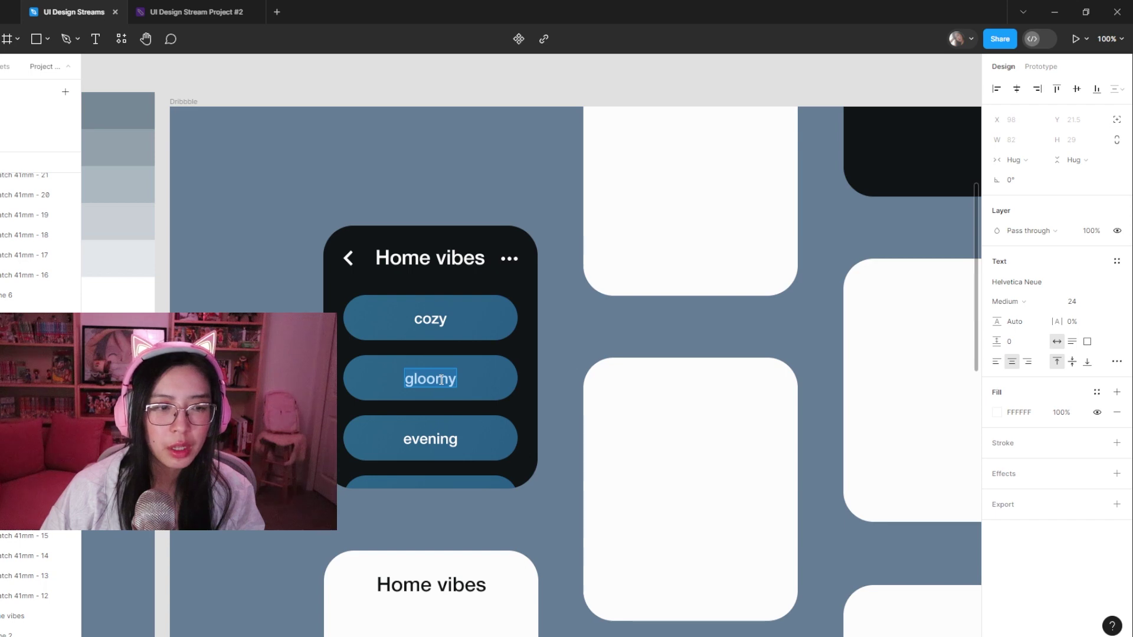
{"action": "type", "text": "productive"}
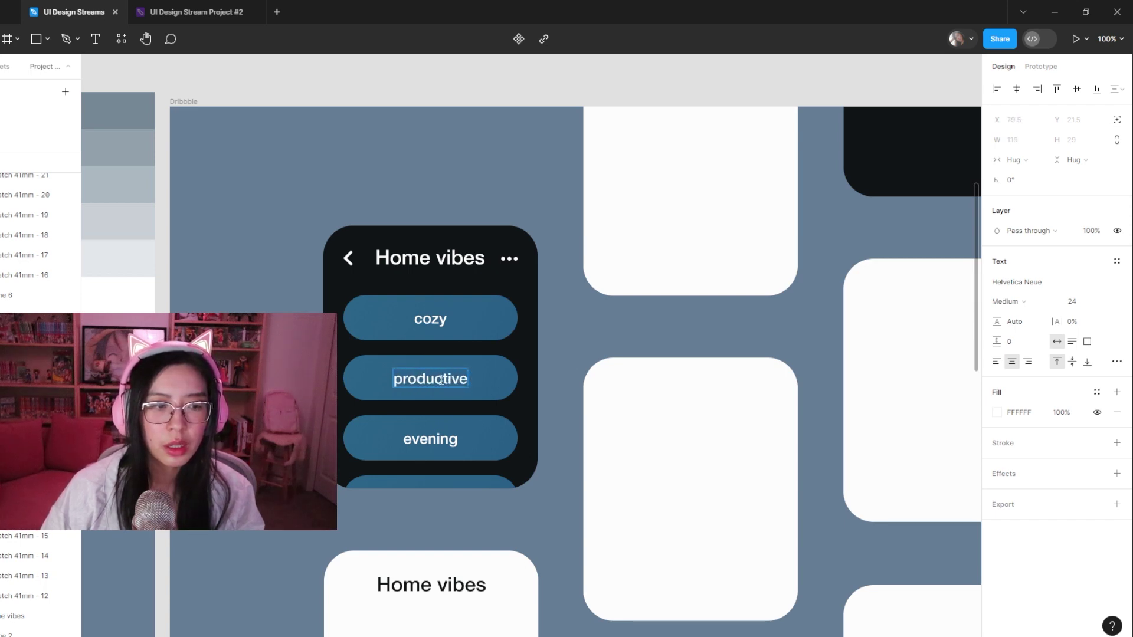
{"action": "type", "text": " mode"}
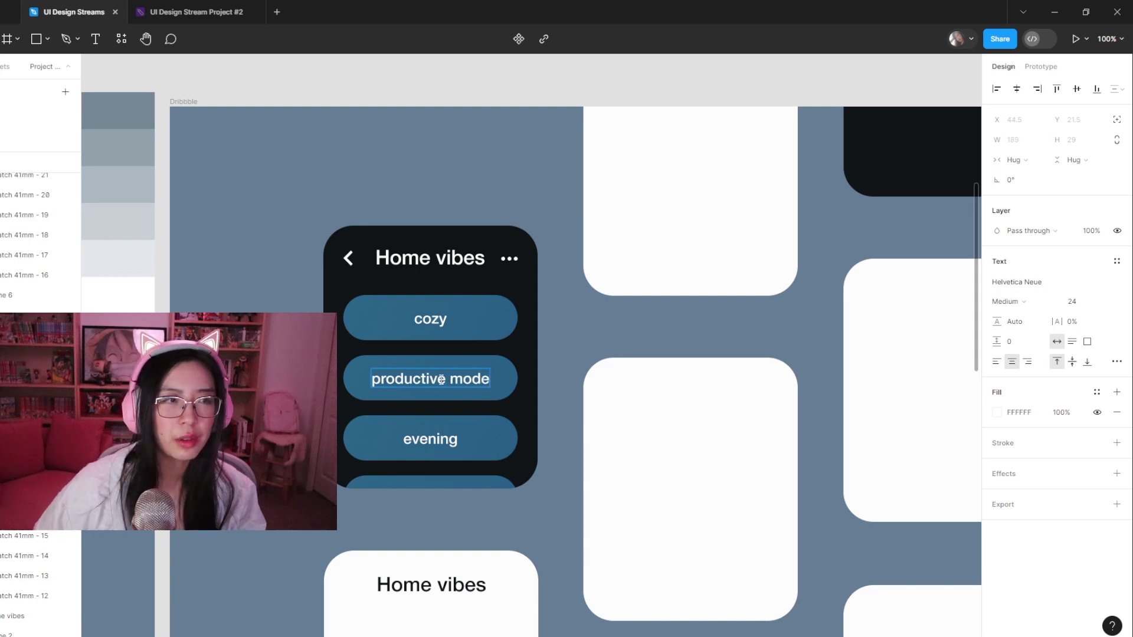
{"action": "key", "text": "Escape"}
{"action": "key", "text": "Escape"}
{"action": "key", "text": "ctrl+minus"}
{"action": "scroll", "coordinate": [516, 384], "scroll_direction": "right", "scroll_amount": 3}
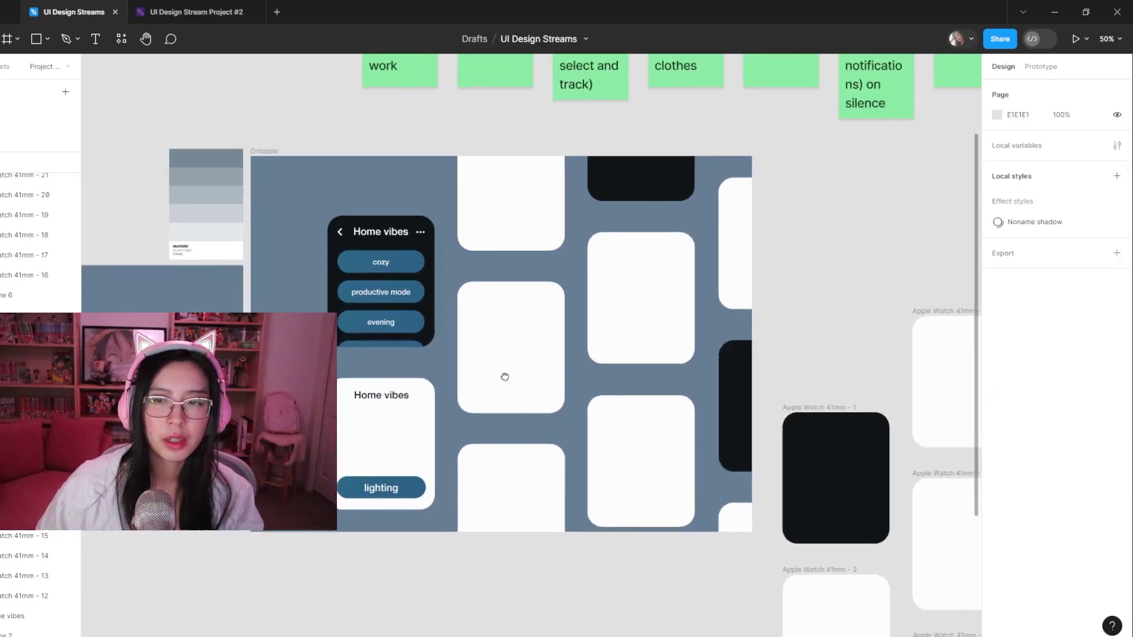
{"action": "scroll", "coordinate": [471, 560], "scroll_direction": "up", "scroll_amount": 3}
{"action": "left_click_drag", "start_coordinate": [471, 560], "coordinate": [622, 521]}
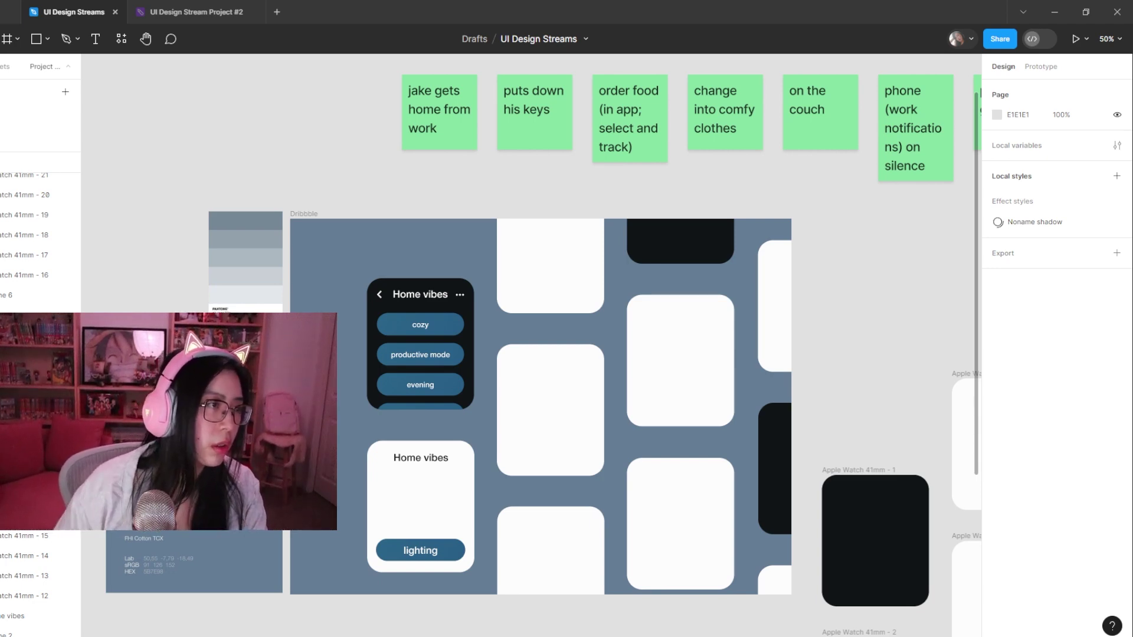
- Switch to ChatGPT, ask "what kind of home lighting vibes" in the existing chat, and stop the answer partway through
{"action": "key", "text": "alt+Tab"}
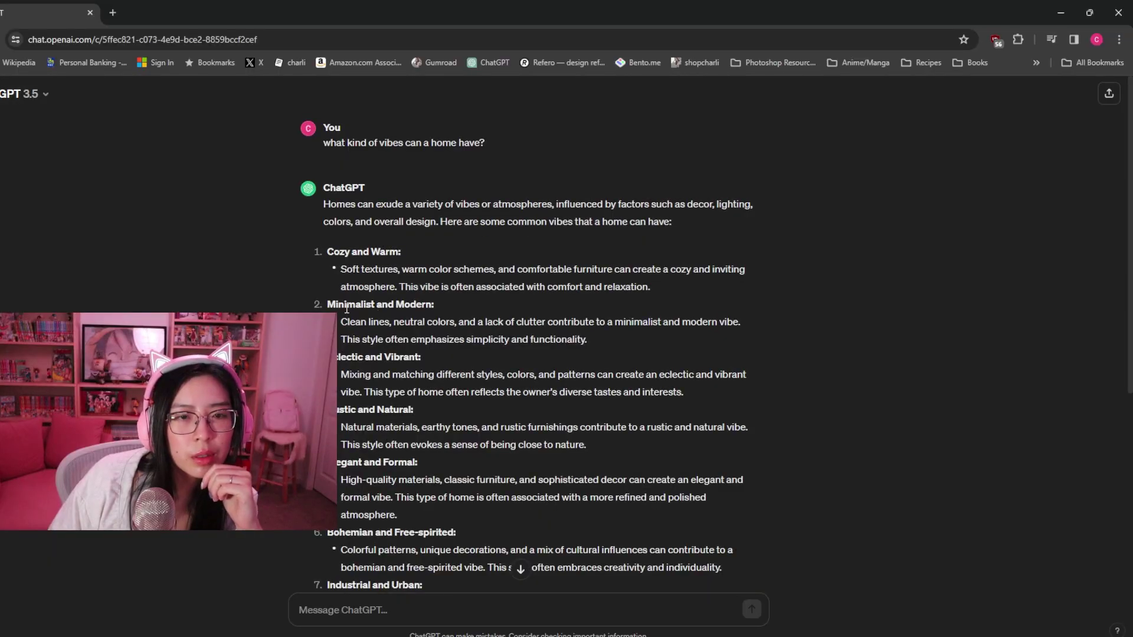
{"action": "scroll", "coordinate": [391, 439], "scroll_direction": "down", "scroll_amount": 5}
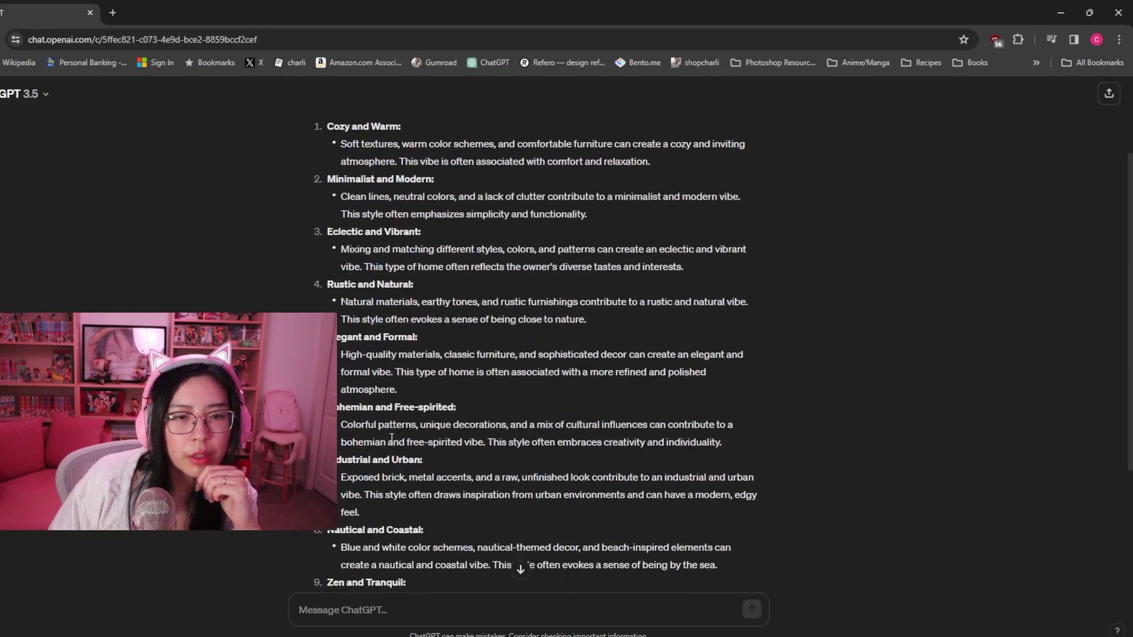
{"action": "left_click", "coordinate": [389, 608]}
{"action": "type", "text": "what kind of home "}
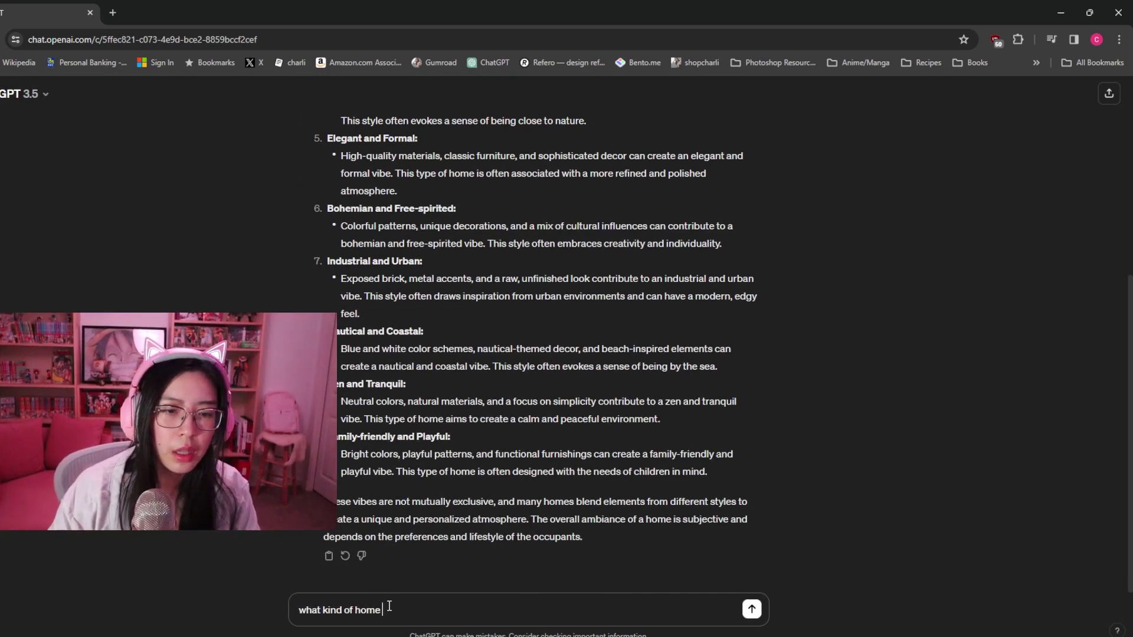
{"action": "type", "text": "lighting "}
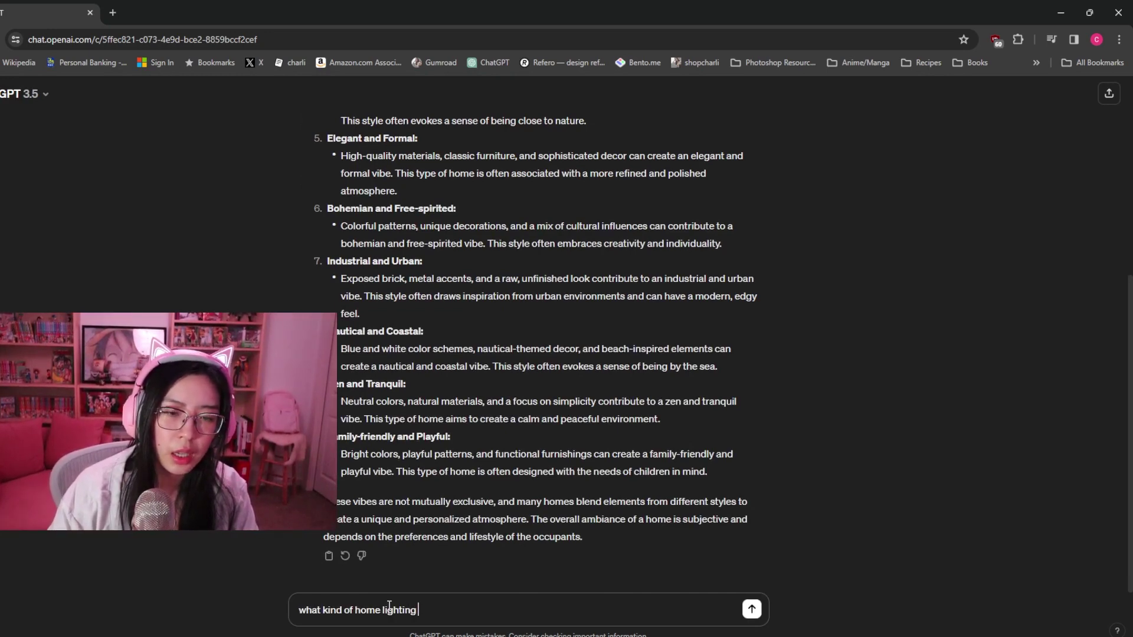
{"action": "type", "text": "vibes"}
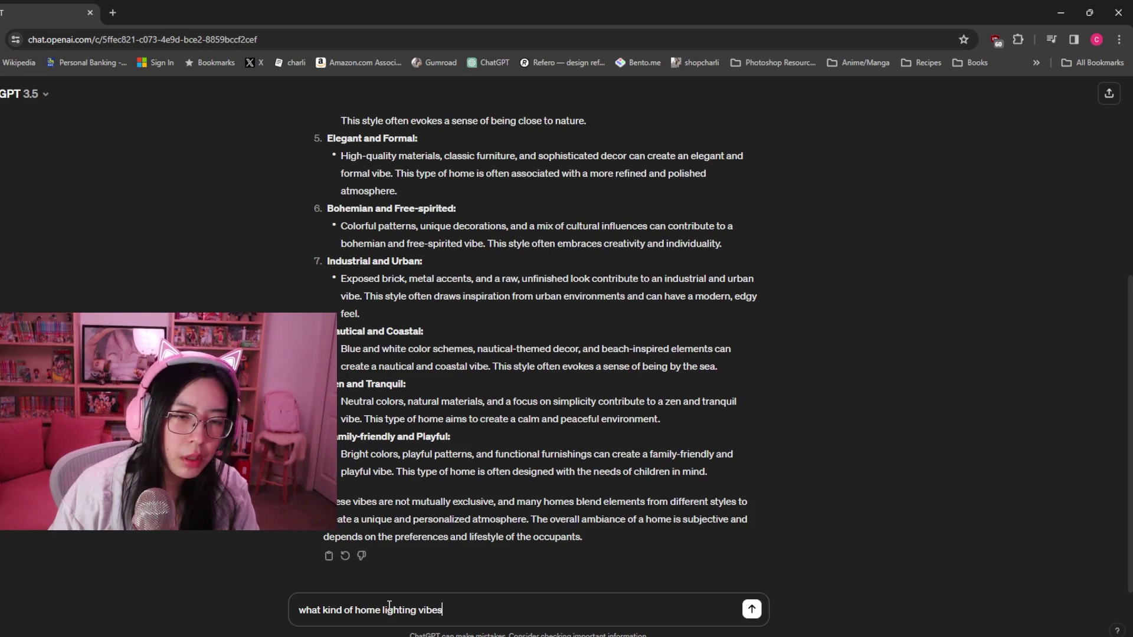
{"action": "key", "text": "Return"}
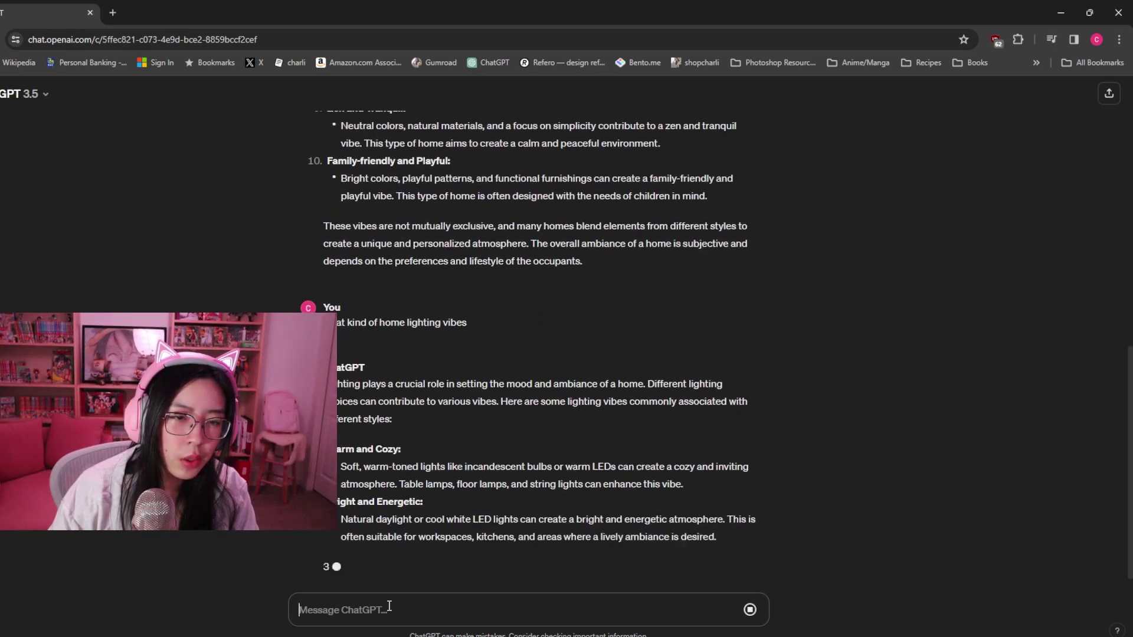
{"action": "left_click", "coordinate": [752, 611]}
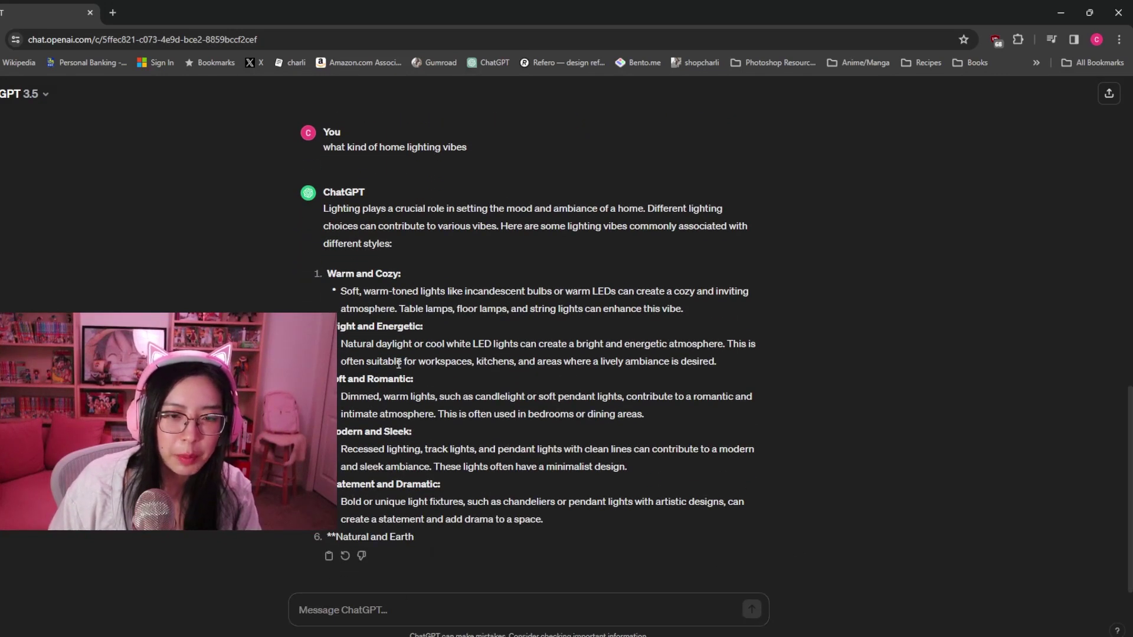
- Return to the Figma design and relabel the dark watch screen's second button as "relax" and third as "productive"
{"action": "mouse_move", "coordinate": [503, 636]}
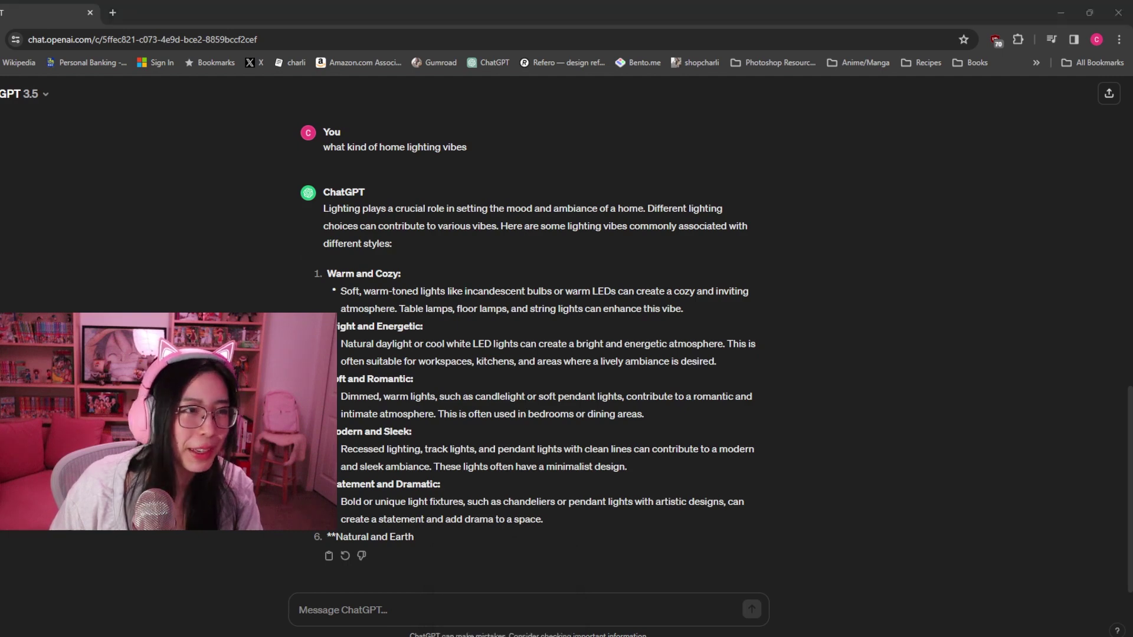
{"action": "left_click", "coordinate": [503, 601]}
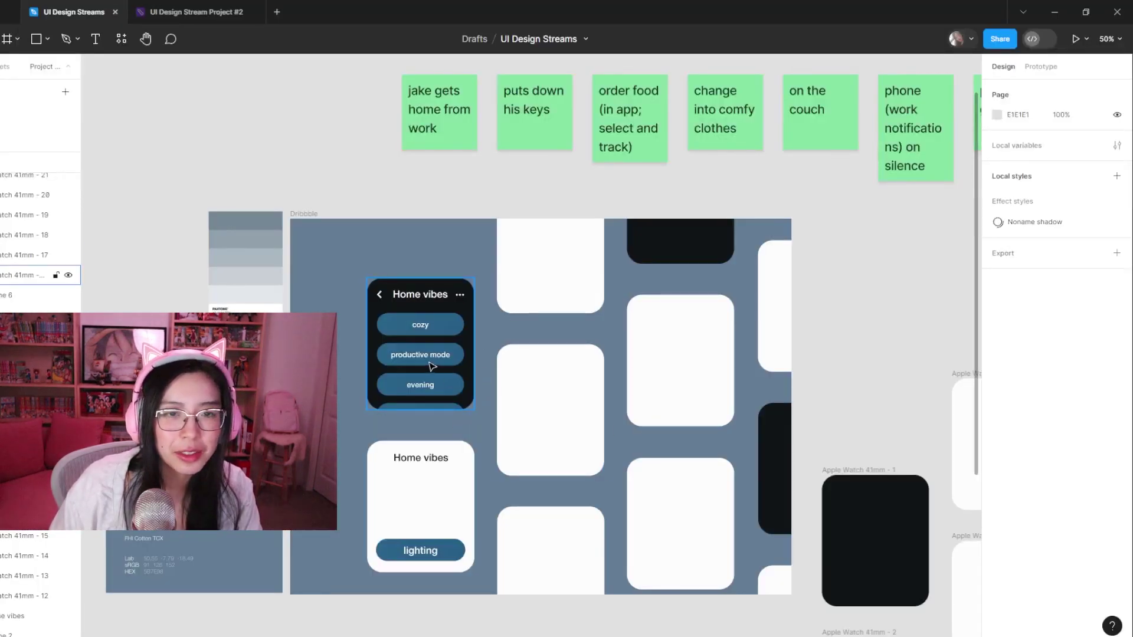
{"action": "double_click", "coordinate": [425, 360]}
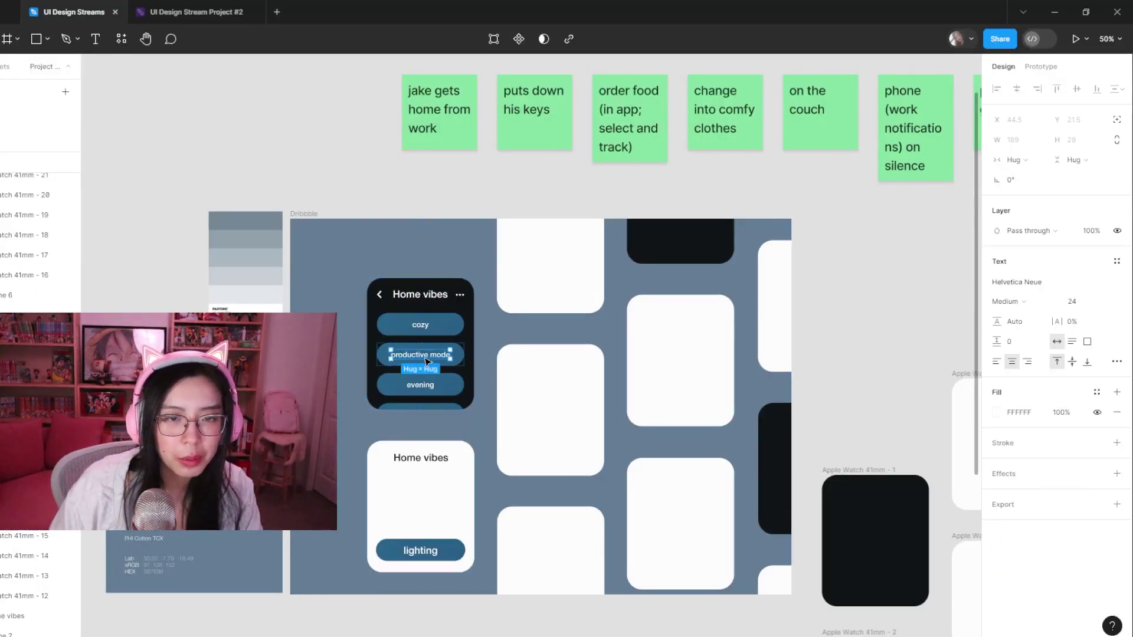
{"action": "key", "text": "Return"}
{"action": "type", "text": "relax"}
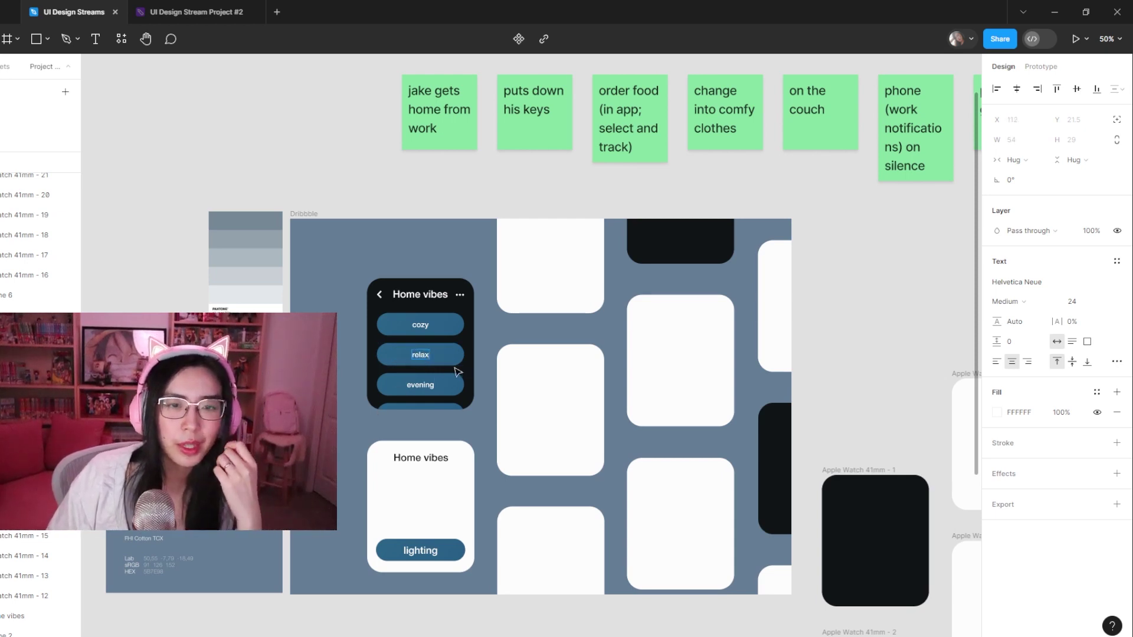
{"action": "double_click", "coordinate": [425, 386]}
{"action": "type", "text": "productive"}
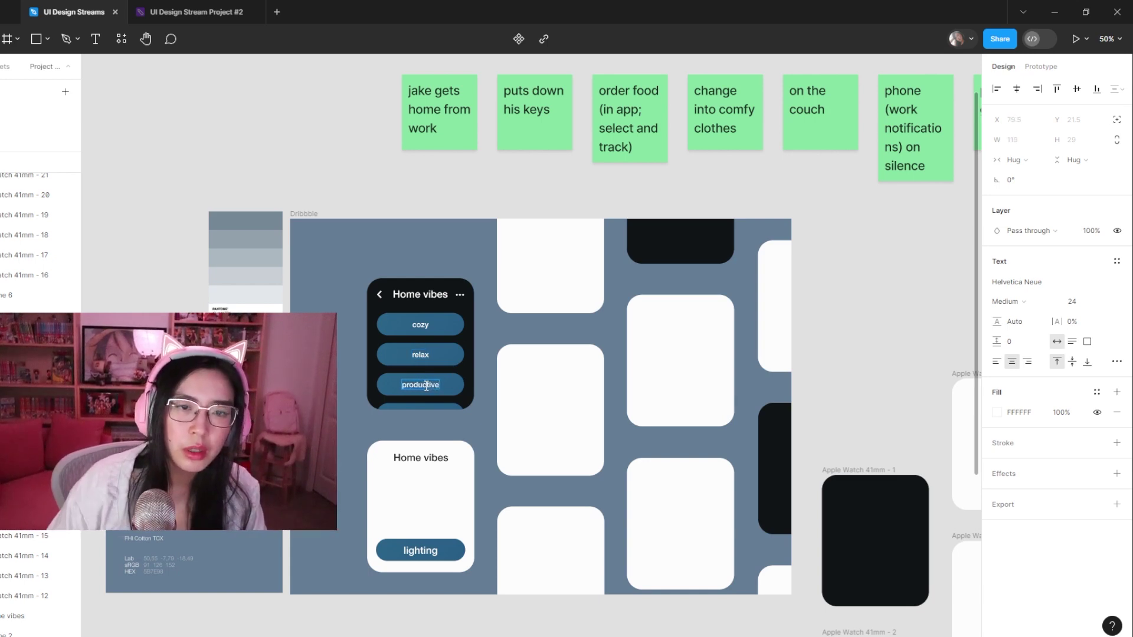
{"action": "key", "text": "Escape"}
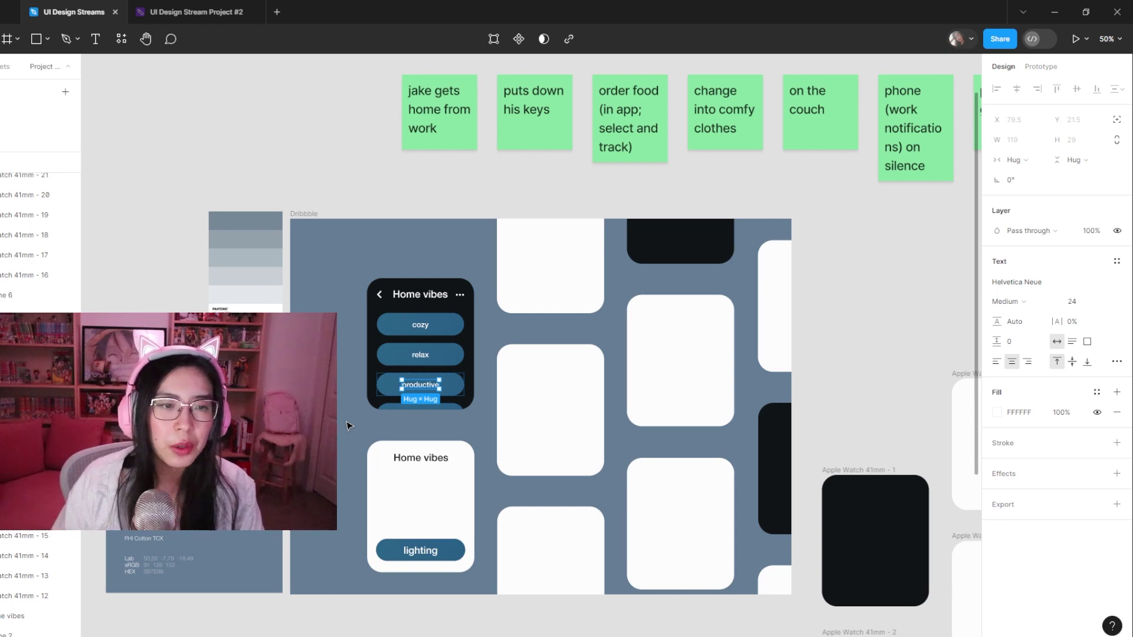
{"action": "left_click", "coordinate": [356, 448]}
{"action": "left_click", "coordinate": [421, 386]}
{"action": "double_click", "coordinate": [422, 386]}
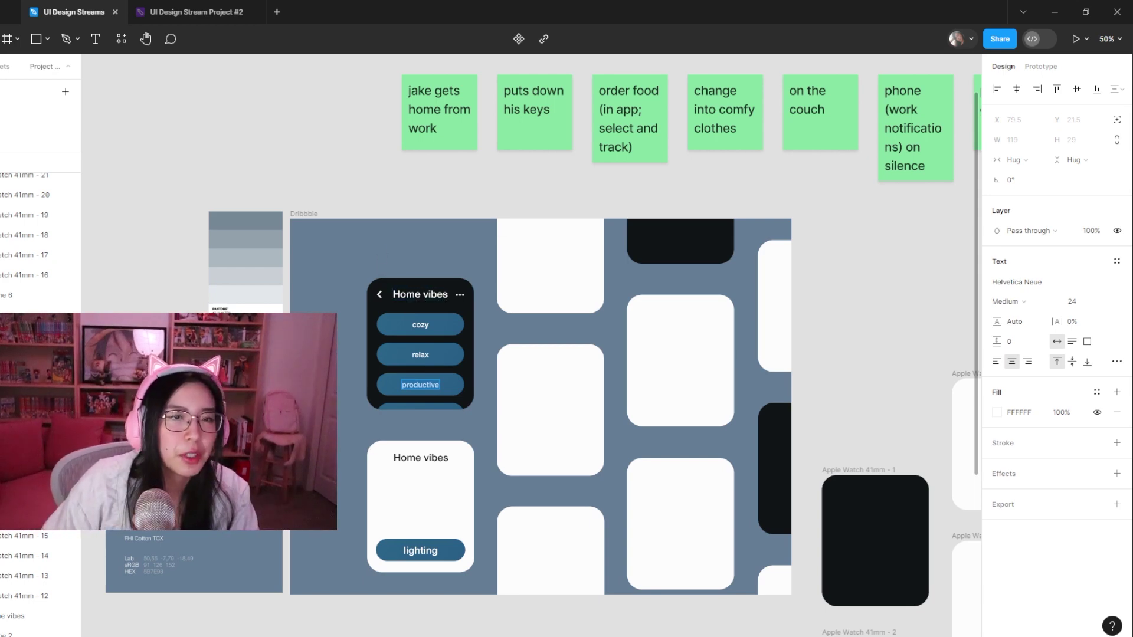
{"action": "key", "text": "Escape"}
- Relabel the first button on the dark "Home vibes" watch screen as "energize"
{"action": "key", "text": "shift+0"}
{"action": "left_click", "coordinate": [312, 299]}
{"action": "double_click", "coordinate": [312, 300]}
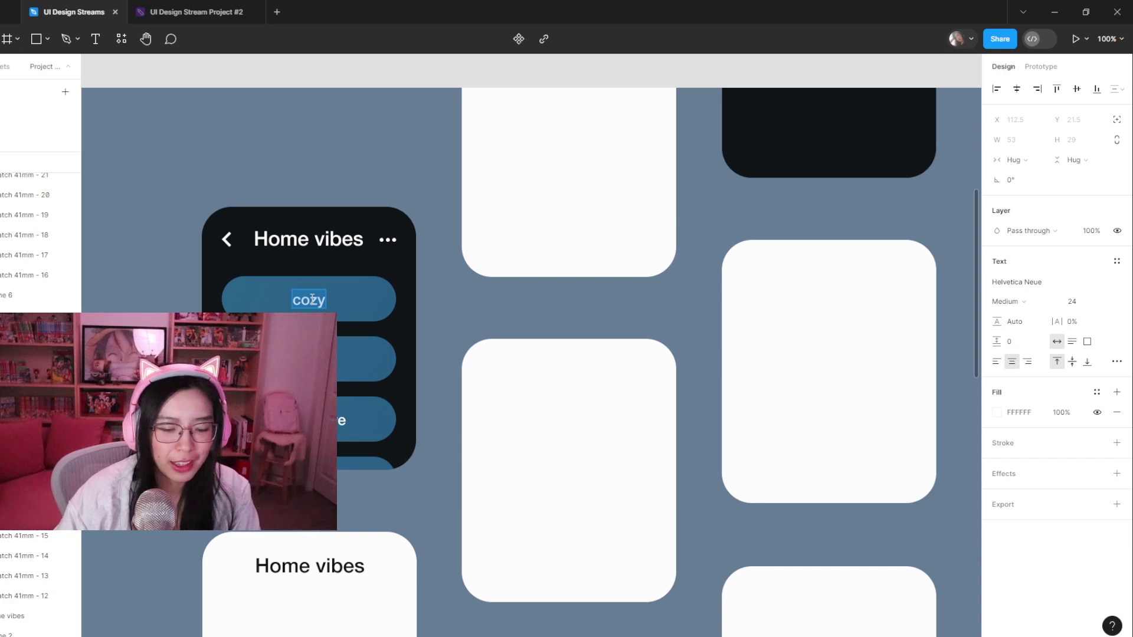
{"action": "type", "text": "n"}
{"action": "key", "text": "BackSpace"}
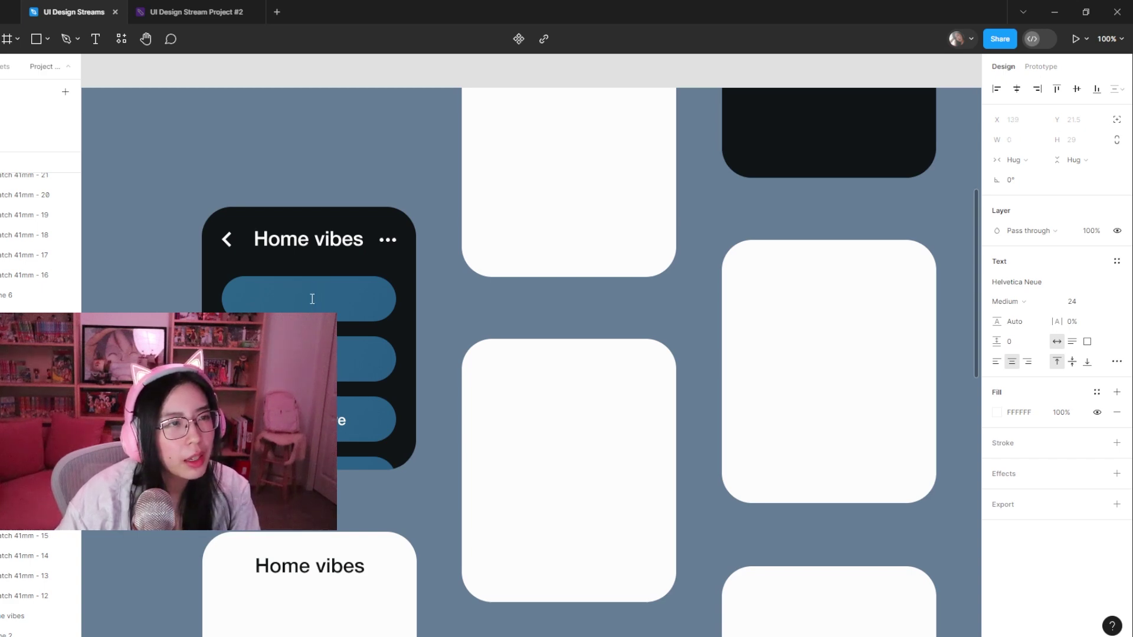
{"action": "type", "text": "energize"}
{"action": "key", "text": "Escape"}
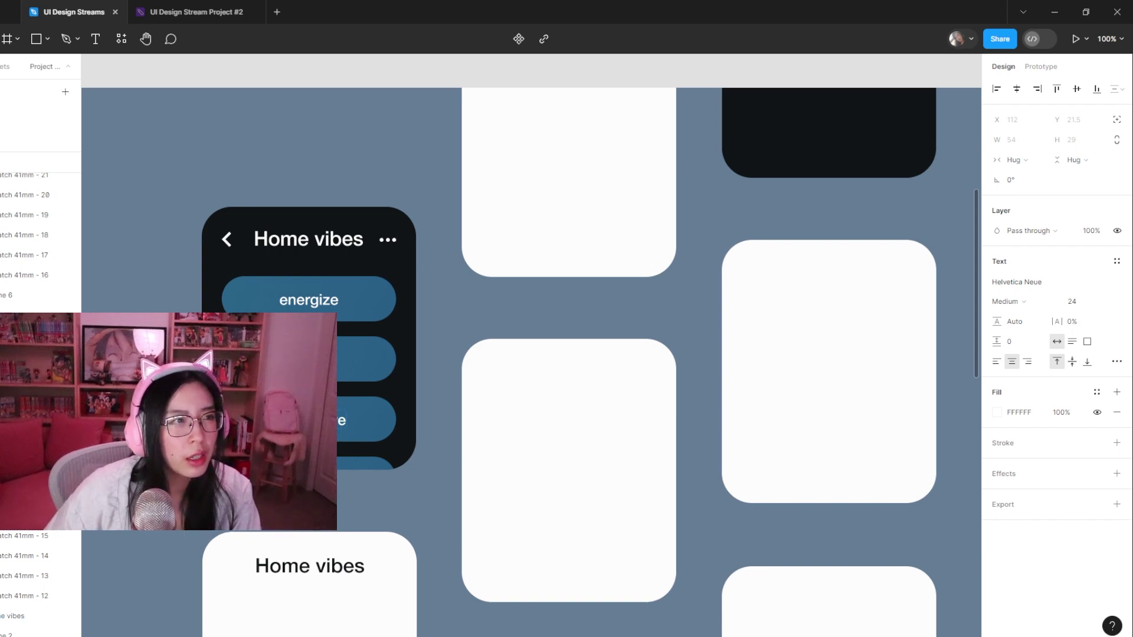
- Relabel the third button on the dark watch screen as "night light" and check the screen in the overall layout
{"action": "double_click", "coordinate": [313, 420]}
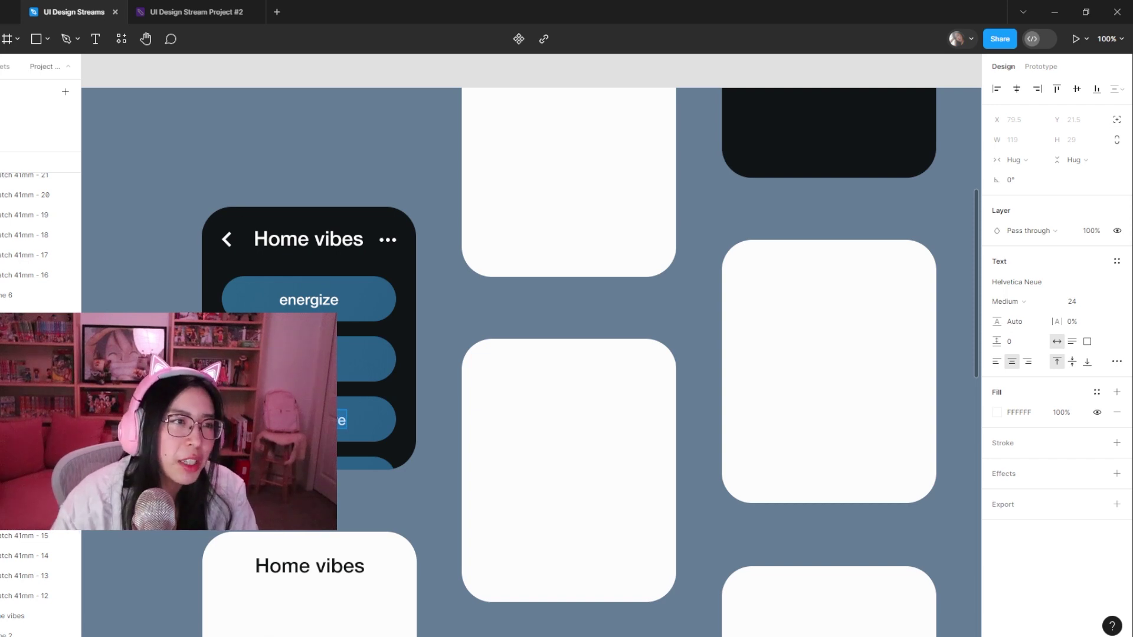
{"action": "type", "text": "calm"}
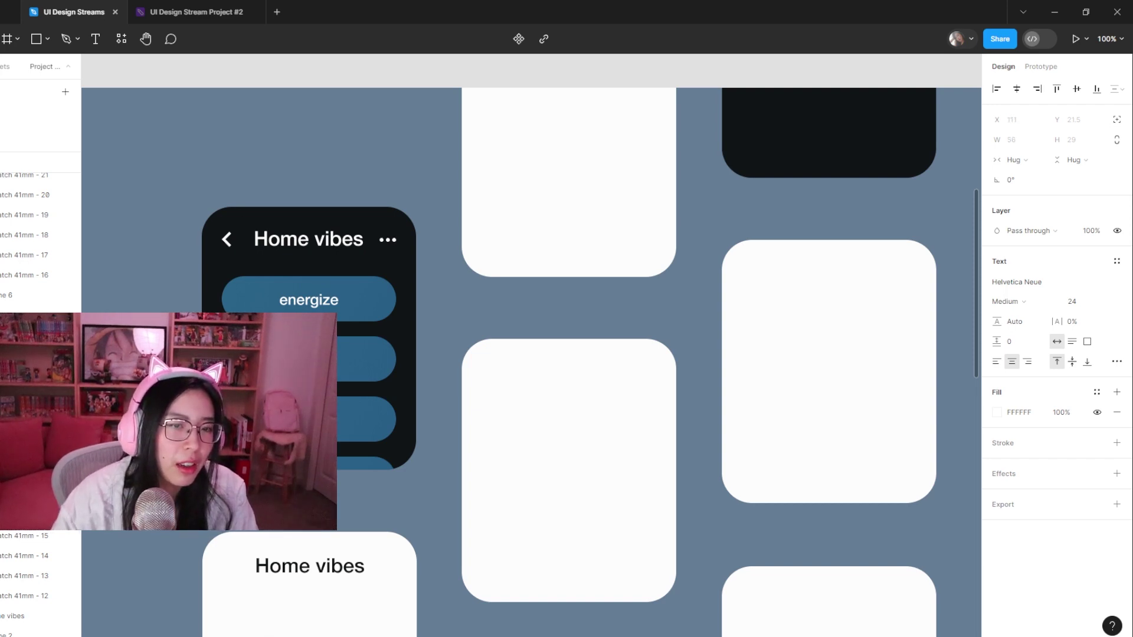
{"action": "type", "text": " heart"}
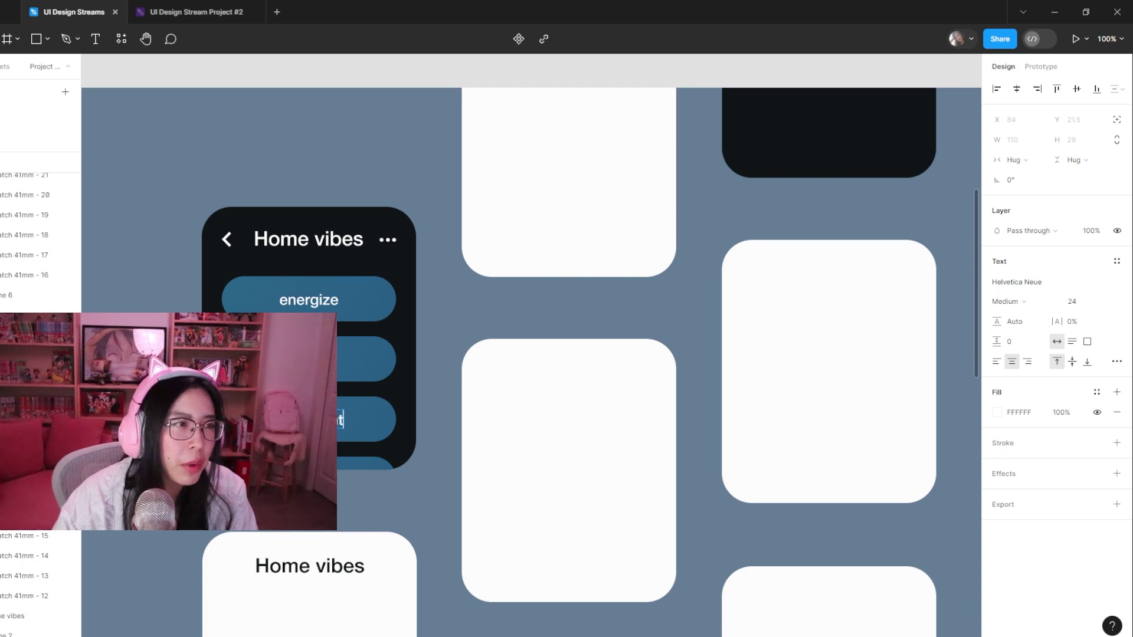
{"action": "key", "text": "Escape"}
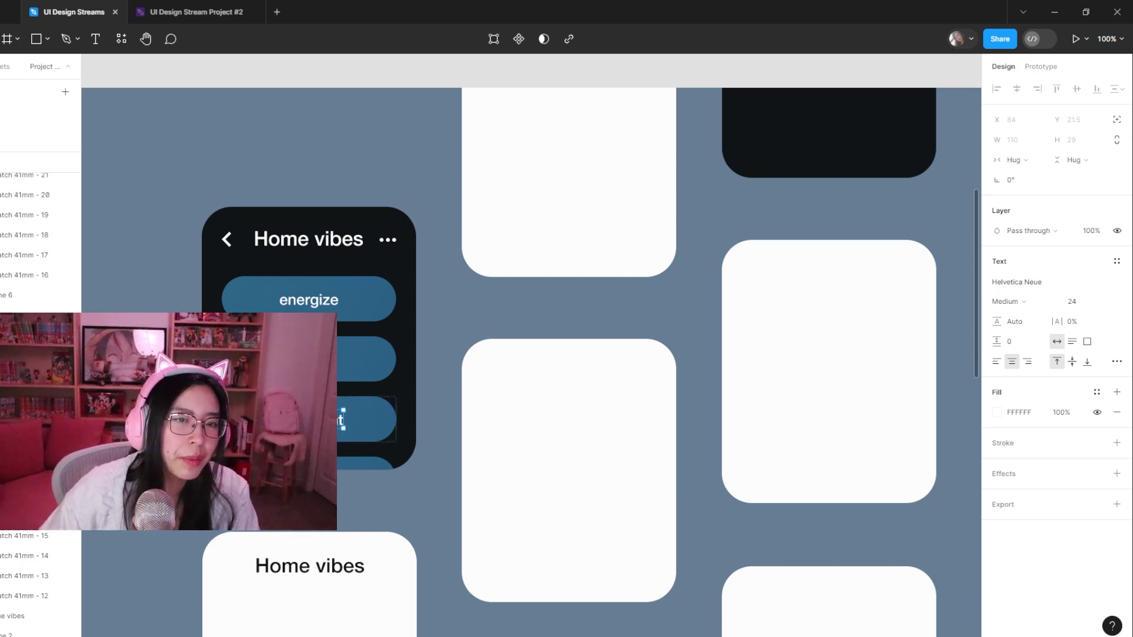
{"action": "key", "text": "Escape"}
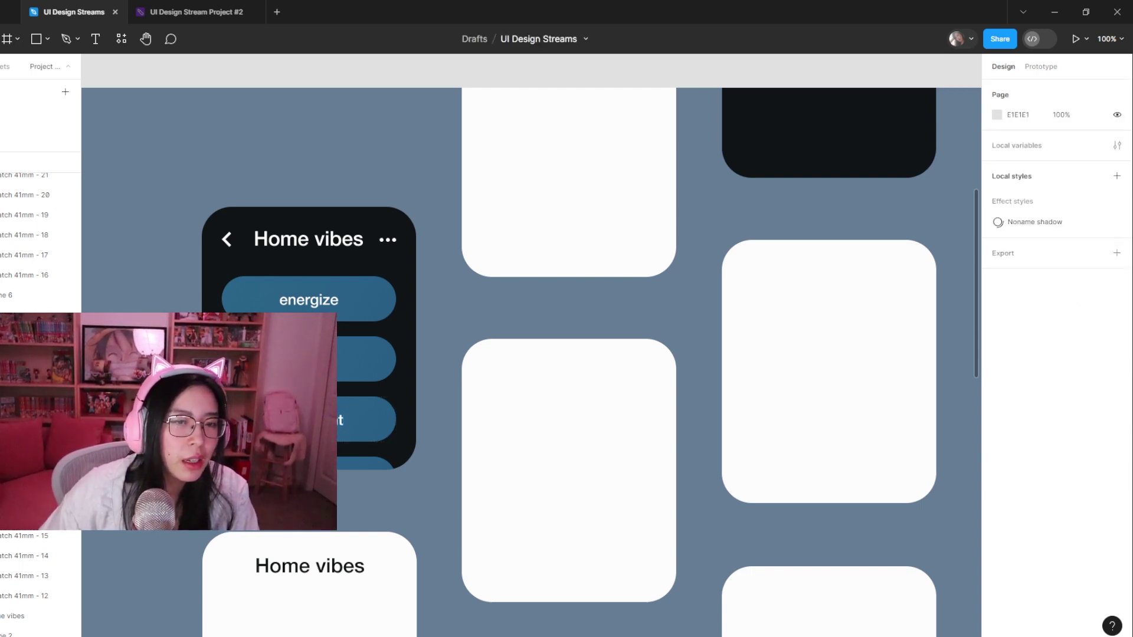
{"action": "scroll", "coordinate": [423, 418], "scroll_direction": "down", "scroll_amount": 5}
{"action": "scroll", "coordinate": [423, 418], "scroll_direction": "up", "scroll_amount": 5}
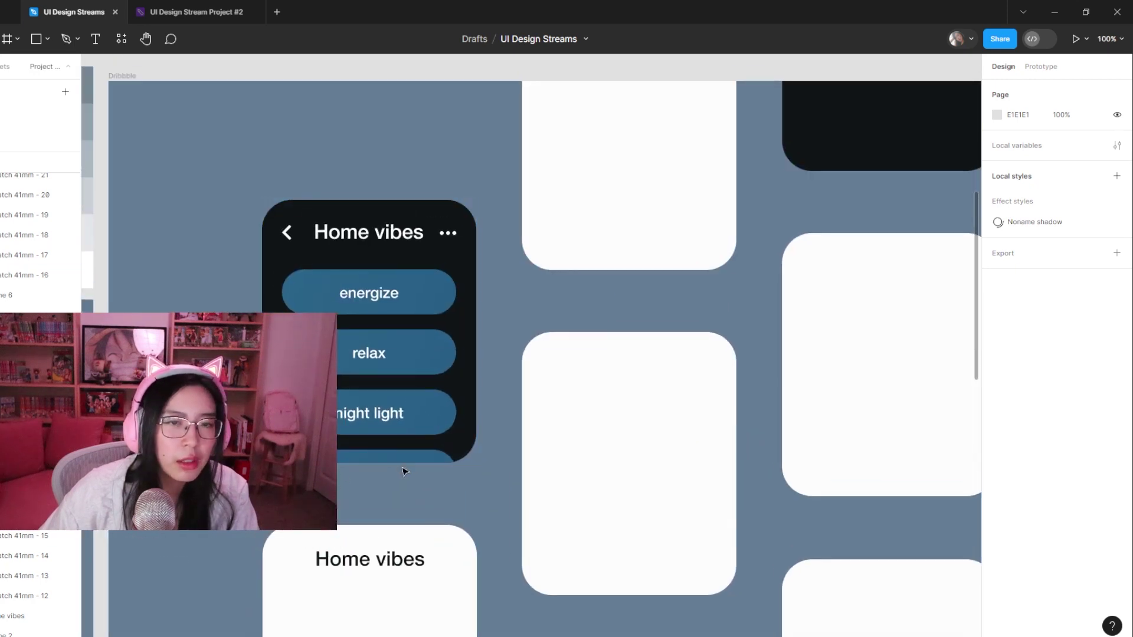
{"action": "scroll", "coordinate": [358, 451], "scroll_direction": "down", "scroll_amount": 3}
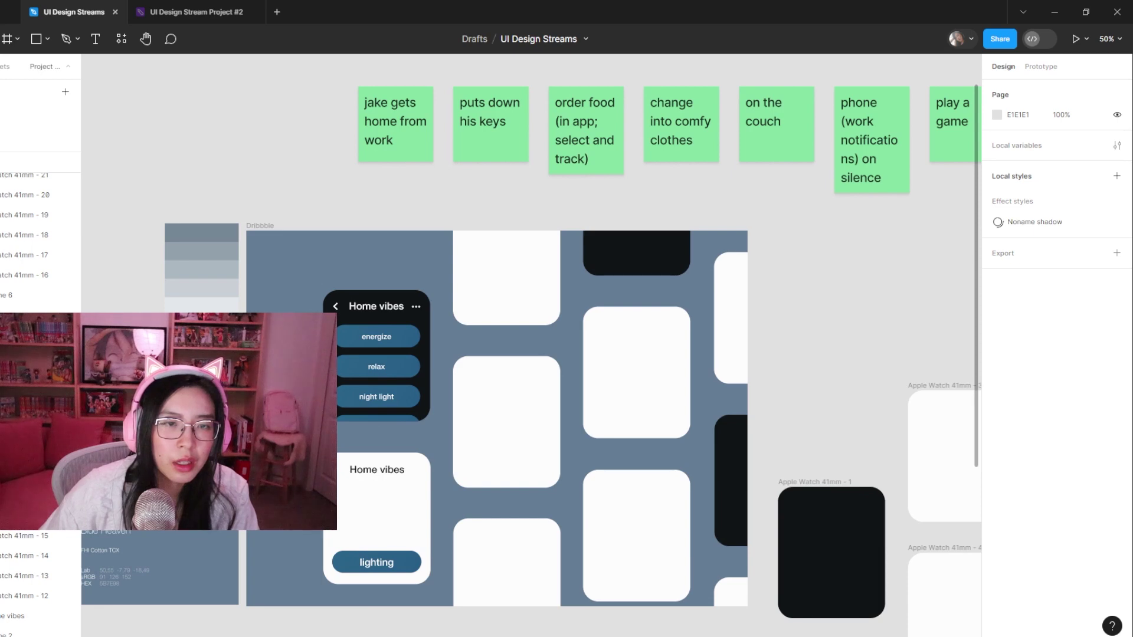
{"action": "left_click", "coordinate": [388, 423]}
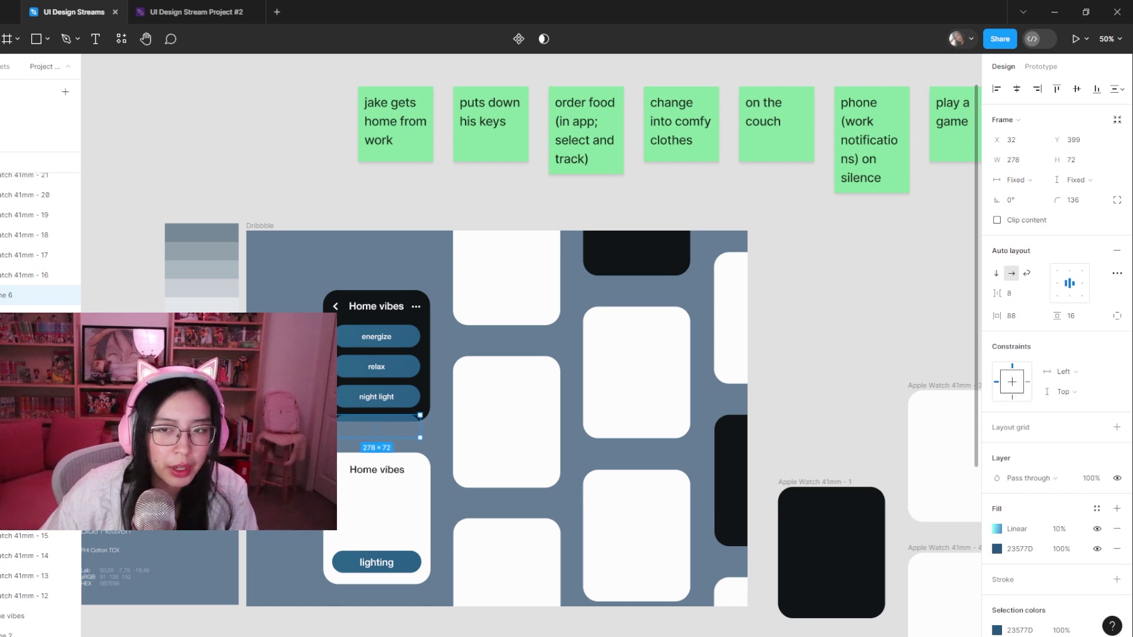
{"action": "key", "text": "Escape"}
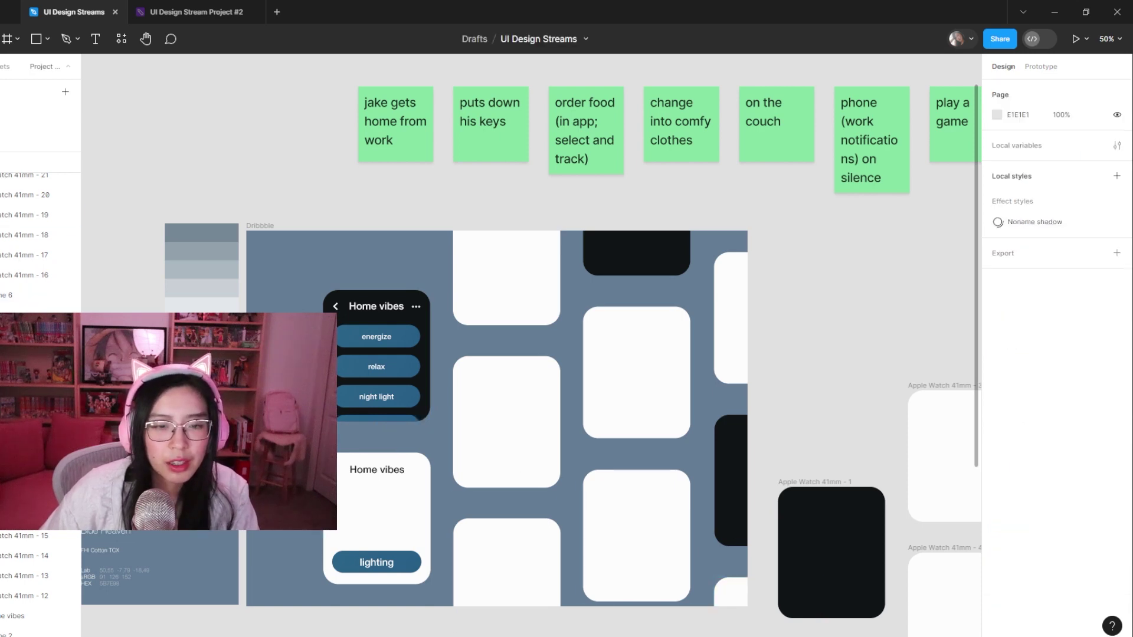
{"action": "mouse_move", "coordinate": [515, 596]}
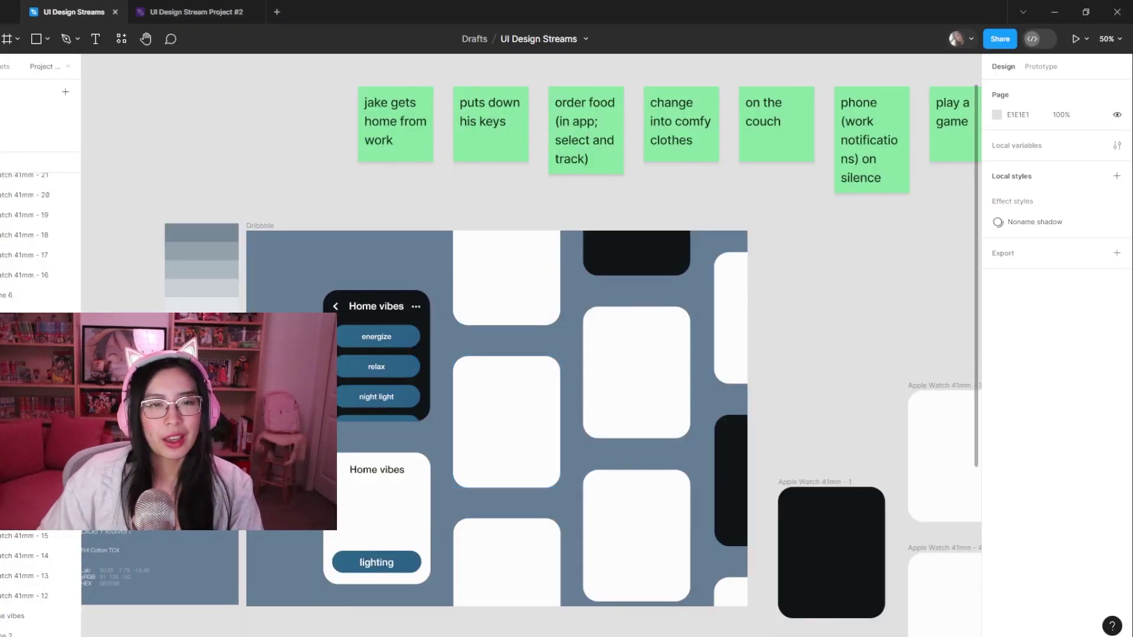
- Pull the "energize" button's linear gradient ends in closer to the button and recolour its light stop to pale pink FFC1C1
{"action": "scroll", "coordinate": [348, 330], "scroll_direction": "up", "scroll_amount": 5}
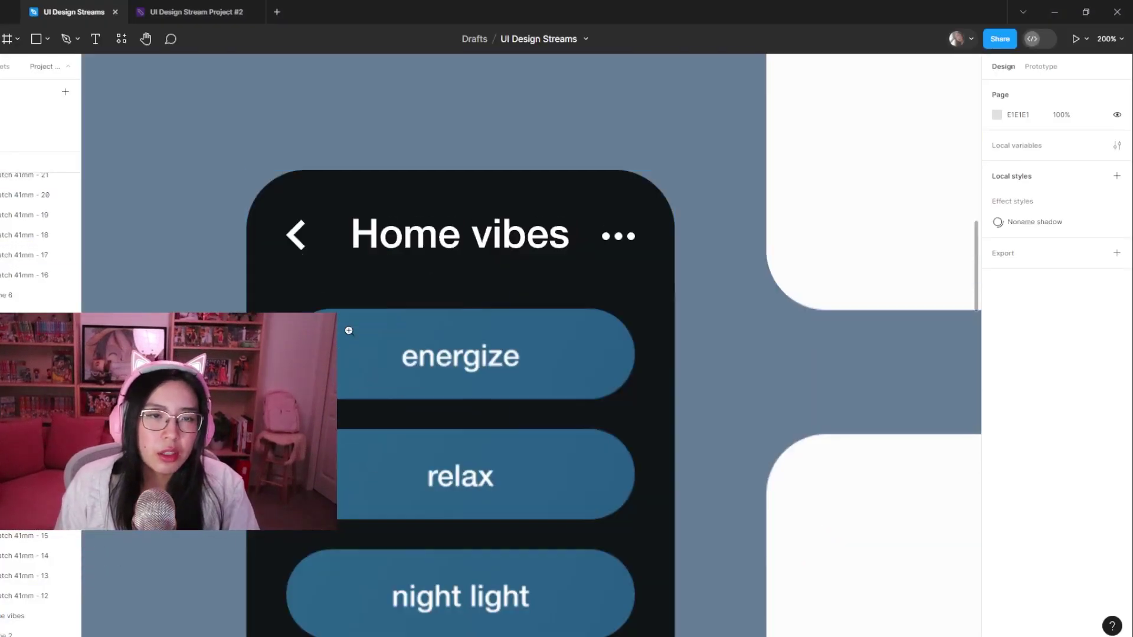
{"action": "left_click", "coordinate": [357, 358]}
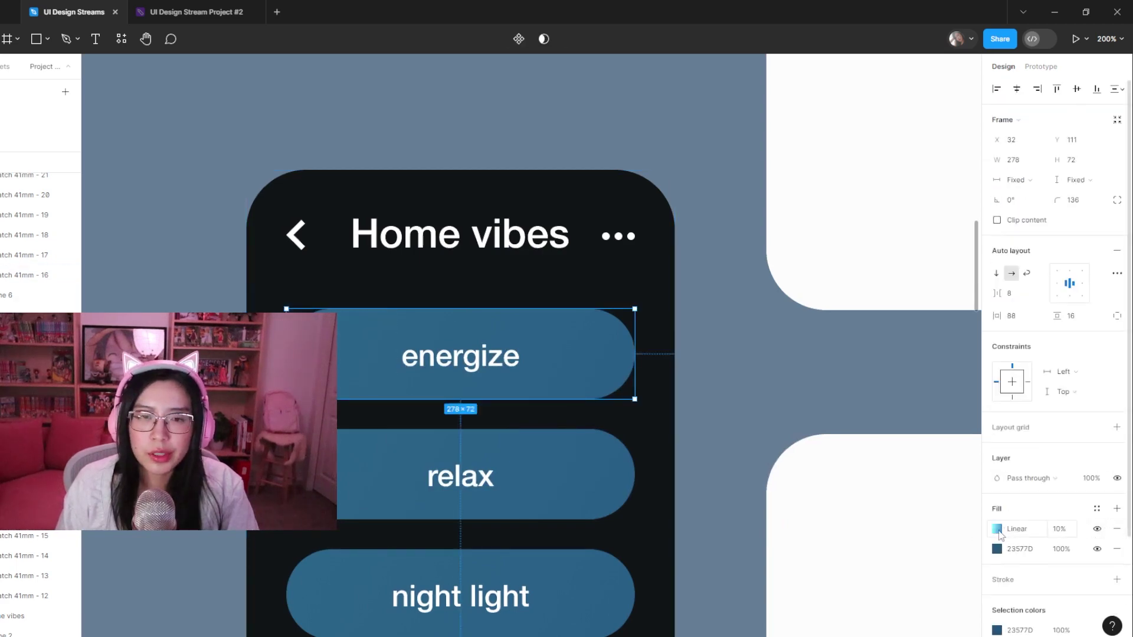
{"action": "left_click", "coordinate": [998, 529]}
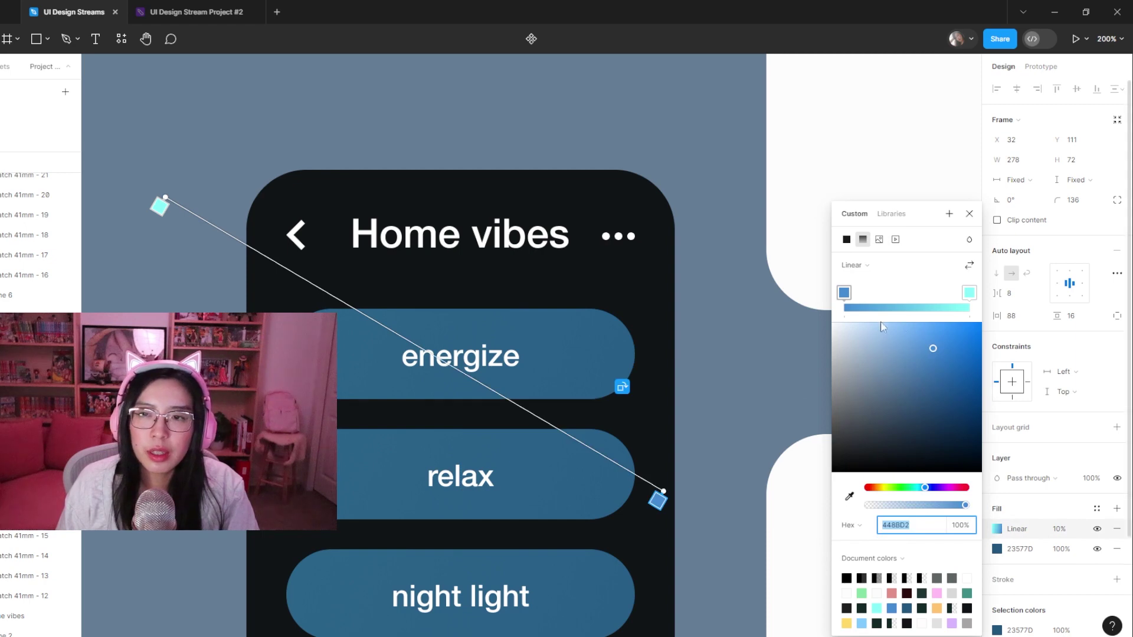
{"action": "left_click_drag", "start_coordinate": [166, 196], "coordinate": [307, 293]}
{"action": "left_click", "coordinate": [969, 292]}
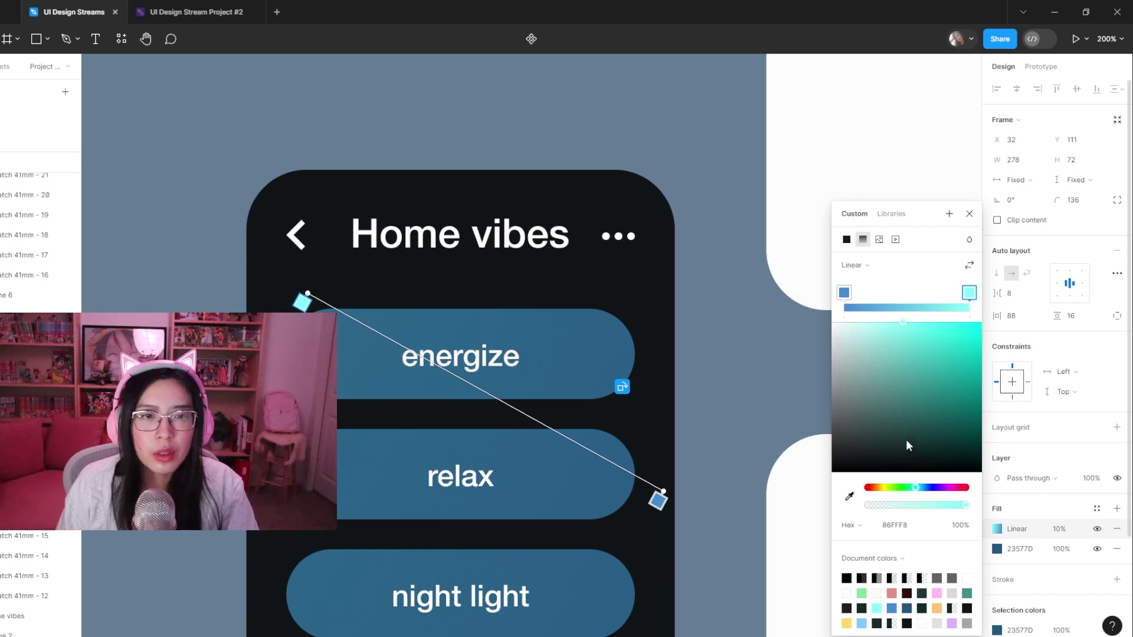
{"action": "left_click_drag", "start_coordinate": [663, 492], "coordinate": [649, 435]}
{"action": "left_click_drag", "start_coordinate": [873, 348], "coordinate": [872, 298]}
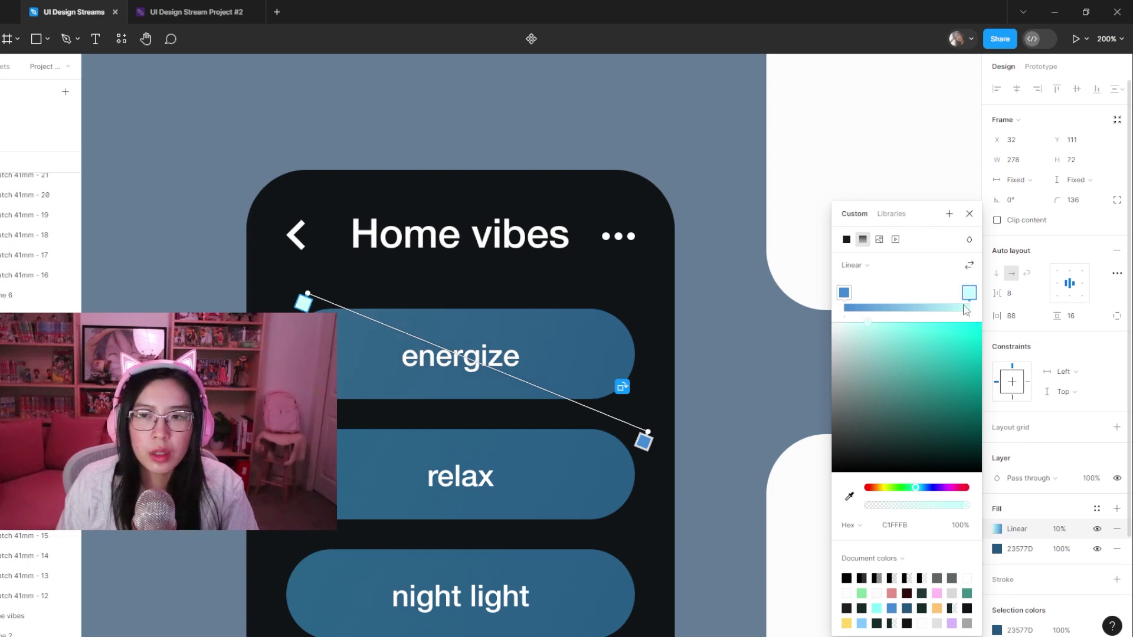
{"action": "left_click_drag", "start_coordinate": [939, 488], "coordinate": [968, 489]}
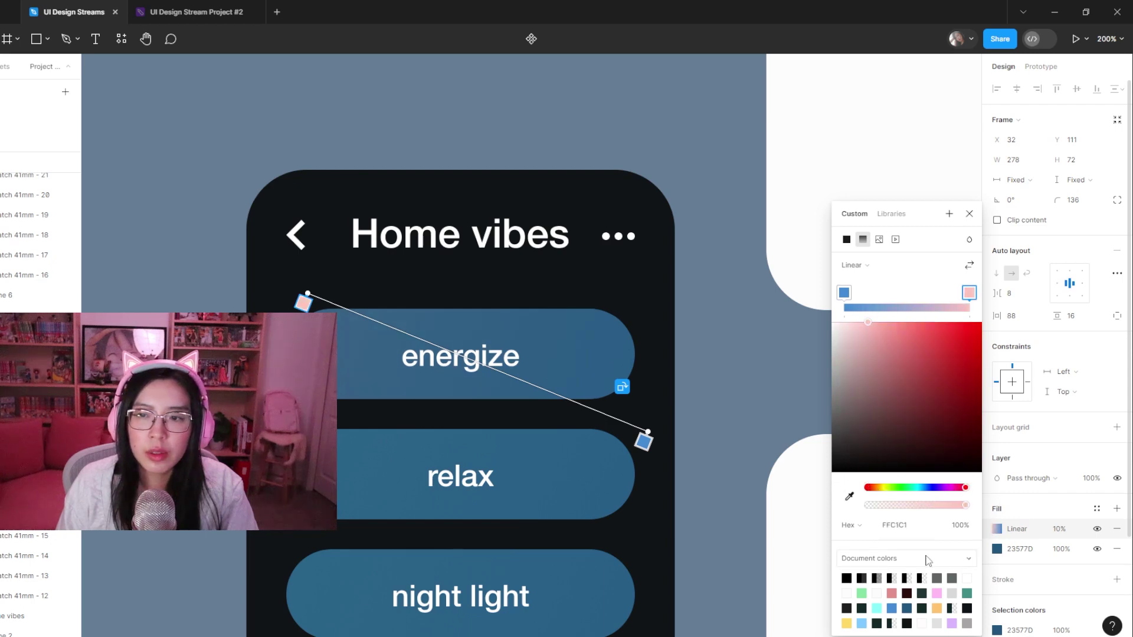
- Raise the "energize" button's gradient fill opacity to 30%, then to 40%, and check it on the watch screen
{"action": "left_click", "coordinate": [1074, 534]}
{"action": "type", "text": "30"}
{"action": "key", "text": "Return"}
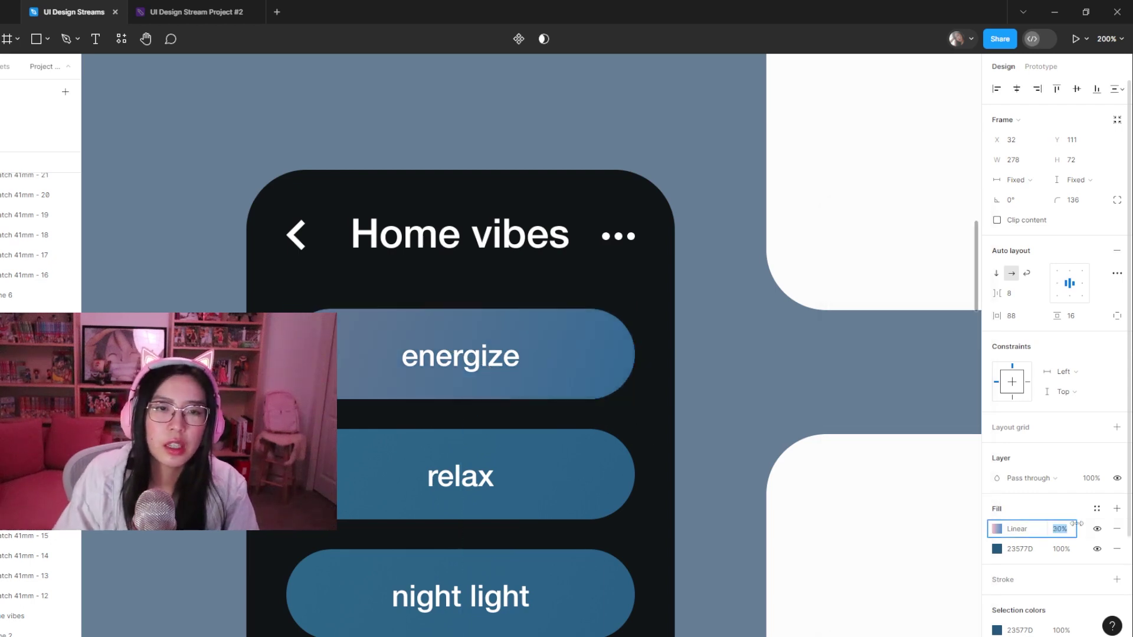
{"action": "type", "text": "40"}
{"action": "key", "text": "Return"}
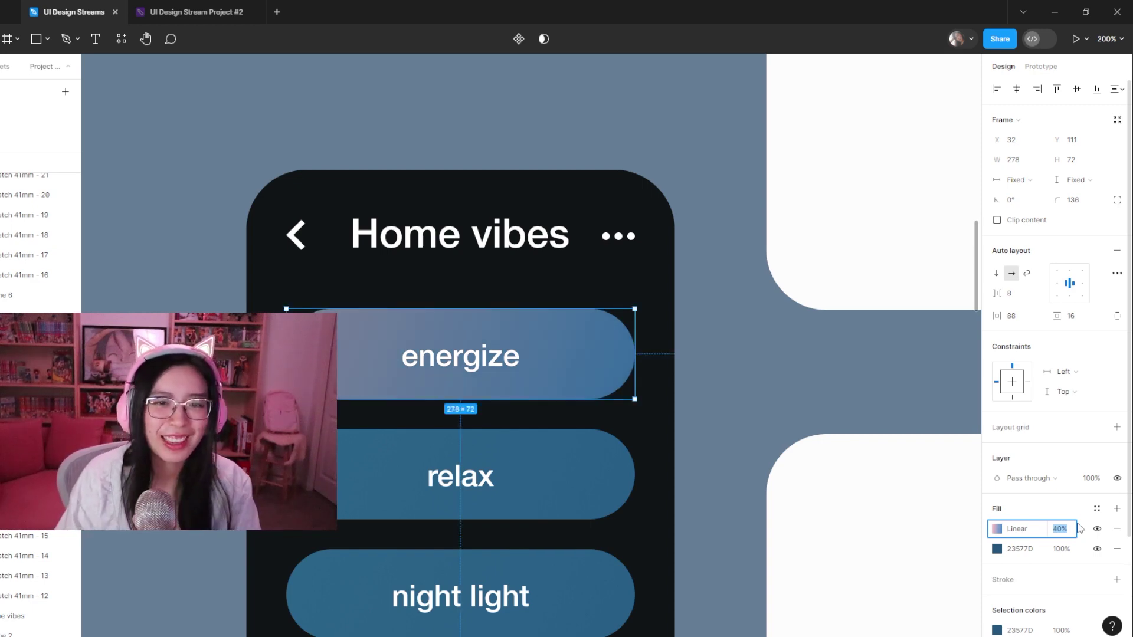
{"action": "scroll", "coordinate": [608, 388], "scroll_direction": "down", "scroll_amount": 1}
{"action": "key", "text": "shift+0"}
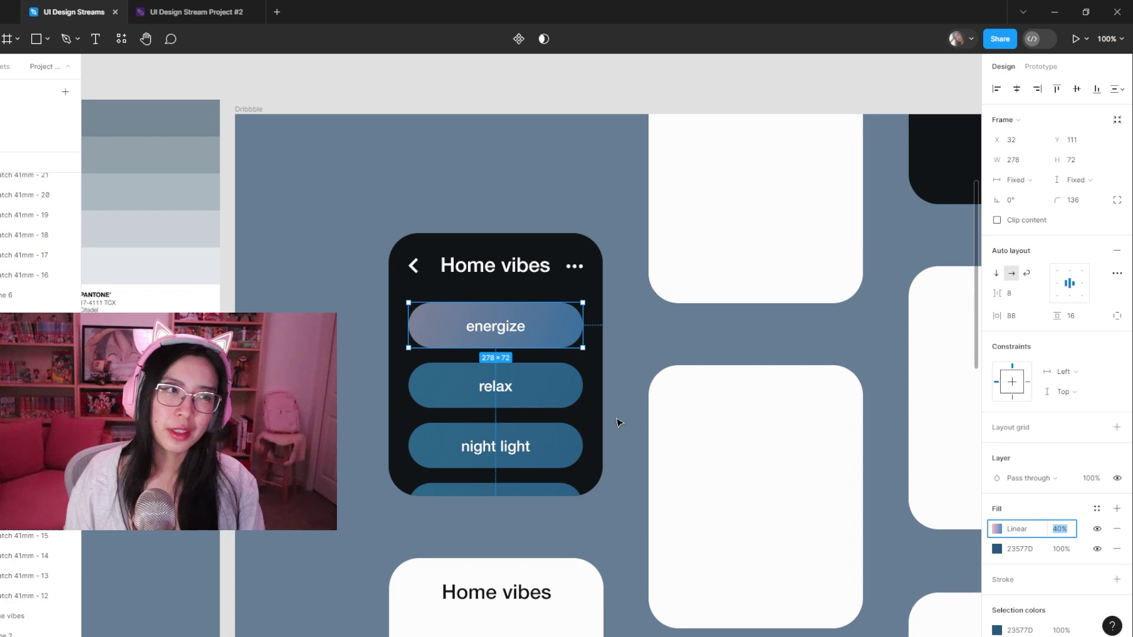
{"action": "left_click", "coordinate": [611, 407]}
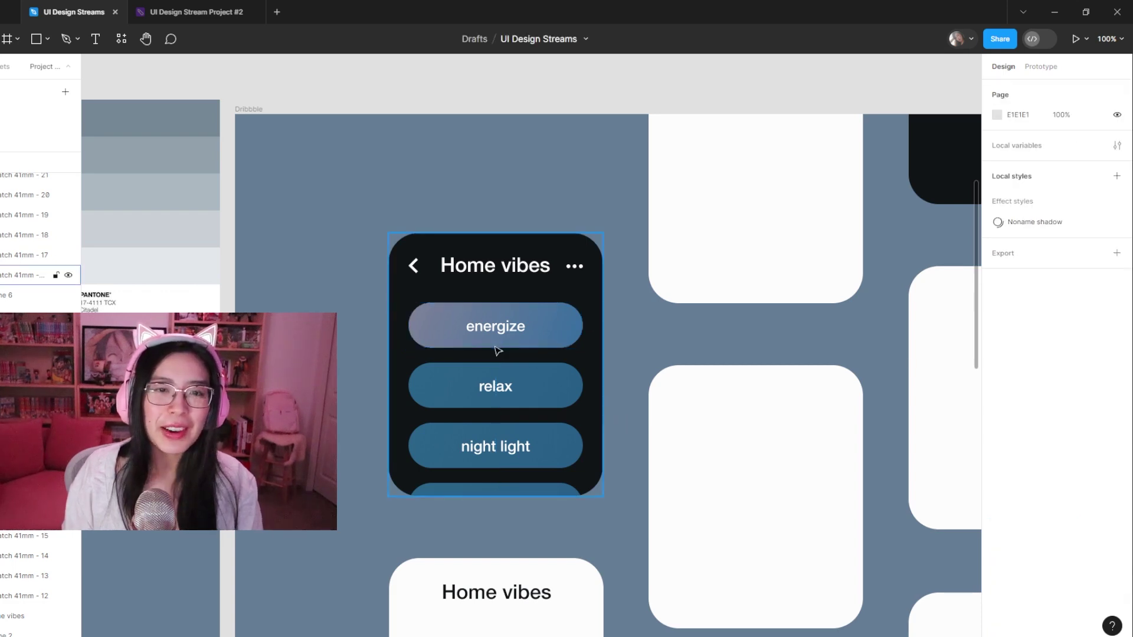
- Turn the "energize" button into a component and delete the other buttons below it on the dark watch screen
{"action": "left_click", "coordinate": [538, 330]}
{"action": "right_click", "coordinate": [538, 330]}
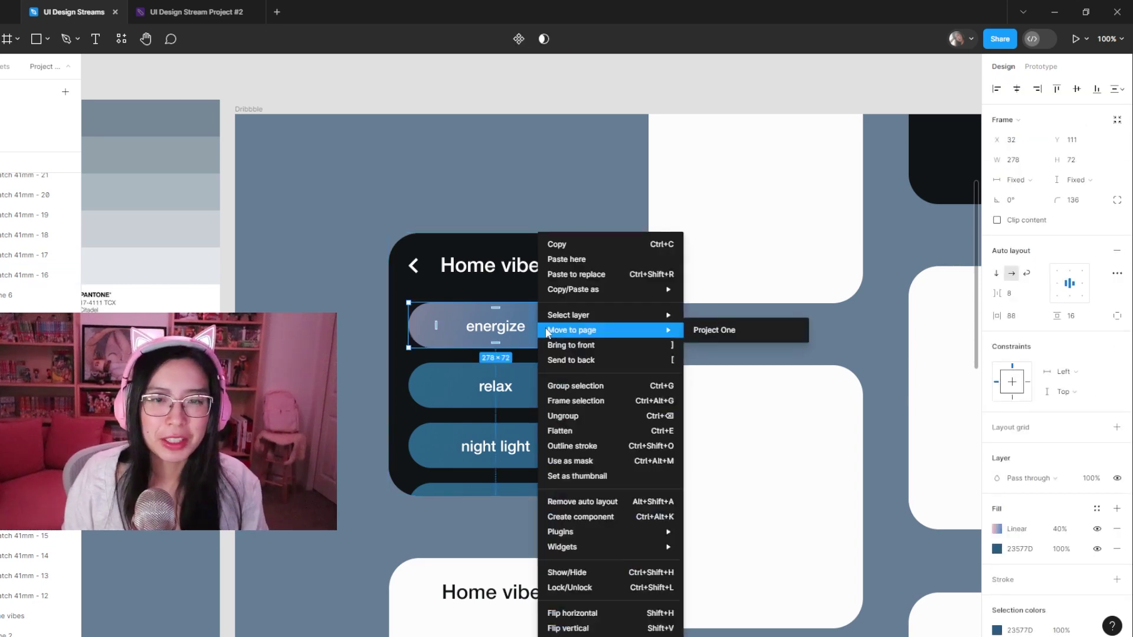
{"action": "left_click", "coordinate": [581, 517]}
{"action": "left_click", "coordinate": [555, 399]}
{"action": "left_click", "coordinate": [556, 457], "text": "shift"}
{"action": "left_click", "coordinate": [552, 488], "text": "shift"}
{"action": "key", "text": "Delete"}
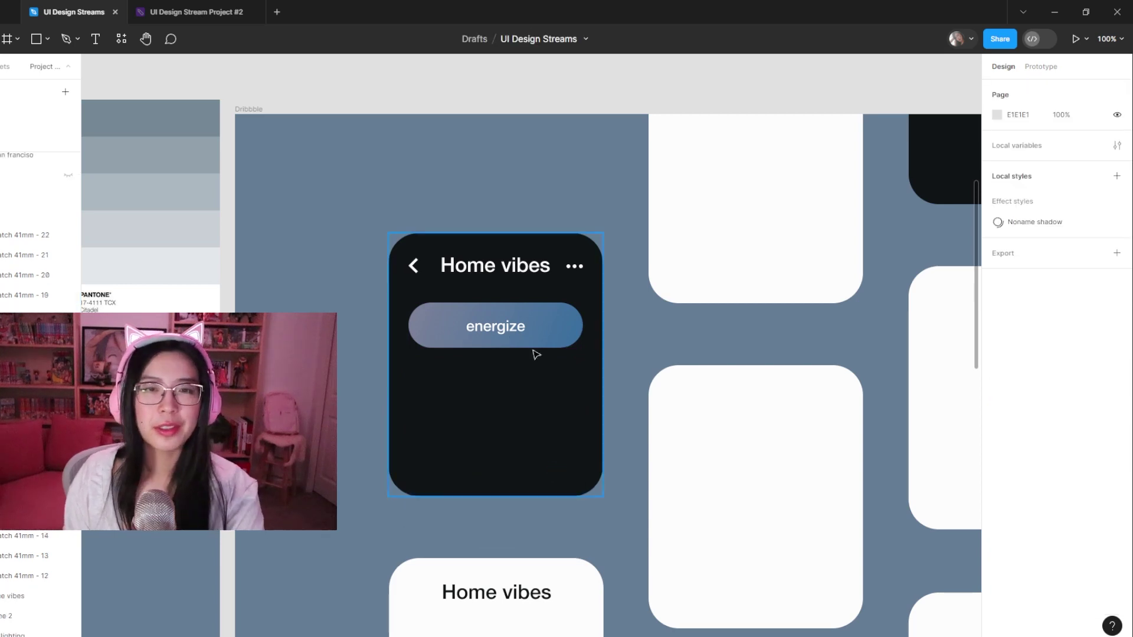
- Duplicate the "energize" button downwards as an evenly spaced column that runs past the bottom of the dark watch screen
{"action": "left_click", "coordinate": [555, 332]}
{"action": "left_click_drag", "start_coordinate": [546, 331], "coordinate": [557, 387]}
{"action": "left_click", "coordinate": [565, 328], "text": "shift"}
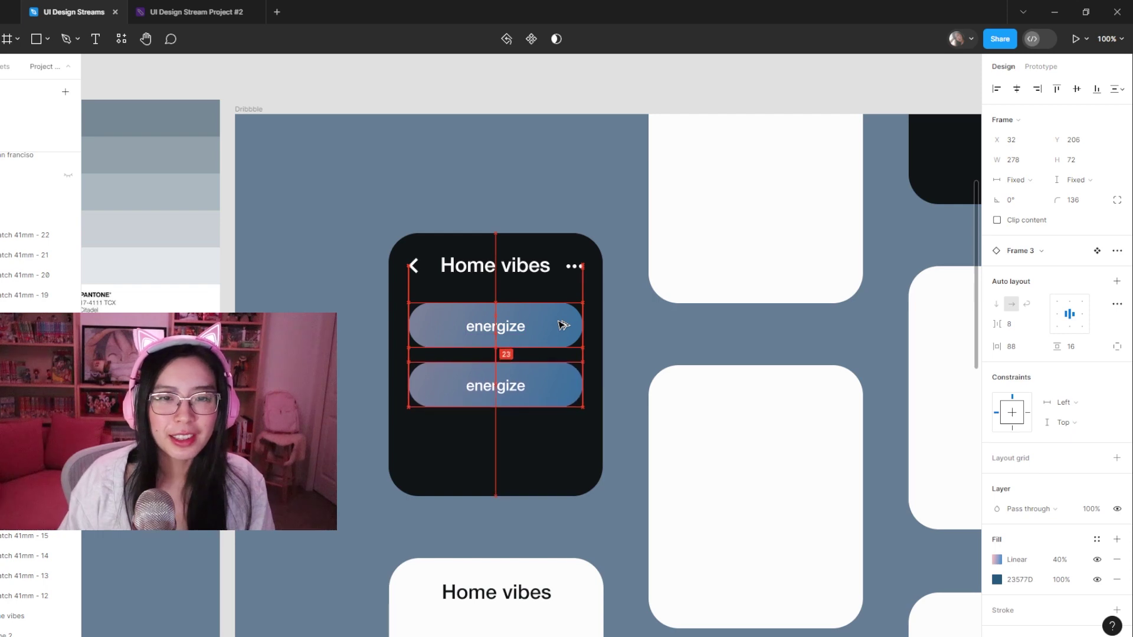
{"action": "key", "text": "ctrl+d"}
{"action": "key", "text": "ctrl+d"}
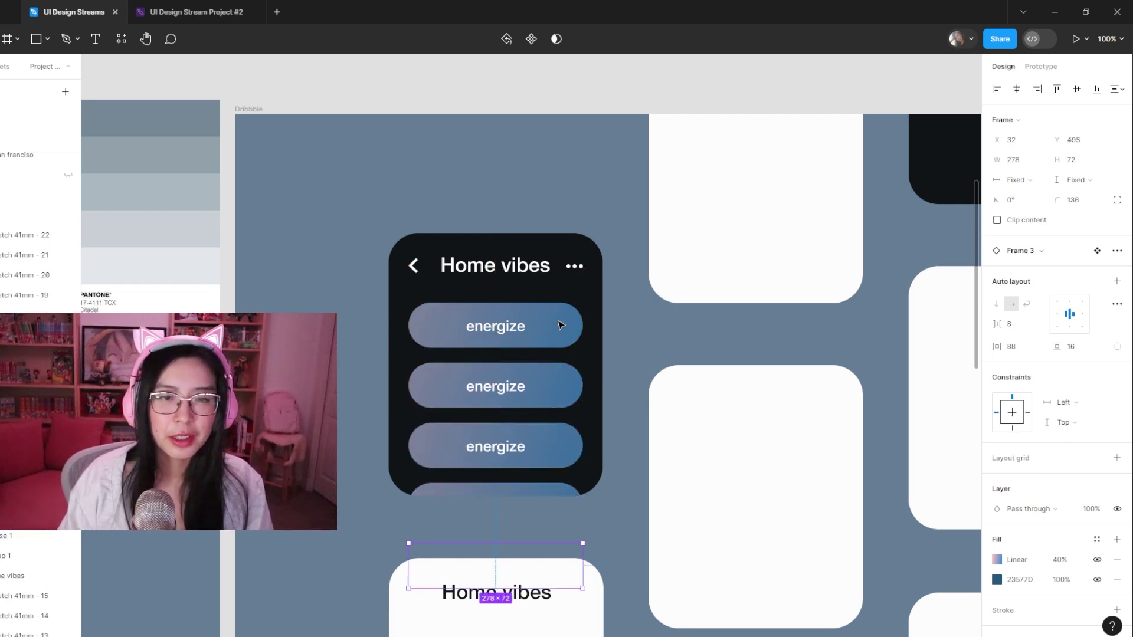
- Relabel the second button copy as "relax" and the third as "nightlight", and check them in the layout
{"action": "double_click", "coordinate": [506, 391]}
{"action": "double_click", "coordinate": [506, 390]}
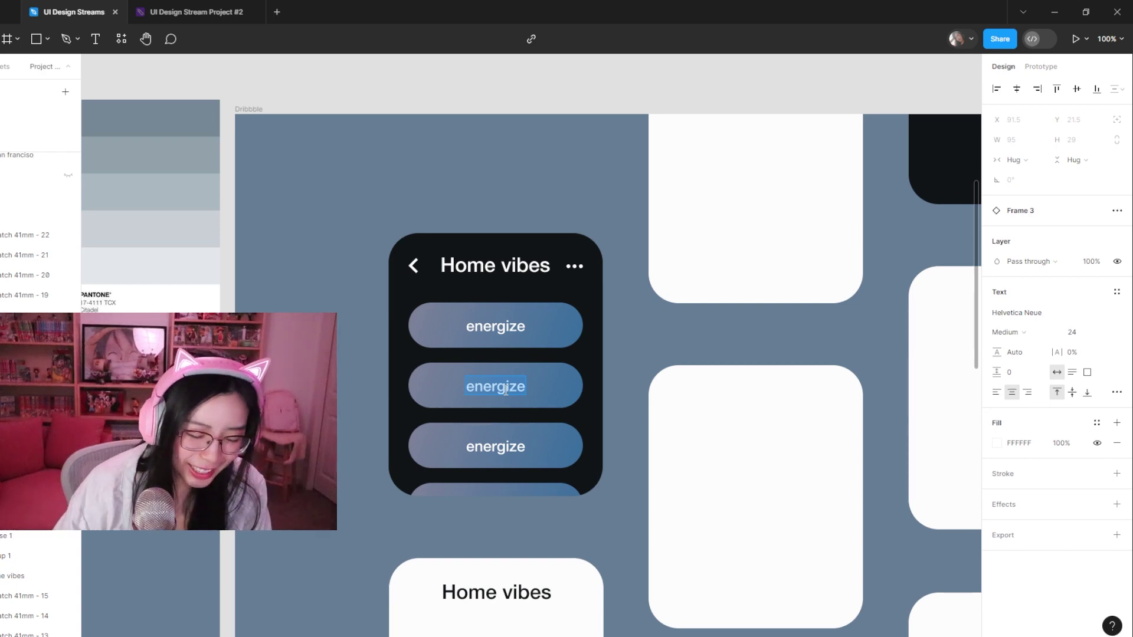
{"action": "type", "text": "relax"}
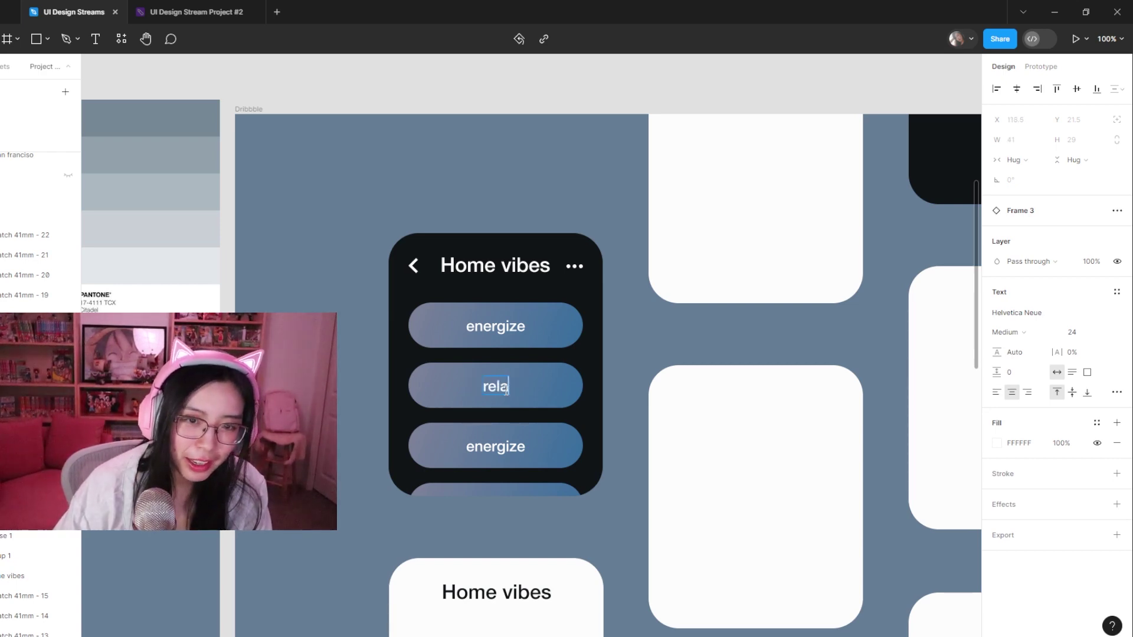
{"action": "double_click", "coordinate": [500, 449]}
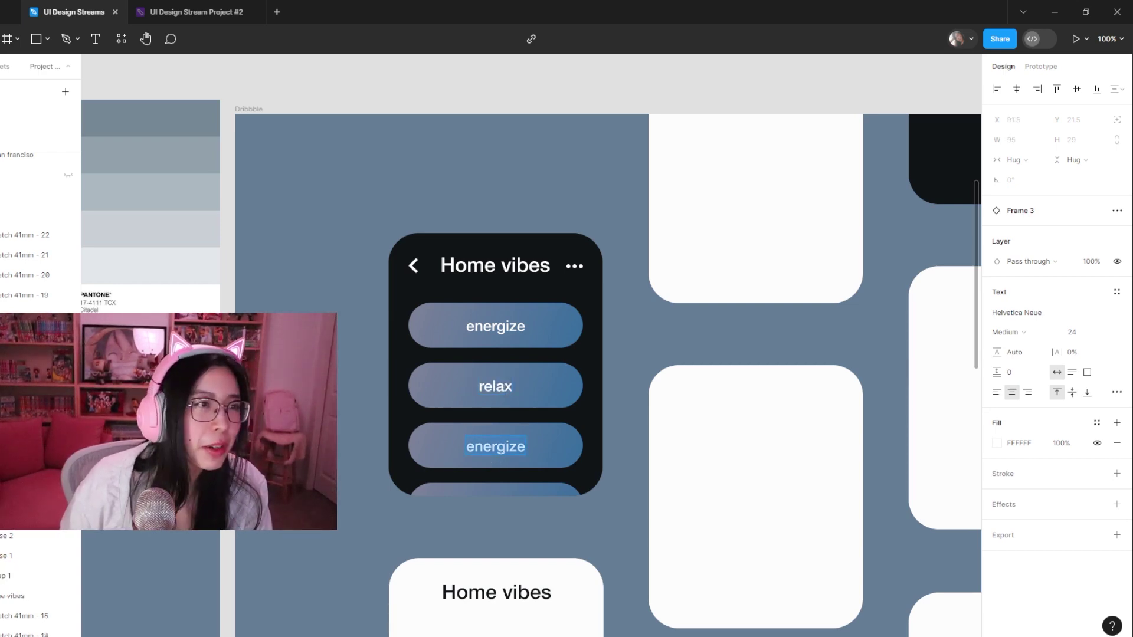
{"action": "type", "text": "nightlight"}
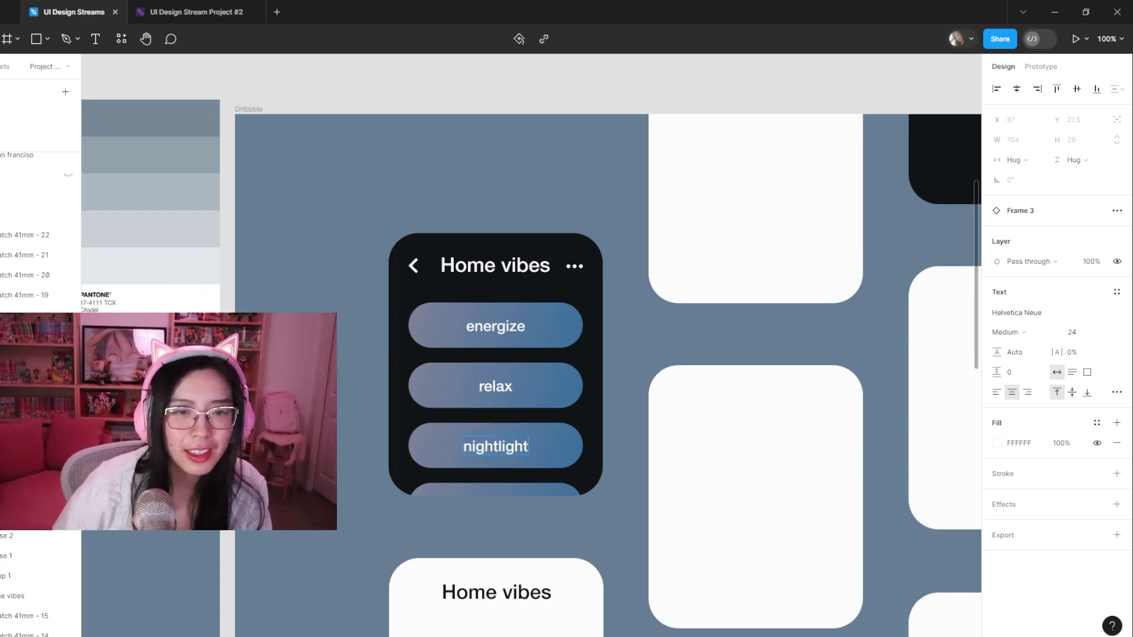
{"action": "left_click", "coordinate": [353, 382]}
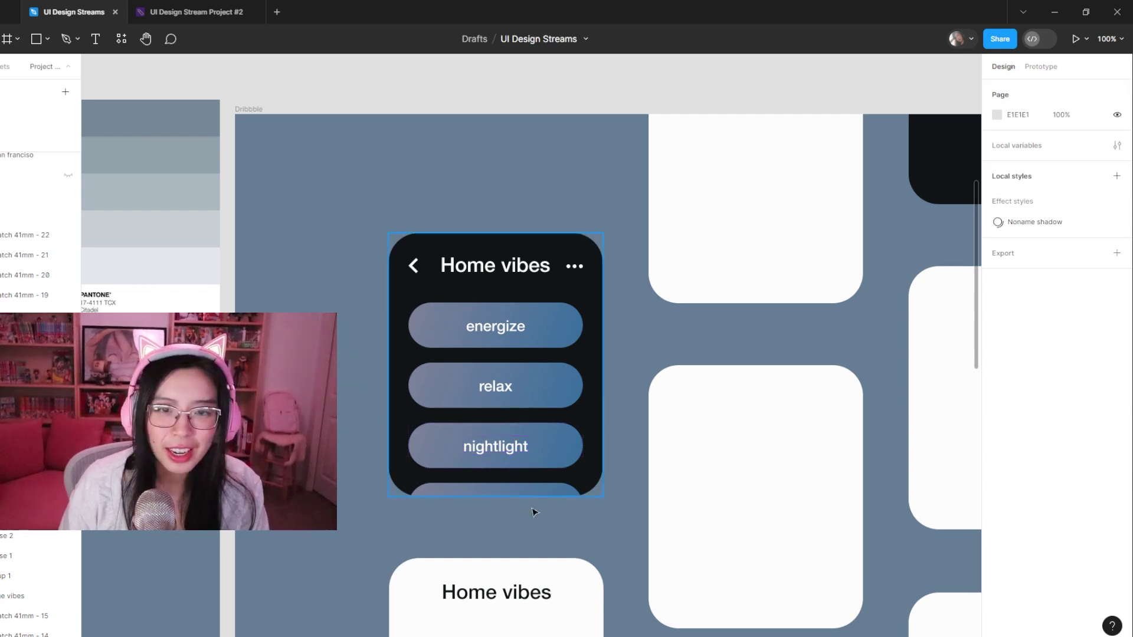
{"action": "scroll", "coordinate": [612, 489], "scroll_direction": "down", "scroll_amount": 5}
{"action": "scroll", "coordinate": [561, 455], "scroll_direction": "down", "scroll_amount": 2}
{"action": "scroll", "coordinate": [452, 307], "scroll_direction": "up", "scroll_amount": 5}
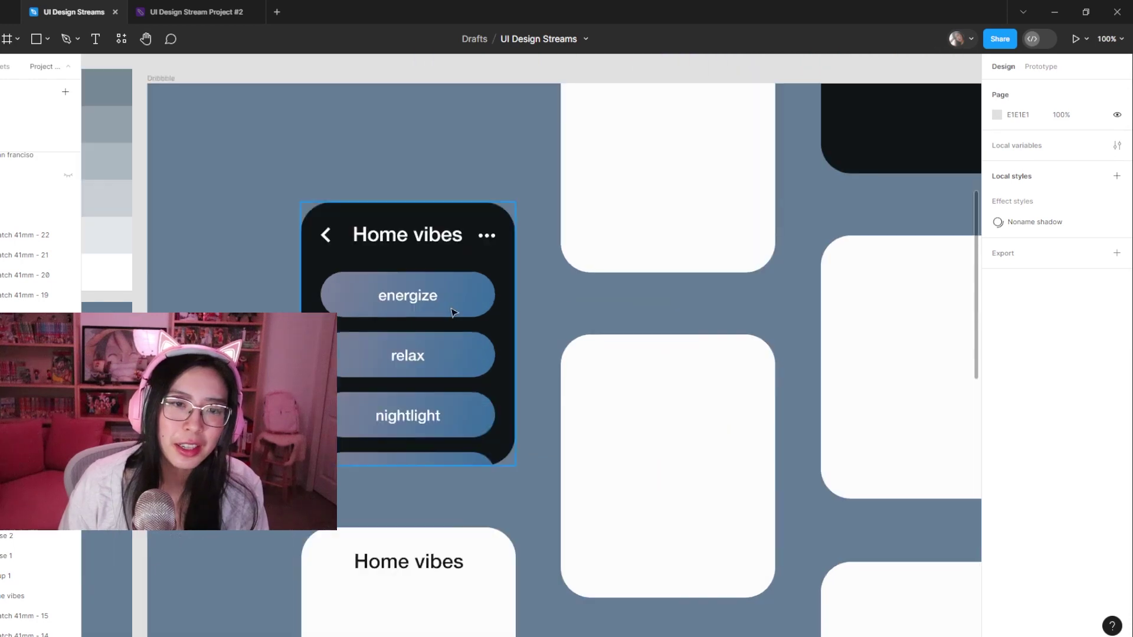
- Examine the gradient mood buttons on the dark "Home vibes" watch screen up close and within the whole Dribbble layout
{"action": "scroll", "coordinate": [503, 374], "scroll_direction": "up", "scroll_amount": 5}
{"action": "left_click_drag", "start_coordinate": [483, 387], "coordinate": [560, 413]}
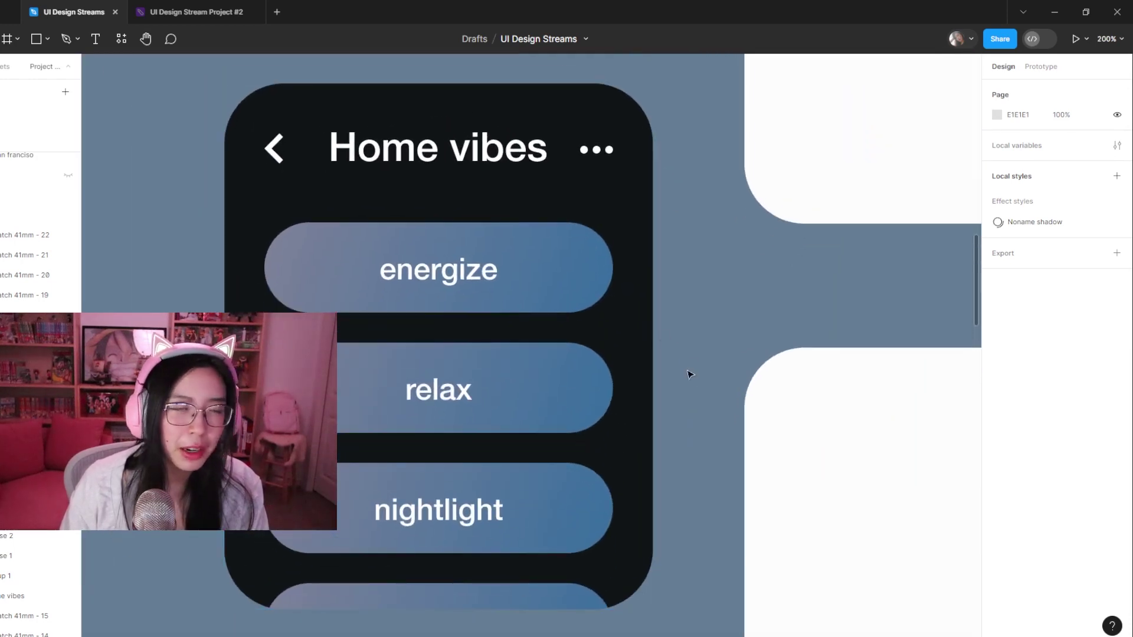
{"action": "key", "text": "minus"}
{"action": "left_click_drag", "start_coordinate": [659, 372], "coordinate": [615, 383]}
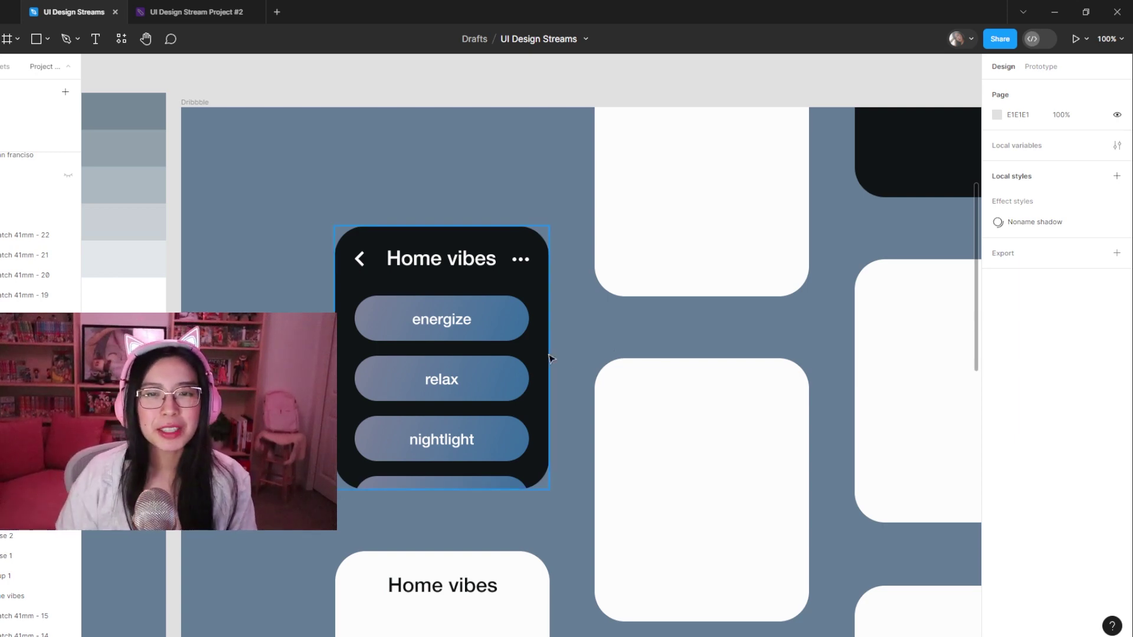
{"action": "scroll", "coordinate": [610, 348], "scroll_direction": "down", "scroll_amount": 5}
{"action": "left_click_drag", "start_coordinate": [621, 524], "coordinate": [561, 468]}
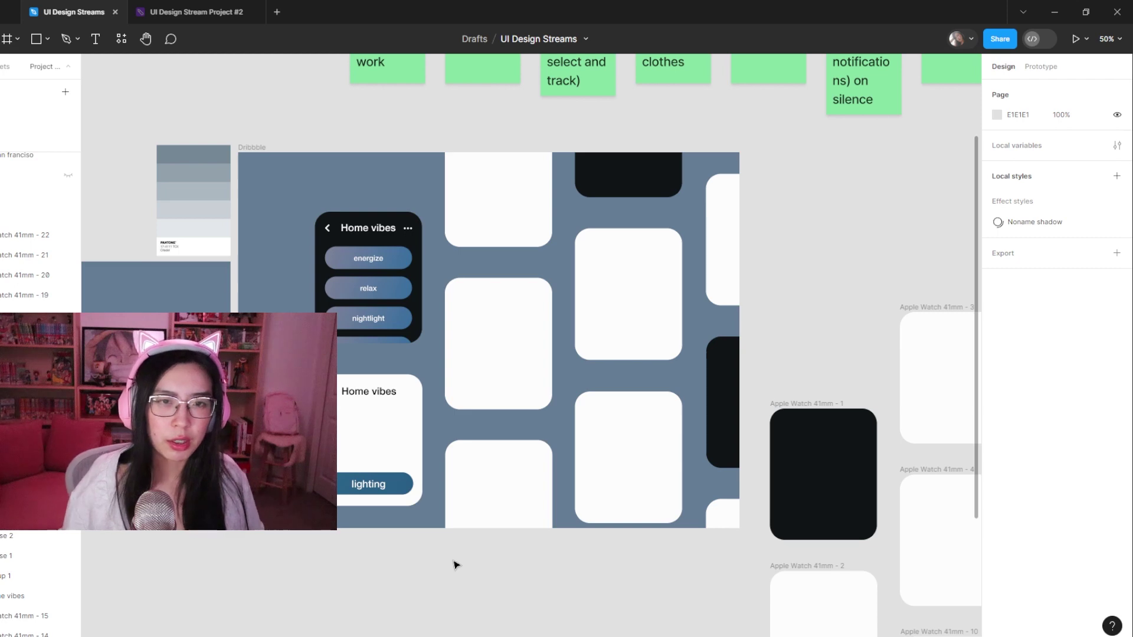
{"action": "scroll", "coordinate": [439, 309], "scroll_direction": "up", "scroll_amount": 2}
{"action": "left_click_drag", "start_coordinate": [439, 310], "coordinate": [535, 338]}
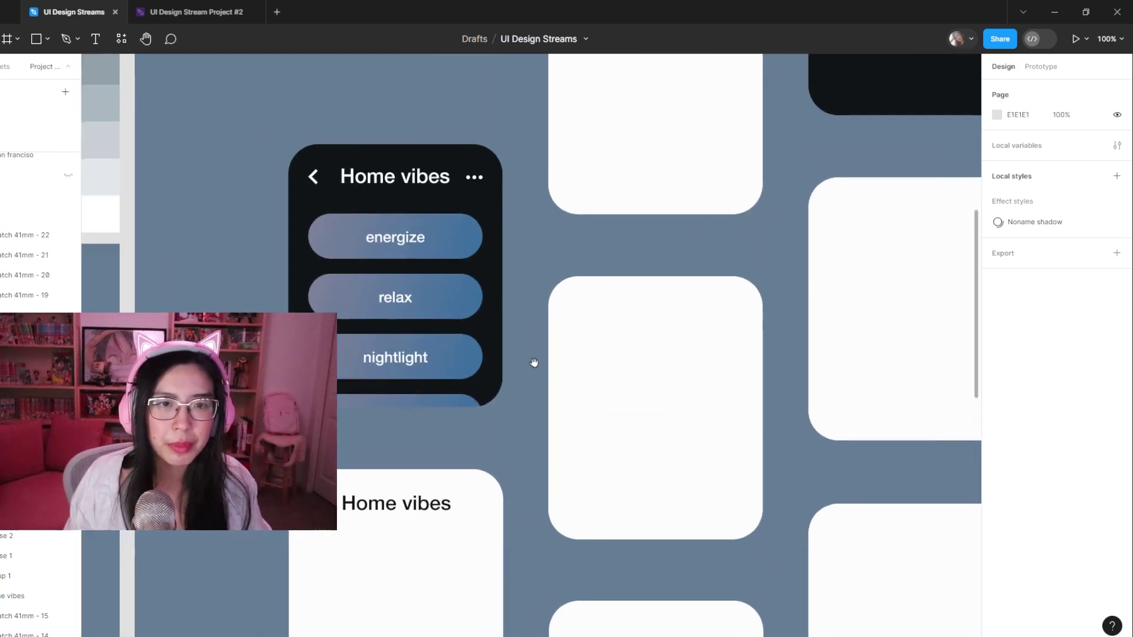
{"action": "left_click_drag", "start_coordinate": [494, 296], "coordinate": [552, 415]}
{"action": "scroll", "coordinate": [491, 404], "scroll_direction": "up", "scroll_amount": 2}
{"action": "left_click_drag", "start_coordinate": [645, 393], "coordinate": [657, 330]}
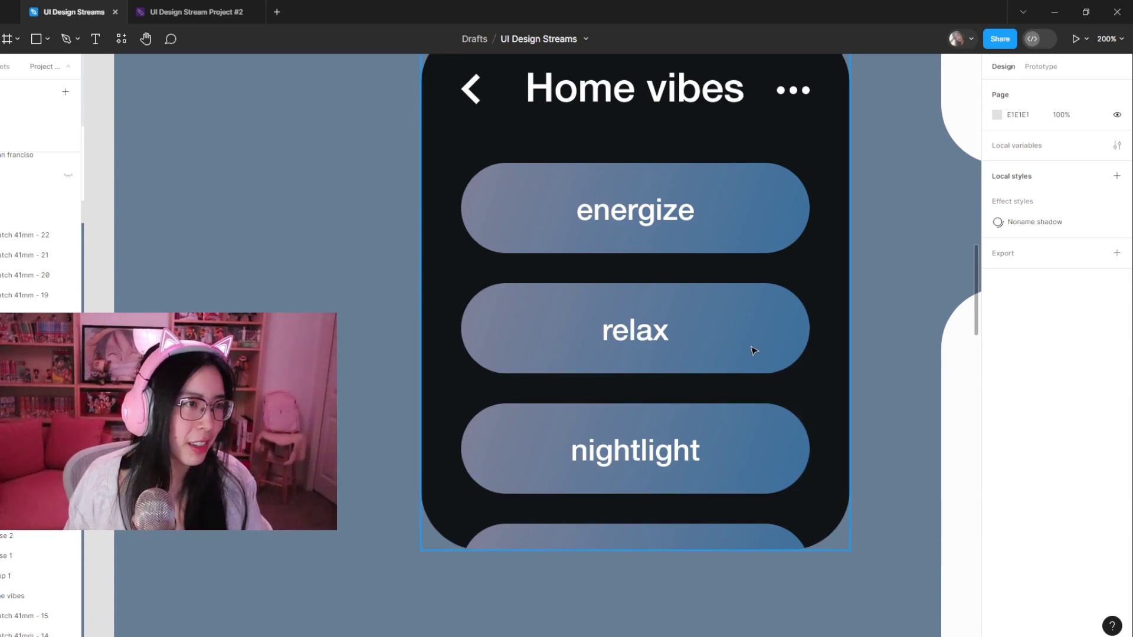
{"action": "scroll", "coordinate": [736, 368], "scroll_direction": "down", "scroll_amount": 2}
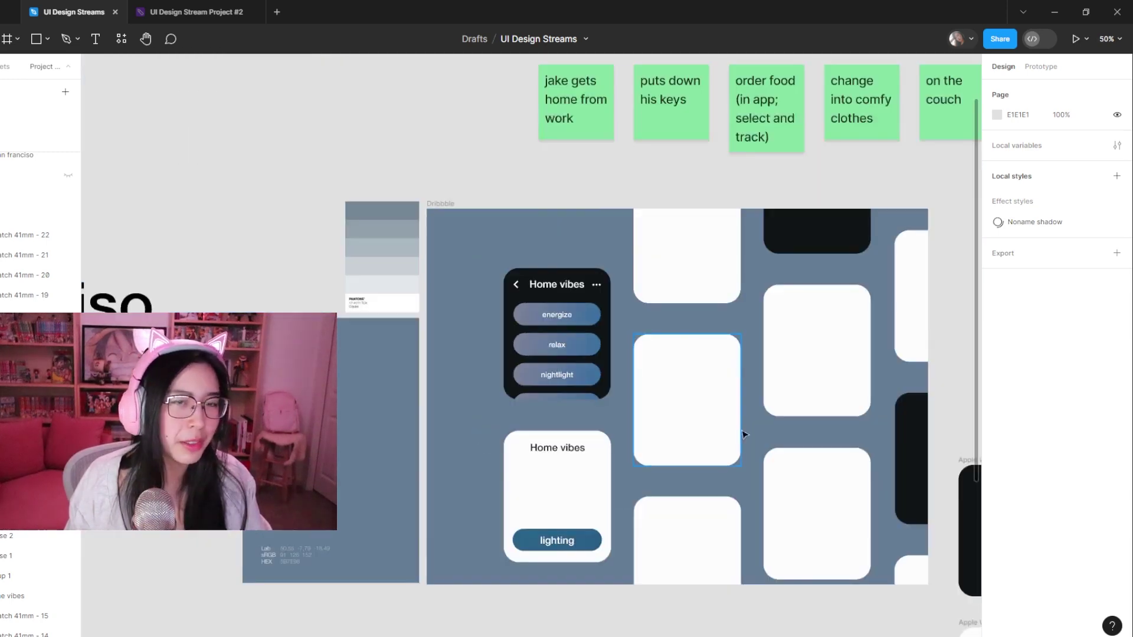
{"action": "left_click_drag", "start_coordinate": [743, 435], "coordinate": [551, 400]}
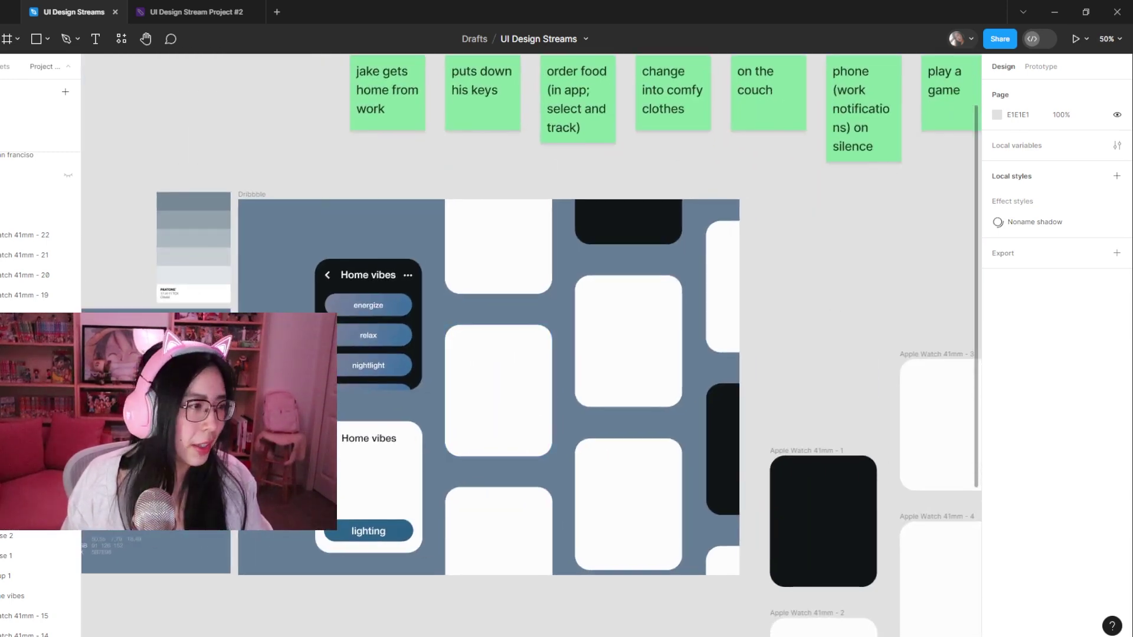